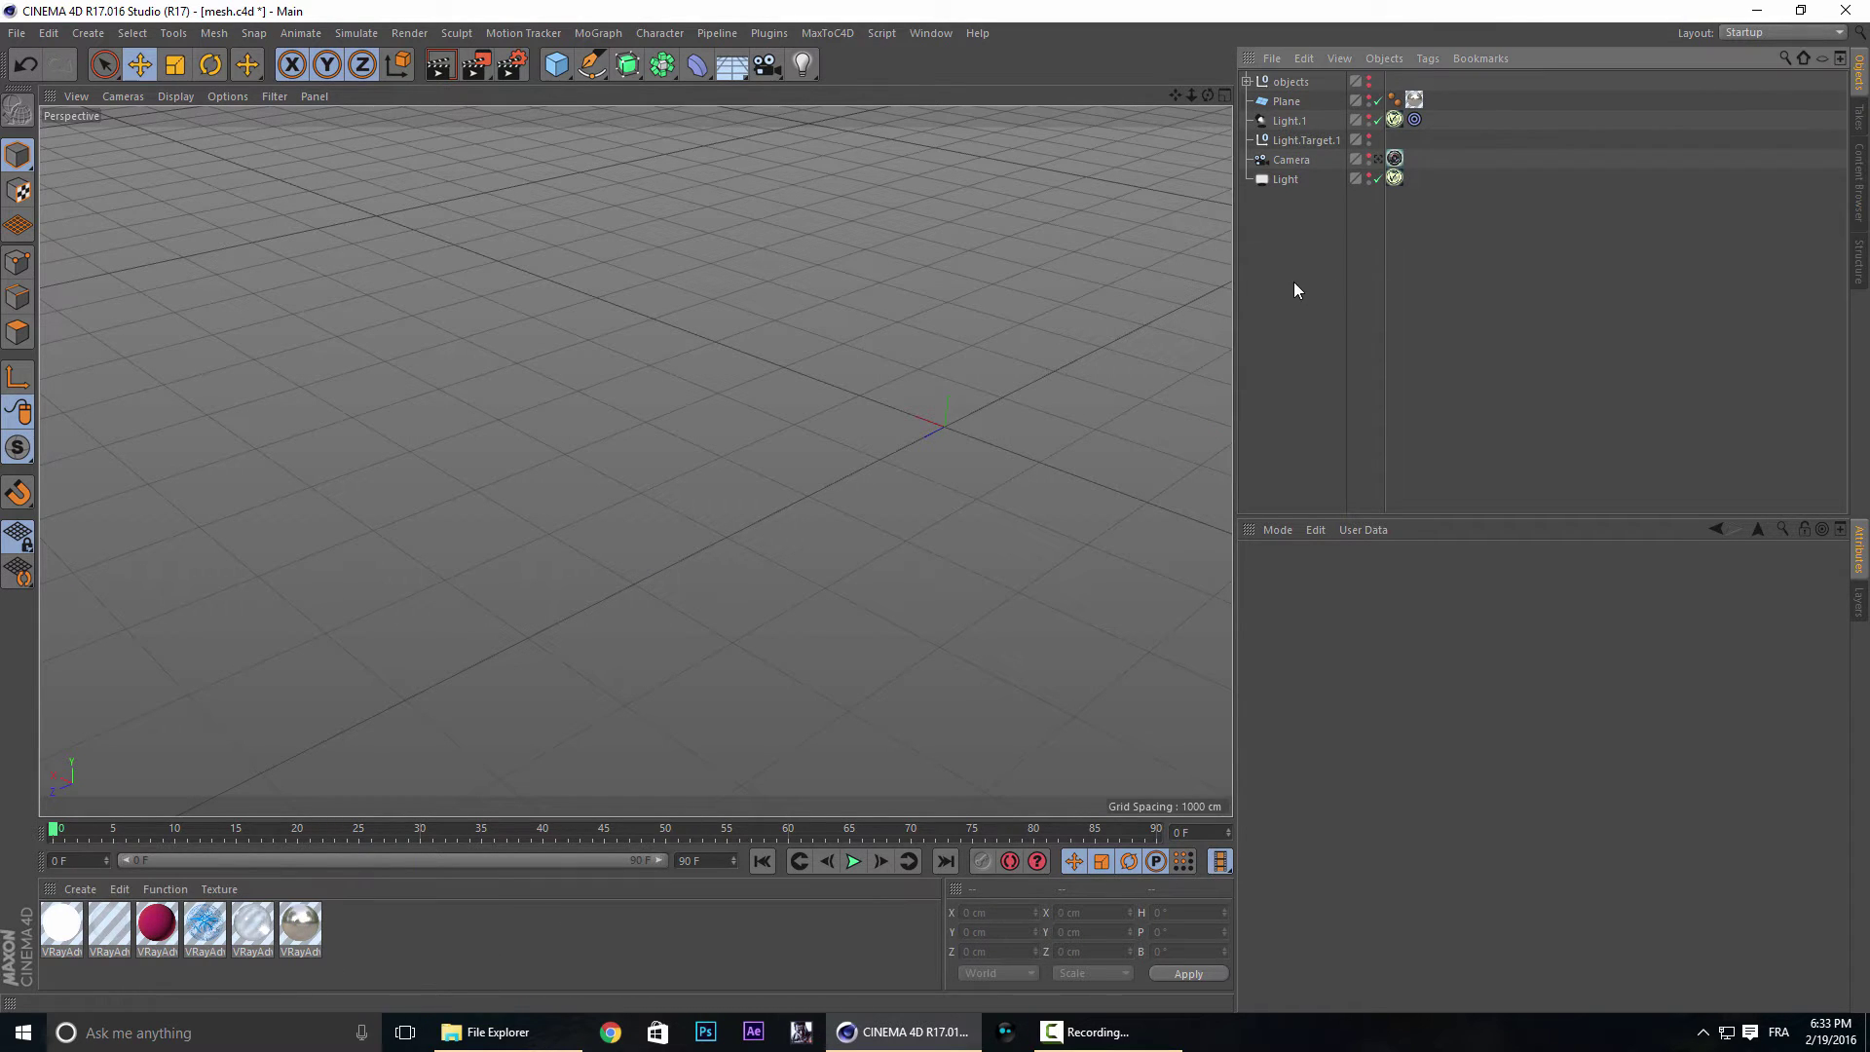
drag(1293, 284, 1240, 72)
drag(1214, 2, 1208, 2)
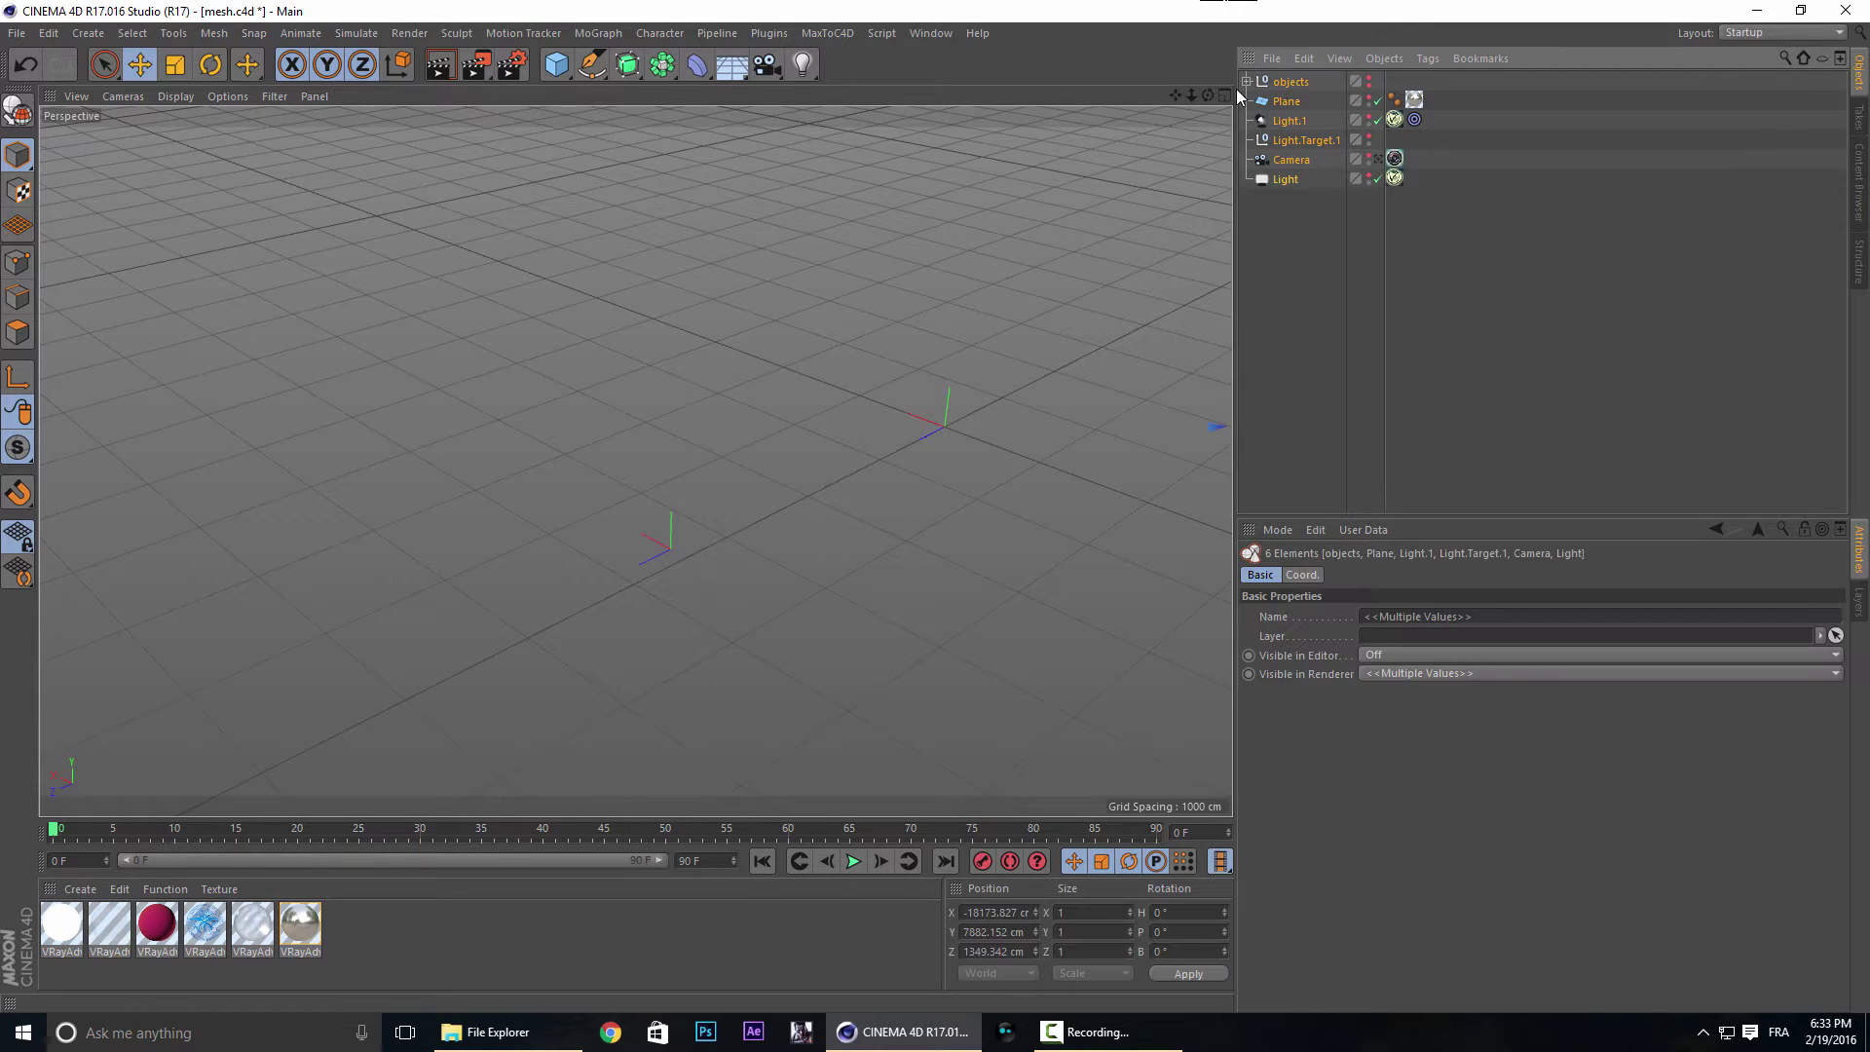
drag(1302, 303, 1171, 2)
click(452, 952)
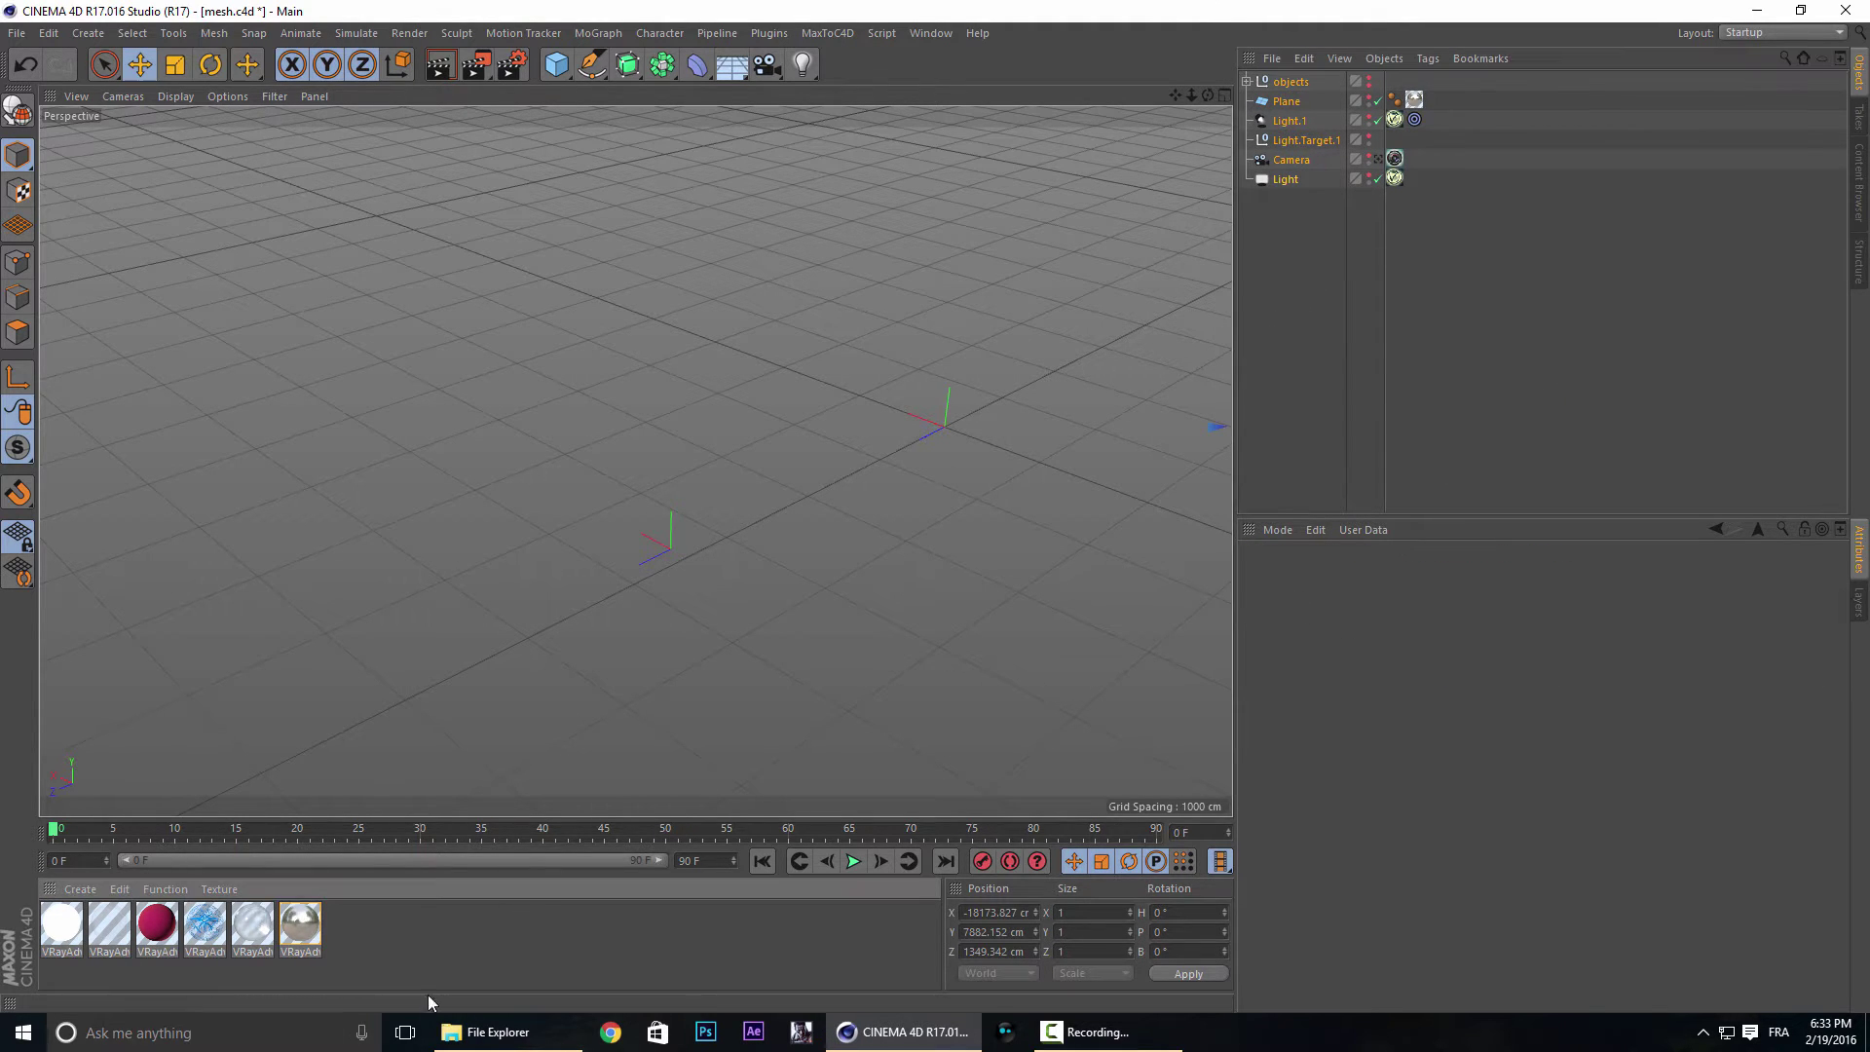
click(1359, 233)
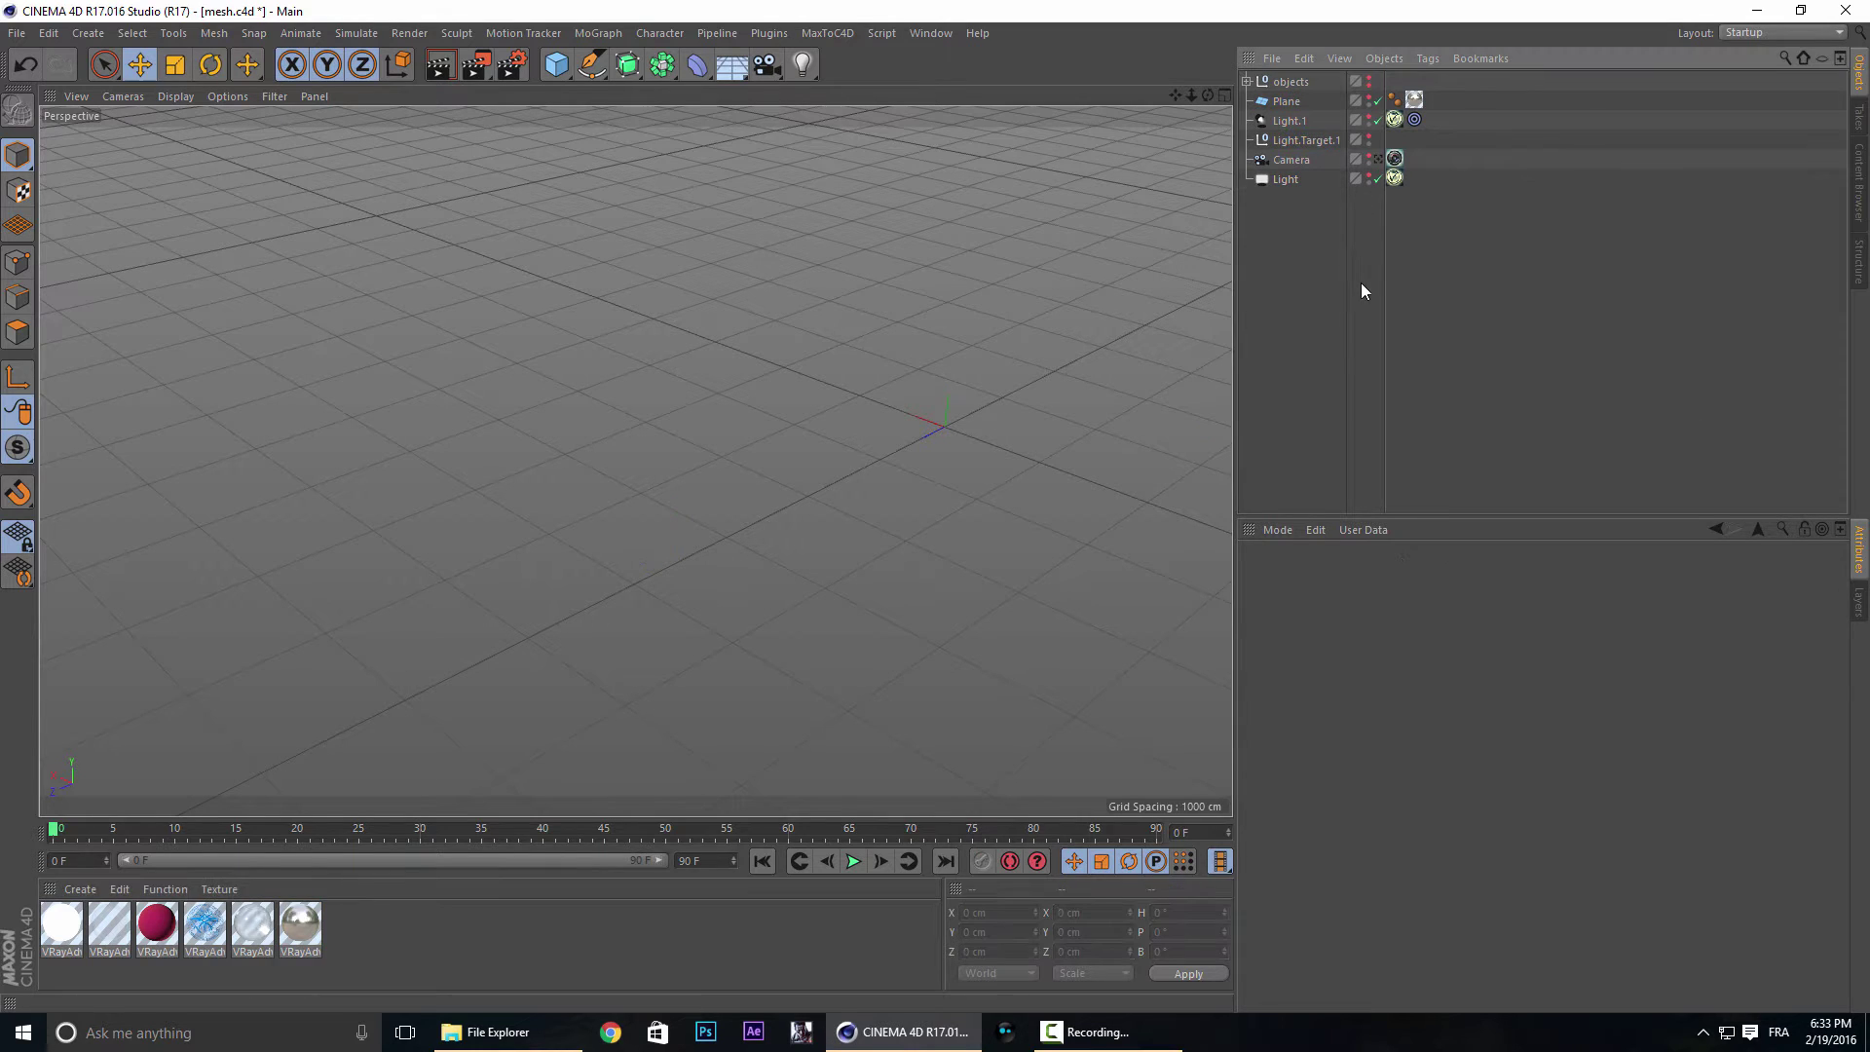
click(16, 35)
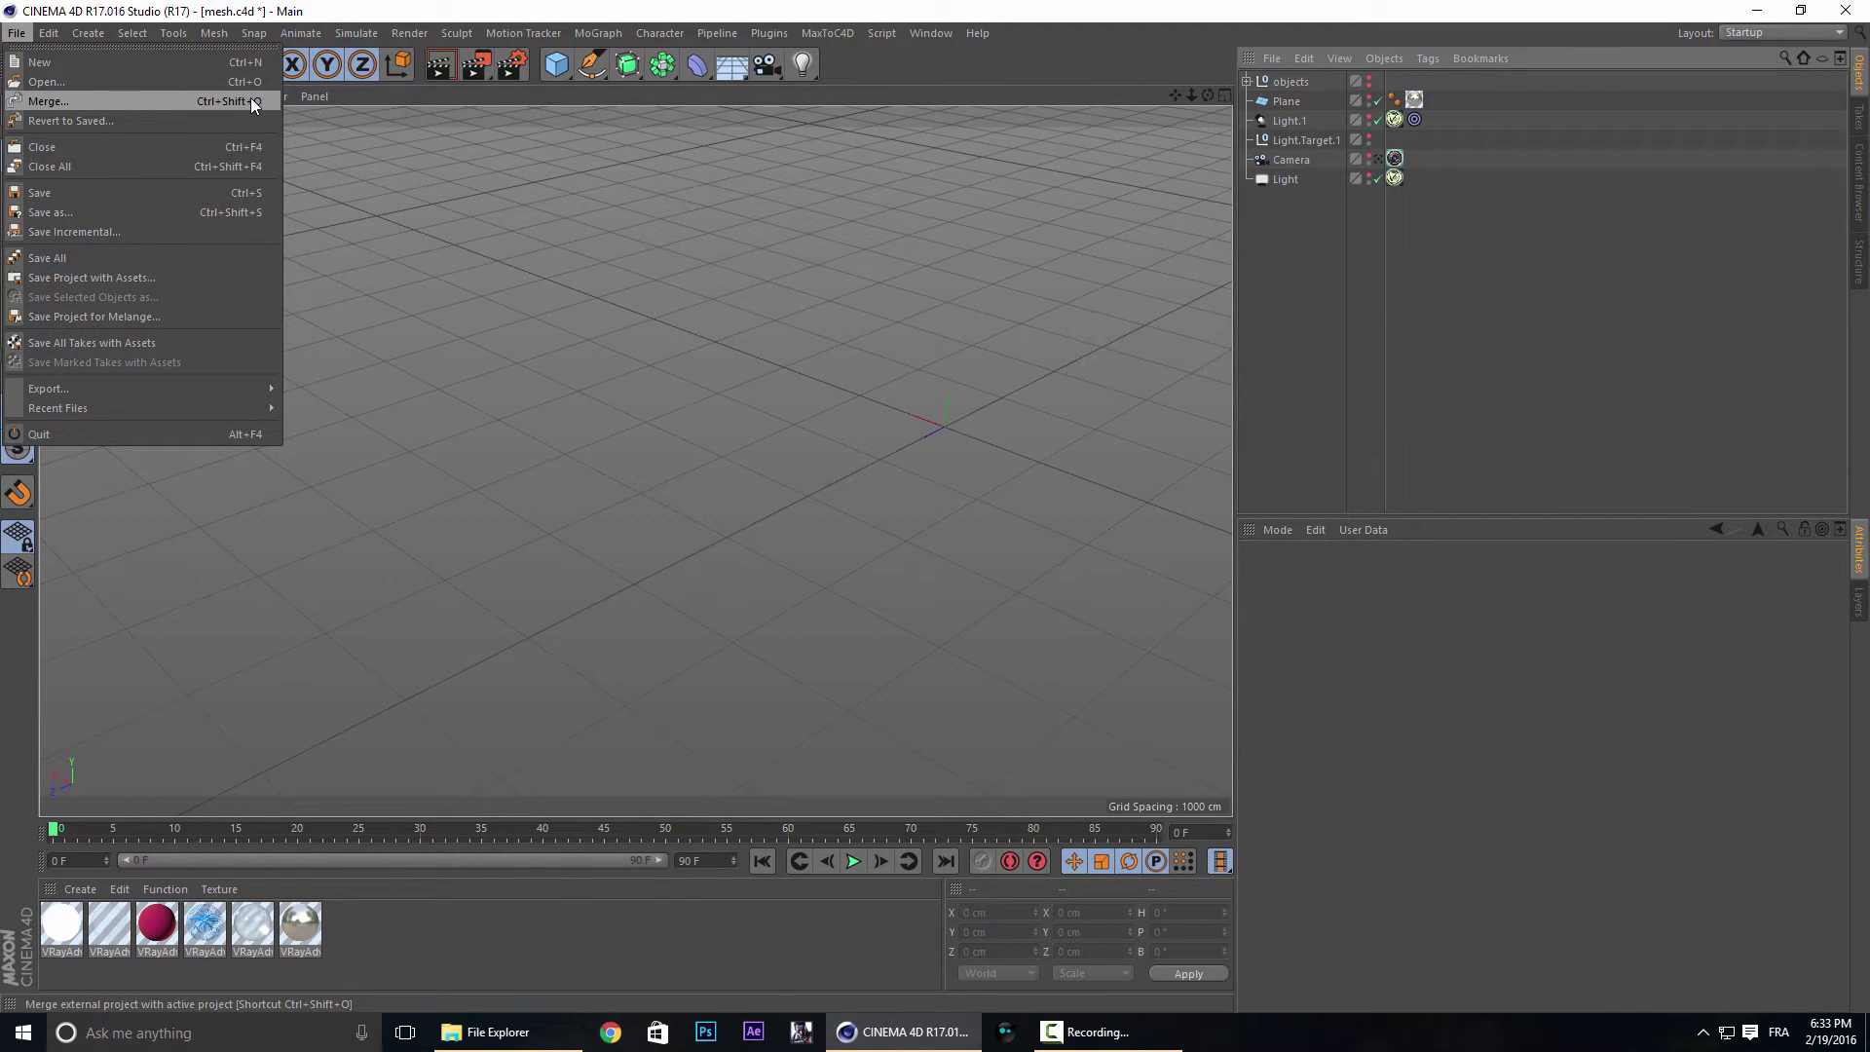
key(Escape)
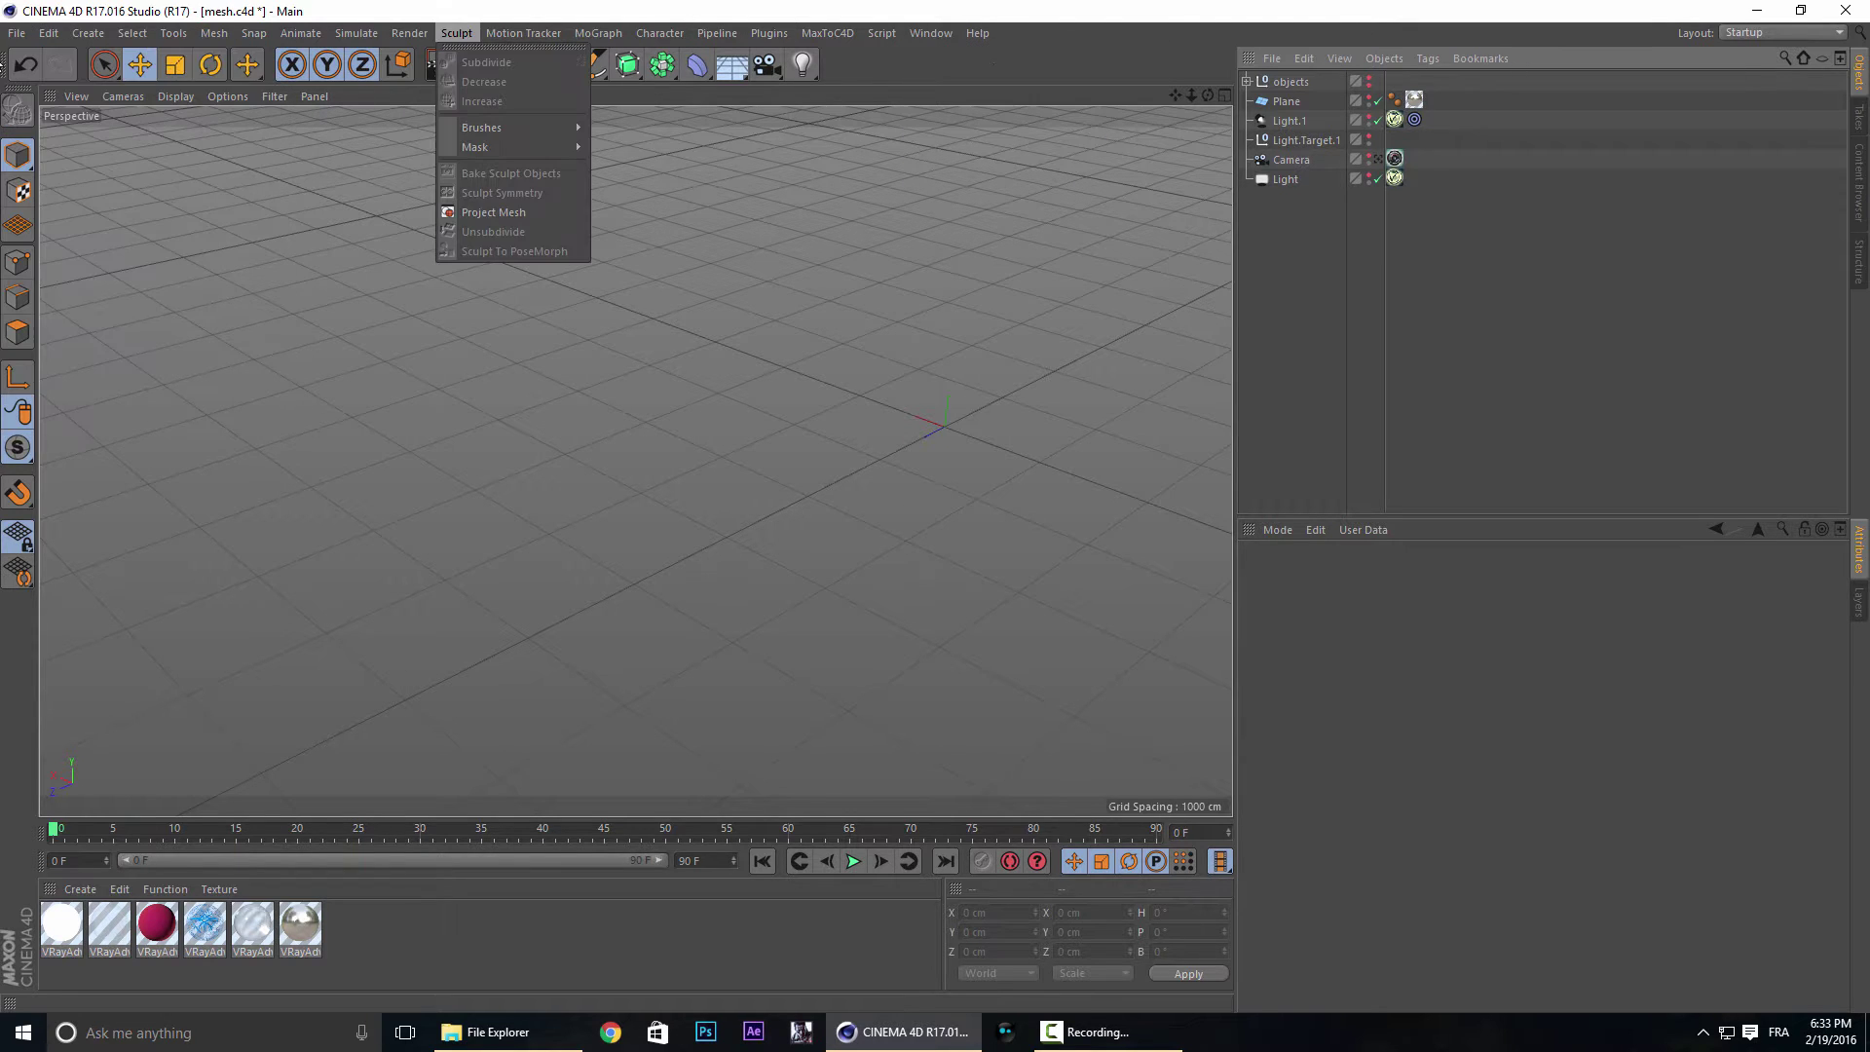
mouse_move(17, 32)
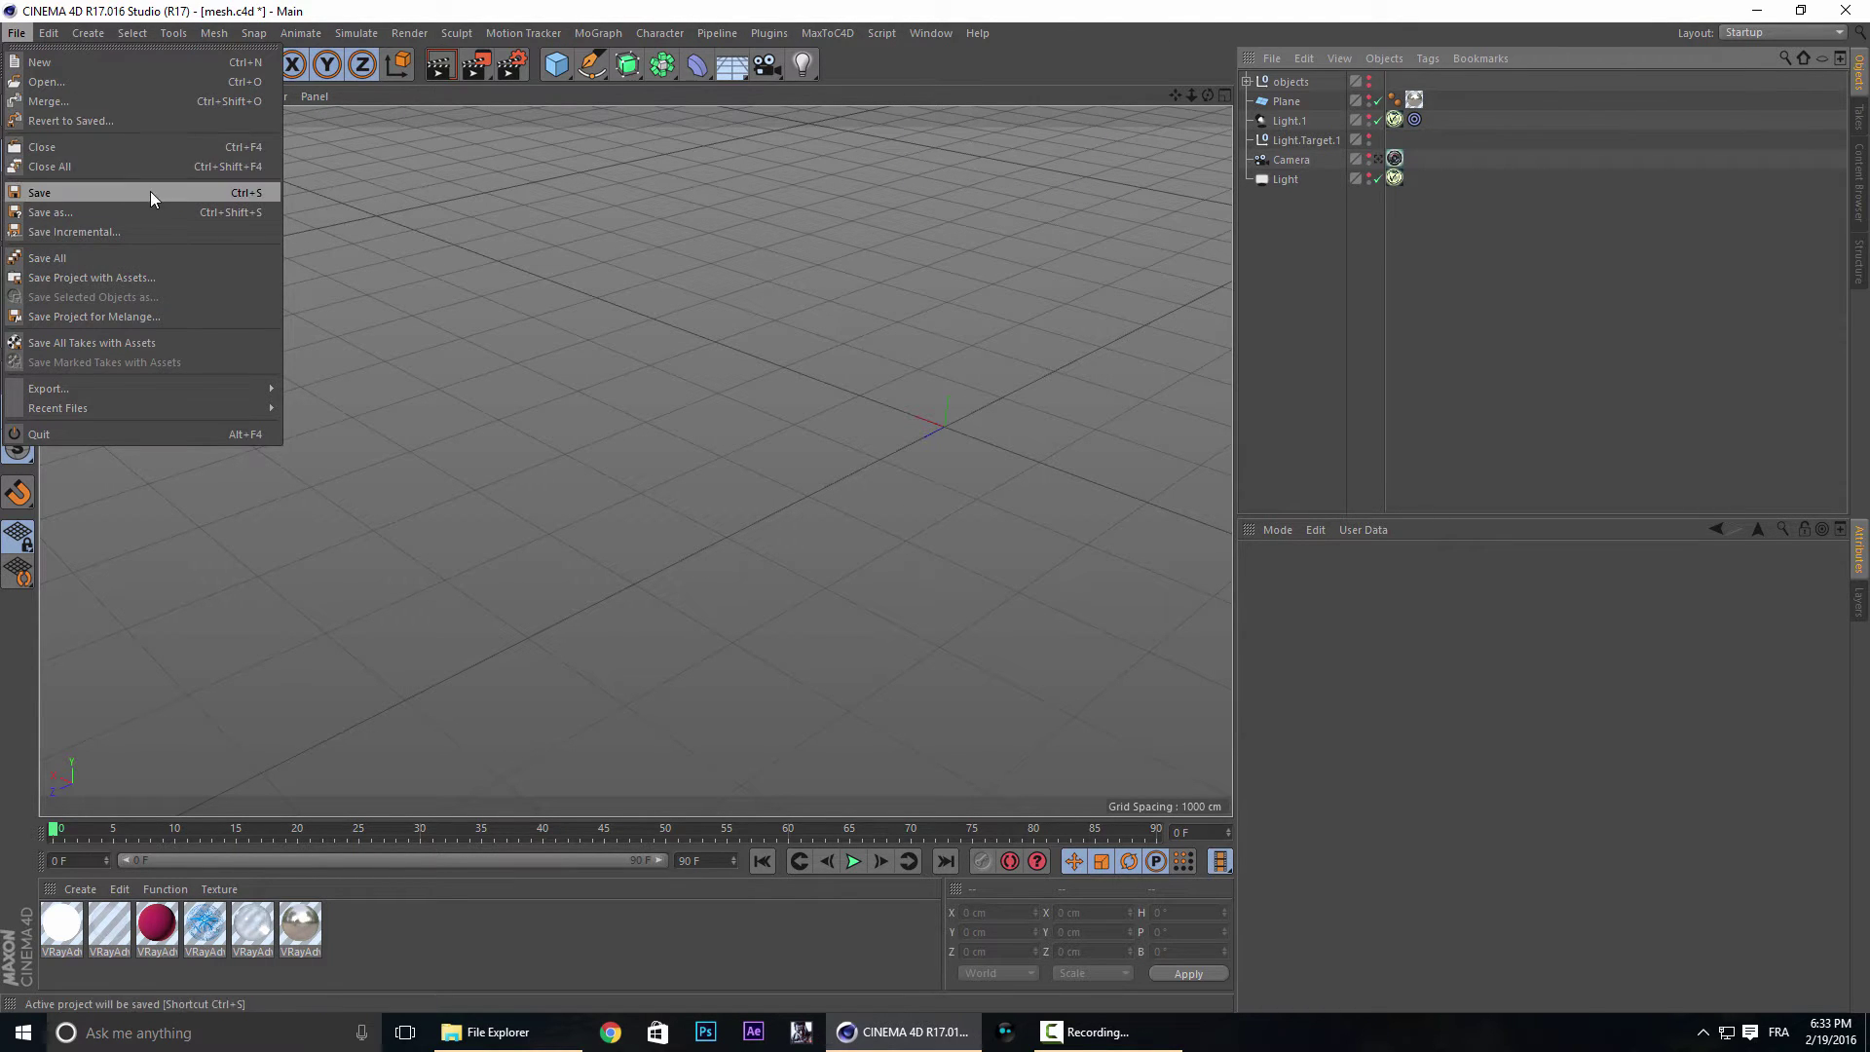
key(Escape)
Start the Riptide Pro .obj importer and accept the current import options.
click(826, 34)
mouse_move(774, 33)
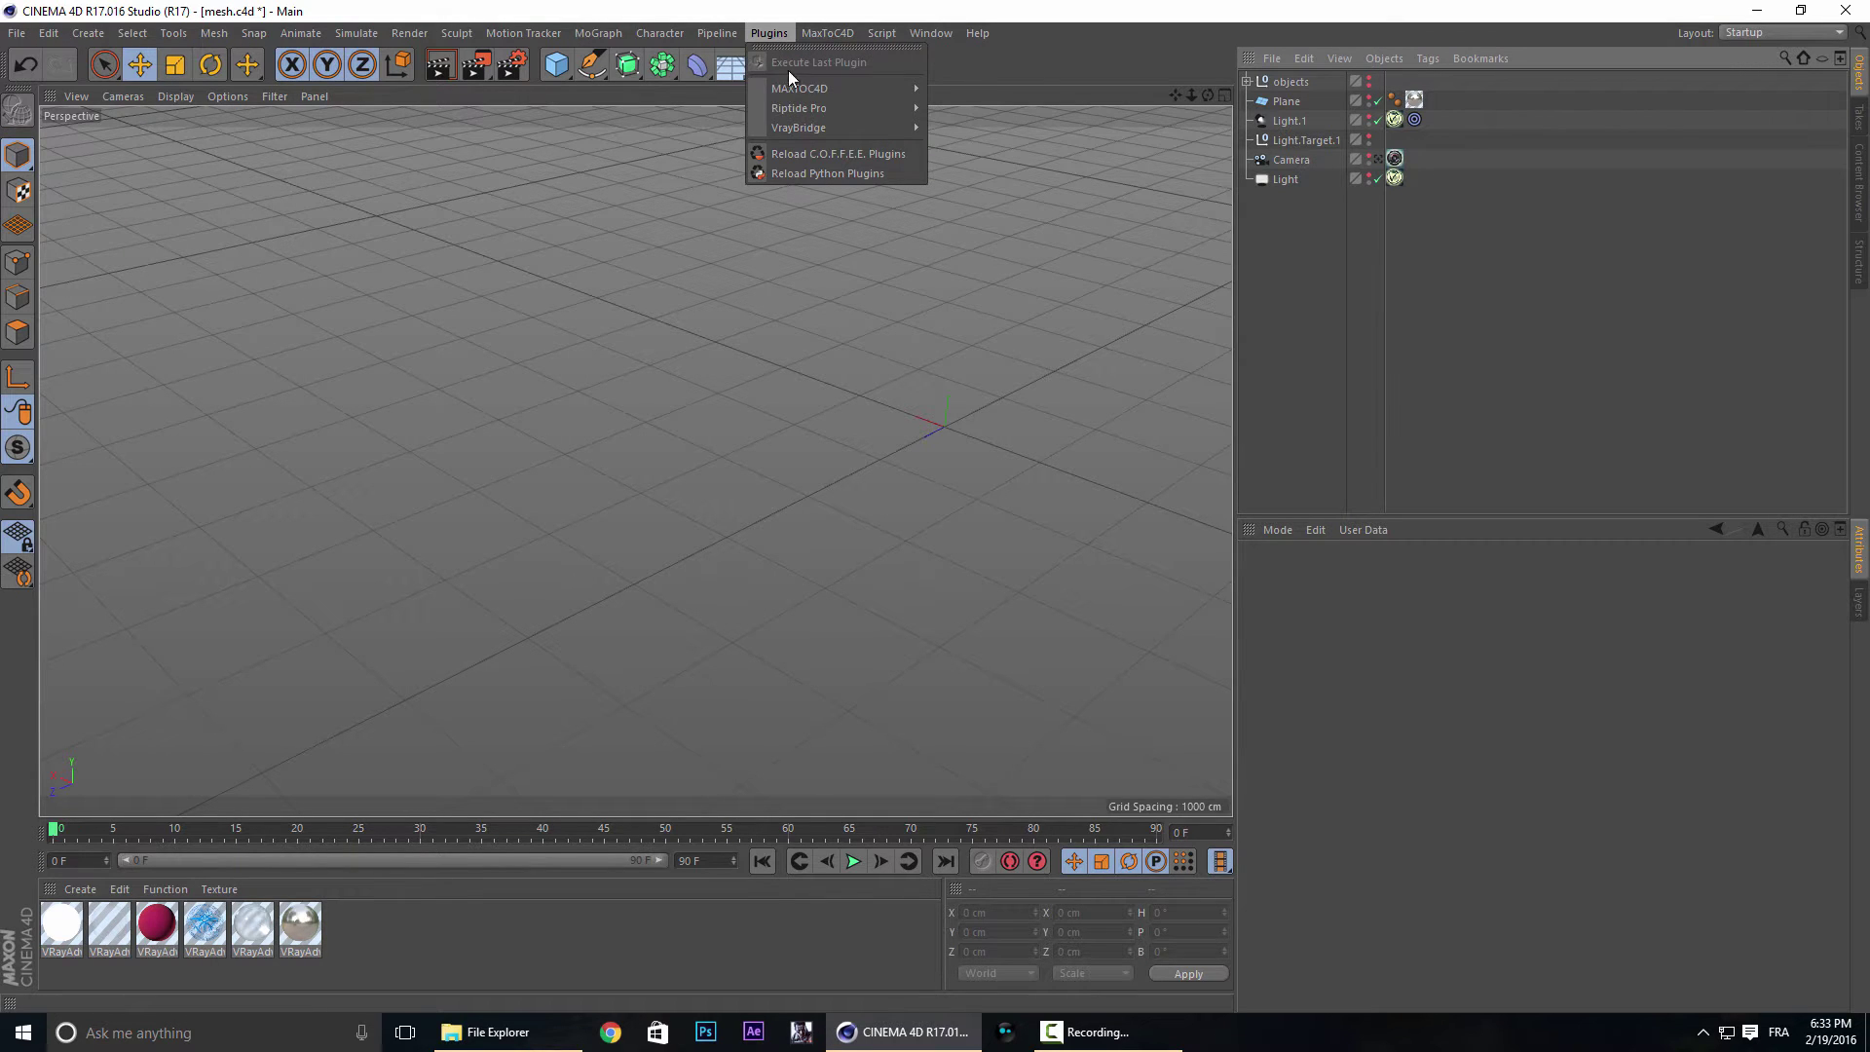
mouse_move(798, 109)
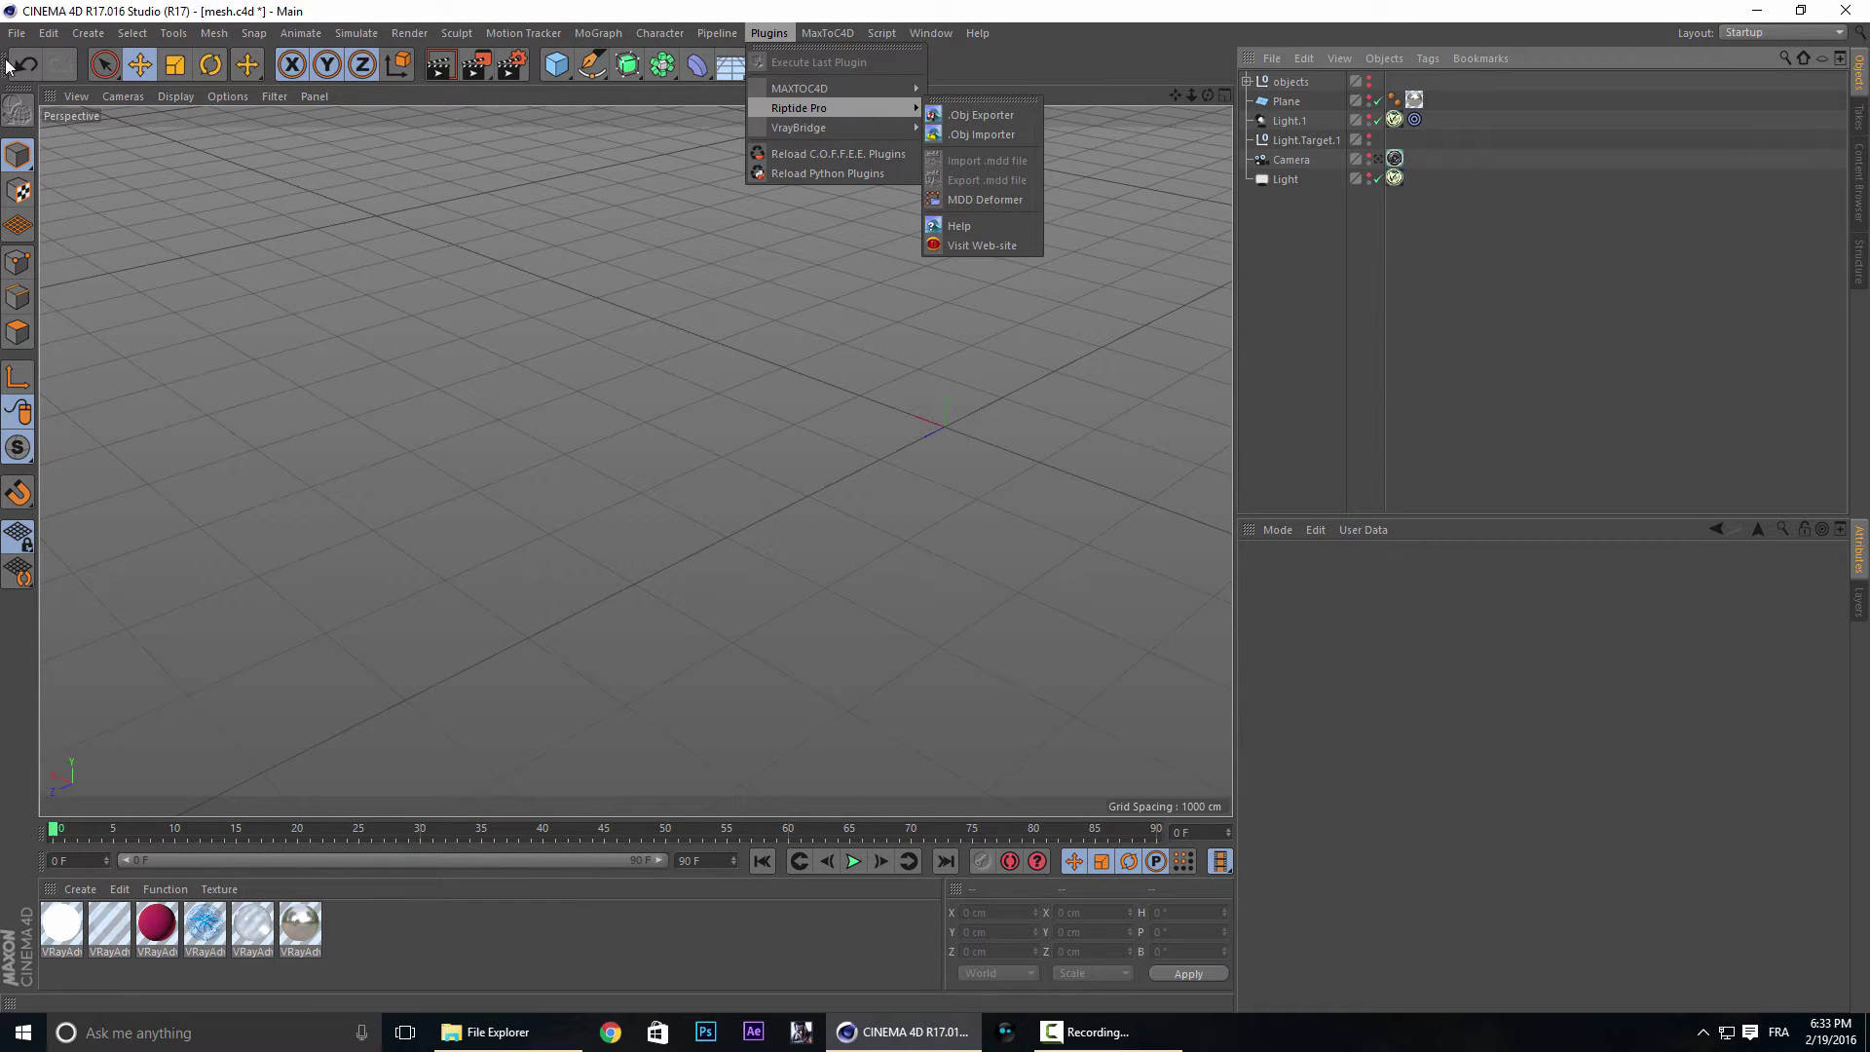
mouse_move(34, 33)
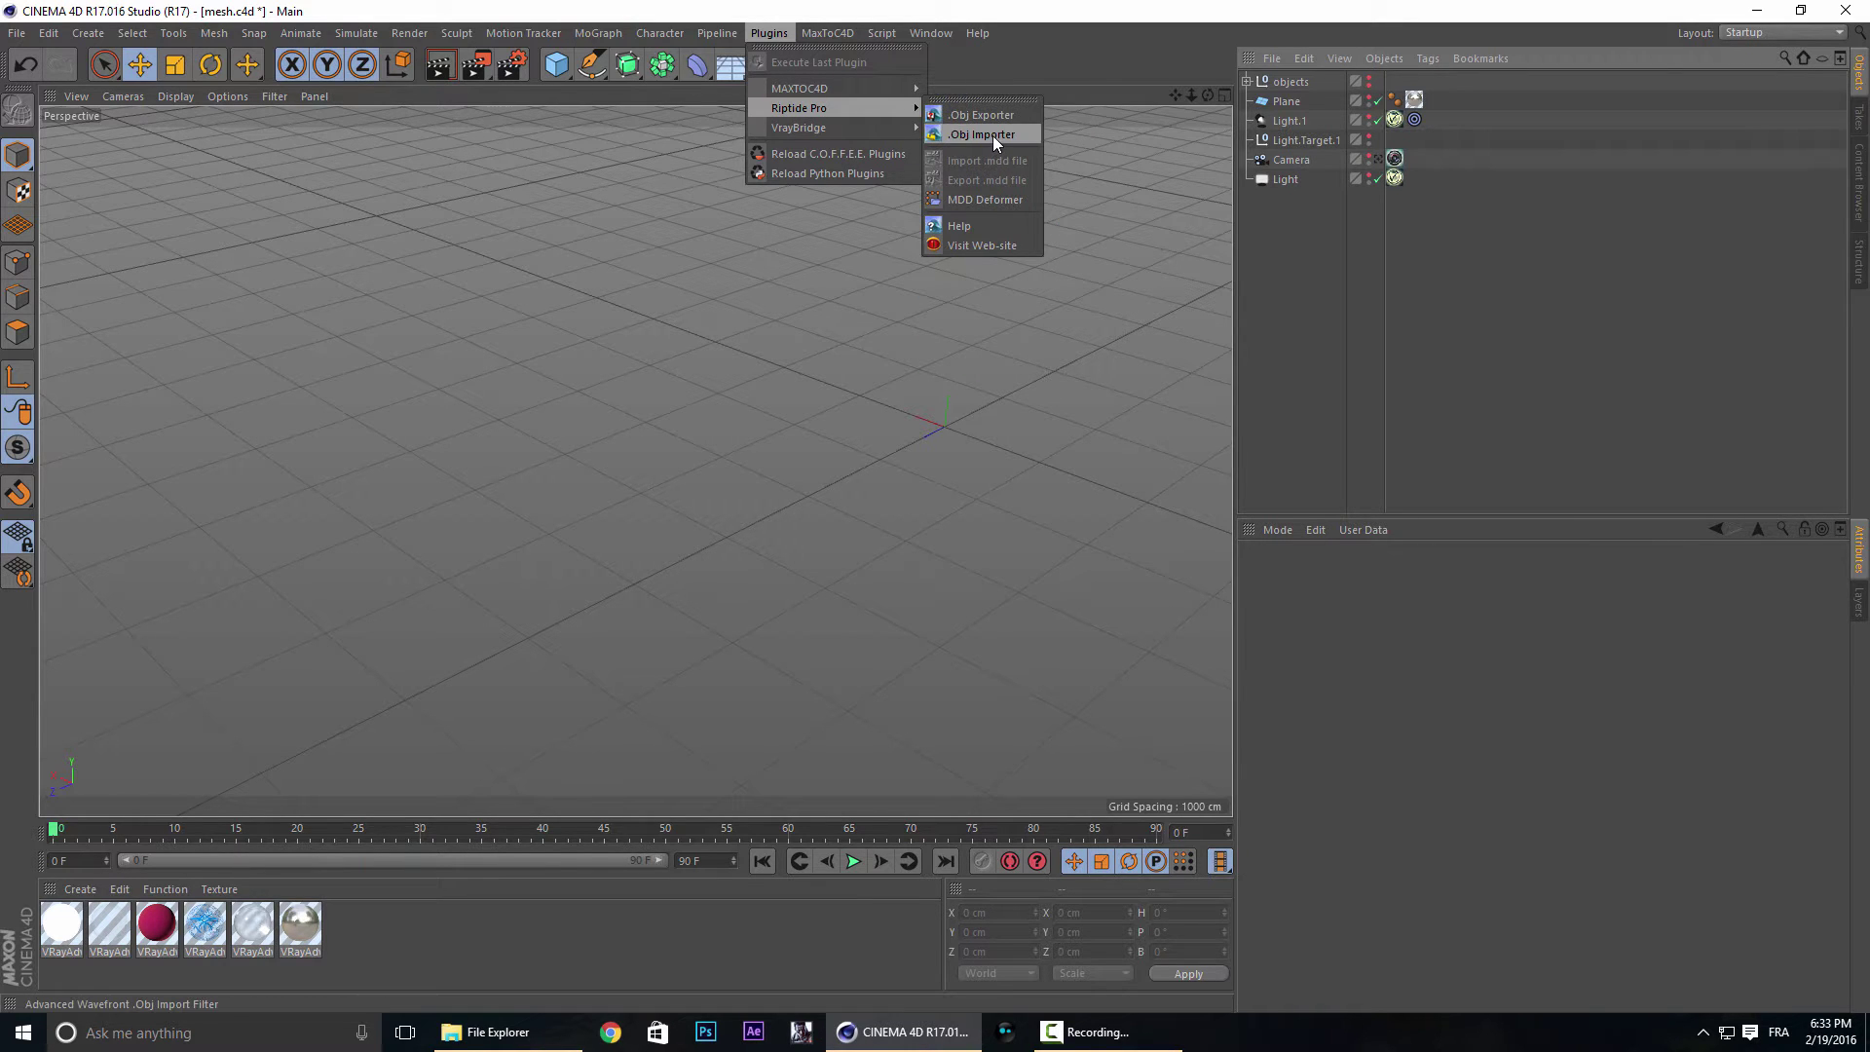
click(992, 135)
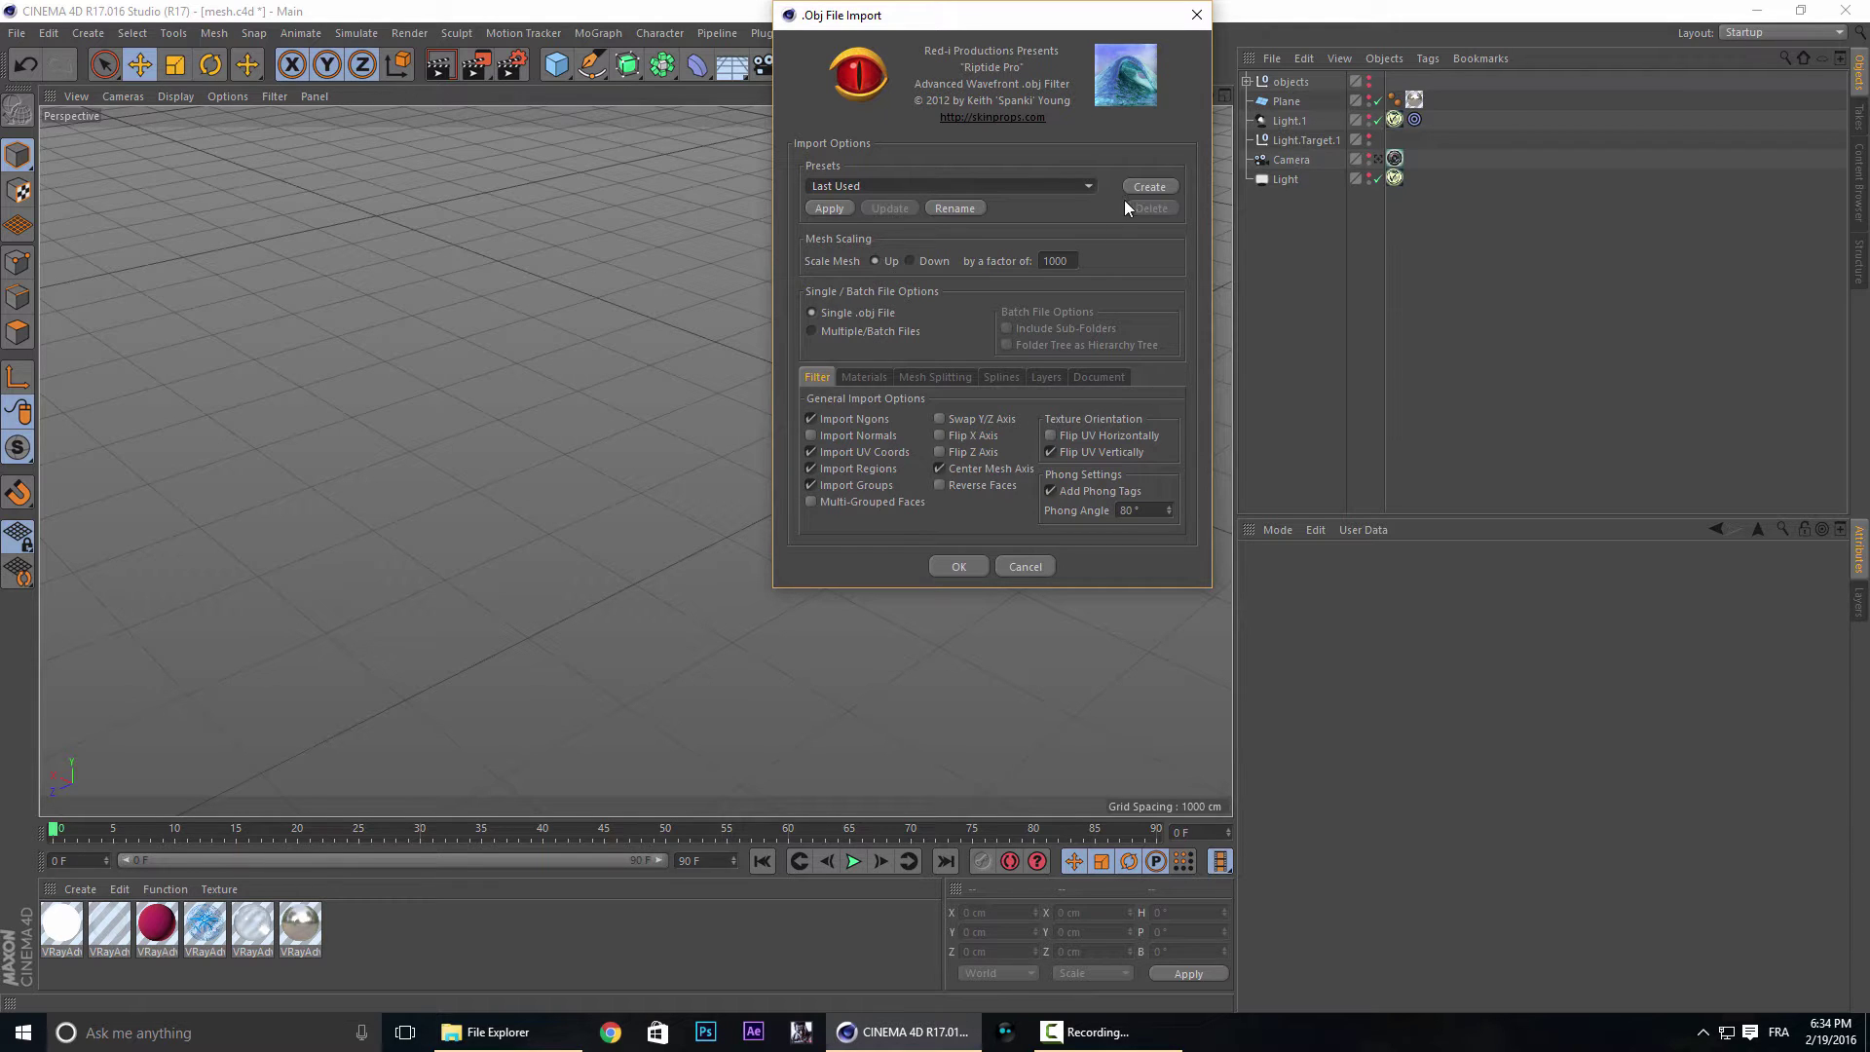
click(960, 565)
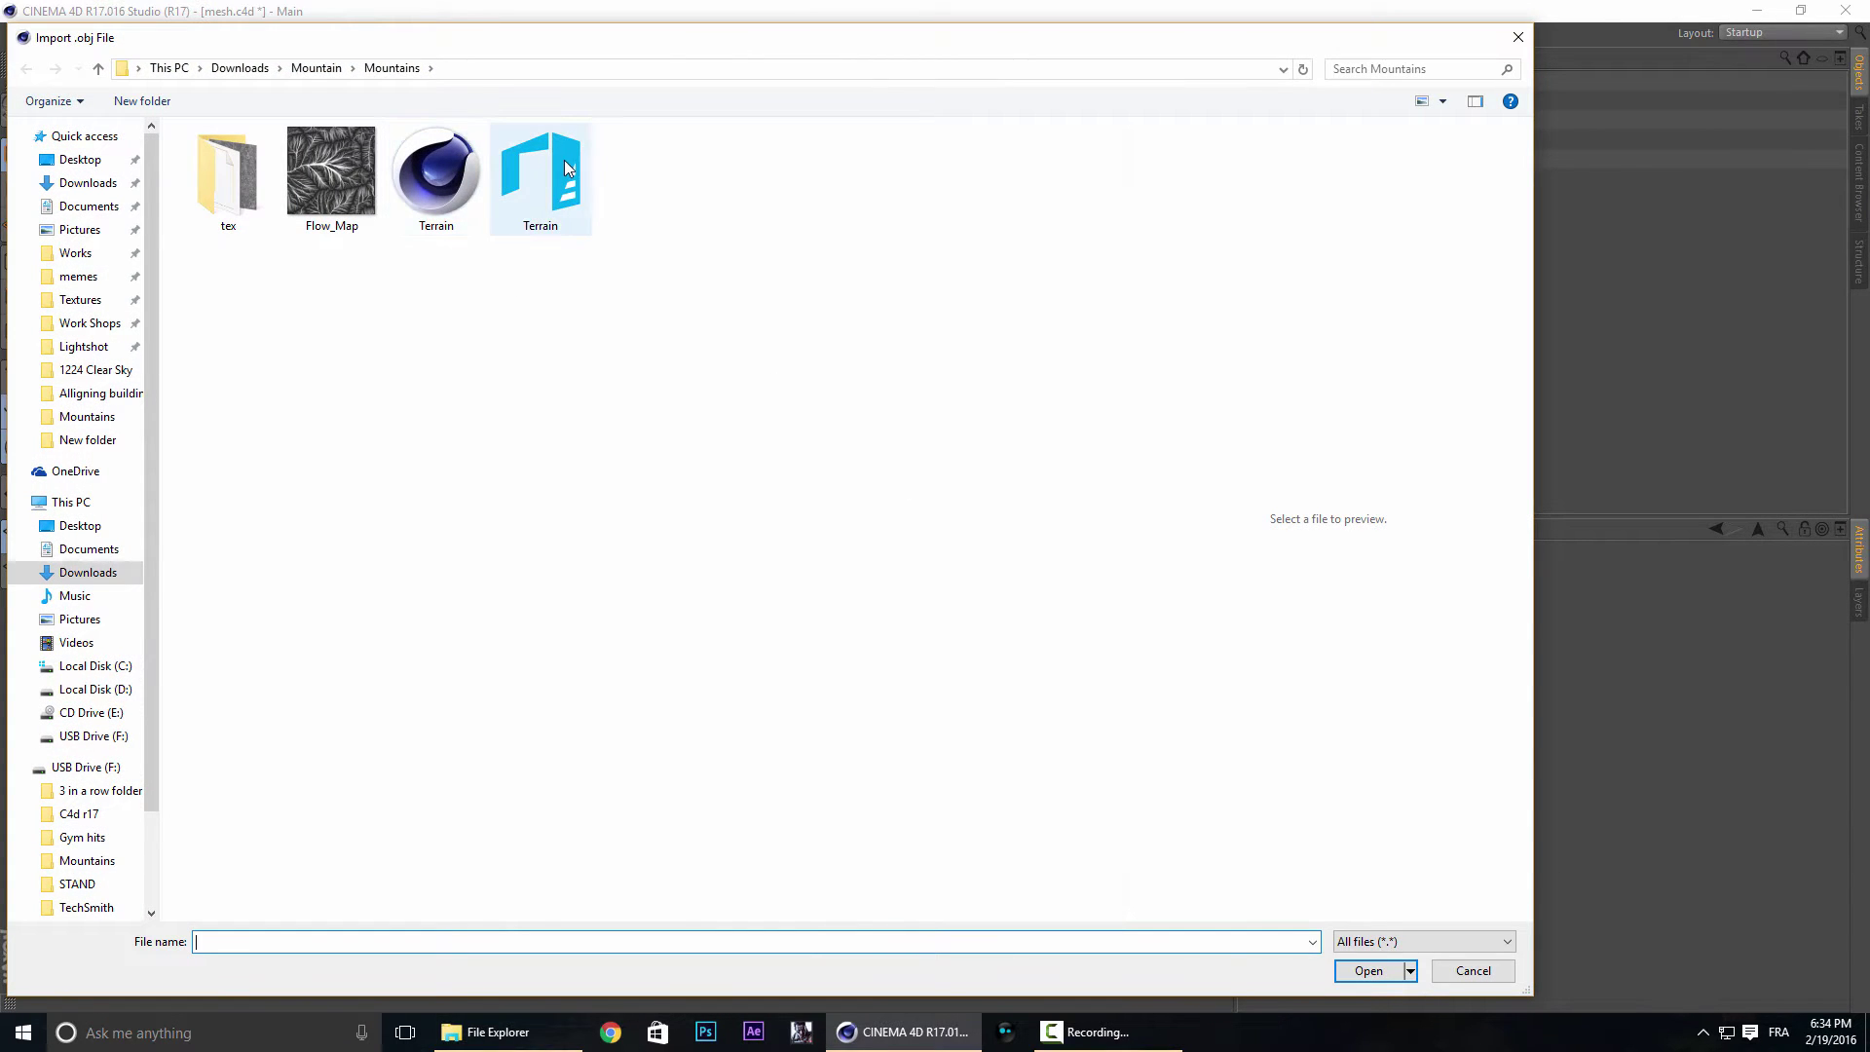
Check the file properties of the Terrain .obj in the Mountains folder and import it.
click(542, 180)
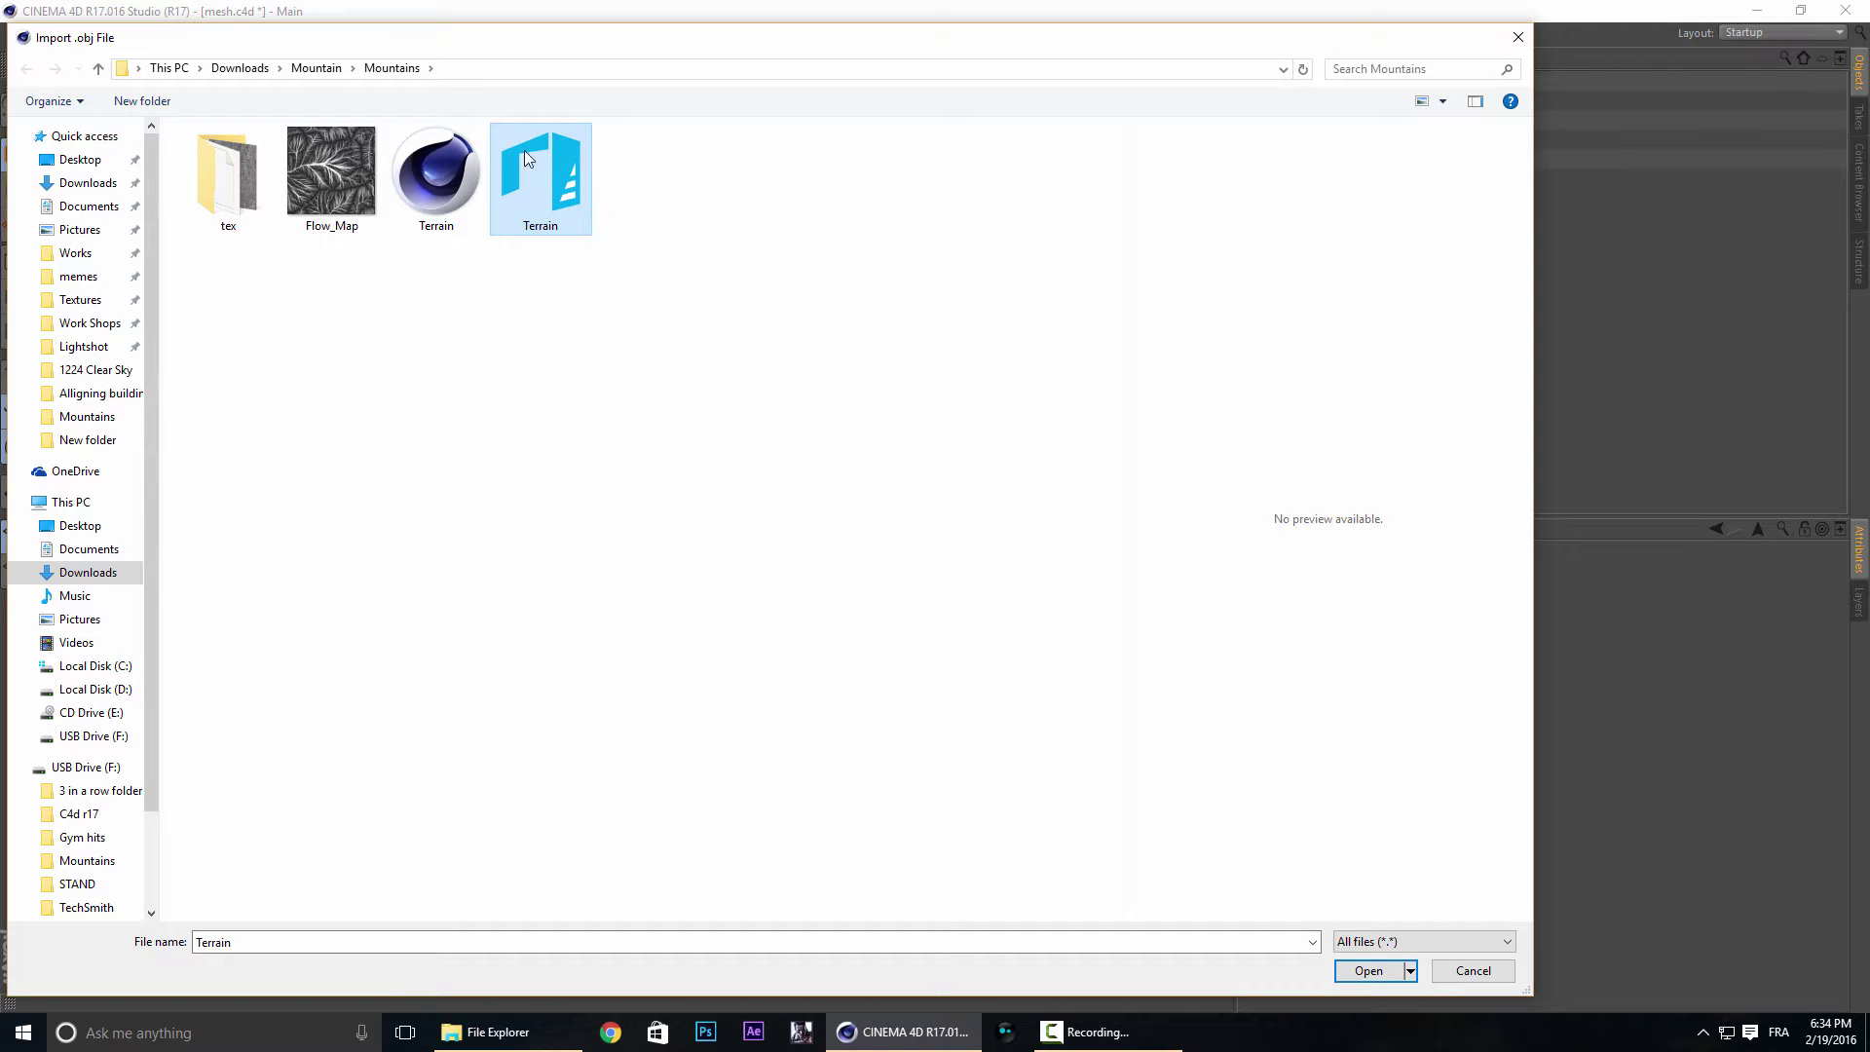
click(597, 550)
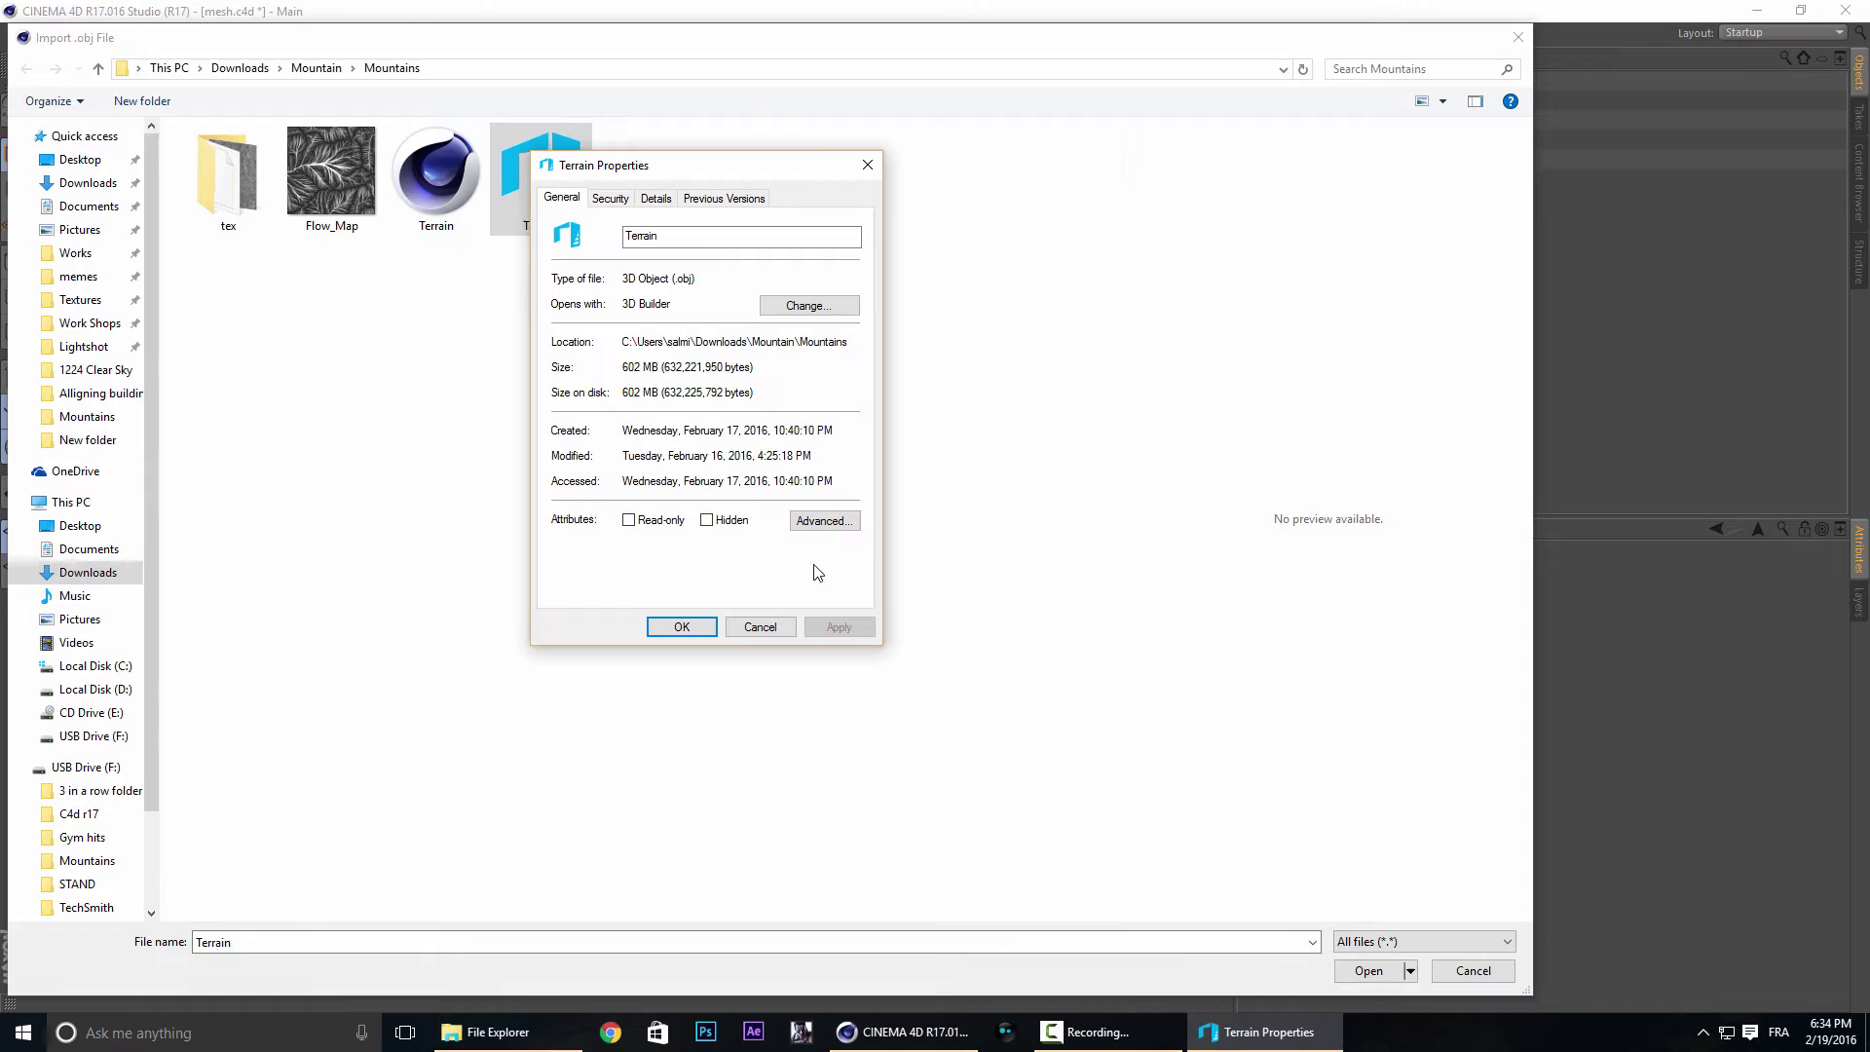
click(761, 628)
click(1367, 970)
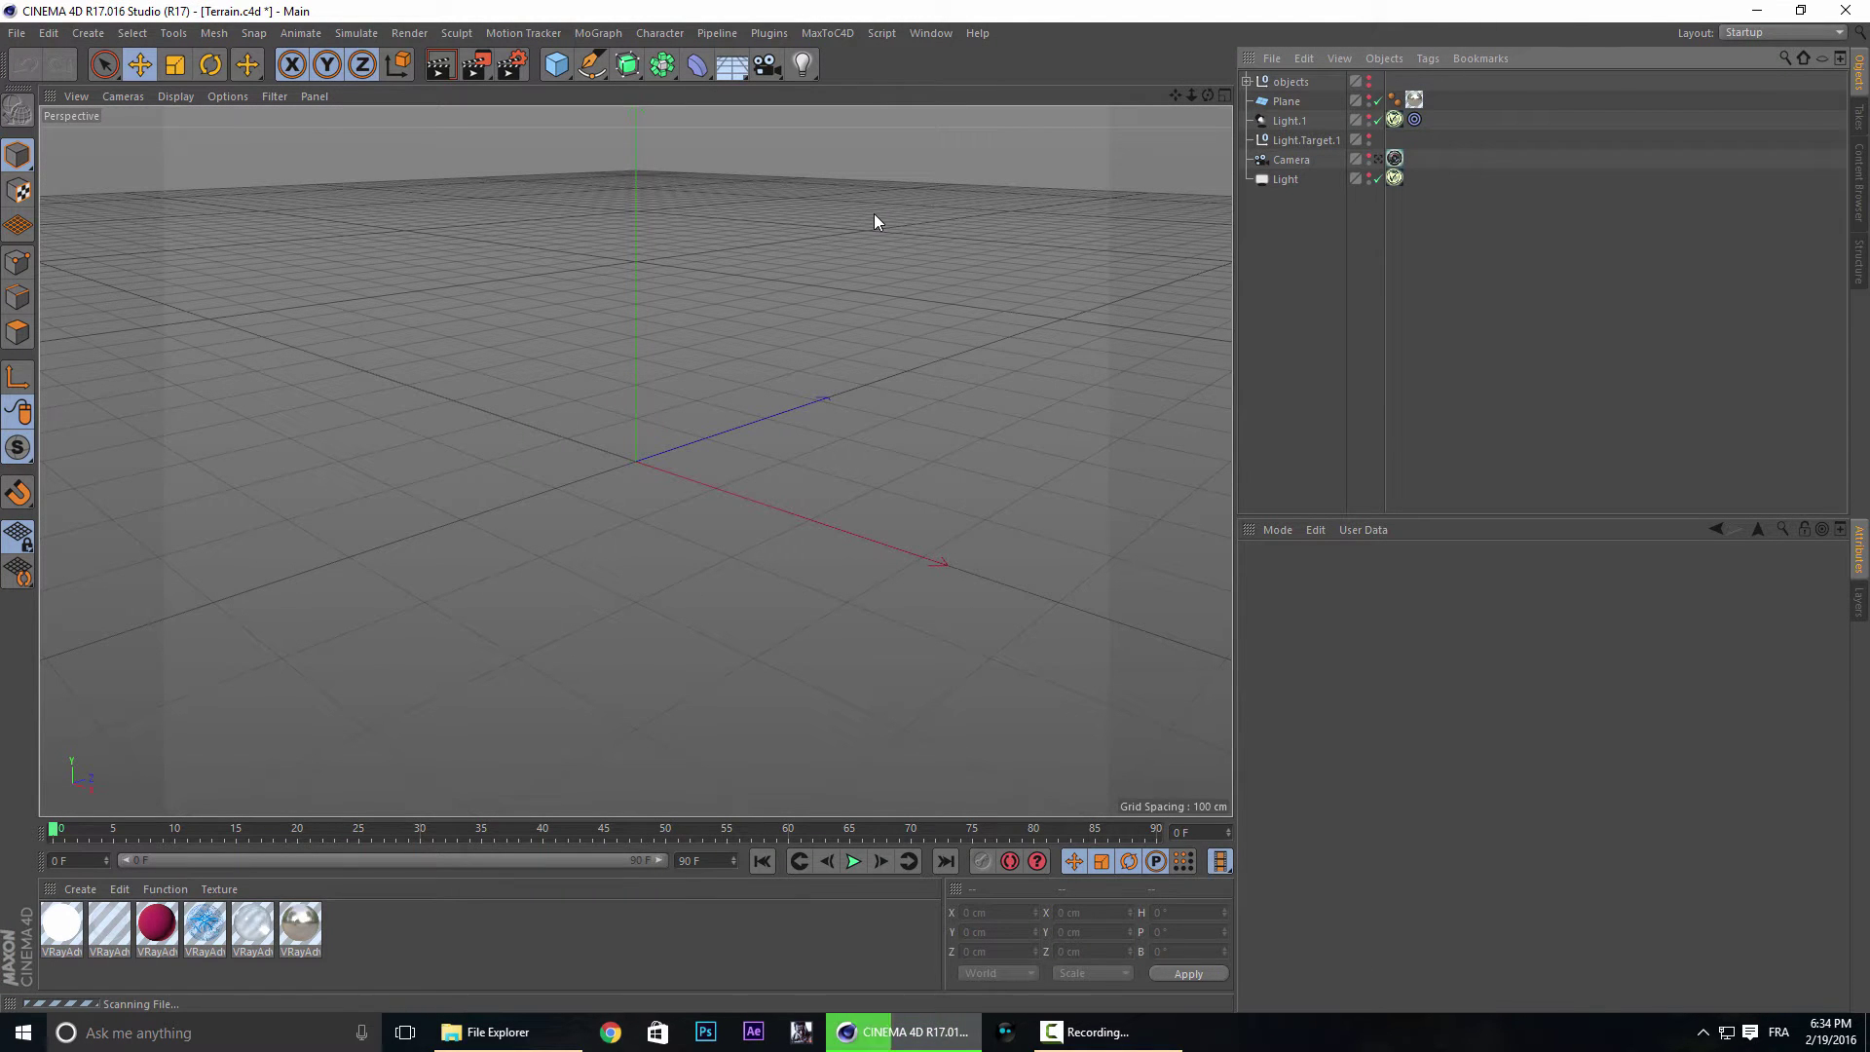
mouse_move(1044, 1045)
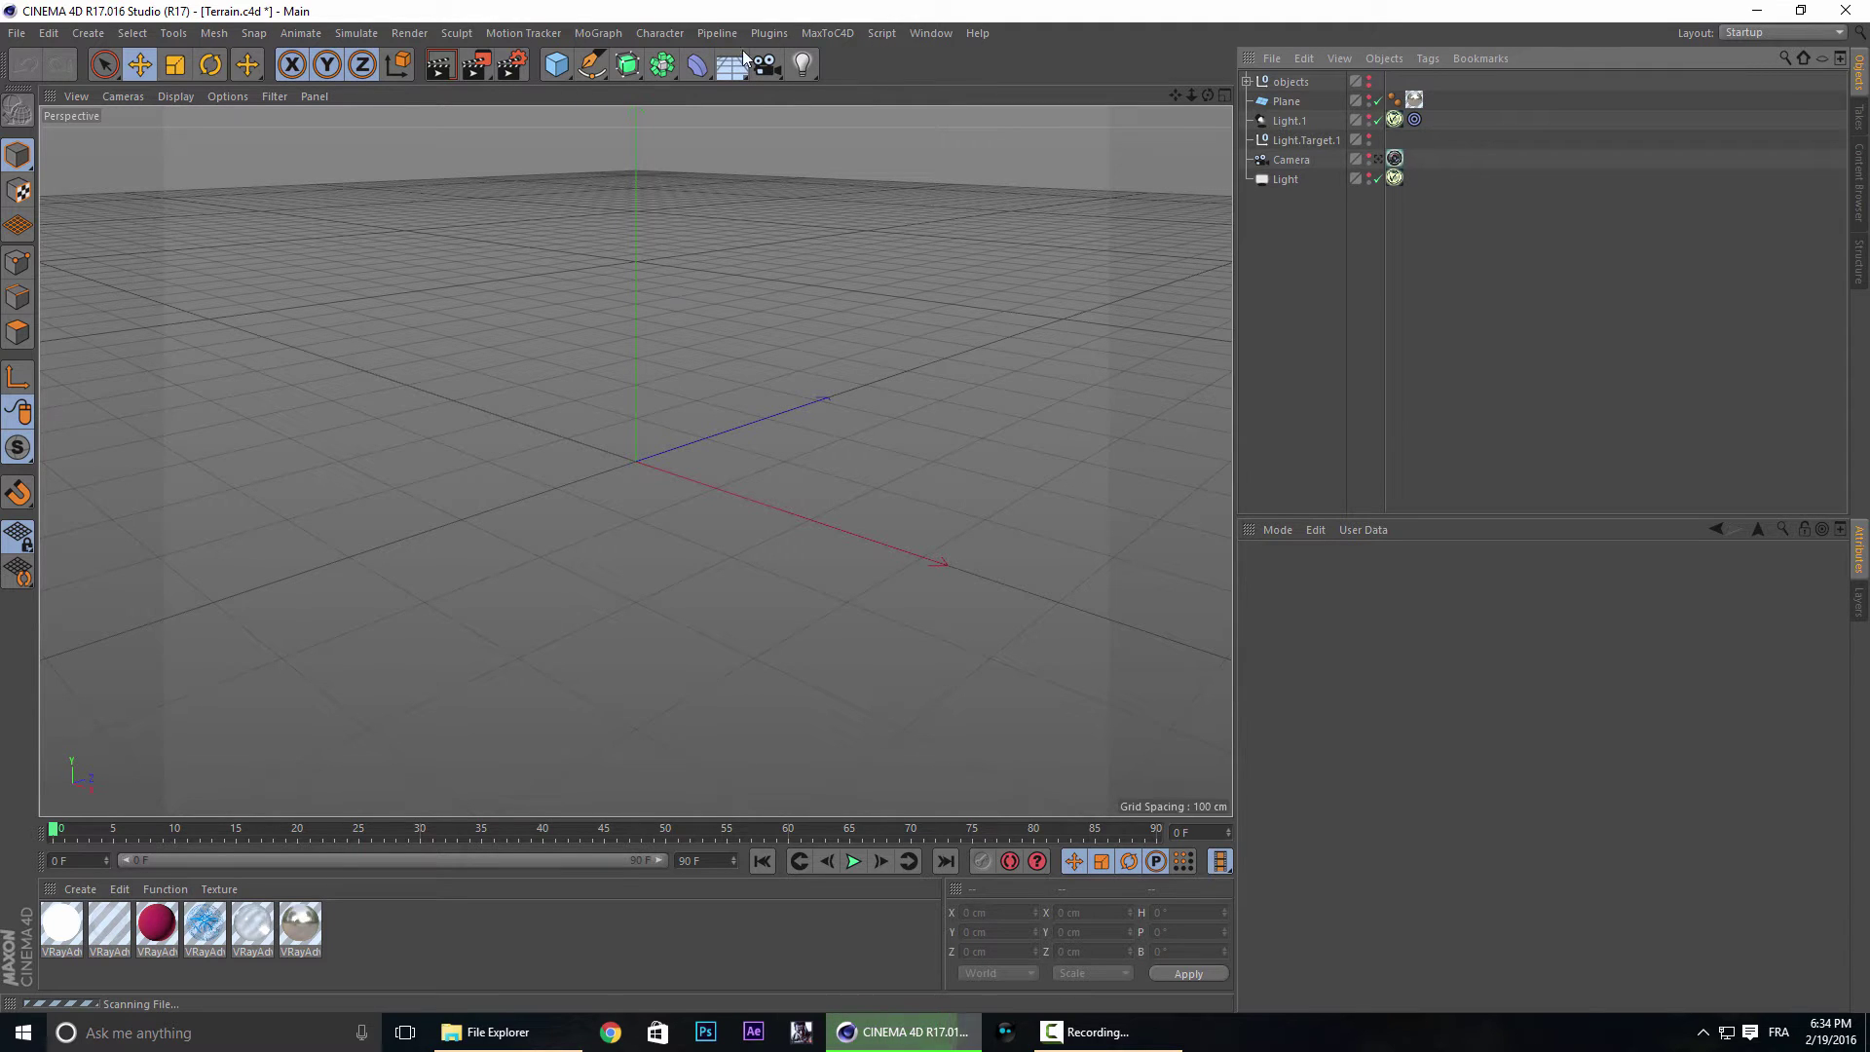
click(1089, 1032)
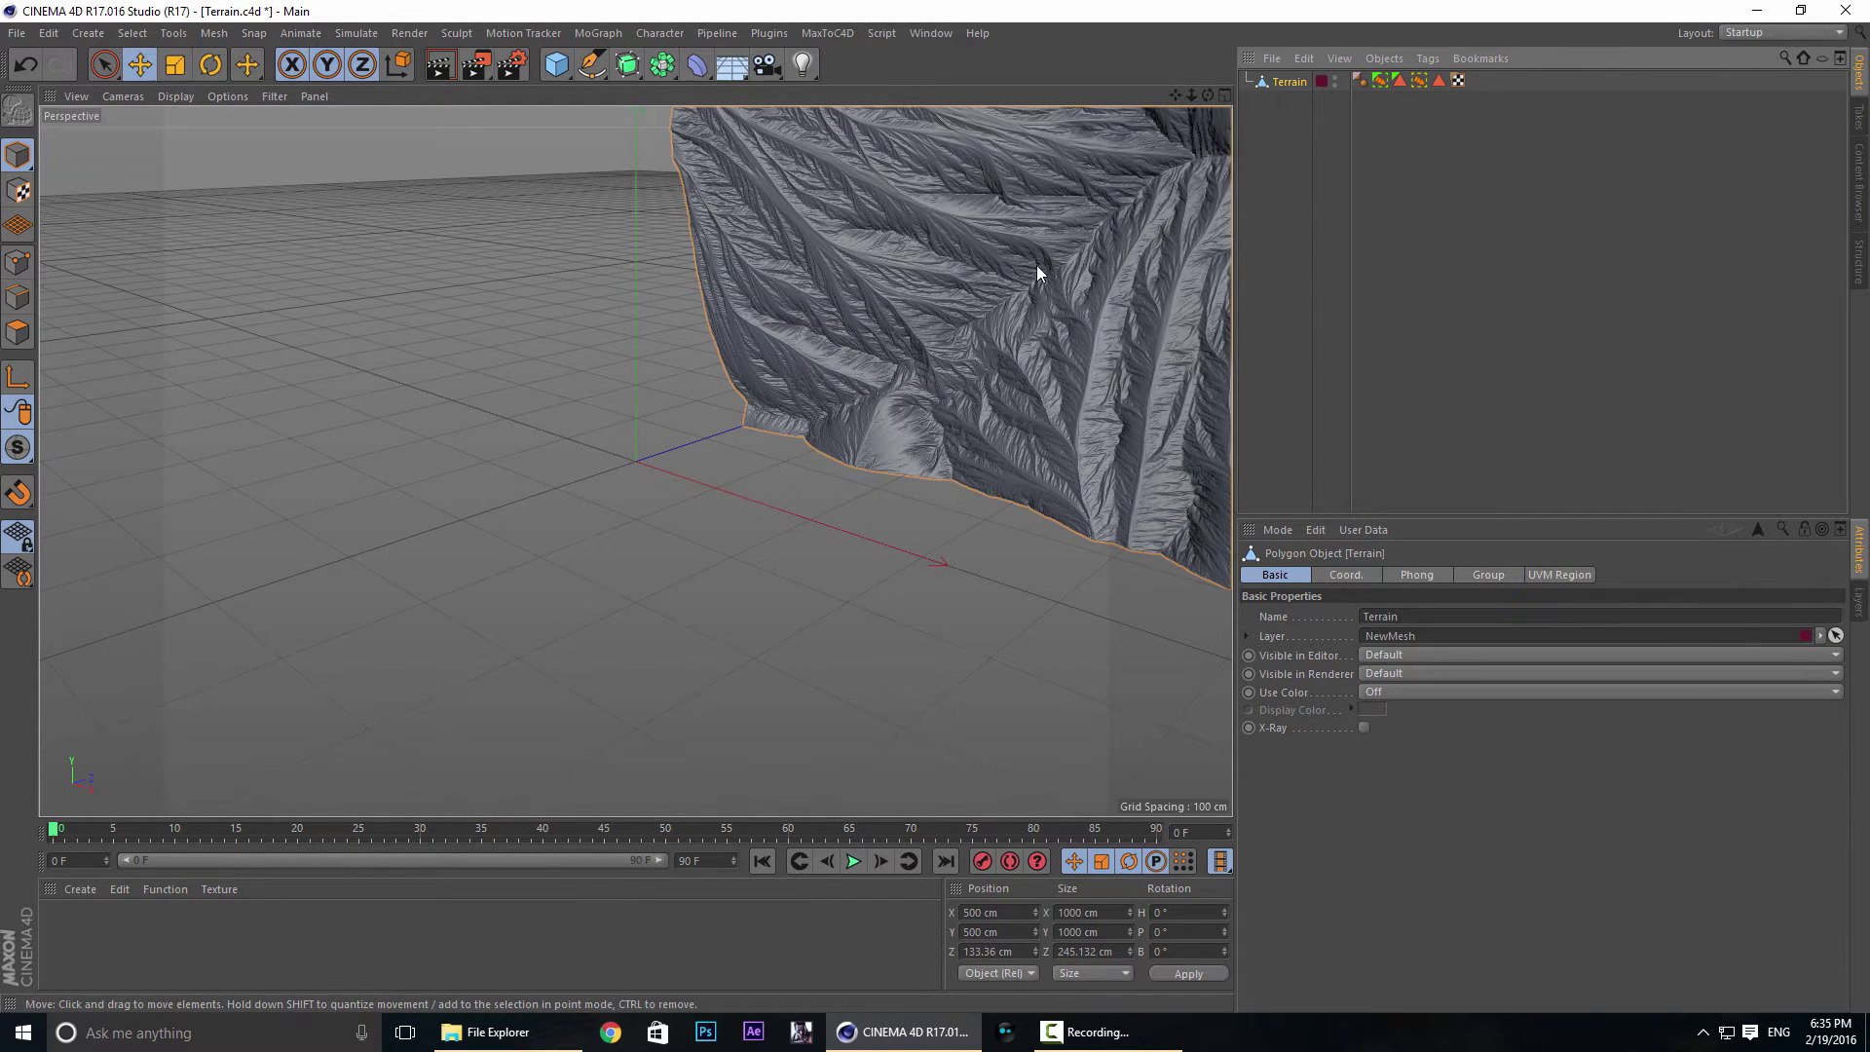
Rotate the imported terrain to a pitch of 90° so the mountain mesh lies flat on the ground grid.
alt+middle_drag(1037, 266, 548, 535)
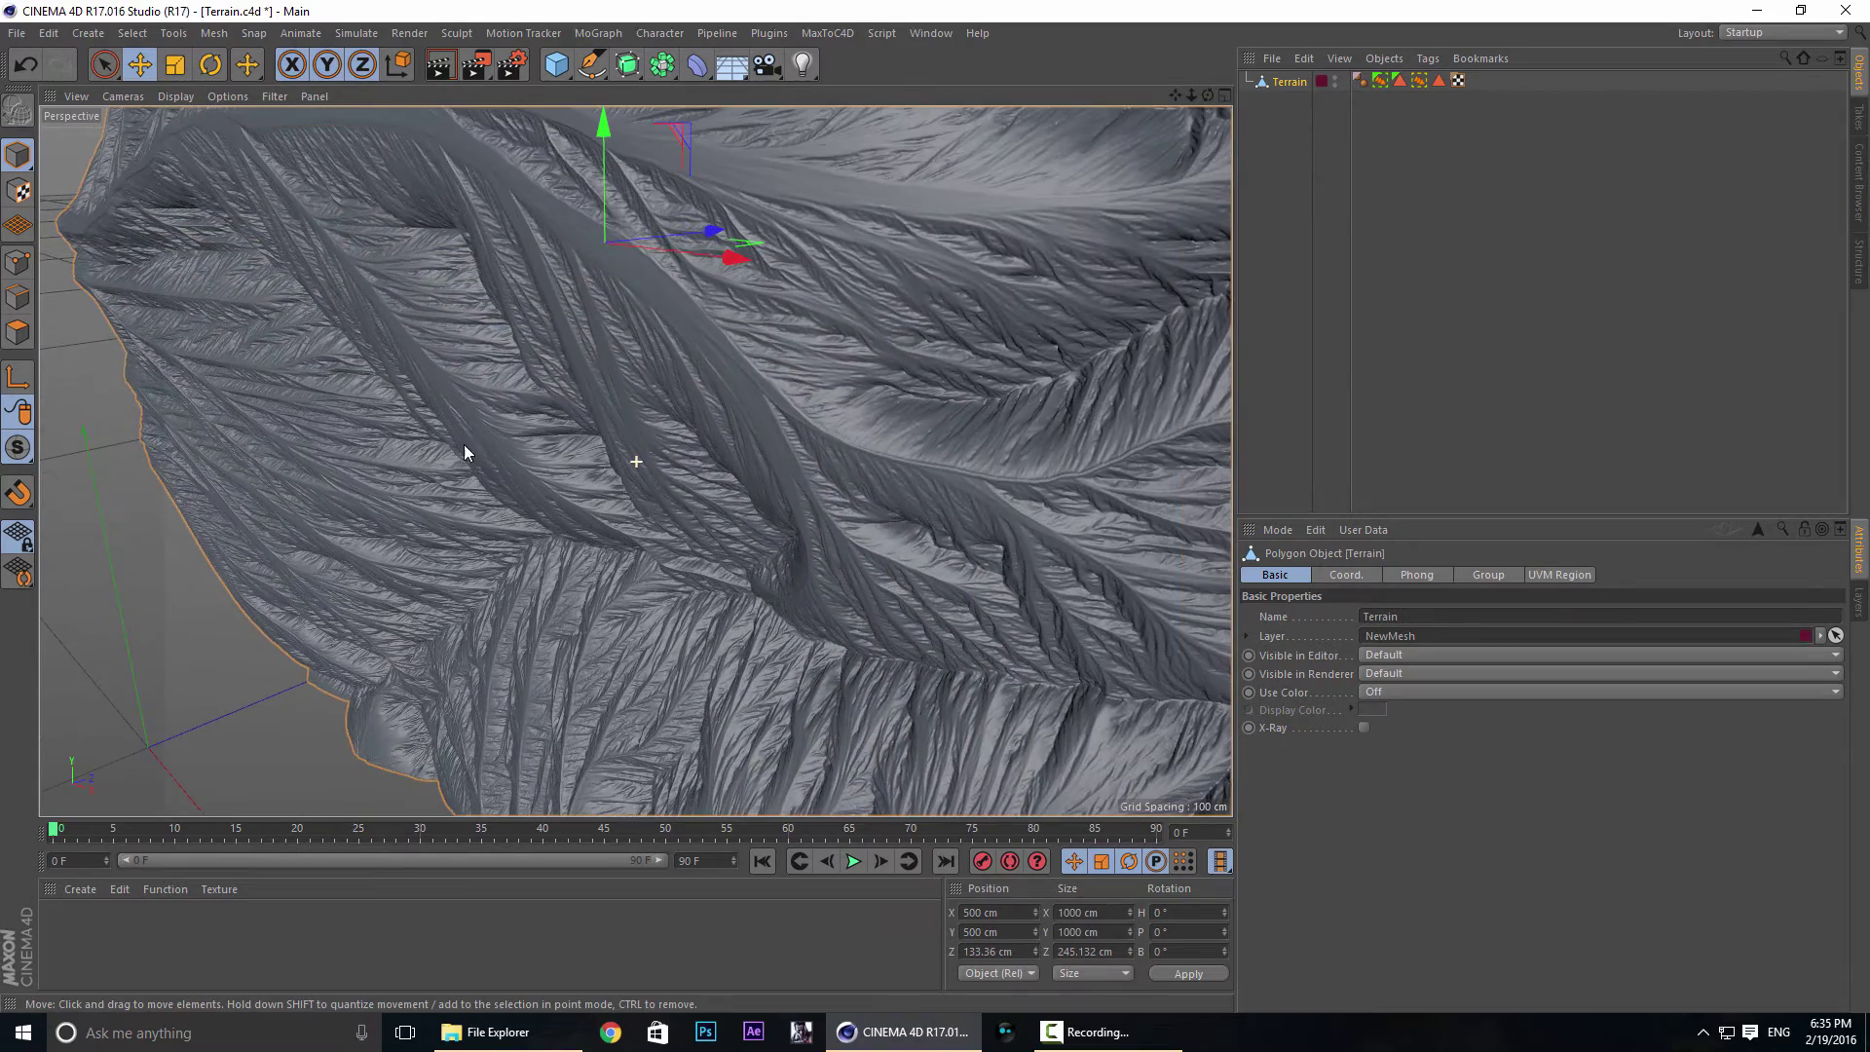
alt+drag(464, 444, 585, 419)
alt+drag(347, 496, 276, 505)
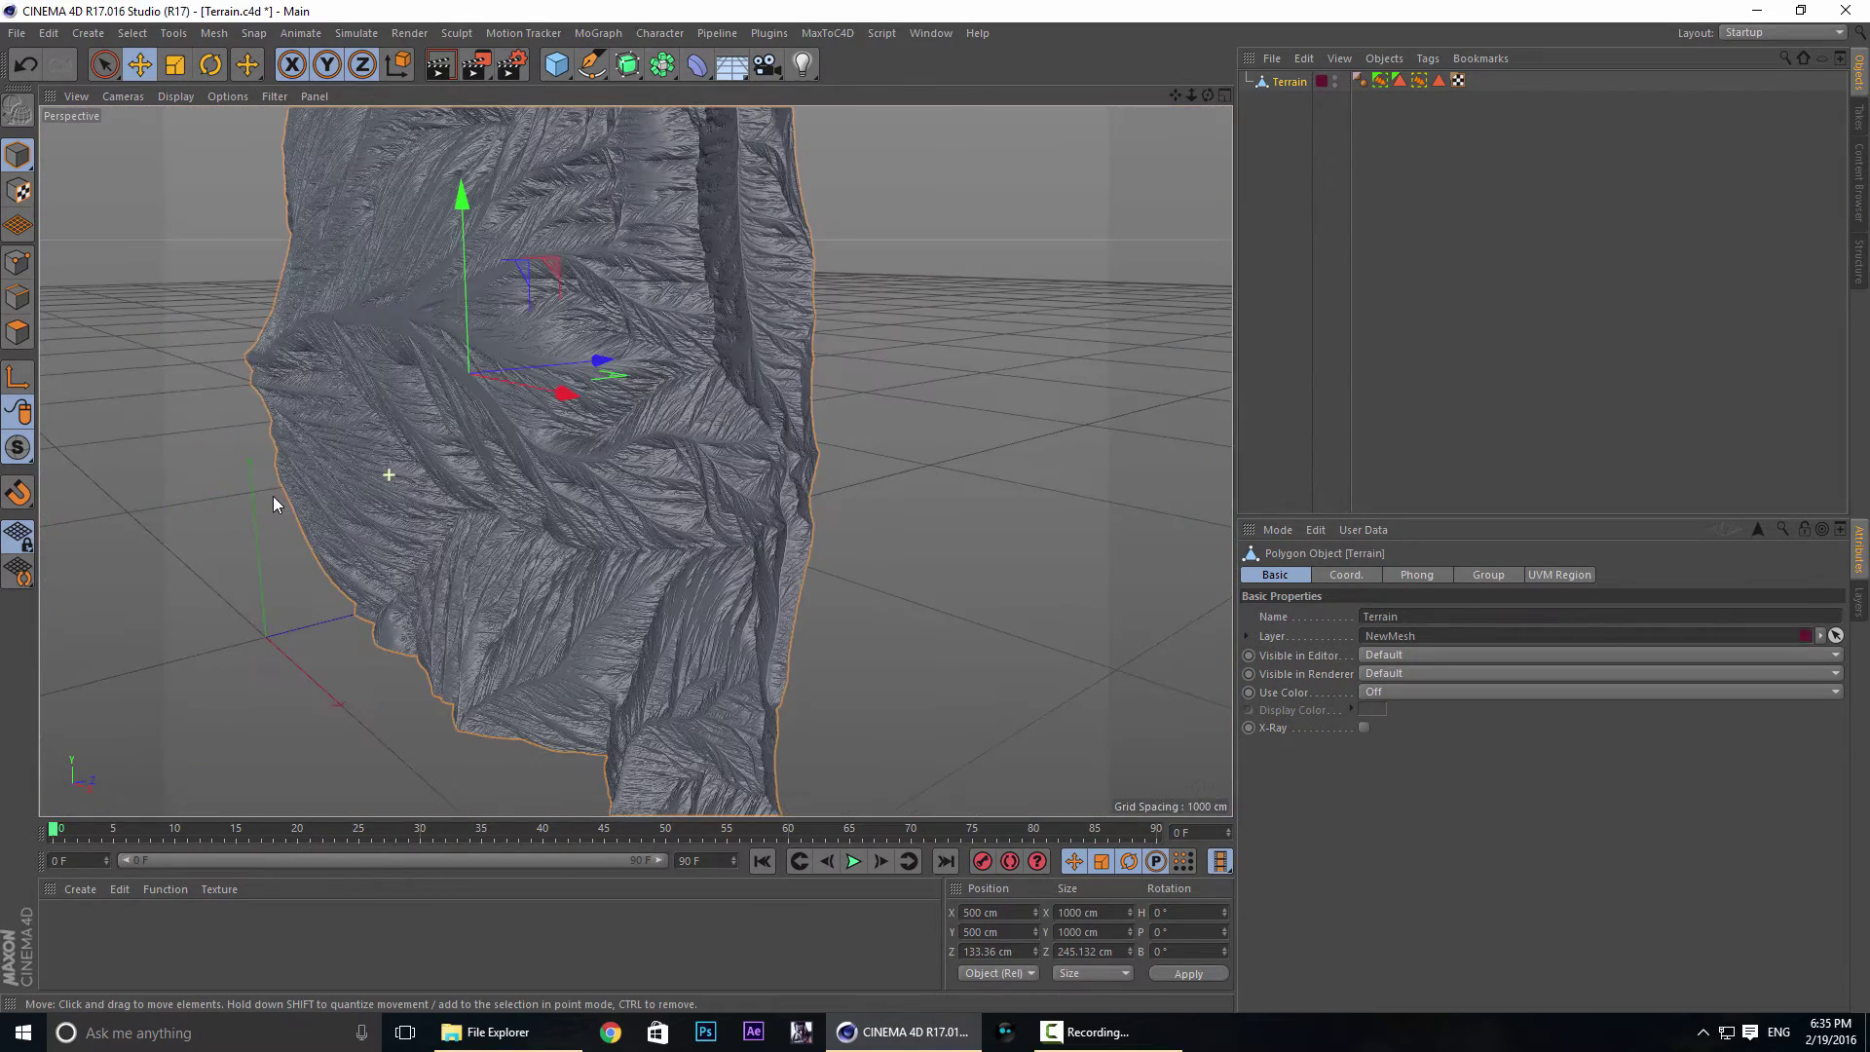
alt+drag(755, 341, 955, 395)
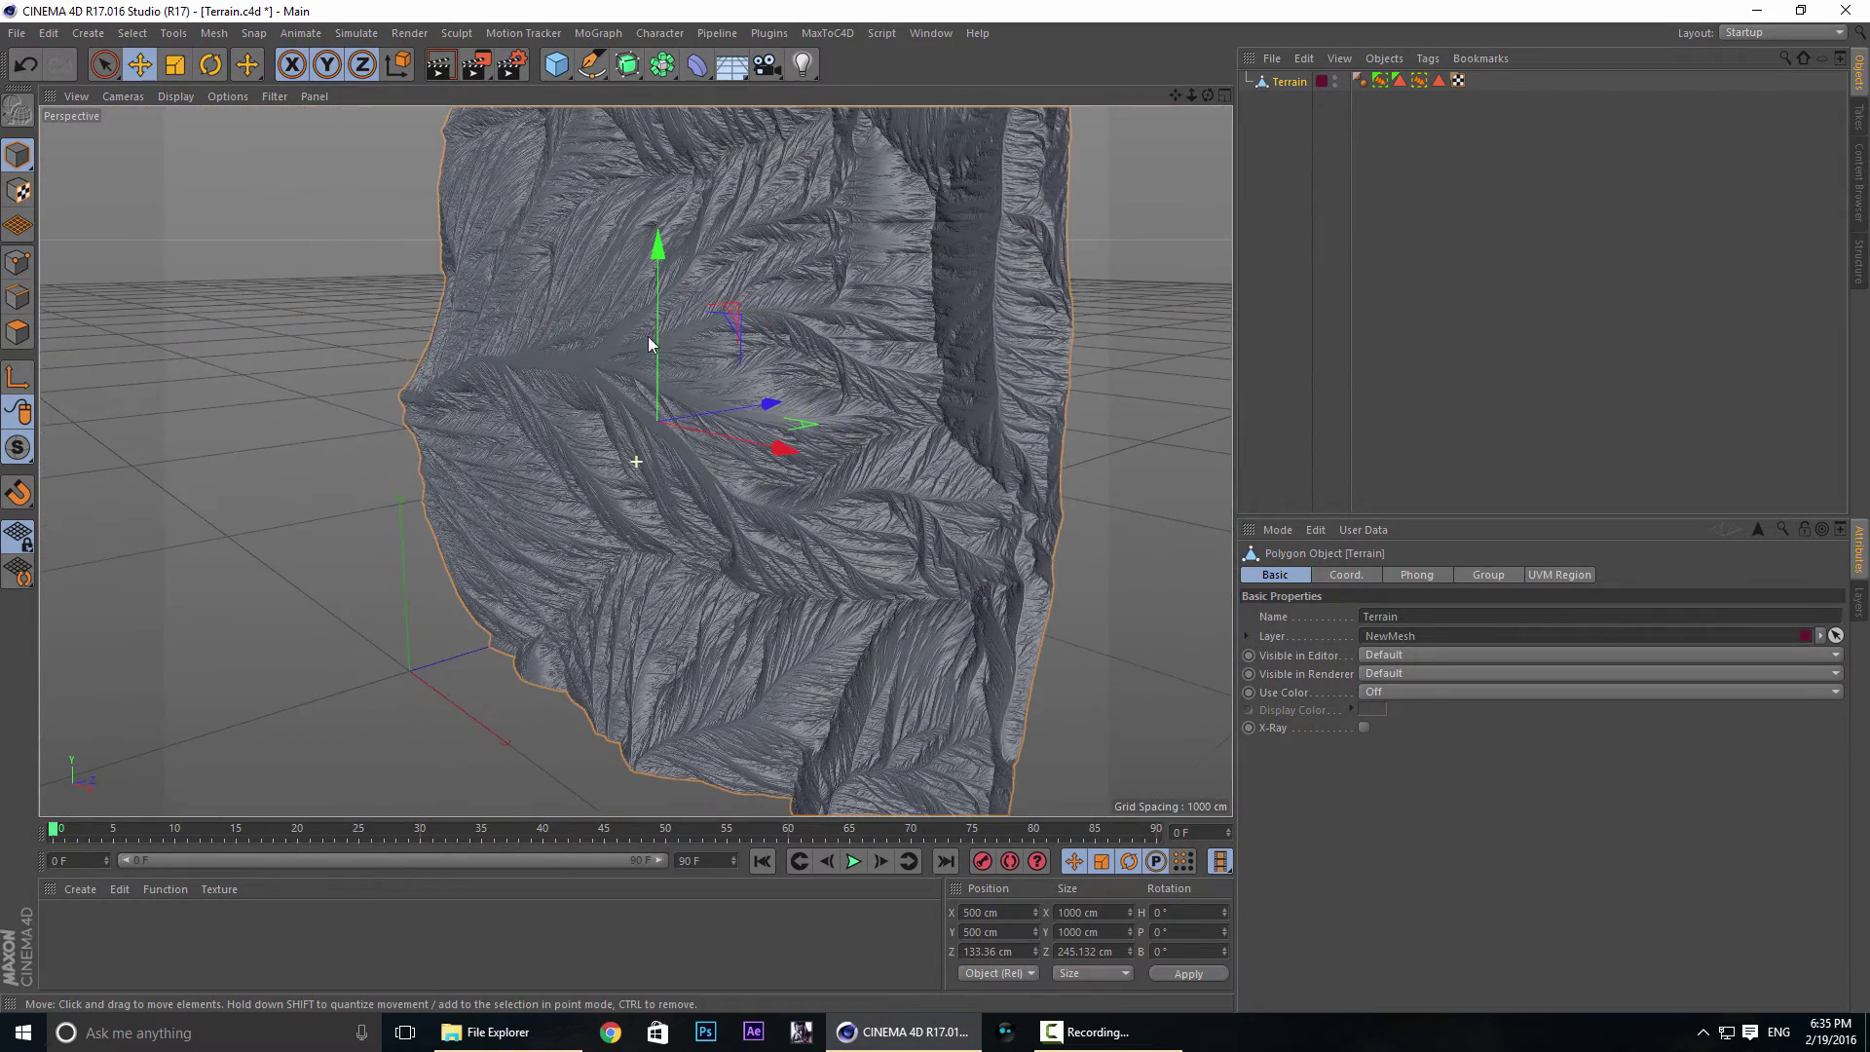
key(r)
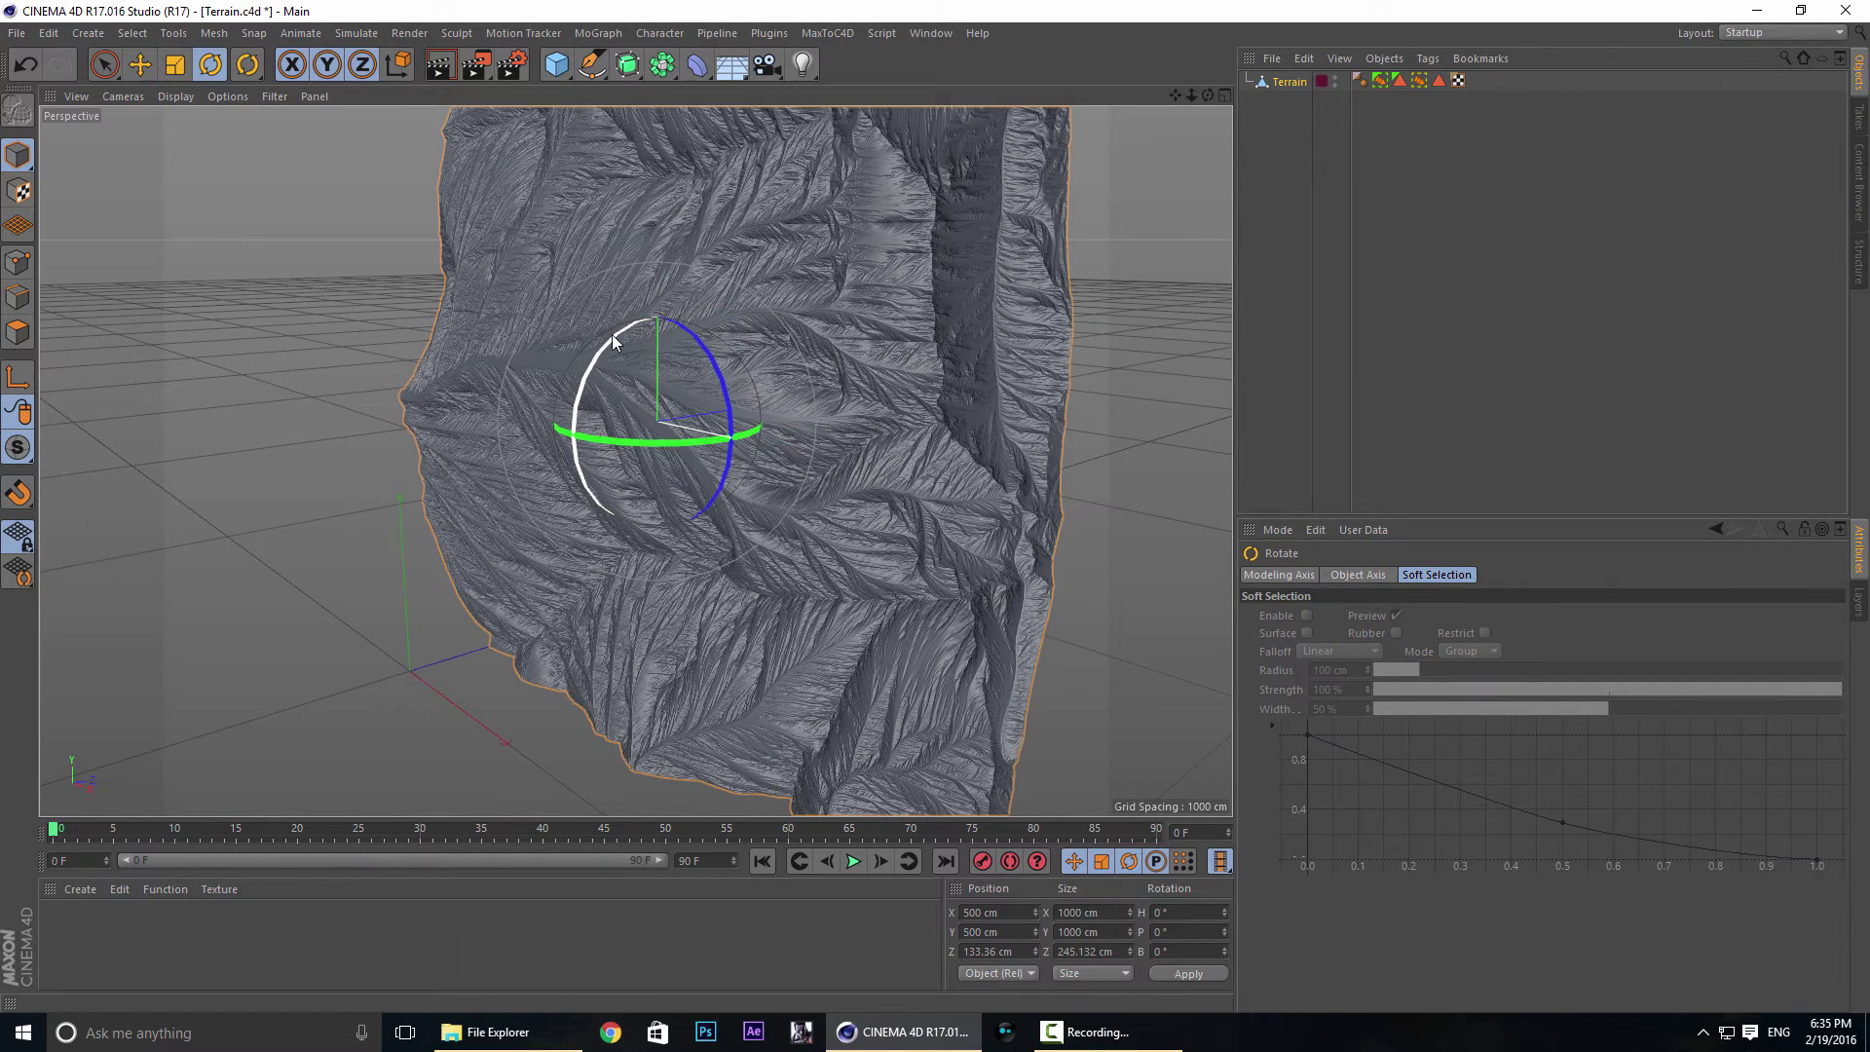
drag(612, 335, 595, 479)
alt+drag(967, 578, 855, 353)
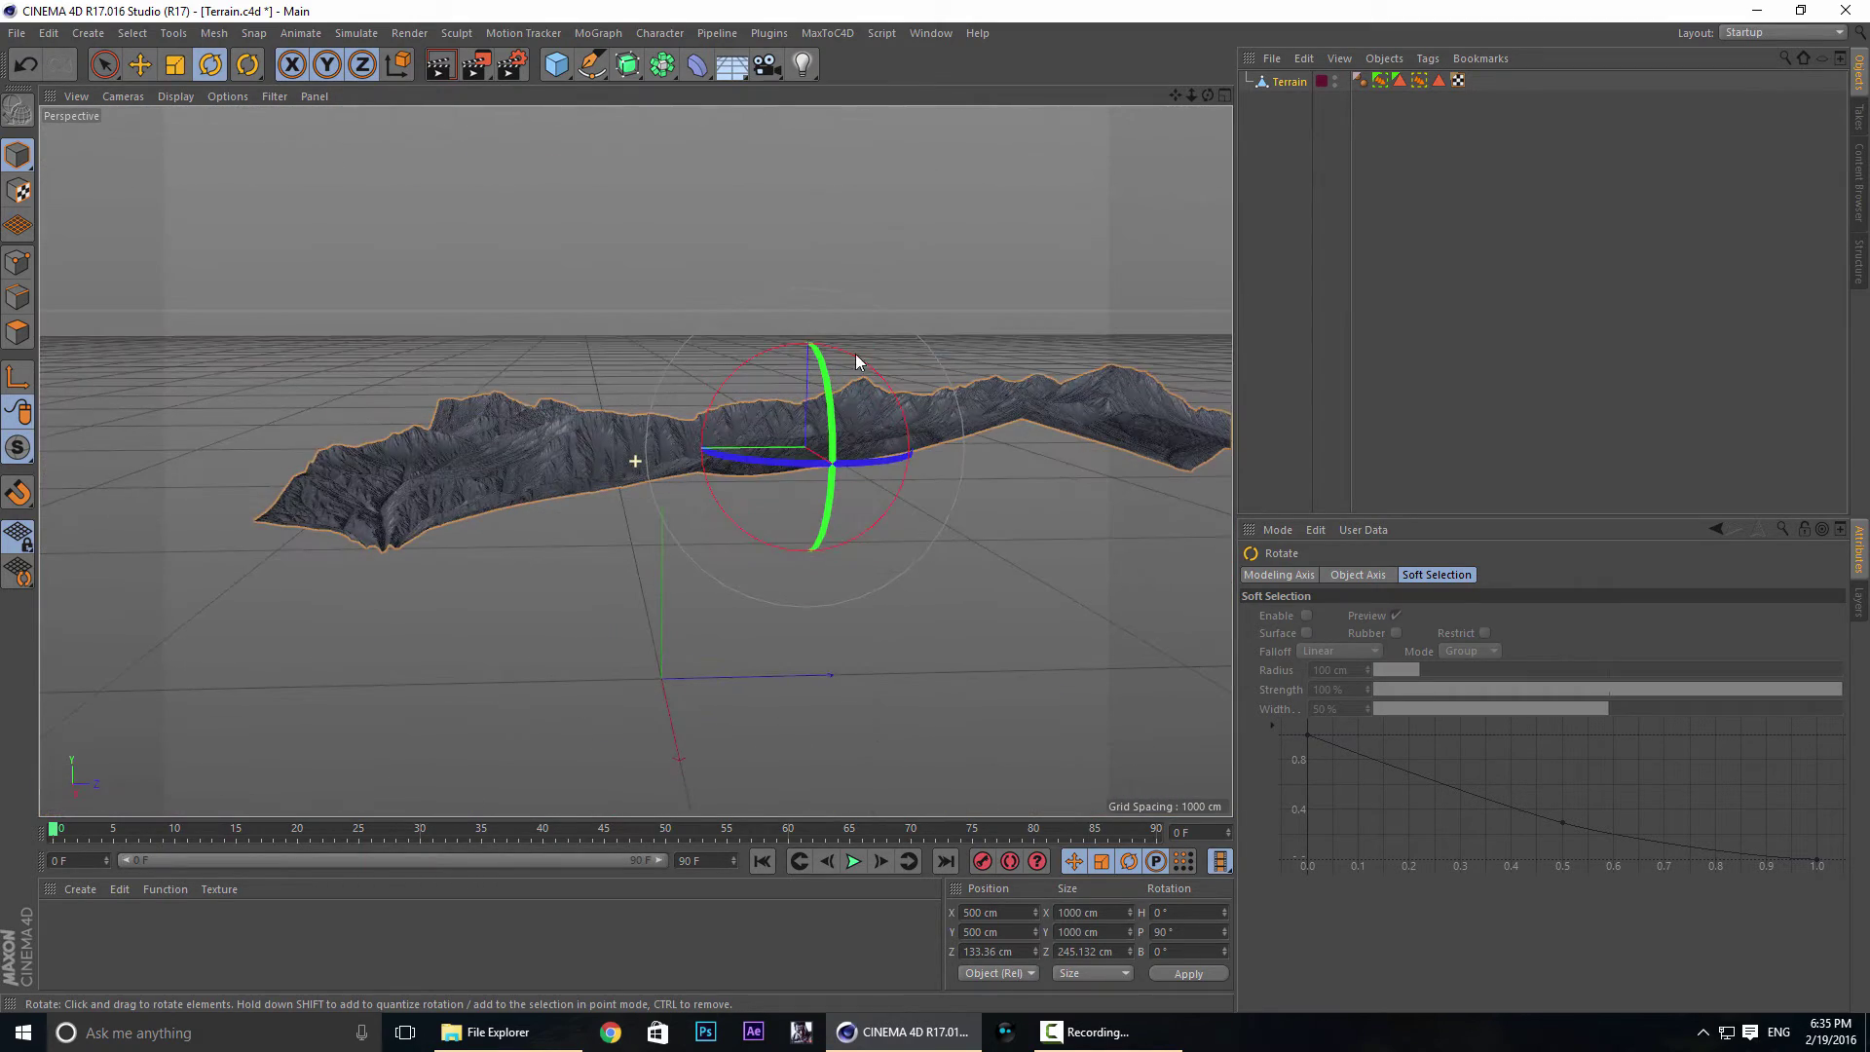
click(1286, 117)
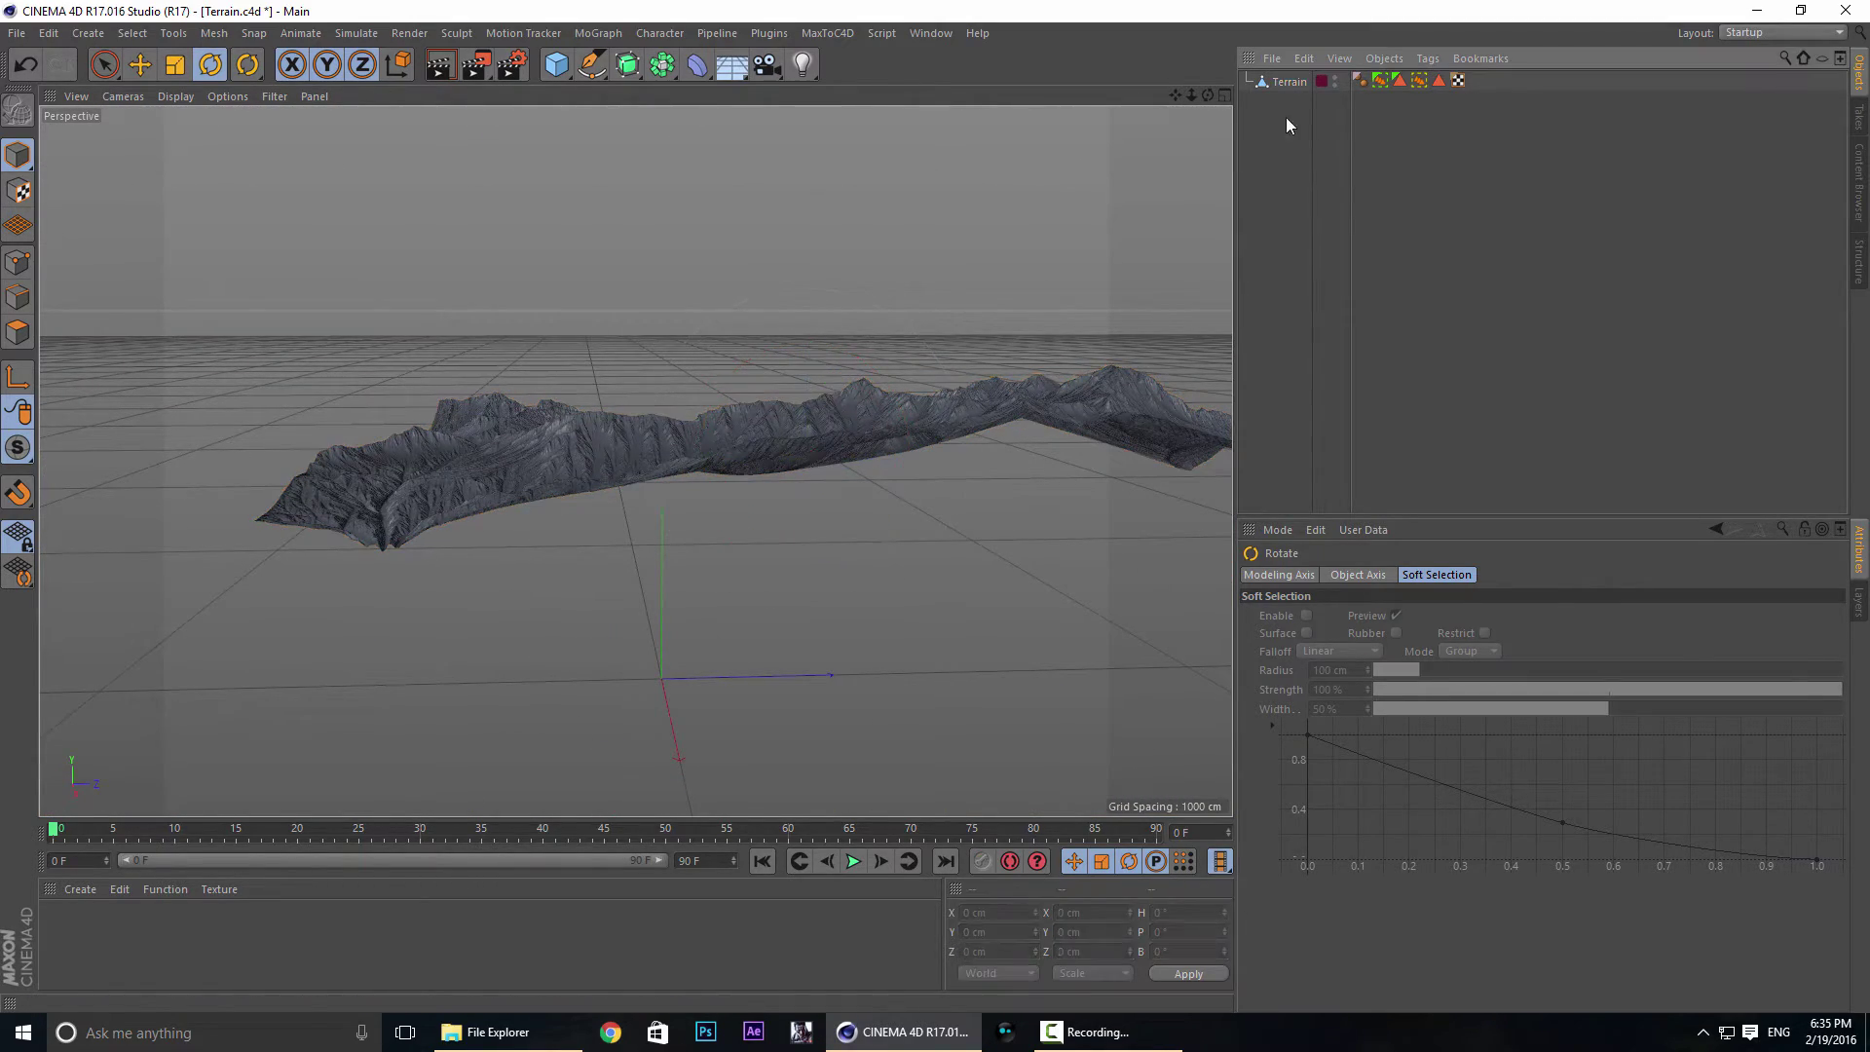
click(1278, 80)
click(1301, 197)
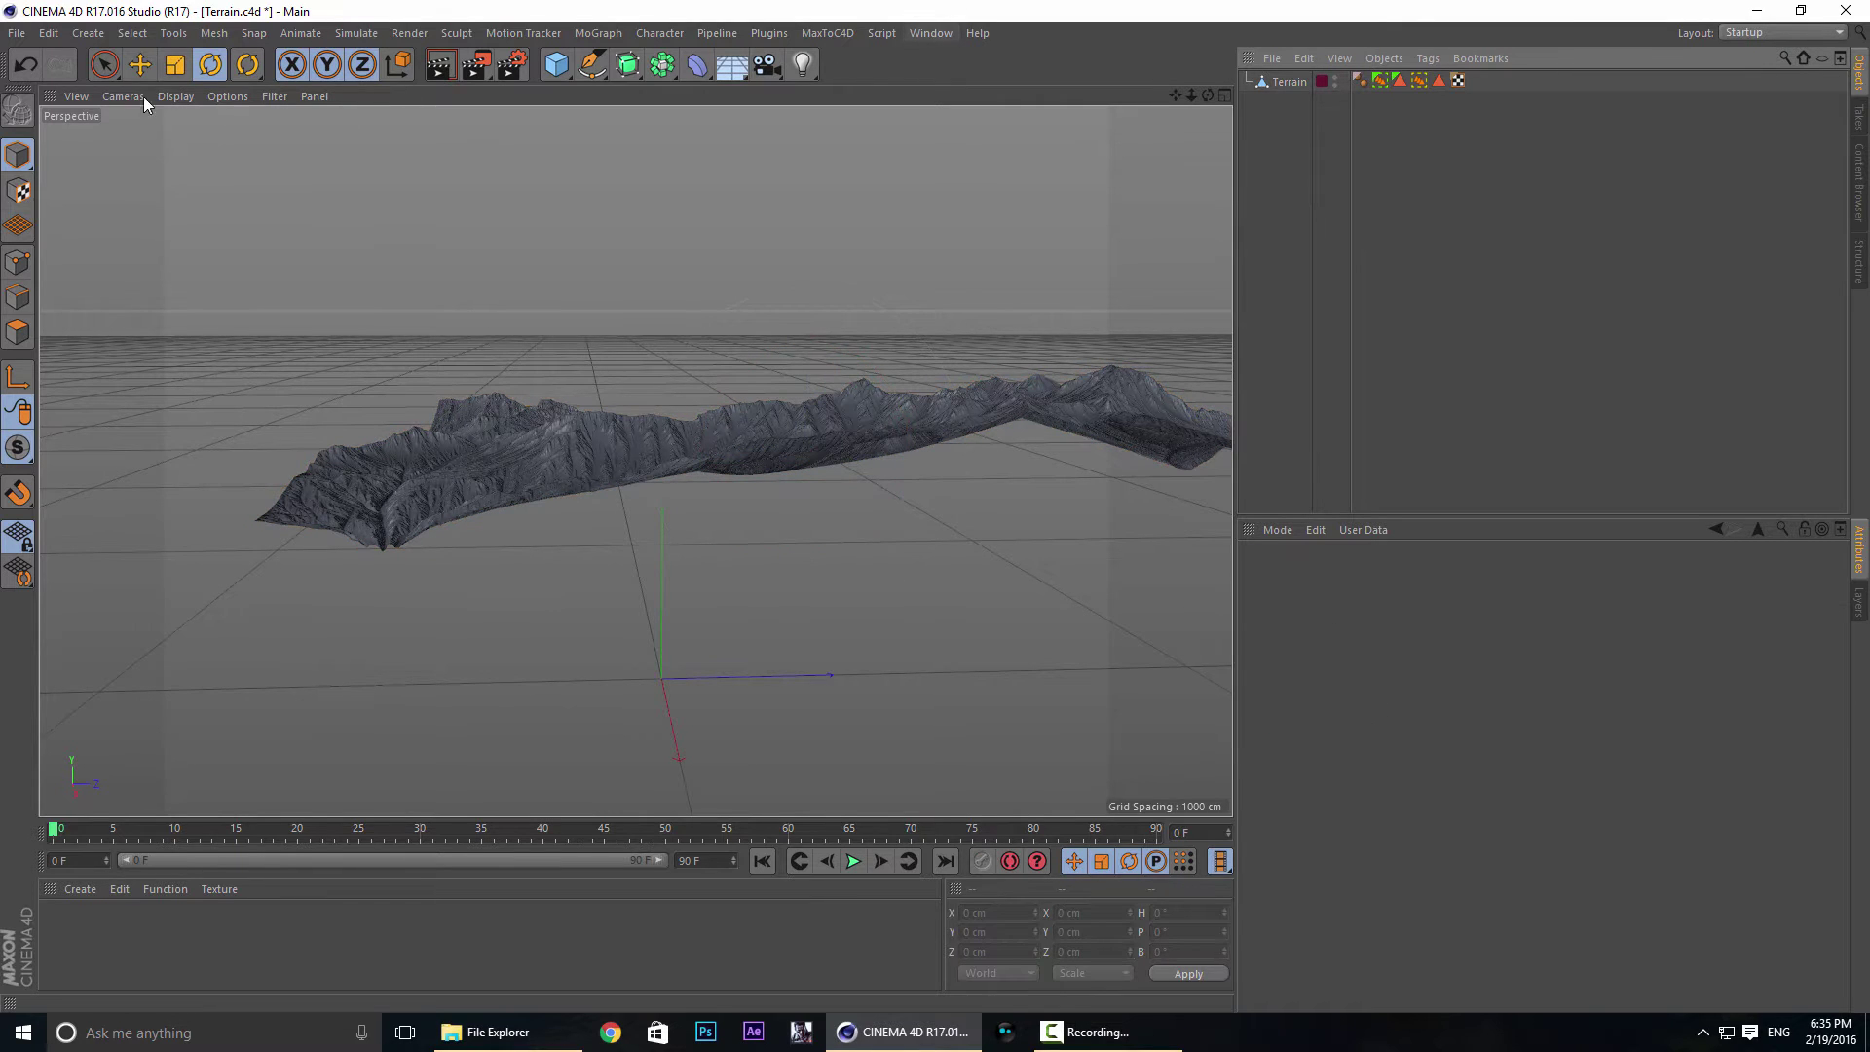
click(16, 33)
mouse_move(192, 410)
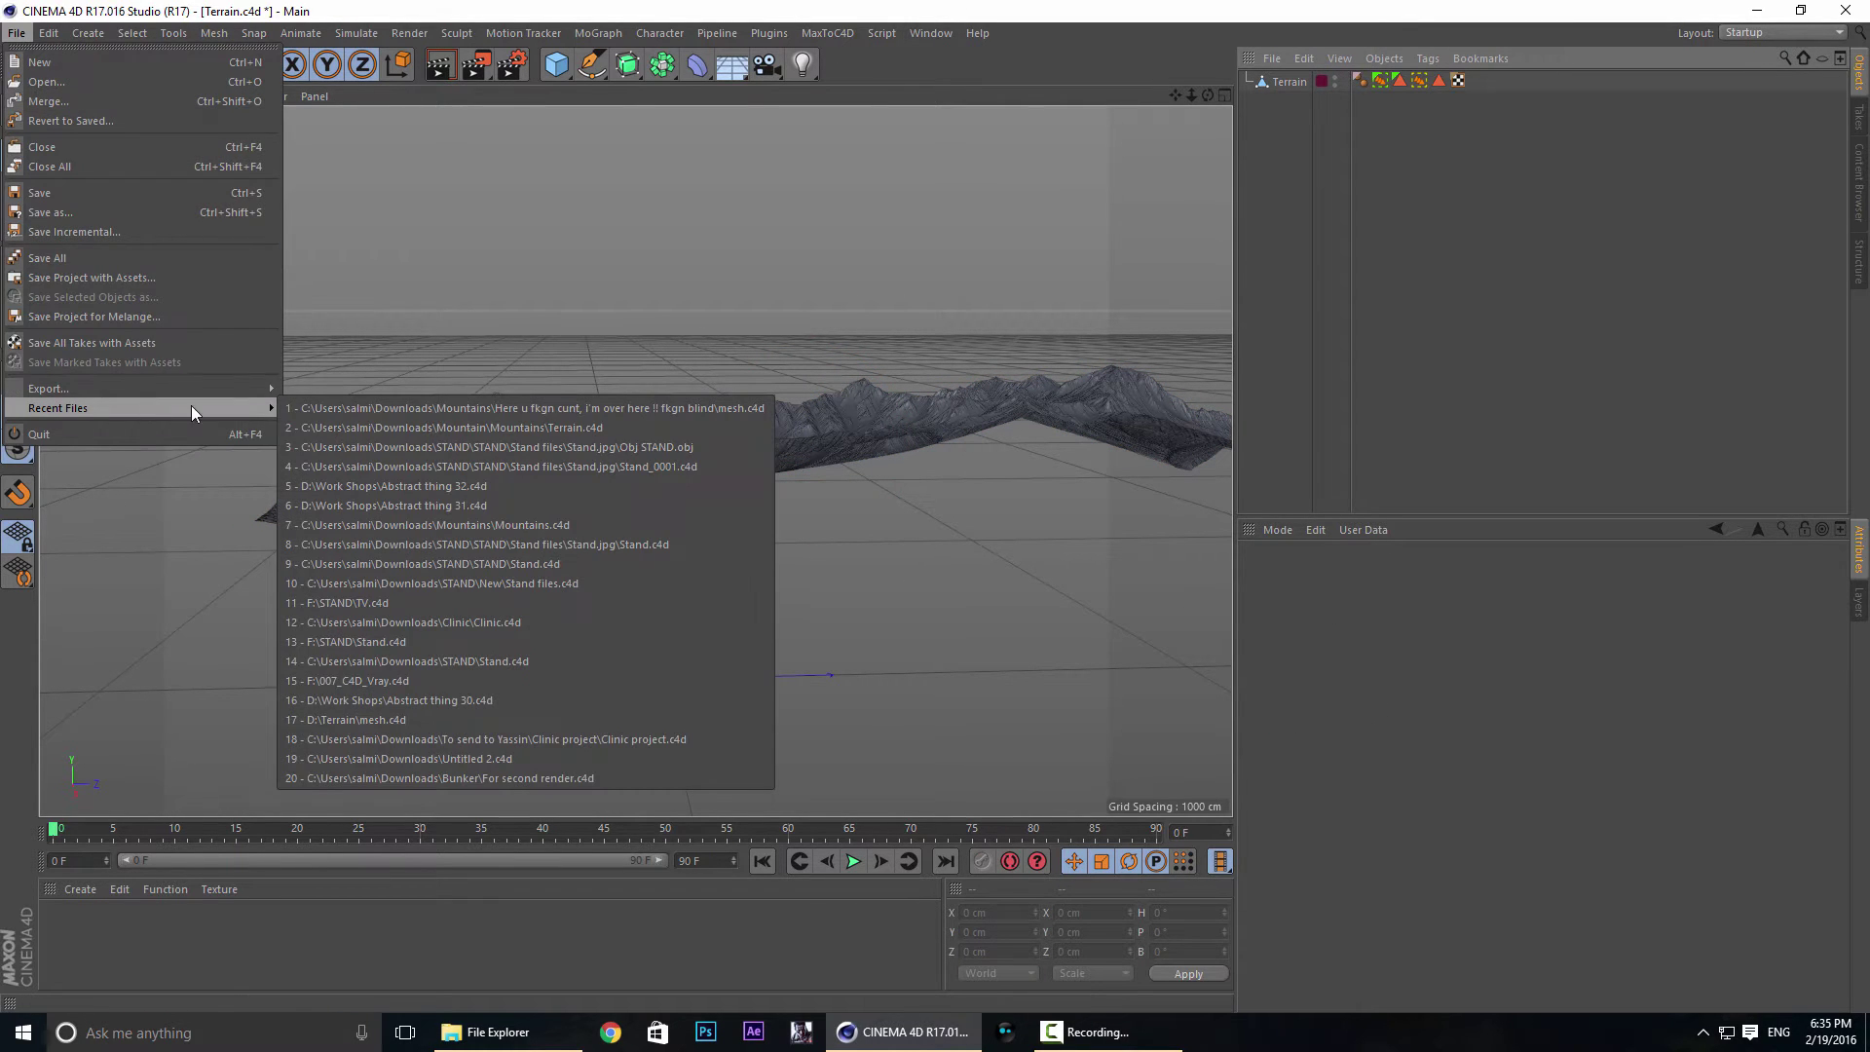
click(542, 408)
click(1095, 589)
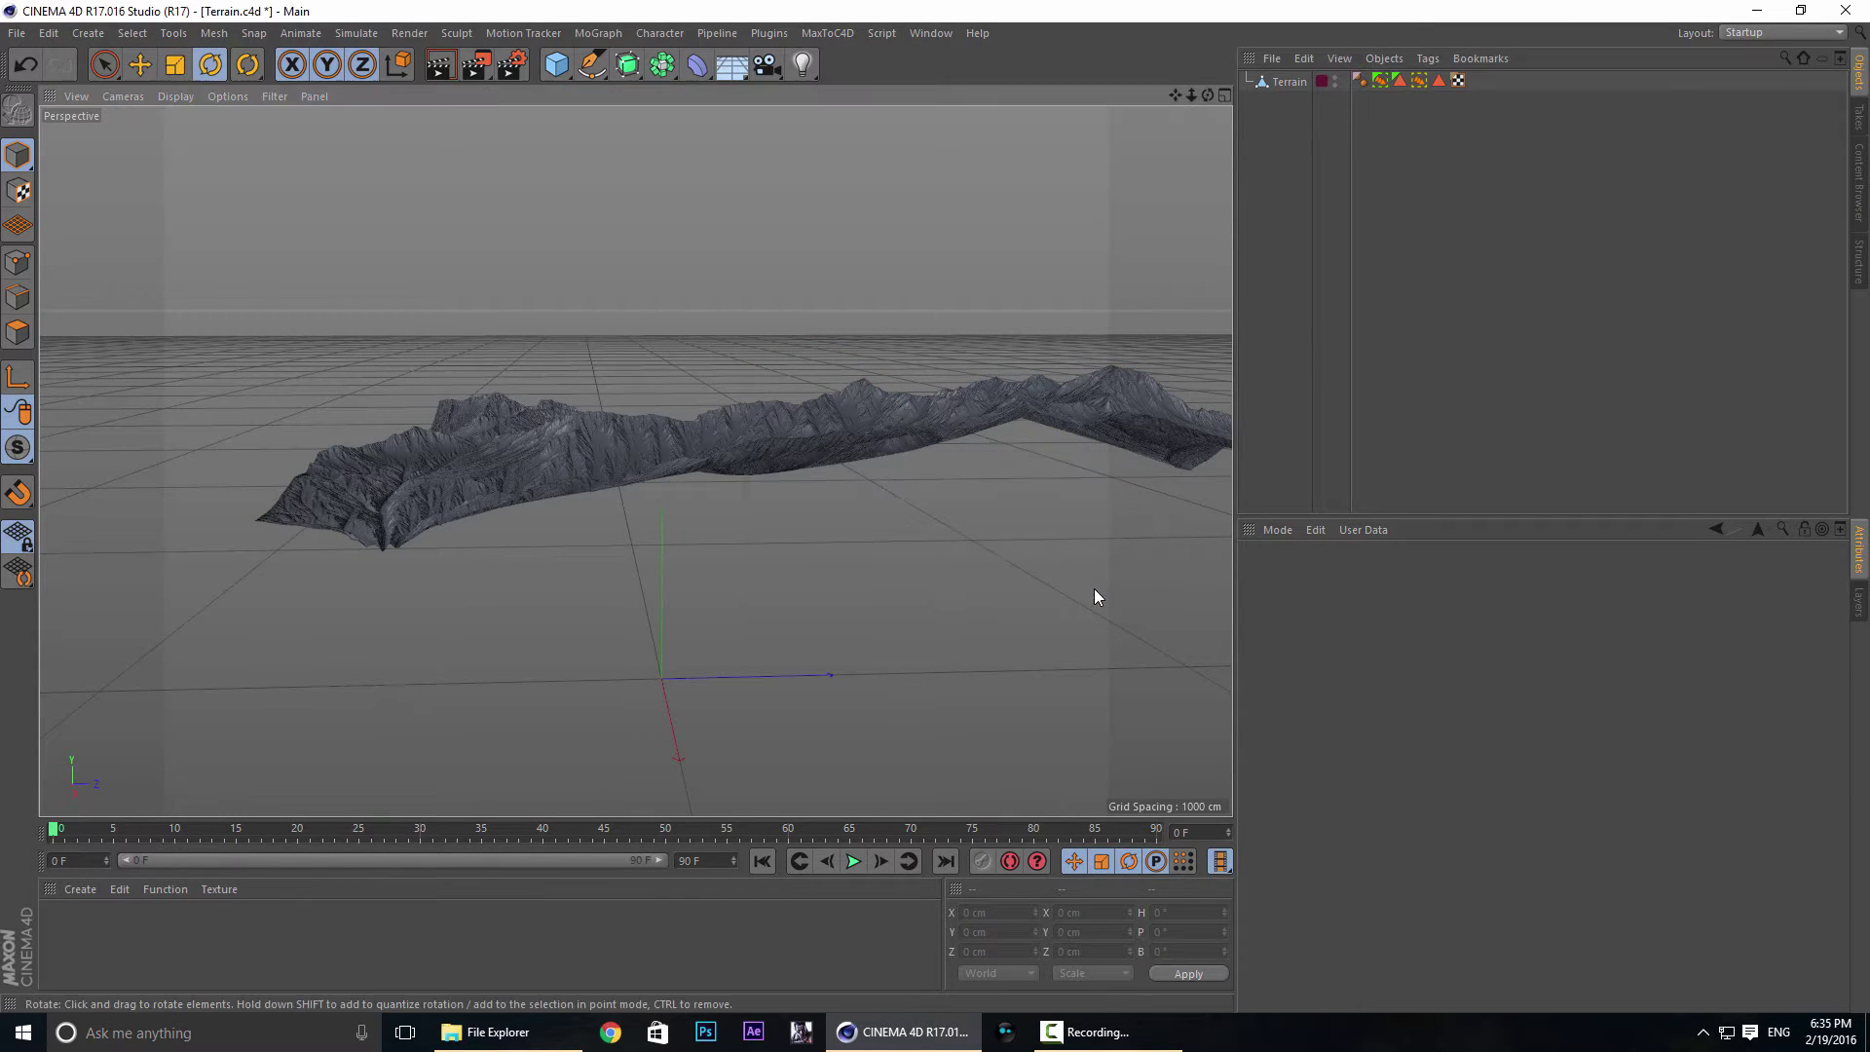
click(1860, 107)
click(1858, 78)
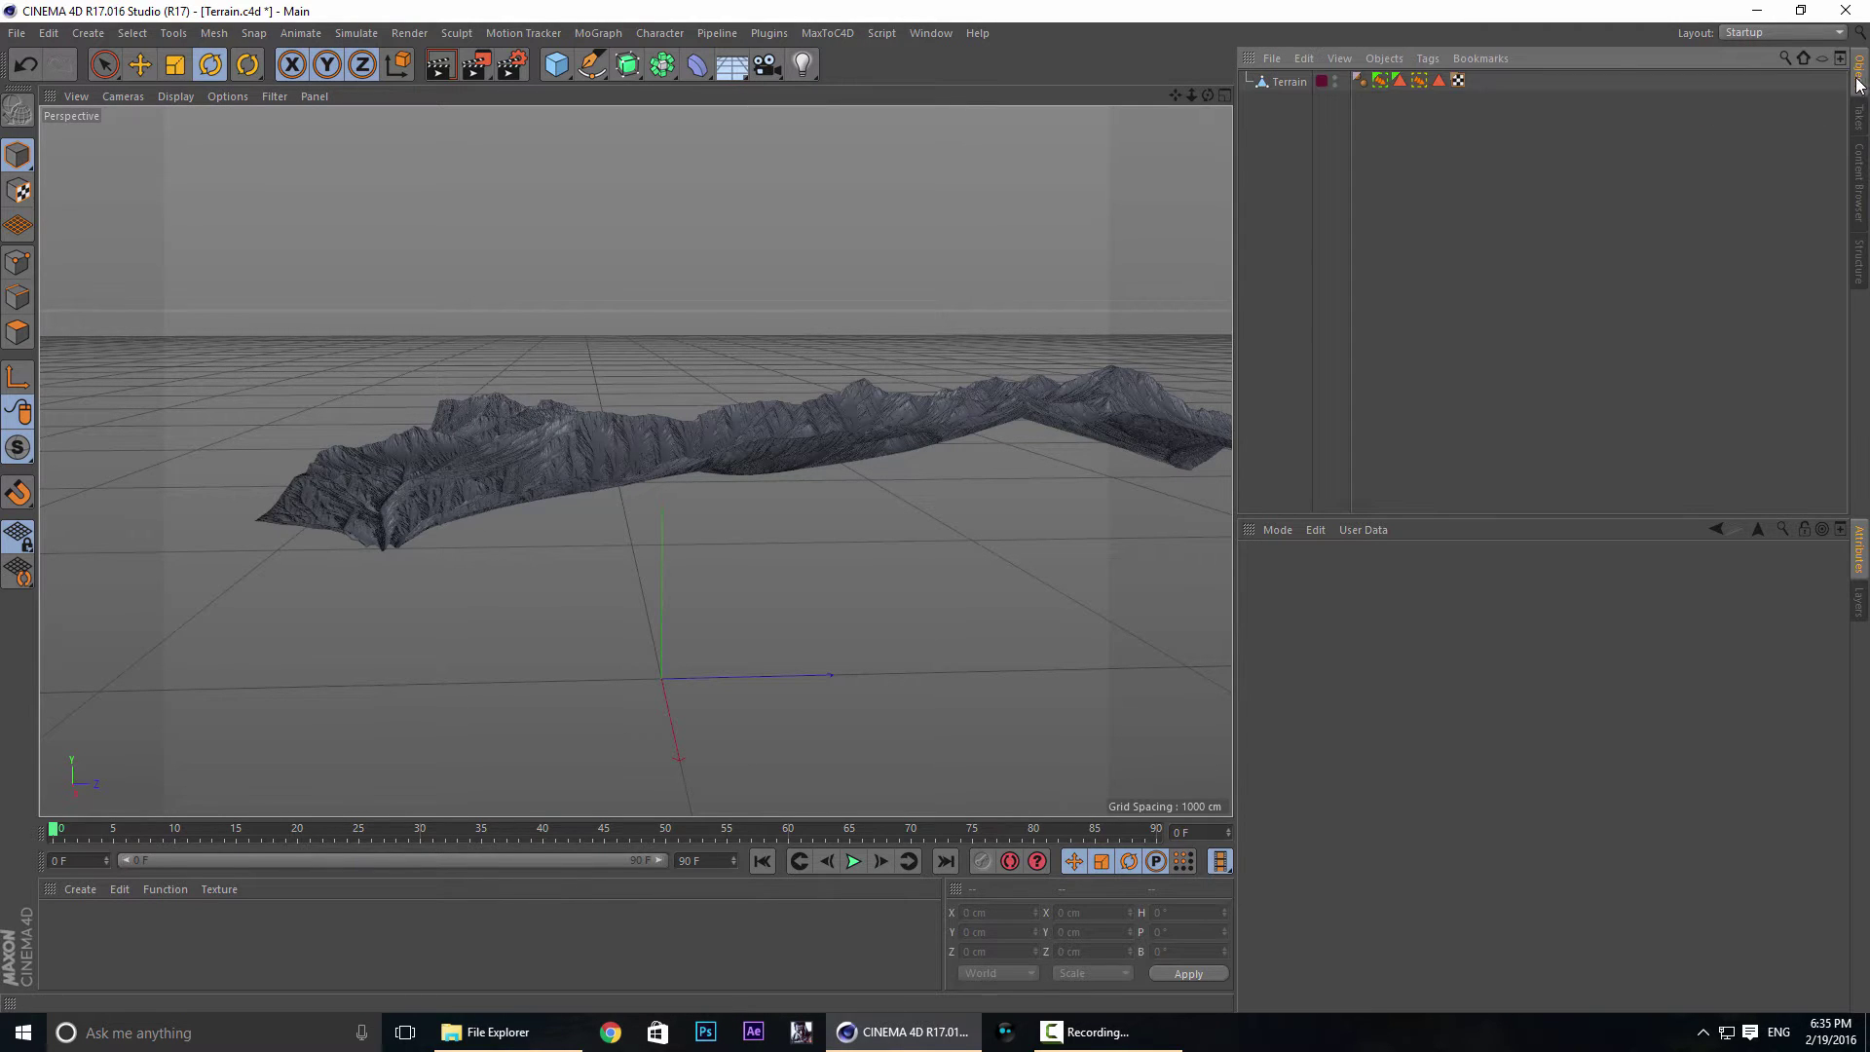
click(1303, 60)
click(1278, 60)
click(1120, 1032)
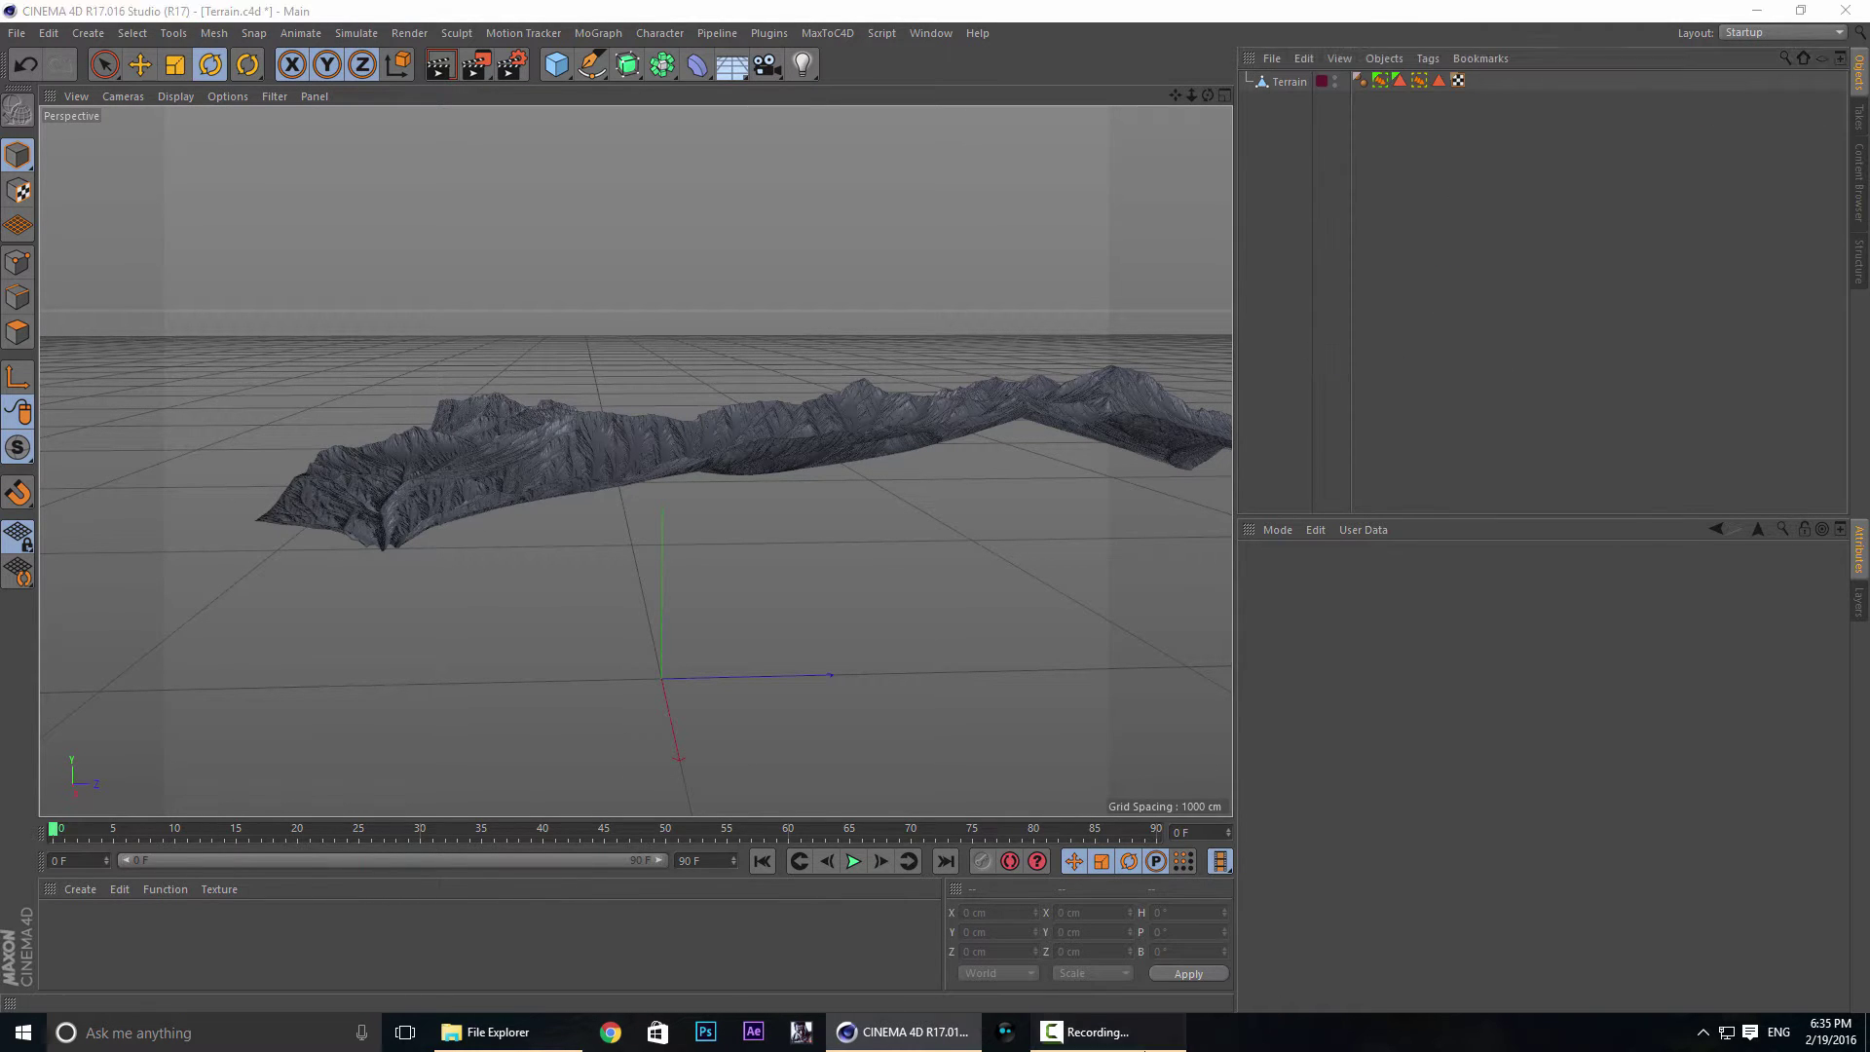
click(1561, 565)
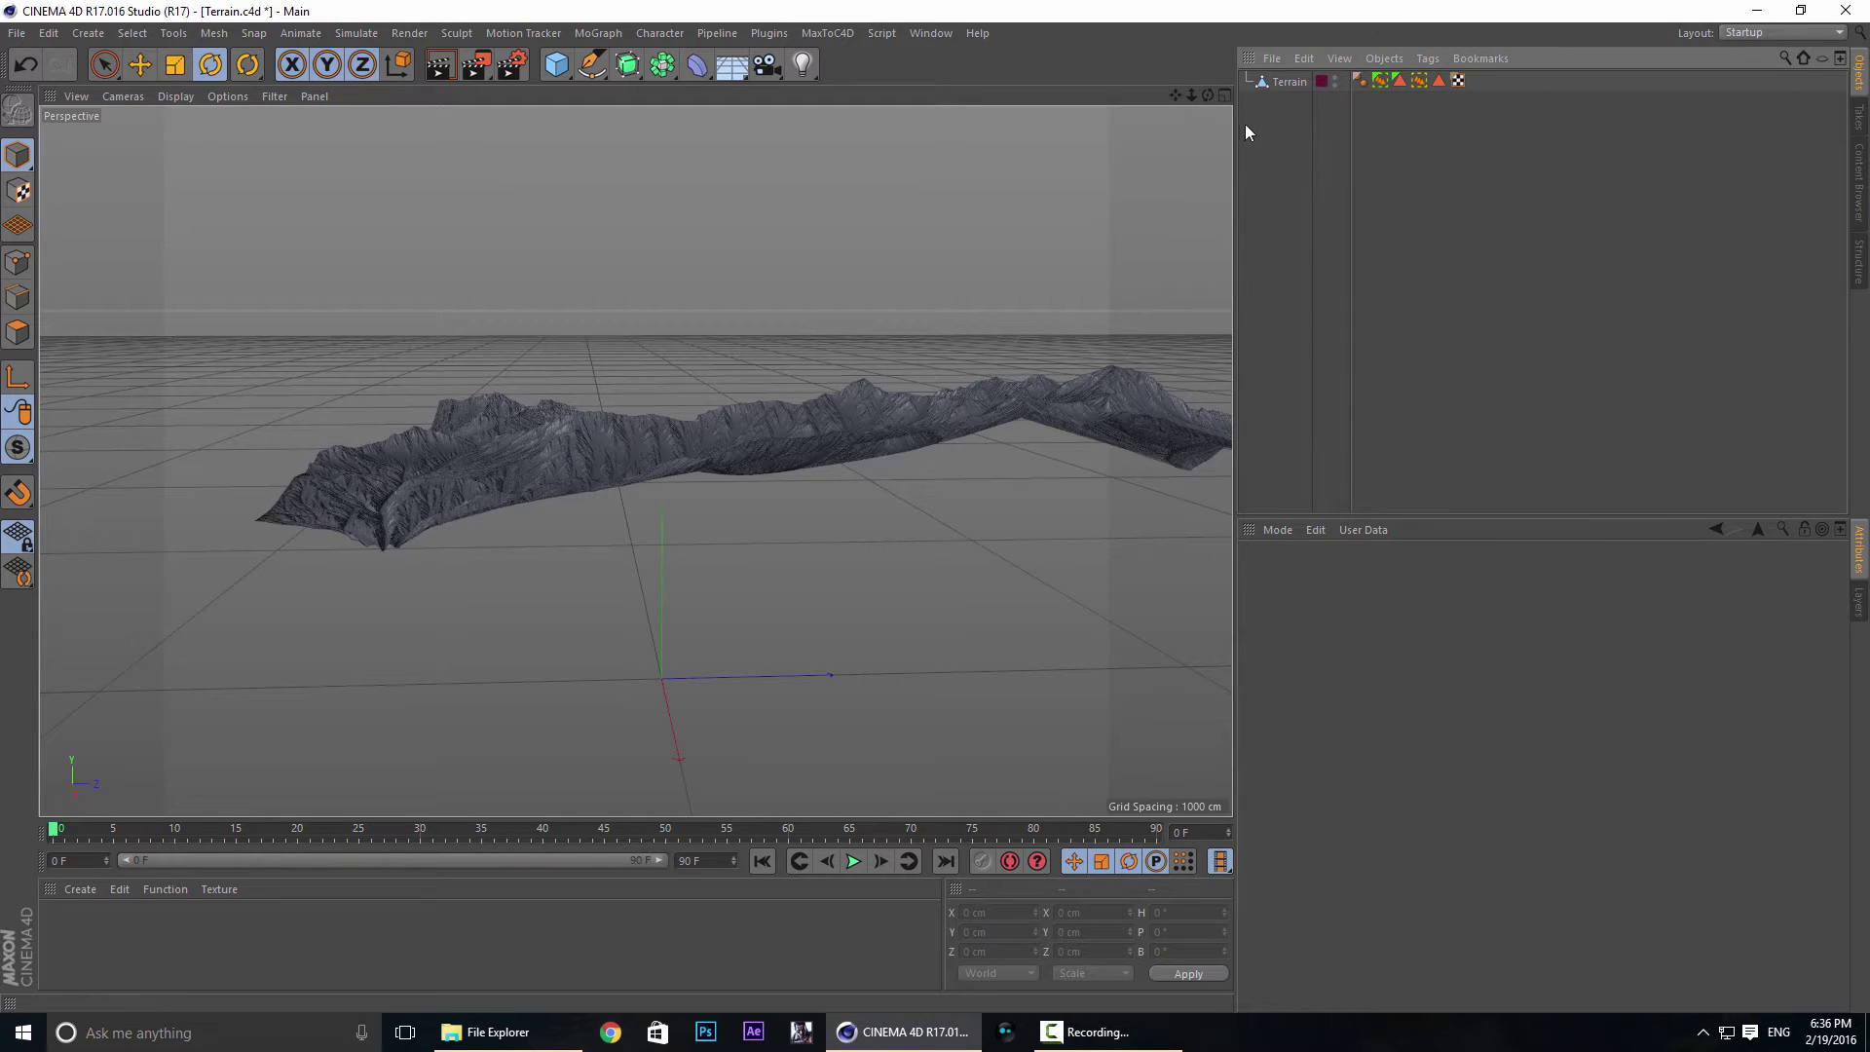
Copy the Terrain object and paste it into the open mesh.c4d project.
click(1286, 82)
click(1308, 58)
click(1355, 161)
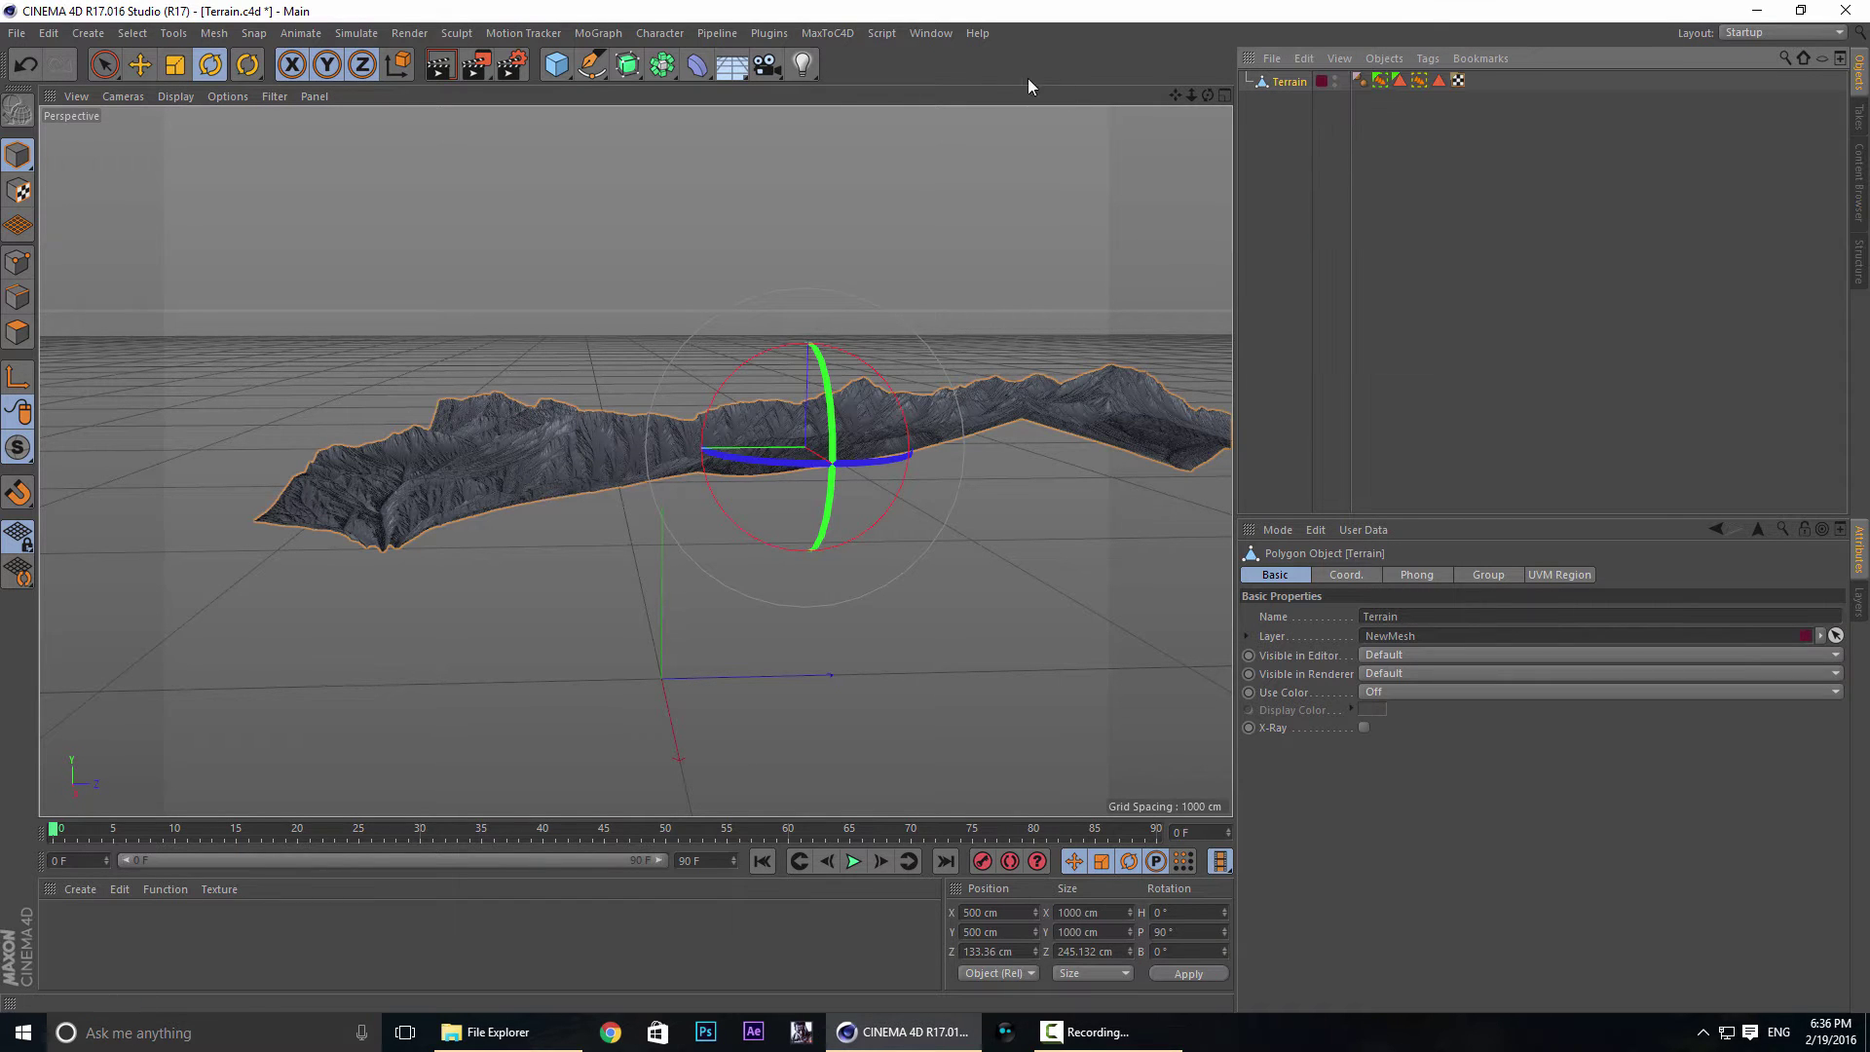
click(921, 33)
click(957, 512)
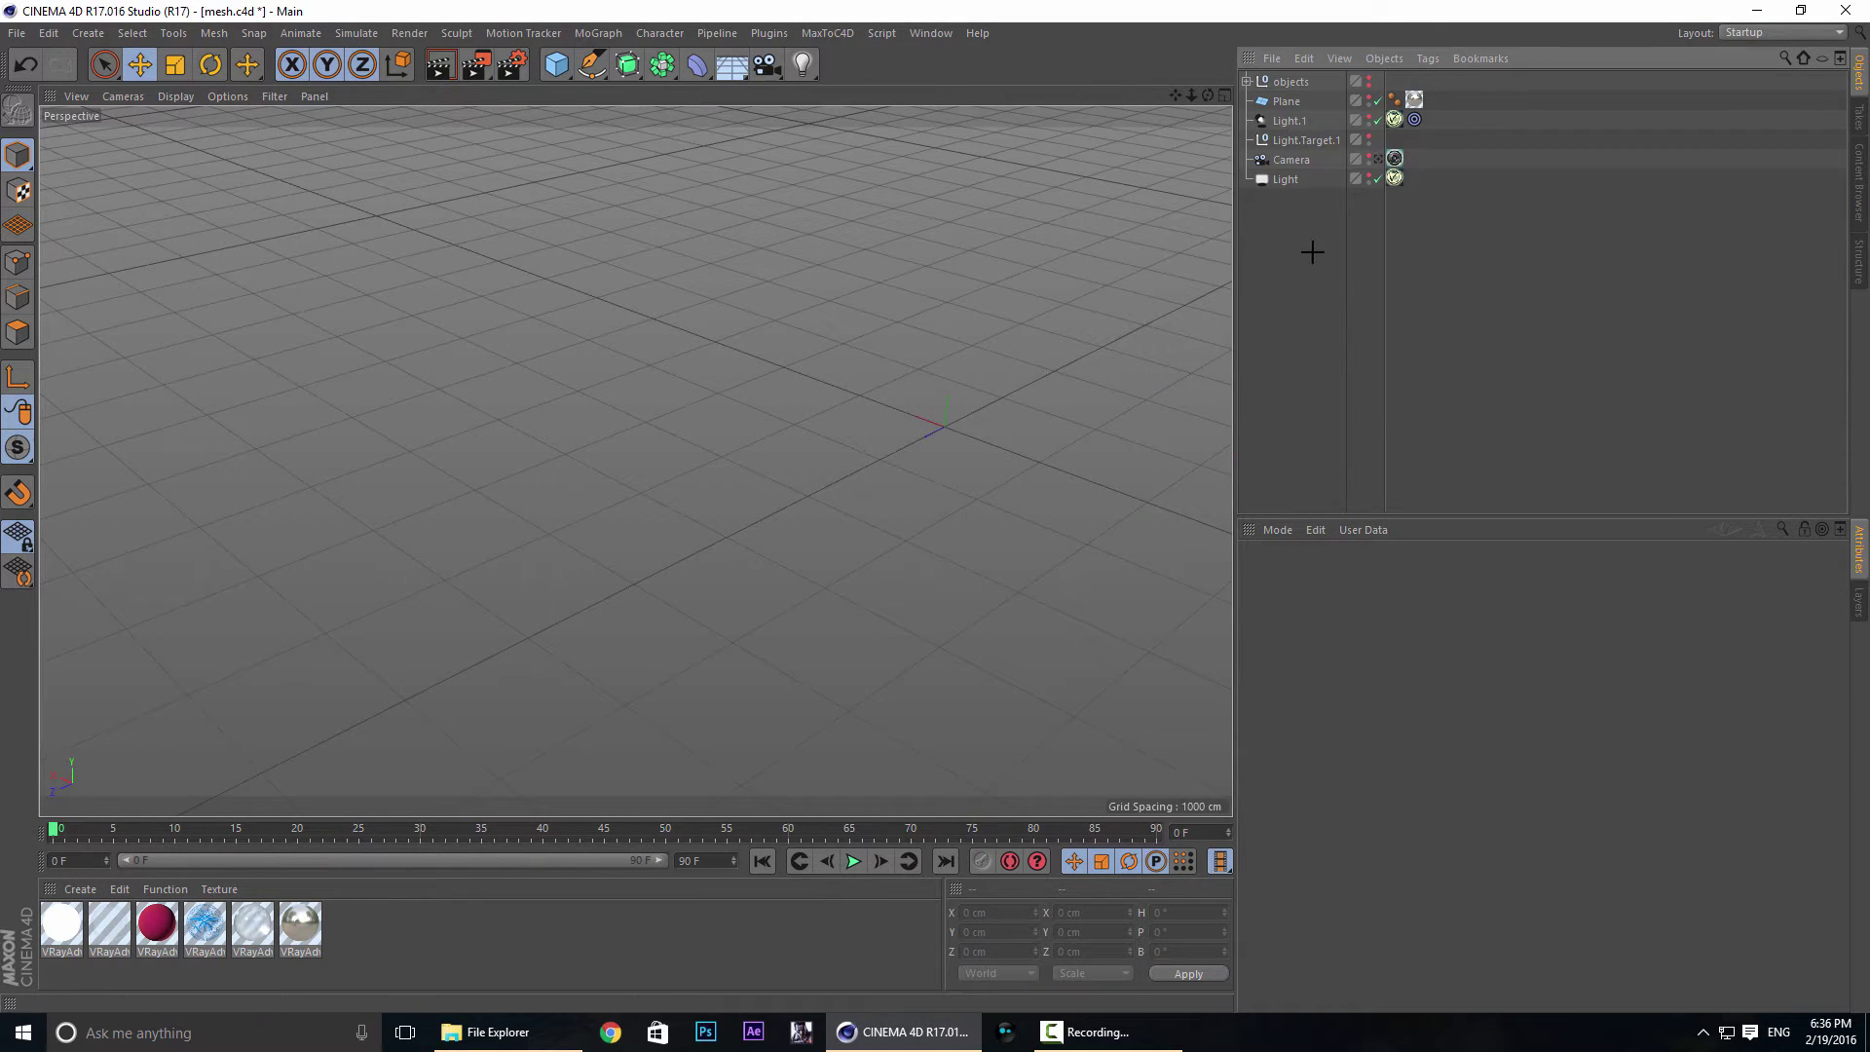
click(1308, 59)
click(1344, 173)
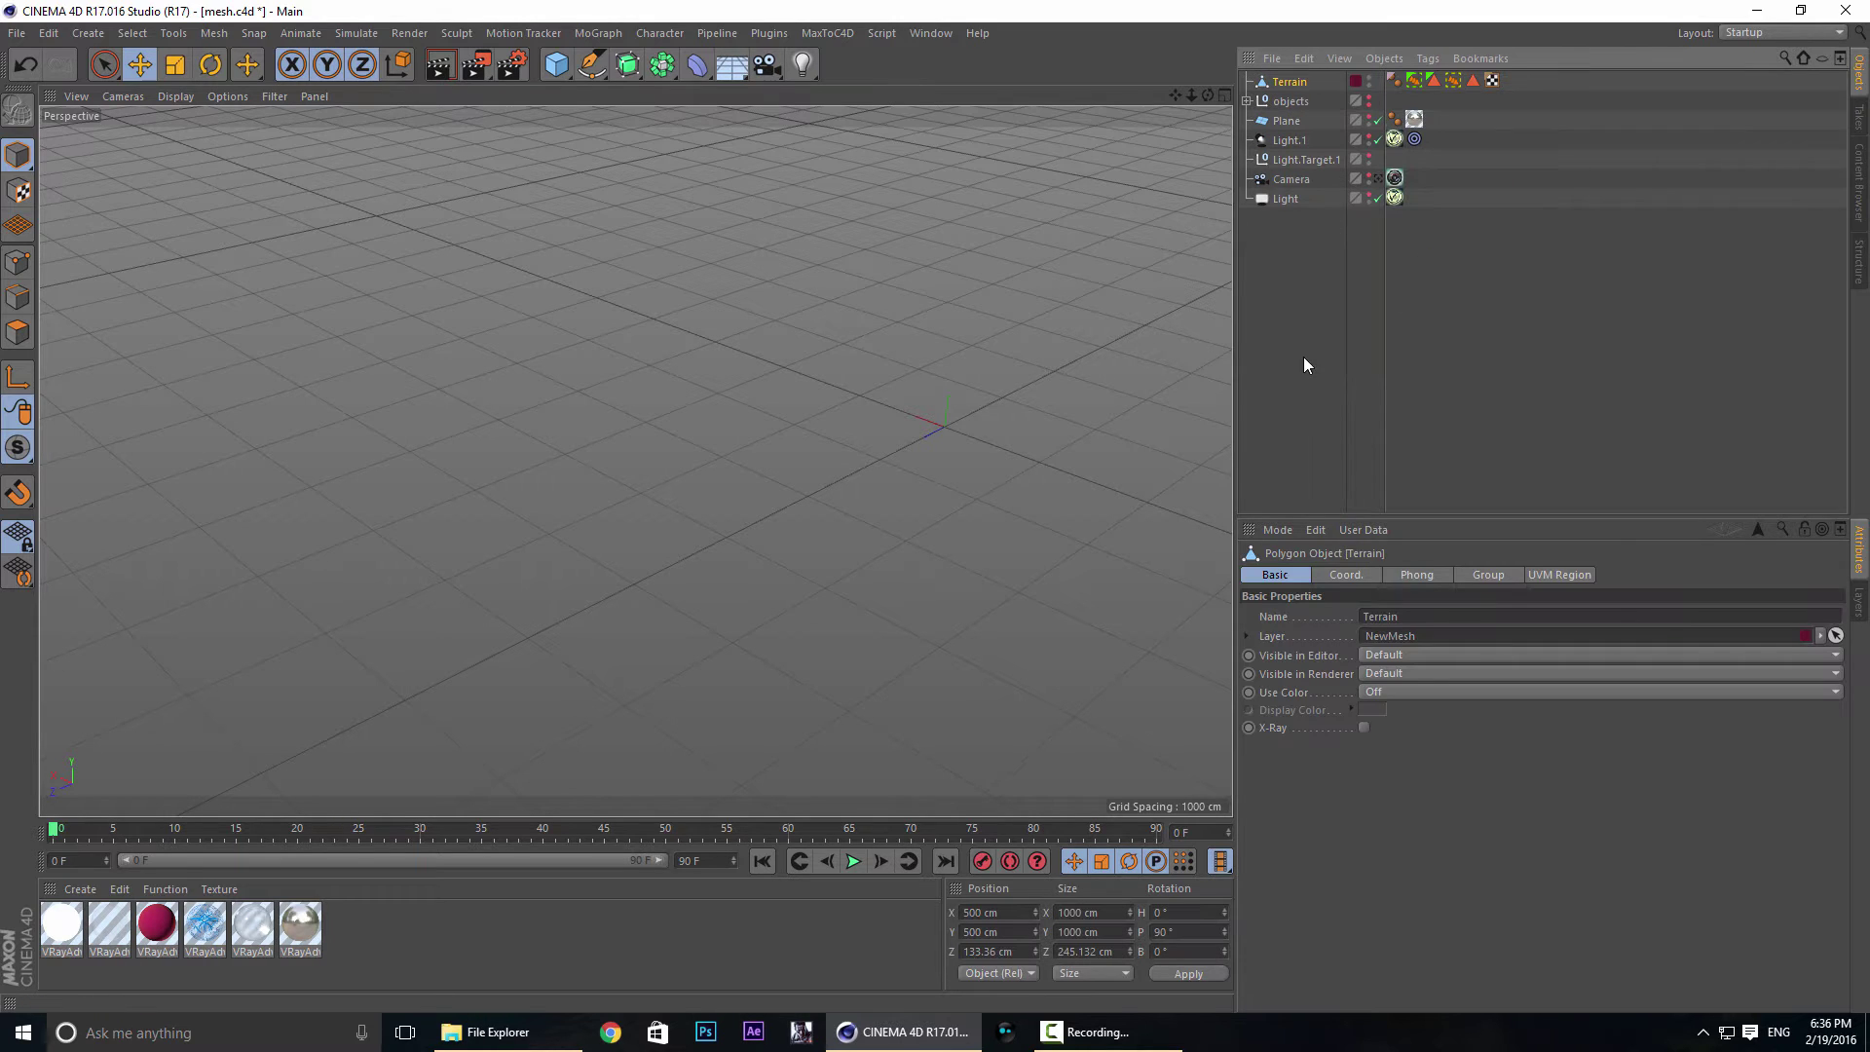
click(1284, 264)
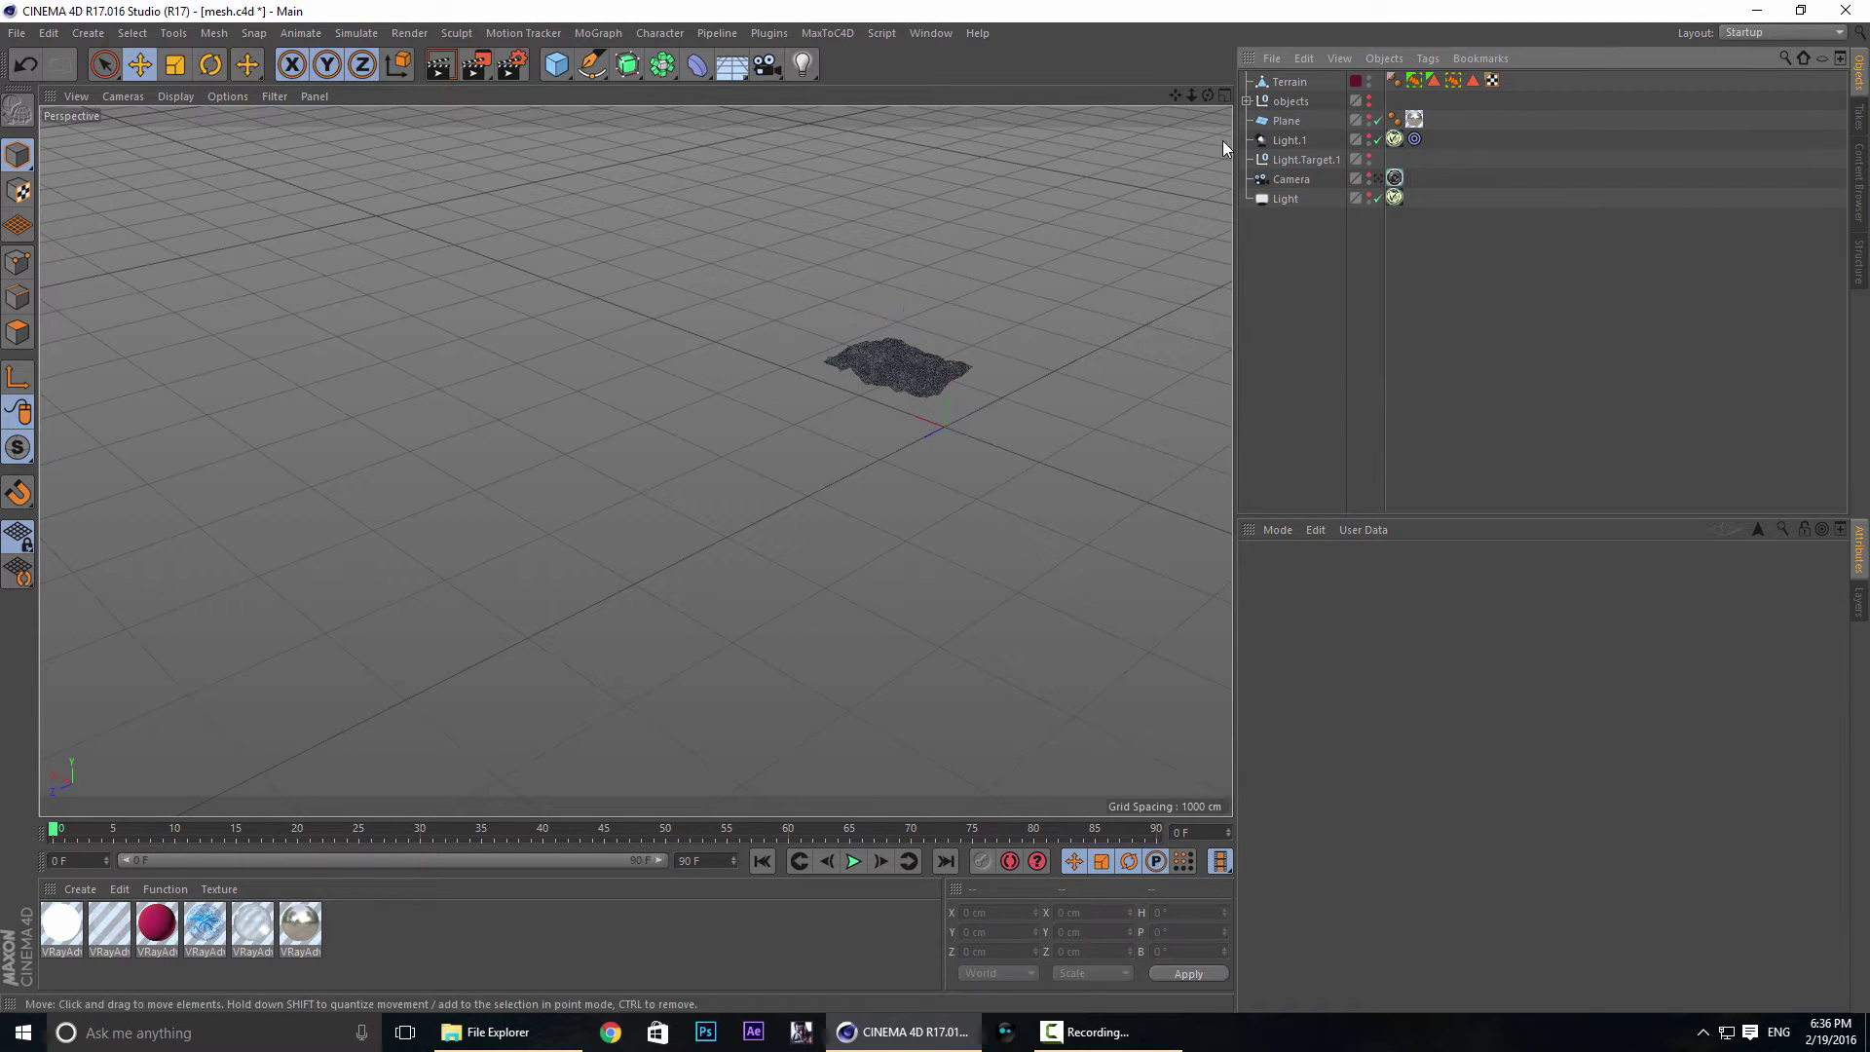
Scale the pasted Terrain object up uniformly to about 2351 × 2351 × 576 cm.
click(1287, 83)
key(t)
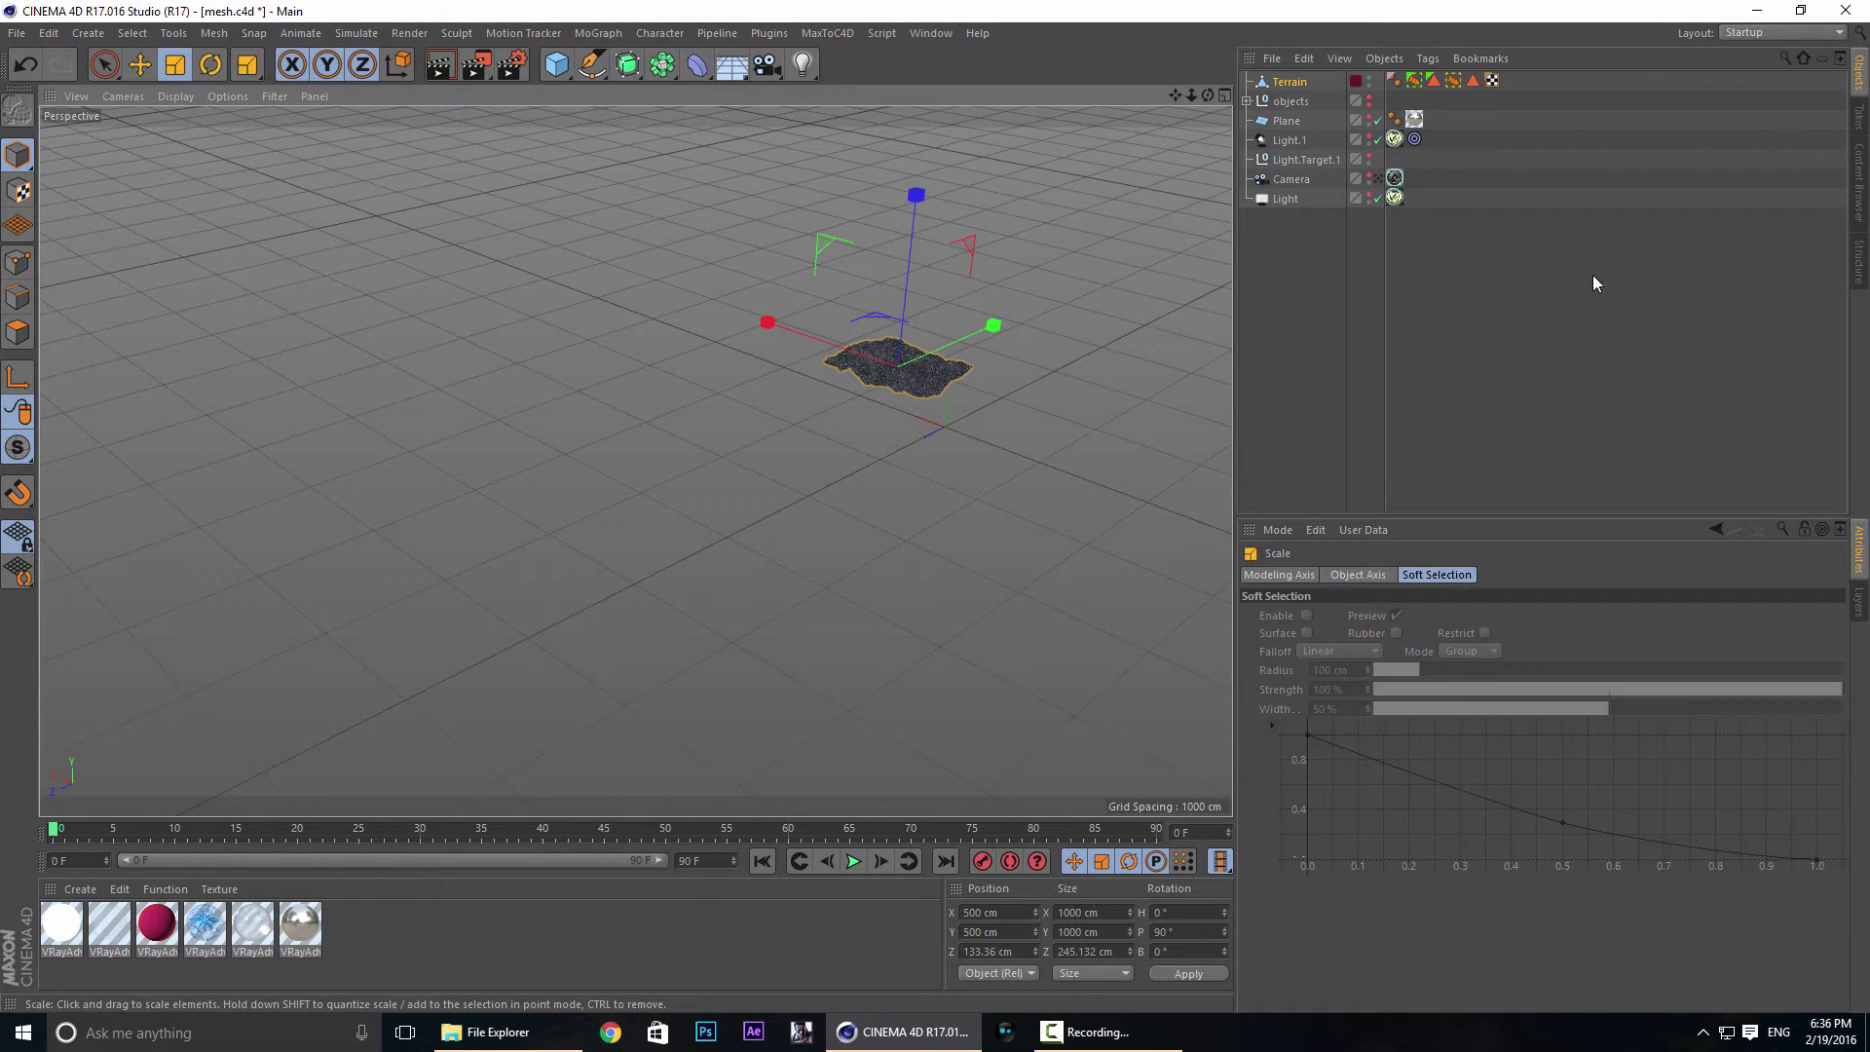
drag(772, 285, 903, 284)
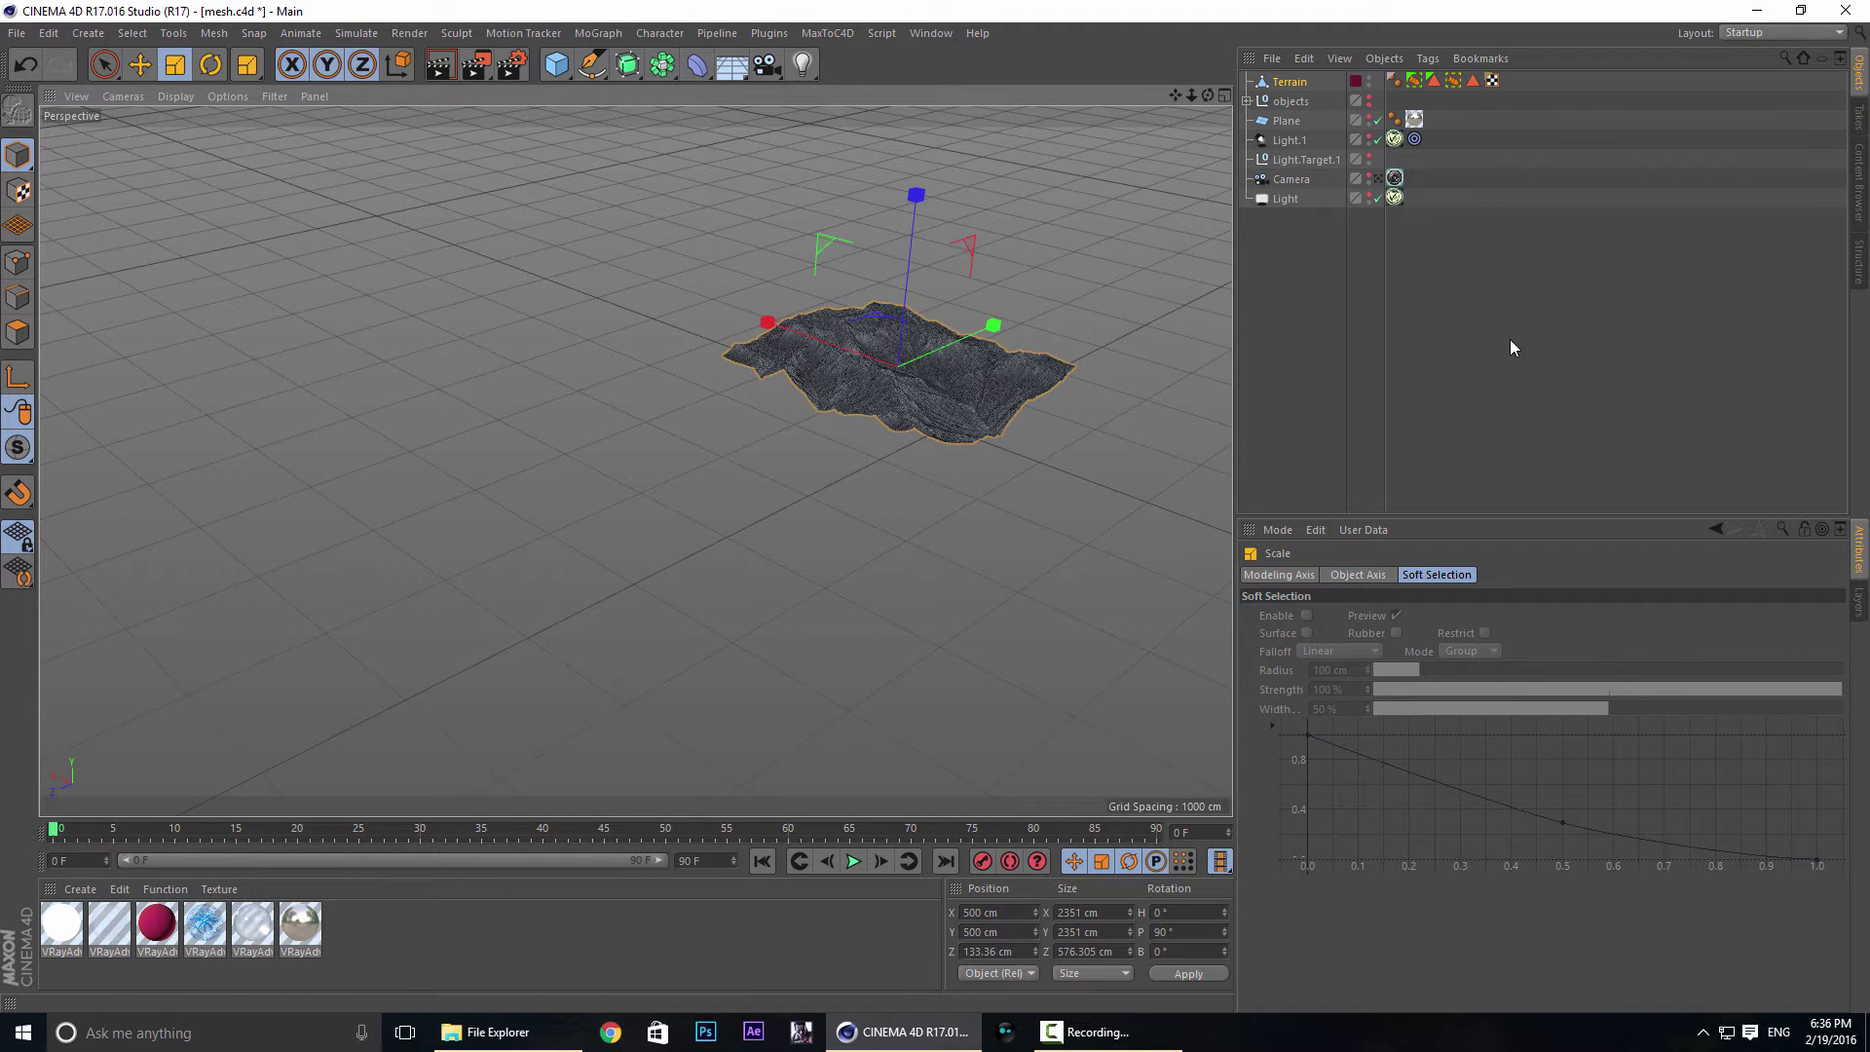
click(1386, 327)
click(1287, 83)
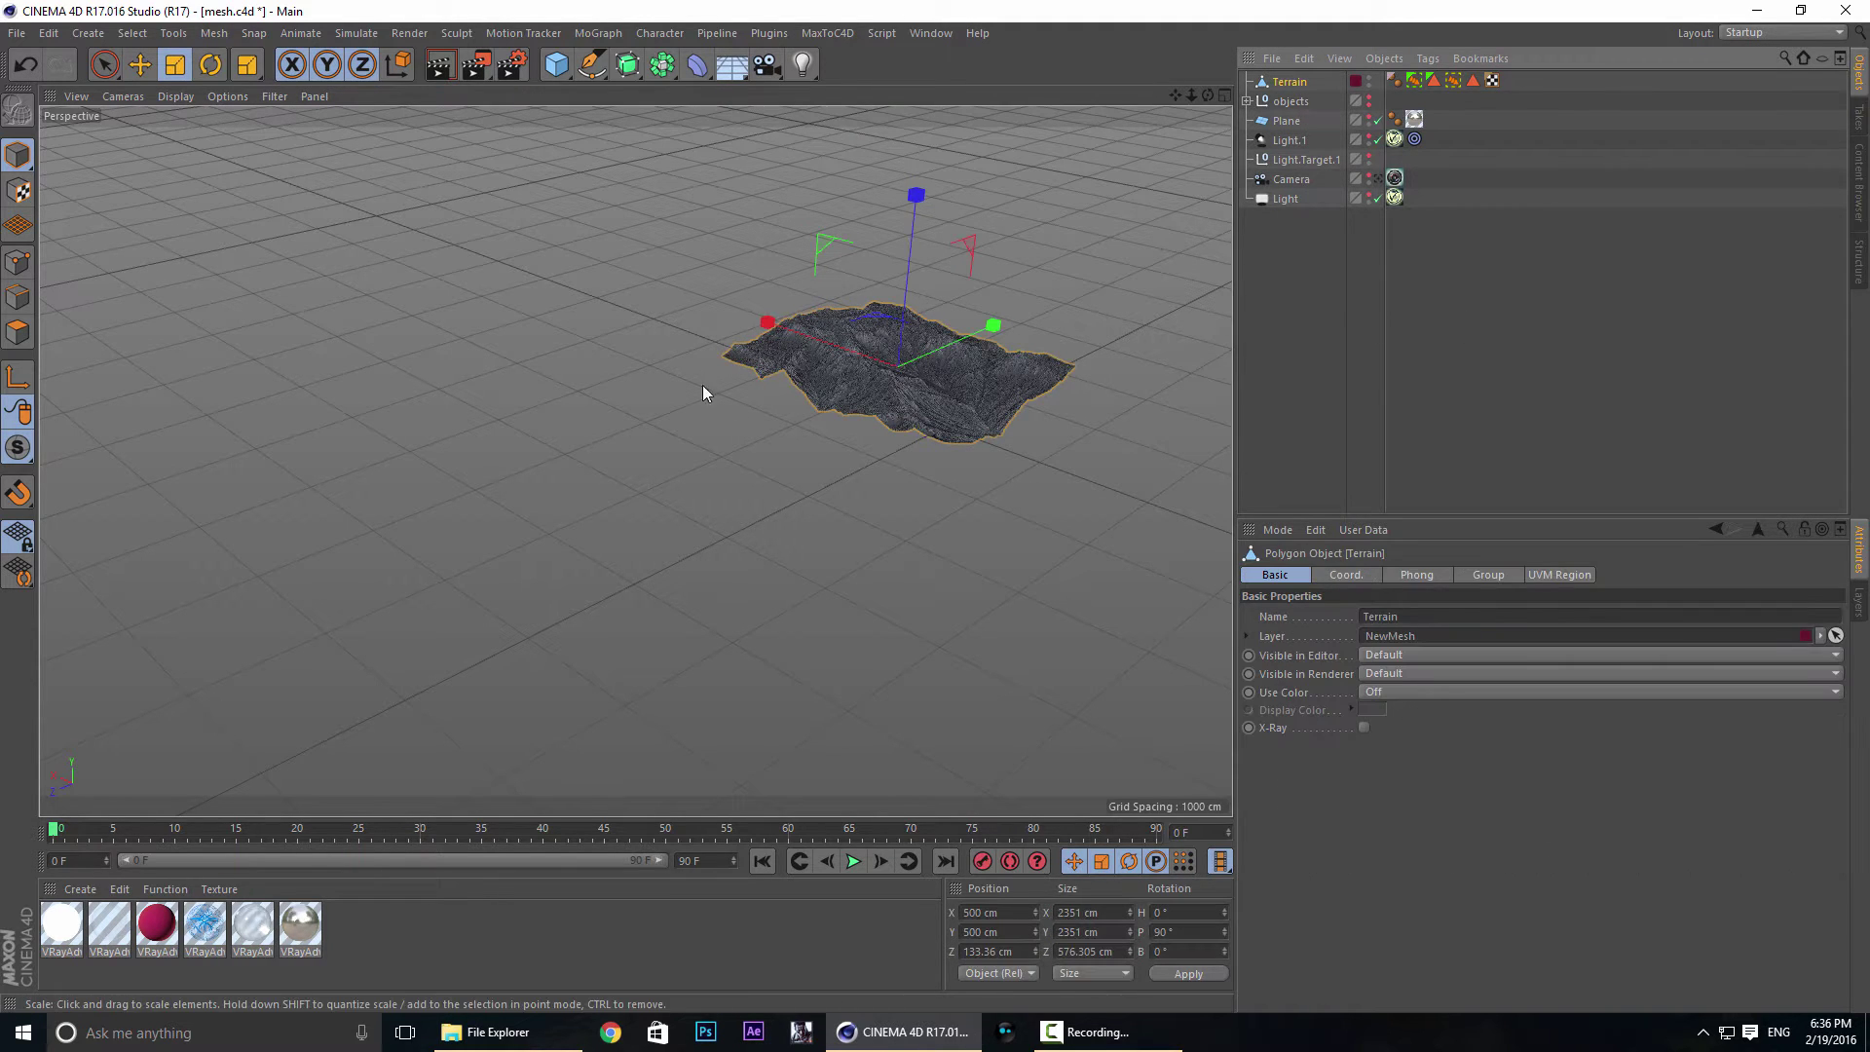
Set the Terrain object's X, Y and Z scale to 100.
click(1370, 579)
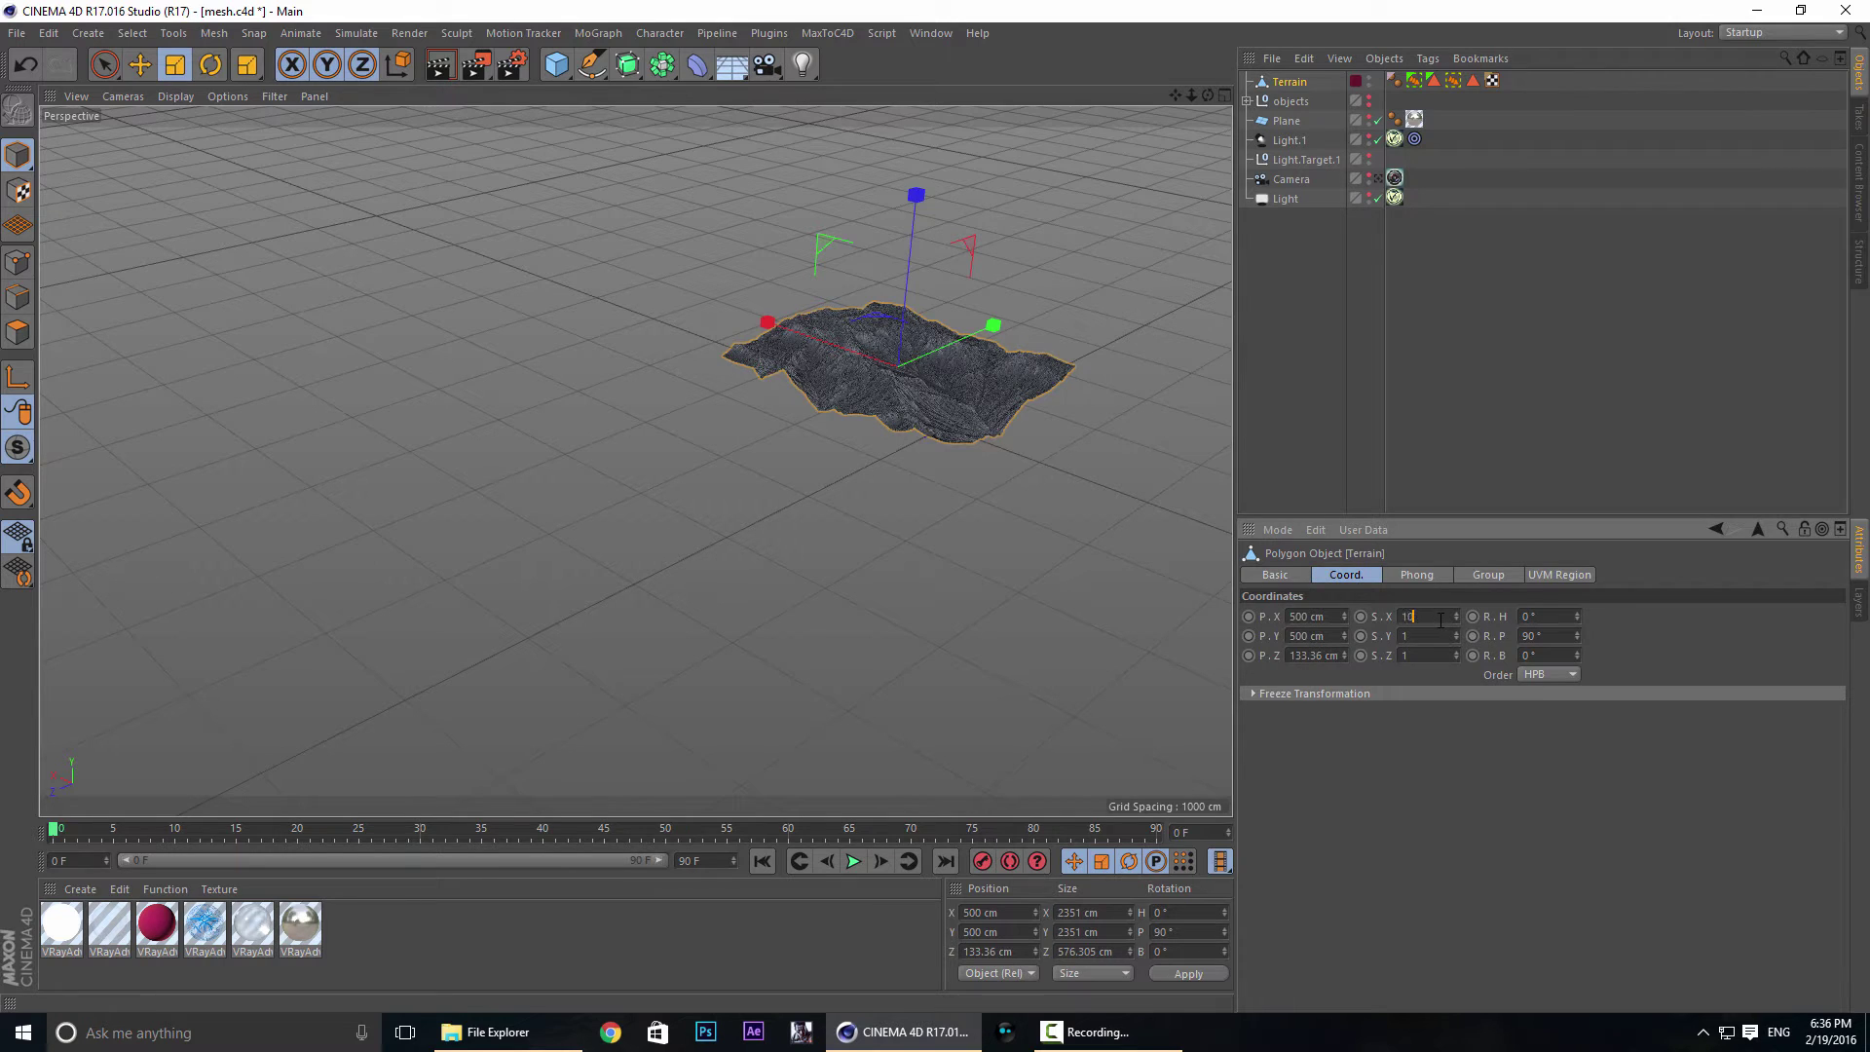
click(1430, 656)
text(00)
click(1432, 636)
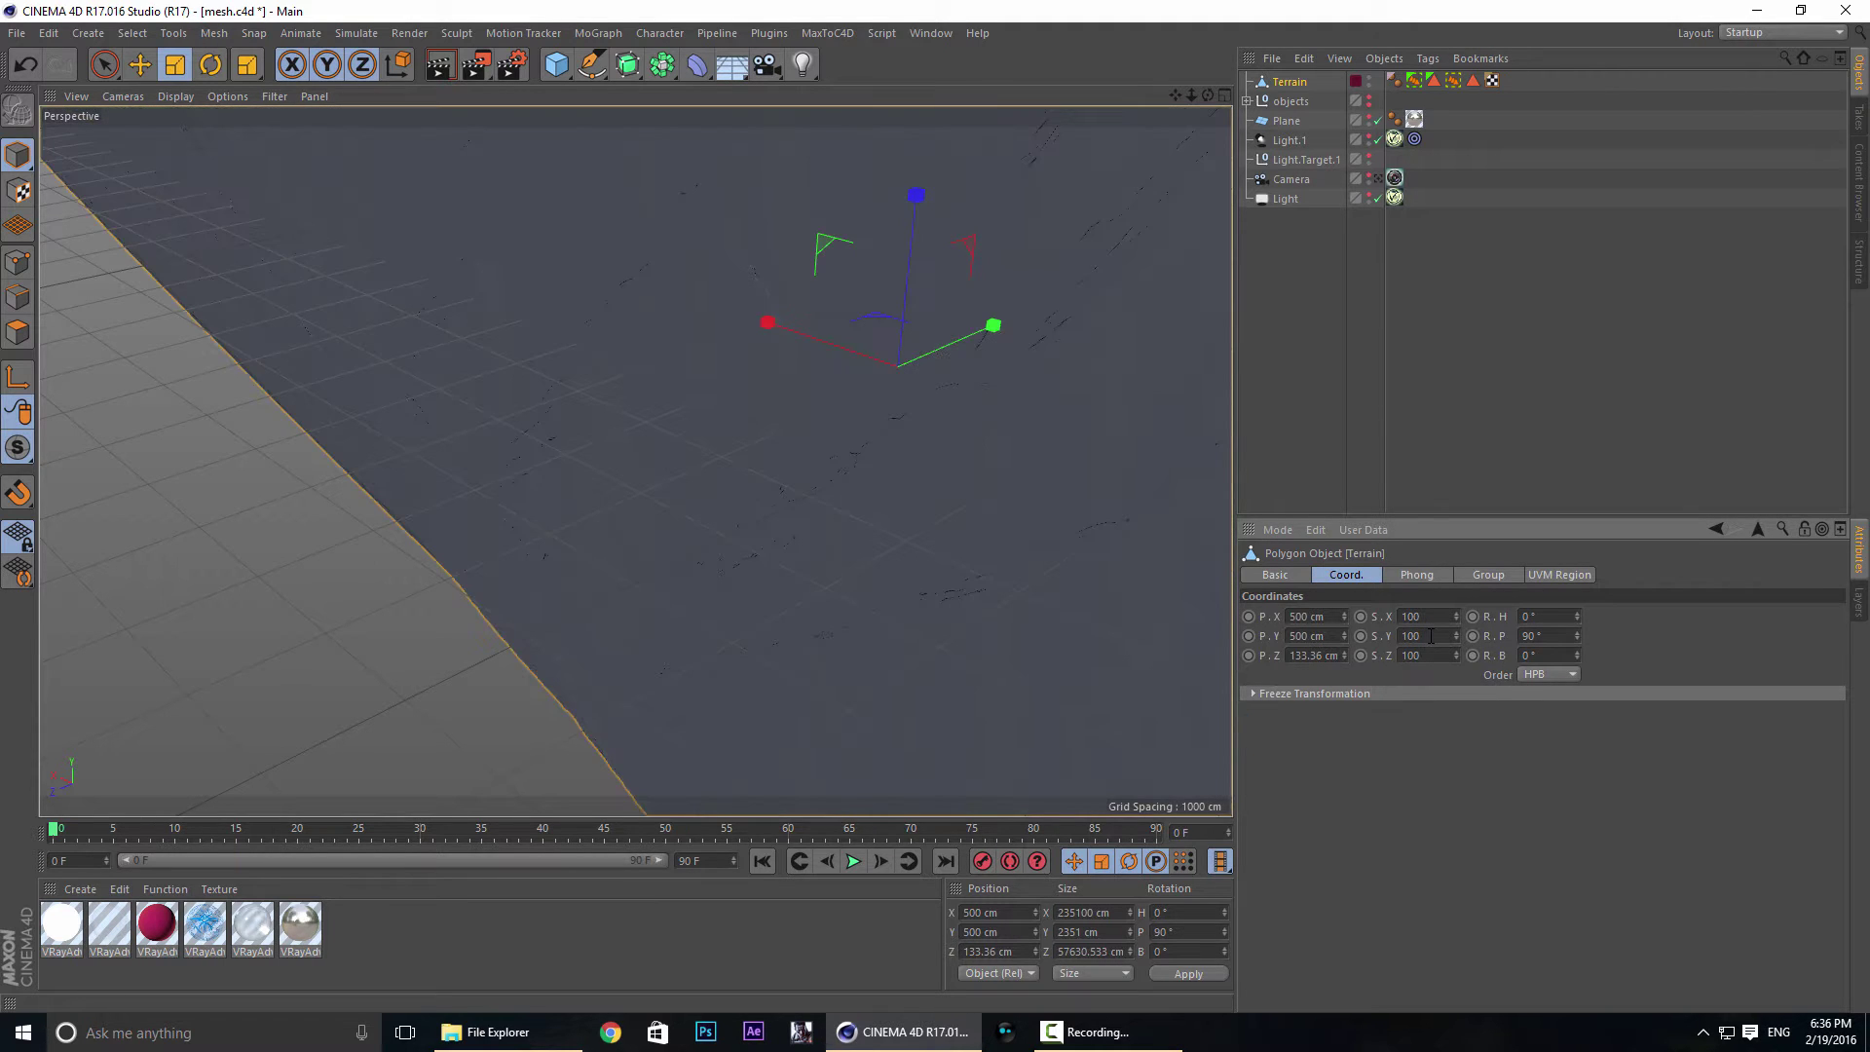
text(00)
key(Return)
Reduce the Terrain object's scale to 10 on all three axes.
double_click(1434, 615)
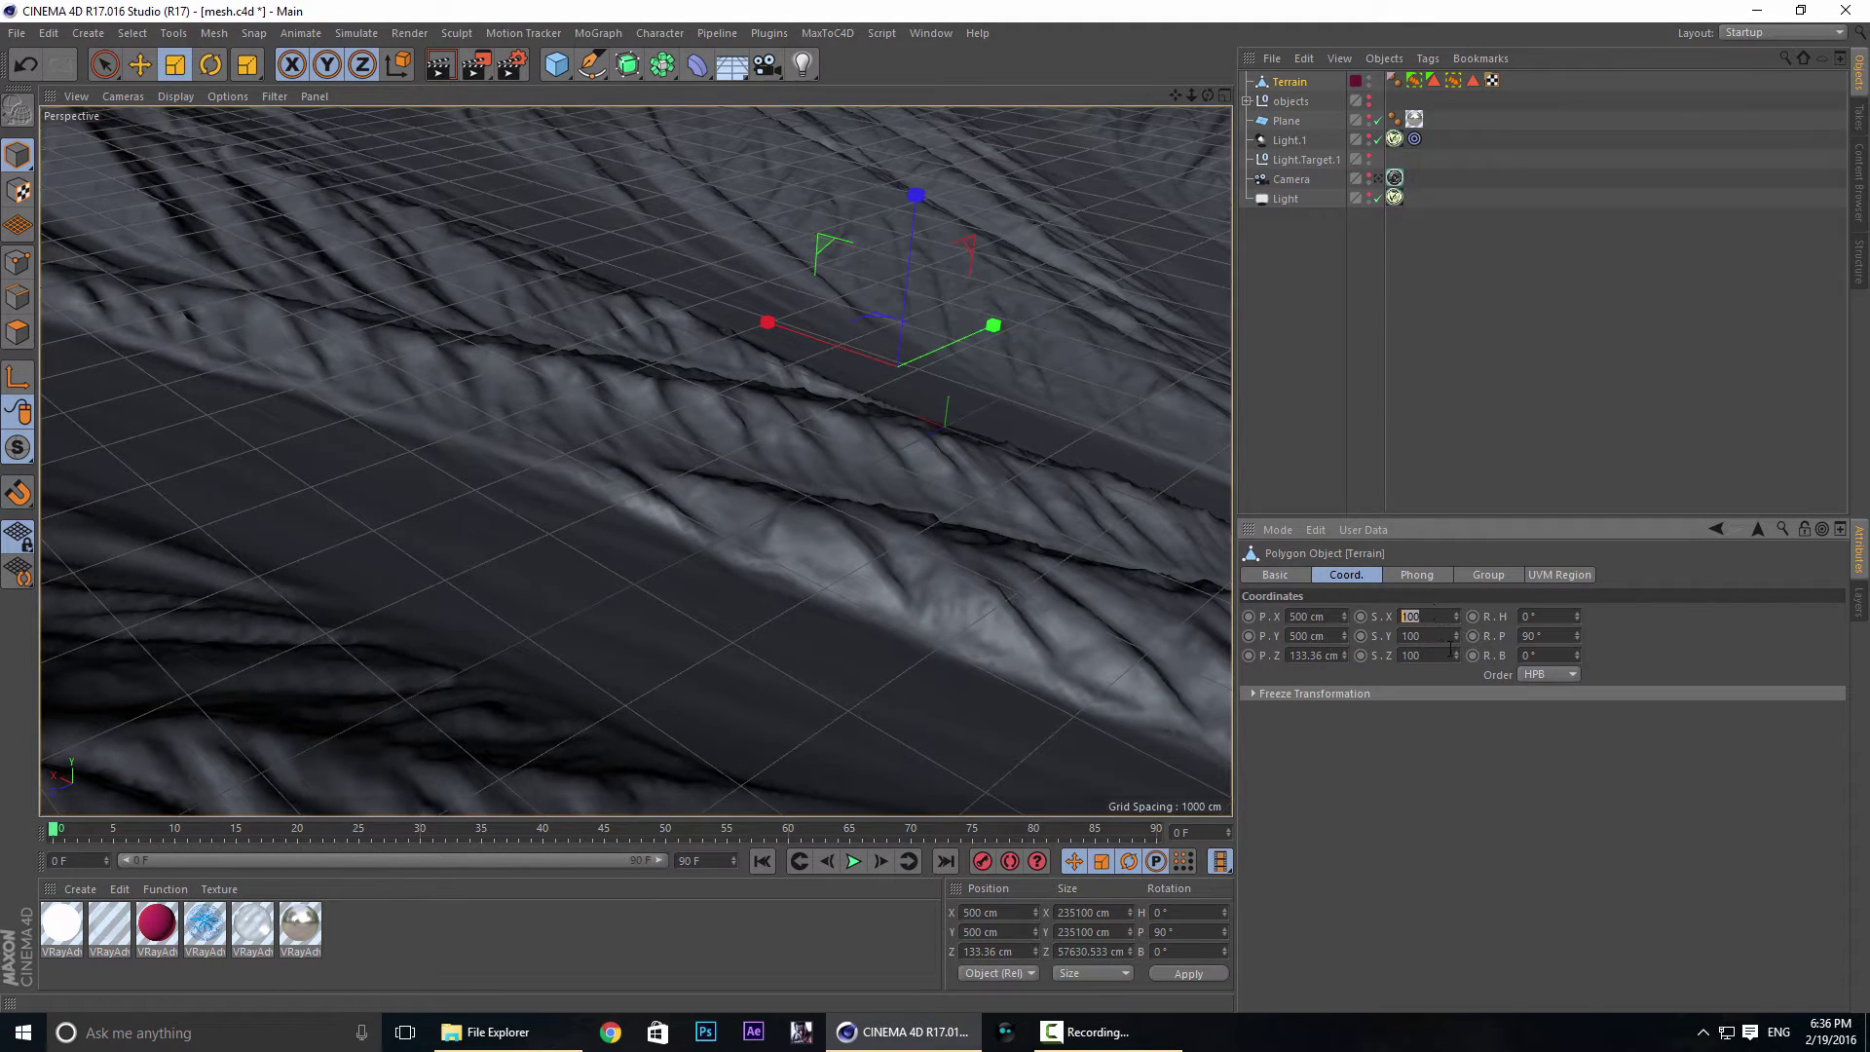
text(10)
key(Tab)
text(10)
key(Return)
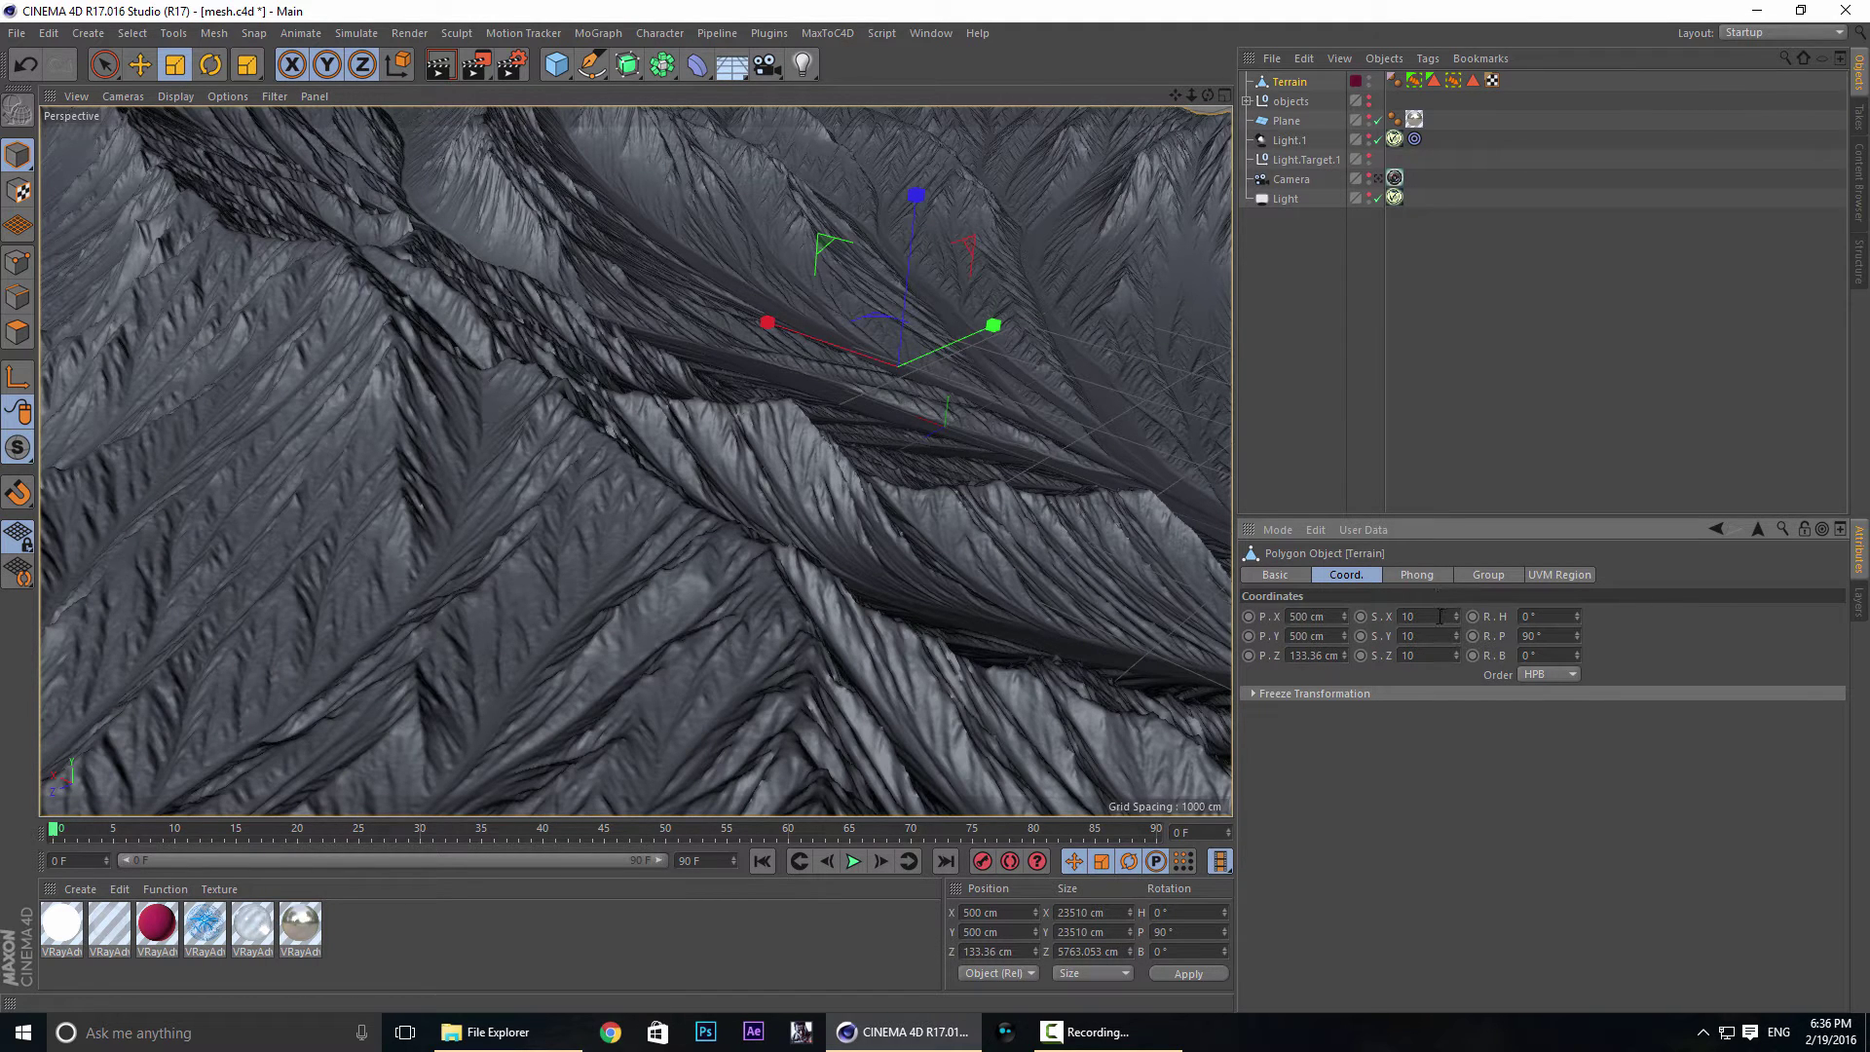
Set the Terrain object's scale to 5 on X, Y and Z and deselect it.
text(5)
key(Tab)
text(5)
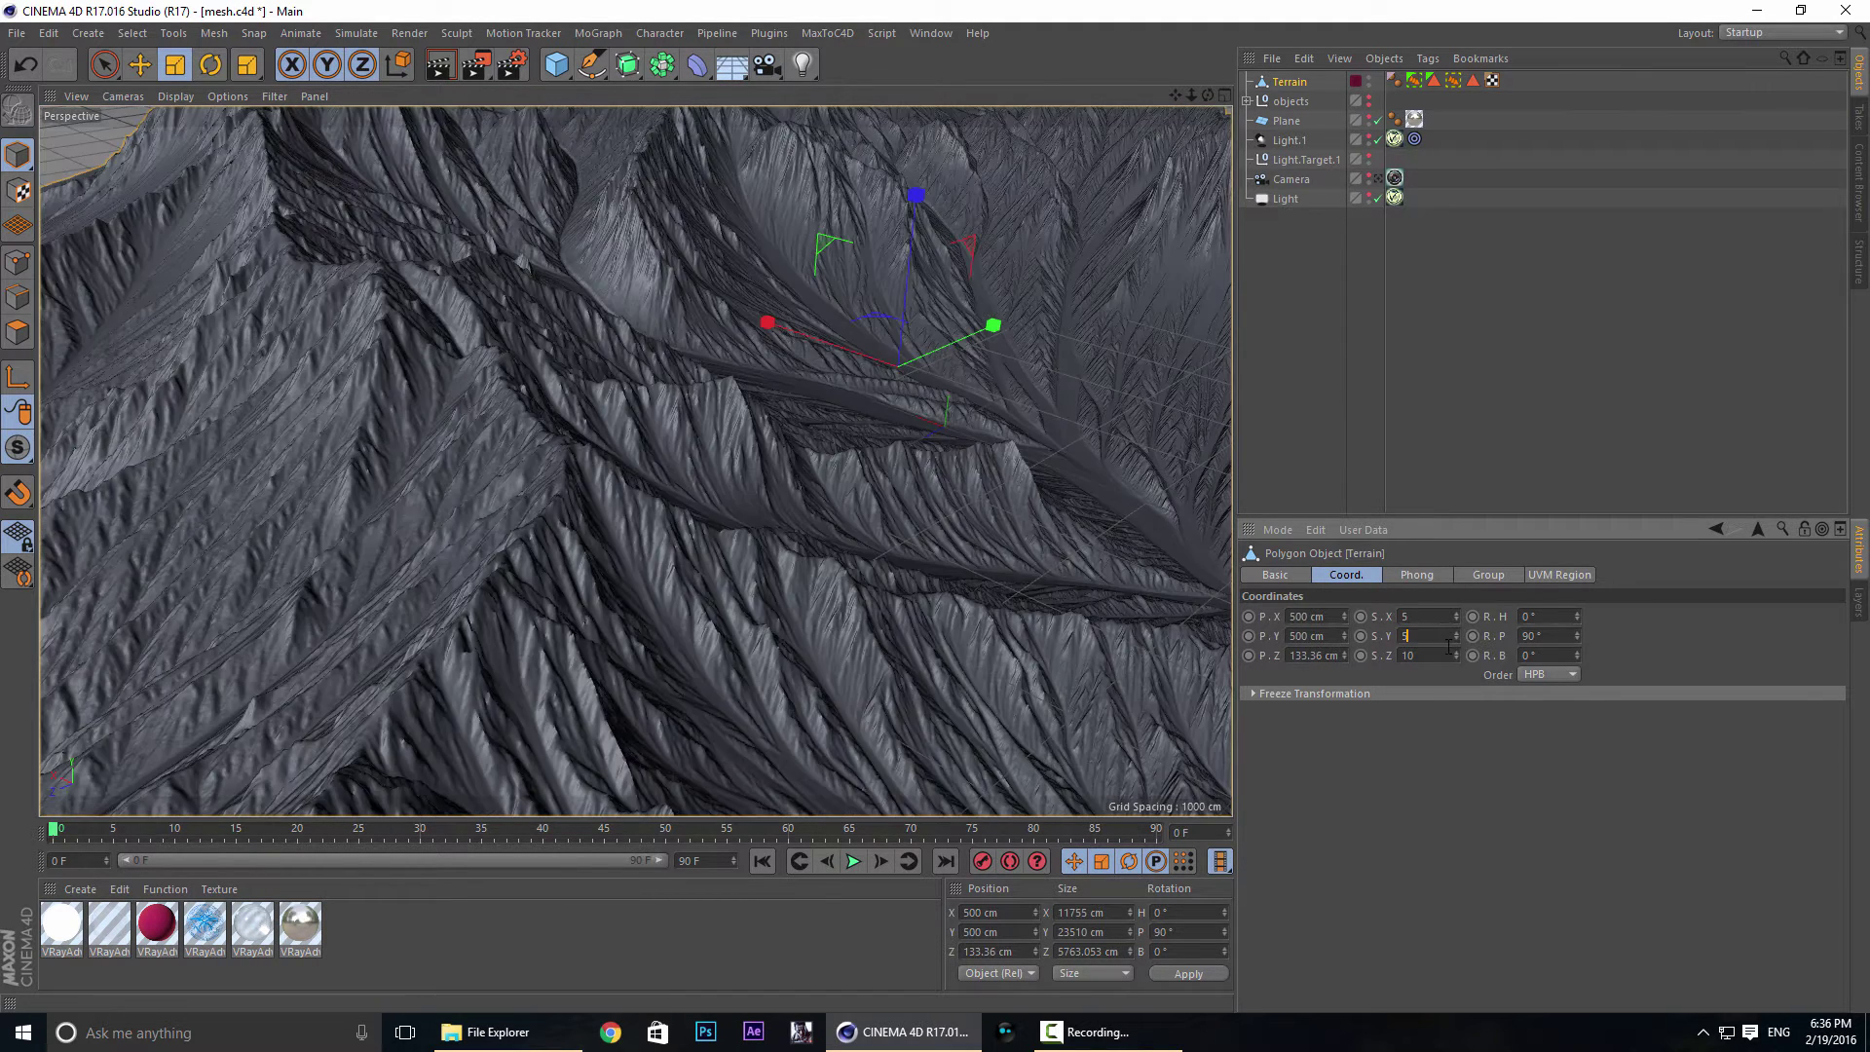
text(5)
key(Return)
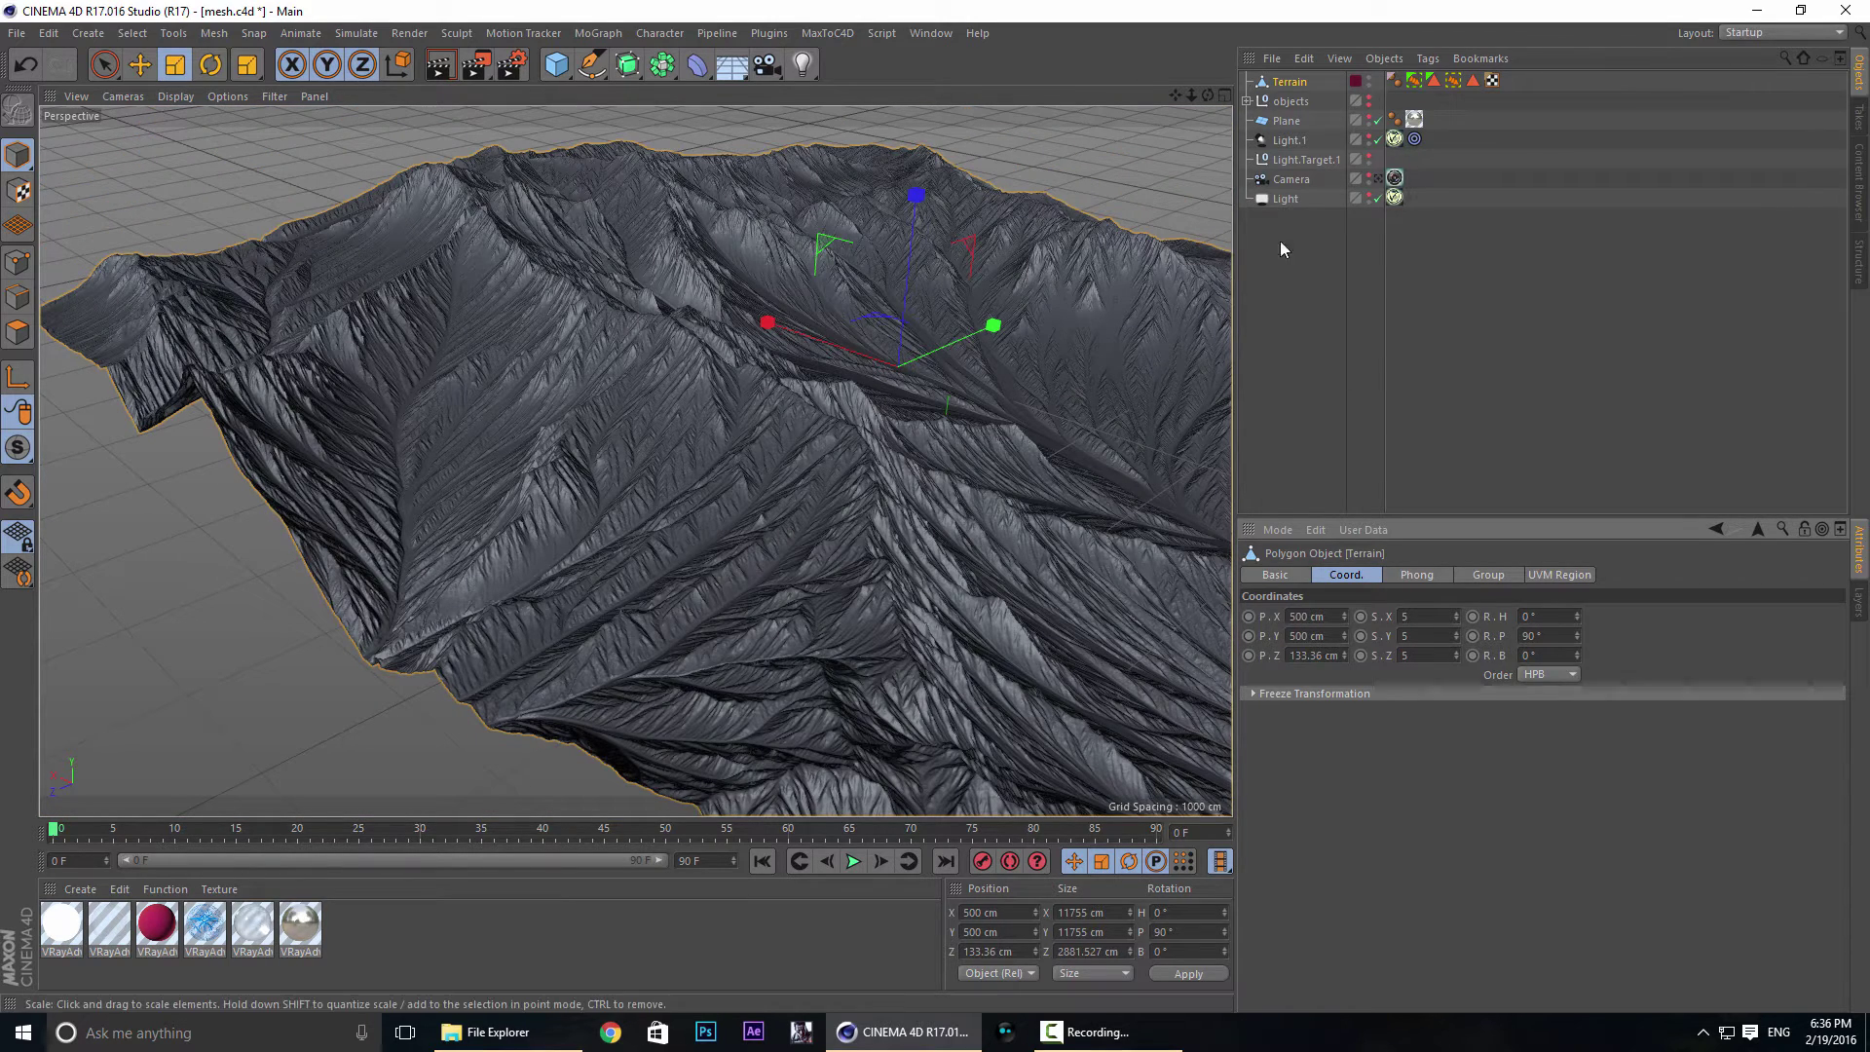
click(1364, 444)
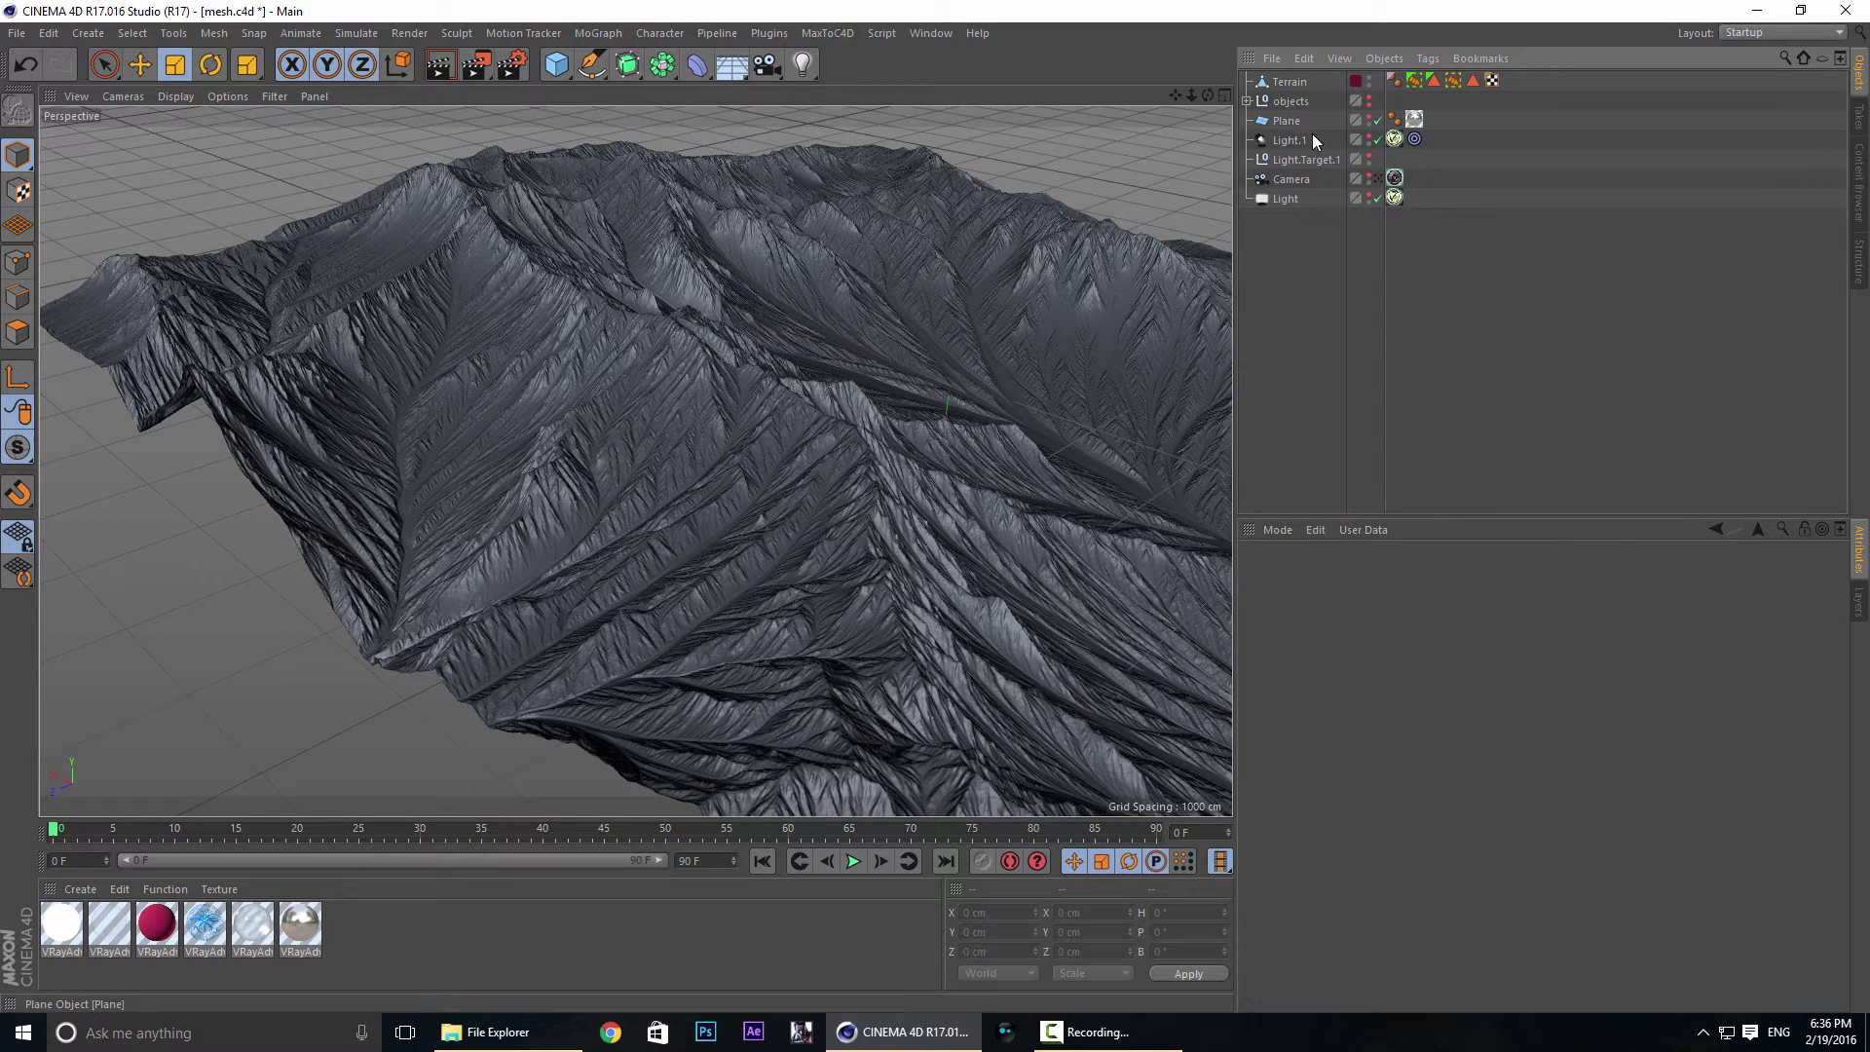
Scale the Plane object down uniformly to about 18147 × 18147 cm.
click(1286, 121)
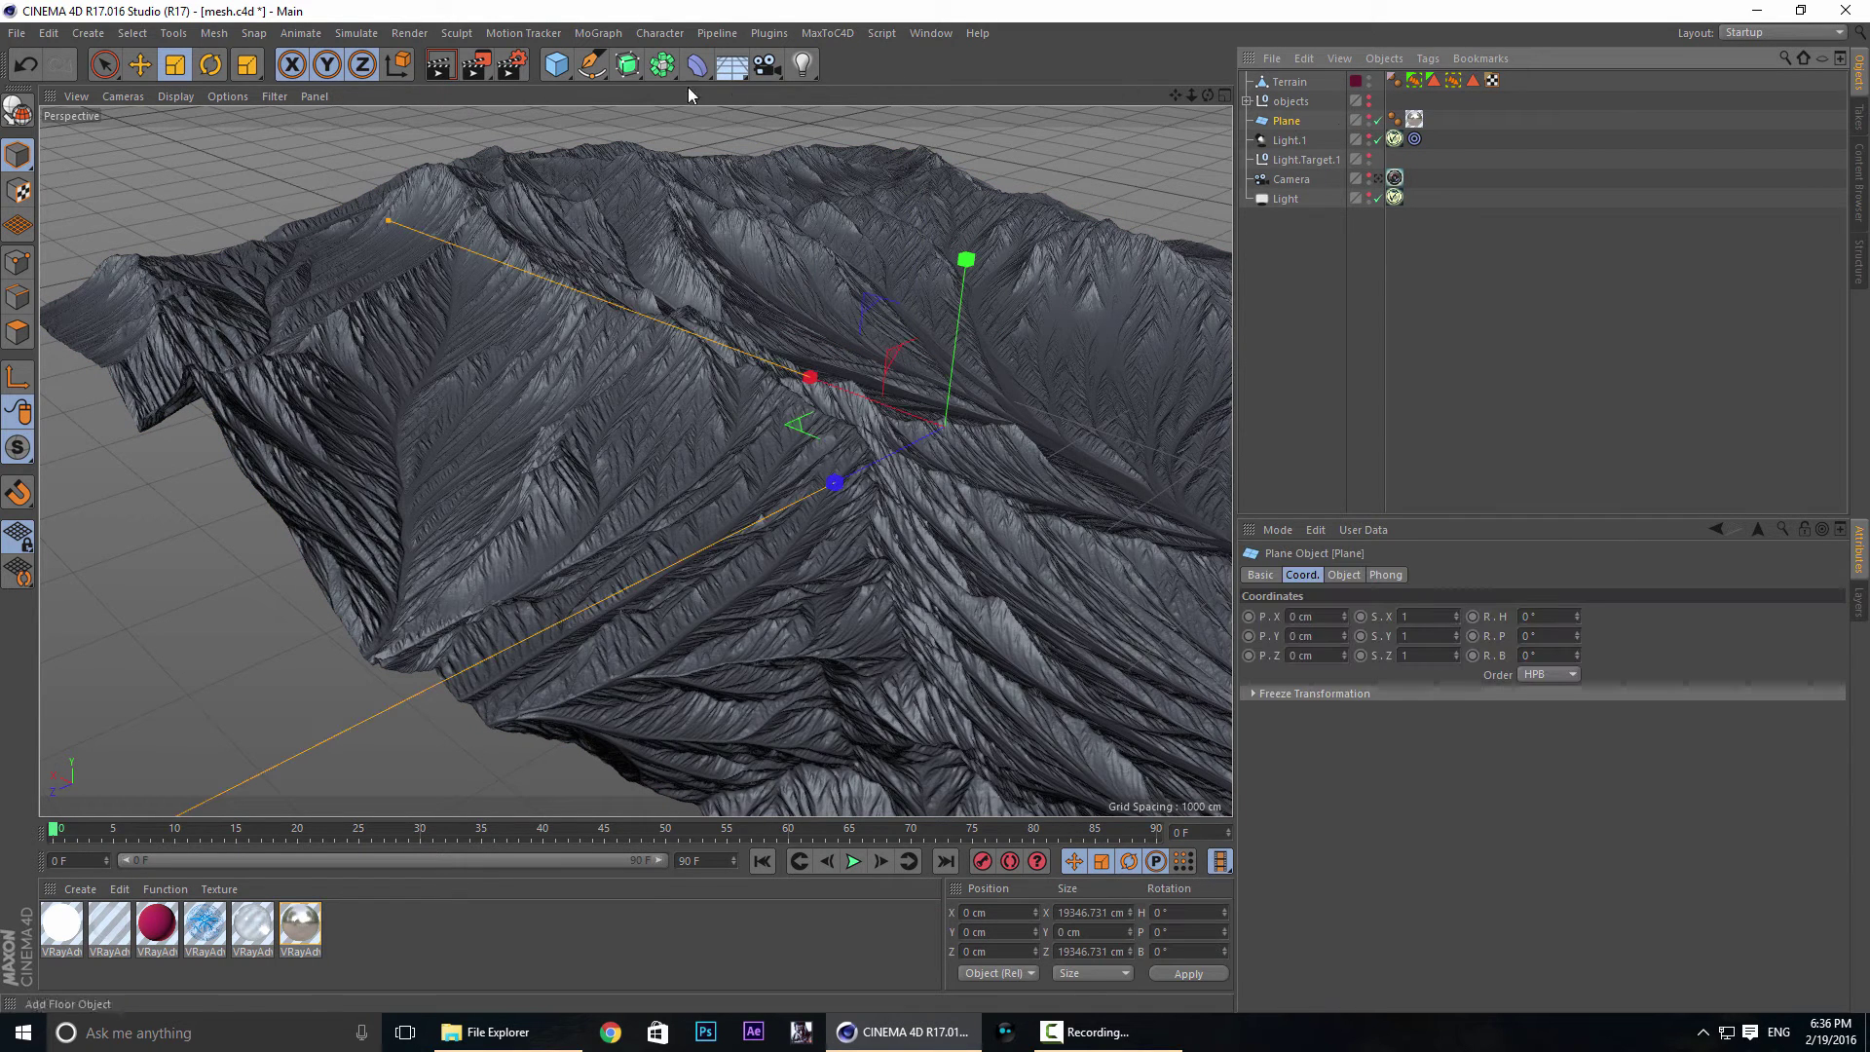
click(554, 76)
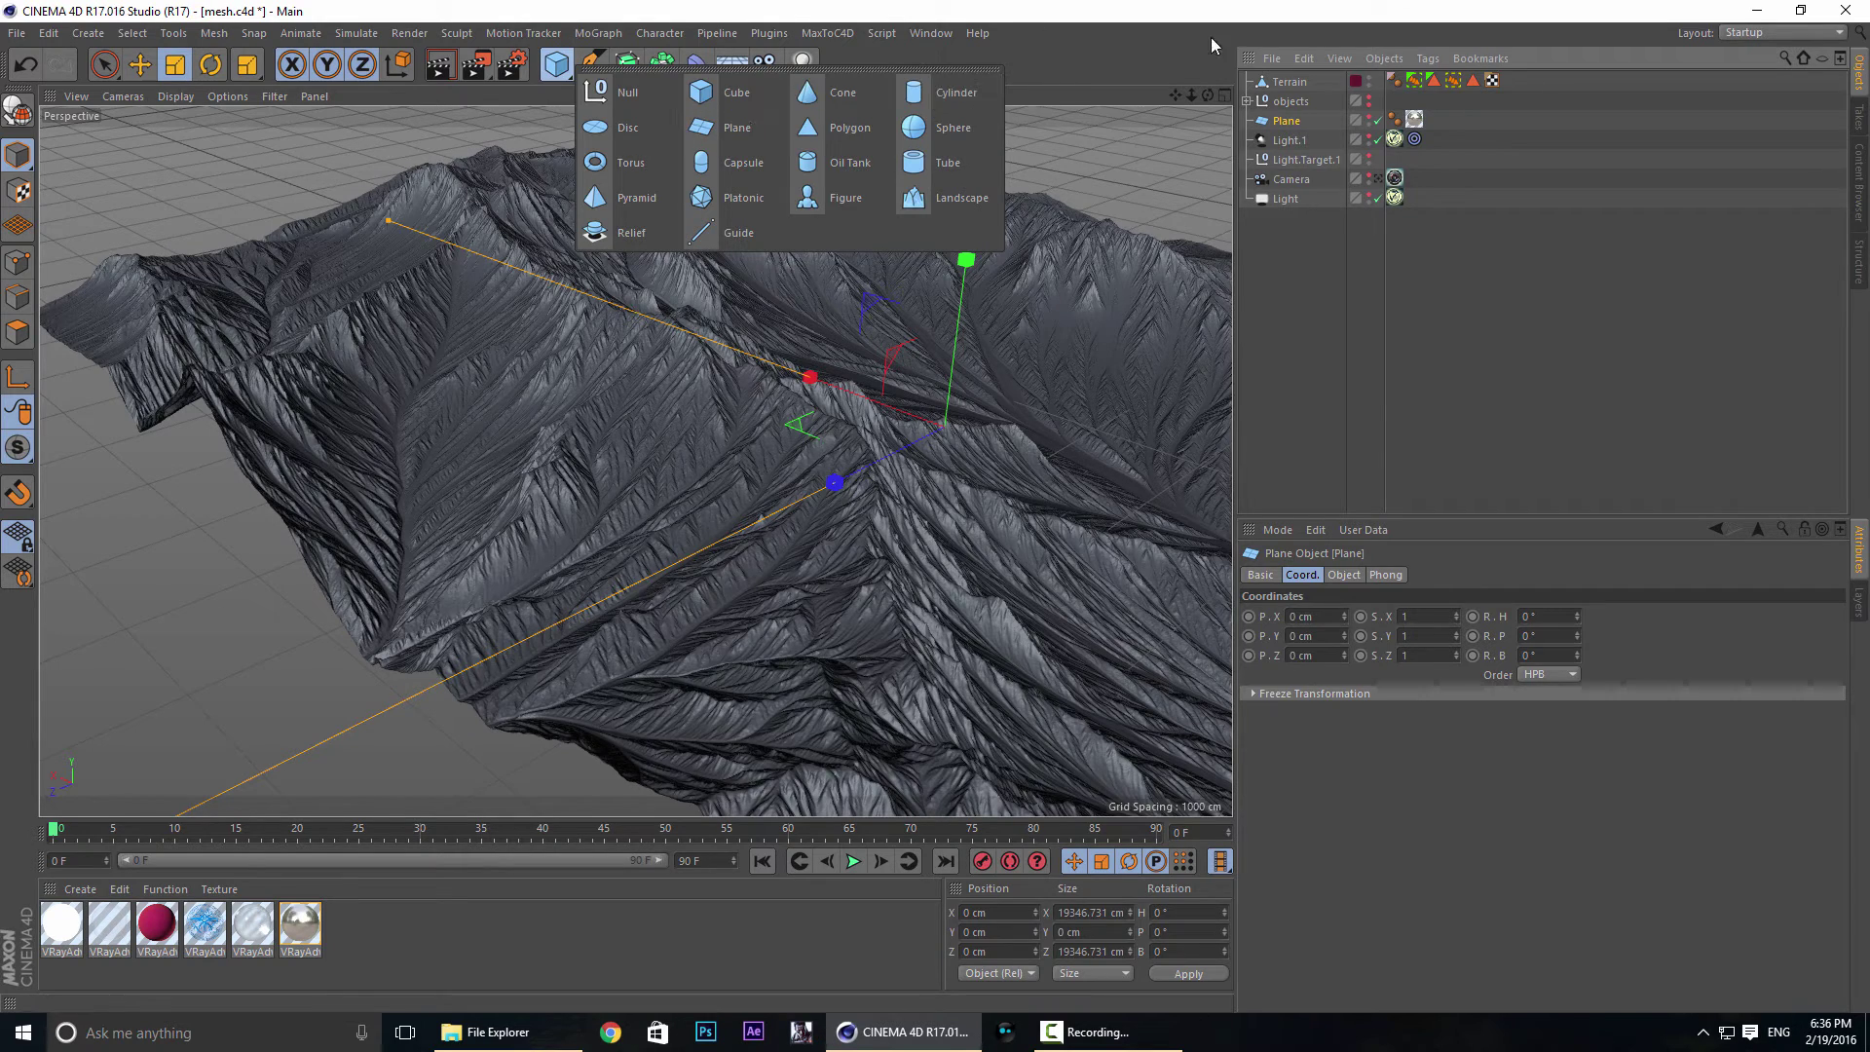
click(1465, 228)
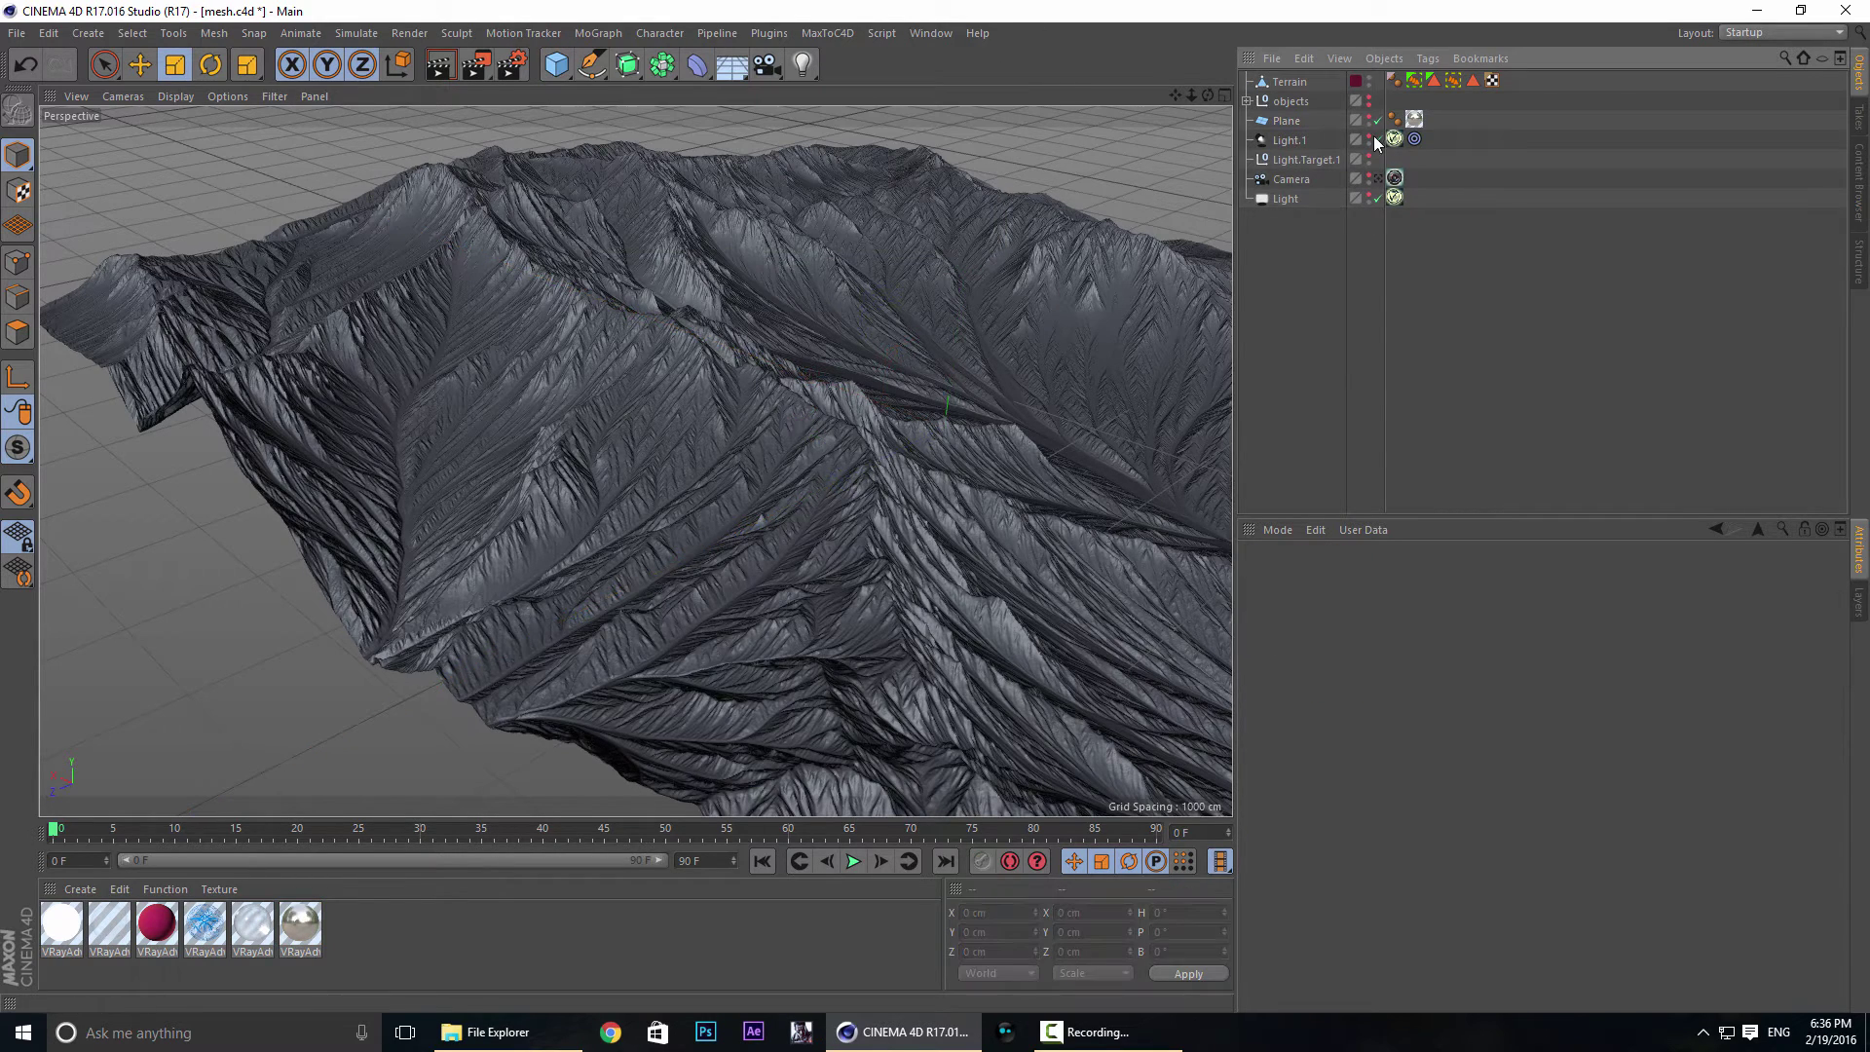
click(1284, 123)
mouse_move(968, 385)
alt+mouse_down()
mouse_move(659, 415)
mouse_move(686, 354)
mouse_move(721, 400)
mouse_move(788, 425)
mouse_move(980, 400)
alt+mouse_up()
alt+drag(777, 404, 727, 422)
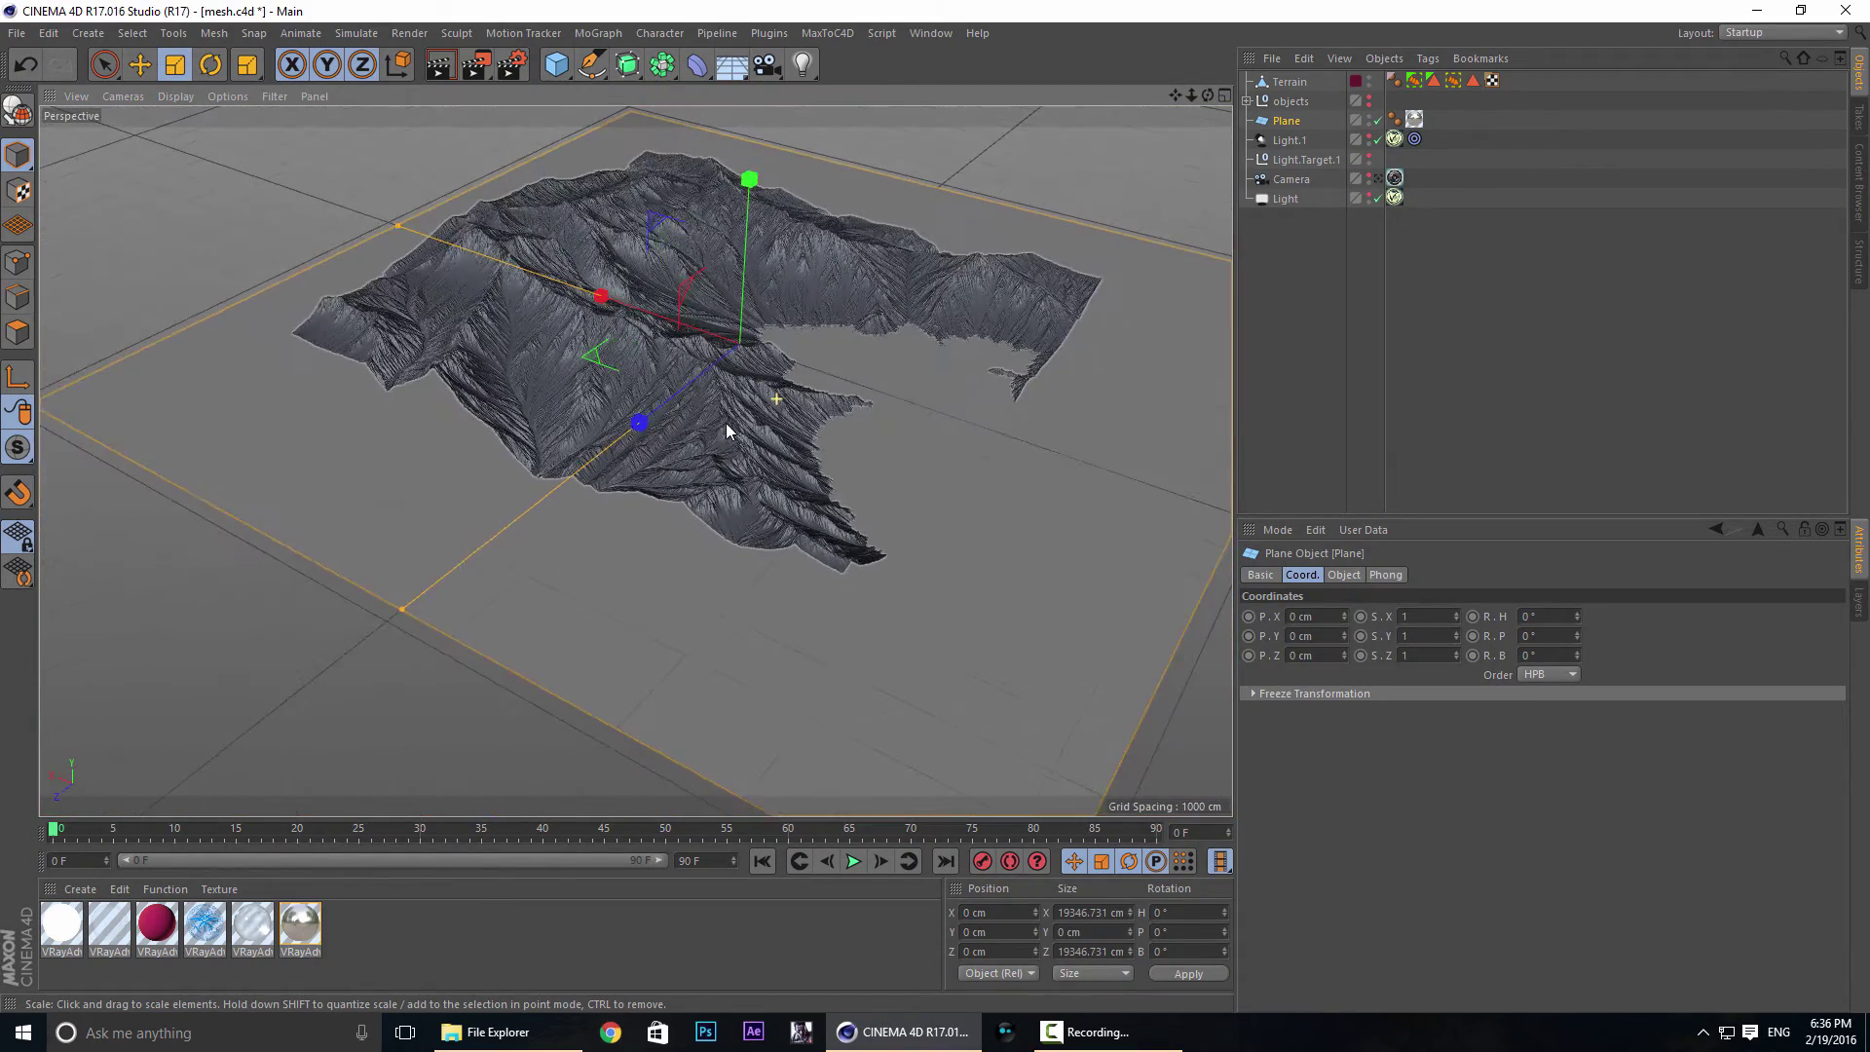
drag(376, 364, 349, 394)
mouse_move(932, 405)
alt+mouse_down()
mouse_move(680, 394)
mouse_move(707, 455)
mouse_move(935, 428)
alt+mouse_up()
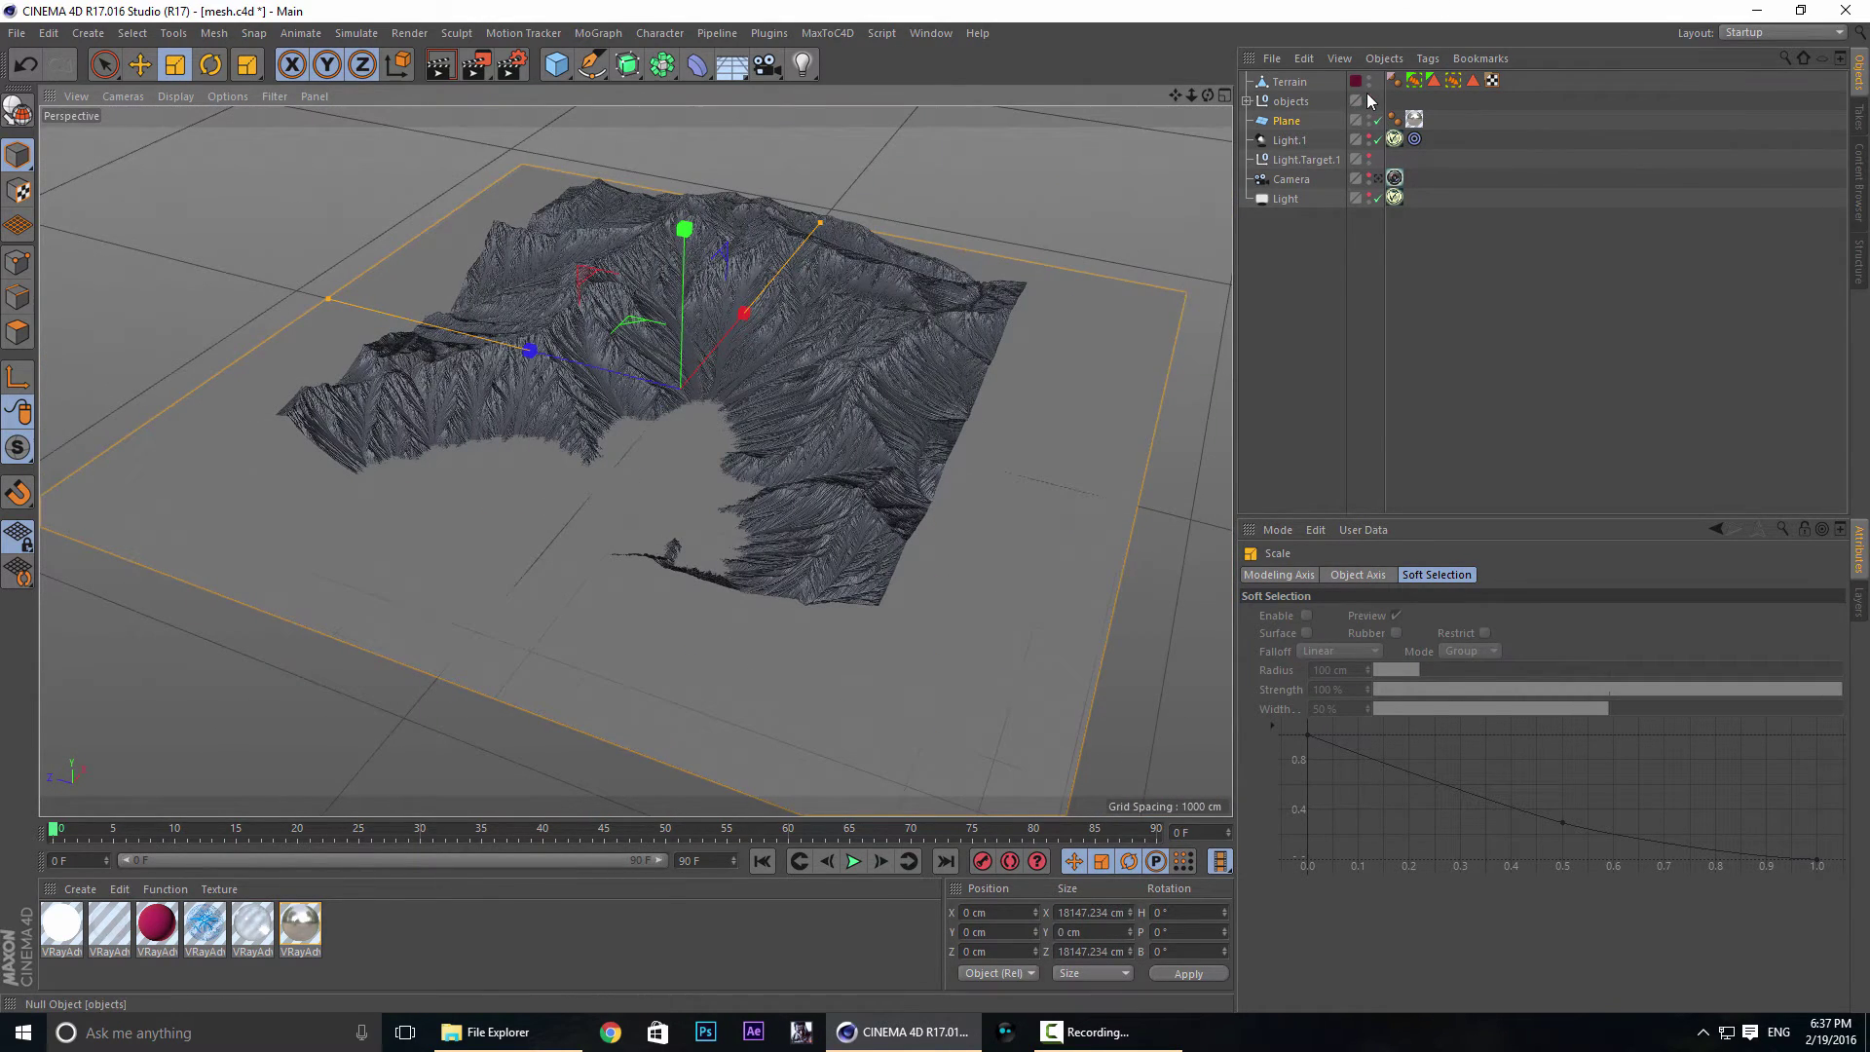
Rotate the Terrain object on the ground plane to a bank of -90°.
alt+drag(906, 332, 820, 320)
click(821, 320)
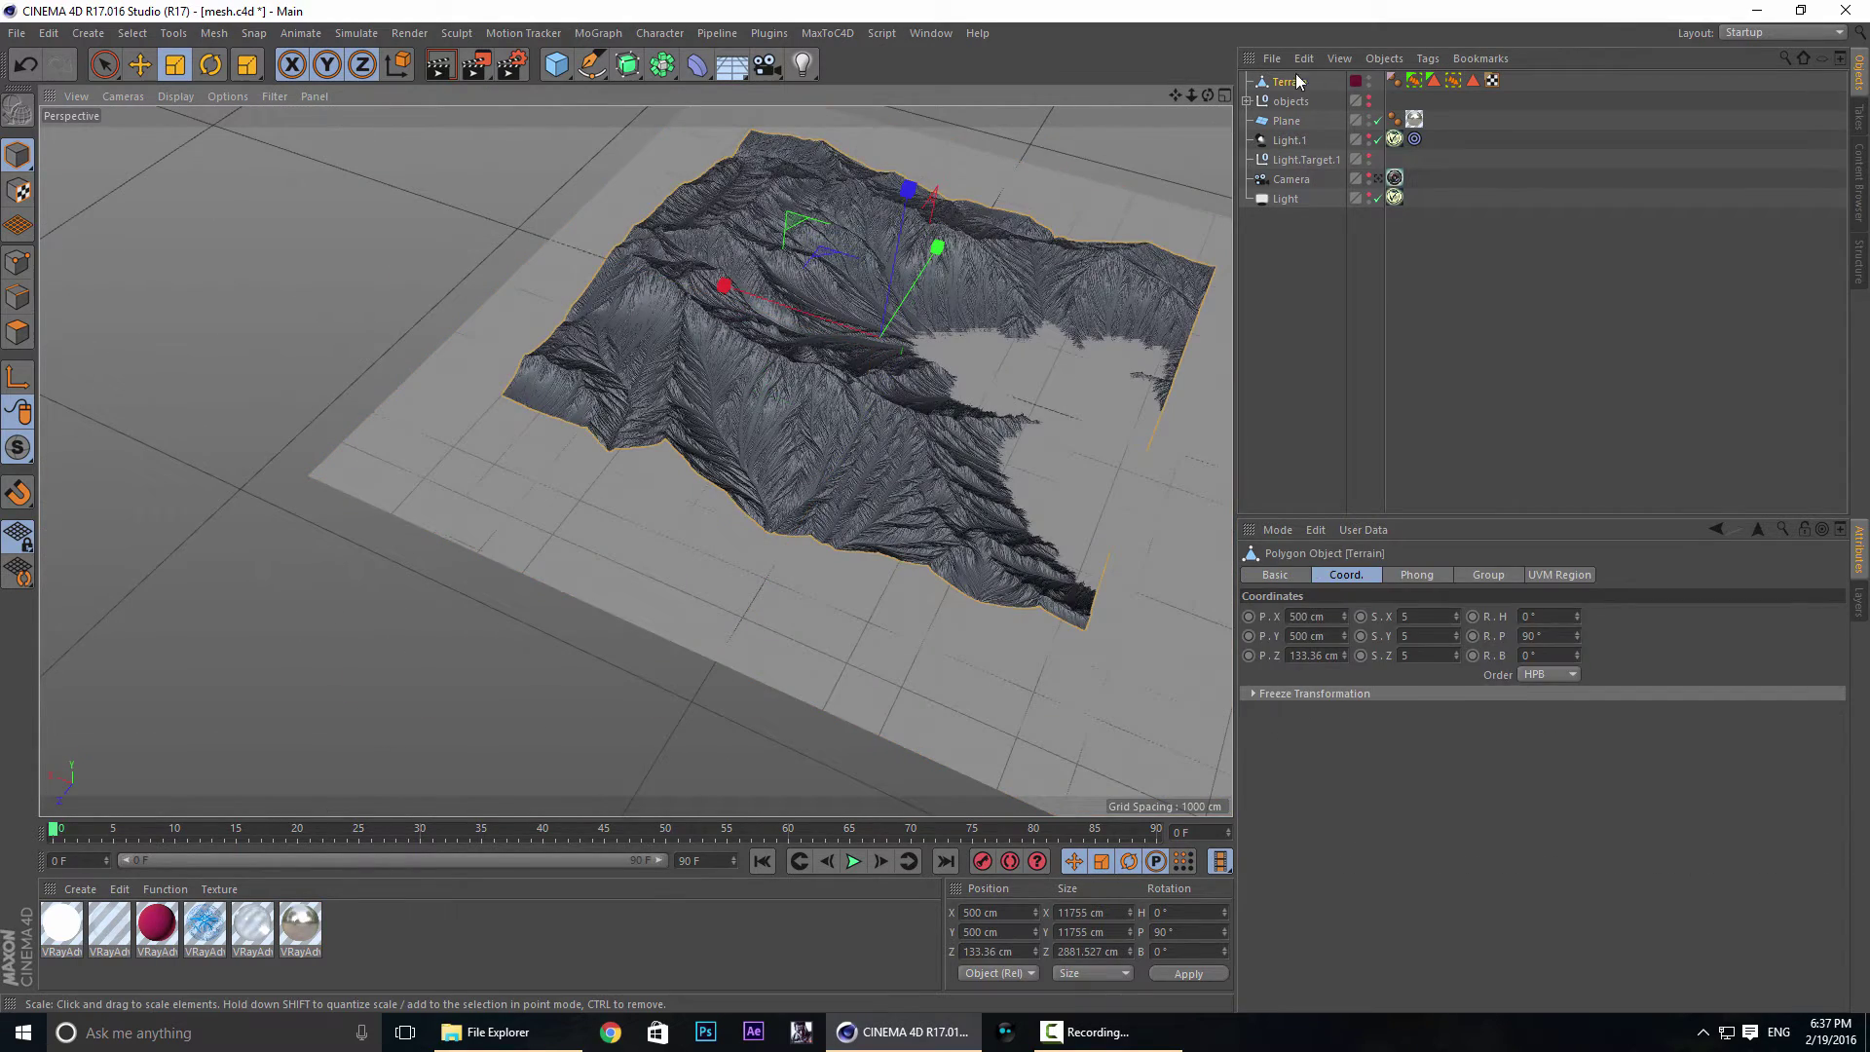
key(r)
drag(955, 401, 743, 420)
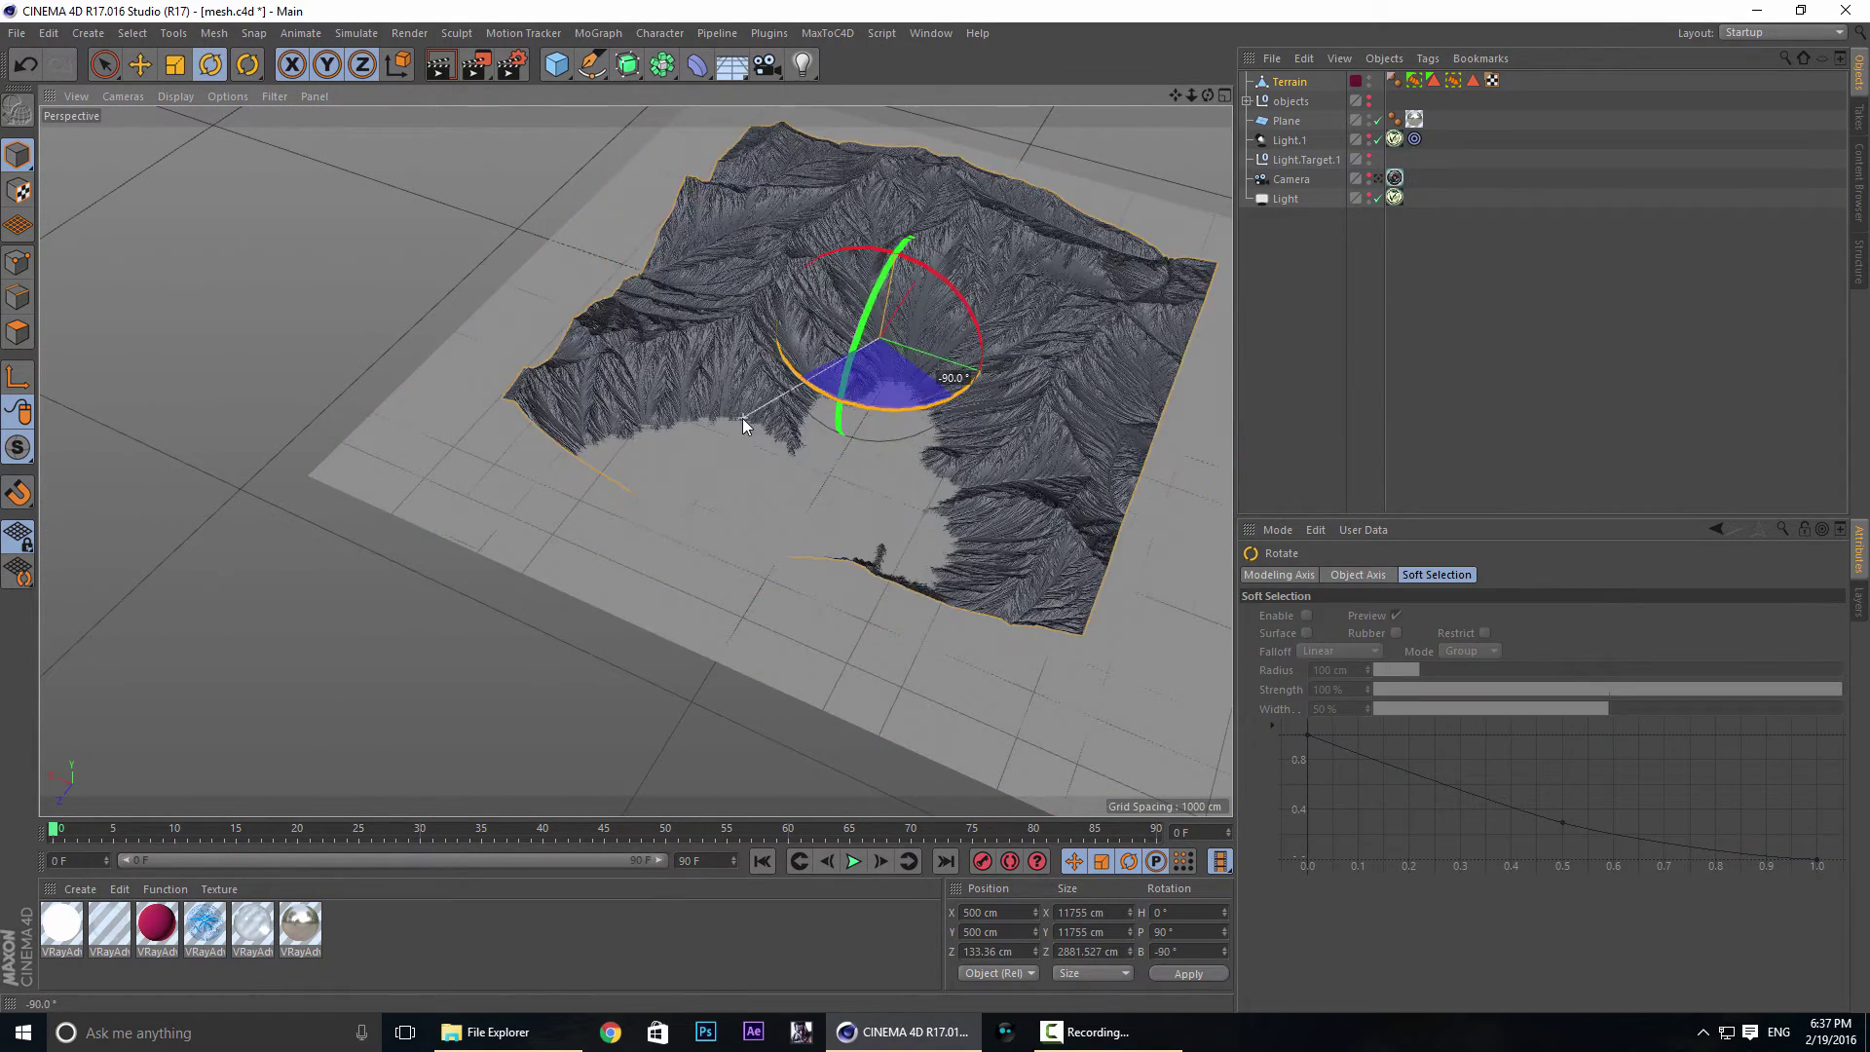
Scale the Terrain object up uniformly to about 23968 × 23968 × 5875 cm so it surrounds the plane, and leave nothing selected.
key(t)
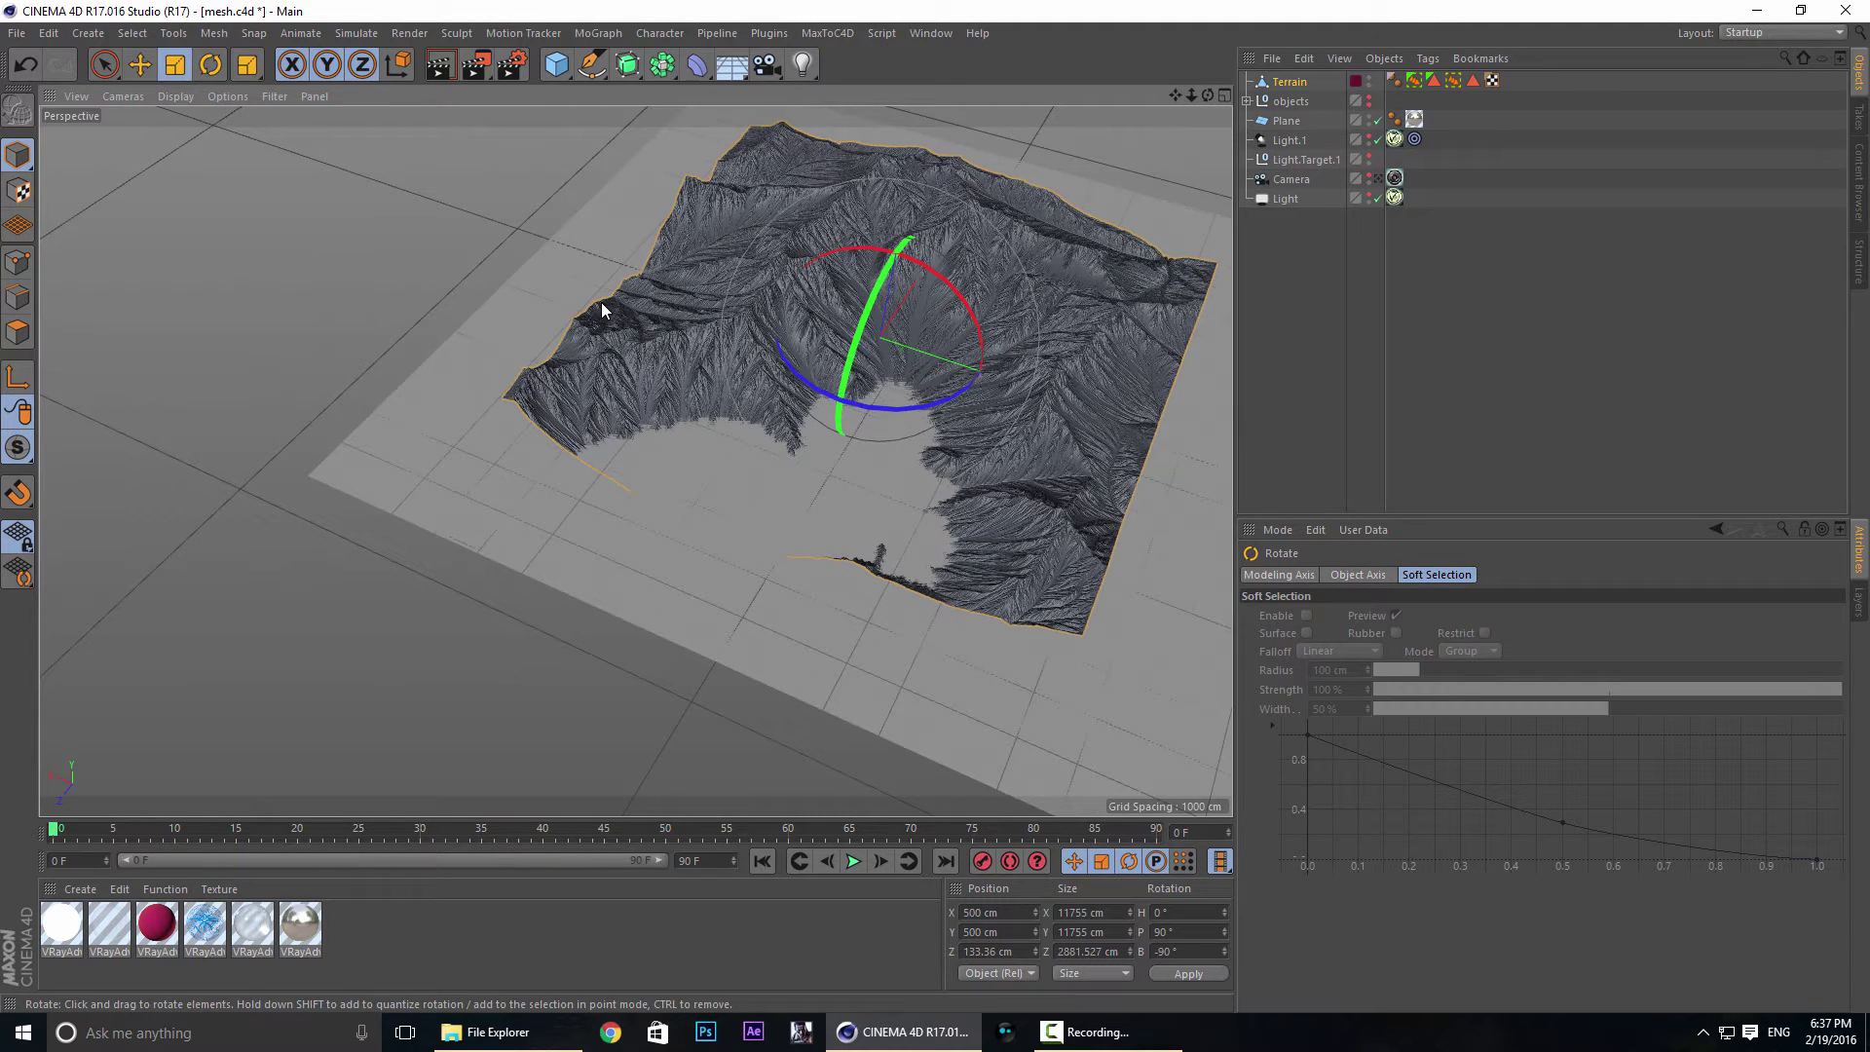
drag(1101, 321, 1301, 306)
drag(425, 371, 435, 370)
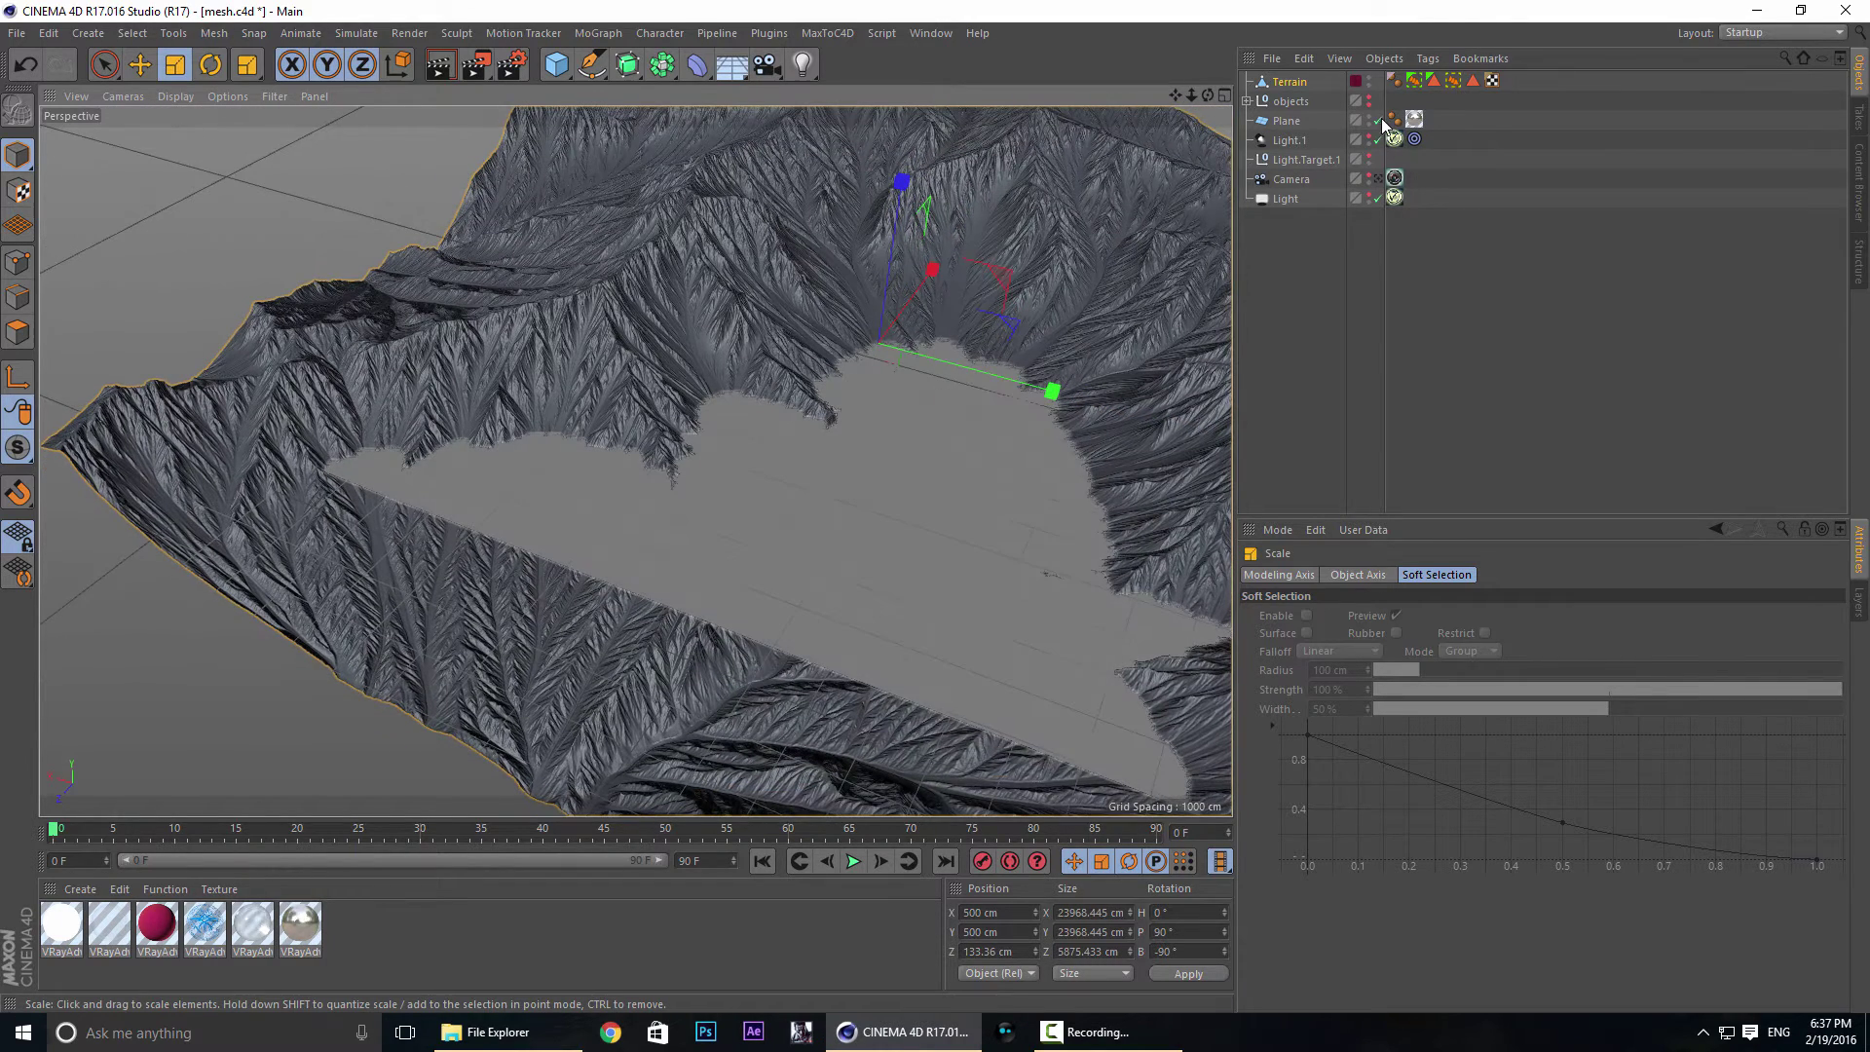
click(1354, 211)
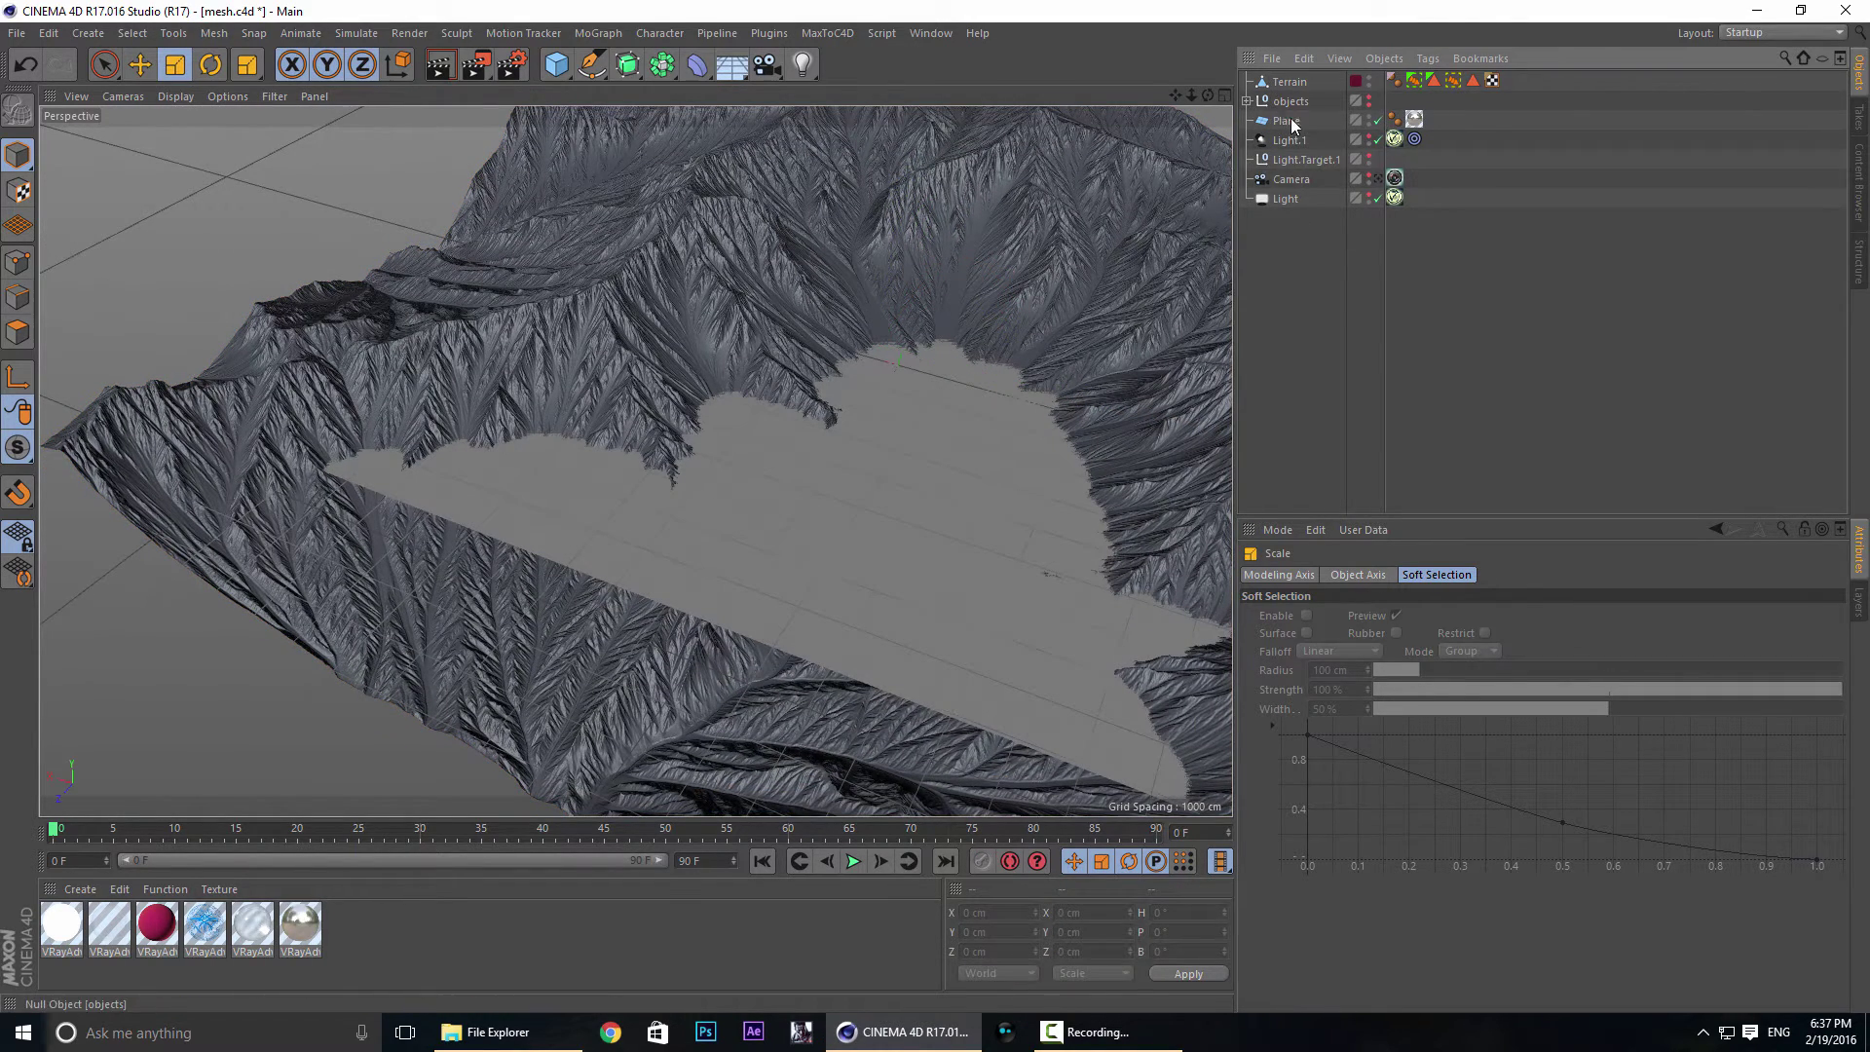
click(1287, 121)
click(1305, 242)
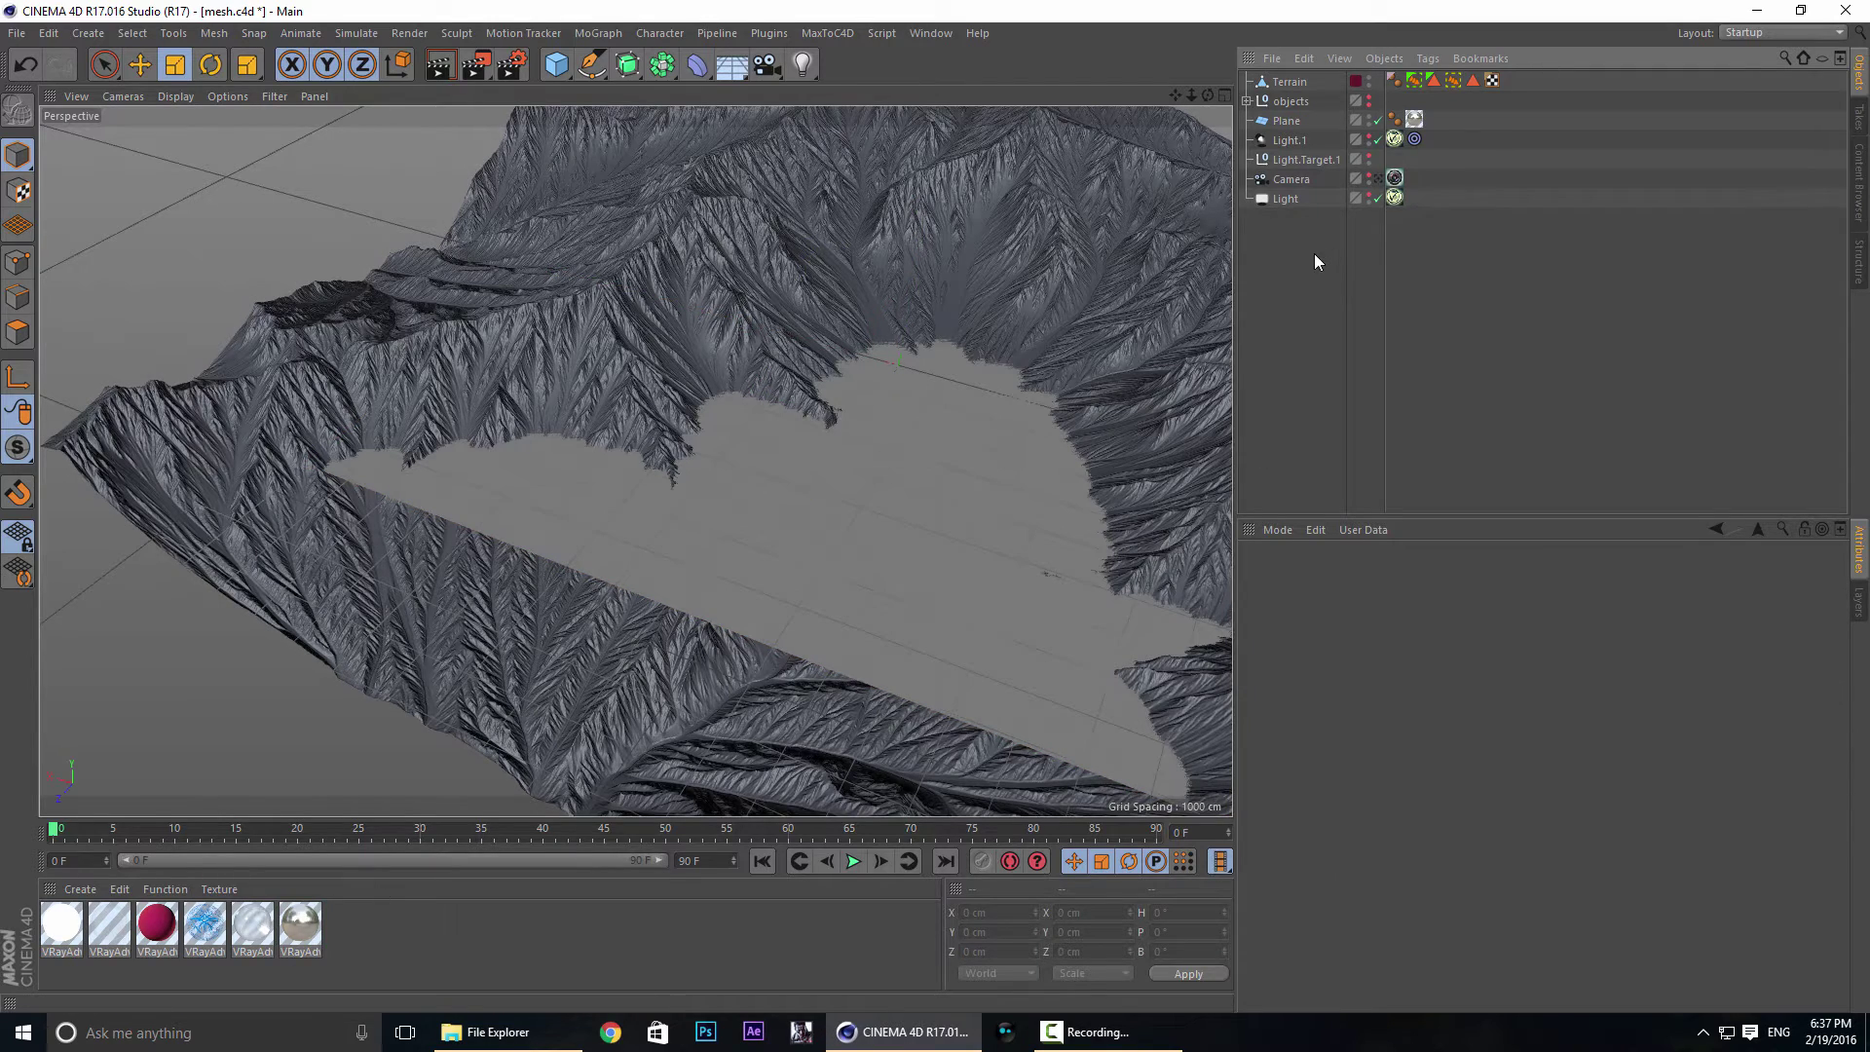
Look through the available light types and the VrayBridge tags offered for the Light object.
alt+middle_drag(991, 349, 787, 407)
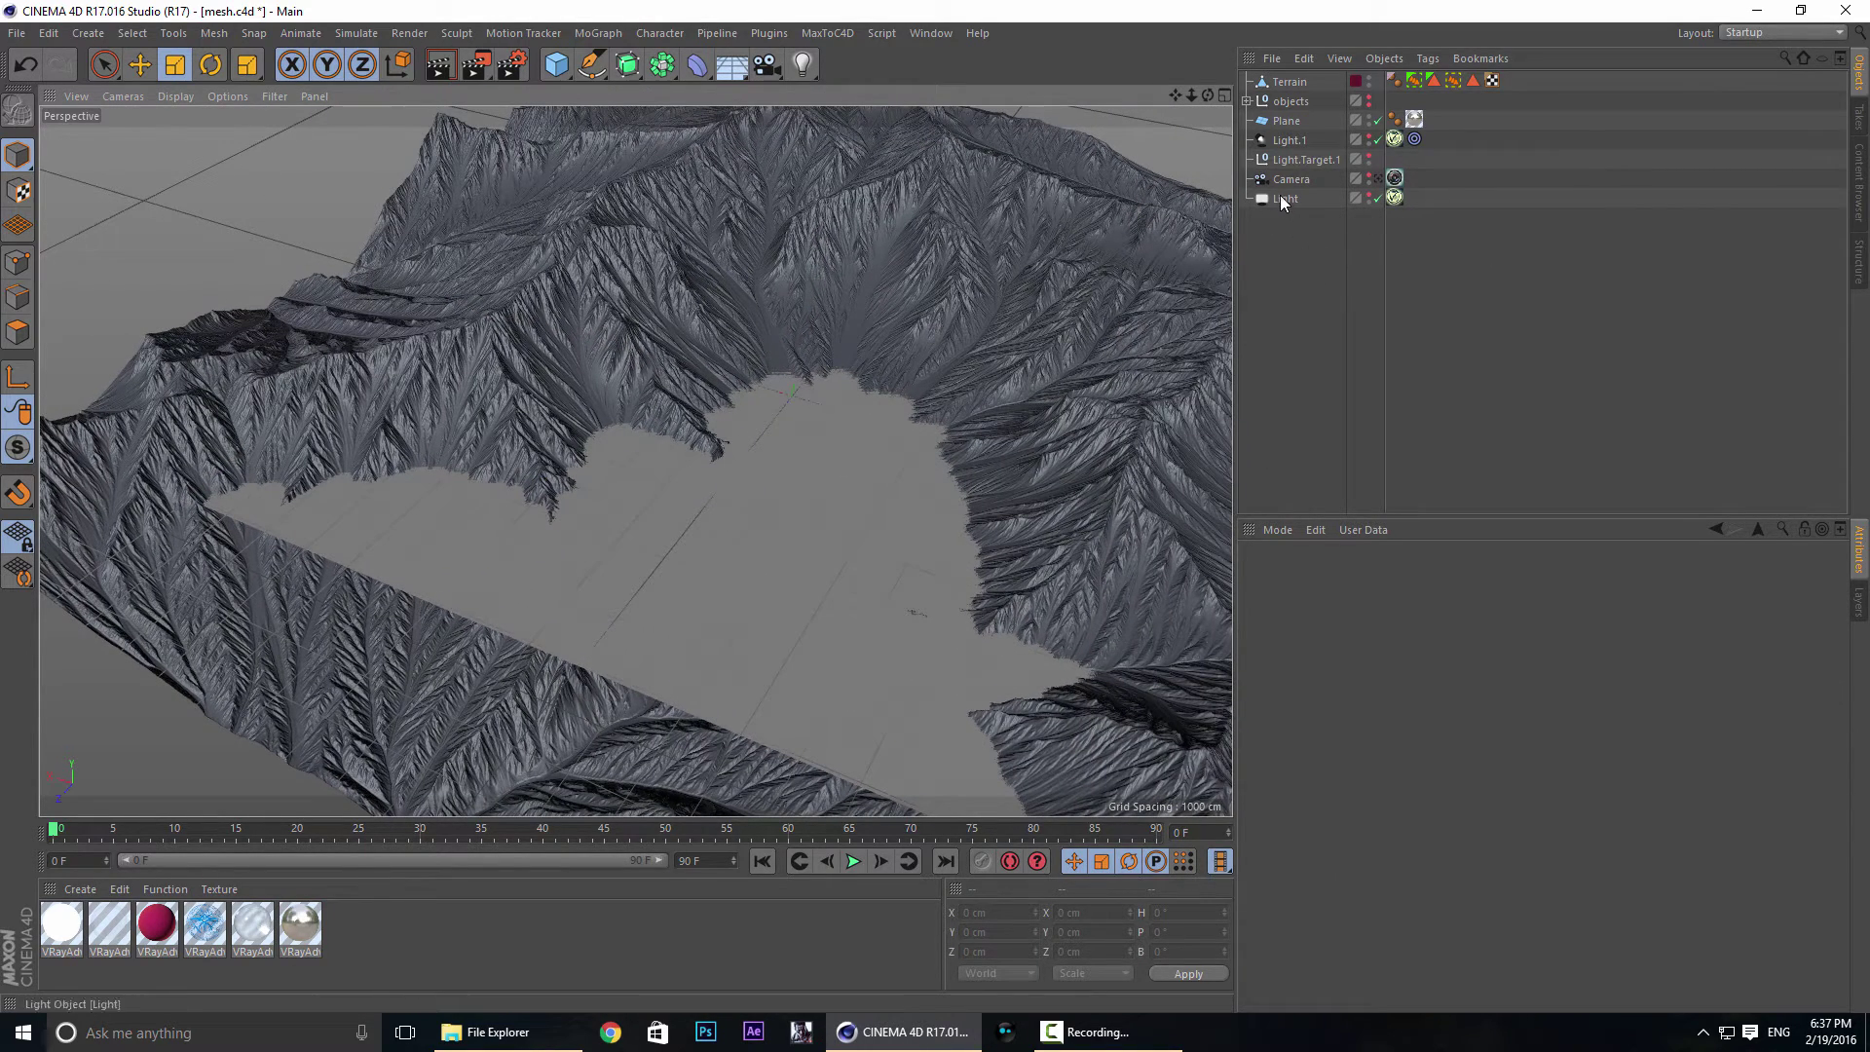
click(803, 64)
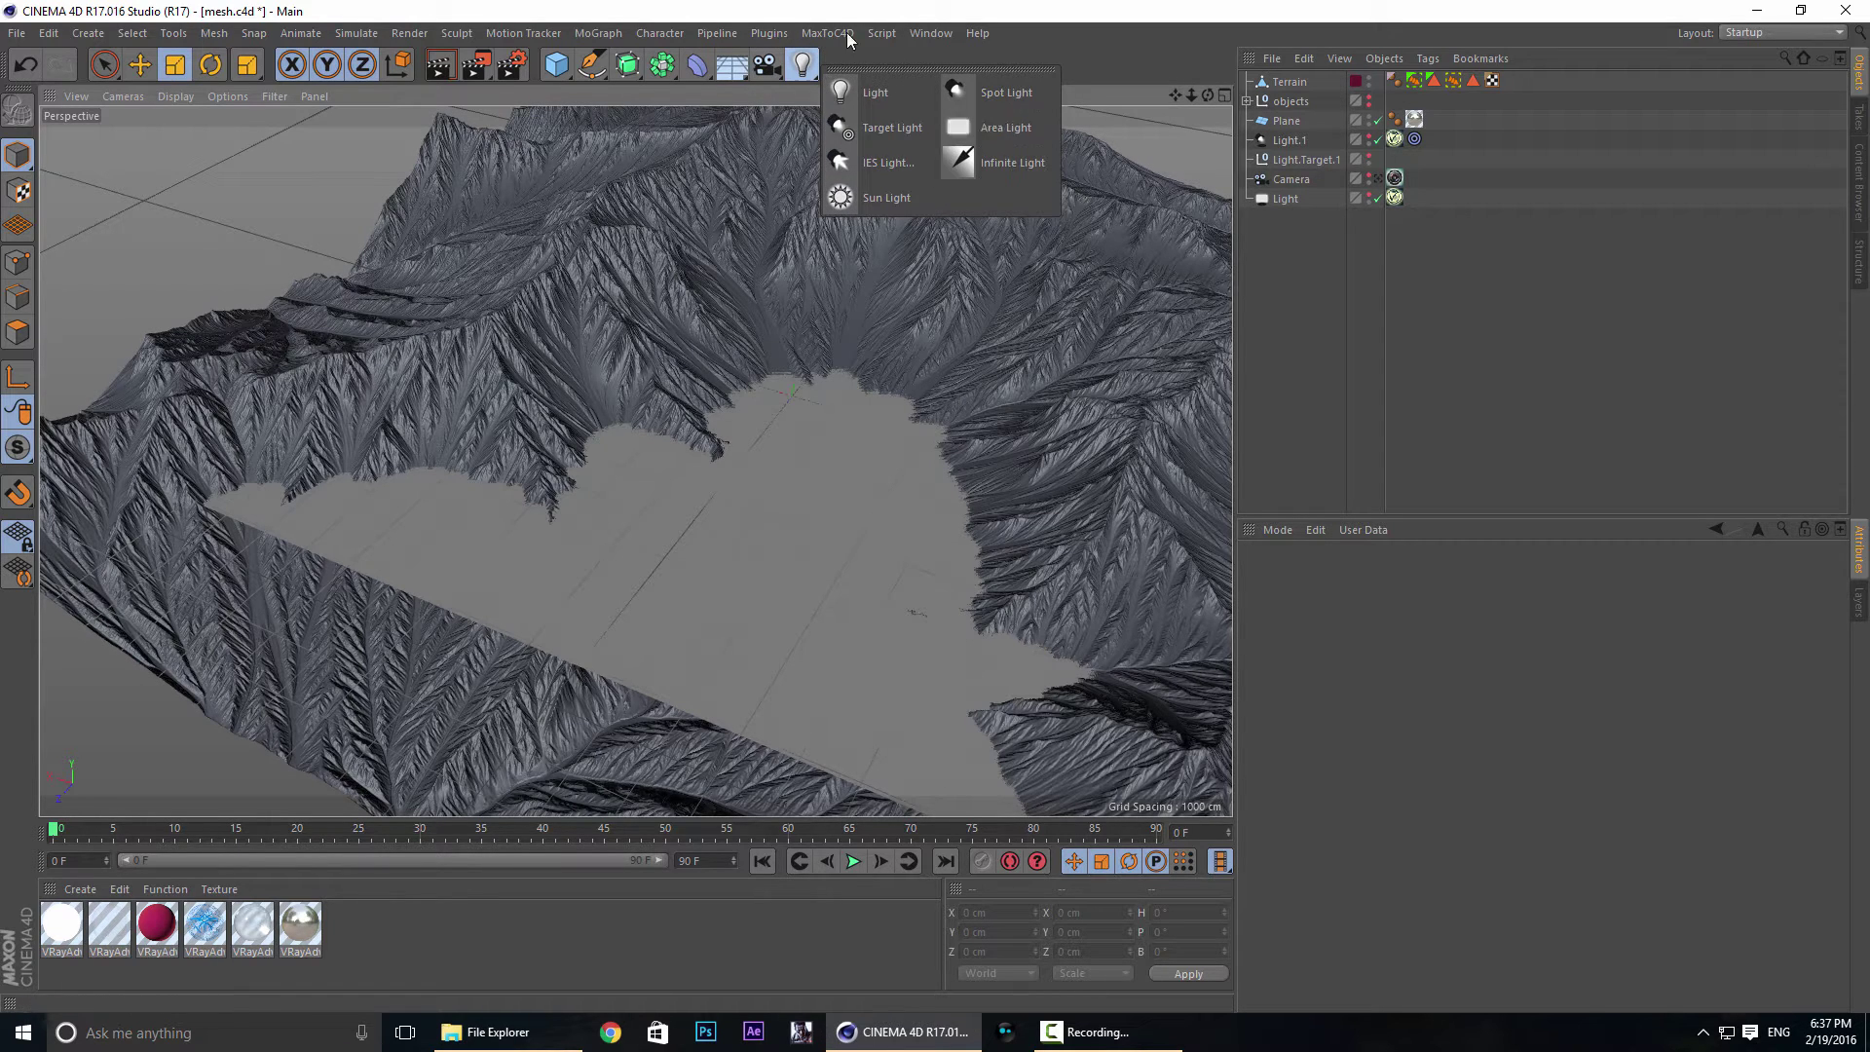
right_click(1280, 202)
mouse_move(1444, 426)
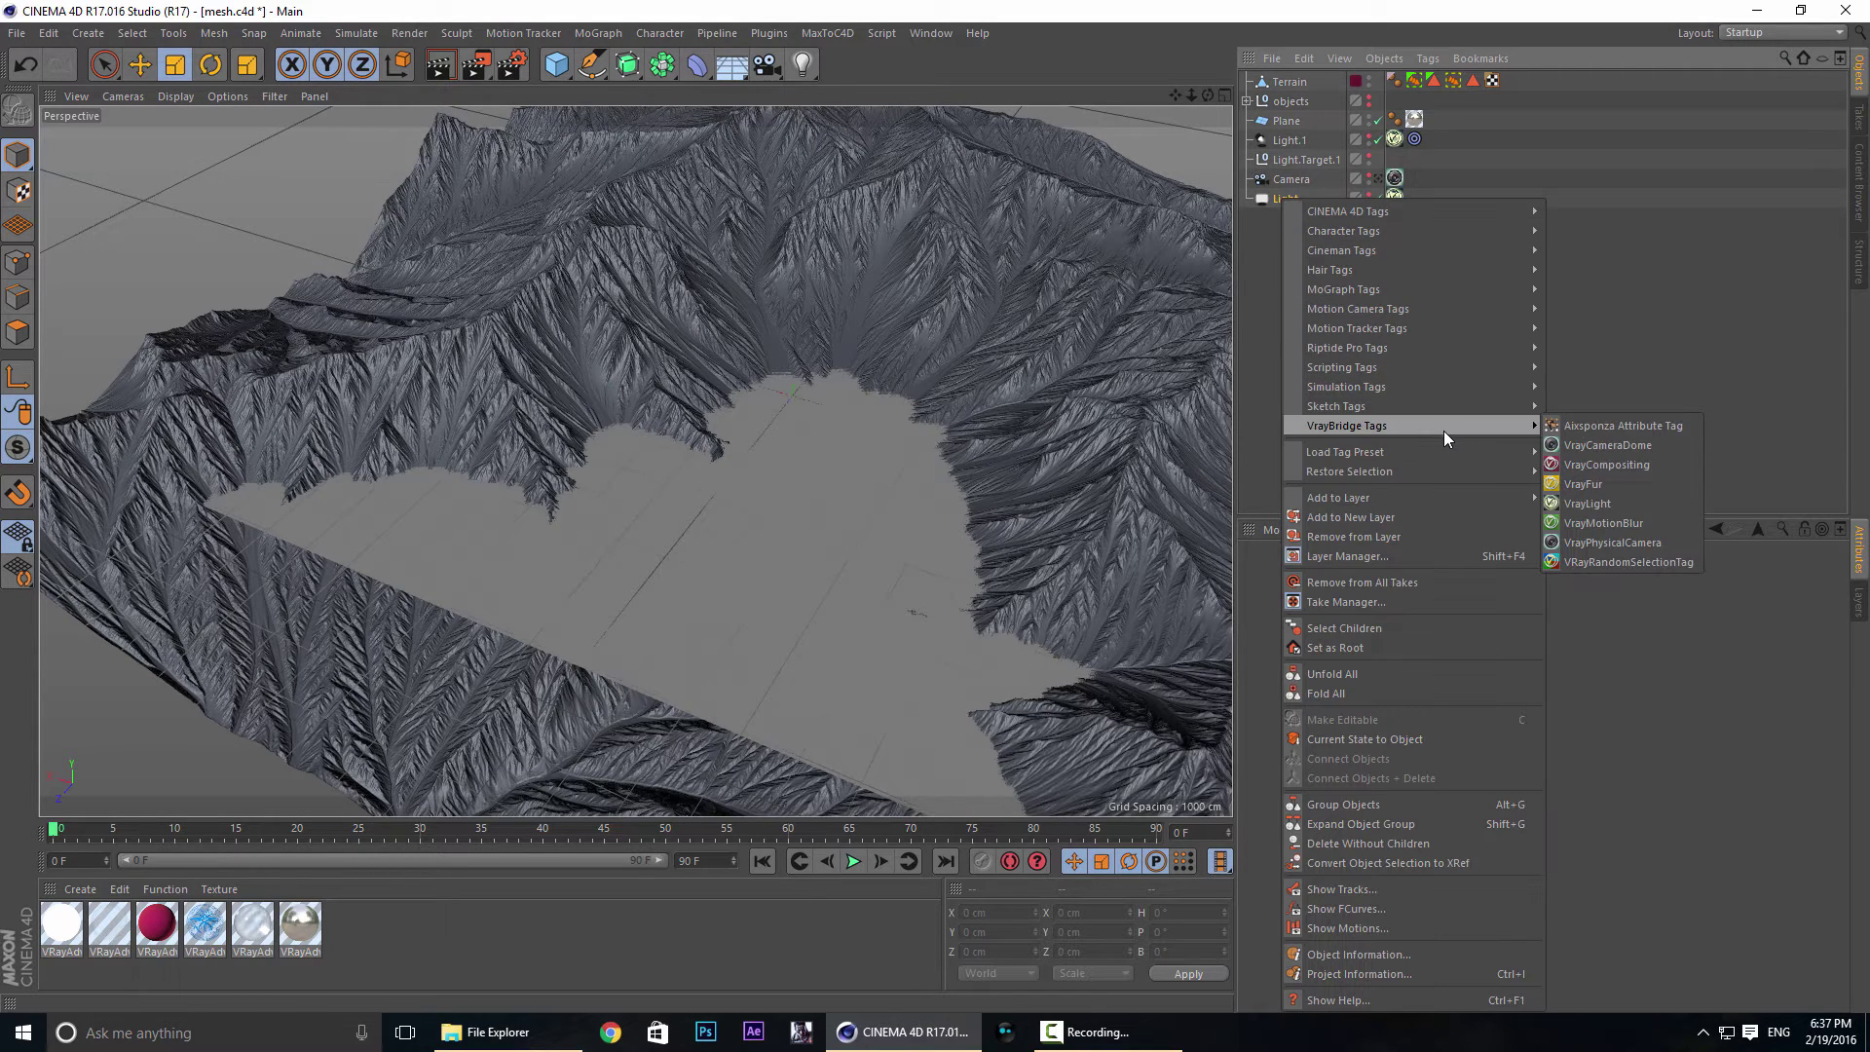
click(1598, 504)
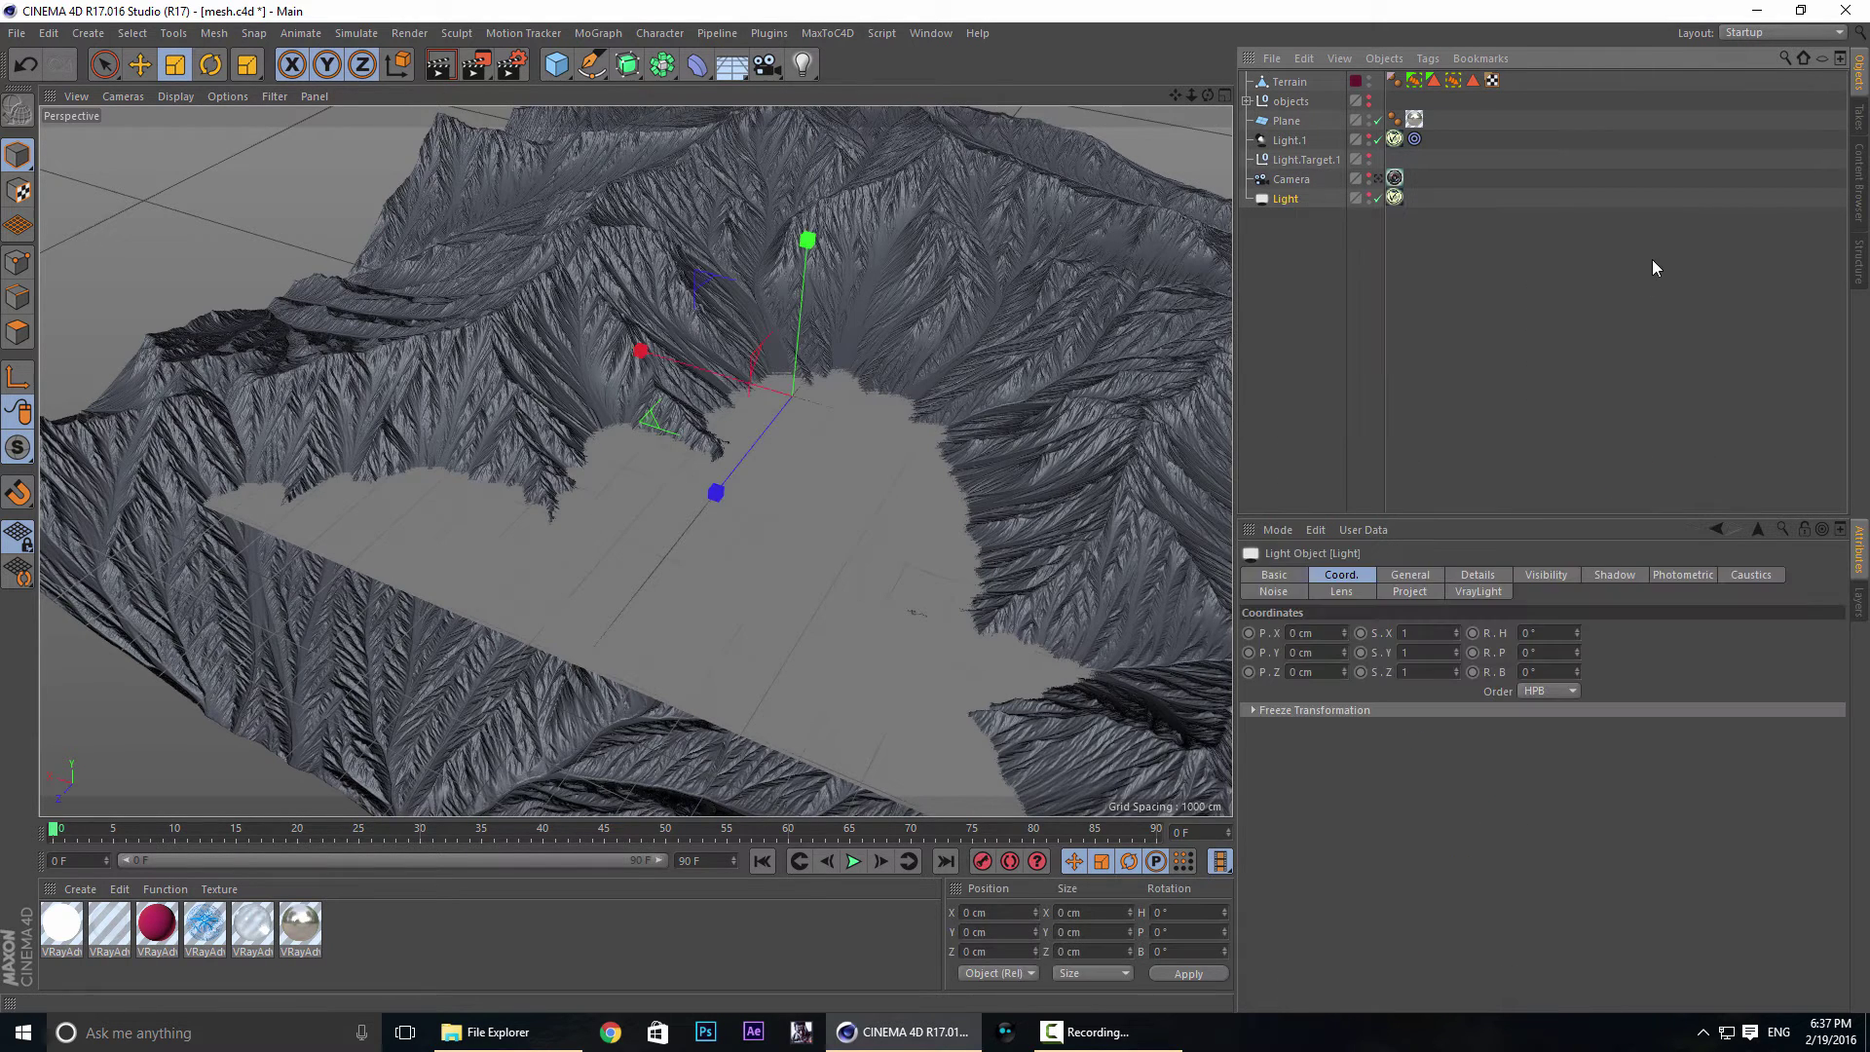
Examine the common and area light settings of the Light object's VrayLight tag, including its dome texture.
click(1395, 197)
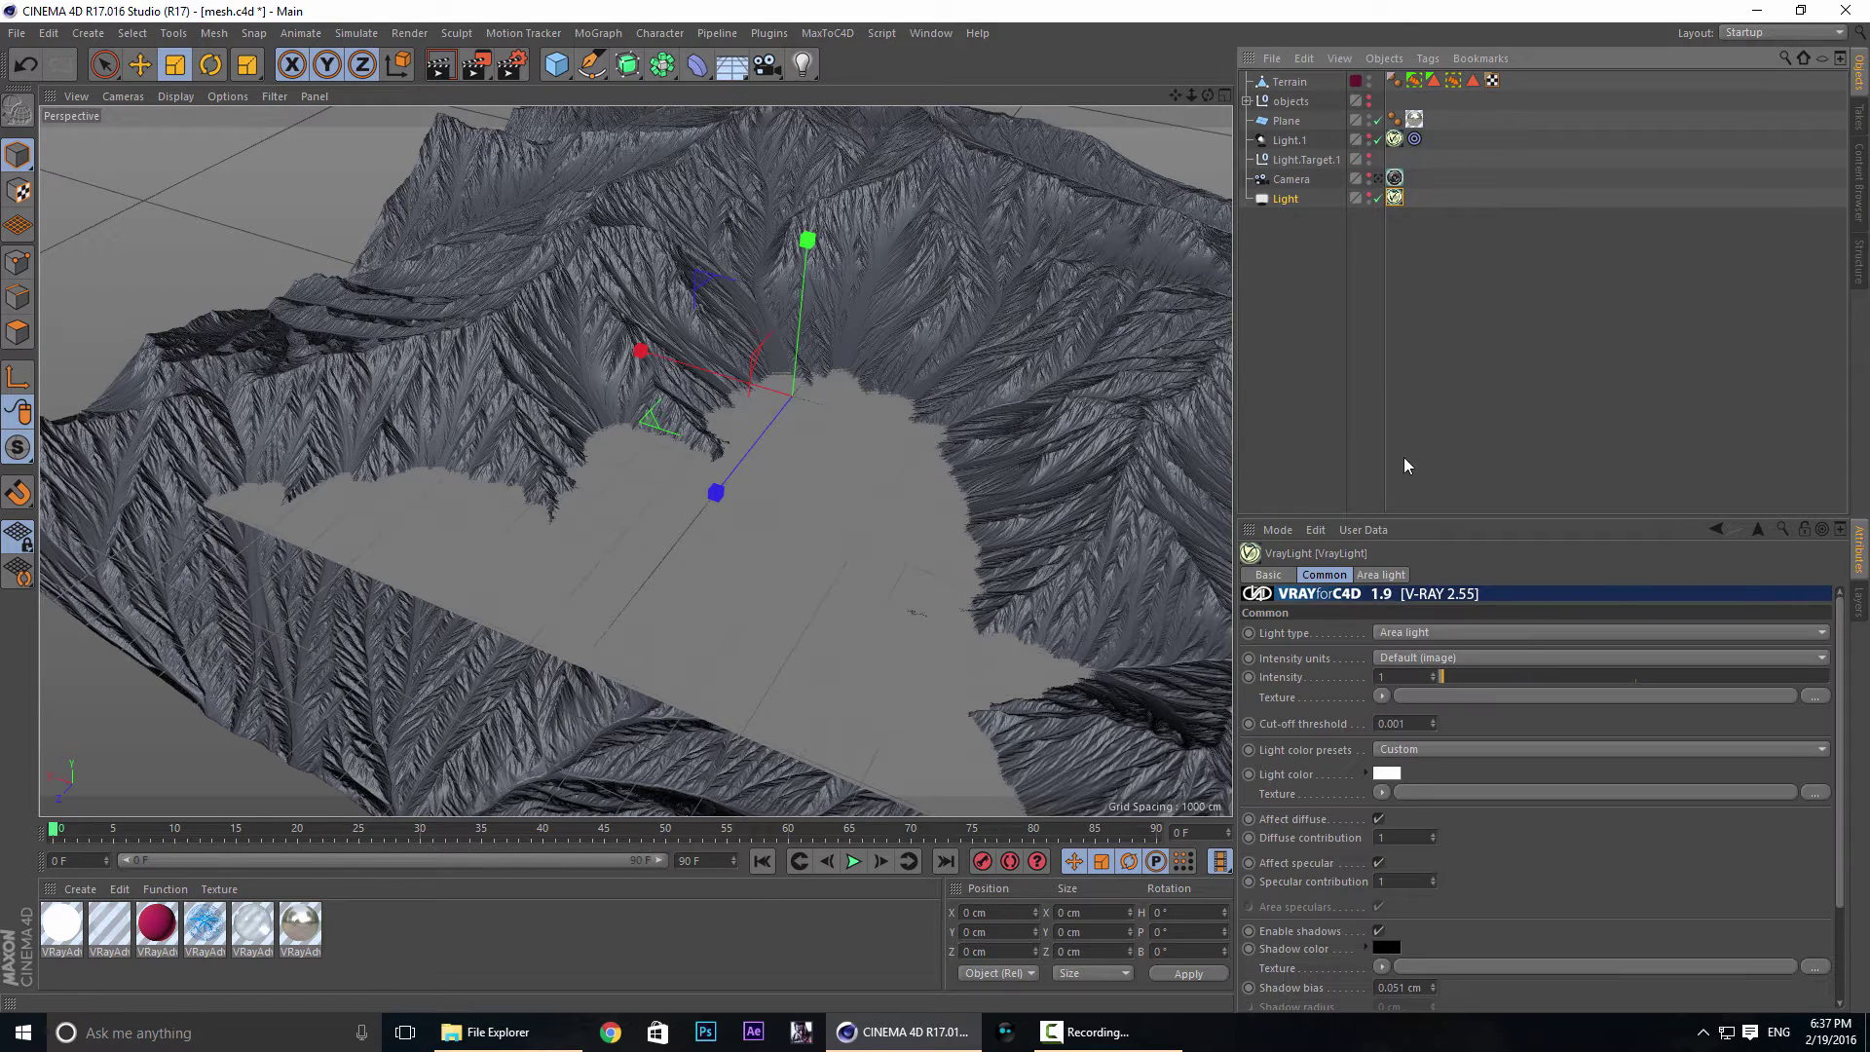
middle_drag(1484, 863, 1534, 765)
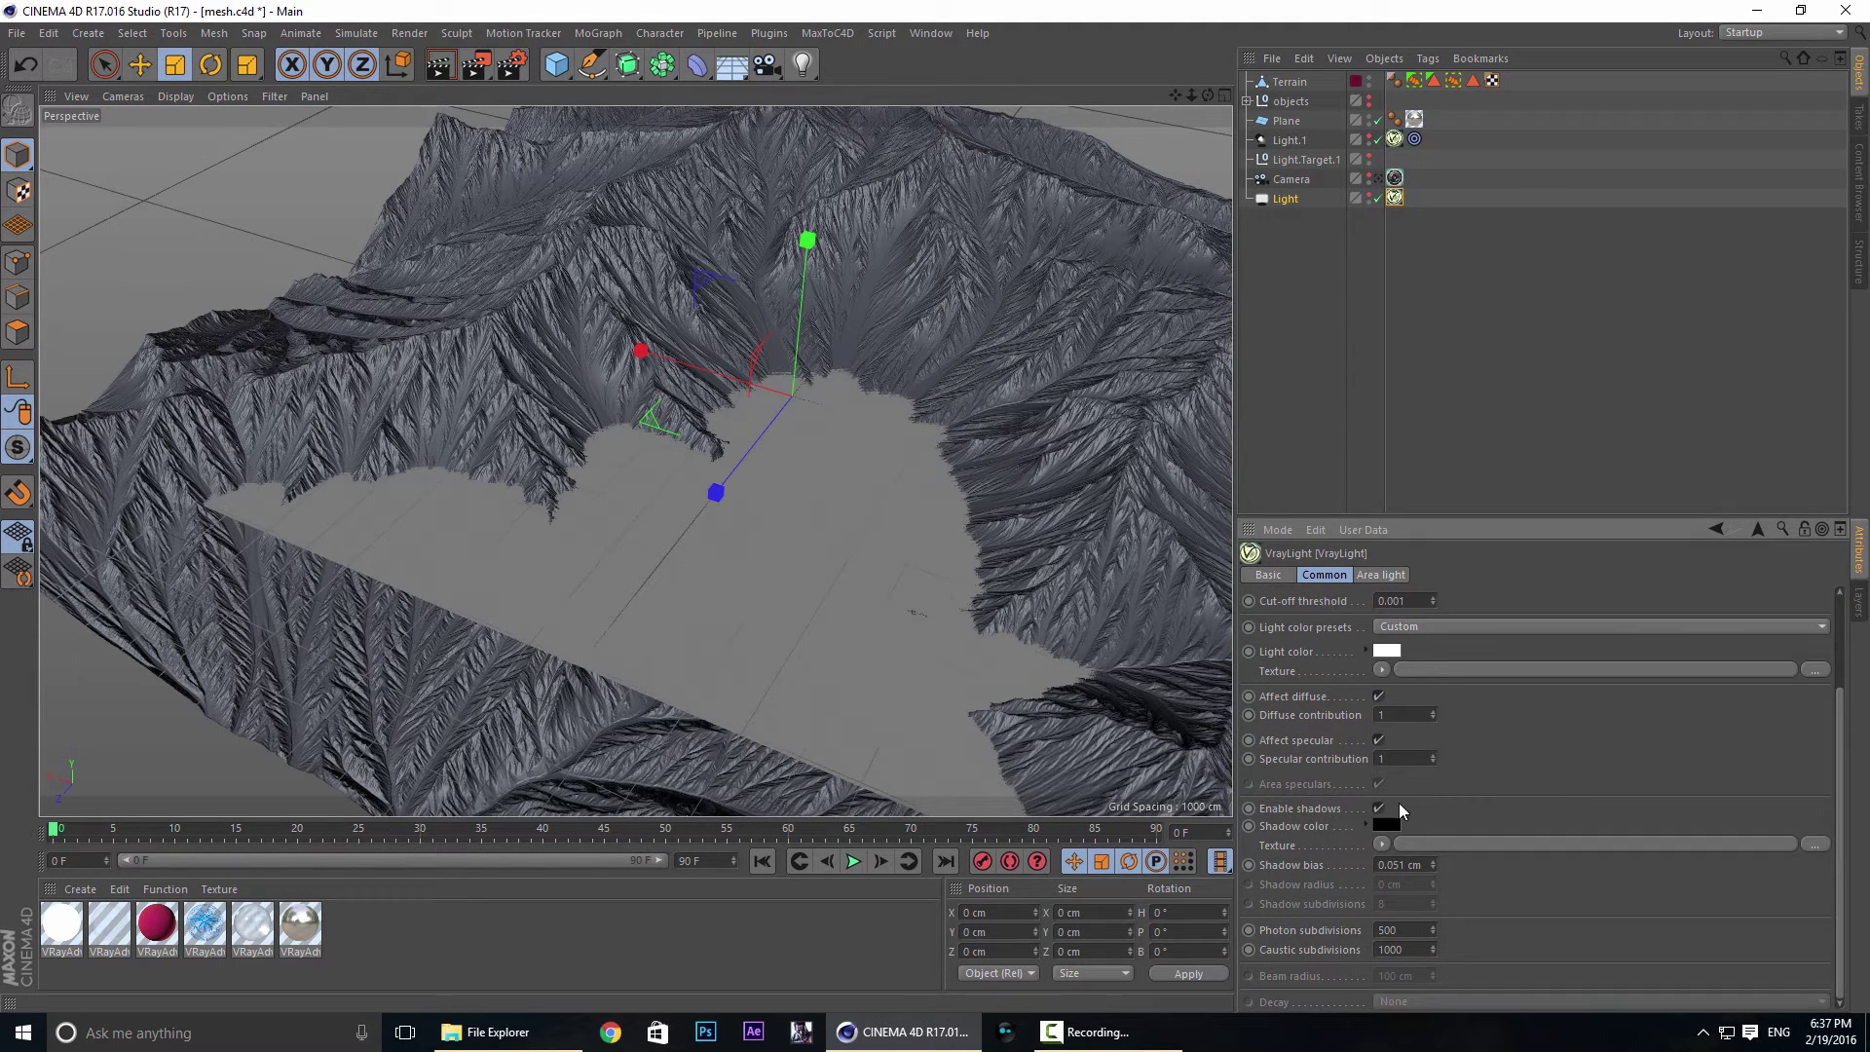
click(1379, 573)
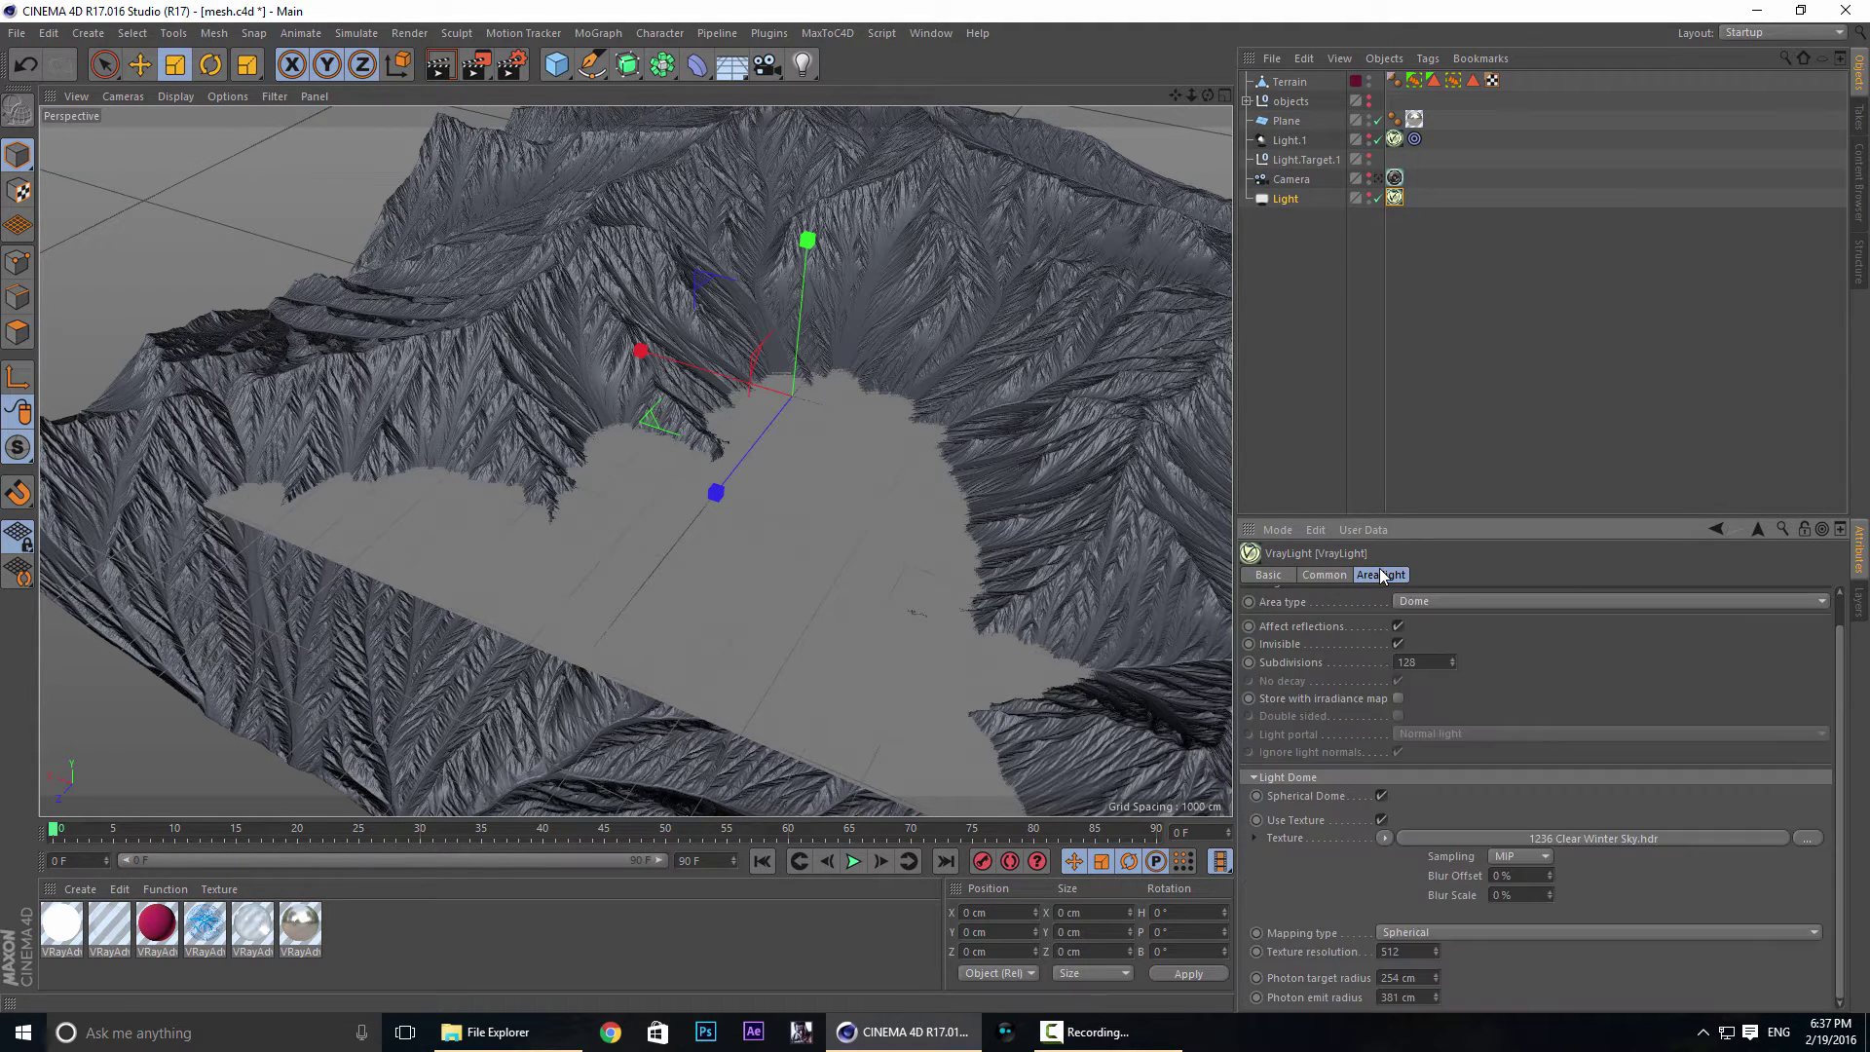
scroll(1492, 647, up, 1)
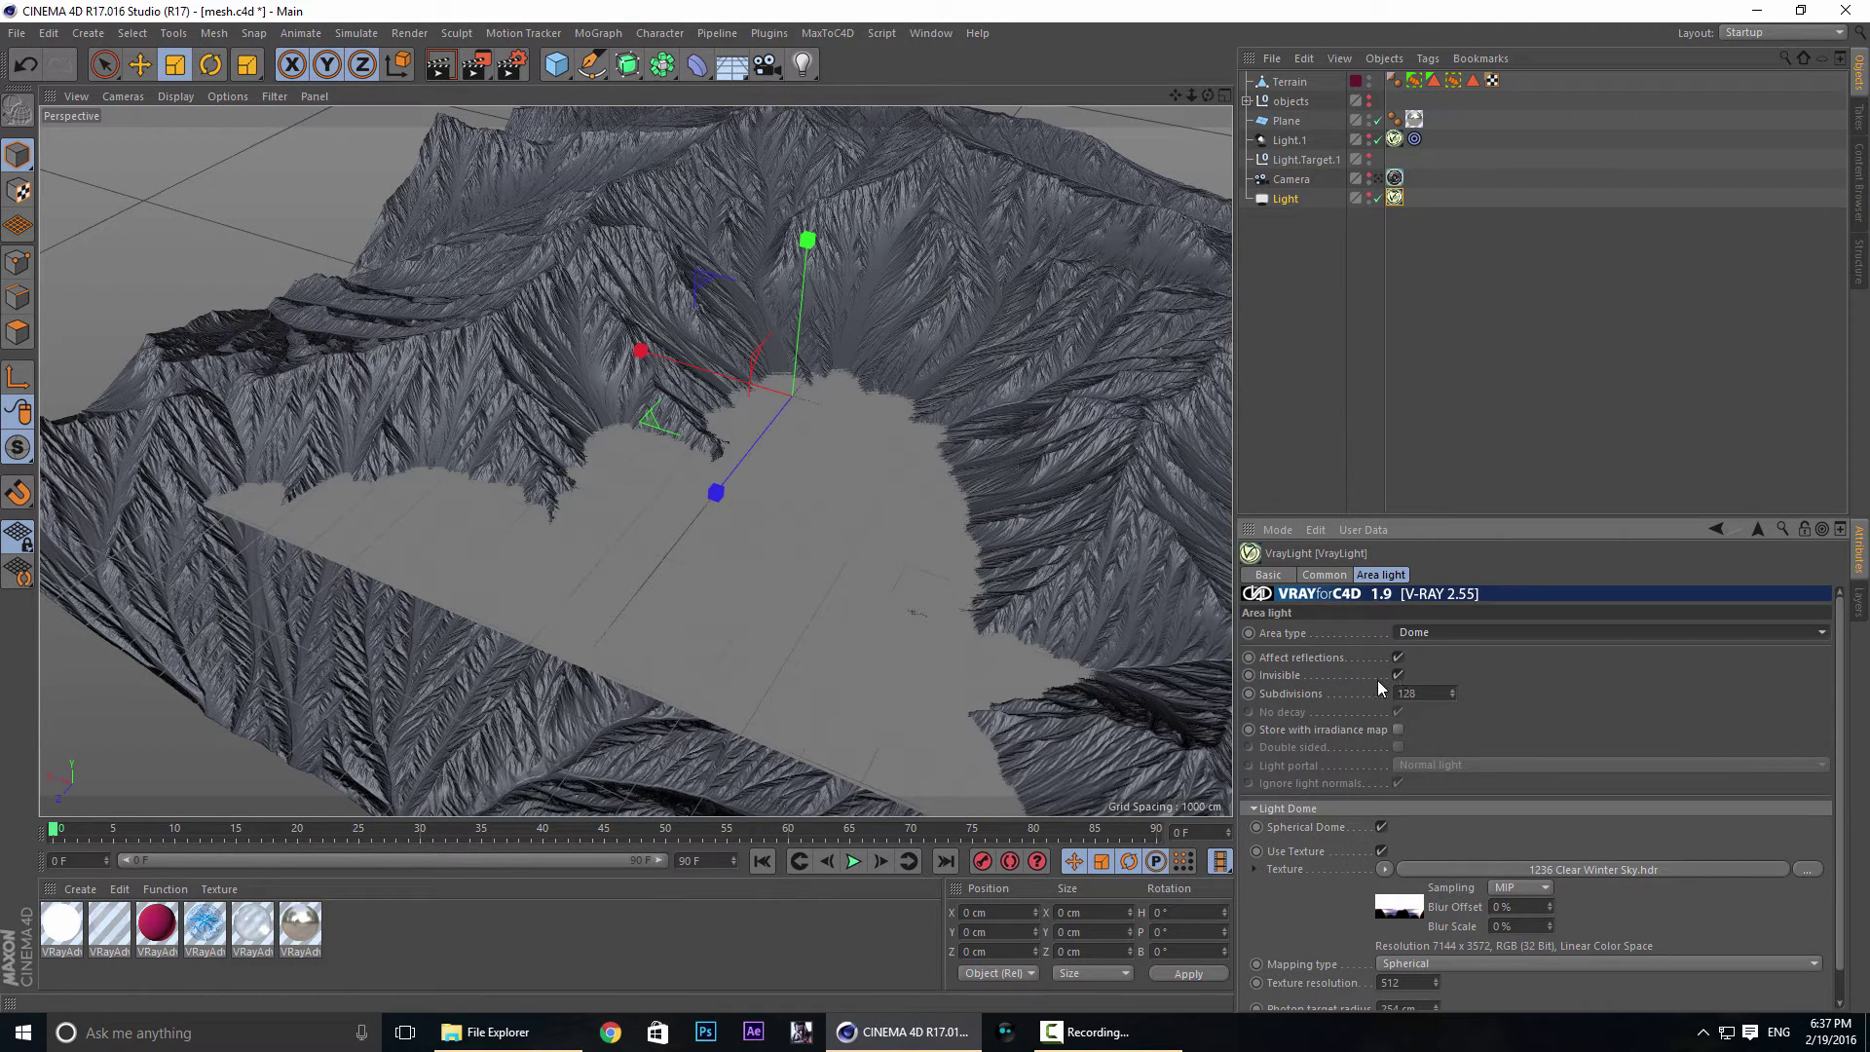
scroll(1539, 736, down, 1)
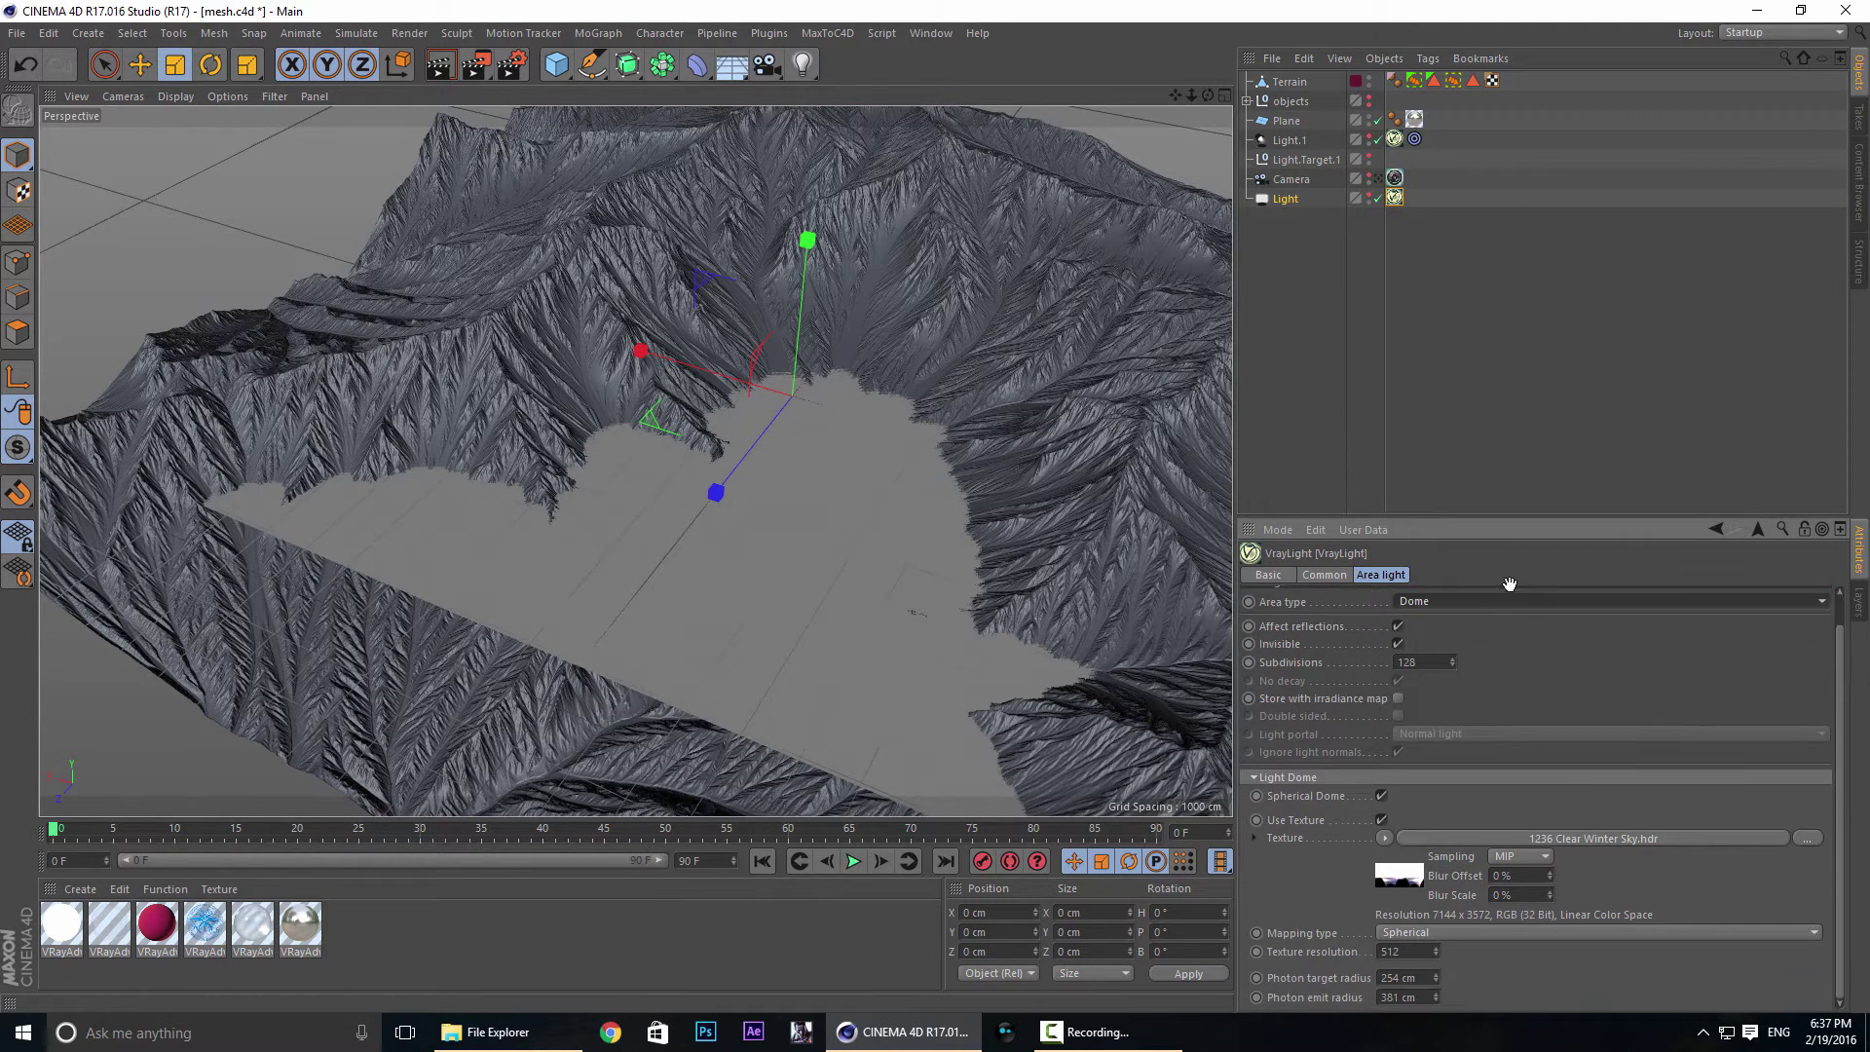
scroll(1544, 743, up, 1)
scroll(1546, 744, down, 1)
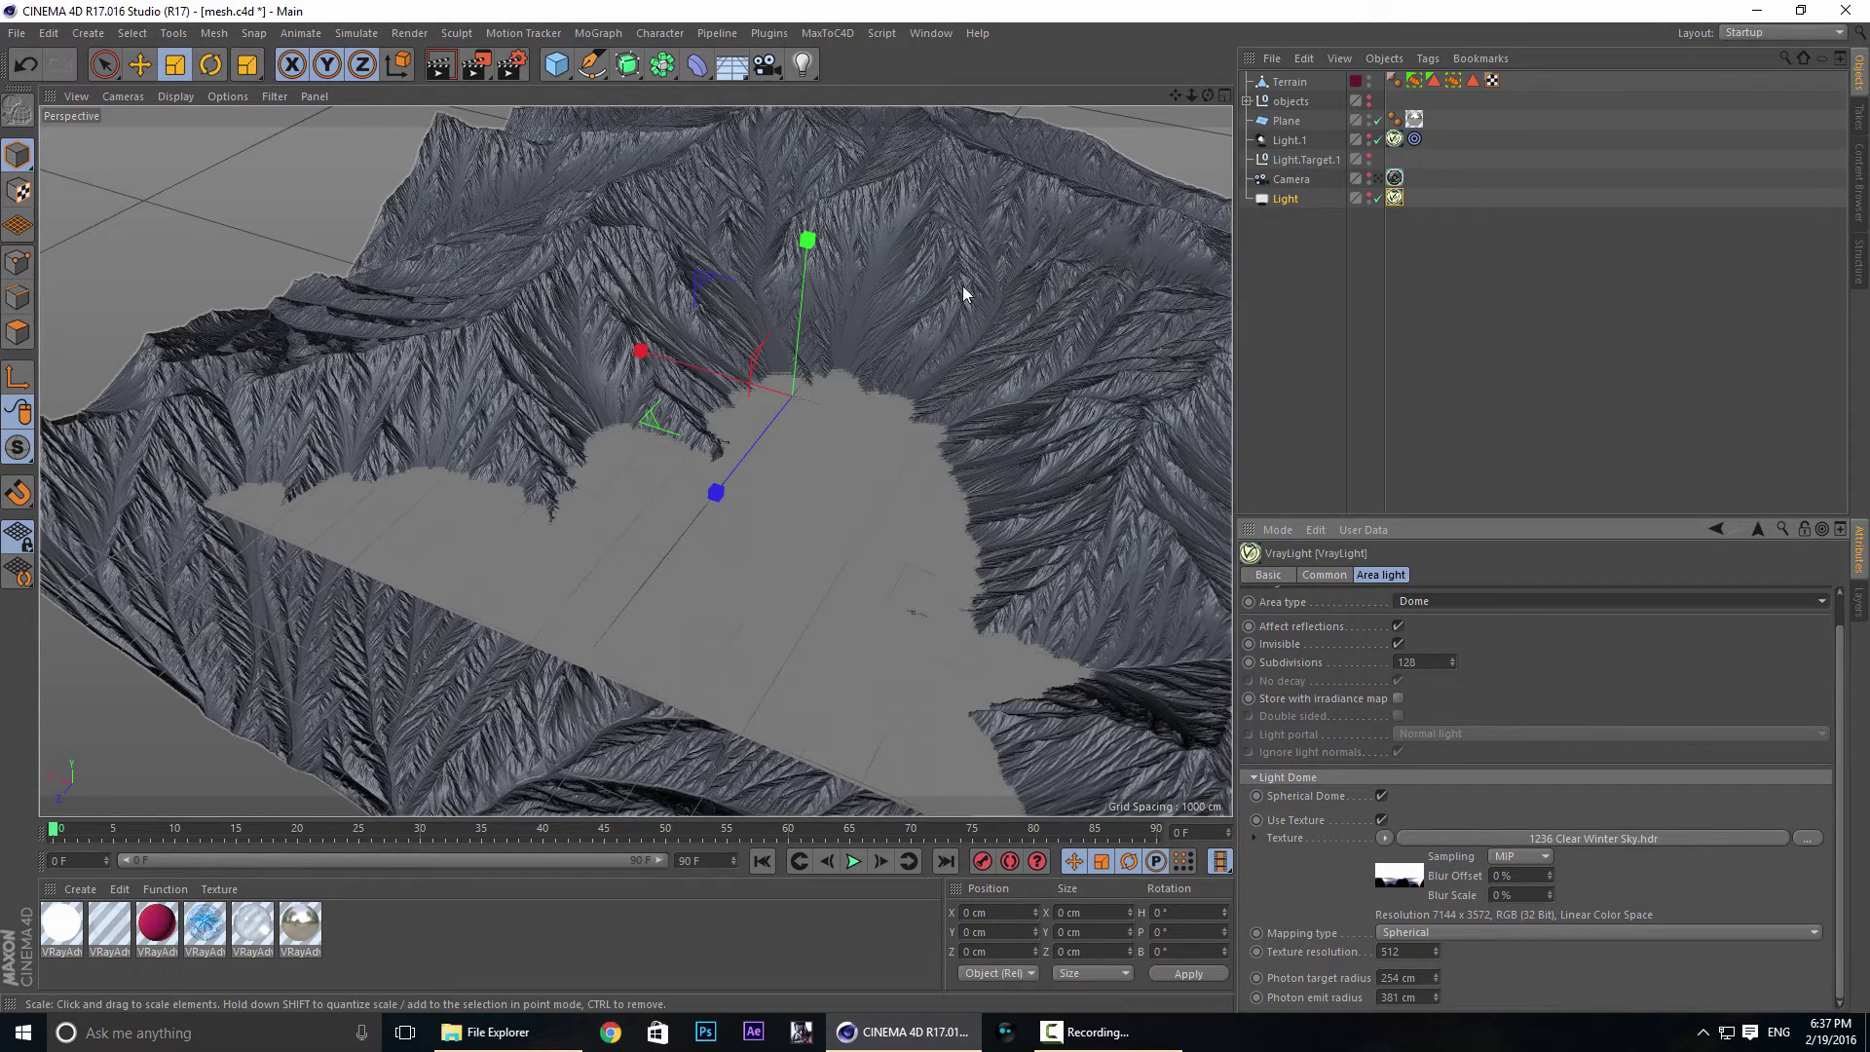
alt+drag(1052, 283, 930, 419)
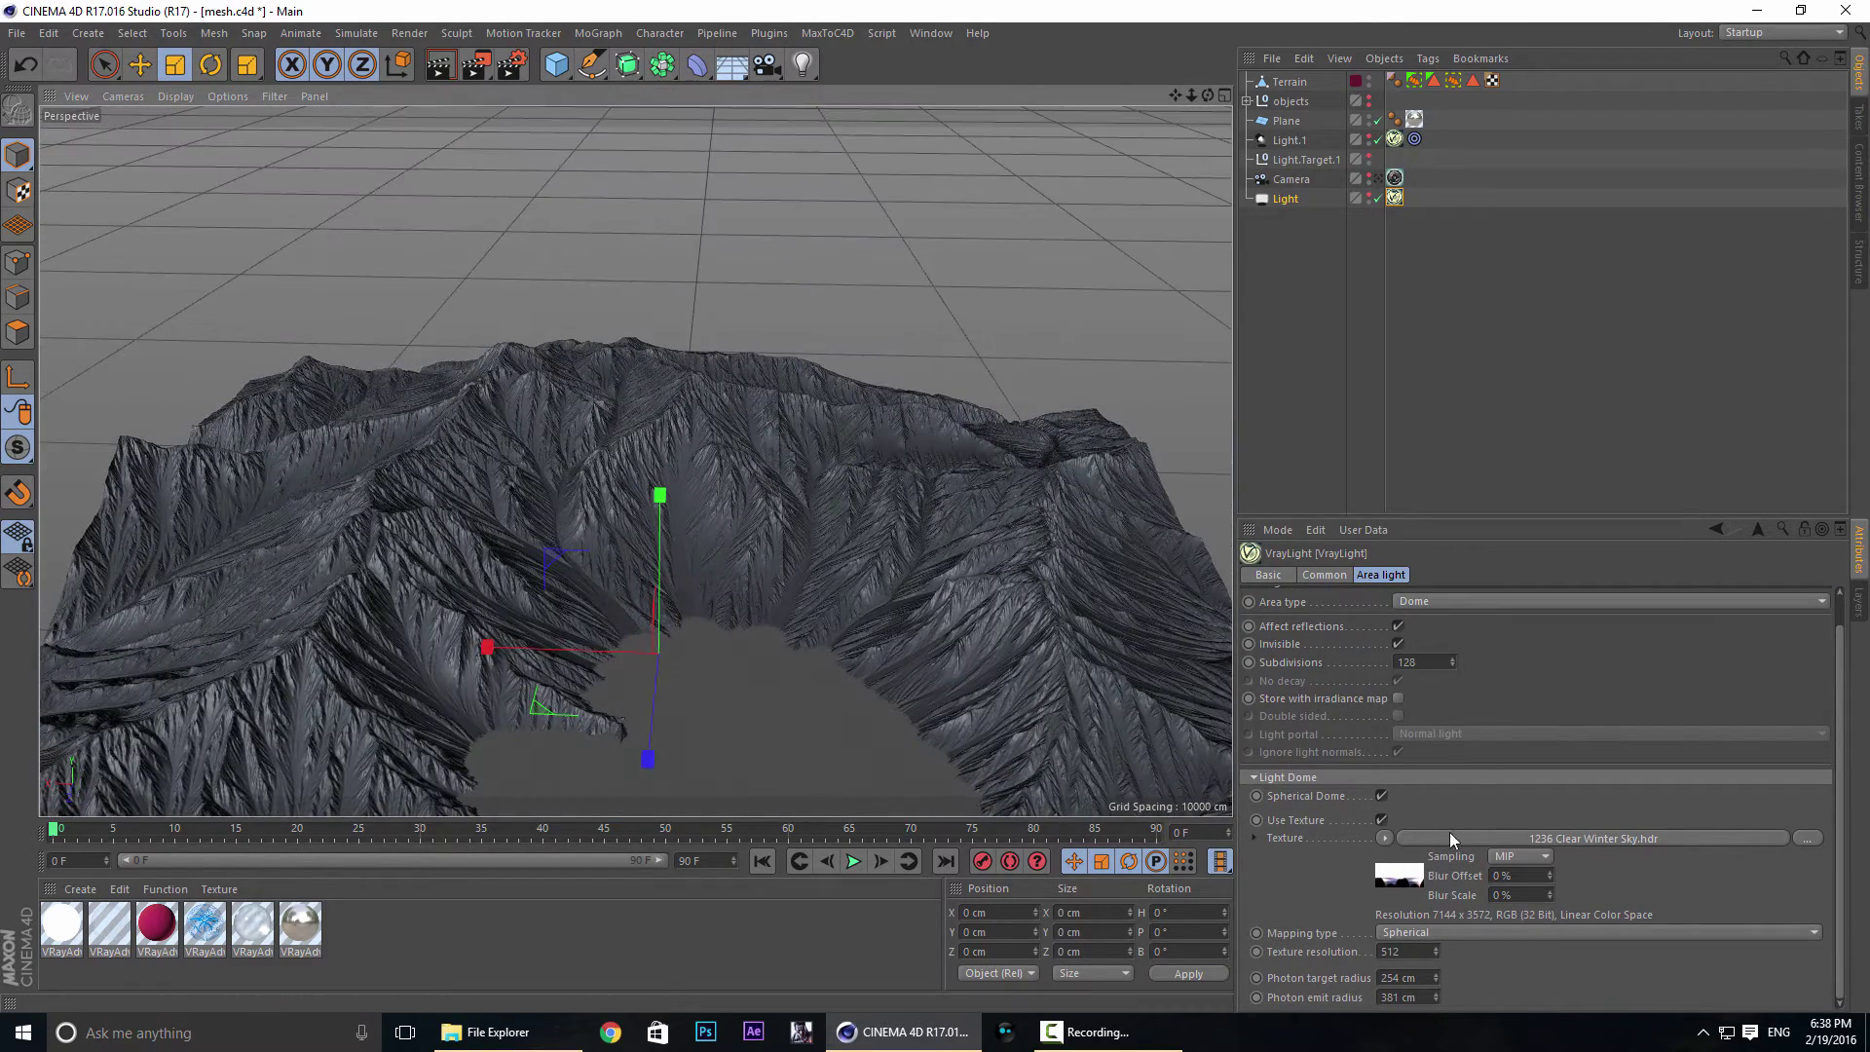
Set the dome light's subdivisions to 64 in the VrayLight tag.
click(1410, 662)
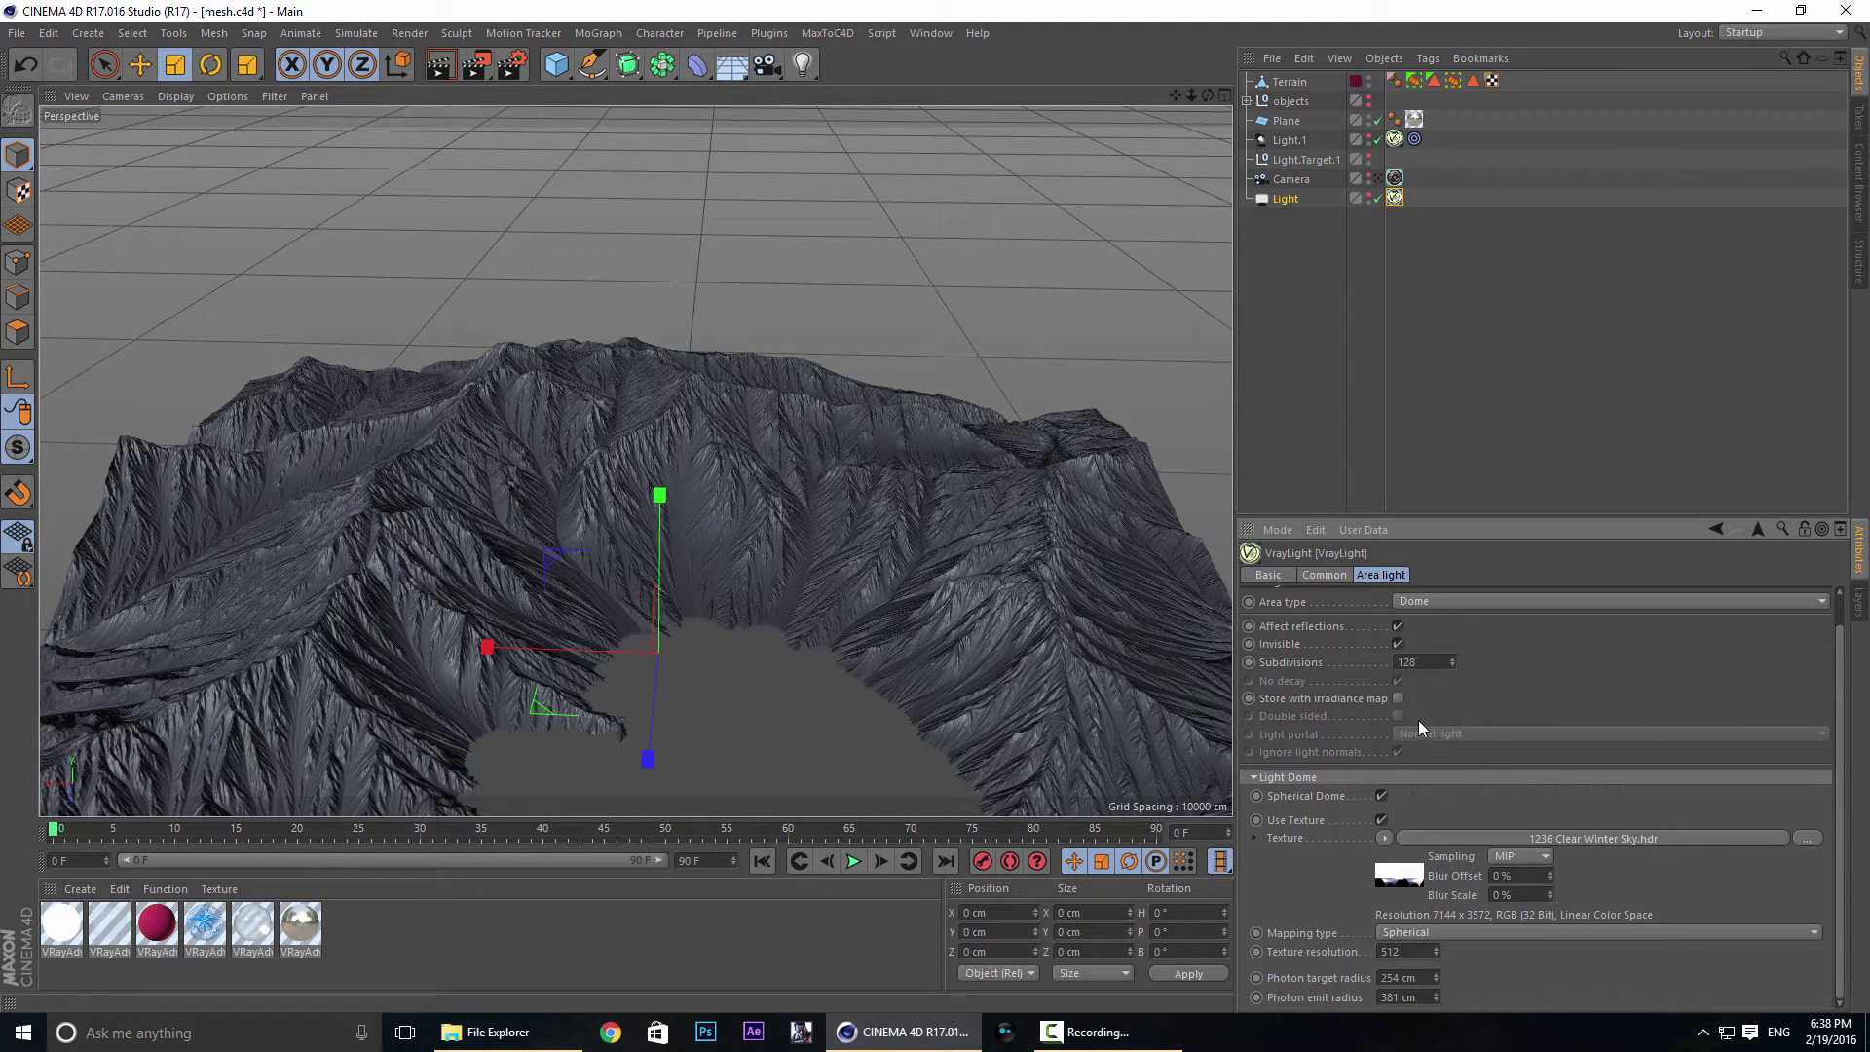
click(1422, 662)
text(64)
scroll(1471, 616, up, 1)
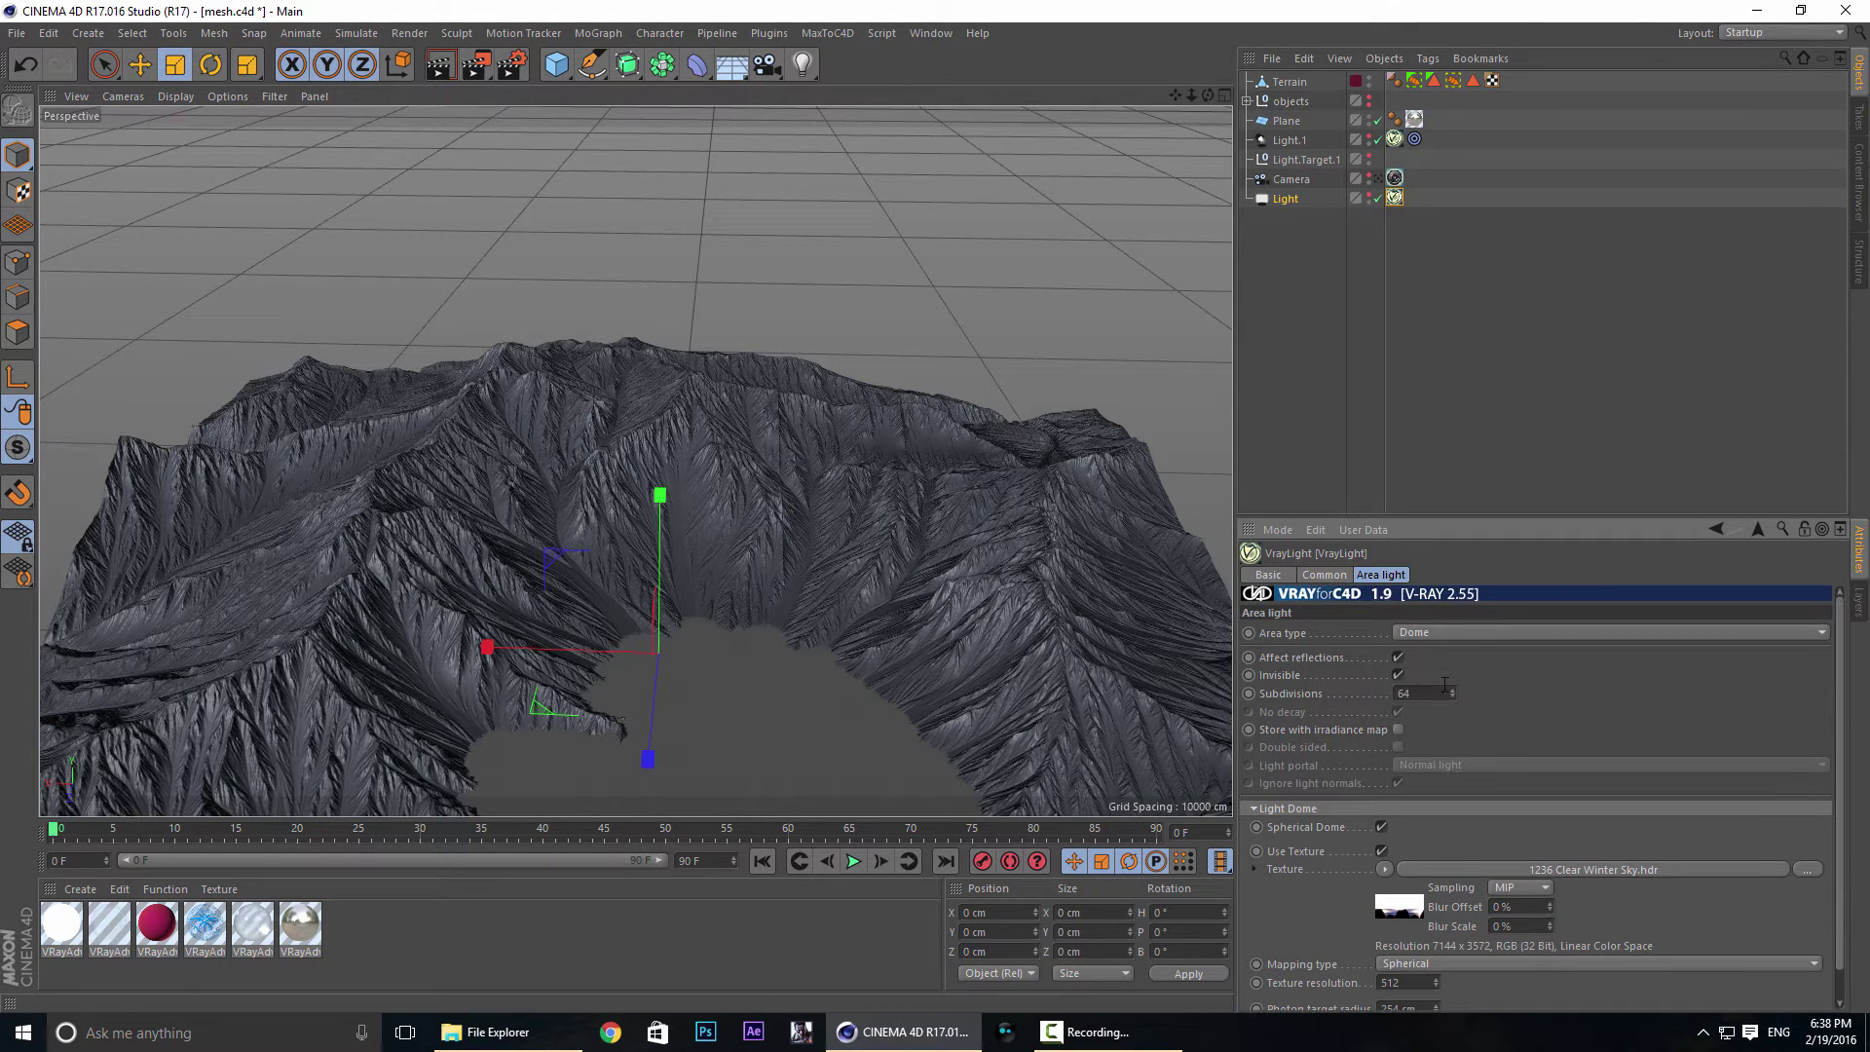
scroll(1475, 724, down, 1)
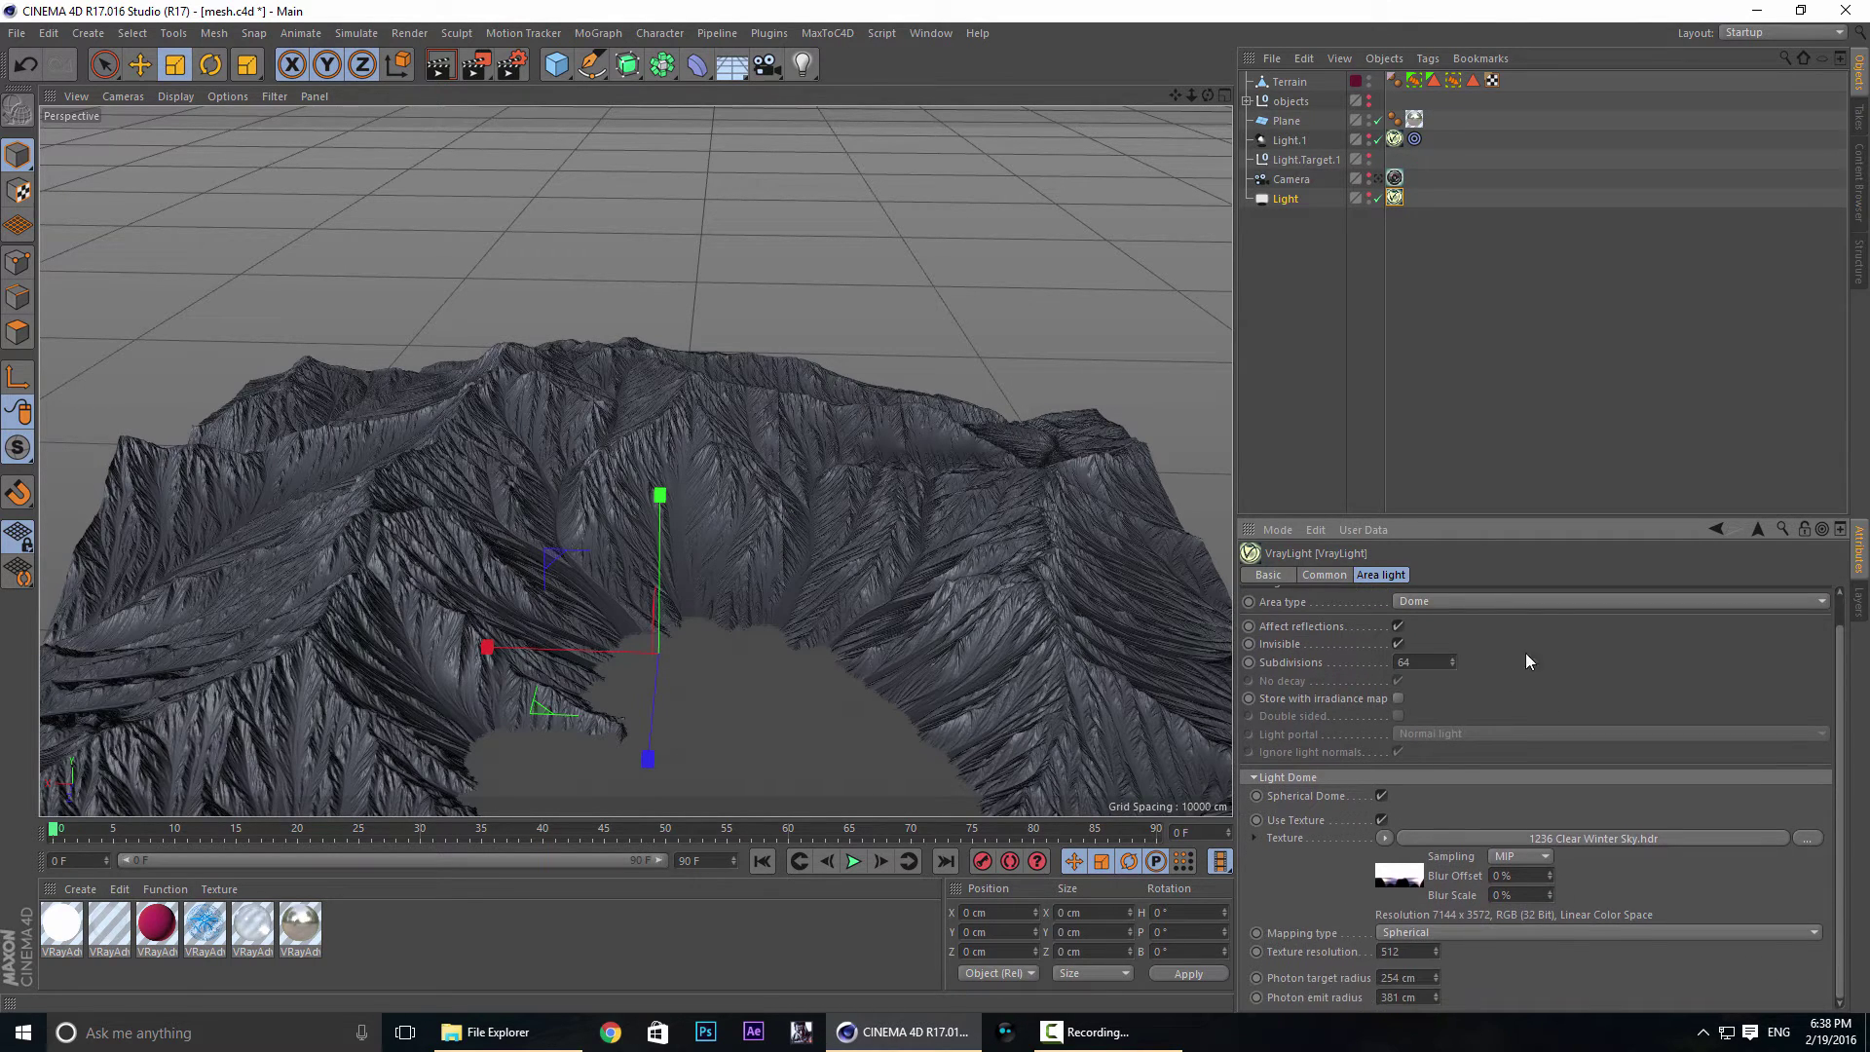
click(1382, 821)
click(1382, 820)
click(1806, 840)
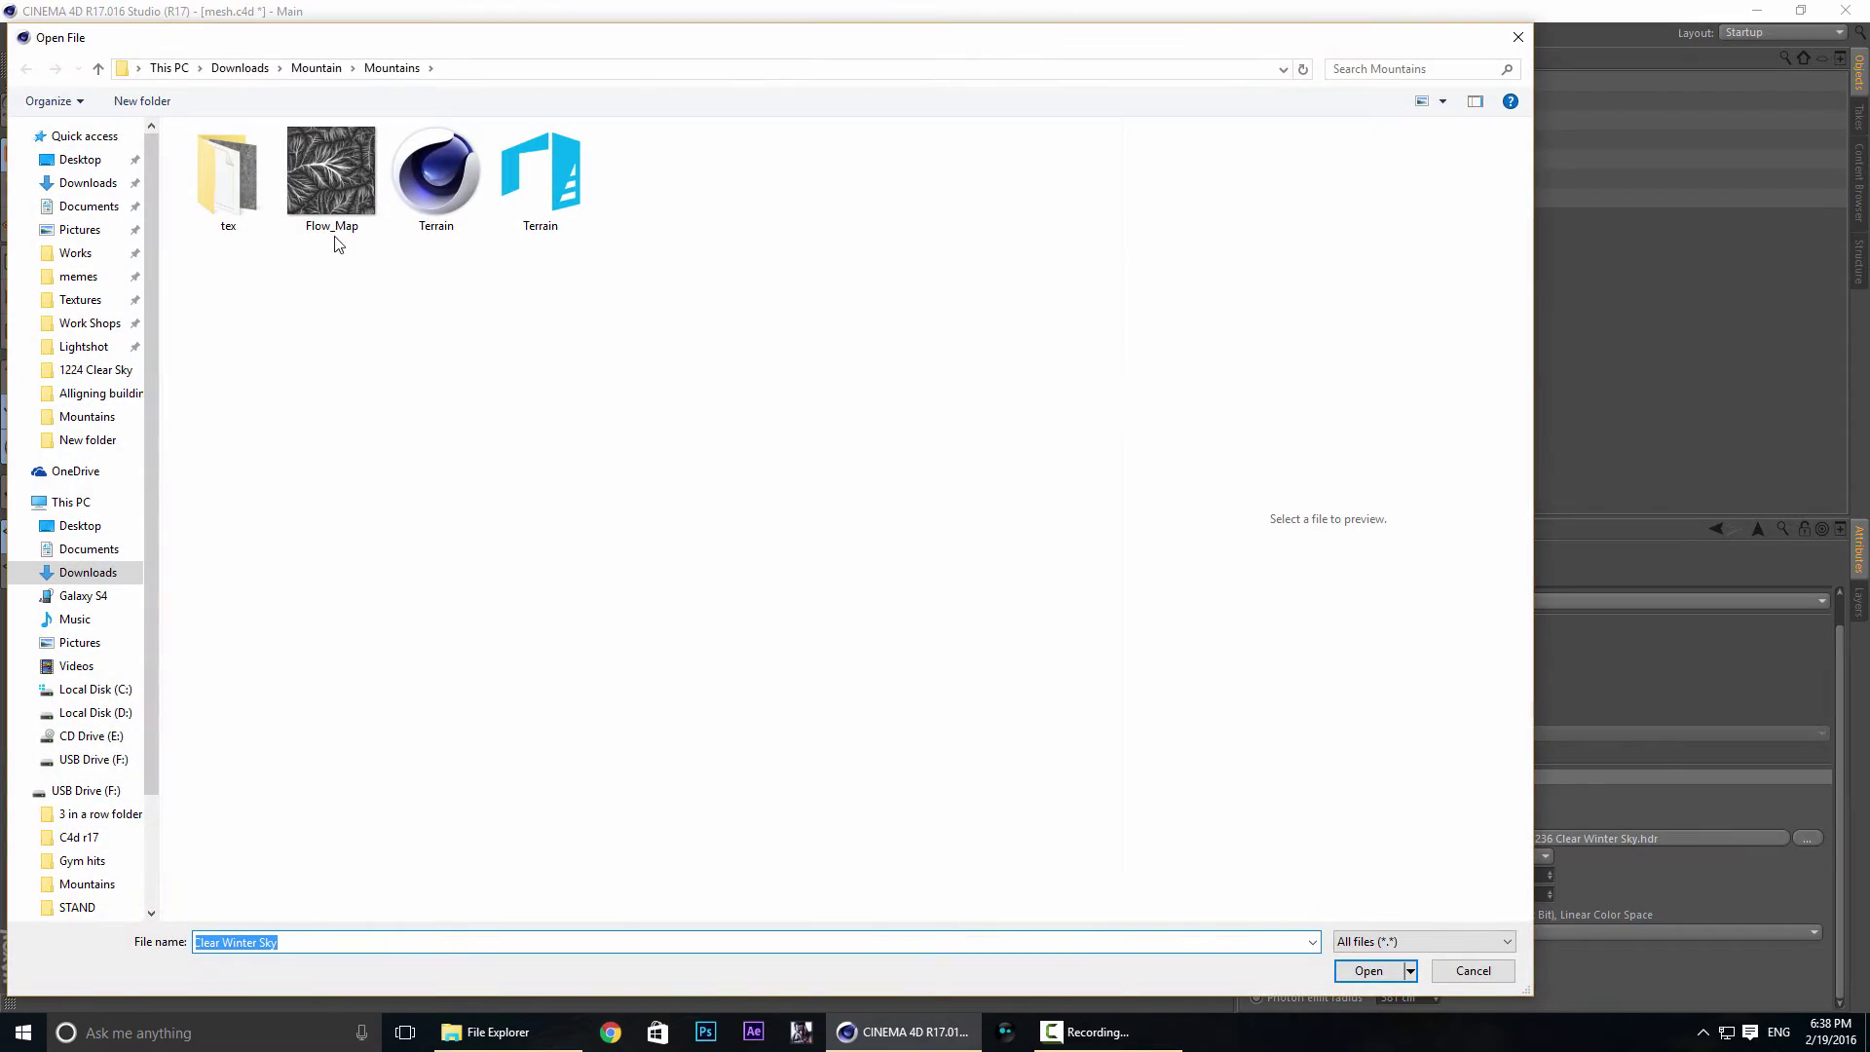
click(1471, 971)
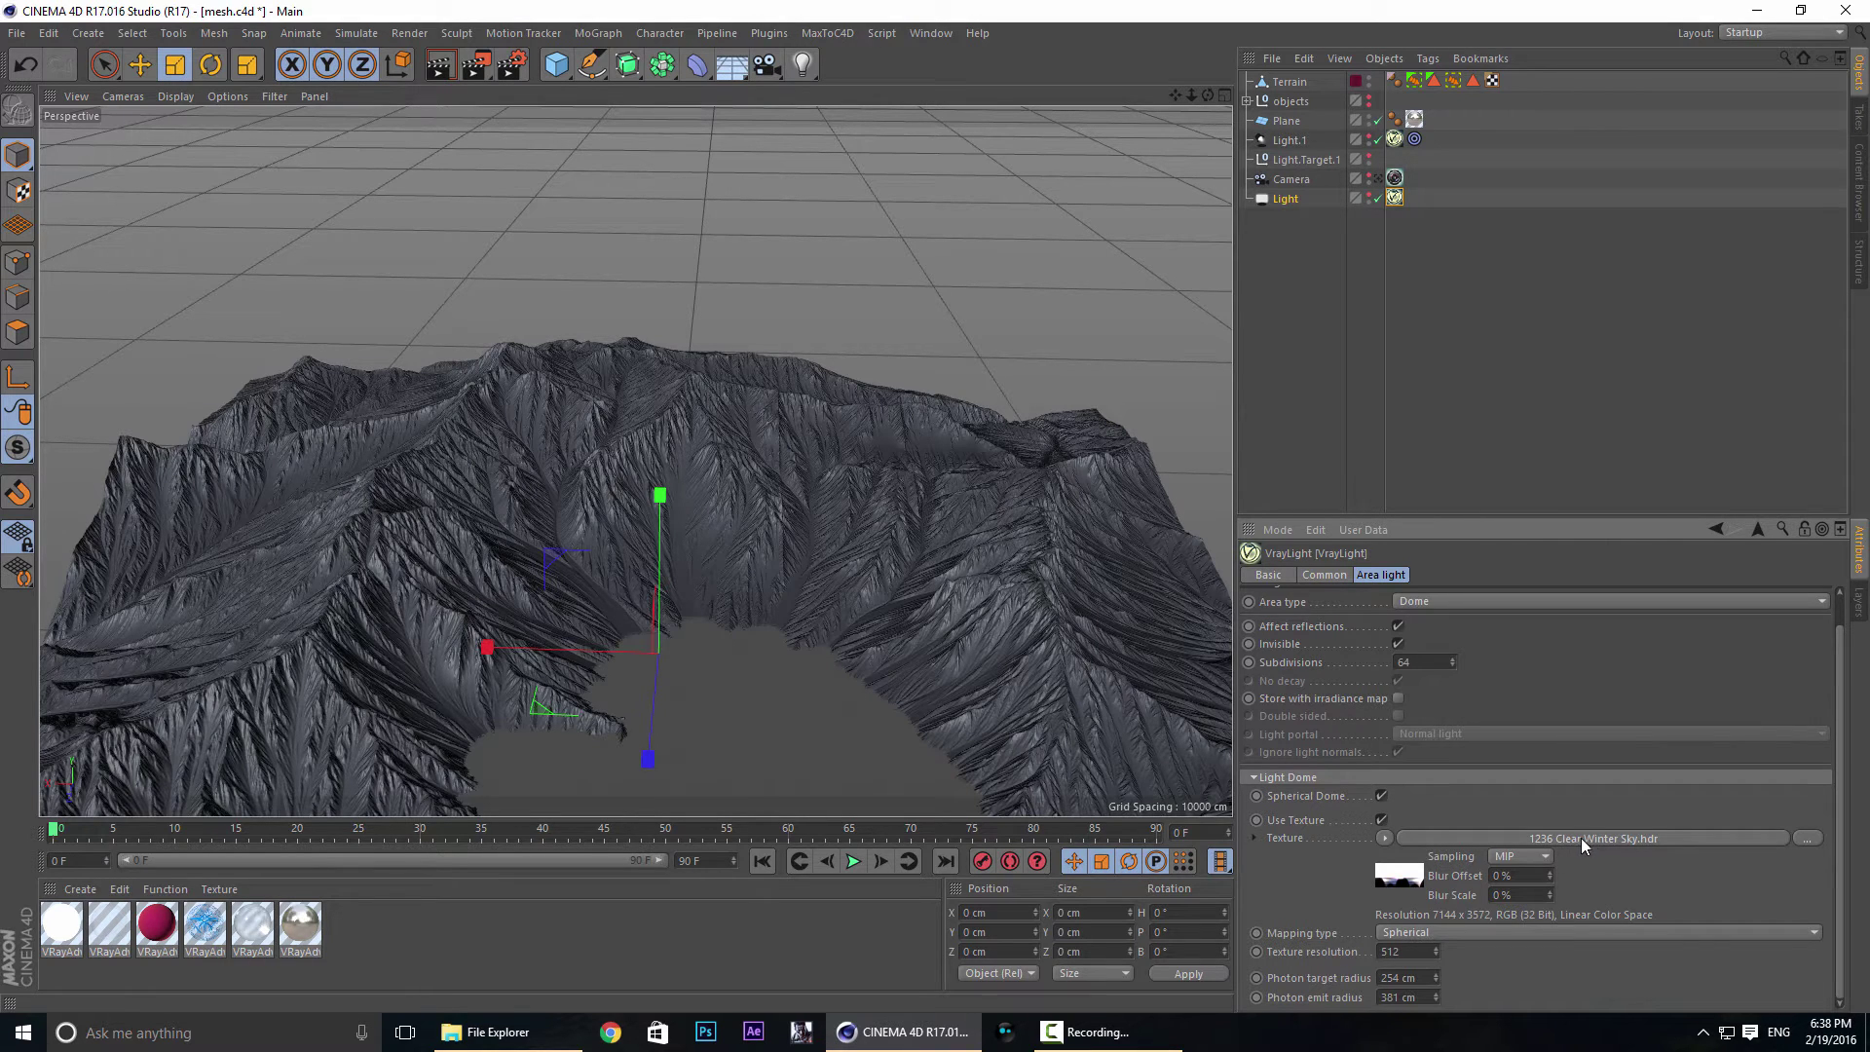
Examine the color profile options of the dome light's 1236 Clear Winter Sky.hdr texture and the area light settings, then leave nothing selected.
click(1458, 839)
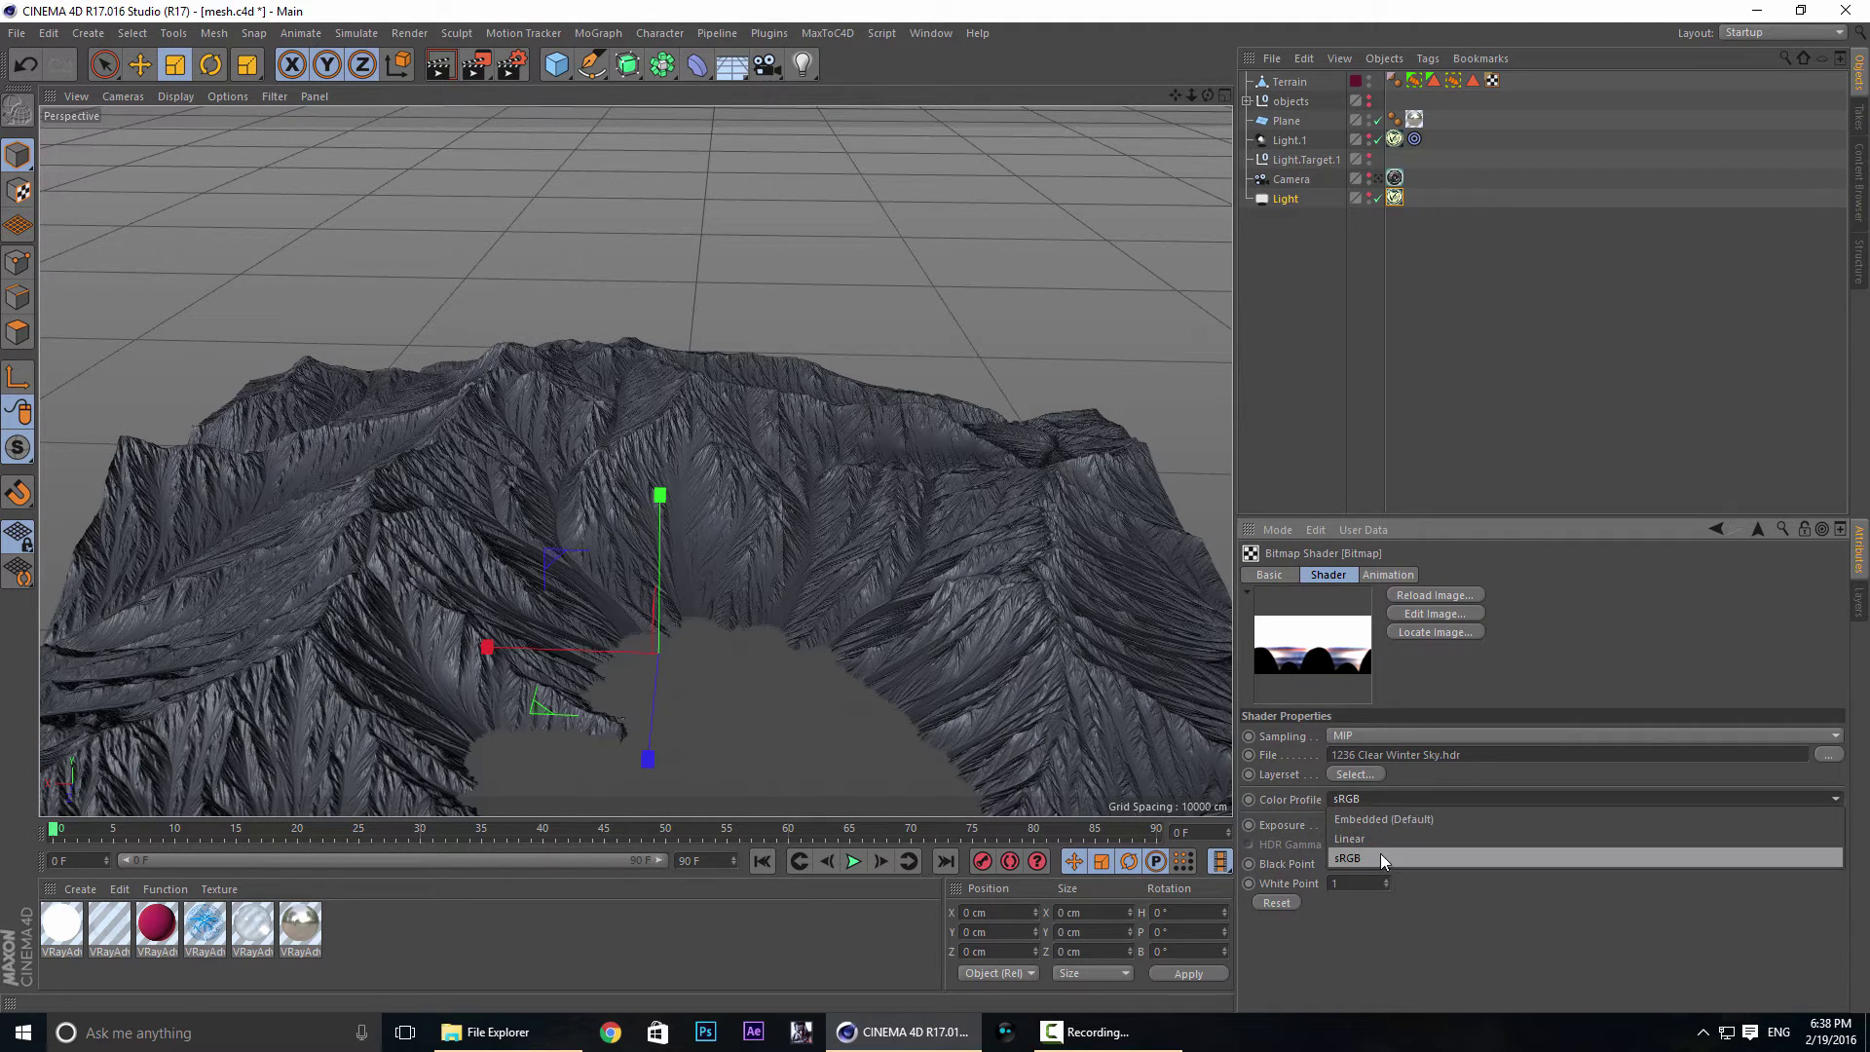
click(1350, 329)
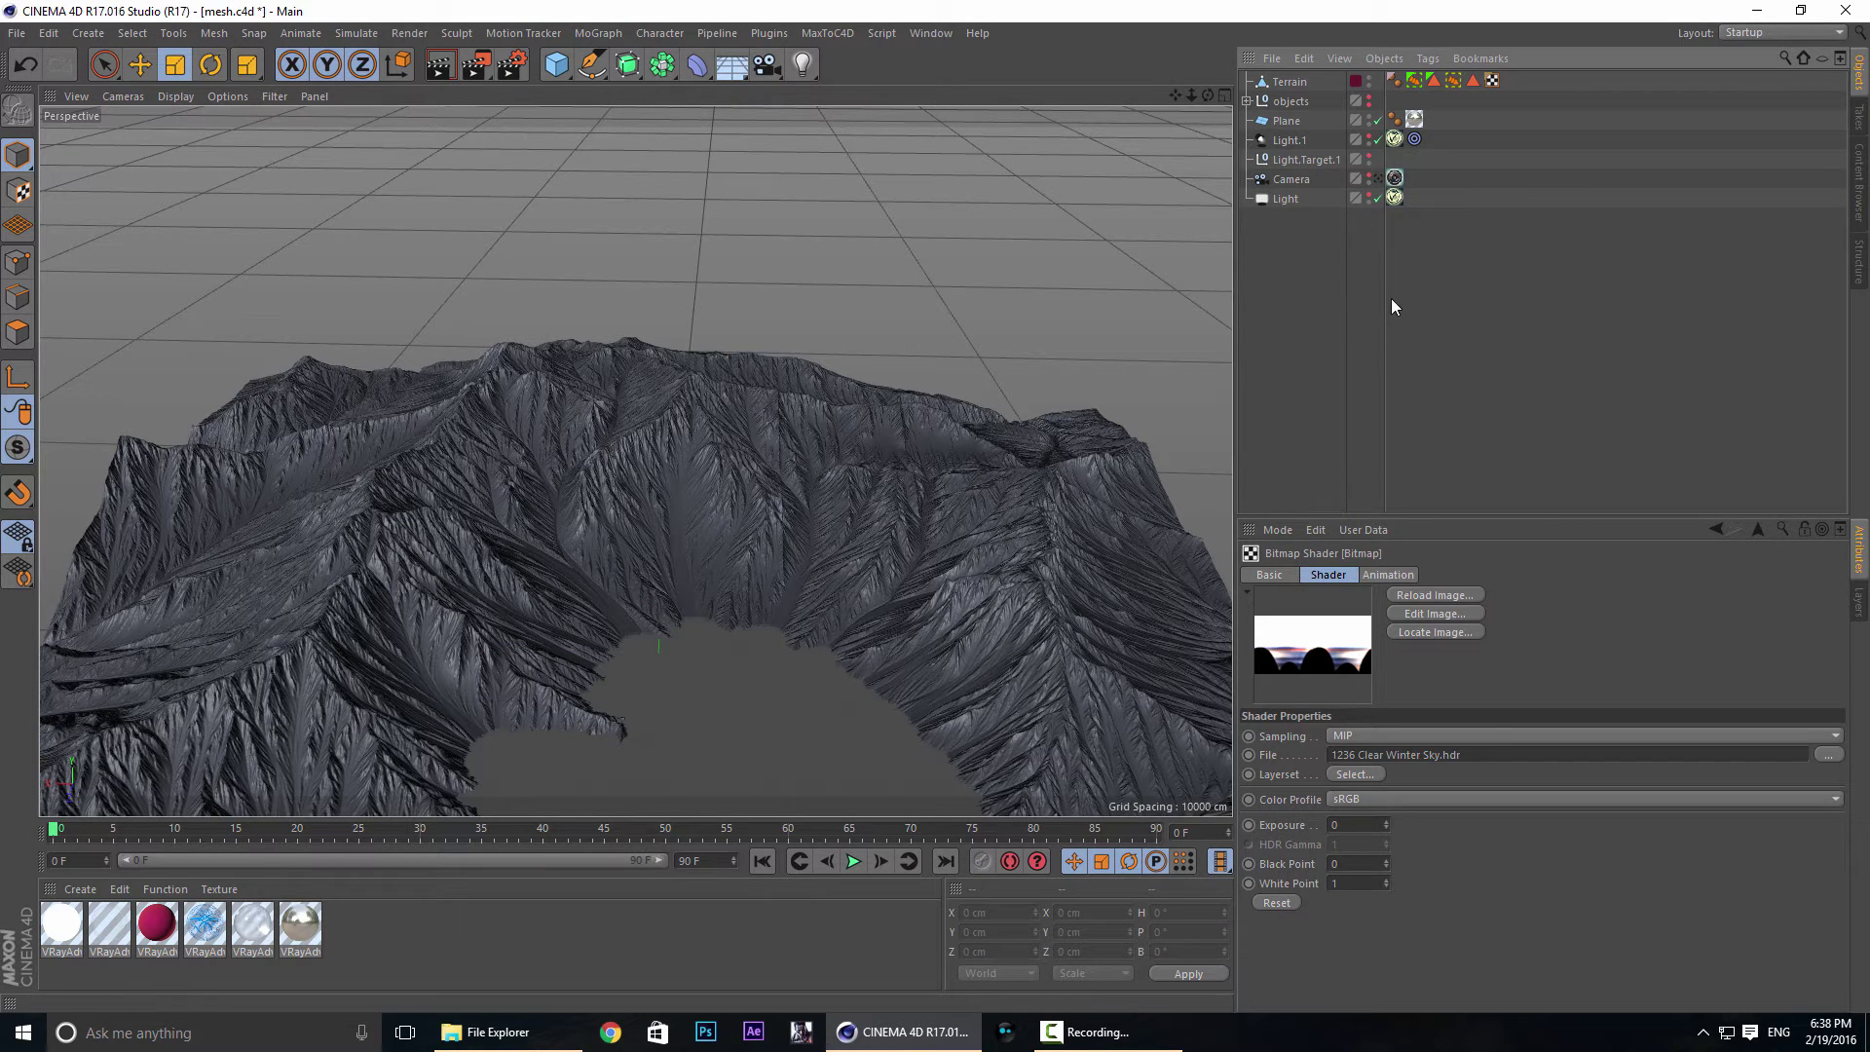
click(1396, 197)
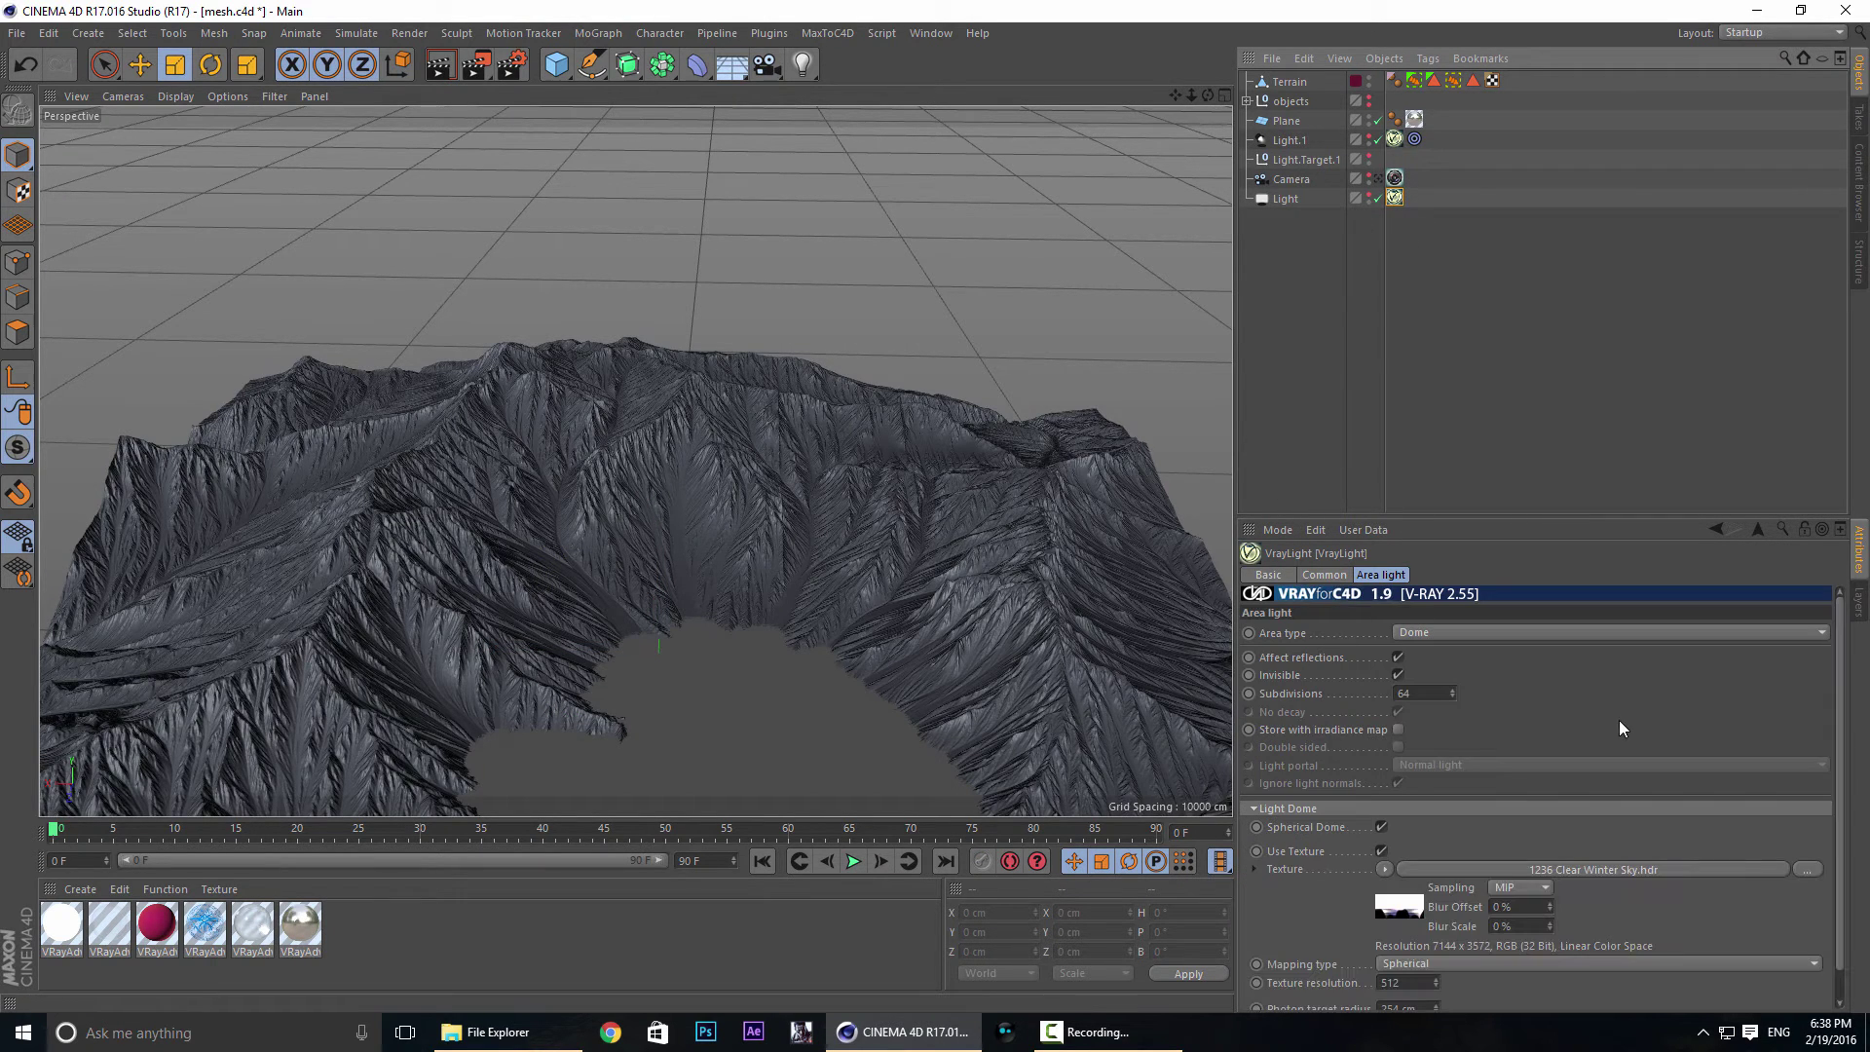
click(1352, 388)
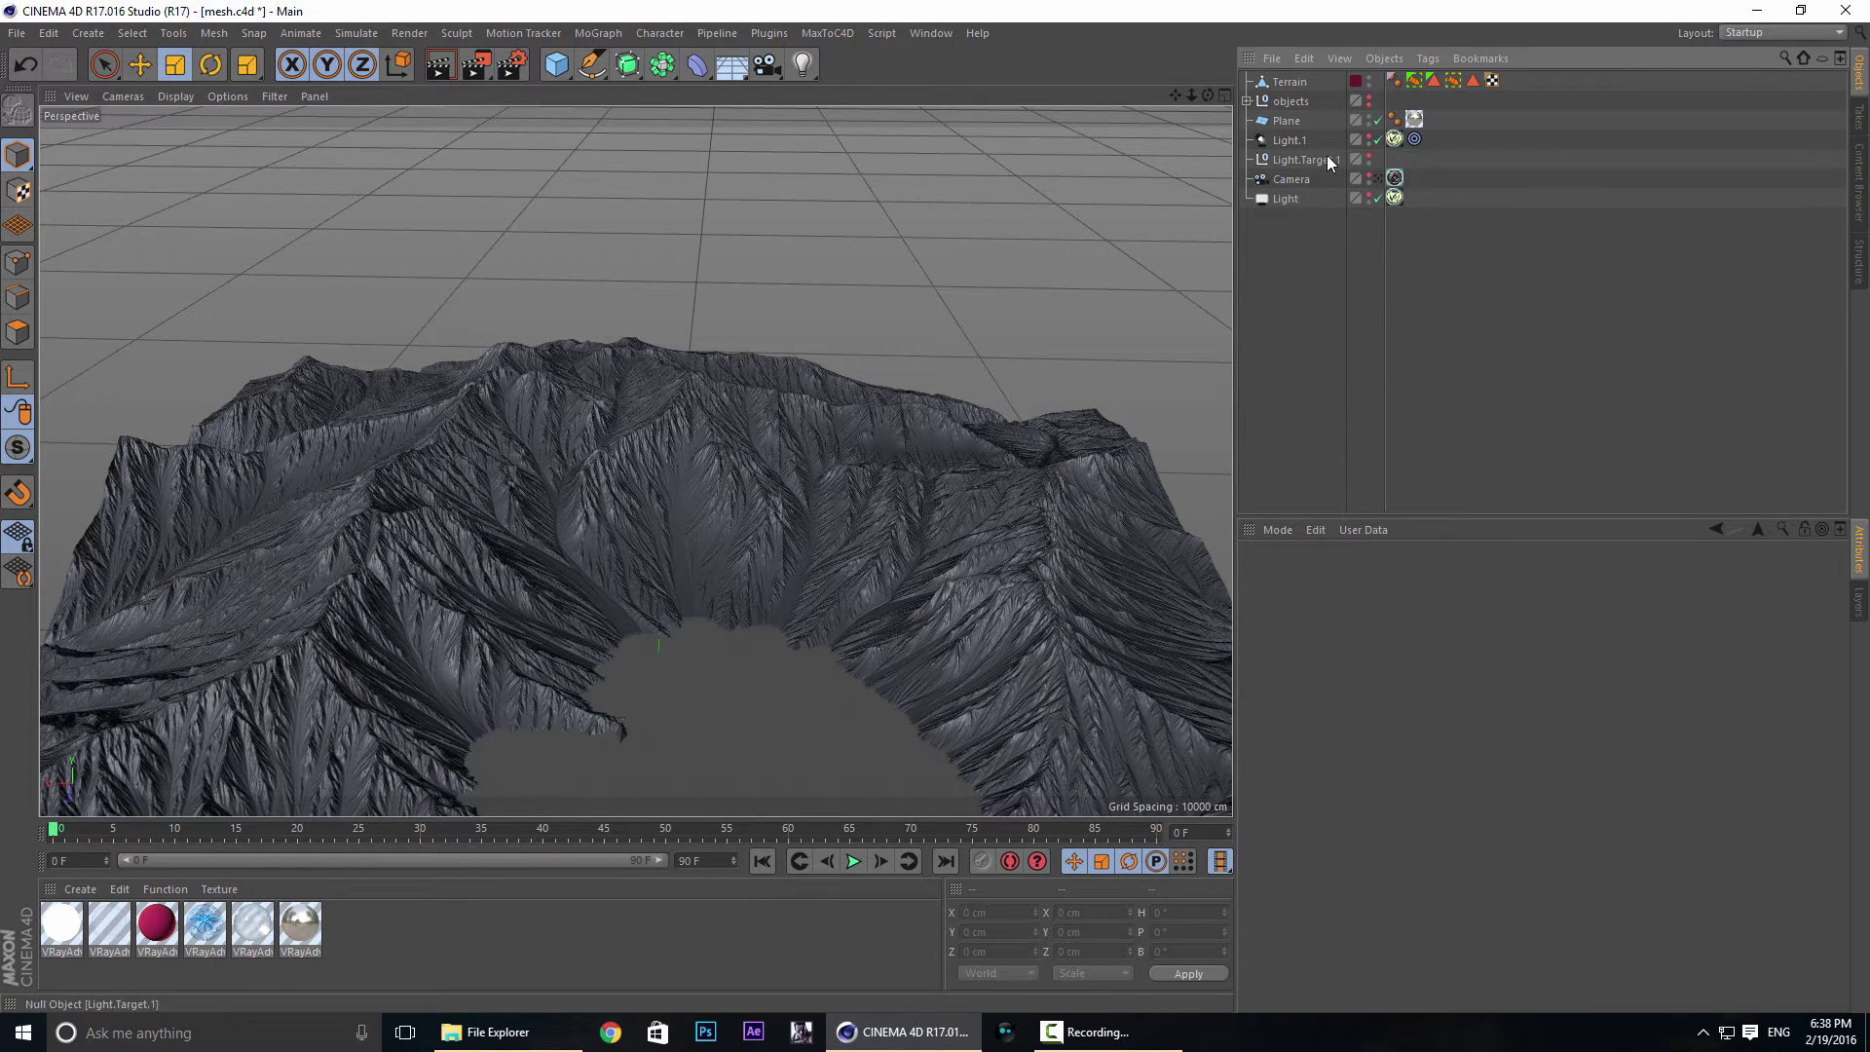
Look at the coordinates of the Camera and Light.1 objects and the available light types.
click(1293, 179)
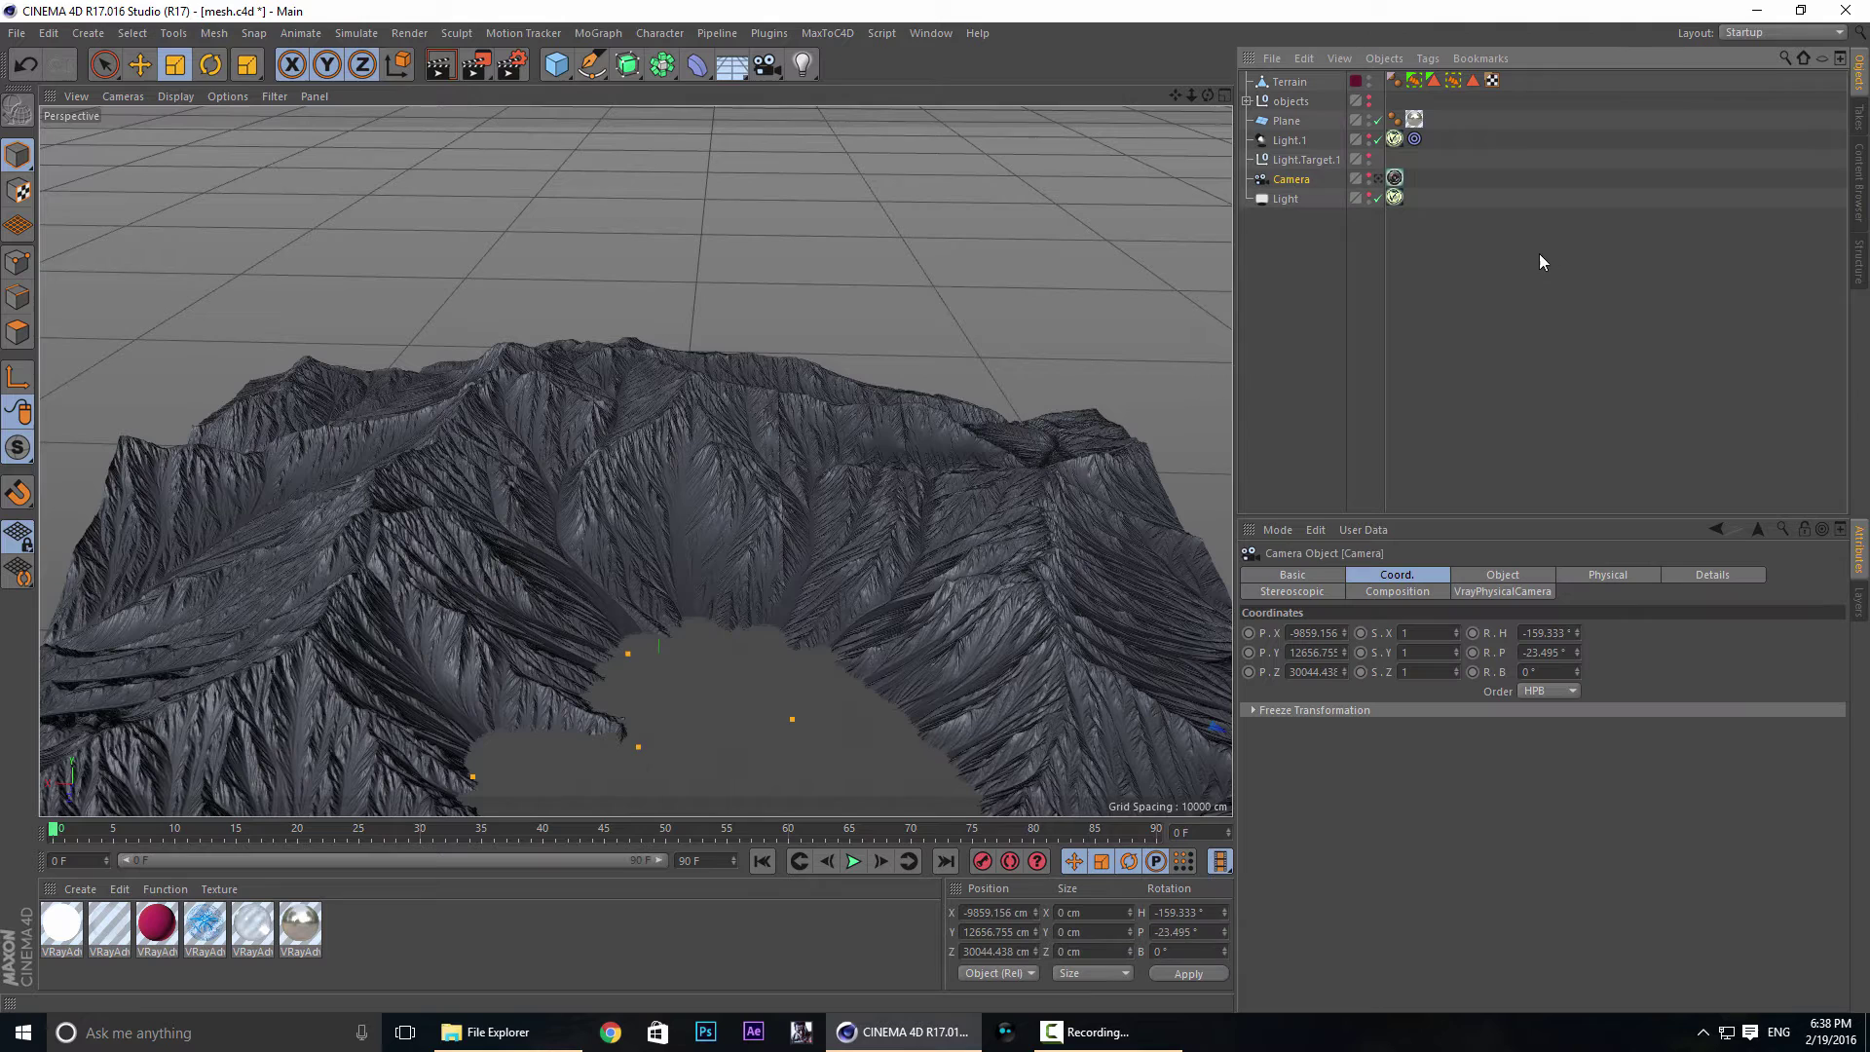
click(1295, 140)
click(813, 74)
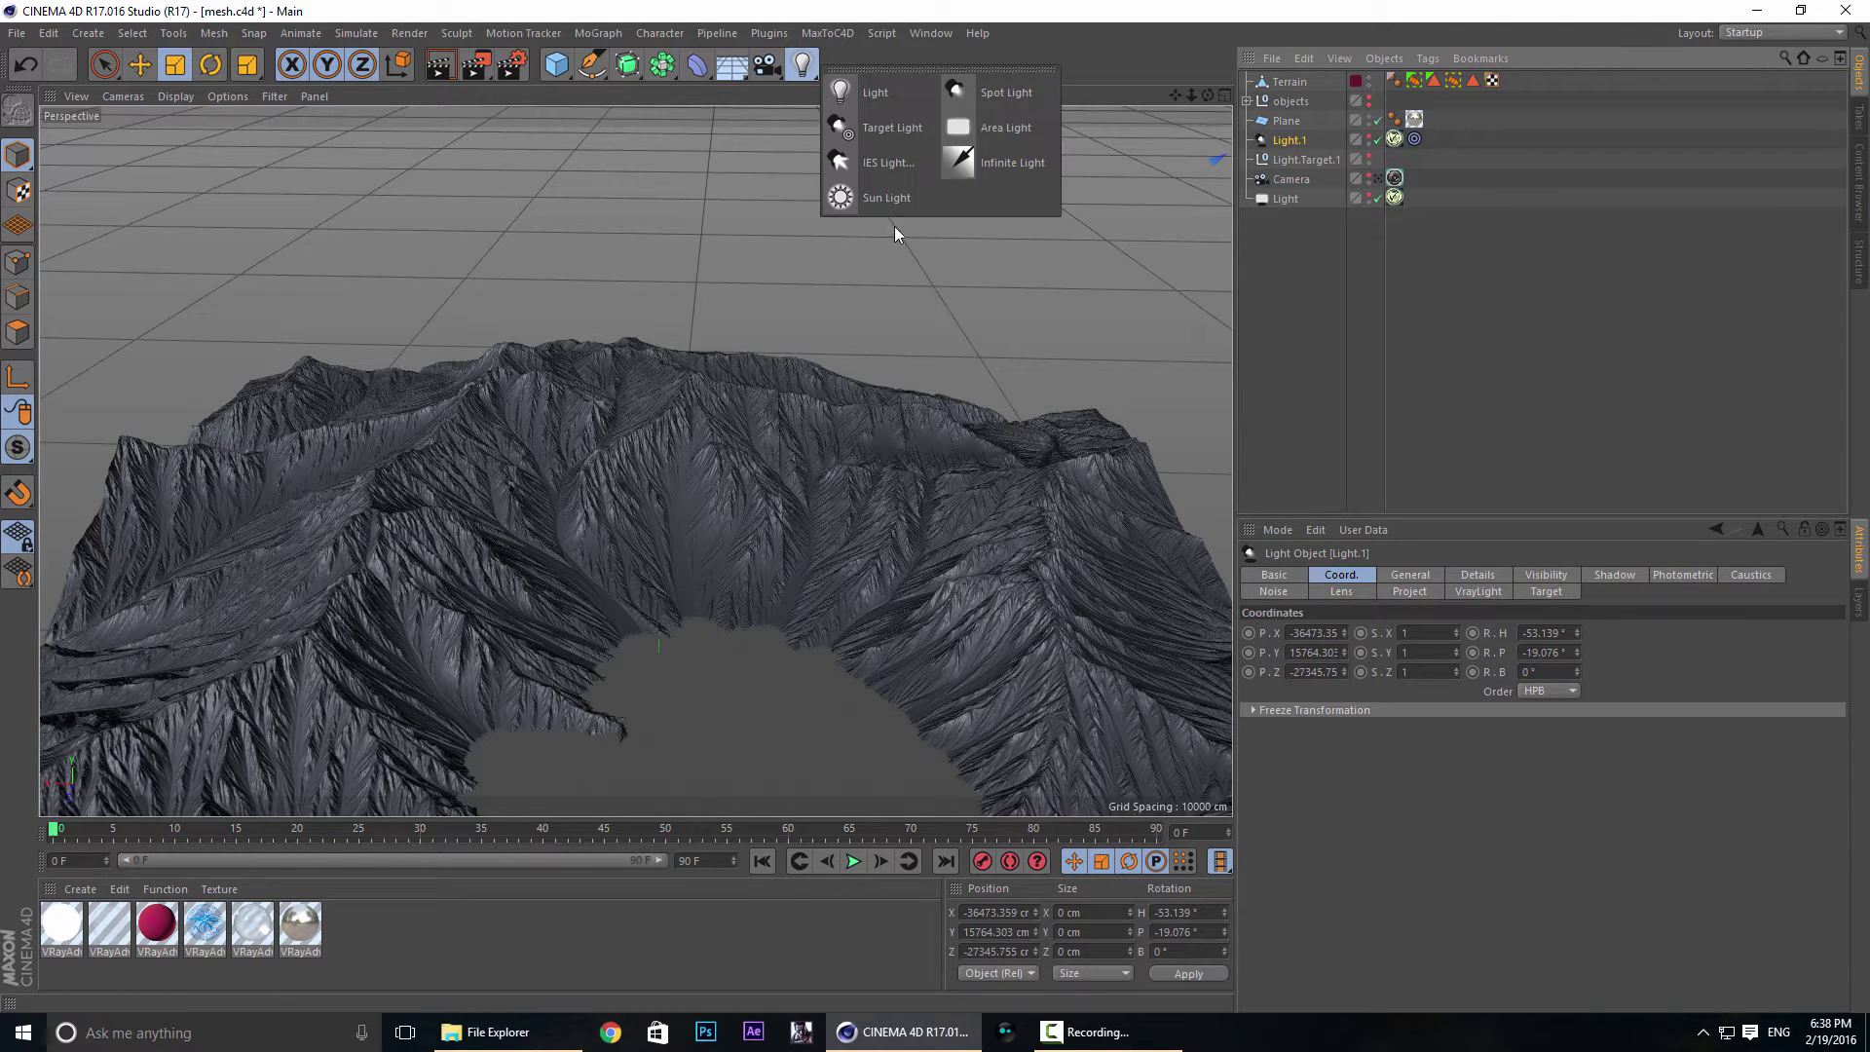
click(1711, 339)
Move Light.1 farther from the terrain in the top view, to about X -38114 cm and Z -29555 cm.
middle_click(914, 323)
middle_click(914, 324)
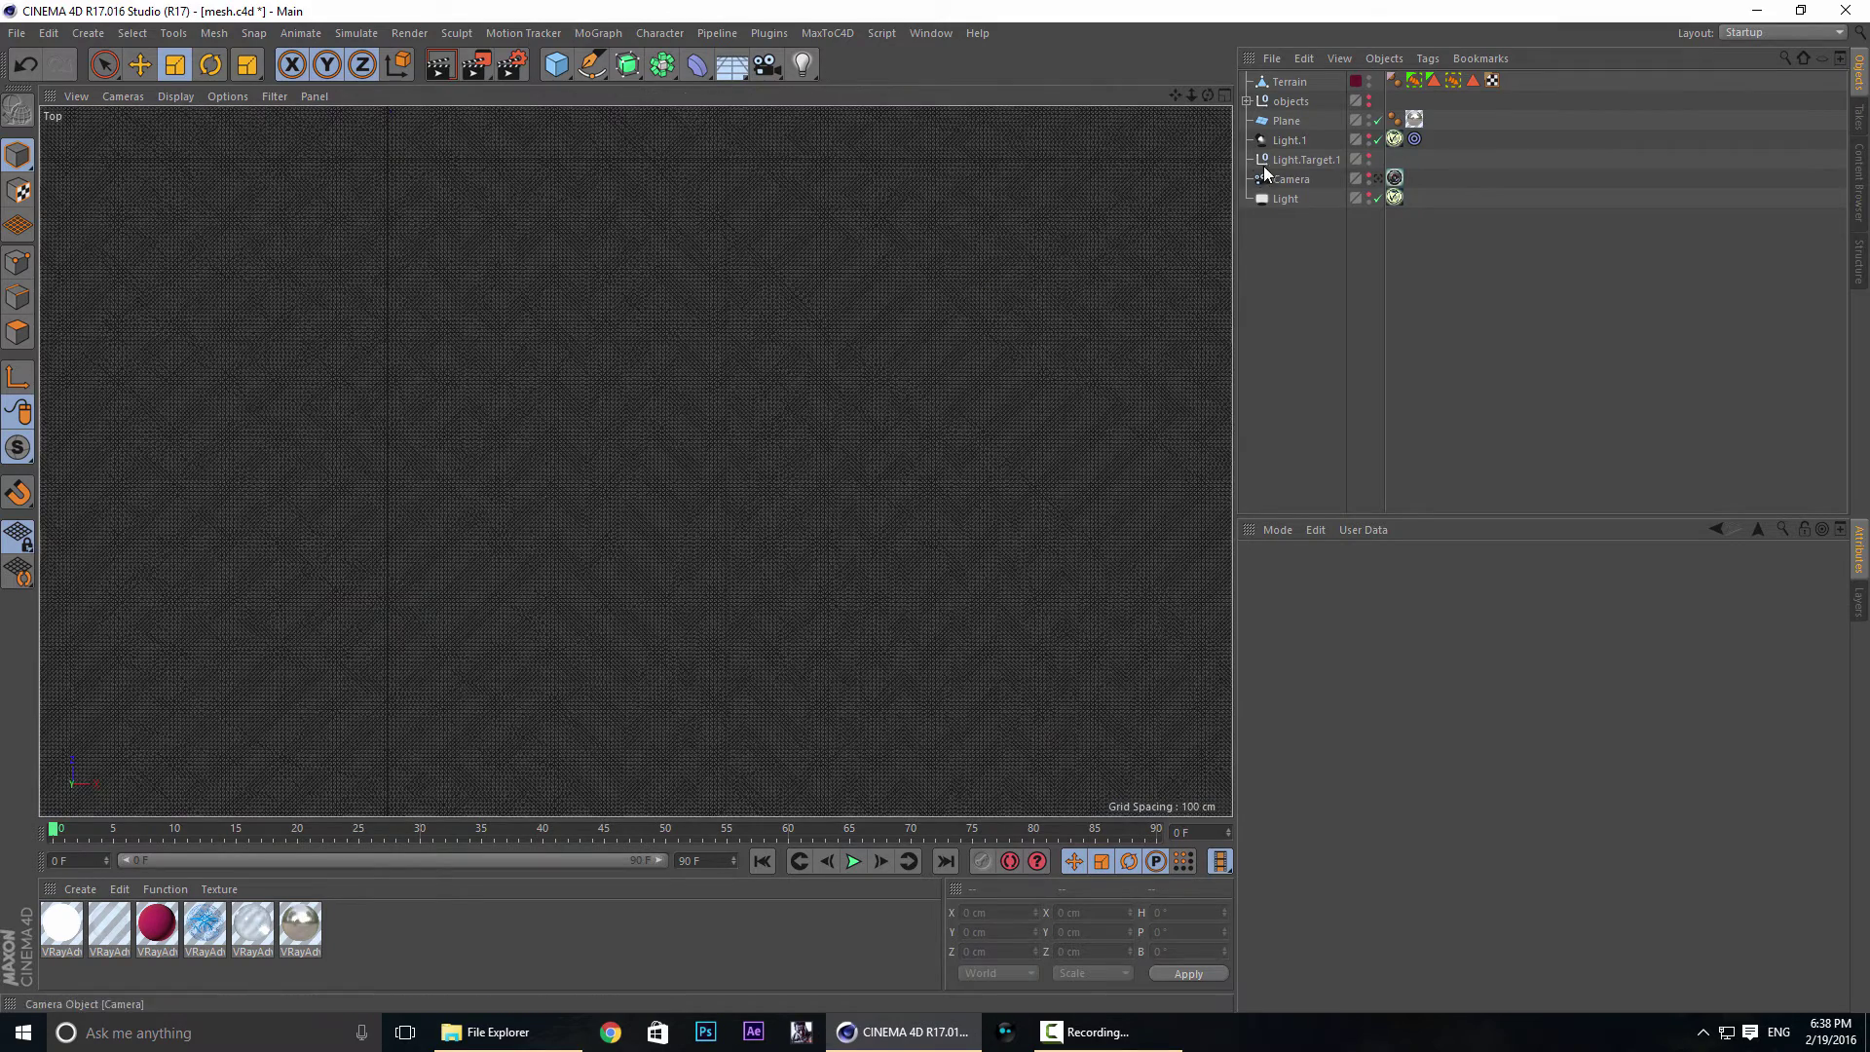
click(1296, 140)
click(1369, 136)
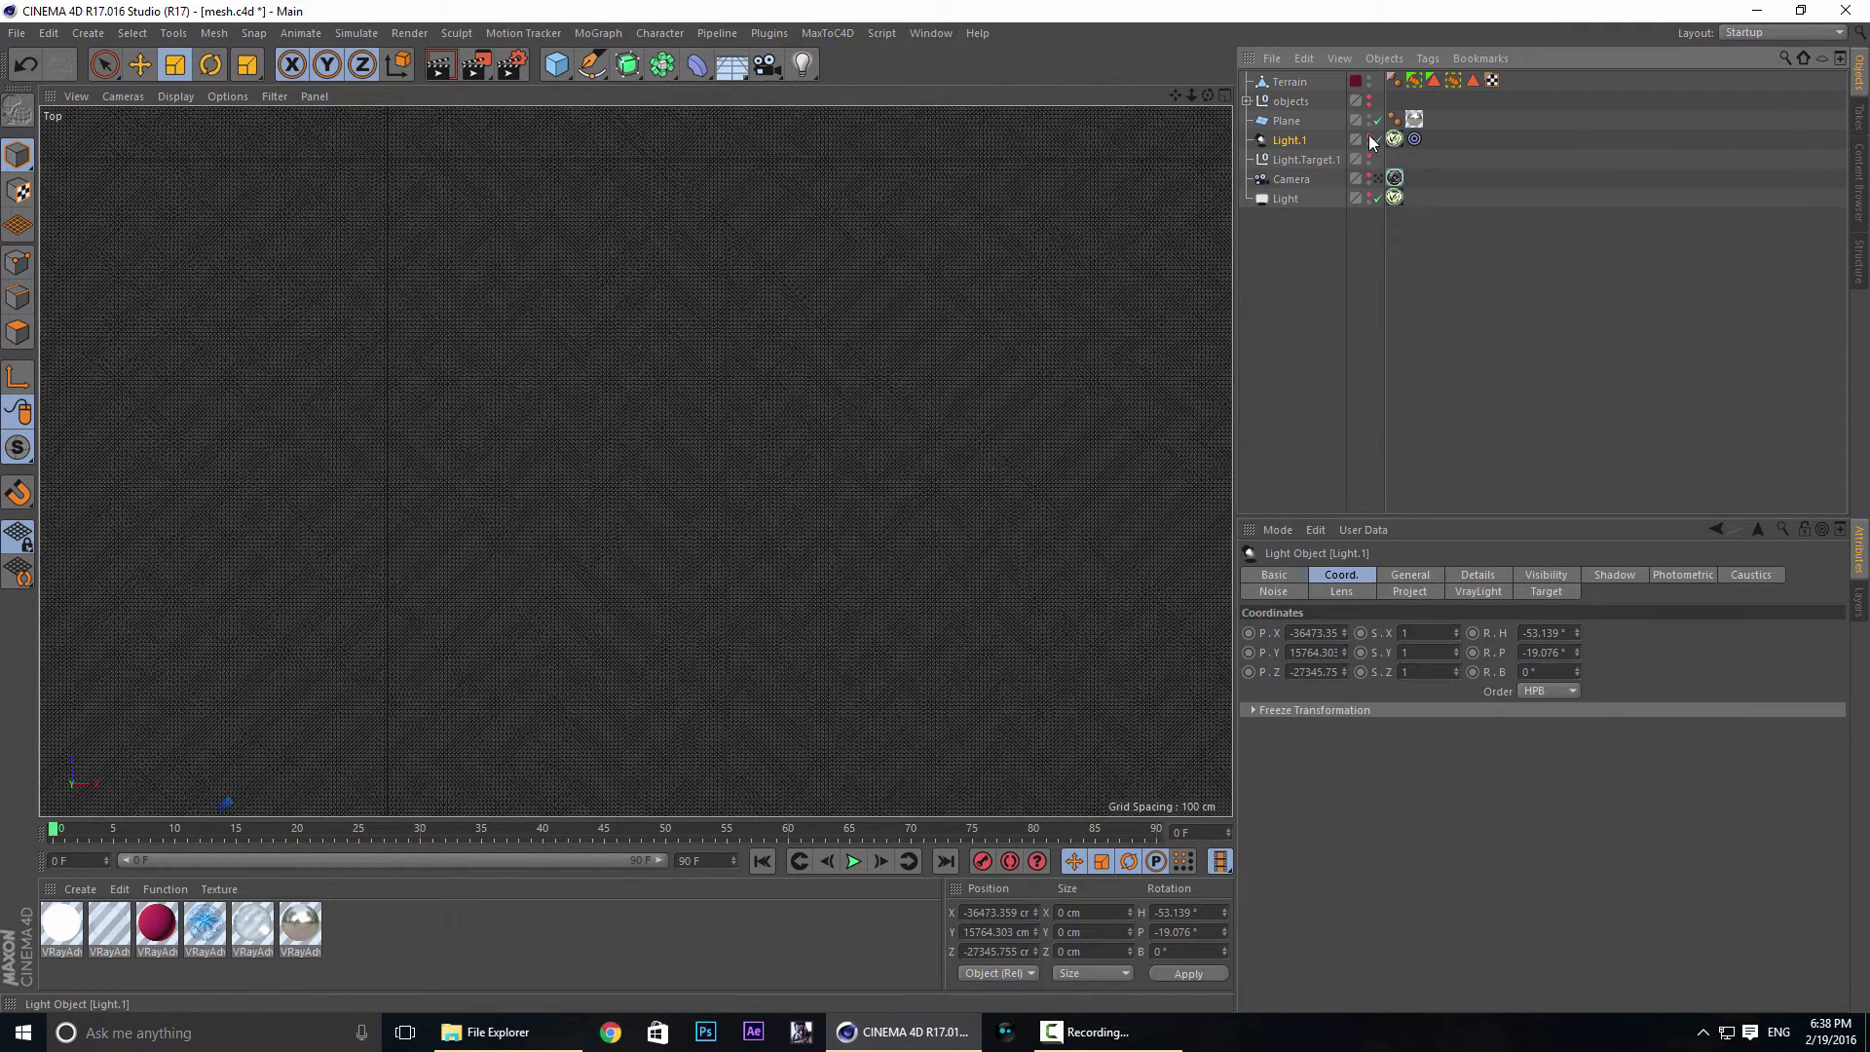
scroll(925, 355, down, 2)
mouse_move(733, 456)
alt+right_down()
mouse_move(682, 483)
mouse_move(732, 457)
alt+right_up()
key(e)
alt+middle_drag(882, 449, 970, 331)
mouse_move(971, 331)
mouse_down()
mouse_move(937, 373)
mouse_move(955, 359)
mouse_up()
alt+middle_drag(991, 320, 903, 458)
alt+right_drag(885, 432, 801, 481)
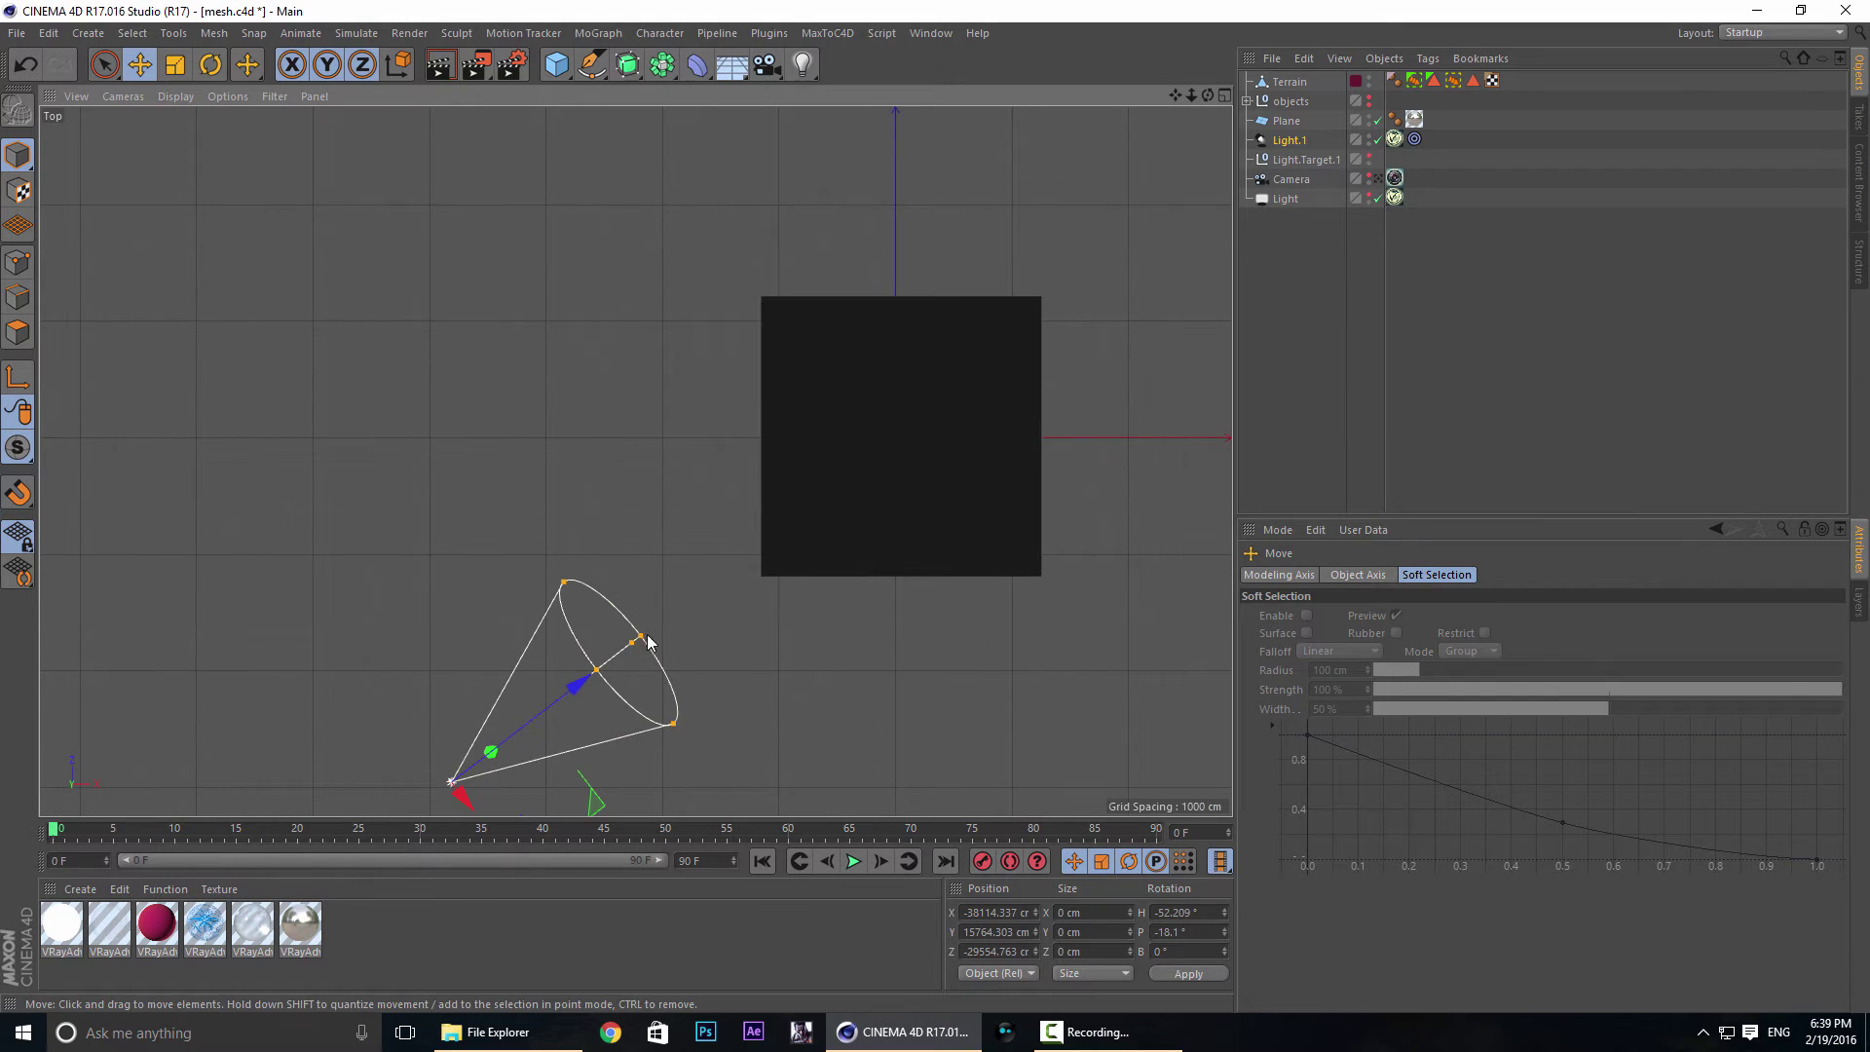
alt+middle_drag(800, 526, 735, 576)
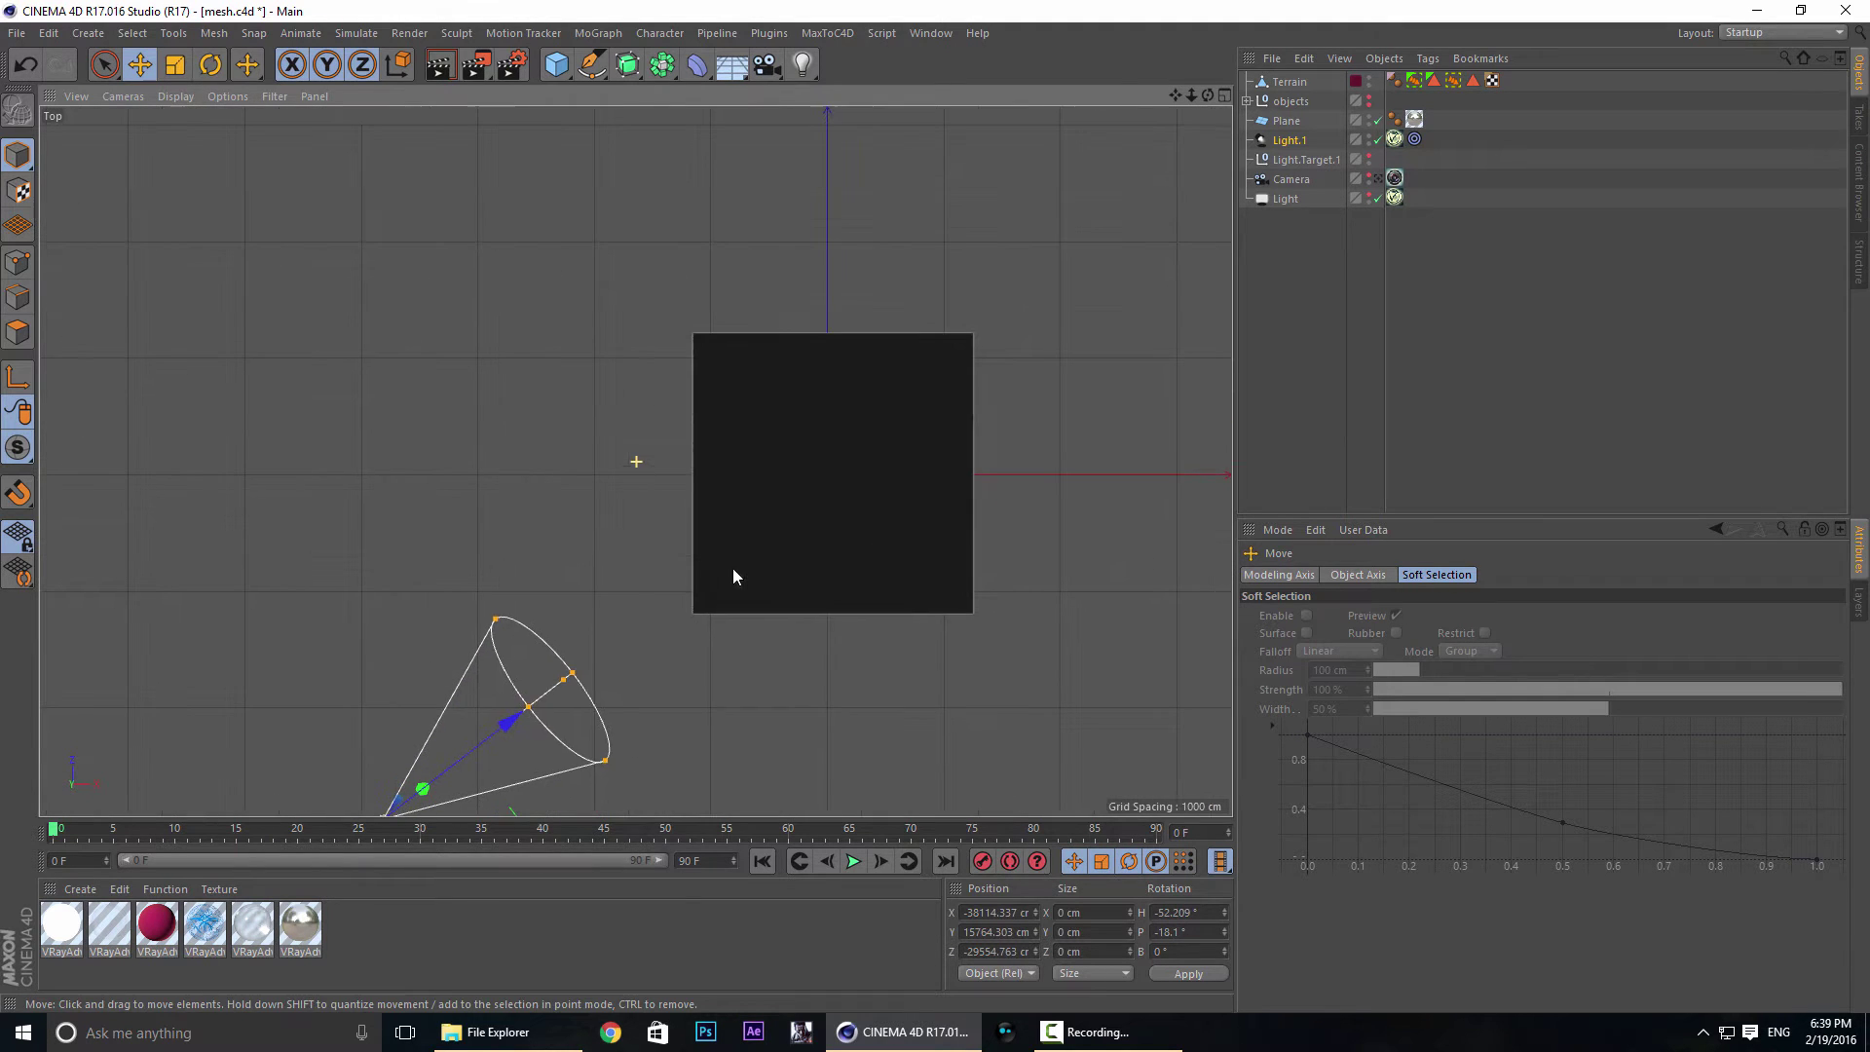
Identify the light's target object and inspect how Light.1 shades the terrain in the perspective view.
click(1296, 159)
click(1358, 360)
middle_click(810, 294)
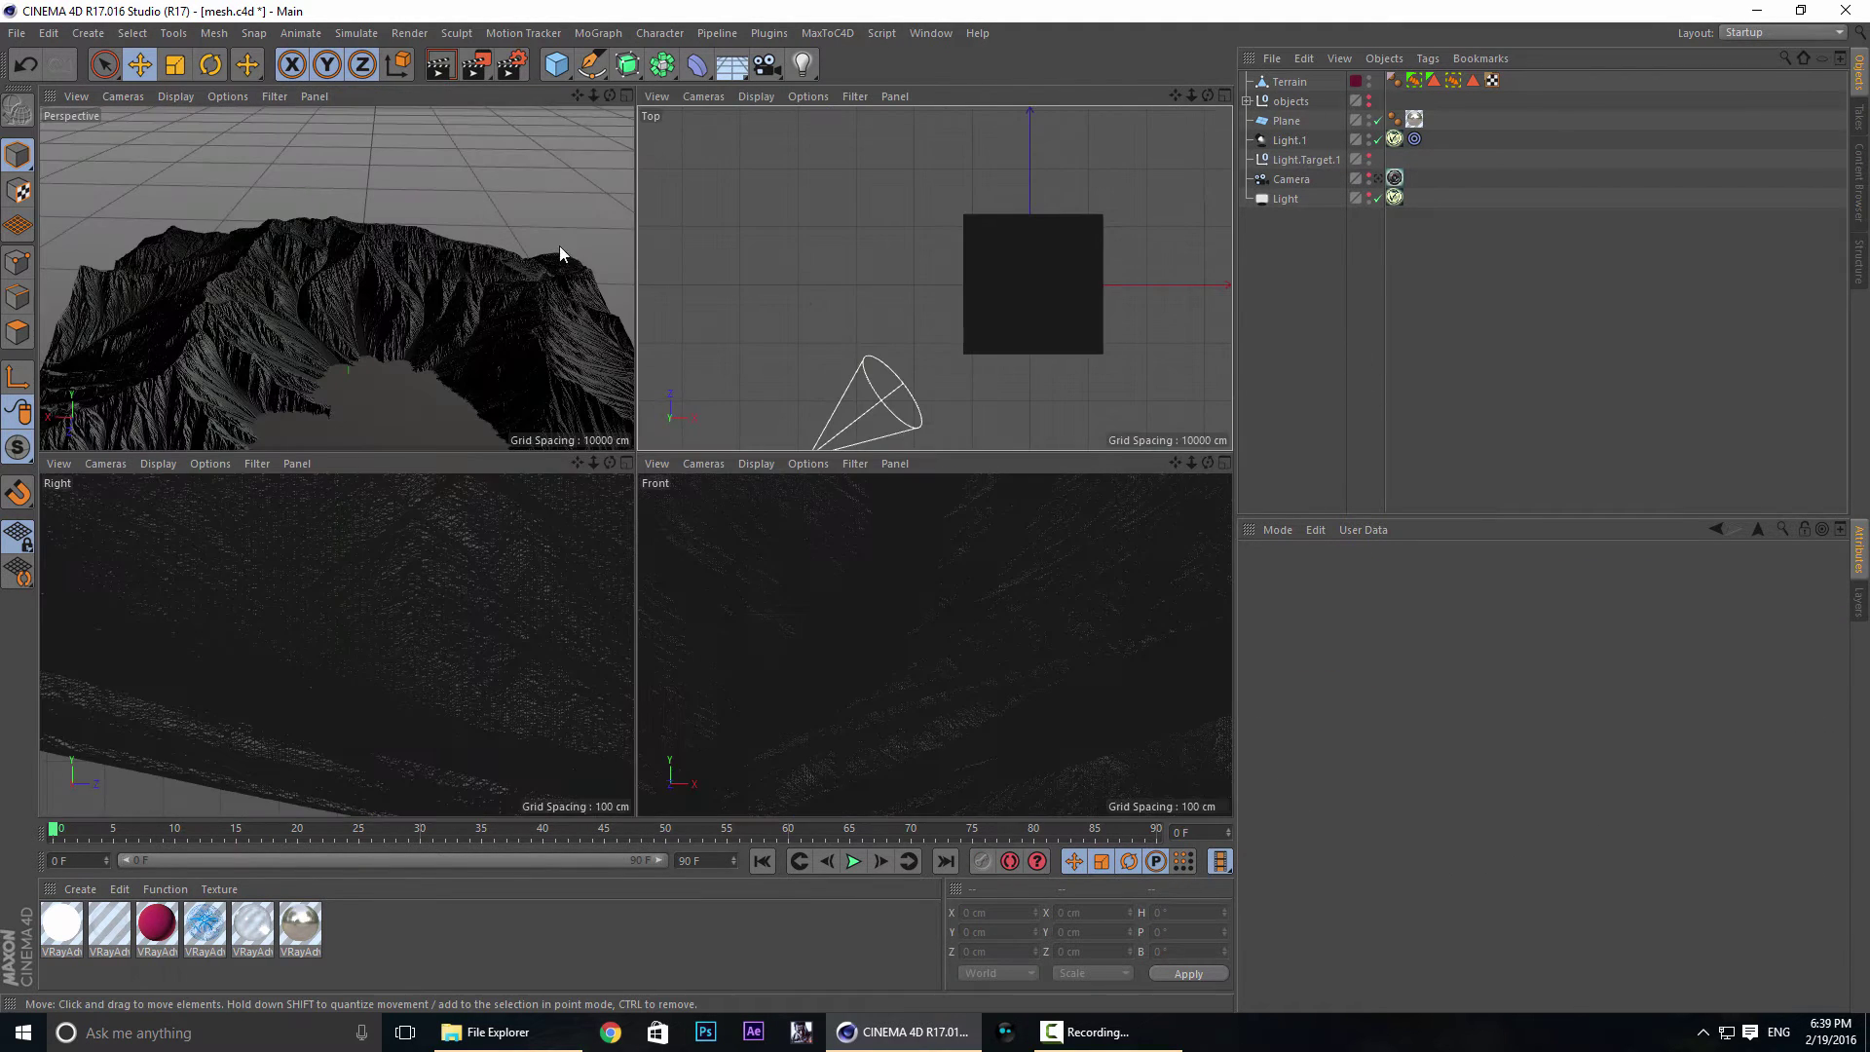
middle_click(559, 246)
scroll(818, 327, up, 1)
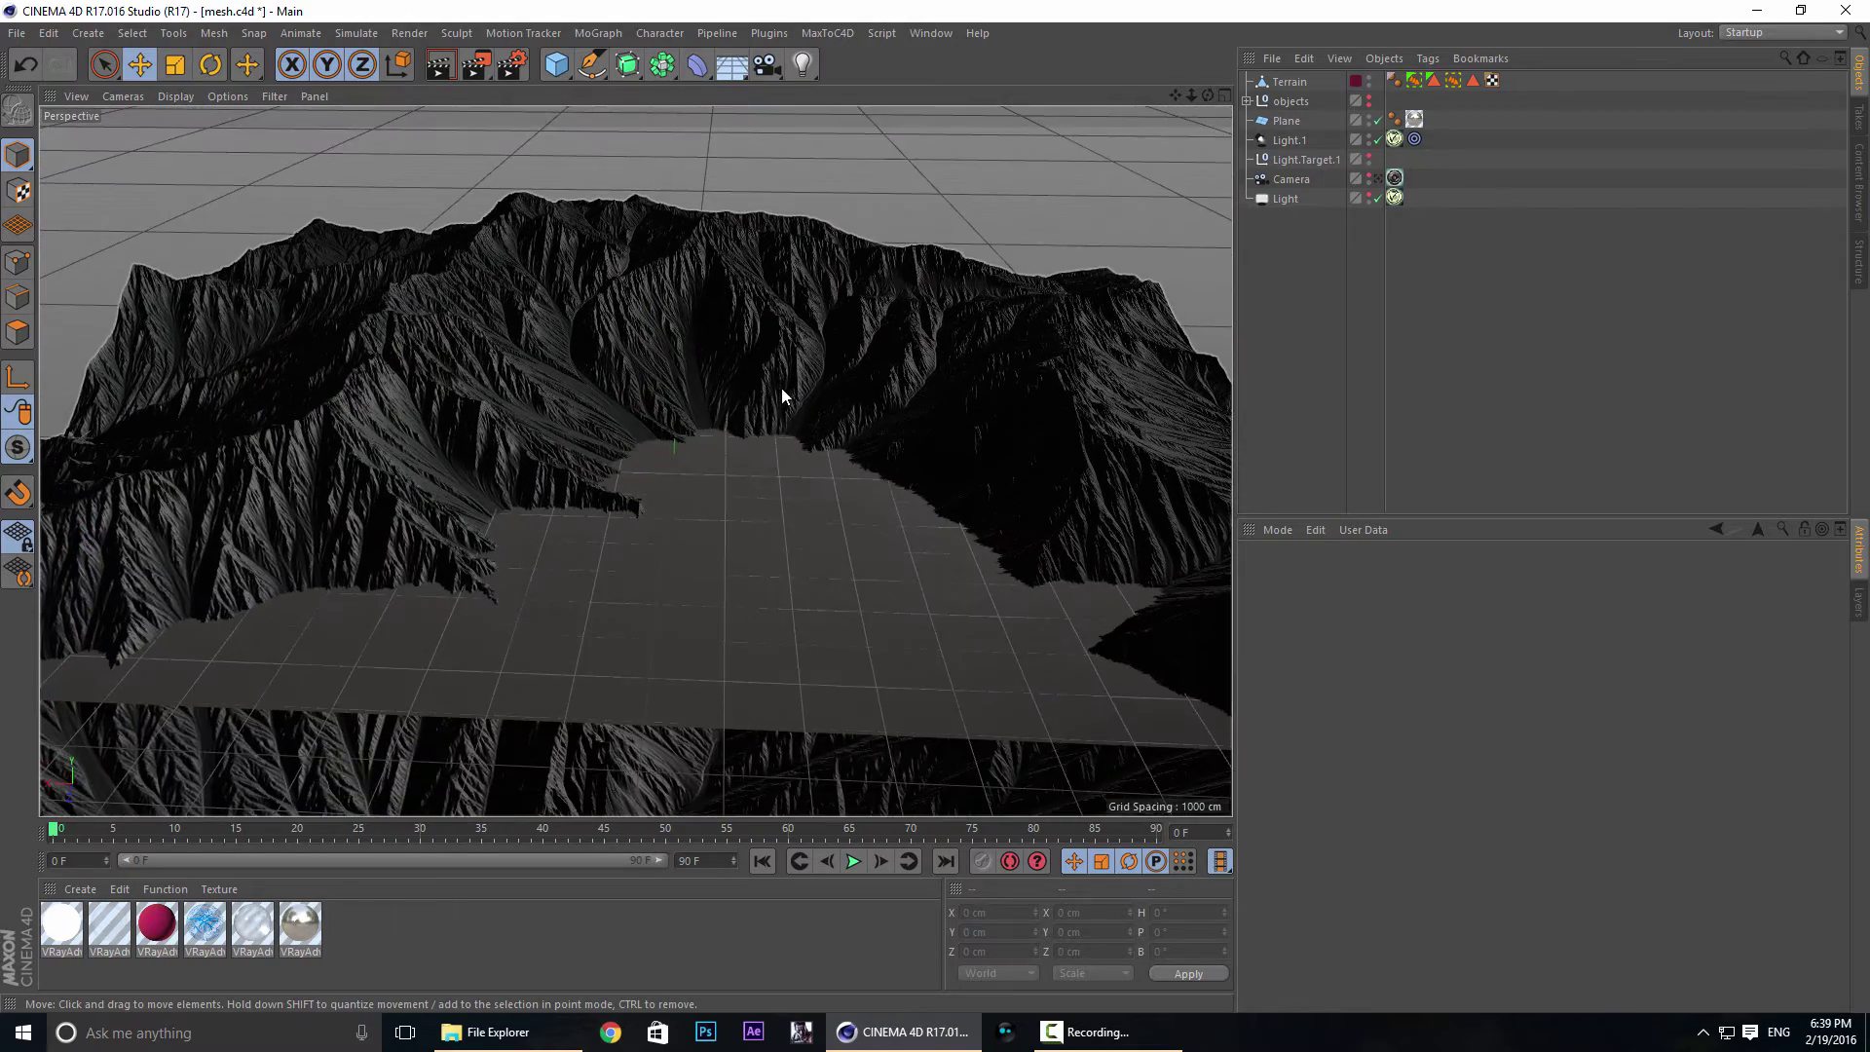
alt+drag(782, 388, 935, 356)
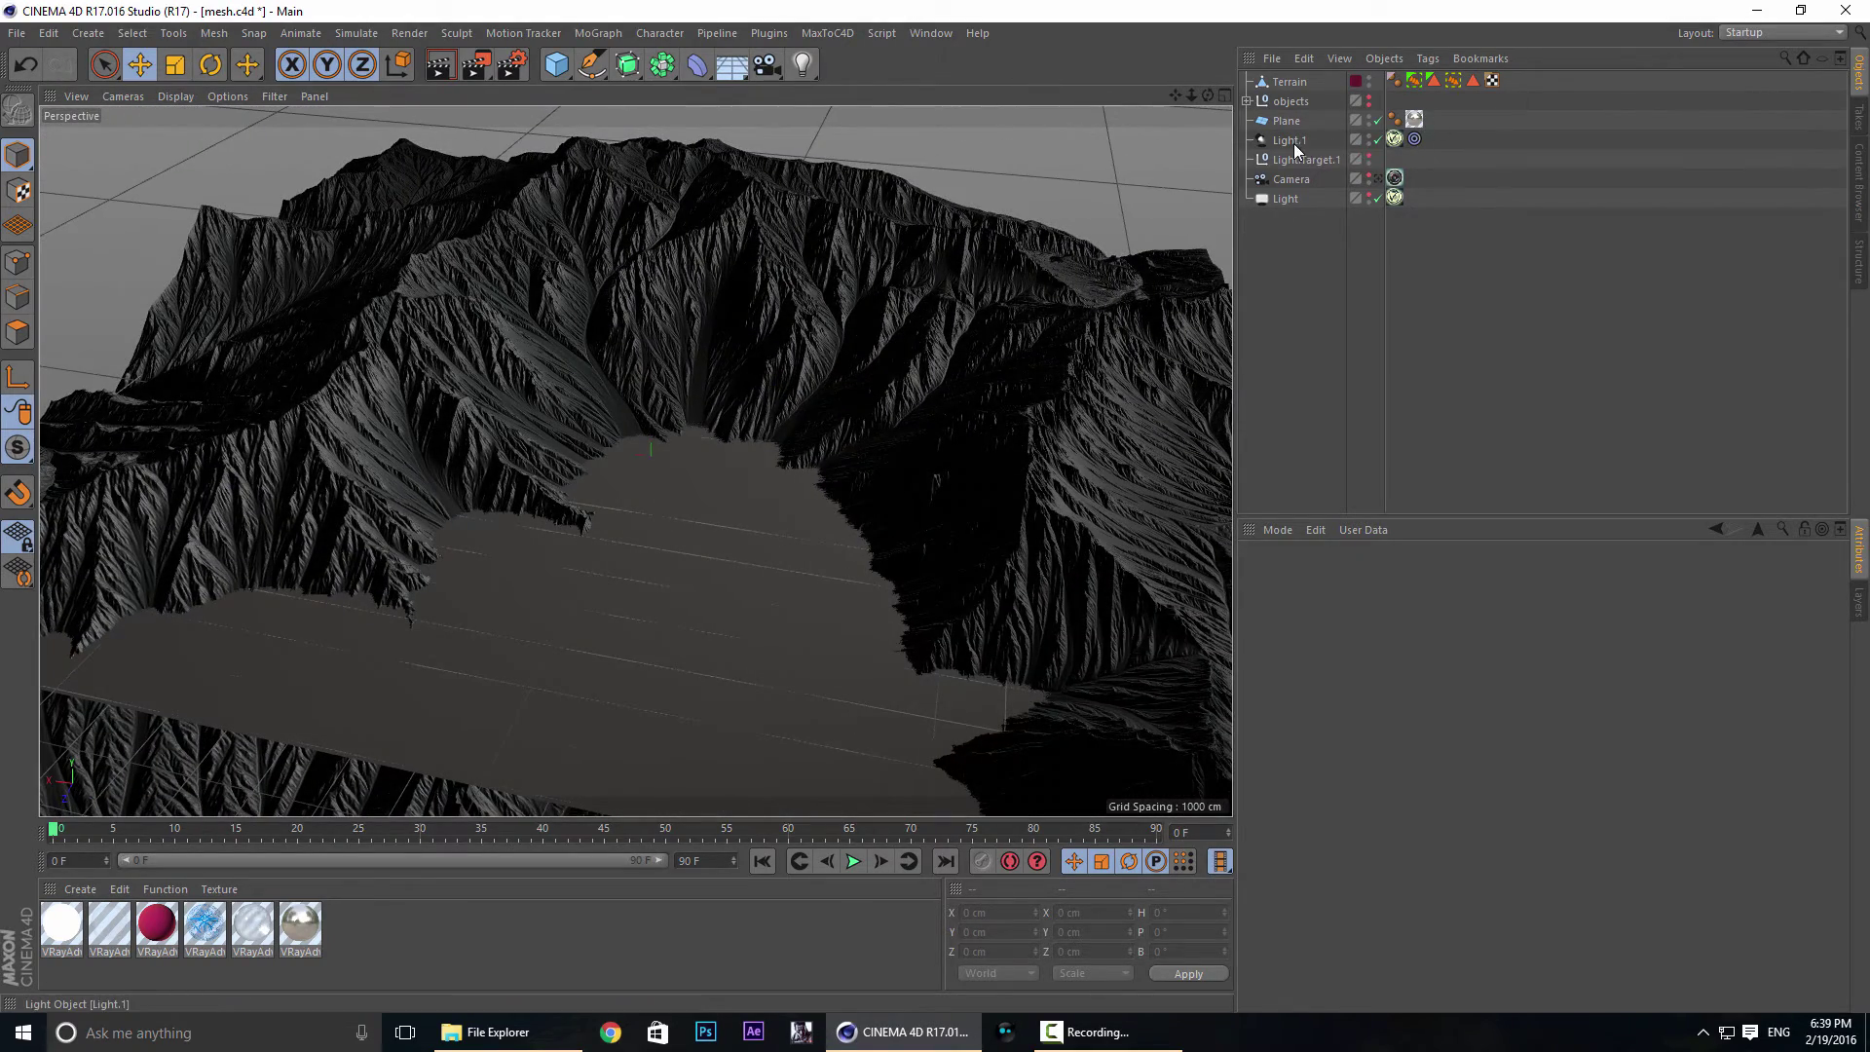
Check the height and direction of Light.1 relative to the terrain in the front view, then return to the perspective view.
middle_click(656, 429)
middle_click(871, 611)
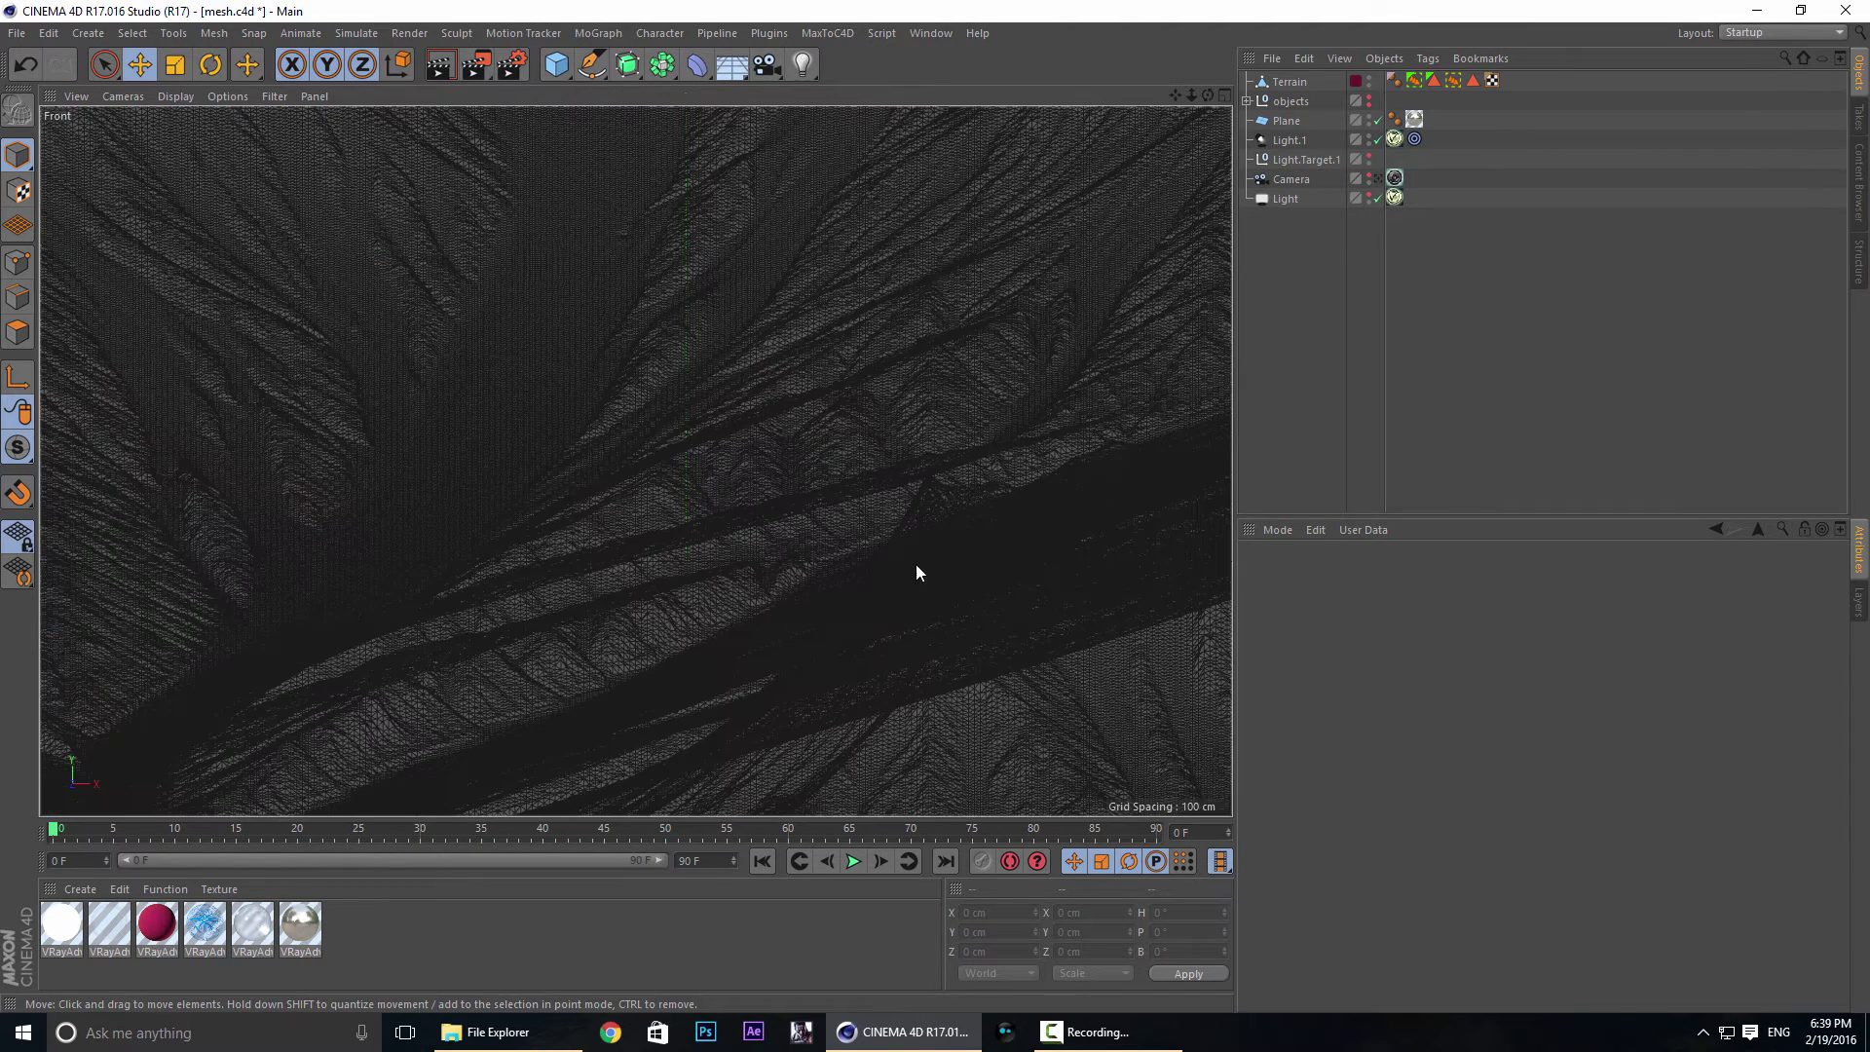
scroll(780, 528, down, 4)
scroll(764, 517, up, 2)
alt+middle_drag(765, 527, 944, 555)
click(212, 186)
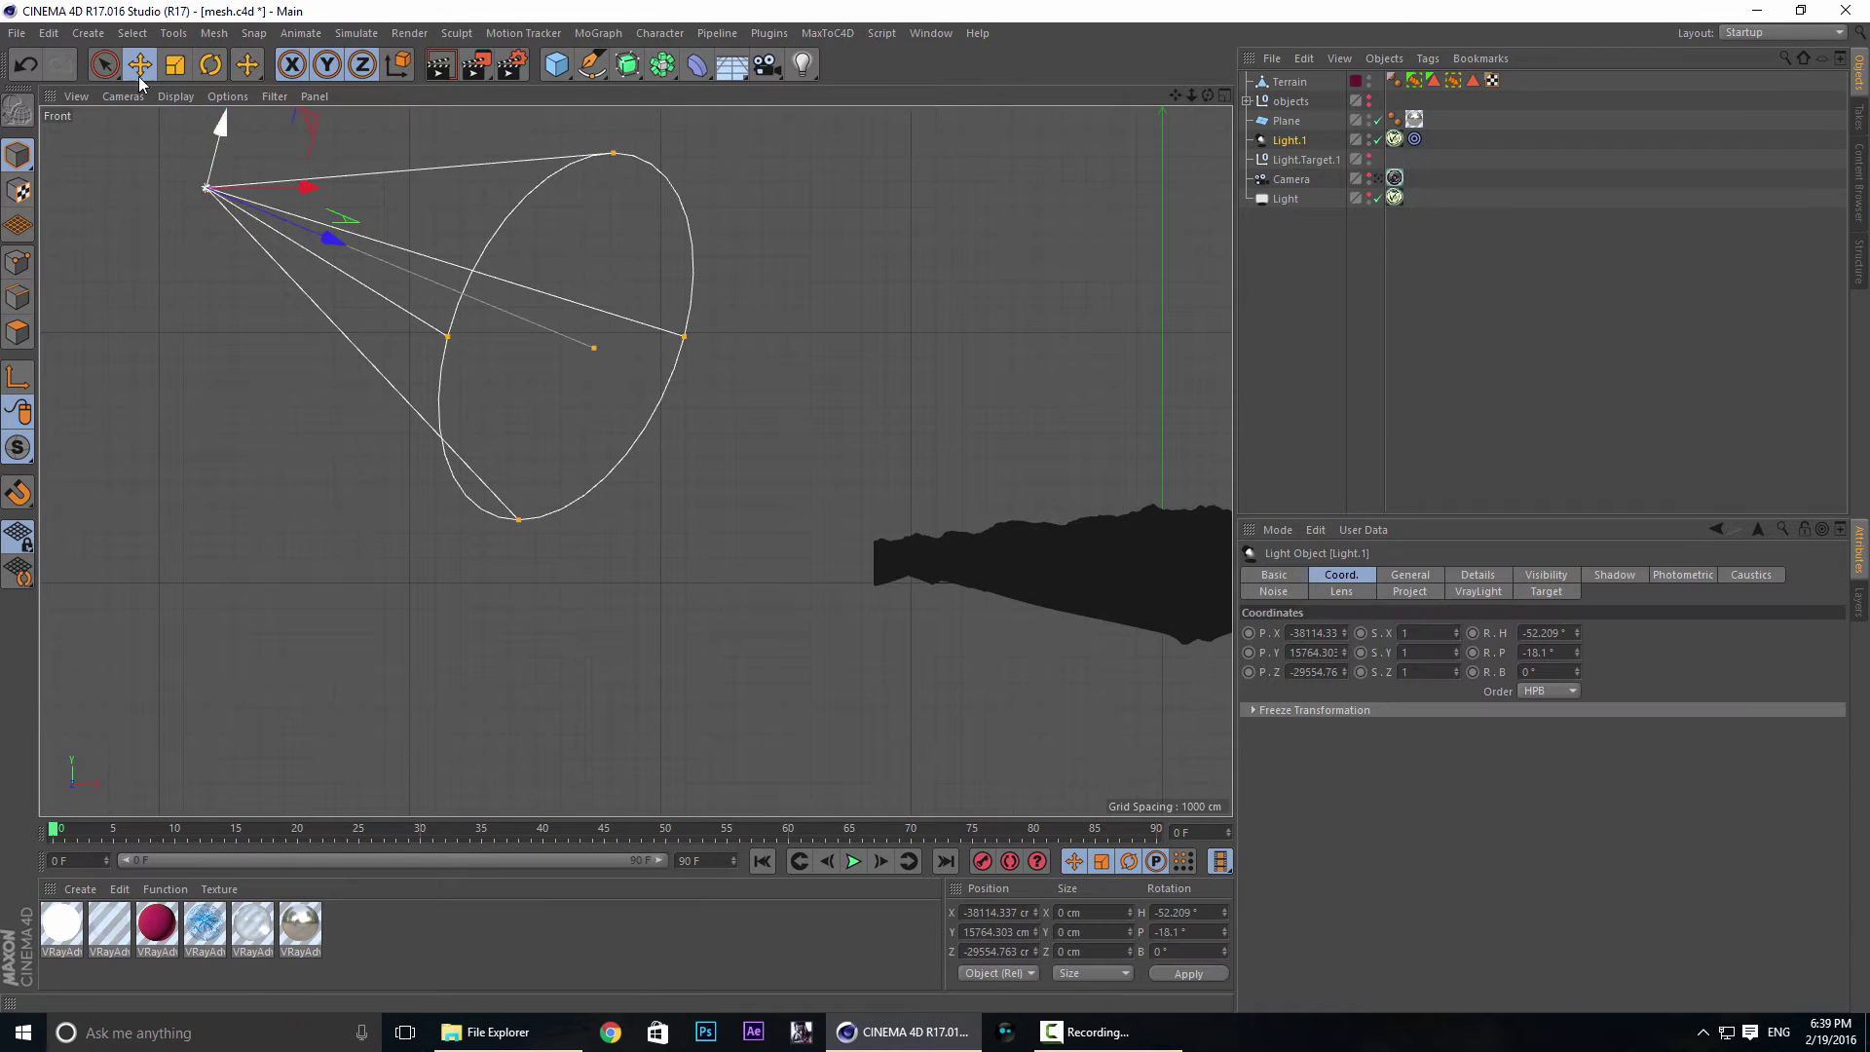
middle_click(896, 219)
middle_click(526, 216)
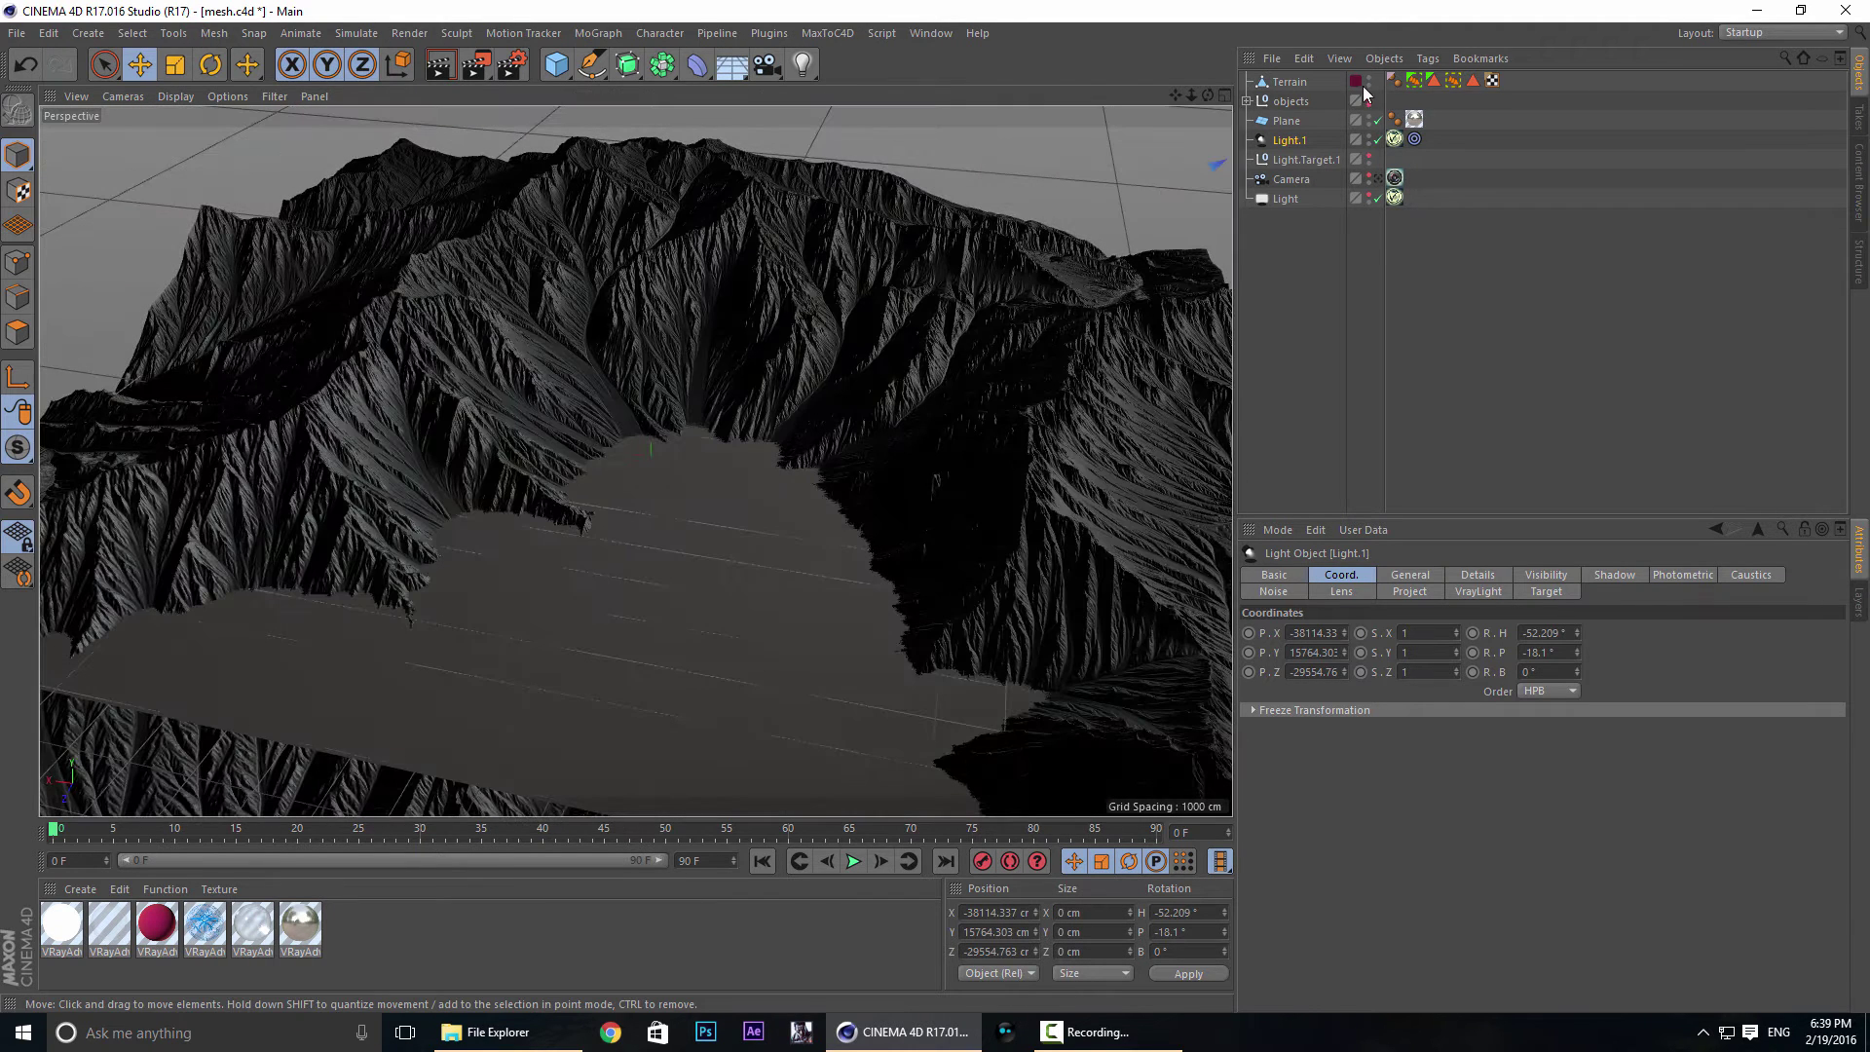
click(1288, 244)
Look through the VrayBridge tags offered for Light.1 and show the common settings of its VrayLight tag.
right_click(1300, 139)
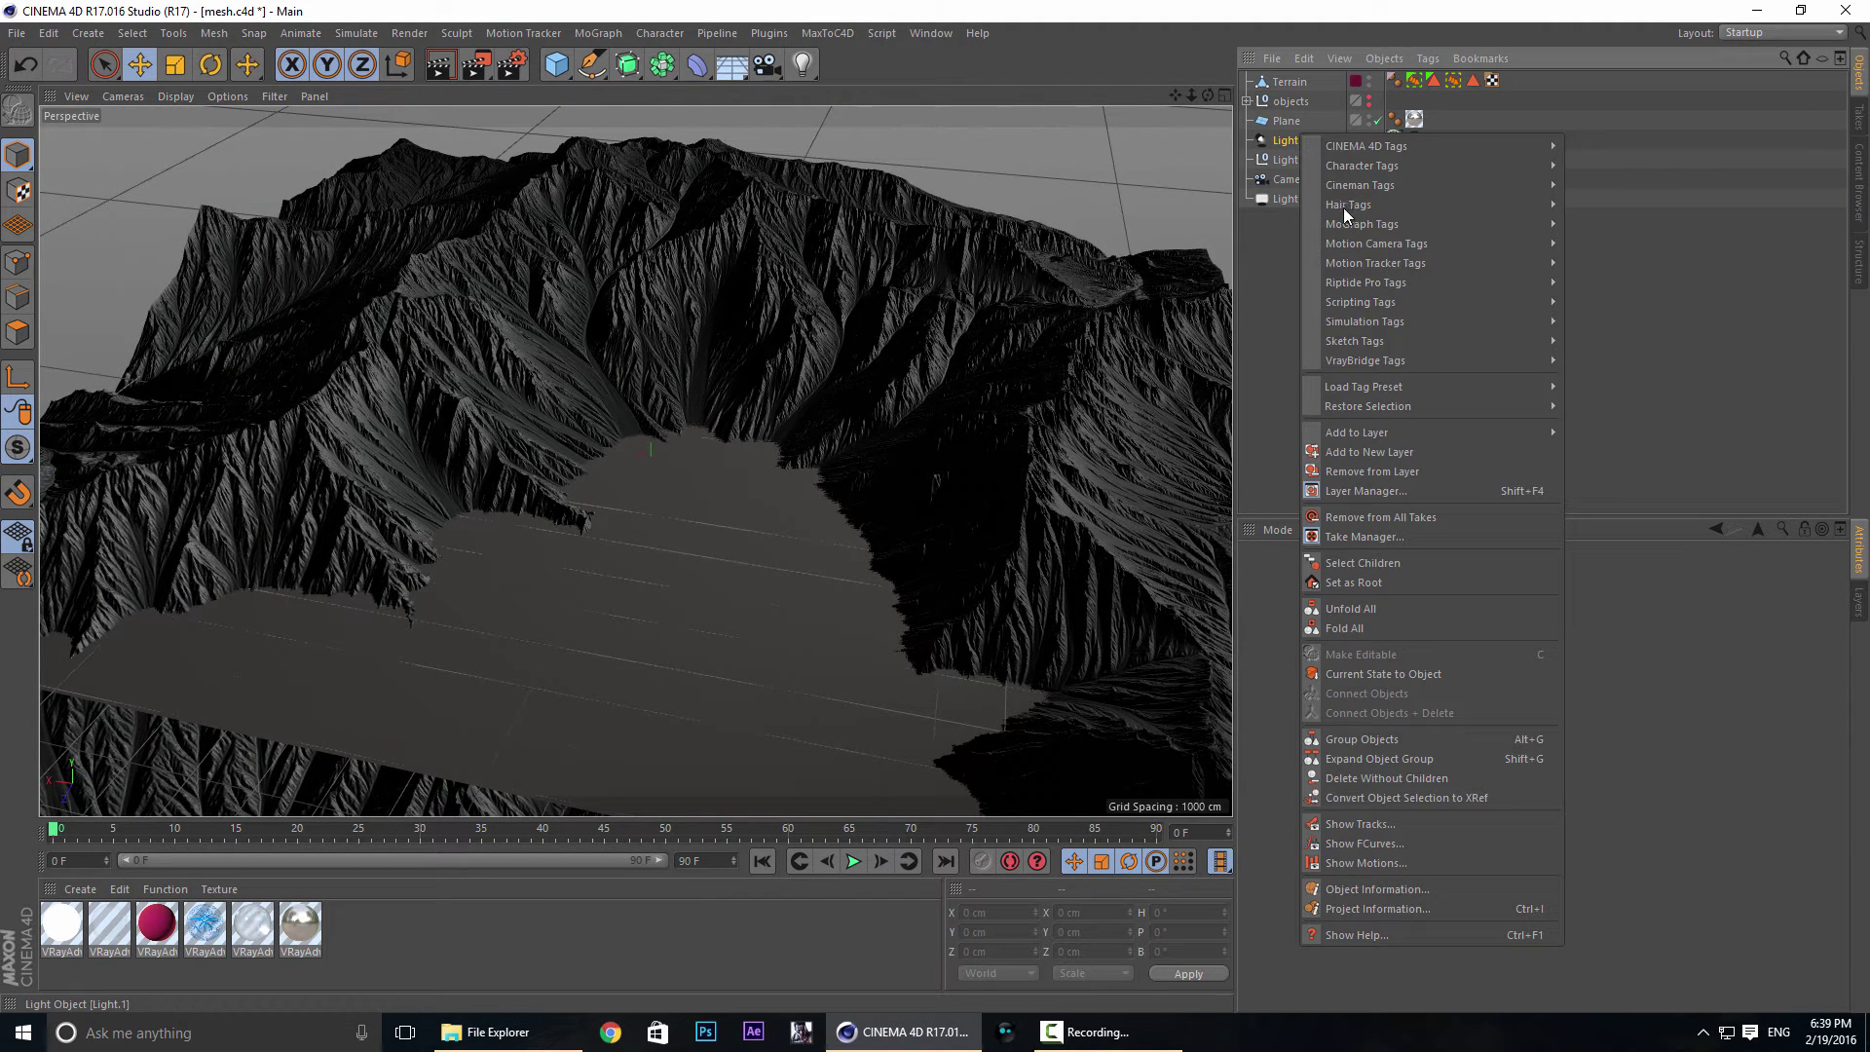
mouse_move(1413, 360)
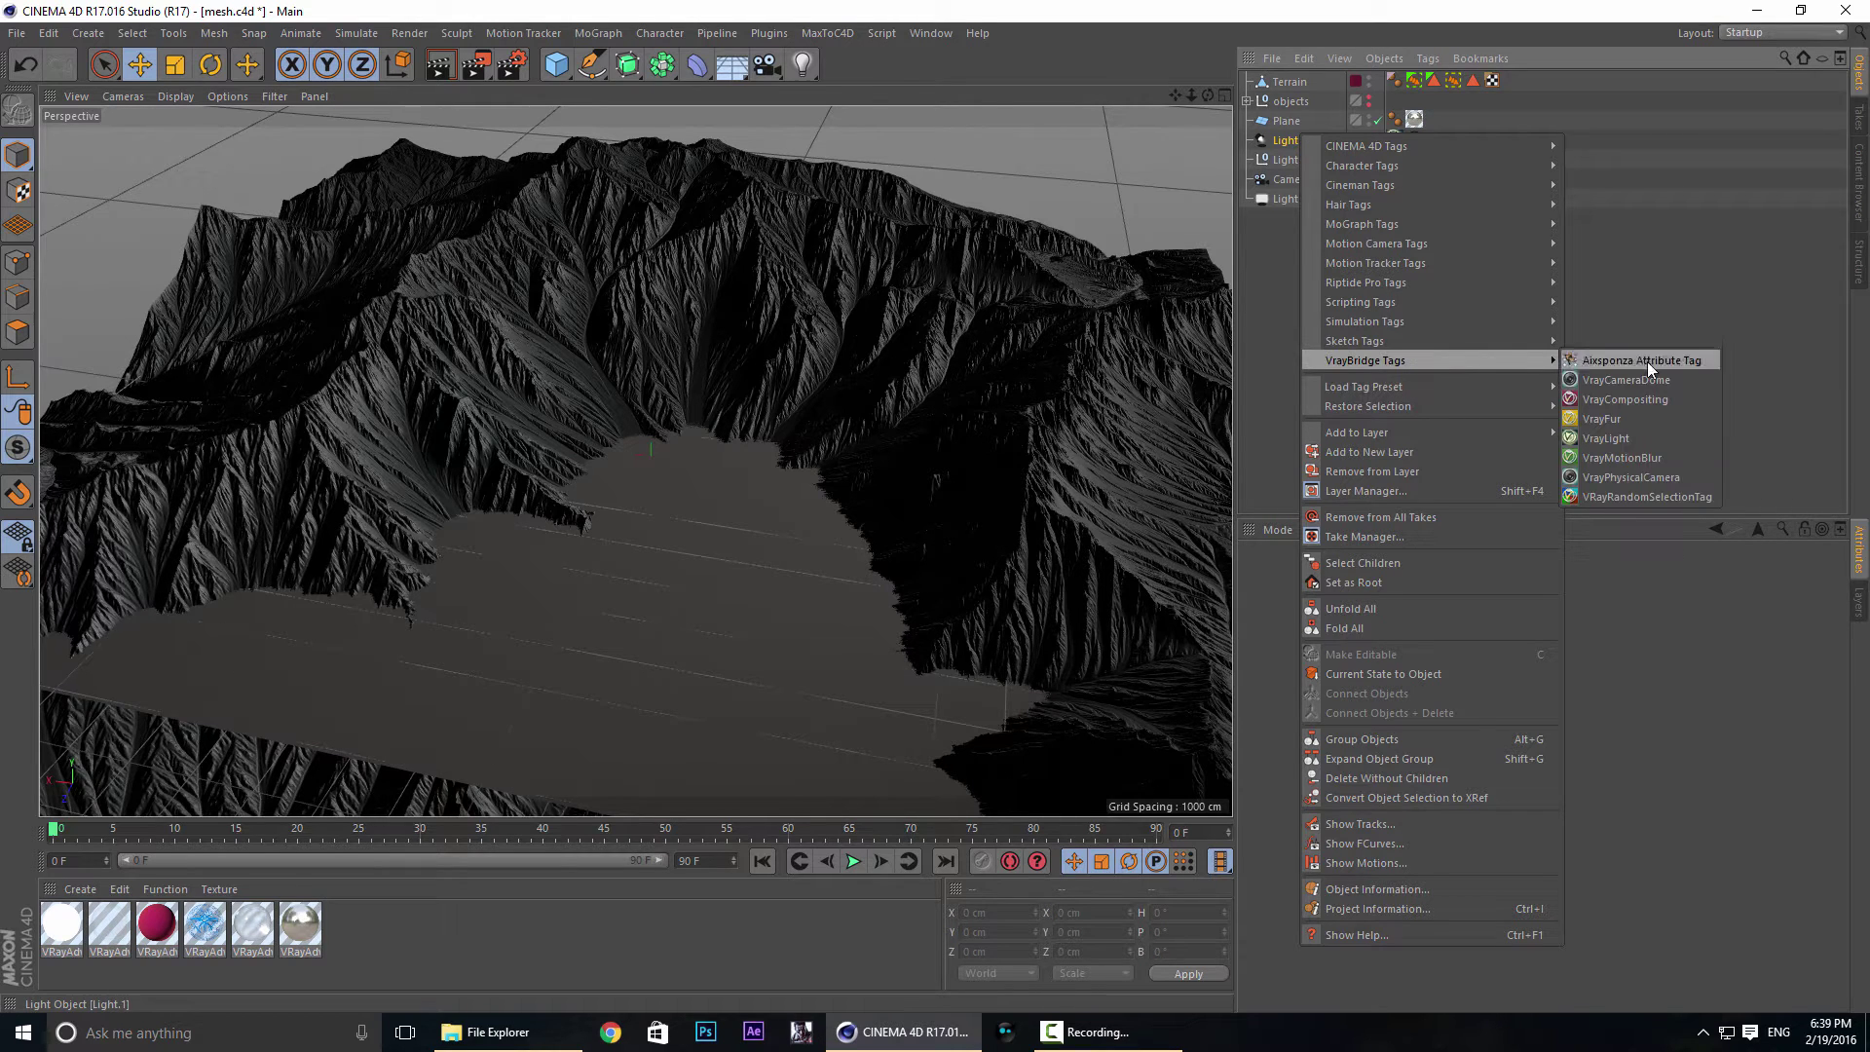
click(1607, 438)
click(1397, 139)
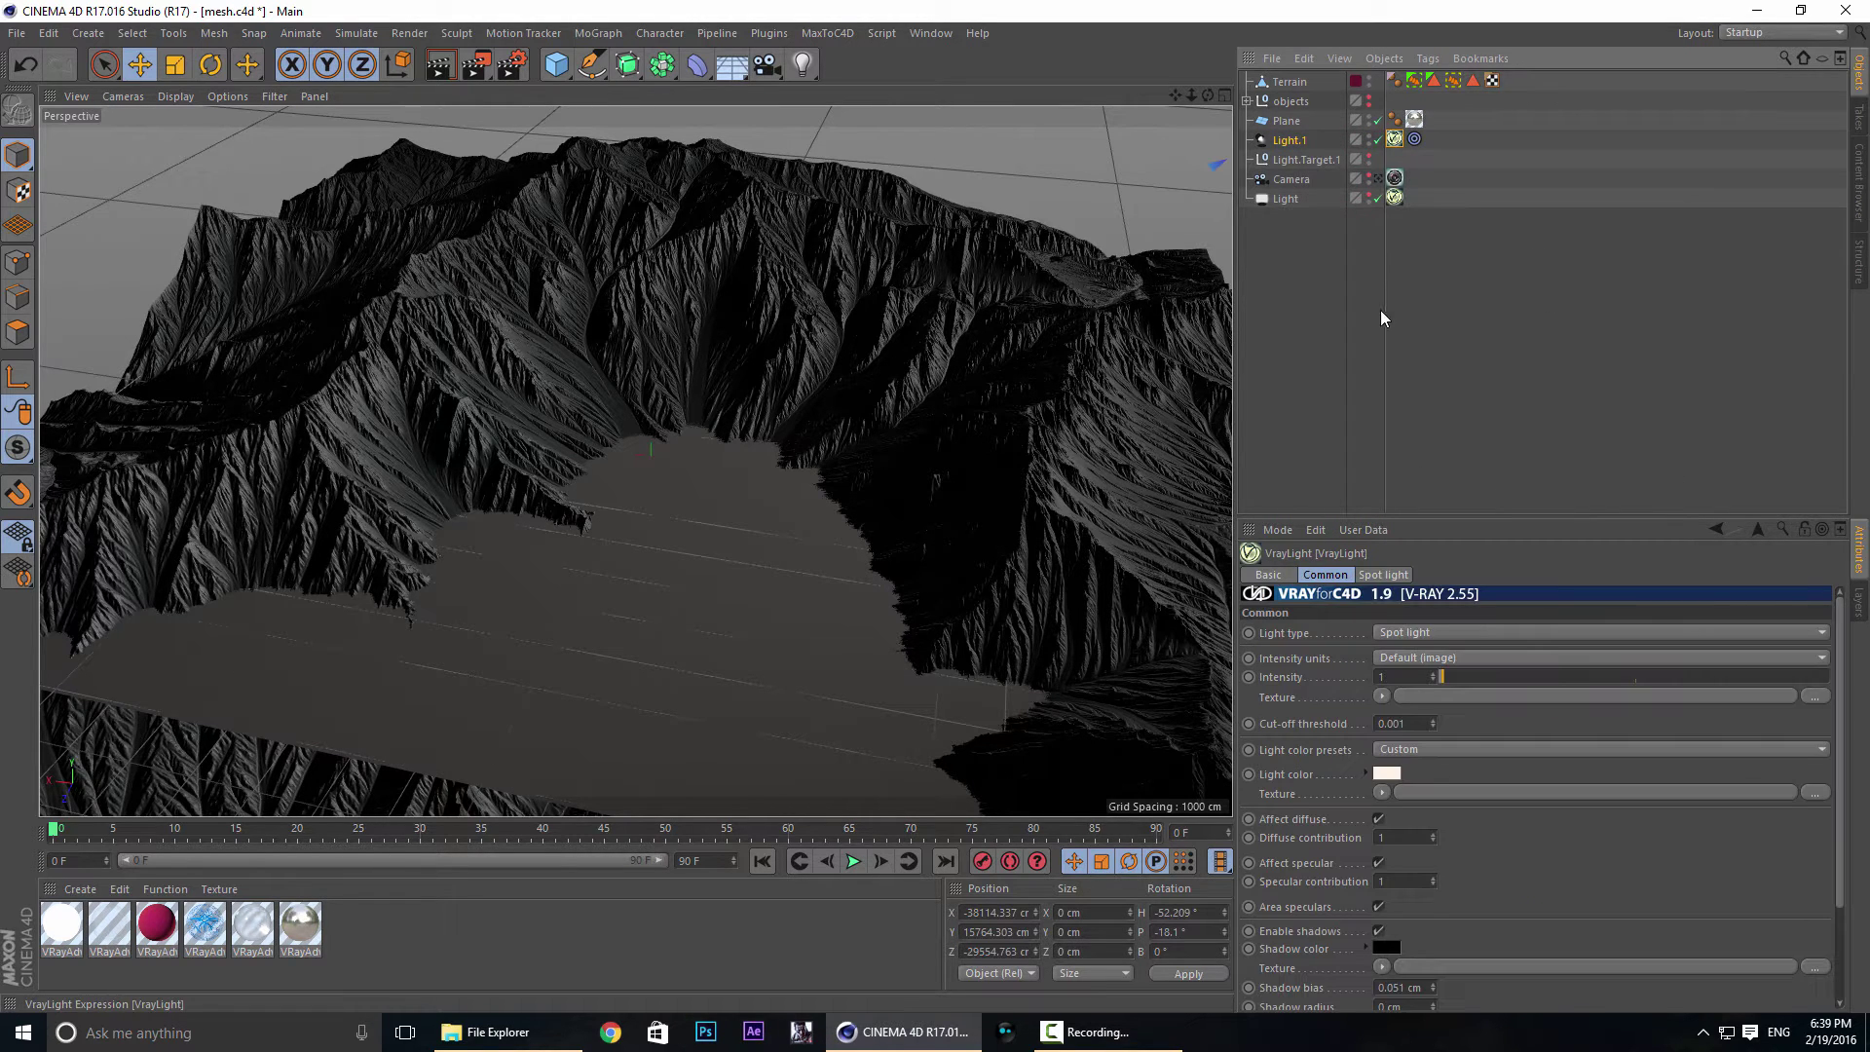
Examine the light color and shadow settings in Light.1's VrayLight tag without changing them, and leave nothing selected.
click(1389, 774)
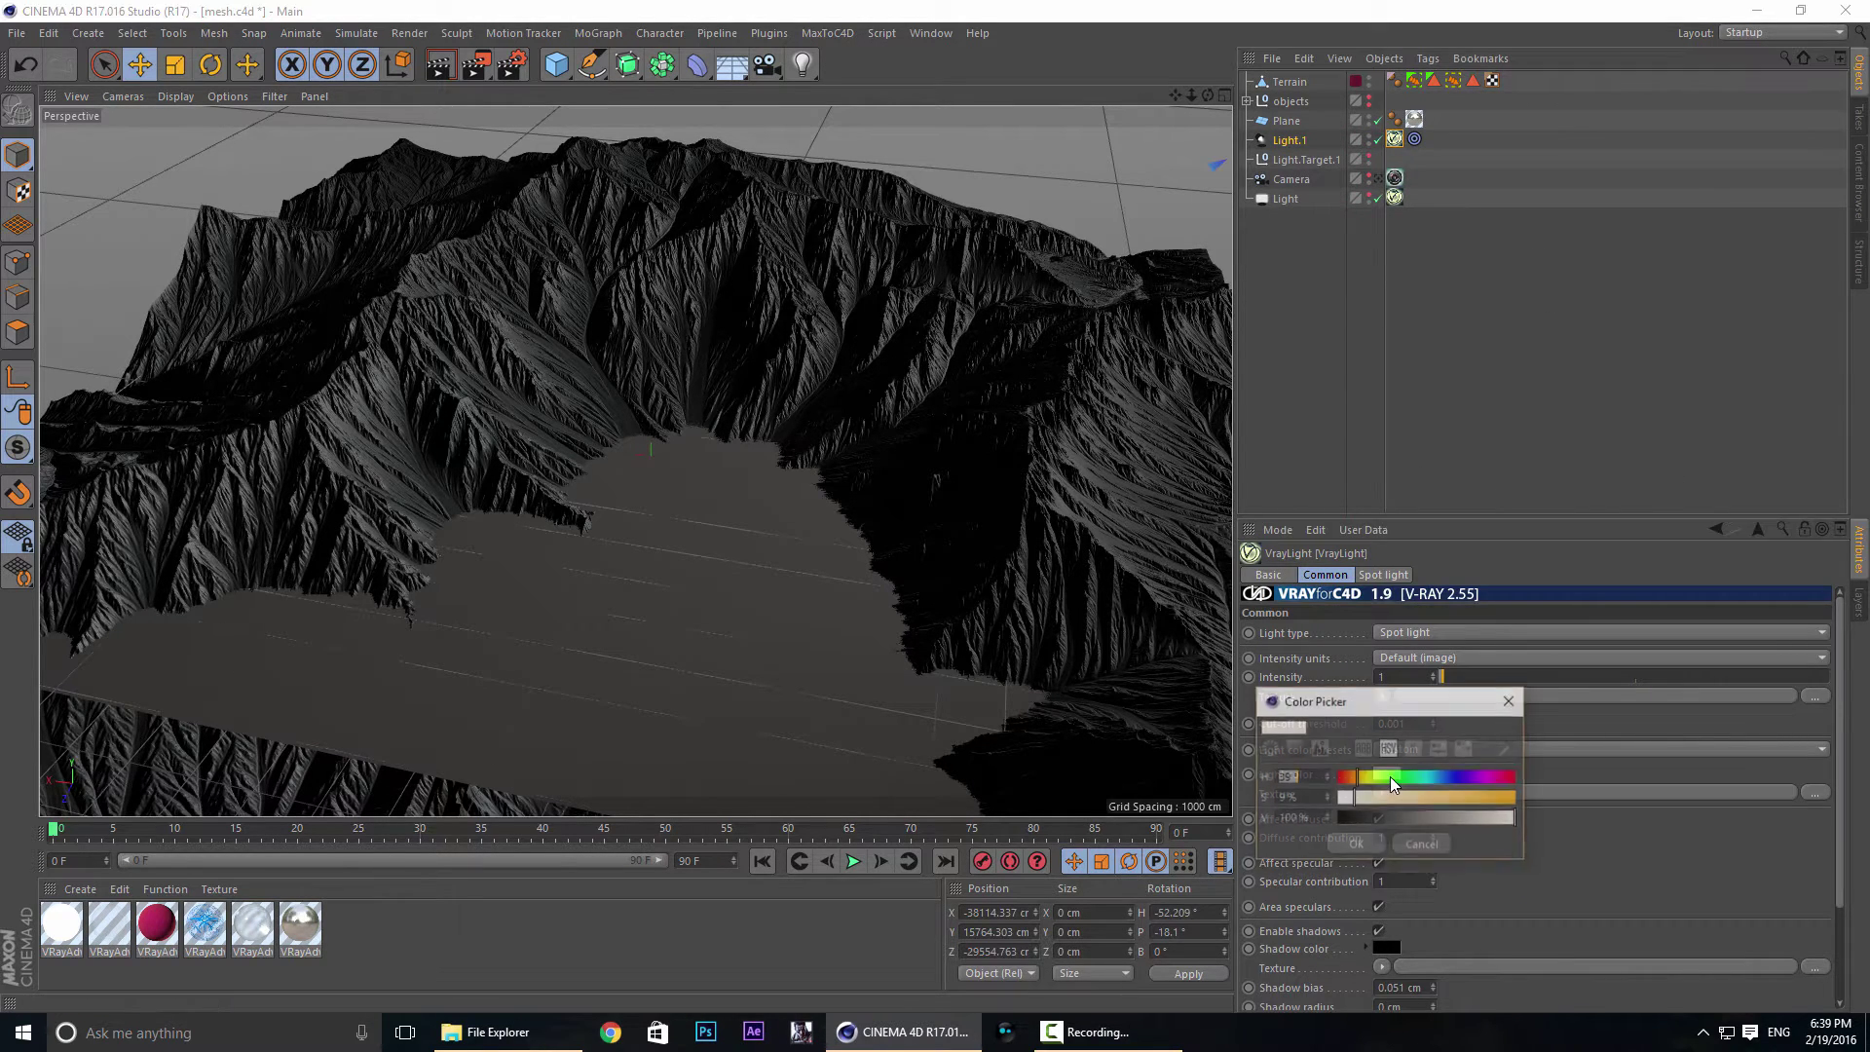
drag(1359, 710, 1472, 491)
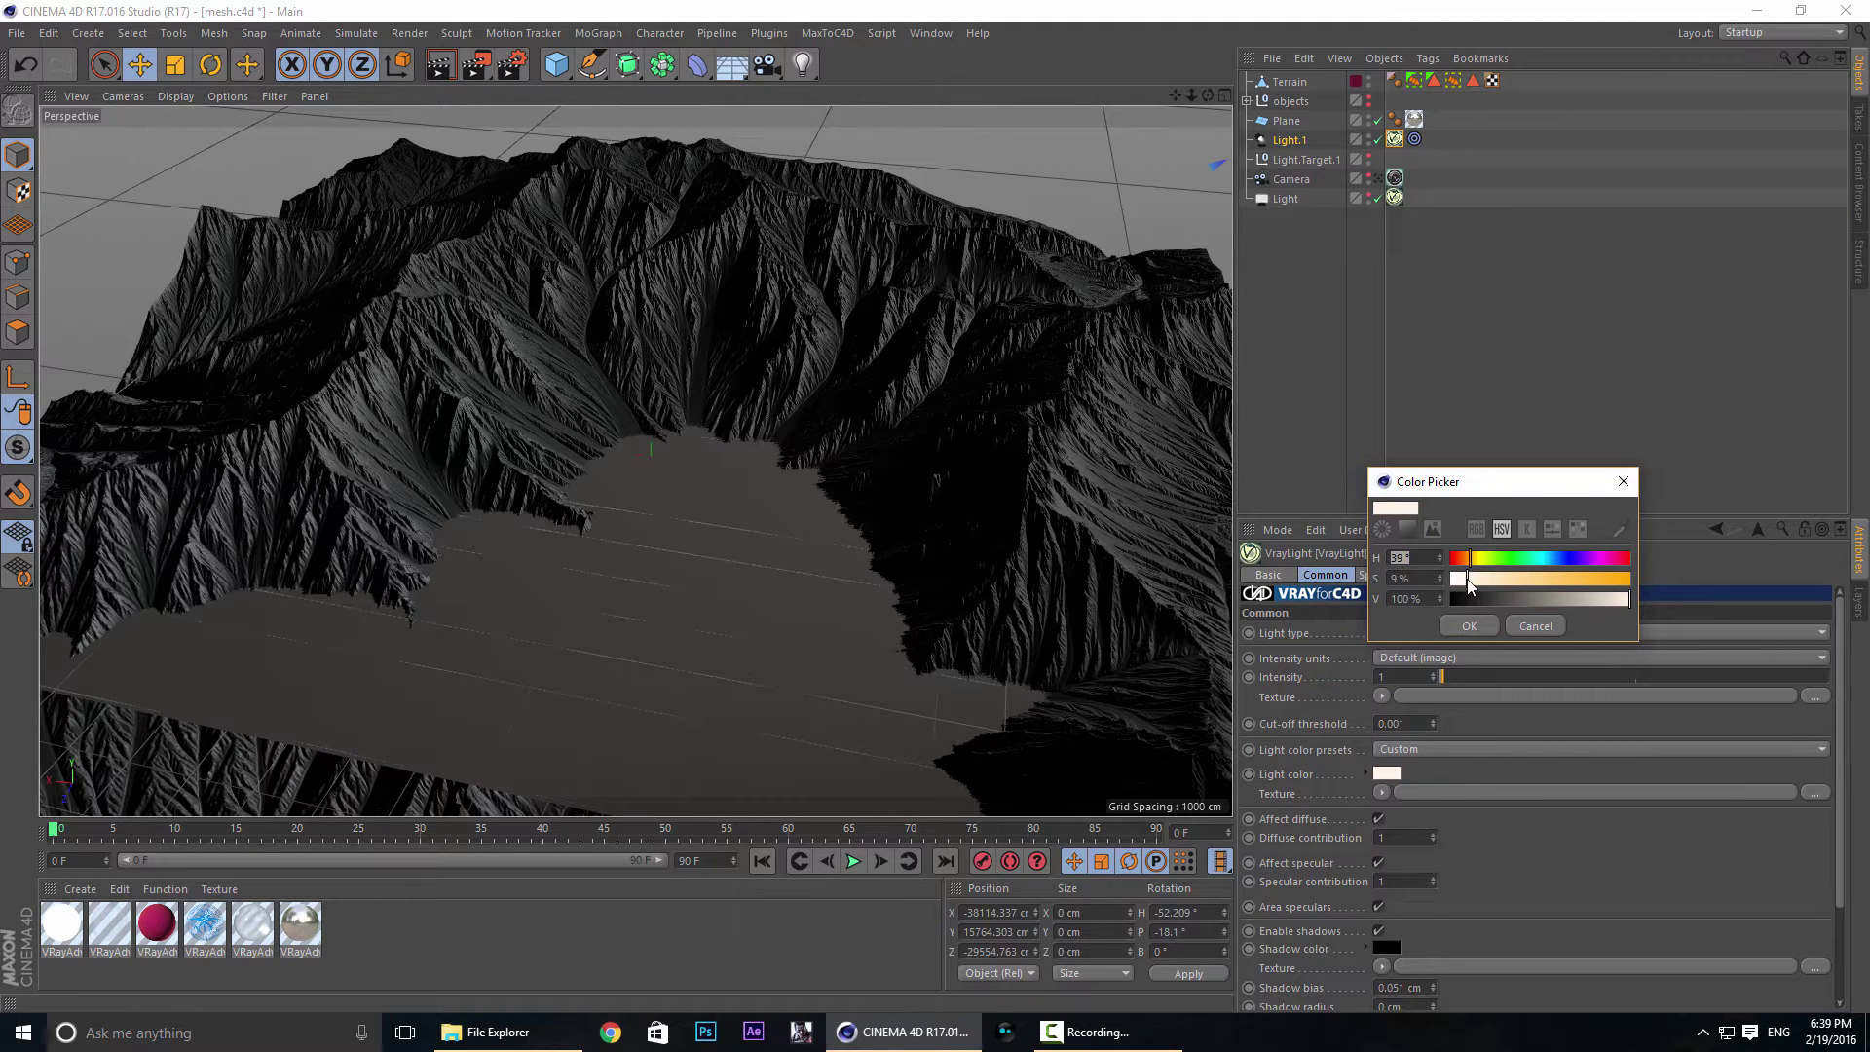
click(1529, 623)
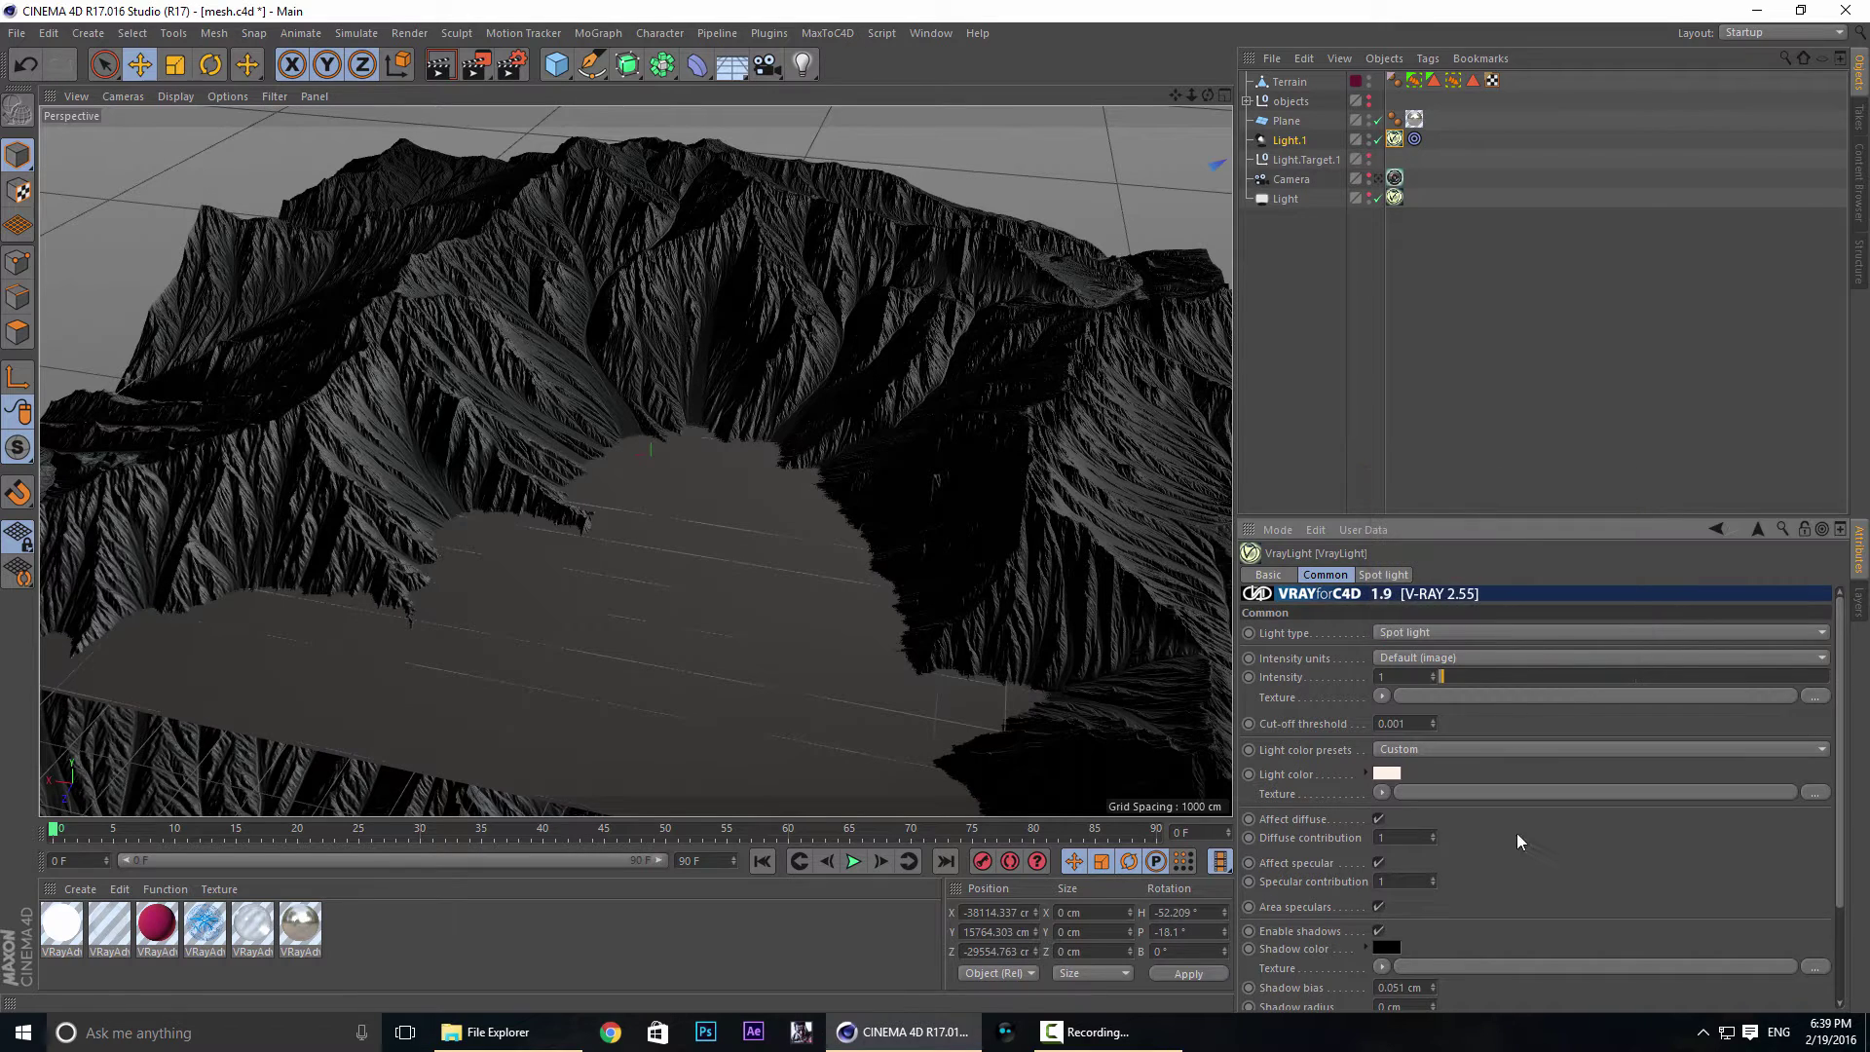
scroll(1403, 828, down, 3)
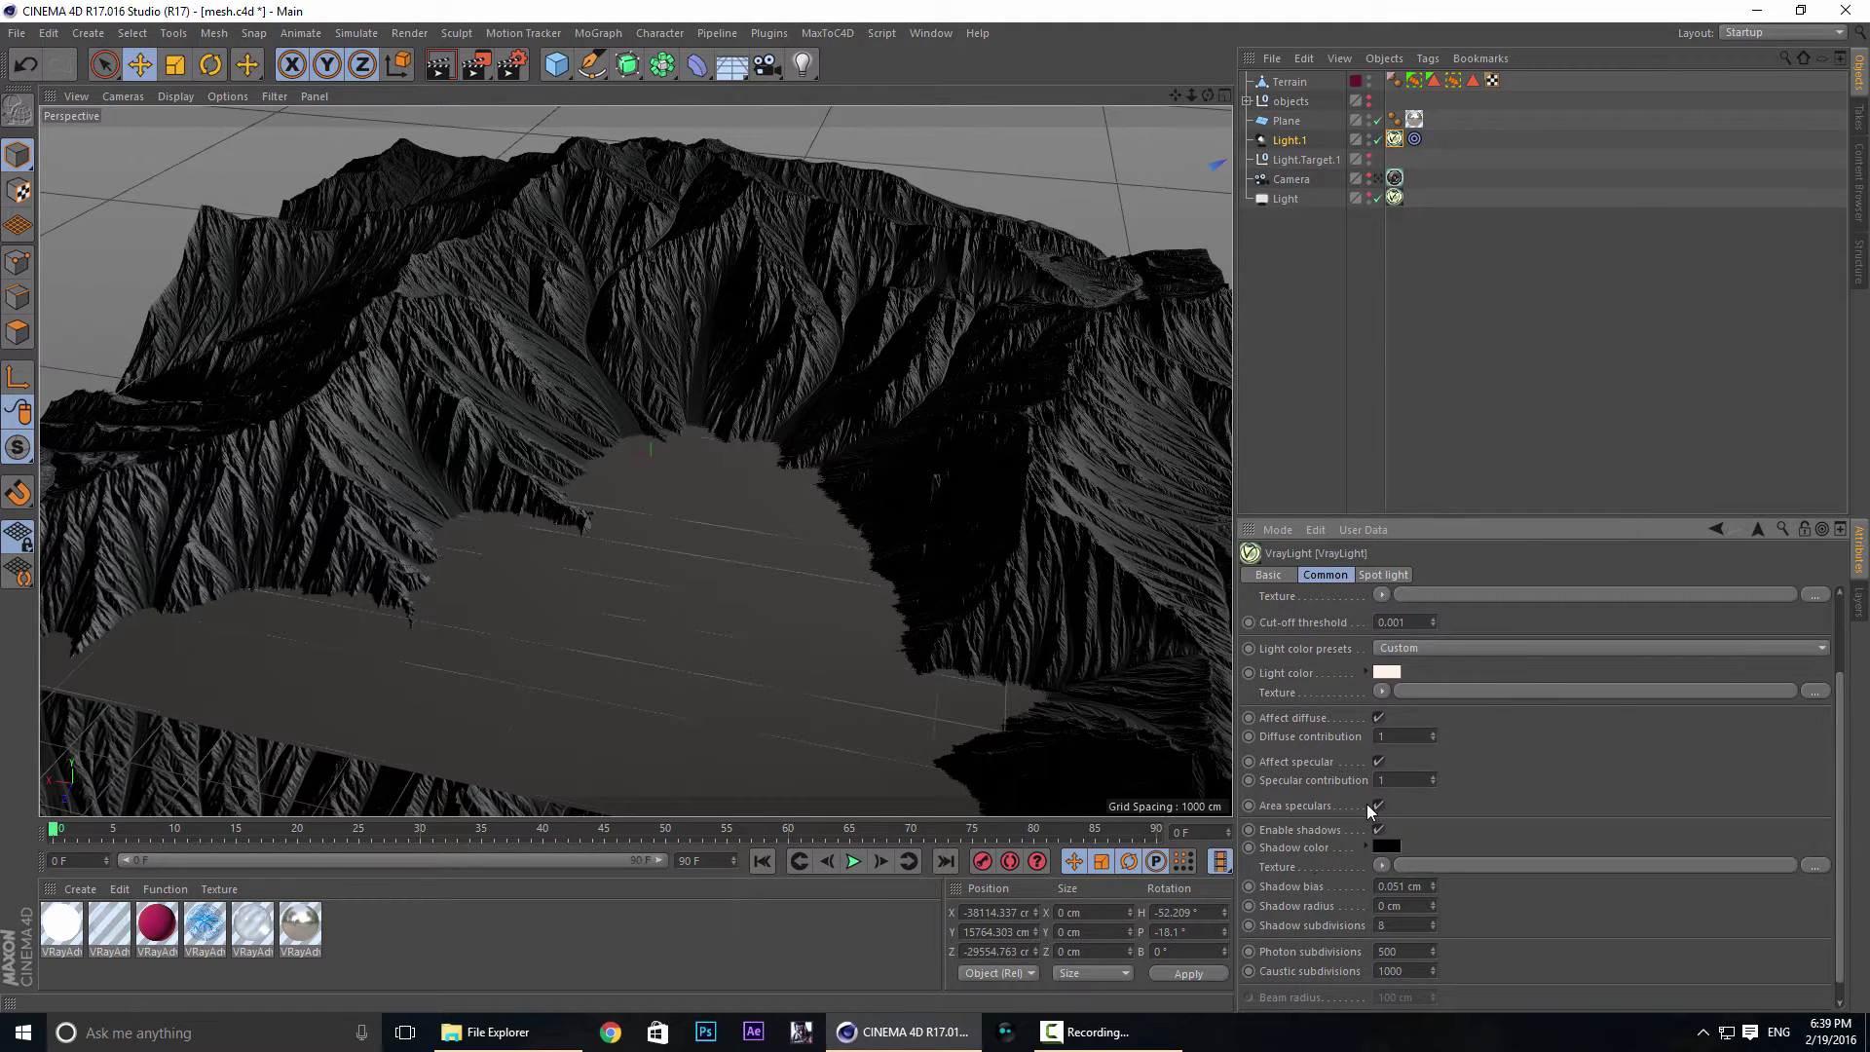
click(1417, 312)
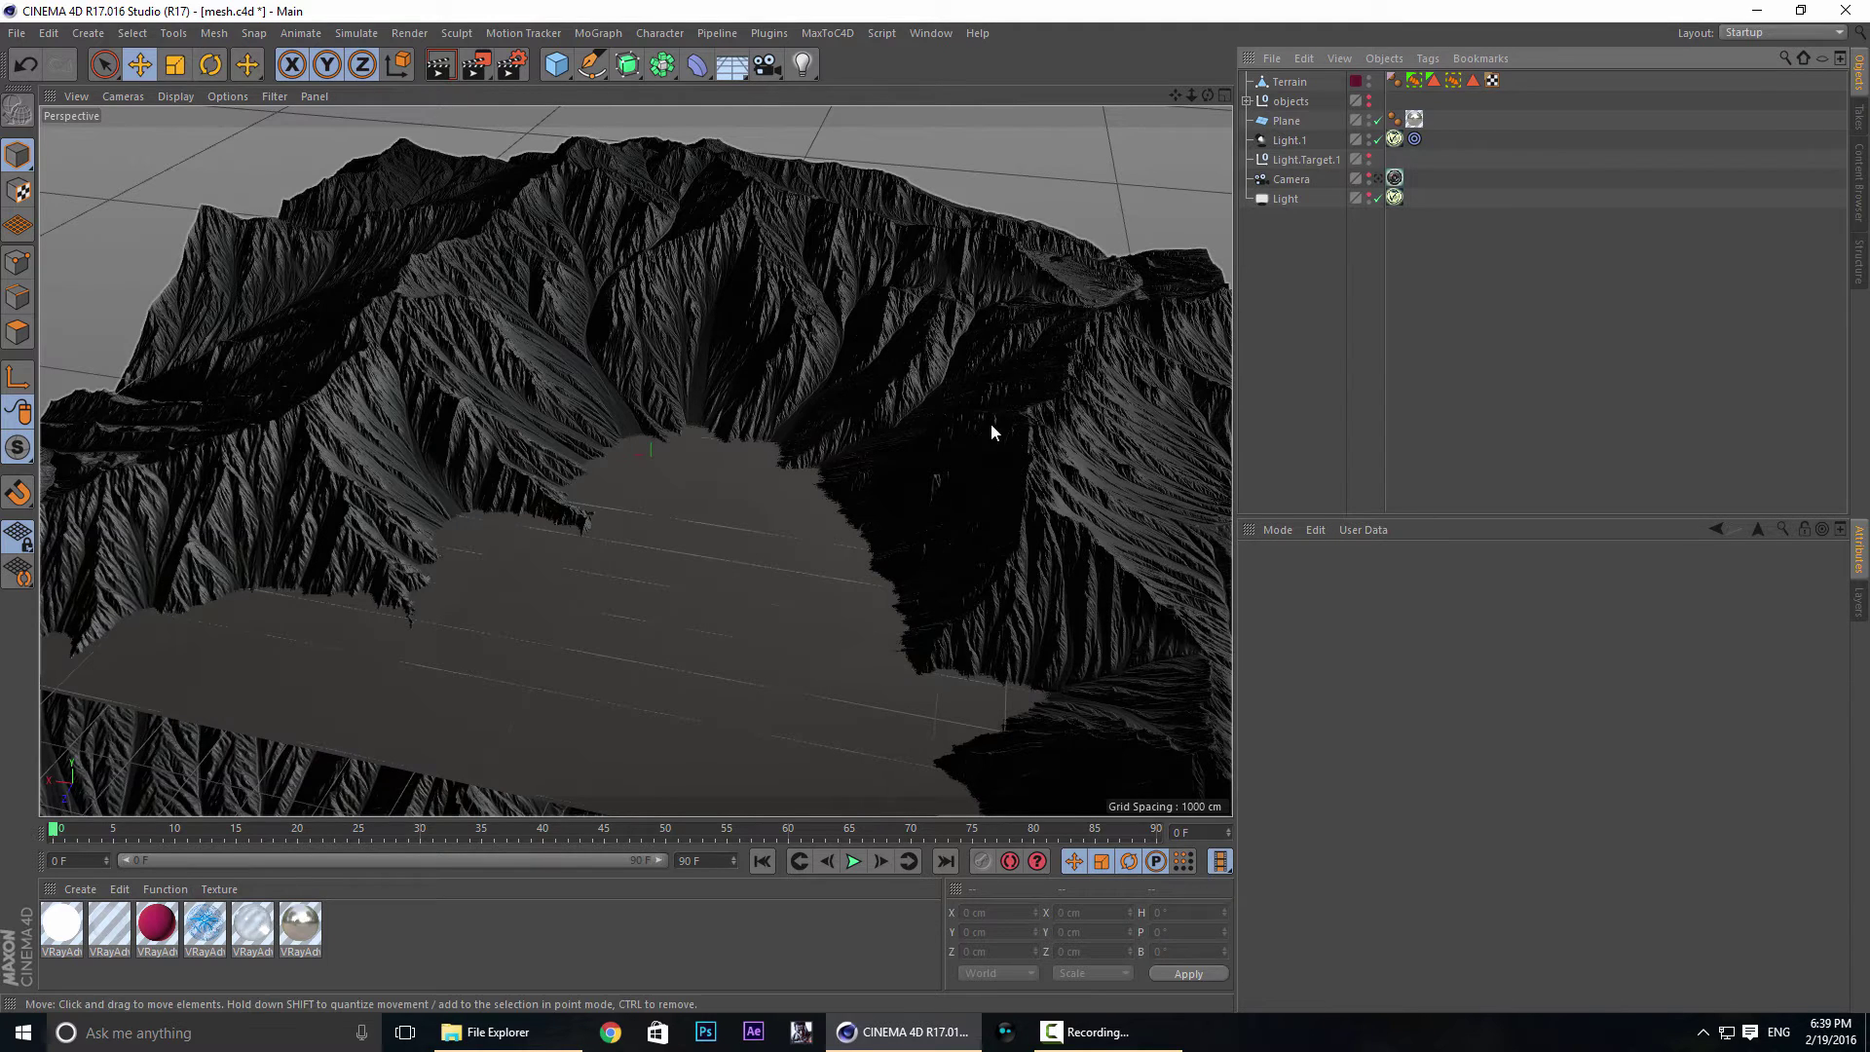
Review the renderer choices in the render settings and show the Indirect illumination (GI) options of VrayBridge.
click(511, 64)
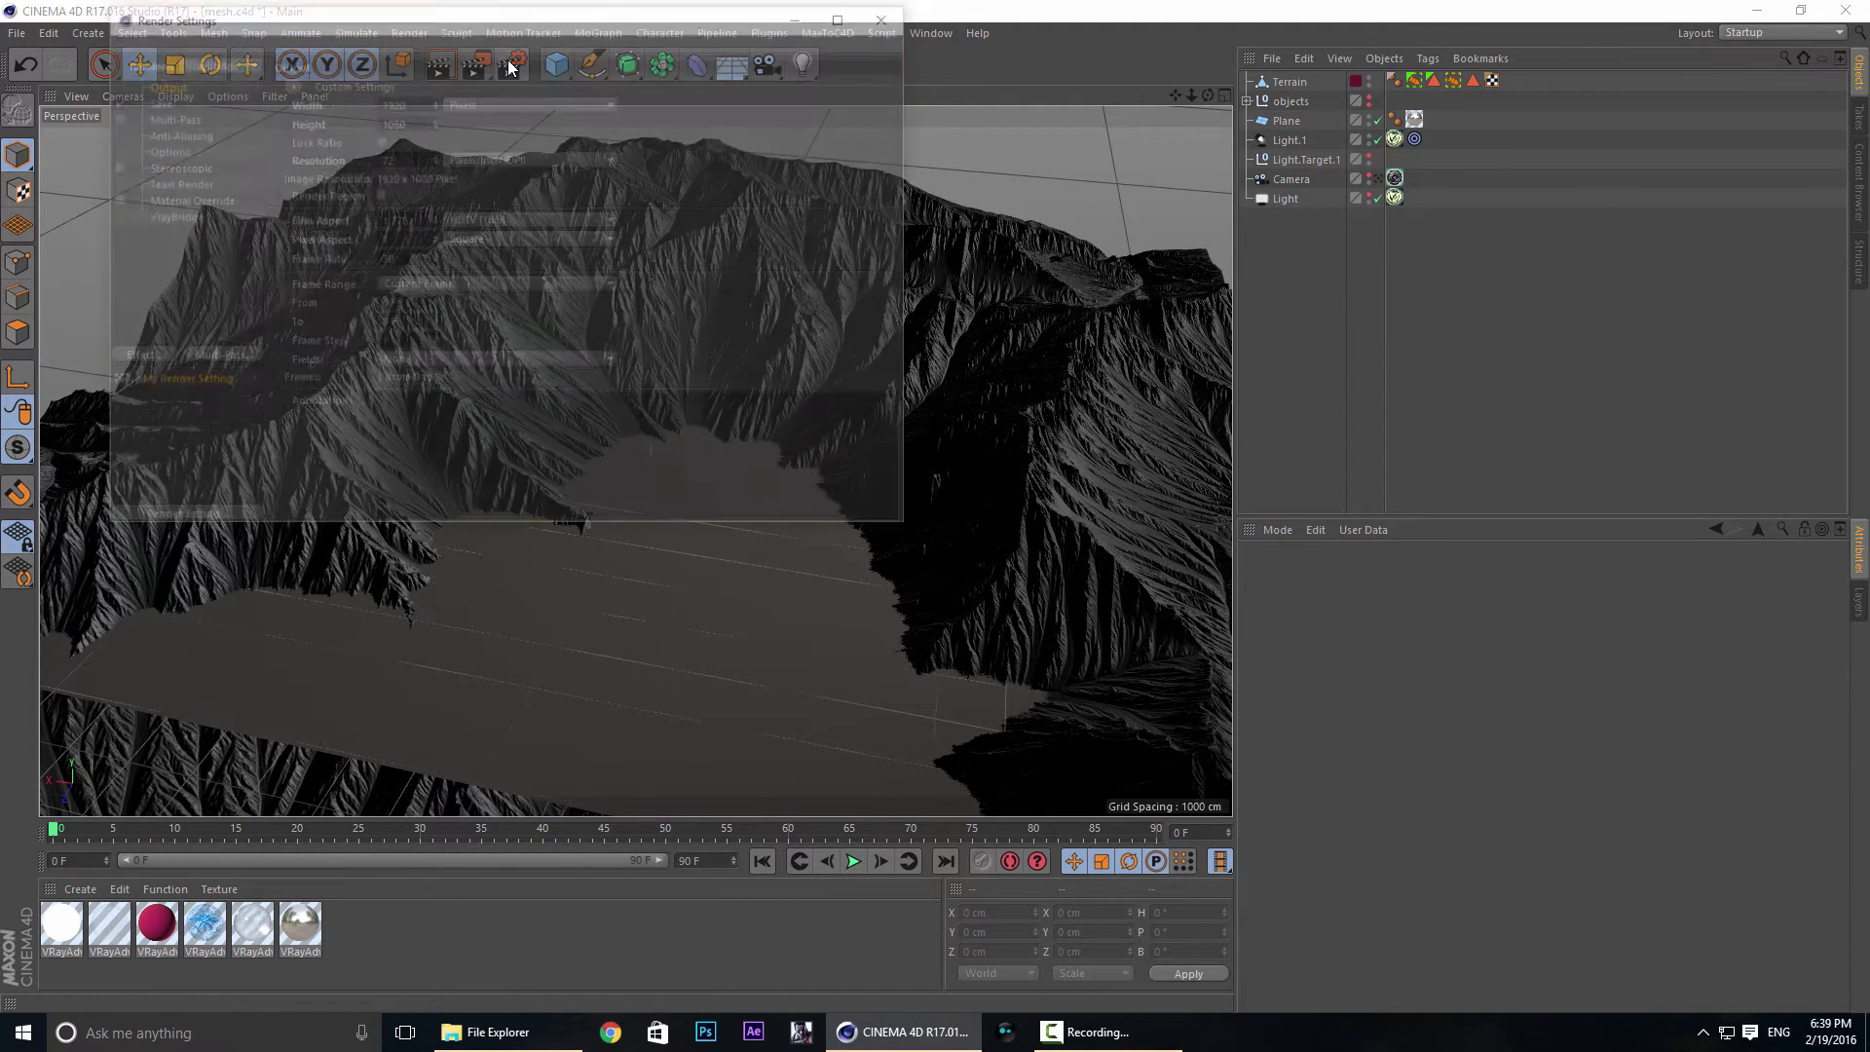
click(190, 61)
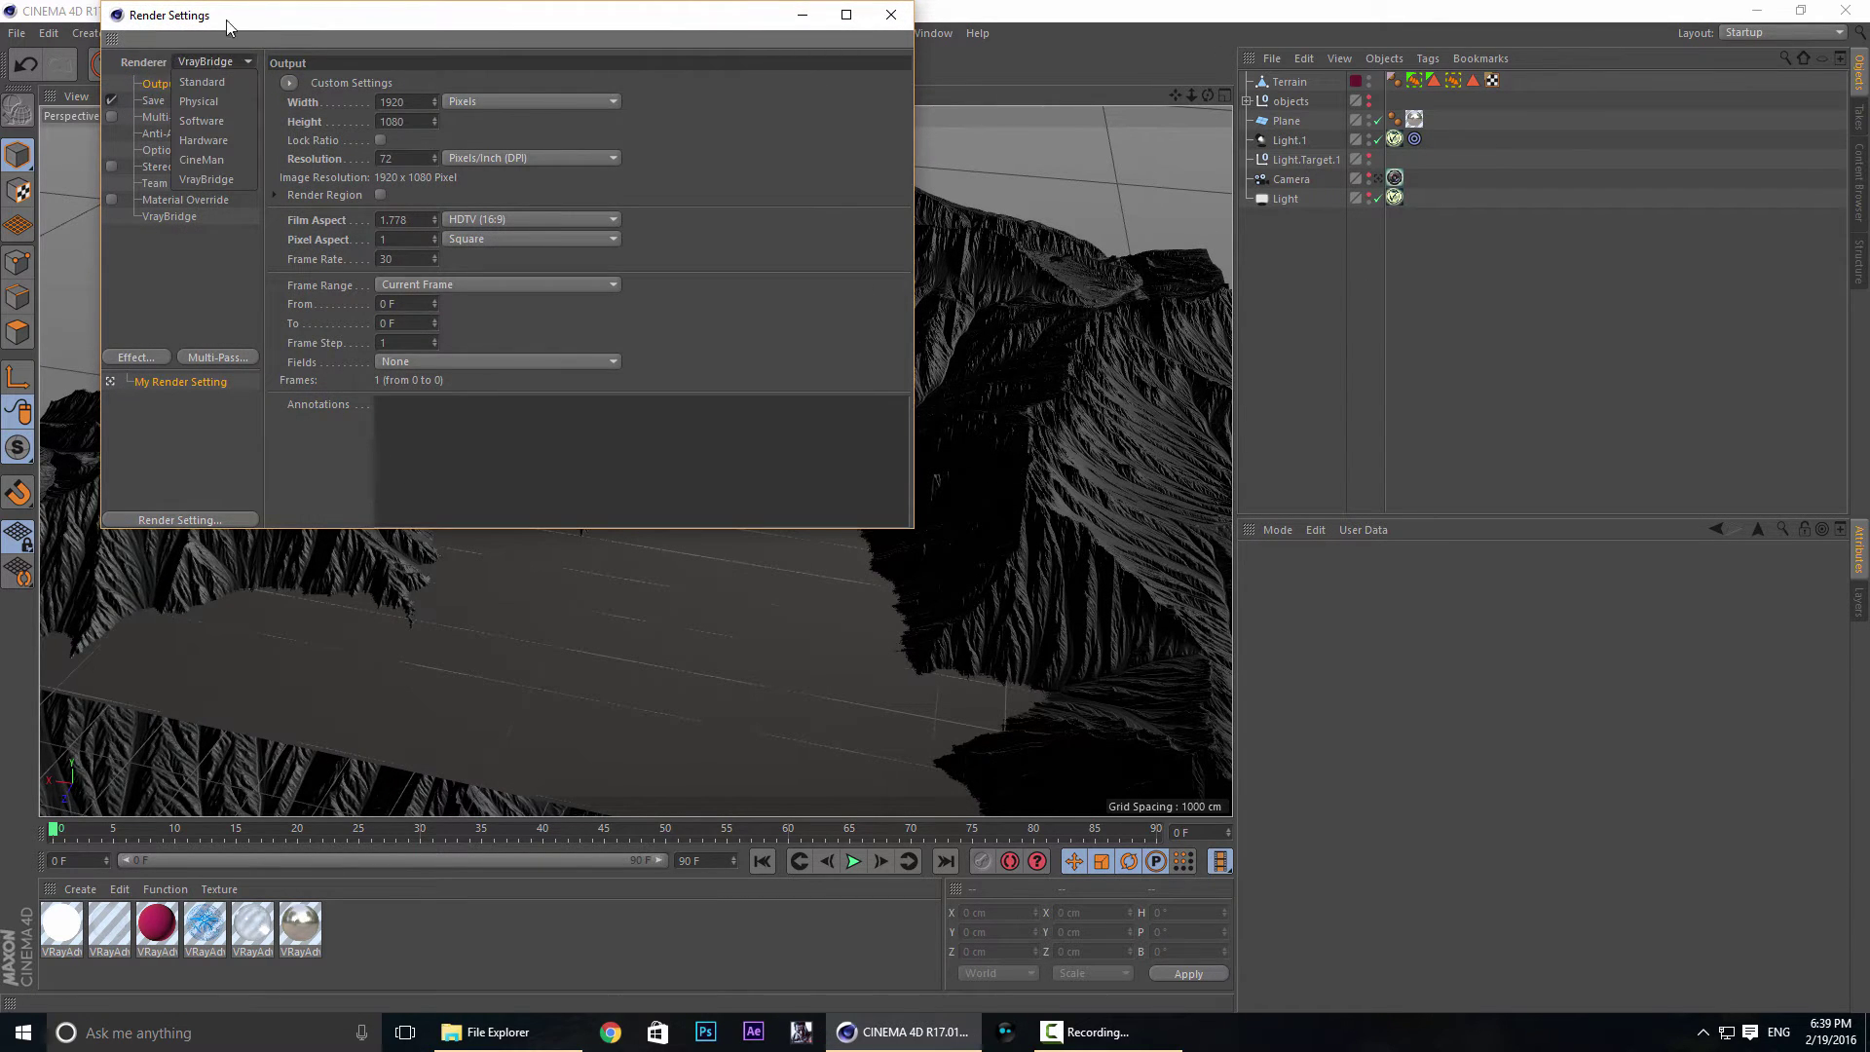
click(204, 242)
click(172, 216)
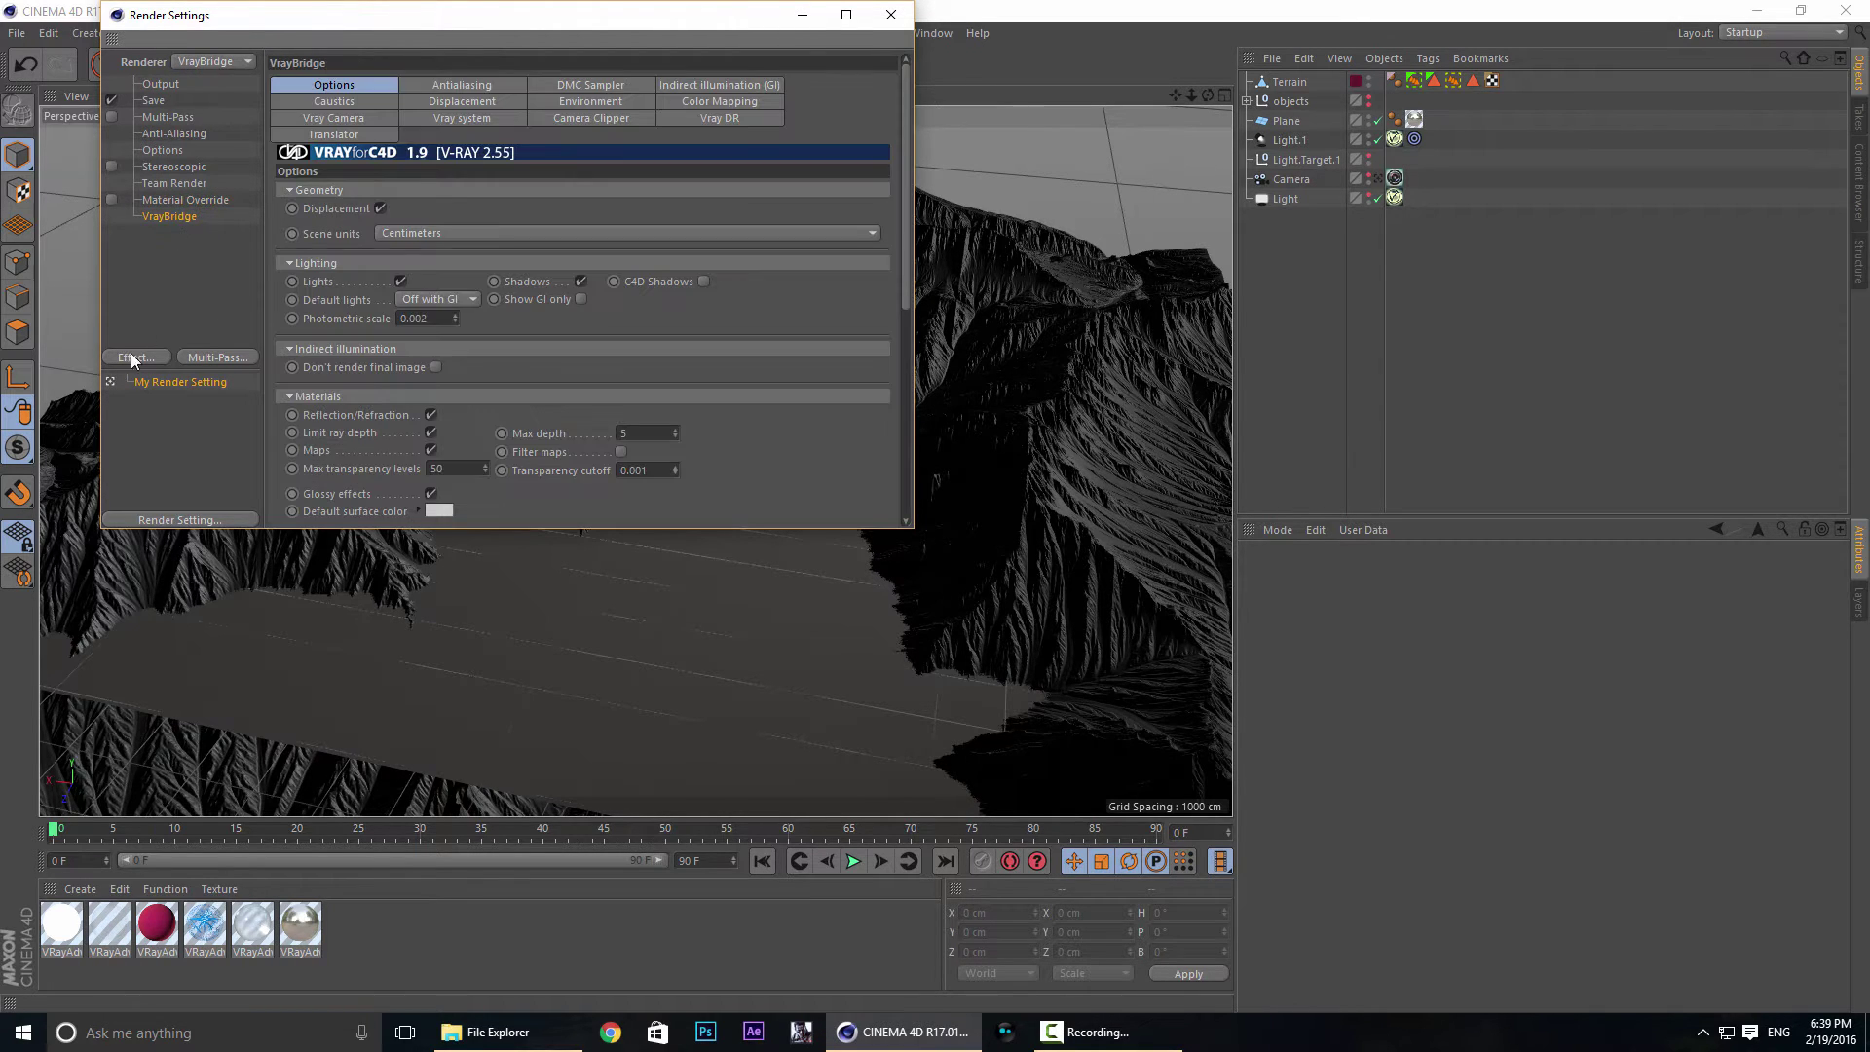
click(696, 88)
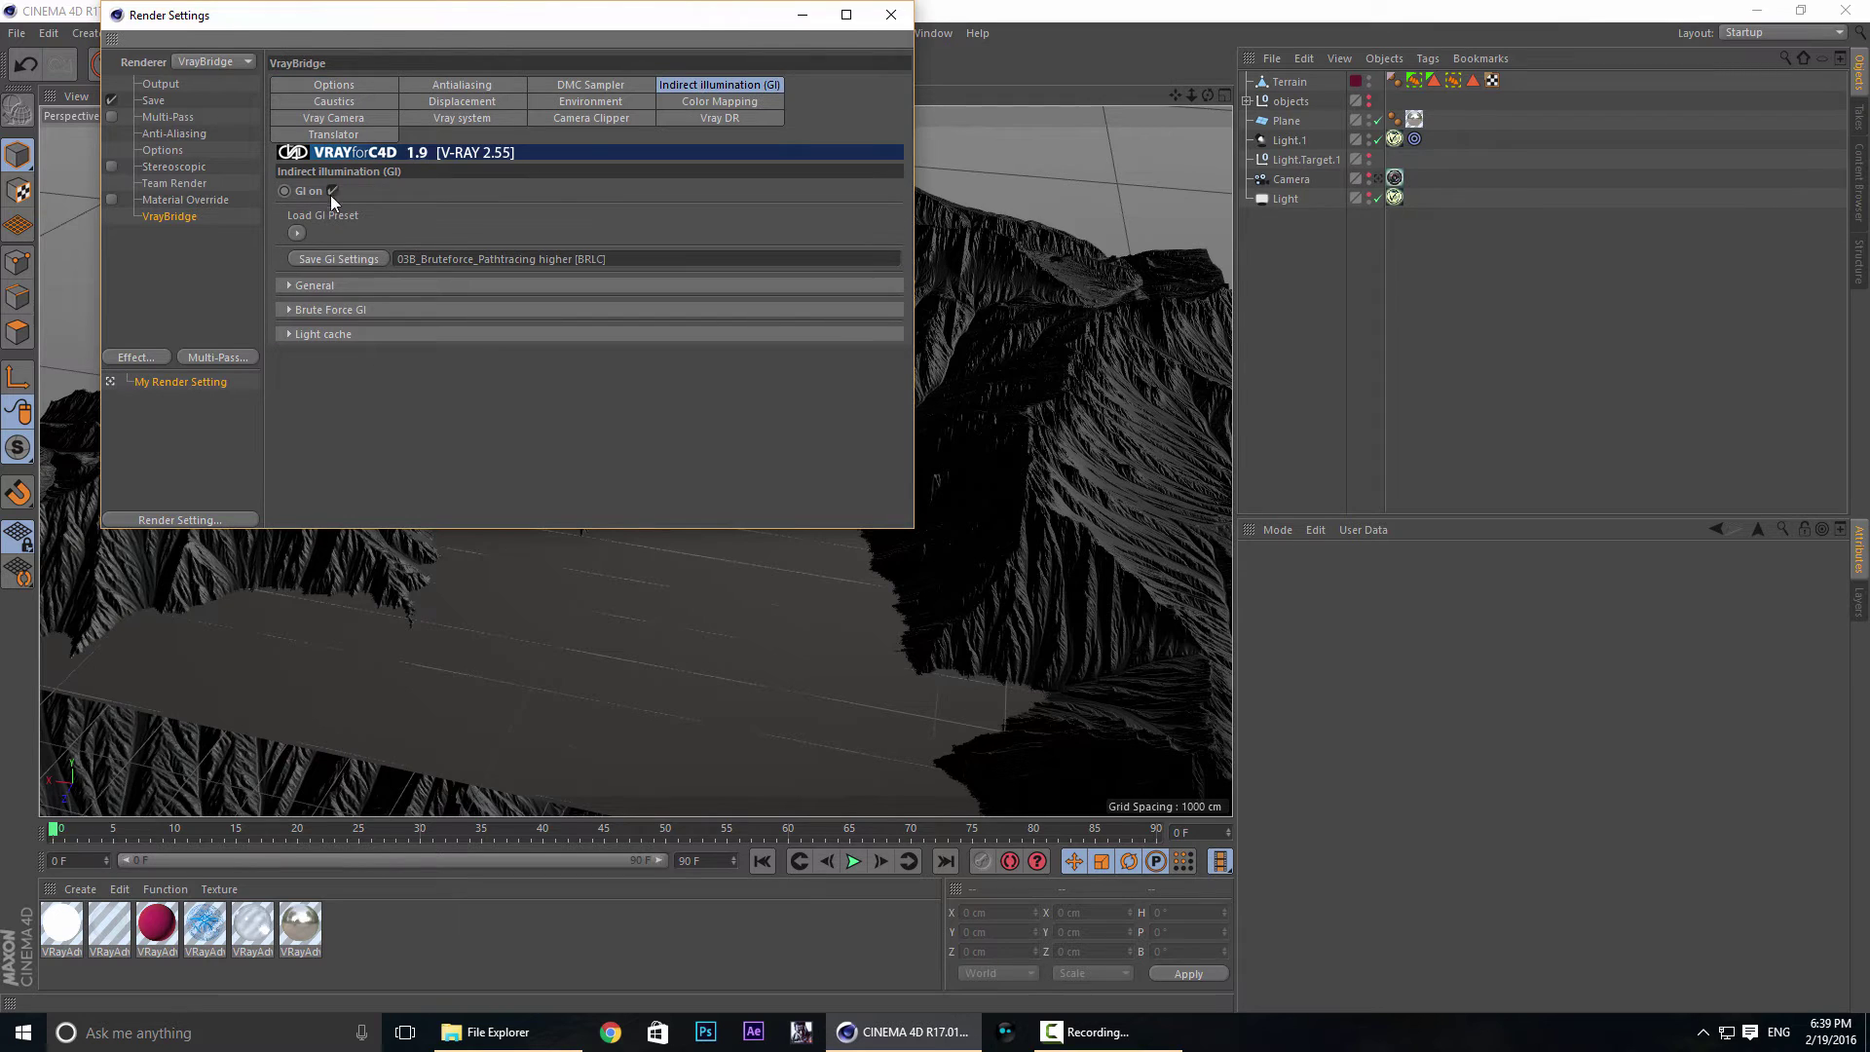
Look through the GI presets, including the bruteforce-pathtracing group, without loading a different one.
click(296, 234)
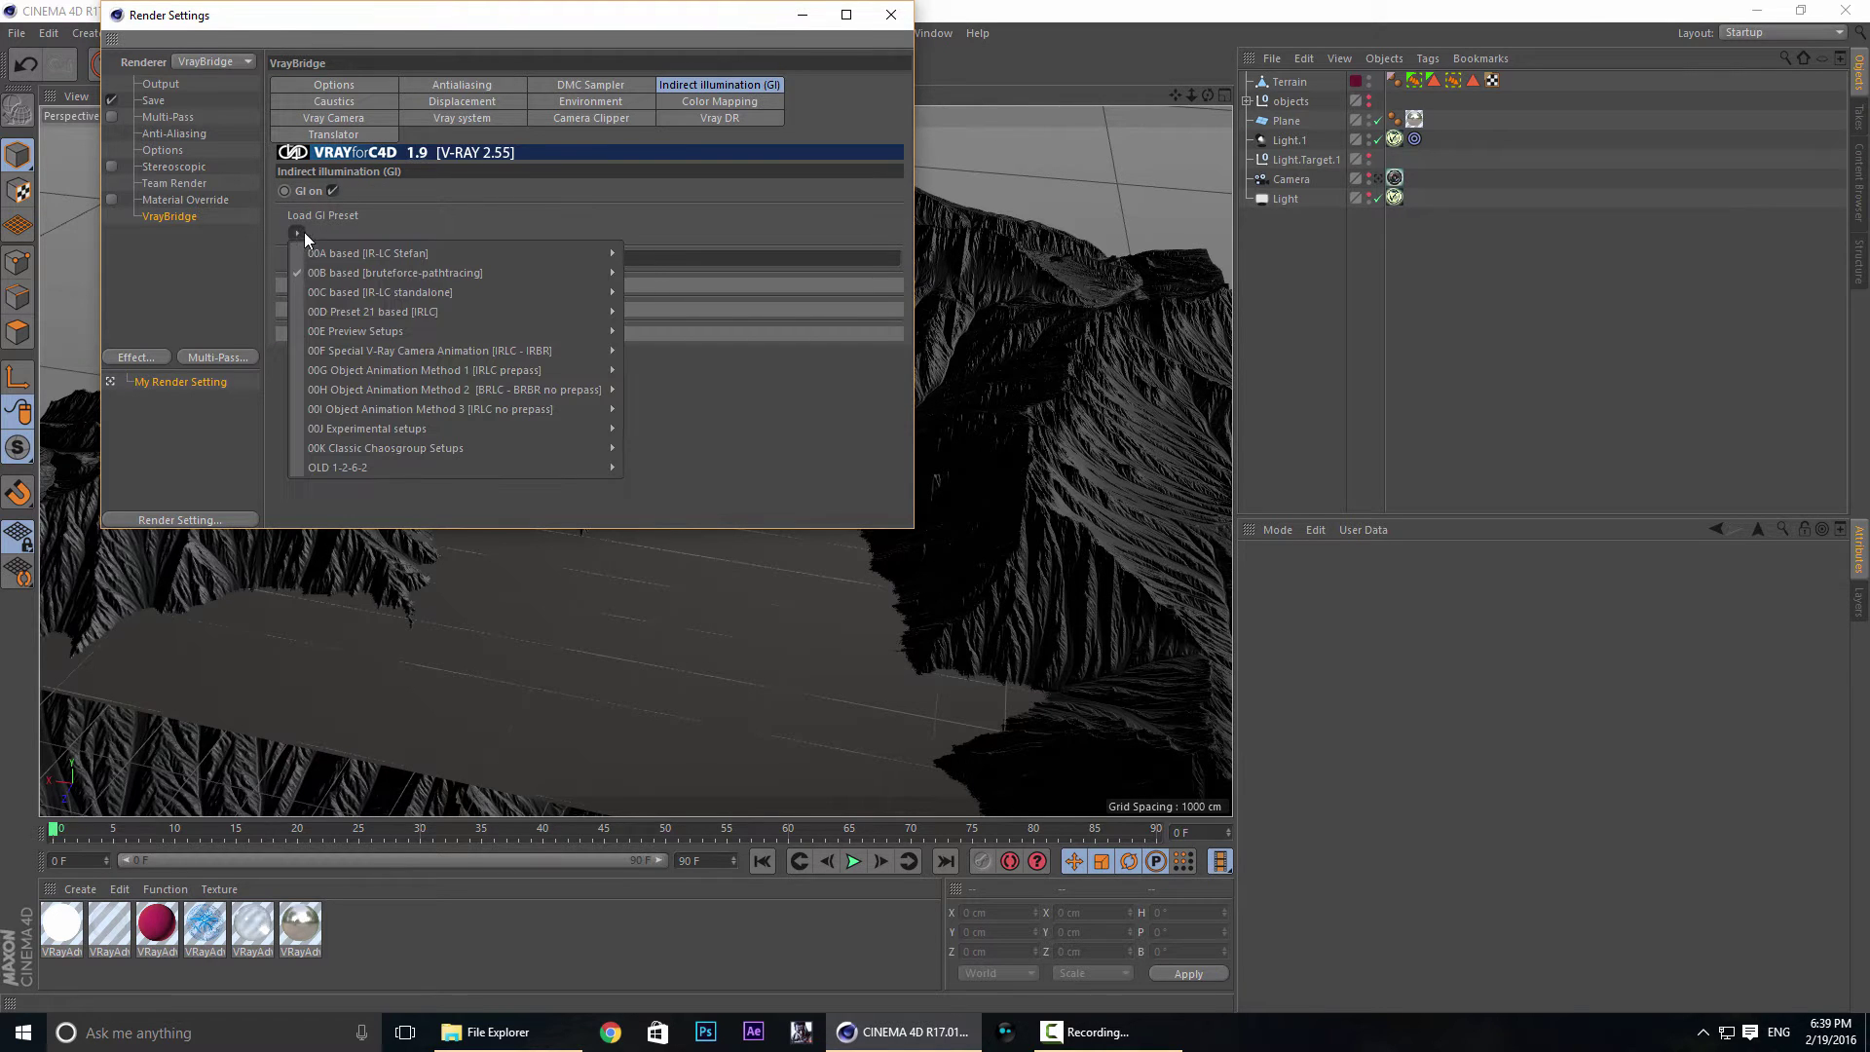
mouse_move(582, 279)
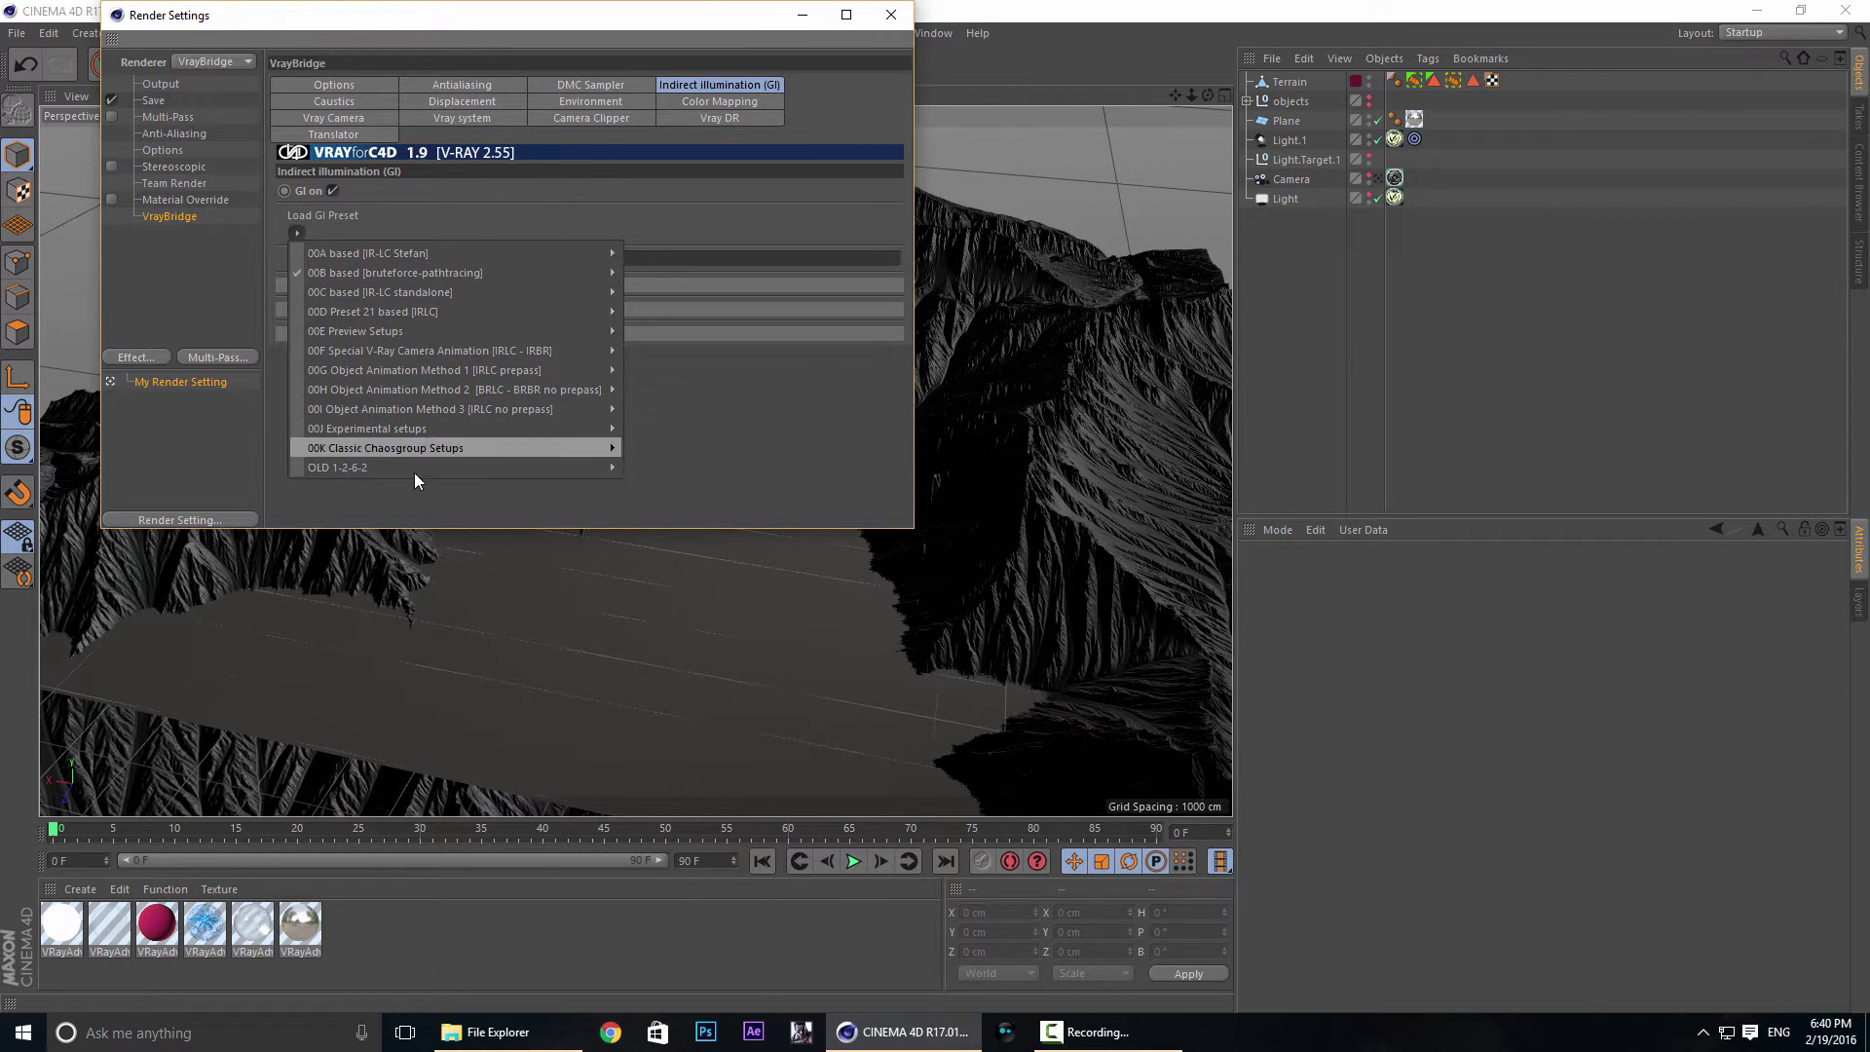
mouse_move(483, 448)
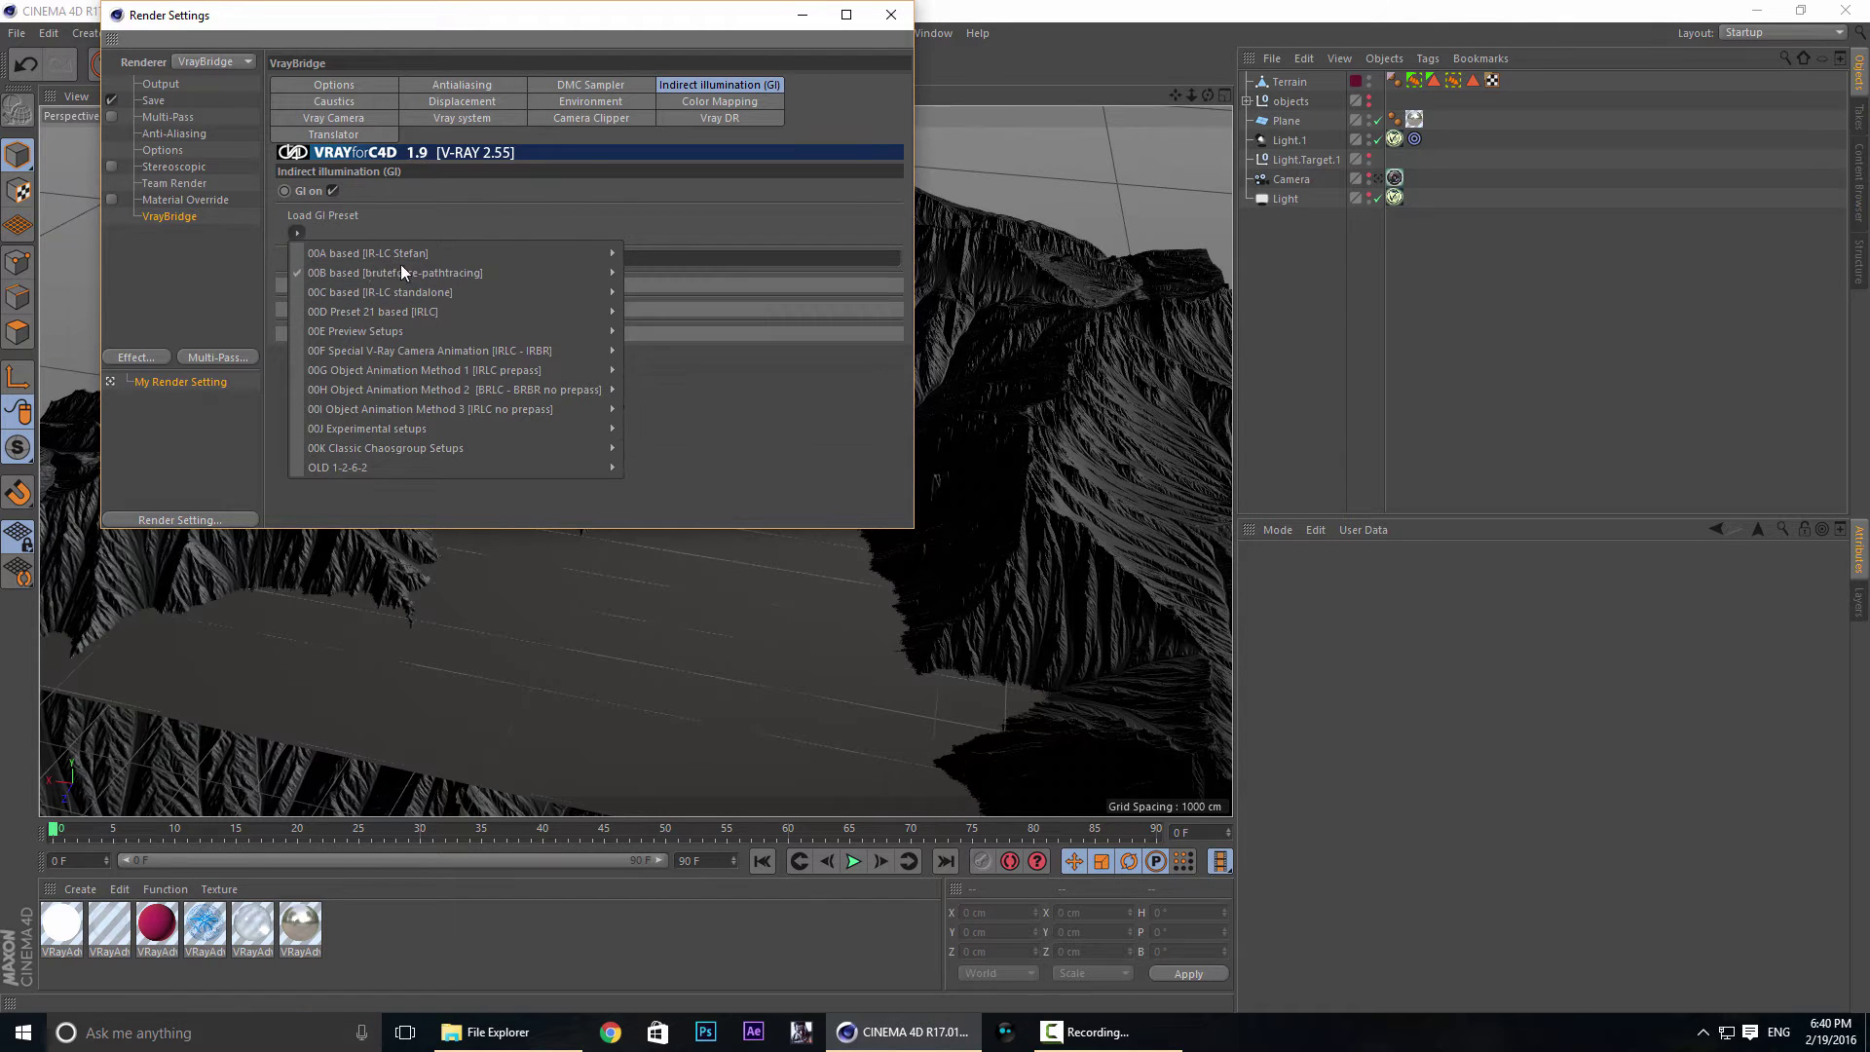
mouse_move(479, 269)
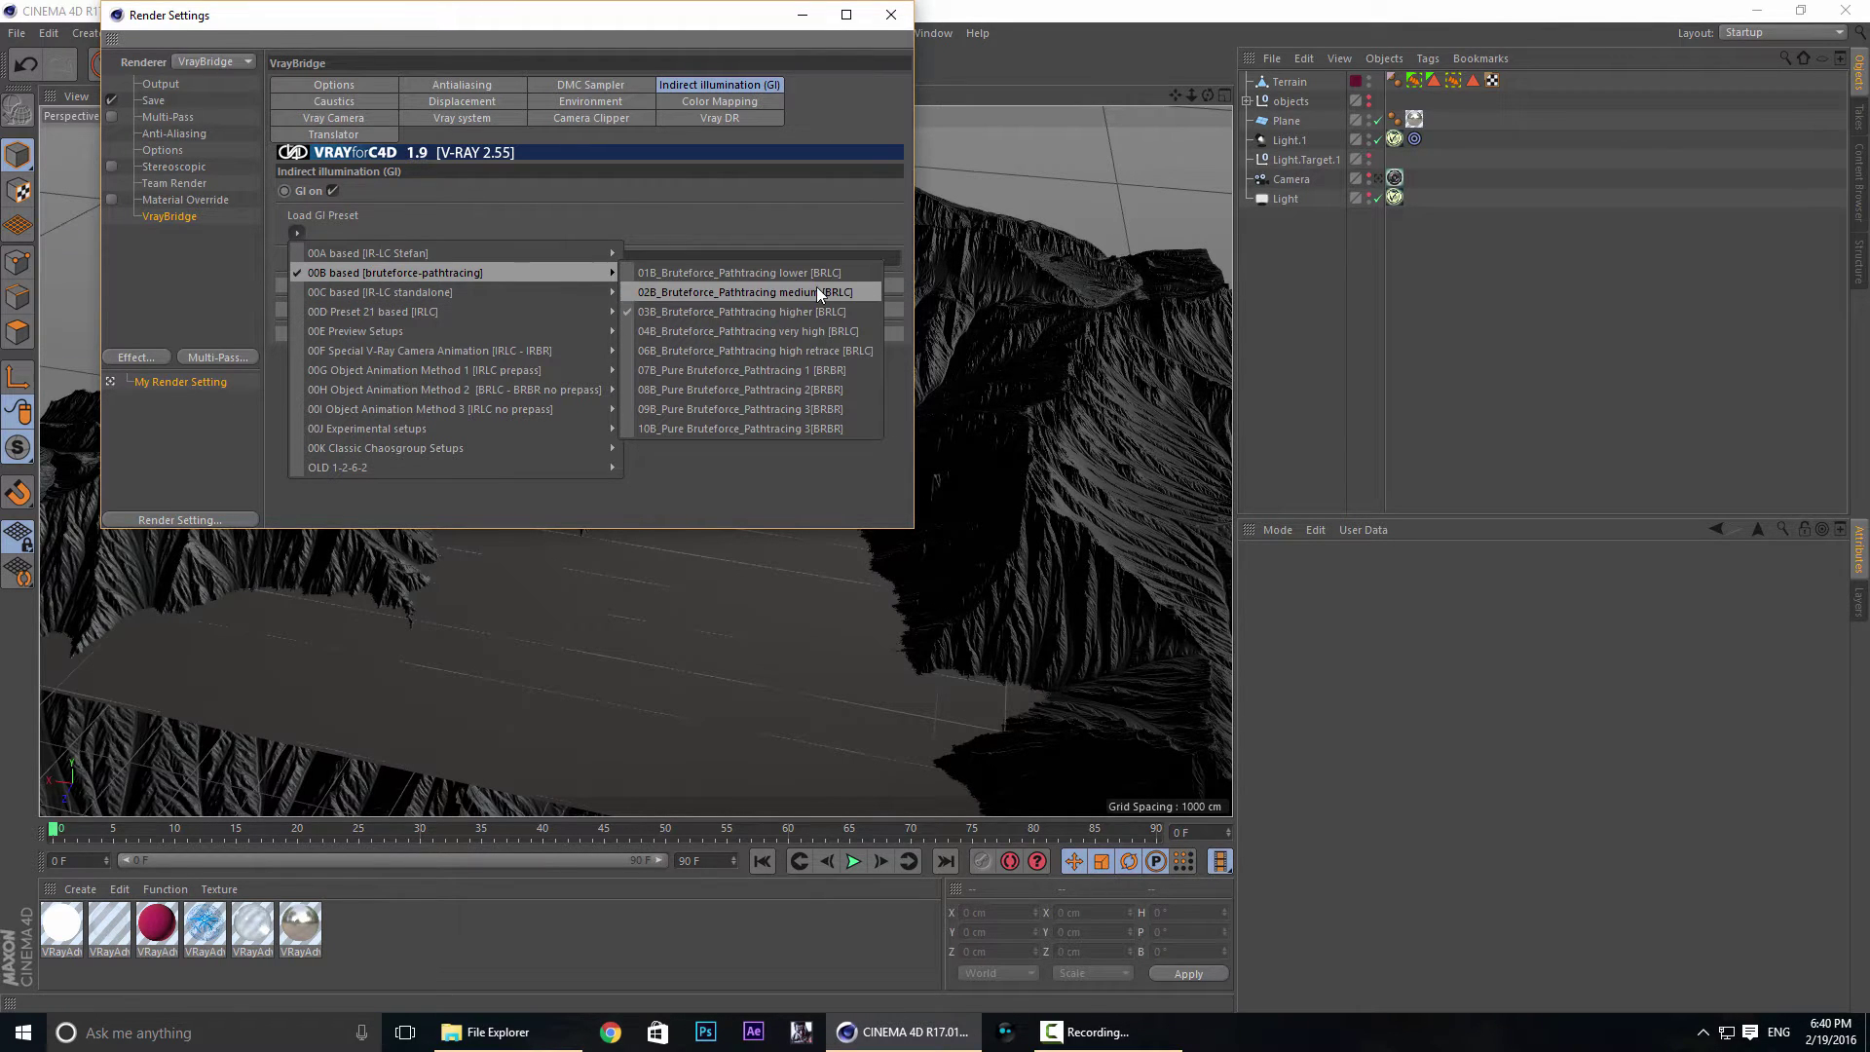
click(700, 236)
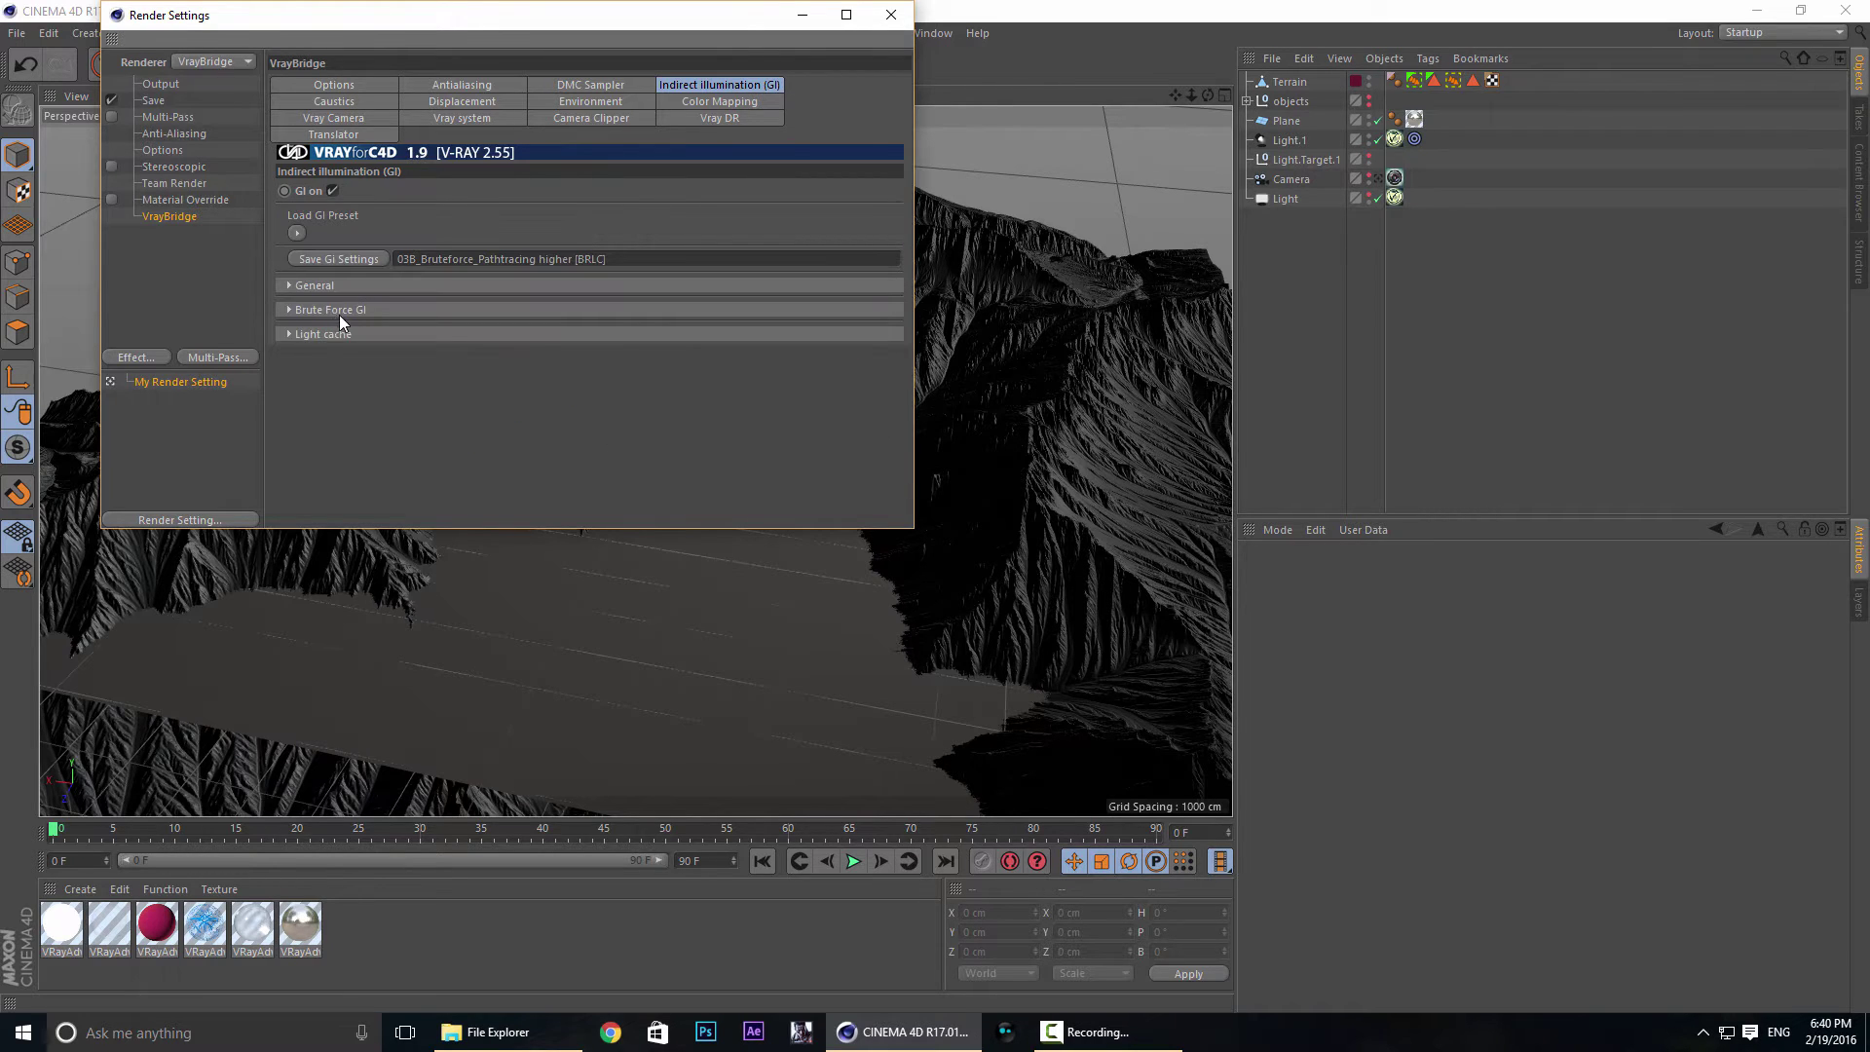
Expand the Brute Force GI and Light cache sections and examine their subdivision settings.
click(331, 310)
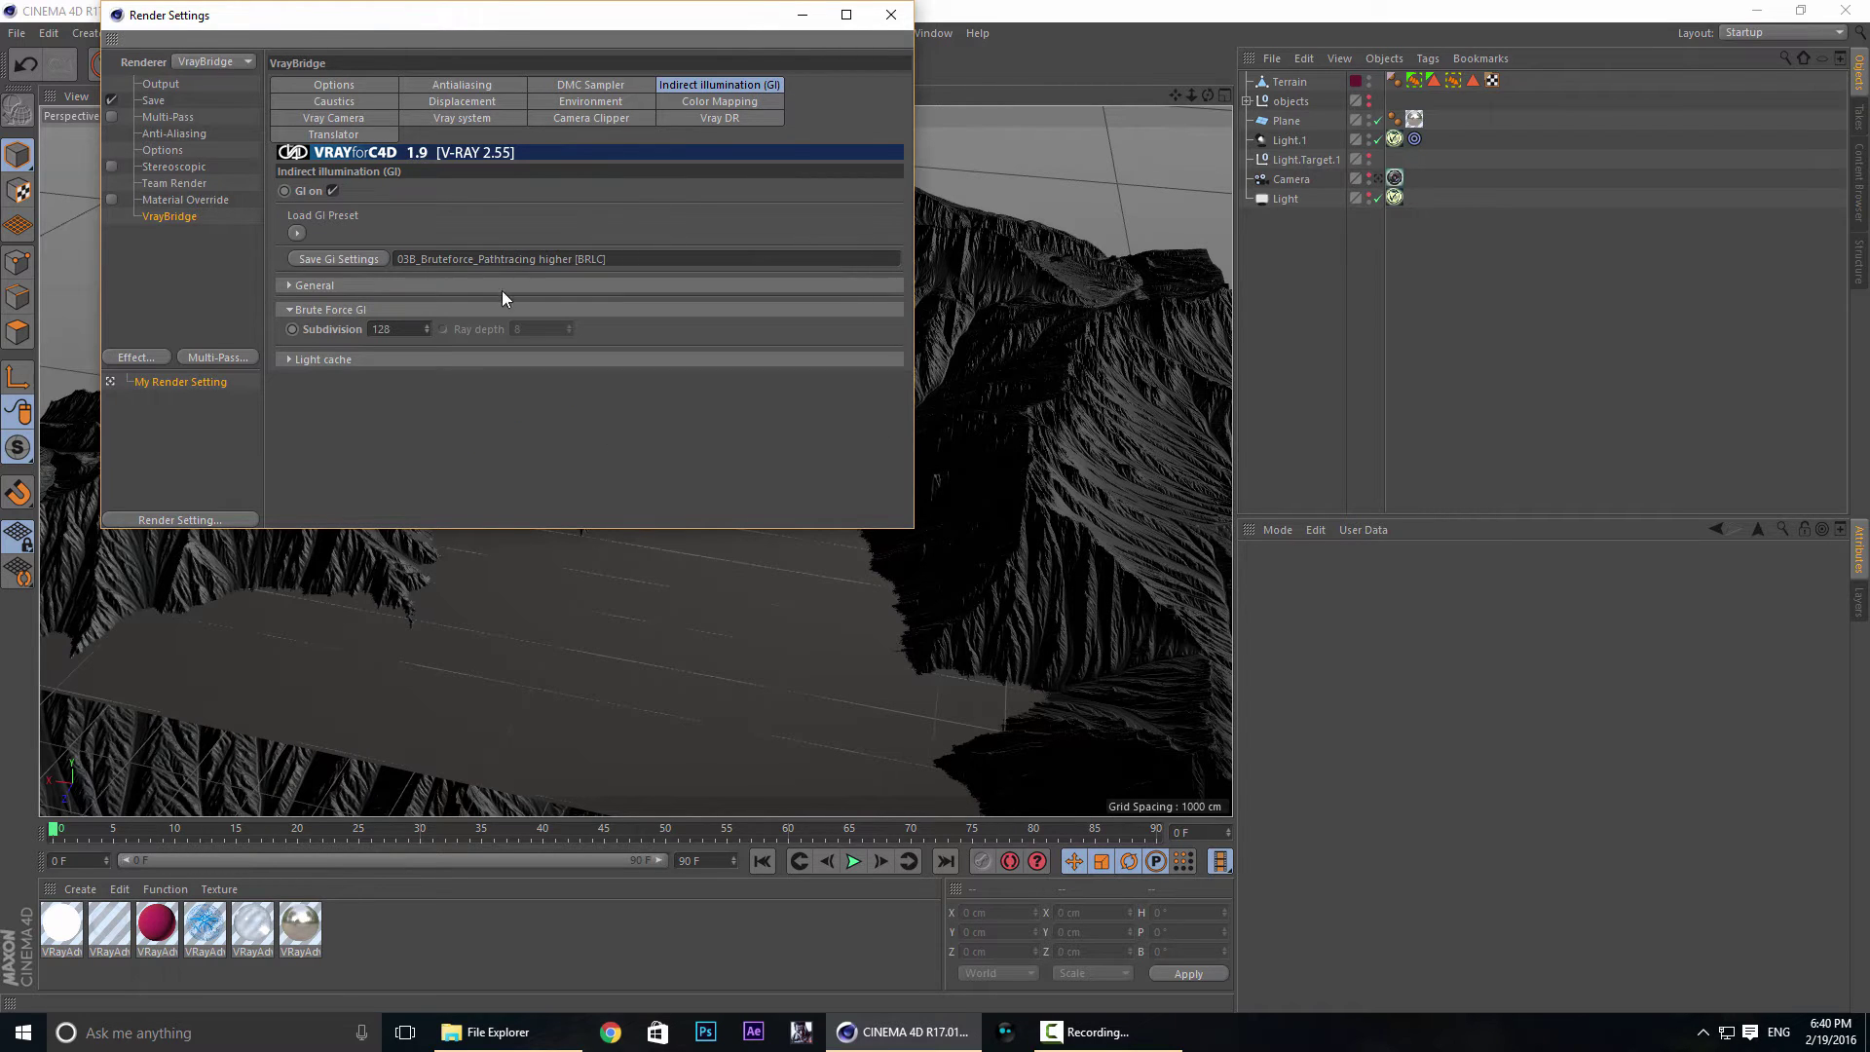
double_click(383, 329)
double_click(398, 332)
click(399, 360)
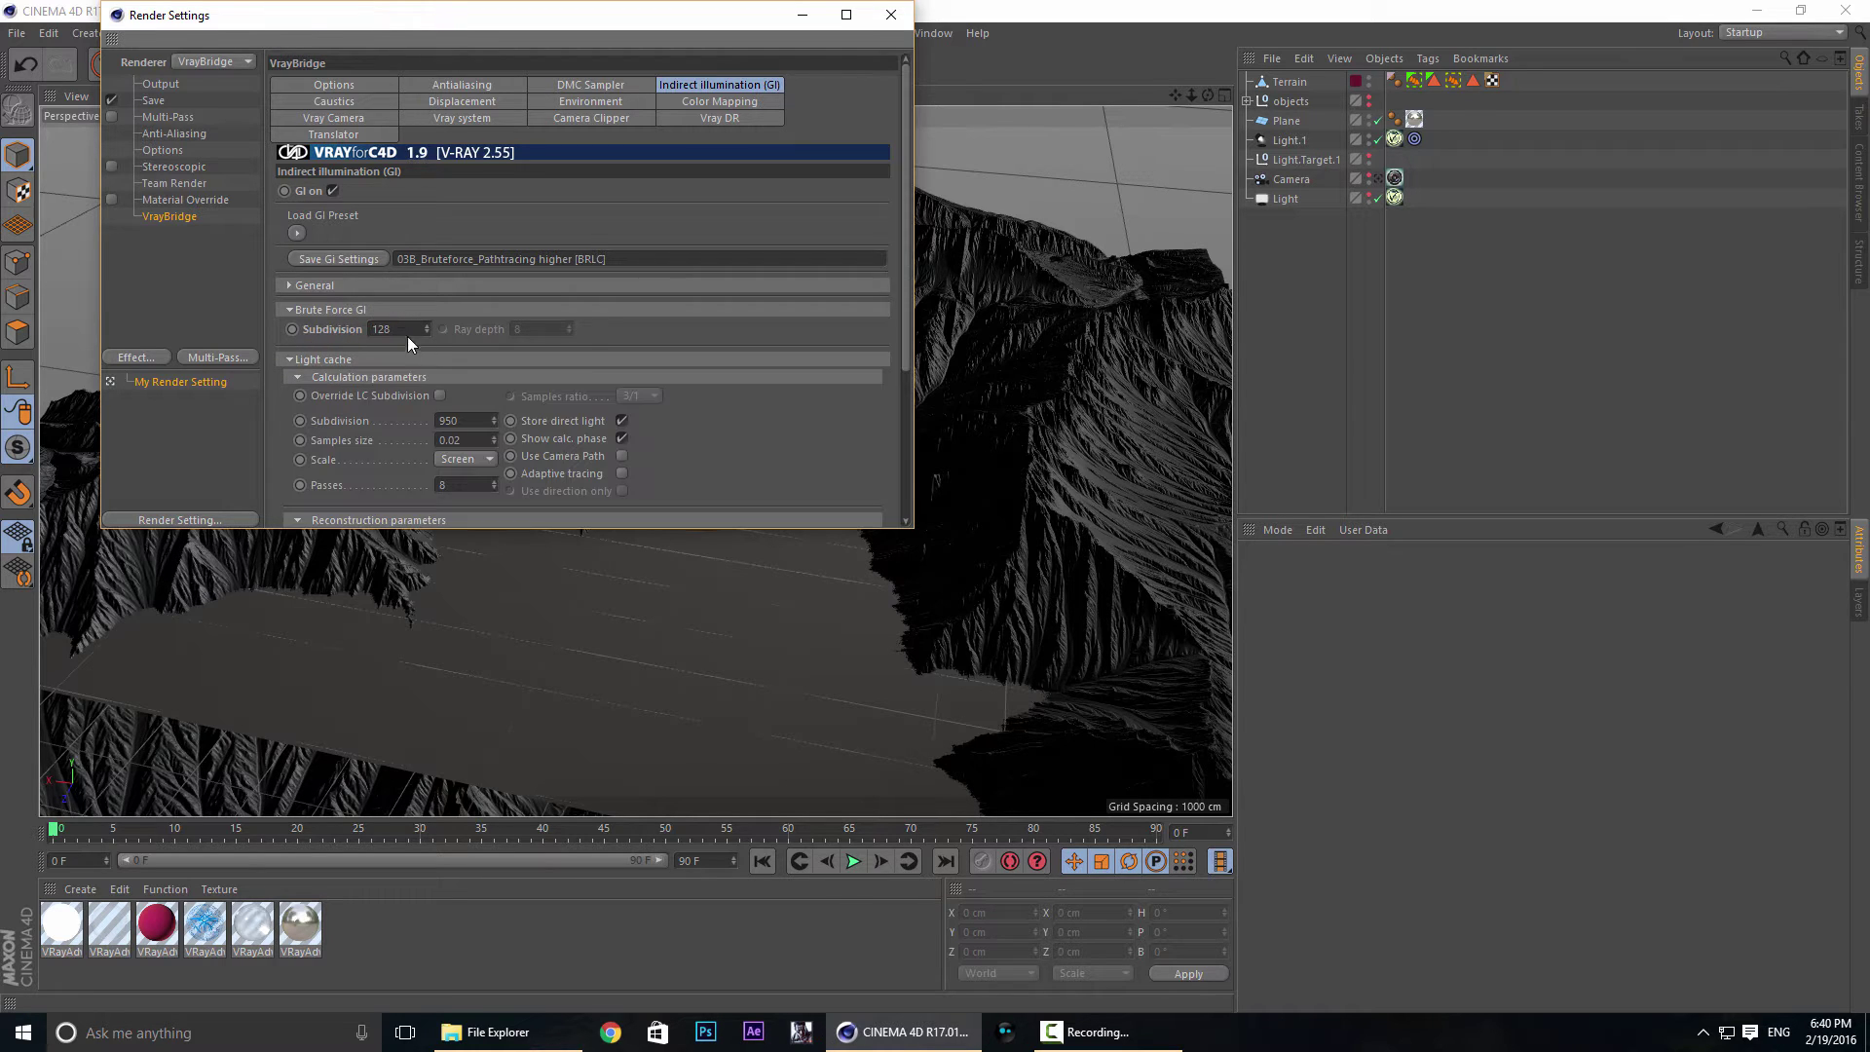
Collapse the Light cache section, review the Color Mapping type choices and Linear Workflow option, and close the render settings.
click(371, 360)
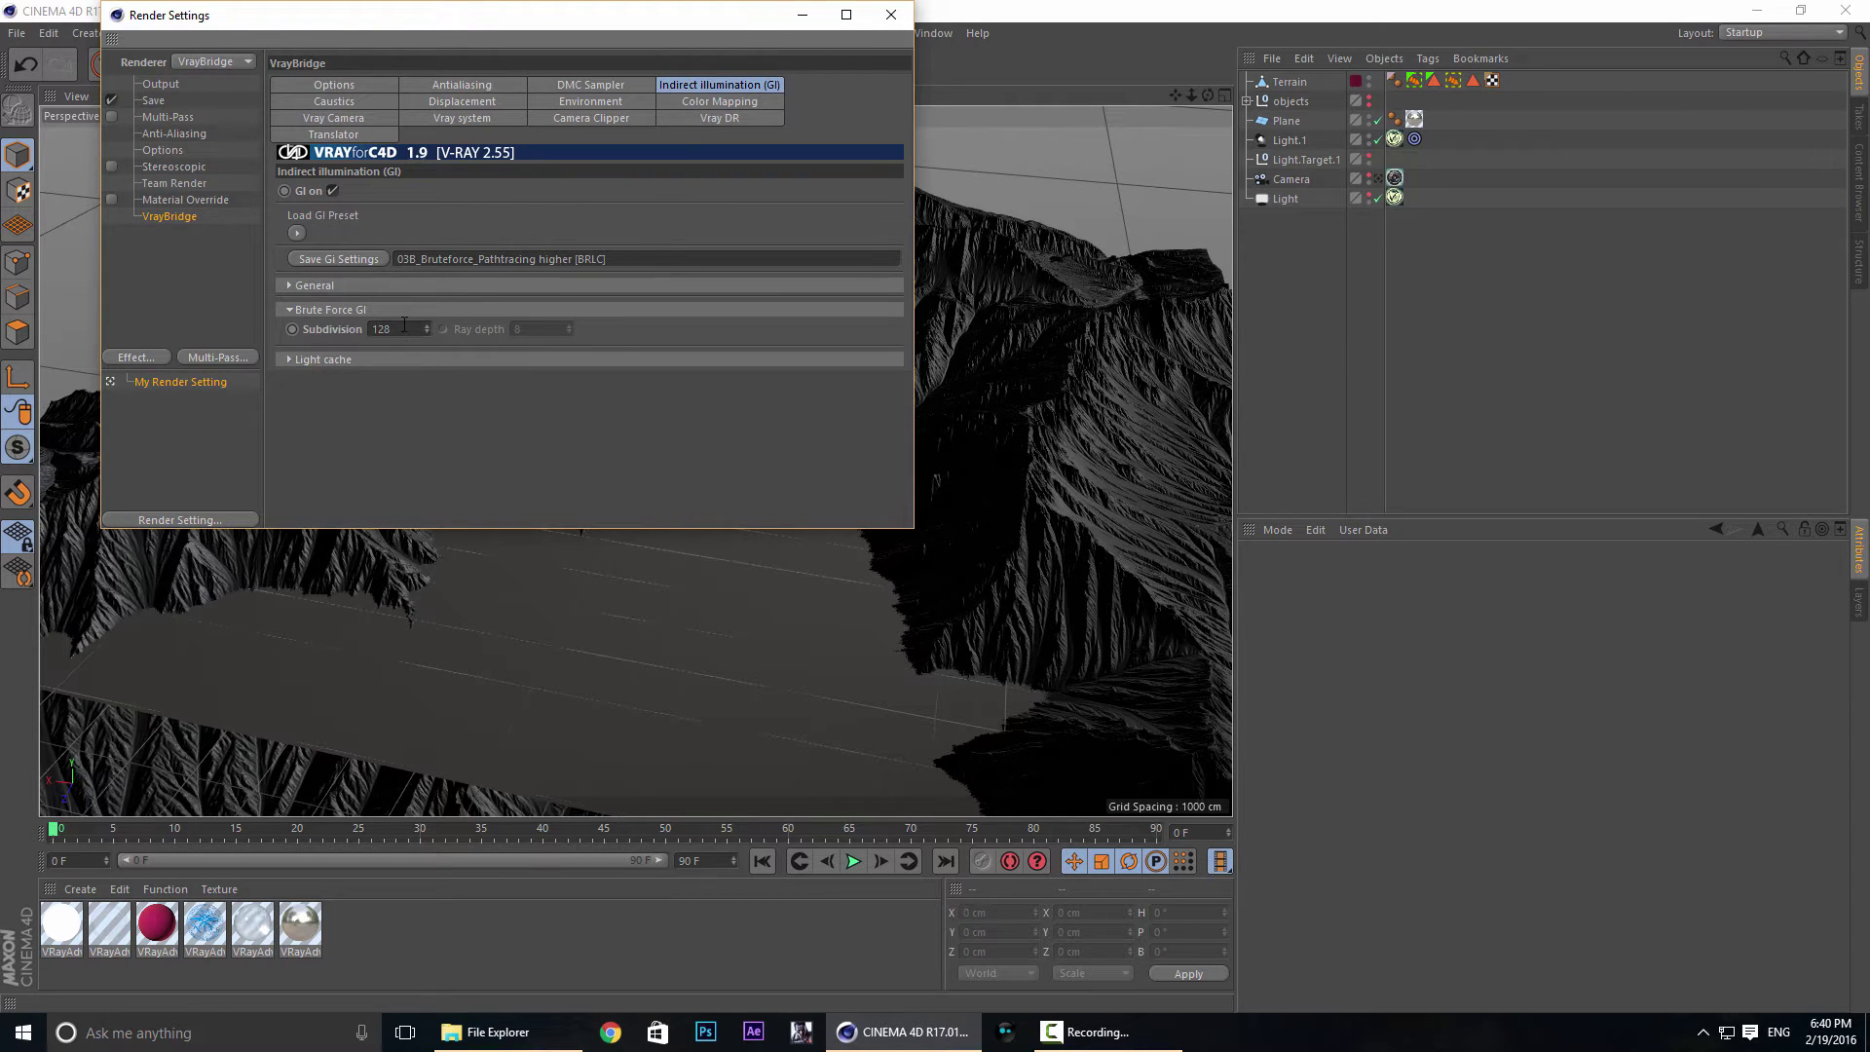
click(401, 328)
click(731, 102)
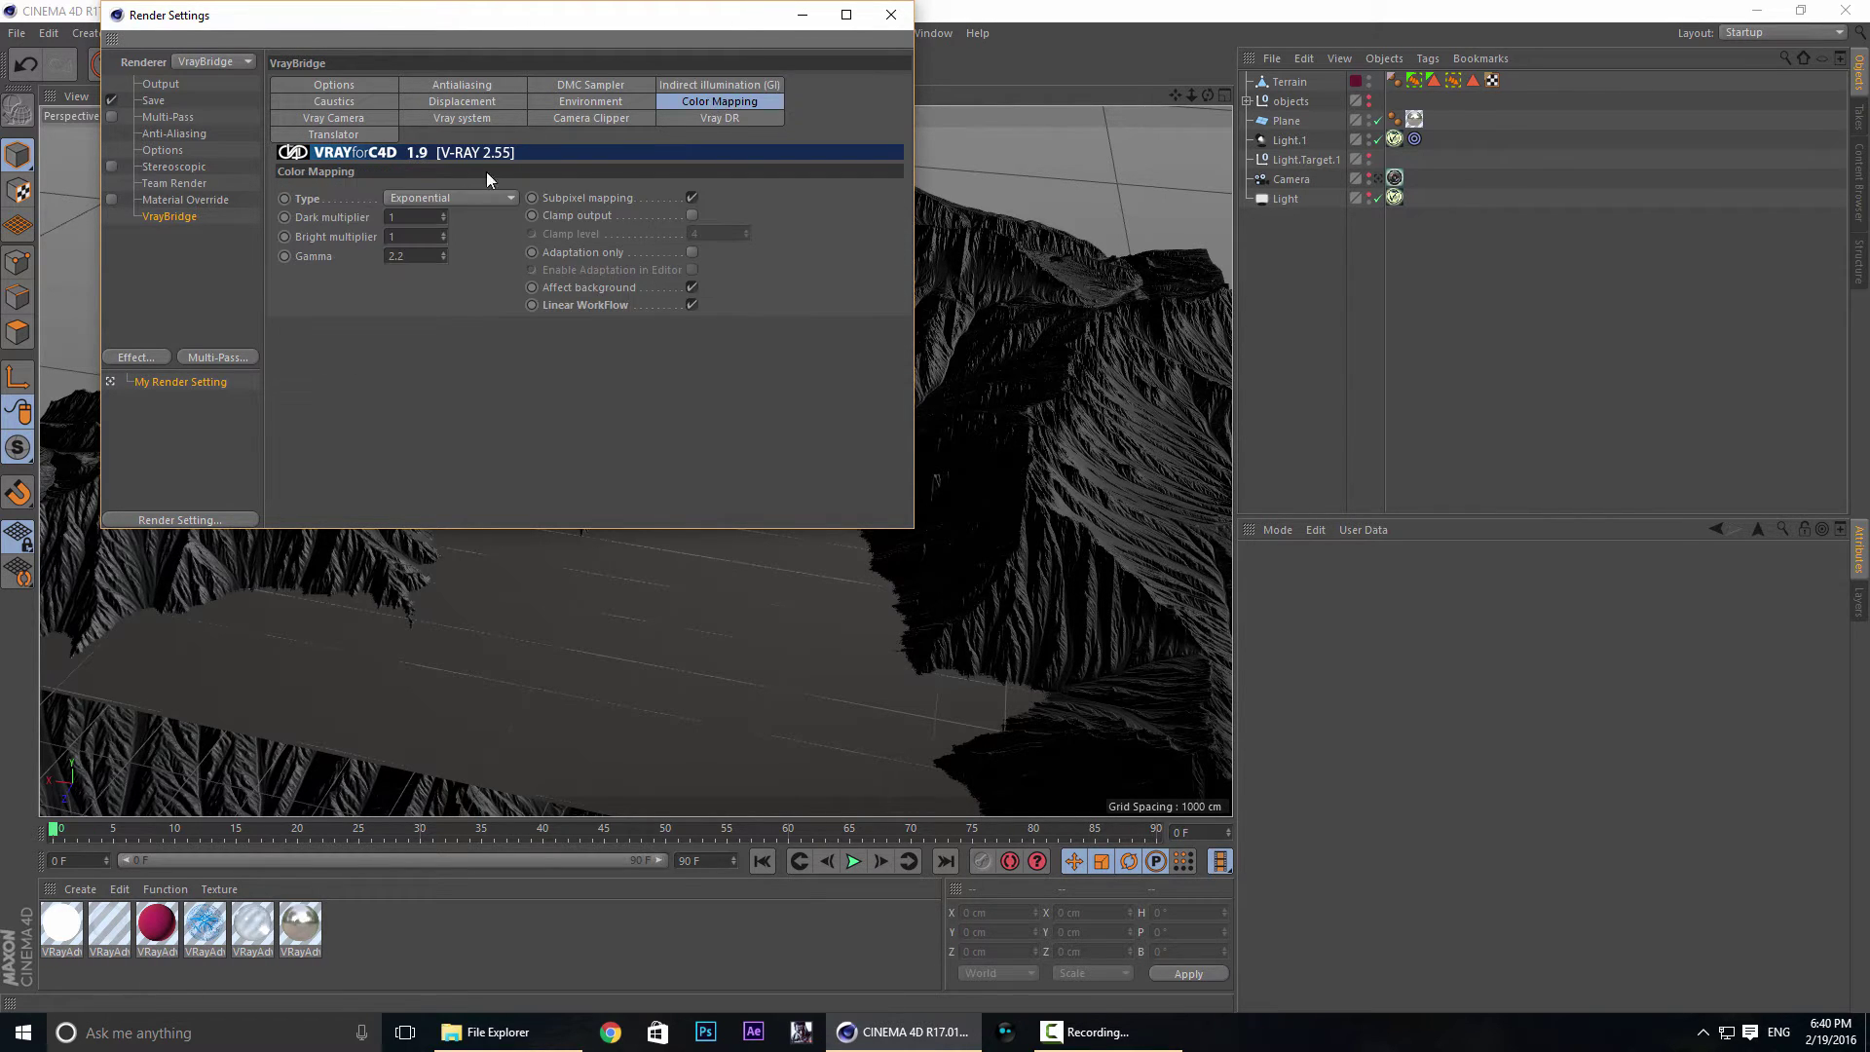
click(458, 198)
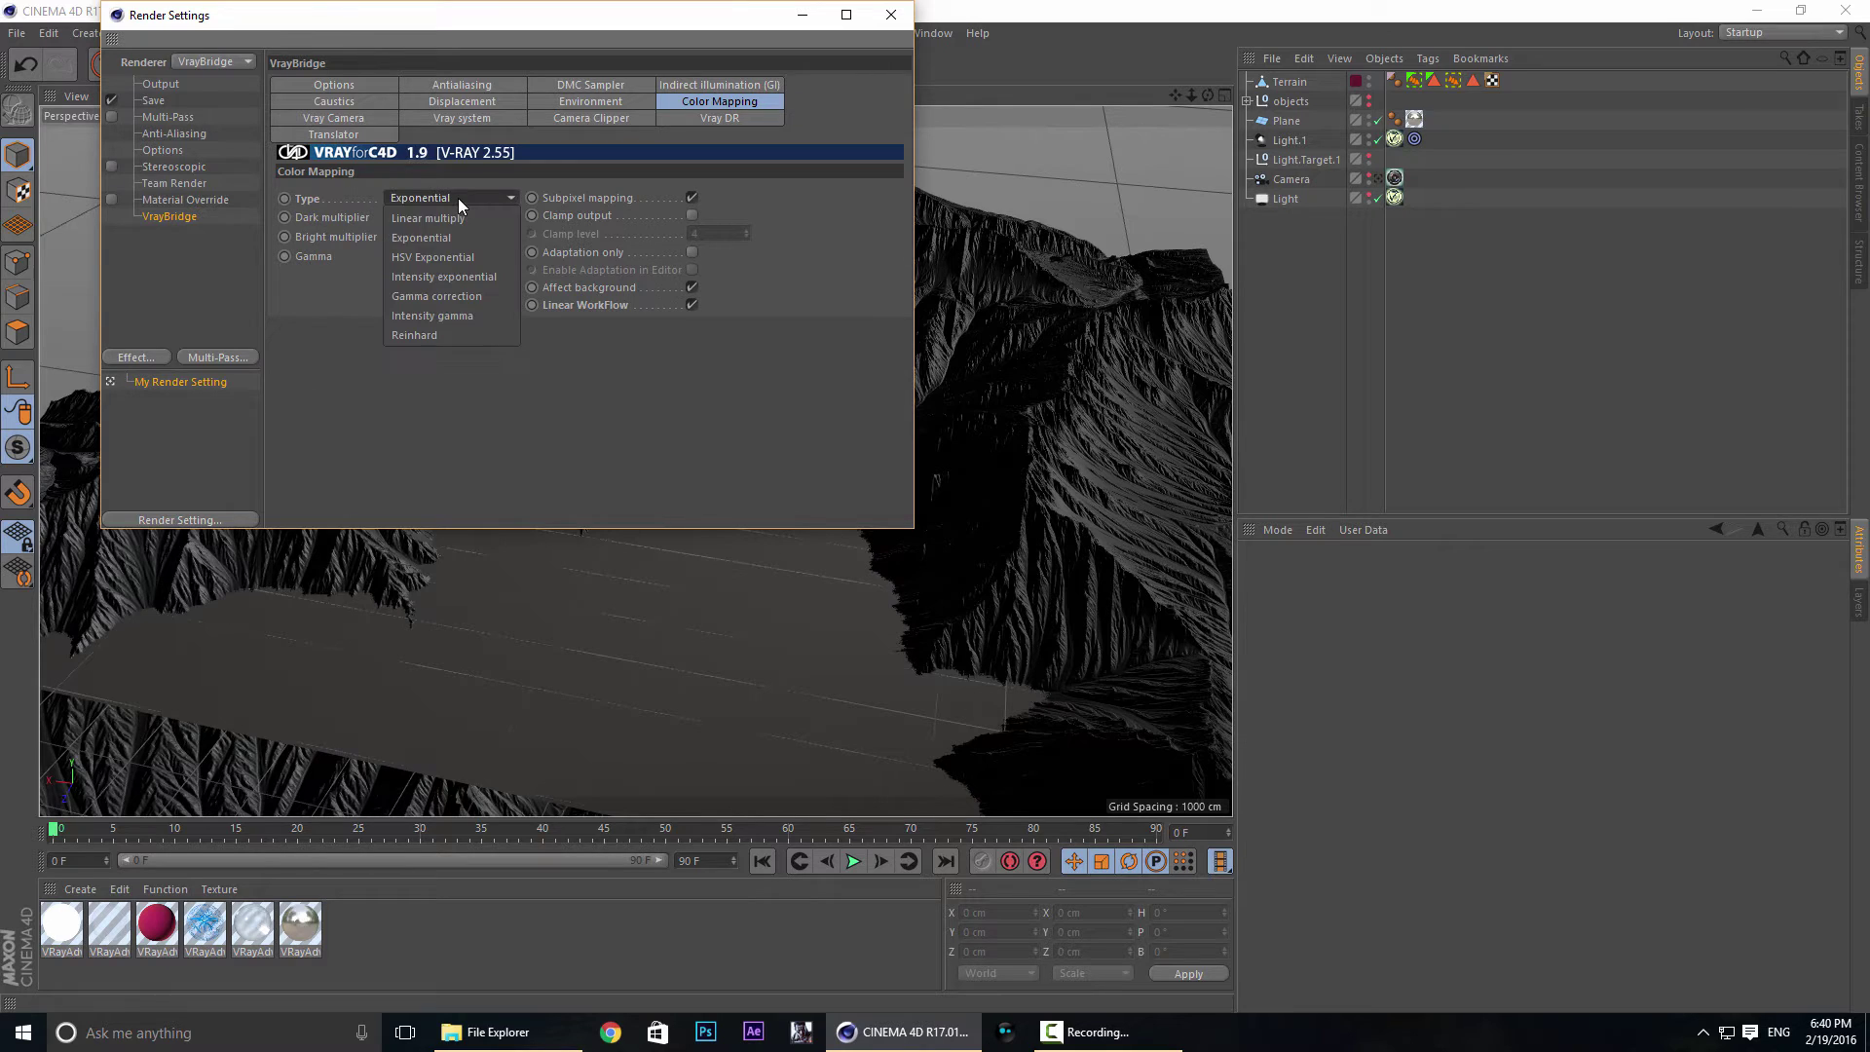
click(328, 334)
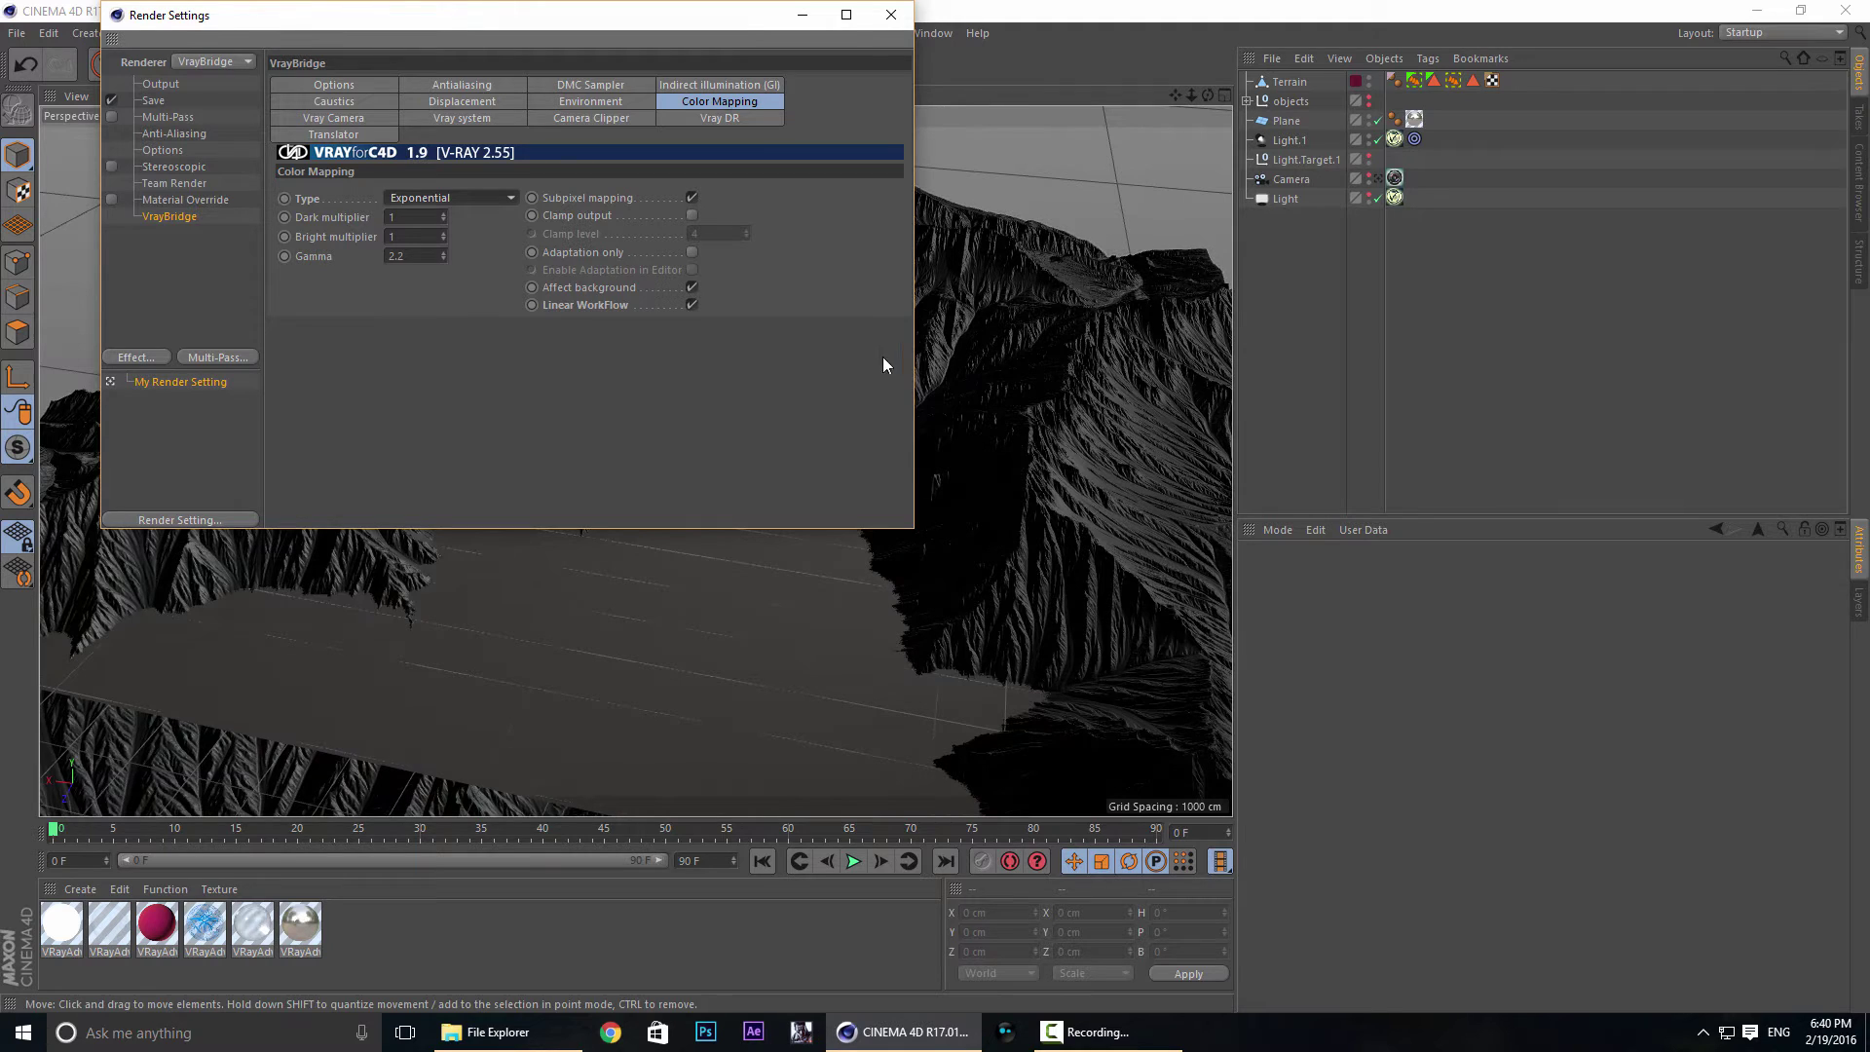
click(693, 305)
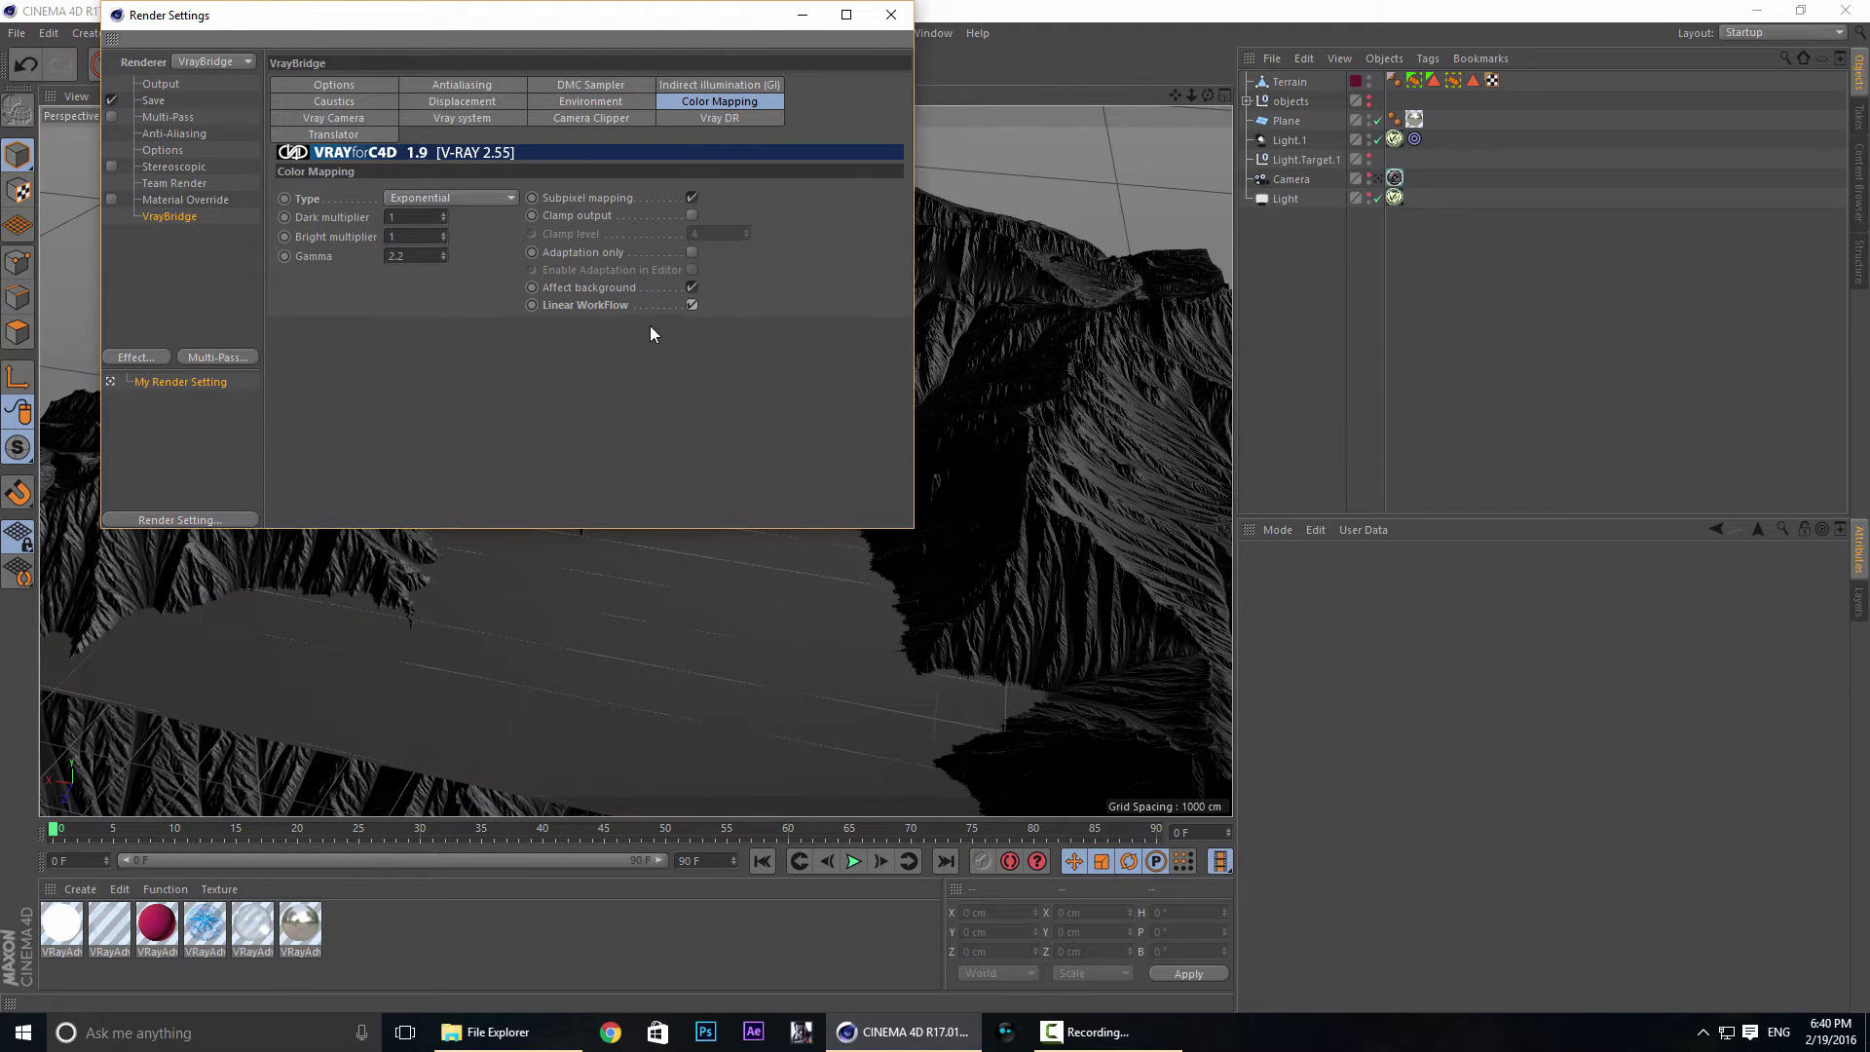
key(F9)
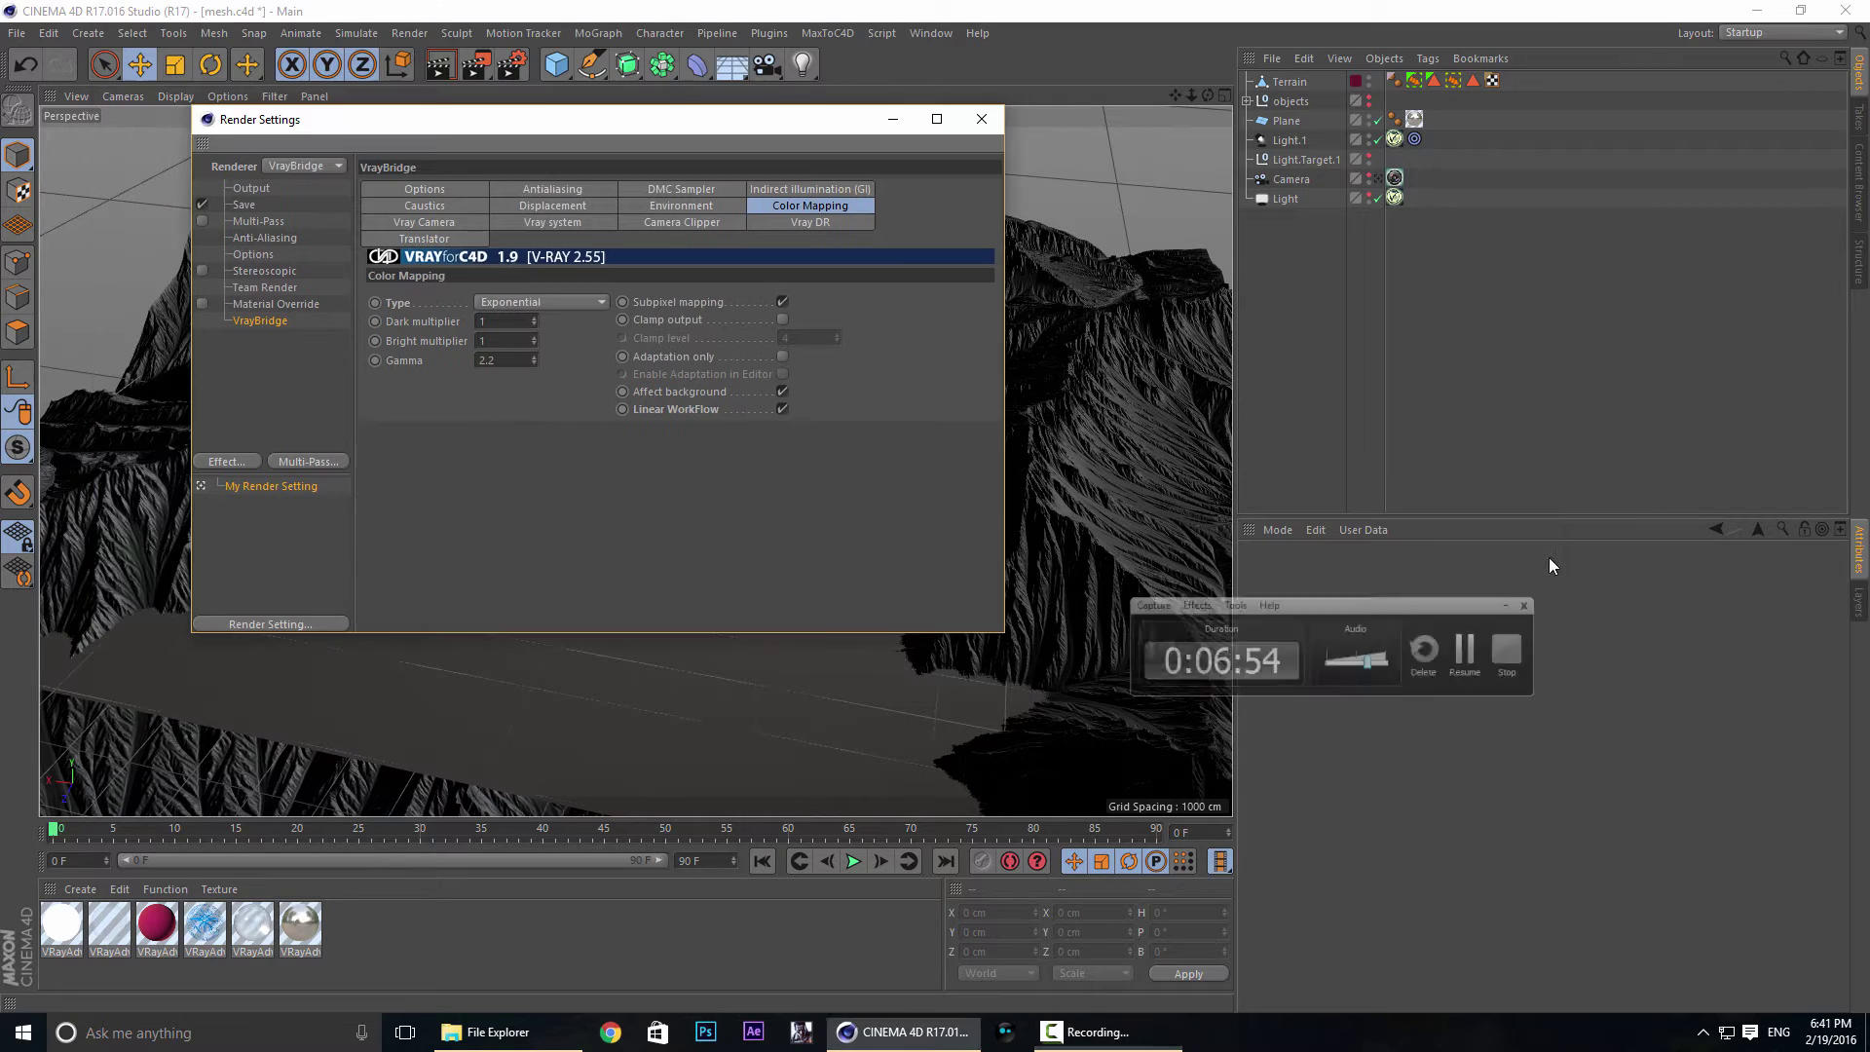
key(F9)
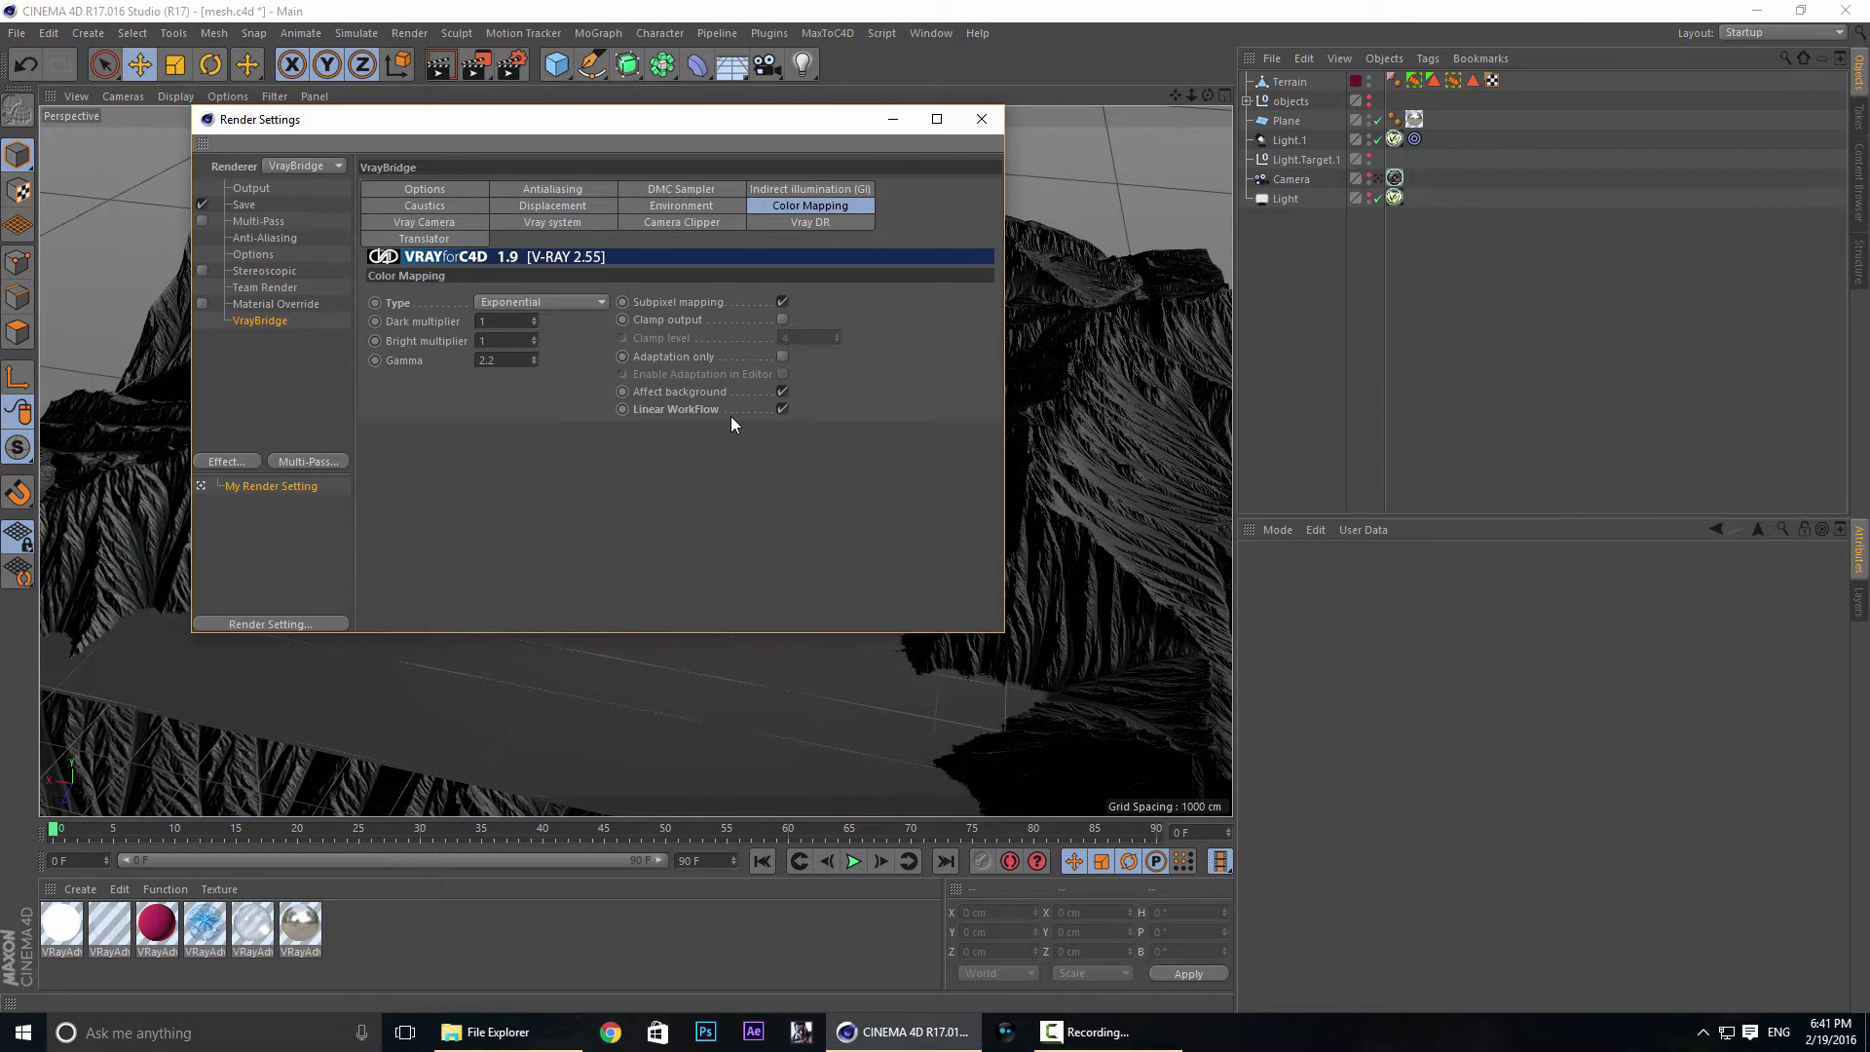
click(979, 113)
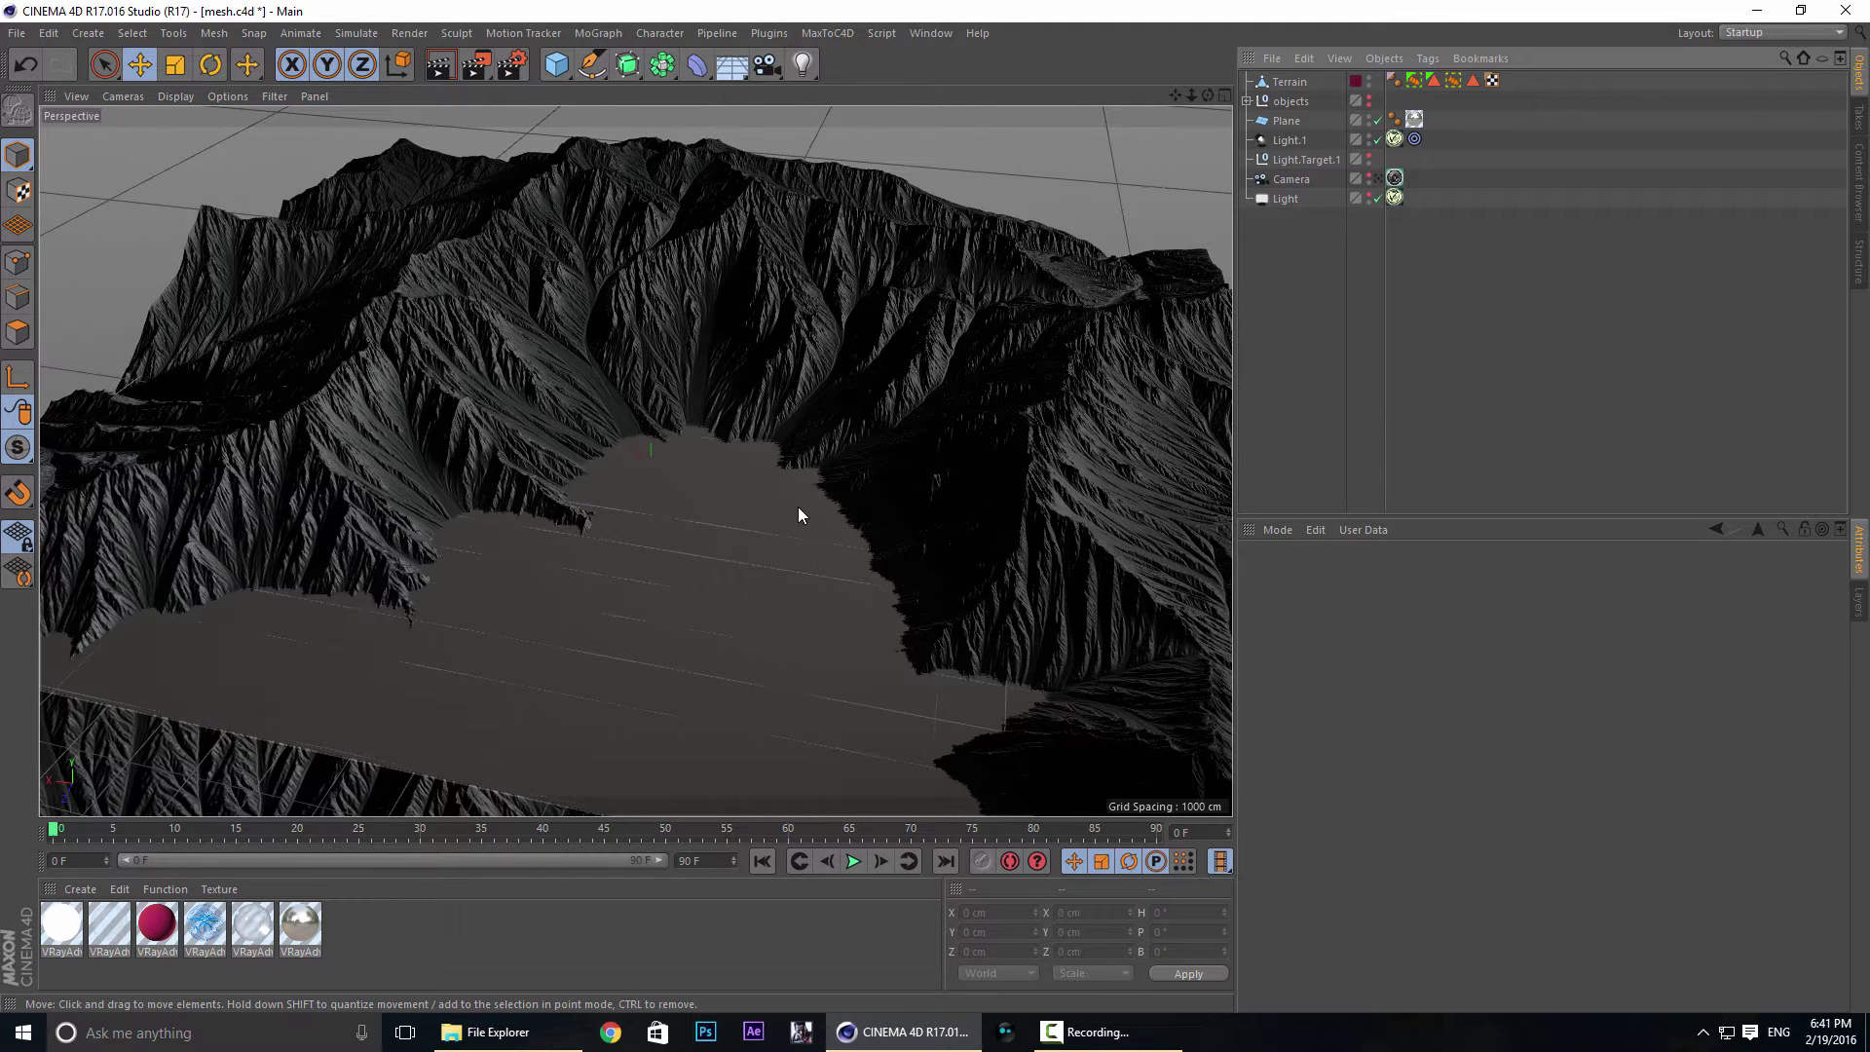
Try Linear Workflow in the project settings, switch it back off, and leave nothing selected.
key(ctrl+d)
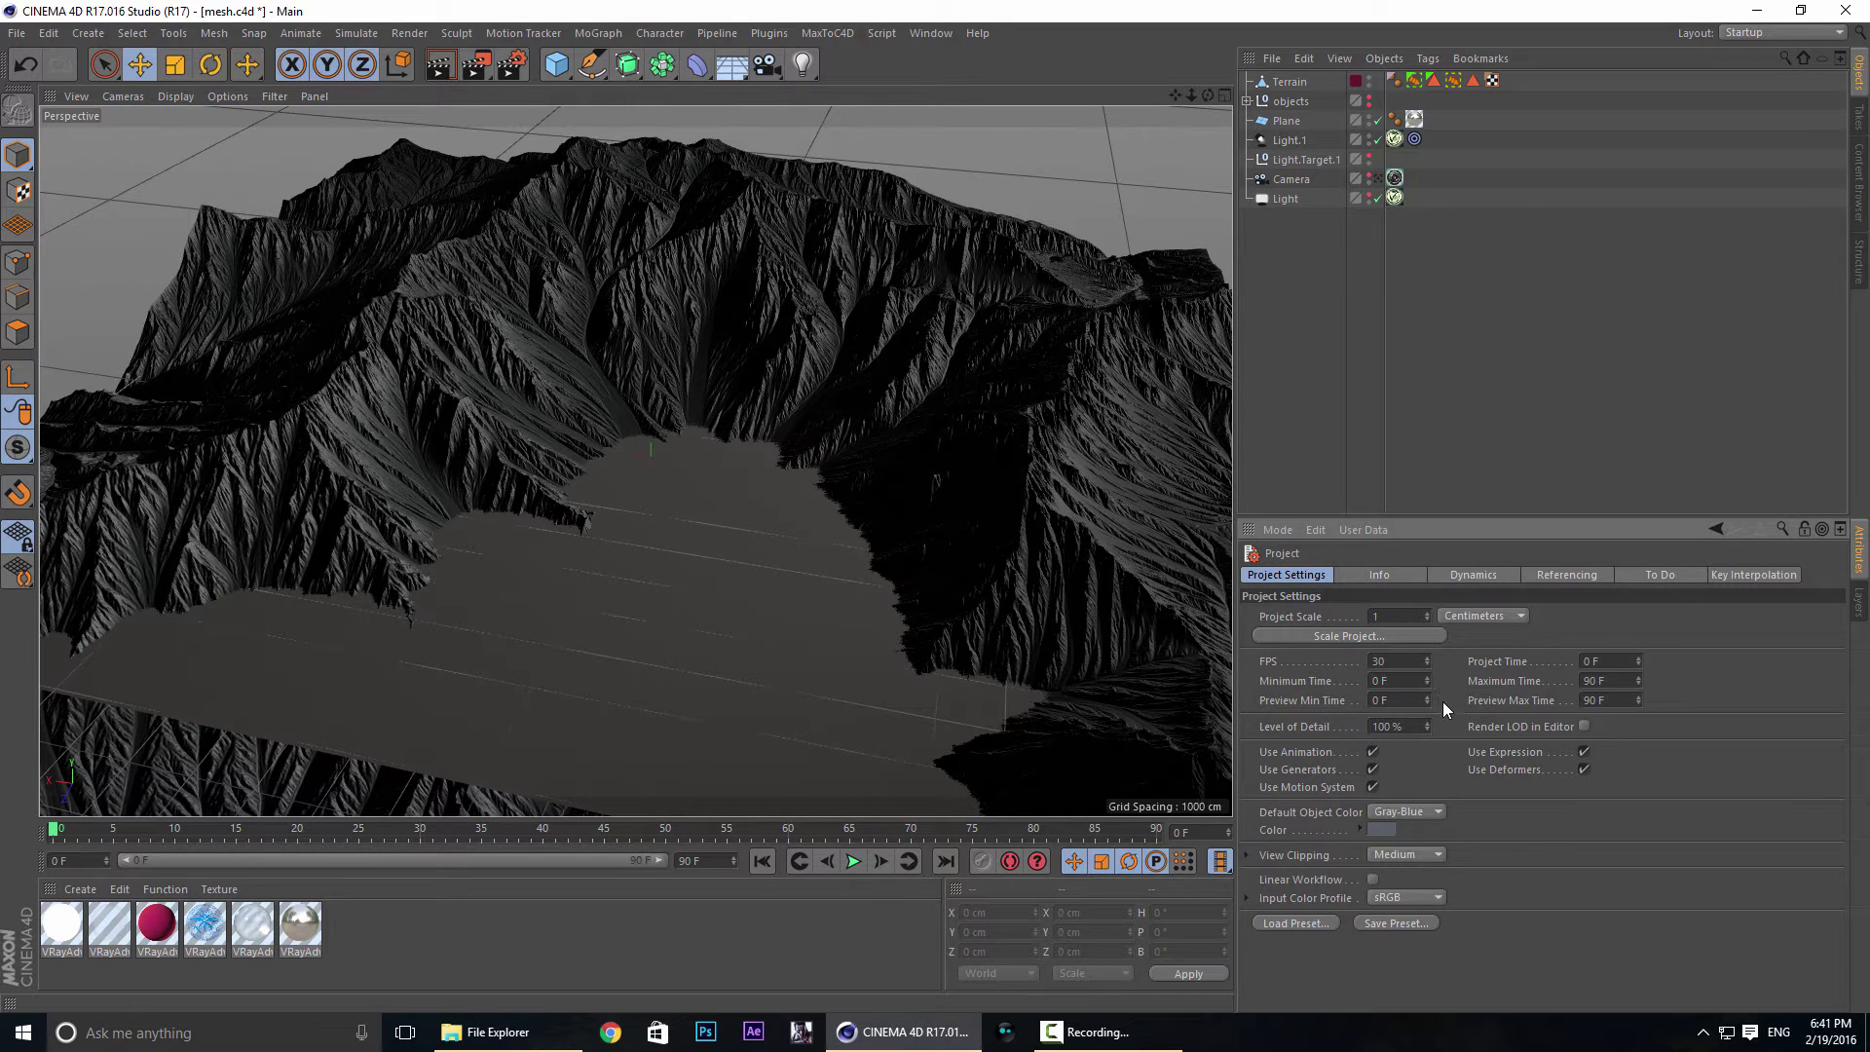
click(1374, 878)
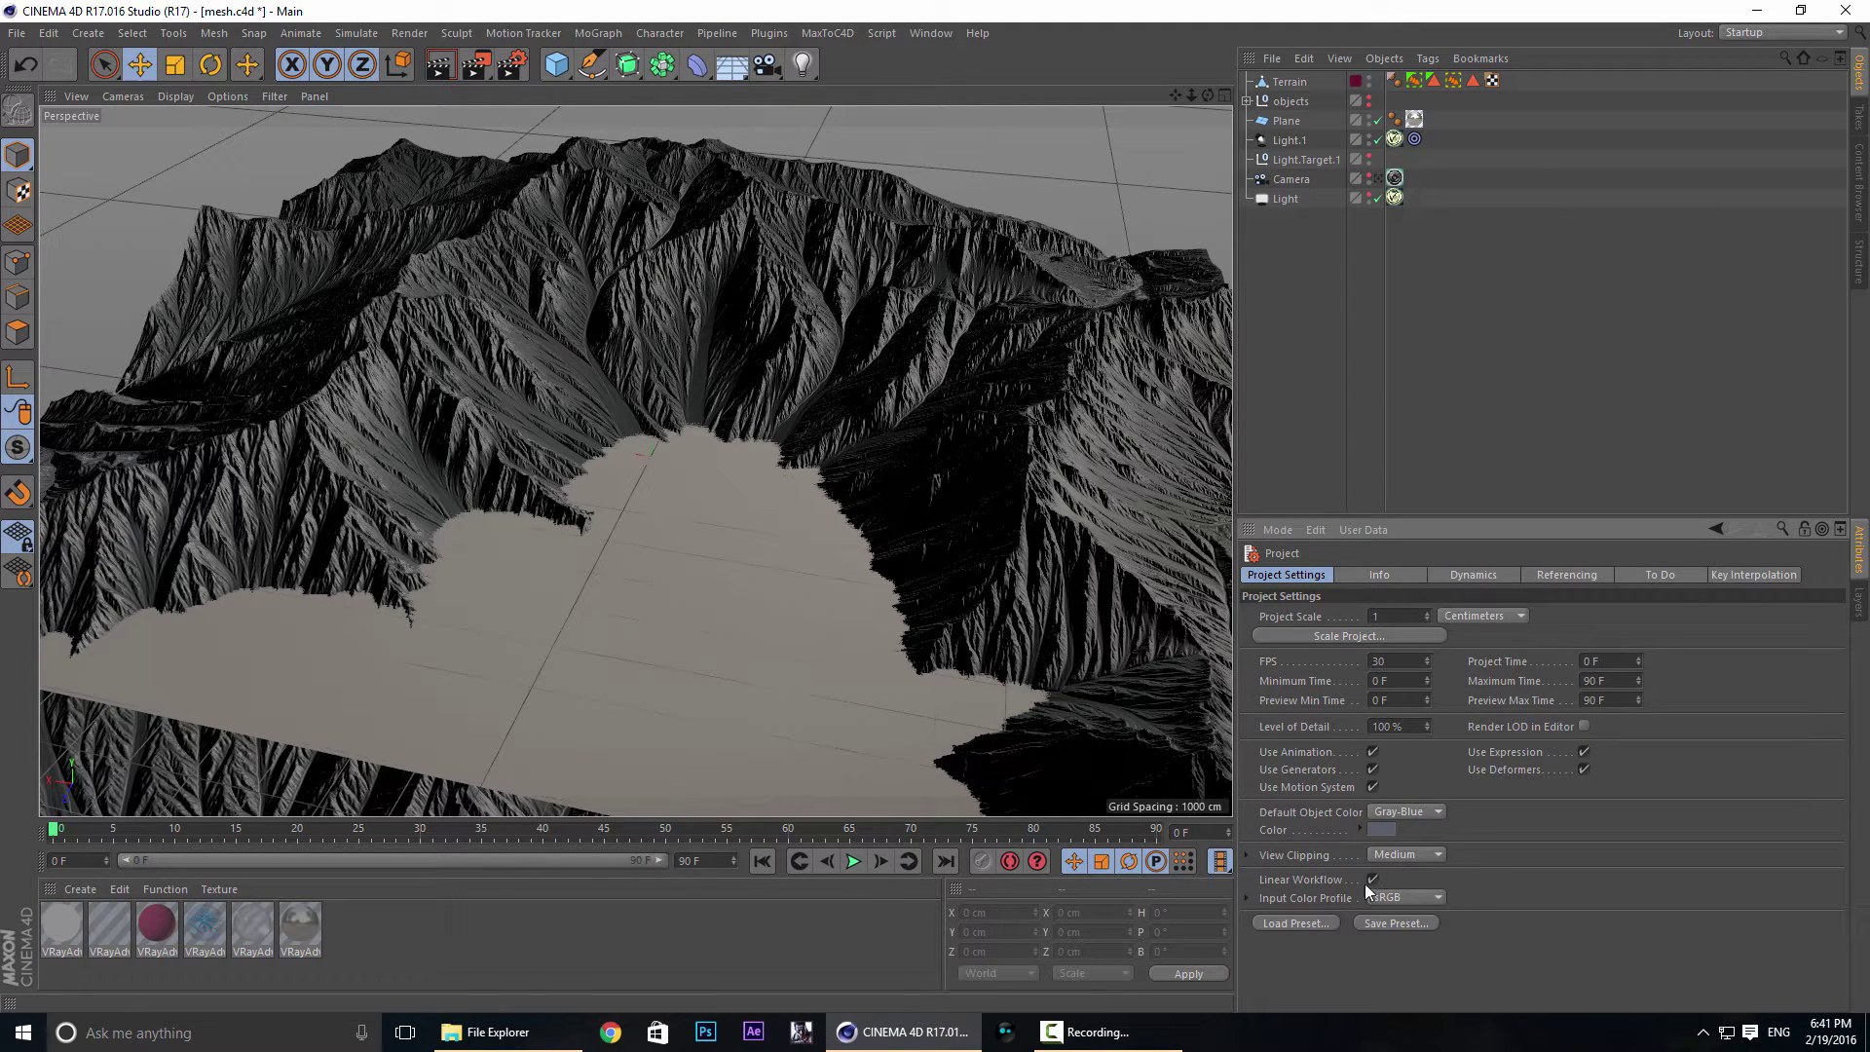
click(1371, 879)
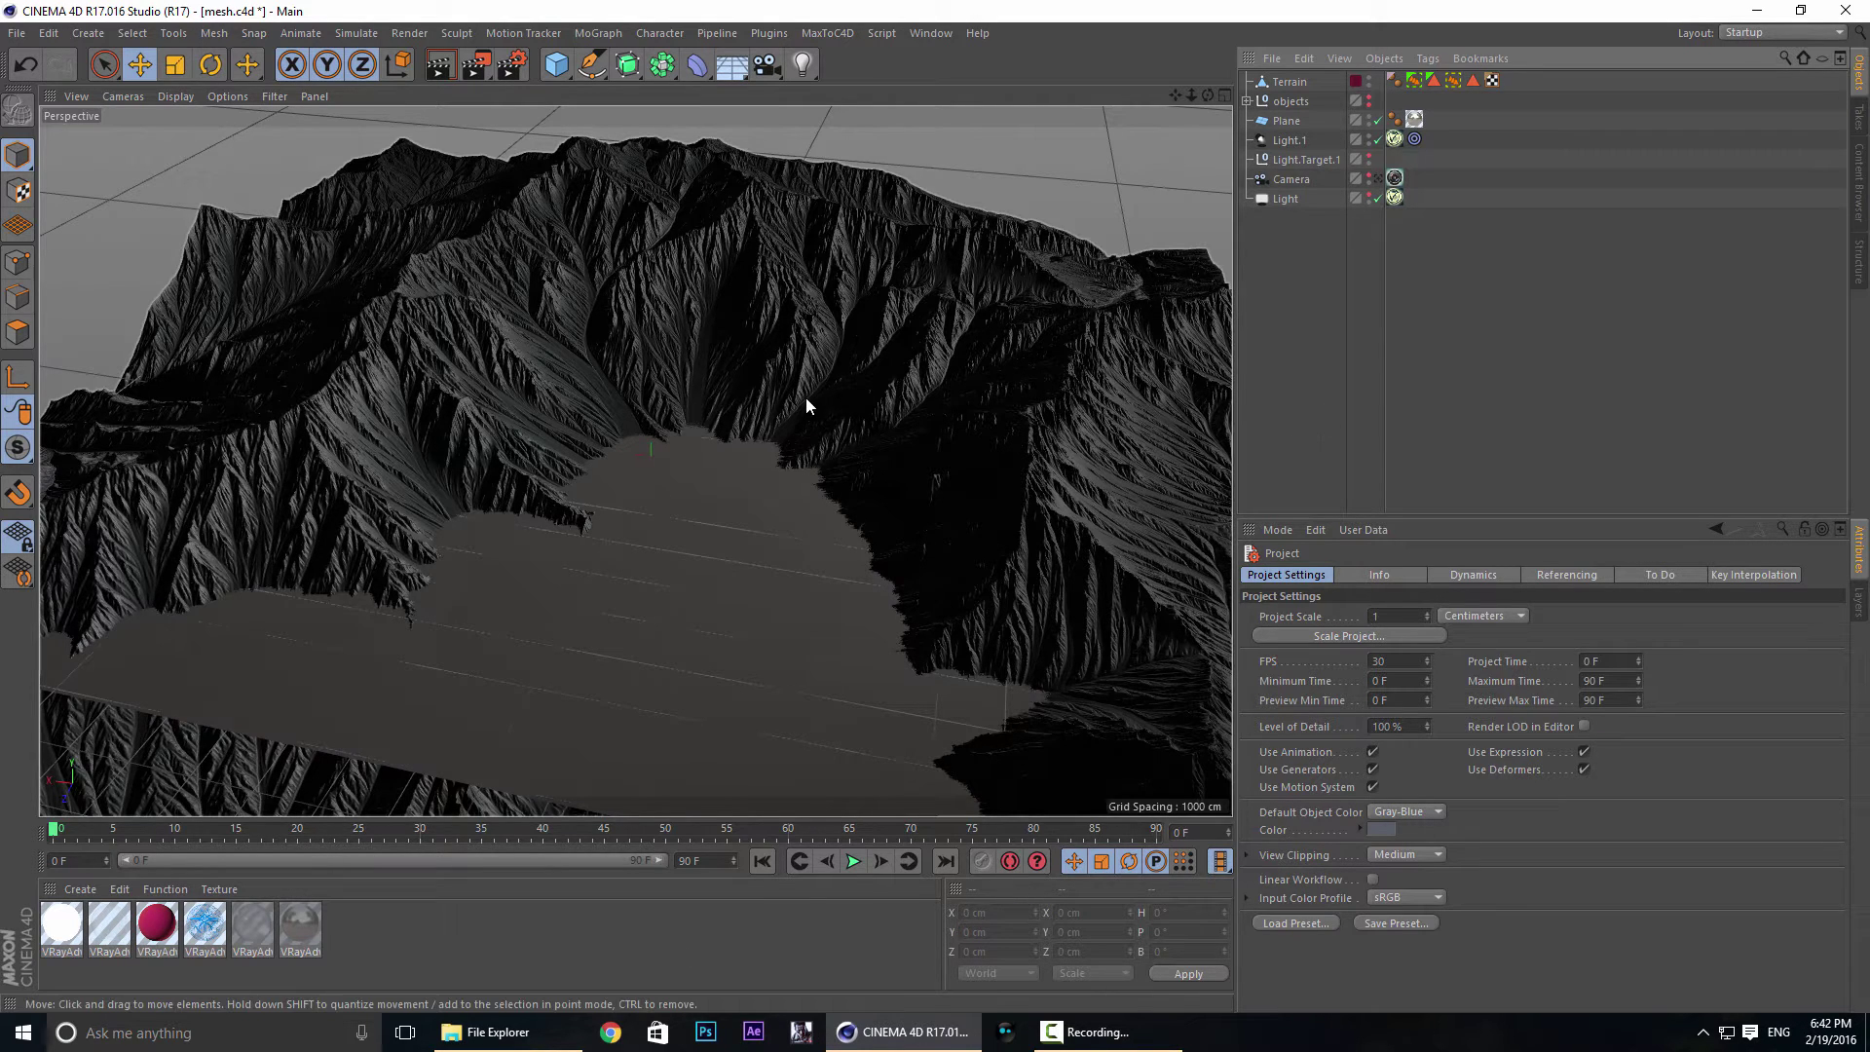
click(1324, 180)
click(1306, 253)
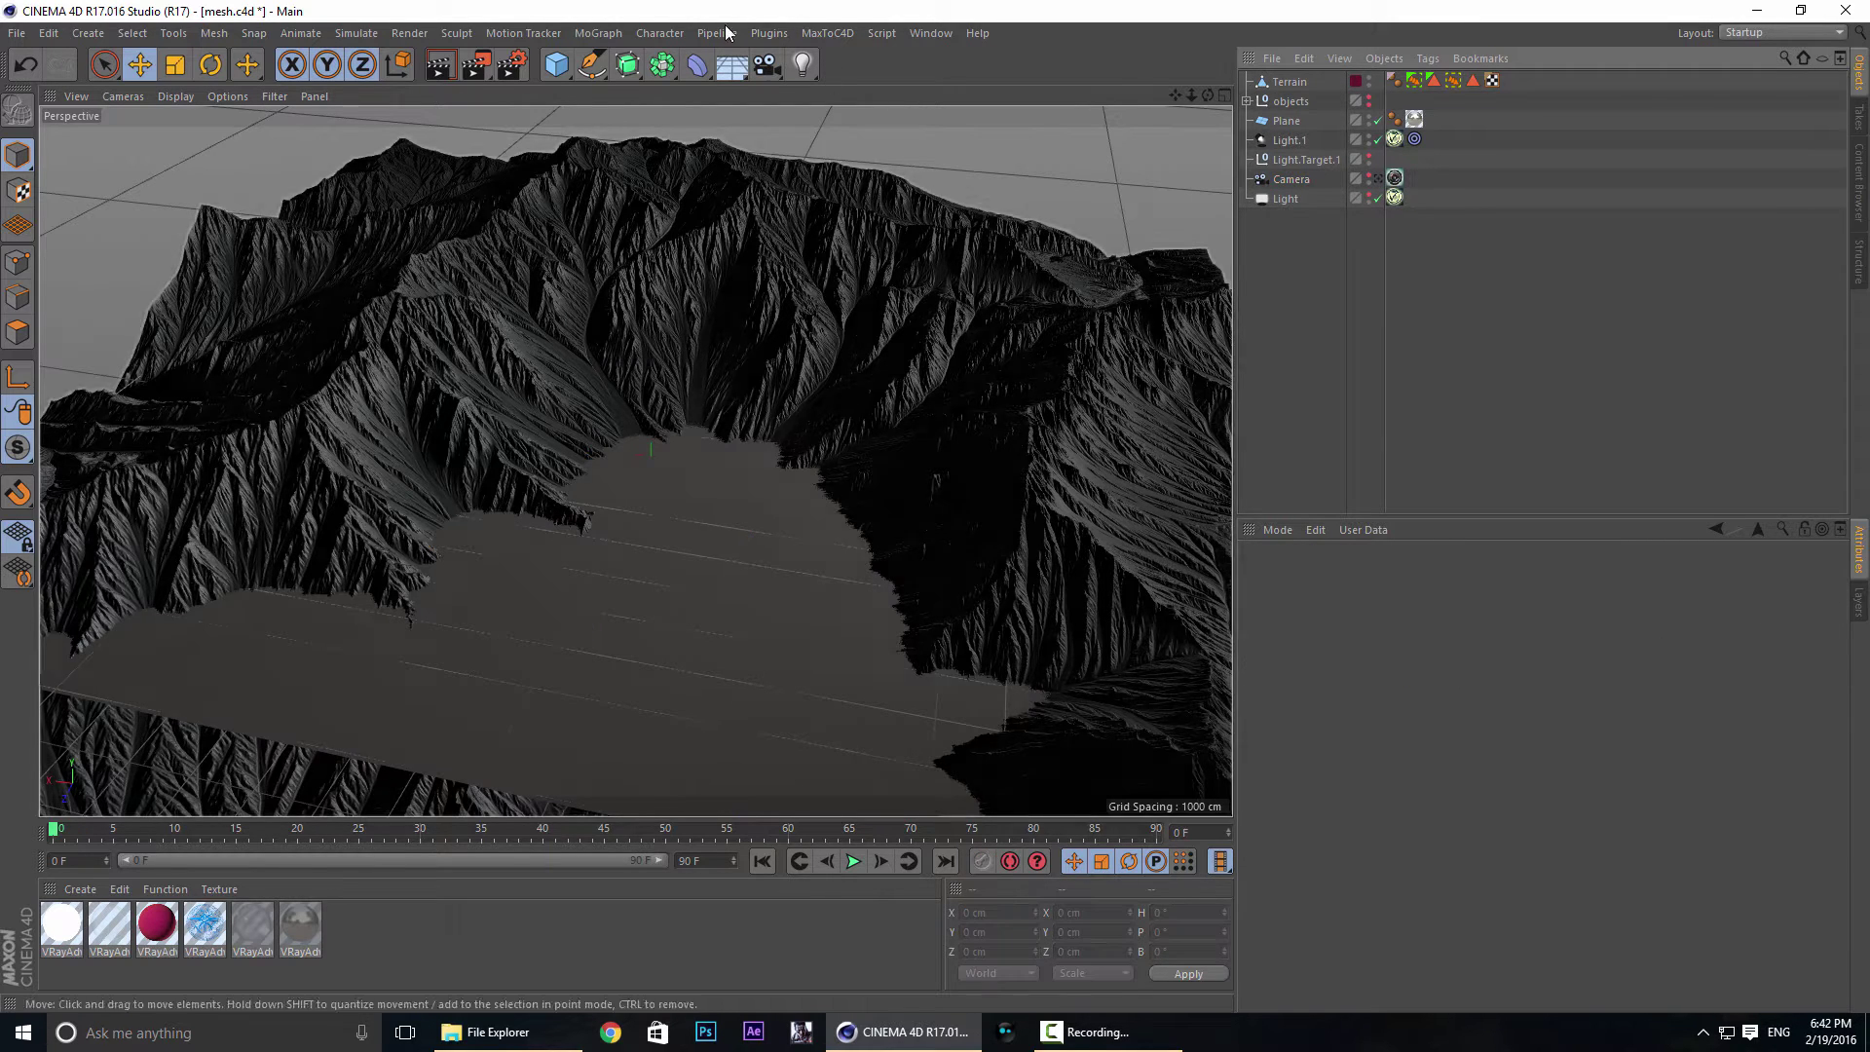
Review the available camera types and find VrayPhysicalCamera among the VrayBridge tags for the Camera object.
click(767, 64)
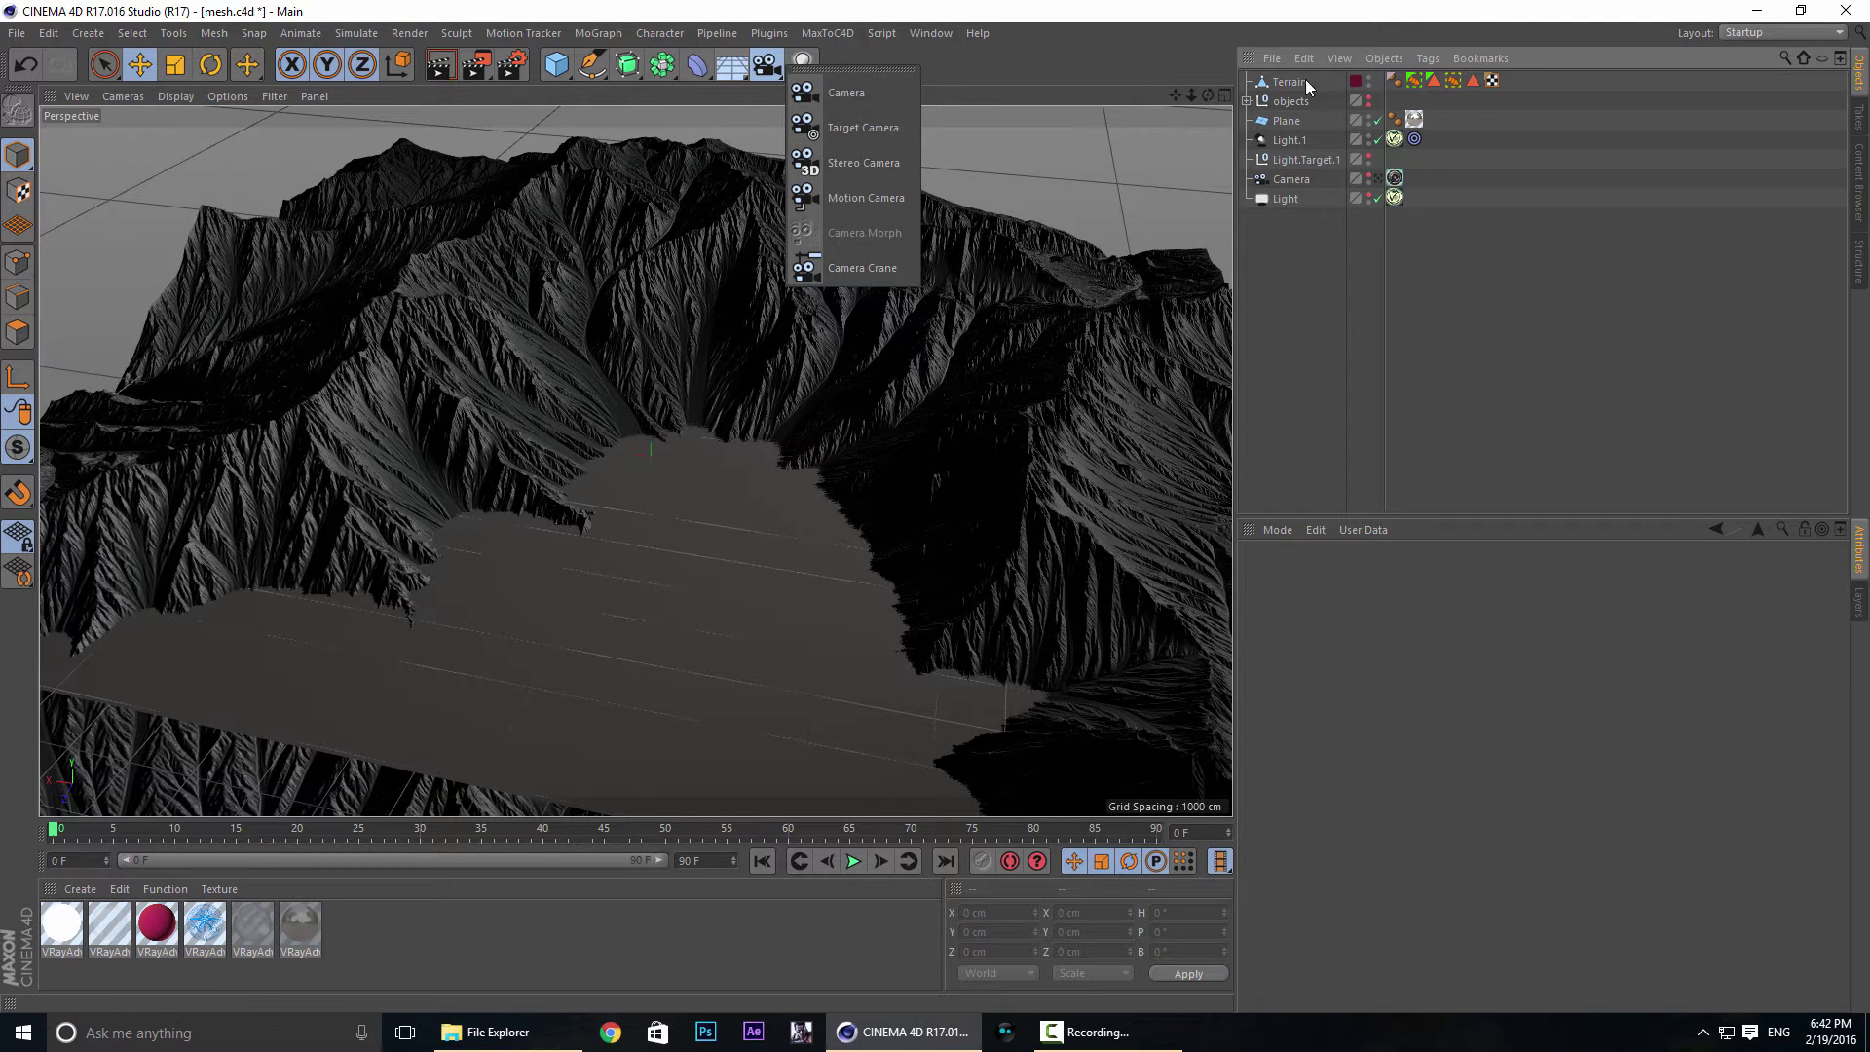
right_click(1291, 184)
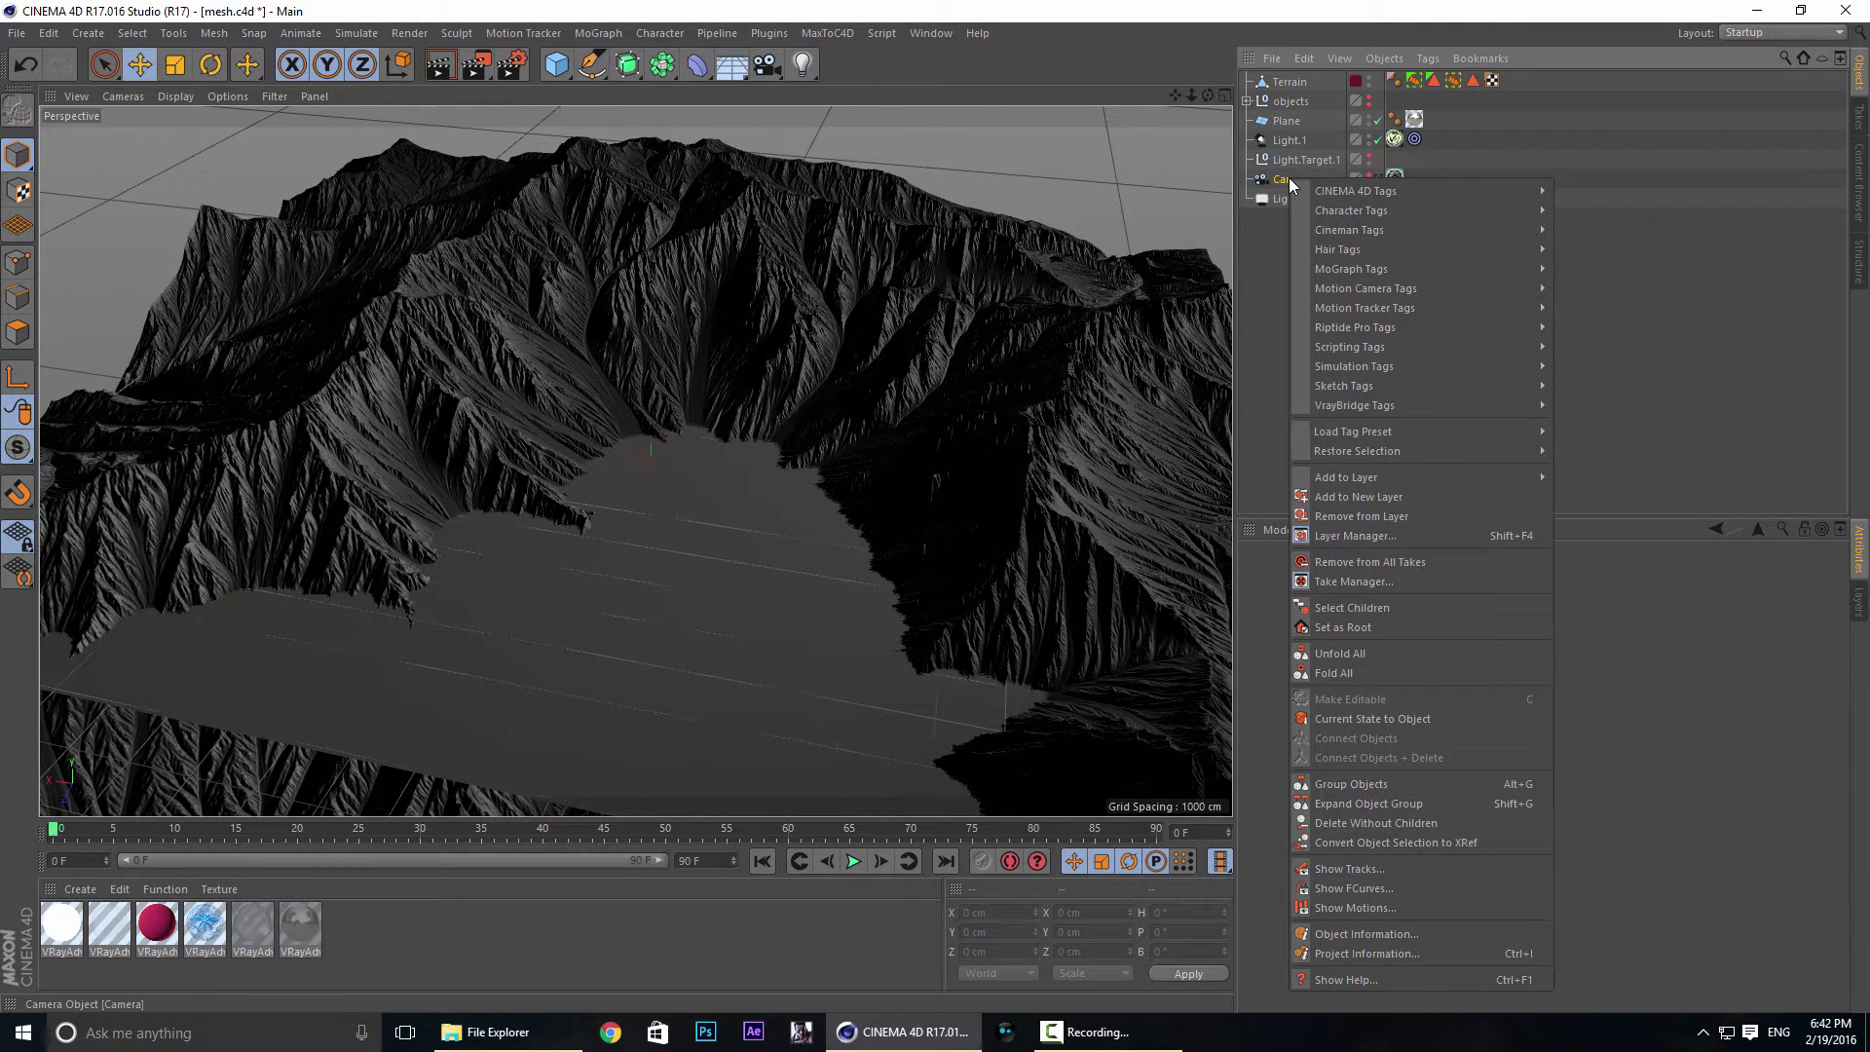
mouse_move(1358, 407)
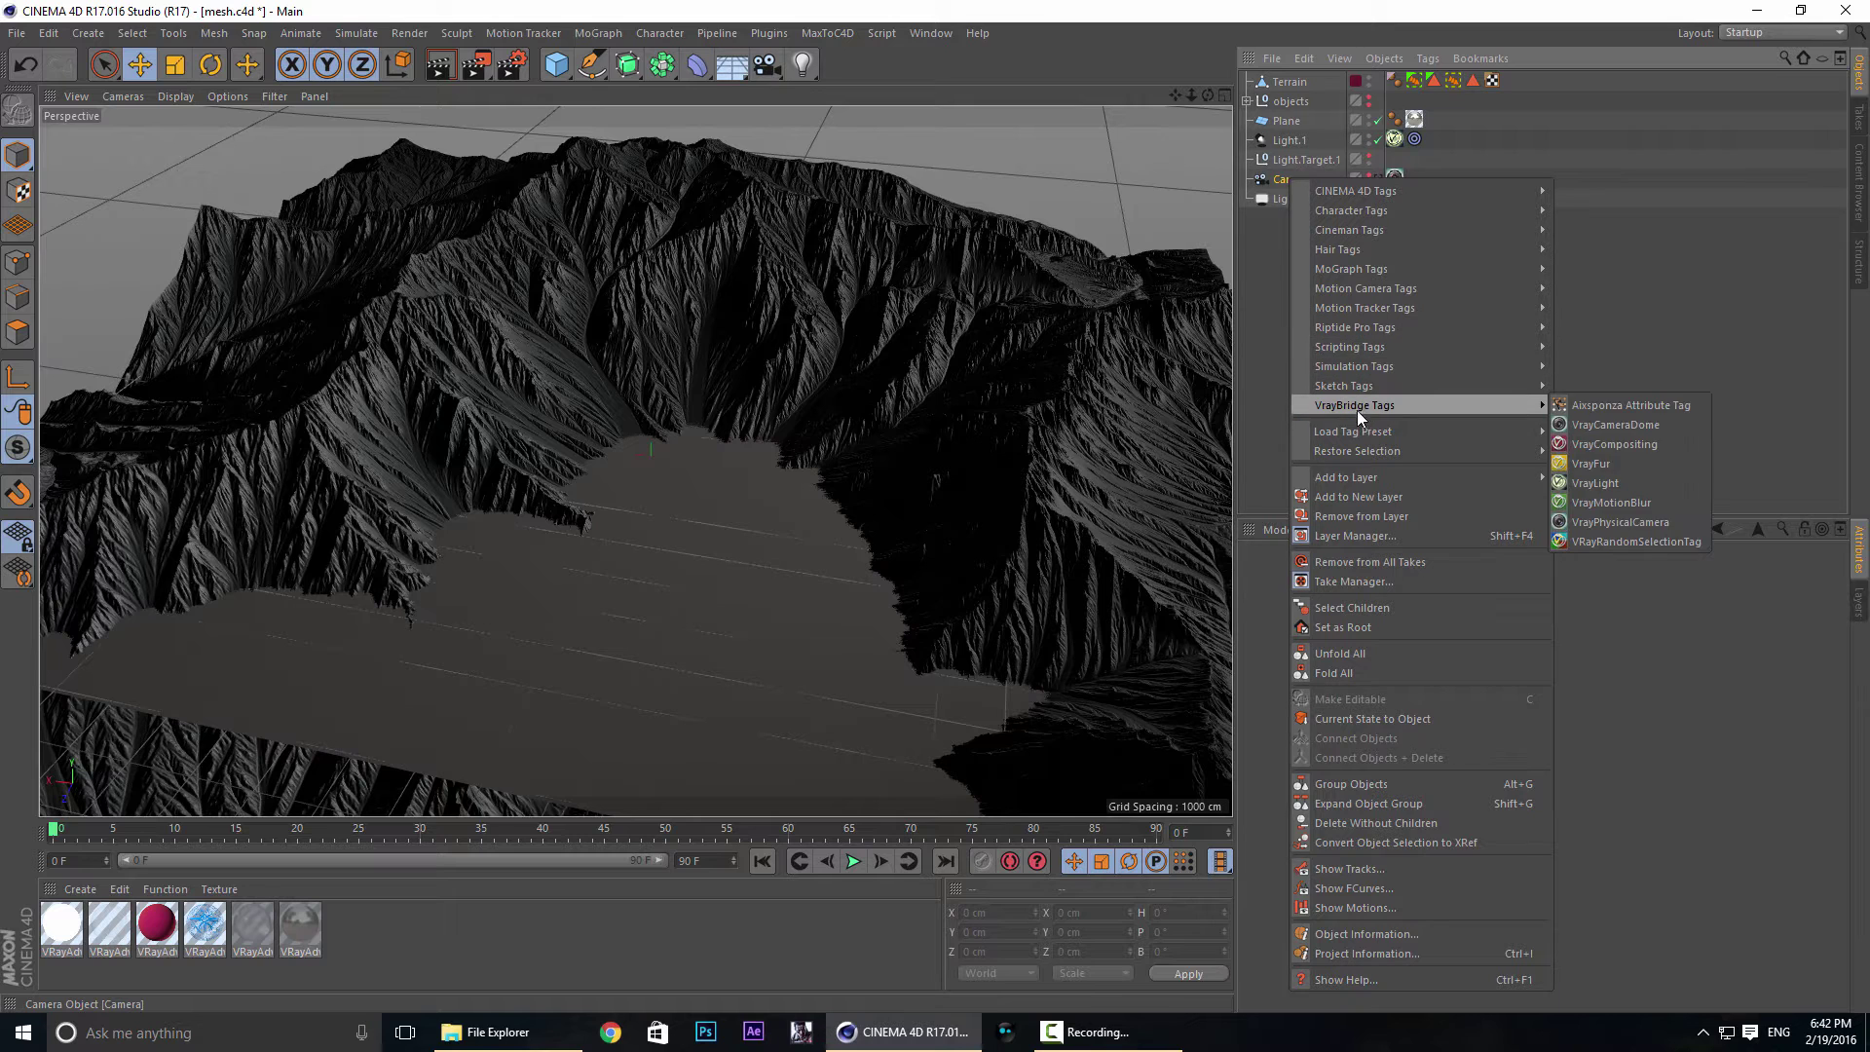
click(1656, 521)
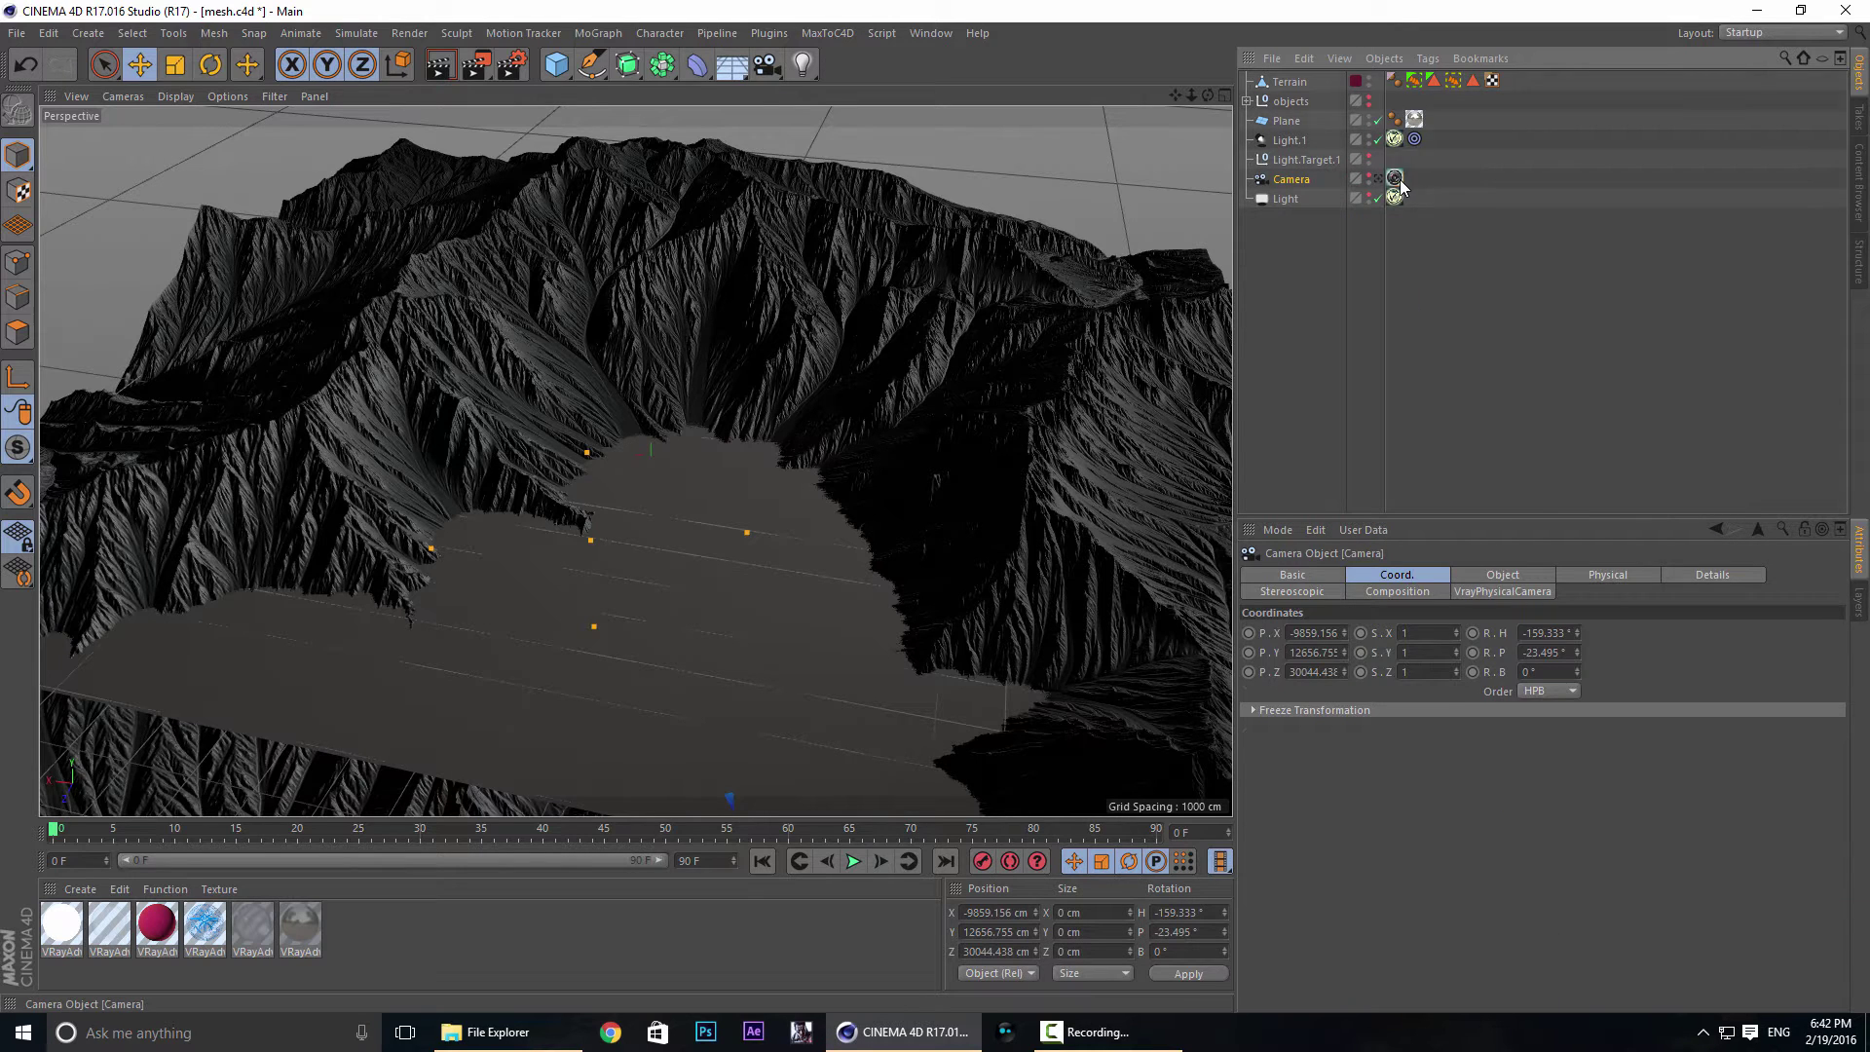
Examine the white balance, Film ISO, F-Stop and Shutter speed in the Camera's VrayPhysicalCamera tag, and deselect it.
click(1397, 179)
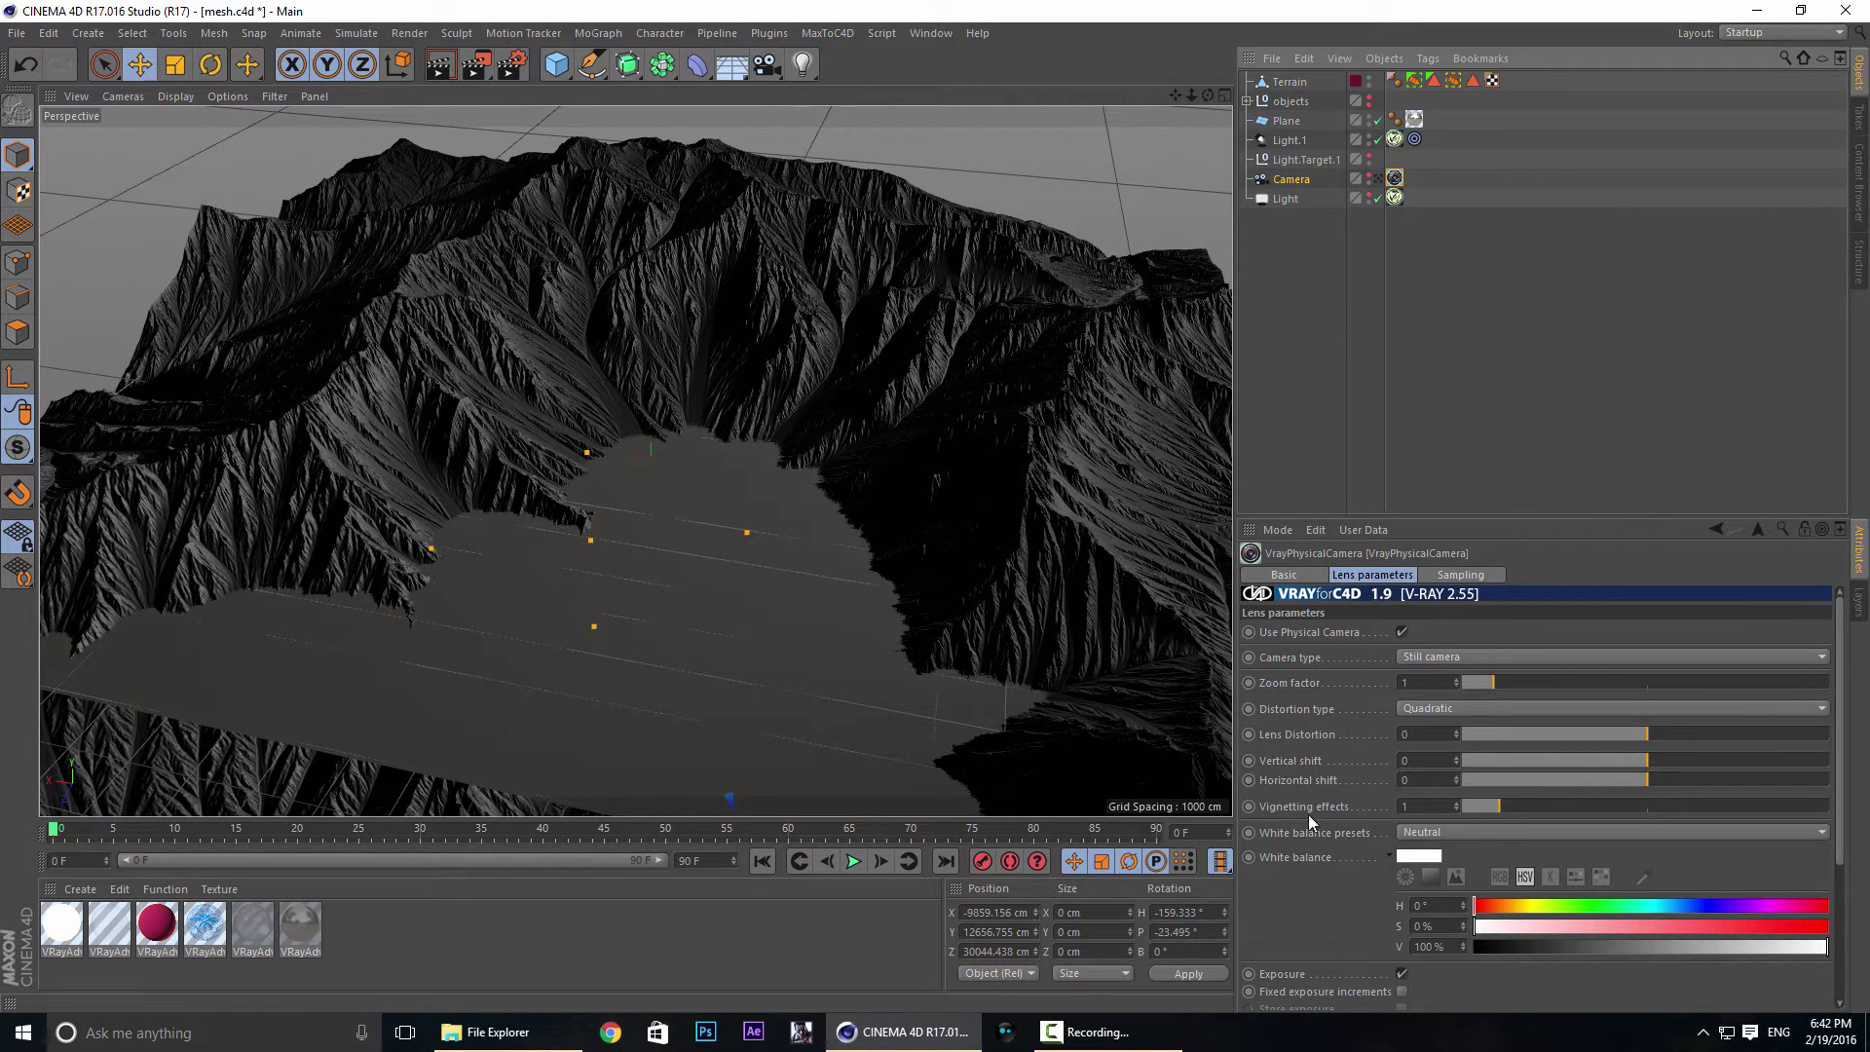
scroll(1329, 878, down, 1)
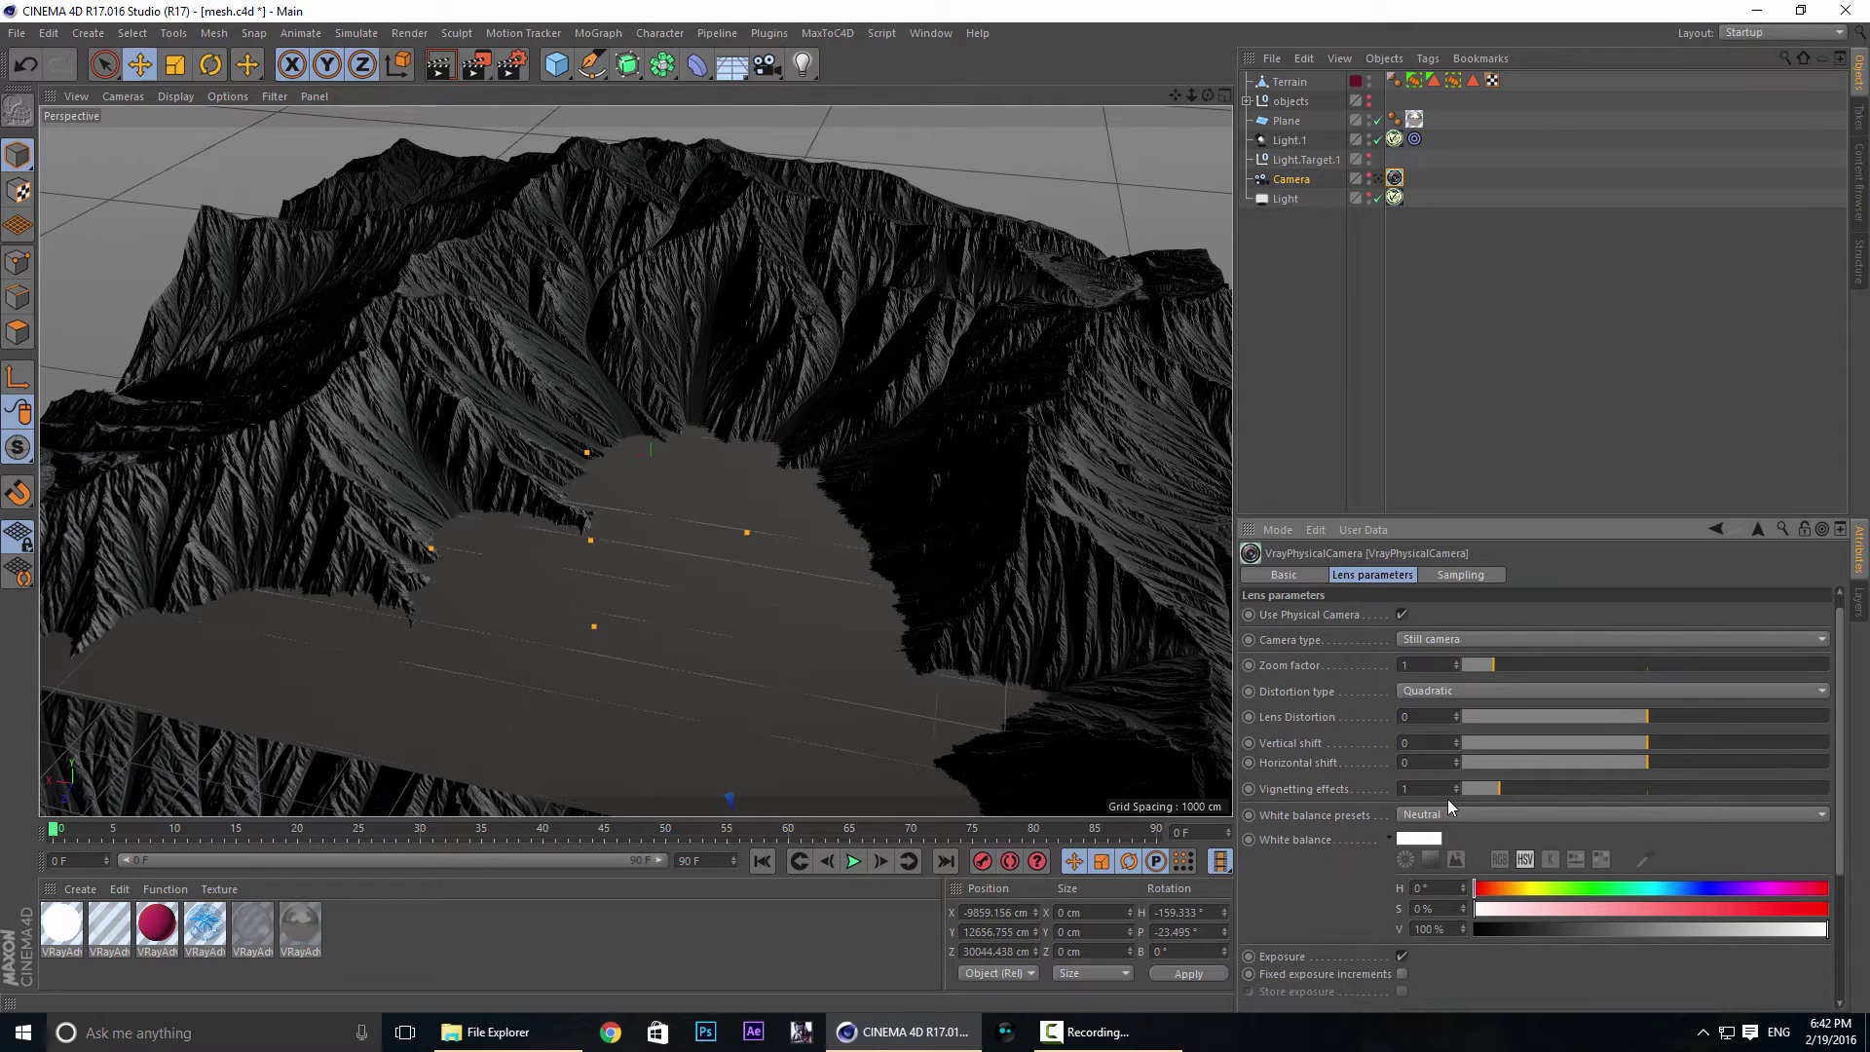
click(1416, 817)
click(1342, 903)
scroll(1342, 903, down, 4)
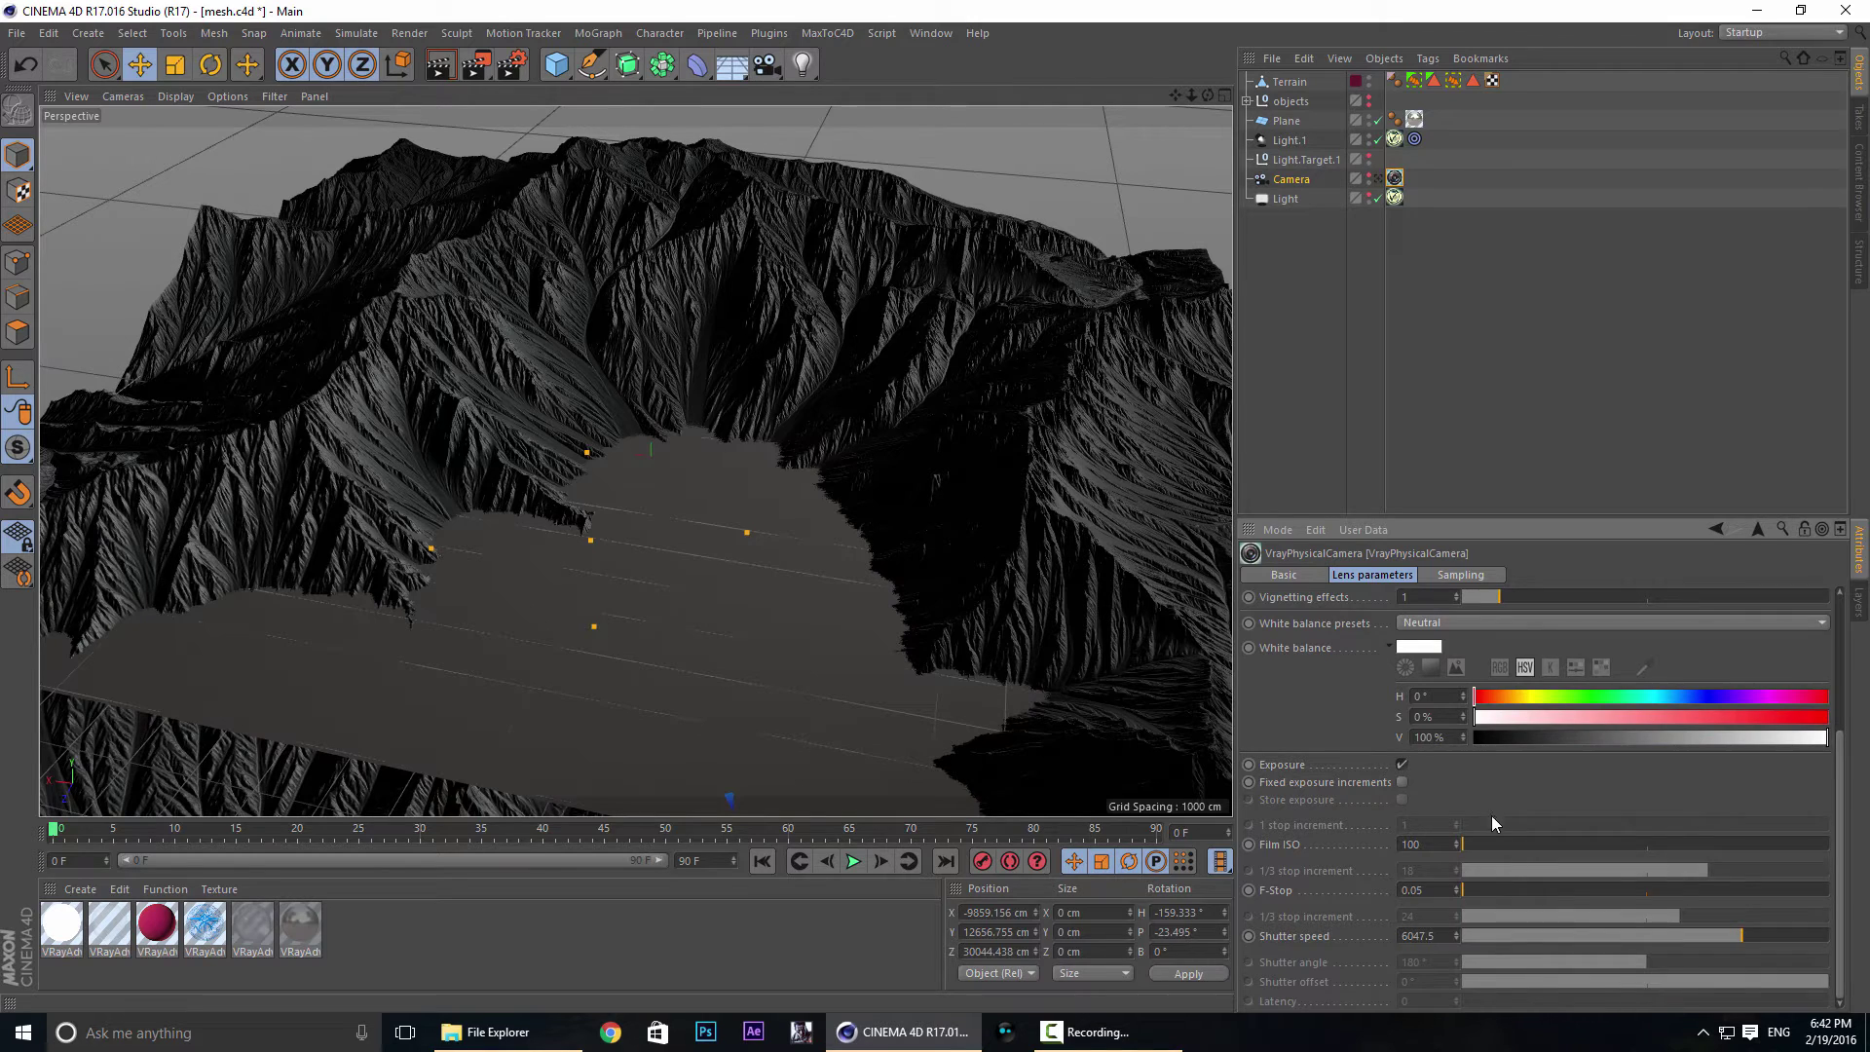
drag(1492, 816, 1509, 760)
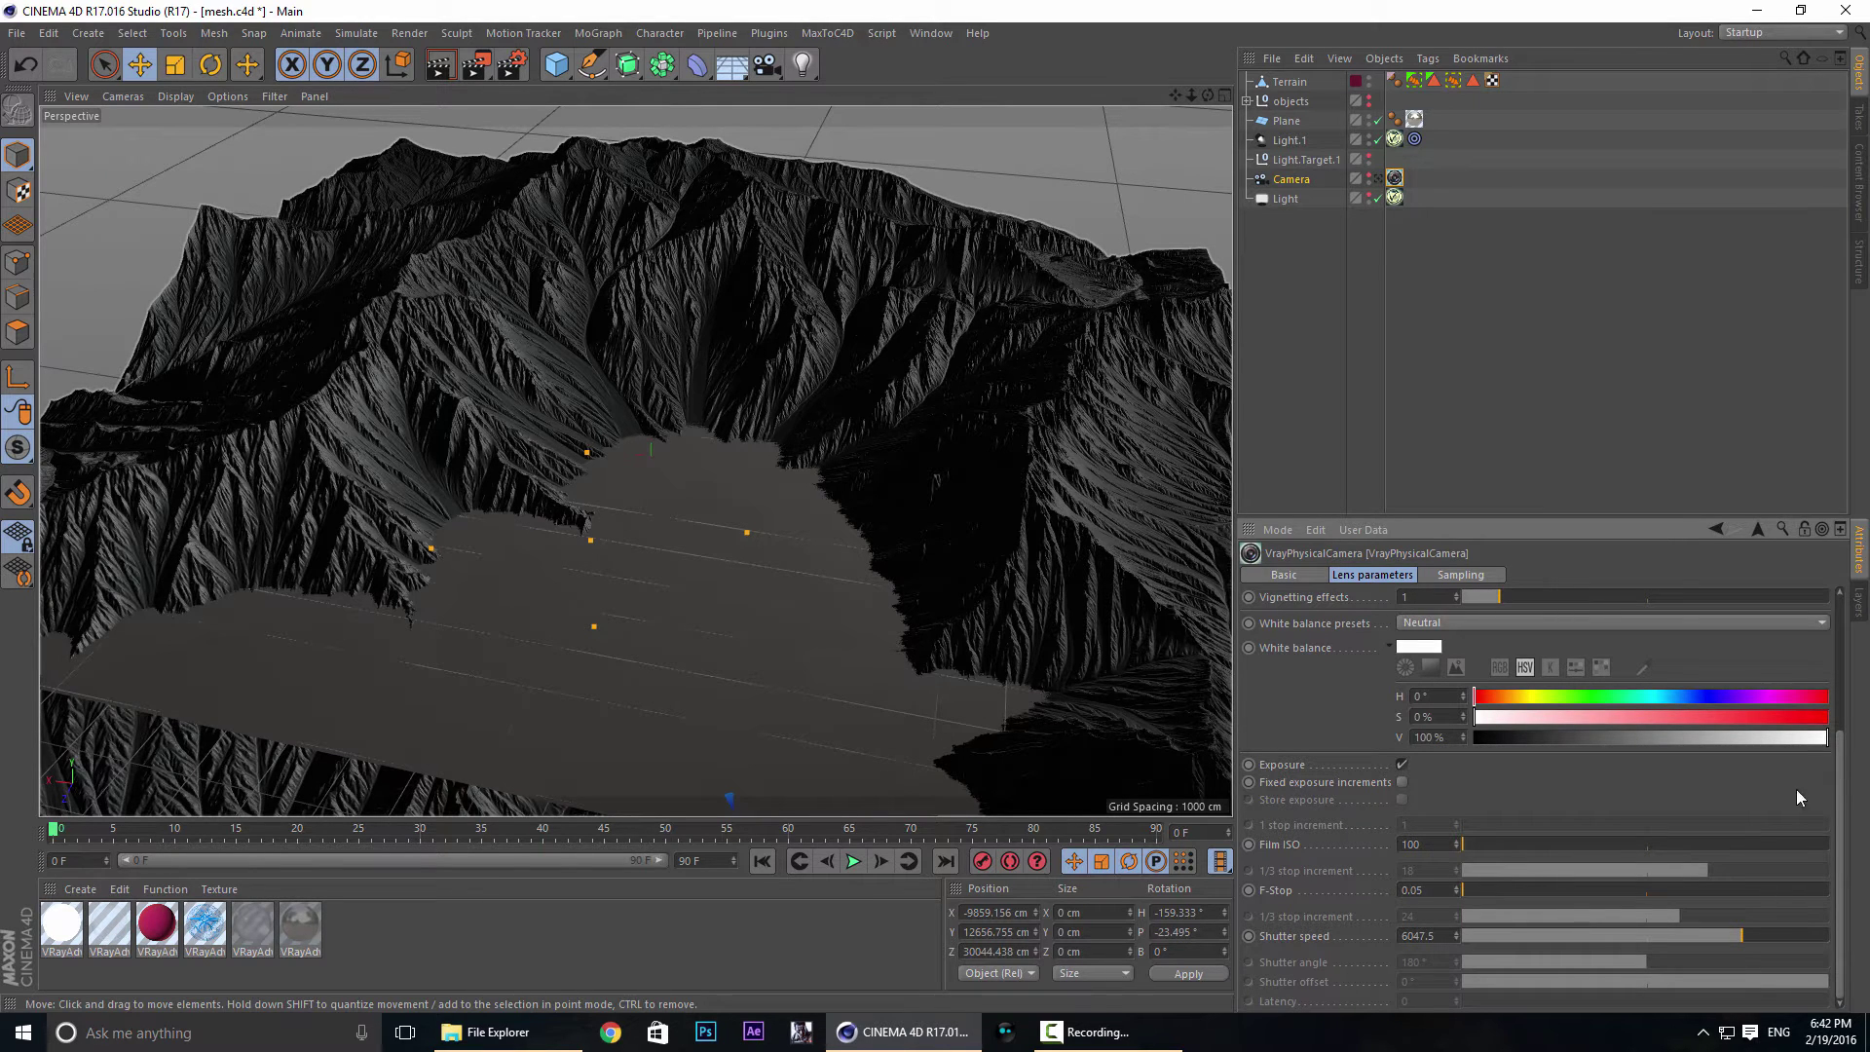
click(1418, 253)
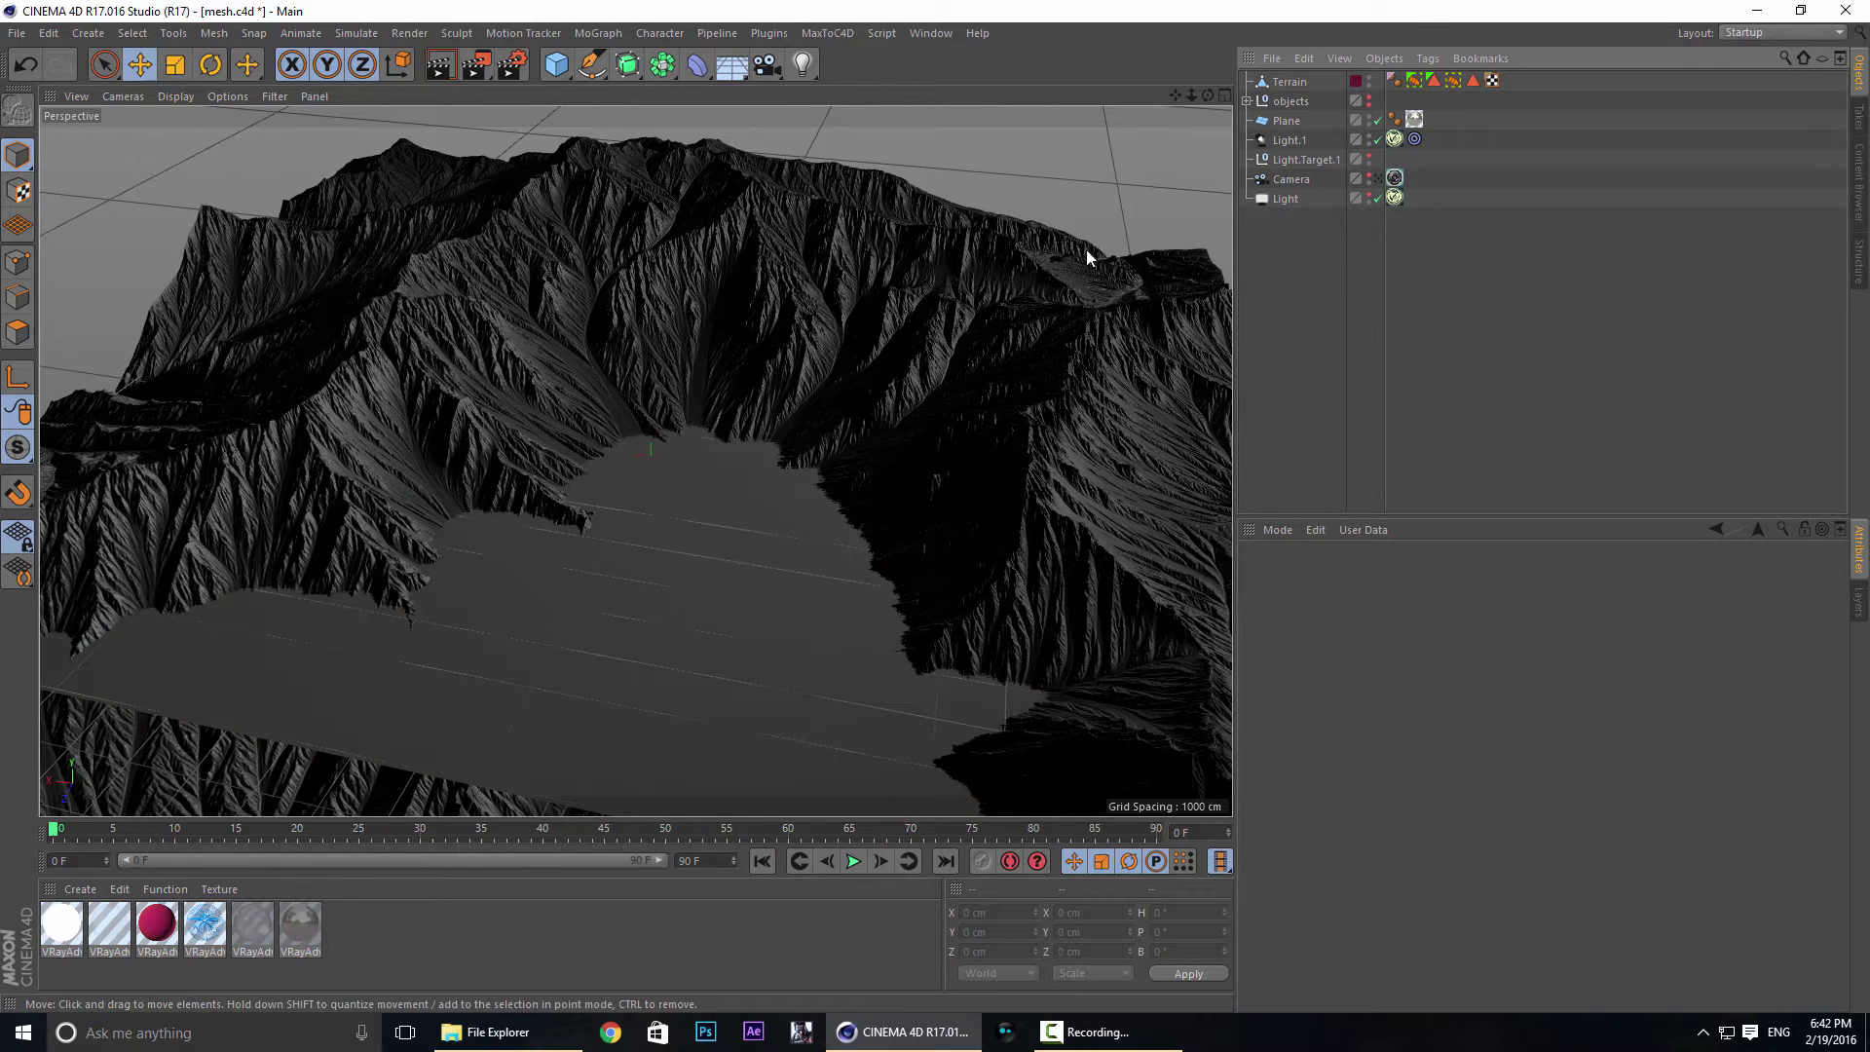
click(565, 240)
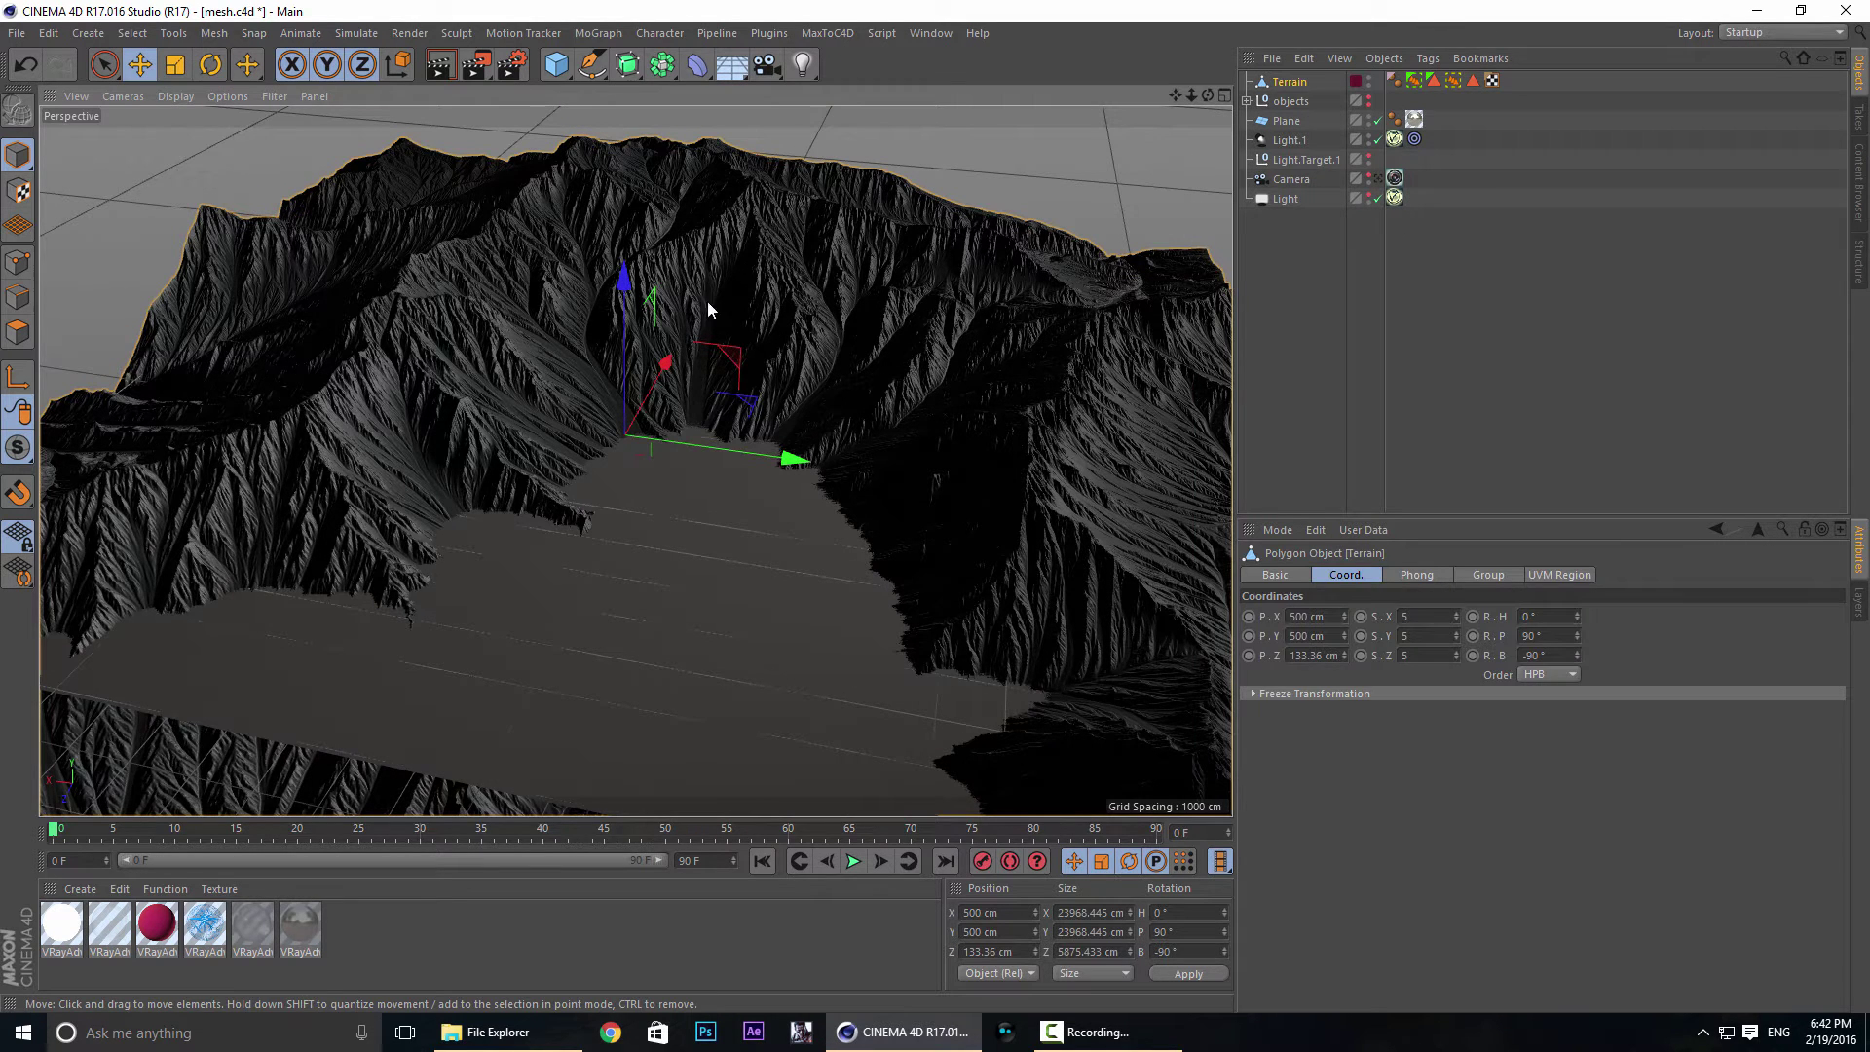
click(1449, 305)
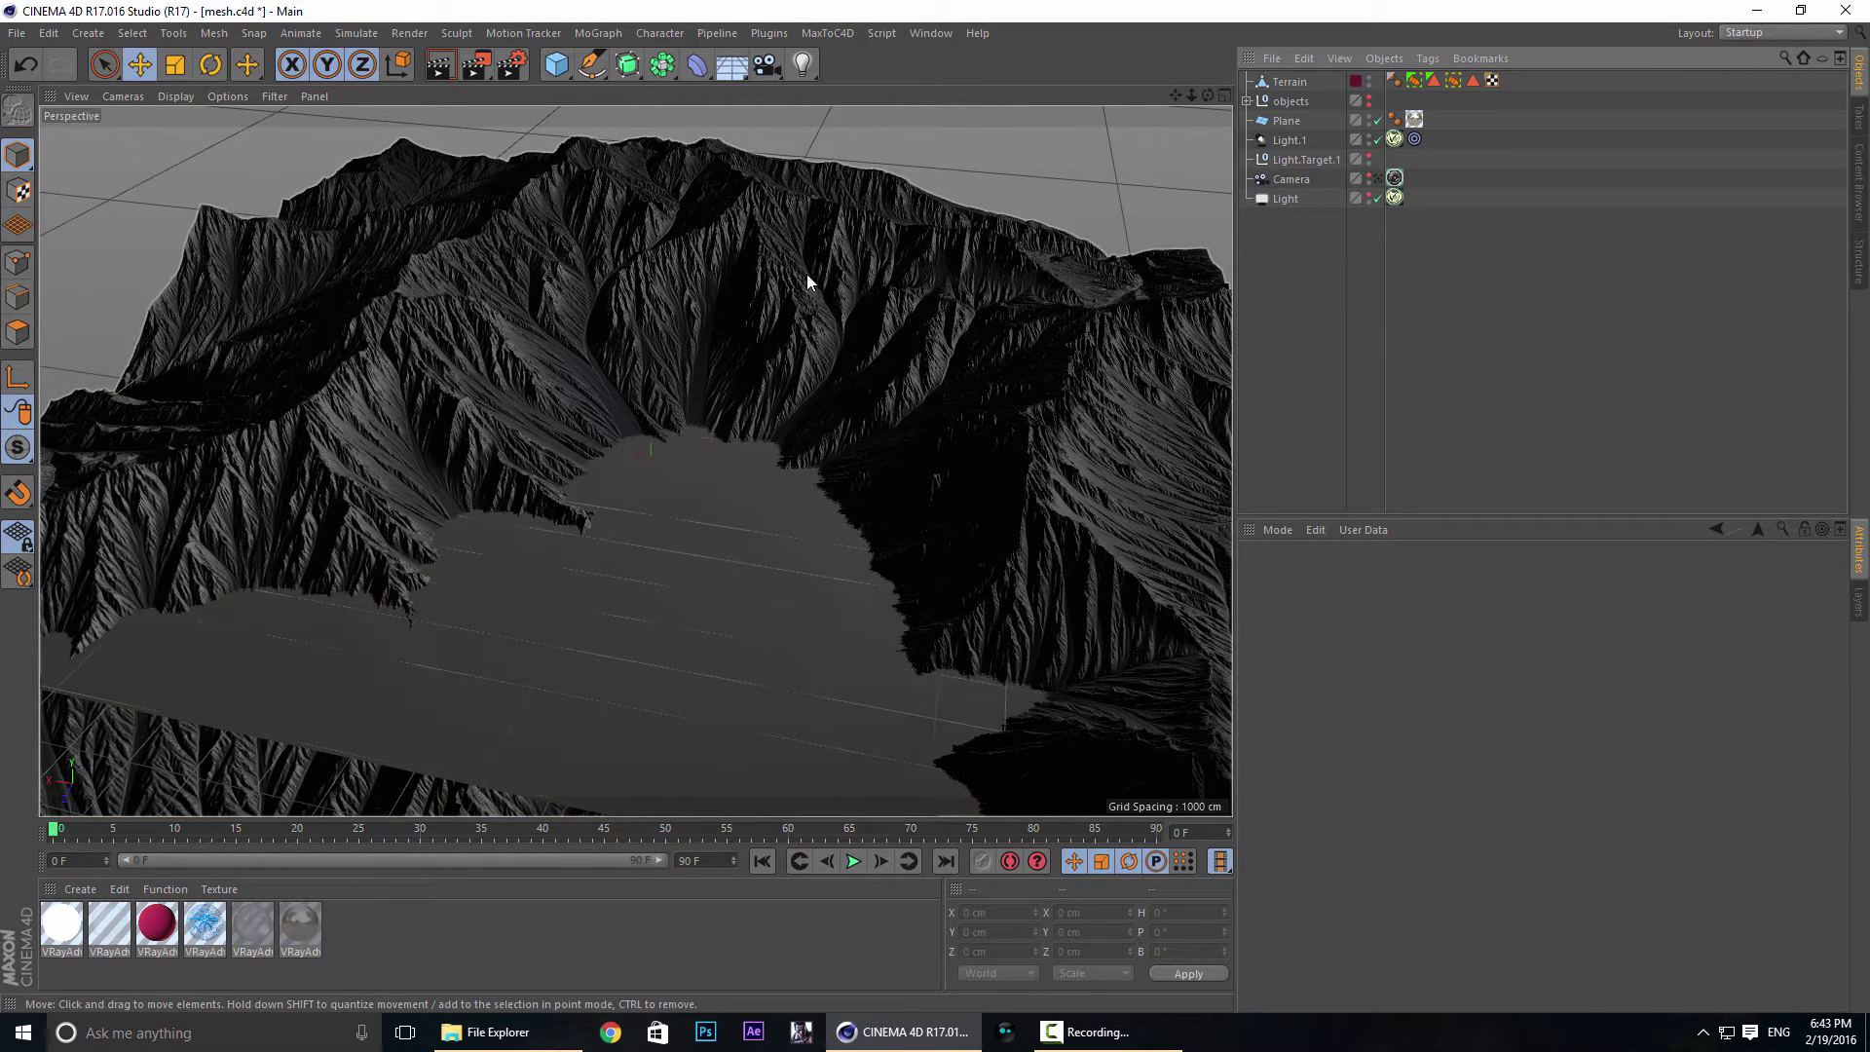
Look through the VrayBridge shader choices for new materials without creating one.
click(66, 890)
mouse_move(146, 748)
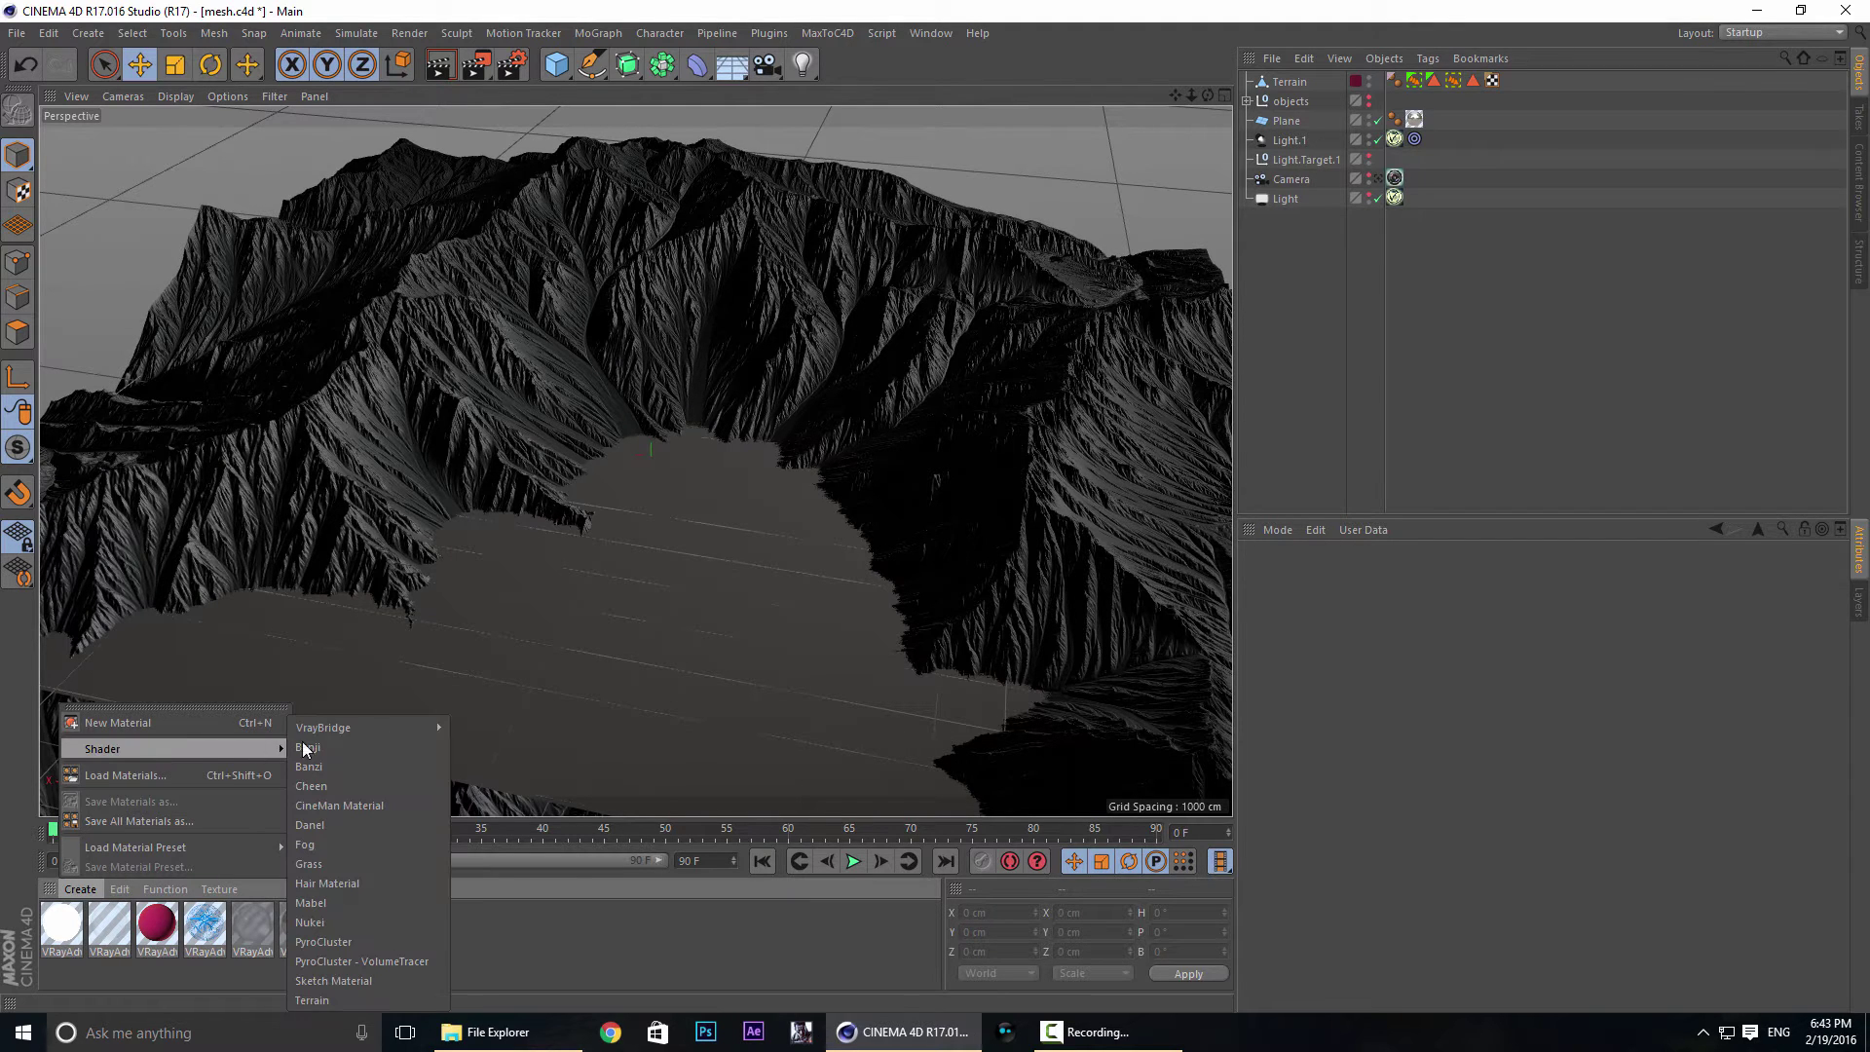
mouse_move(436, 727)
click(551, 752)
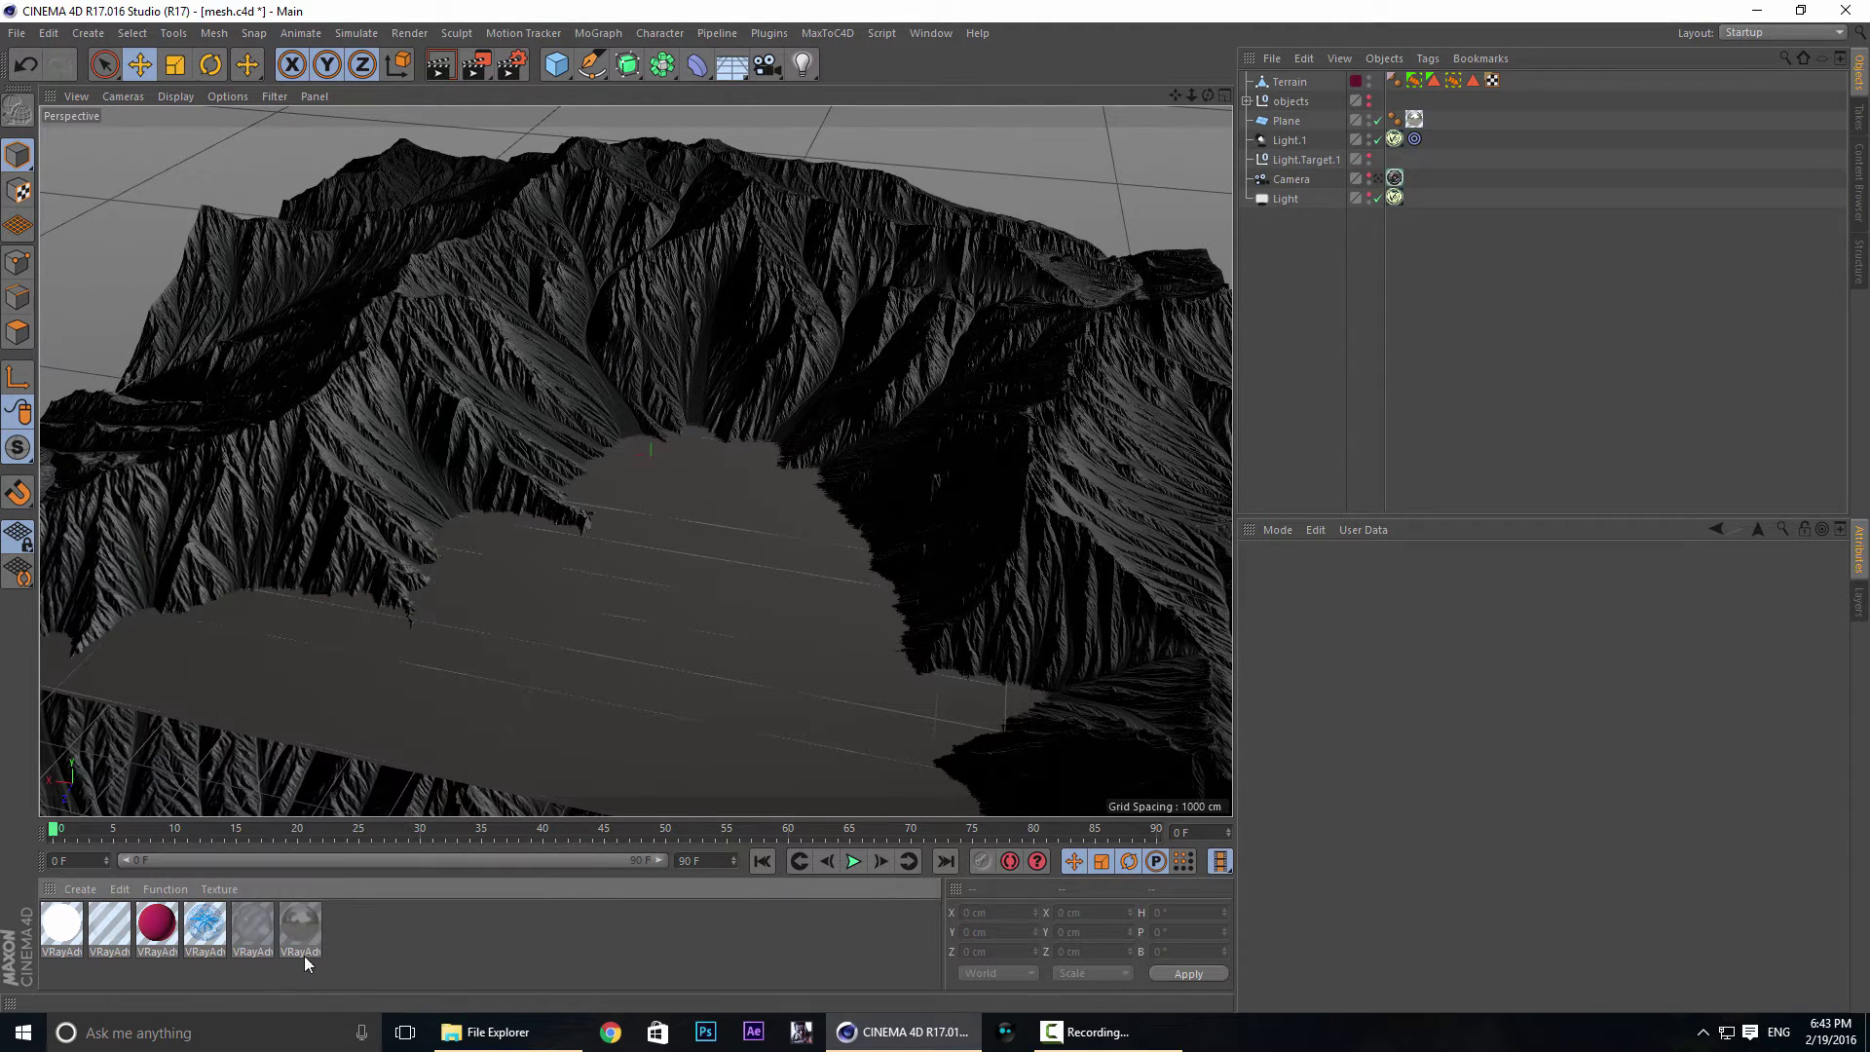
Open VRayAdvancedMaterial.5 in an enlarged Material Editor and show the Fresnel shader in Diffuse Layer 1's texture map.
double_click(157, 925)
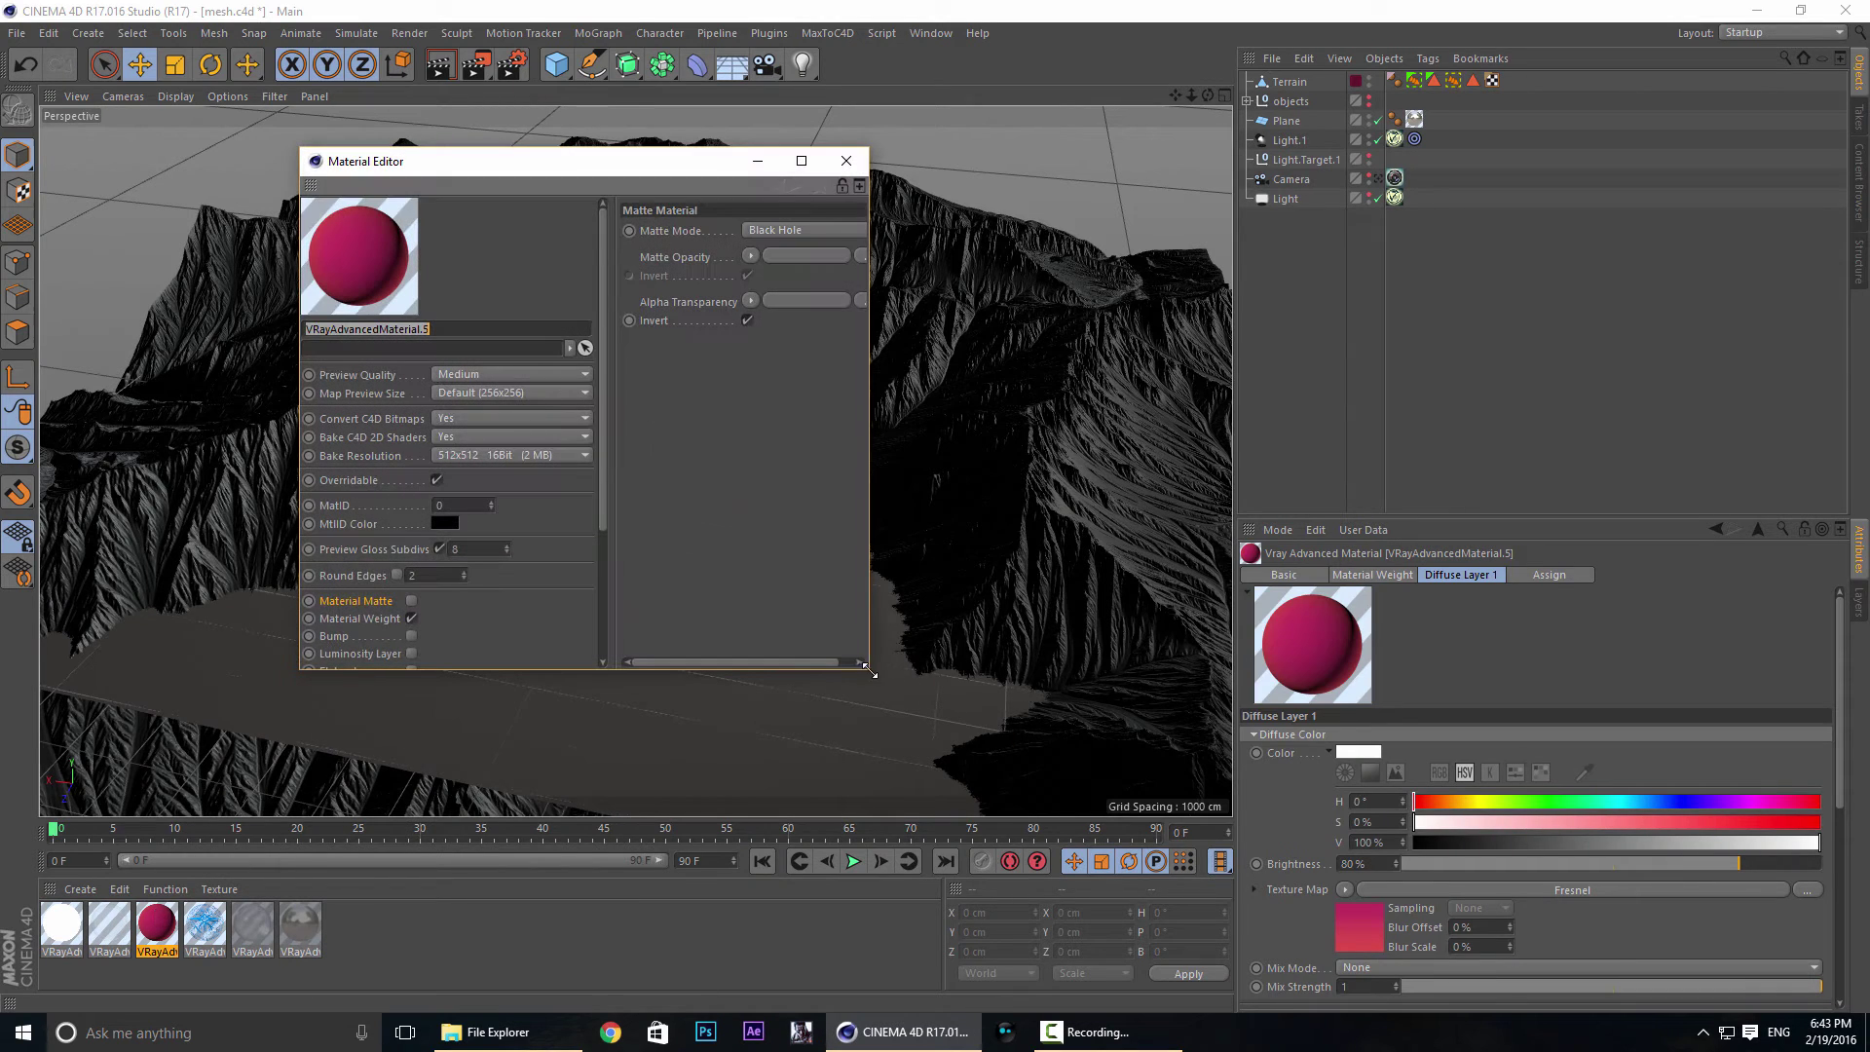
drag(869, 669, 1276, 904)
click(357, 777)
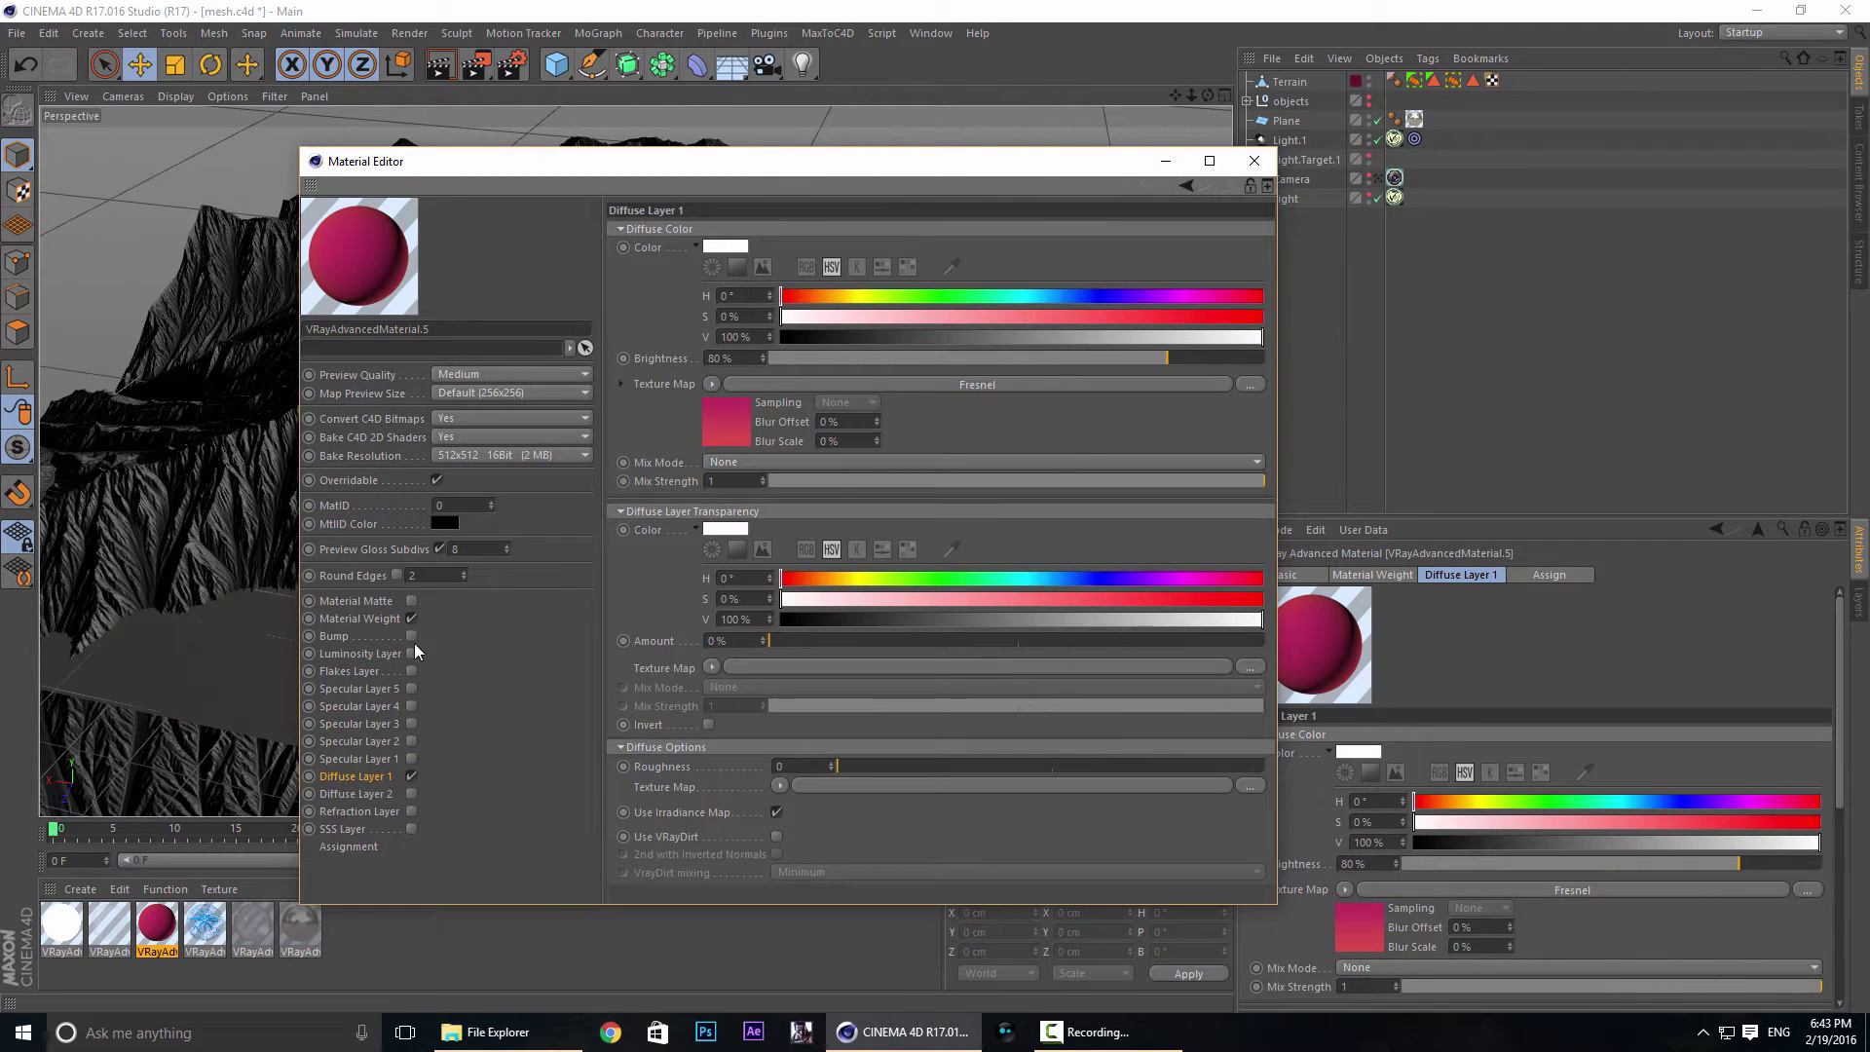
click(712, 385)
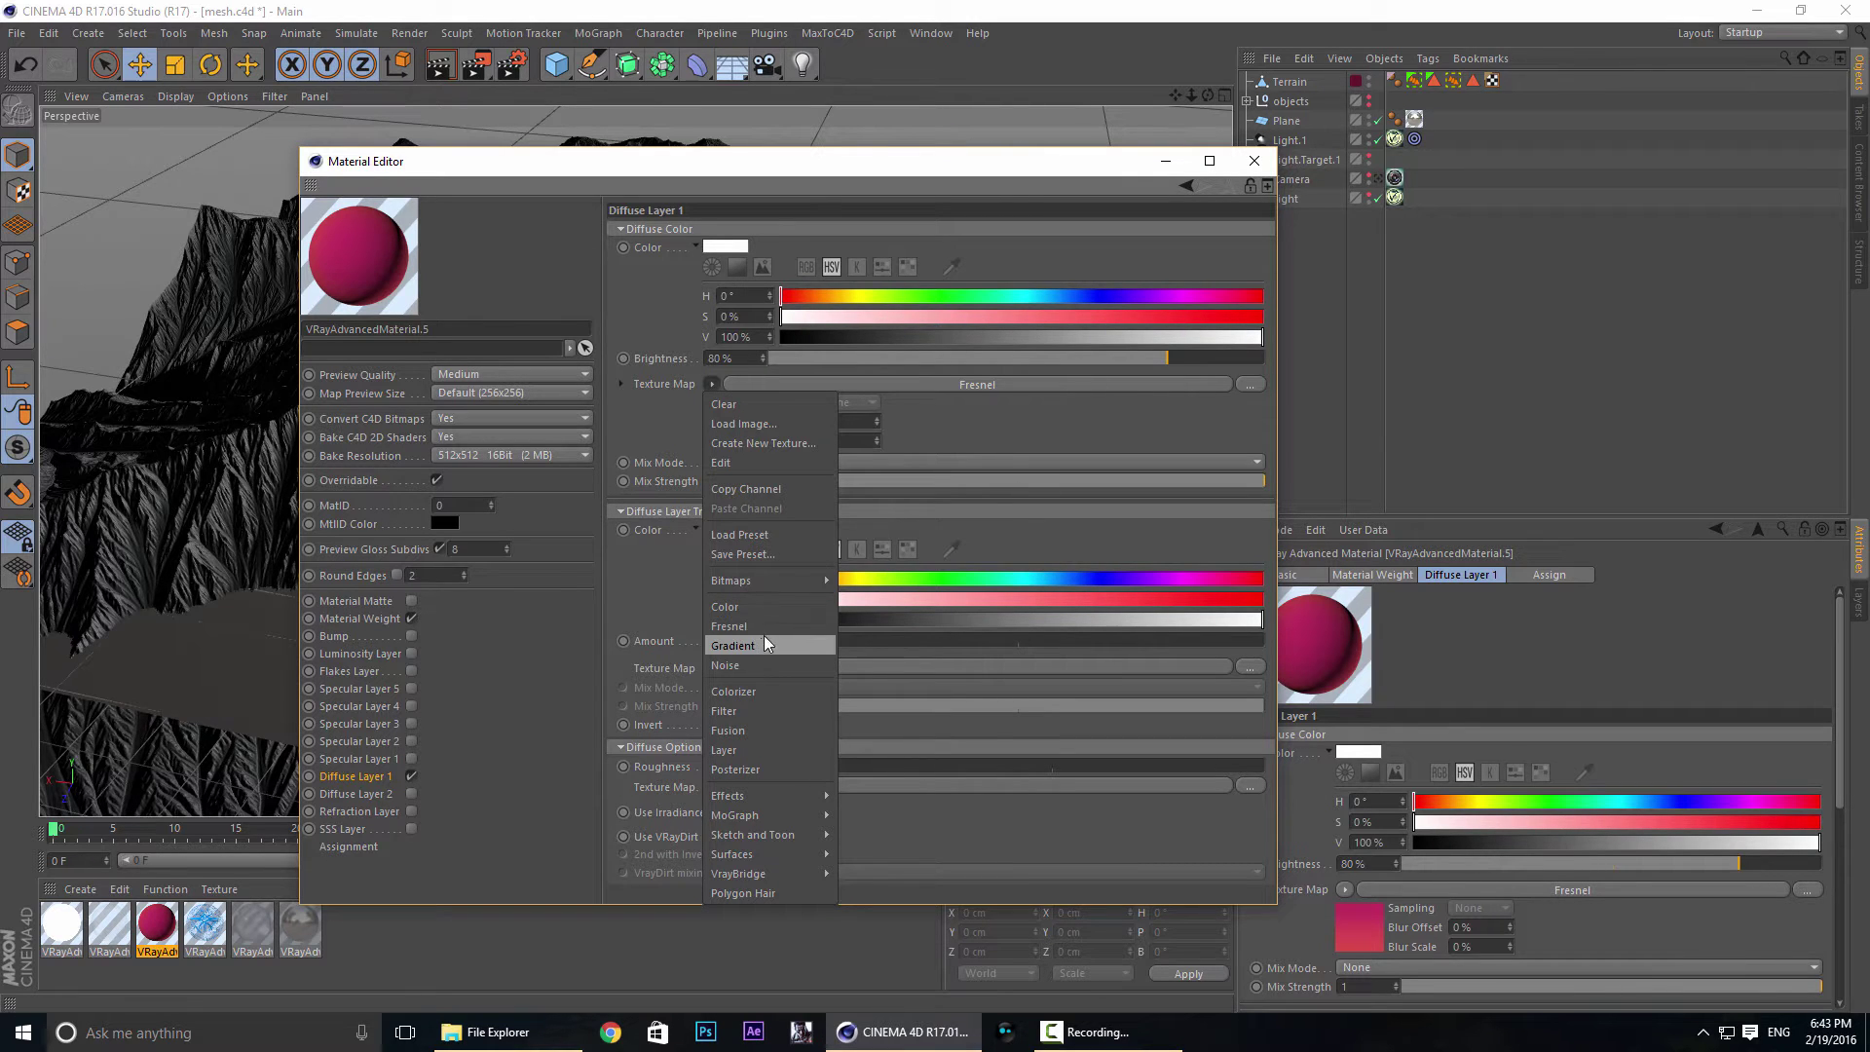
click(988, 435)
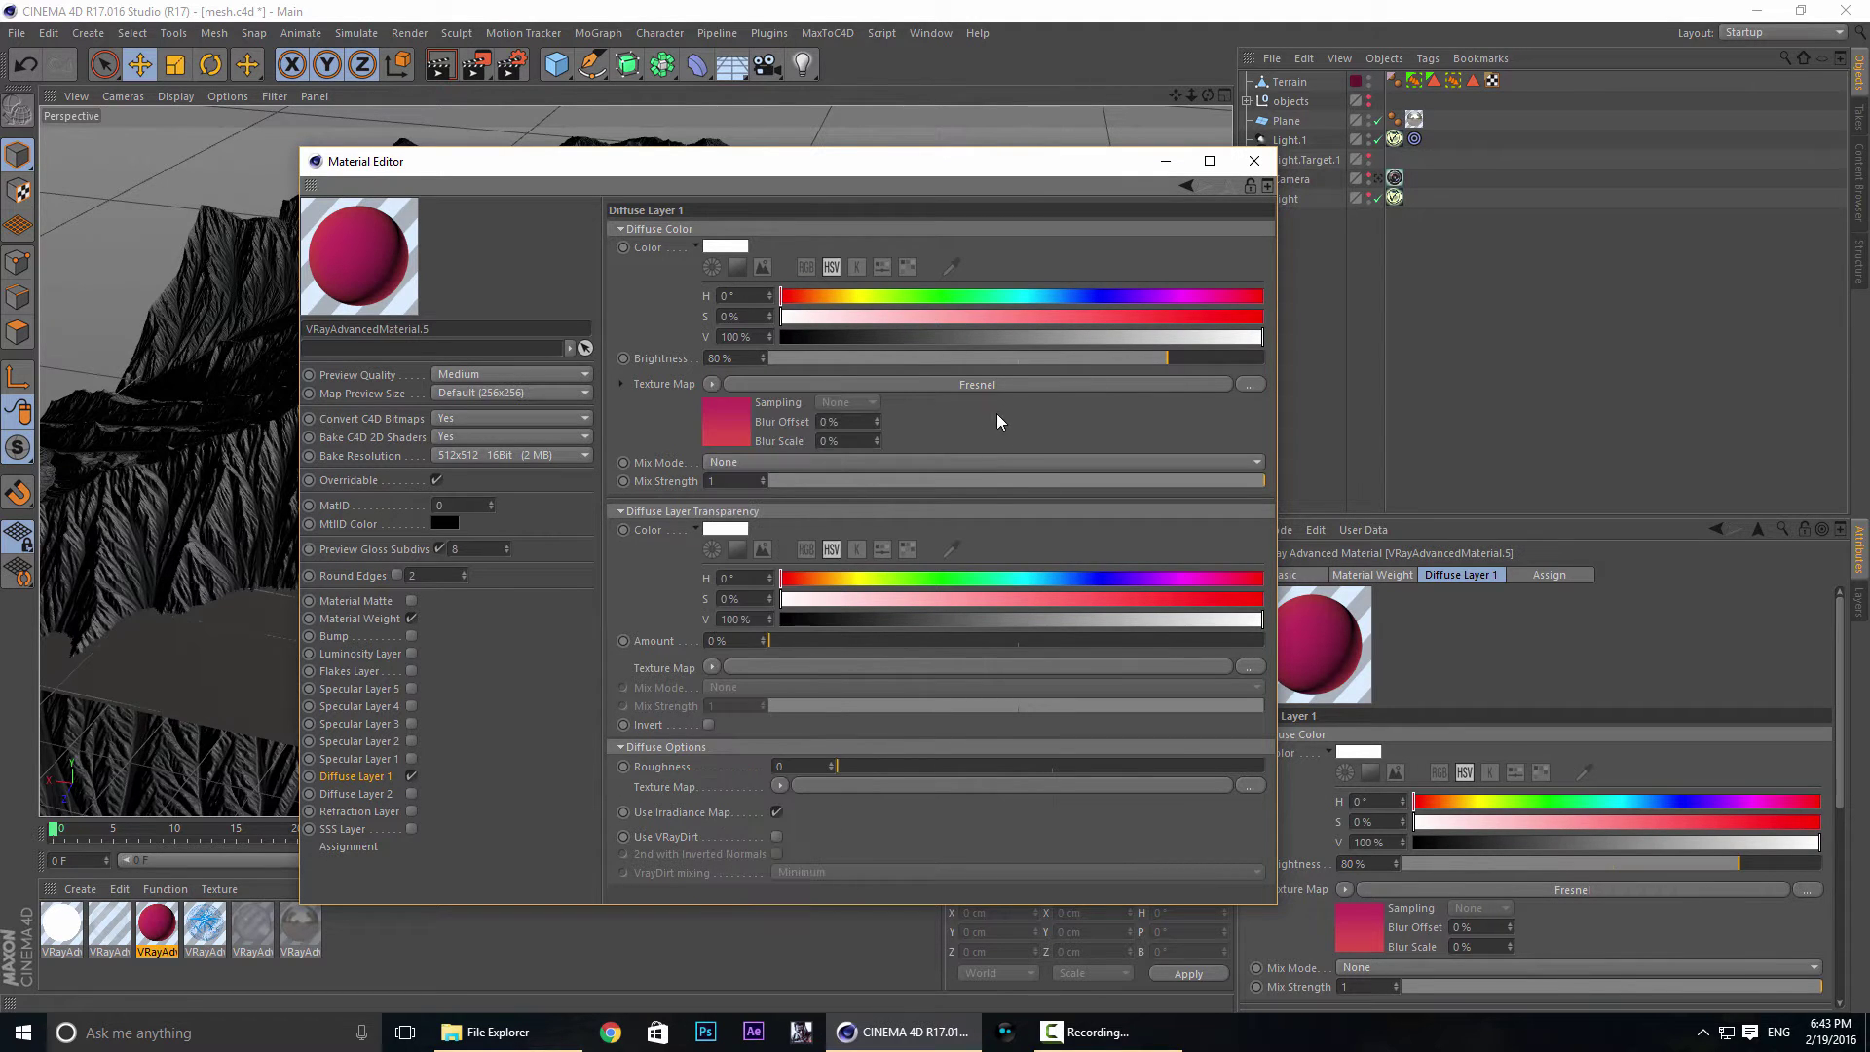
click(1007, 390)
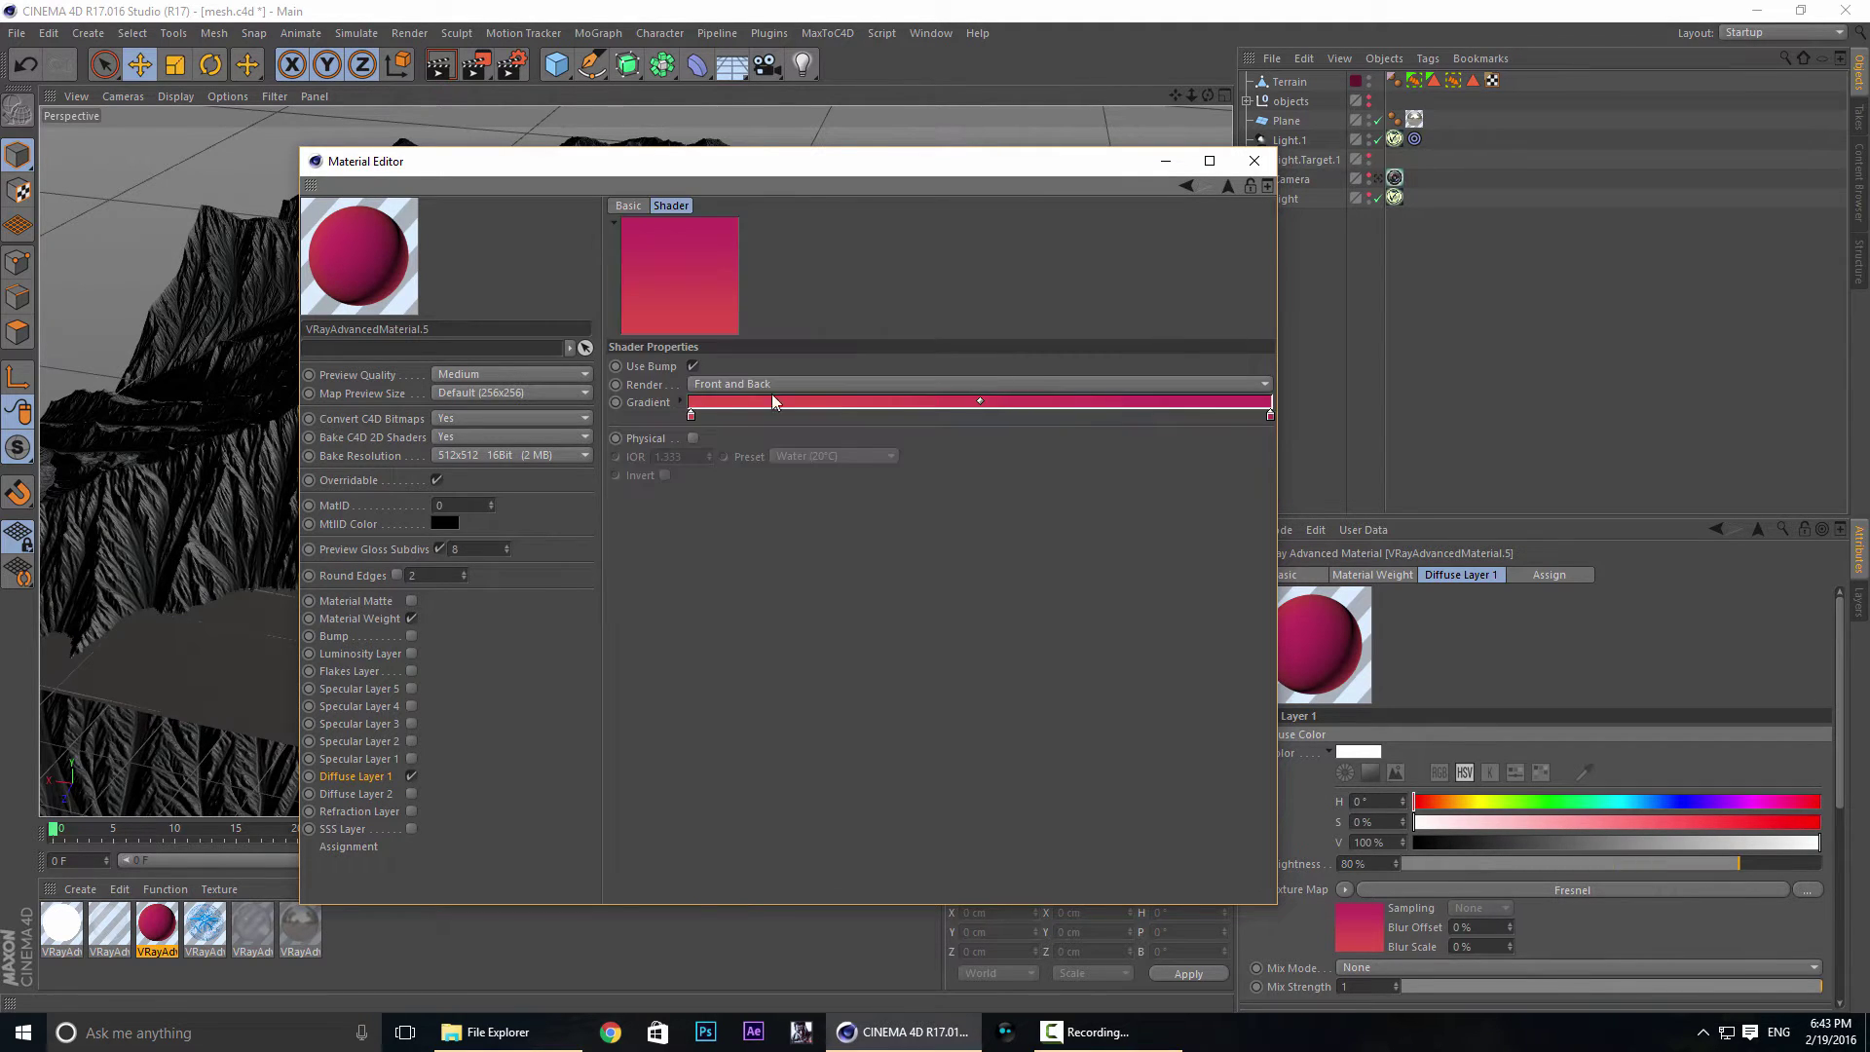
Examine the colors of both end knots in the Fresnel gradient, cancelling each color picker without changes.
double_click(1269, 417)
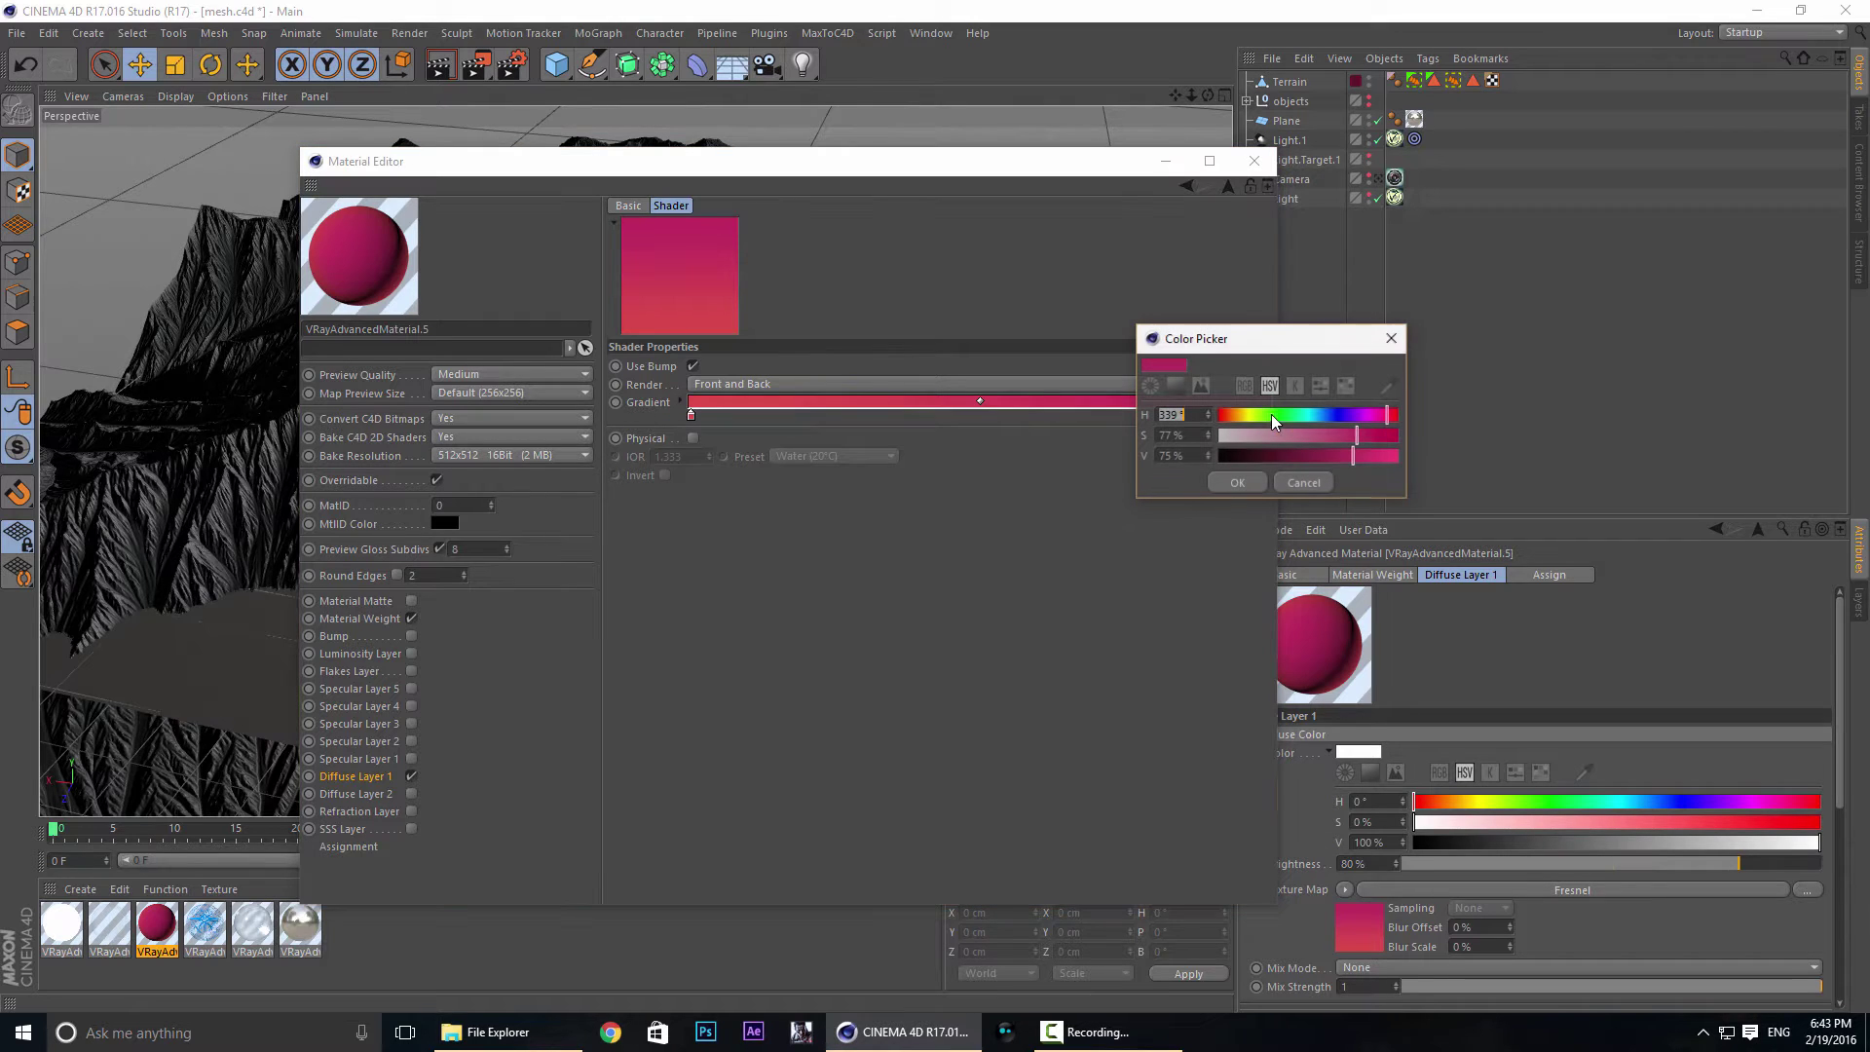
drag(1252, 341, 1101, 336)
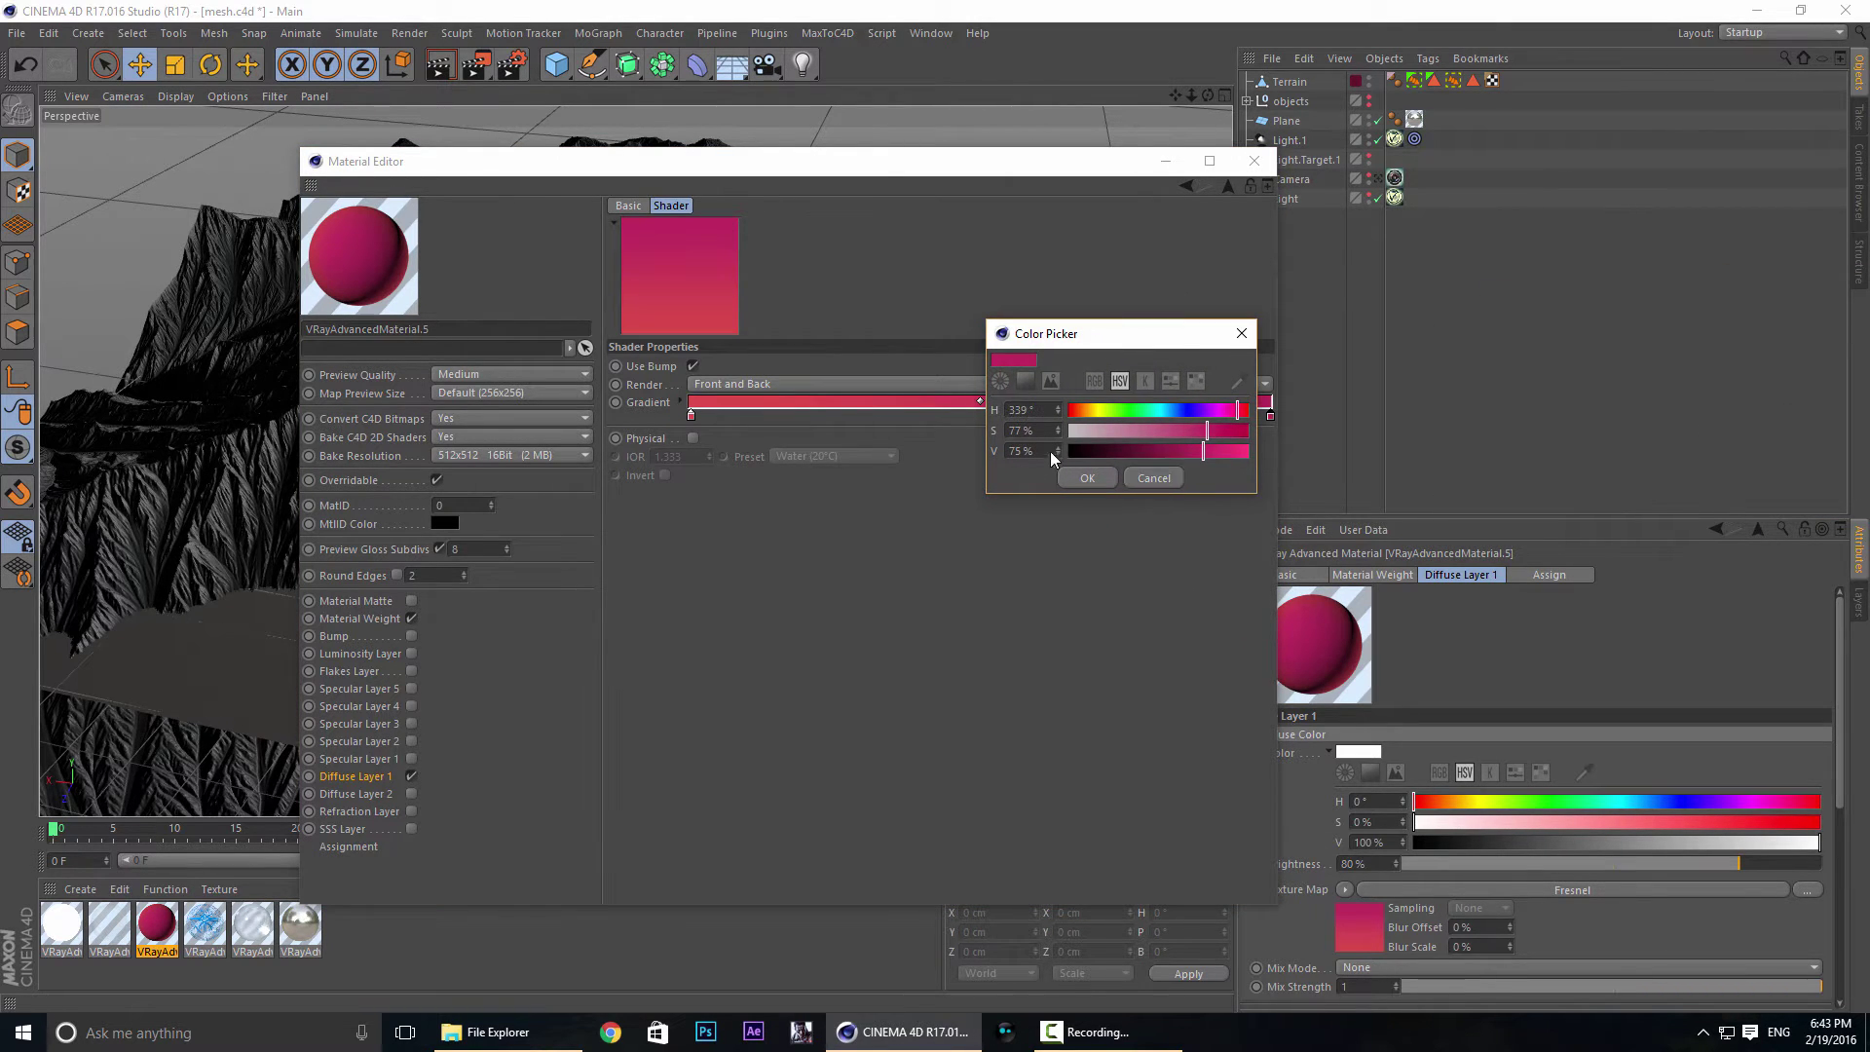
click(1153, 478)
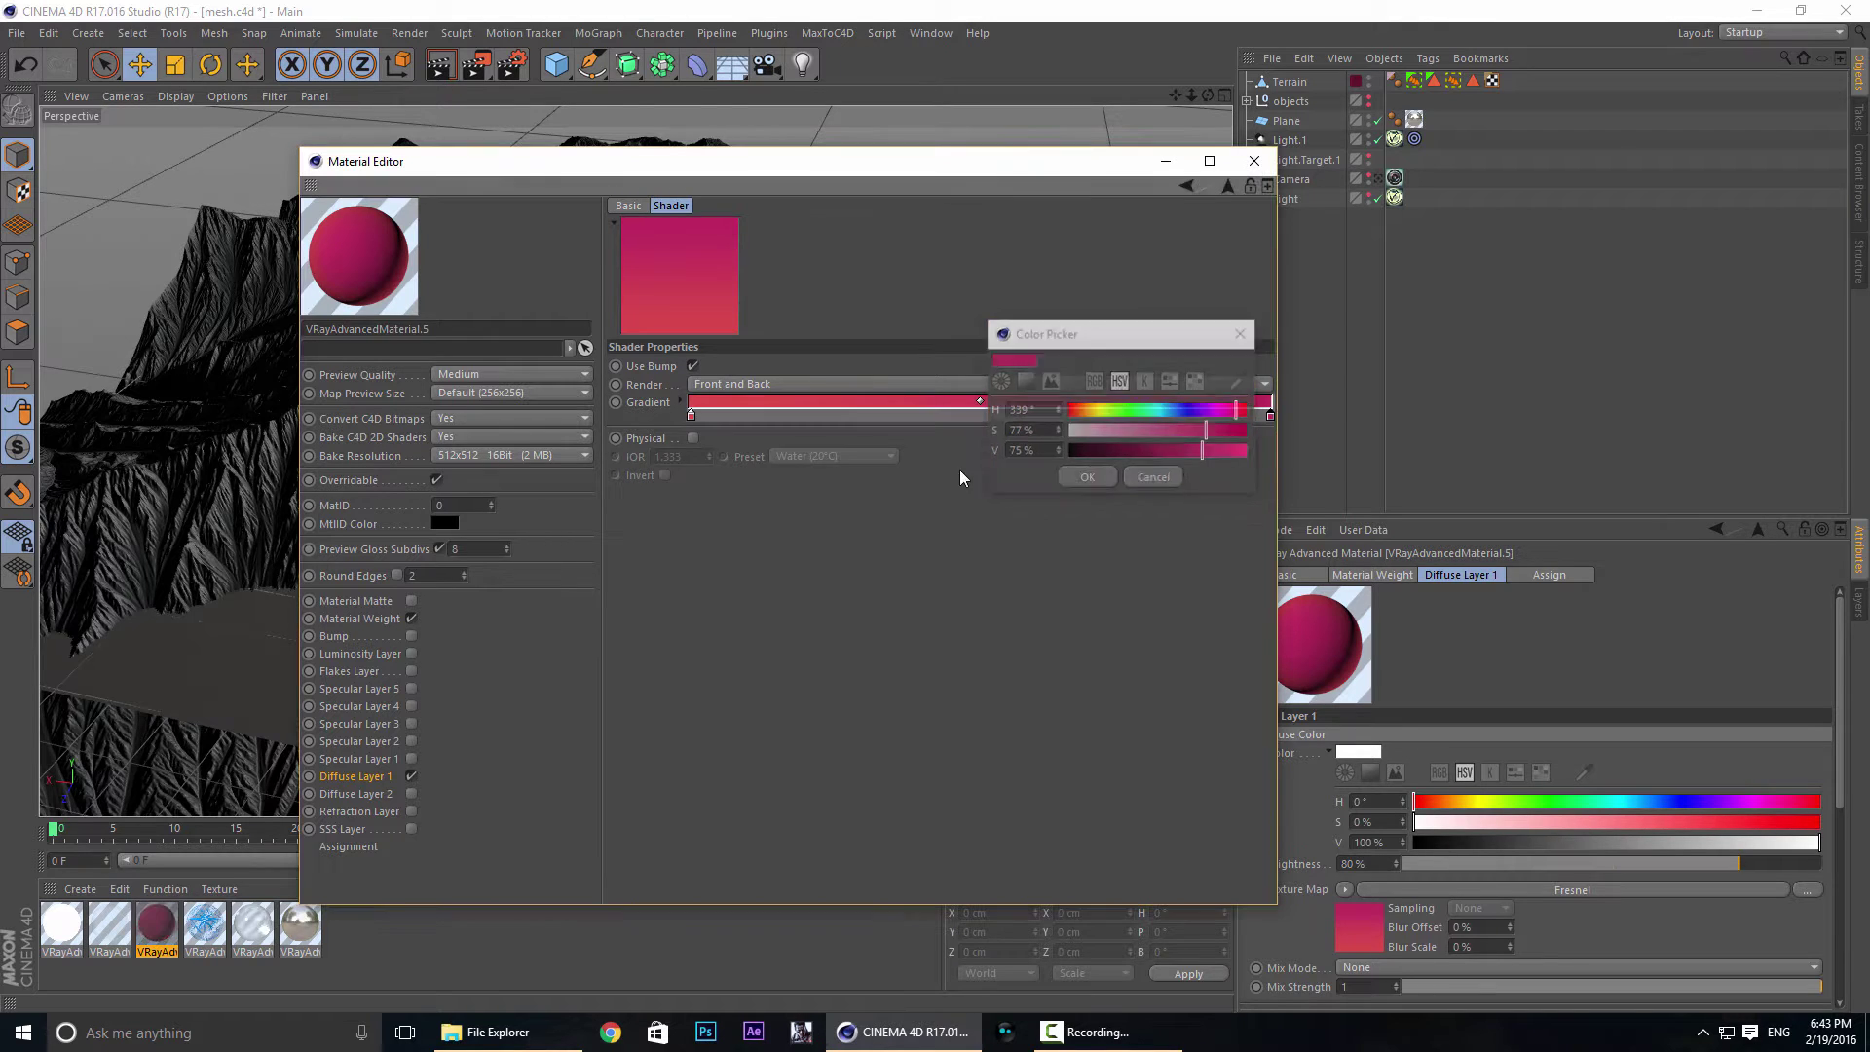
double_click(691, 417)
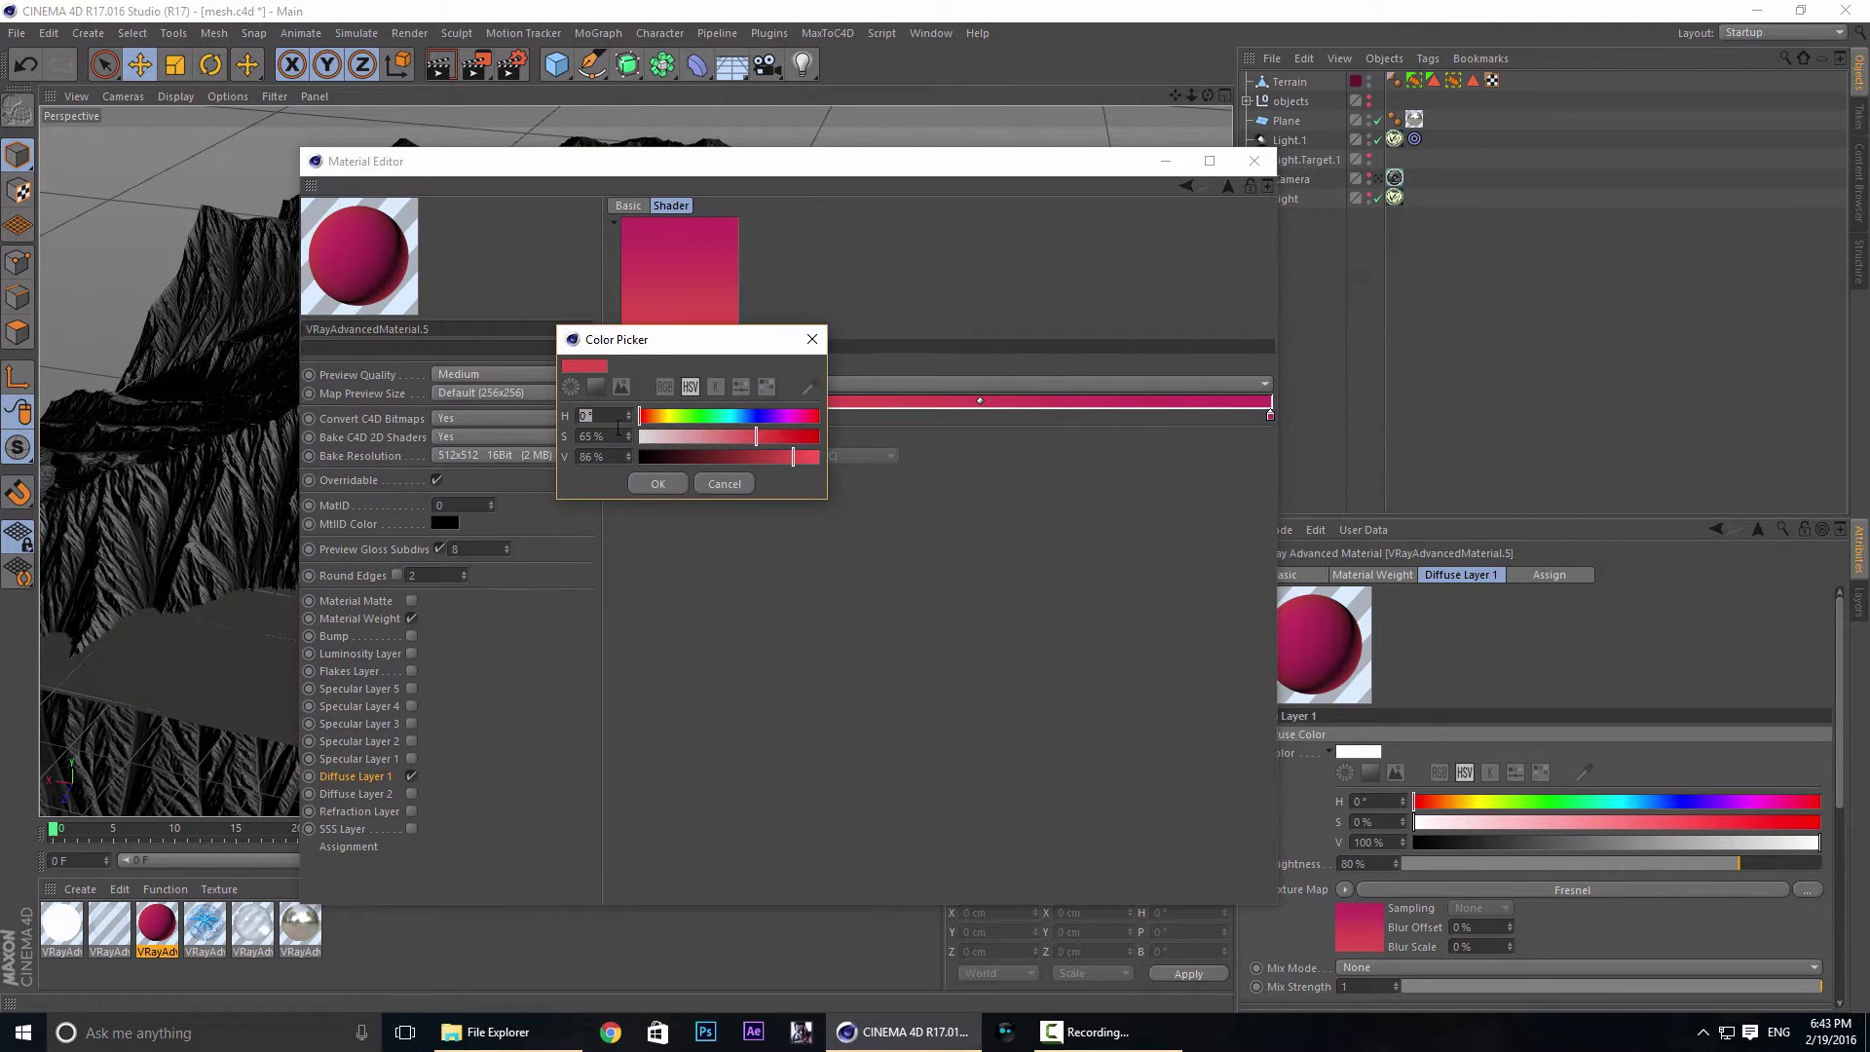
click(742, 485)
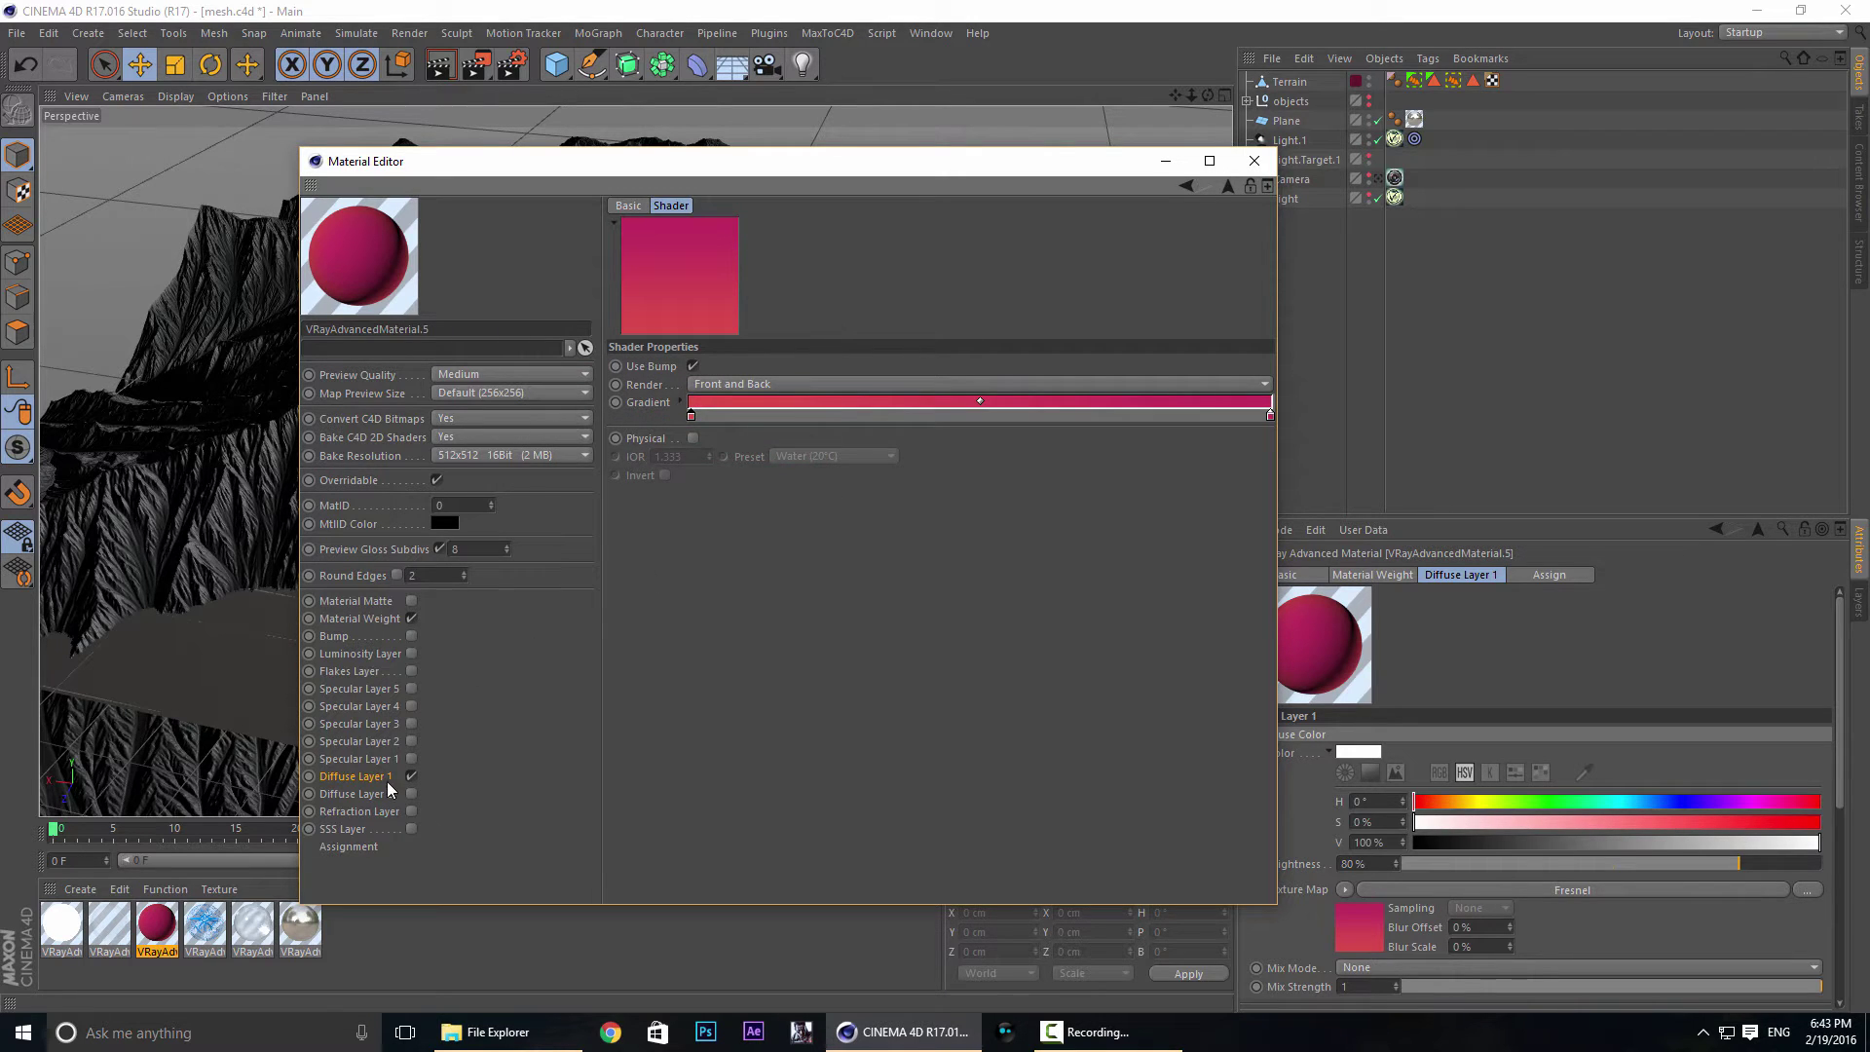
Open VRayAdvancedMaterial.4 in the Material Editor and look through the VrayBridge shader choices without creating a material.
click(1254, 161)
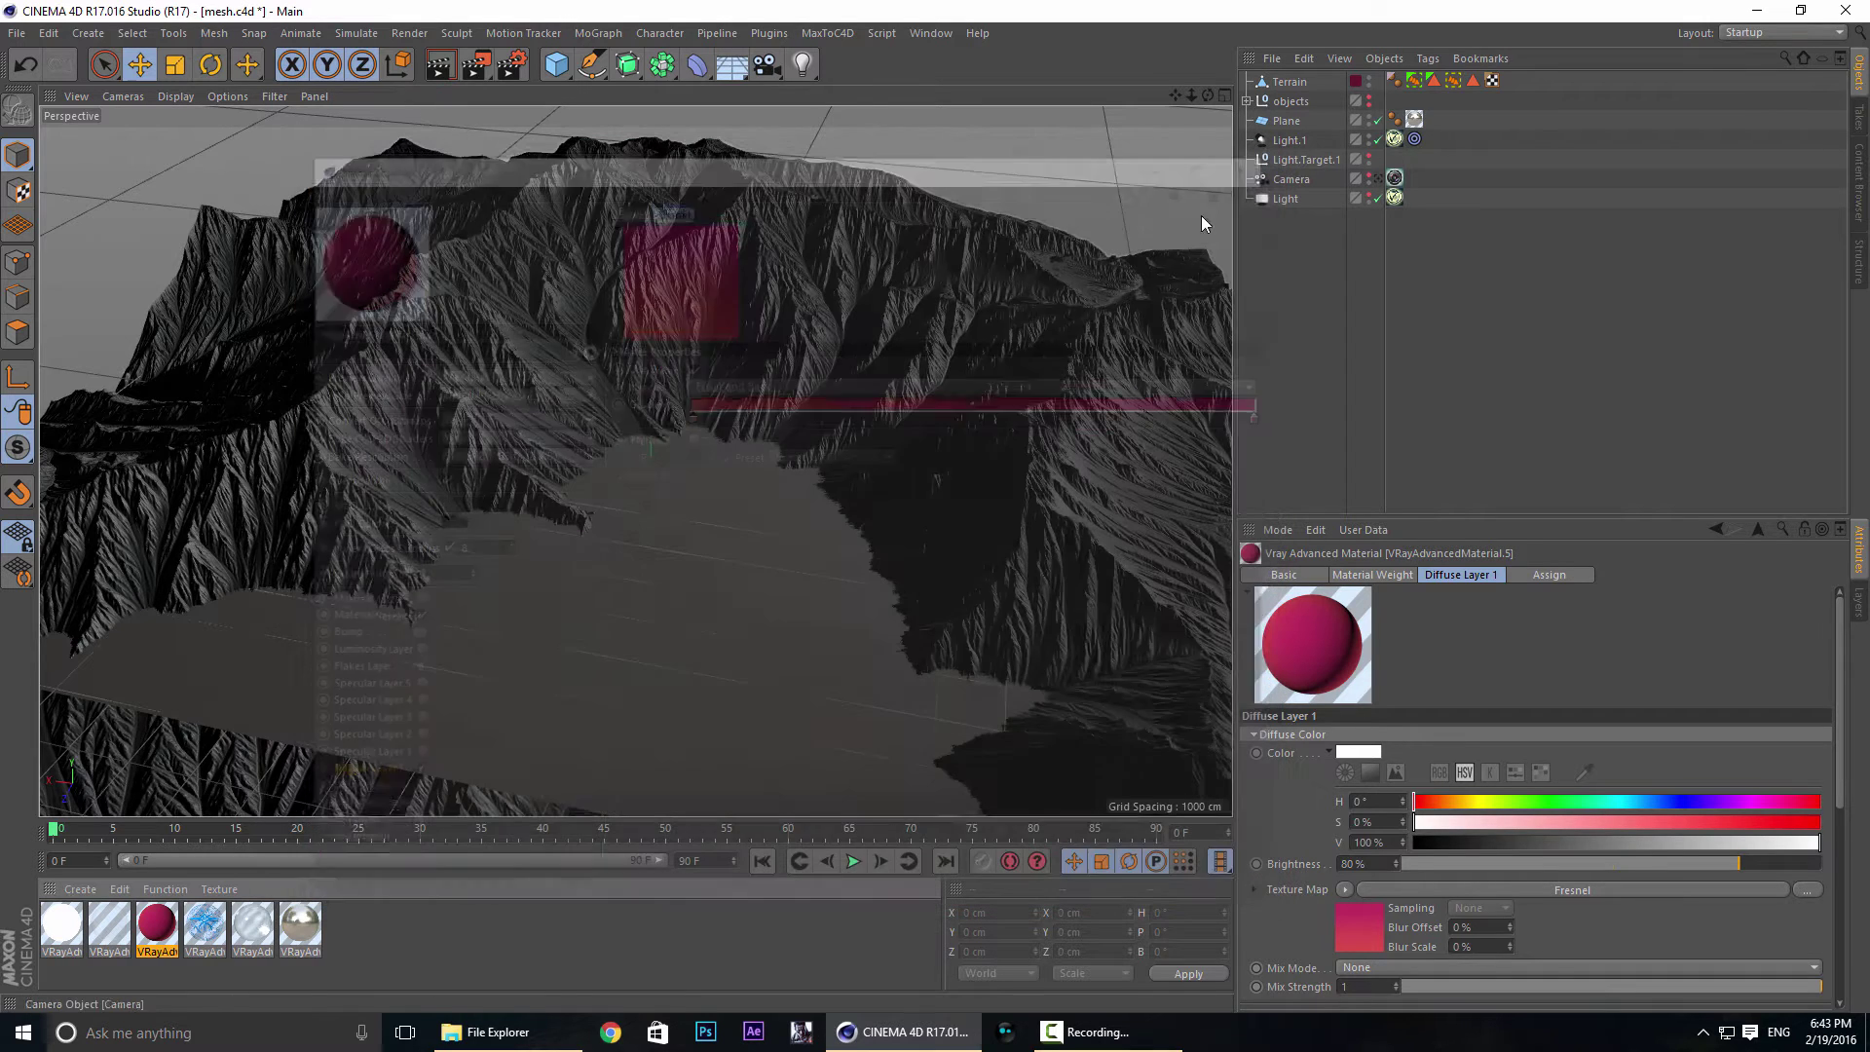
click(542, 961)
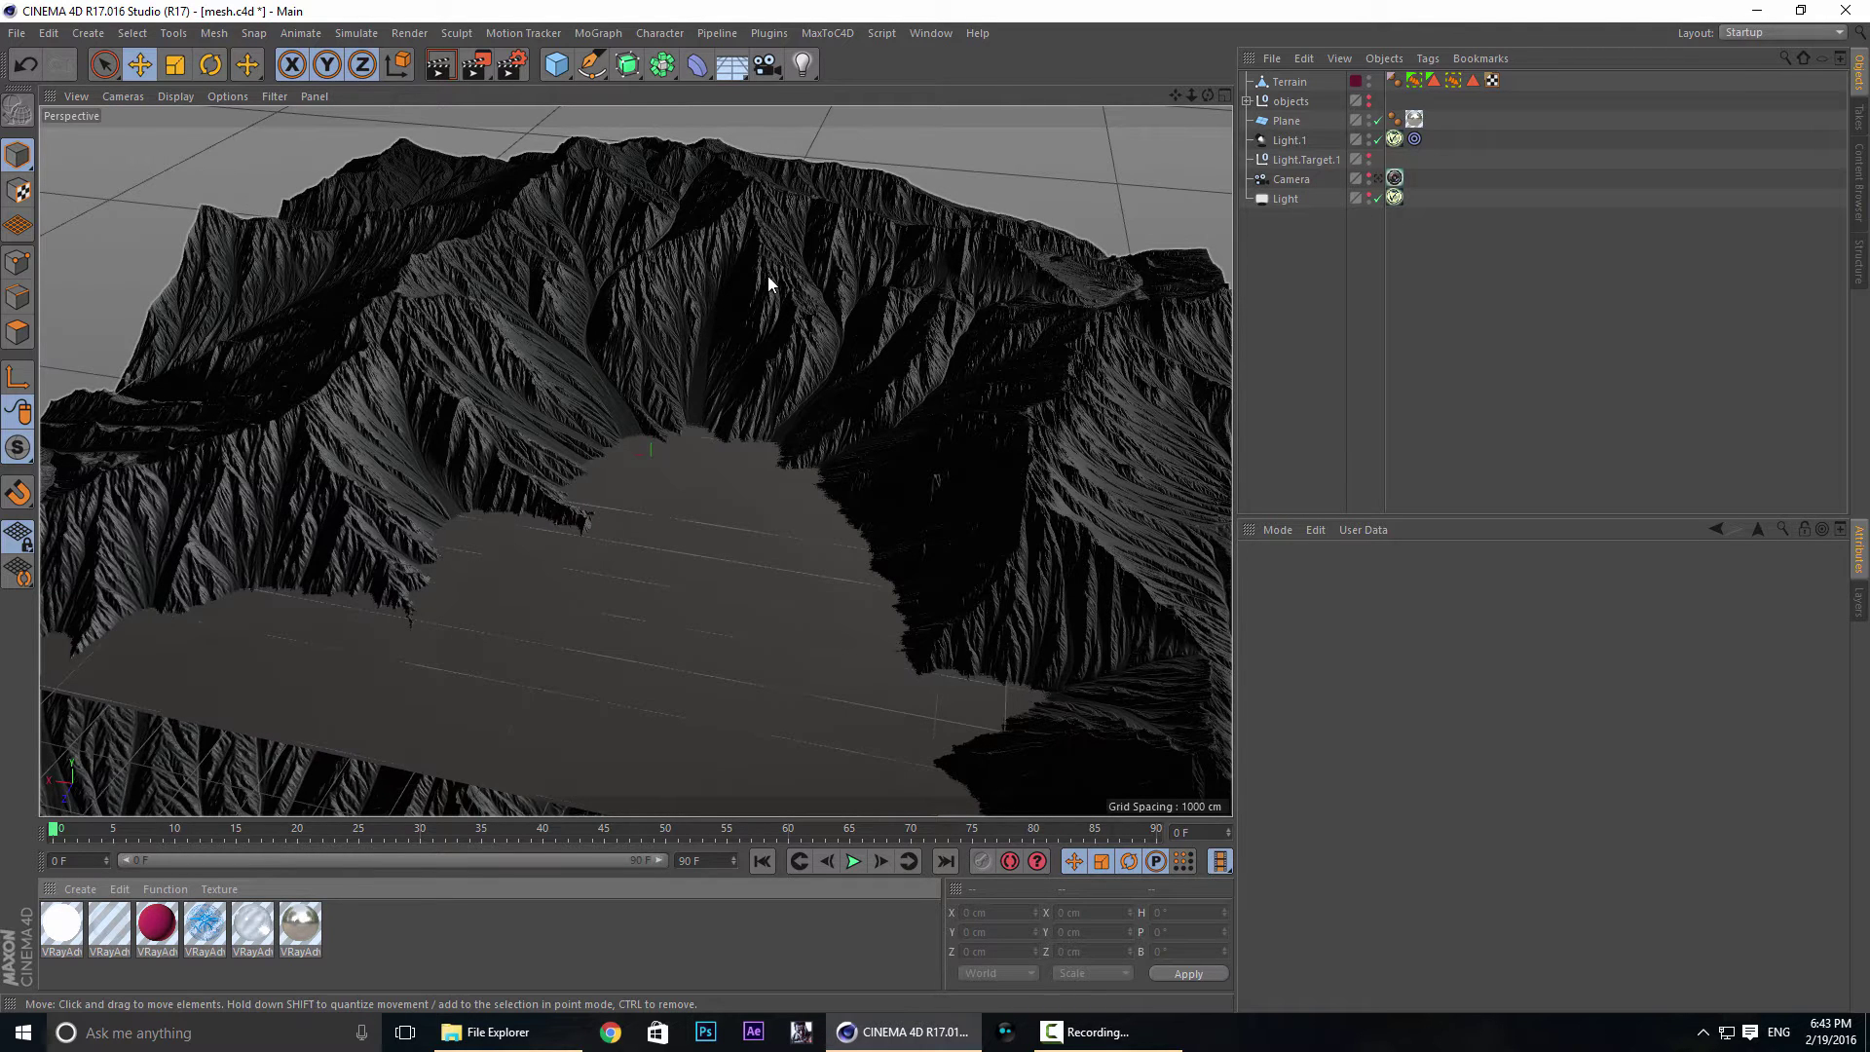
double_click(205, 924)
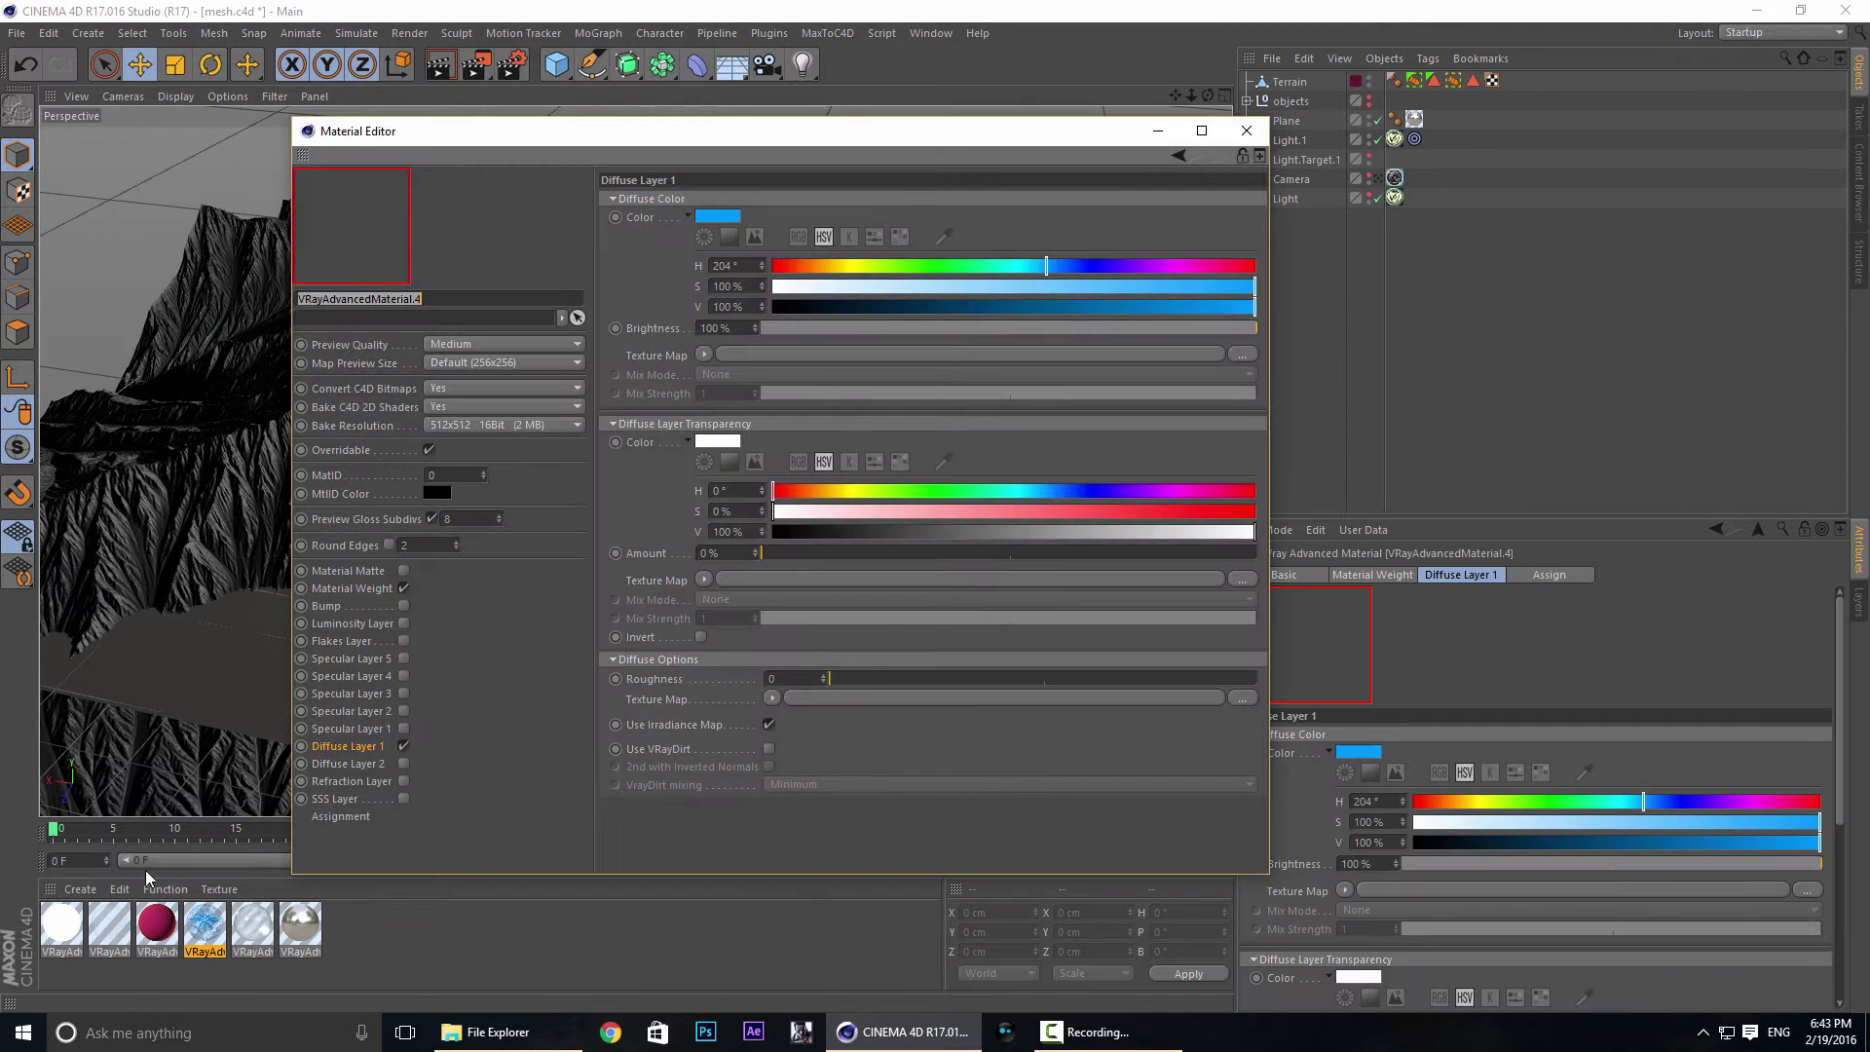
click(79, 889)
mouse_move(161, 749)
mouse_move(392, 732)
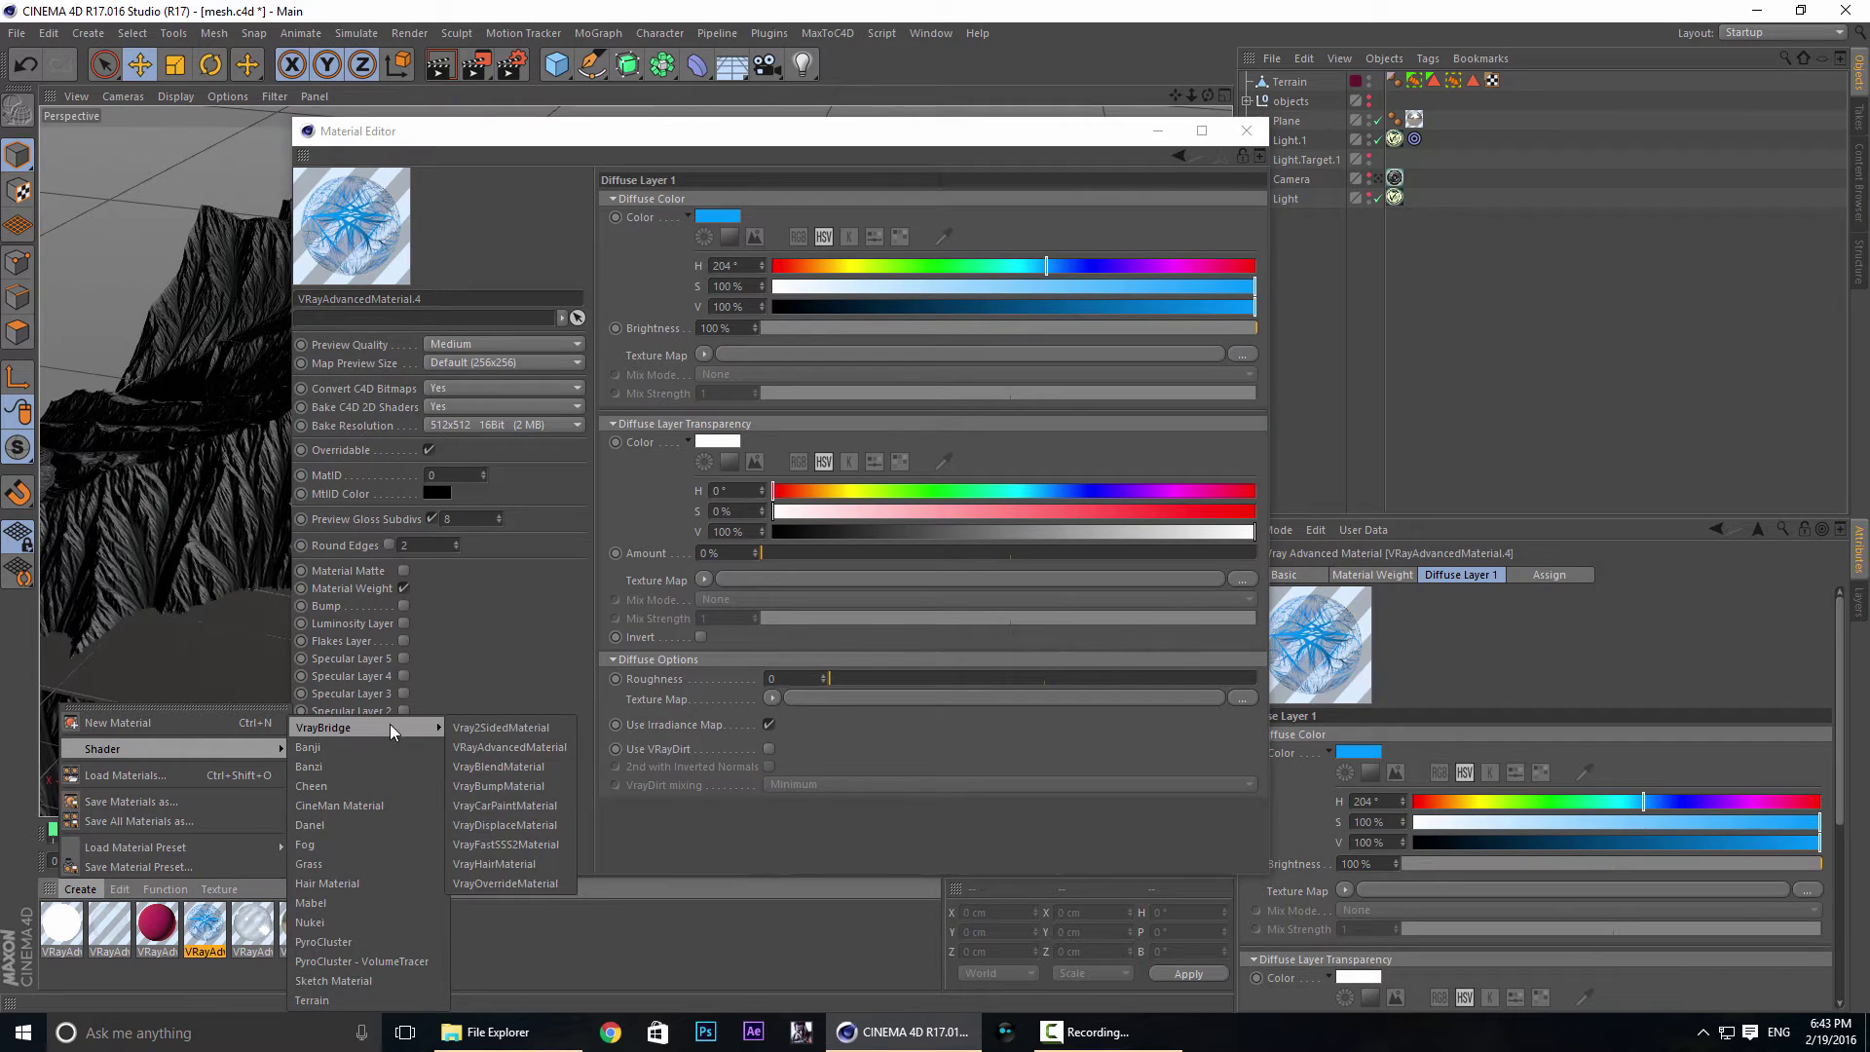
click(546, 747)
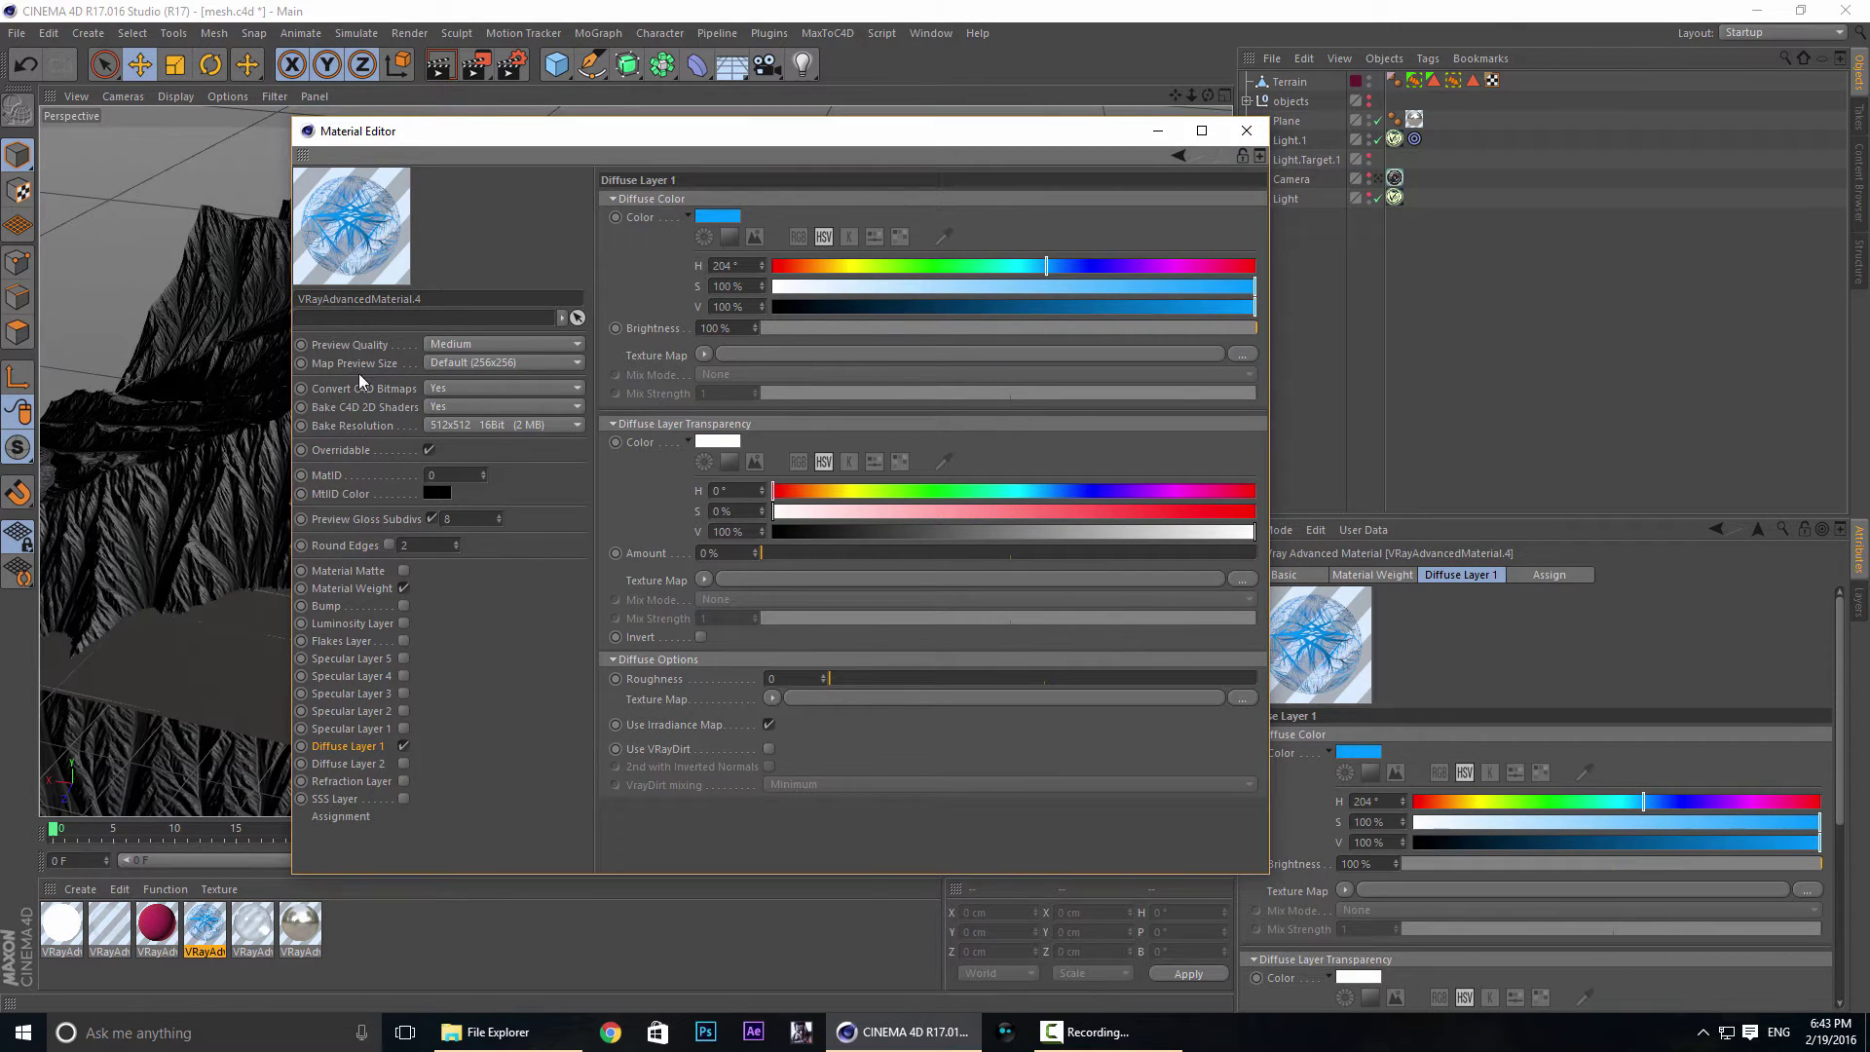
Switch Material Weight off and back on to compare the blue material's preview, and show the Material Weight settings.
click(404, 588)
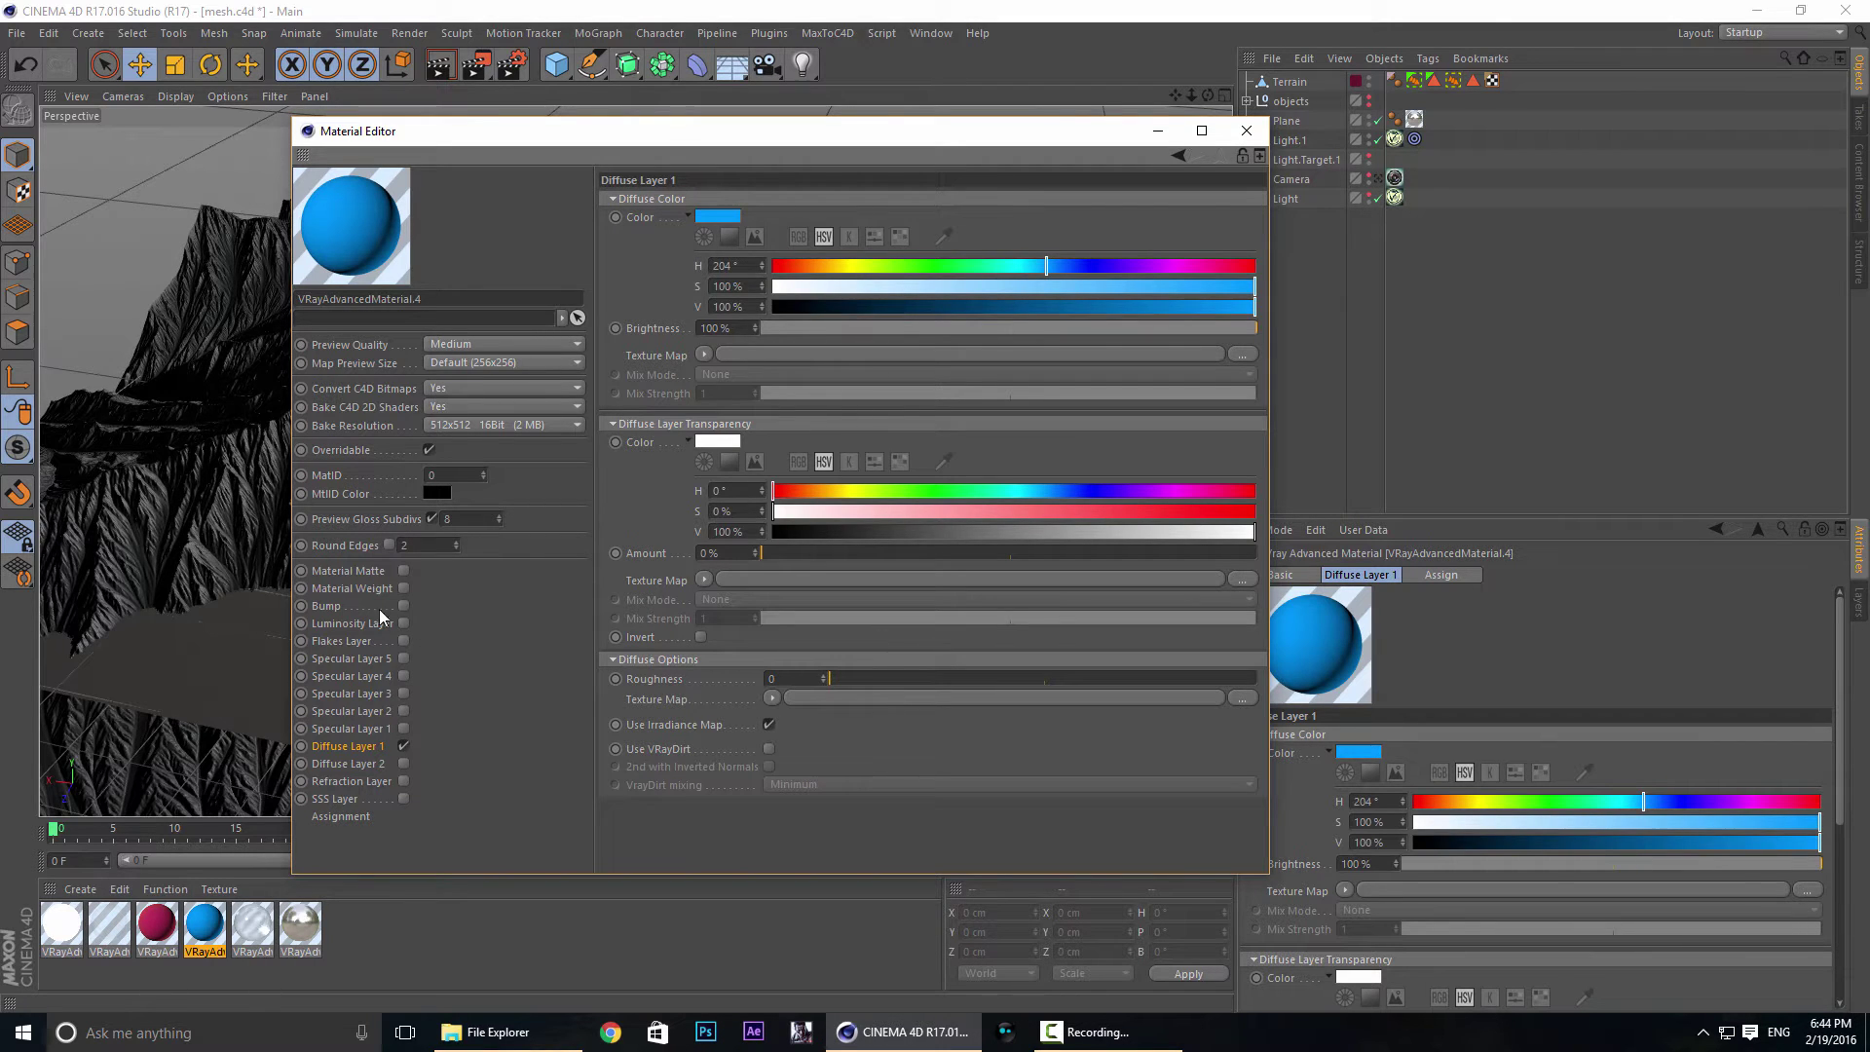
click(352, 590)
click(403, 589)
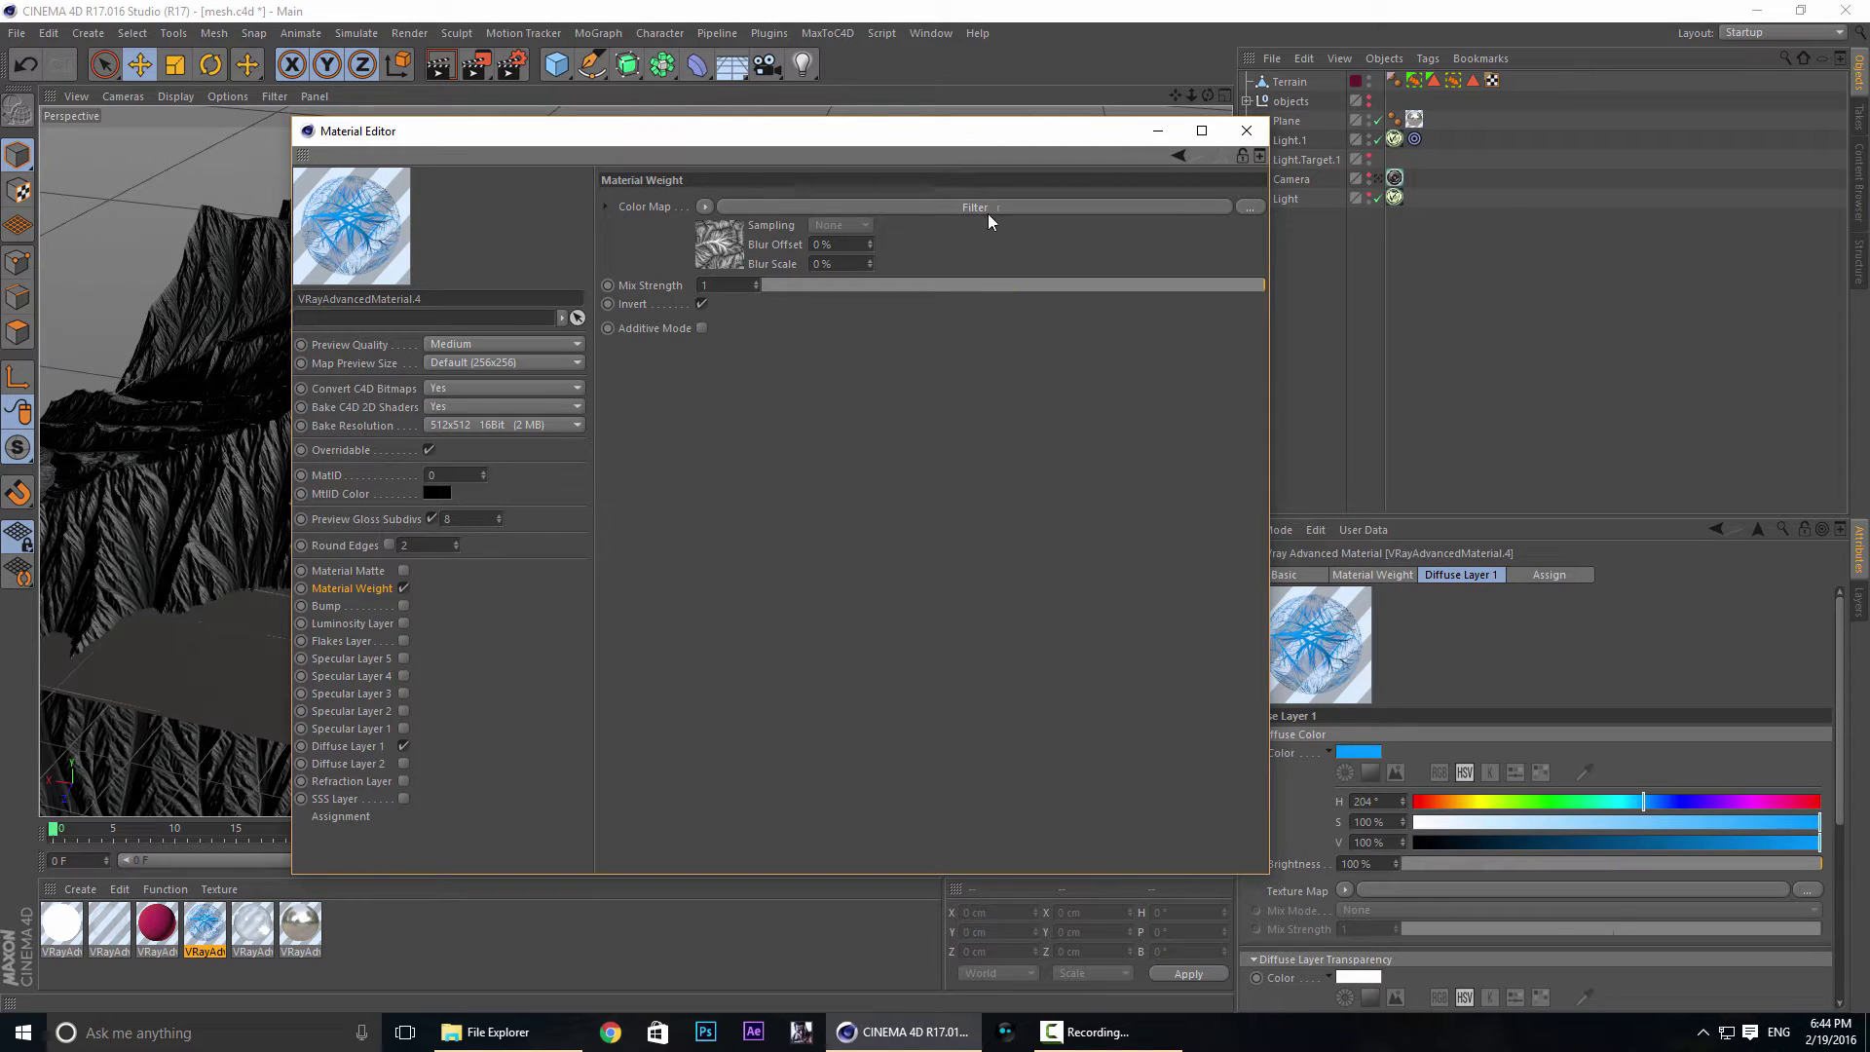
Cancel choosing a file for Material Weight's color map, examine its Filter shader with Flow_Map.png, and close the Material Editor.
click(1249, 205)
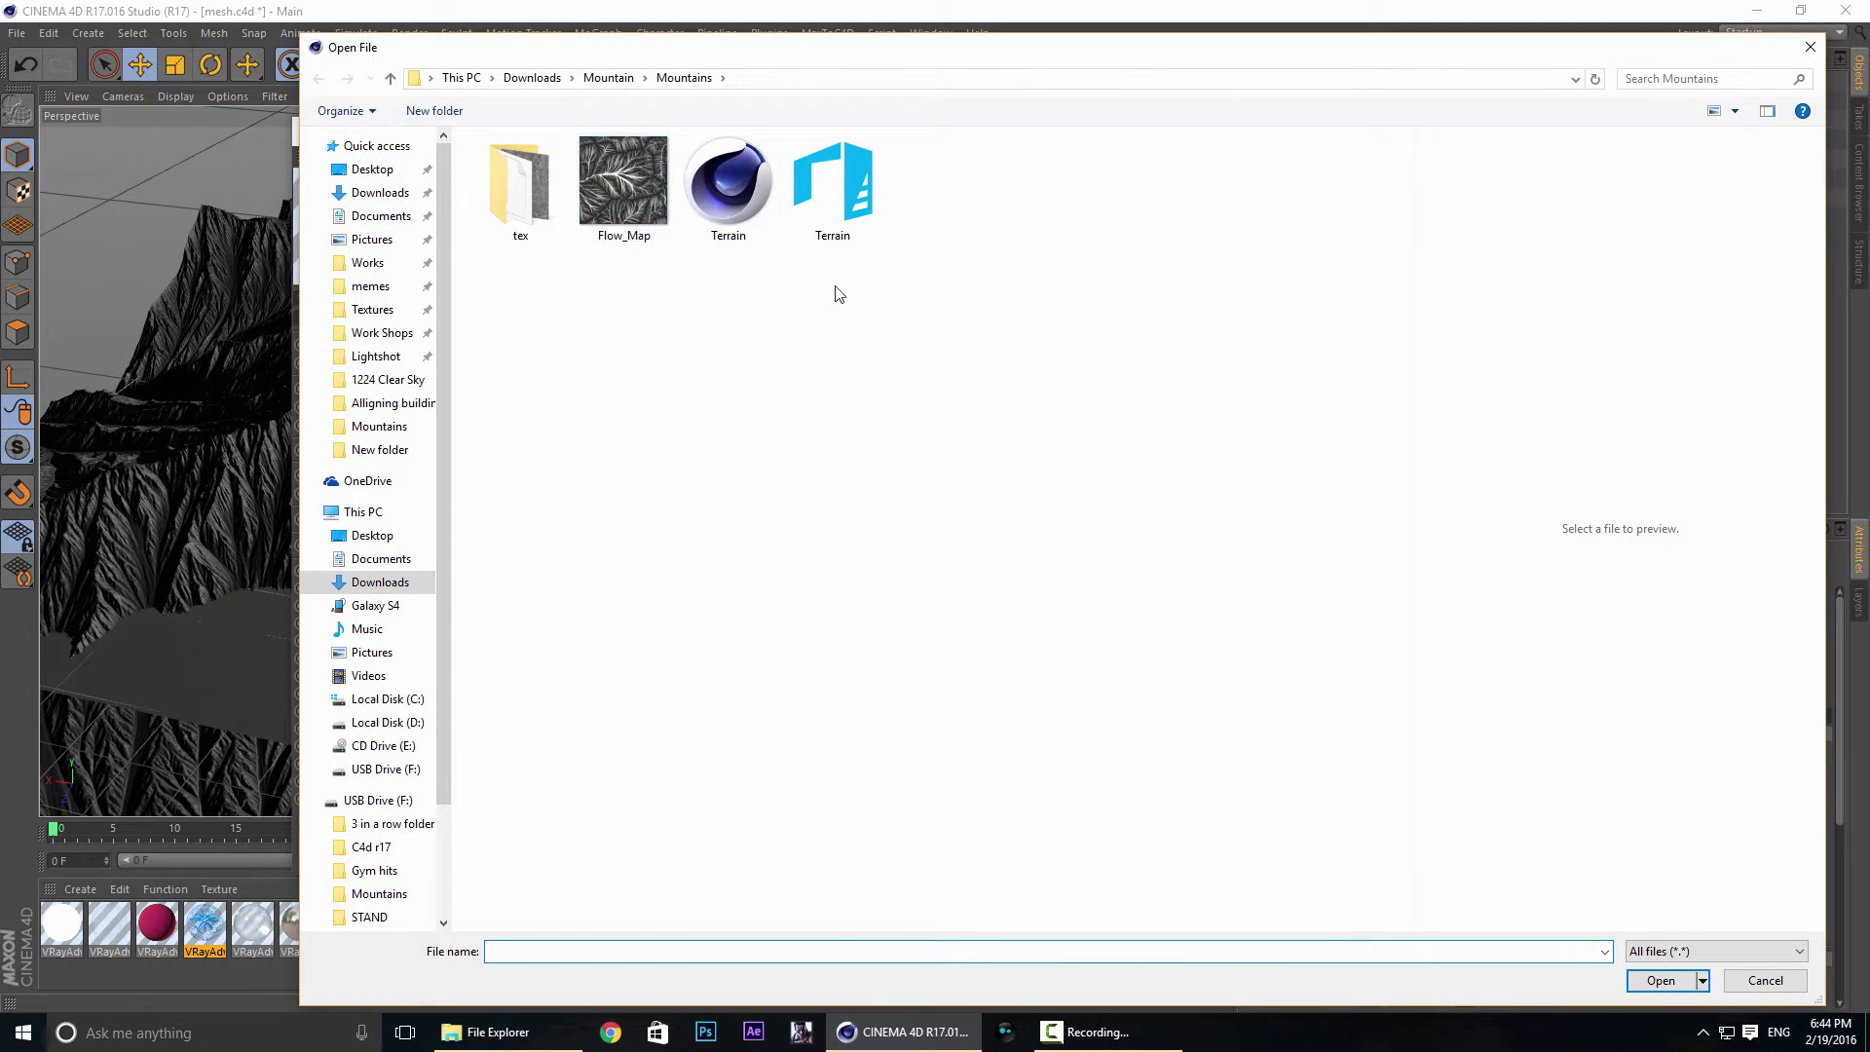
click(1765, 981)
click(705, 207)
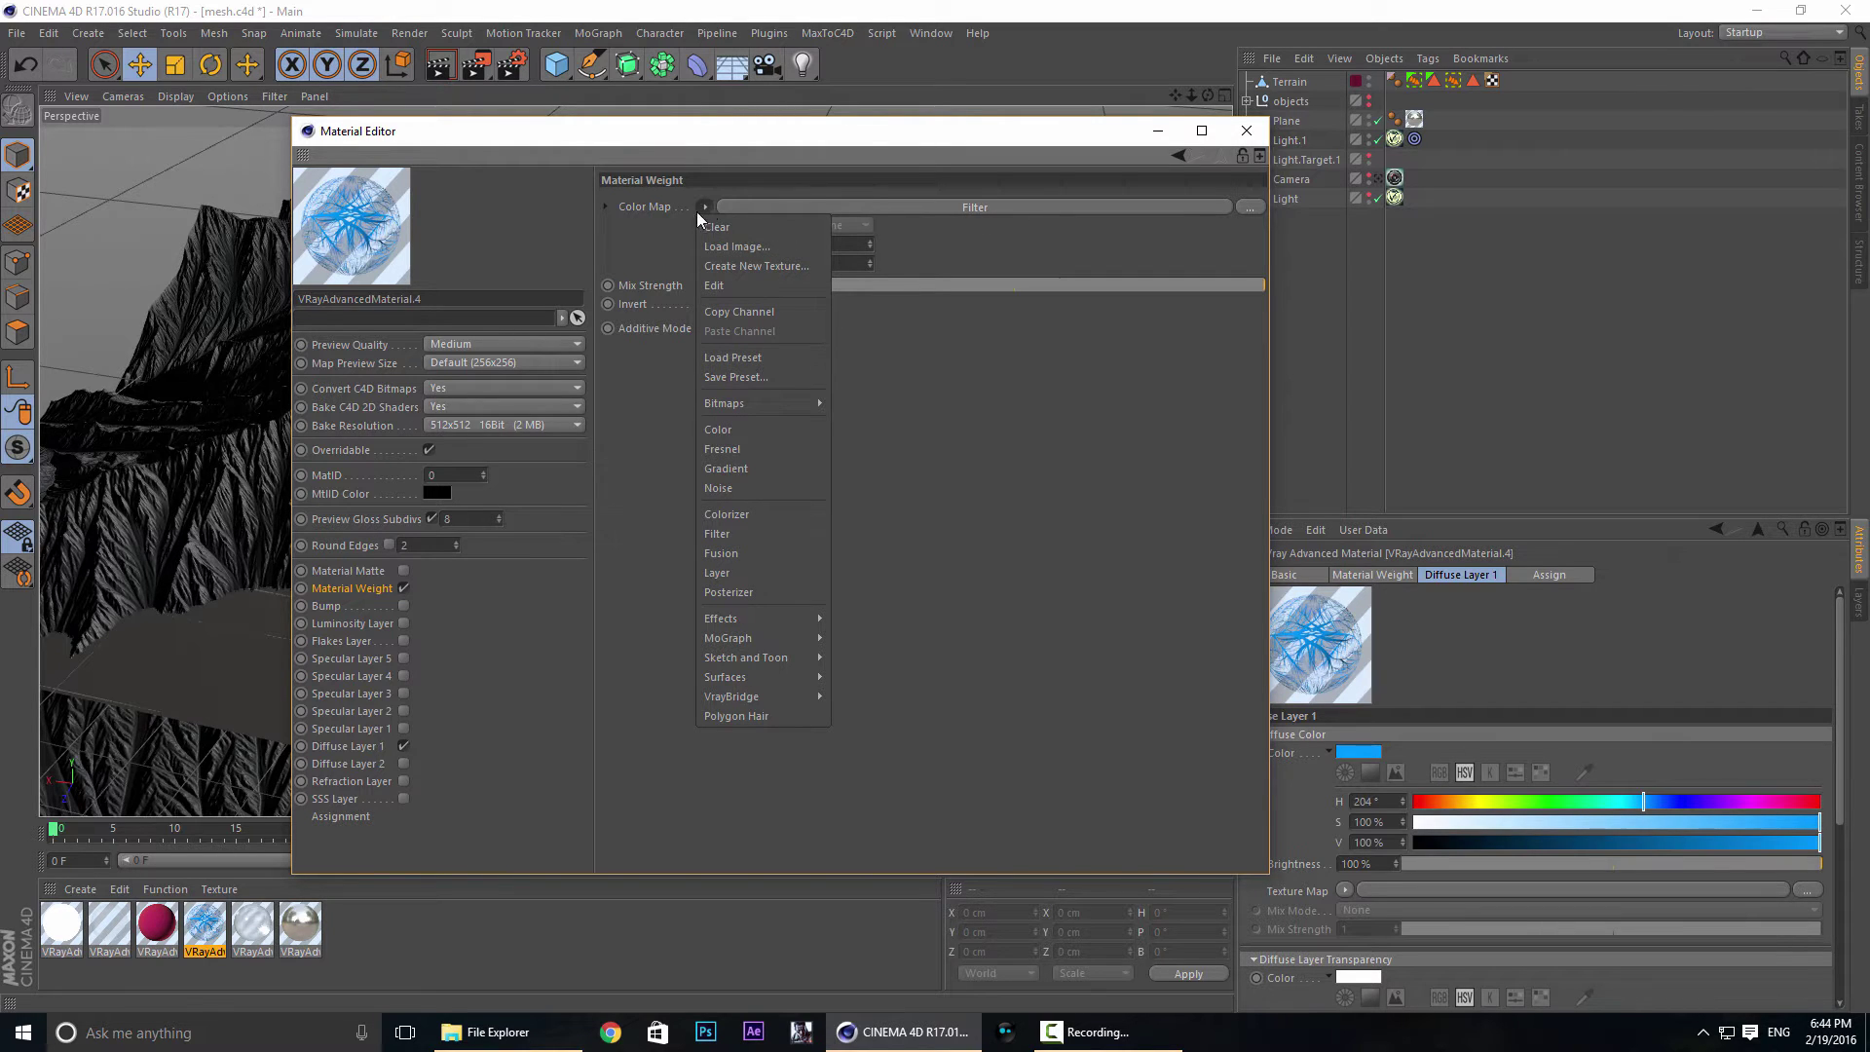
click(753, 535)
click(870, 205)
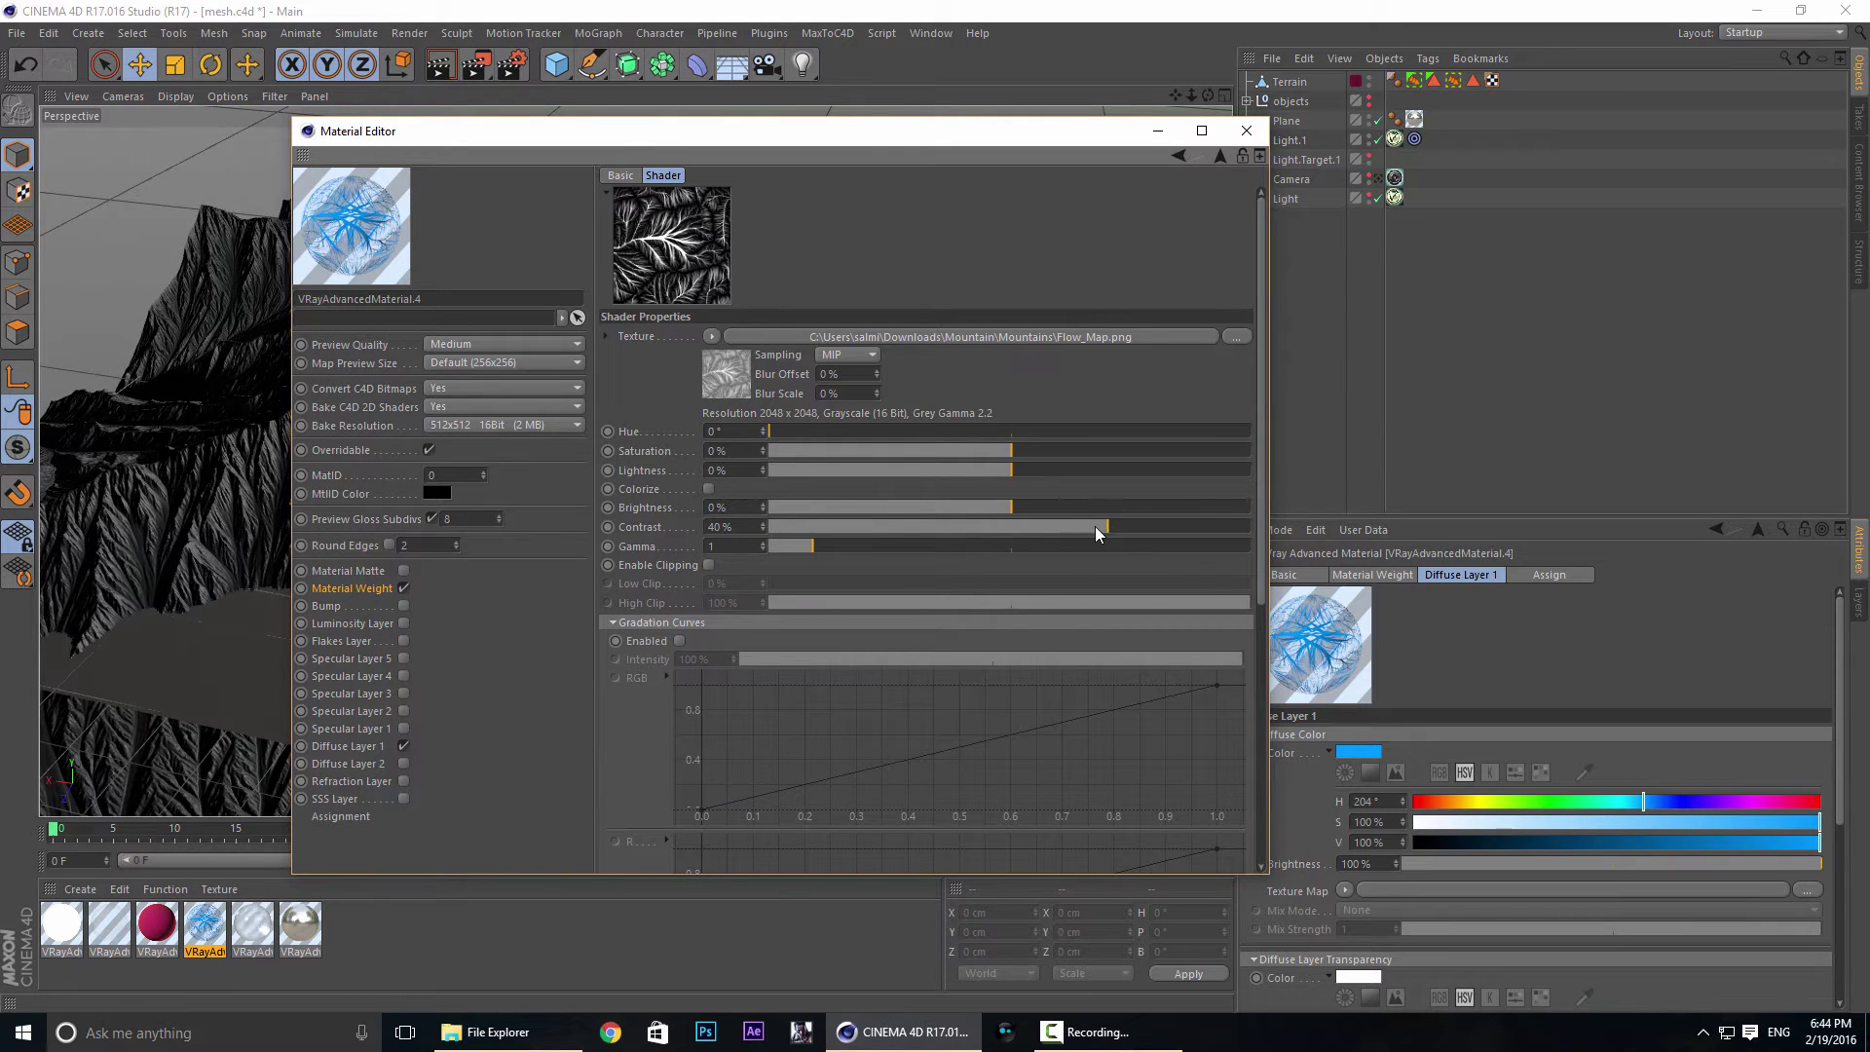
click(1247, 130)
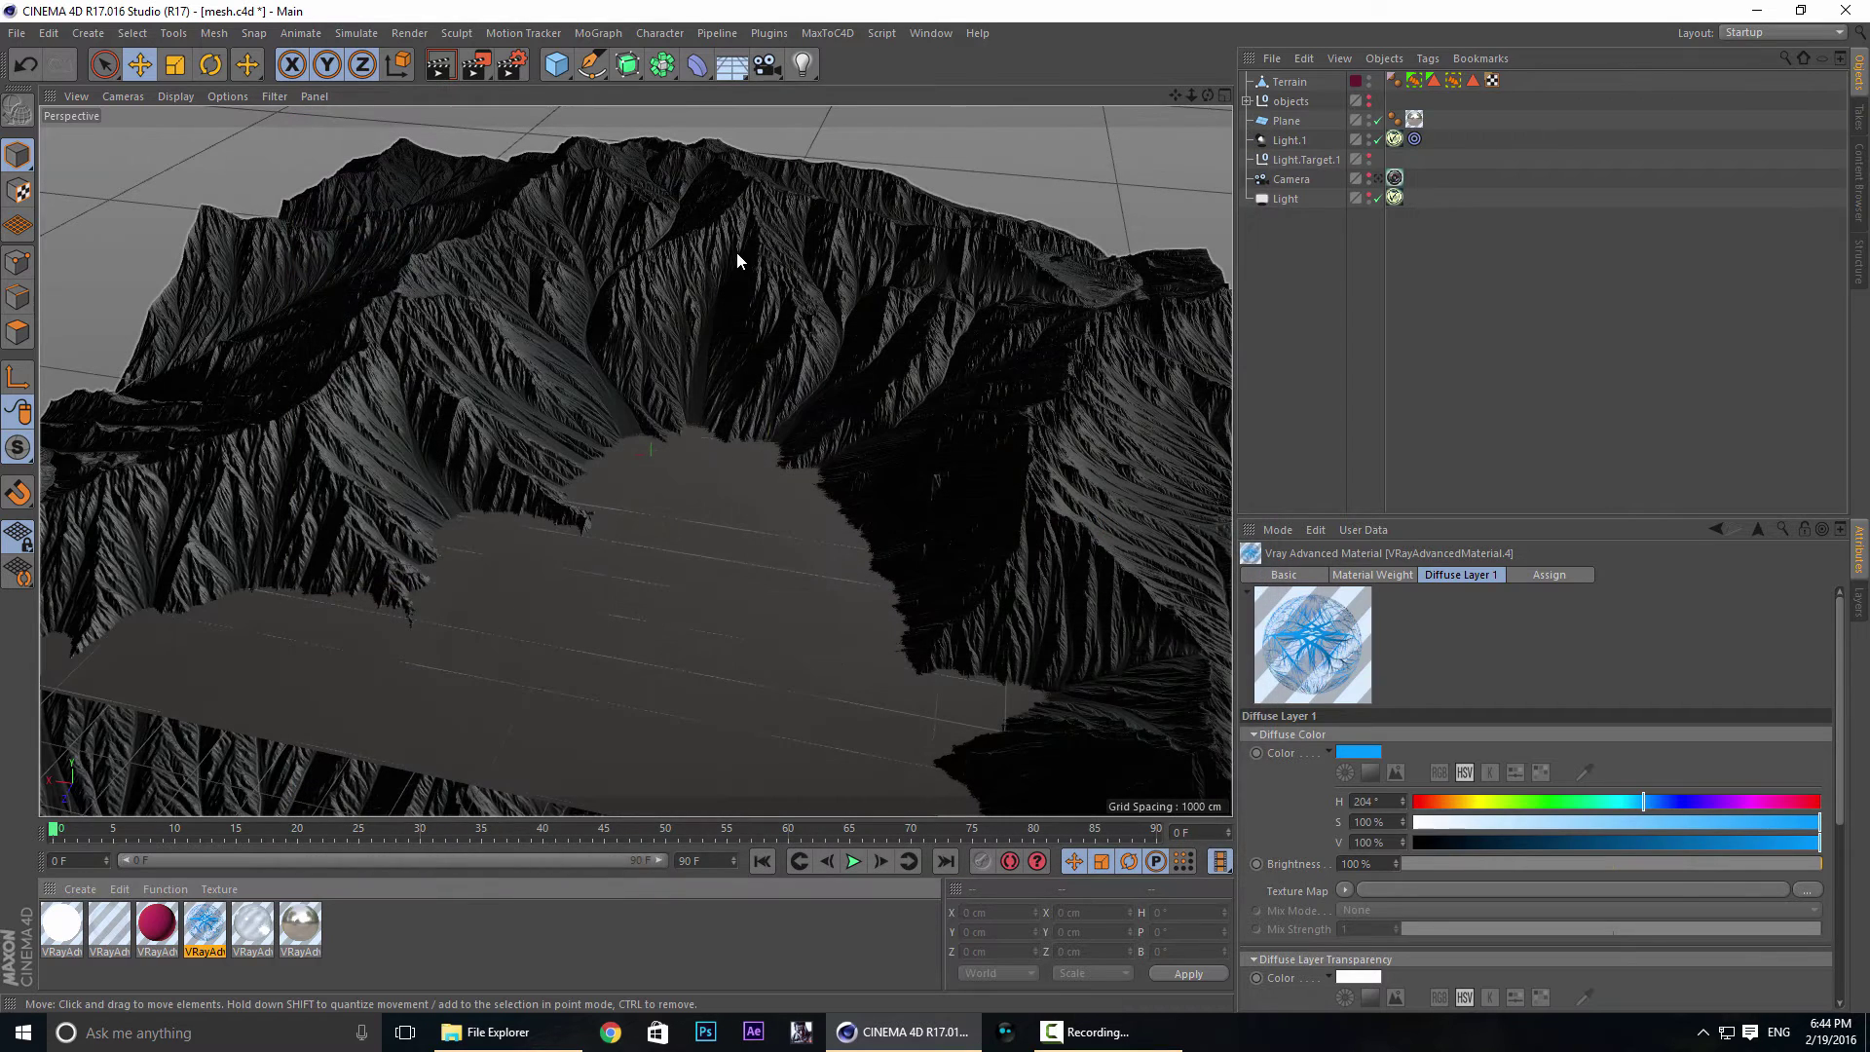
Select the Plane and open its reflective VRayAdvancedMaterial.2 in the Material Editor at the Specular Layer 1 settings.
click(737, 251)
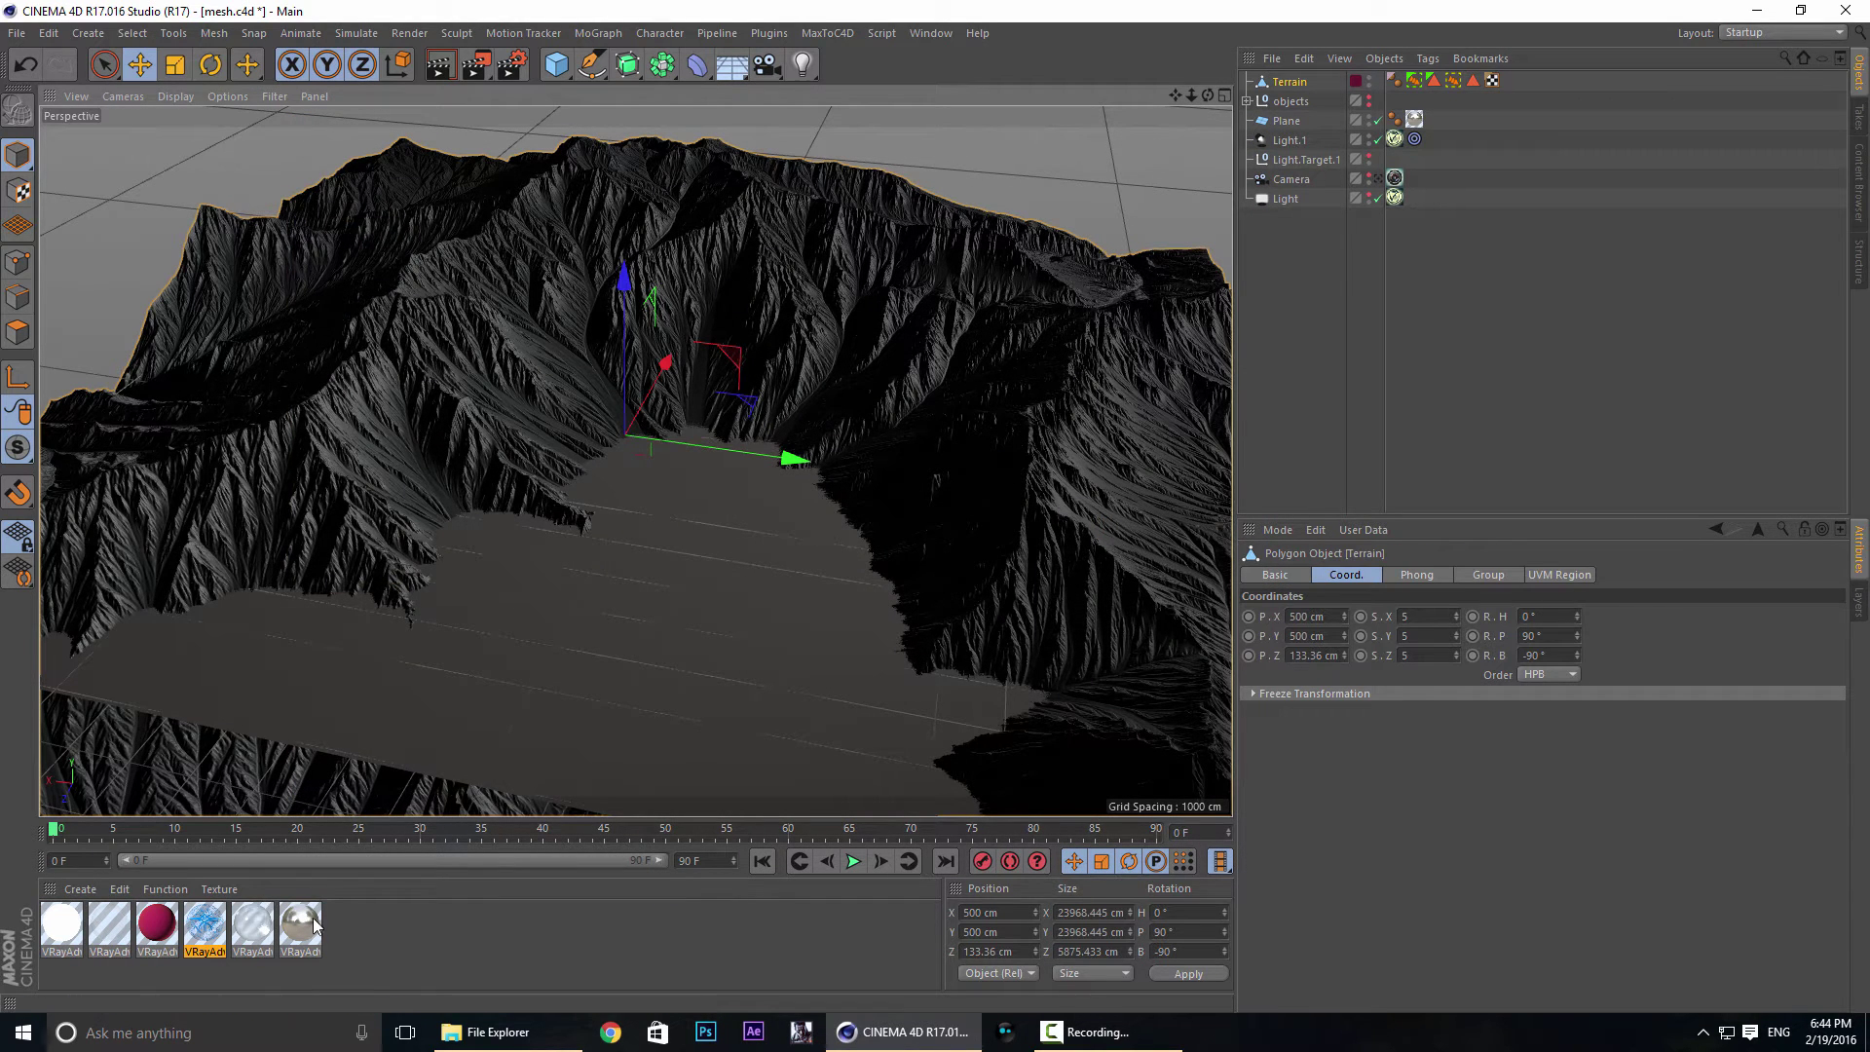
click(565, 726)
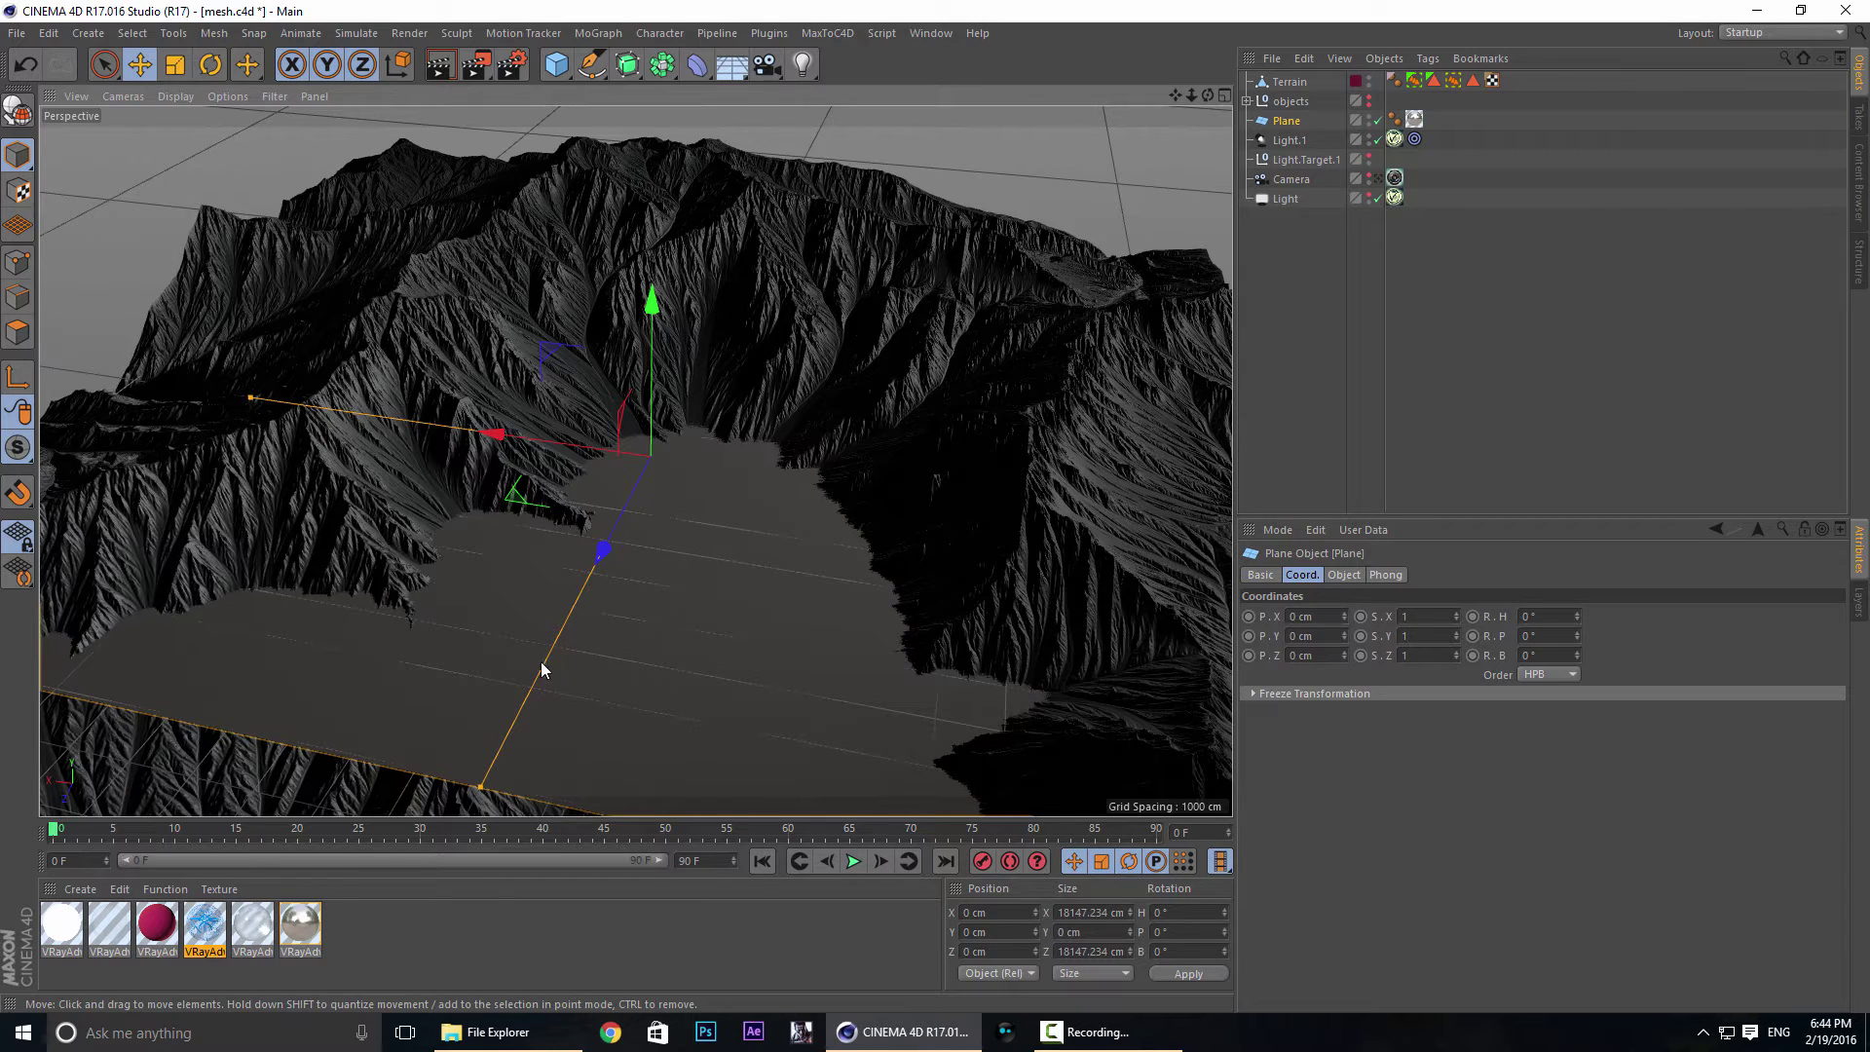
click(78, 888)
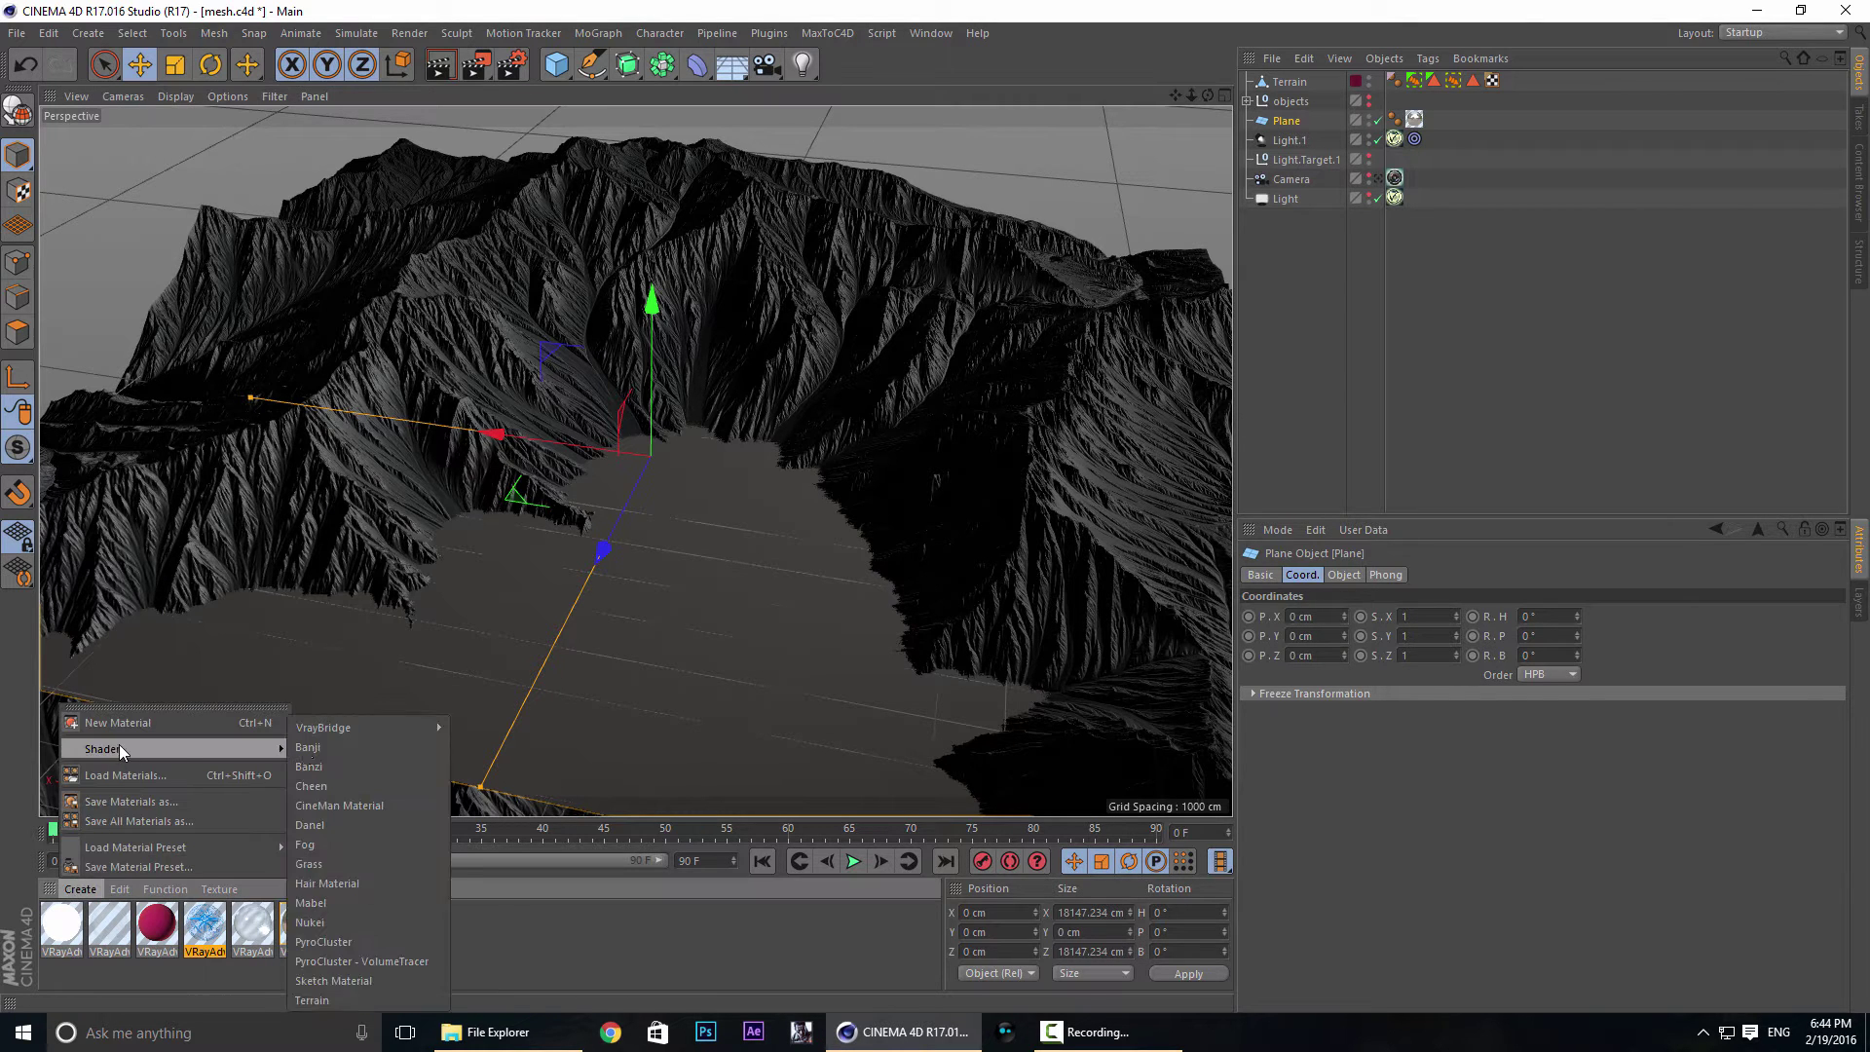
click(493, 921)
double_click(312, 925)
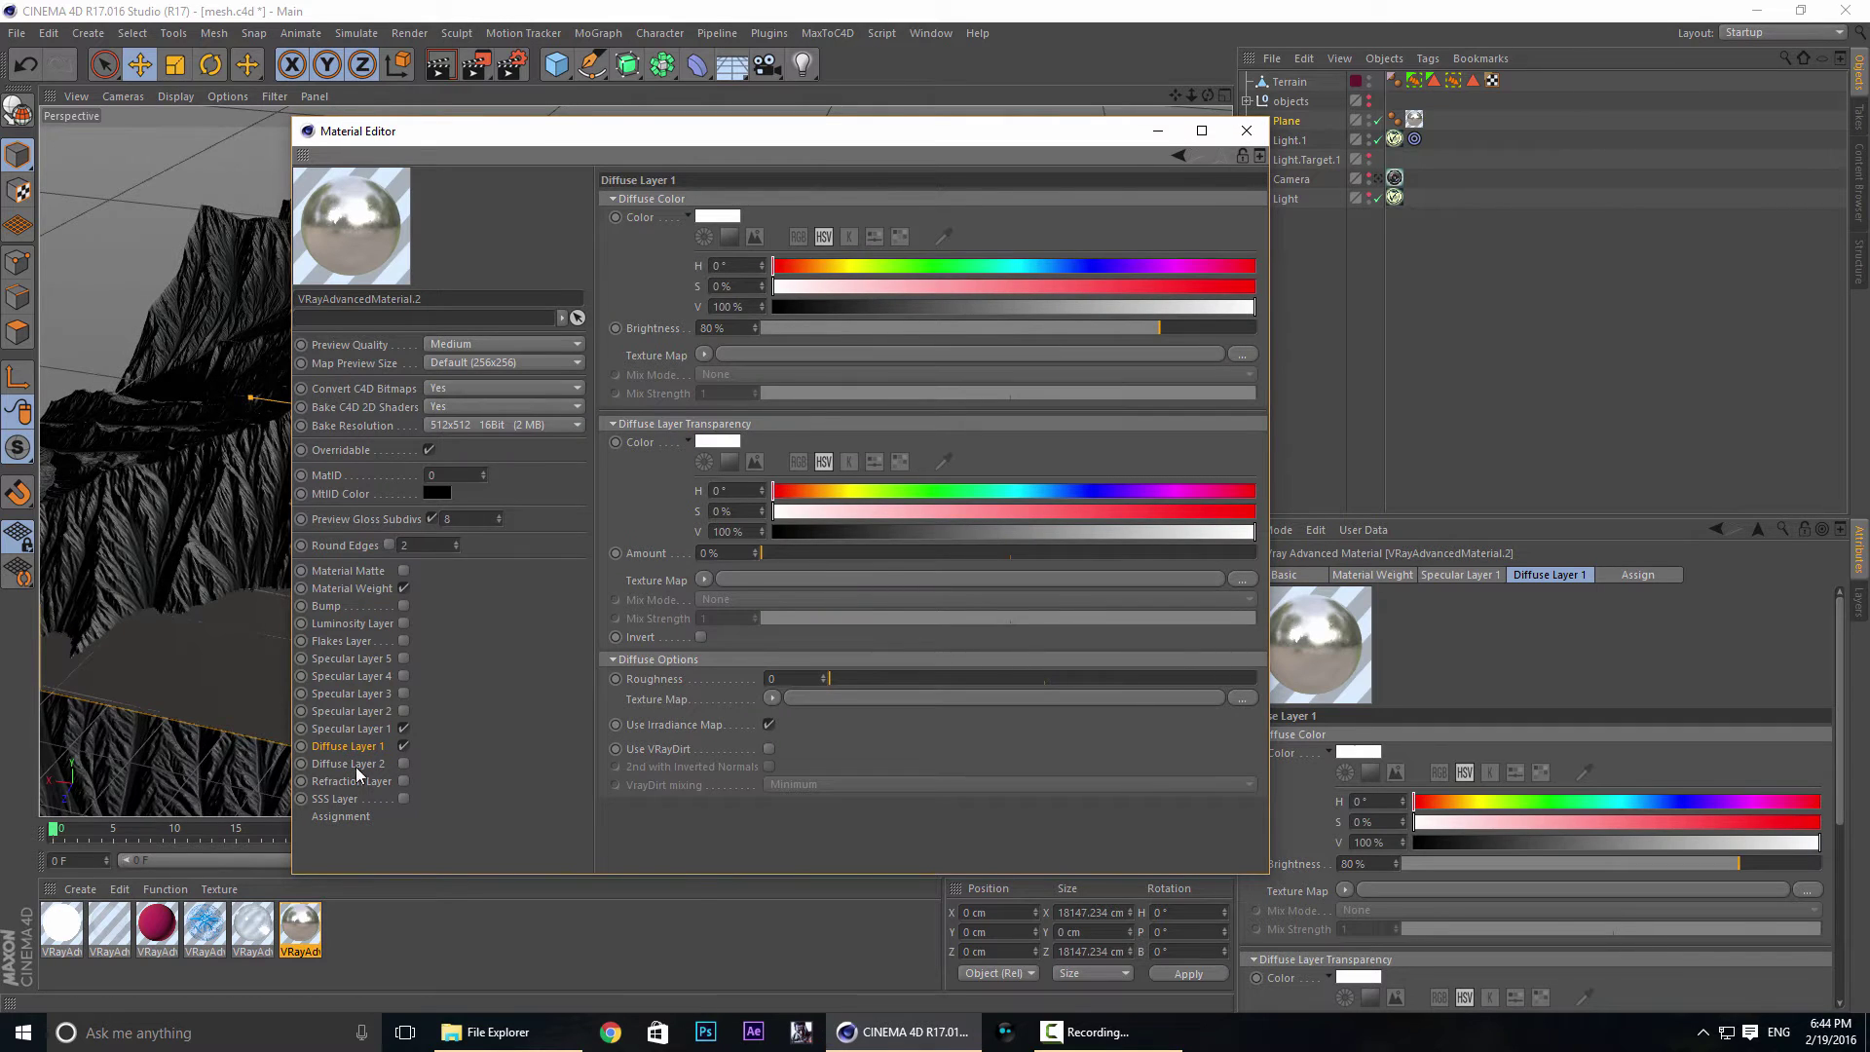
click(337, 731)
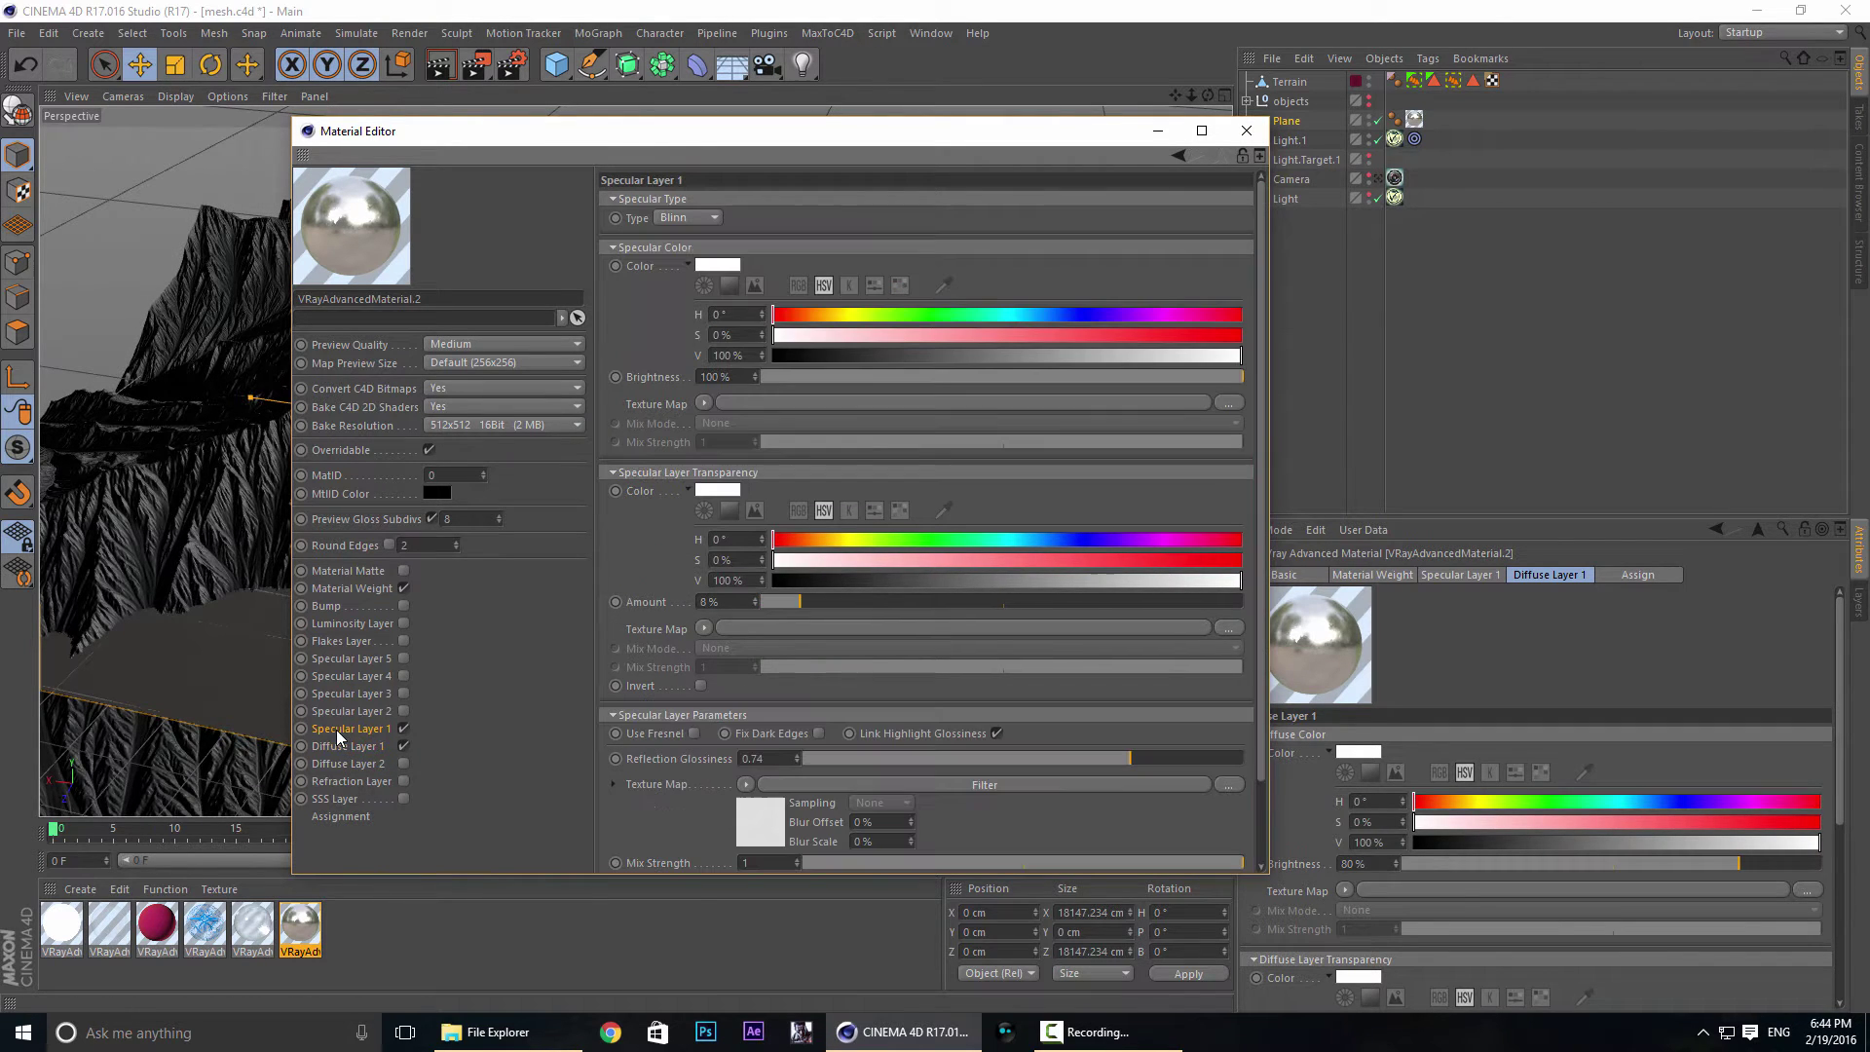
Try Use Fresnel in Specular Layer 1 and switch it off, and clear the glossiness texture map and undo that.
click(693, 734)
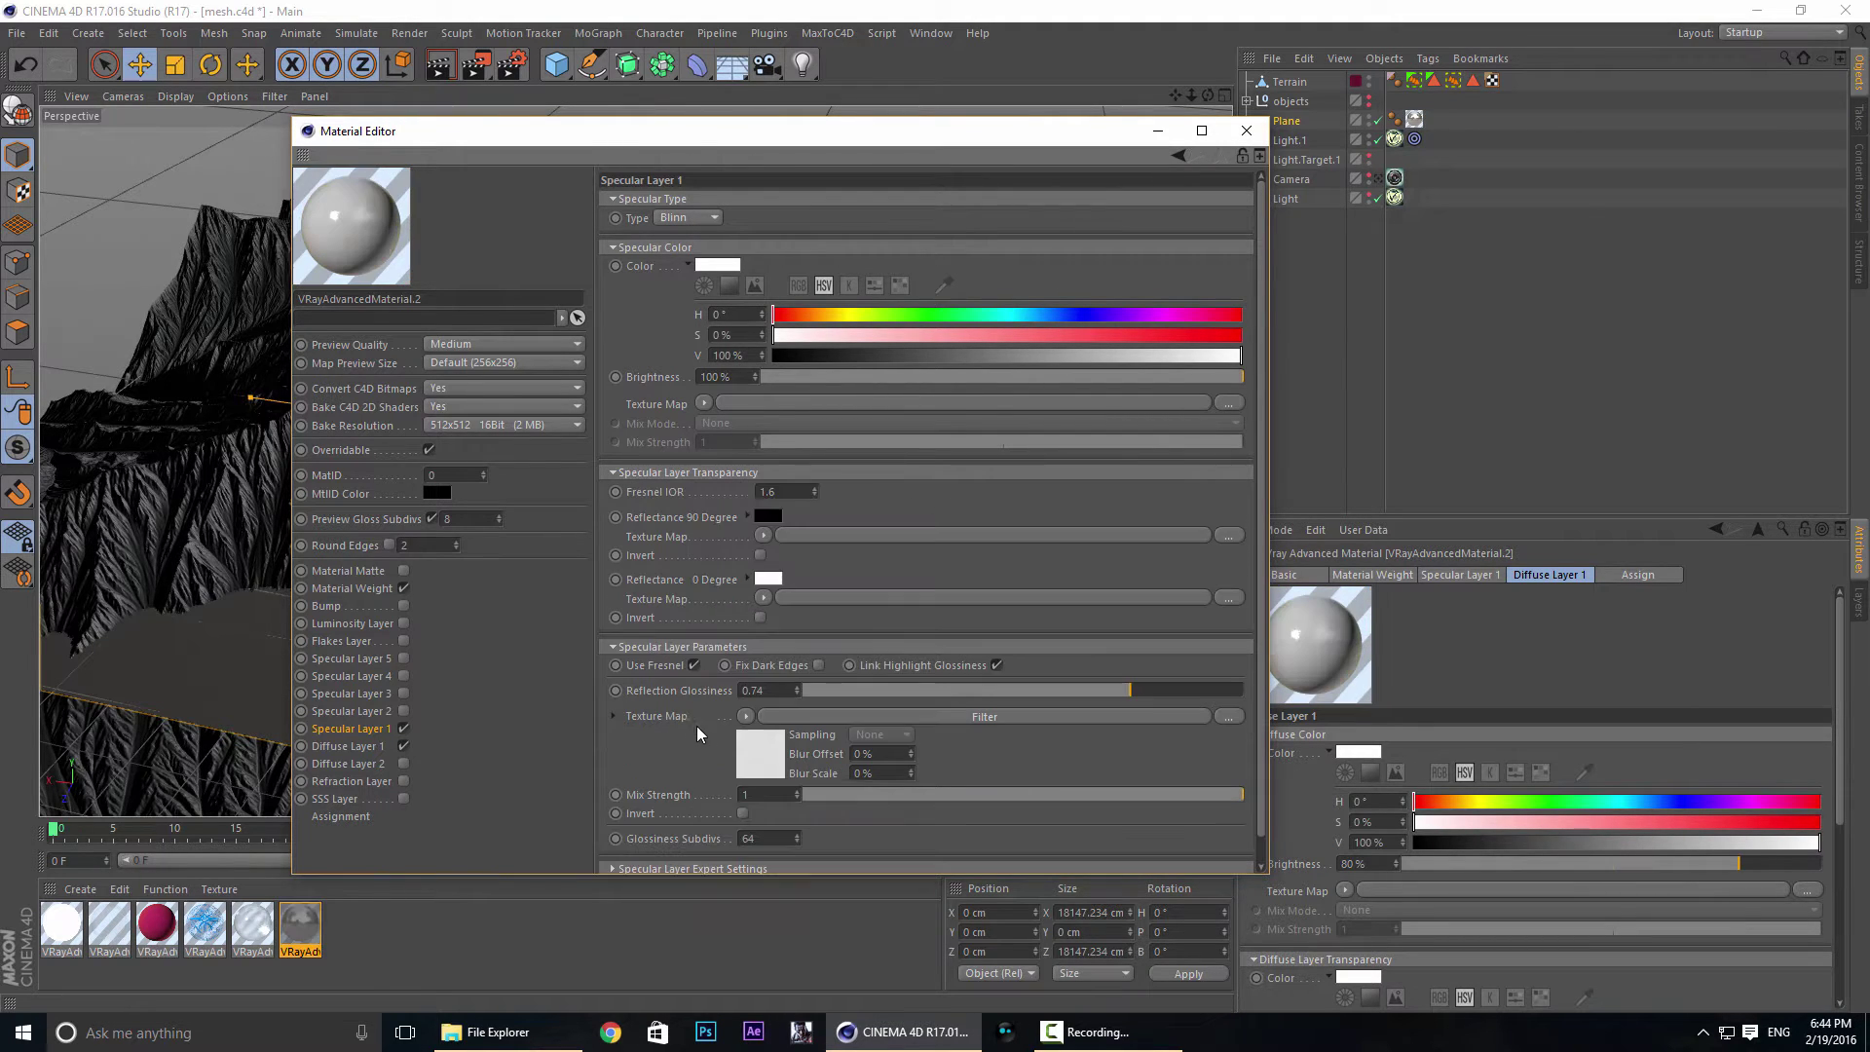
click(694, 666)
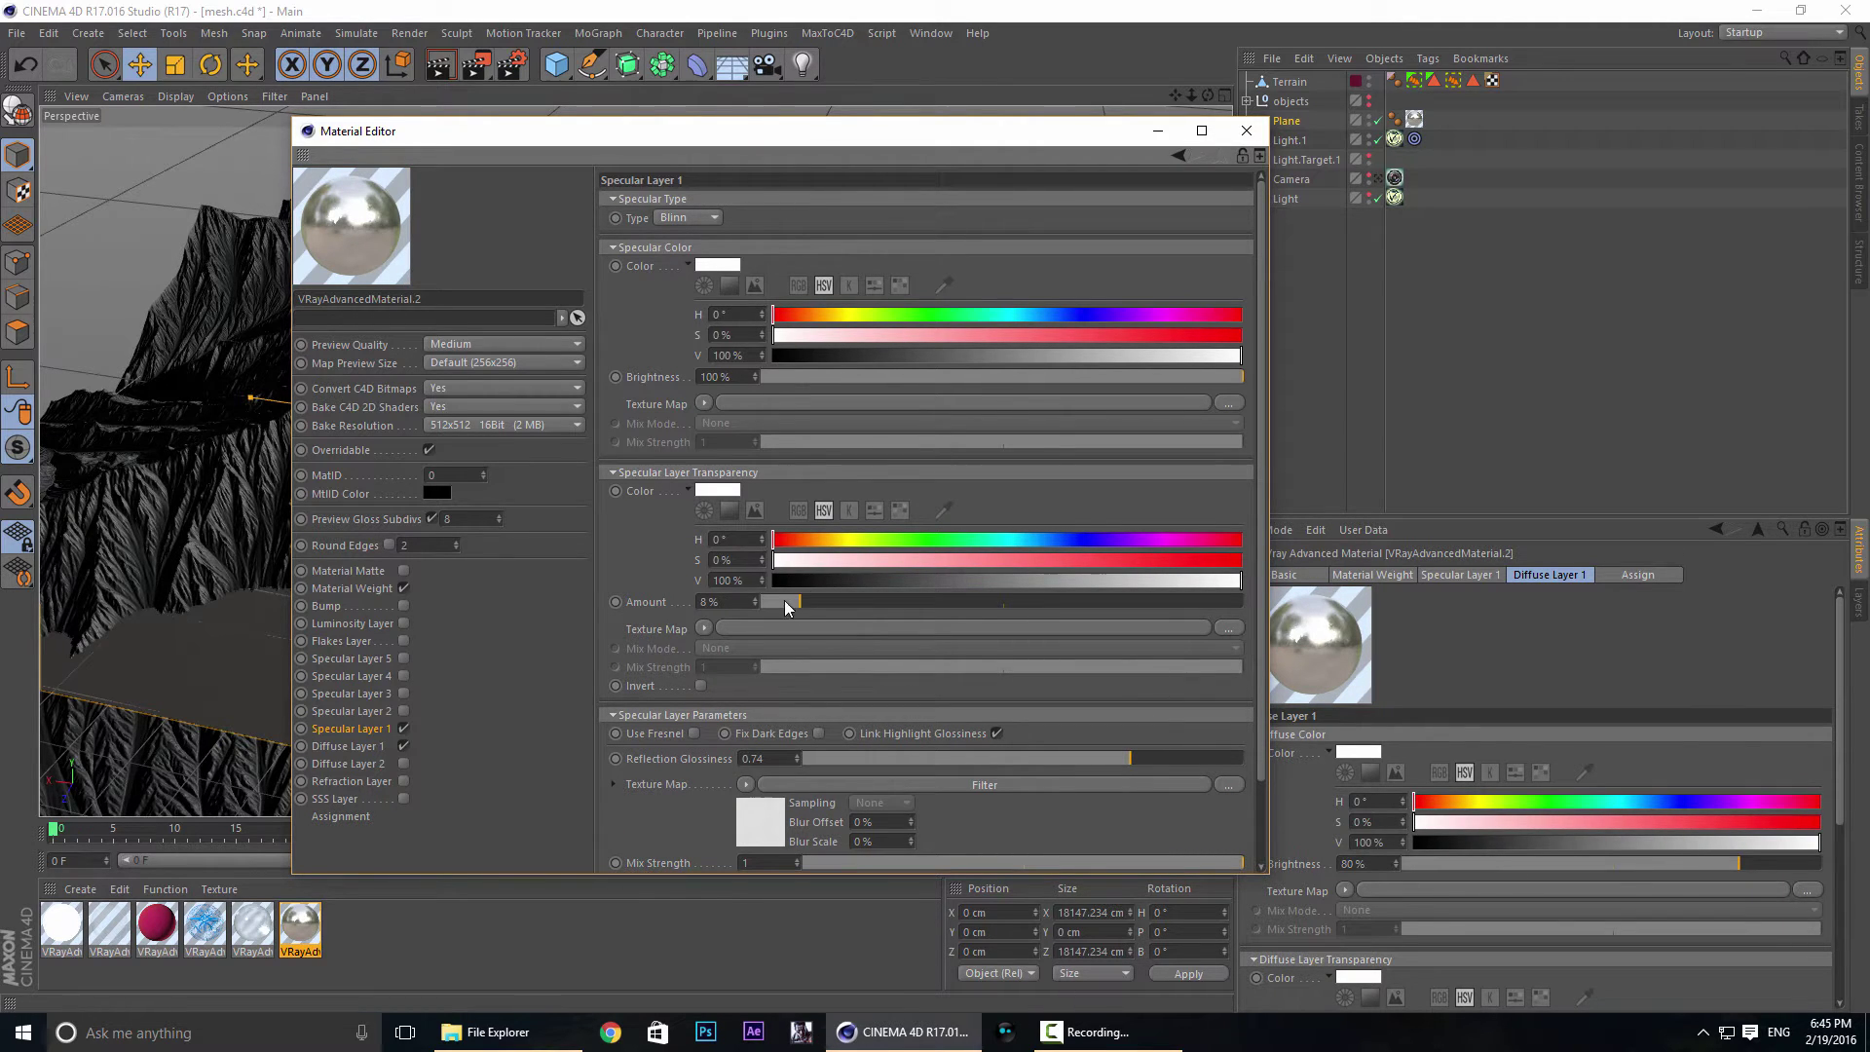
scroll(647, 546, down, 3)
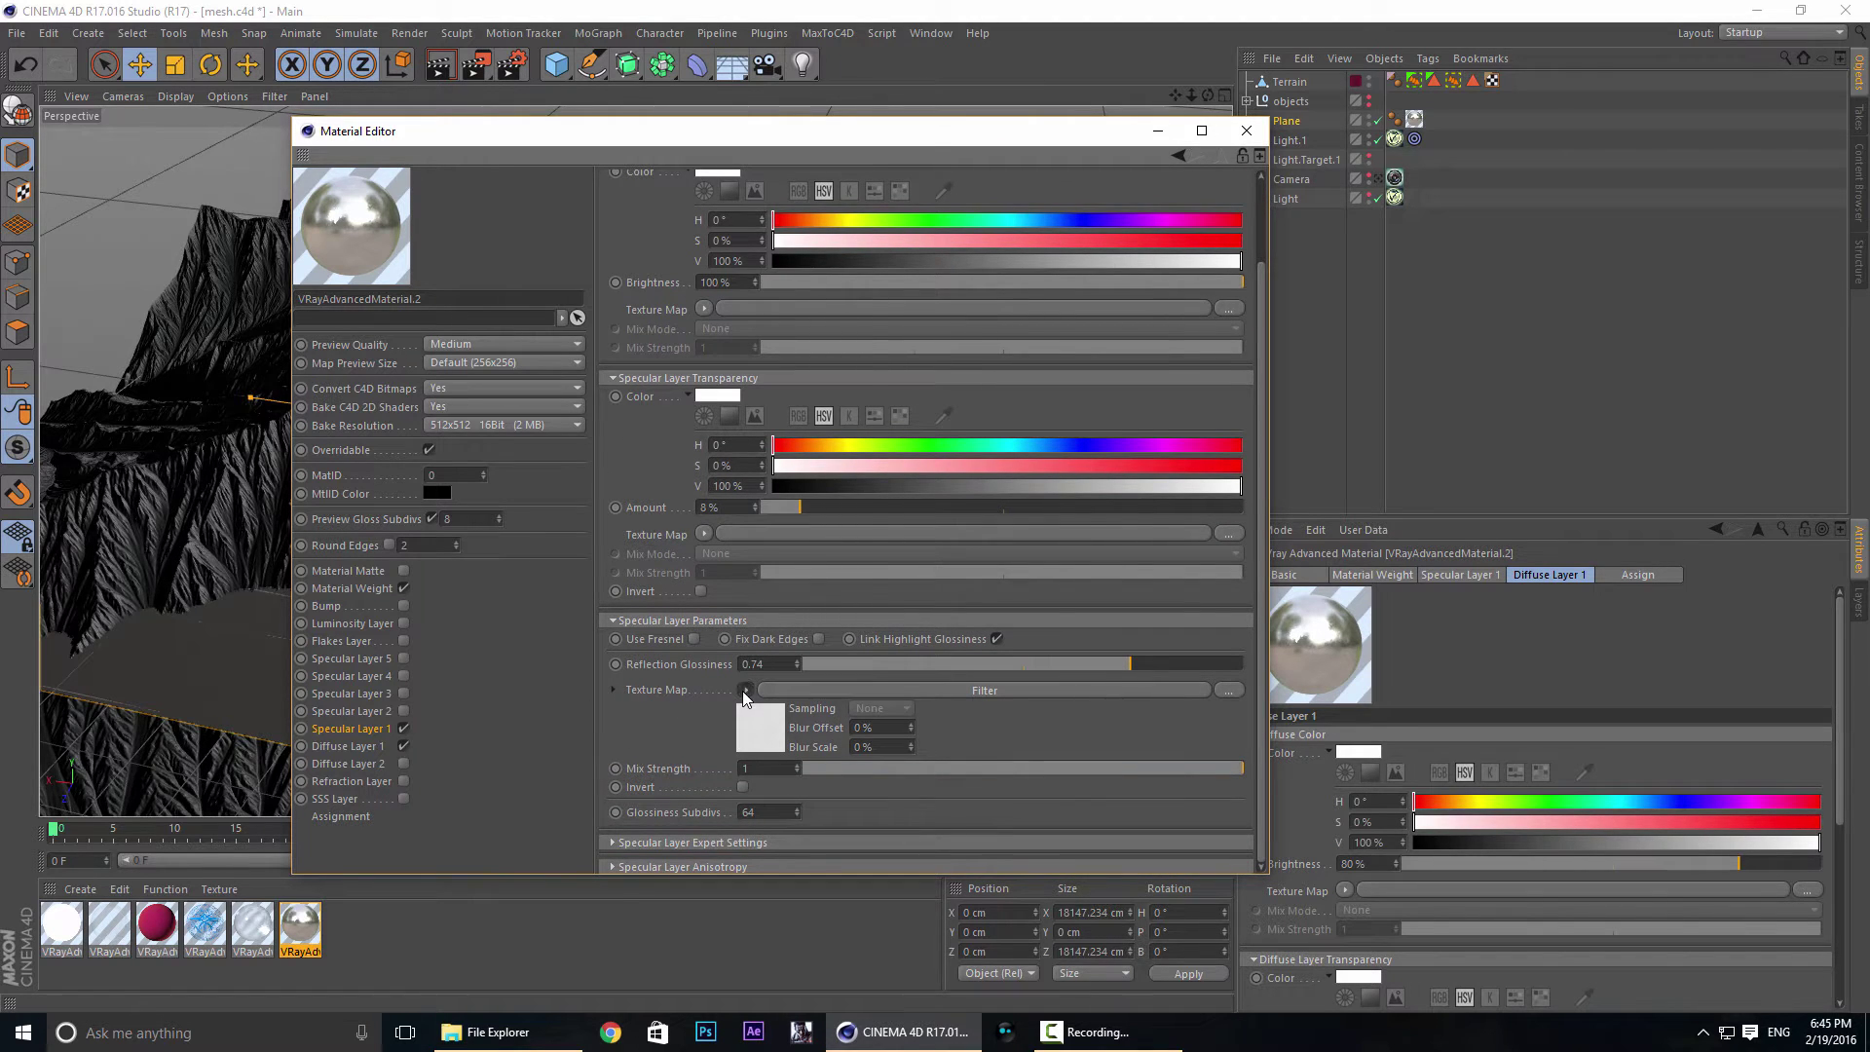
click(746, 689)
click(770, 184)
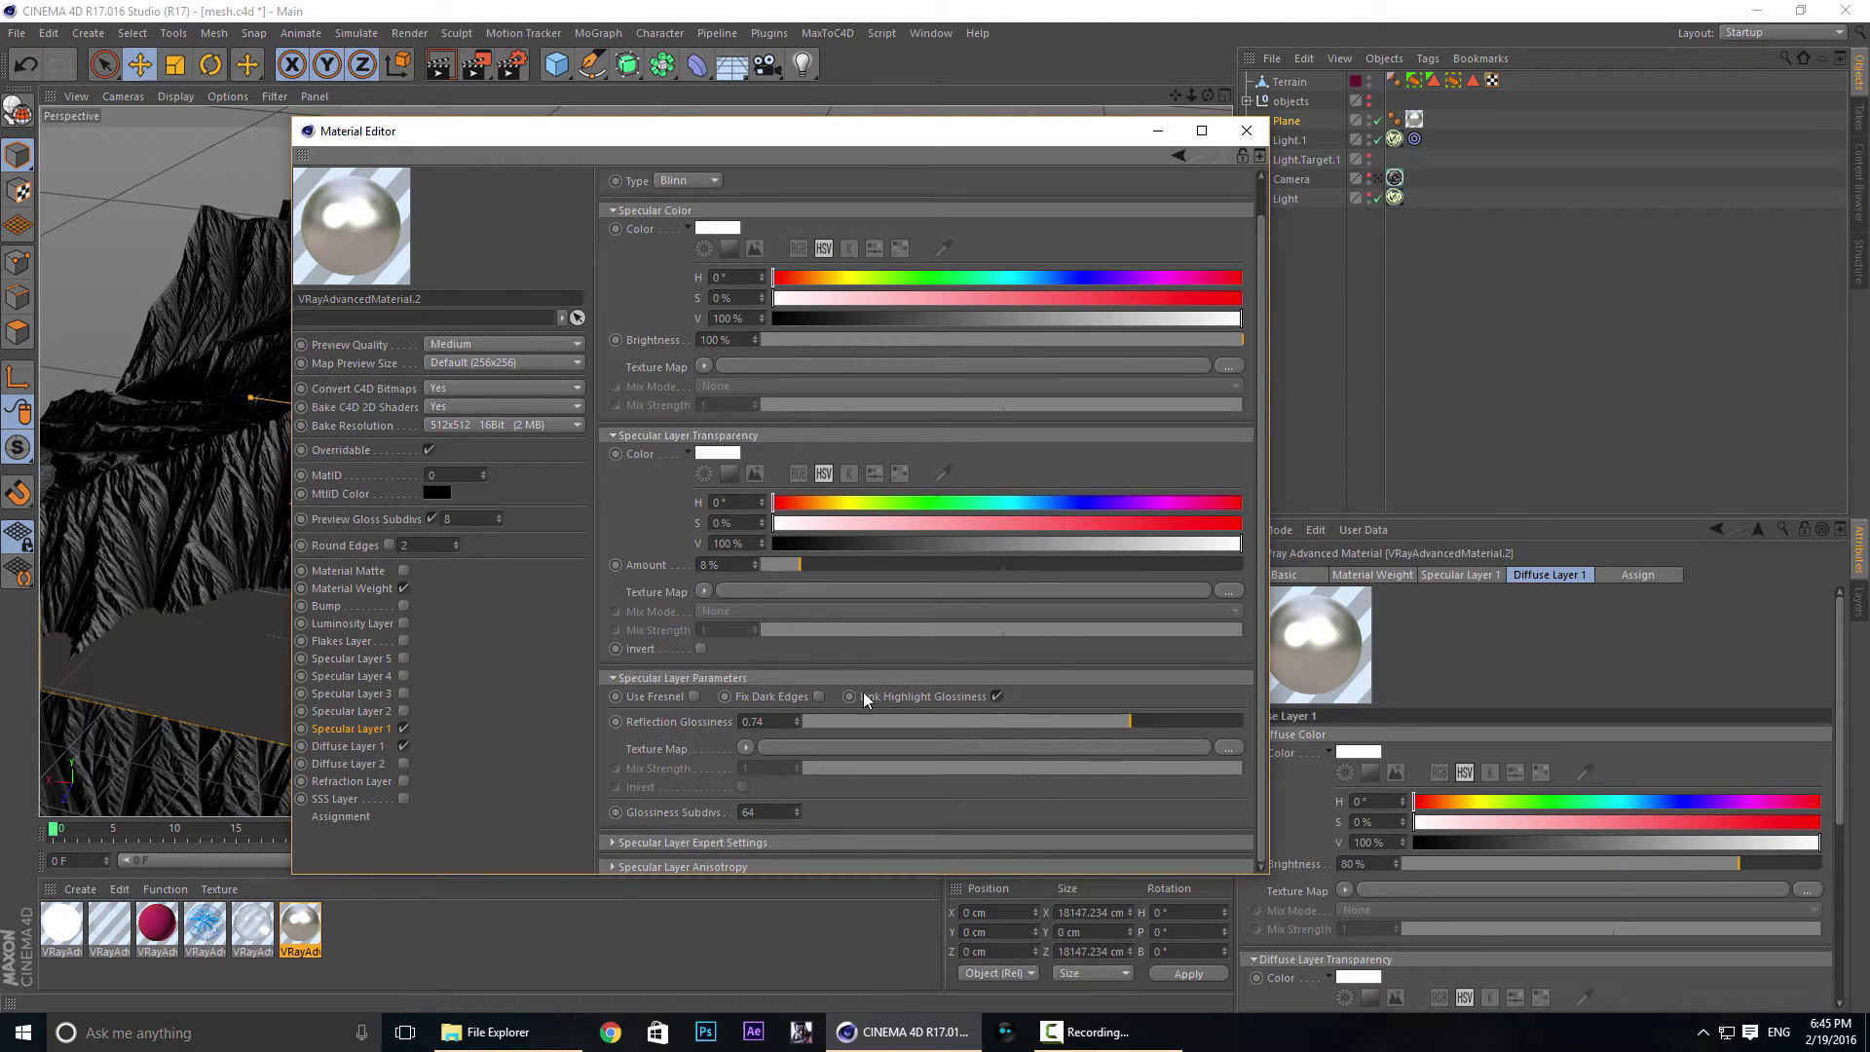
click(26, 64)
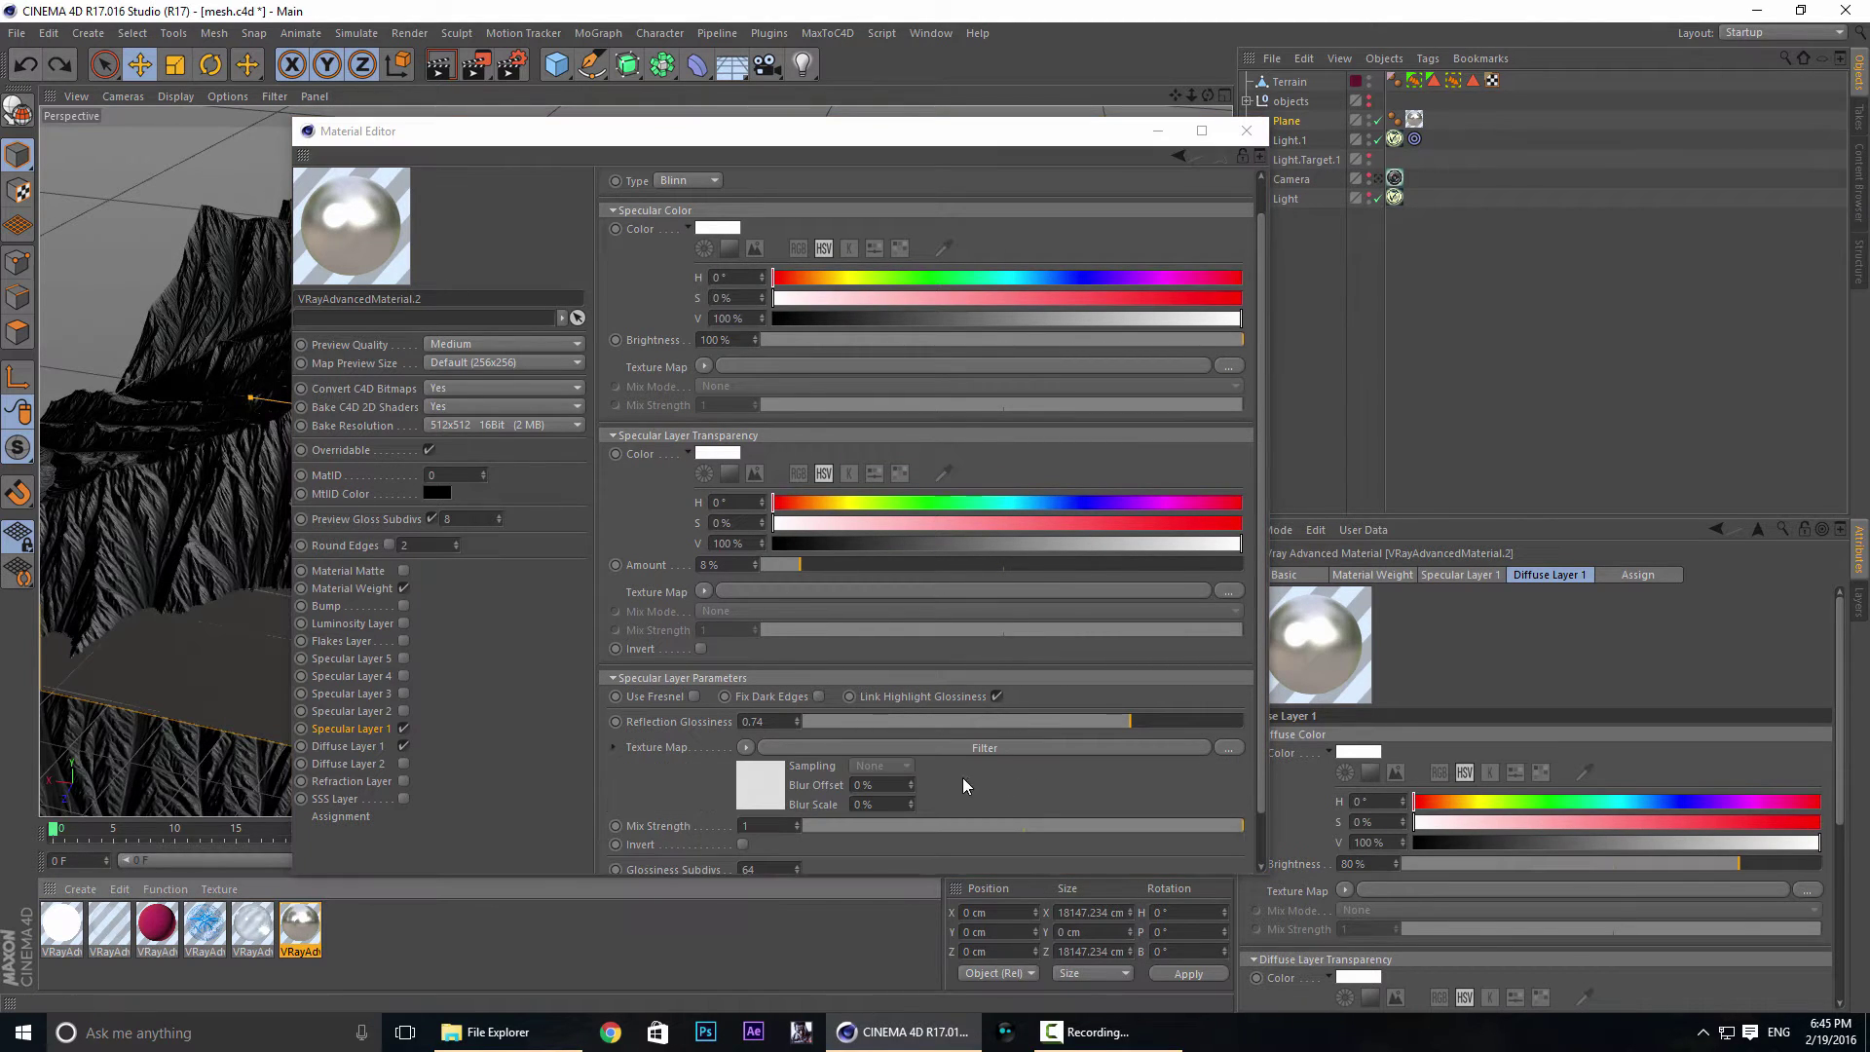
Open the bitmap inside the glossiness map's Filter shader, view it enlarged in a separate window, and close that window.
click(985, 747)
click(764, 302)
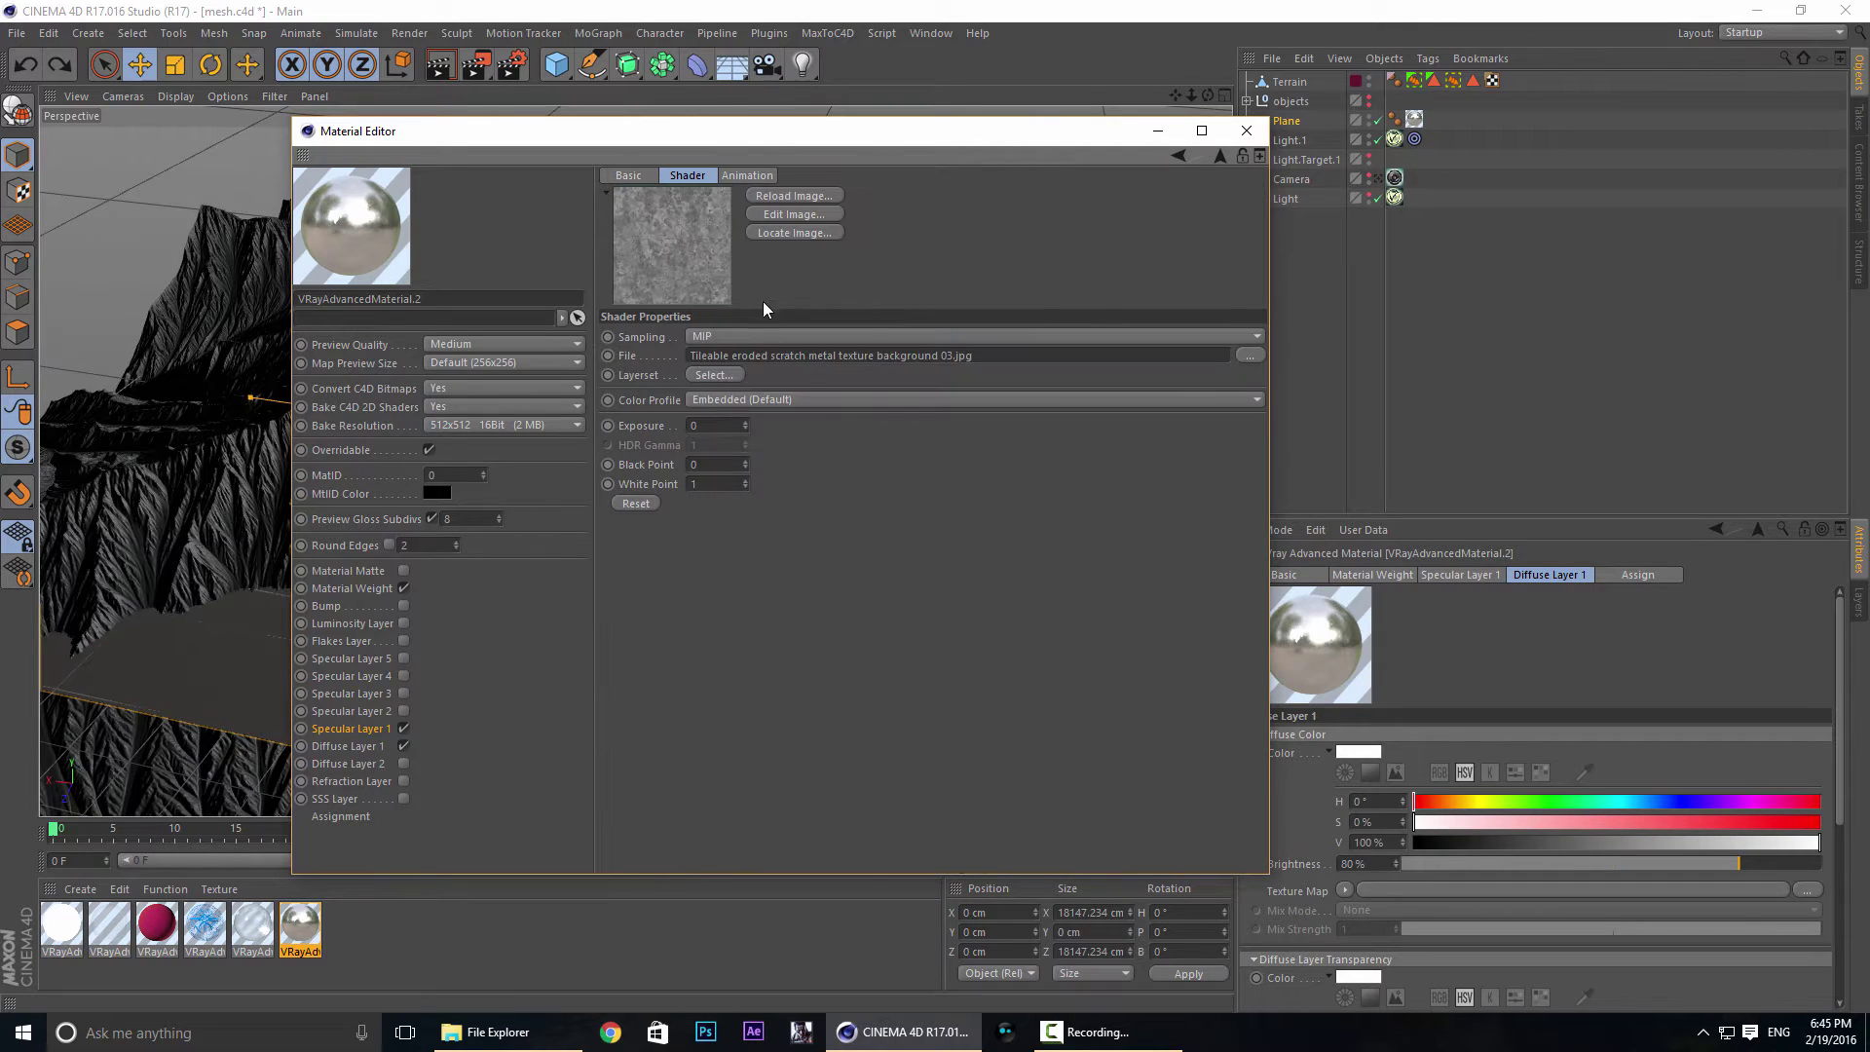
right_click(726, 282)
click(731, 255)
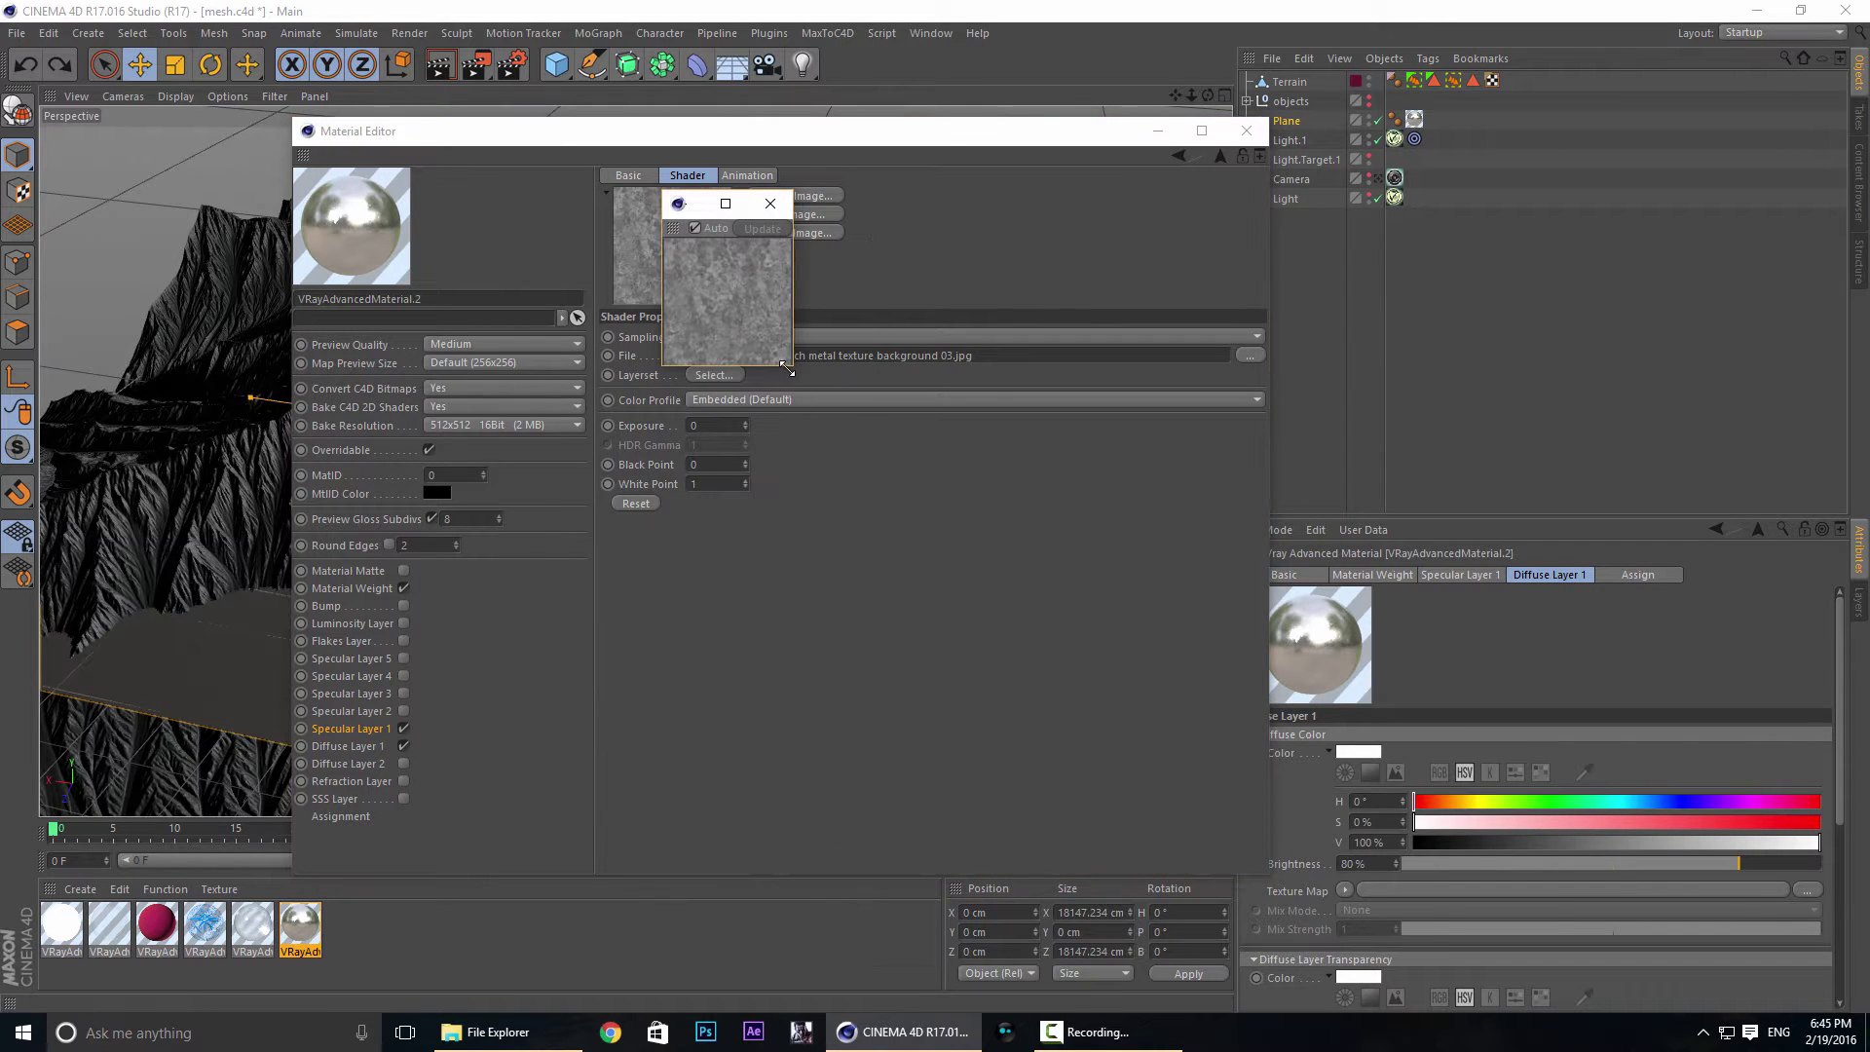
drag(787, 368, 1518, 896)
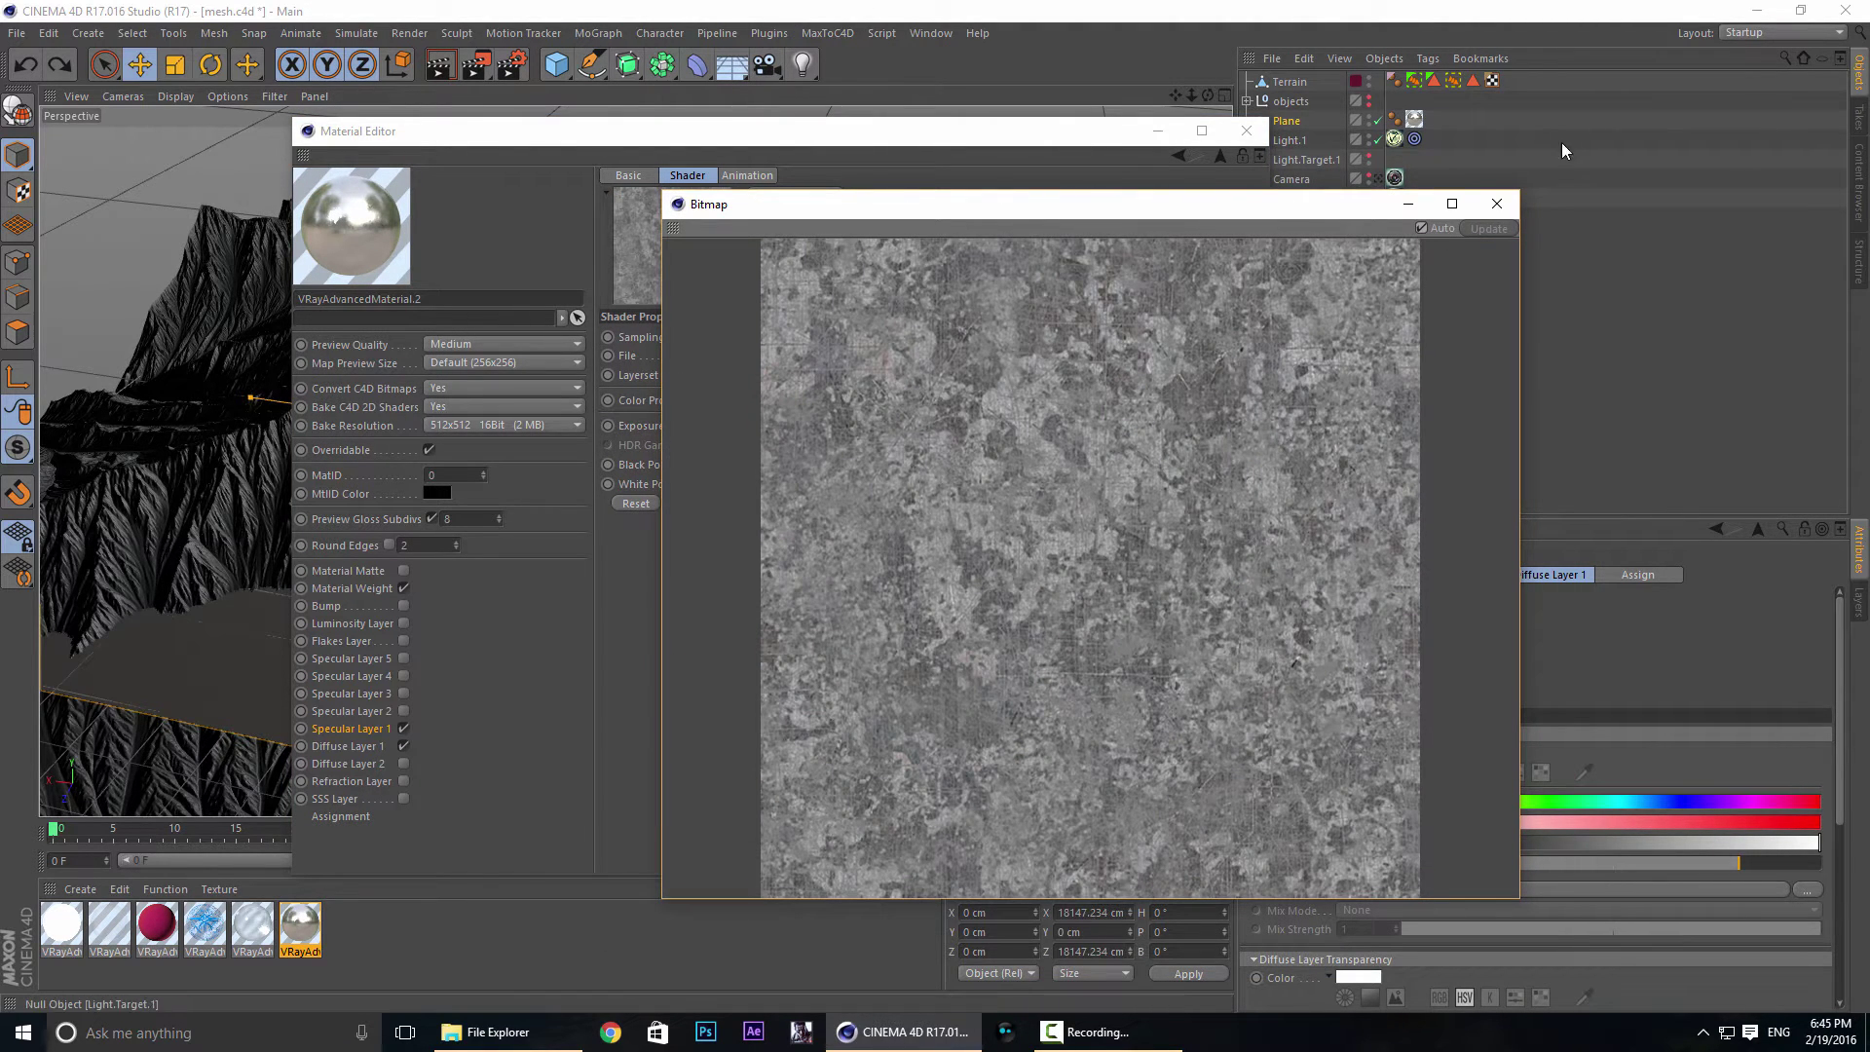
click(1500, 207)
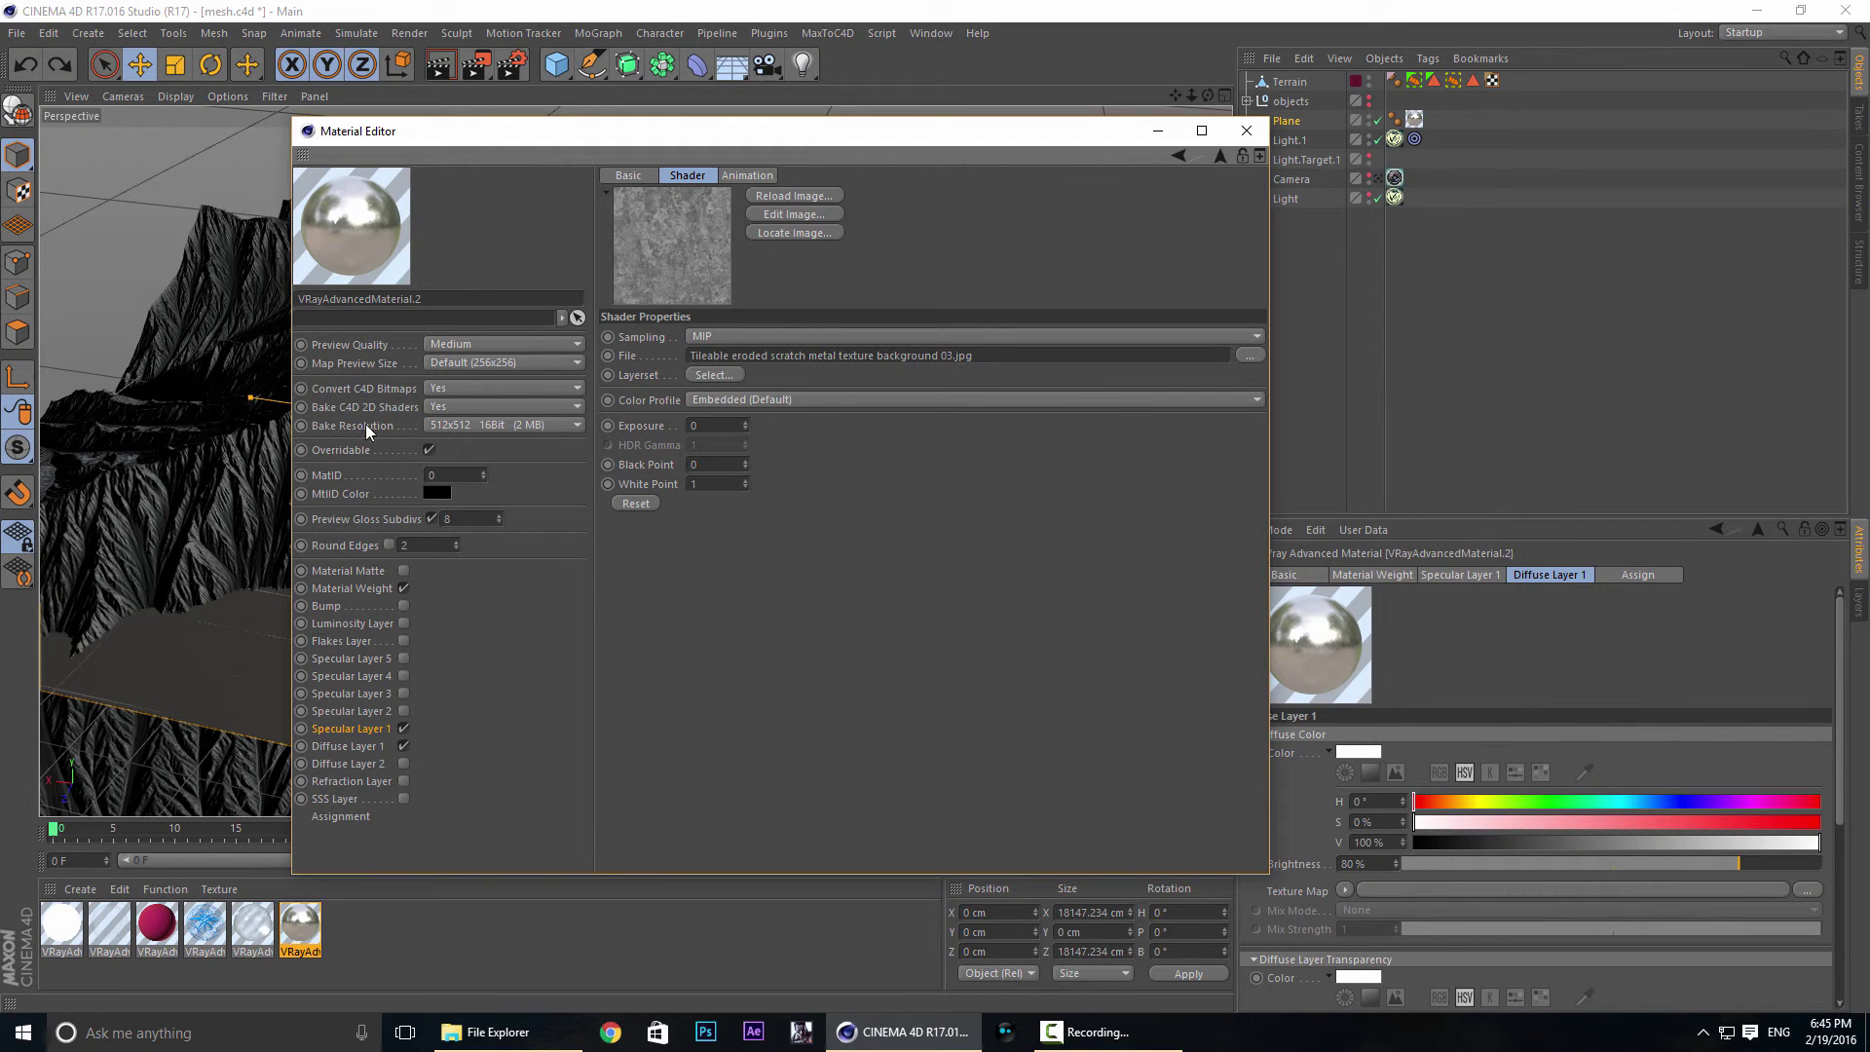
Return to Specular Layer 1, enlarge the Material Editor, and inspect the material's reflections in a large separate preview window.
click(348, 729)
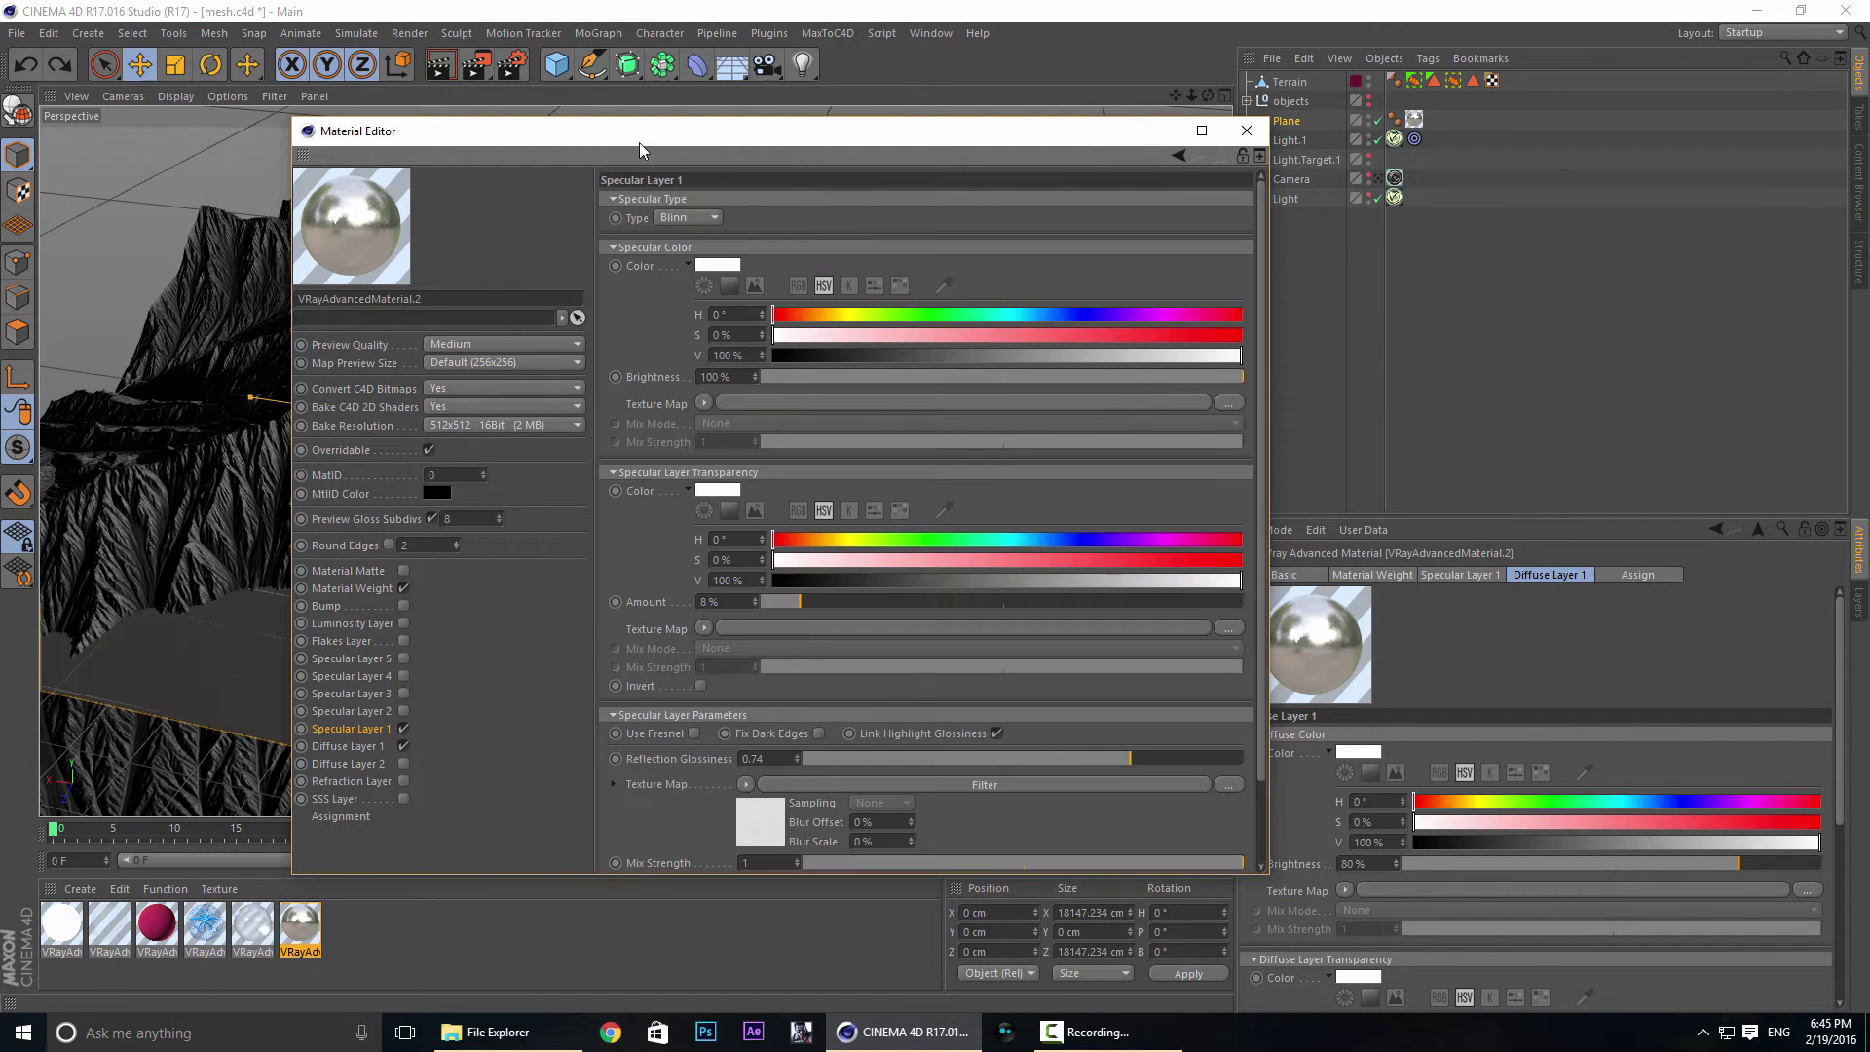
drag(632, 136, 601, 71)
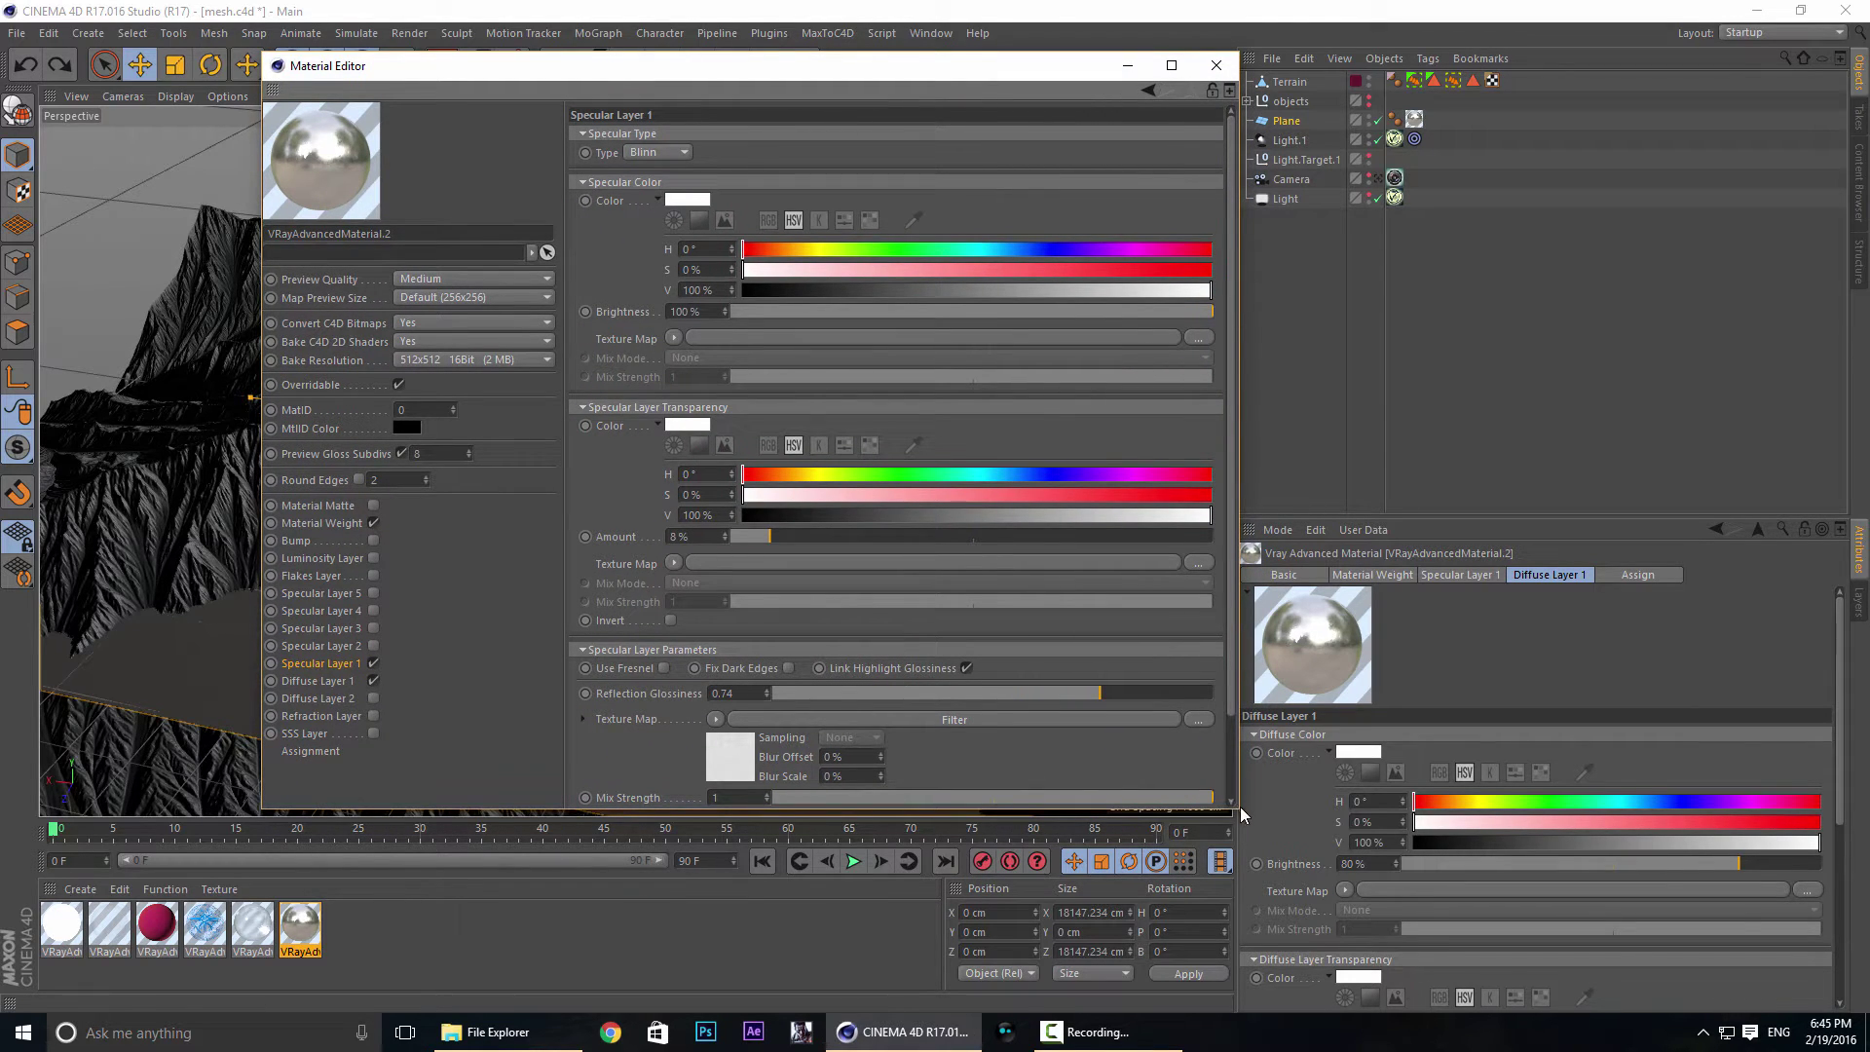
drag(1242, 810, 1452, 994)
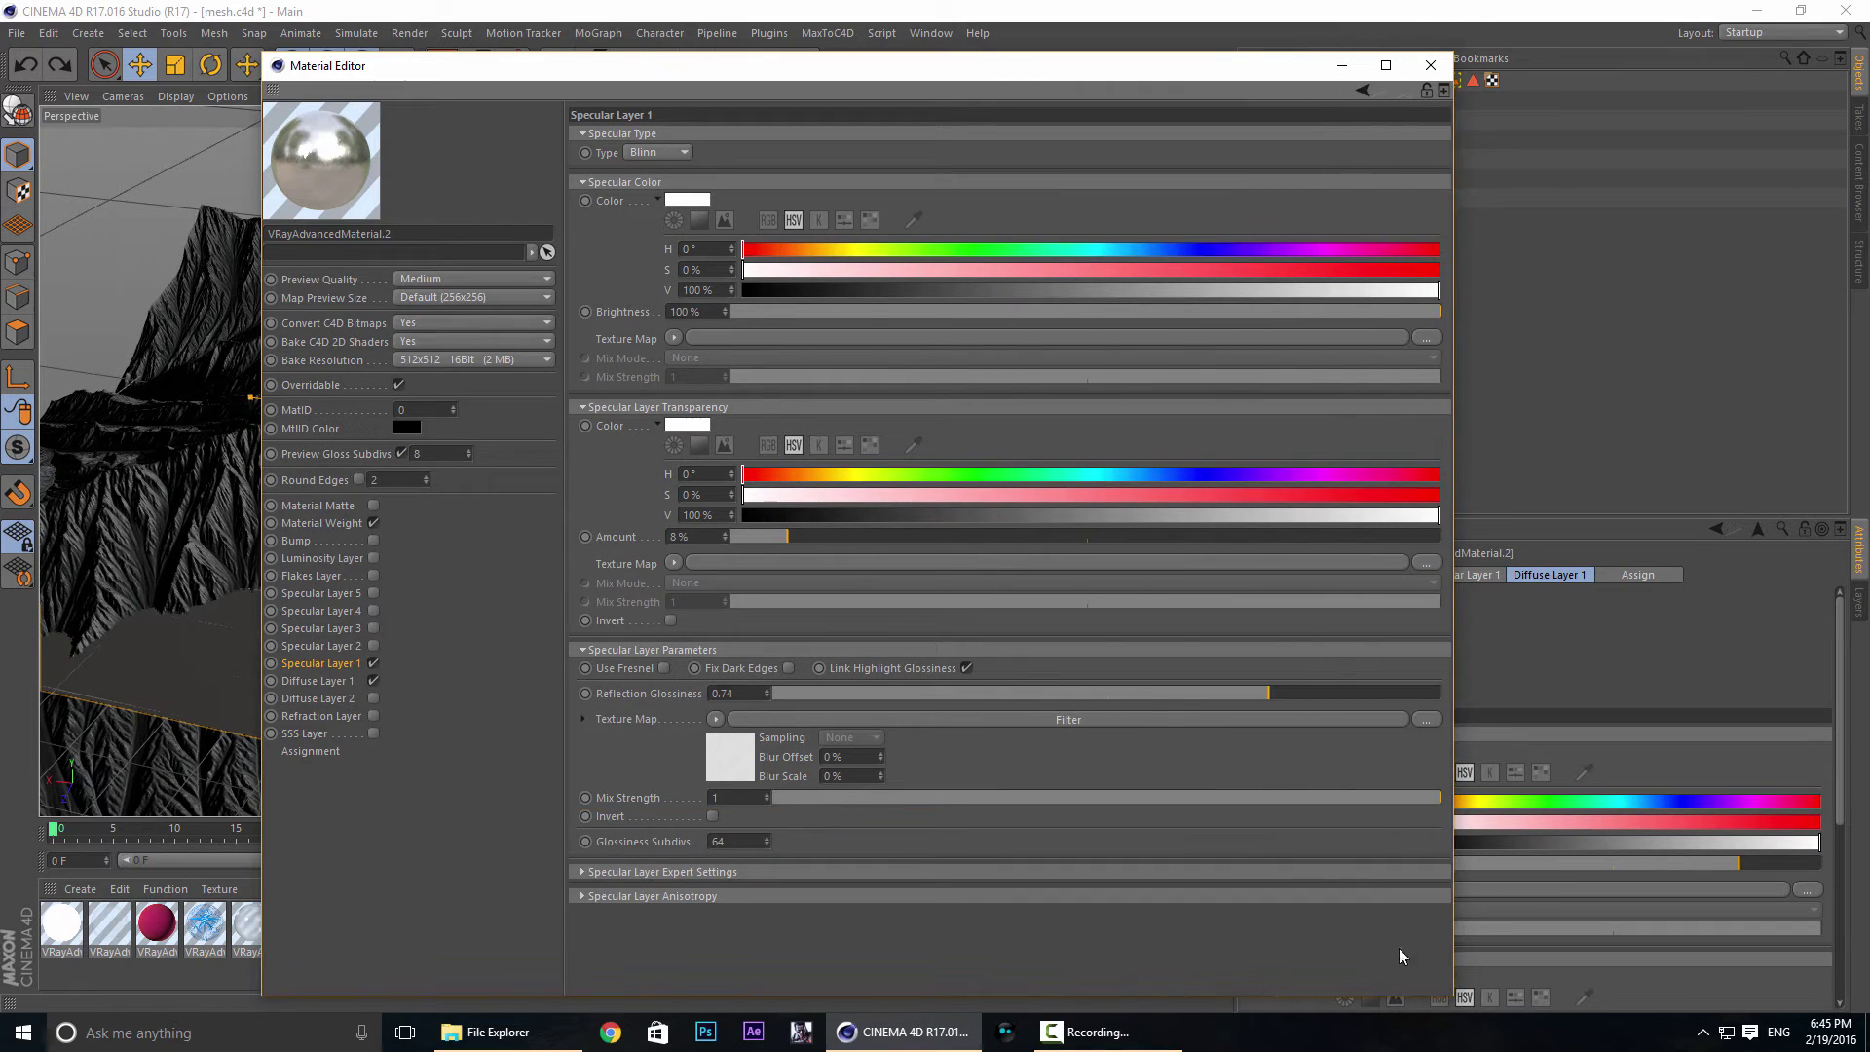
right_click(343, 171)
click(371, 197)
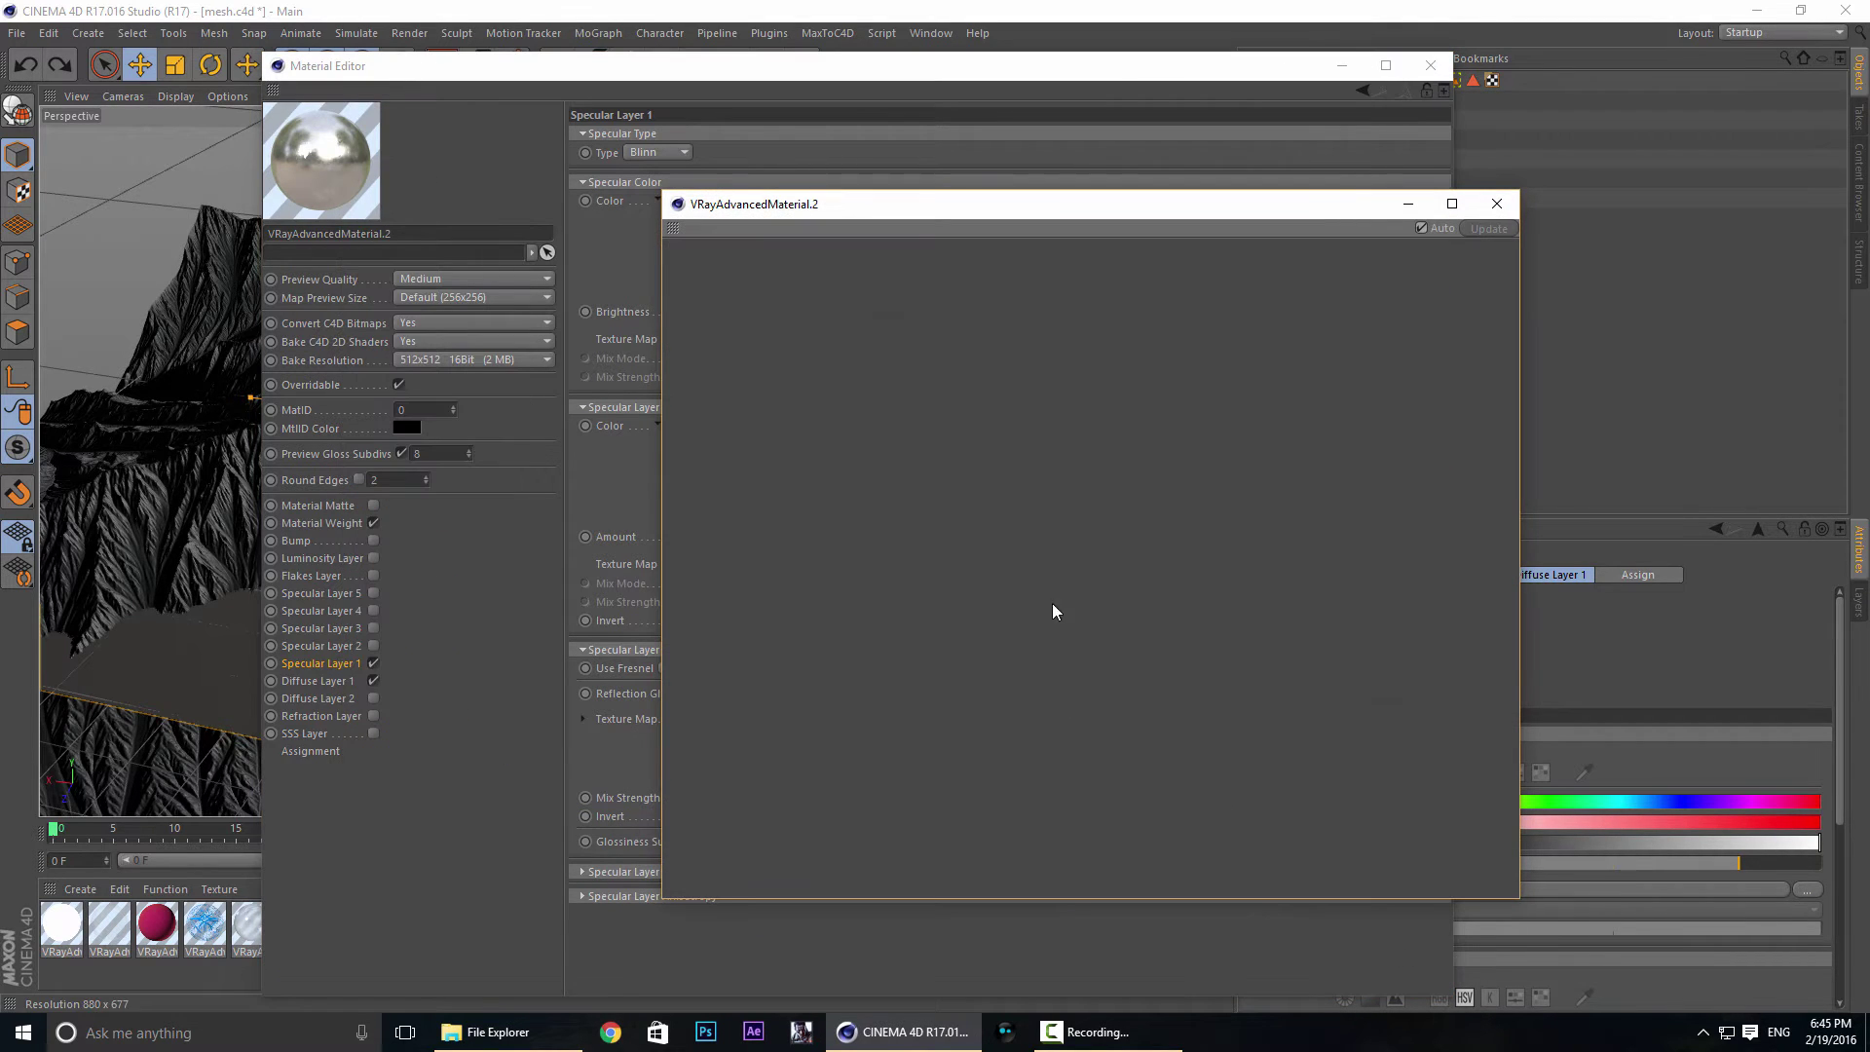
drag(846, 212, 417, 205)
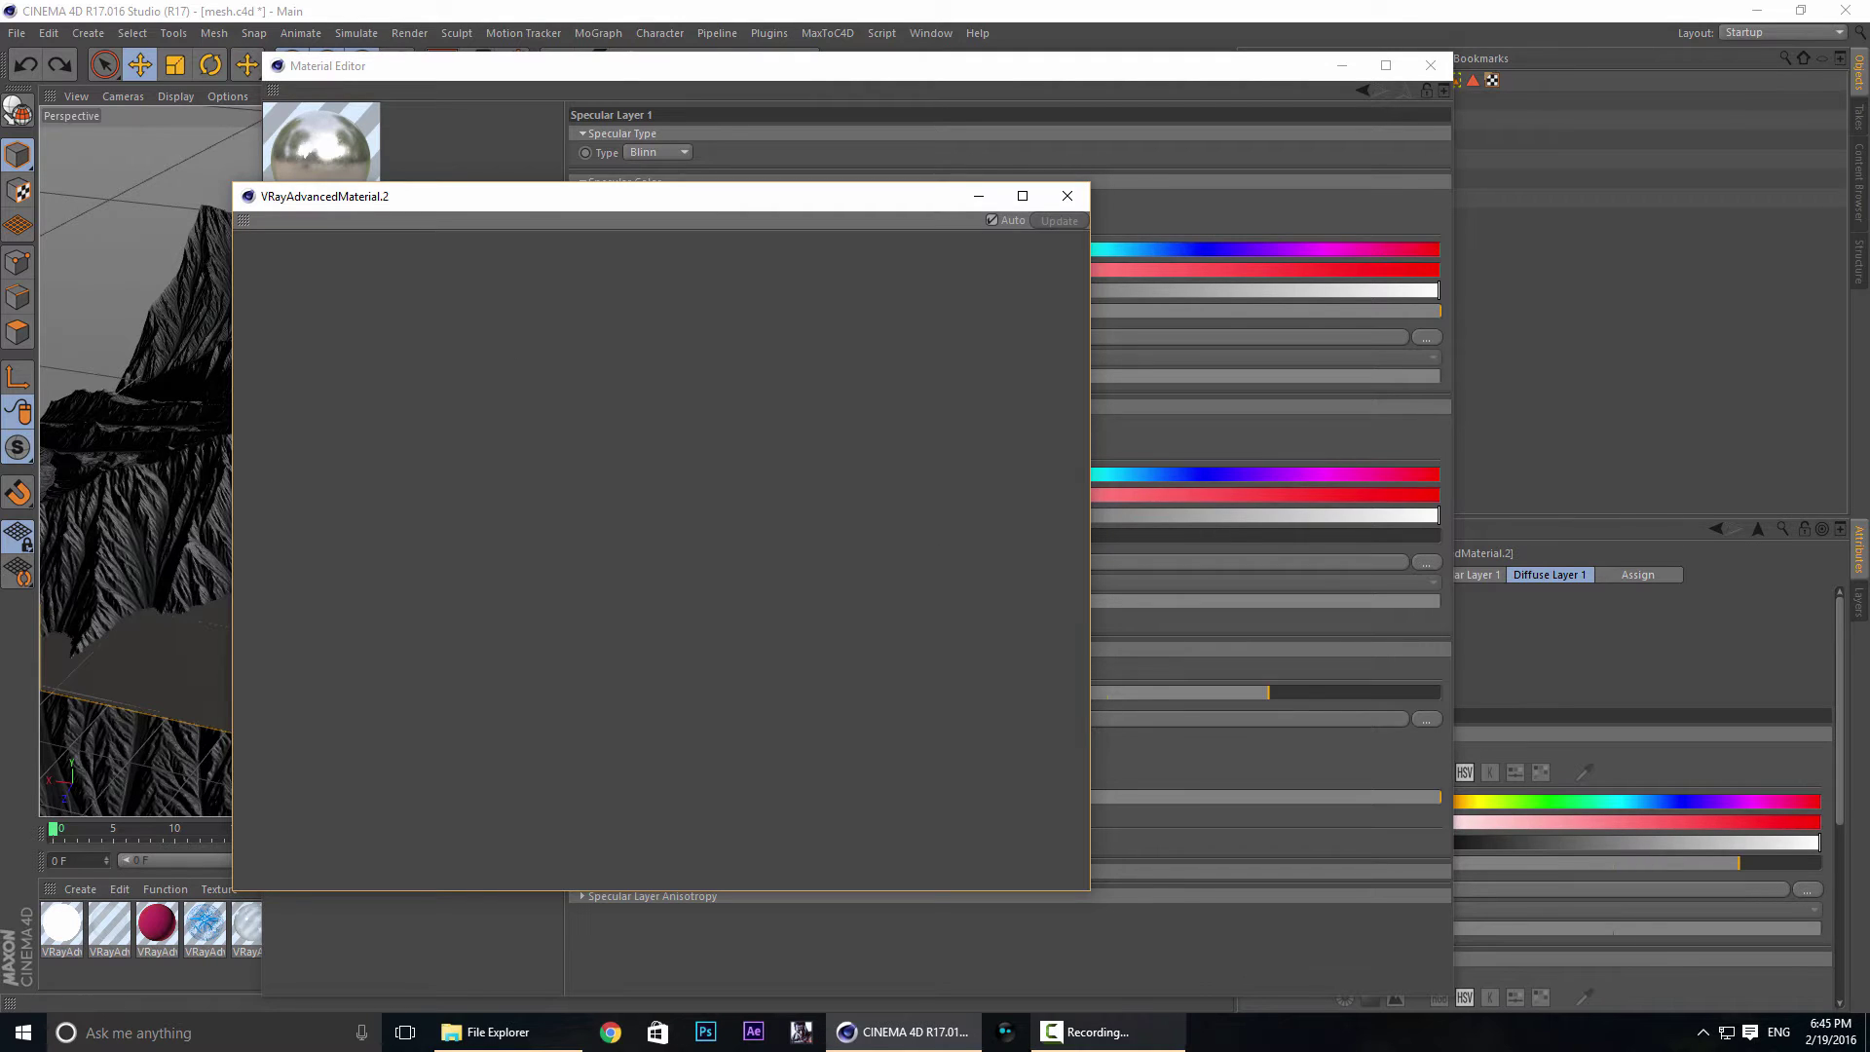
click(1091, 1033)
click(1535, 570)
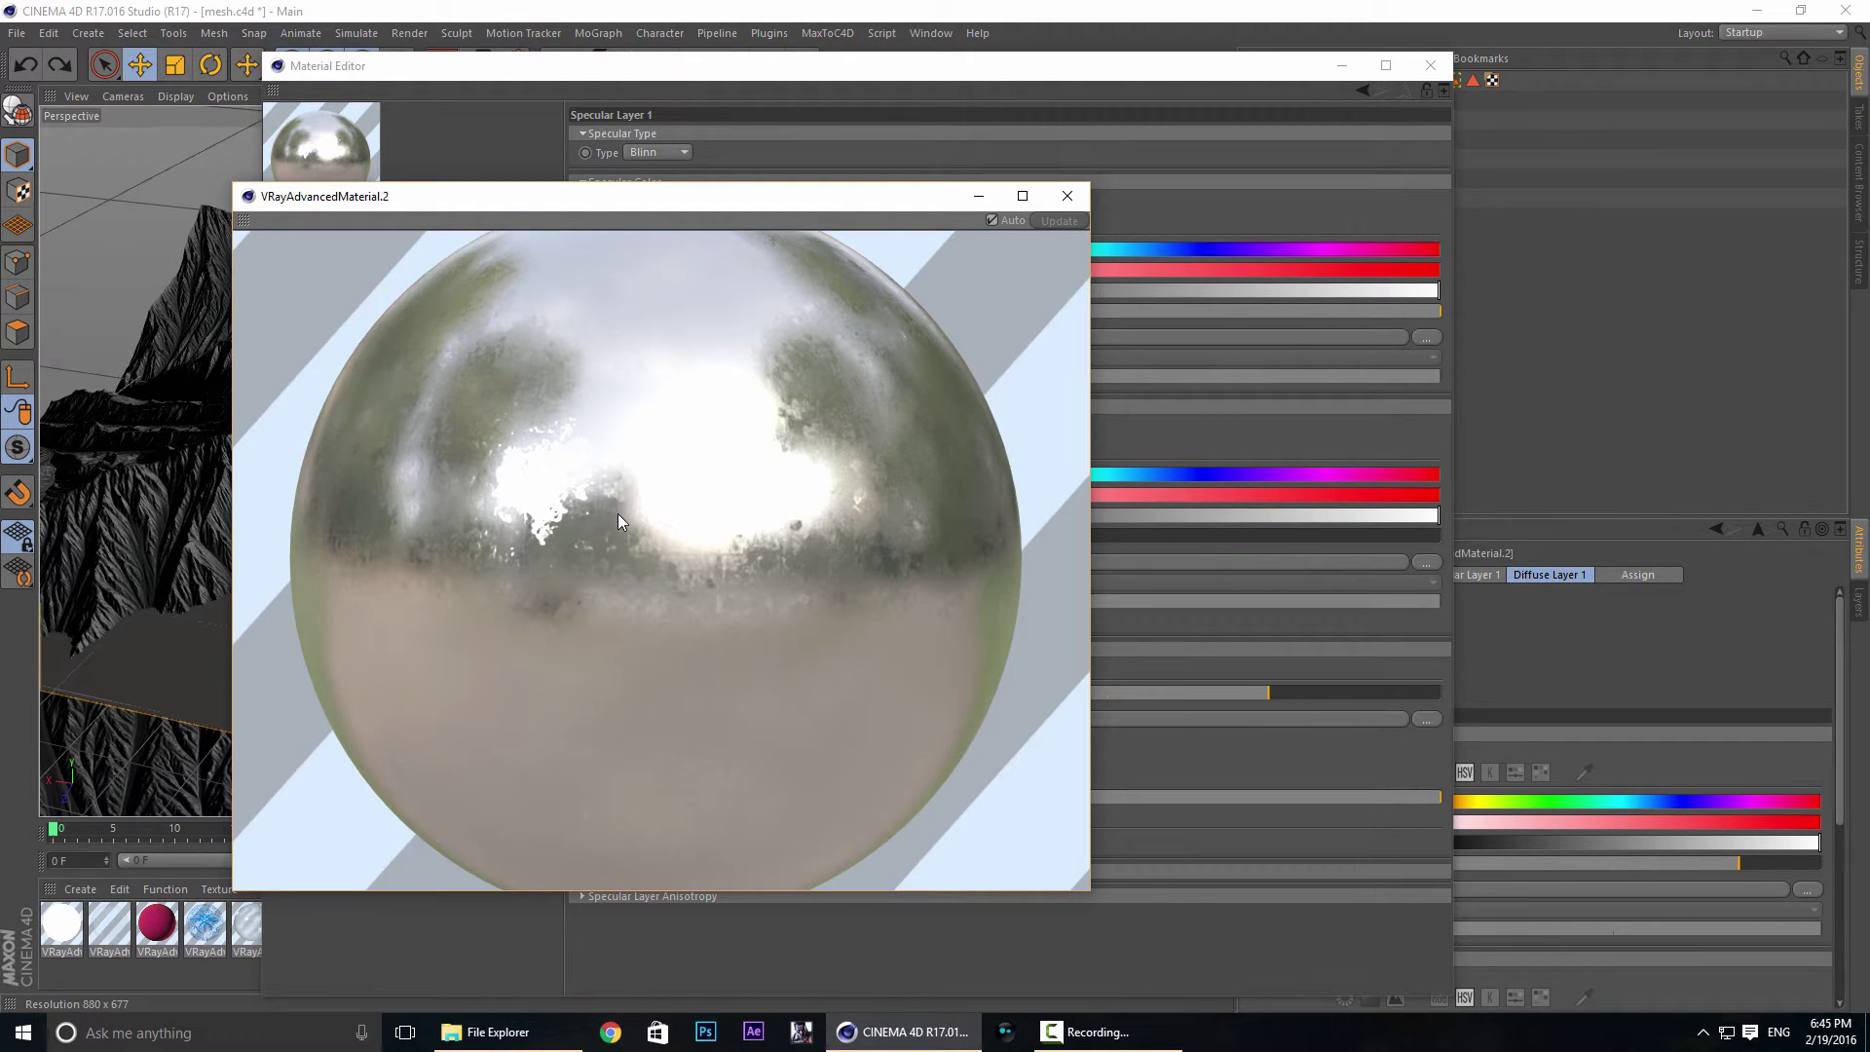
click(1066, 195)
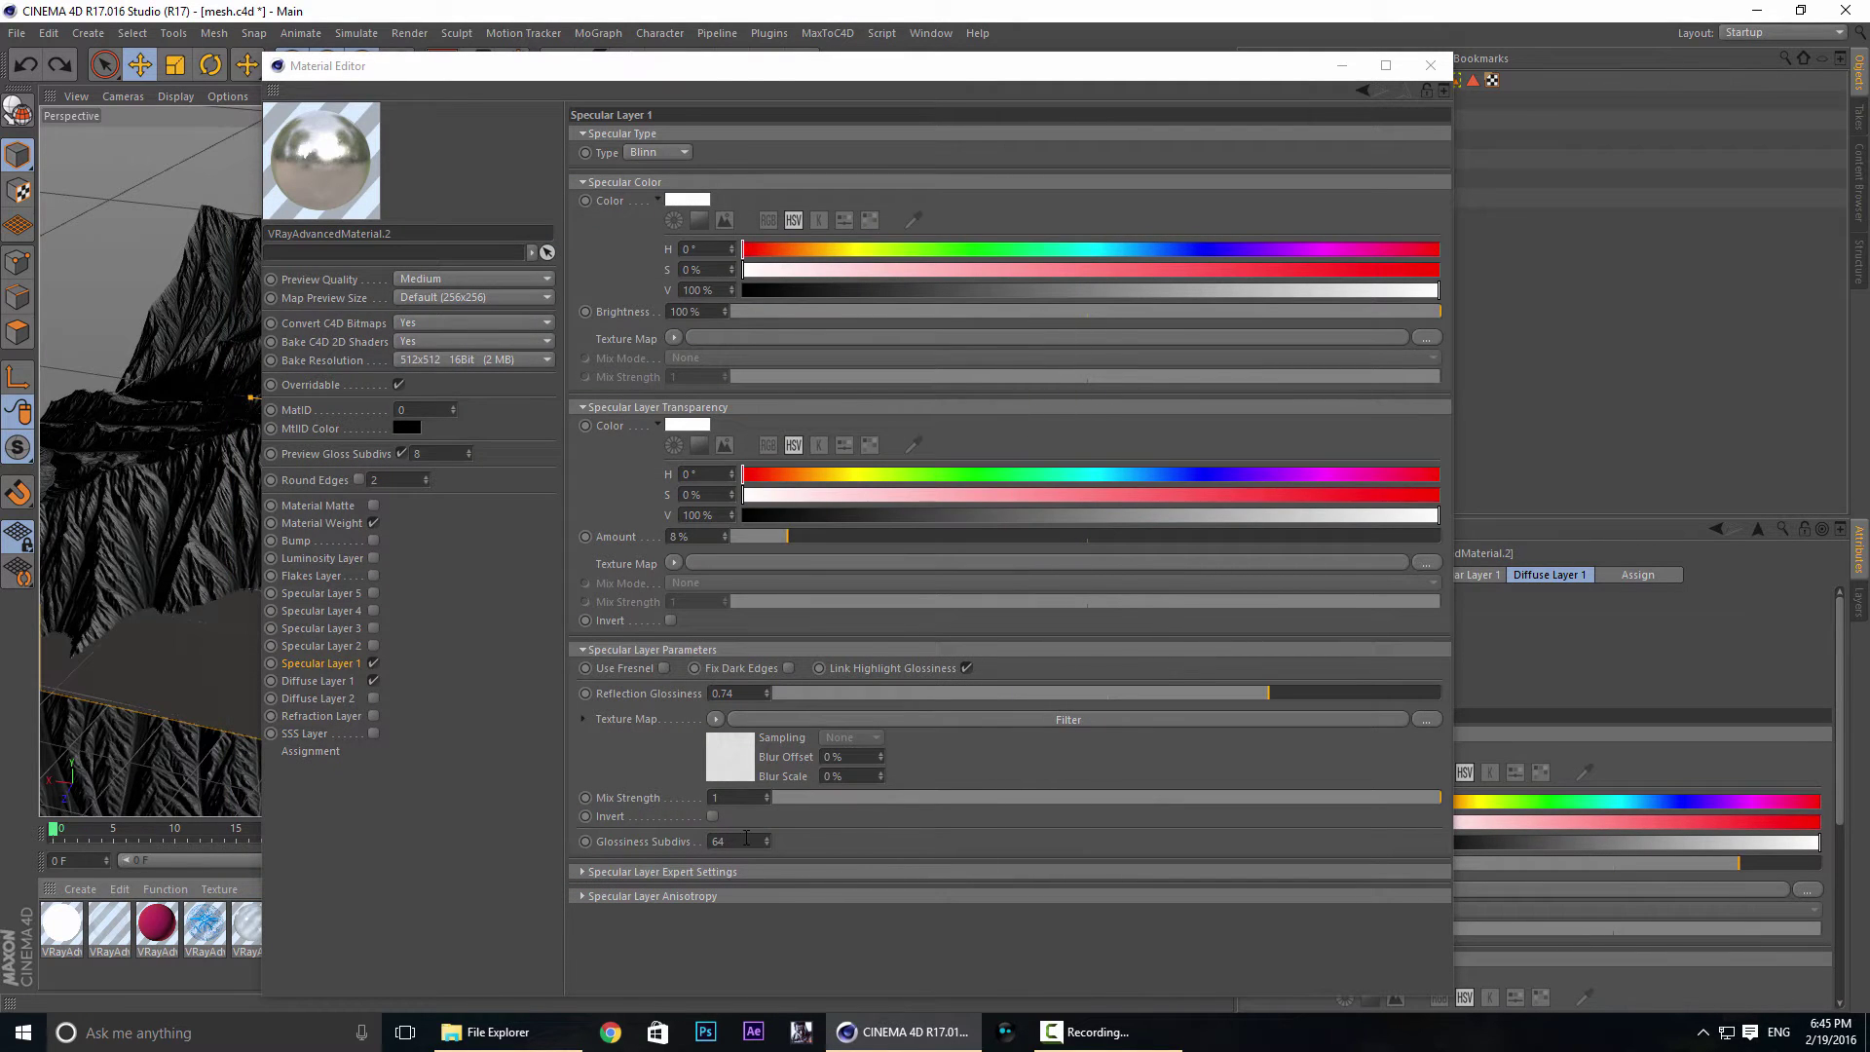
Check the Glossiness Subdivs and the color adjustments in the glossiness map's Filter shader, and return to Specular Layer 1.
click(746, 840)
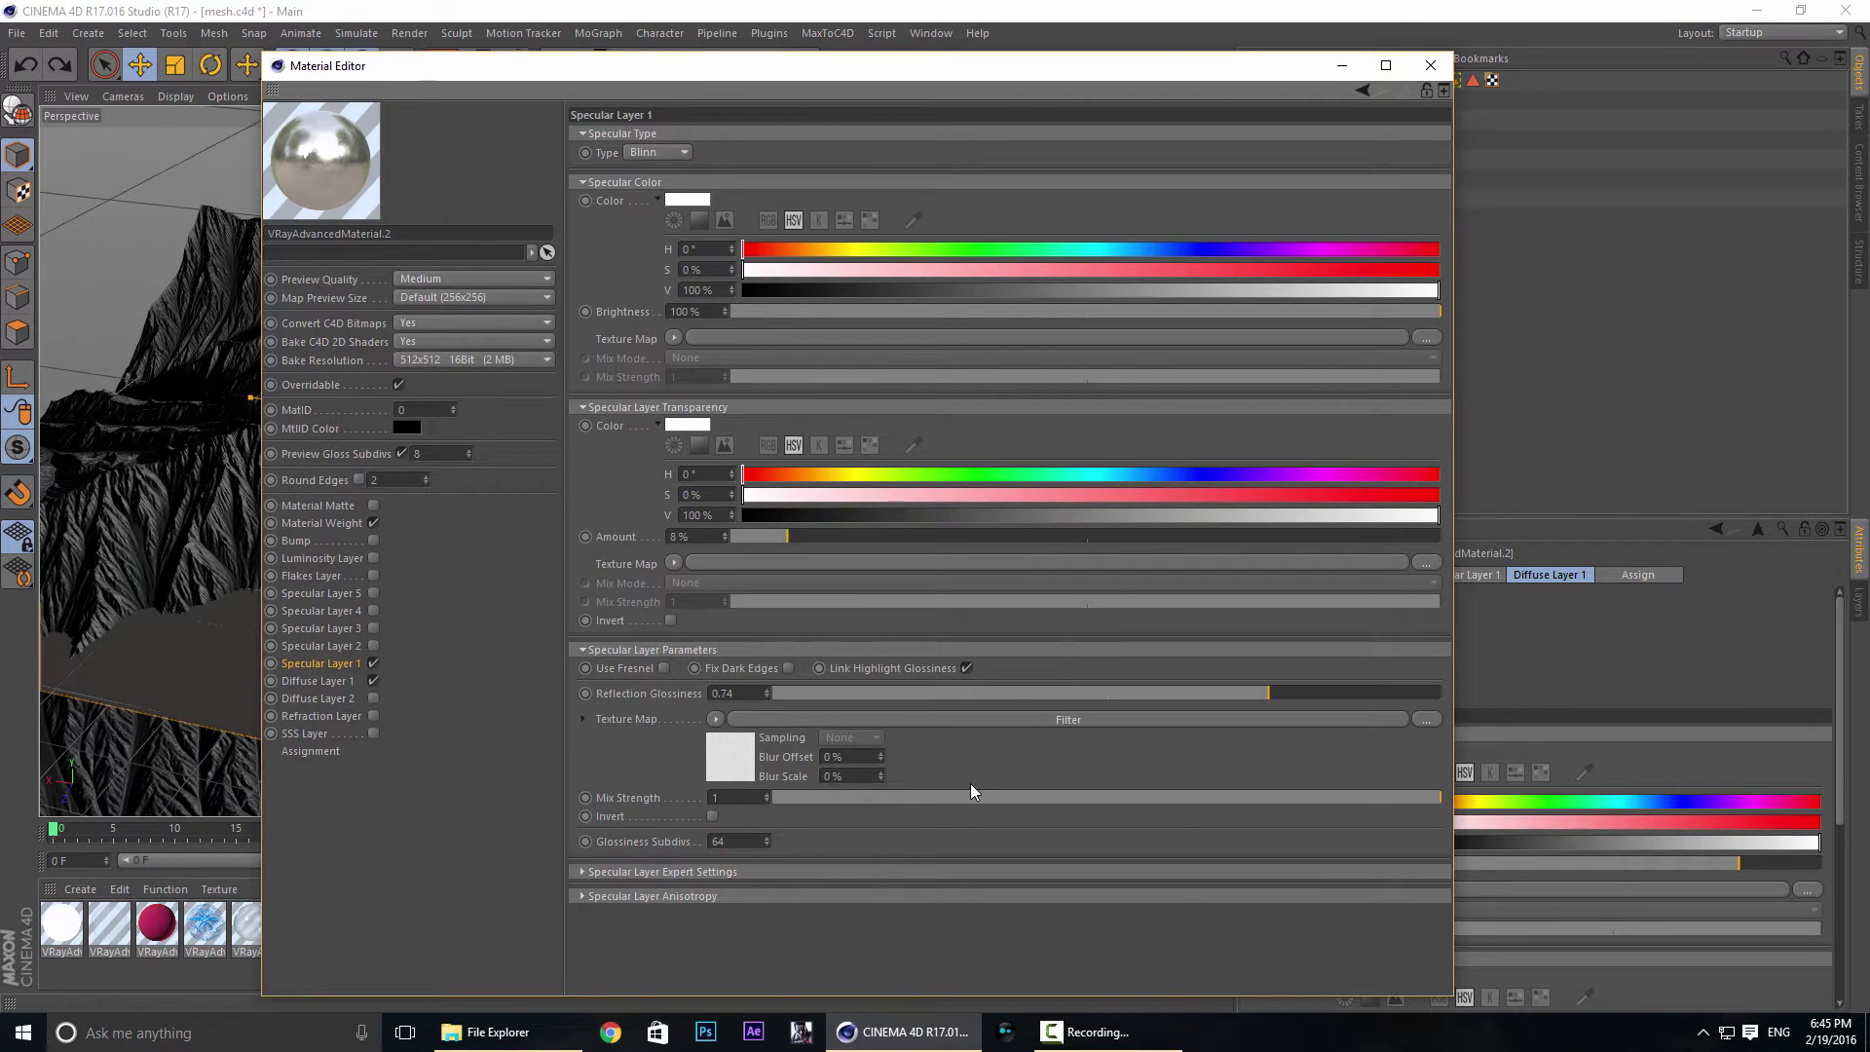
click(1020, 719)
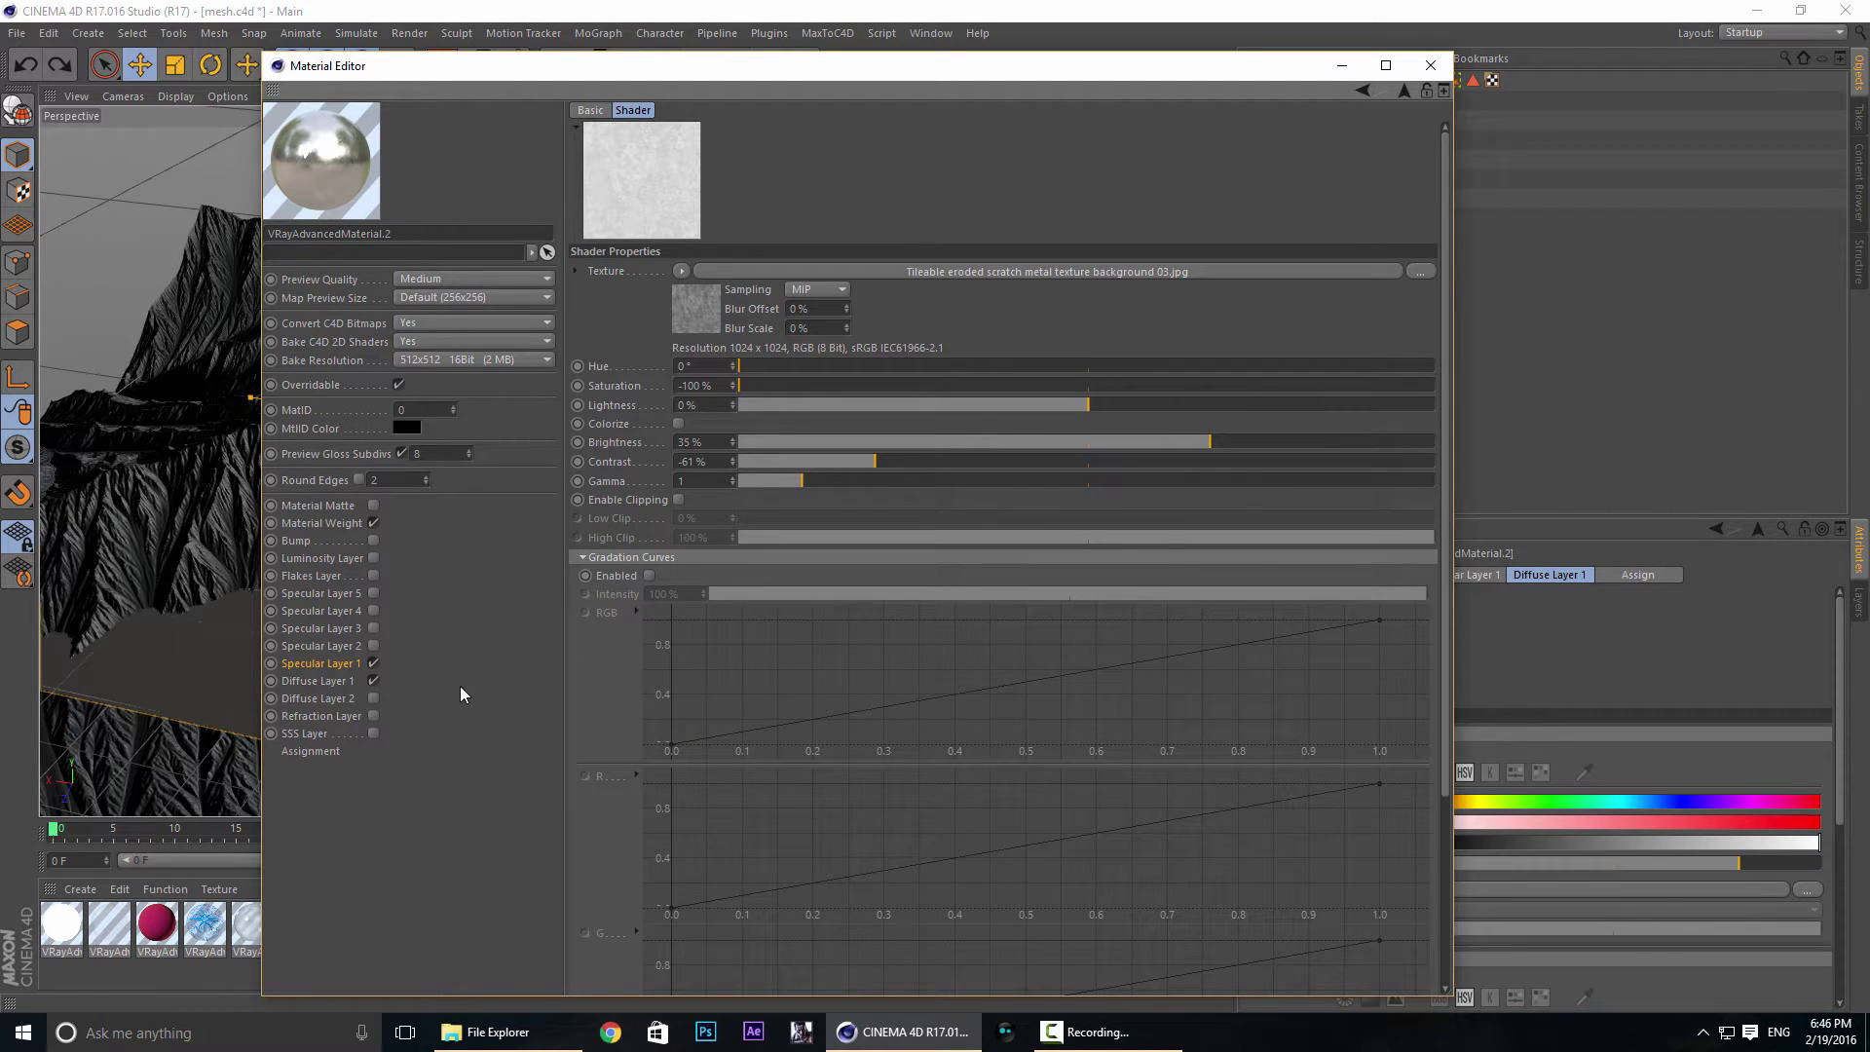
click(321, 665)
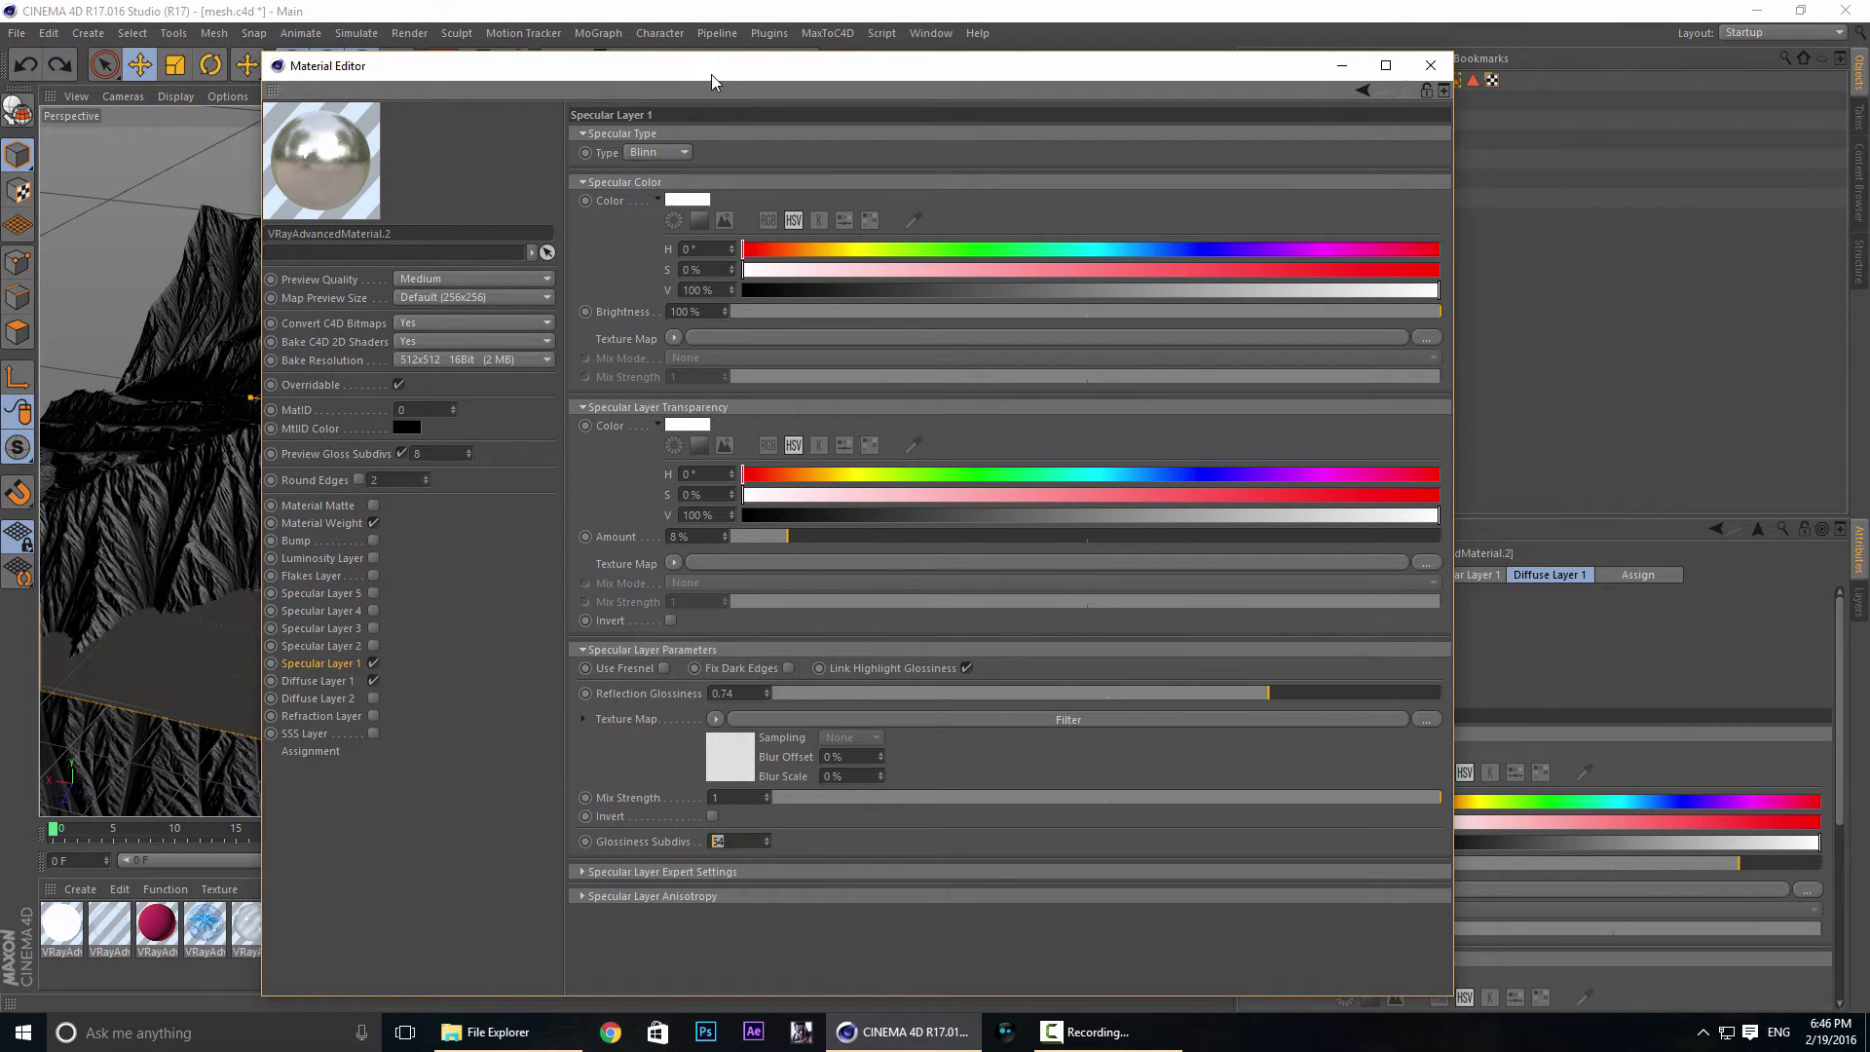
Close the Material Editor and look through the scene Camera in the viewport.
drag(711, 81, 672, 93)
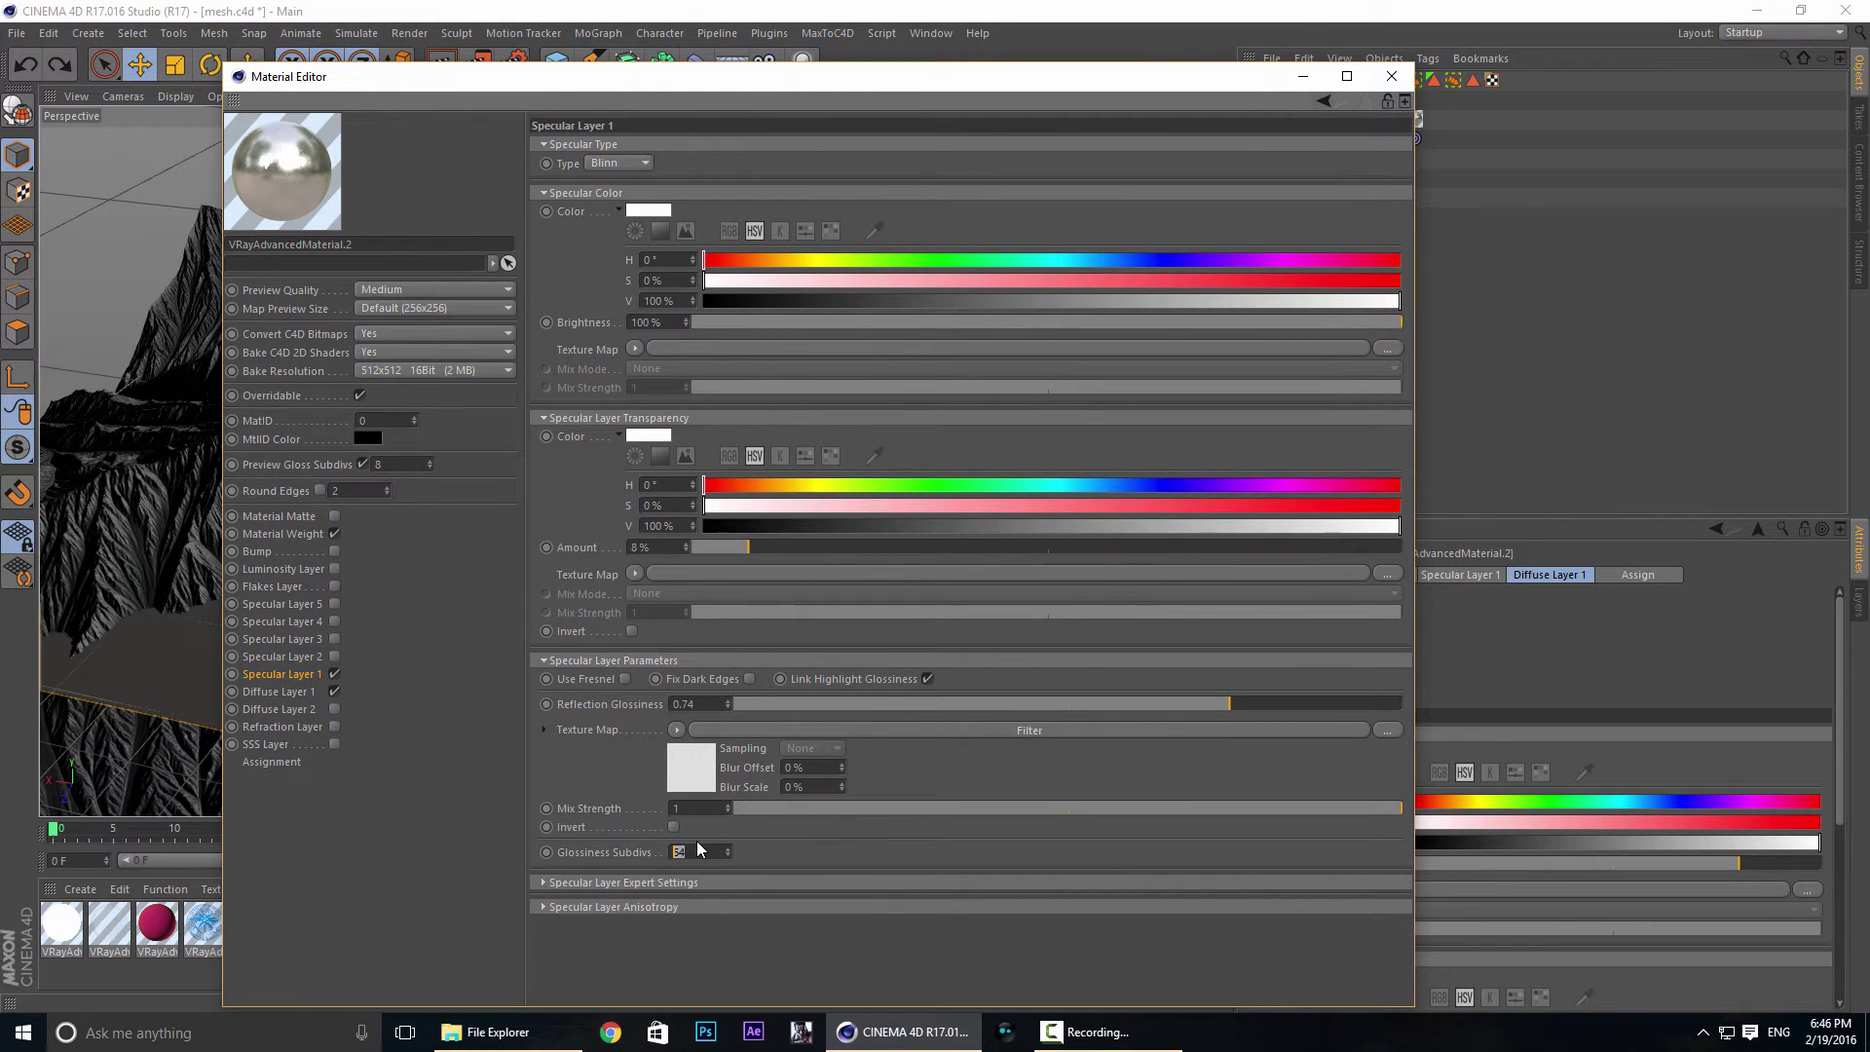
click(1391, 76)
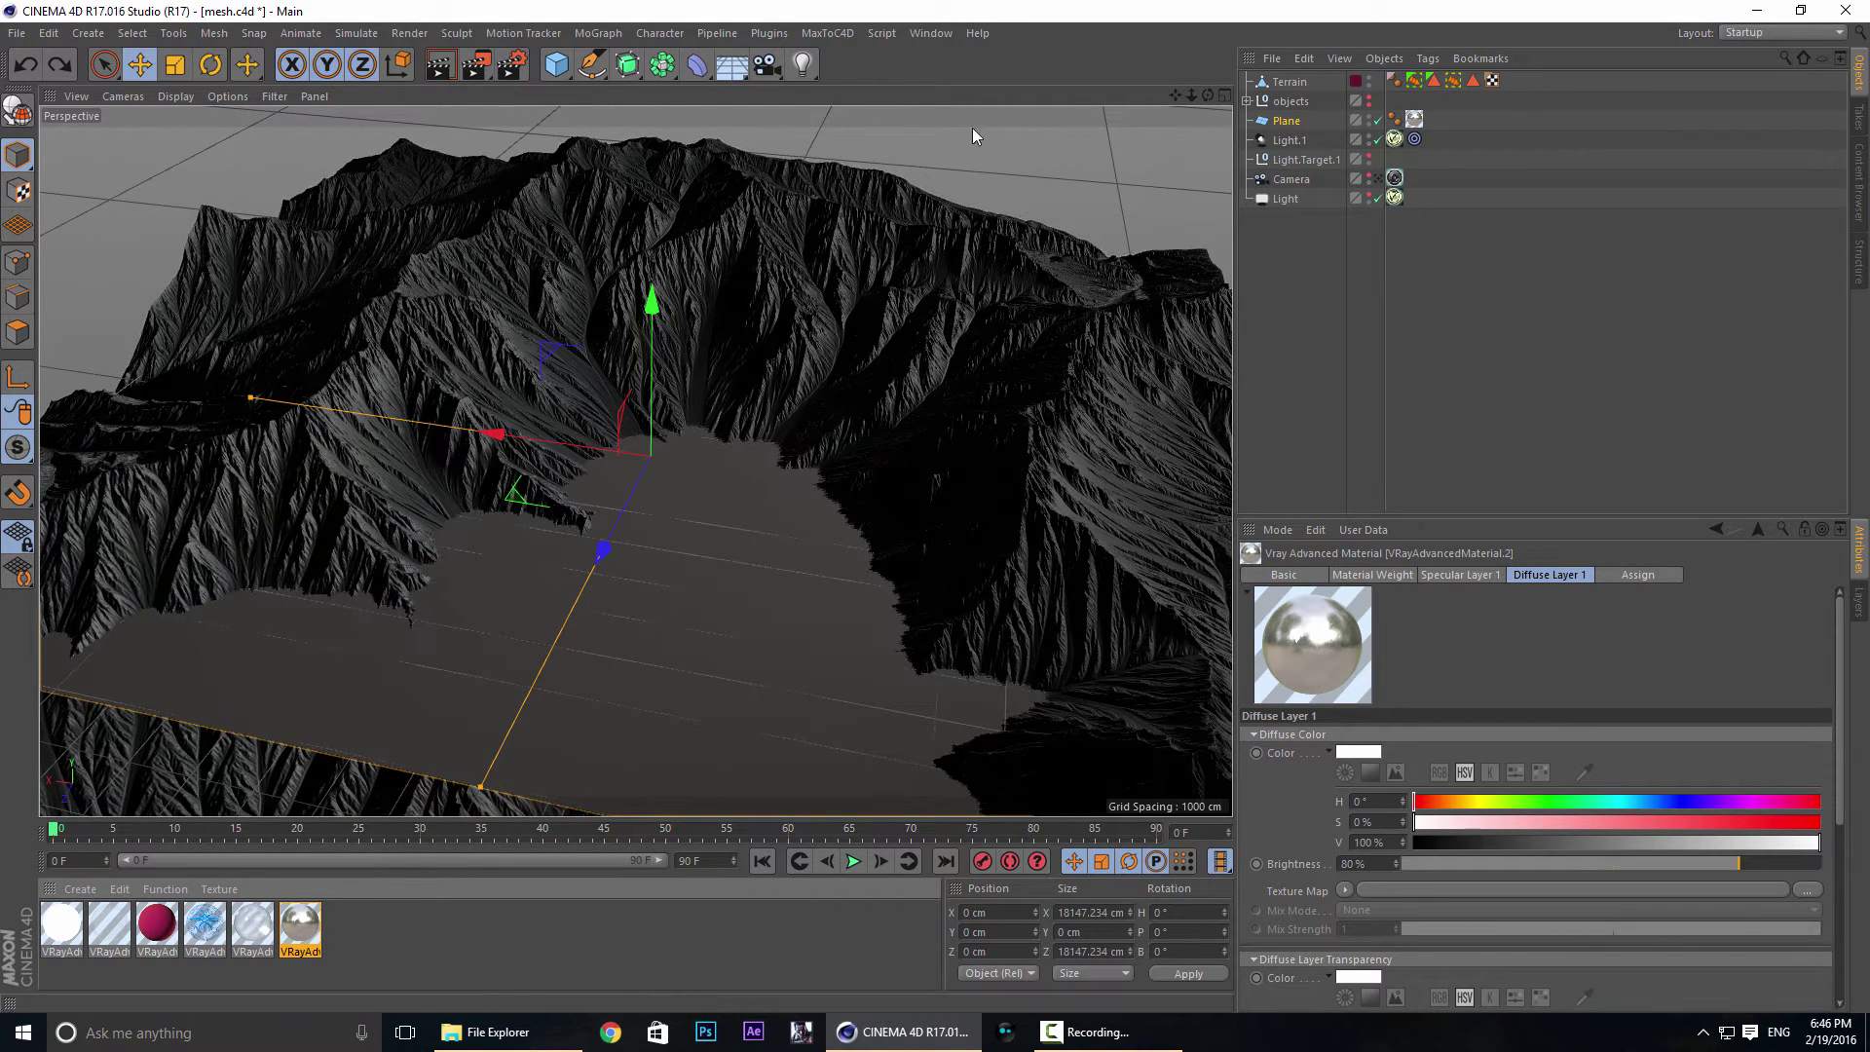
click(1377, 179)
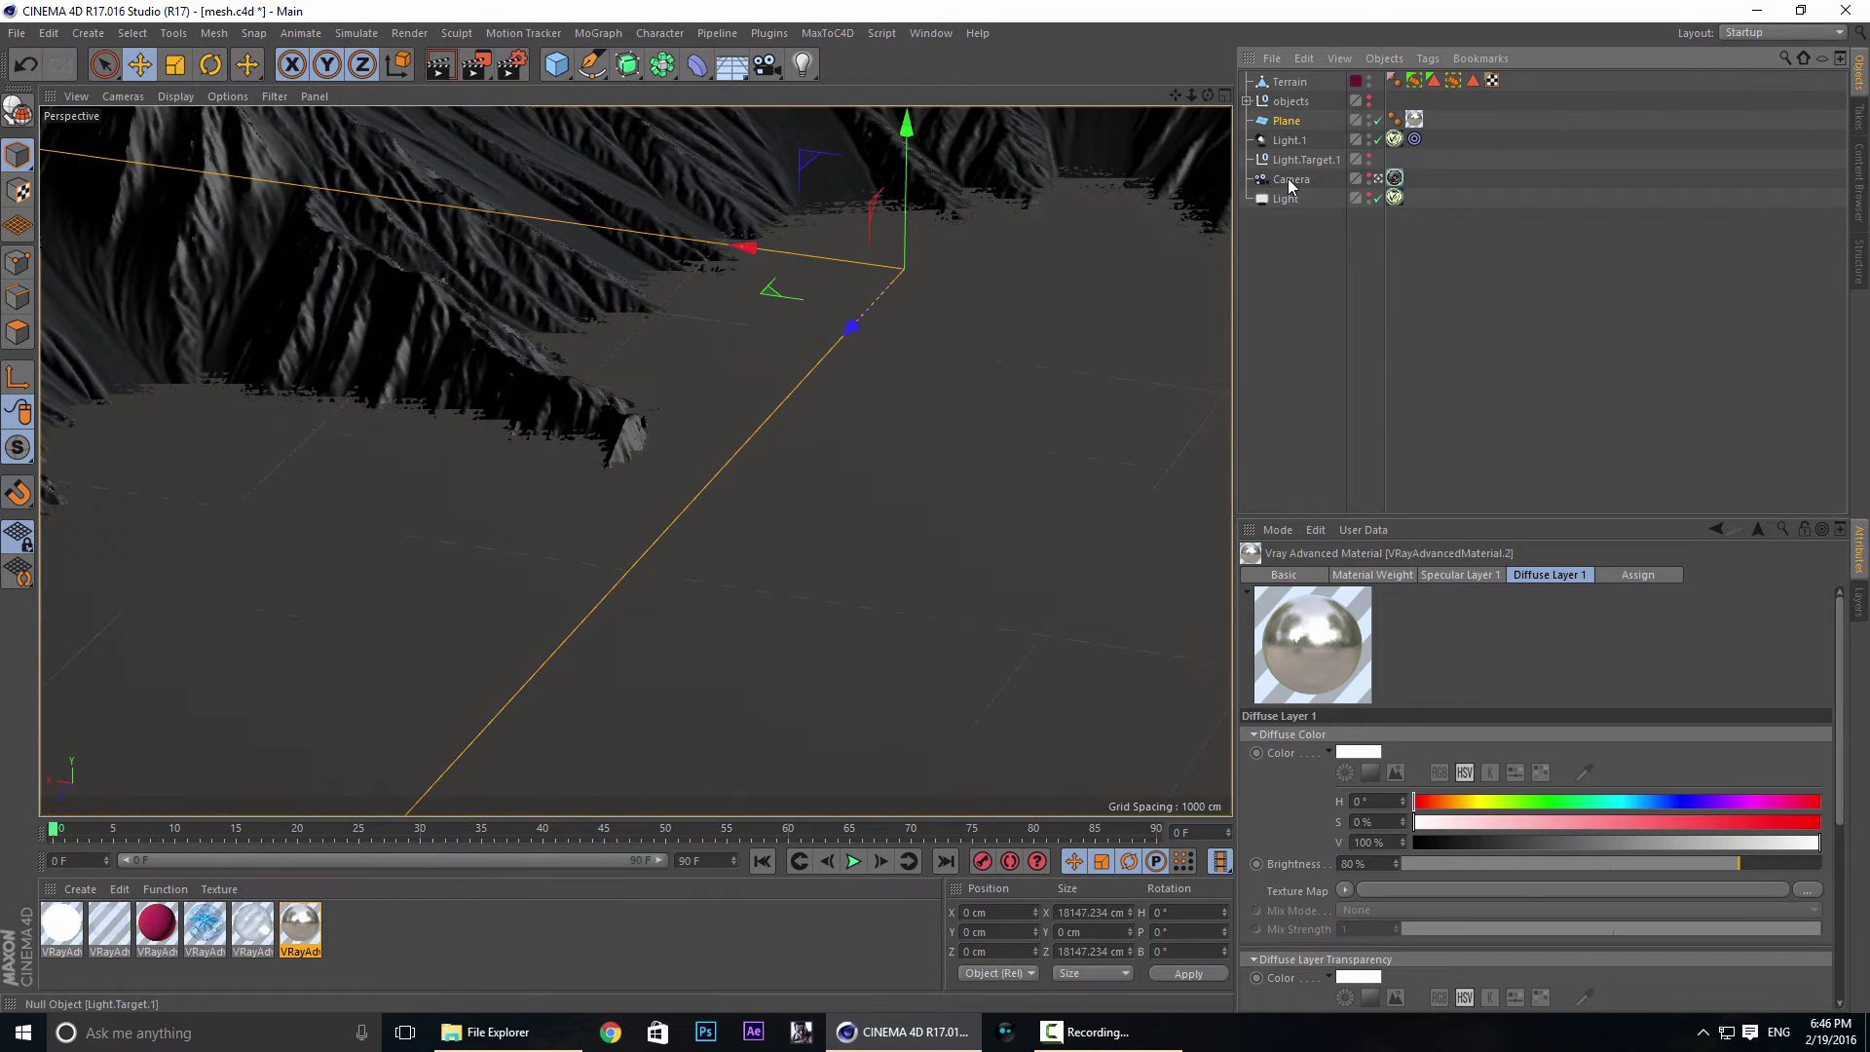
Review the Camera's focal length and the depth-of-field sampling settings of its VrayPhysicalCamera tag, and clear the selection.
click(1291, 182)
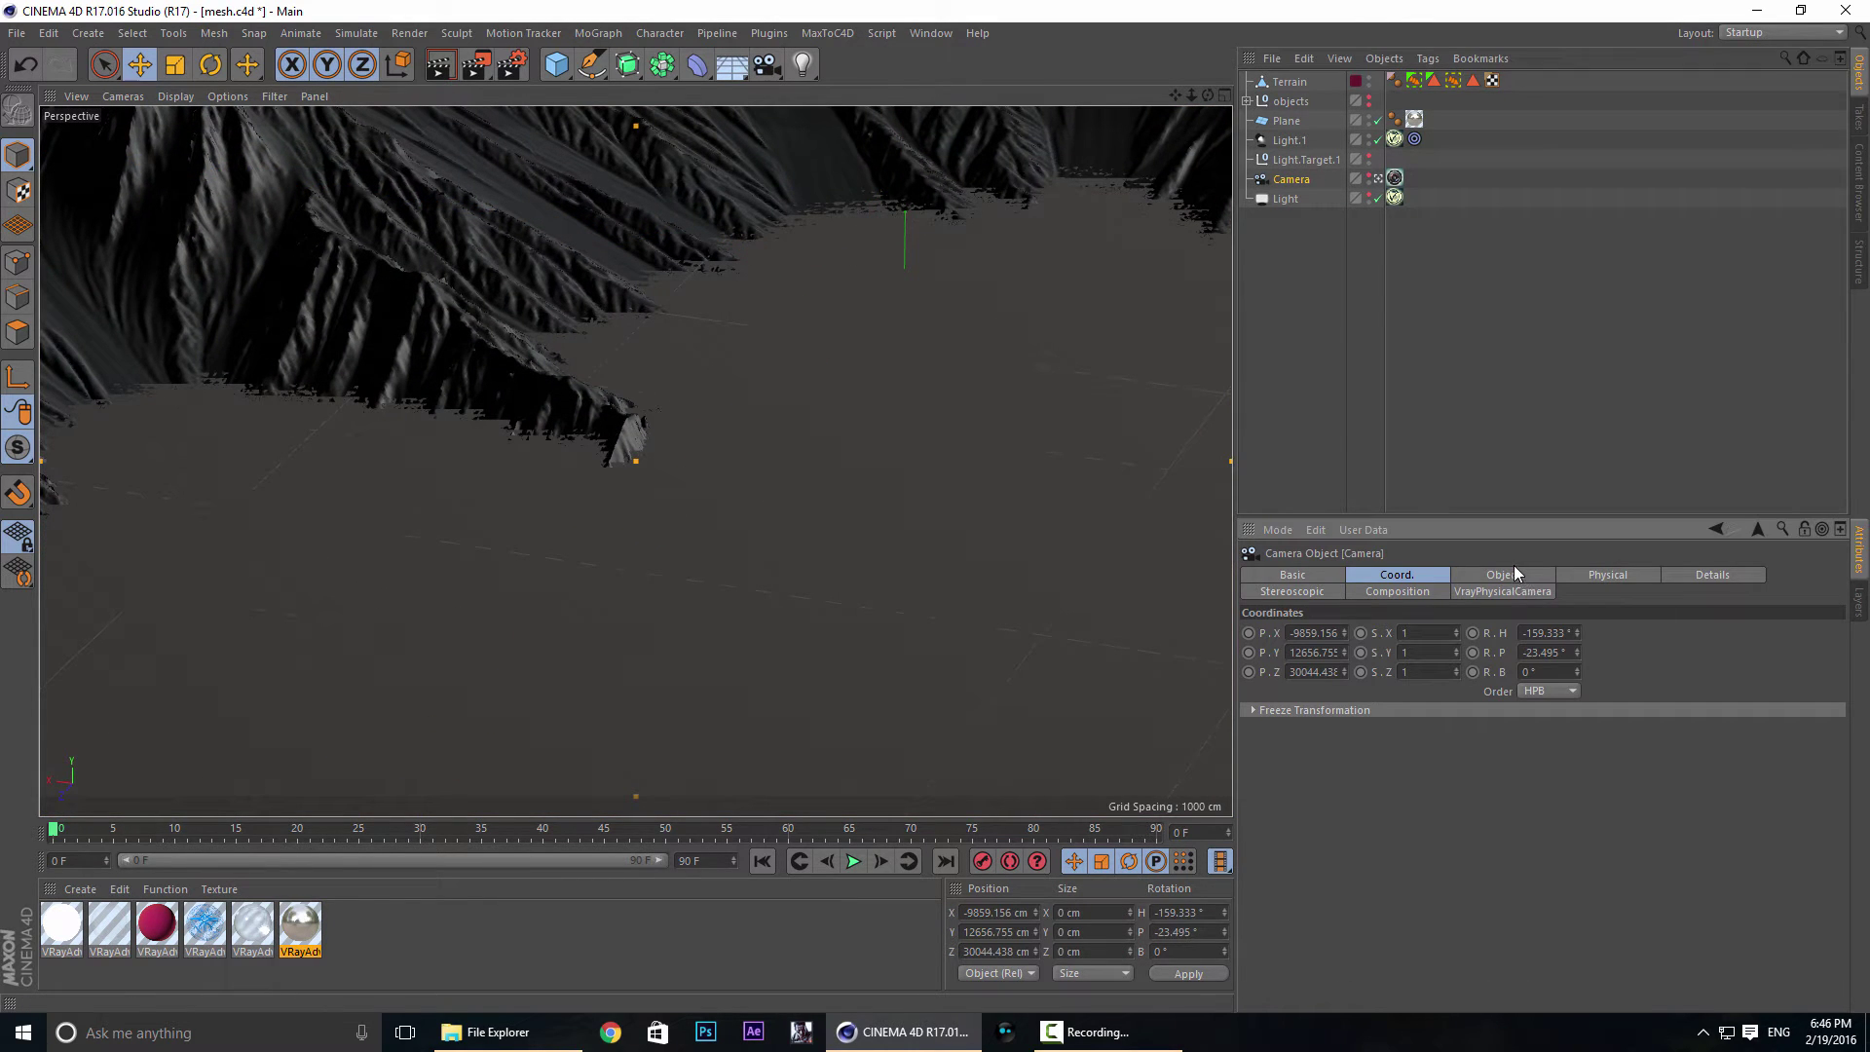
click(1512, 574)
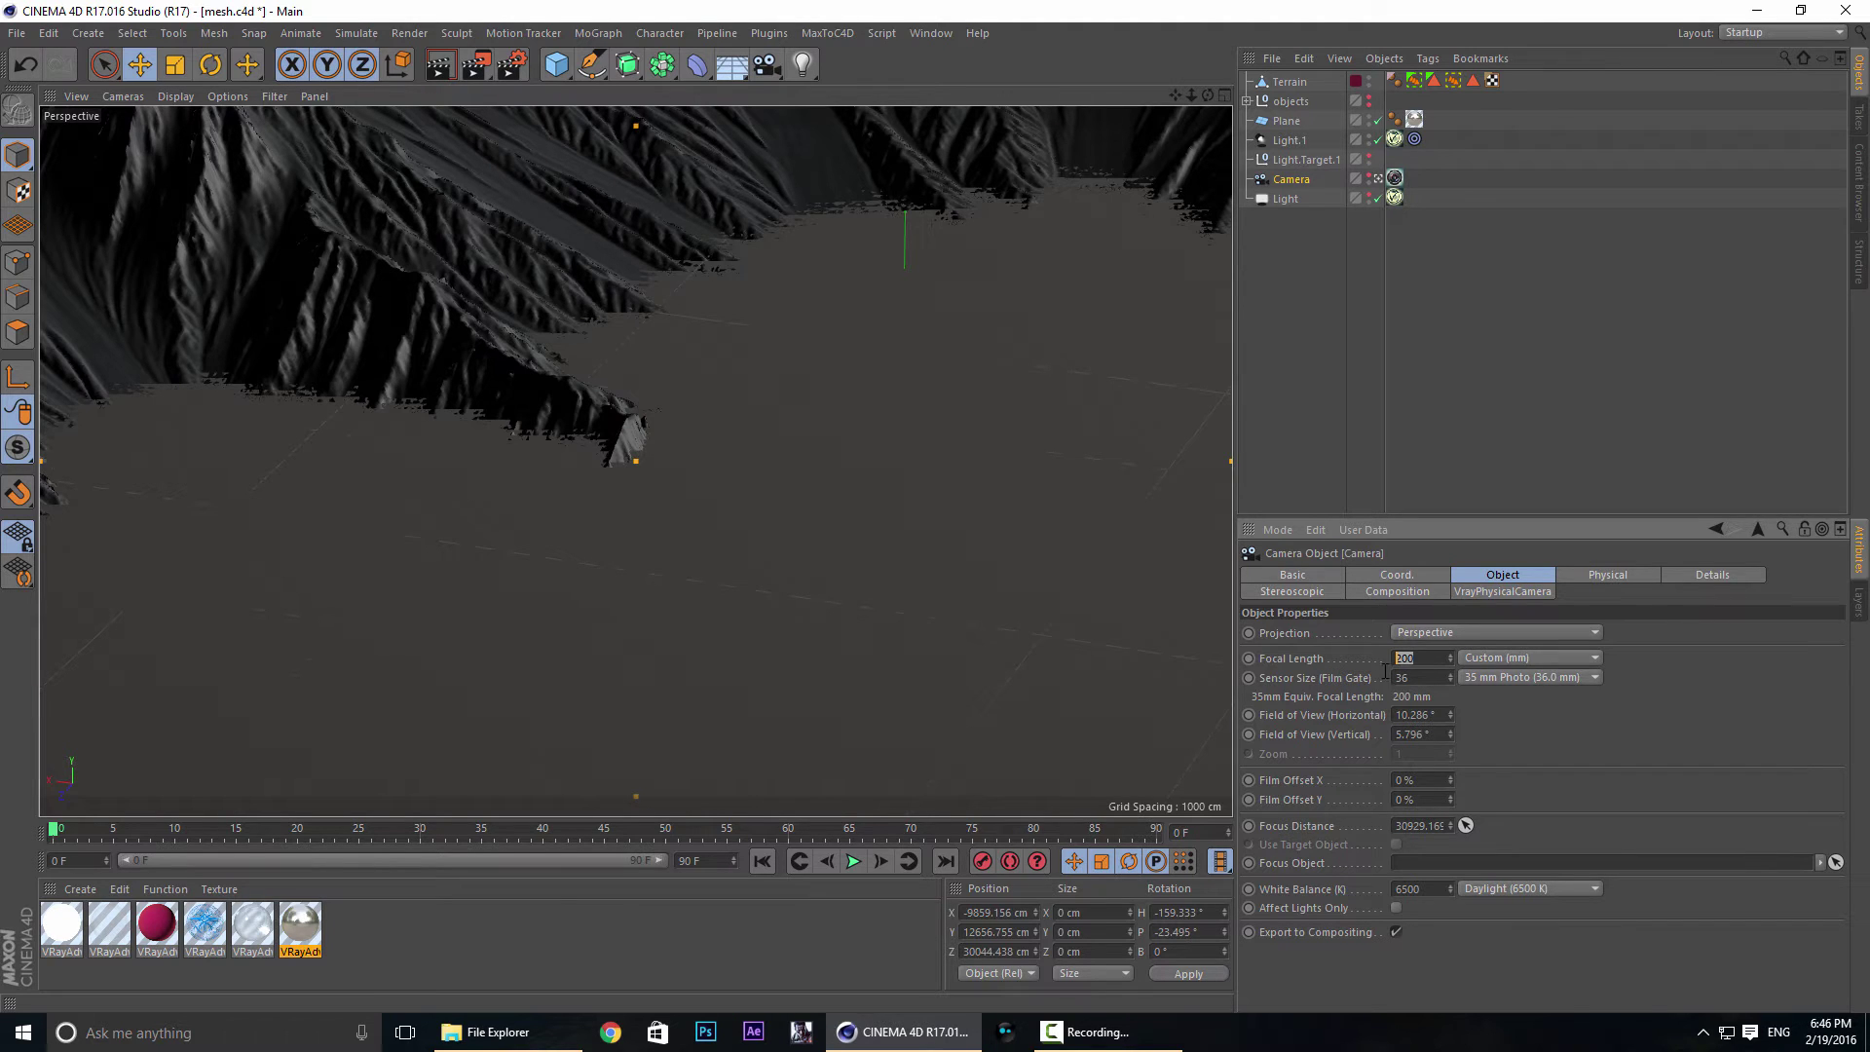
click(1272, 273)
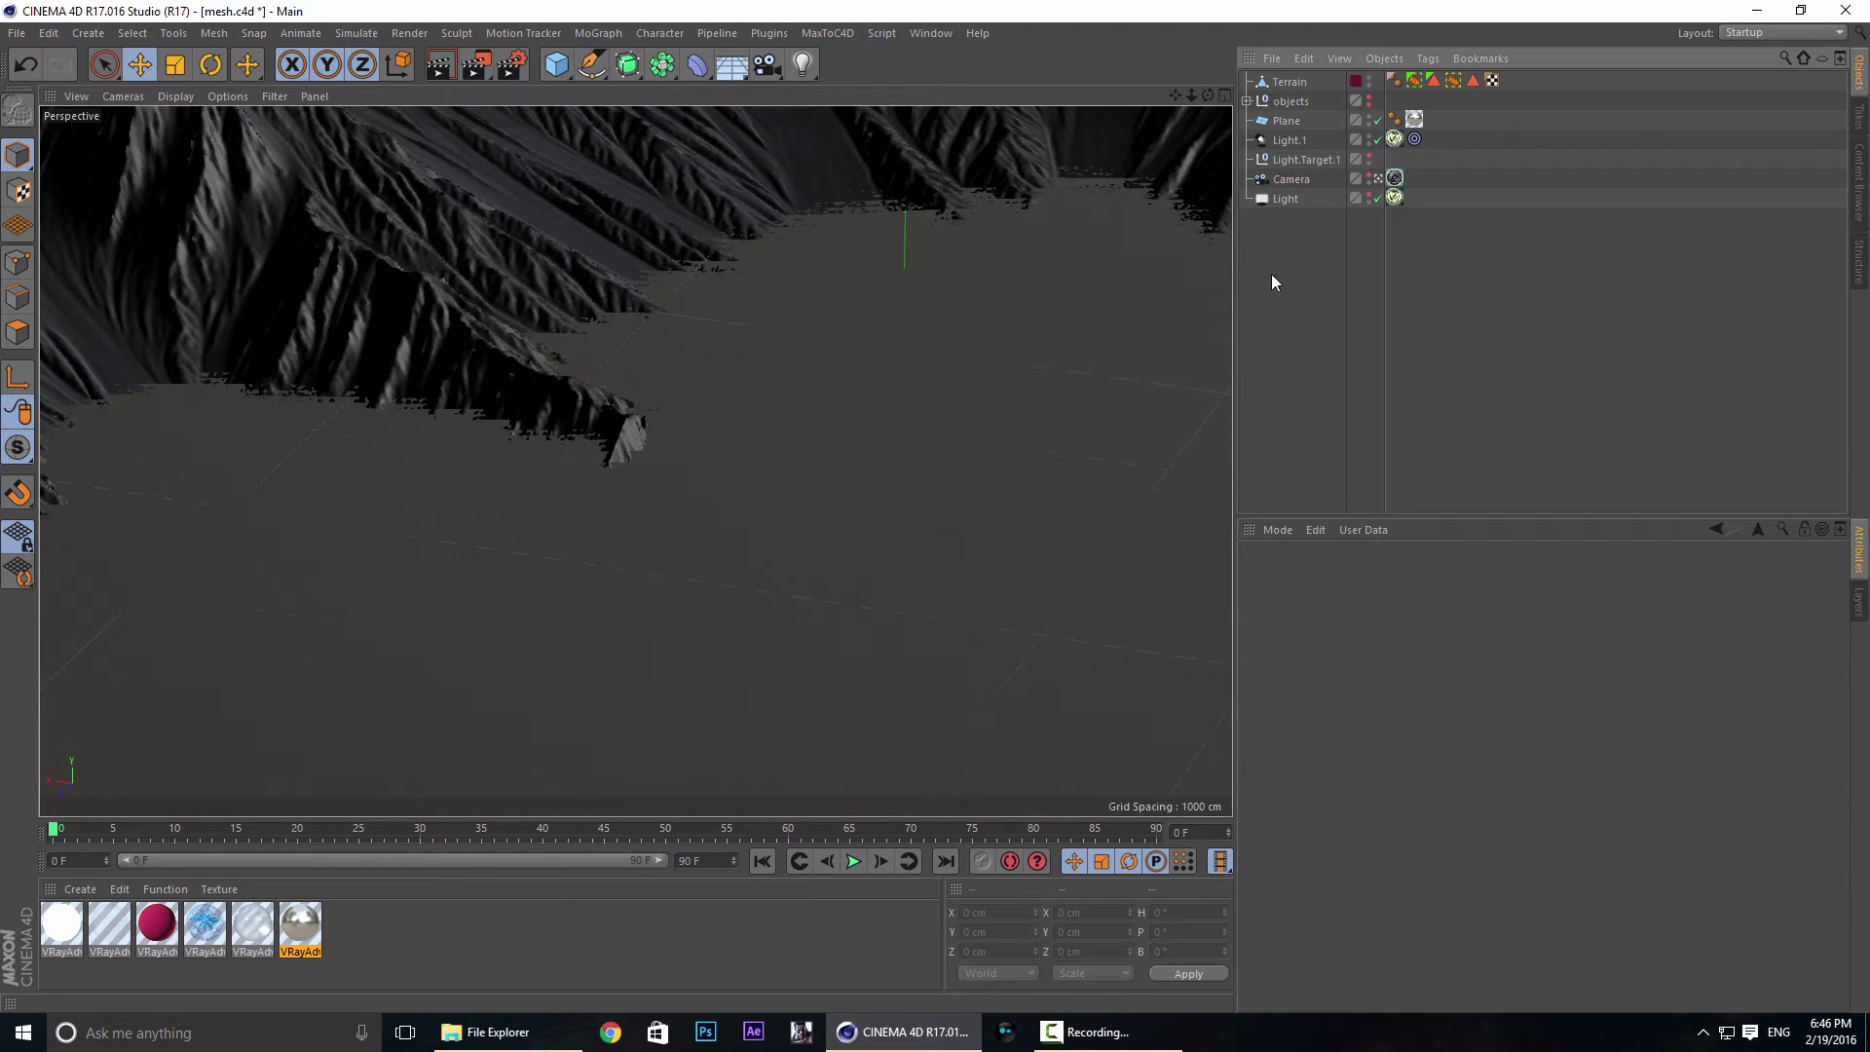
click(1395, 178)
click(1464, 576)
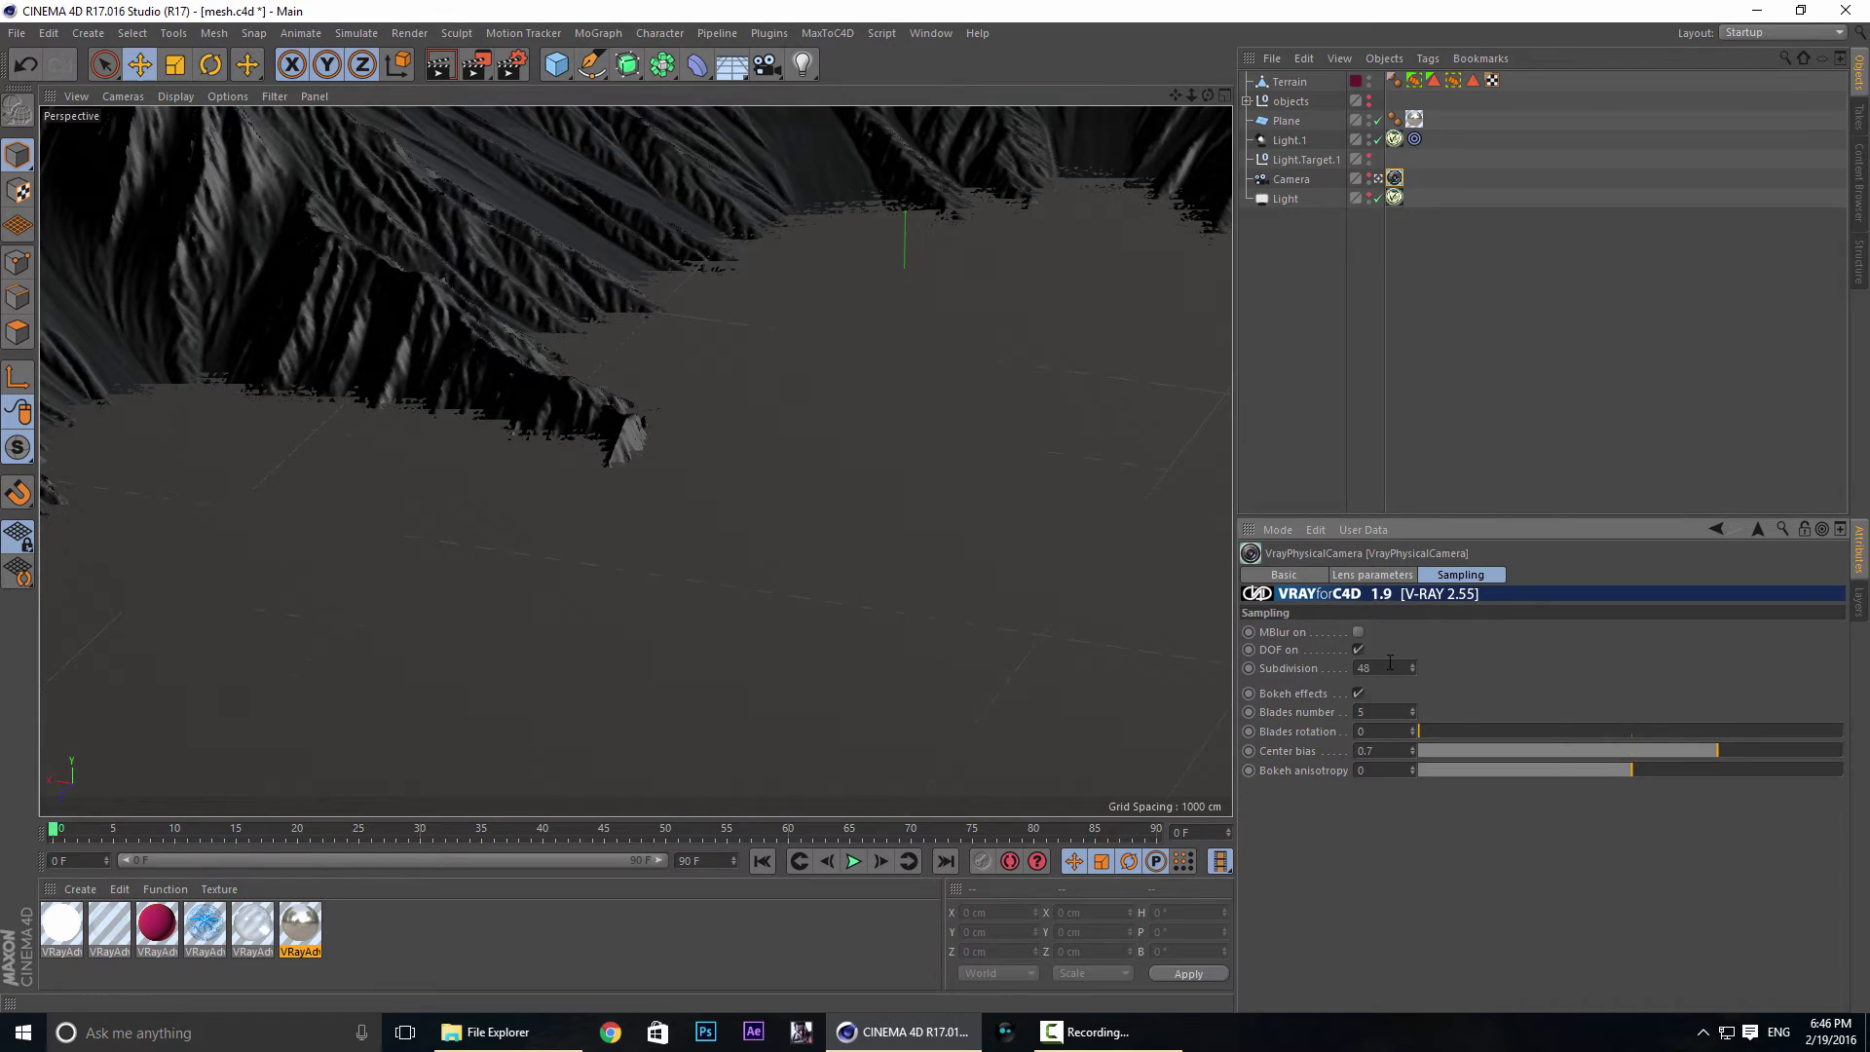
click(1358, 649)
click(1369, 295)
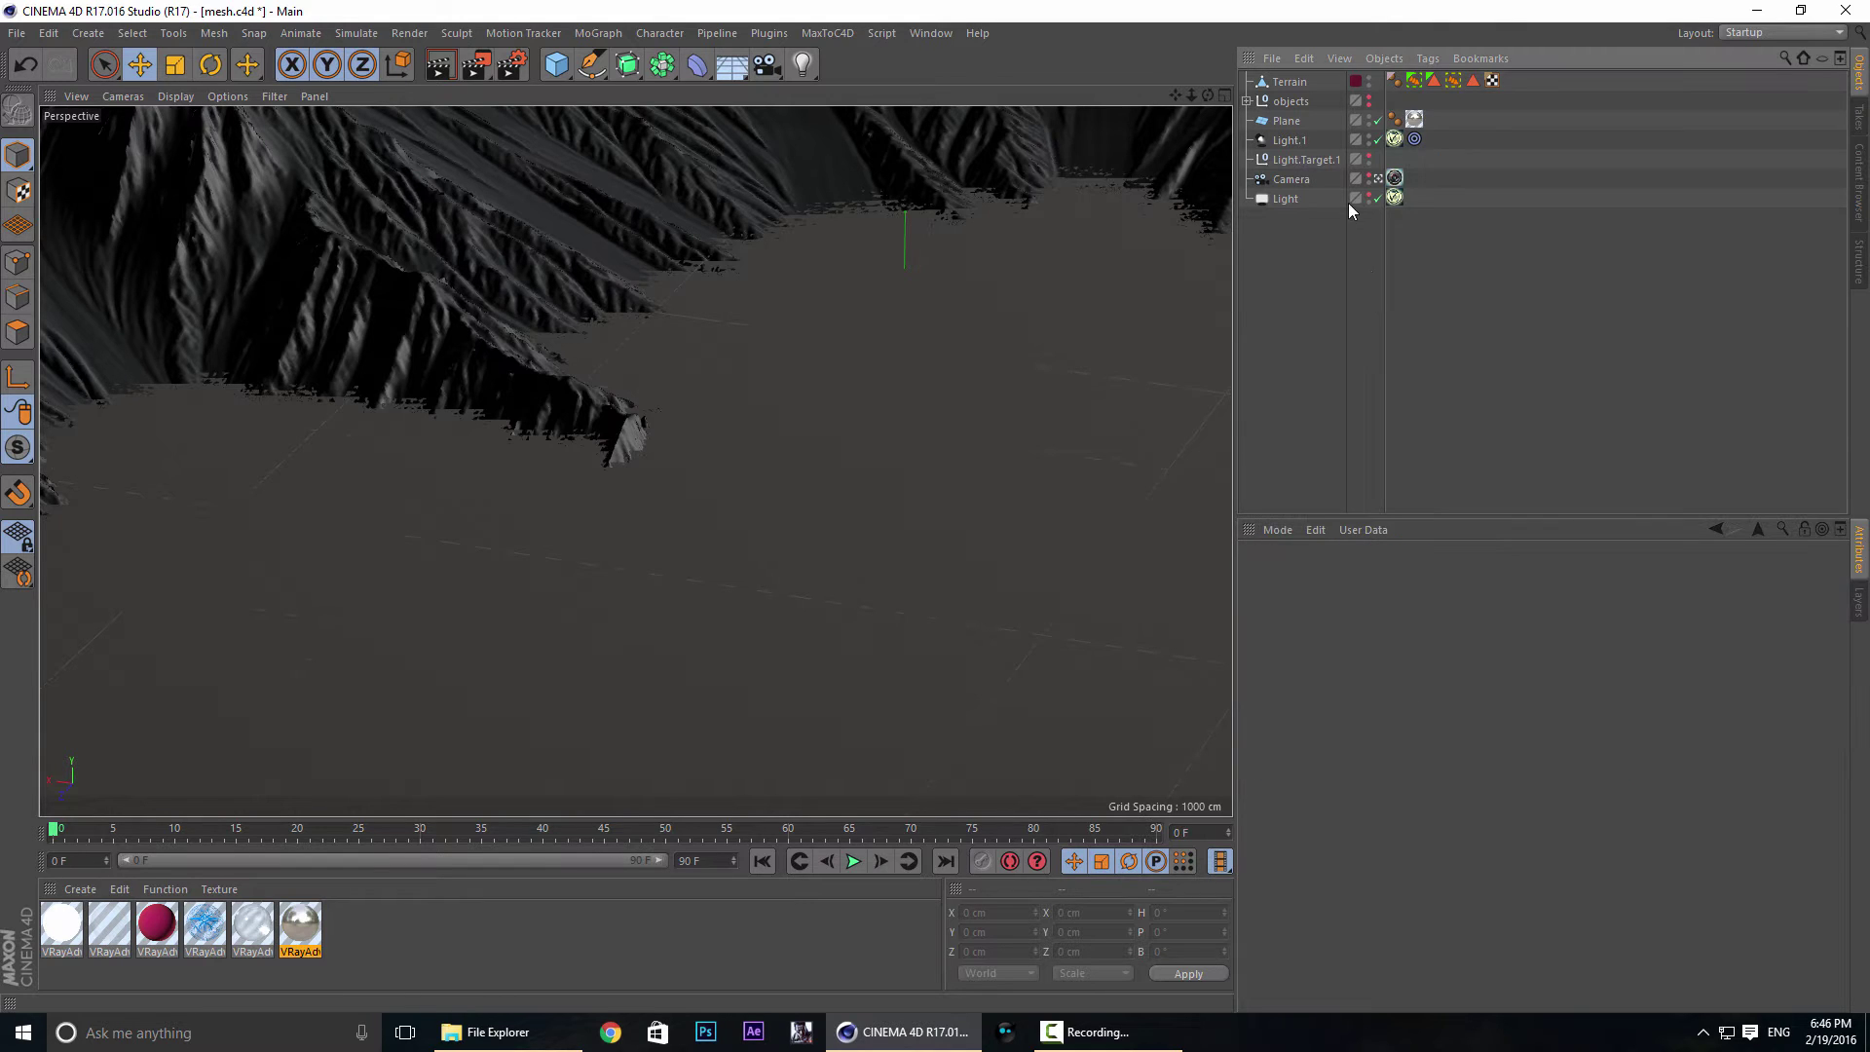
Show the objects group in the viewport and rotate the Terrain around its vertical axis to about -133.4° bank.
click(1365, 98)
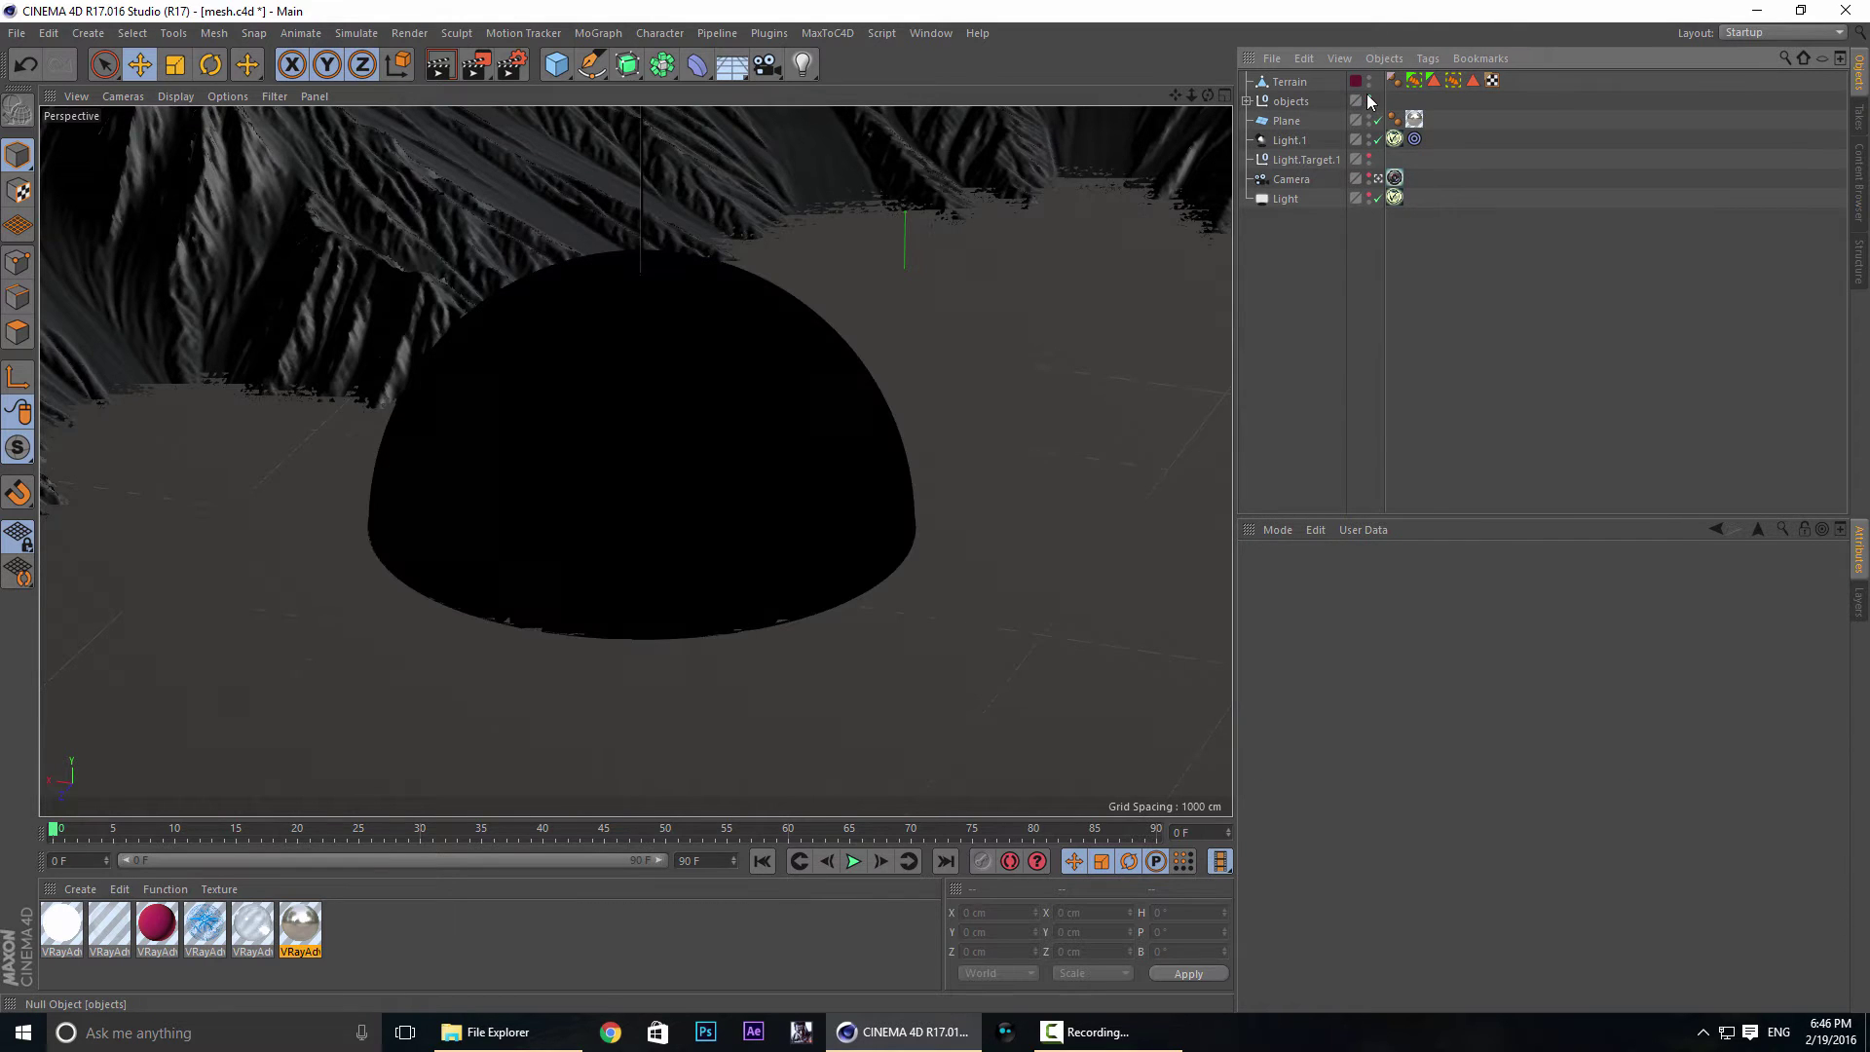
click(863, 167)
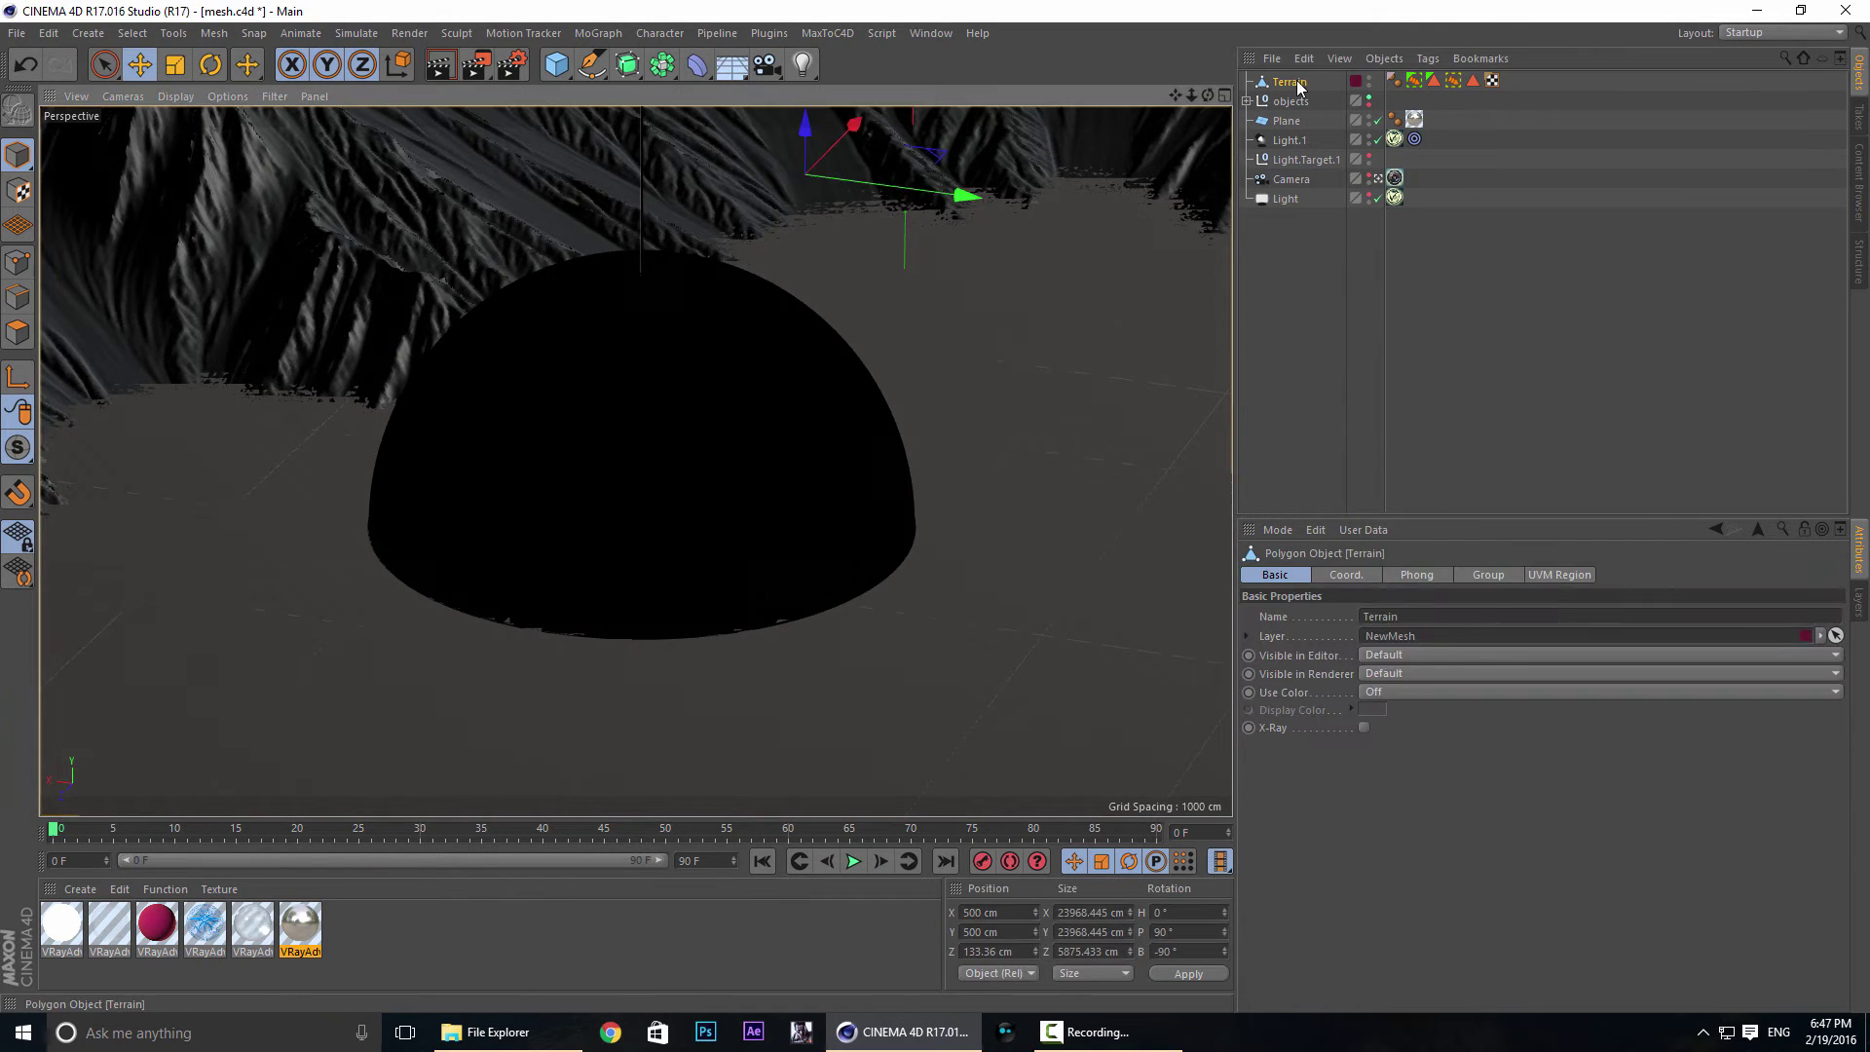
key(r)
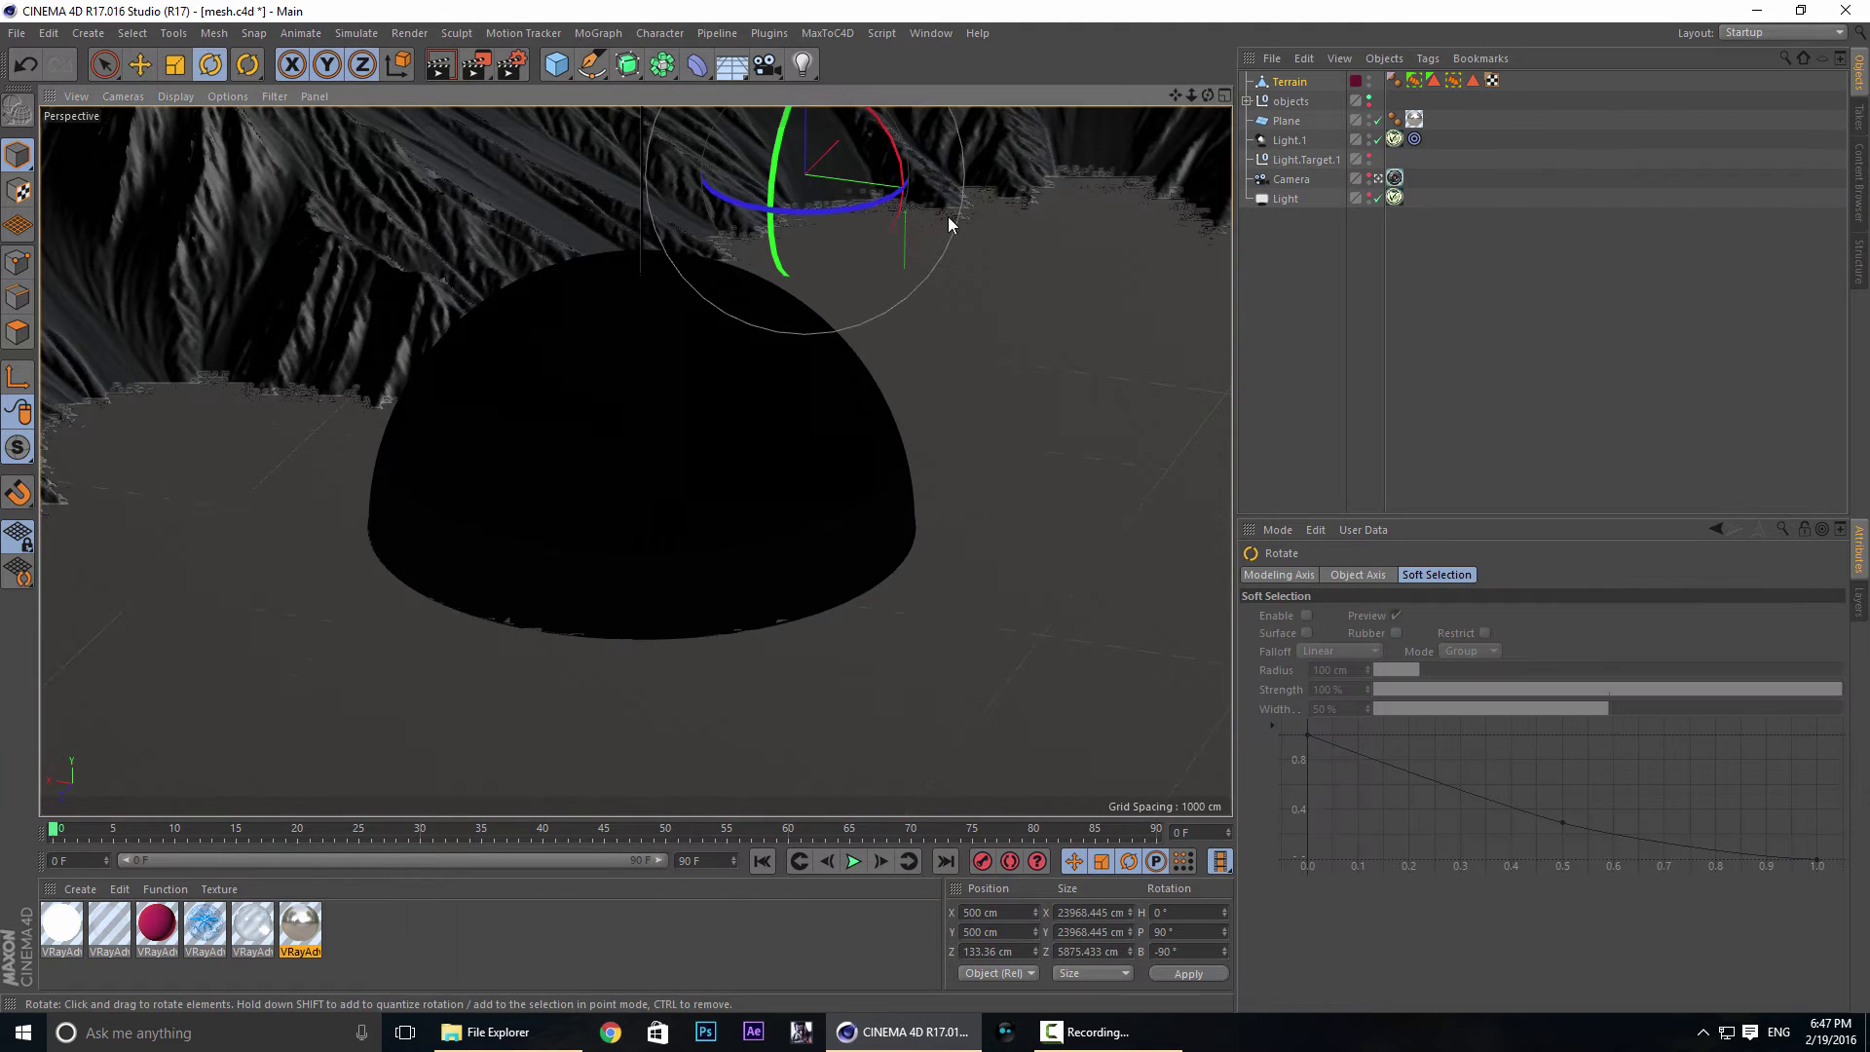
drag(870, 219, 780, 238)
Scale the Terrain down uniformly to about 14069 cm wide and rotate it to about -104.7° bank.
key(t)
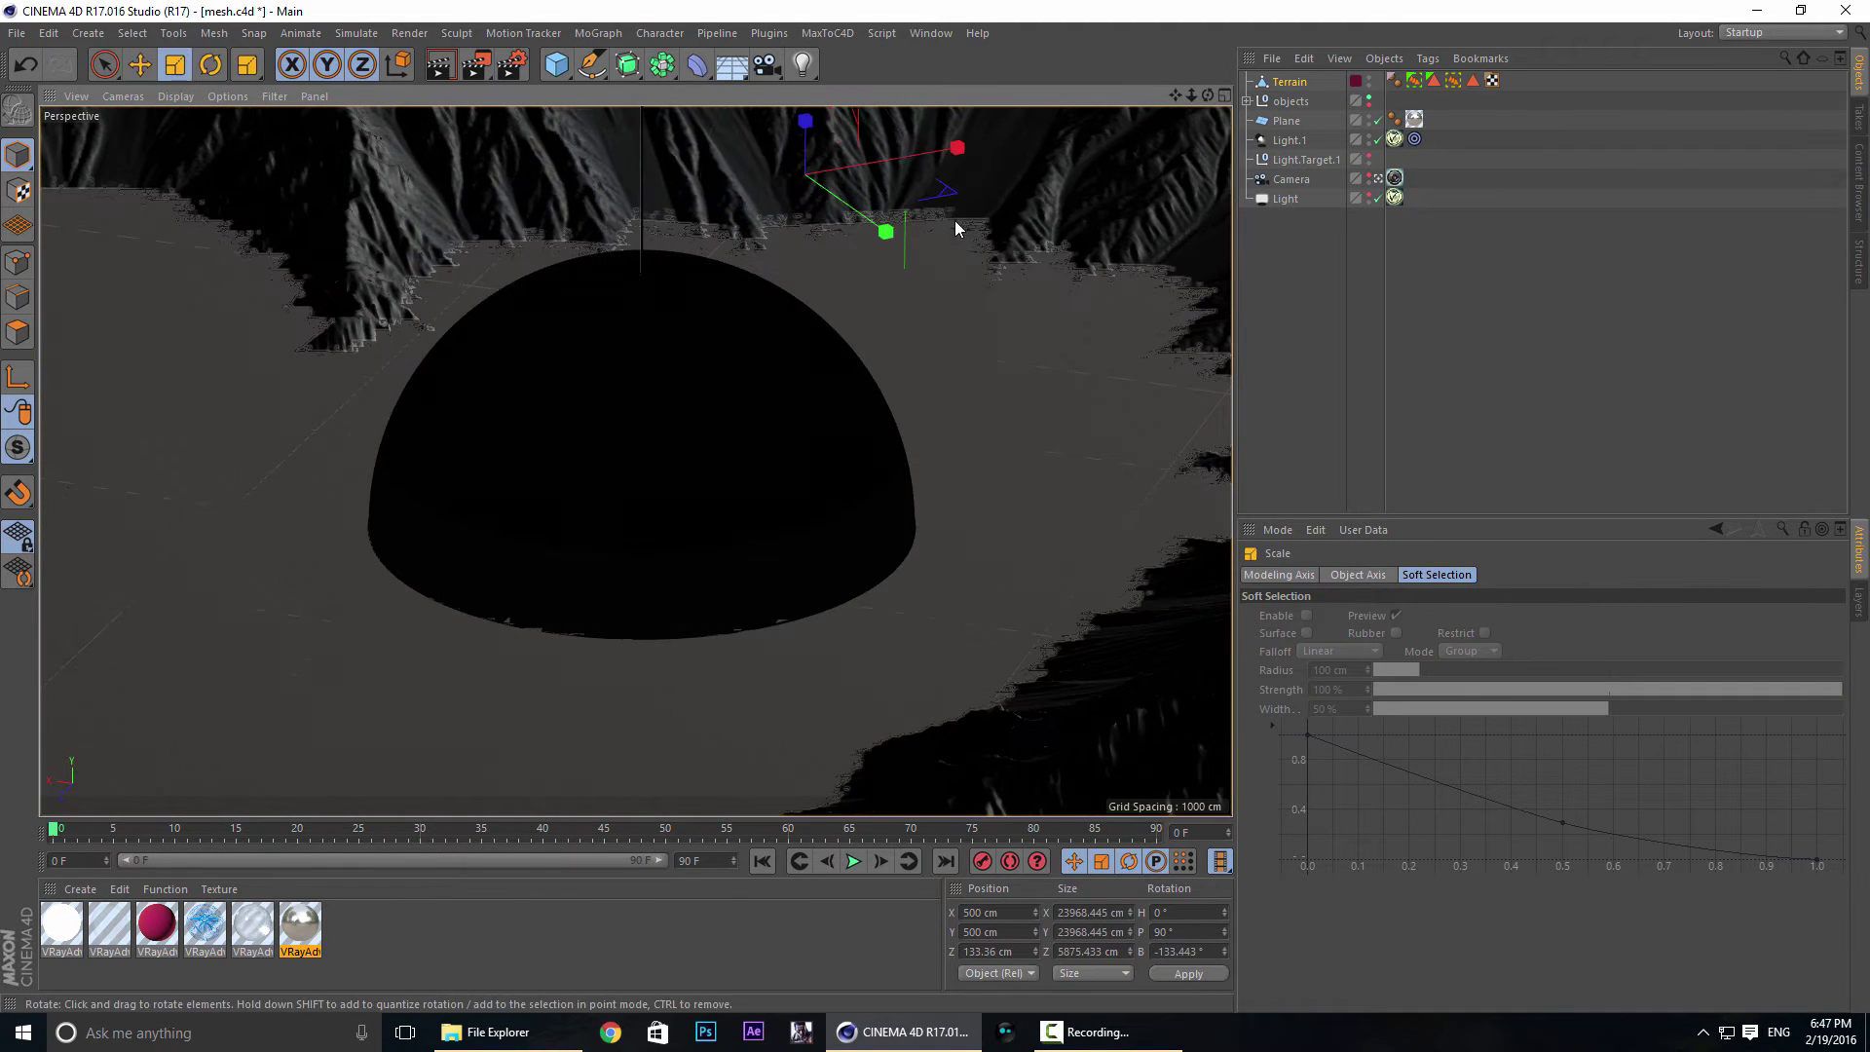
drag(650, 368, 733, 283)
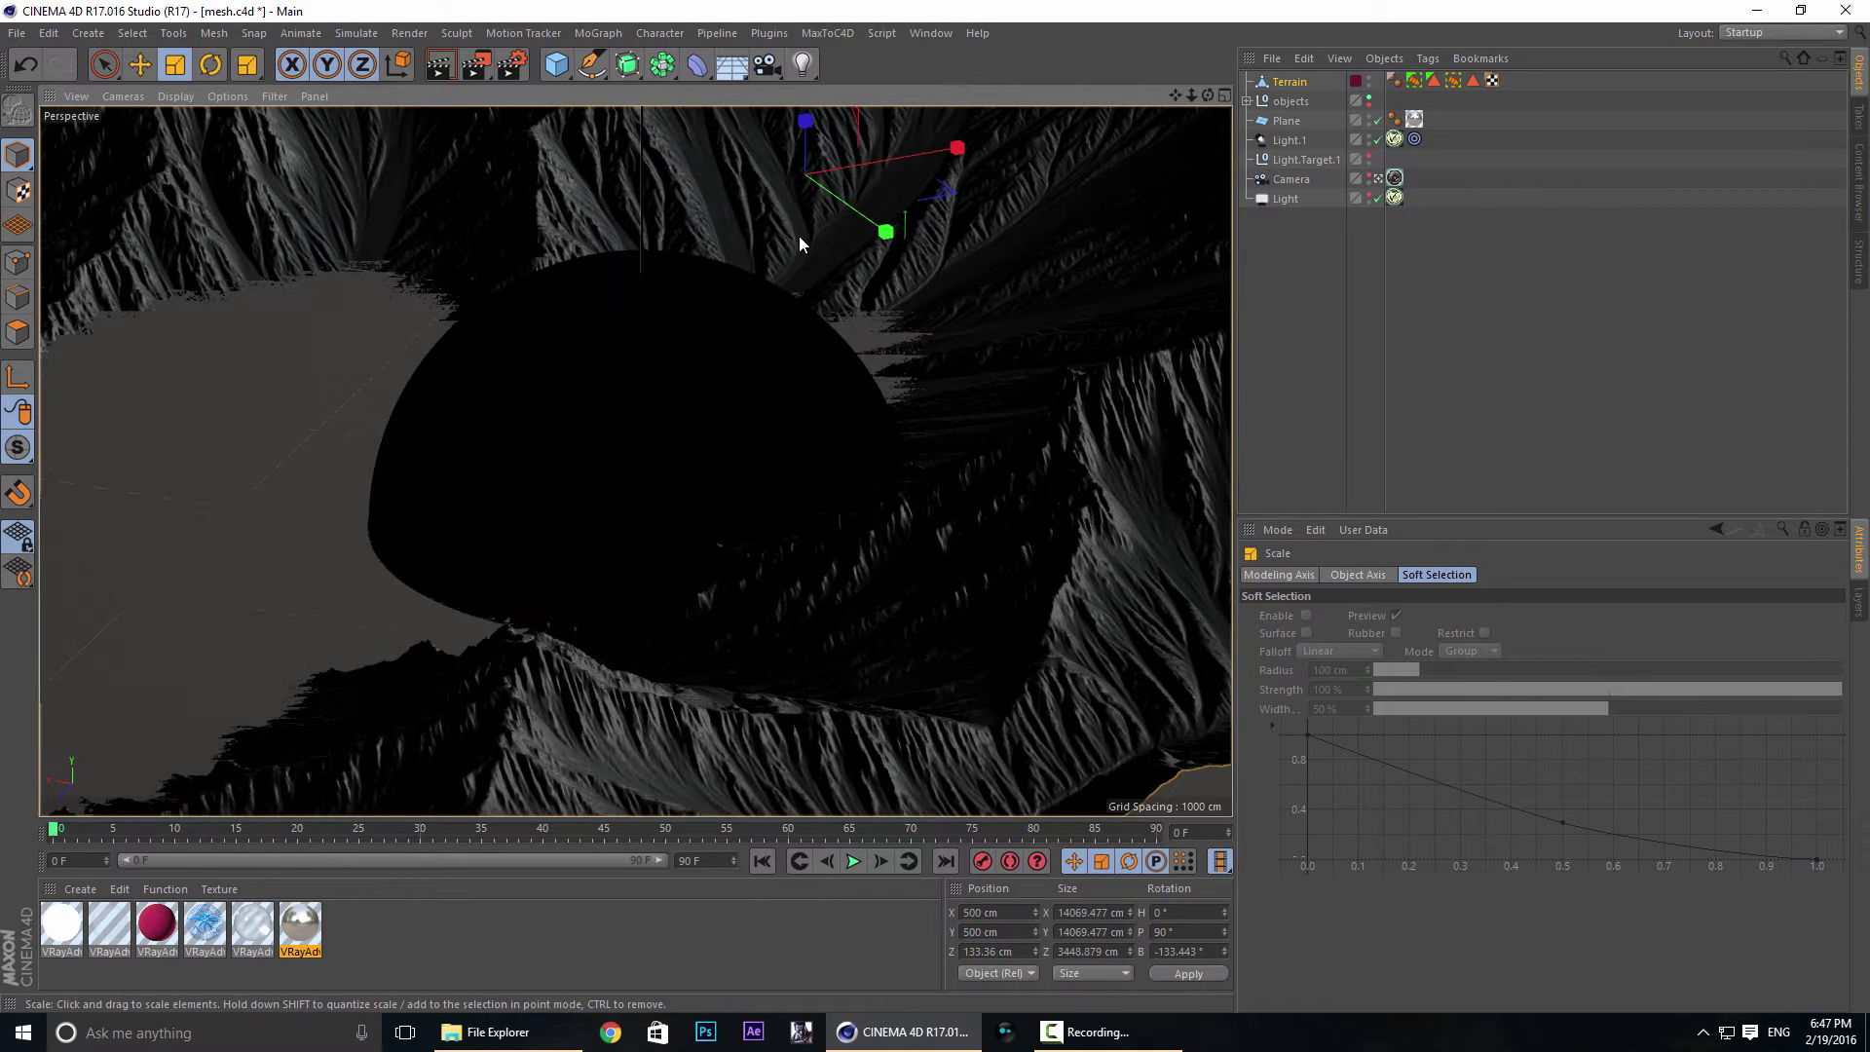
key(r)
drag(811, 209, 833, 211)
Move the Terrain to about X 265 cm and Z 45 cm outside the camera view, and return to the Camera.
middle_click(974, 306)
middle_click(1043, 251)
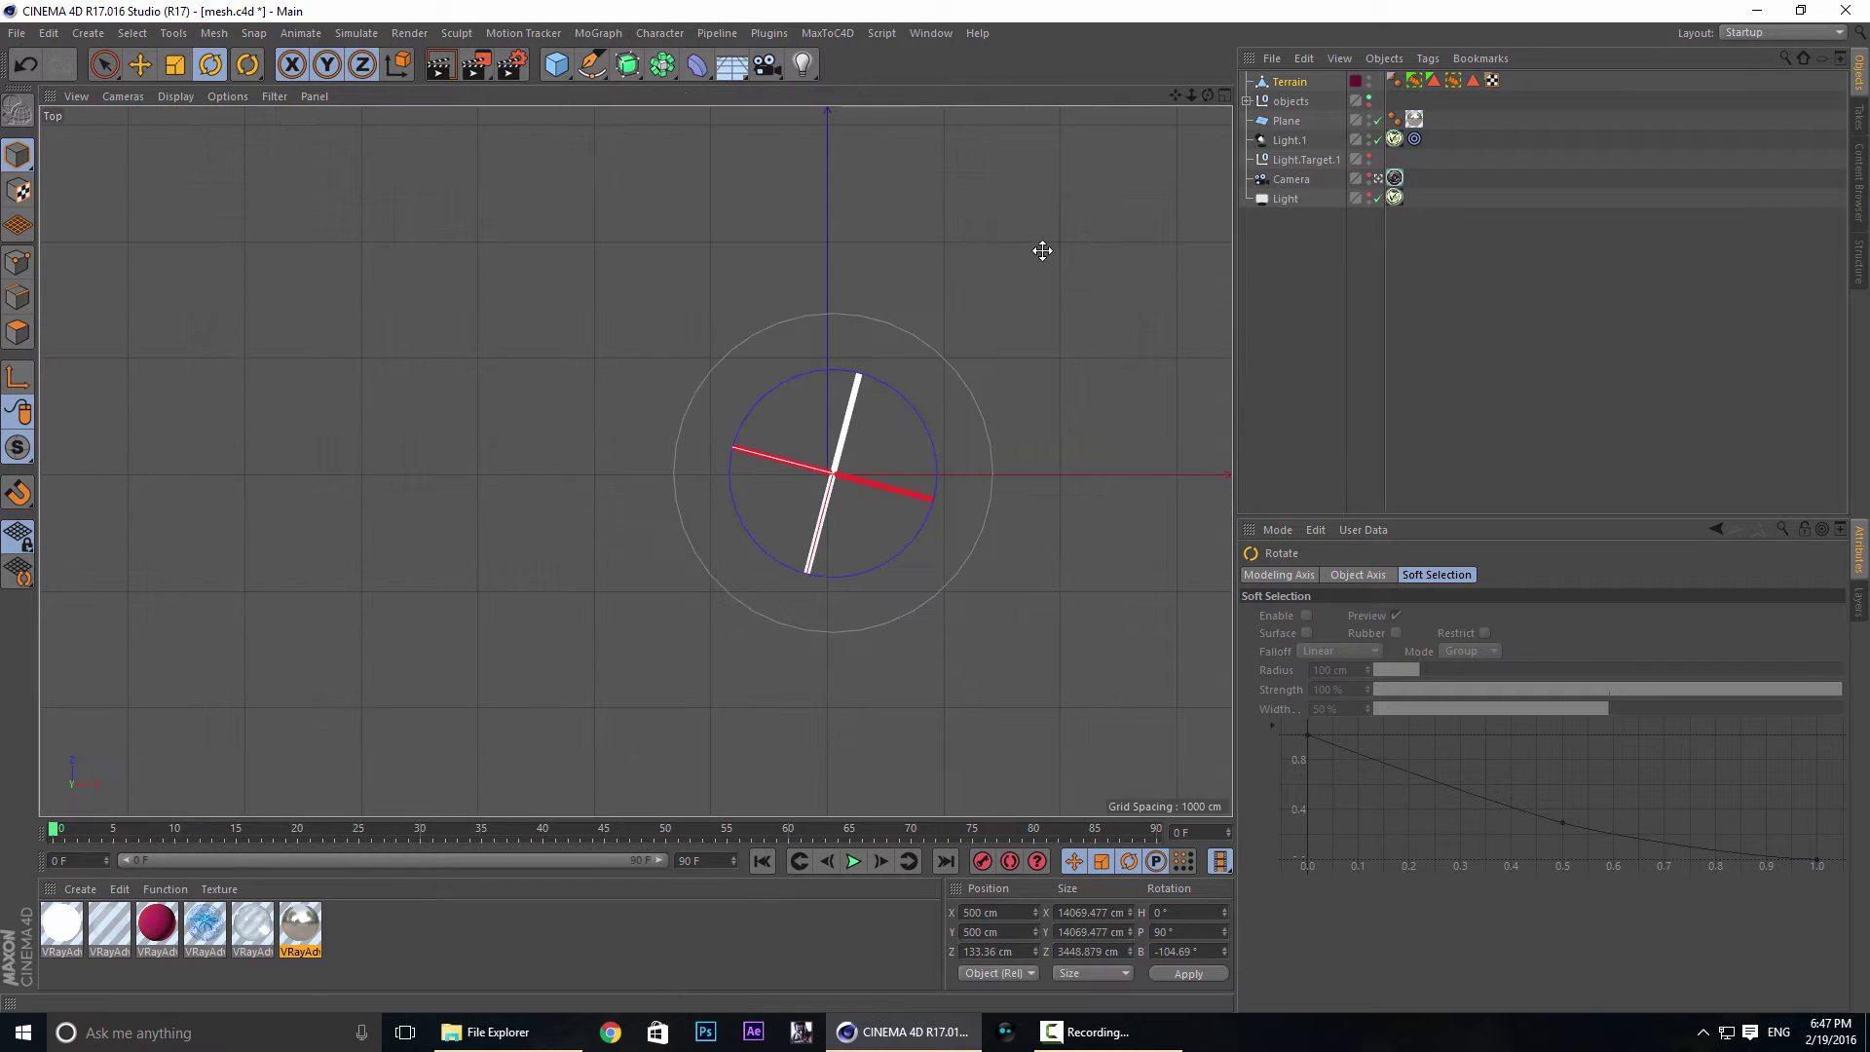
key(e)
scroll(806, 504, up, 10)
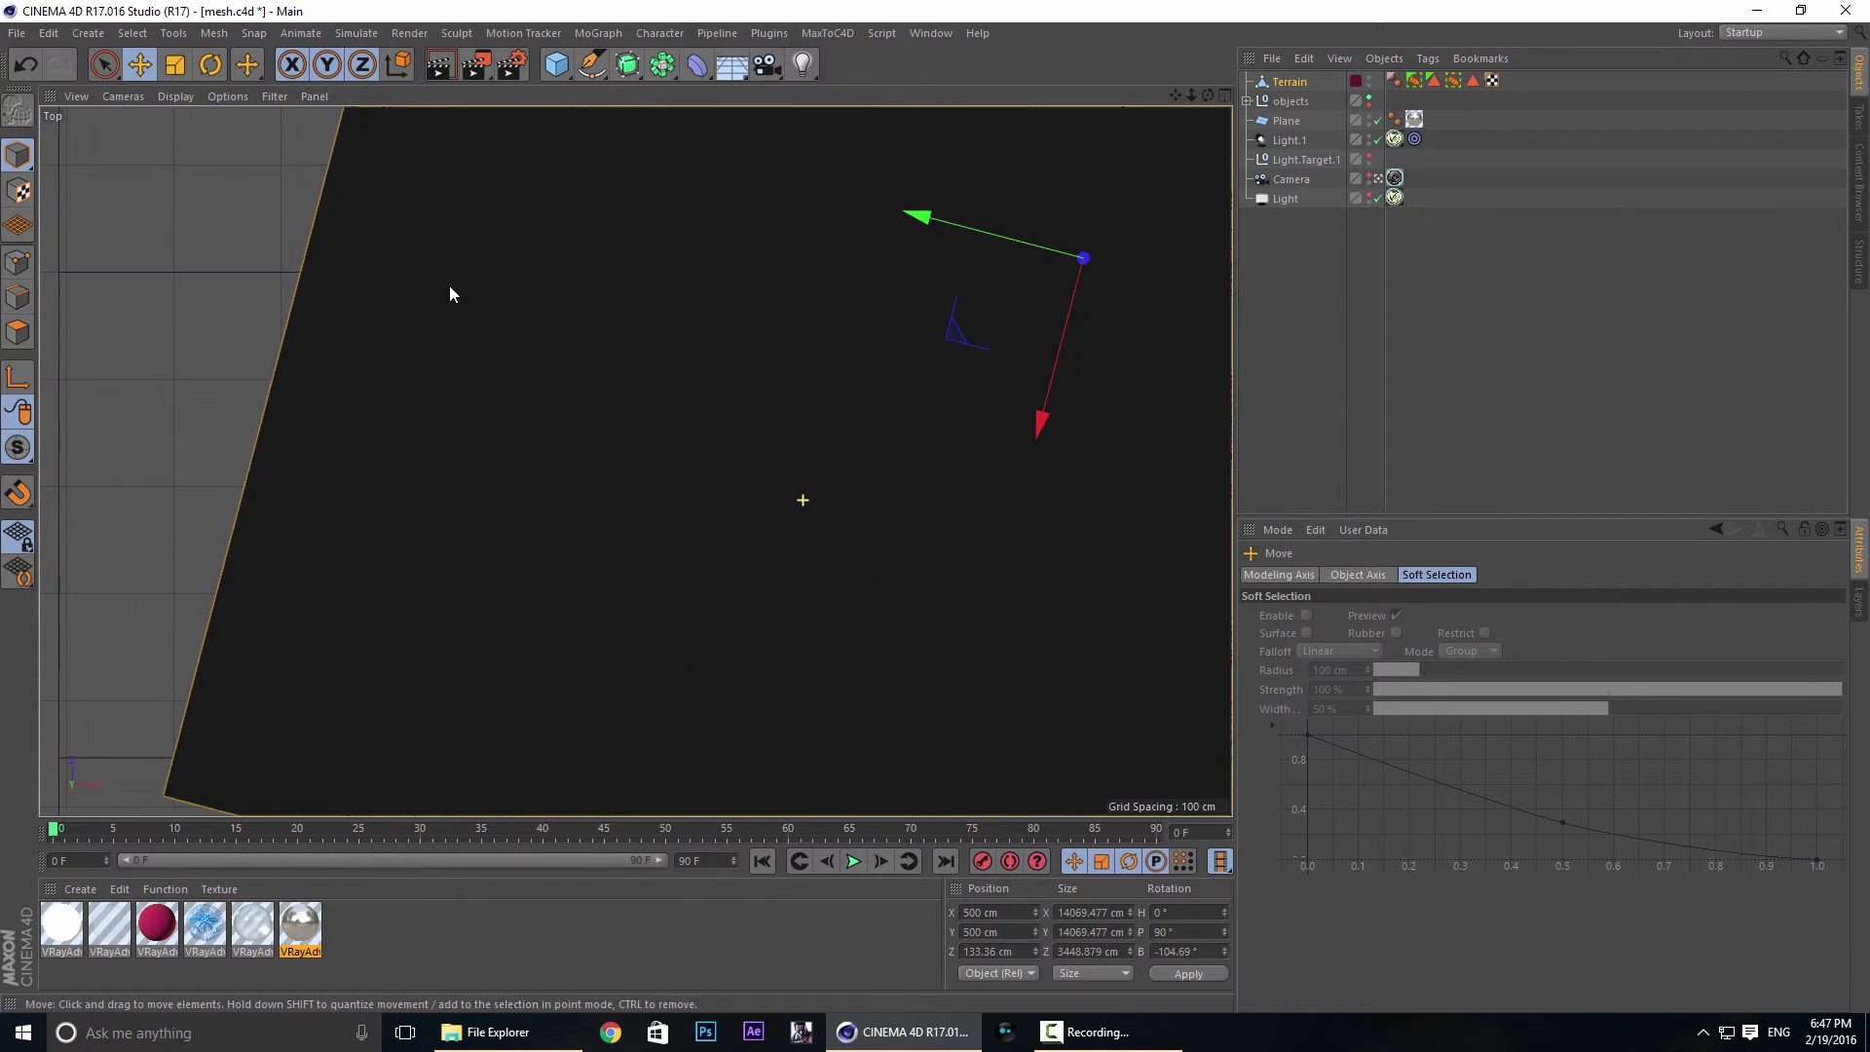
middle_click(450, 293)
middle_click(305, 221)
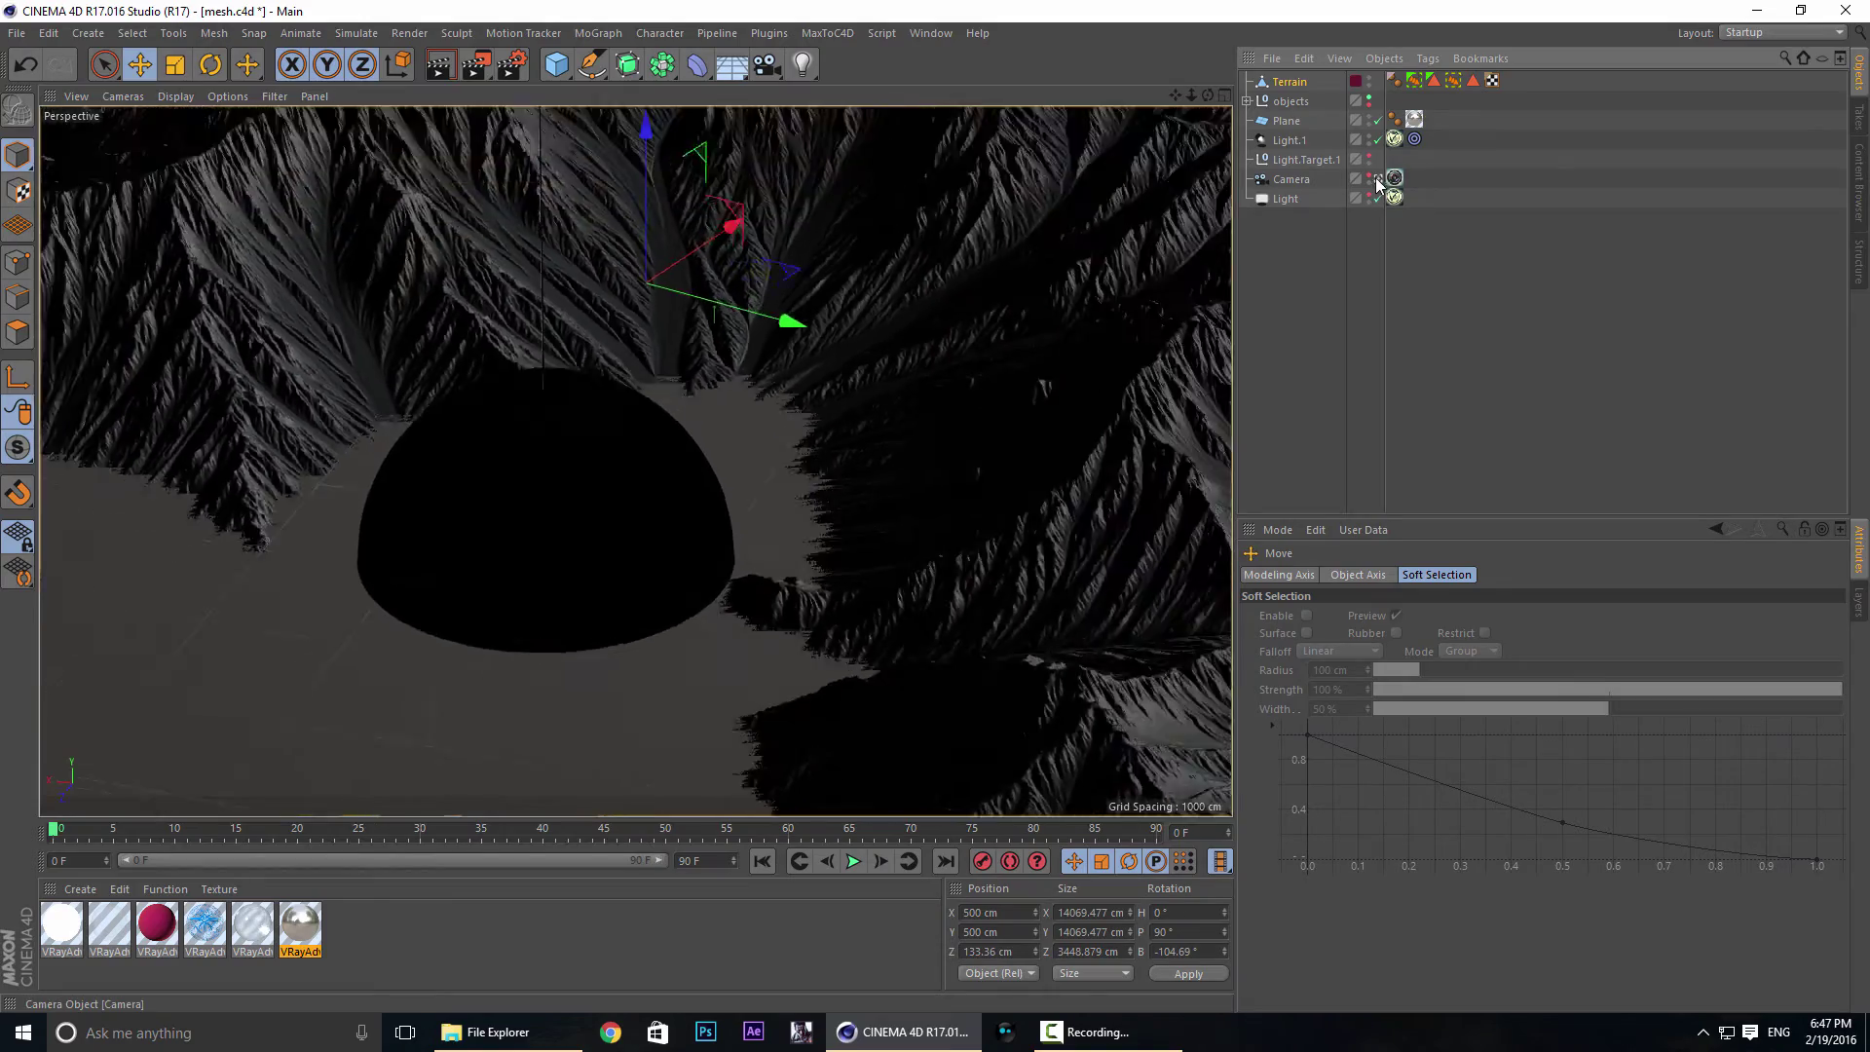
click(1378, 180)
alt+drag(558, 664, 557, 758)
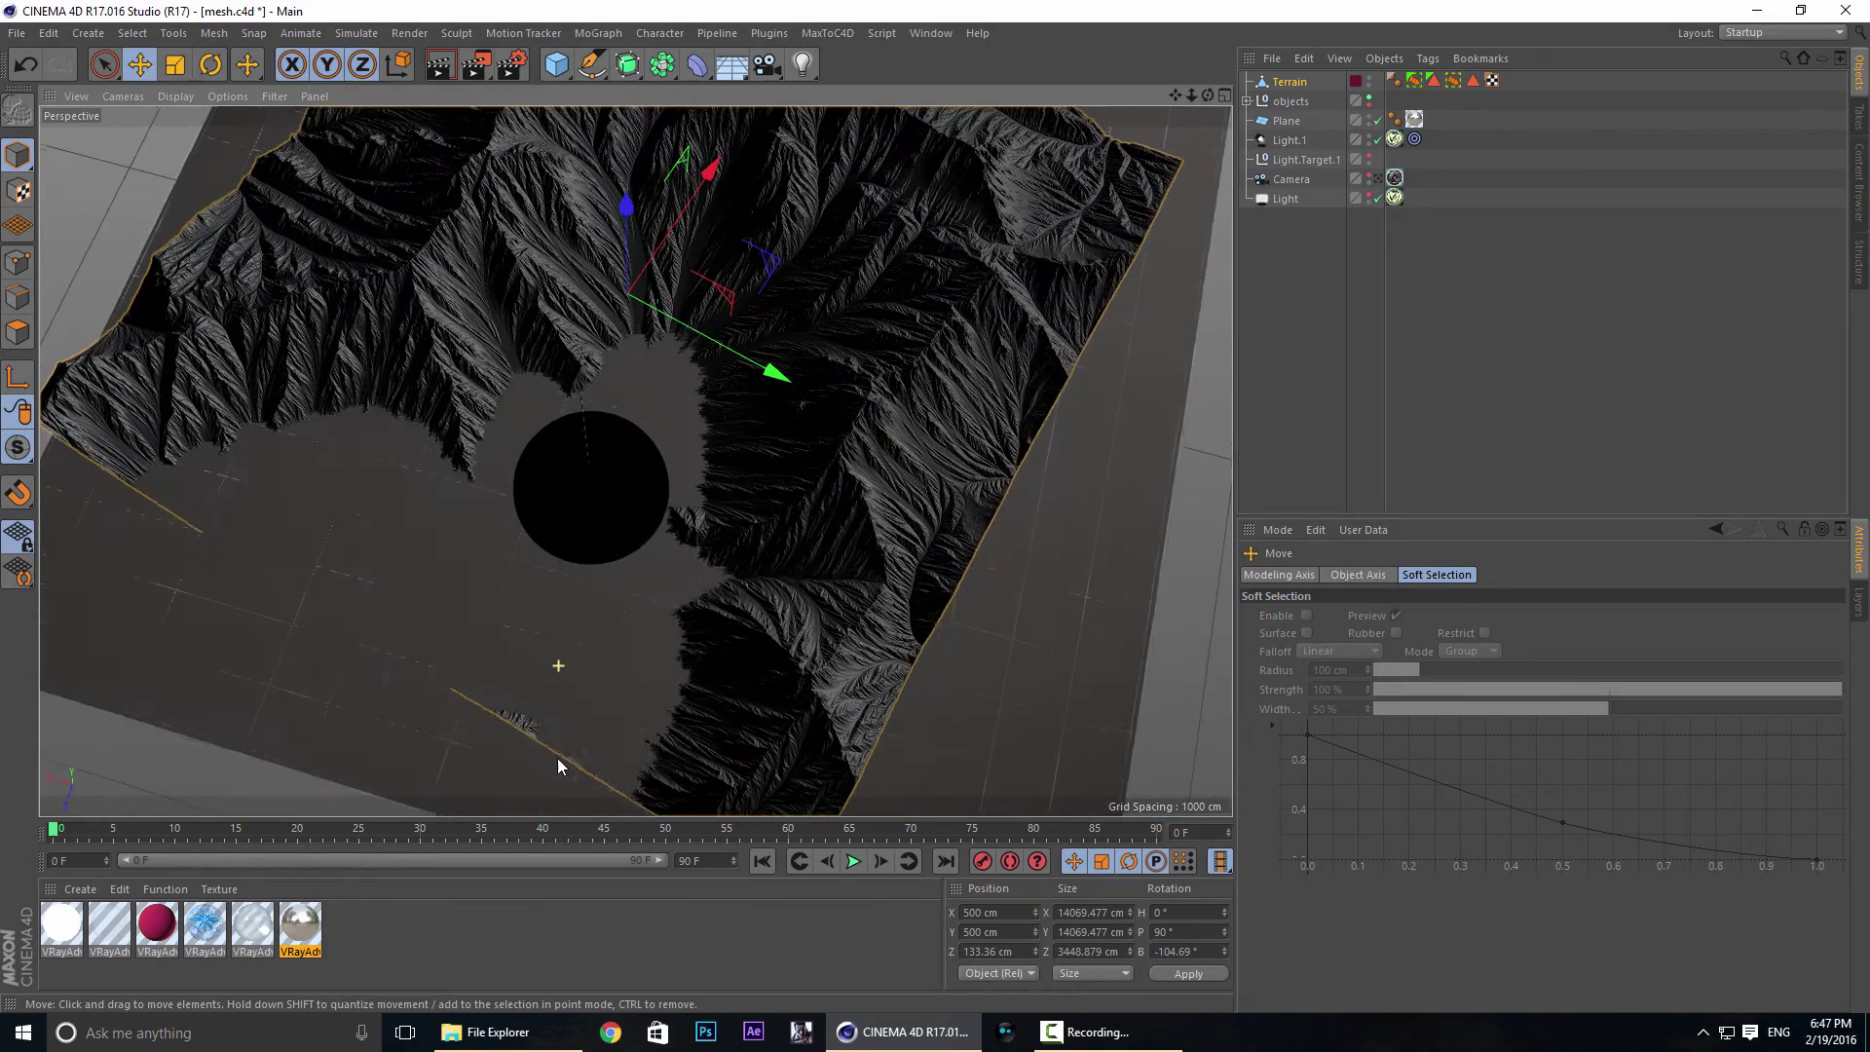
drag(733, 243, 794, 255)
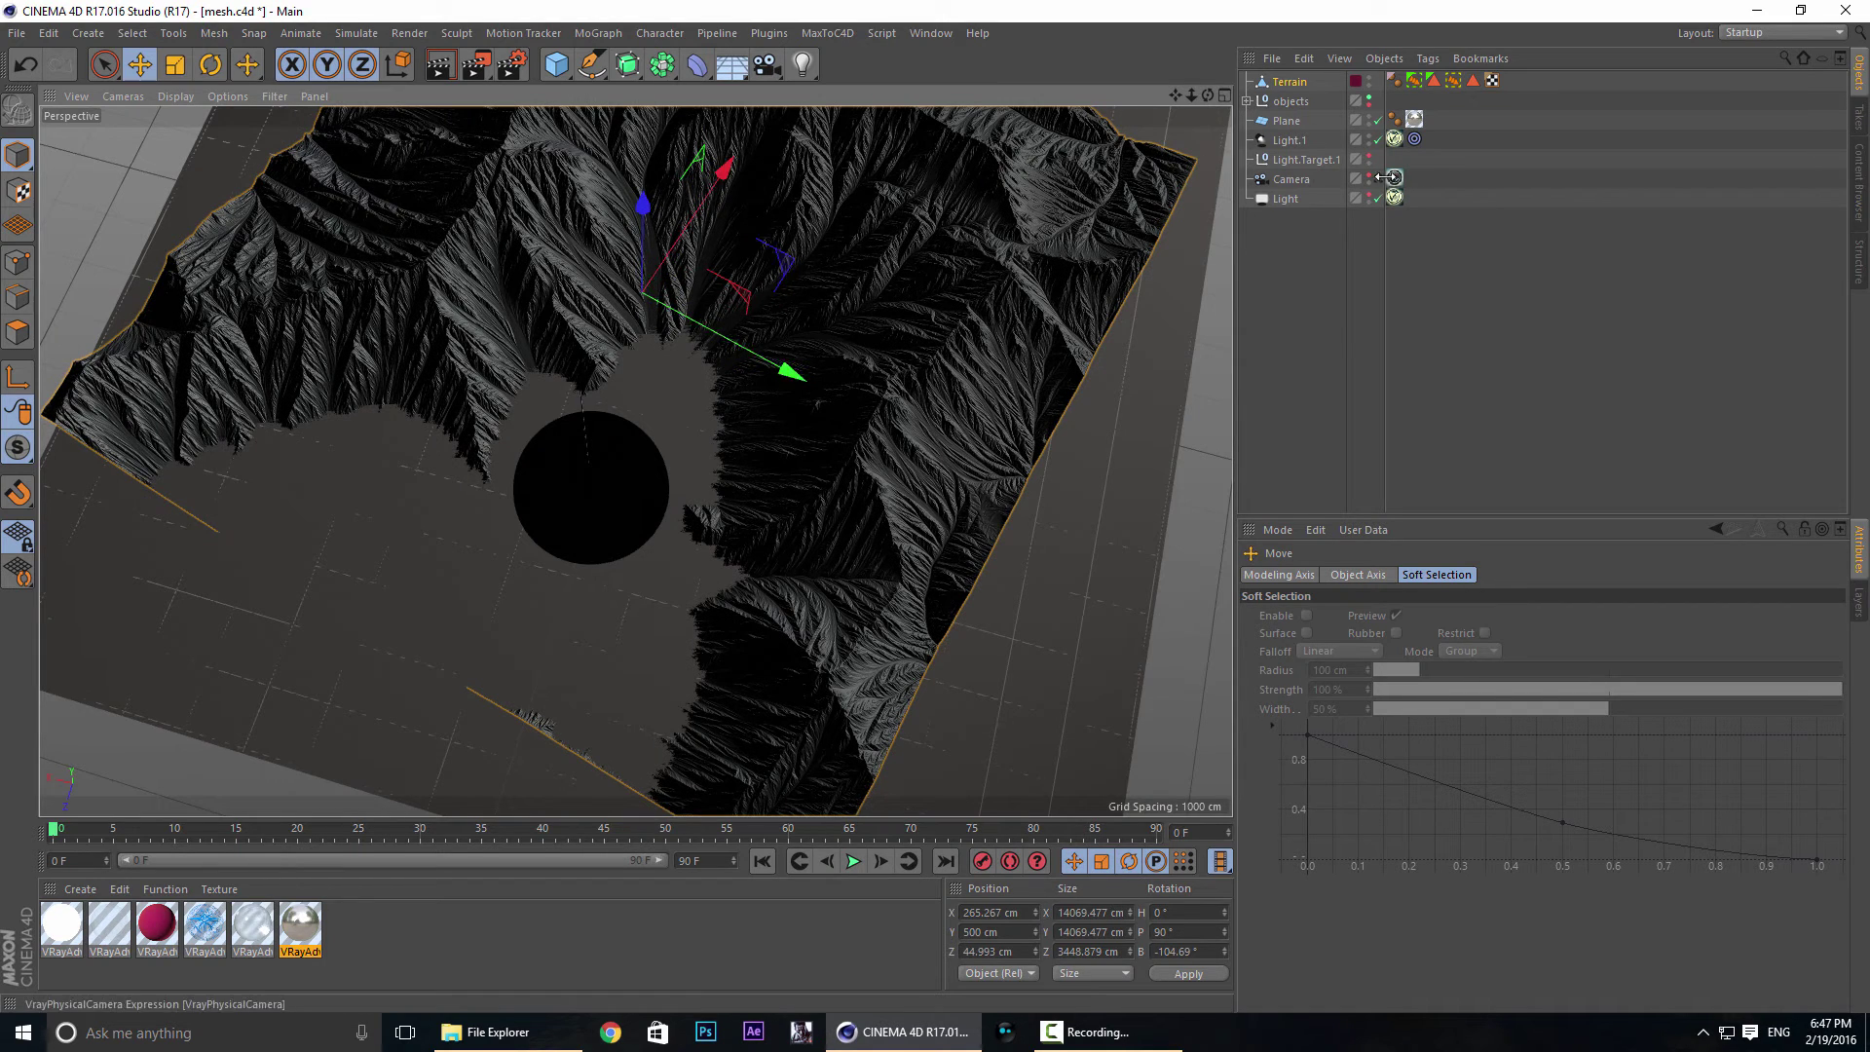
click(1379, 178)
Expand the objects group, toggle its visibility off and on, and hide only its Sphere in the viewport.
click(743, 367)
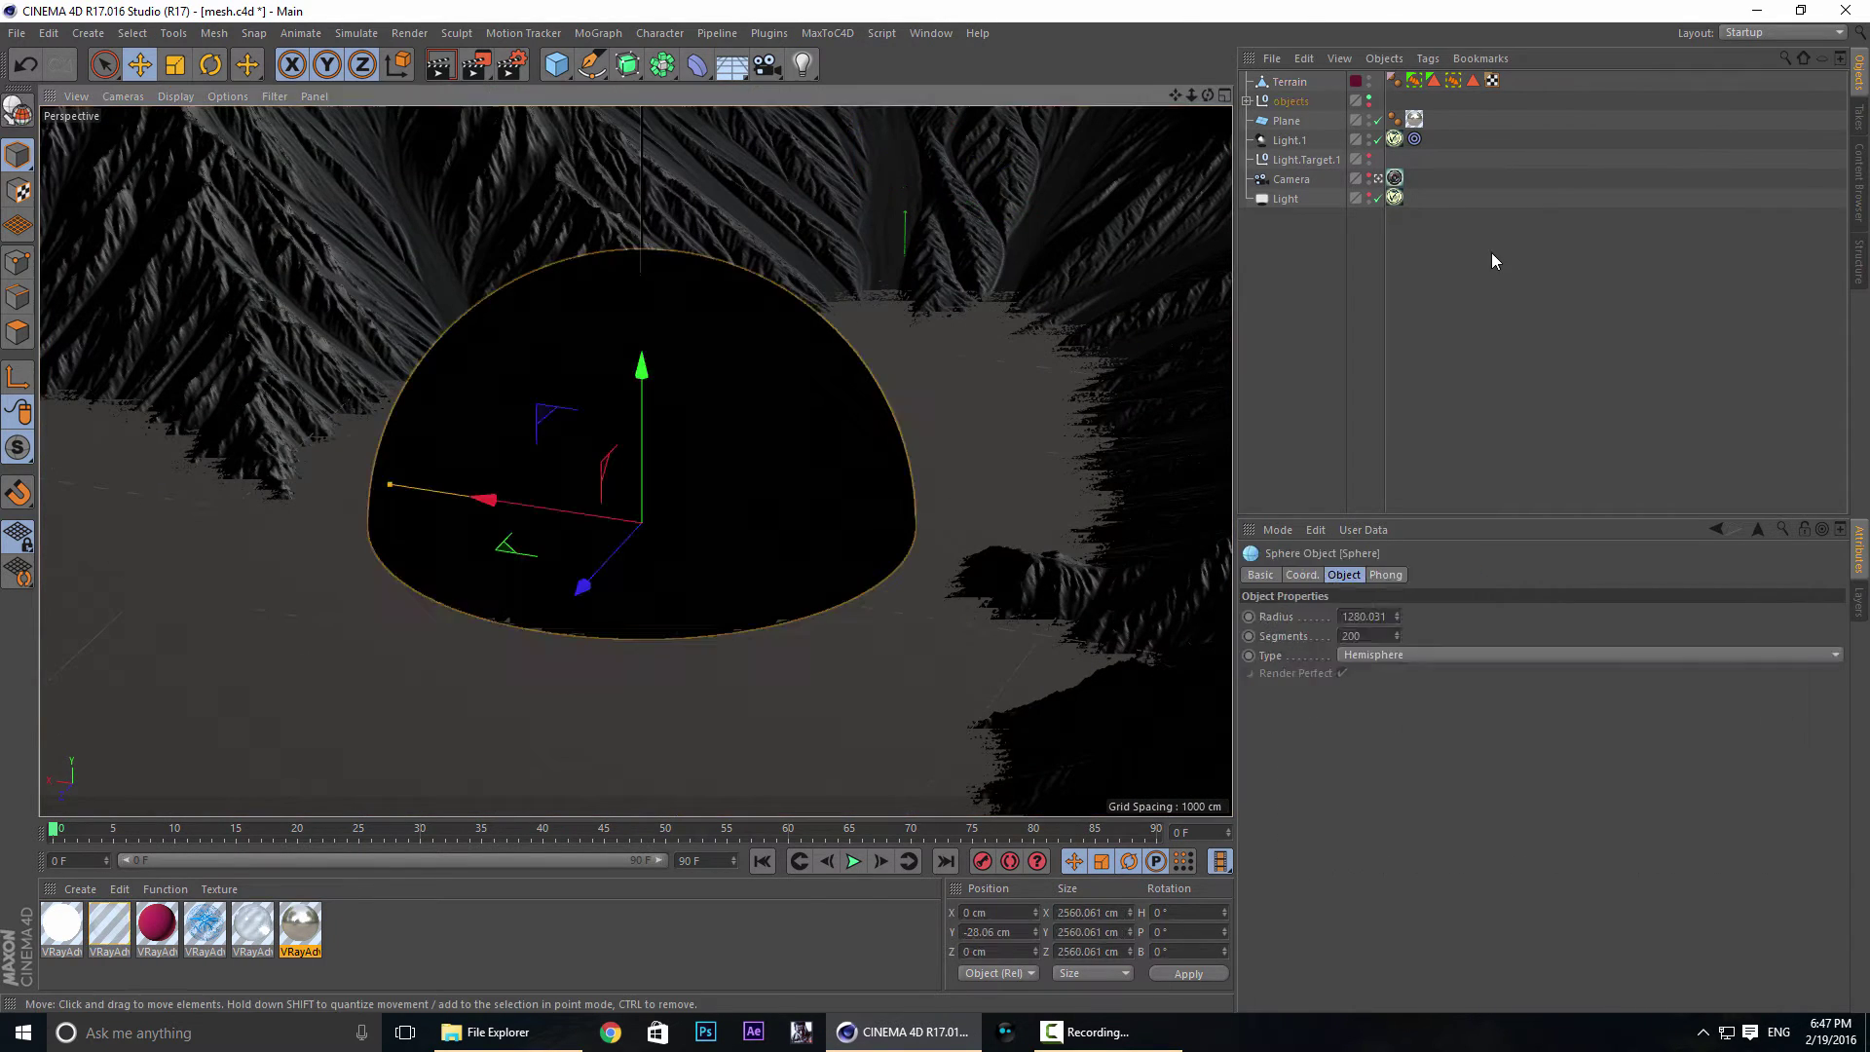
click(1494, 260)
click(1298, 101)
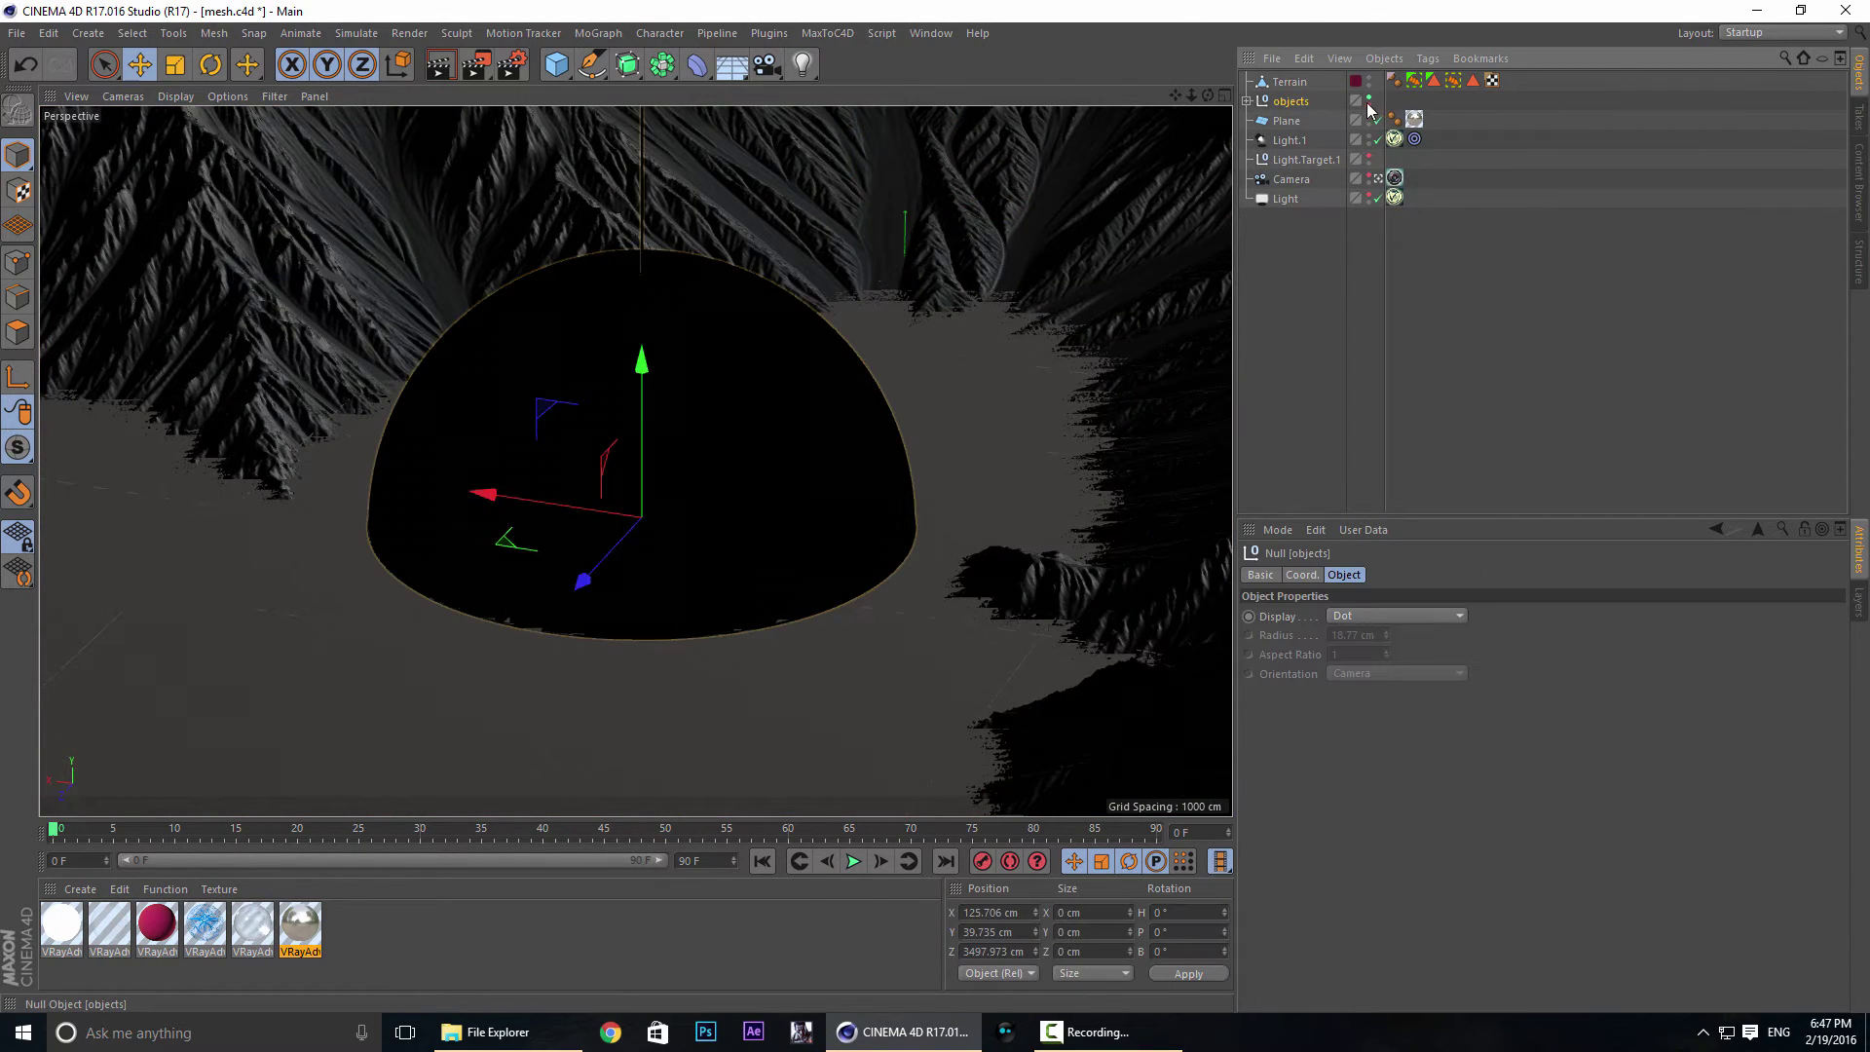
click(1369, 97)
click(1247, 101)
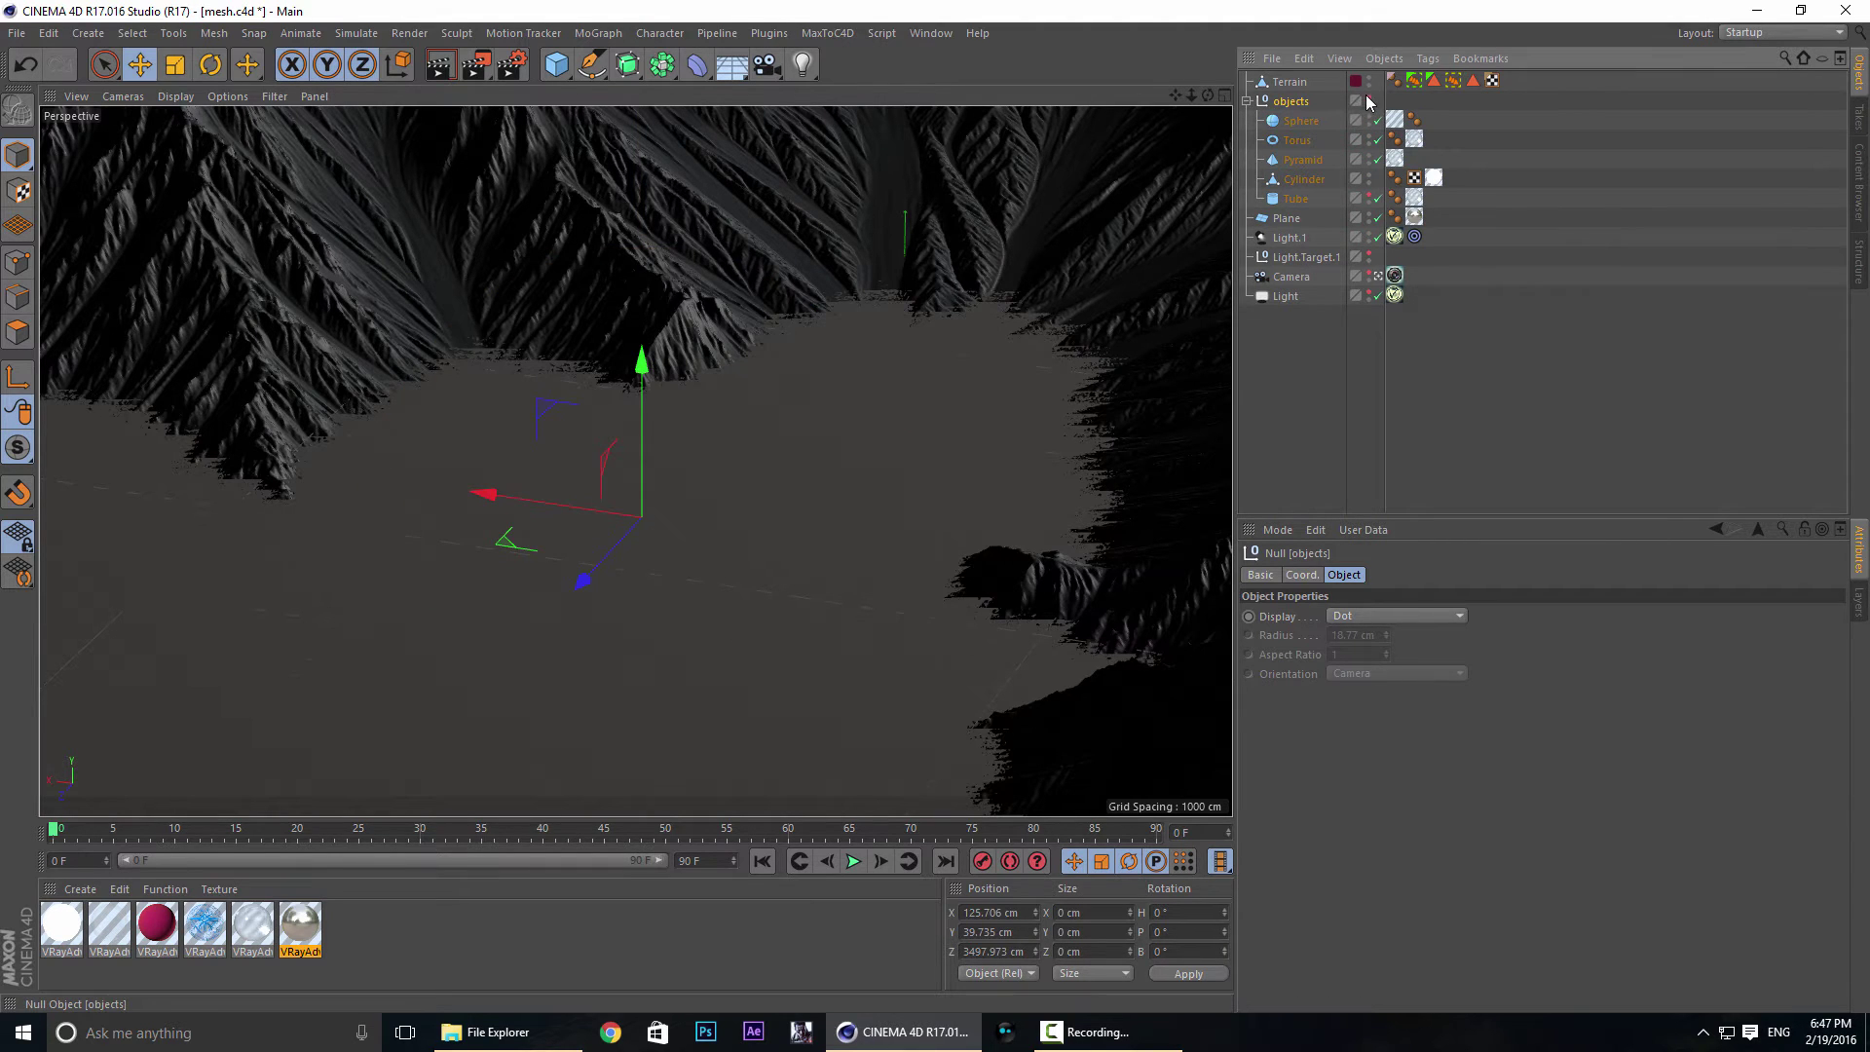
click(1369, 97)
click(1316, 121)
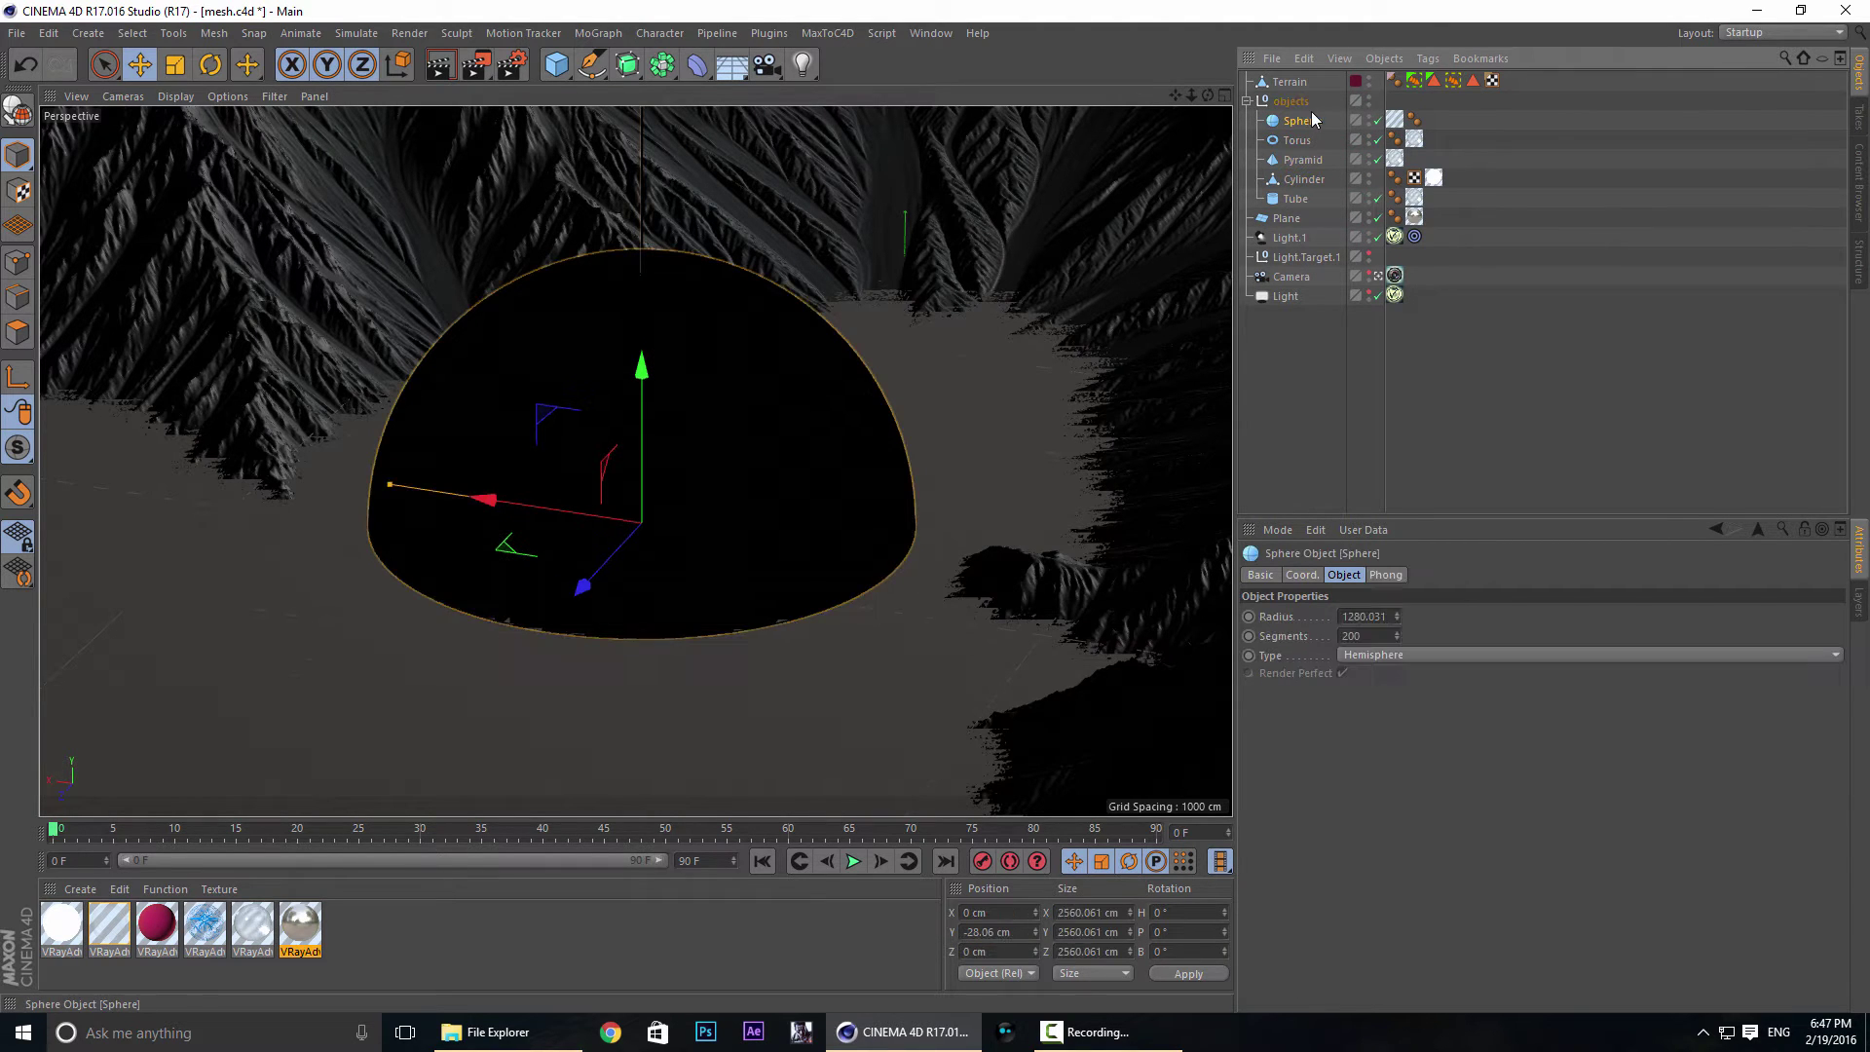
click(1369, 118)
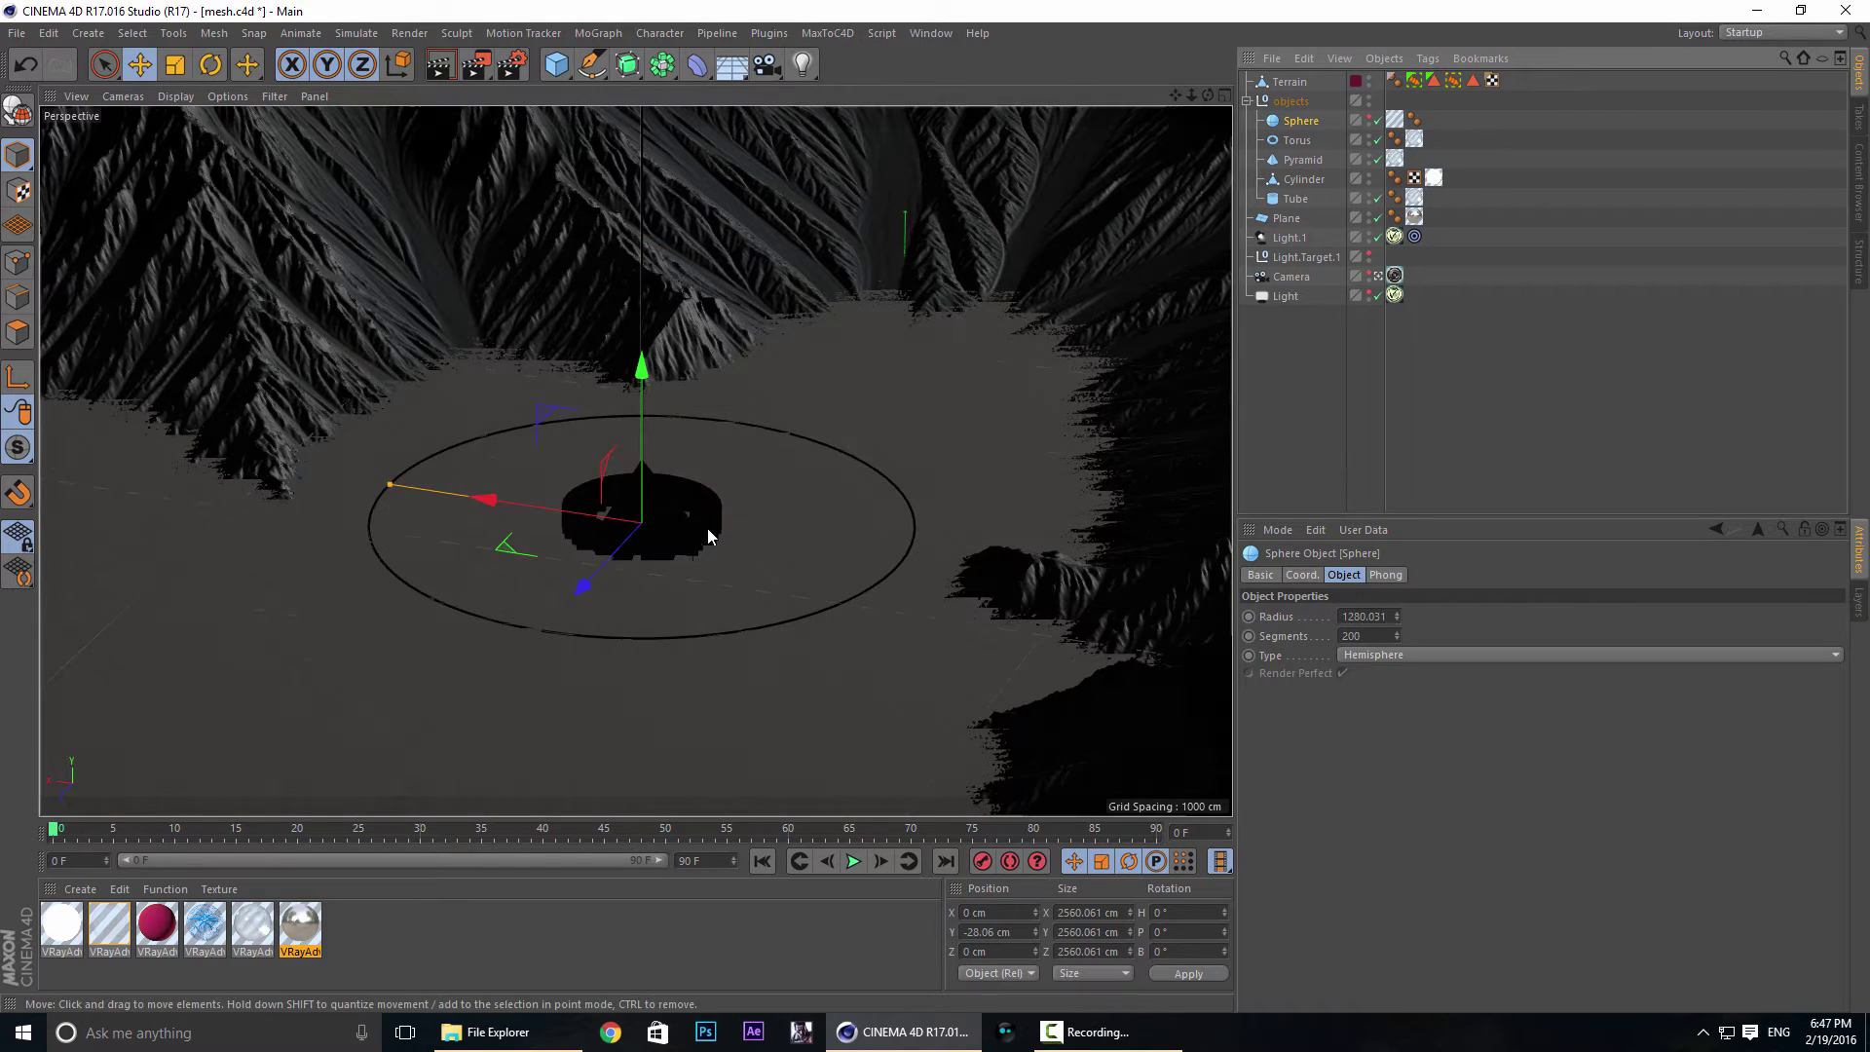
Switch the viewport to Hidden Line display and inspect the Tube and Torus object properties.
click(177, 96)
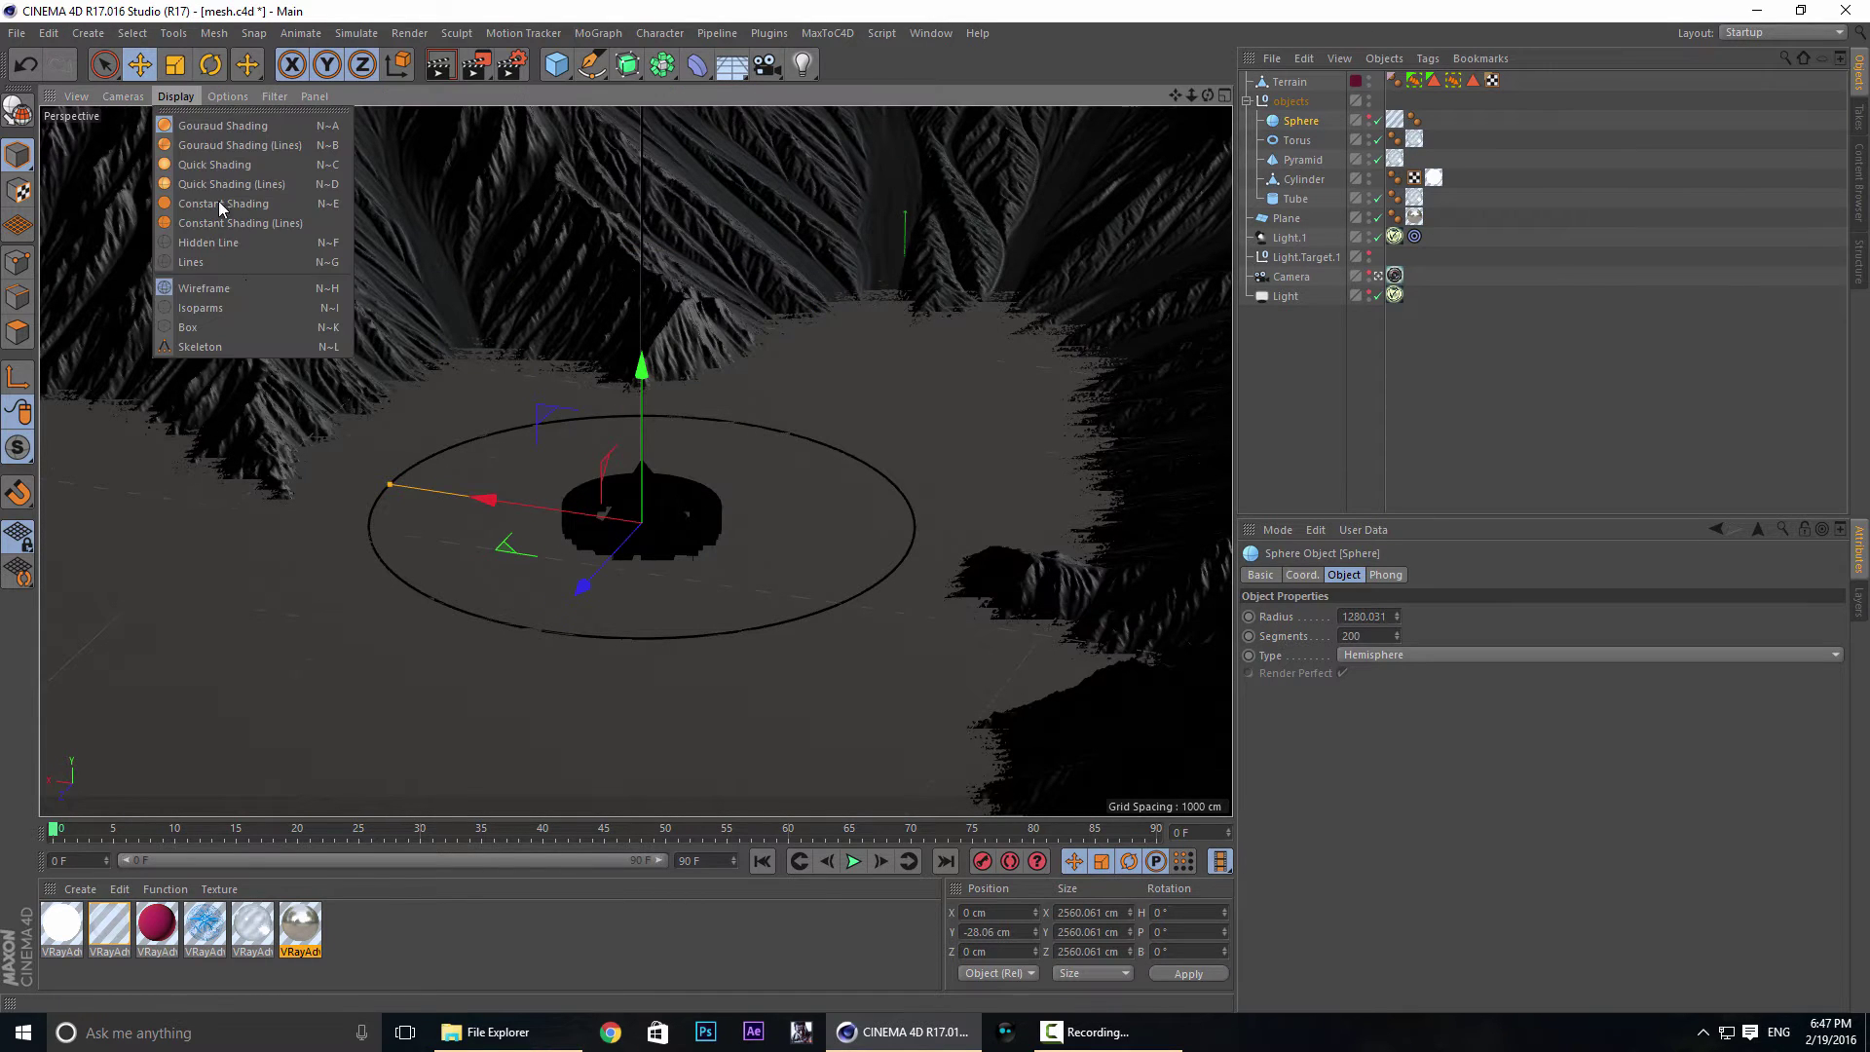
click(272, 237)
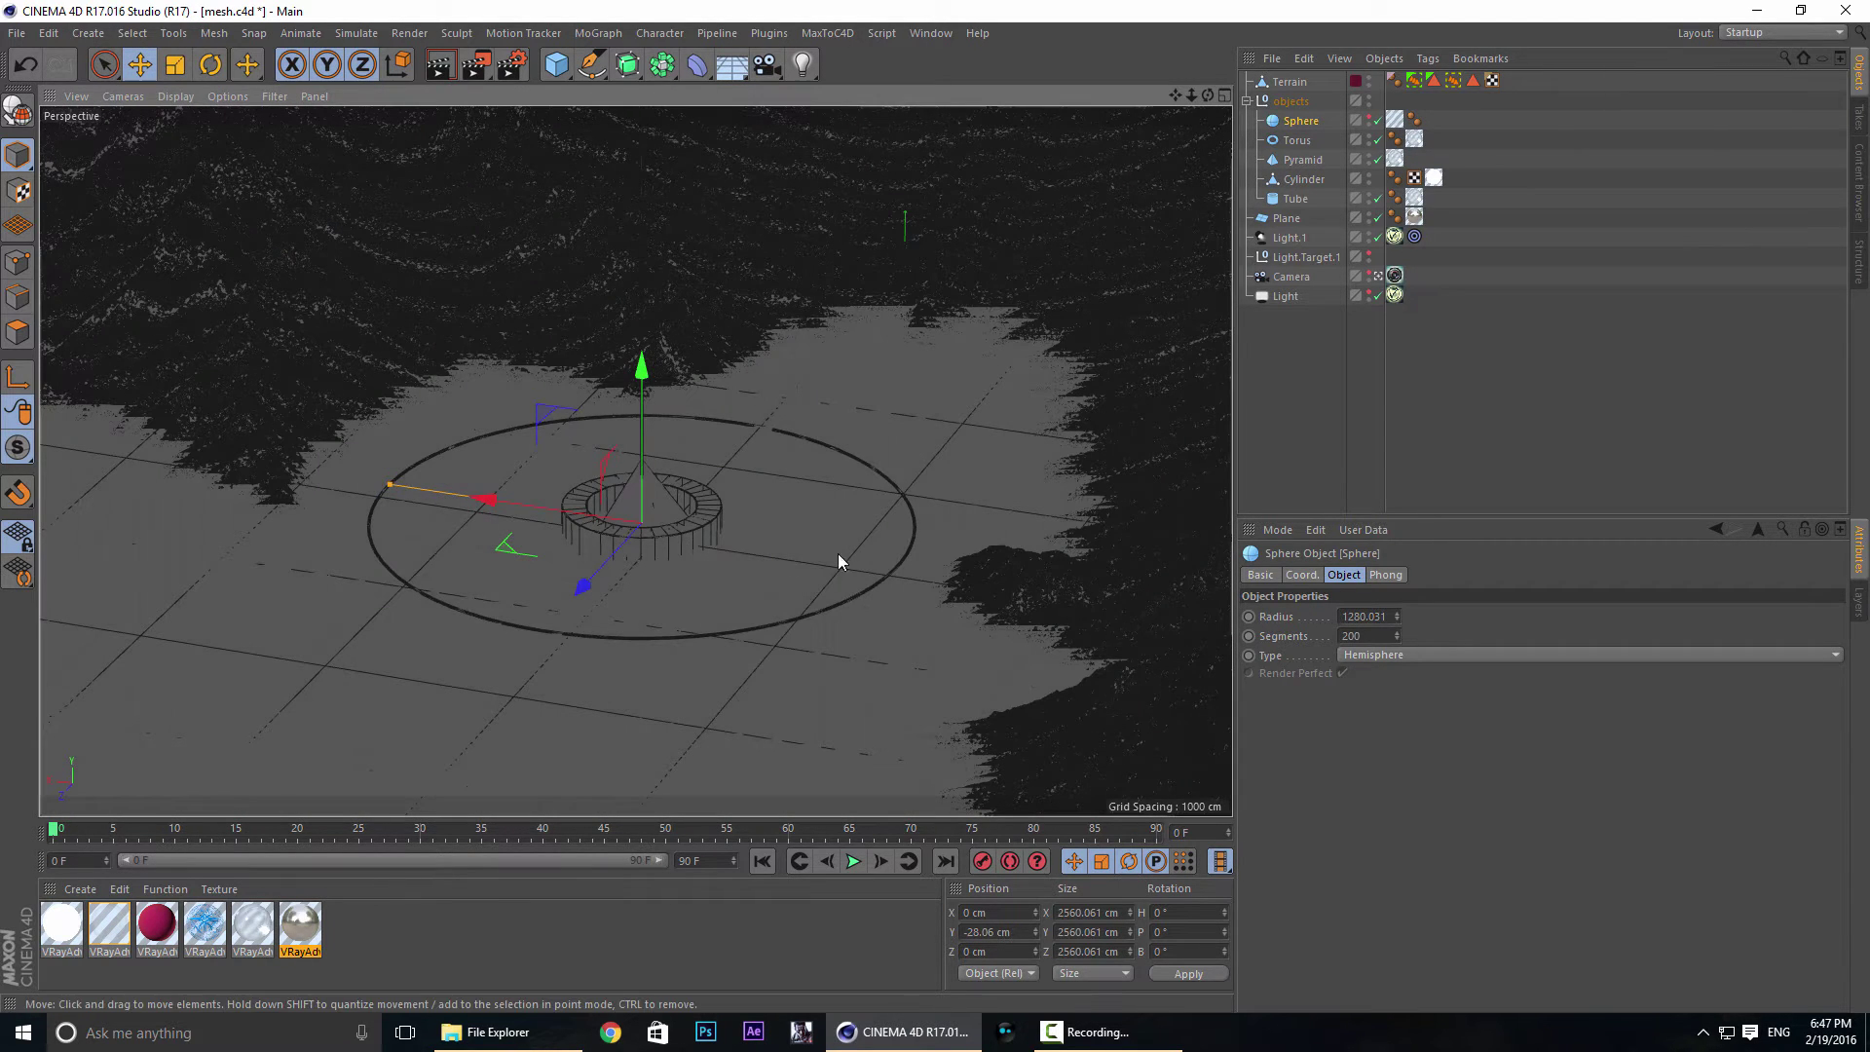
click(688, 532)
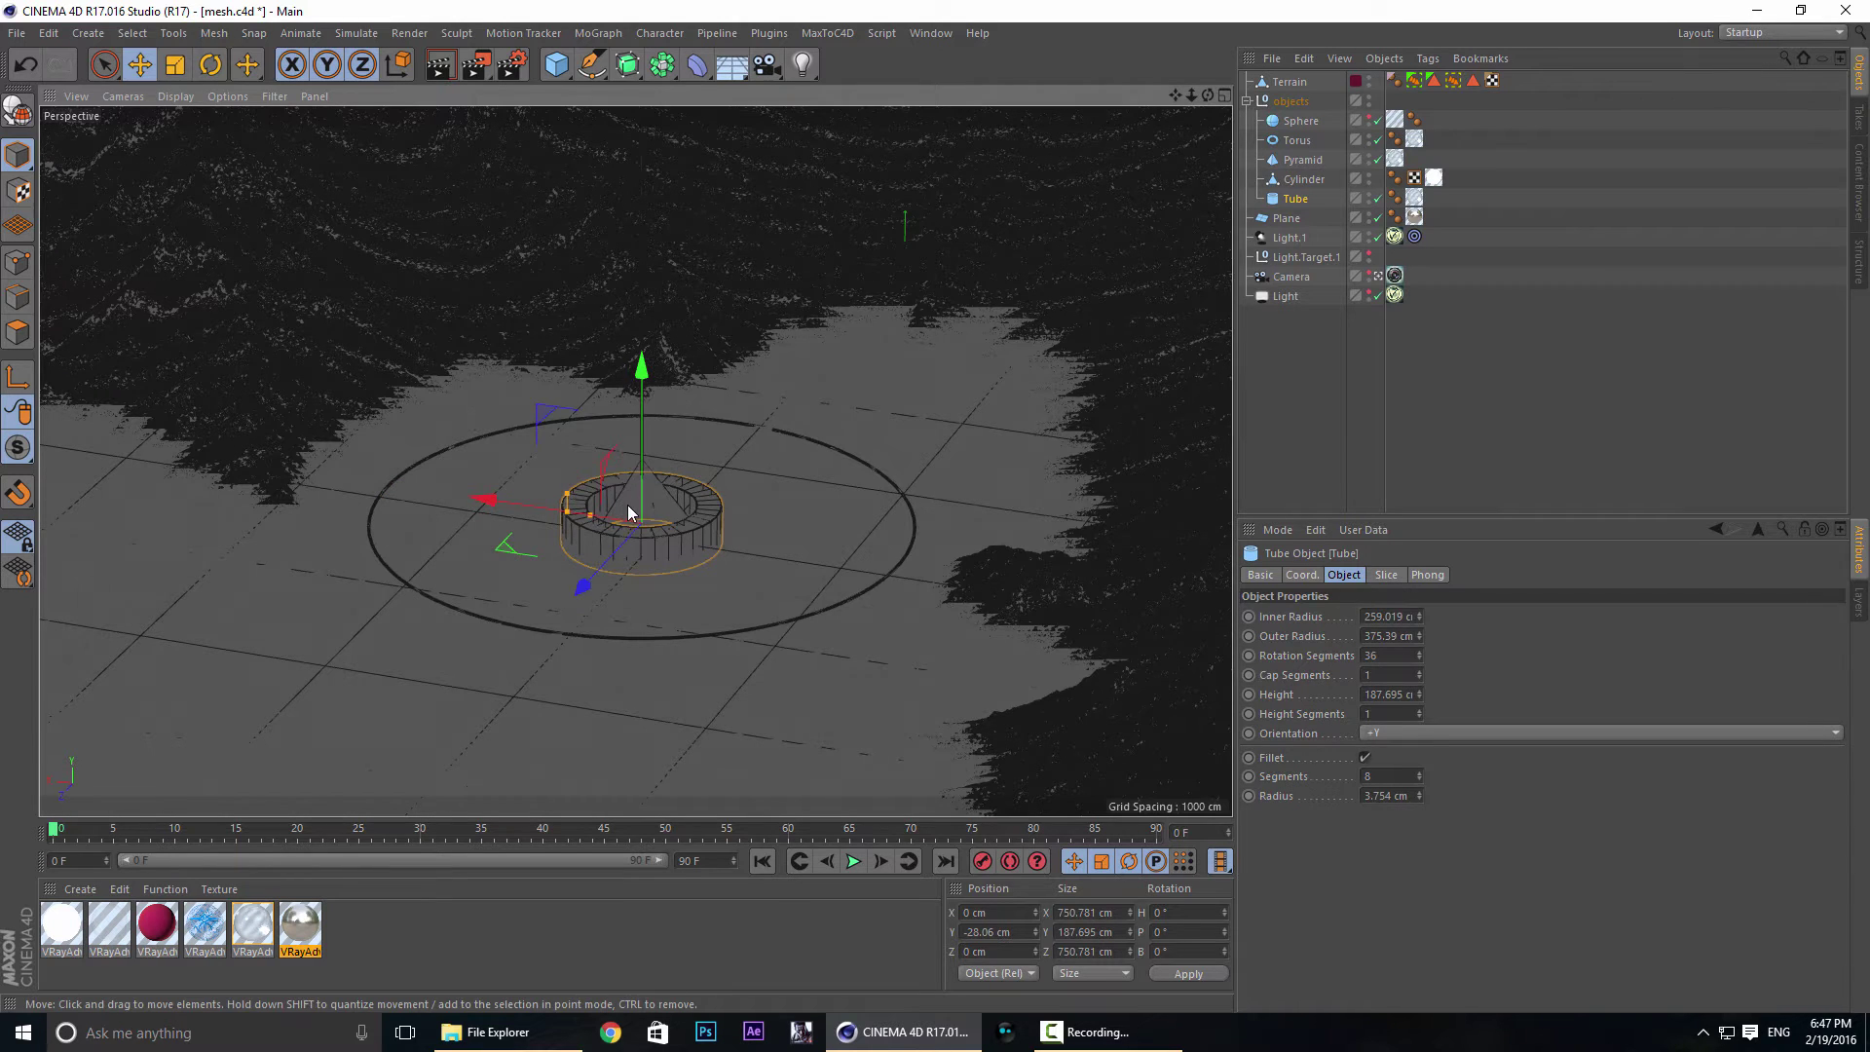
click(466, 612)
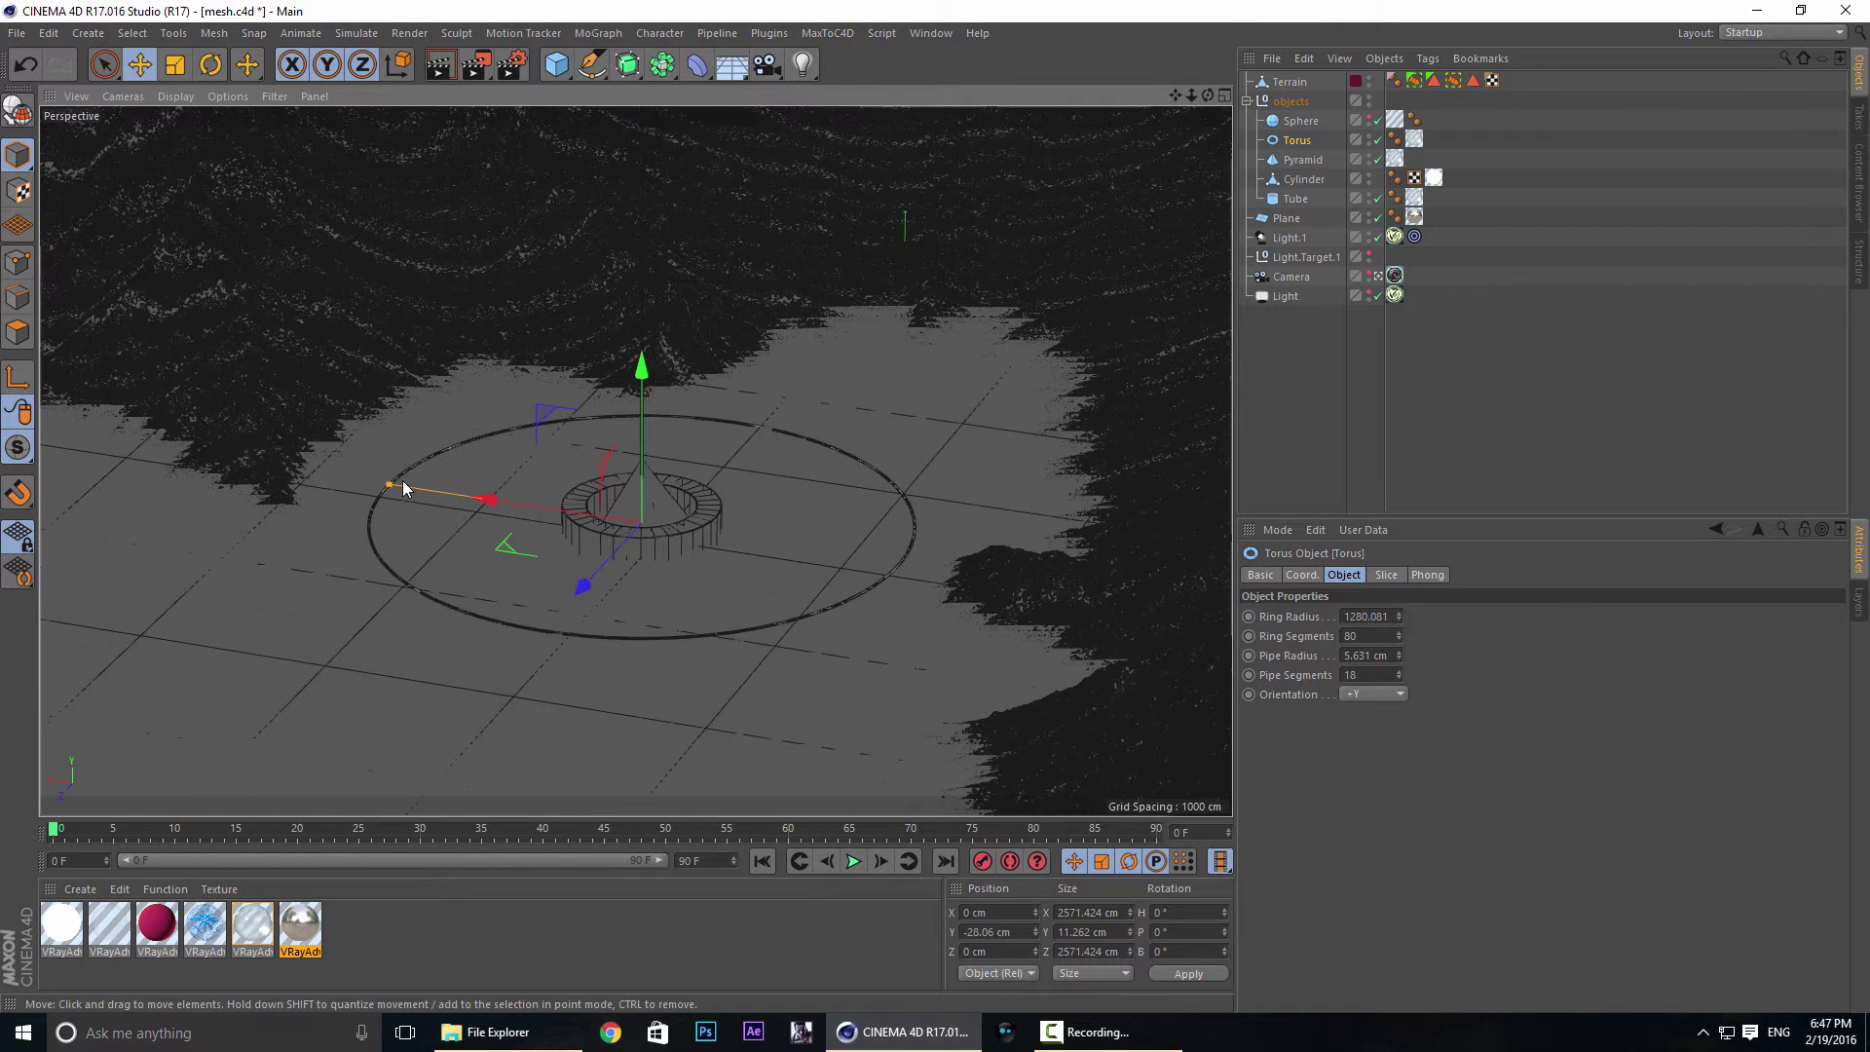
Show the Sphere in the viewport again and select it.
click(1371, 118)
click(1301, 121)
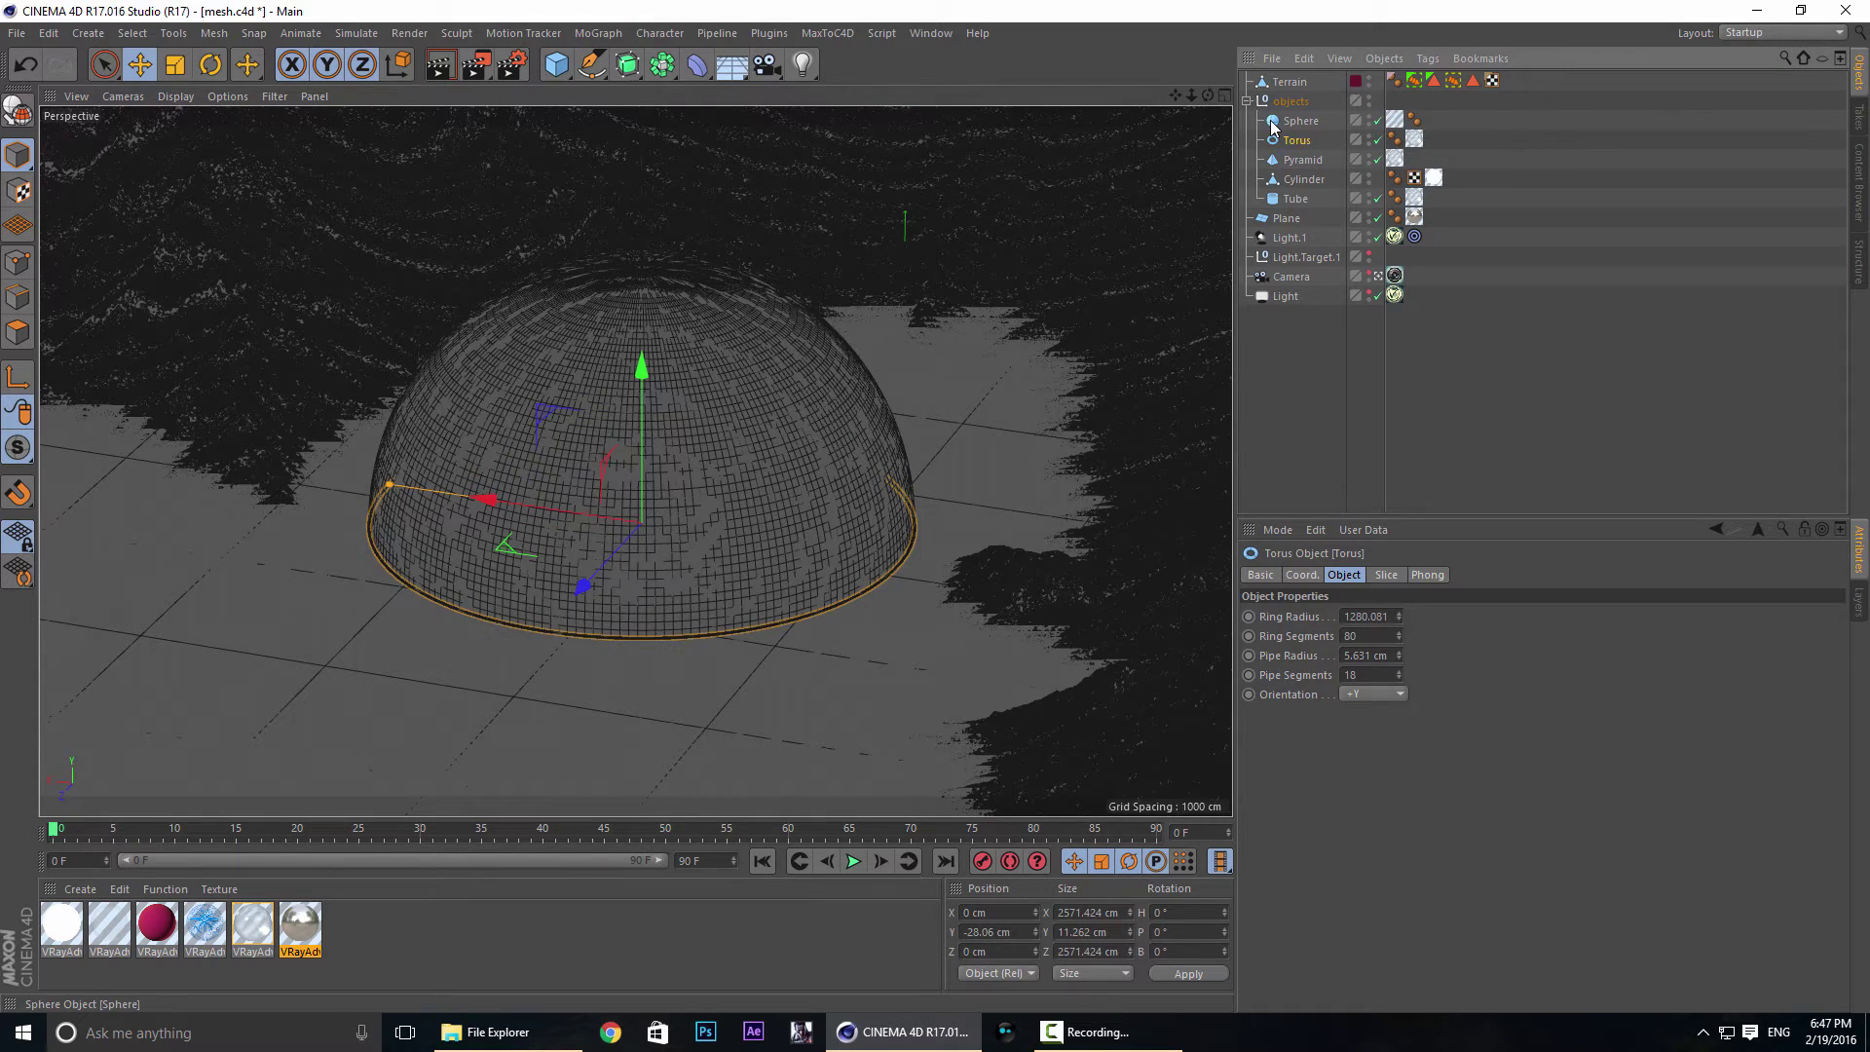
Disable the Sphere dome so the objects inside it can be reached, and select the Cylinder.
click(1378, 121)
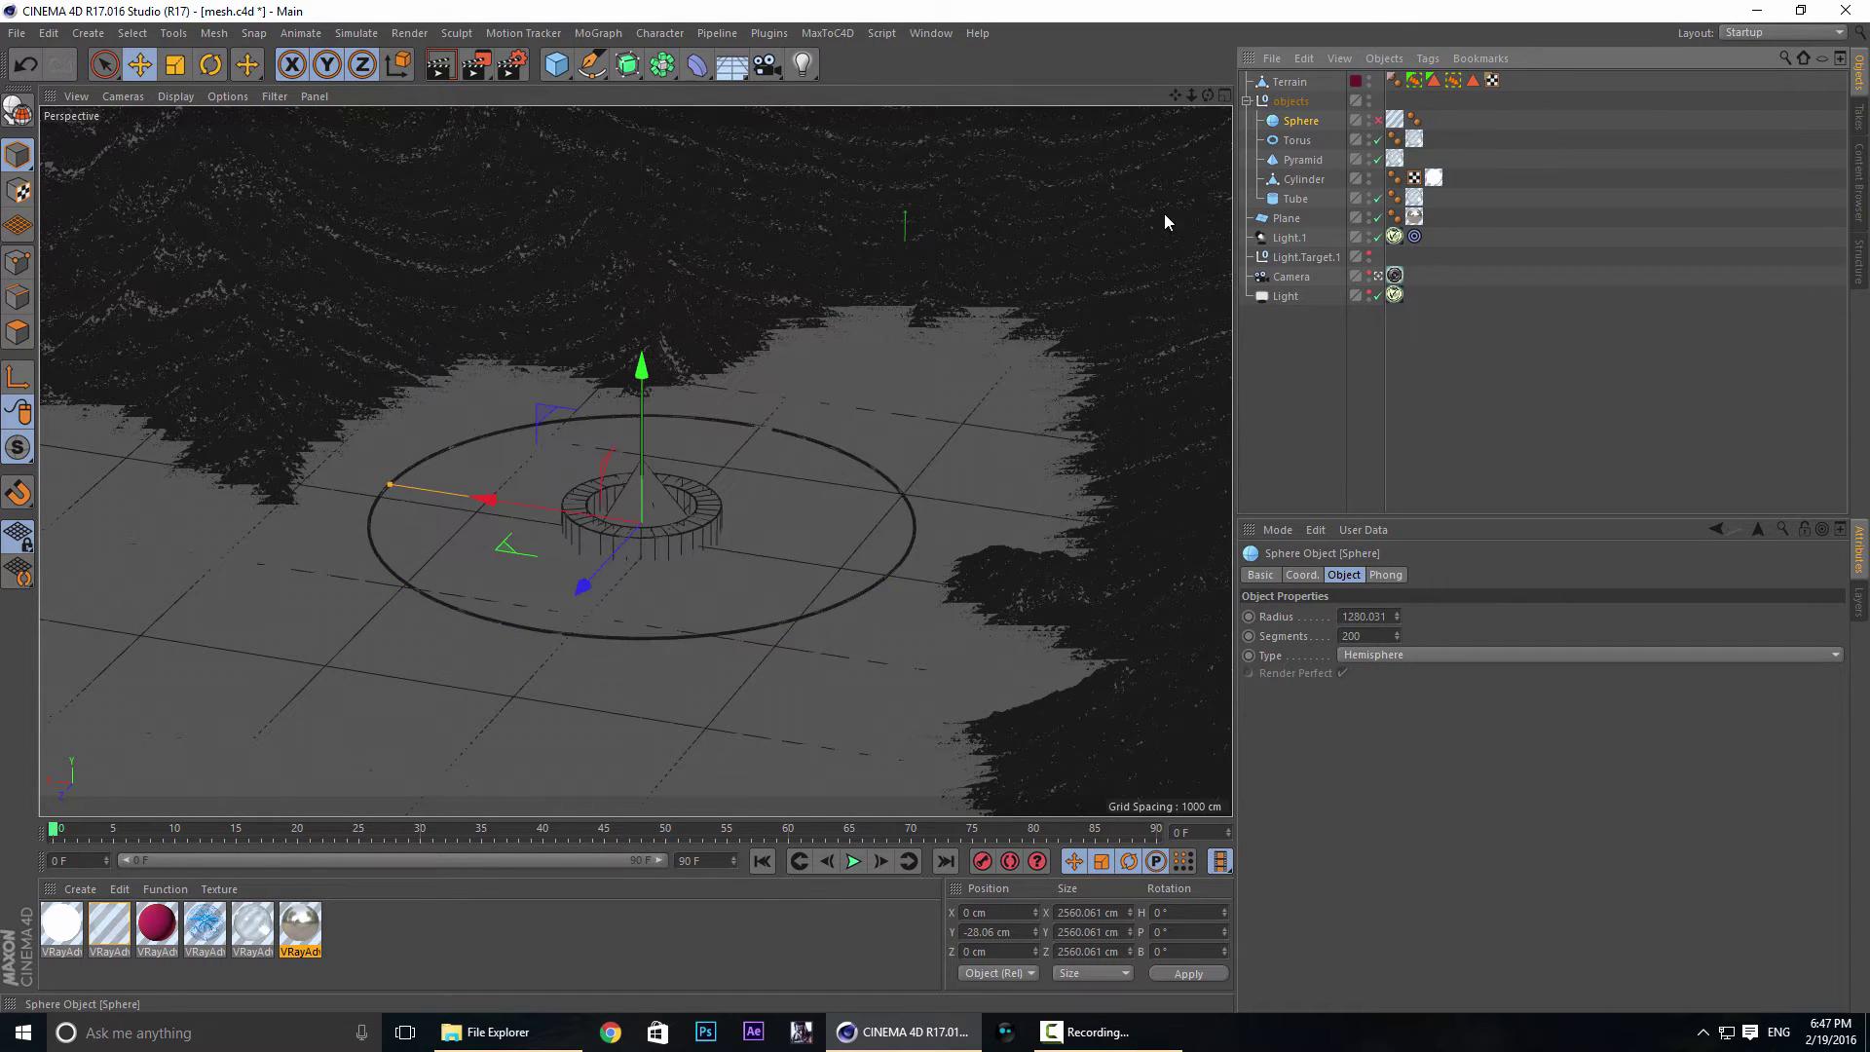
click(642, 232)
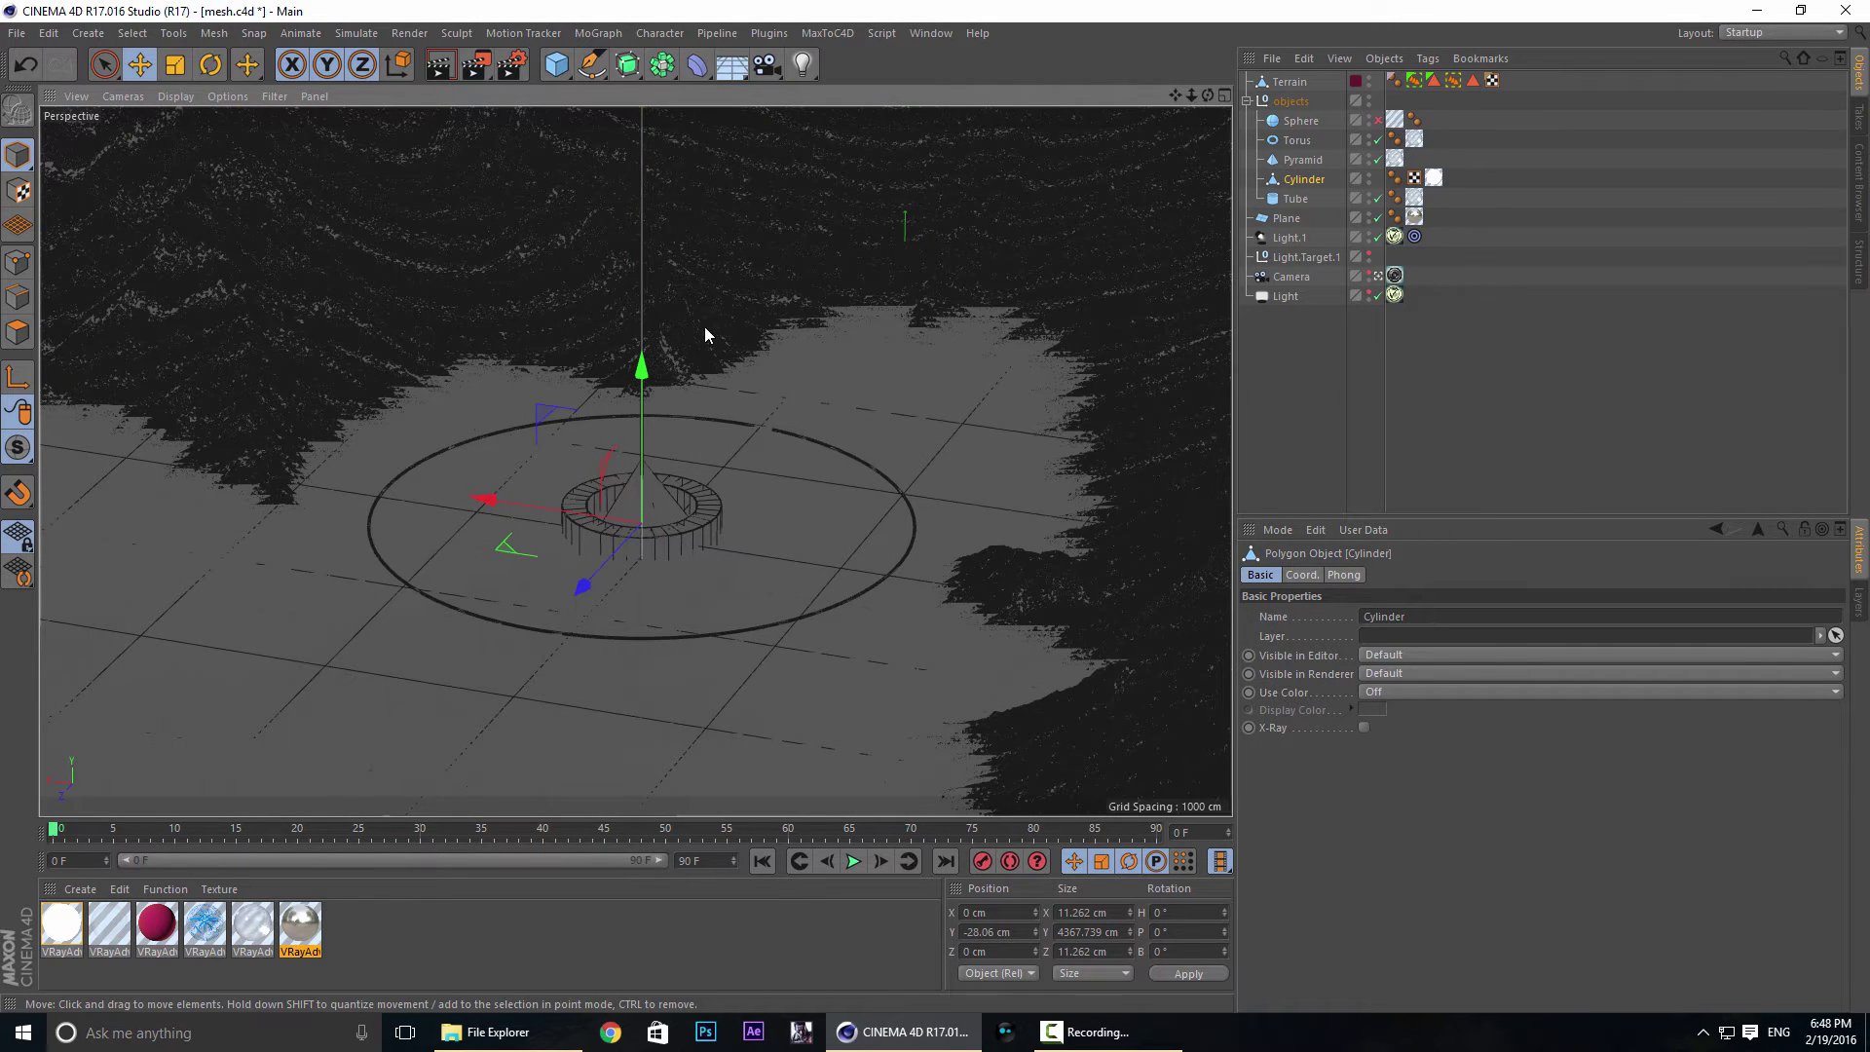
click(1086, 1032)
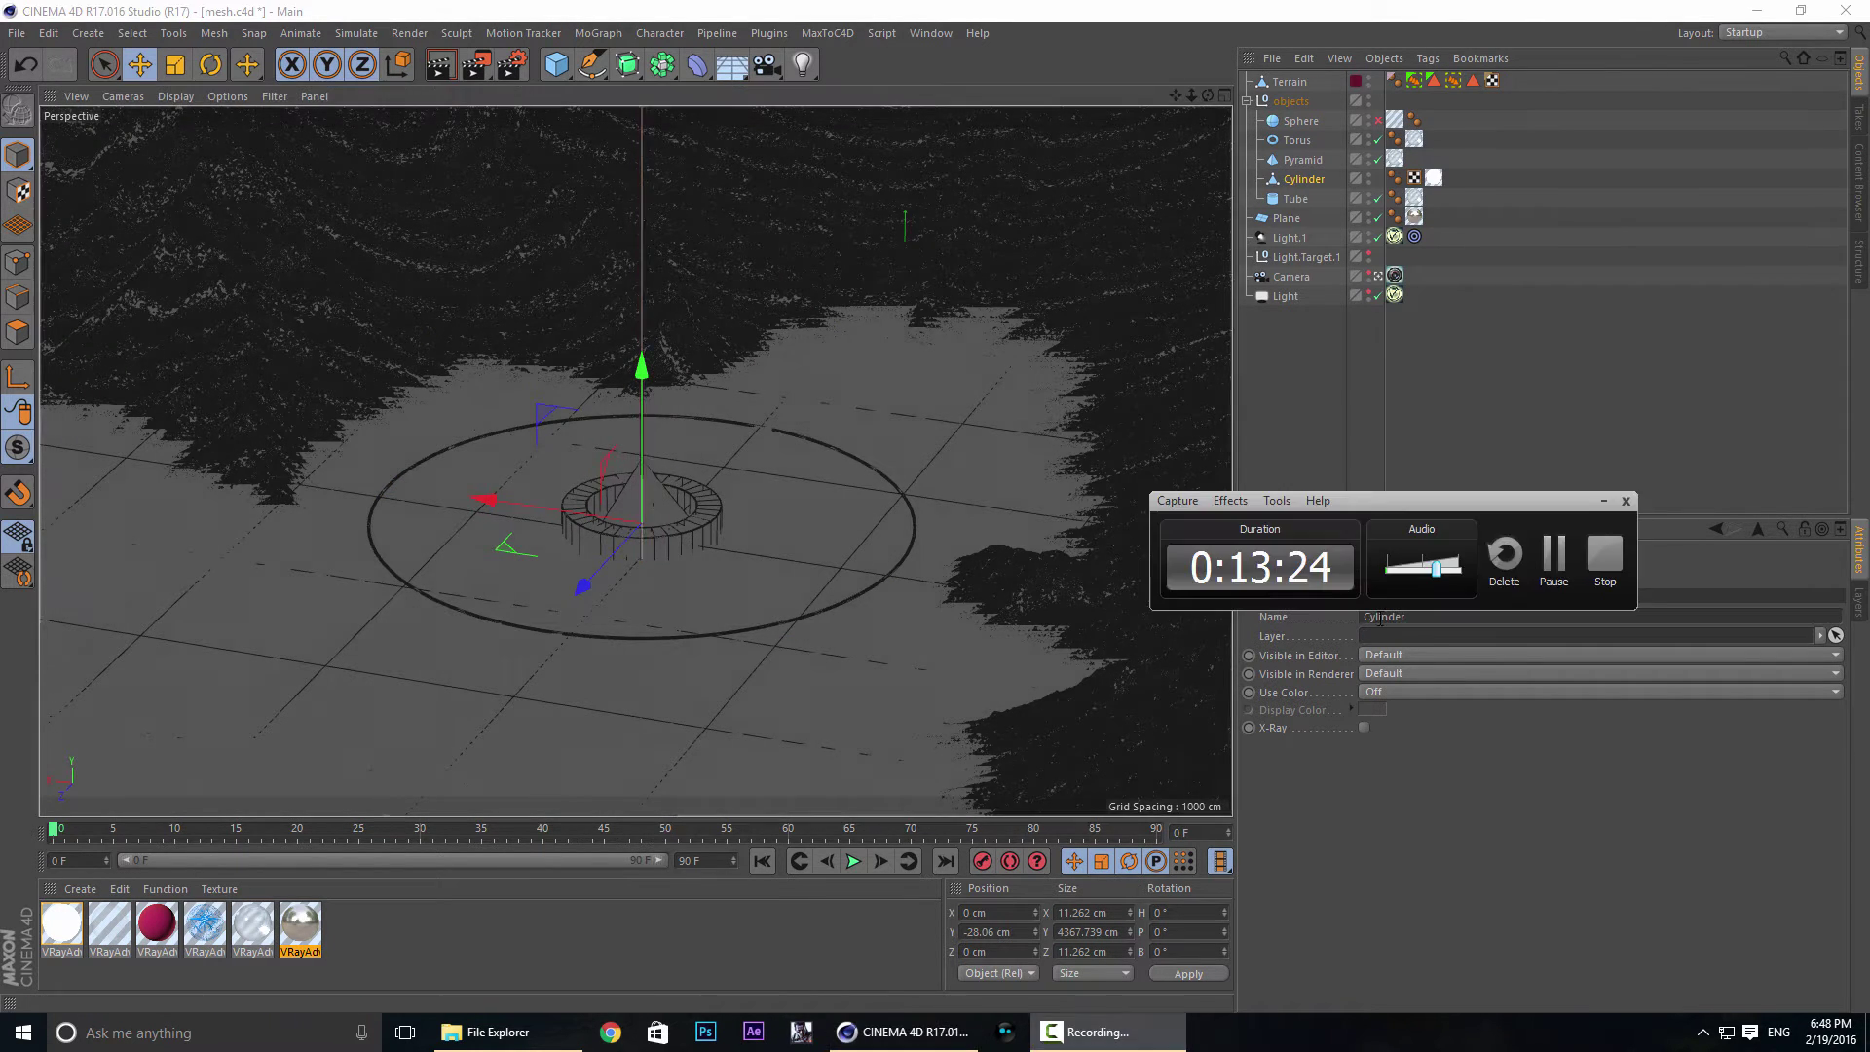
click(1555, 560)
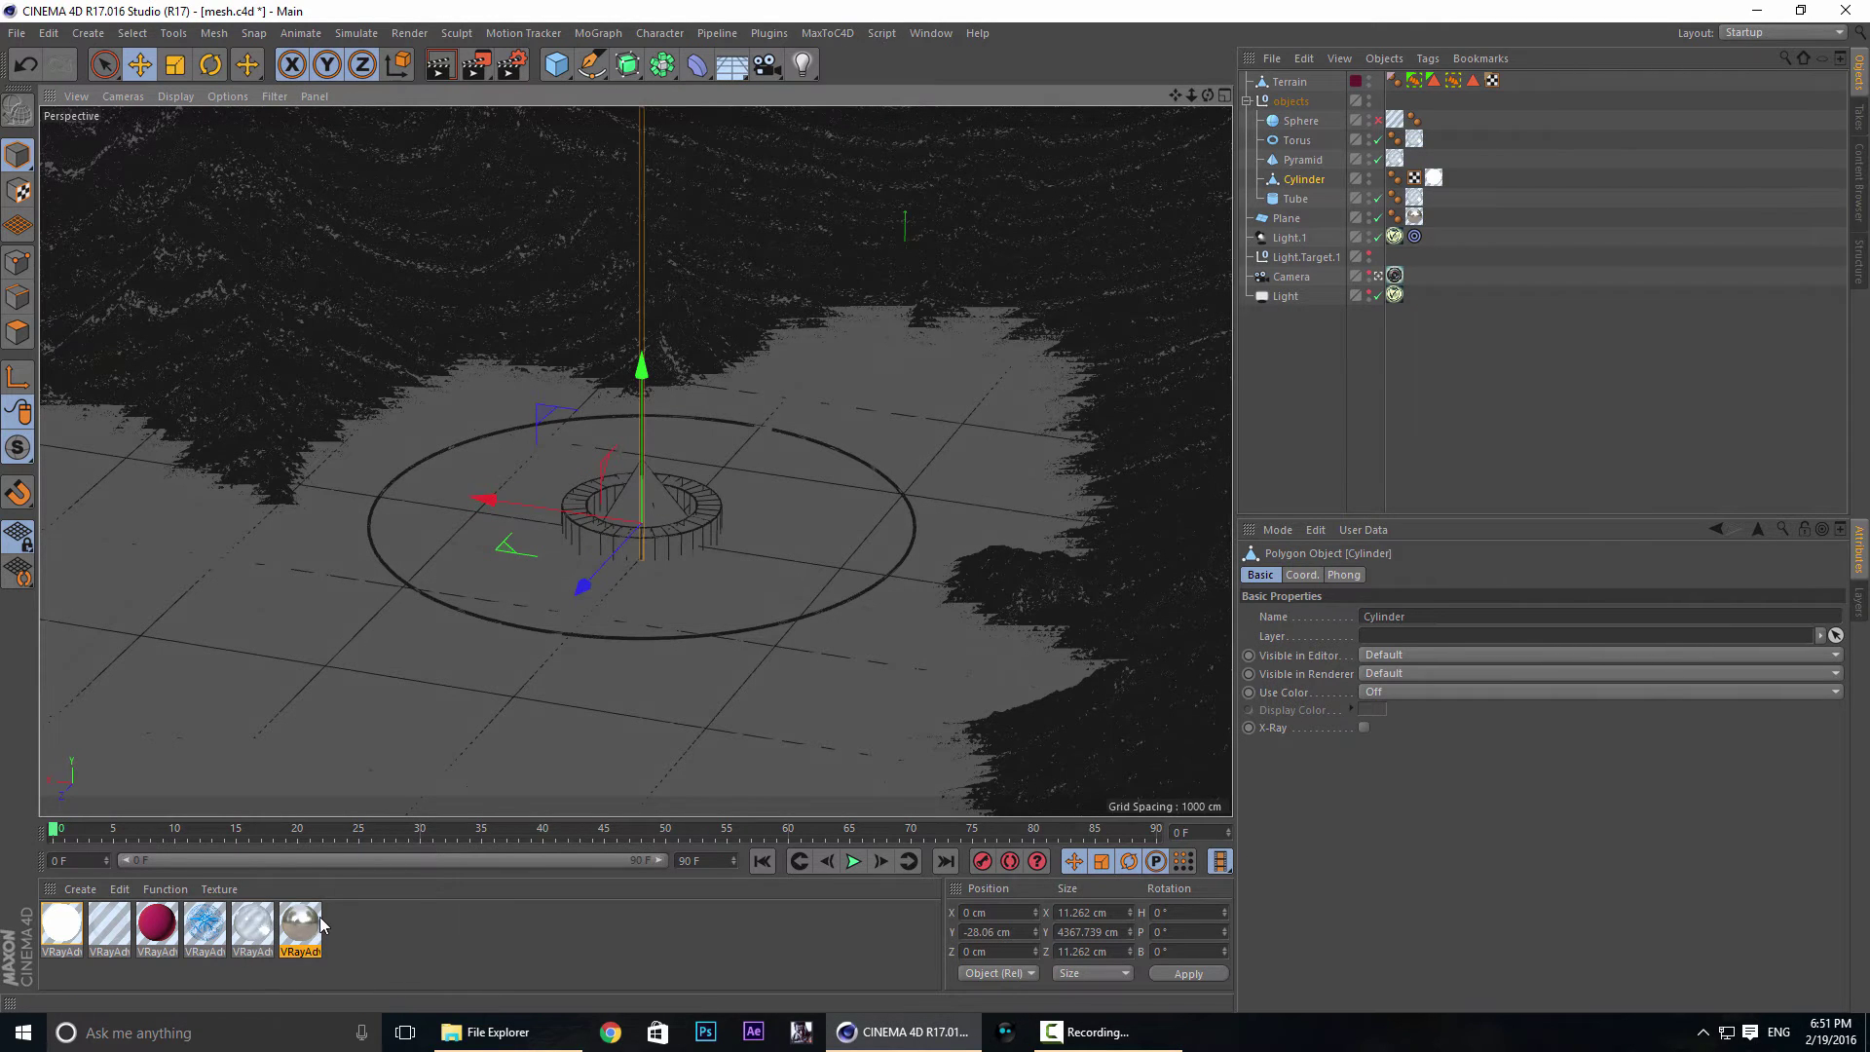
click(252, 926)
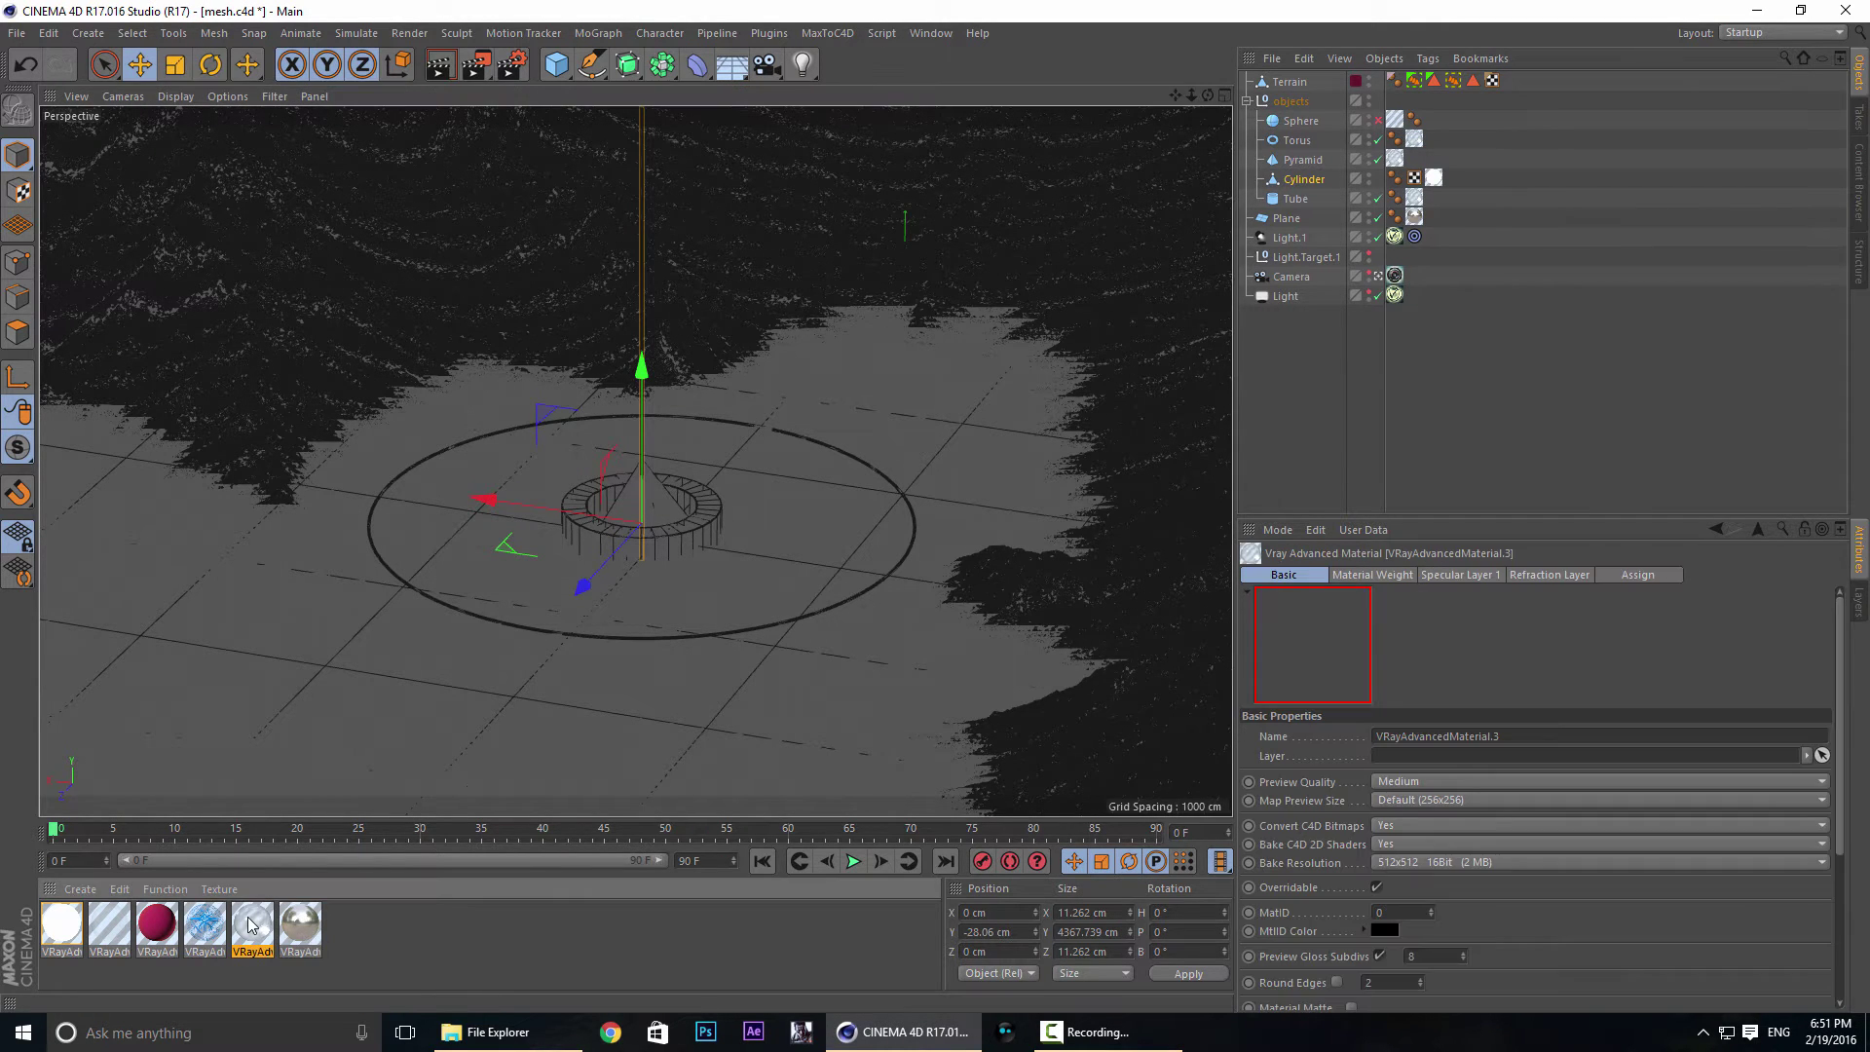
click(437, 923)
click(90, 890)
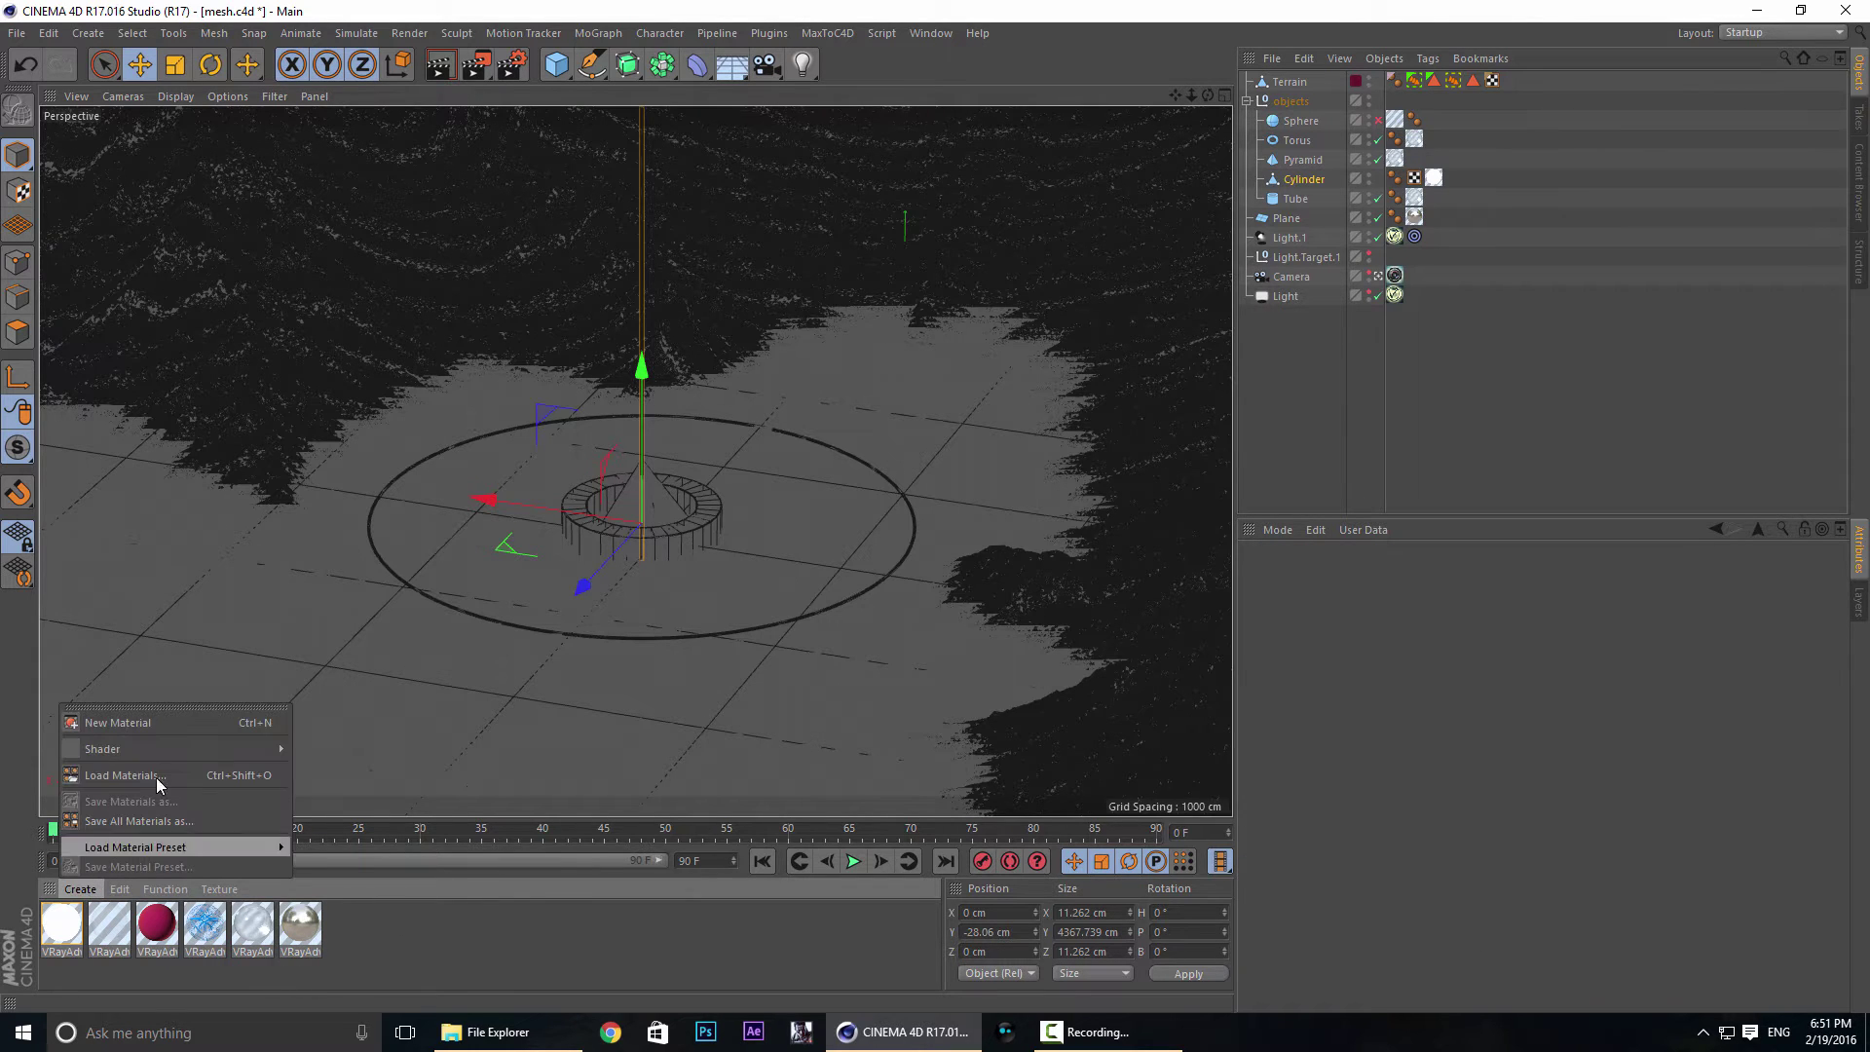
click(538, 965)
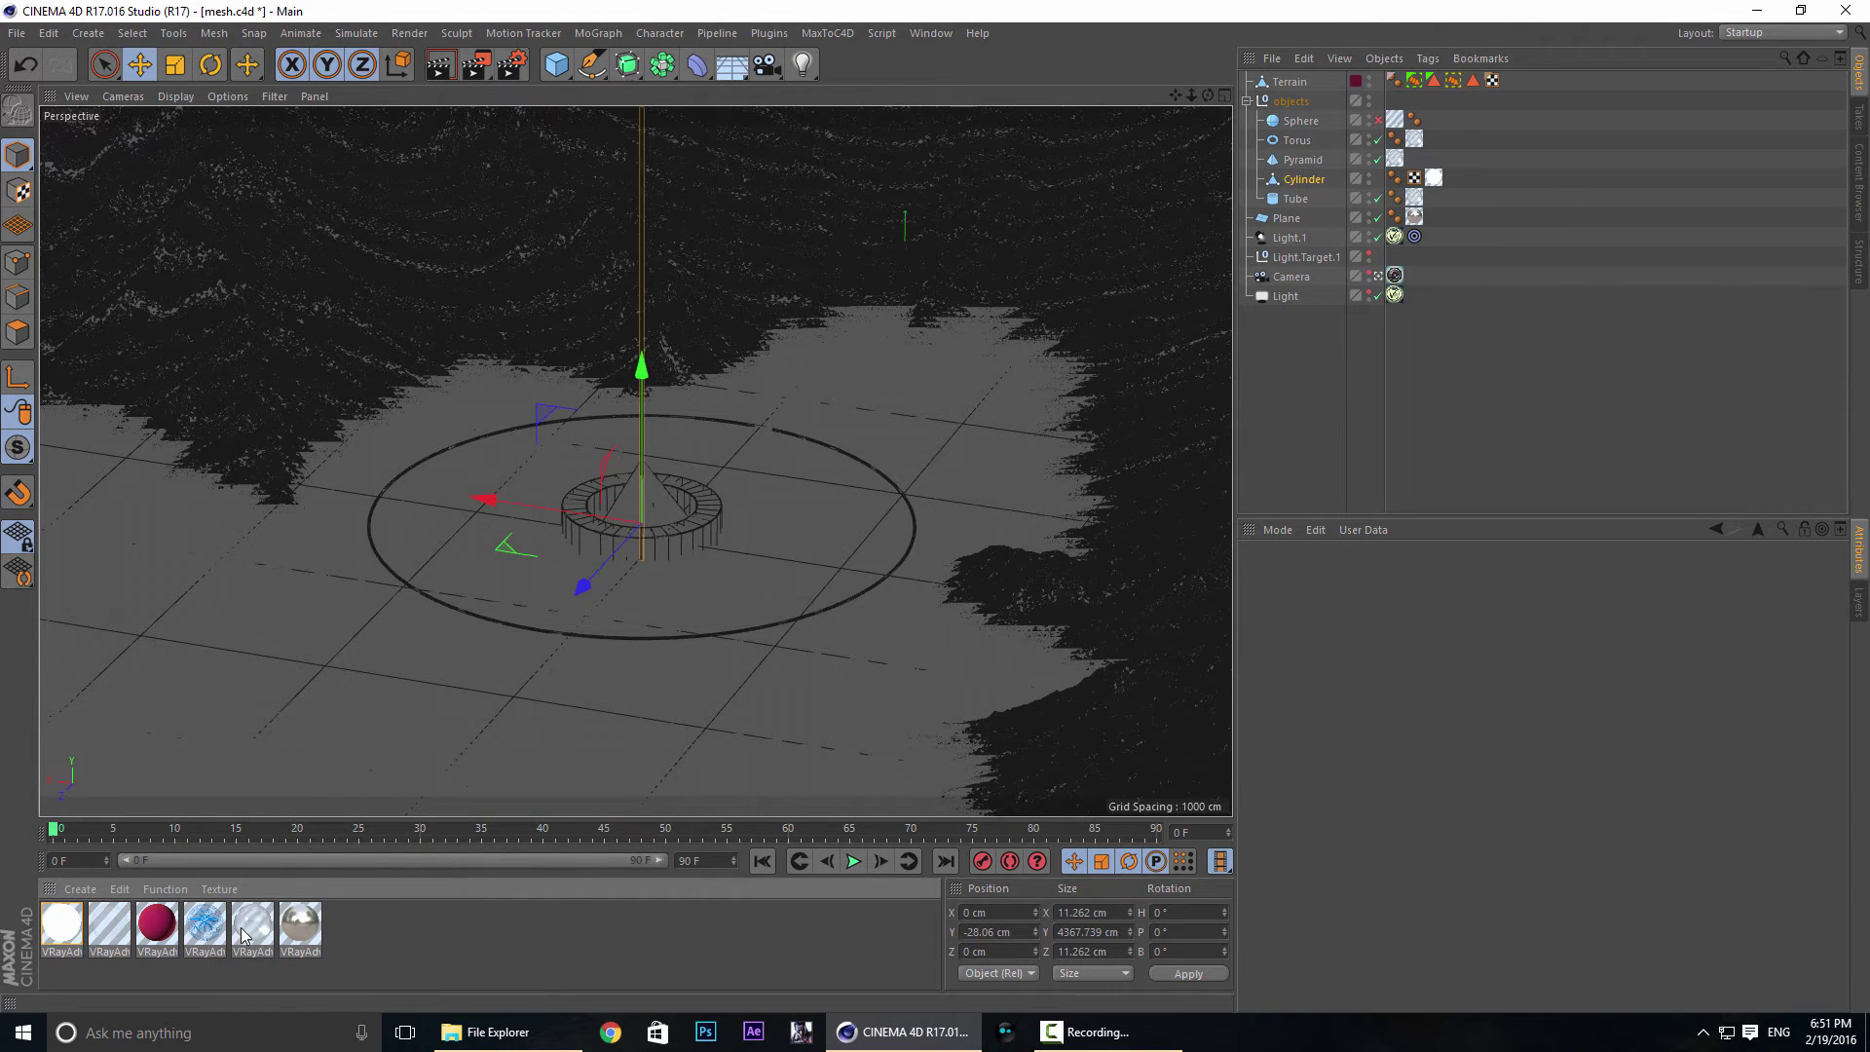
Open VRayAdvancedMaterial.3 for editing and examine its Diffuse Layer 1 and Refraction Layer settings.
double_click(248, 927)
click(353, 691)
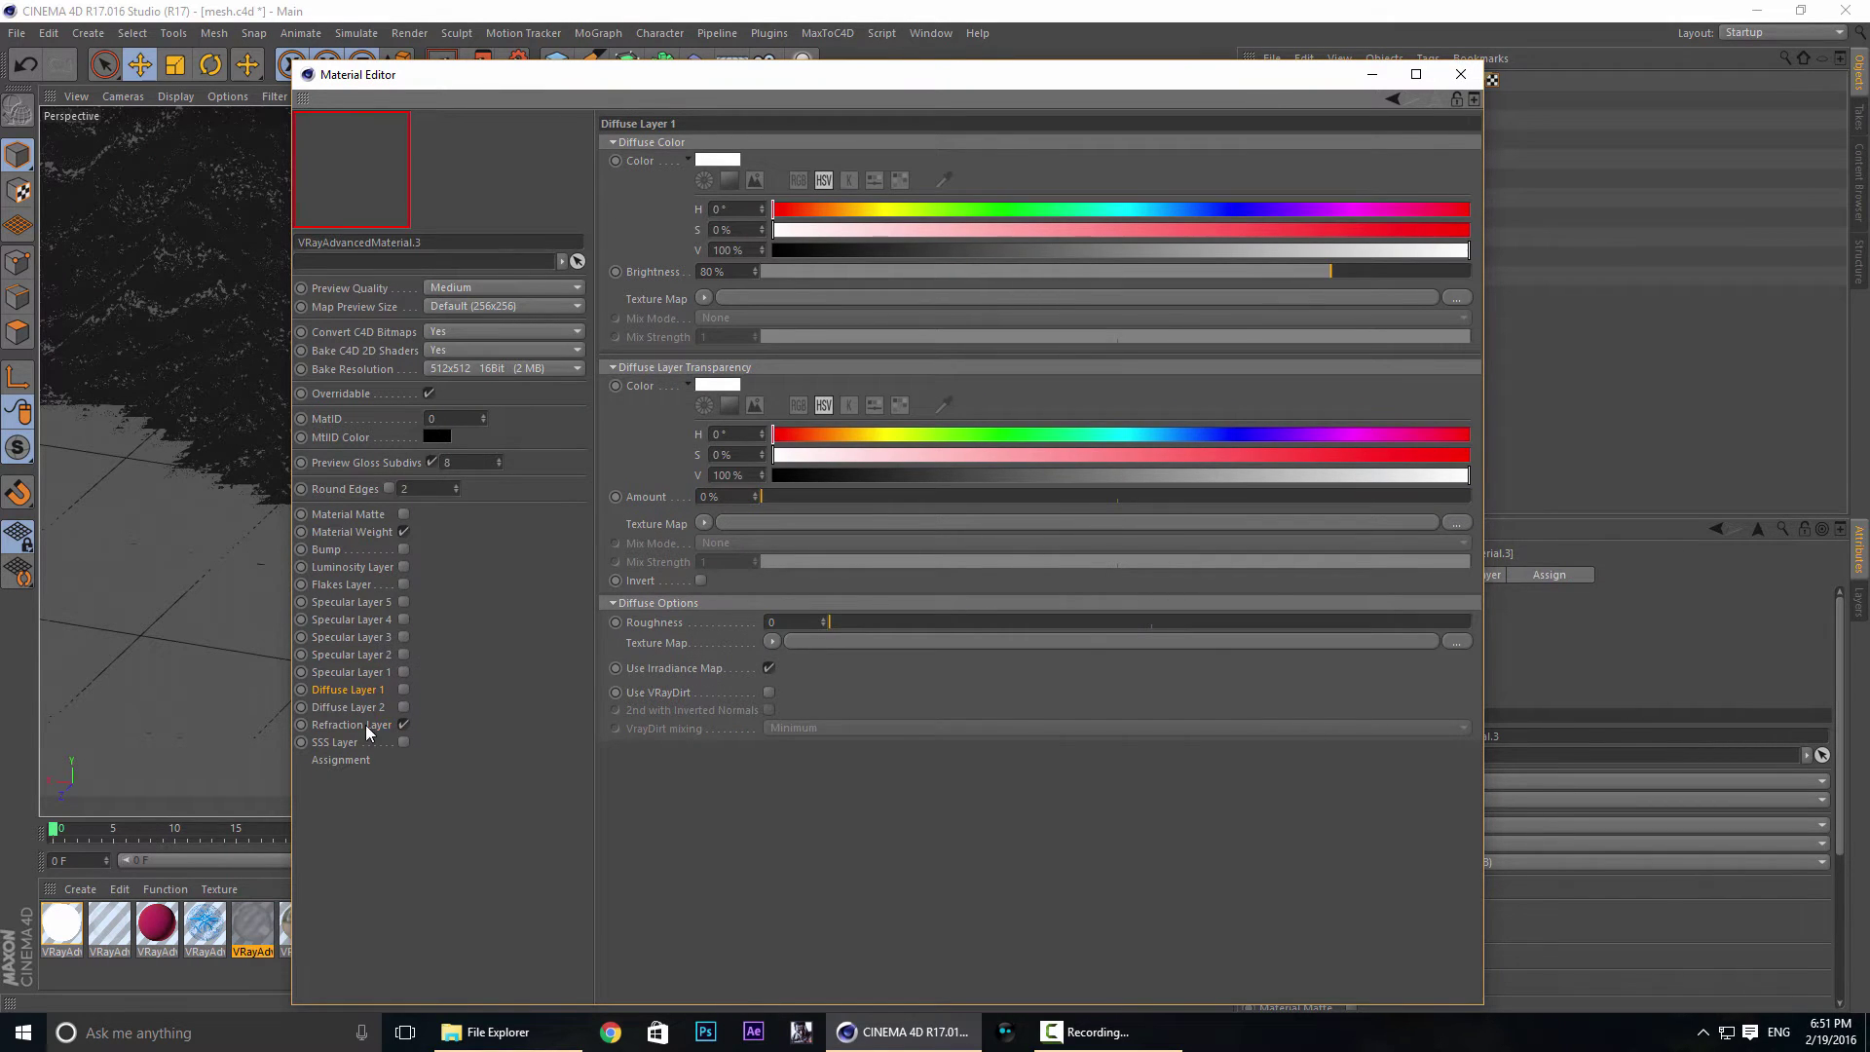
click(403, 726)
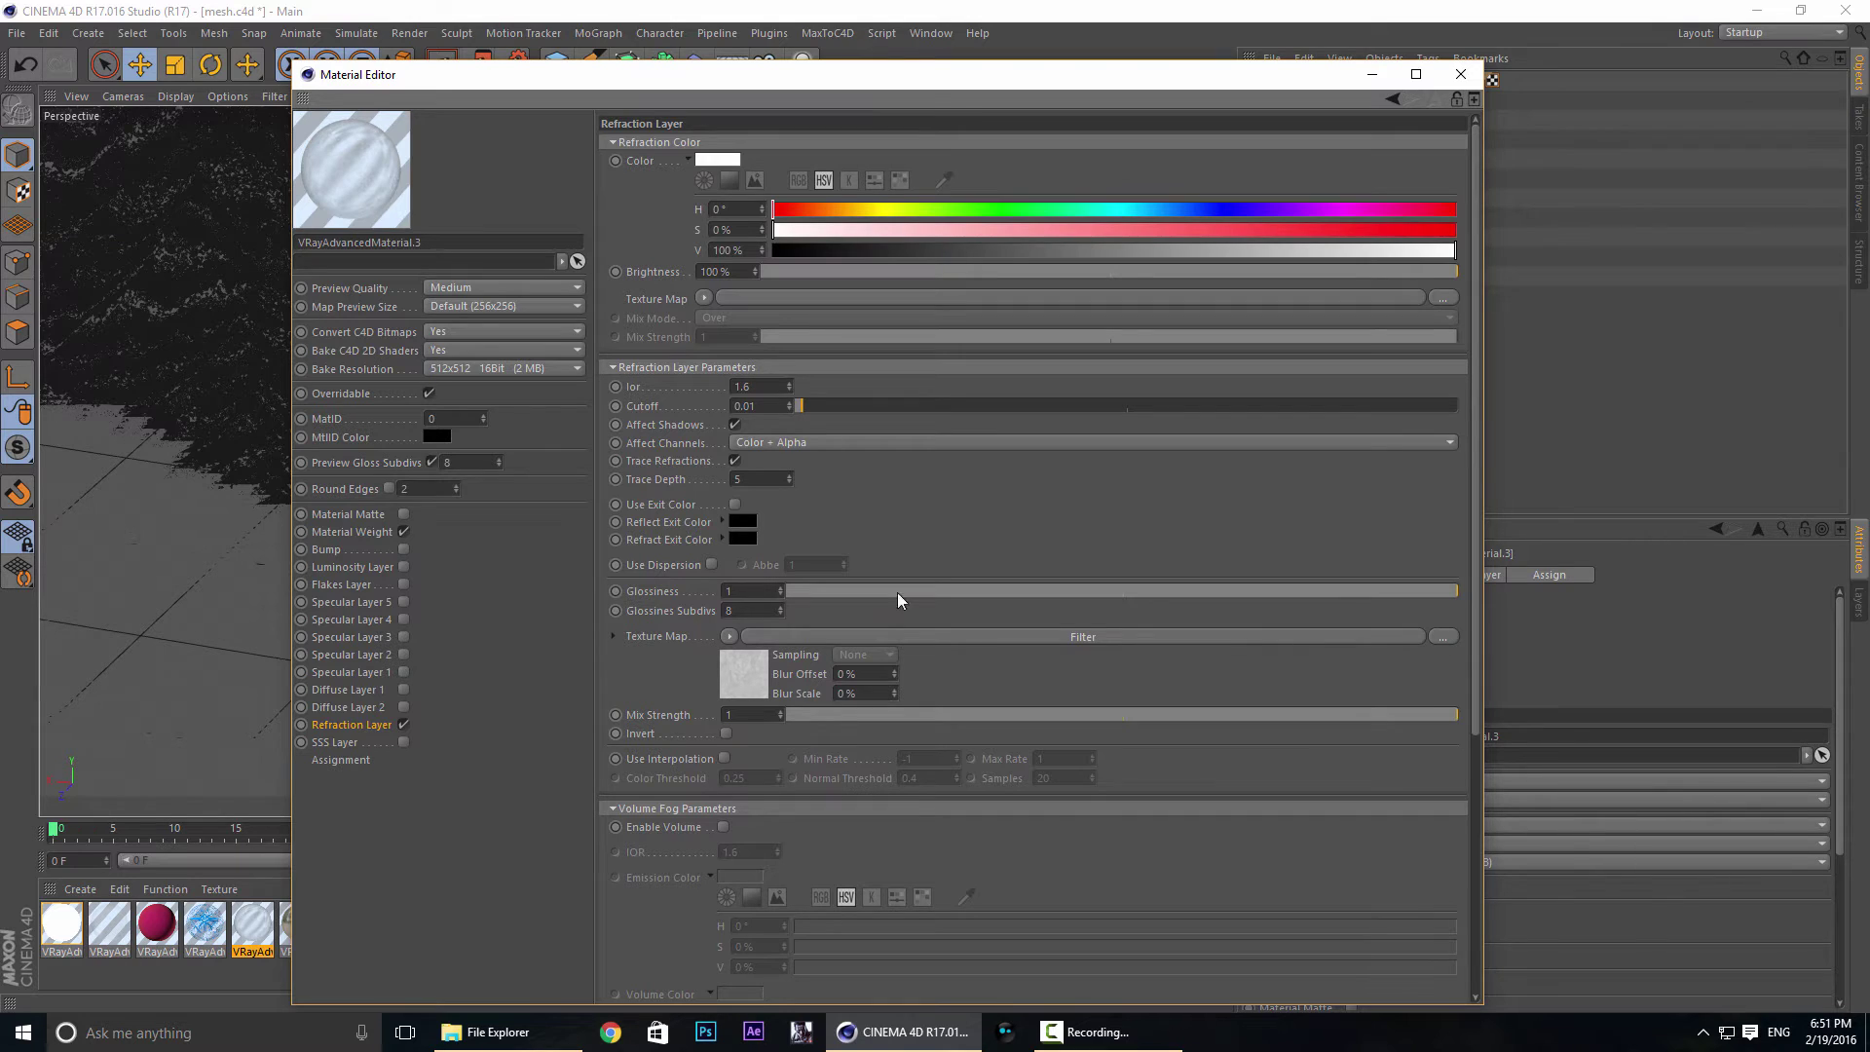
click(286, 927)
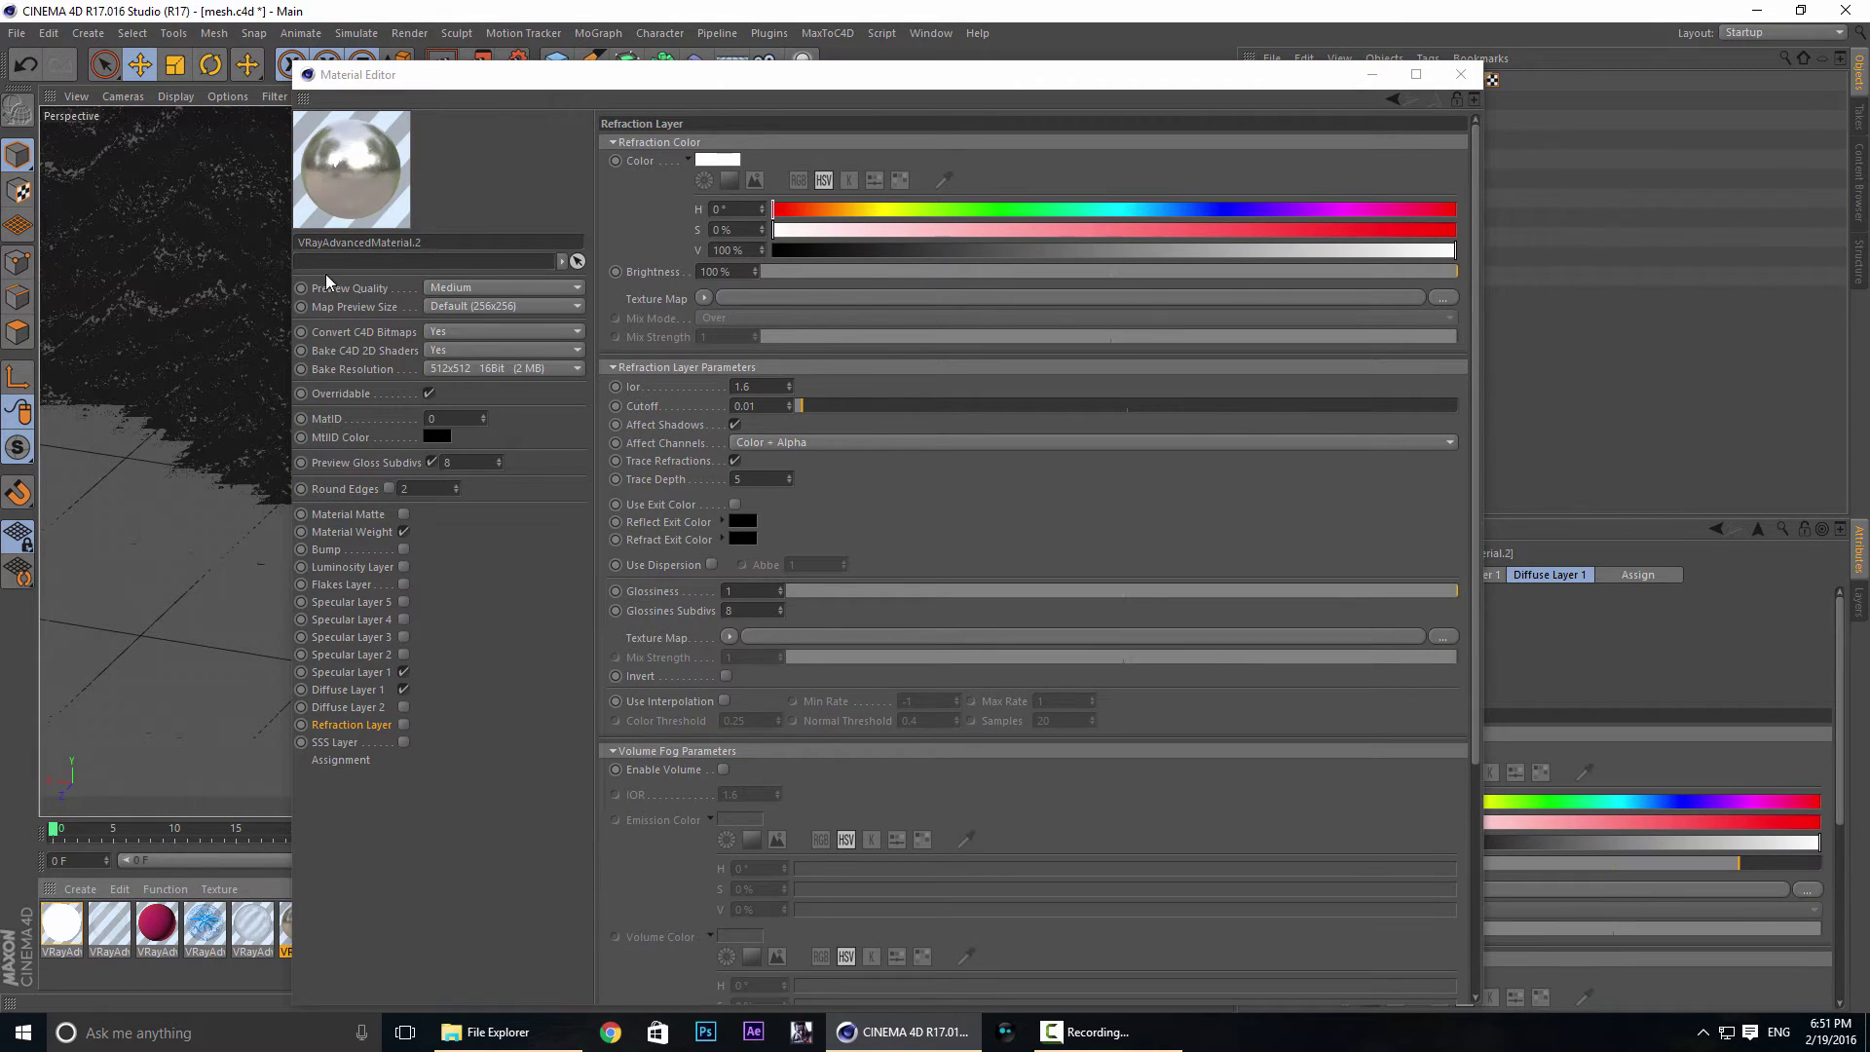
click(255, 918)
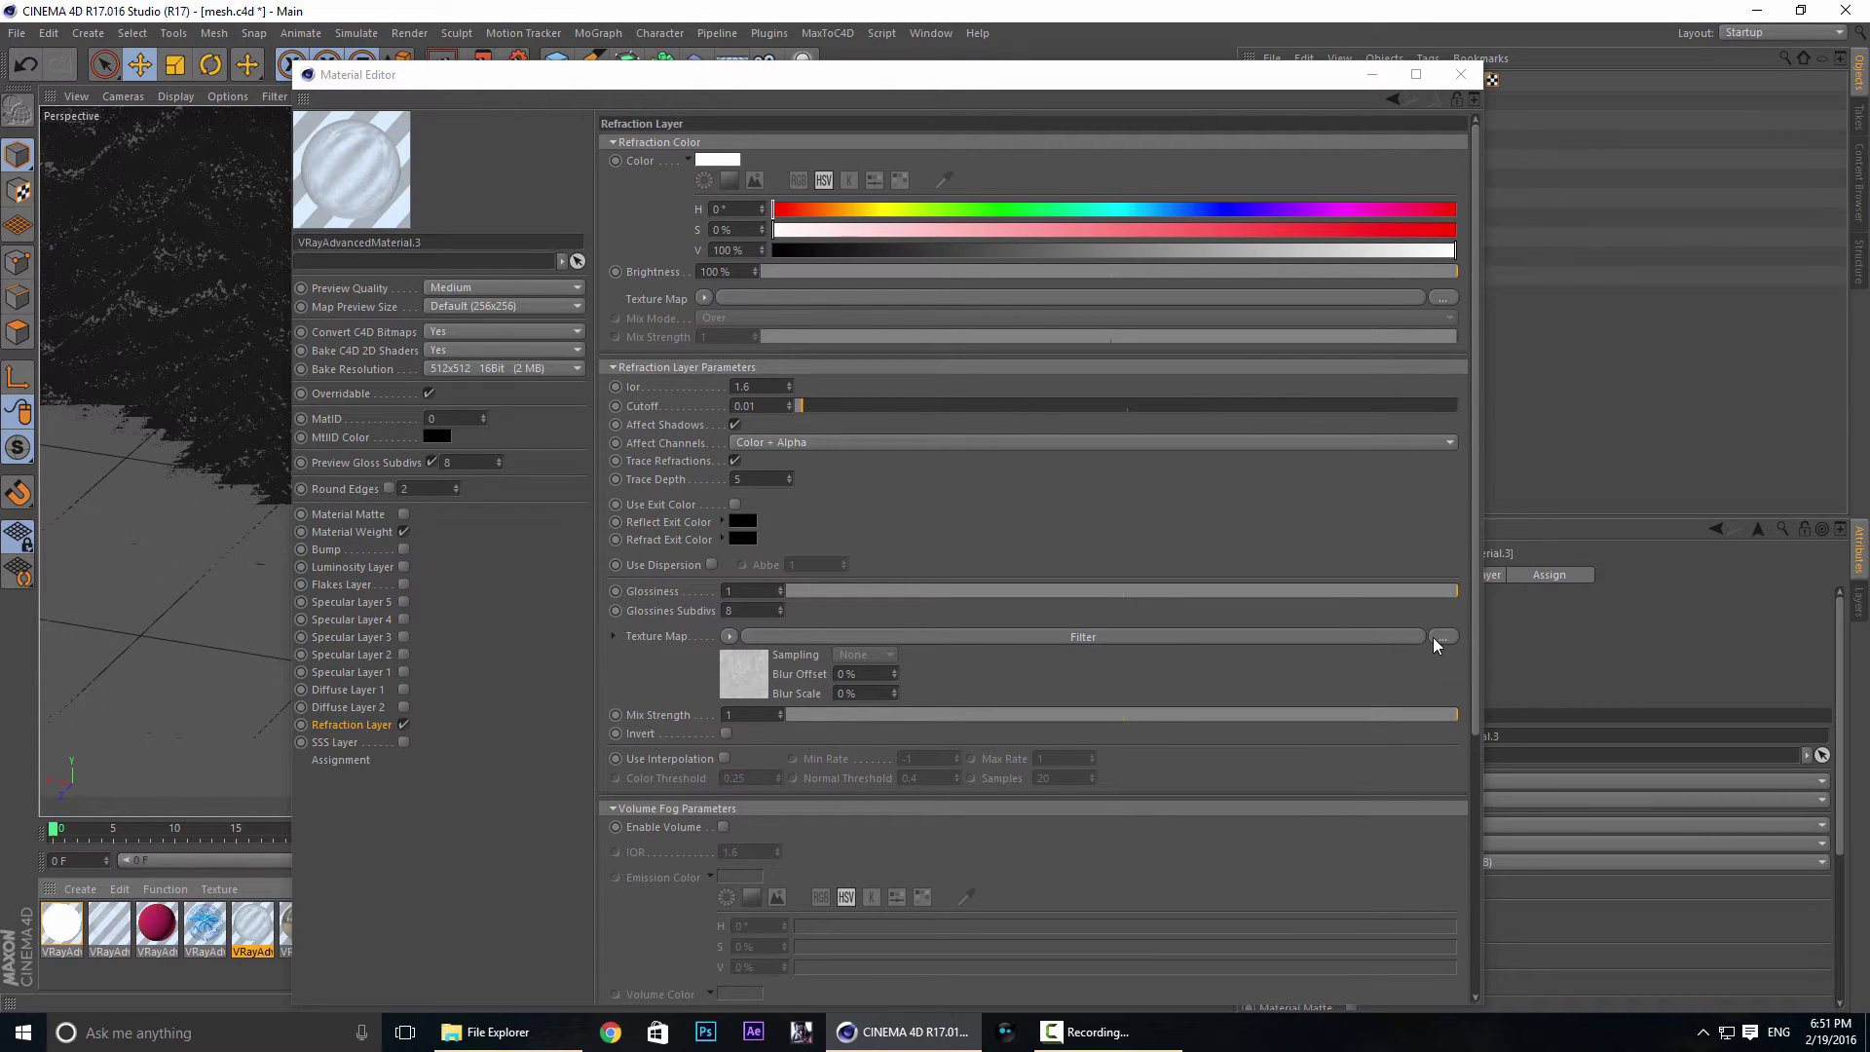
Examine the Filter shader in the refraction glossiness texture map and the Specular Layer 1 settings, closing the material editor when done.
click(731, 636)
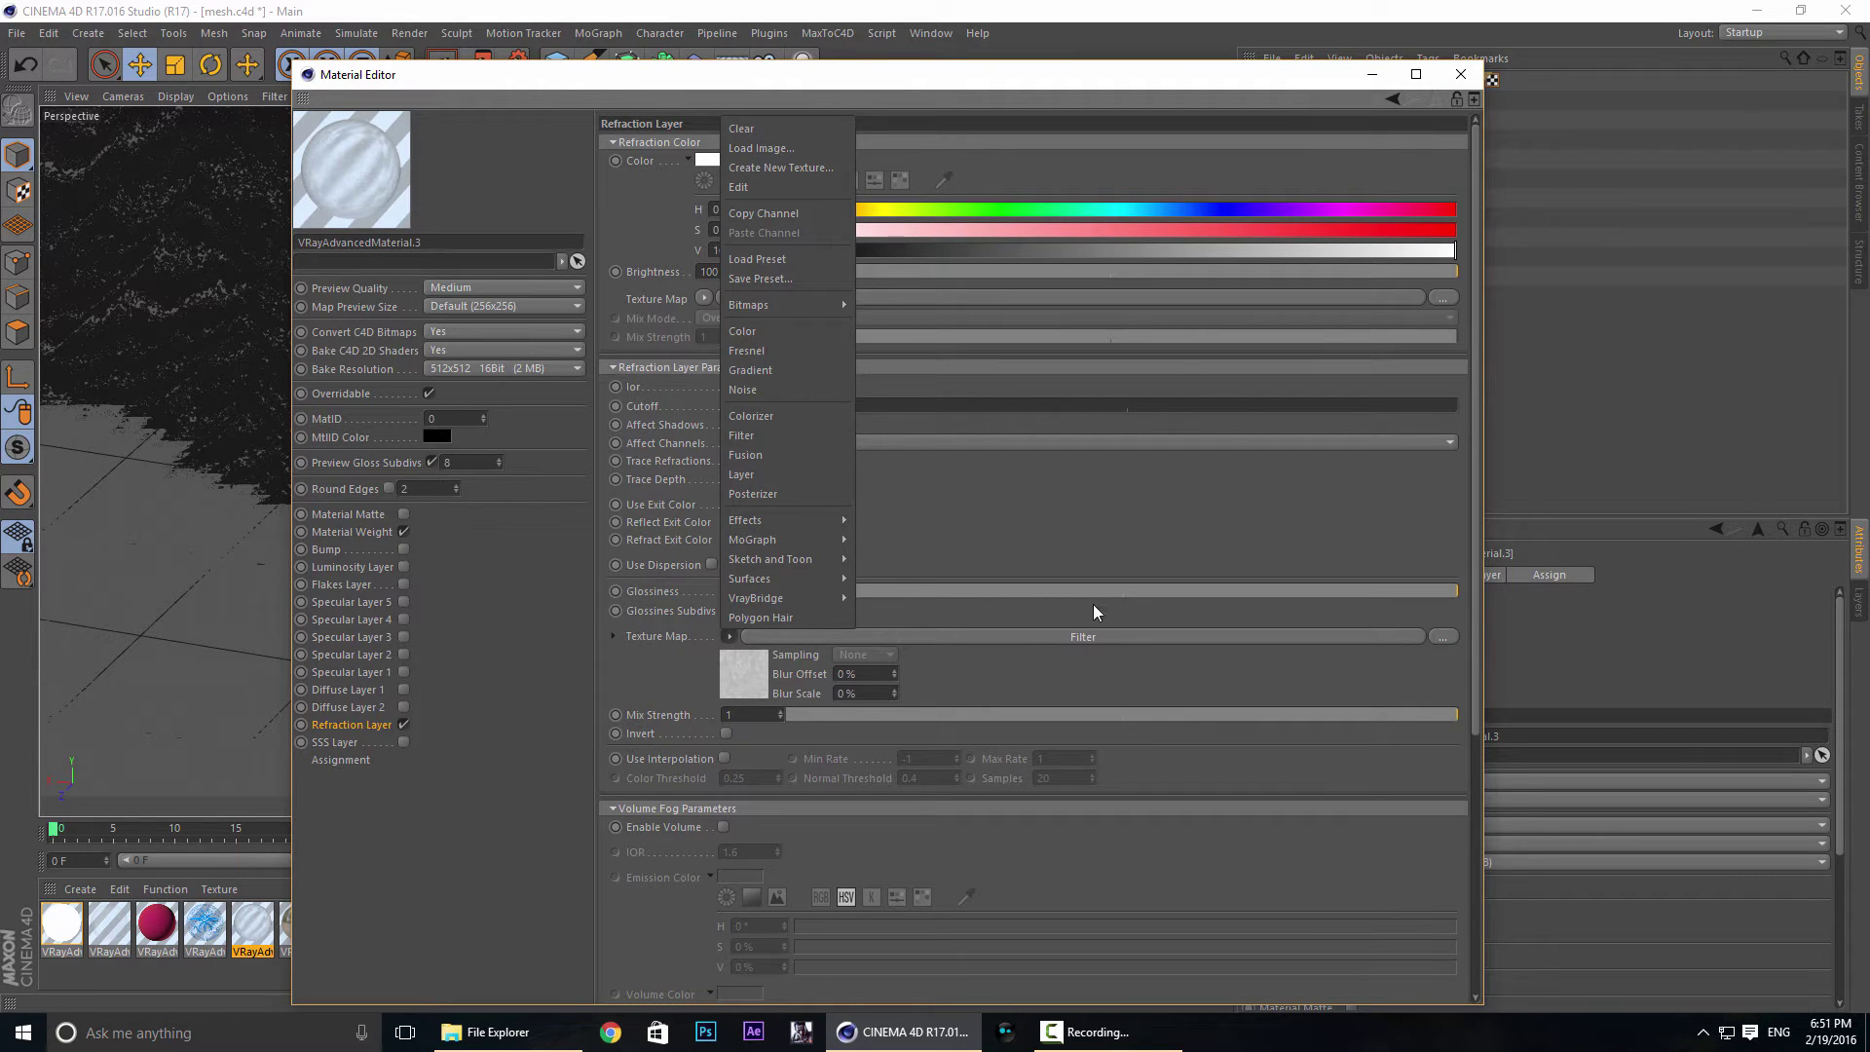
click(1083, 634)
click(1083, 636)
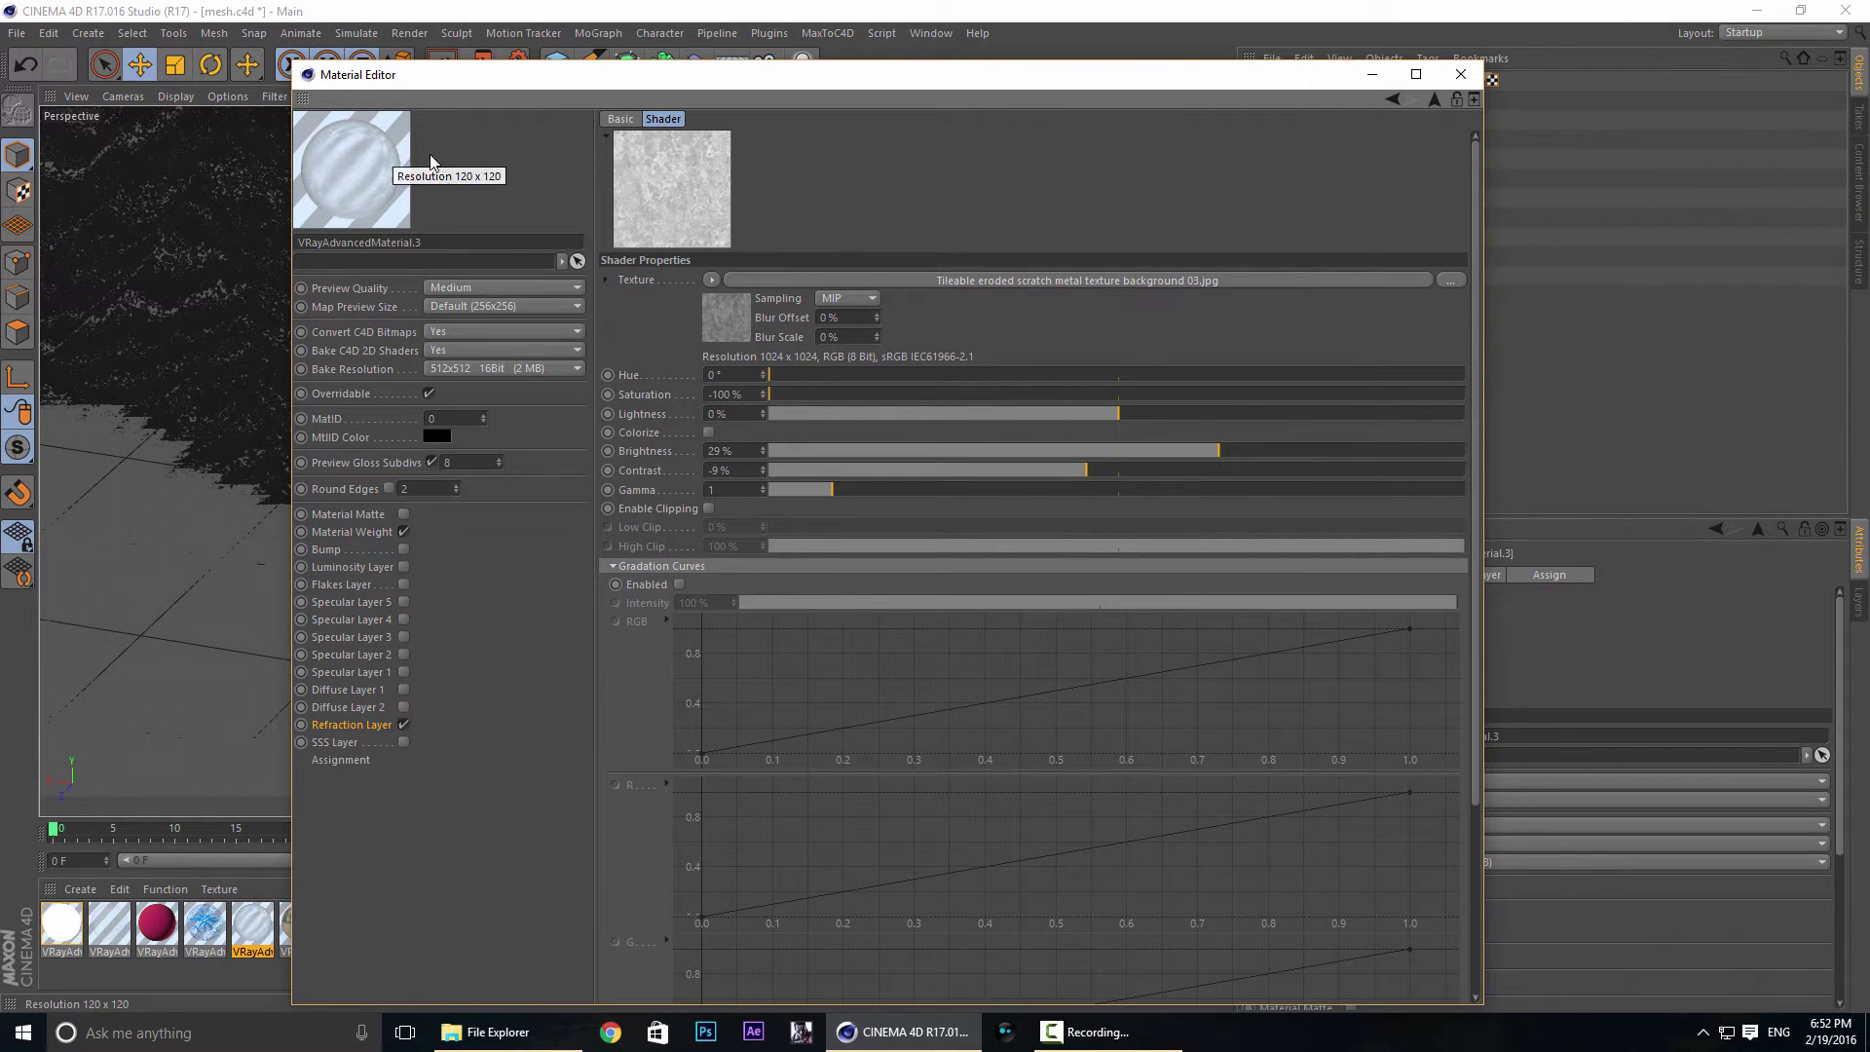
click(359, 672)
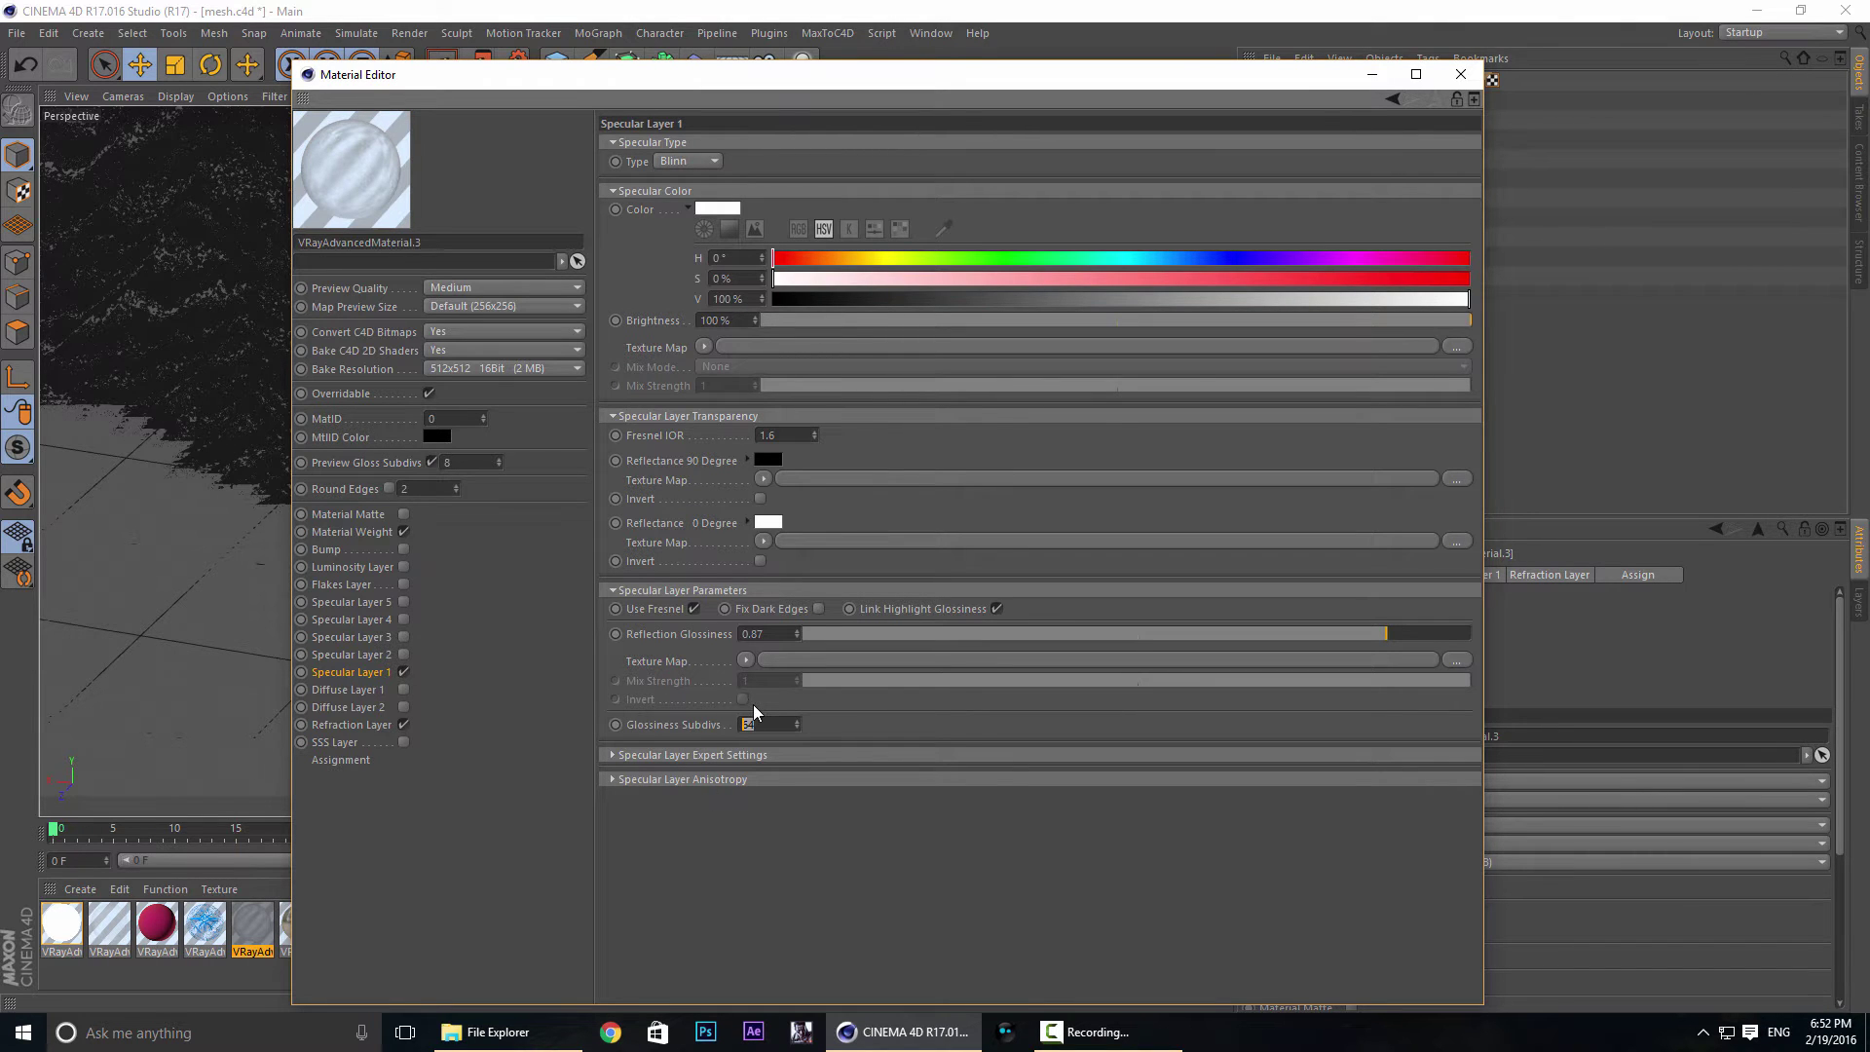
click(1461, 74)
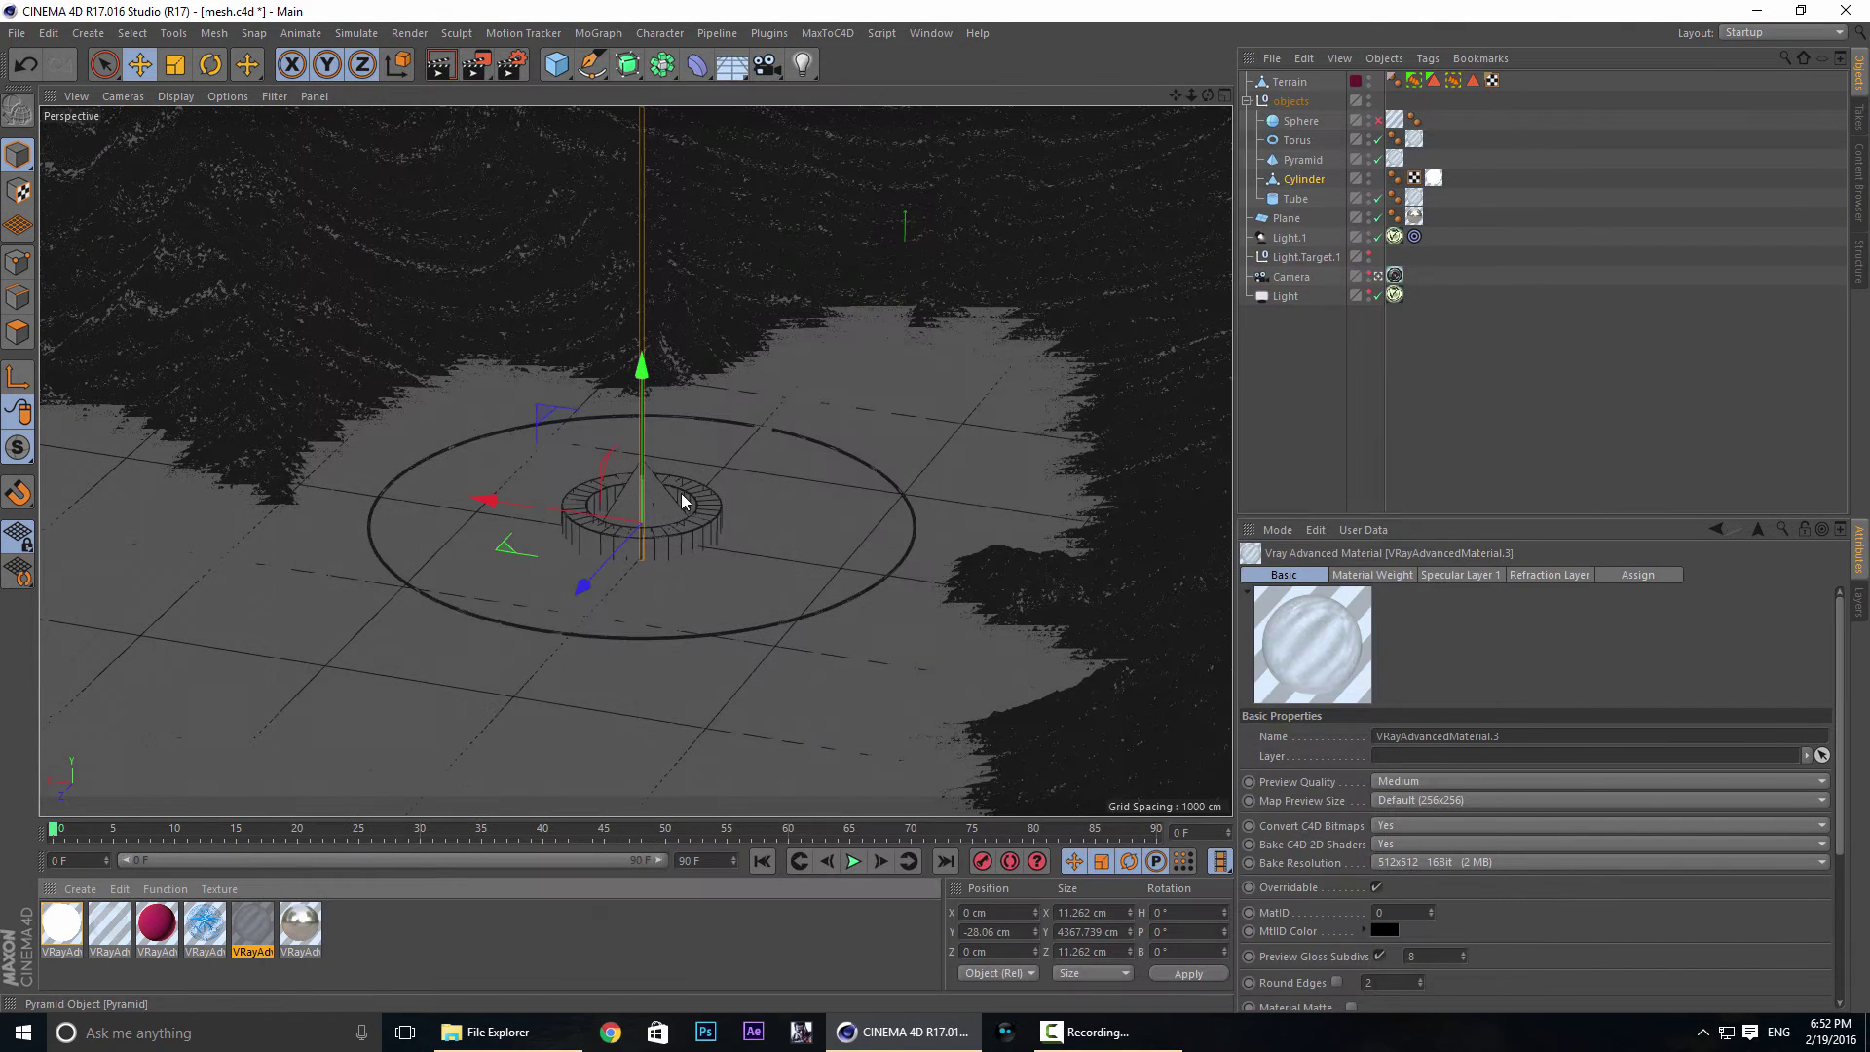
Select the Tube around the pyramid in the viewport.
click(634, 495)
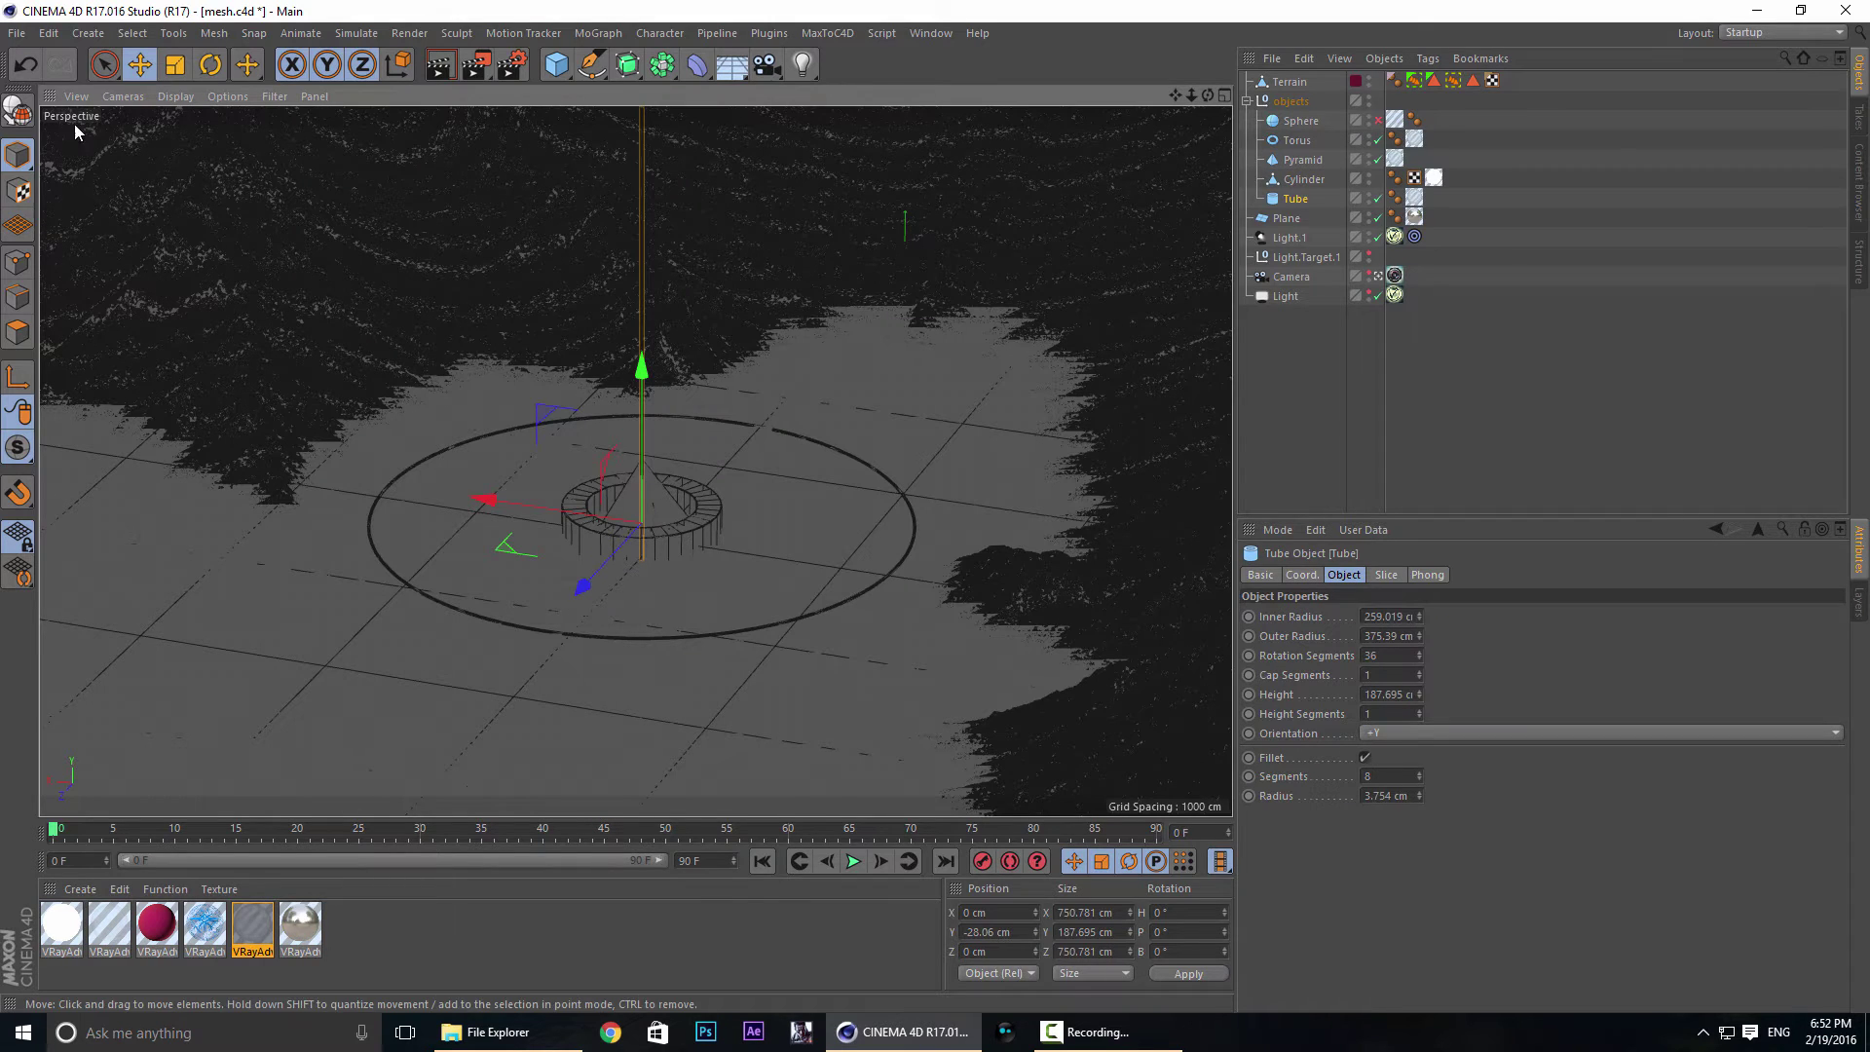
click(504, 629)
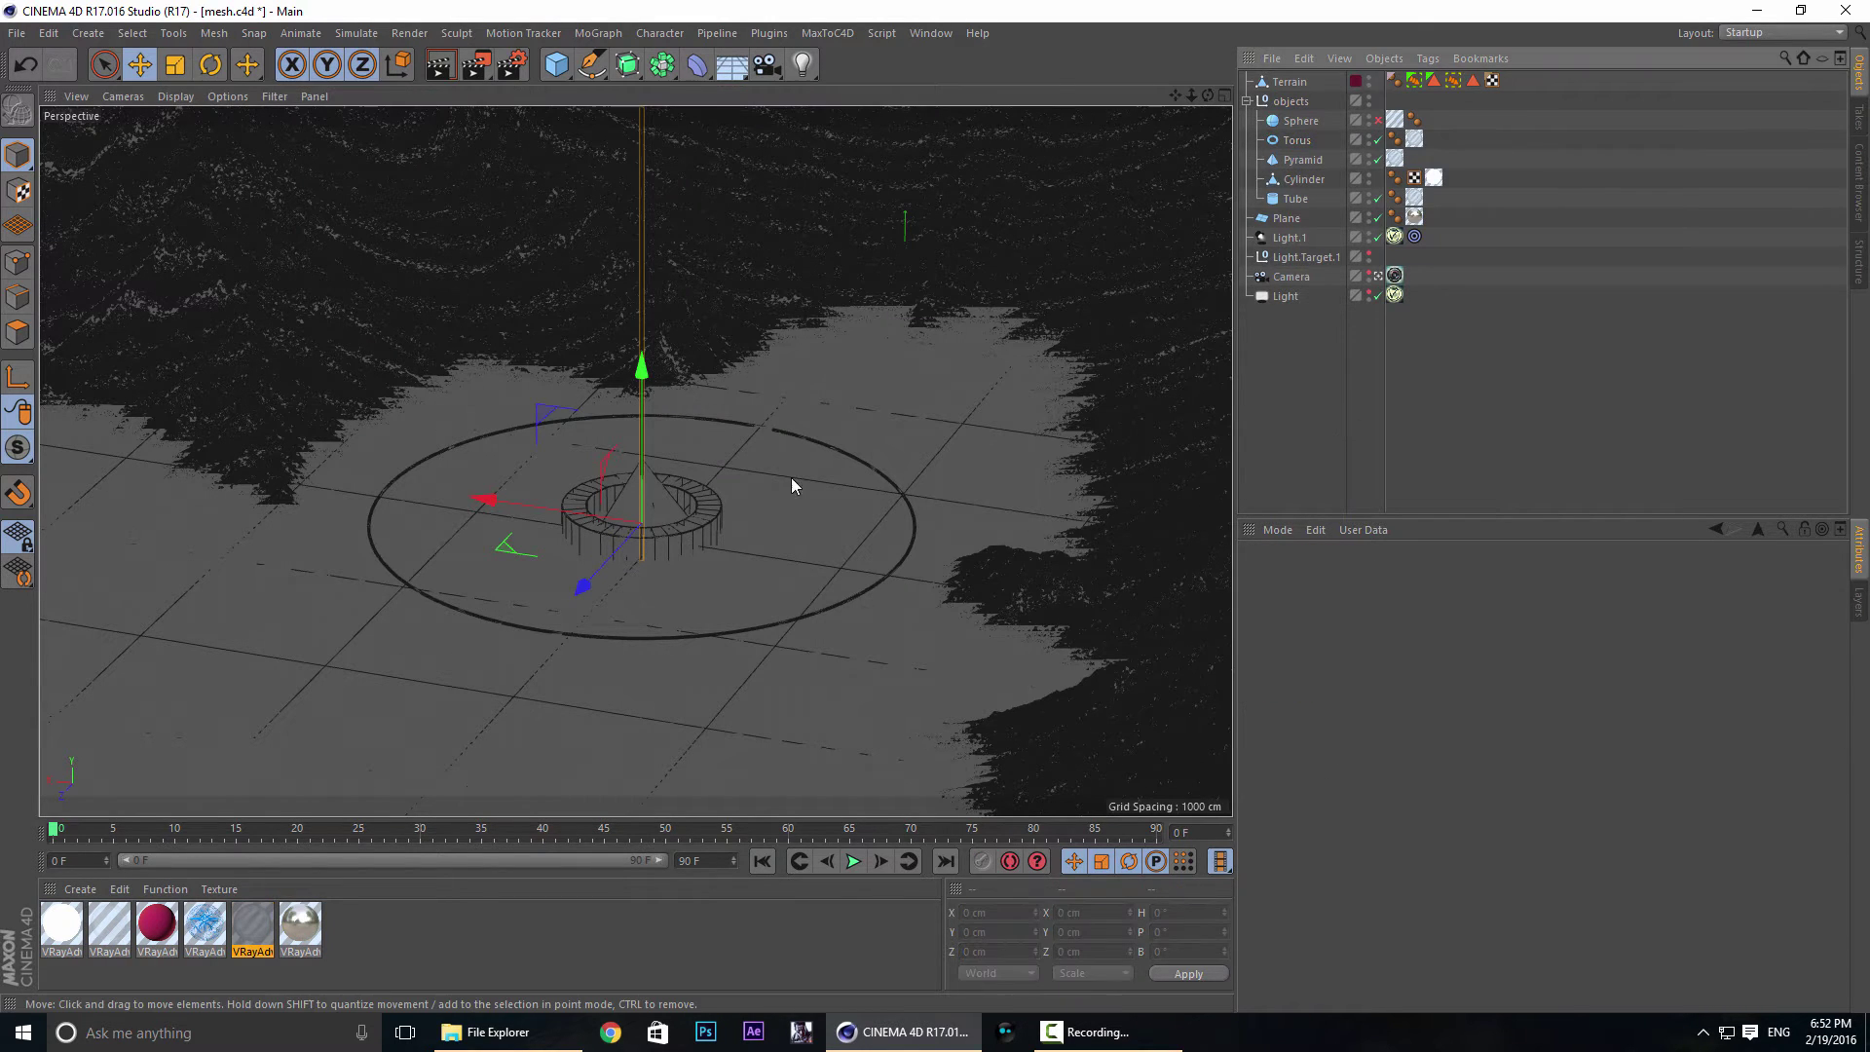
click(689, 537)
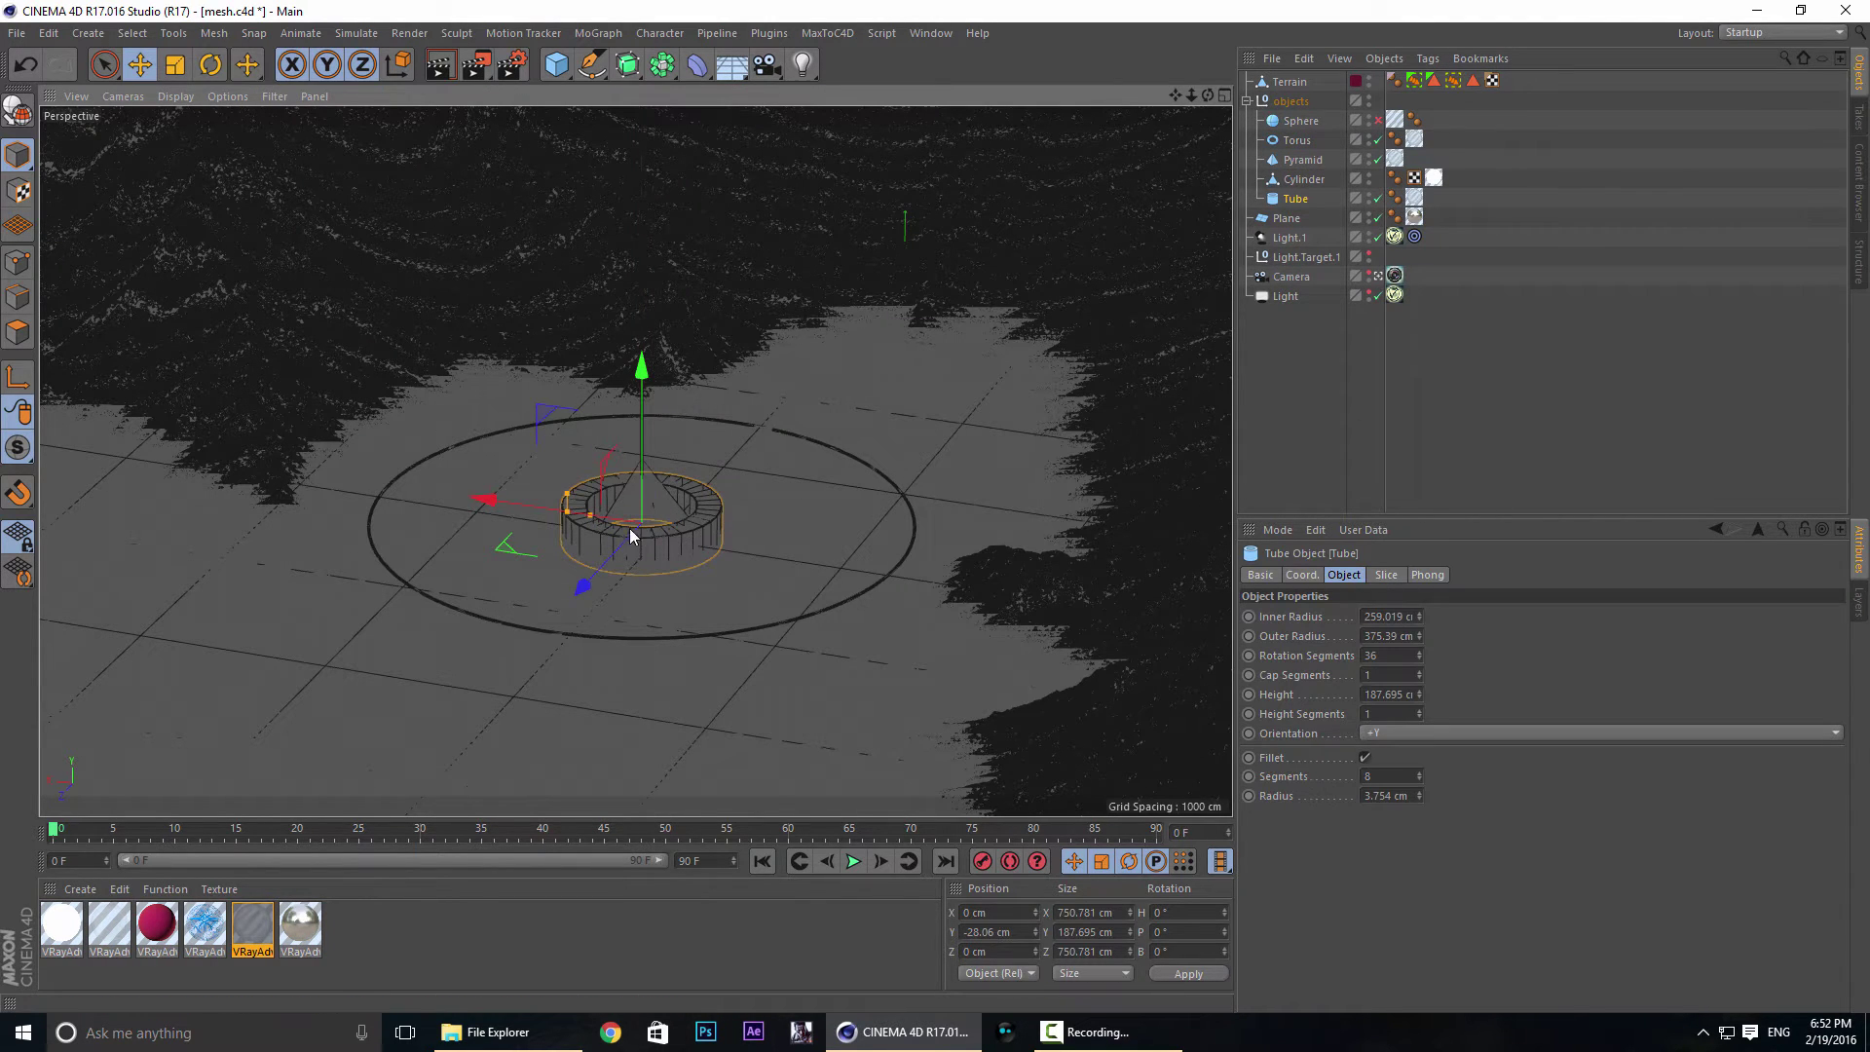
Re-enable and select the Sphere, and examine the refraction and specular layers of its material VRayAdvancedMaterial.6.
click(1405, 408)
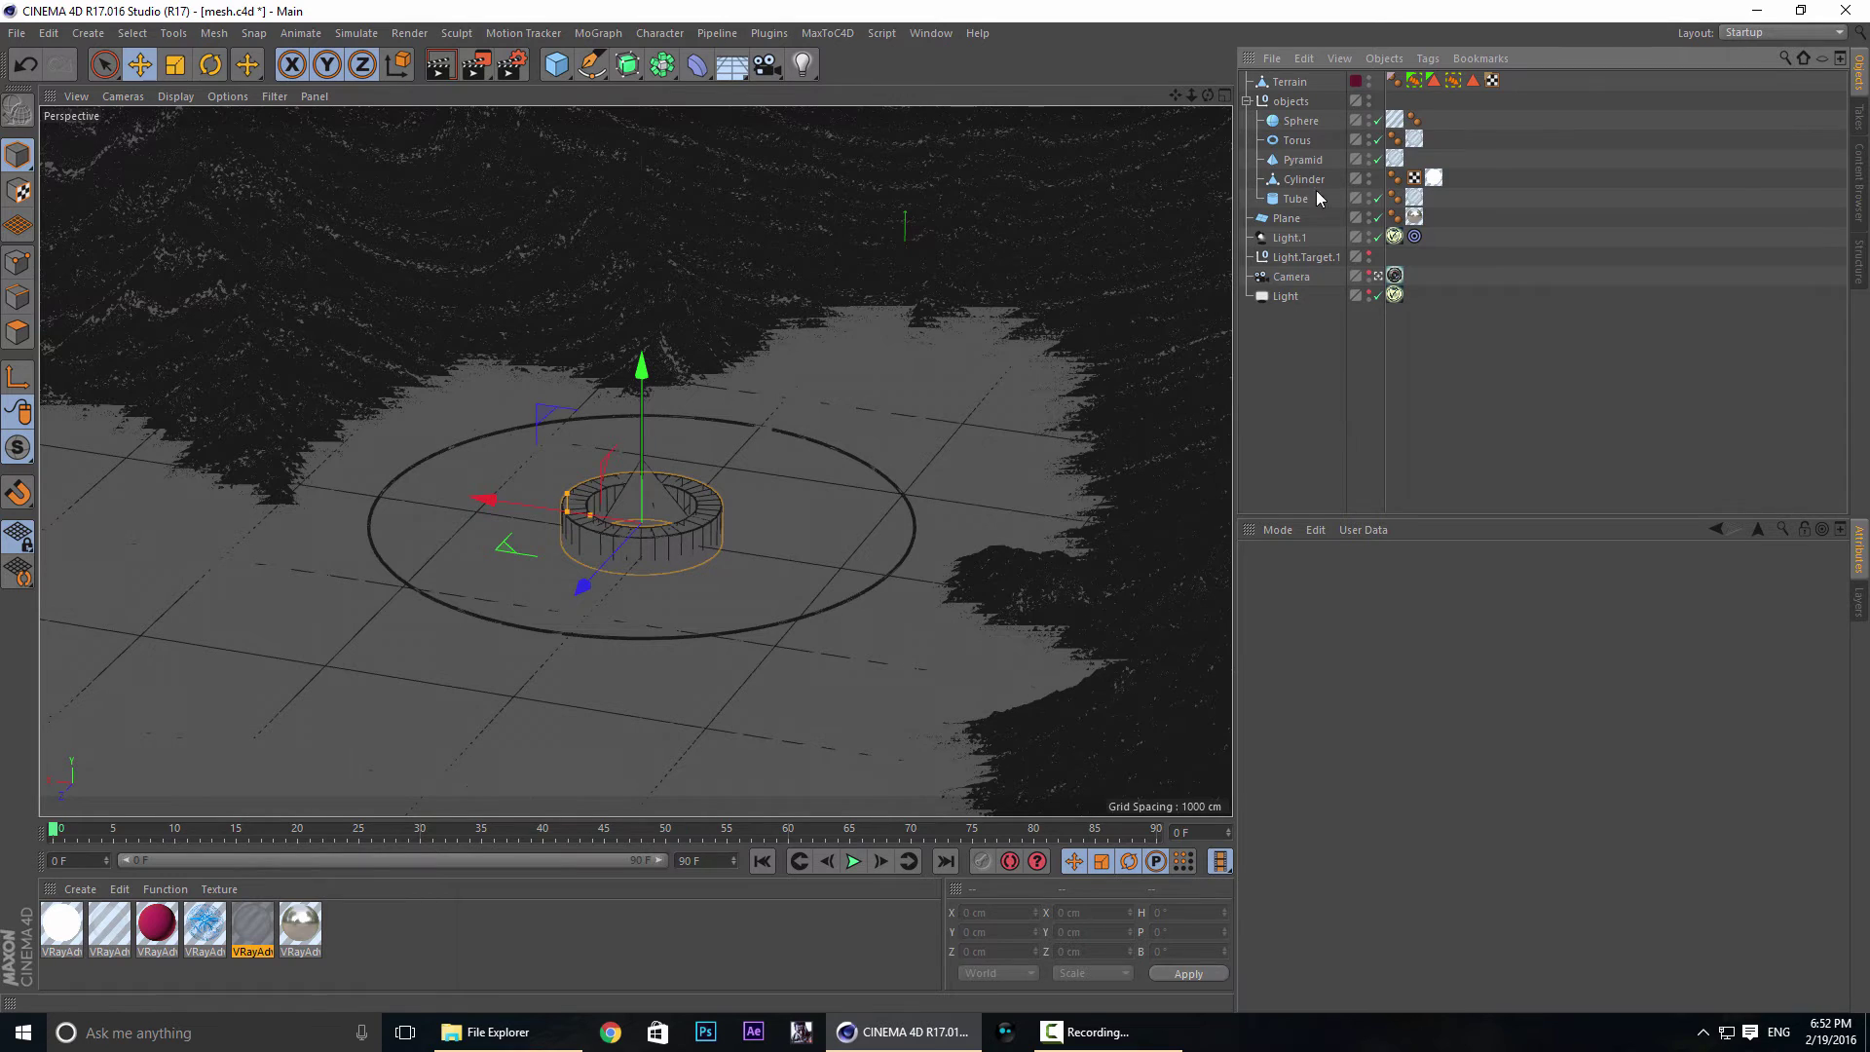
click(1301, 121)
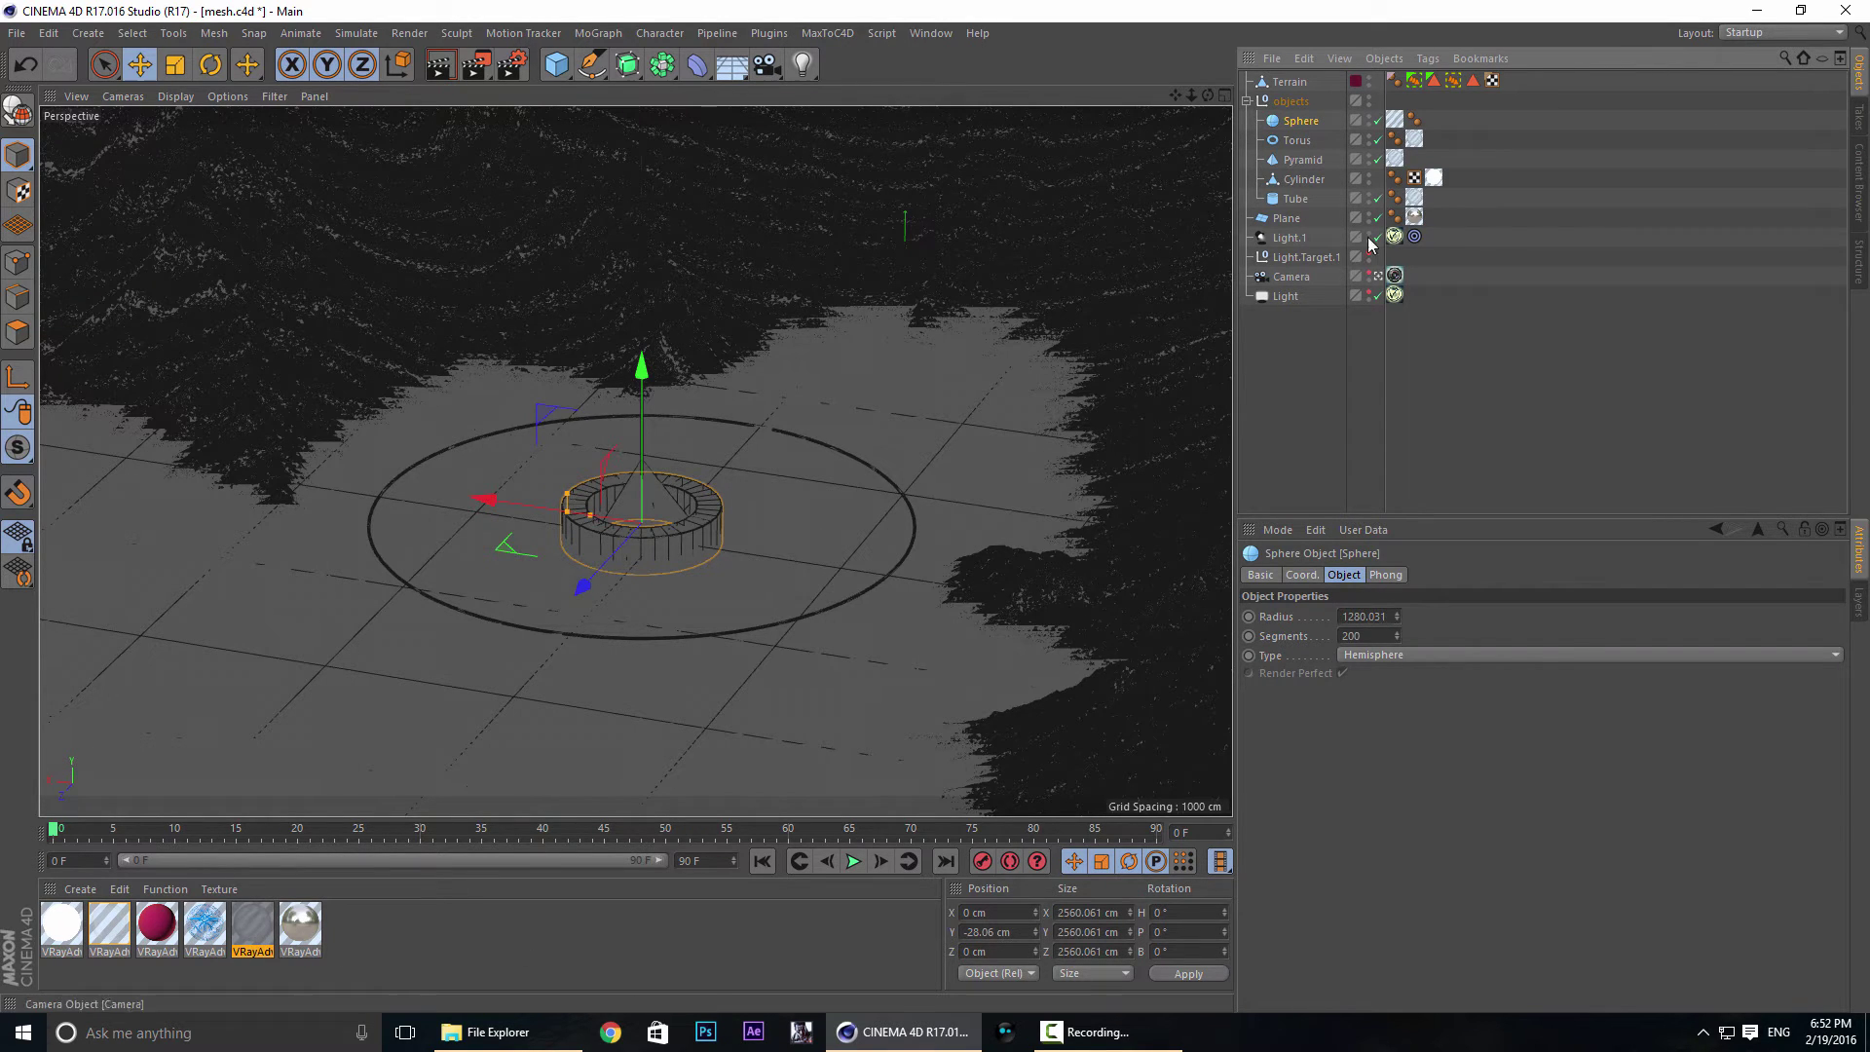
click(114, 929)
double_click(114, 929)
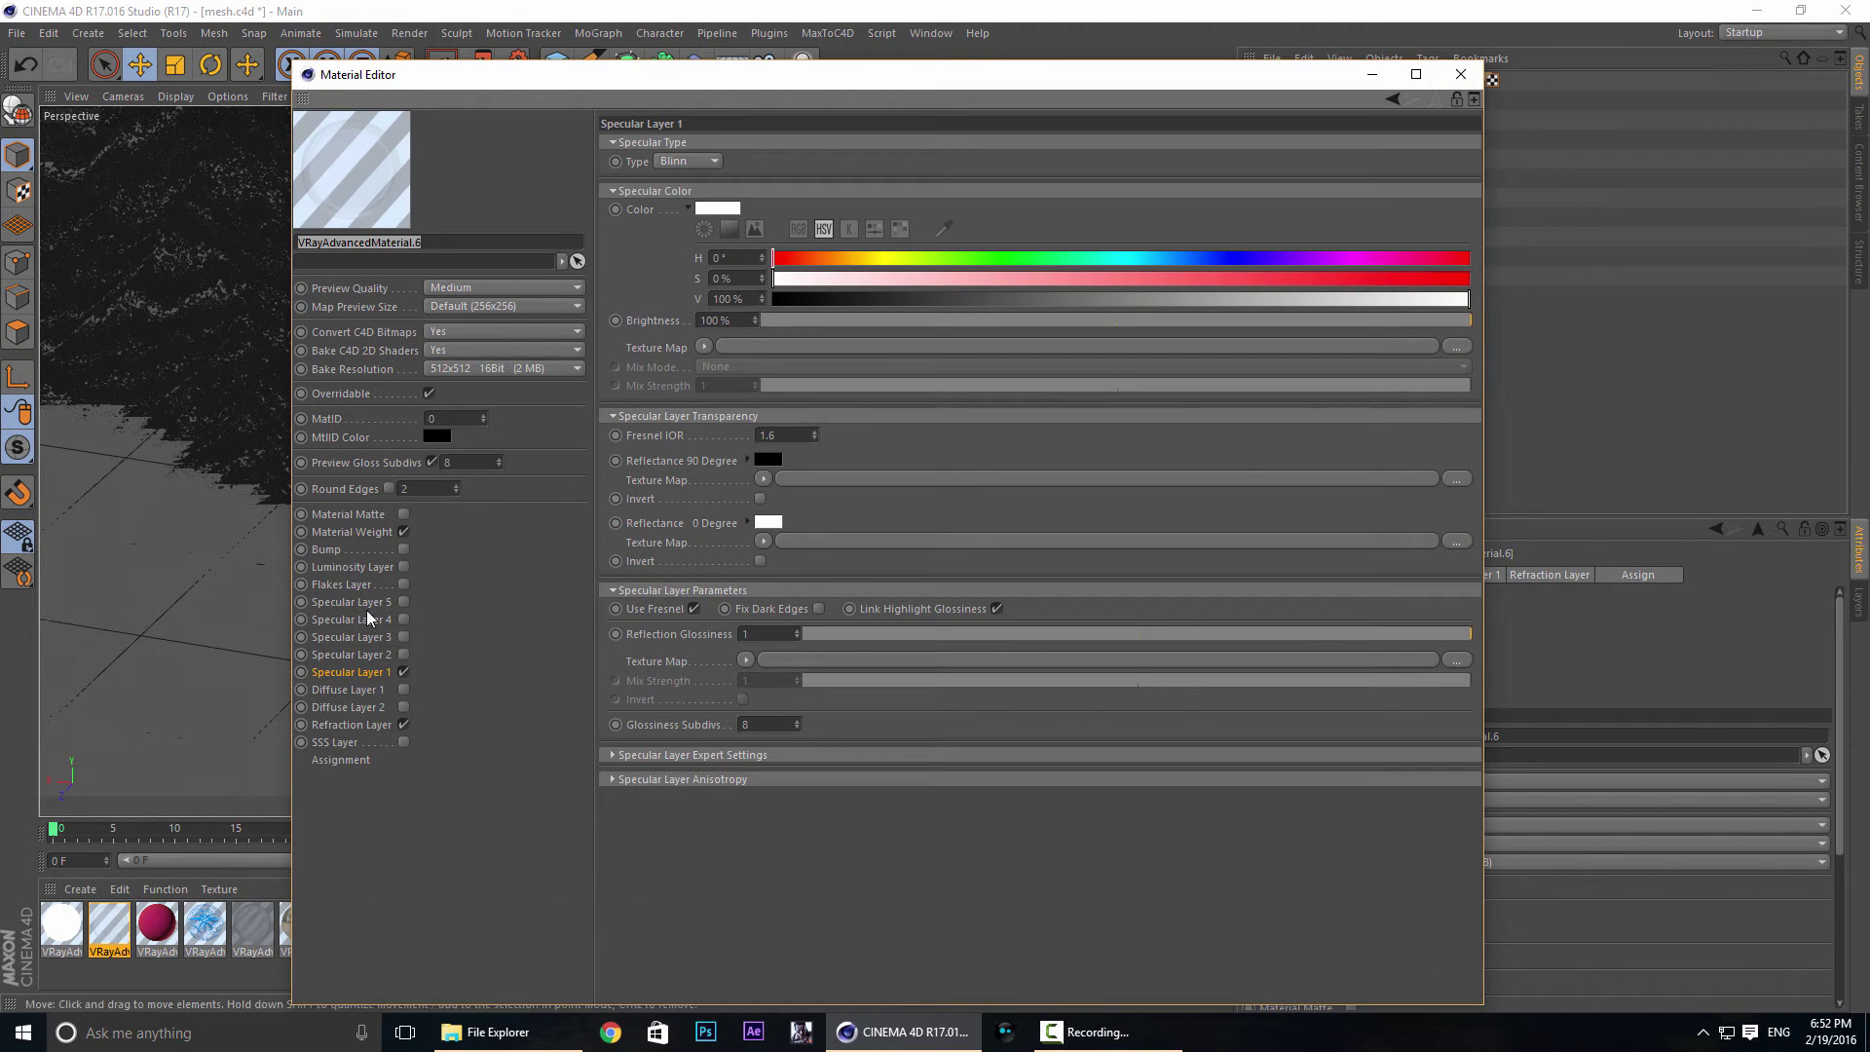
click(379, 727)
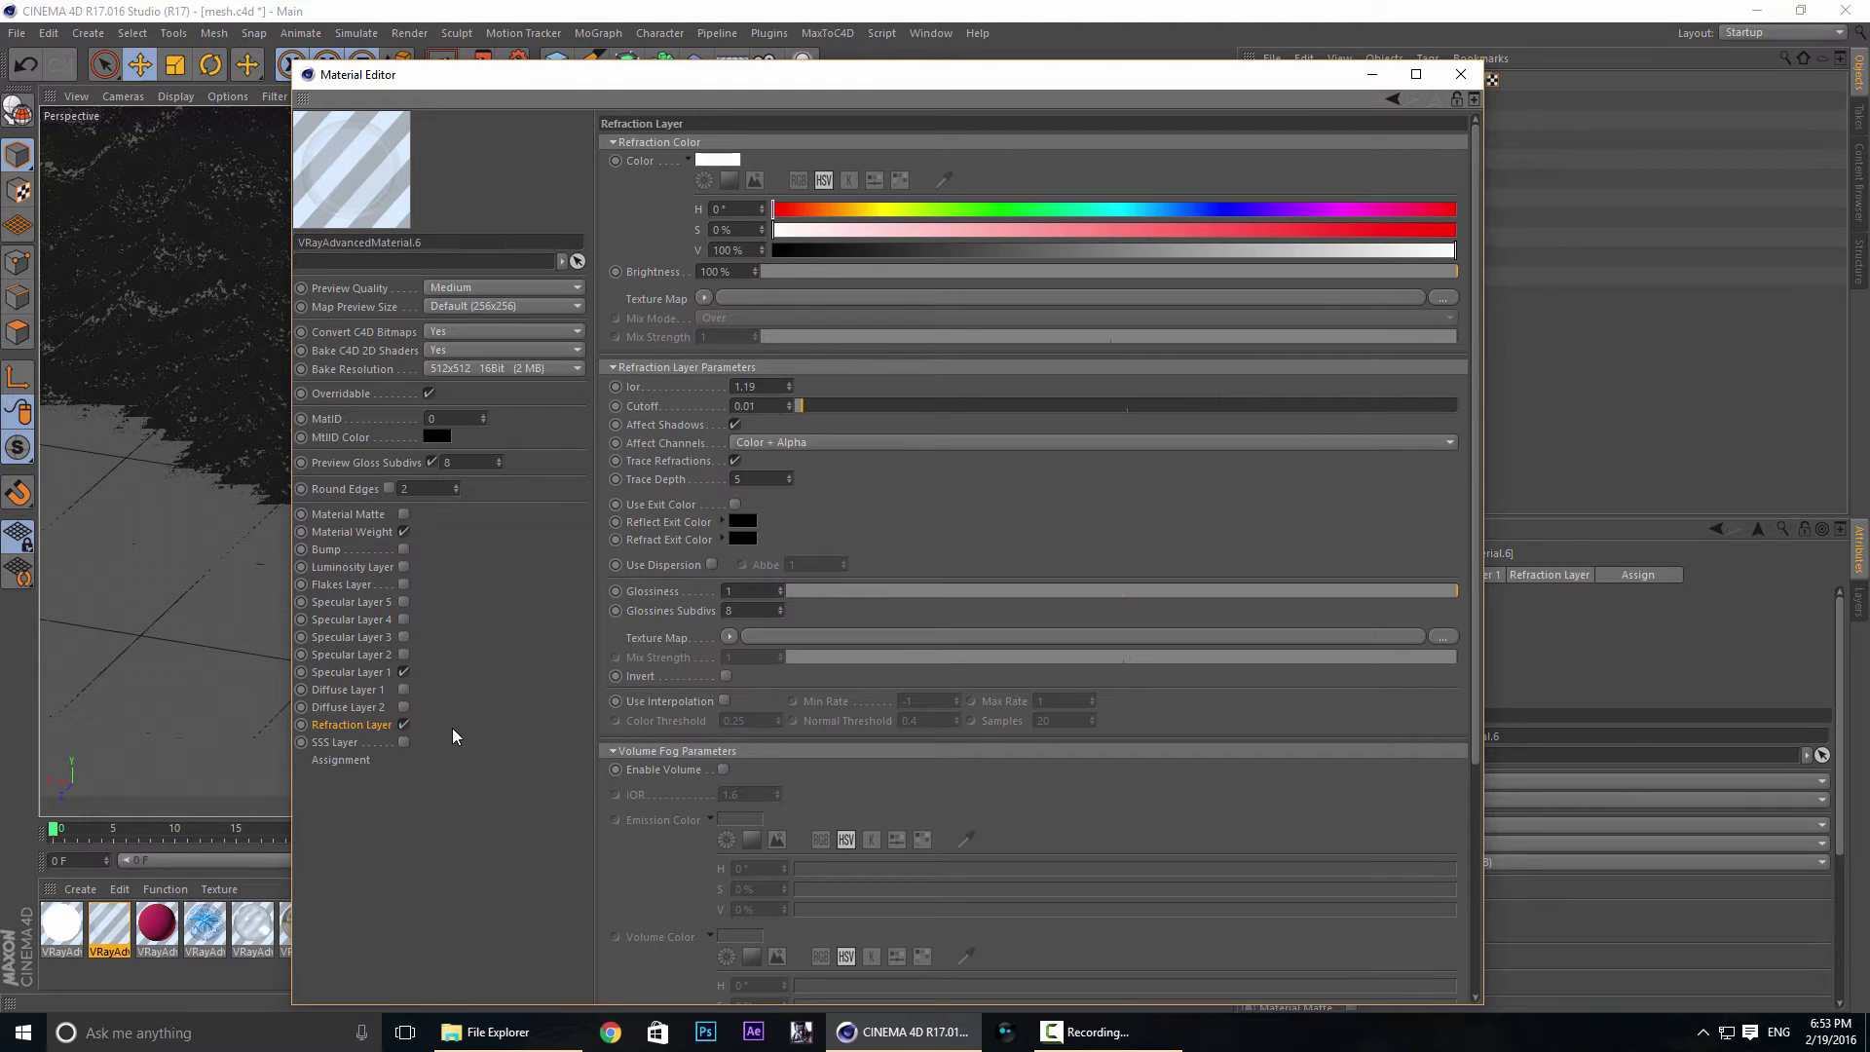
click(365, 674)
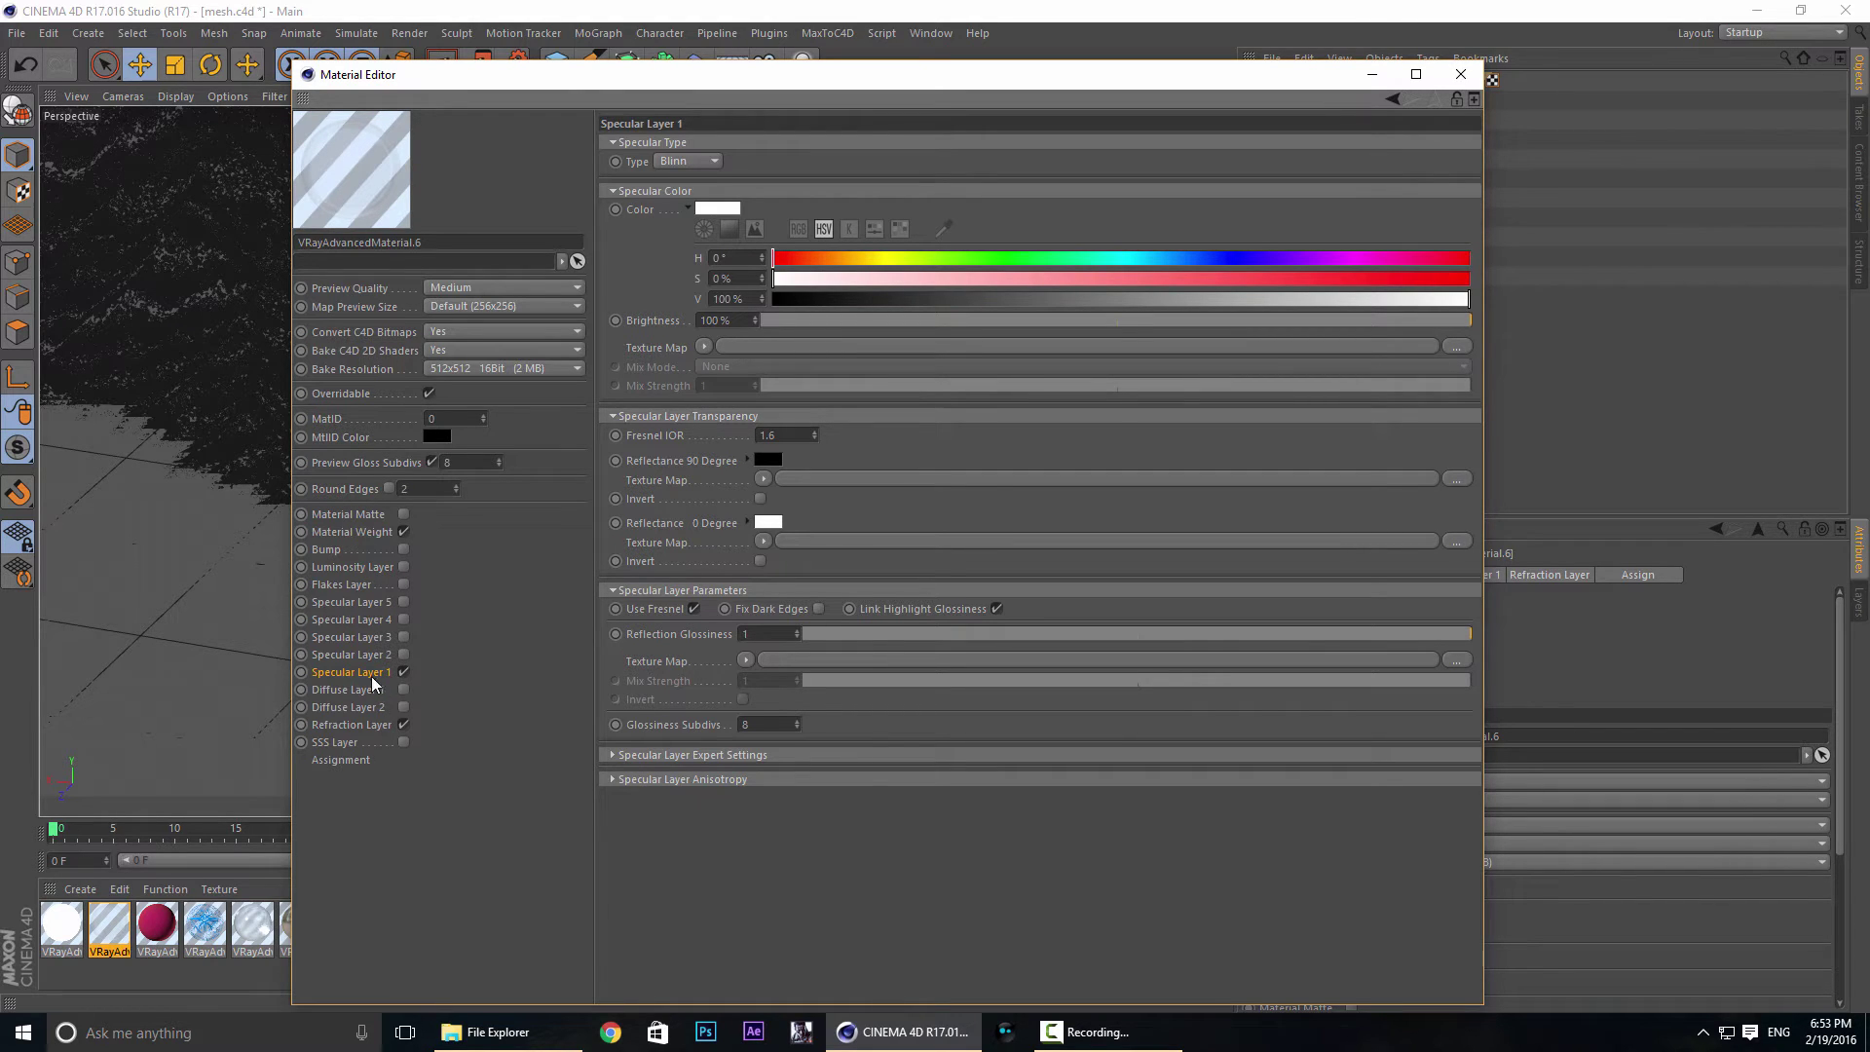
Clear the Material Weight color map of VRayAdvancedMaterial.6 and load a new Color shader into it.
click(363, 531)
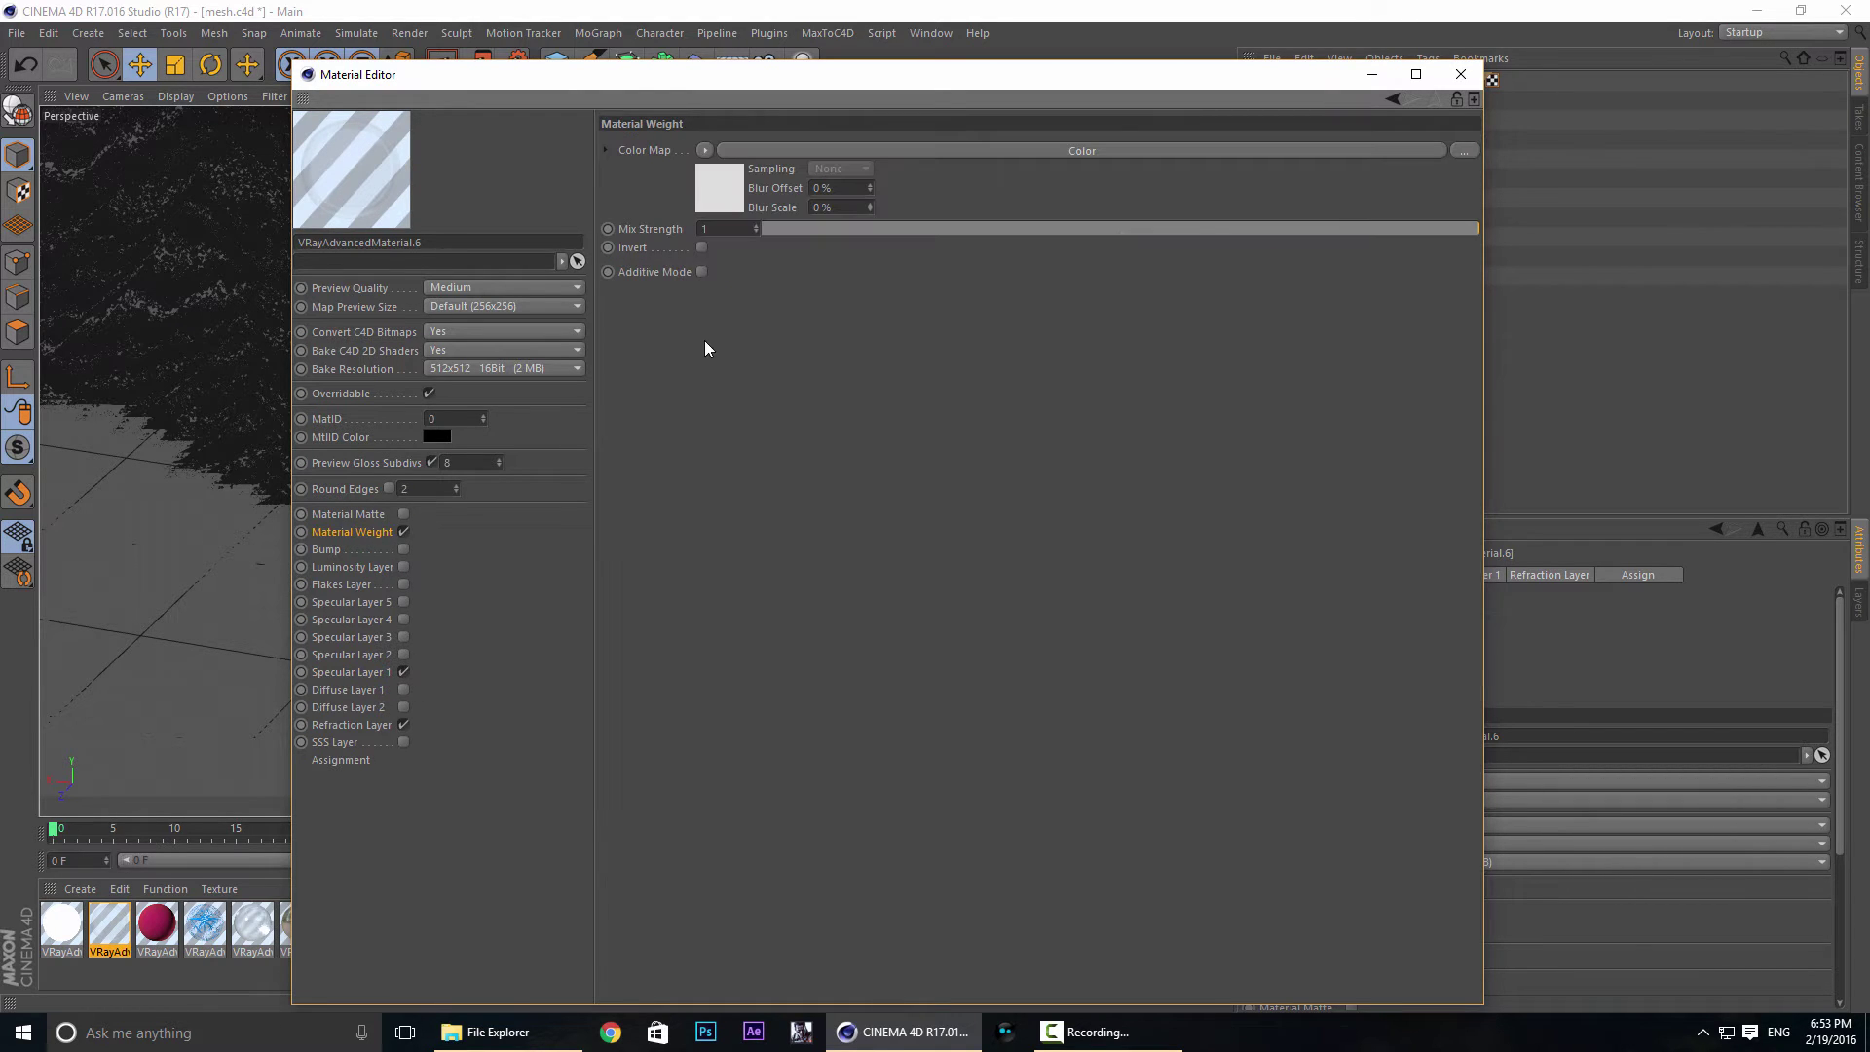
click(704, 150)
click(729, 175)
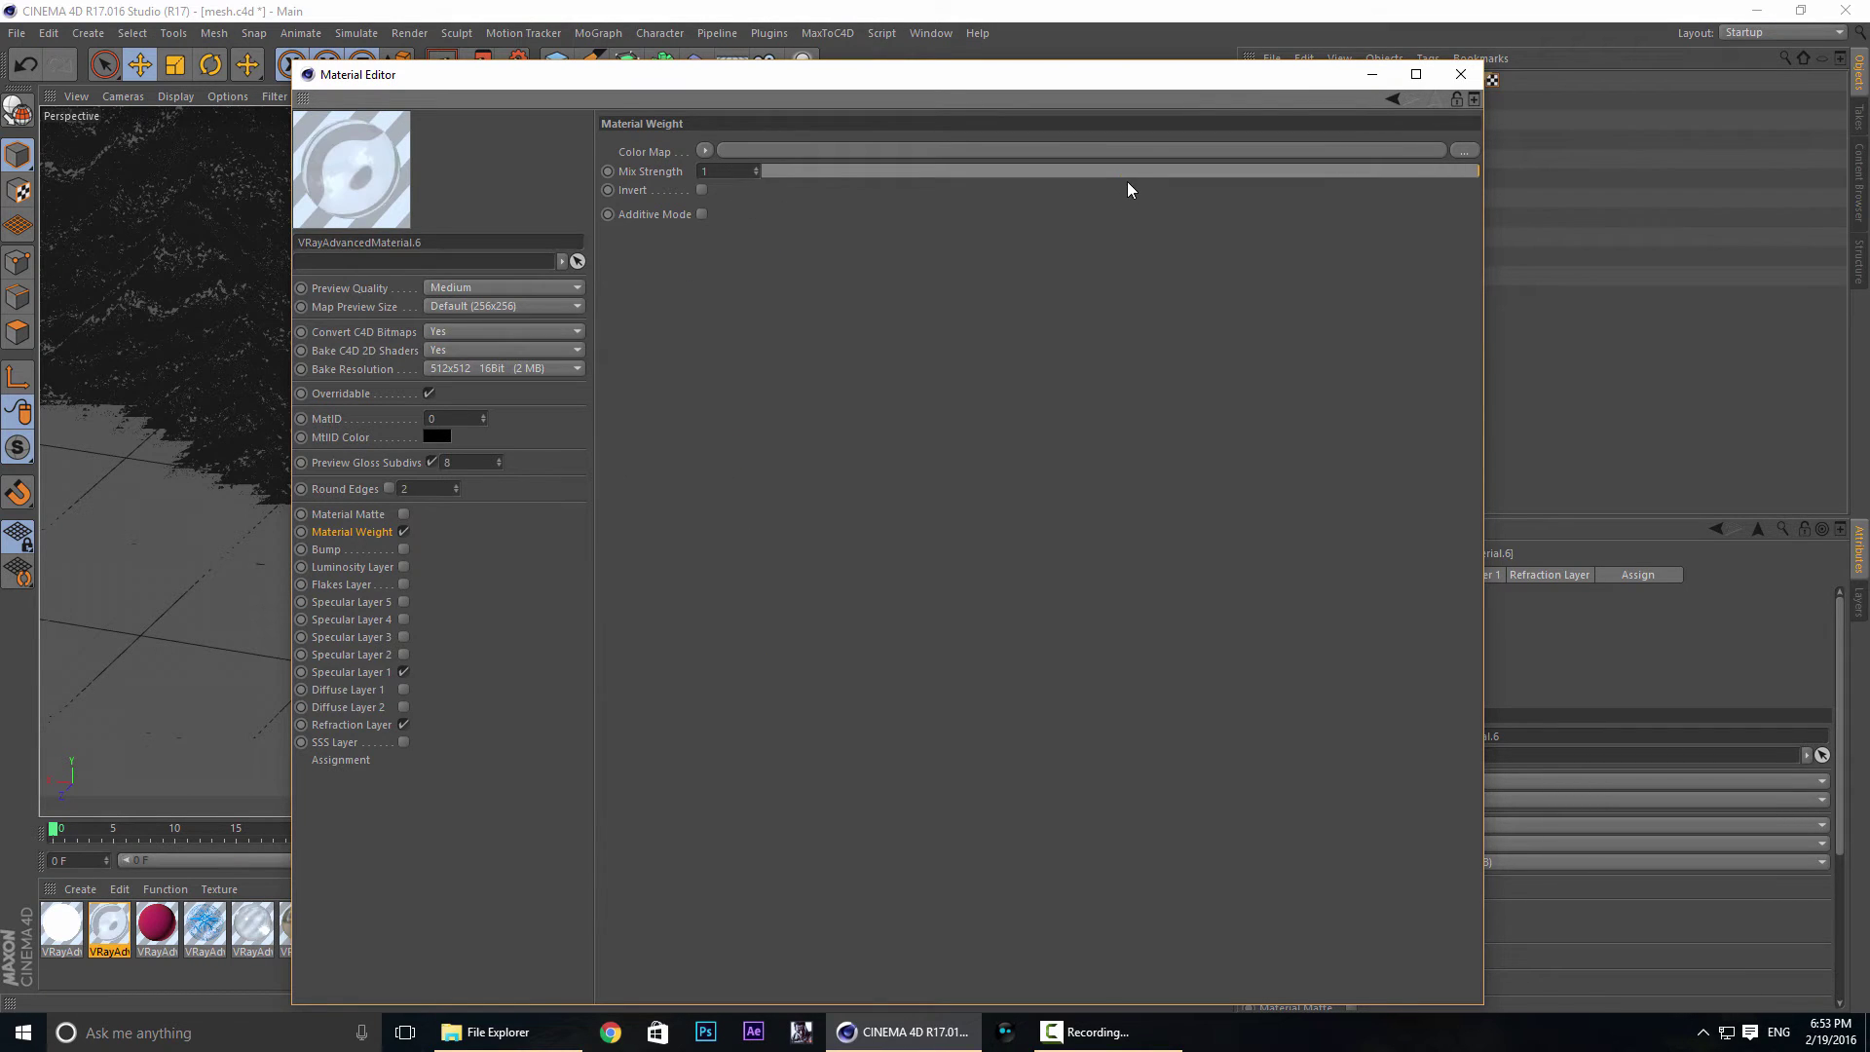
drag(1126, 181, 1486, 173)
click(704, 150)
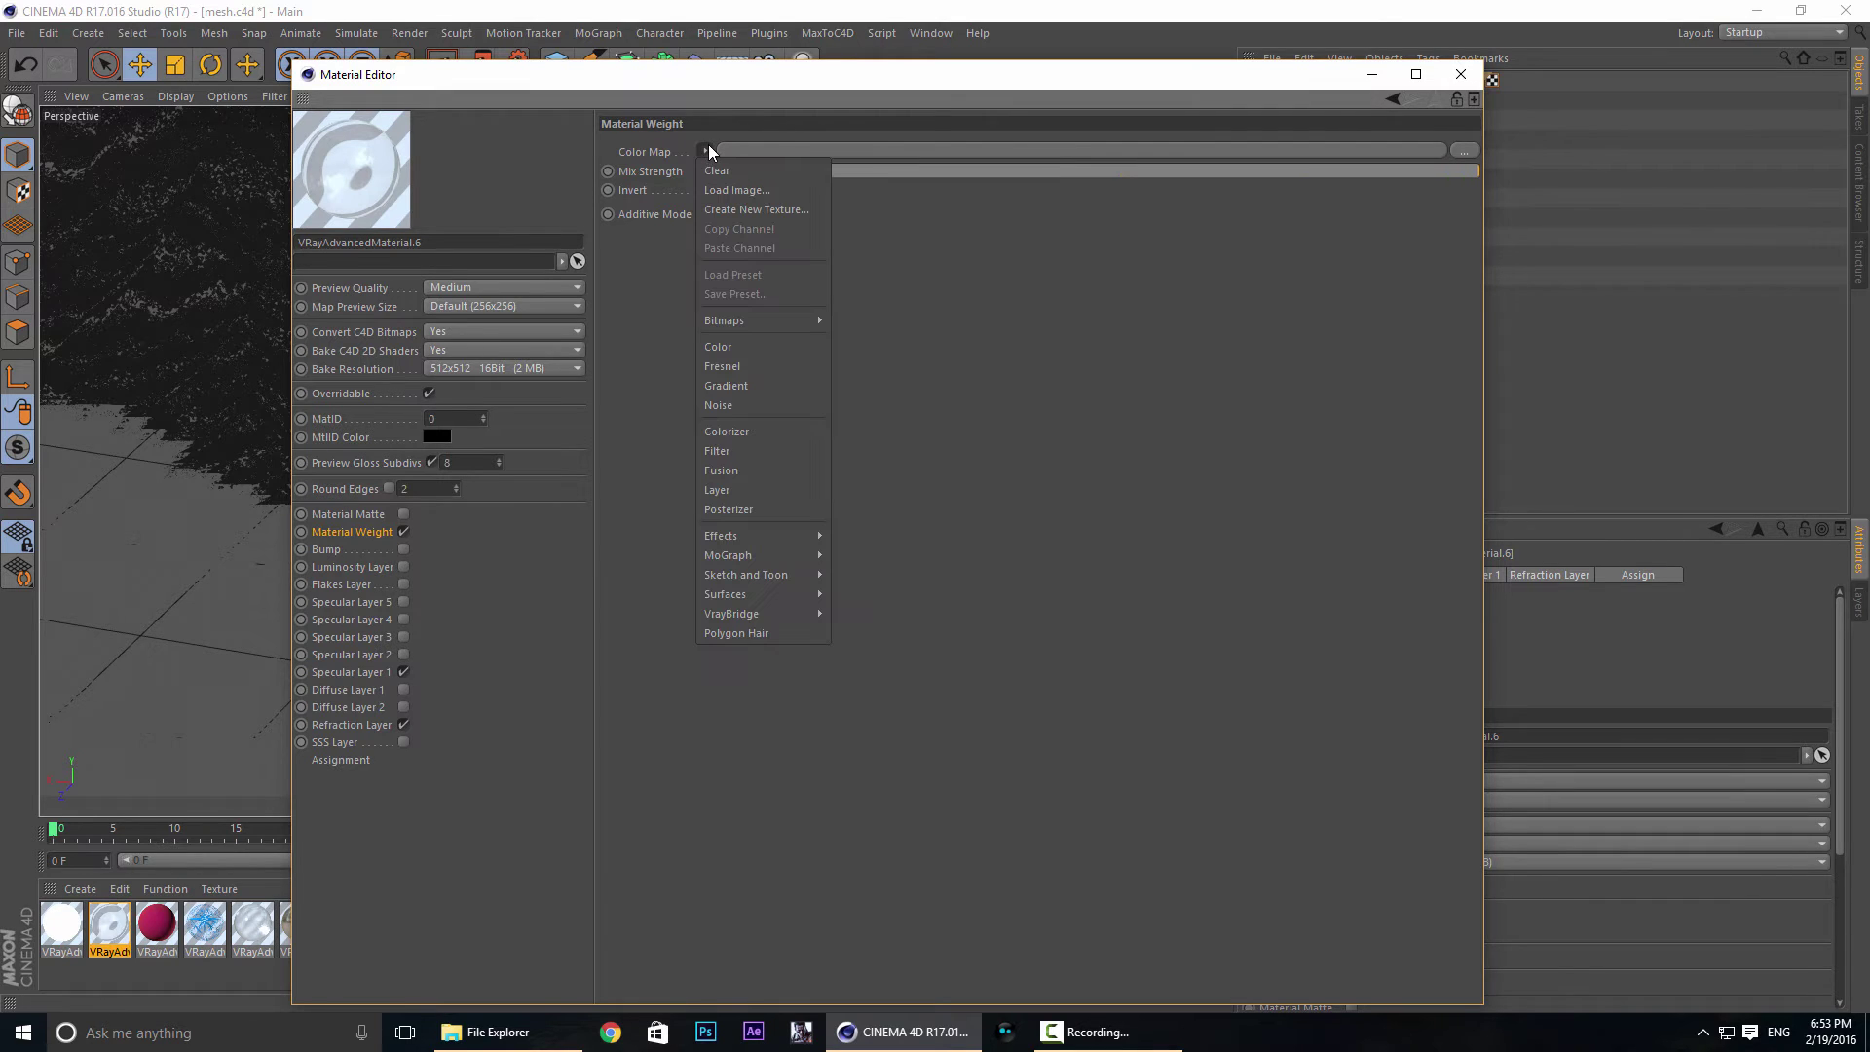
click(791, 347)
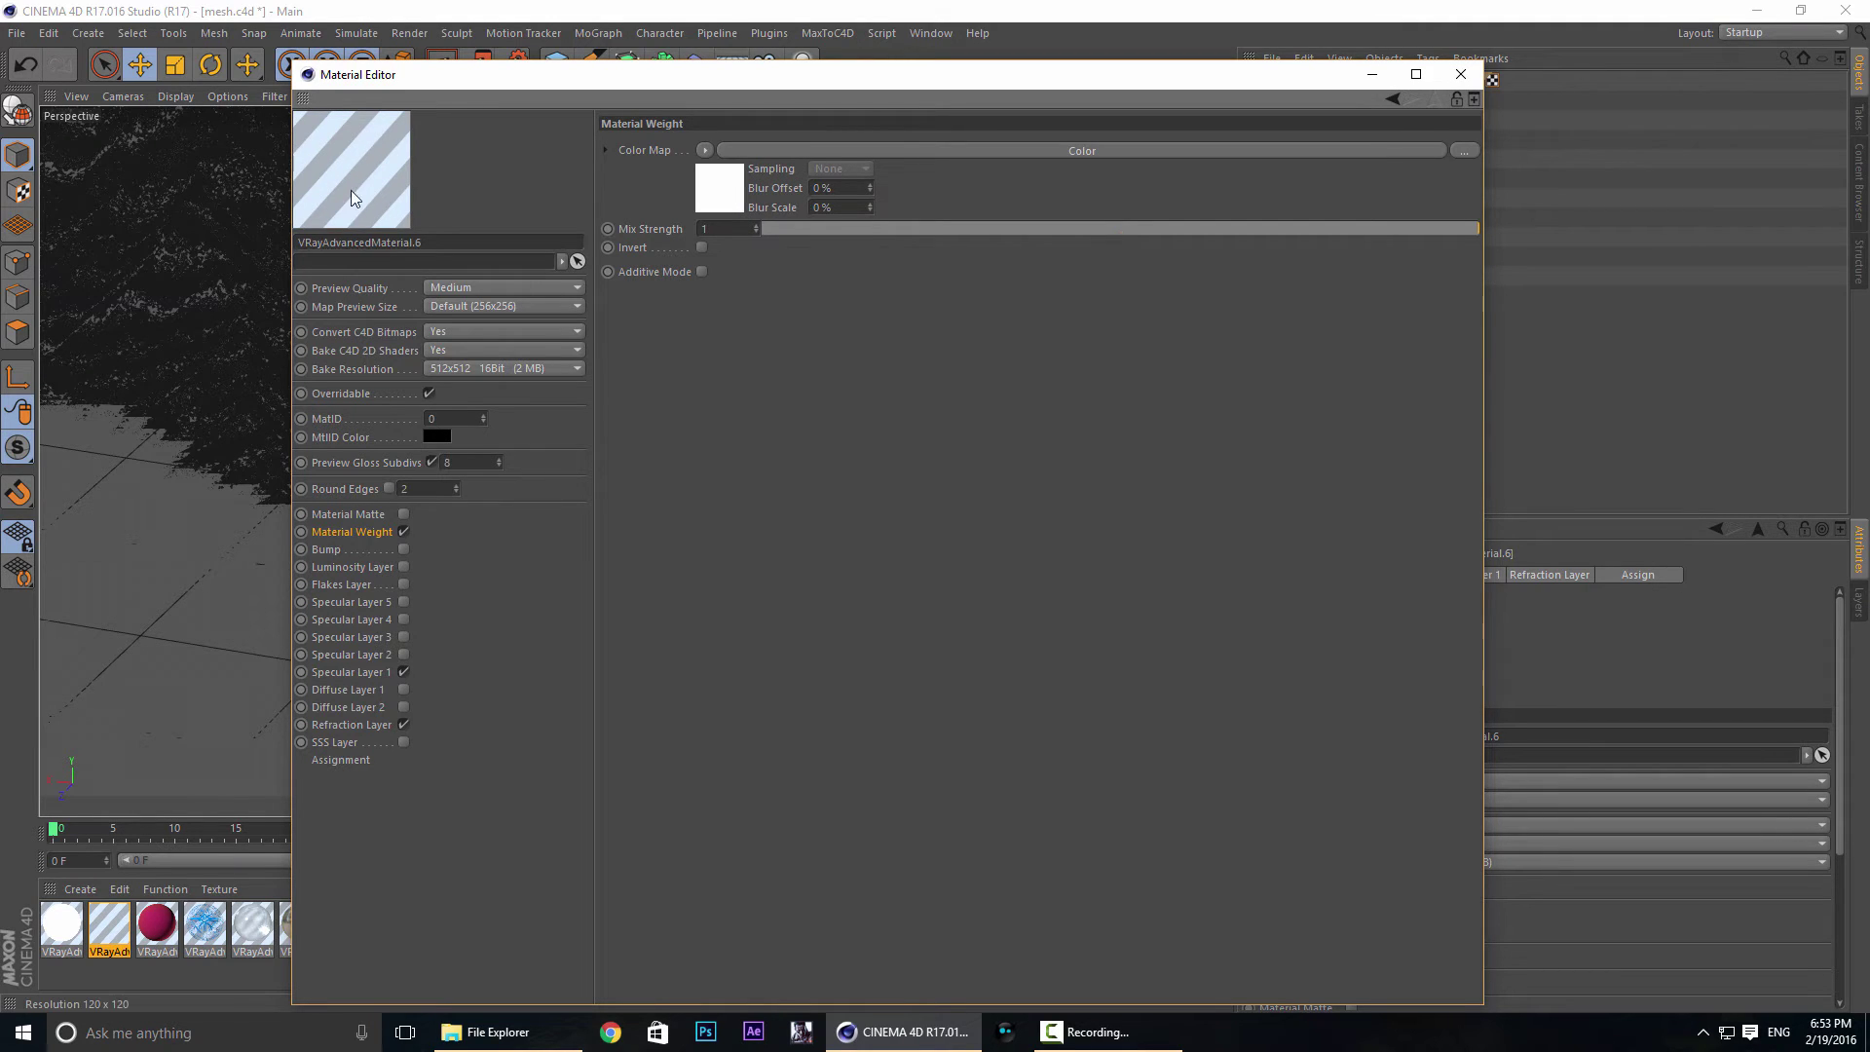
Set the Material Weight Color shader to a light gray with V at 81% and close the material editor.
click(719, 185)
click(756, 368)
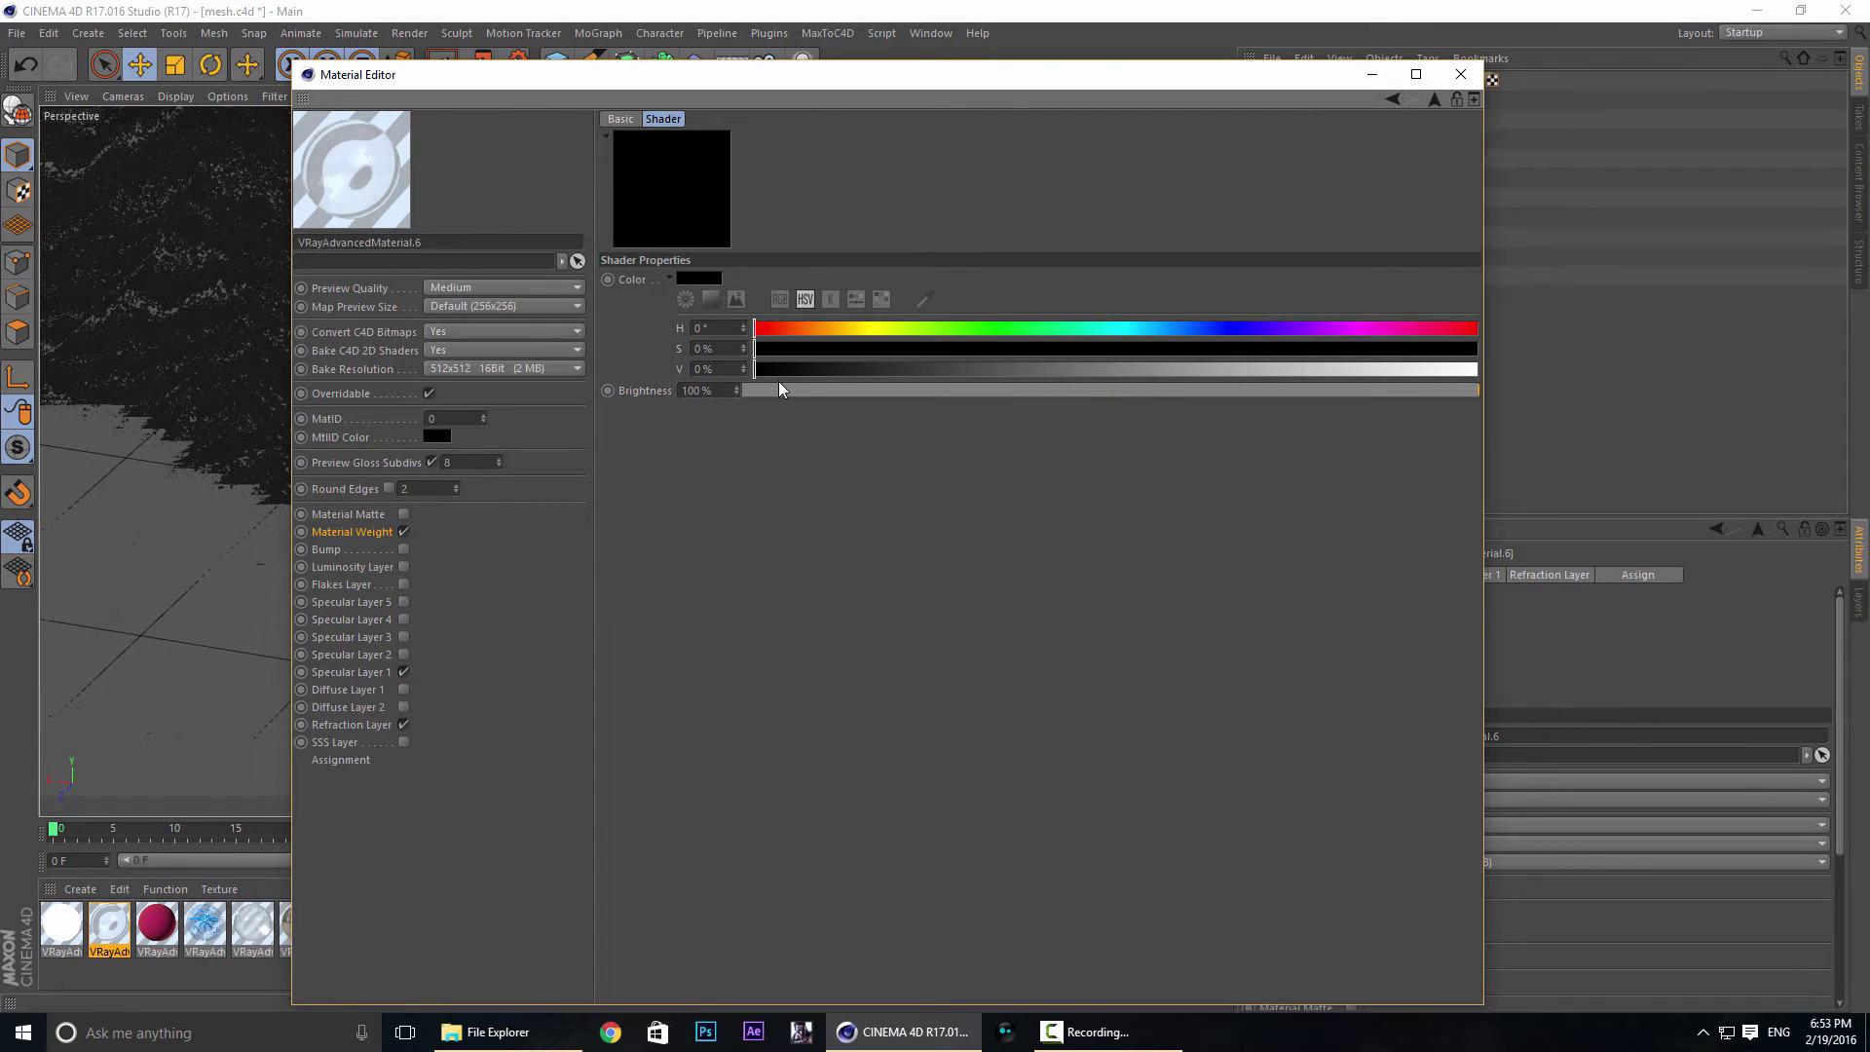
drag(760, 369, 1346, 376)
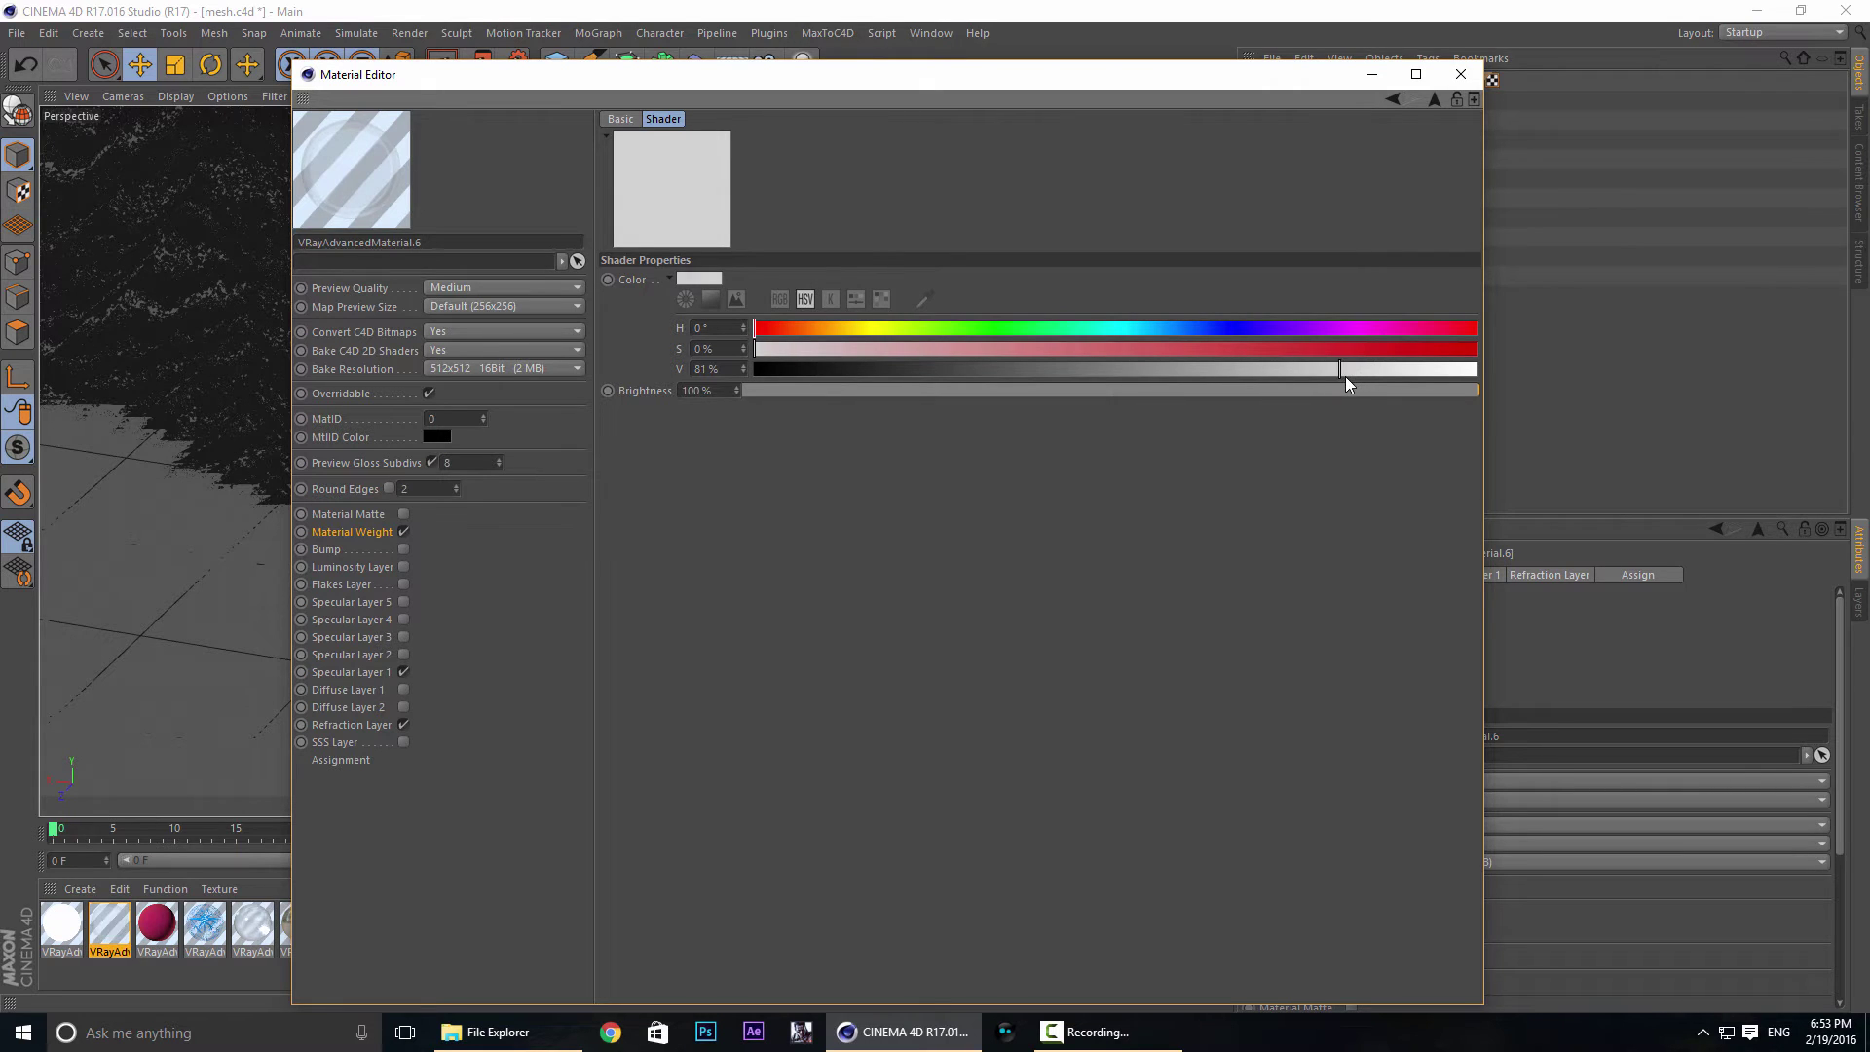
click(1459, 75)
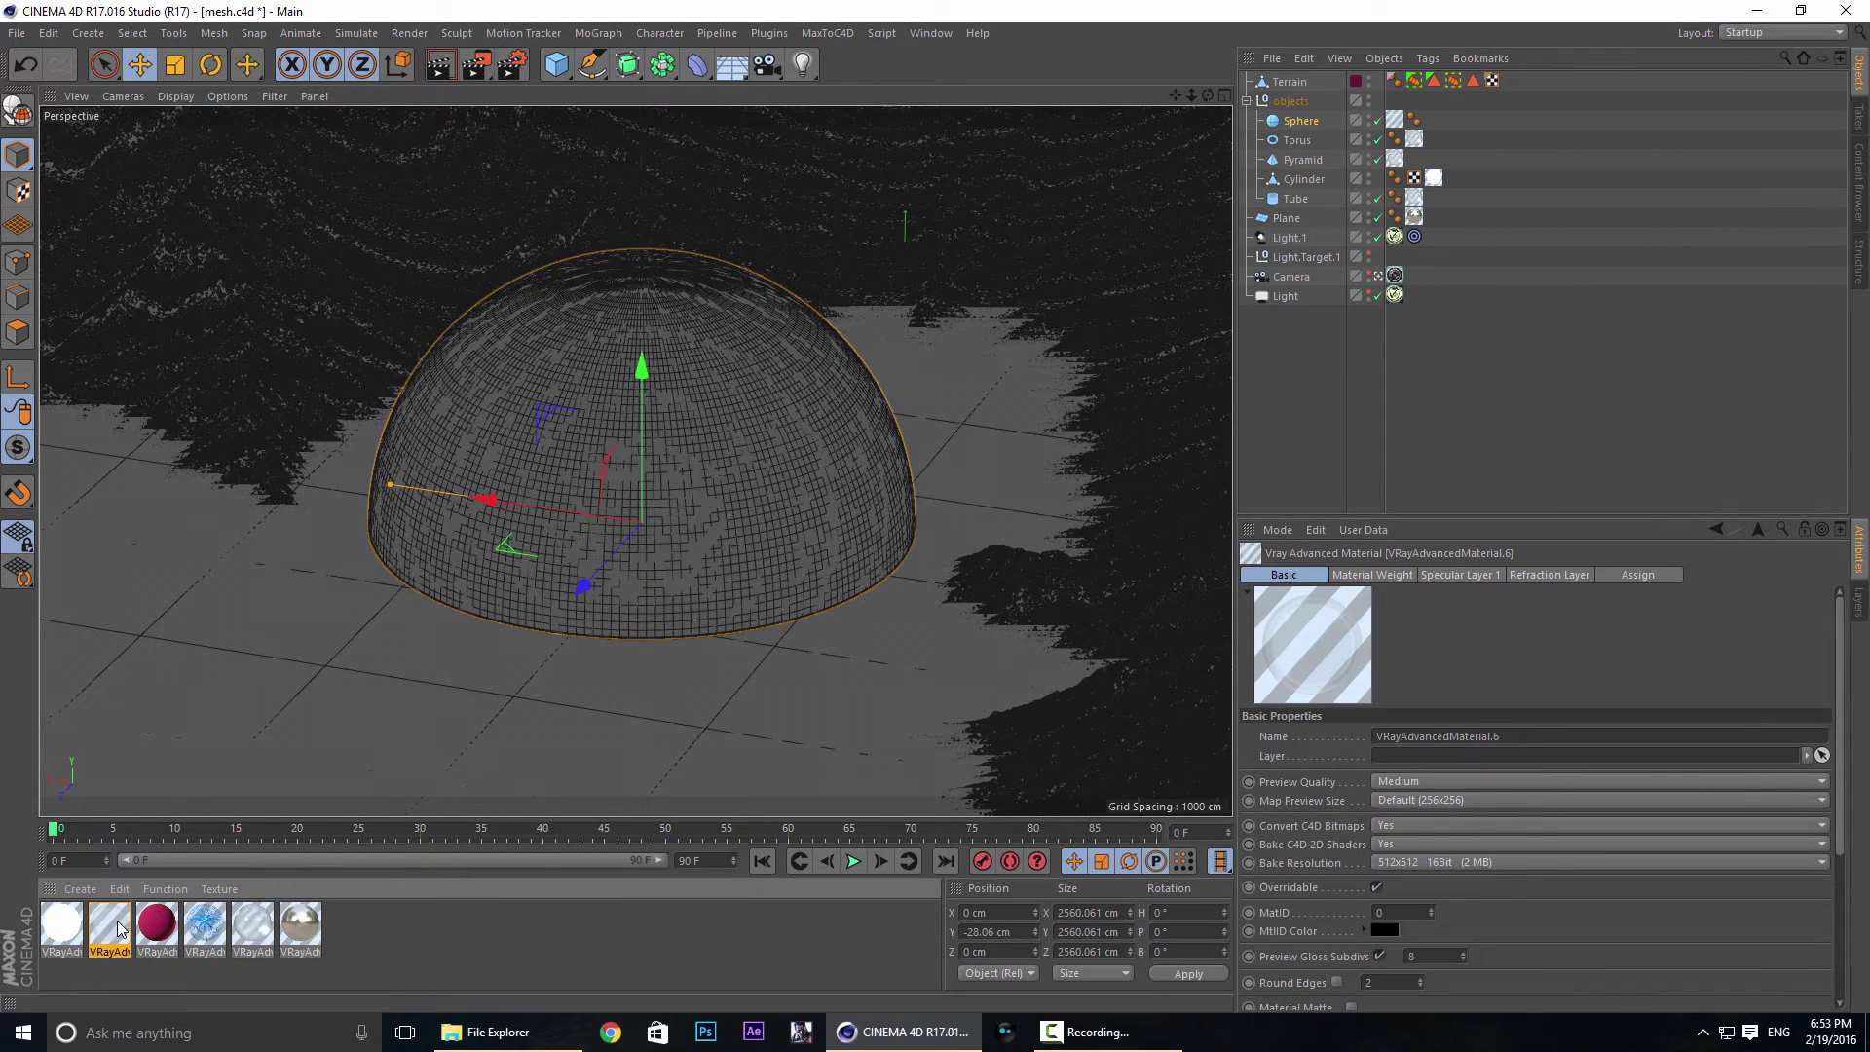
Disable the Sphere again, select the Cylinder and open its white material VRayAdvancedMaterial.7 for editing.
click(1378, 122)
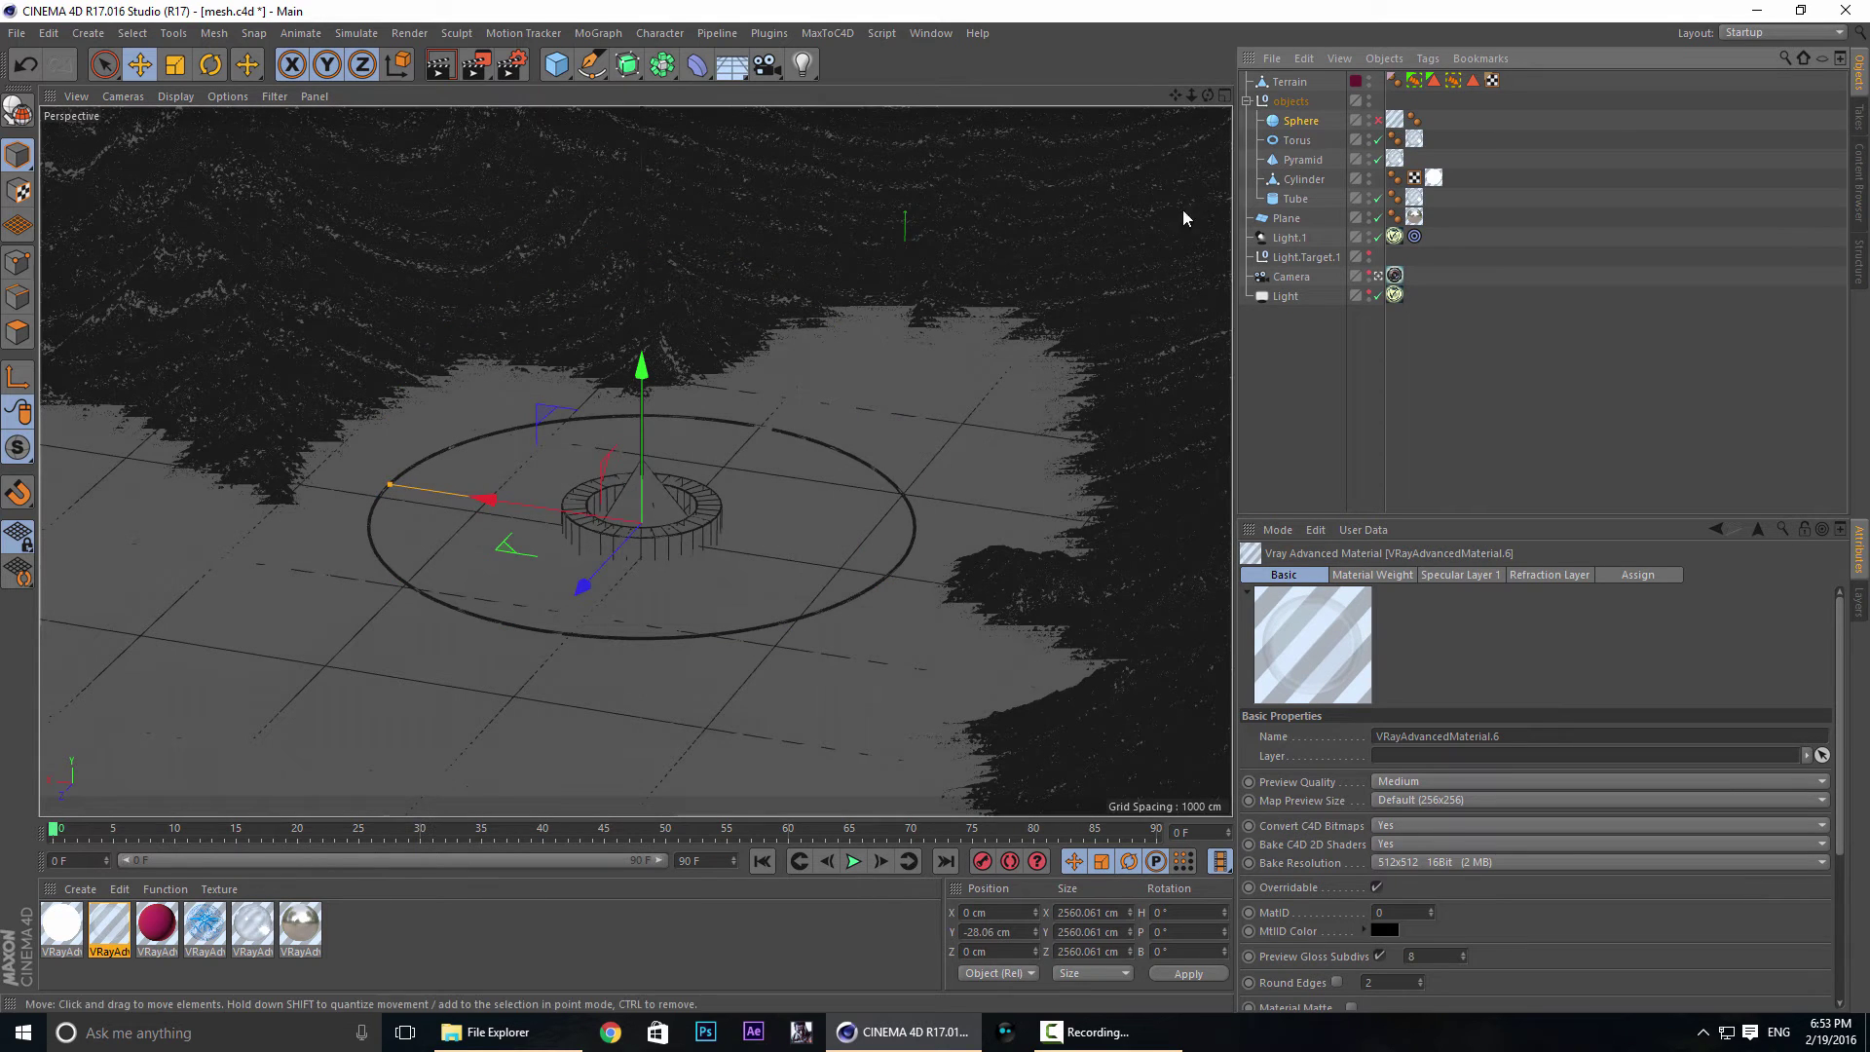
click(1305, 179)
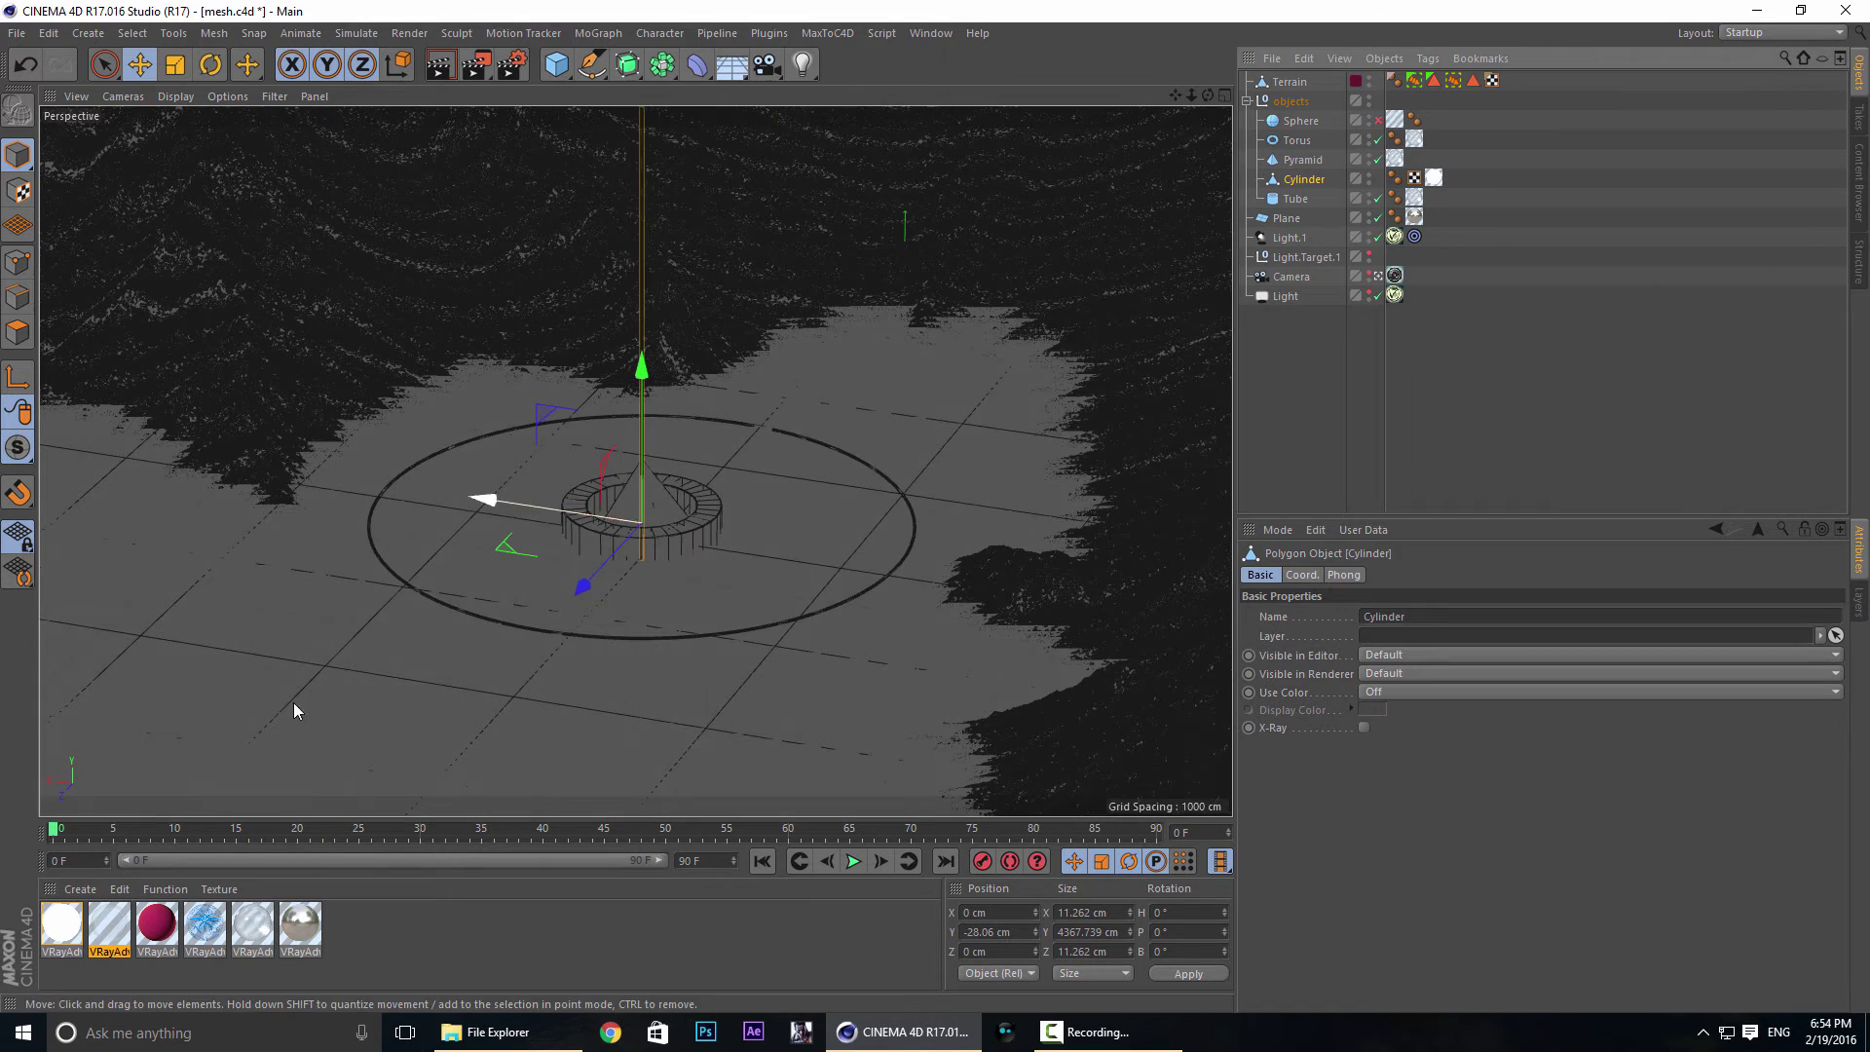
click(63, 925)
double_click(62, 925)
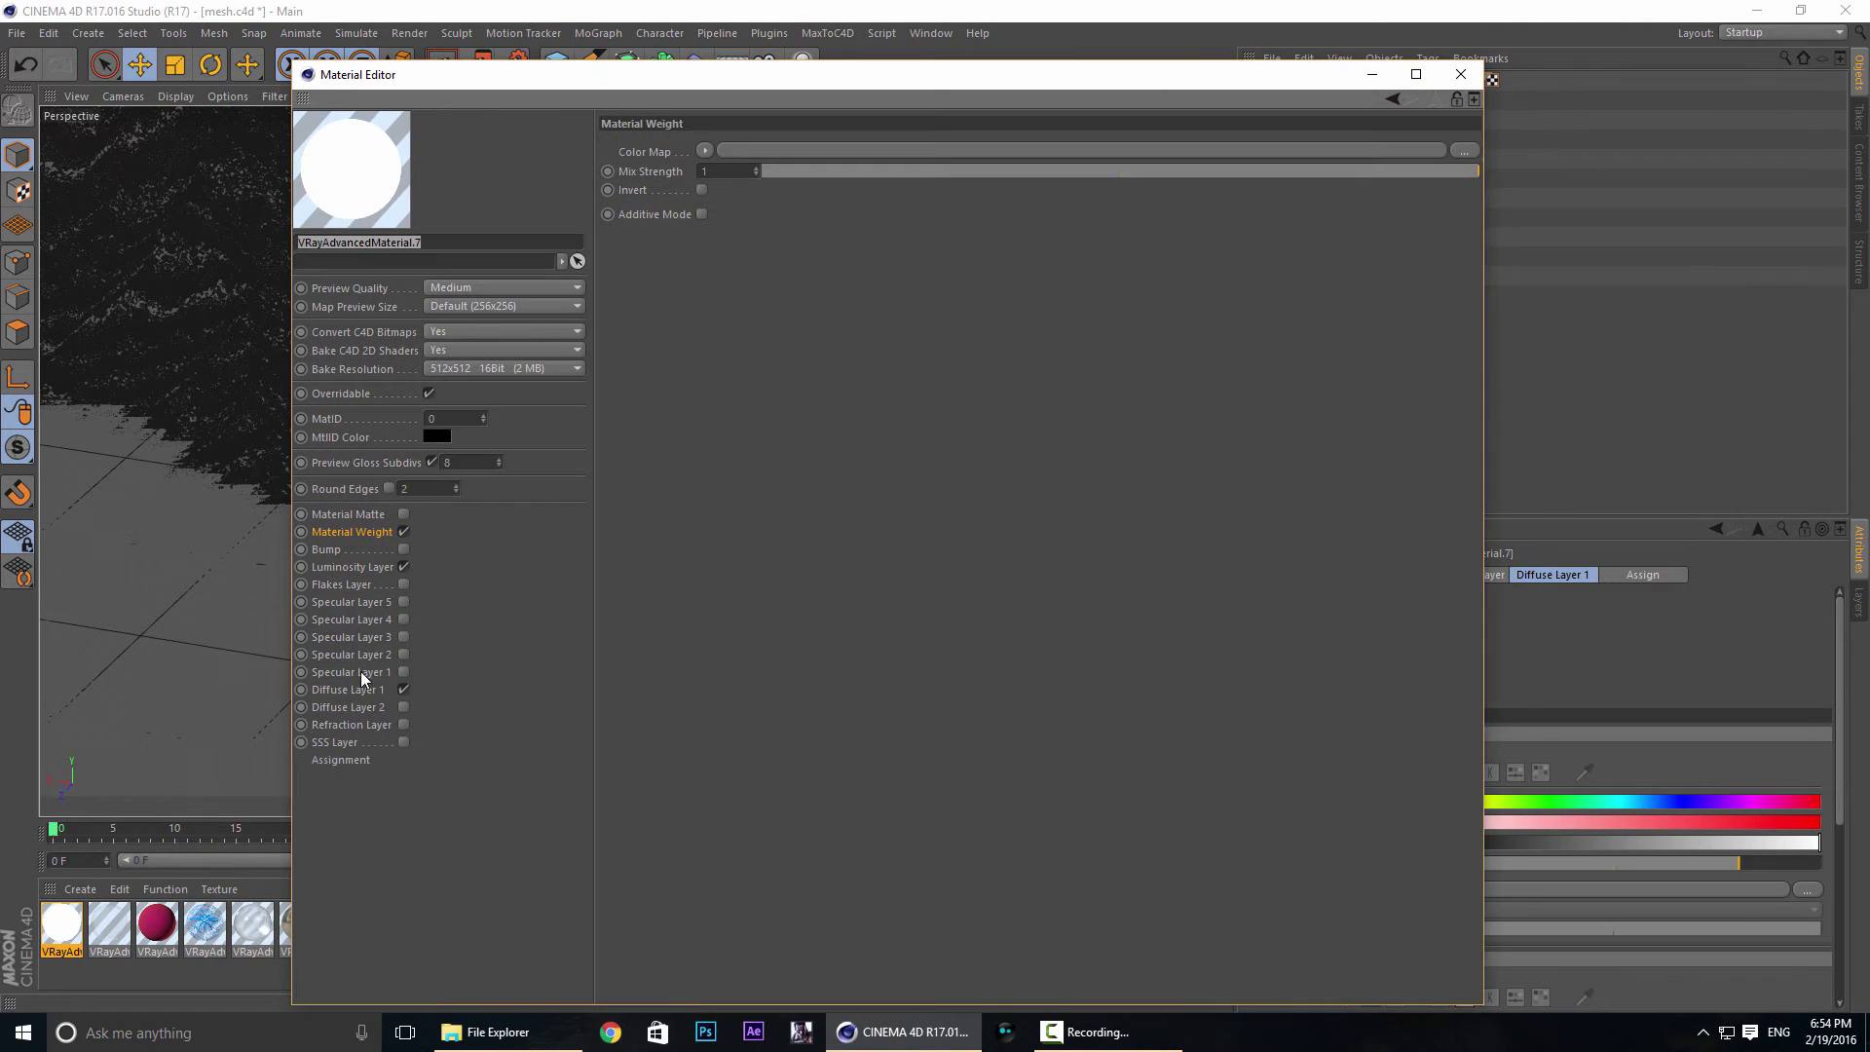
Examine the luminosity and diffuse layers of the Cylinder's material VRayAdvancedMaterial.7 and close the material editor.
click(358, 567)
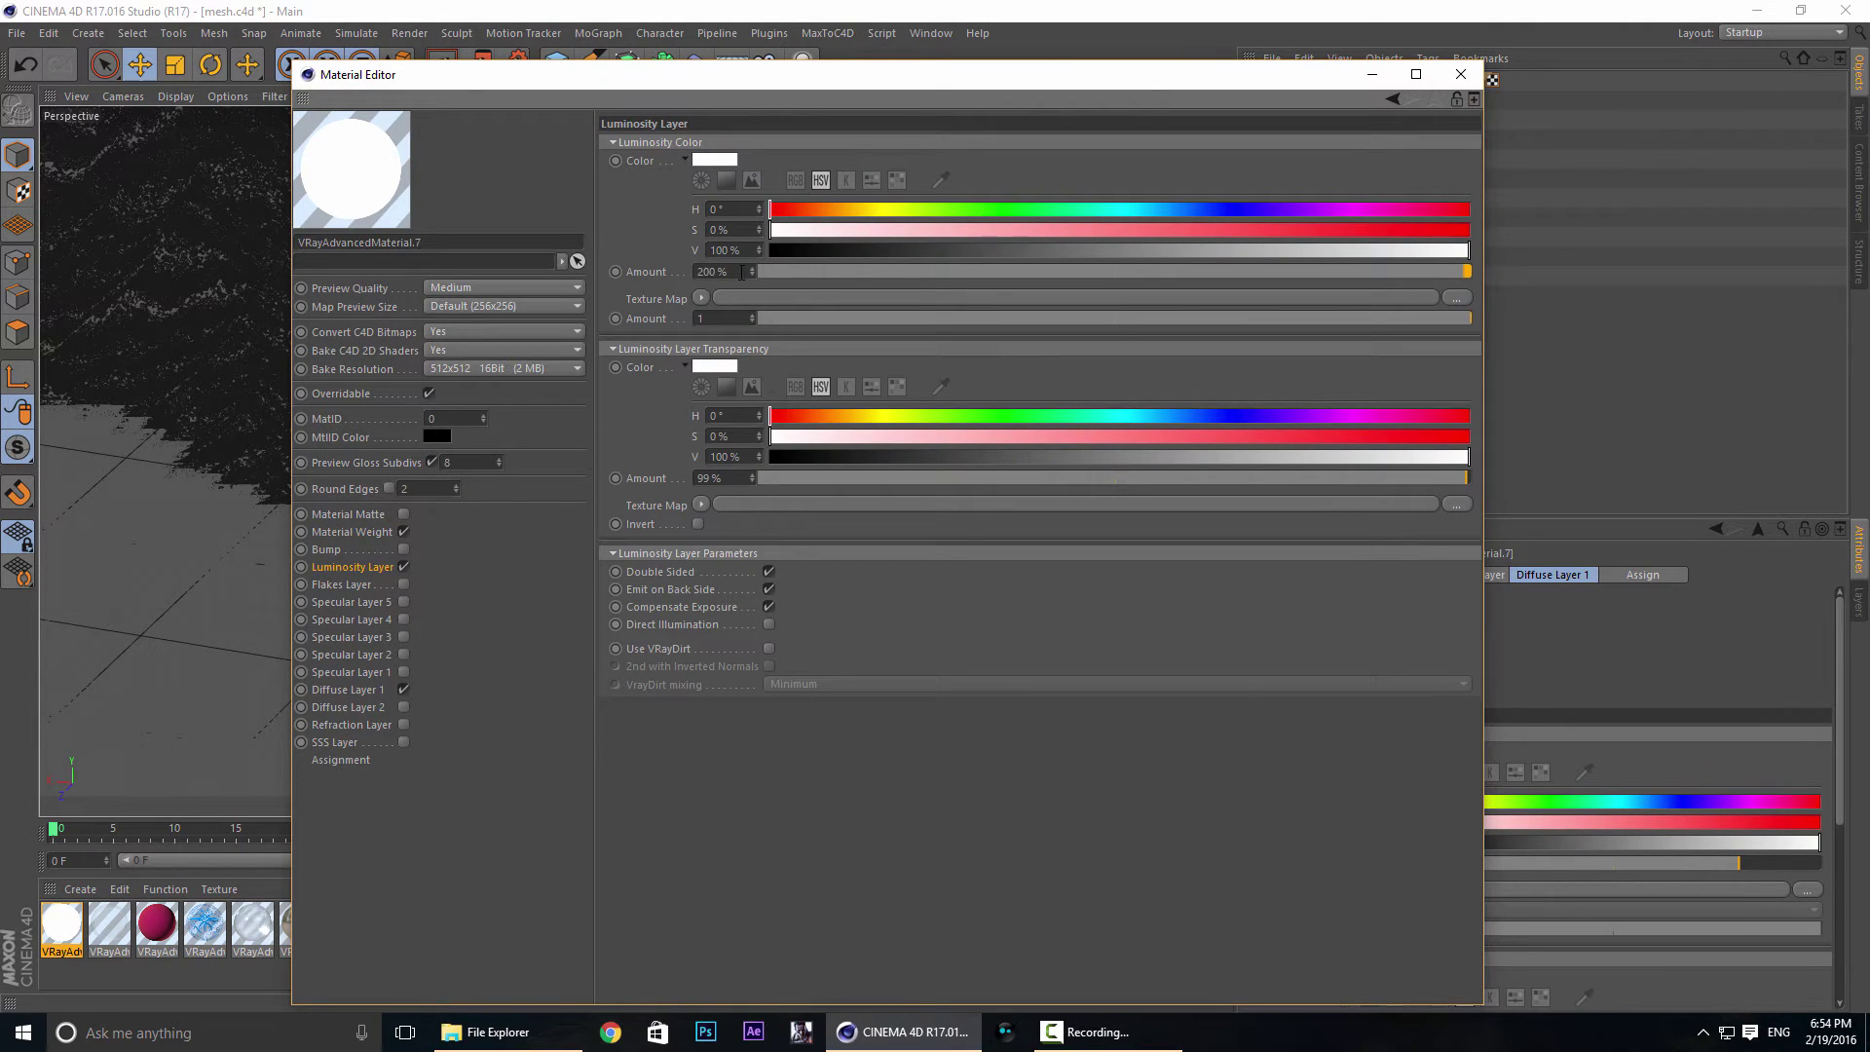
double_click(721, 272)
click(349, 691)
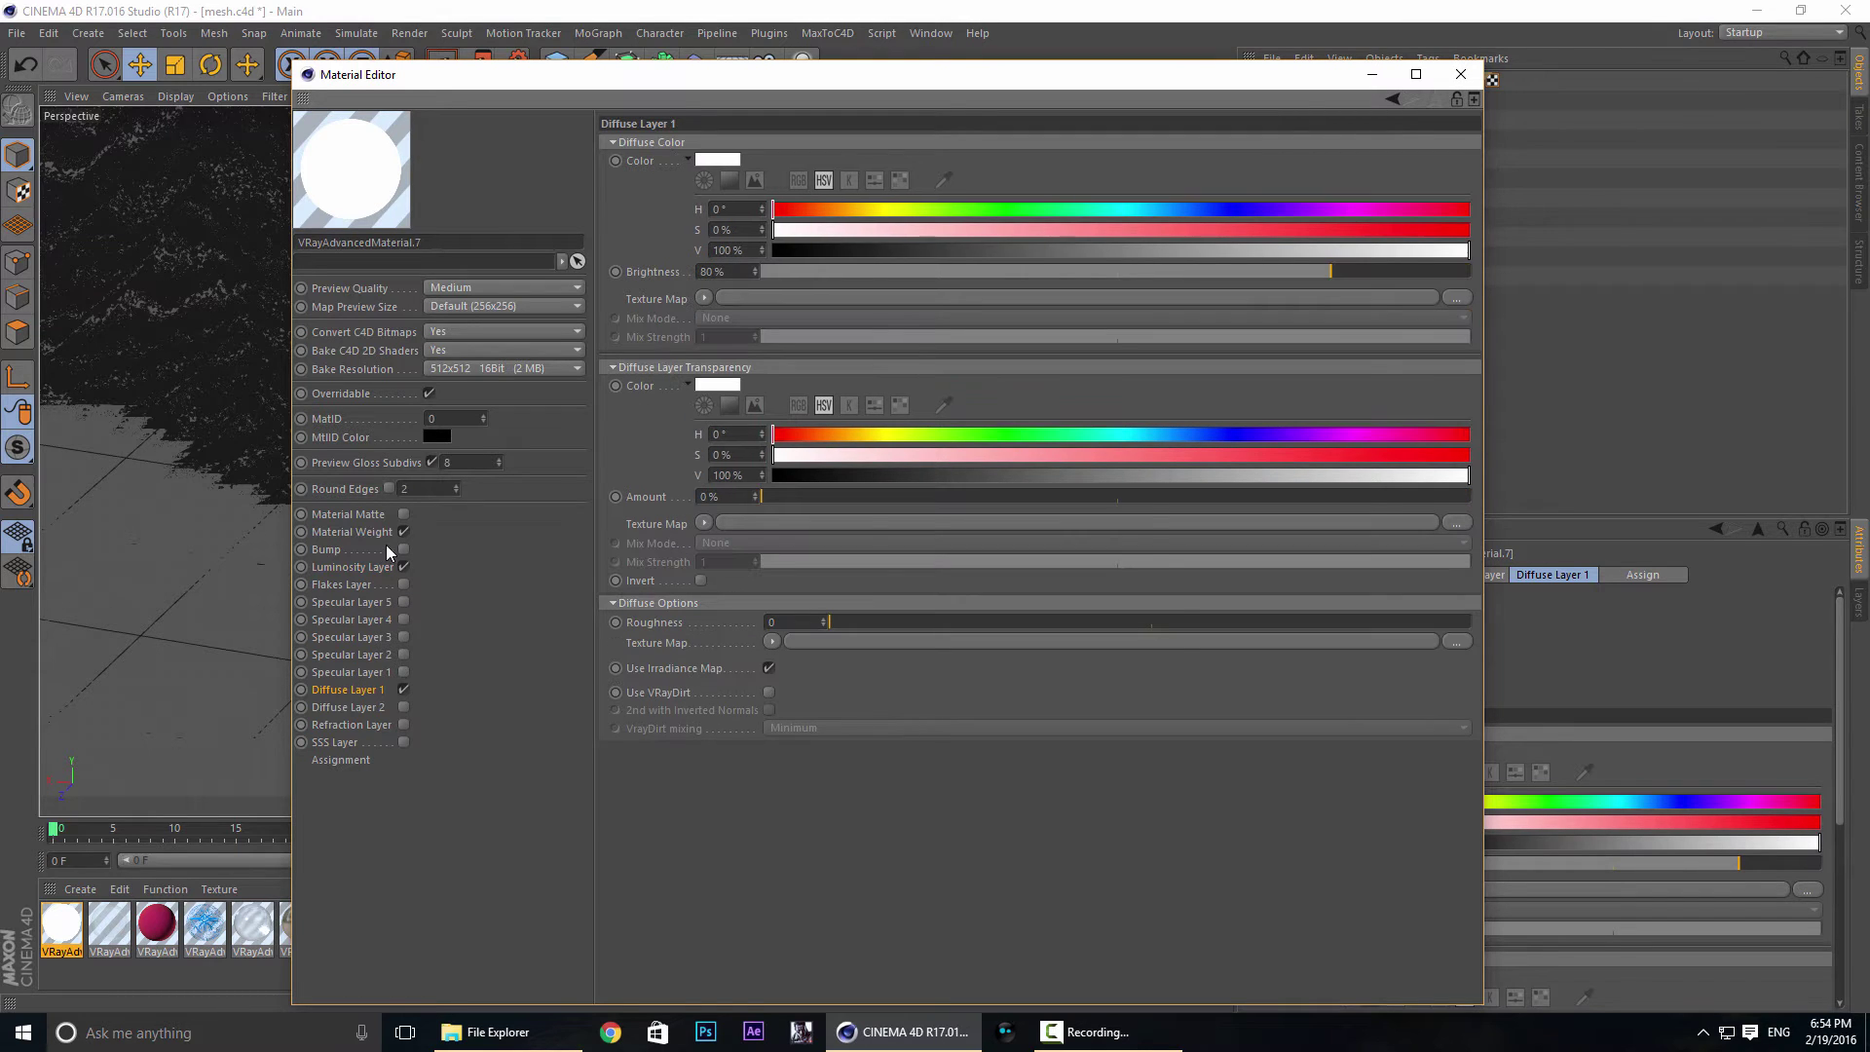
click(1461, 74)
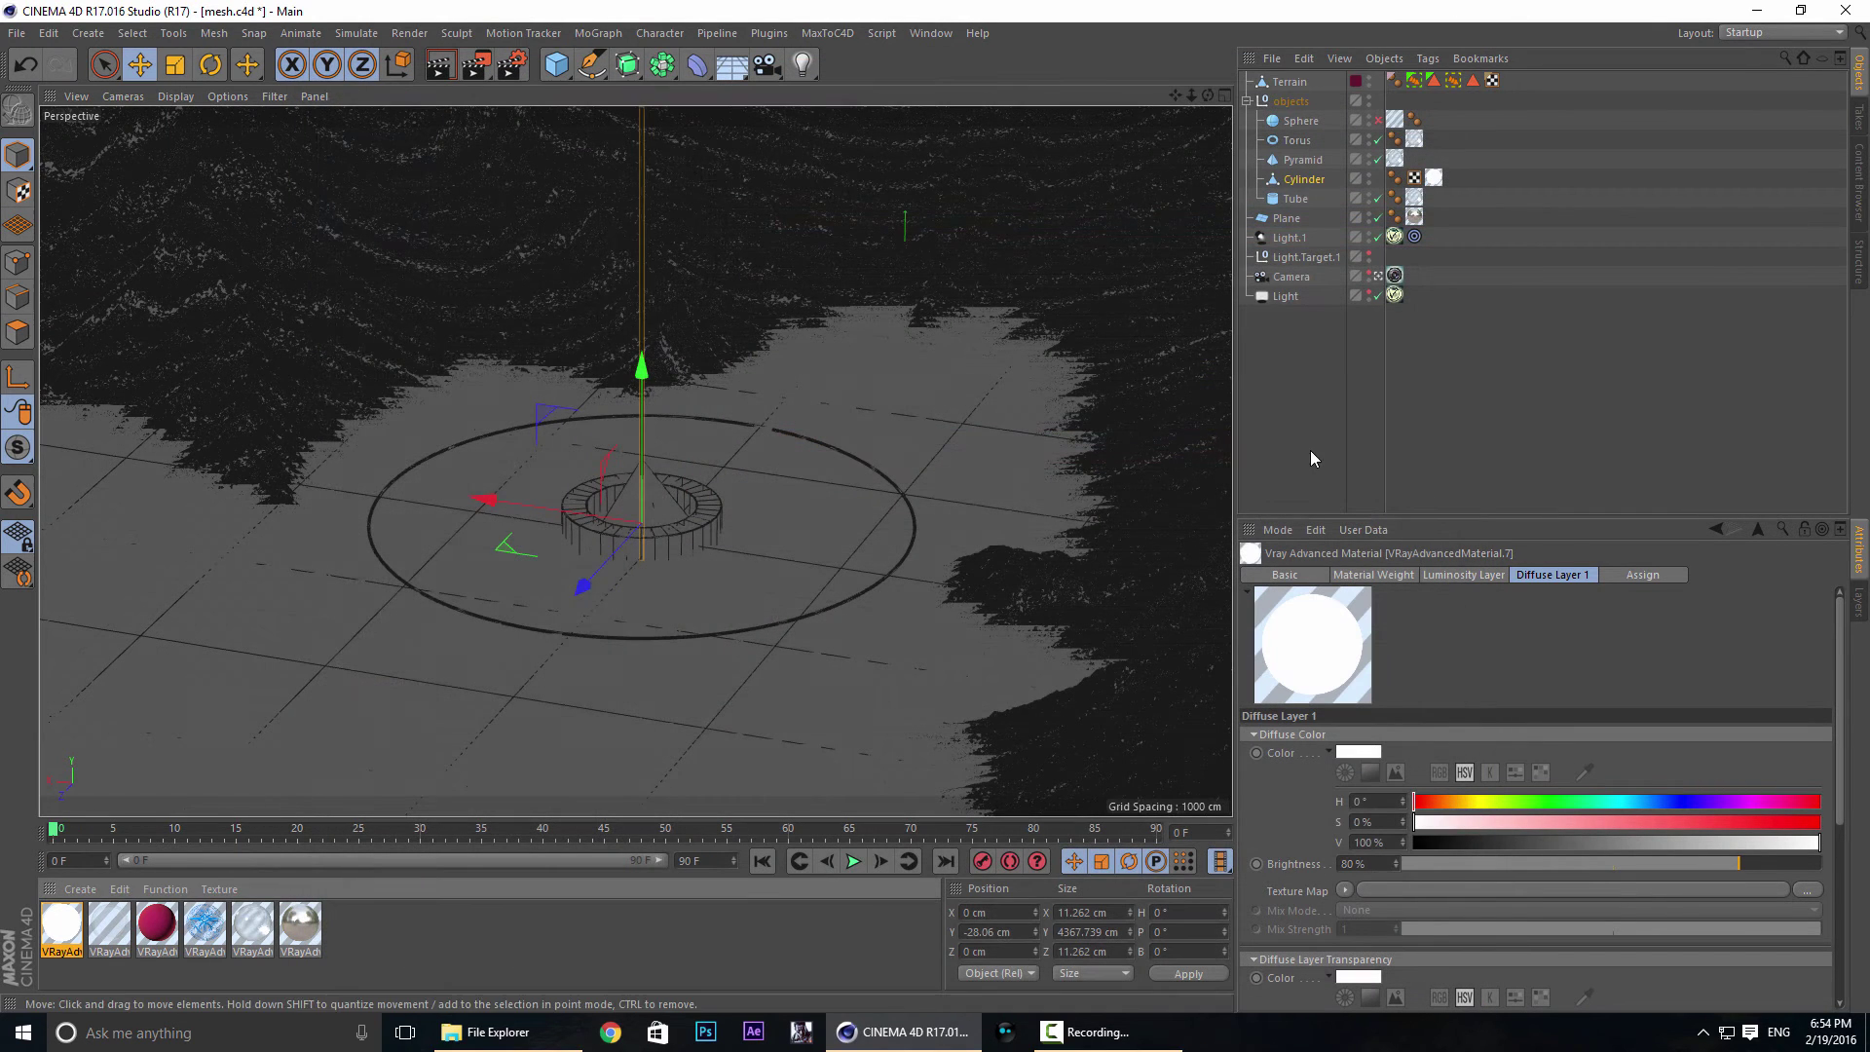
Select the Camera and assign the Pyramid as its Focus Object.
click(1293, 278)
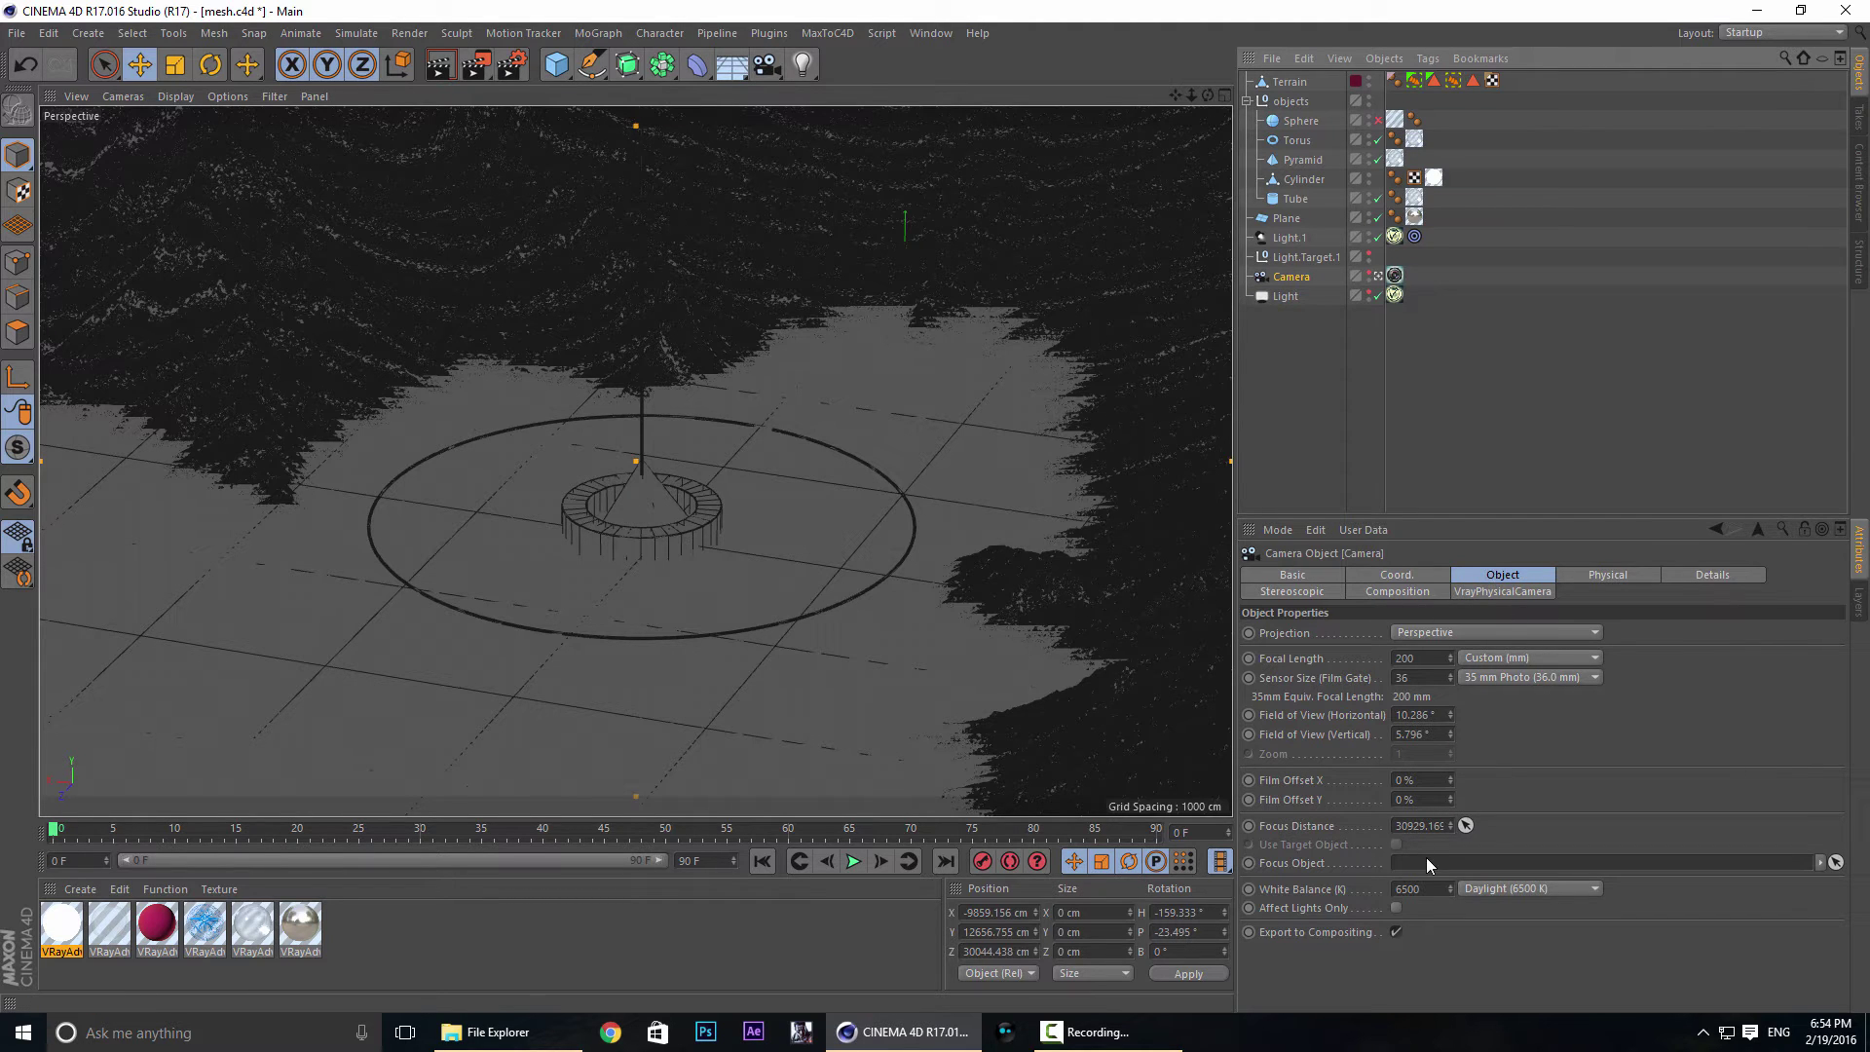
click(660, 507)
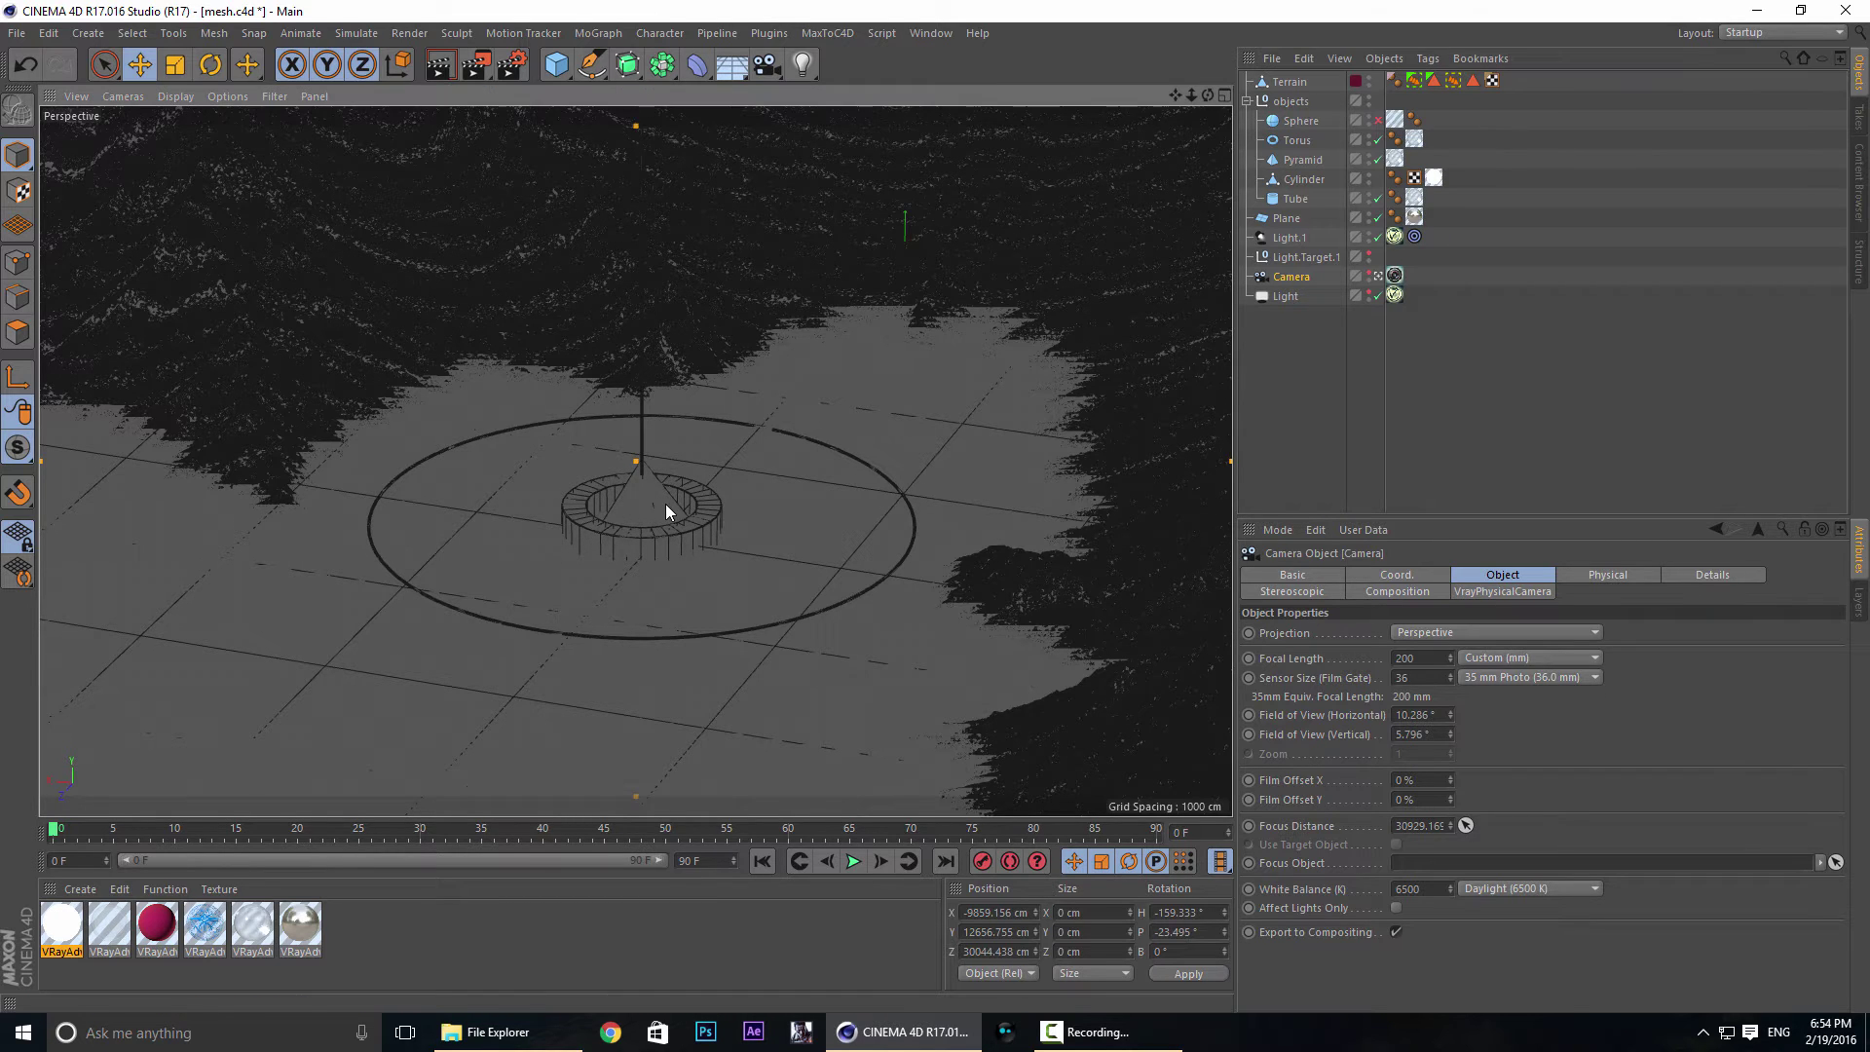
click(1291, 276)
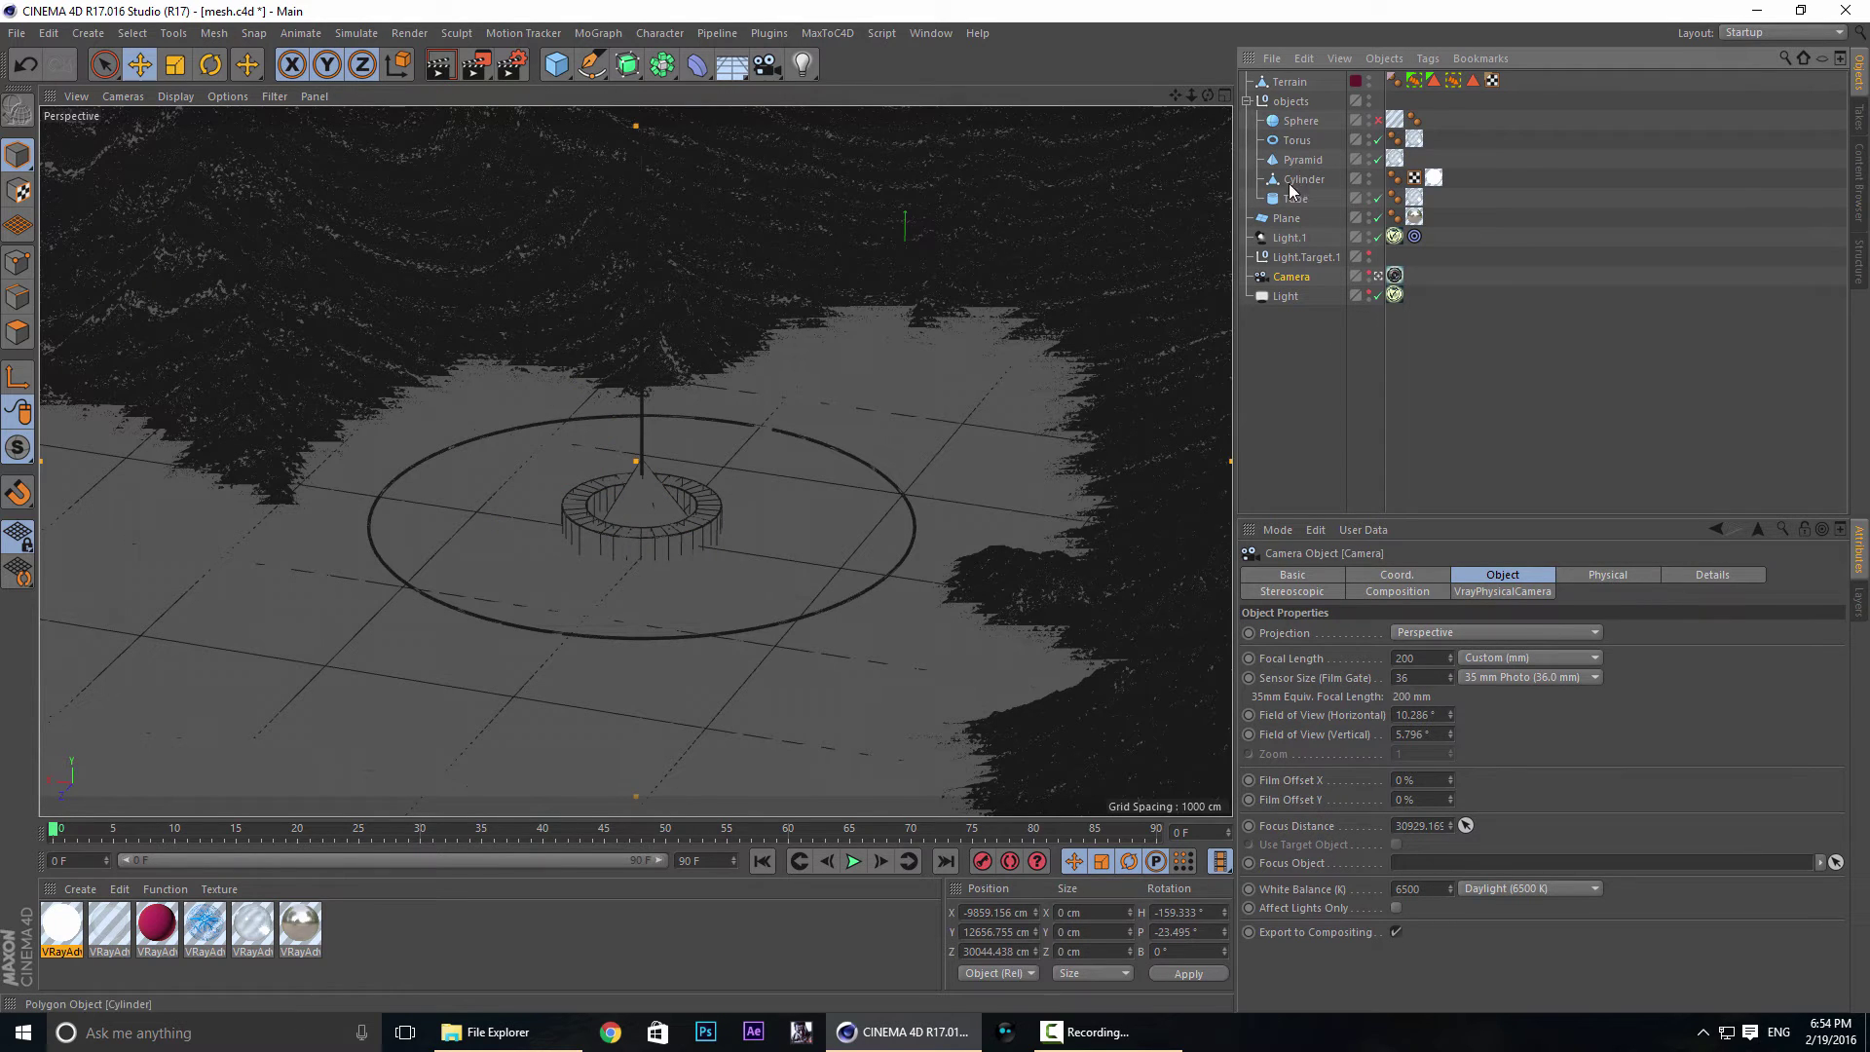
drag(1304, 160, 1436, 867)
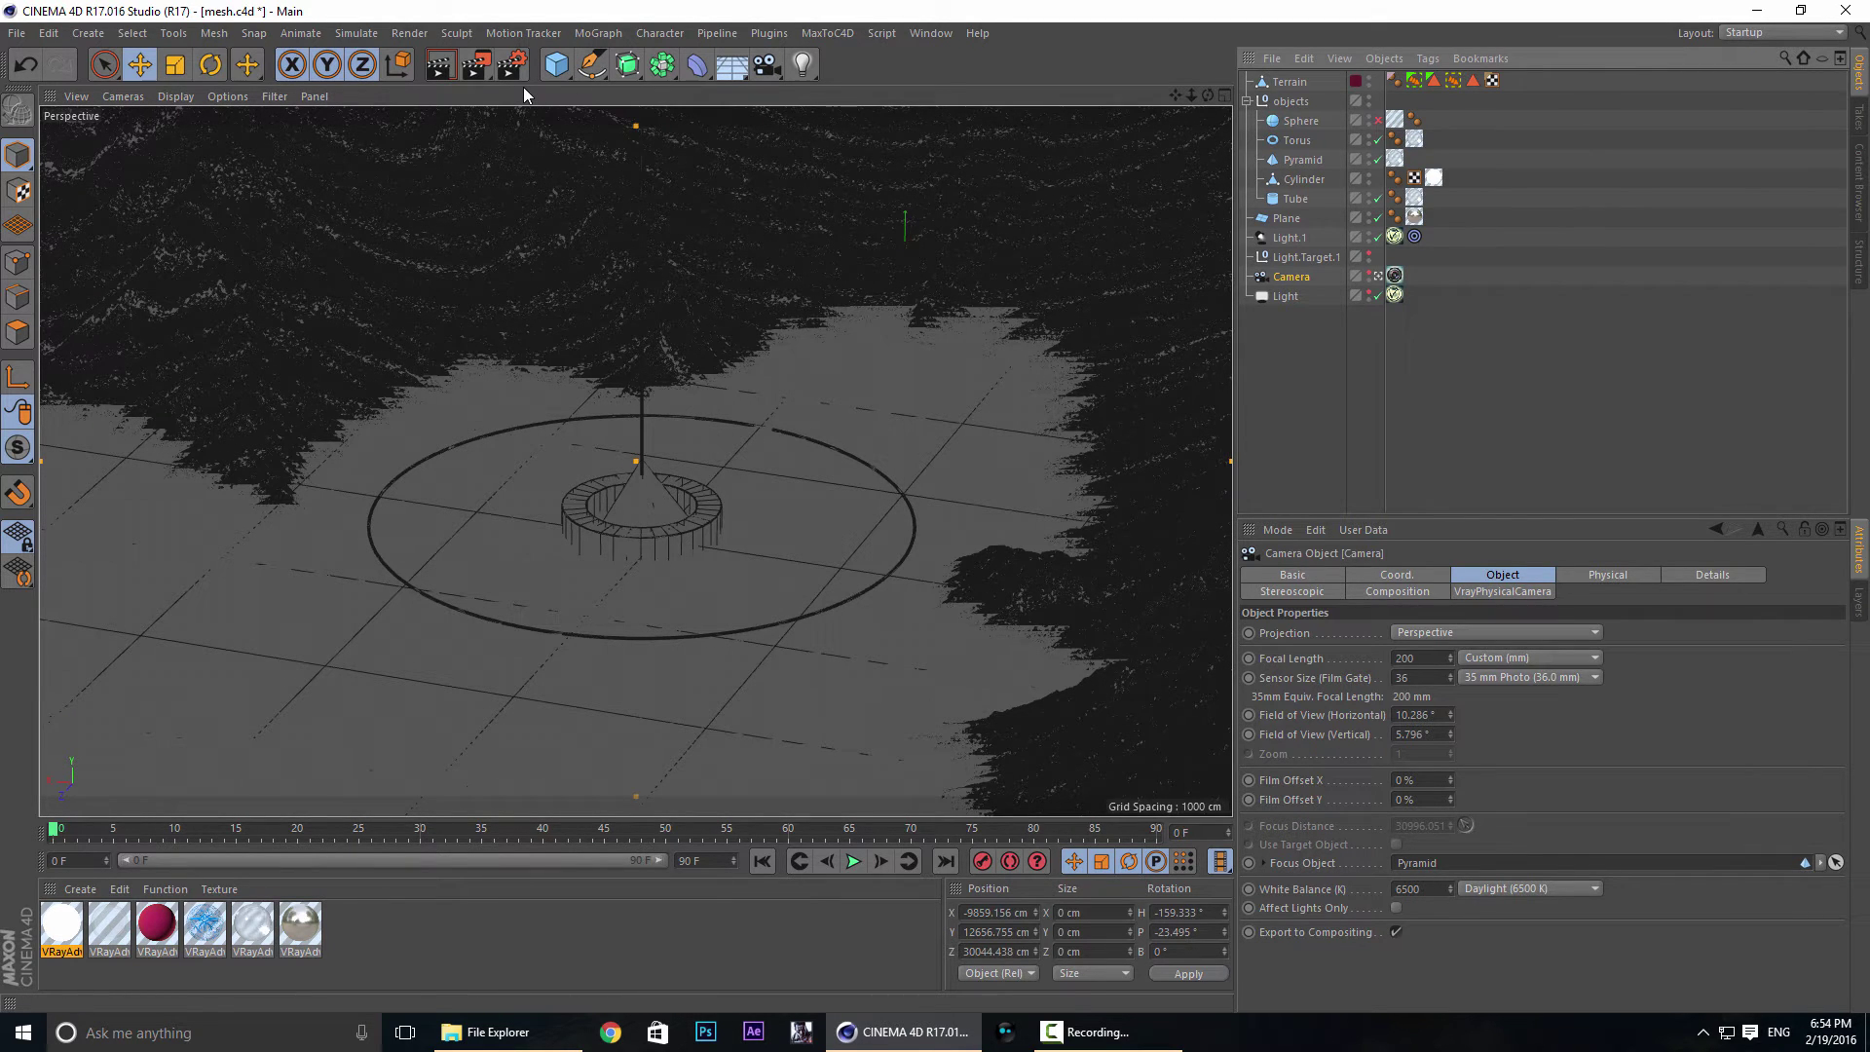
Select the Plane and examine the projection and Length U and V settings of its VRayAdvancedMaterial.2 texture tag.
click(289, 581)
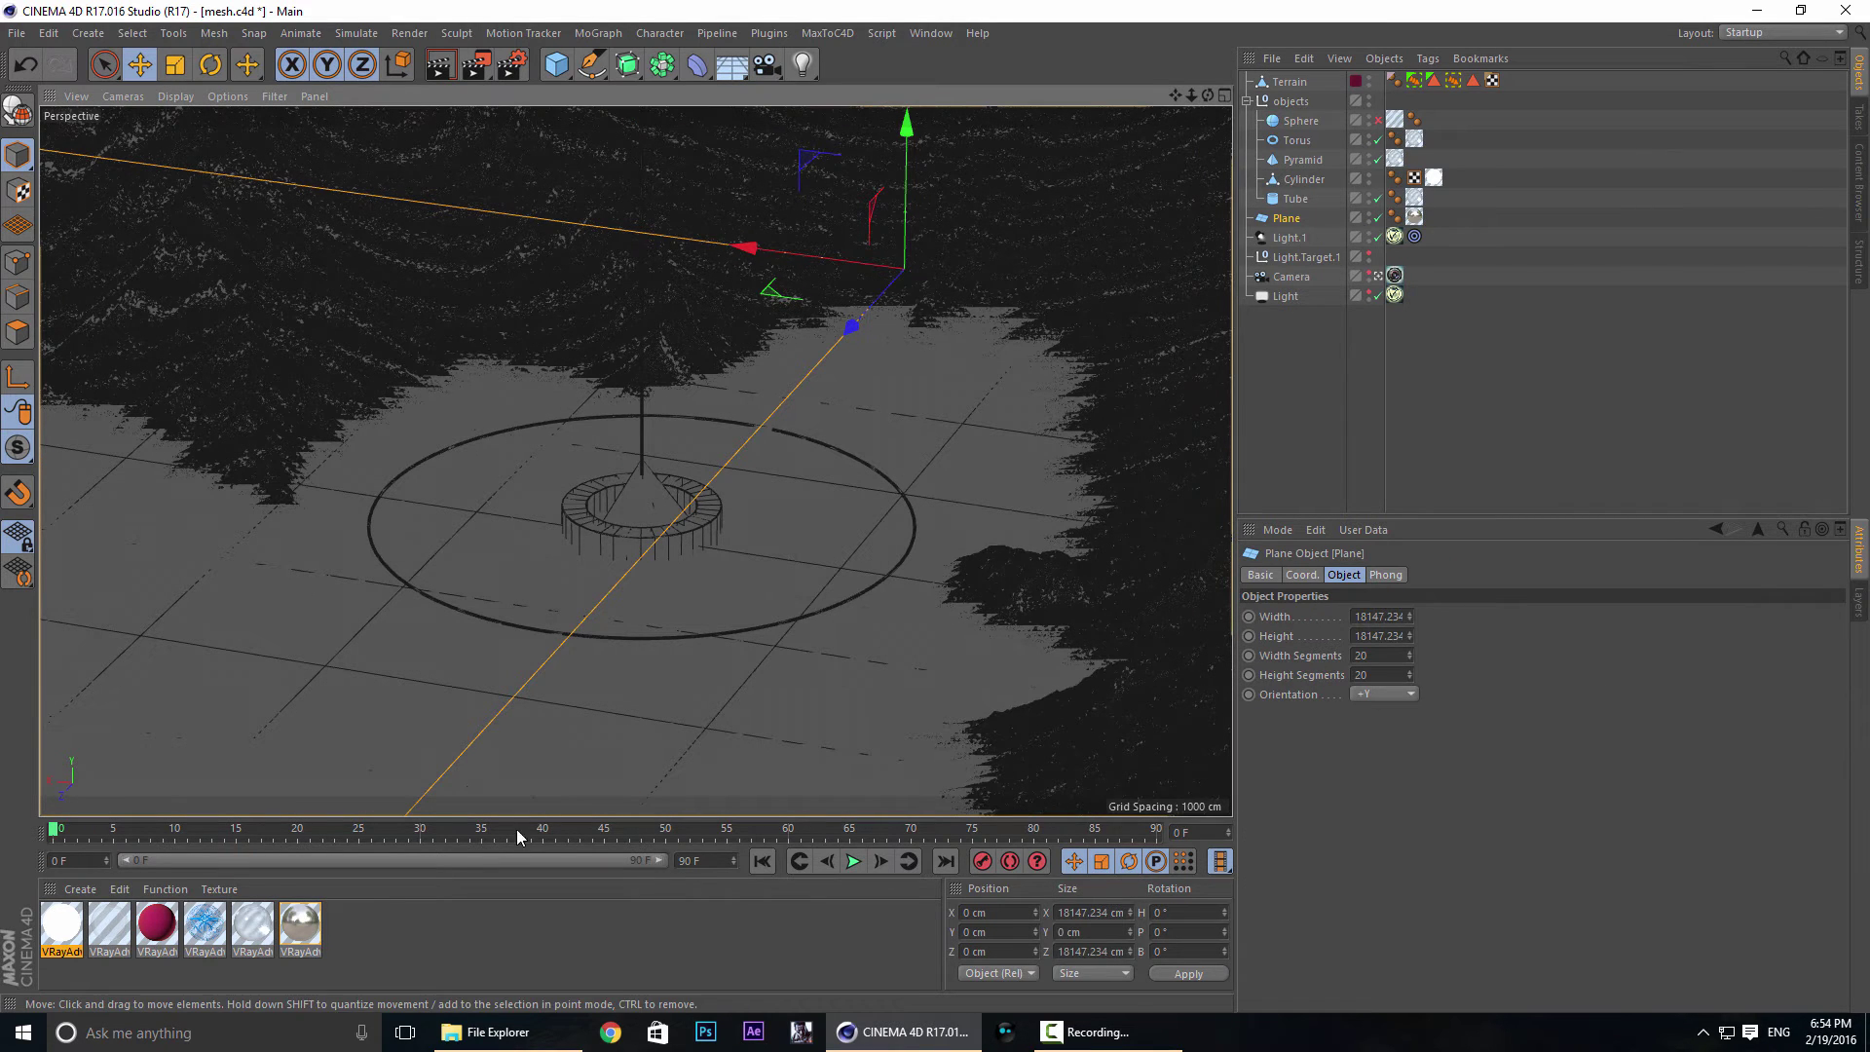
click(1415, 216)
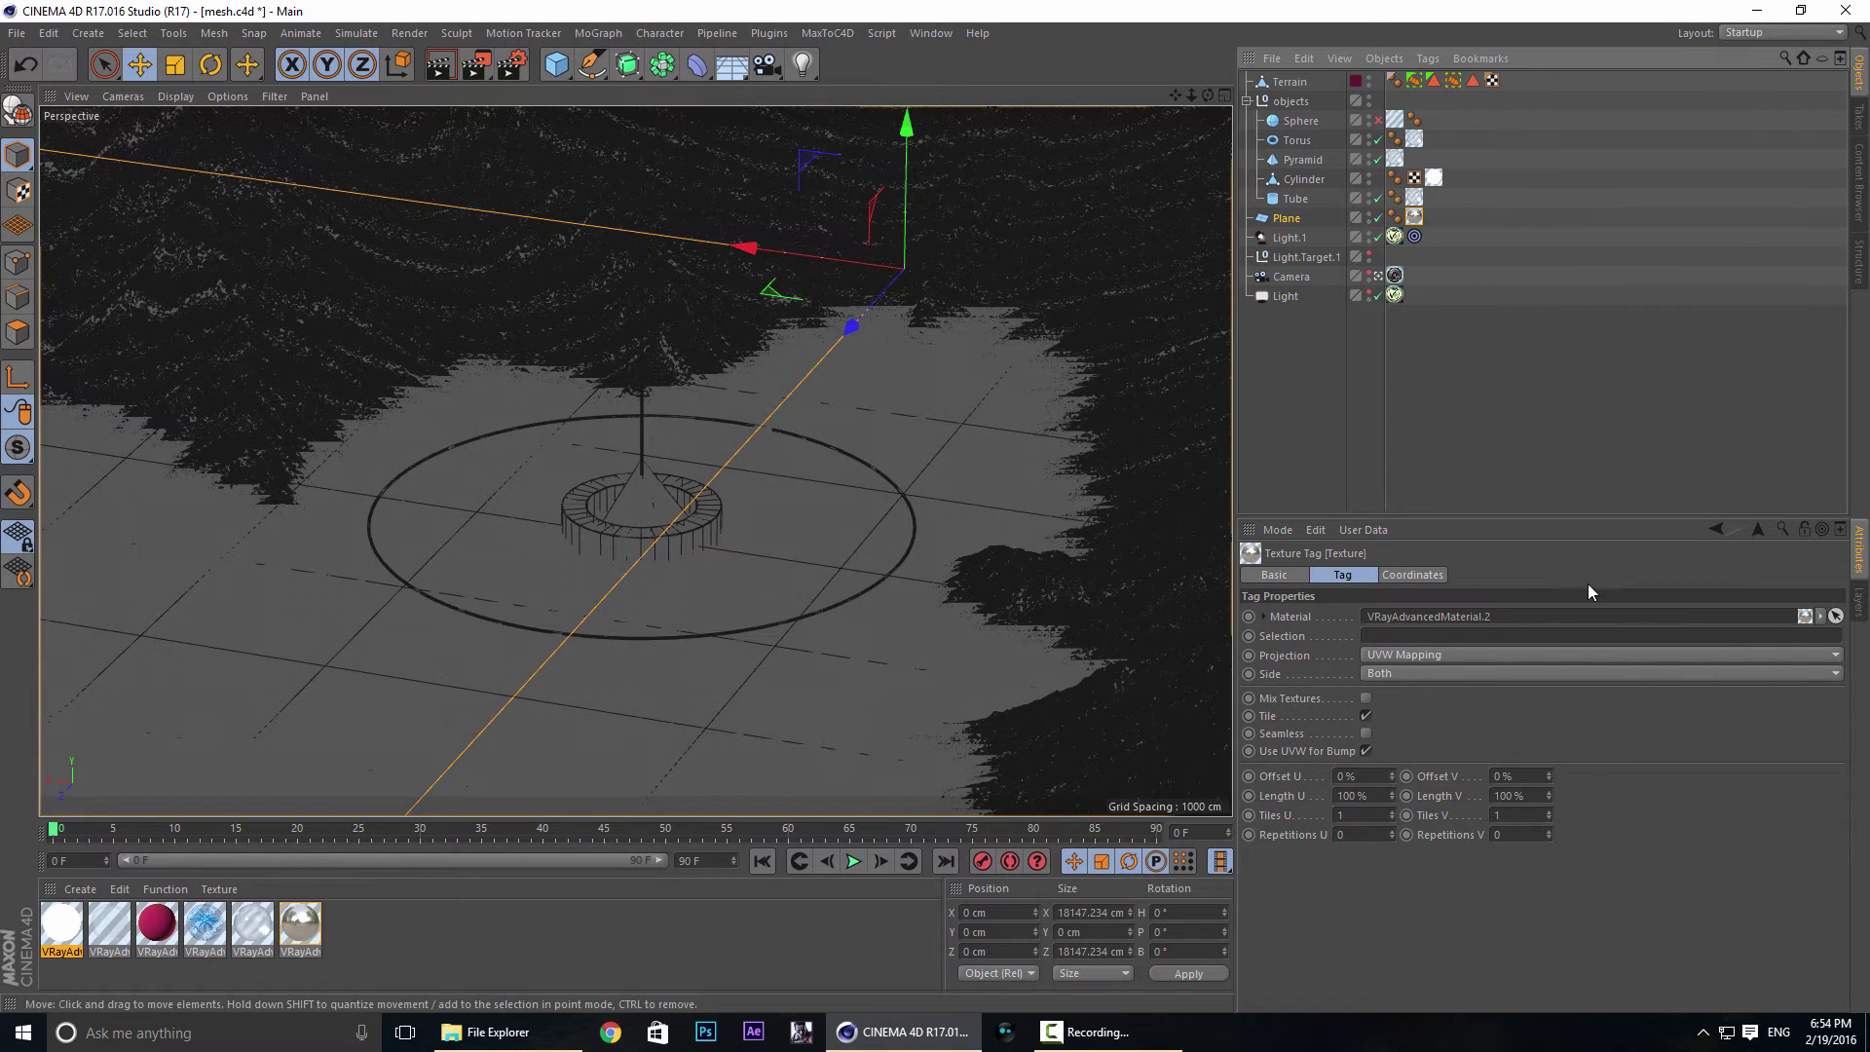
click(1444, 653)
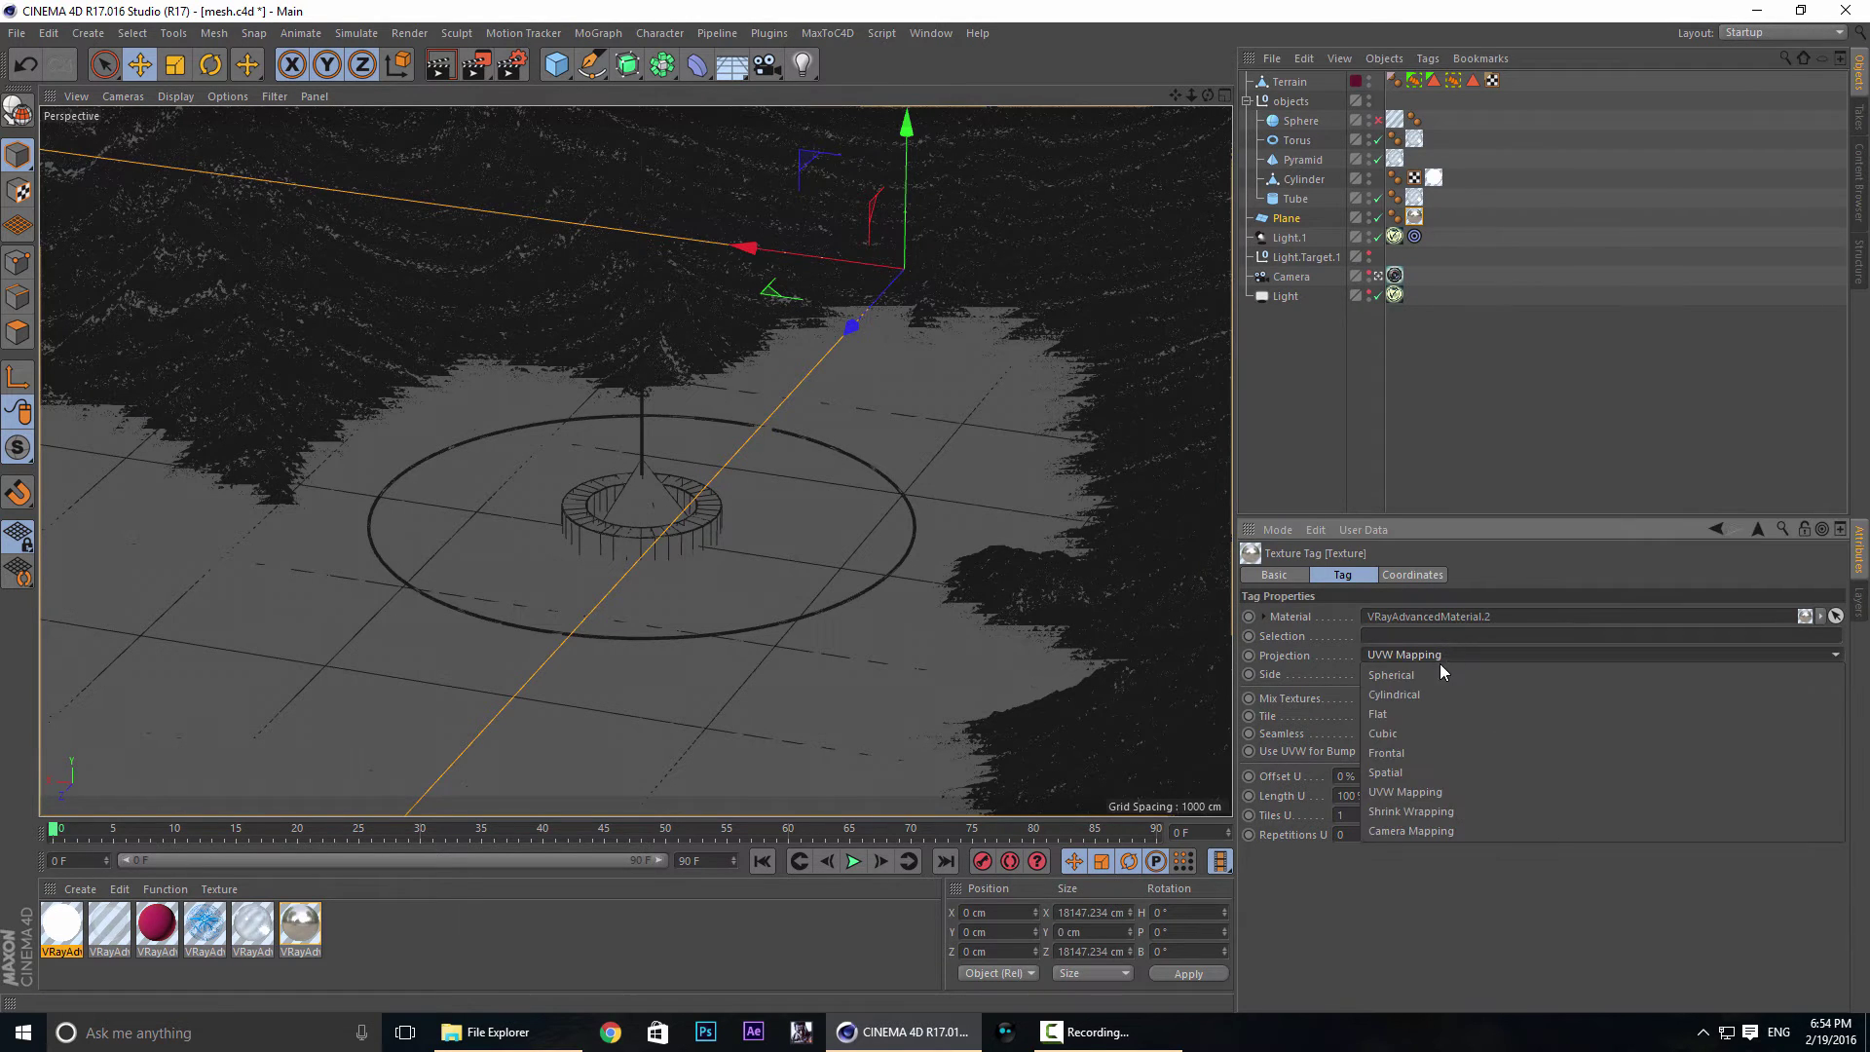
click(1313, 763)
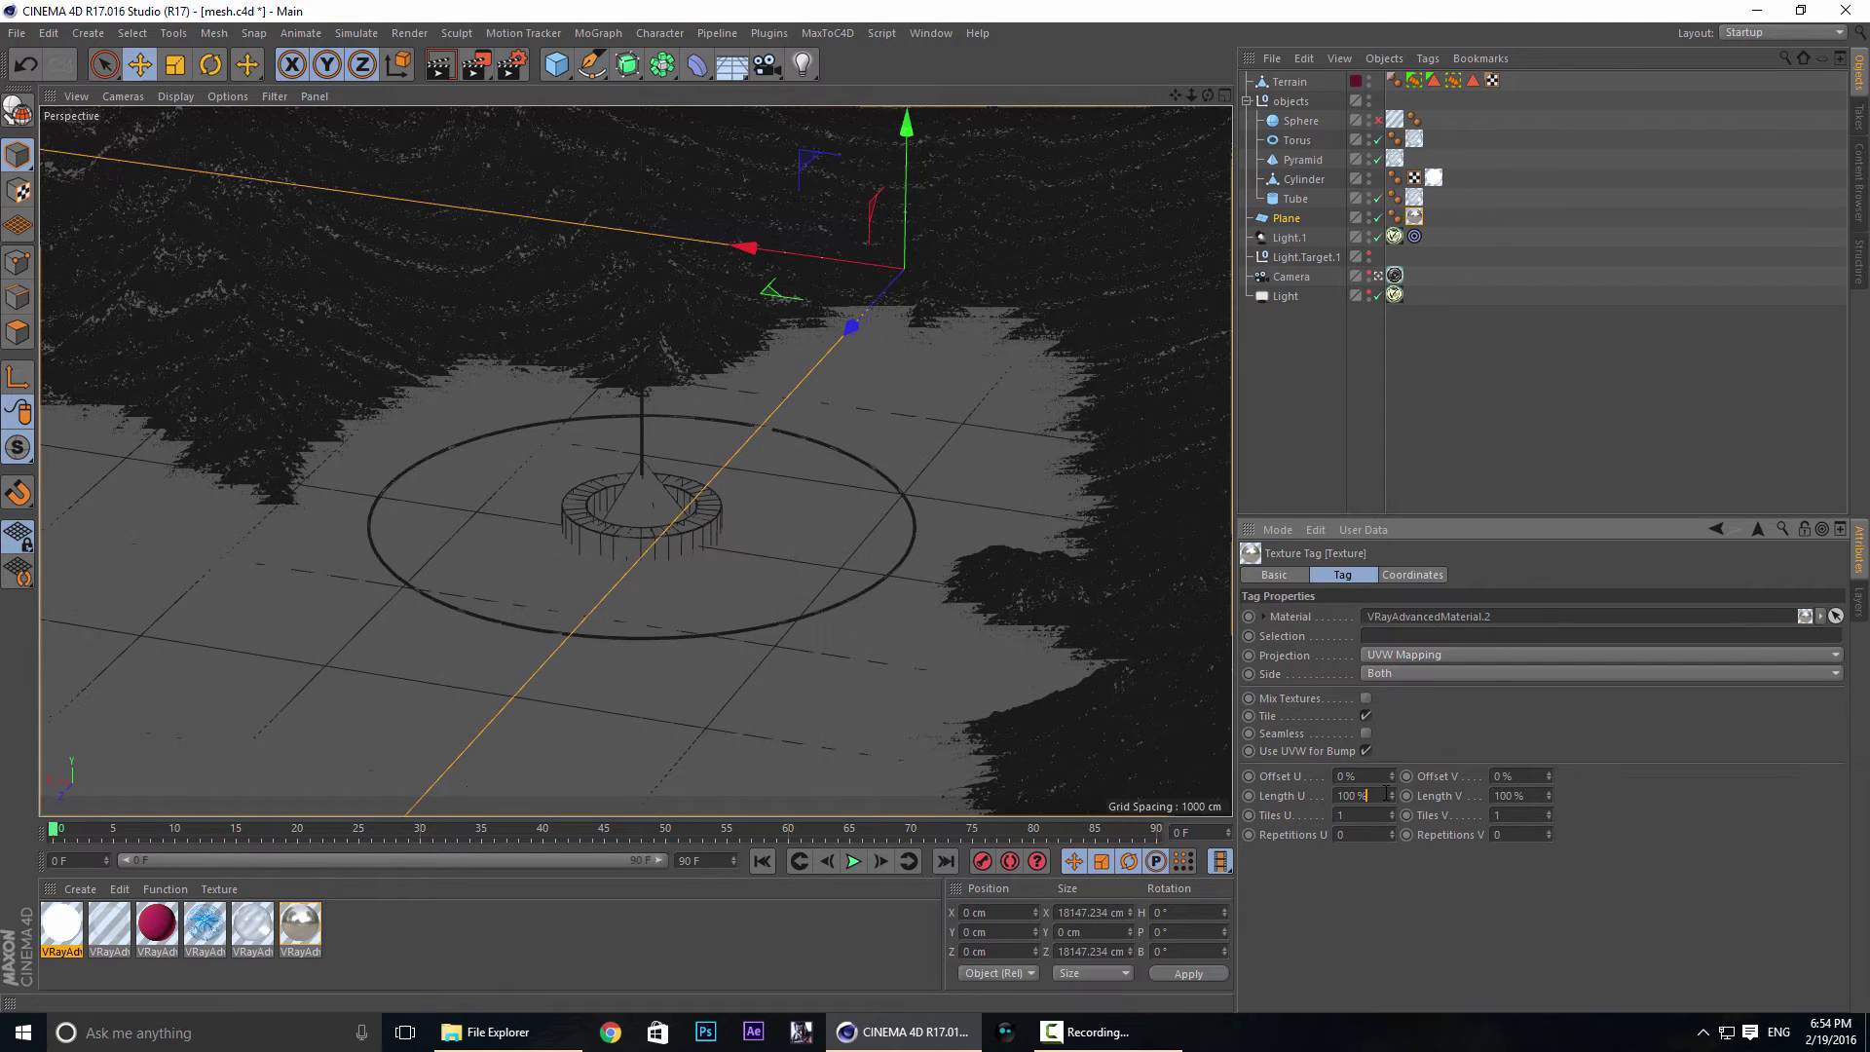
double_click(1526, 795)
double_click(1364, 795)
click(1377, 376)
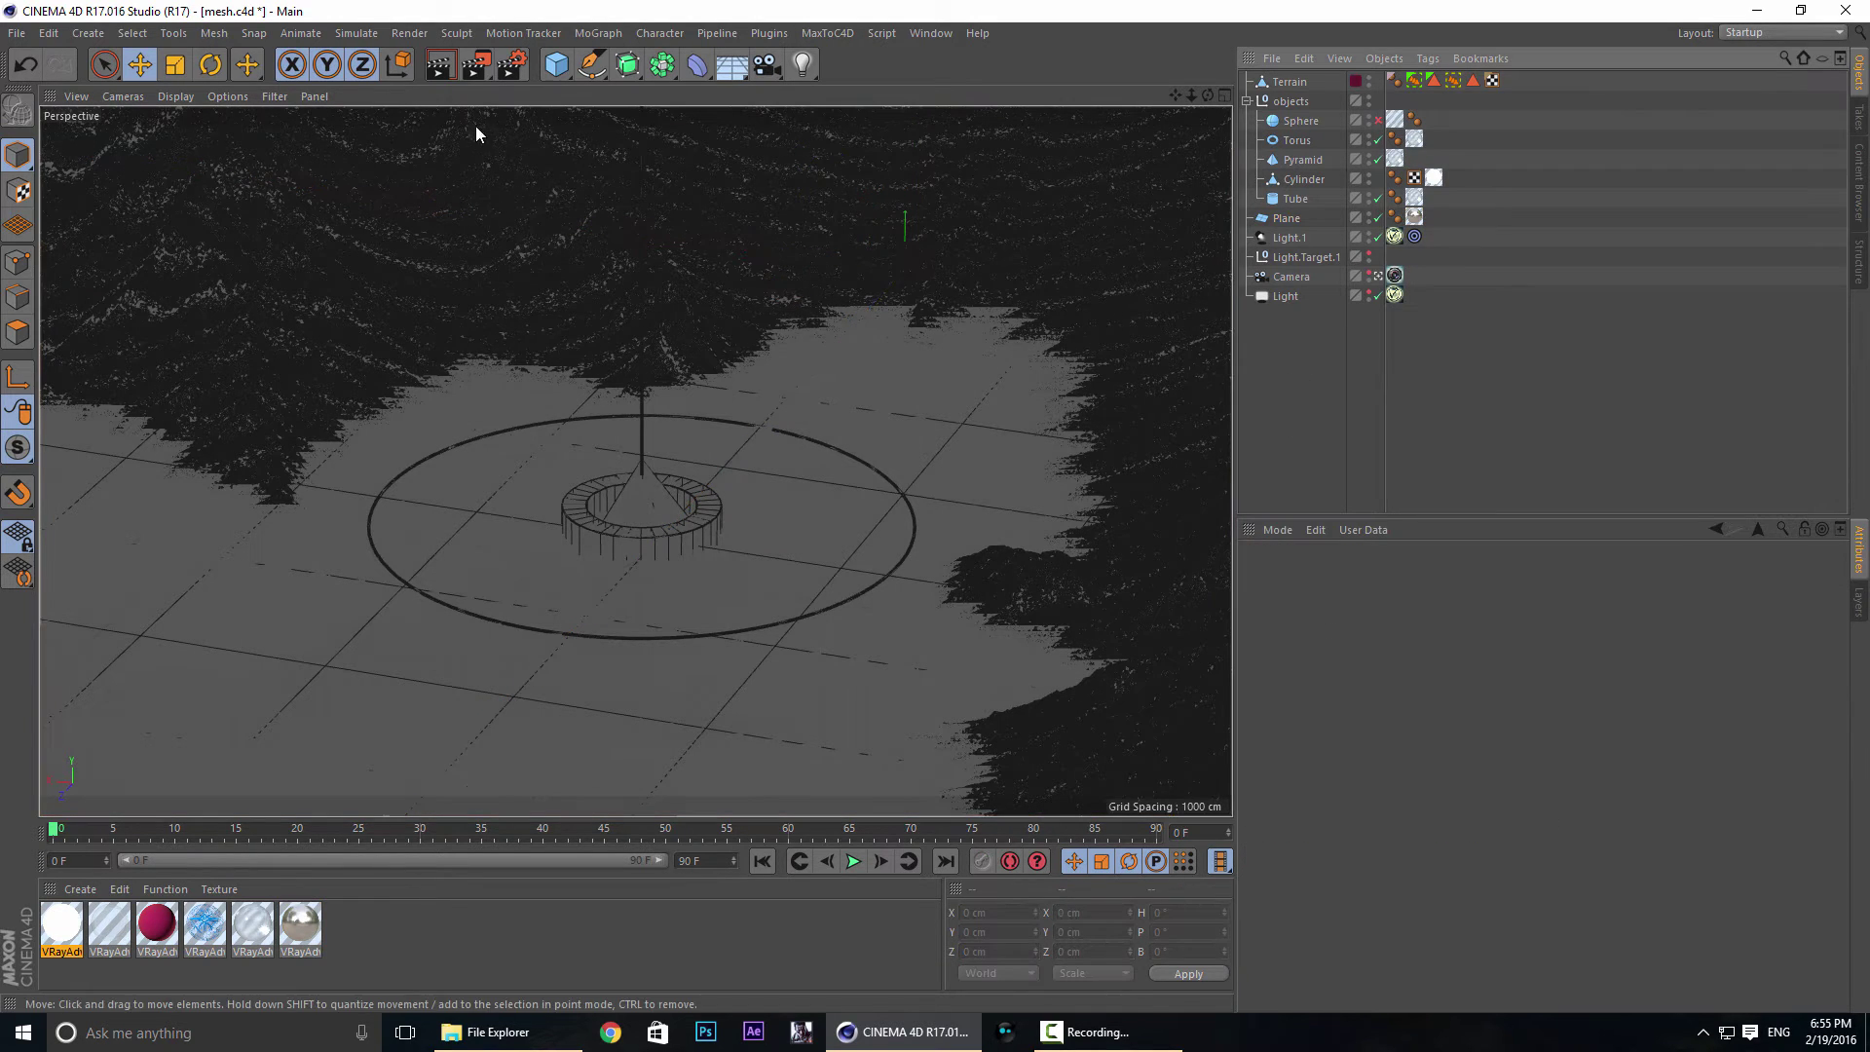
Review the output resolution and the save file and image format in the render settings, and close them.
click(513, 64)
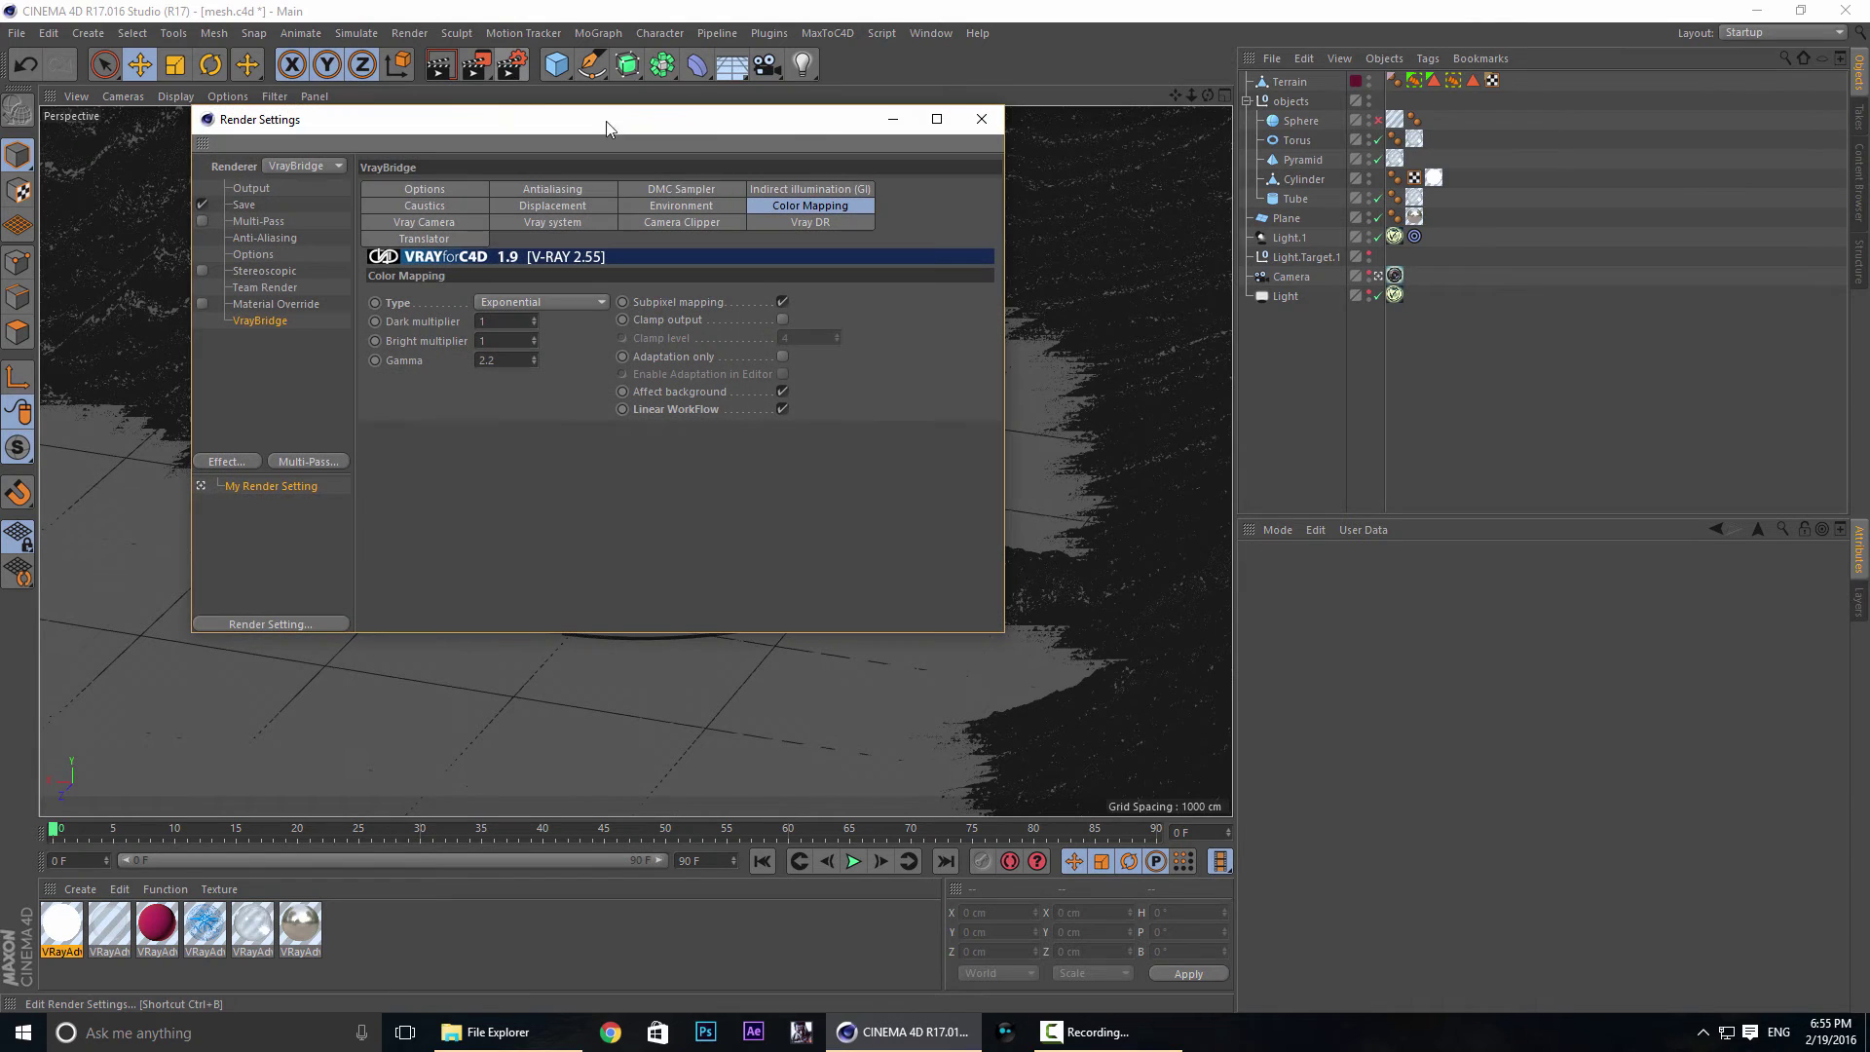
click(249, 189)
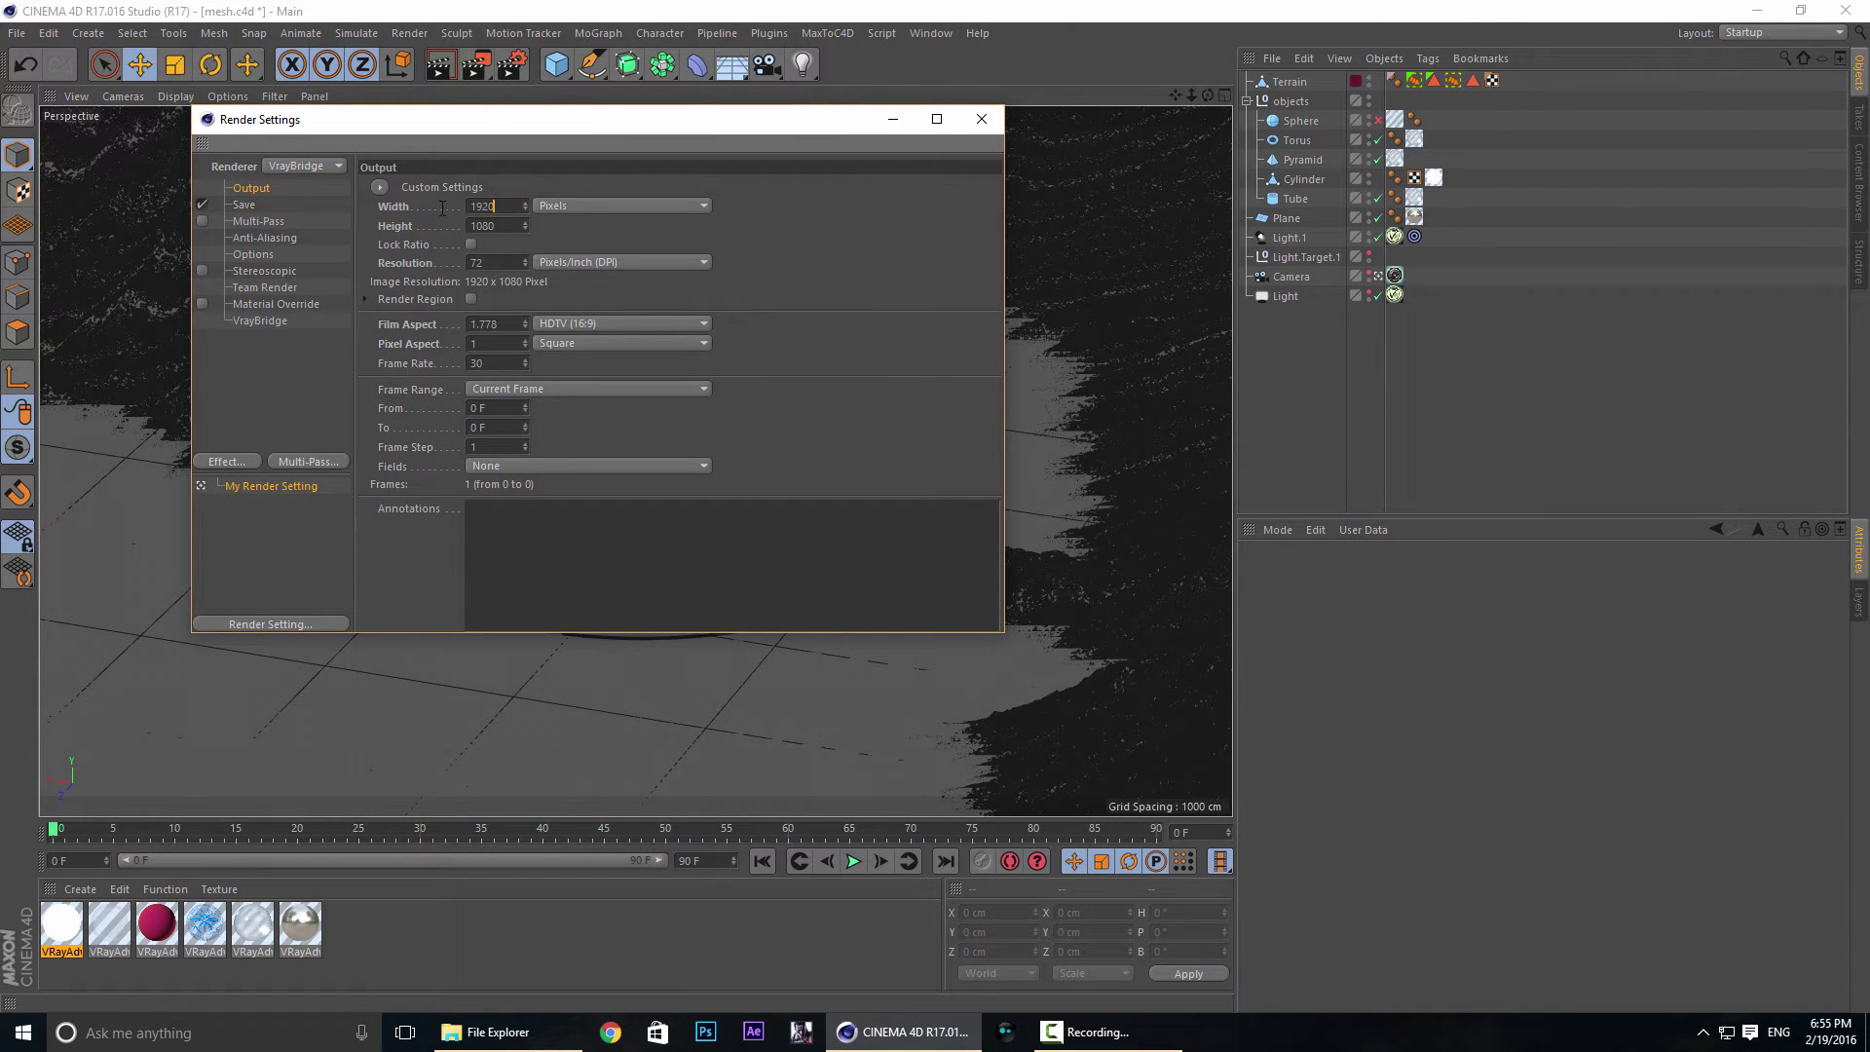
key(Tab)
click(243, 205)
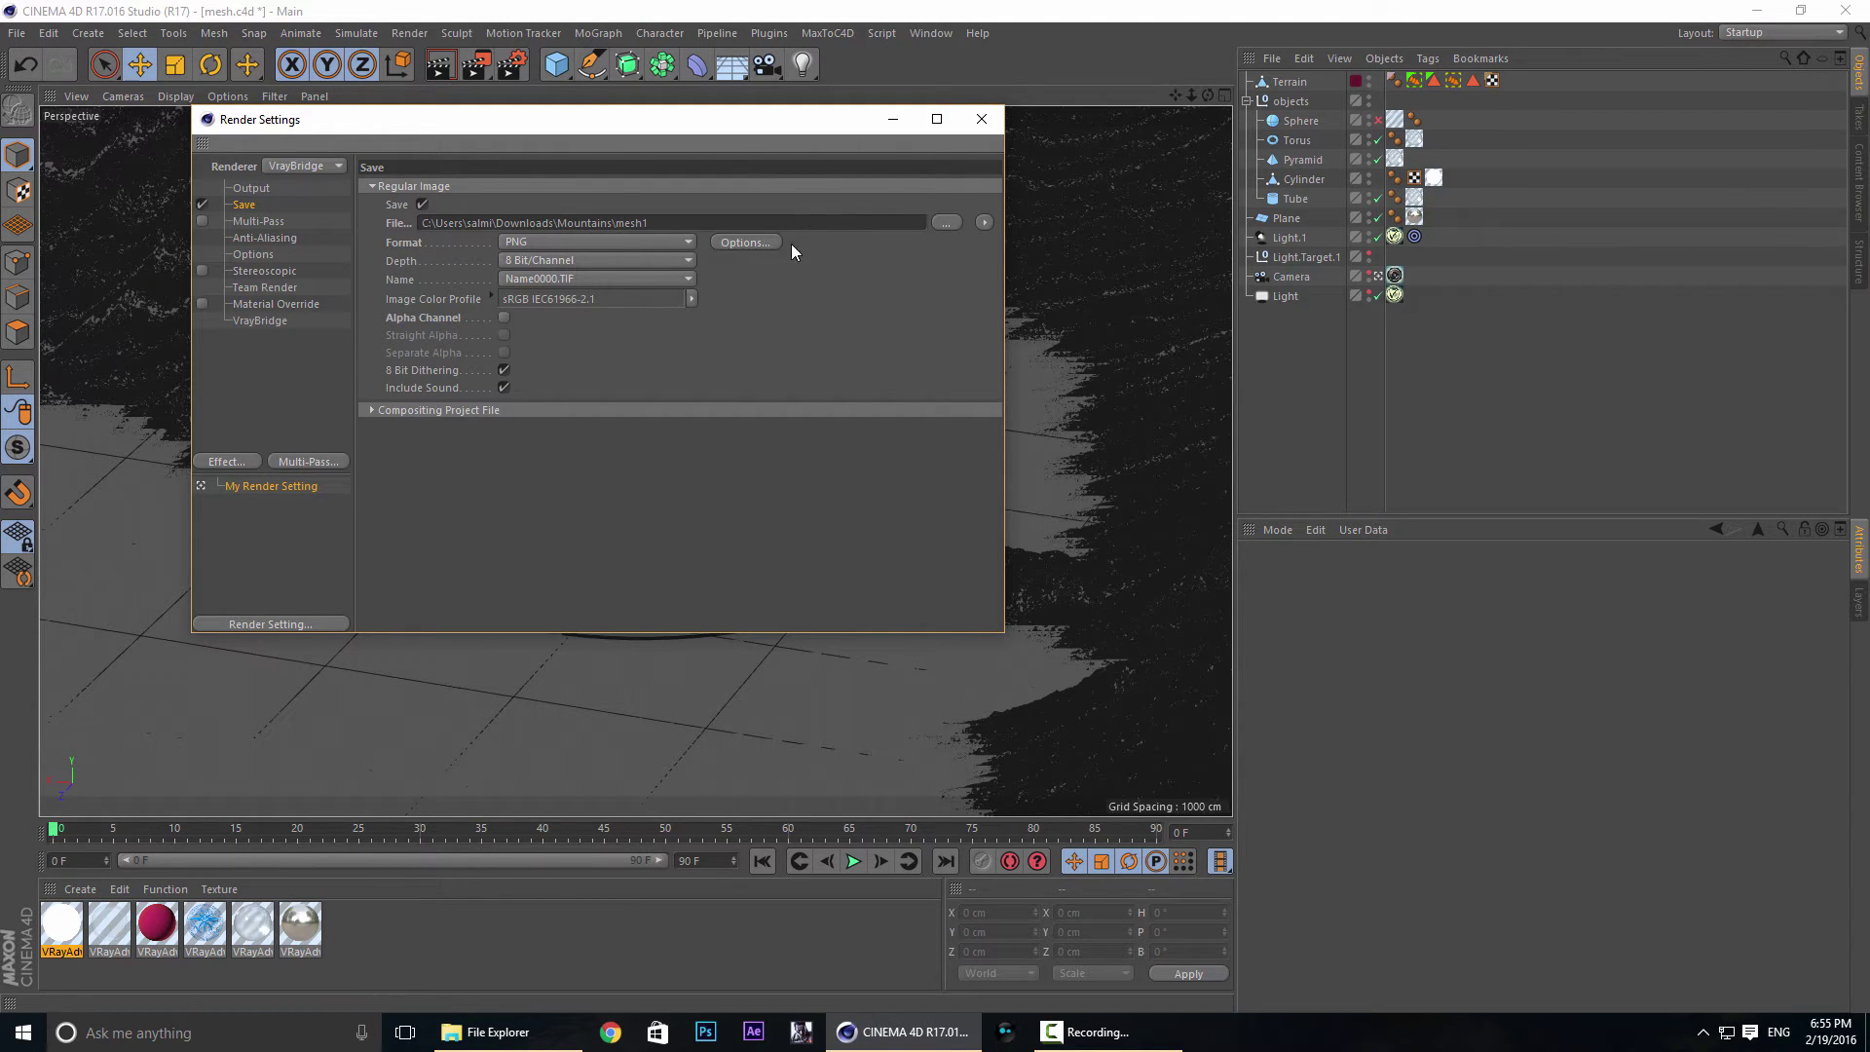
click(585, 241)
click(575, 250)
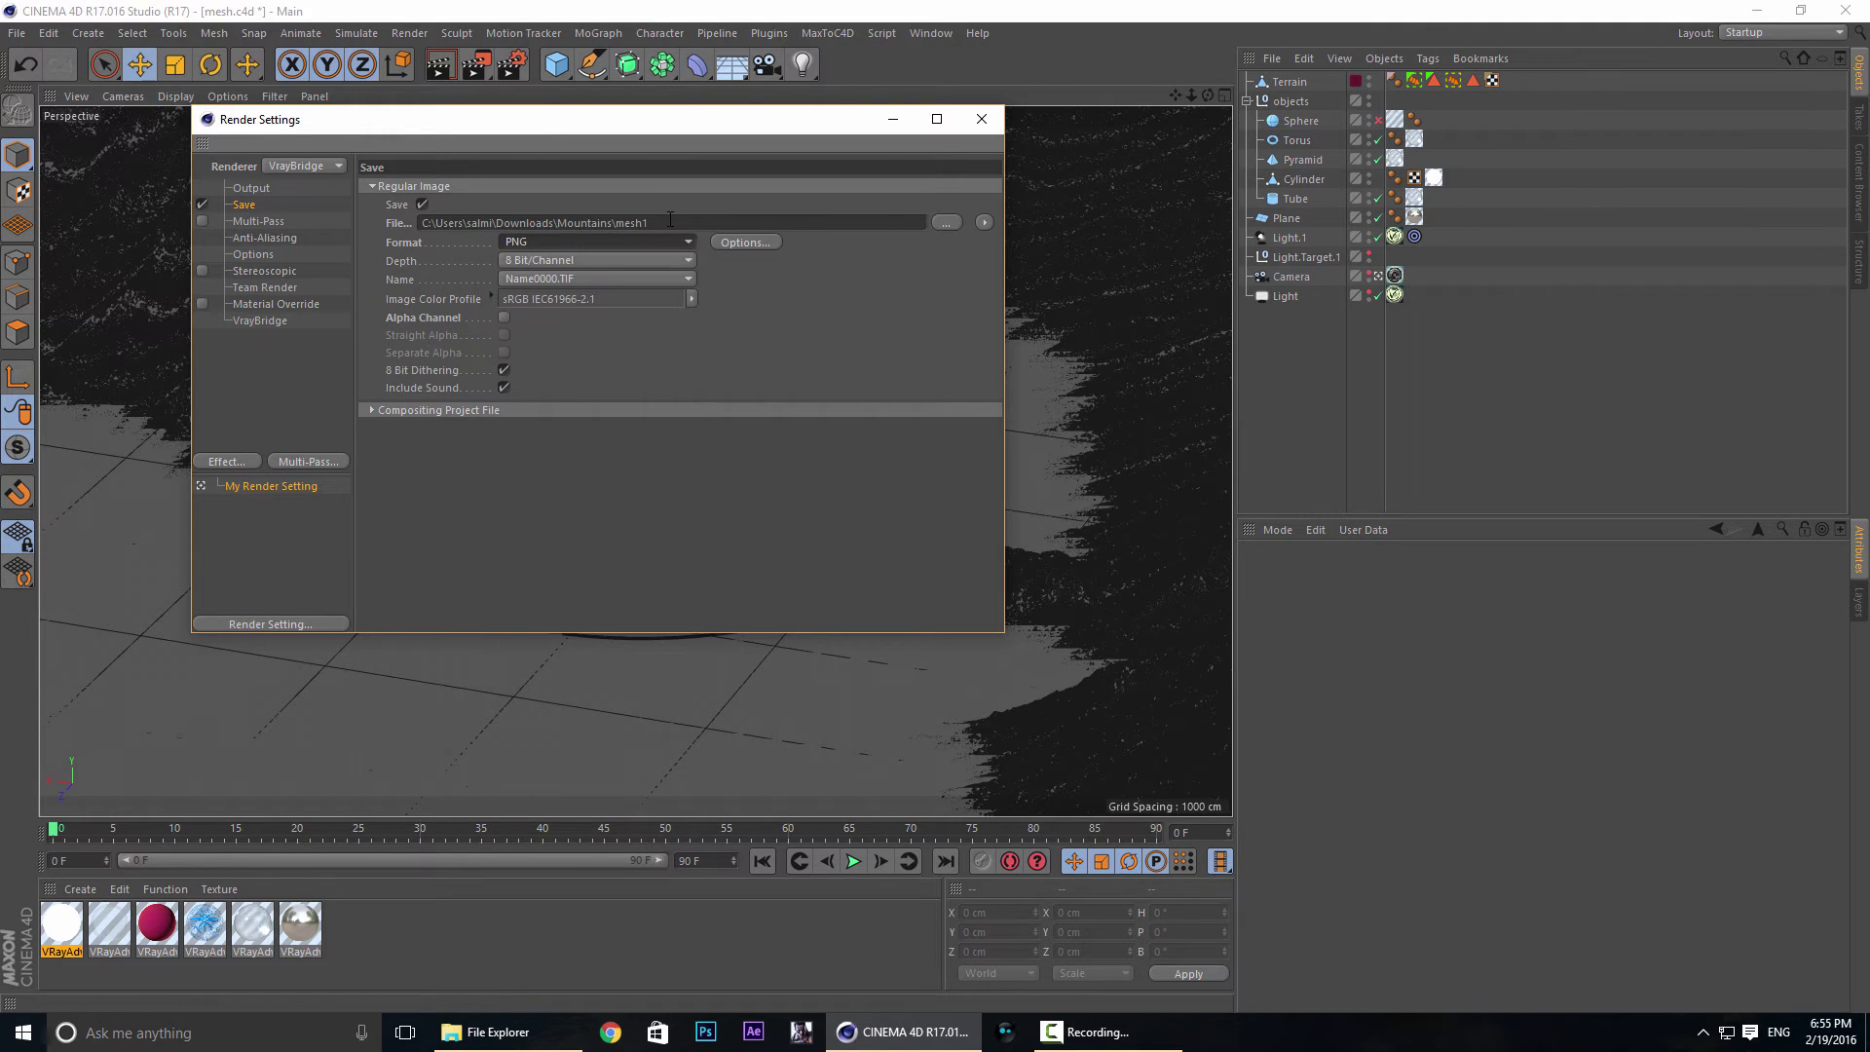
click(961, 225)
click(1653, 975)
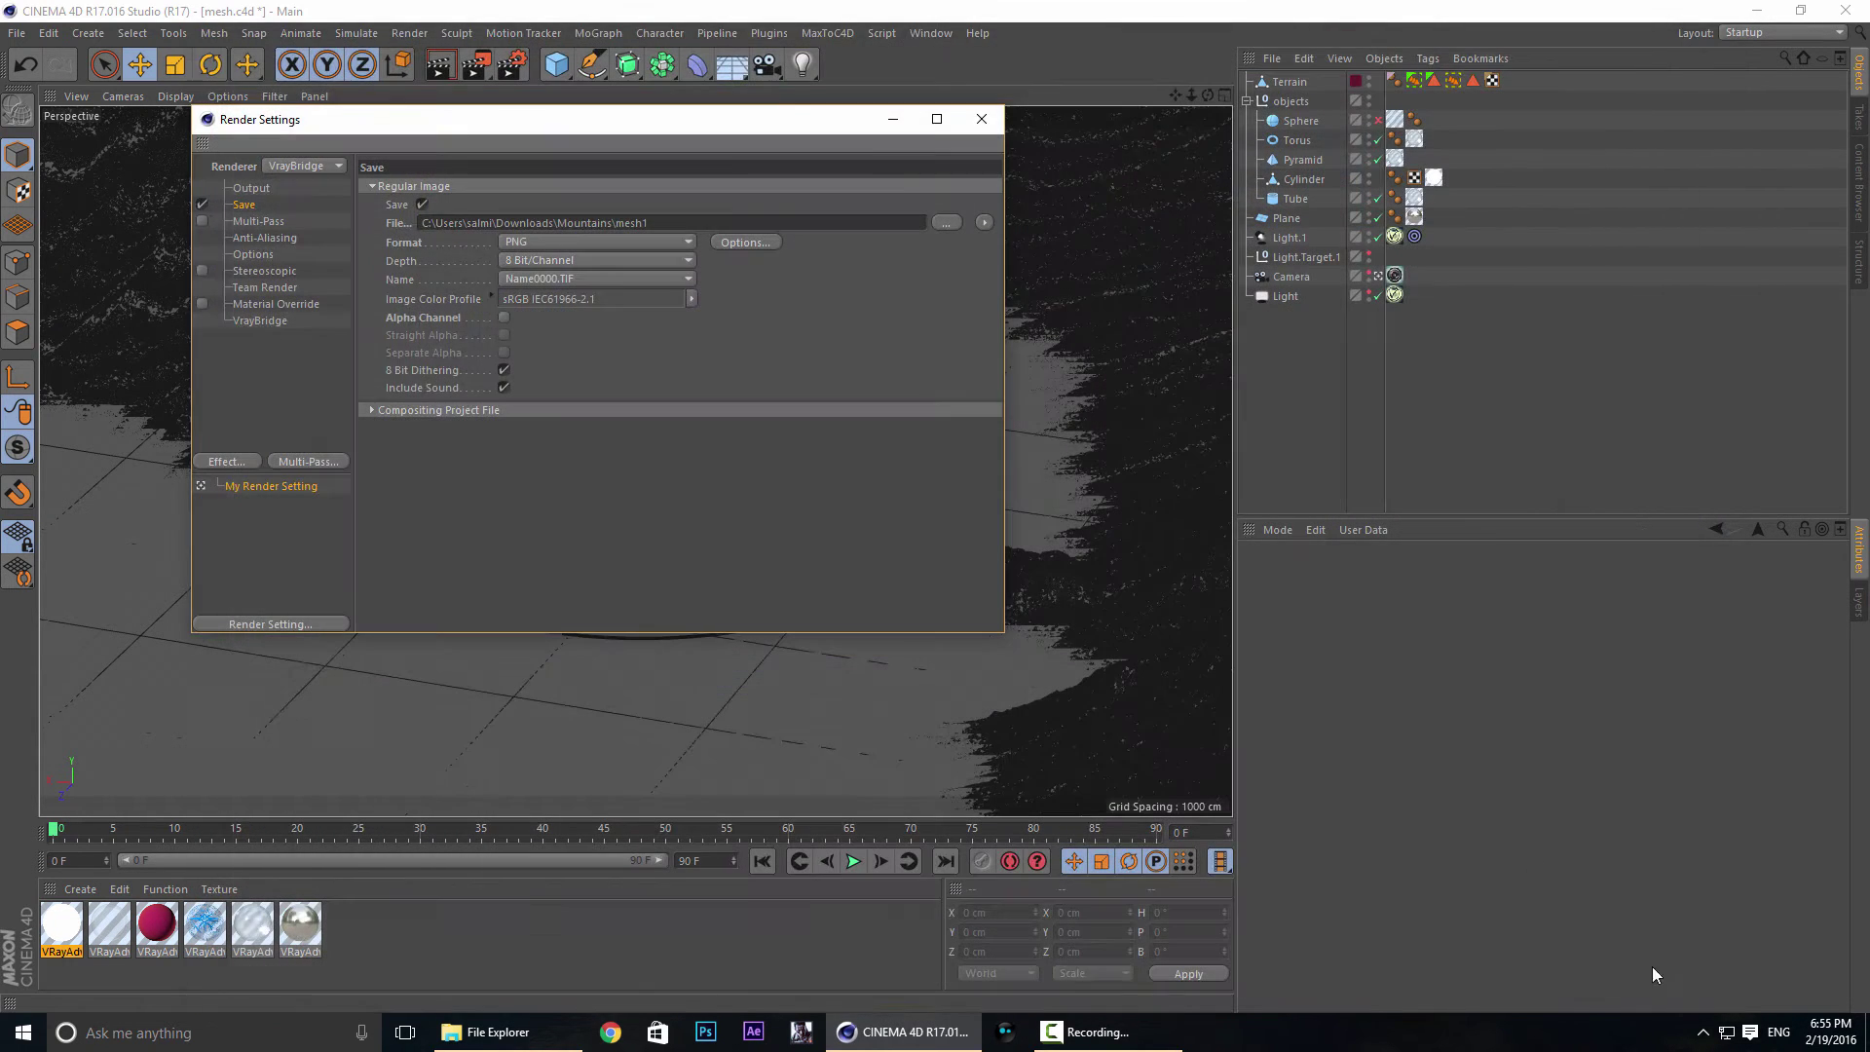
click(982, 119)
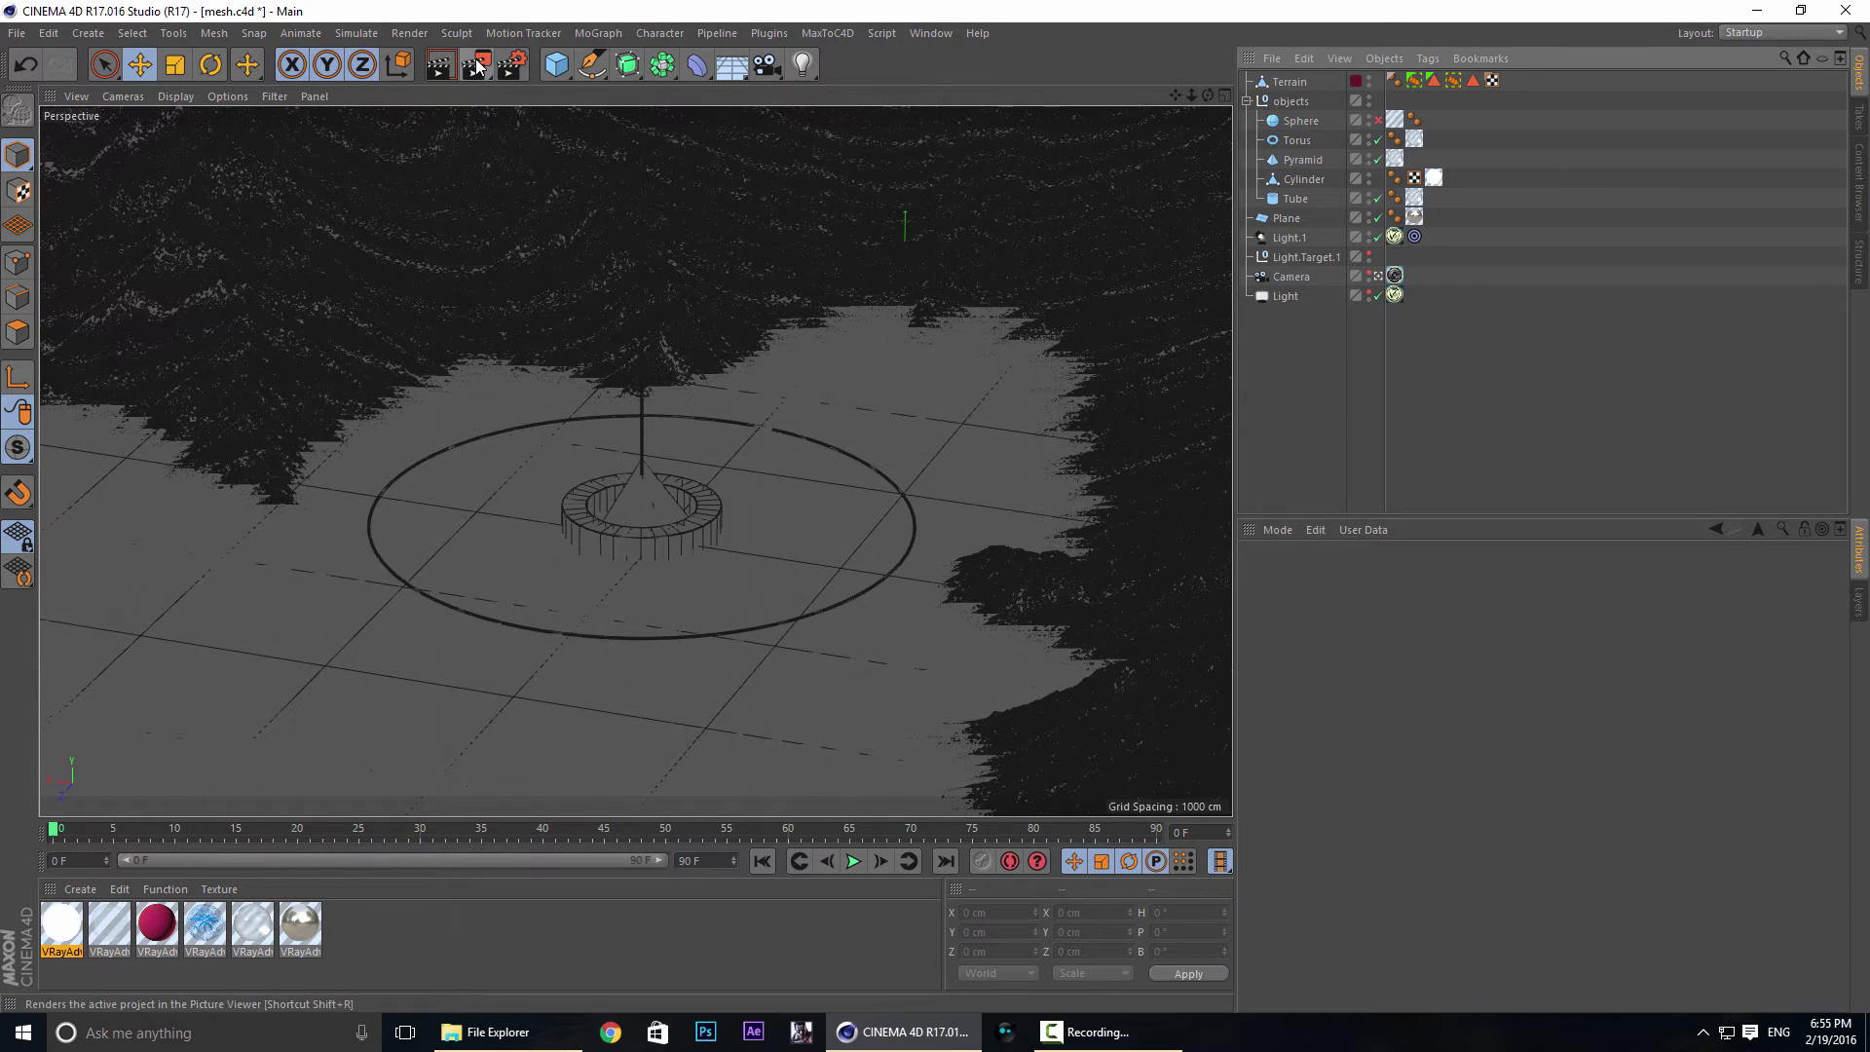
Render a large viewport region covering the mountains and the central objects as a preview, and dismiss it.
click(478, 66)
click(604, 100)
drag(132, 149, 1176, 629)
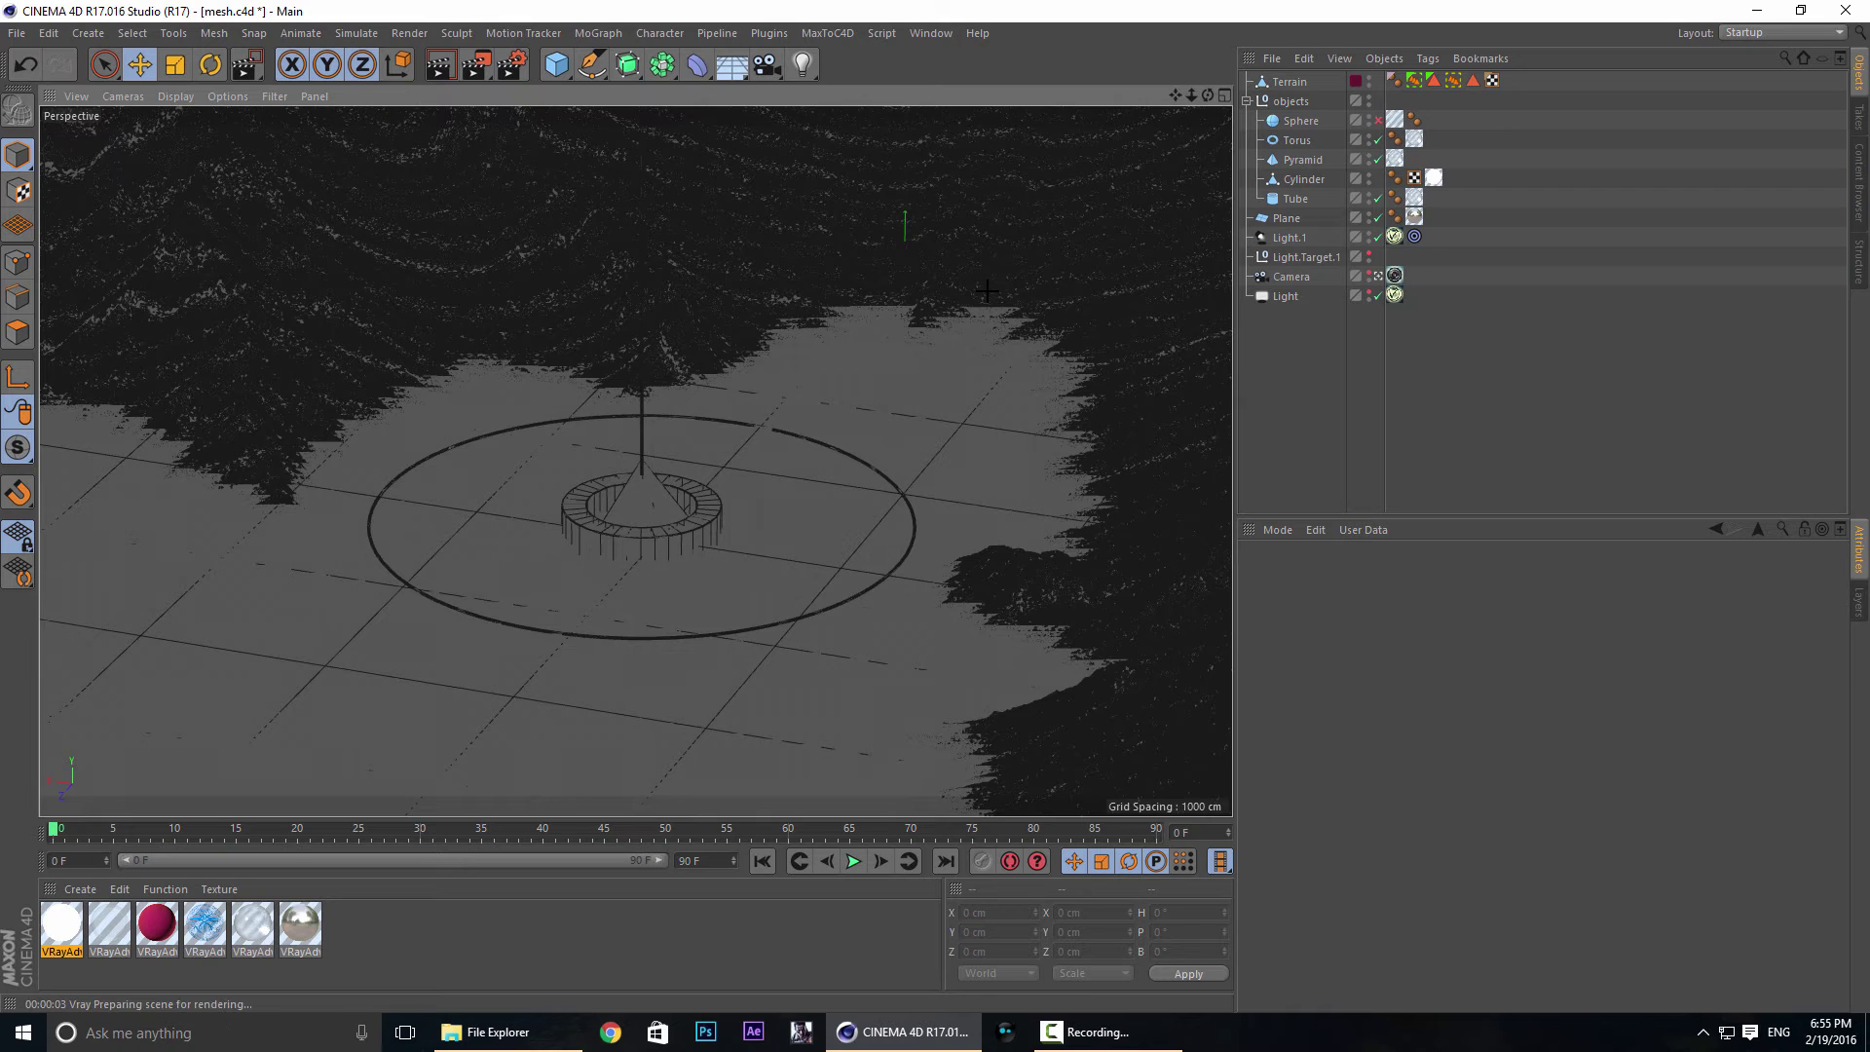
click(1115, 1031)
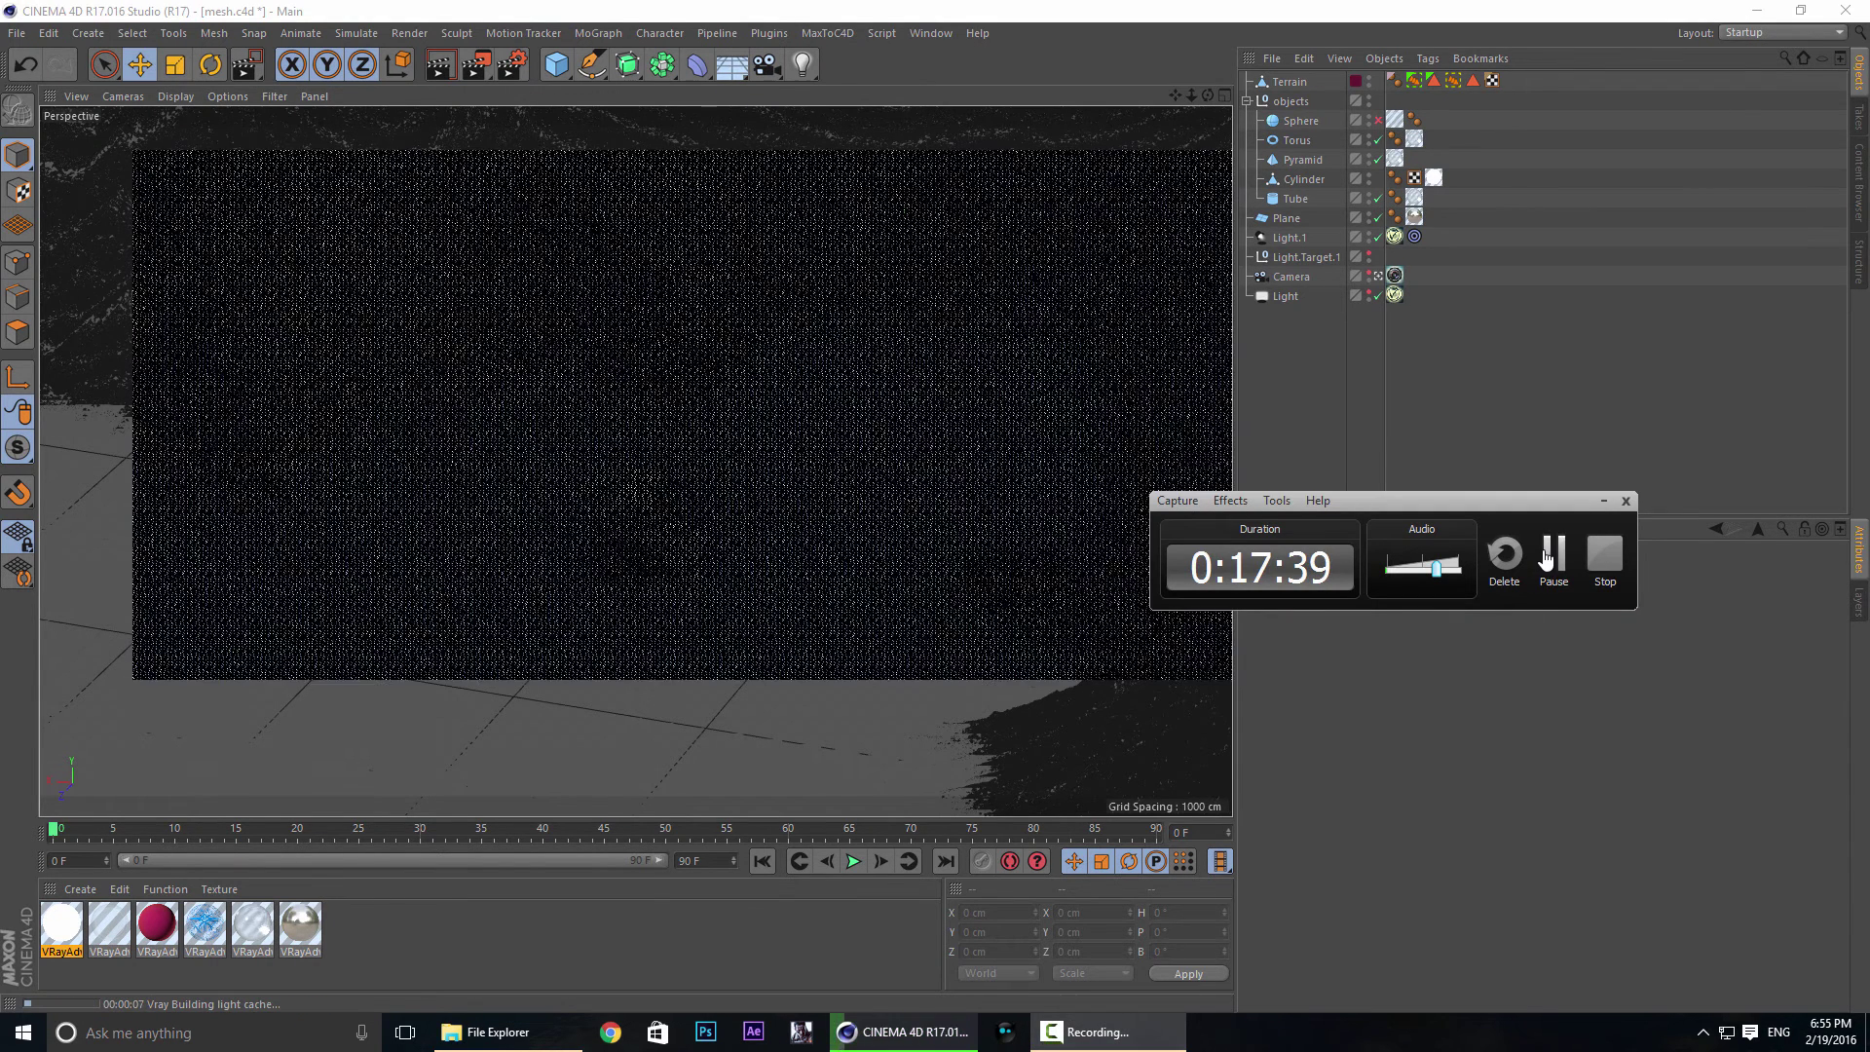
click(1554, 553)
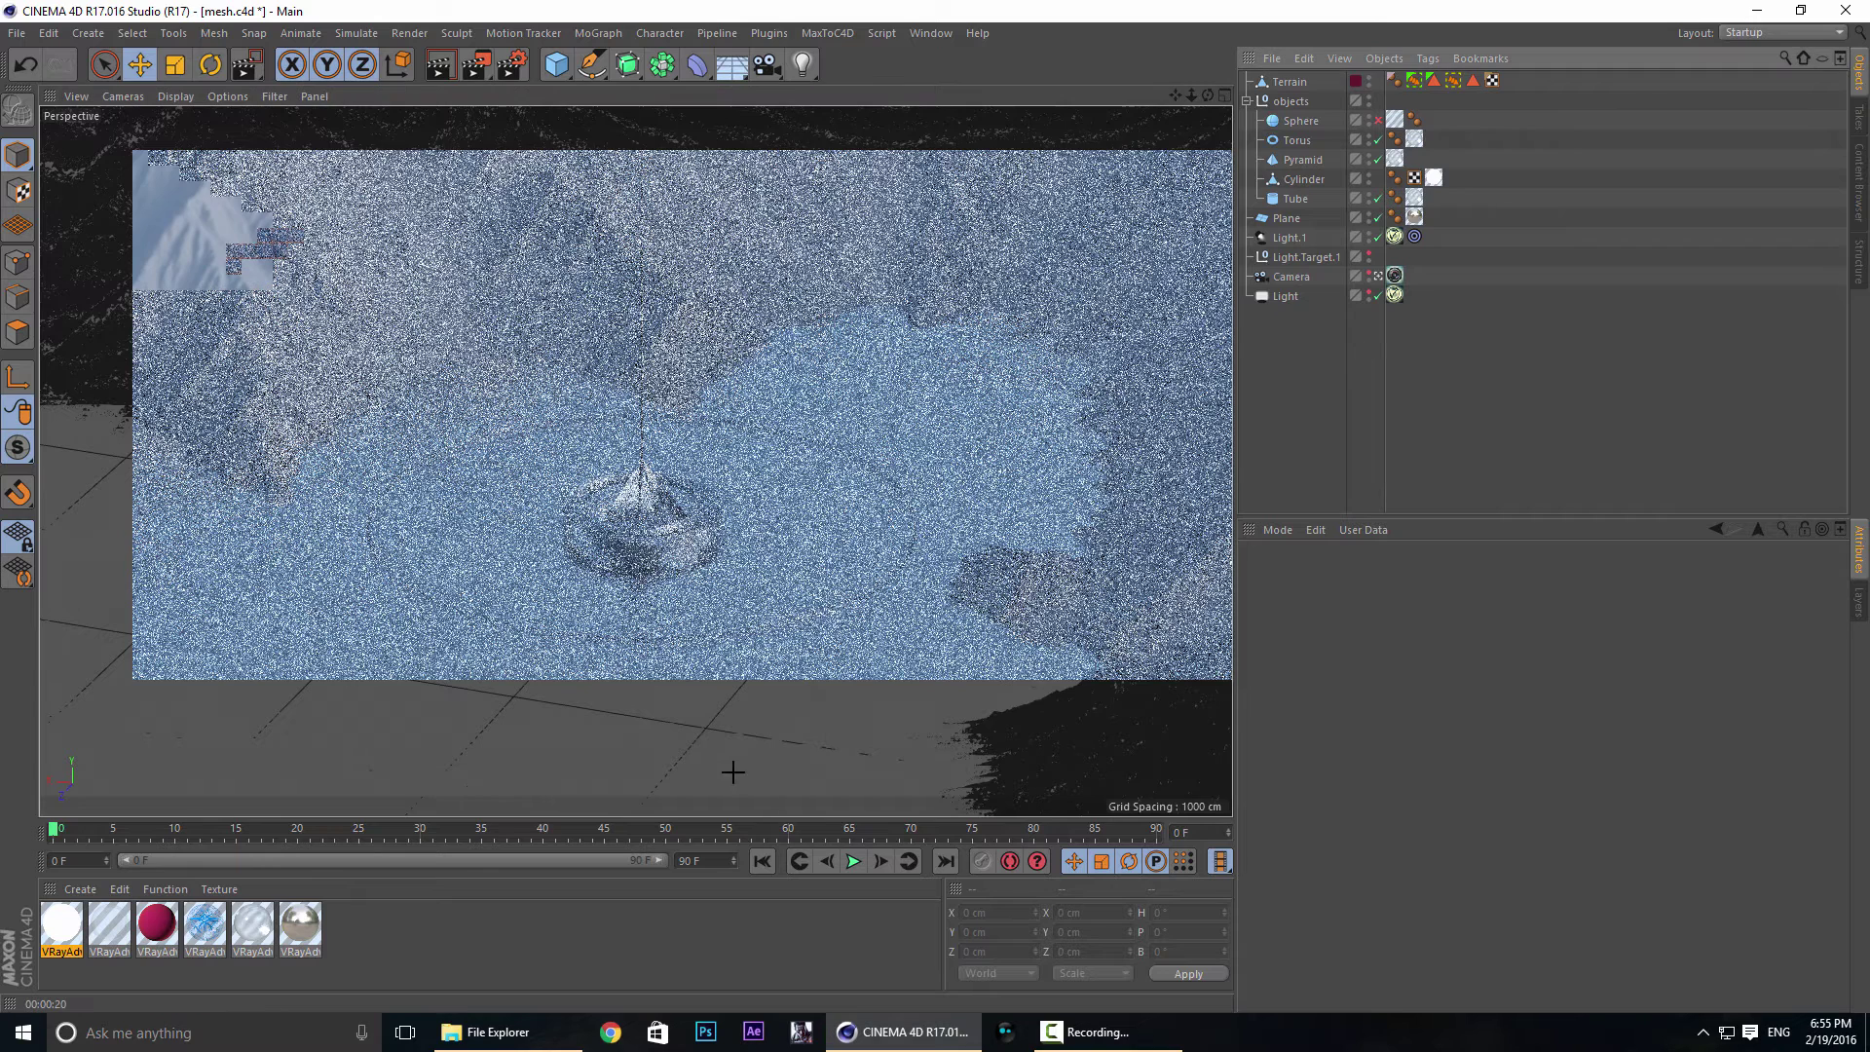
click(1569, 338)
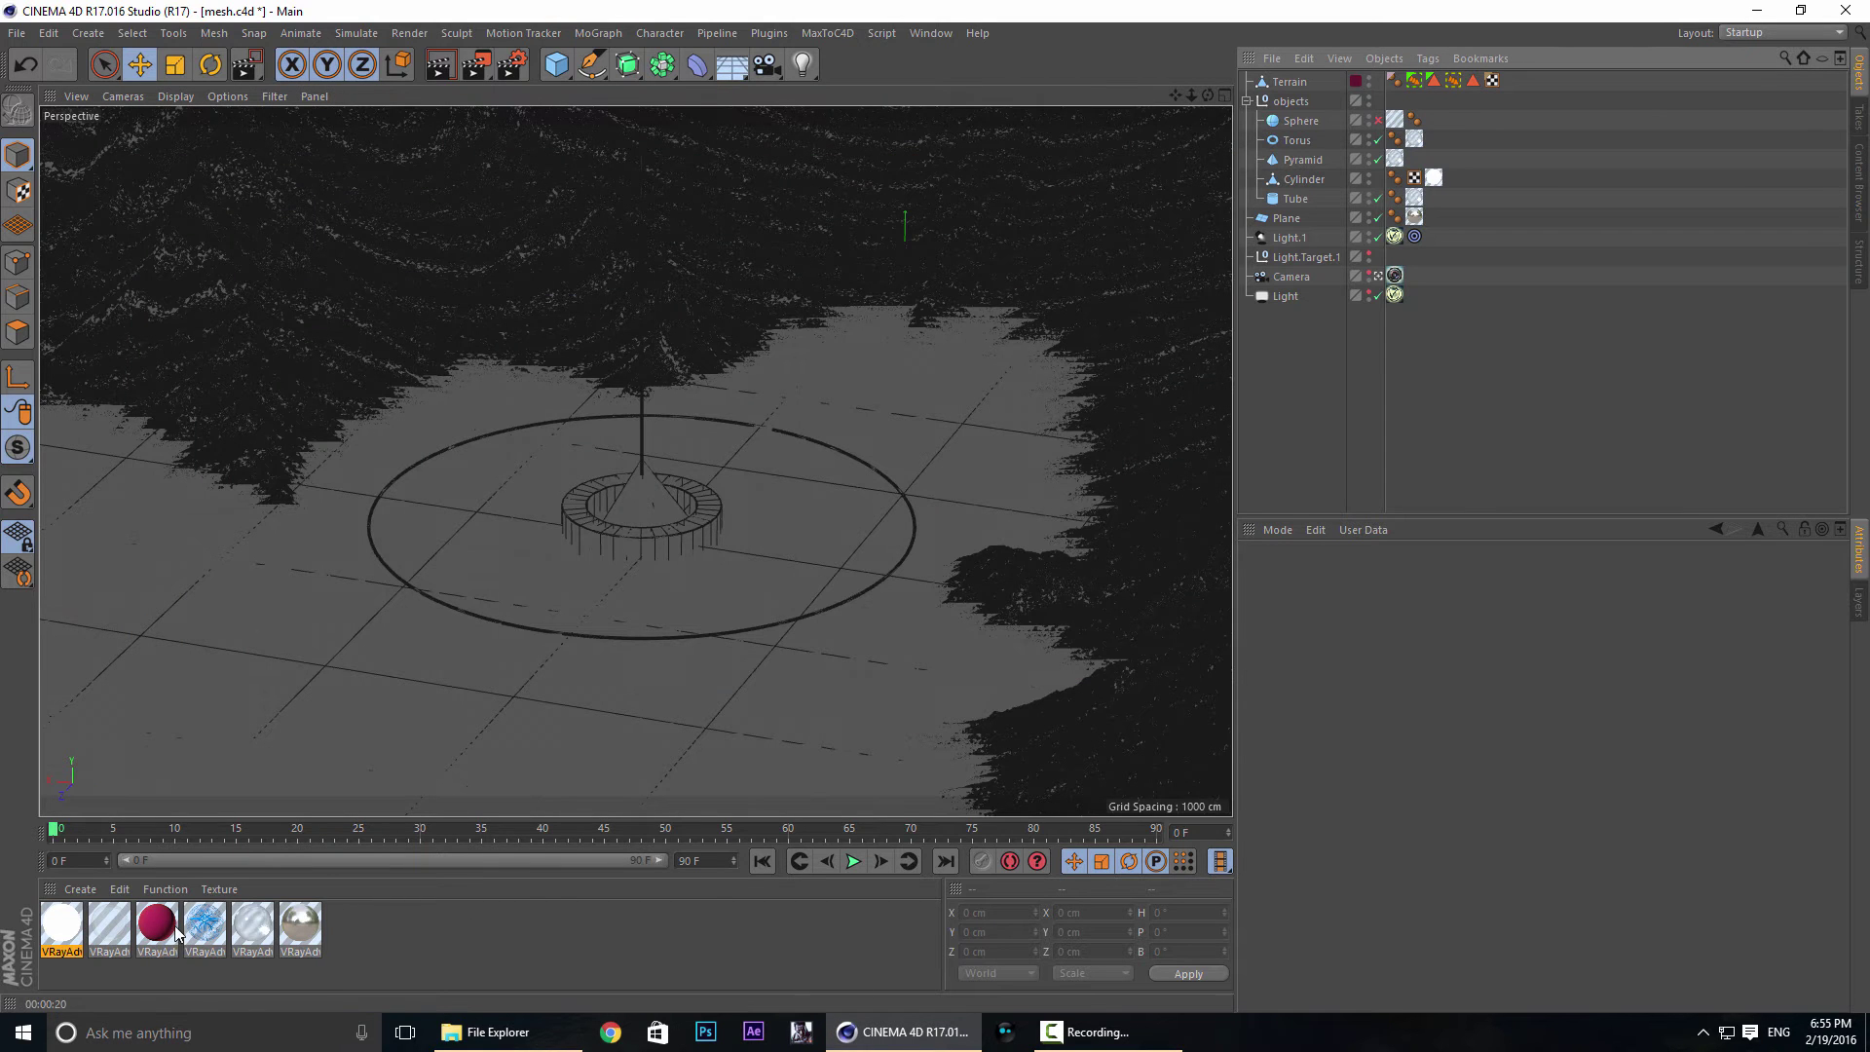
Apply the red material VRayAdvancedMaterial.5 to the Terrain and review the diffuse layer of the blue VRayAdvancedMaterial.4.
drag(149, 916, 1304, 5)
drag(1305, 92, 1292, 80)
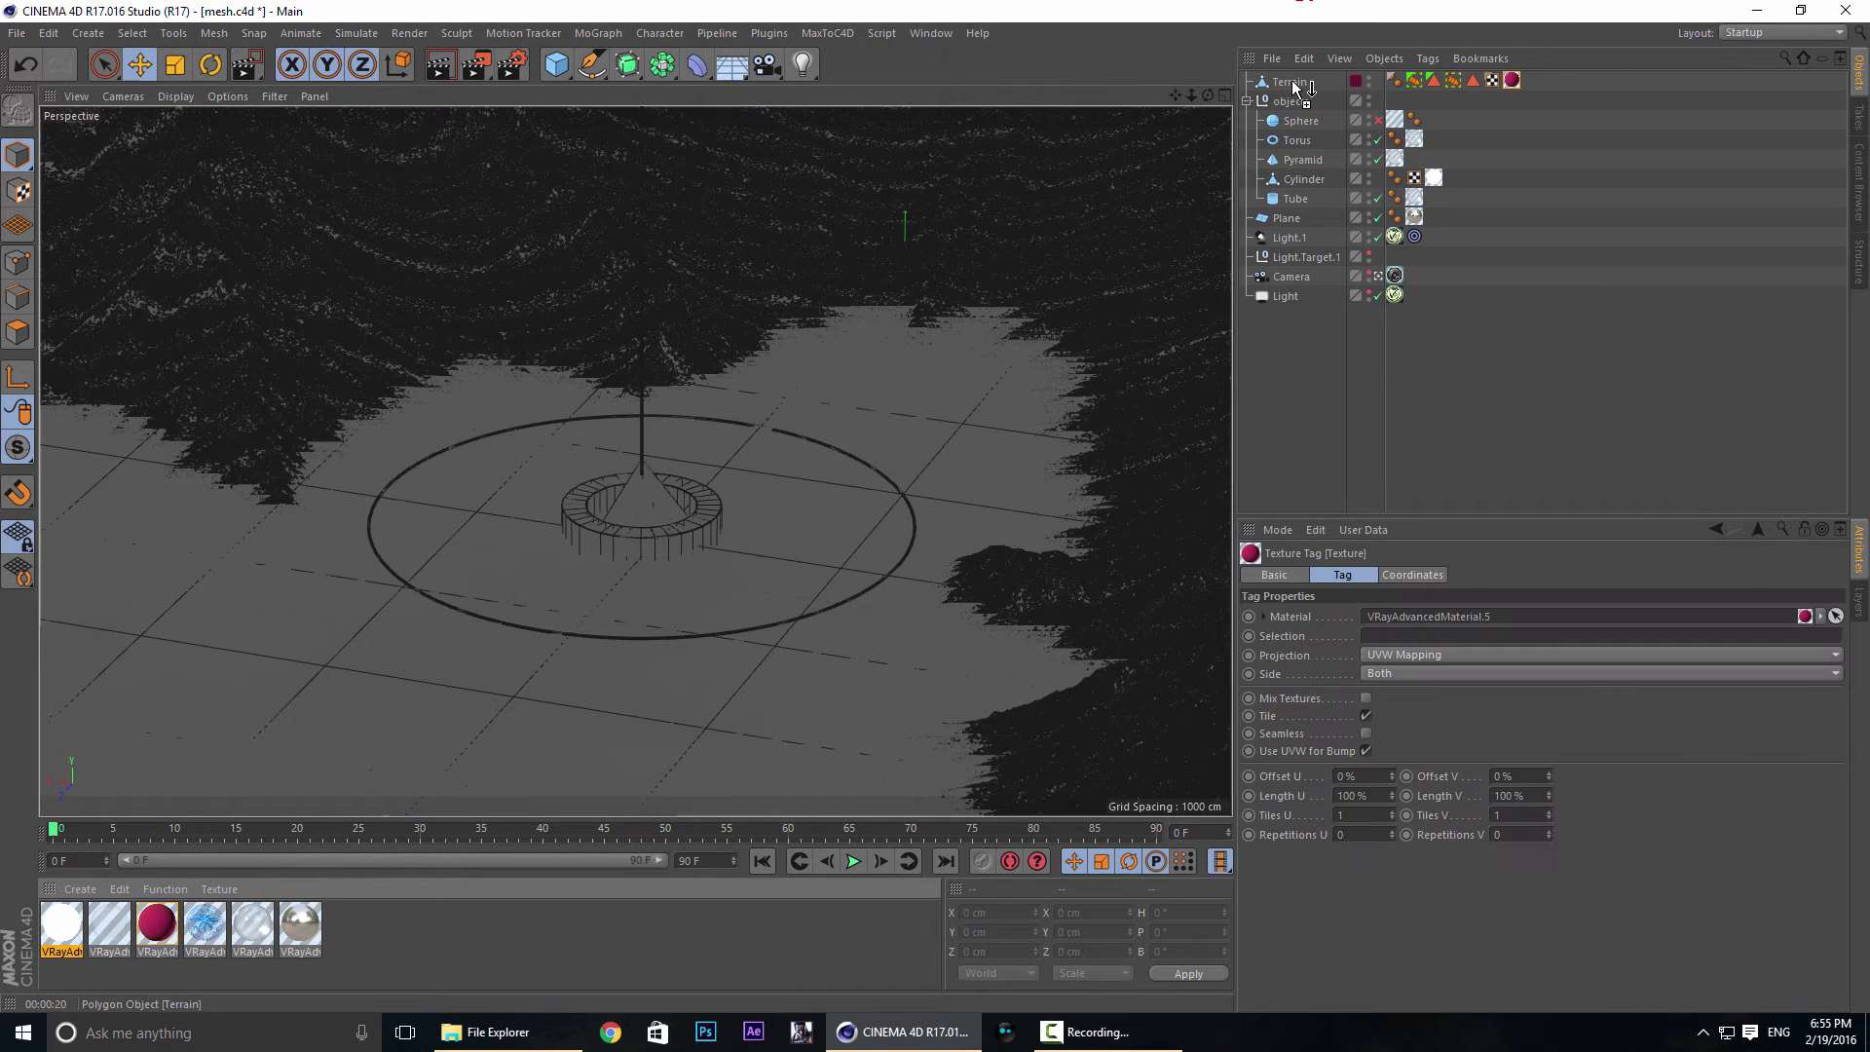
click(204, 926)
double_click(205, 926)
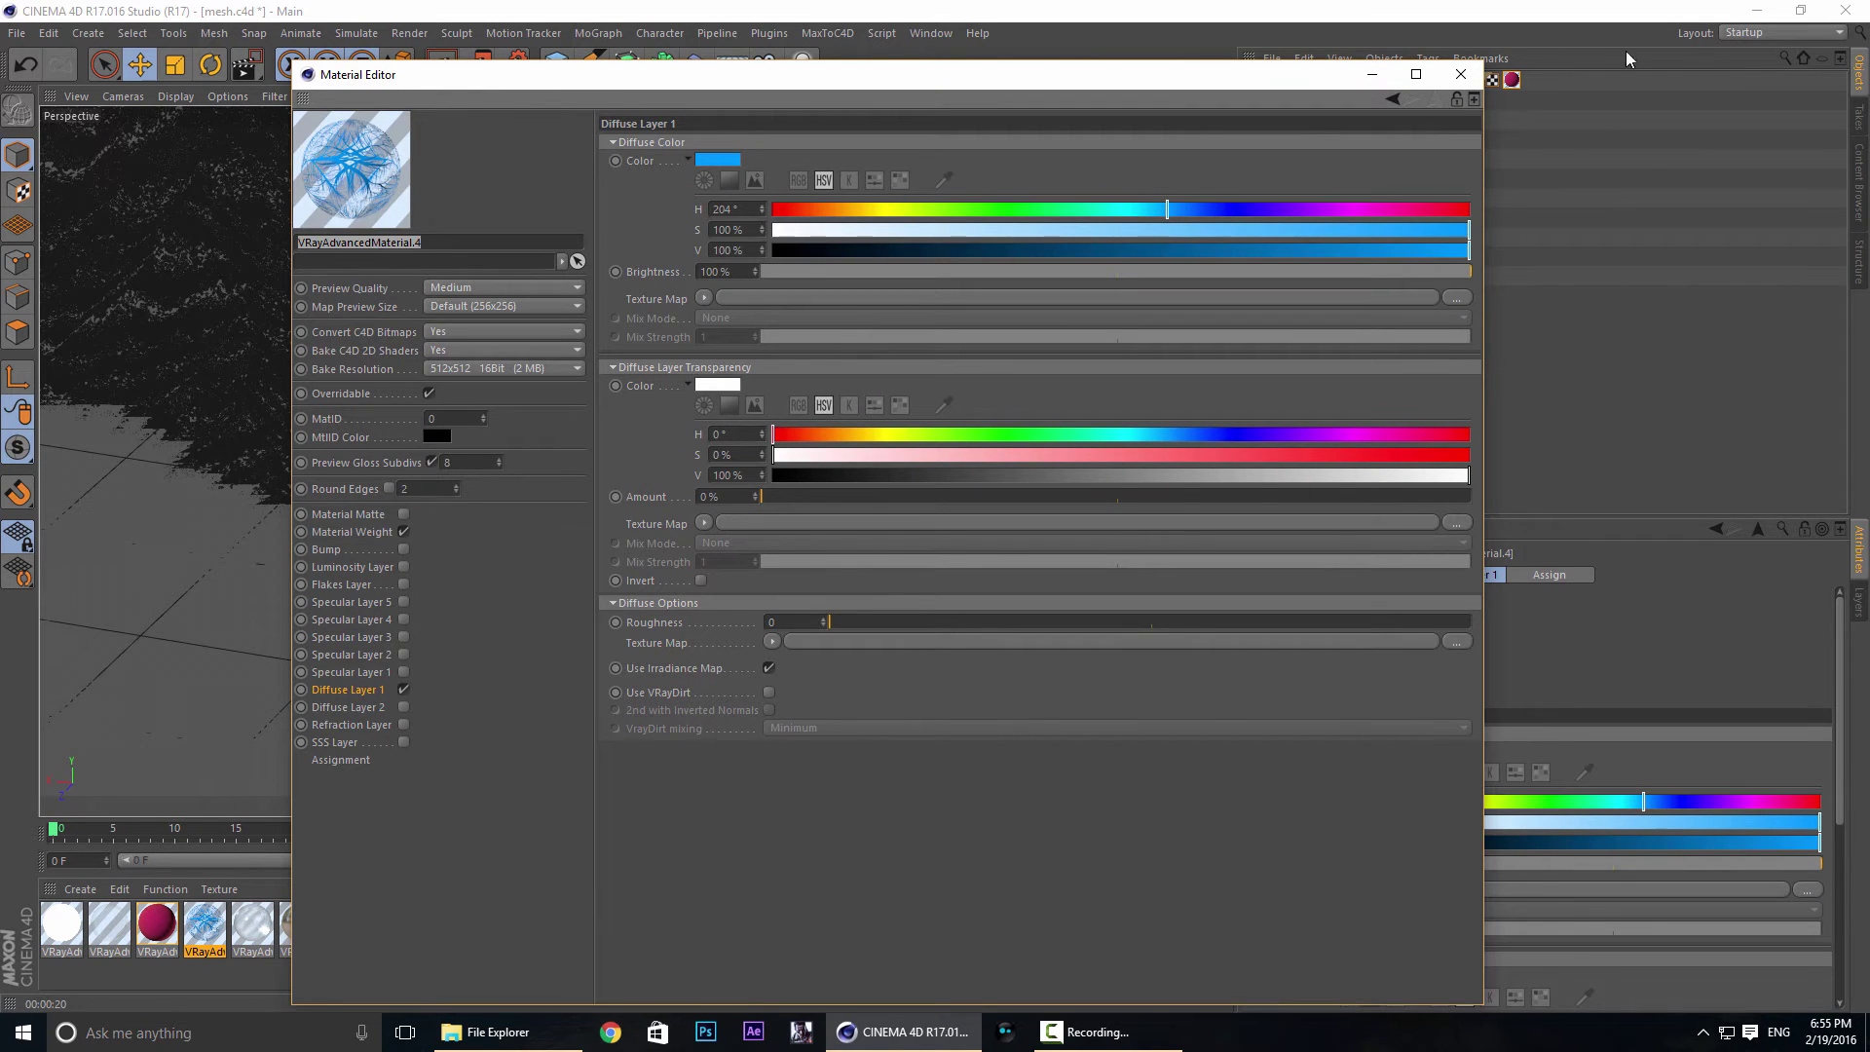
click(1461, 74)
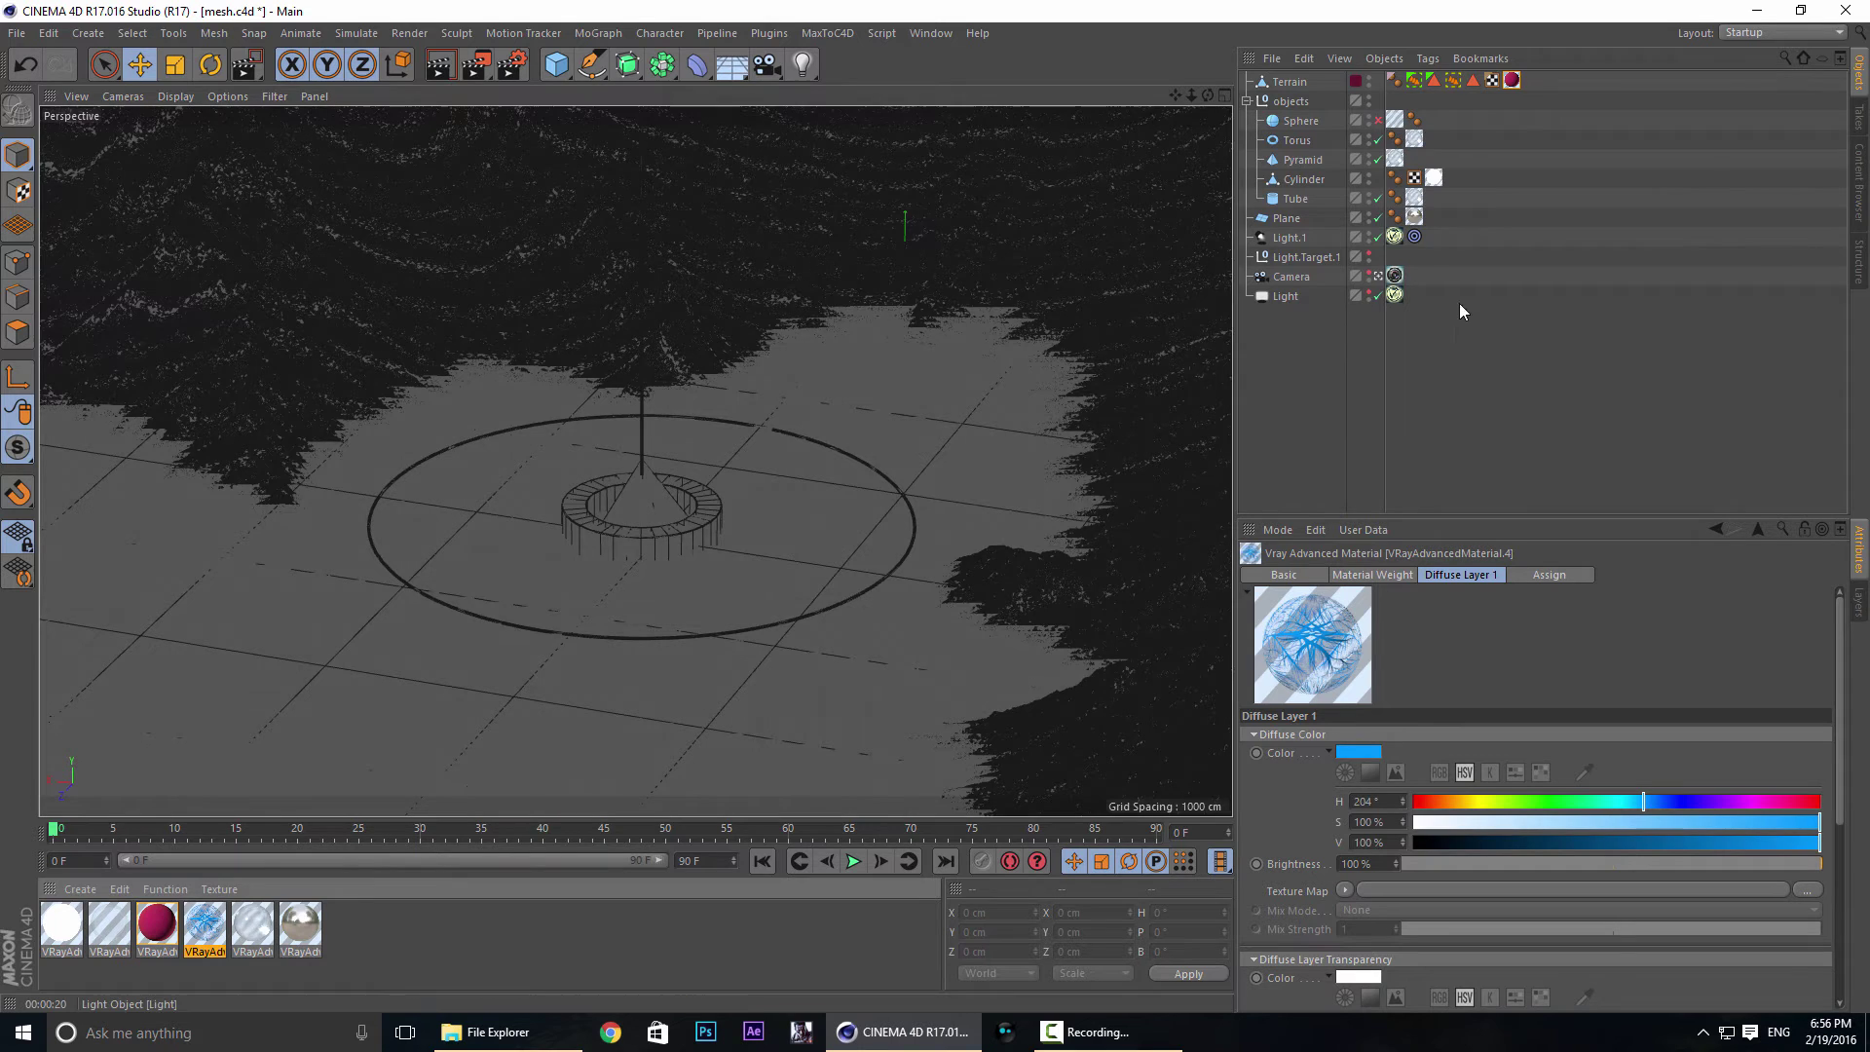
Switch the viewport to shaded display and add the blue VRayAdvancedMaterial.4 to the Terrain with Mix Textures enabled.
click(181, 99)
click(201, 123)
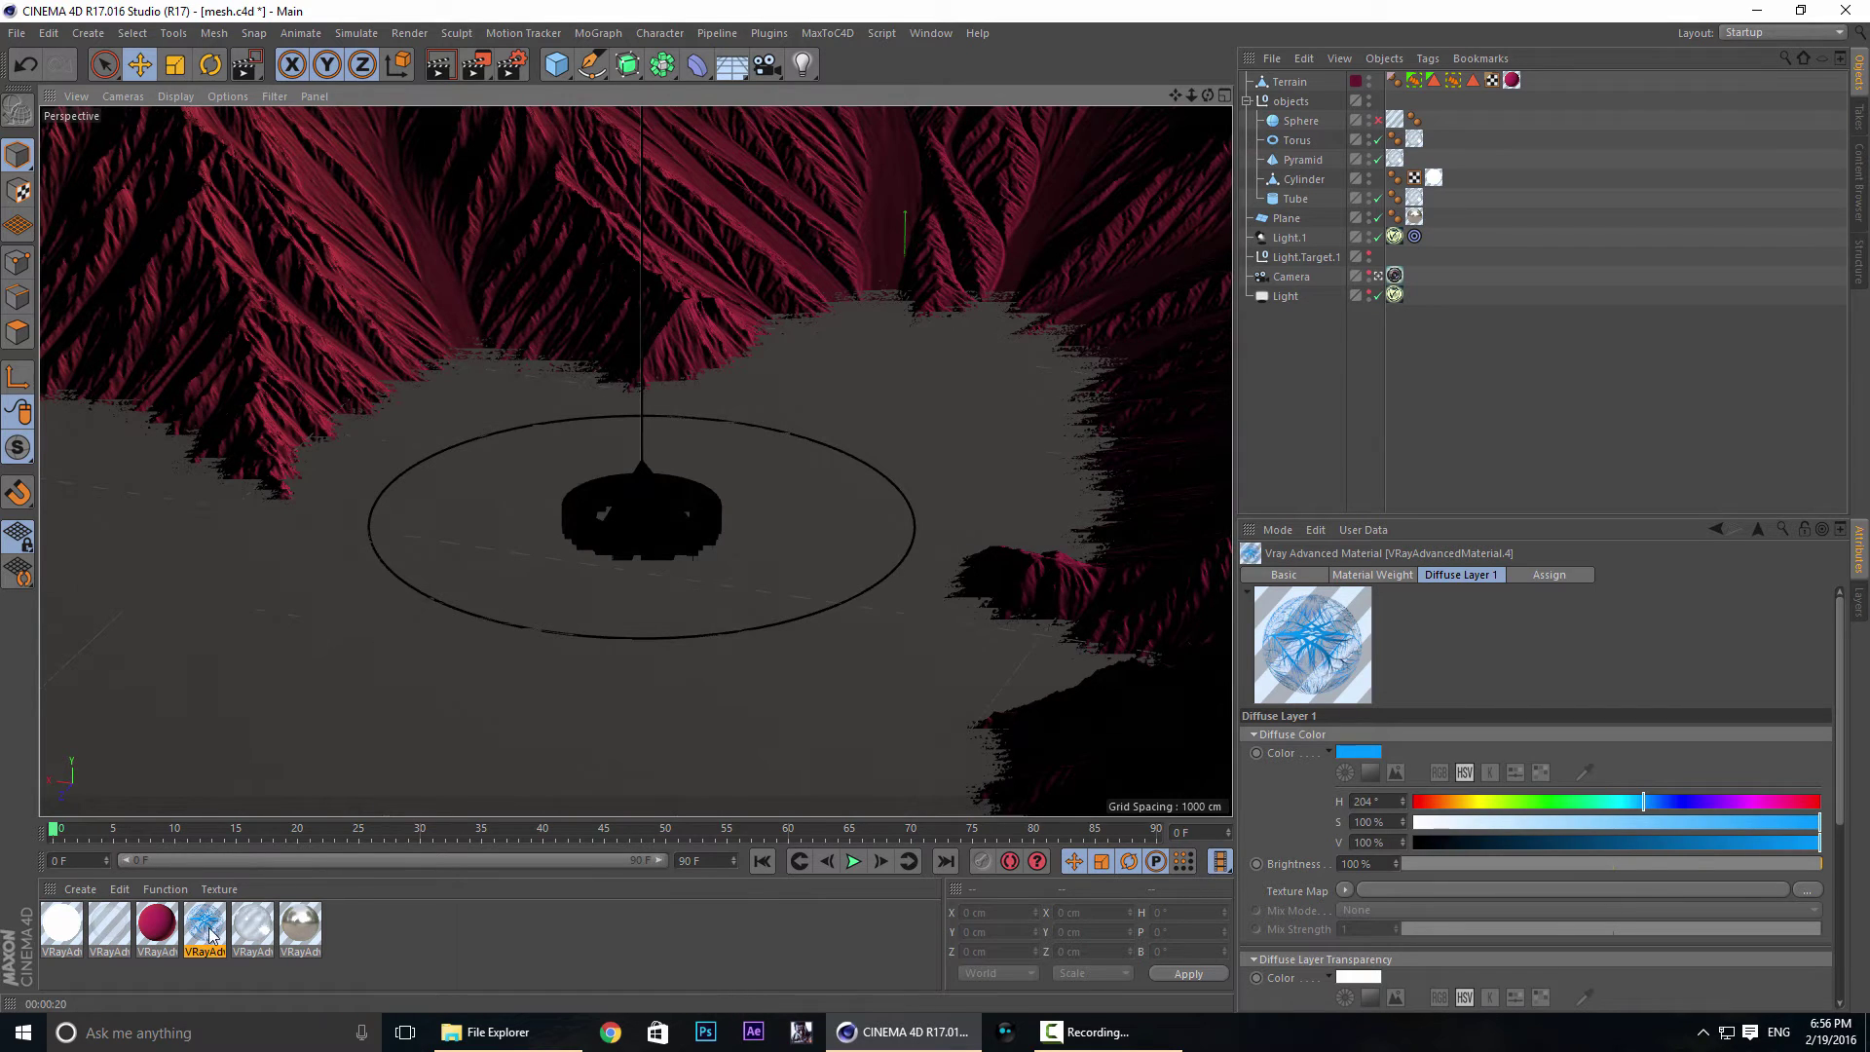
drag(207, 926, 1531, 83)
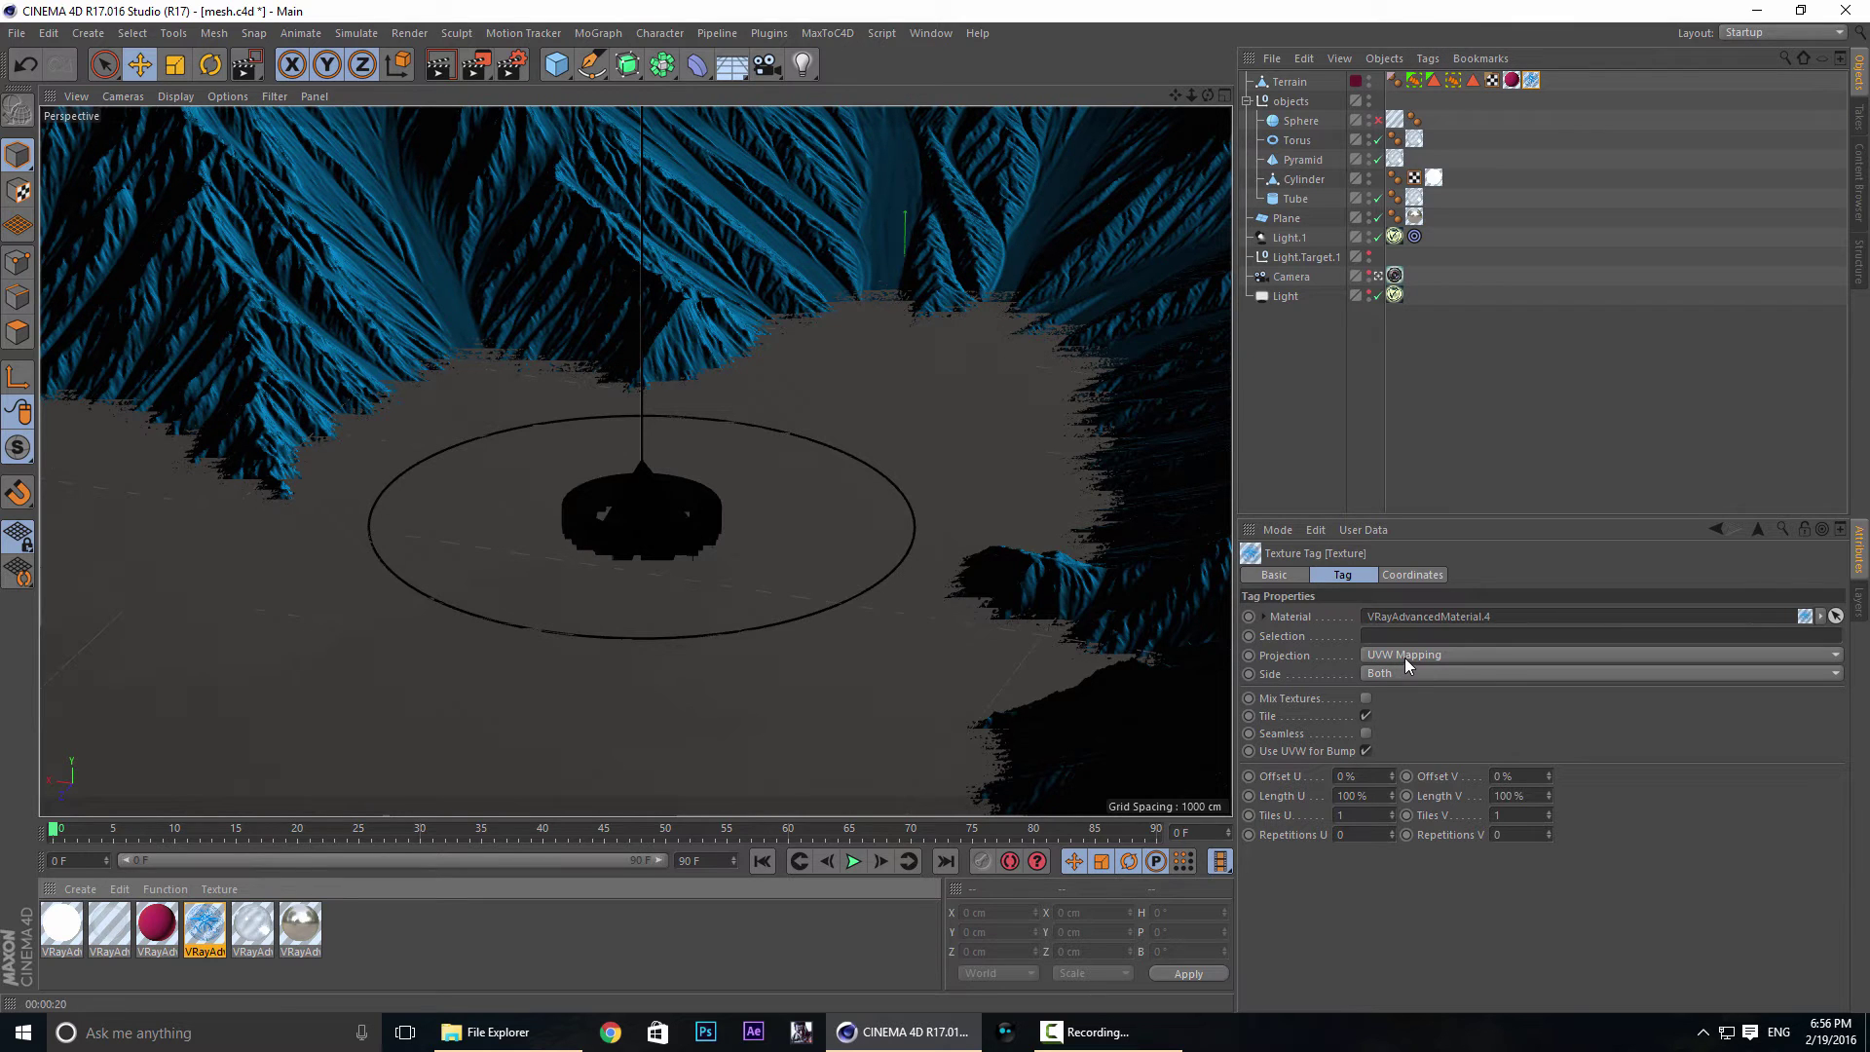
click(1366, 698)
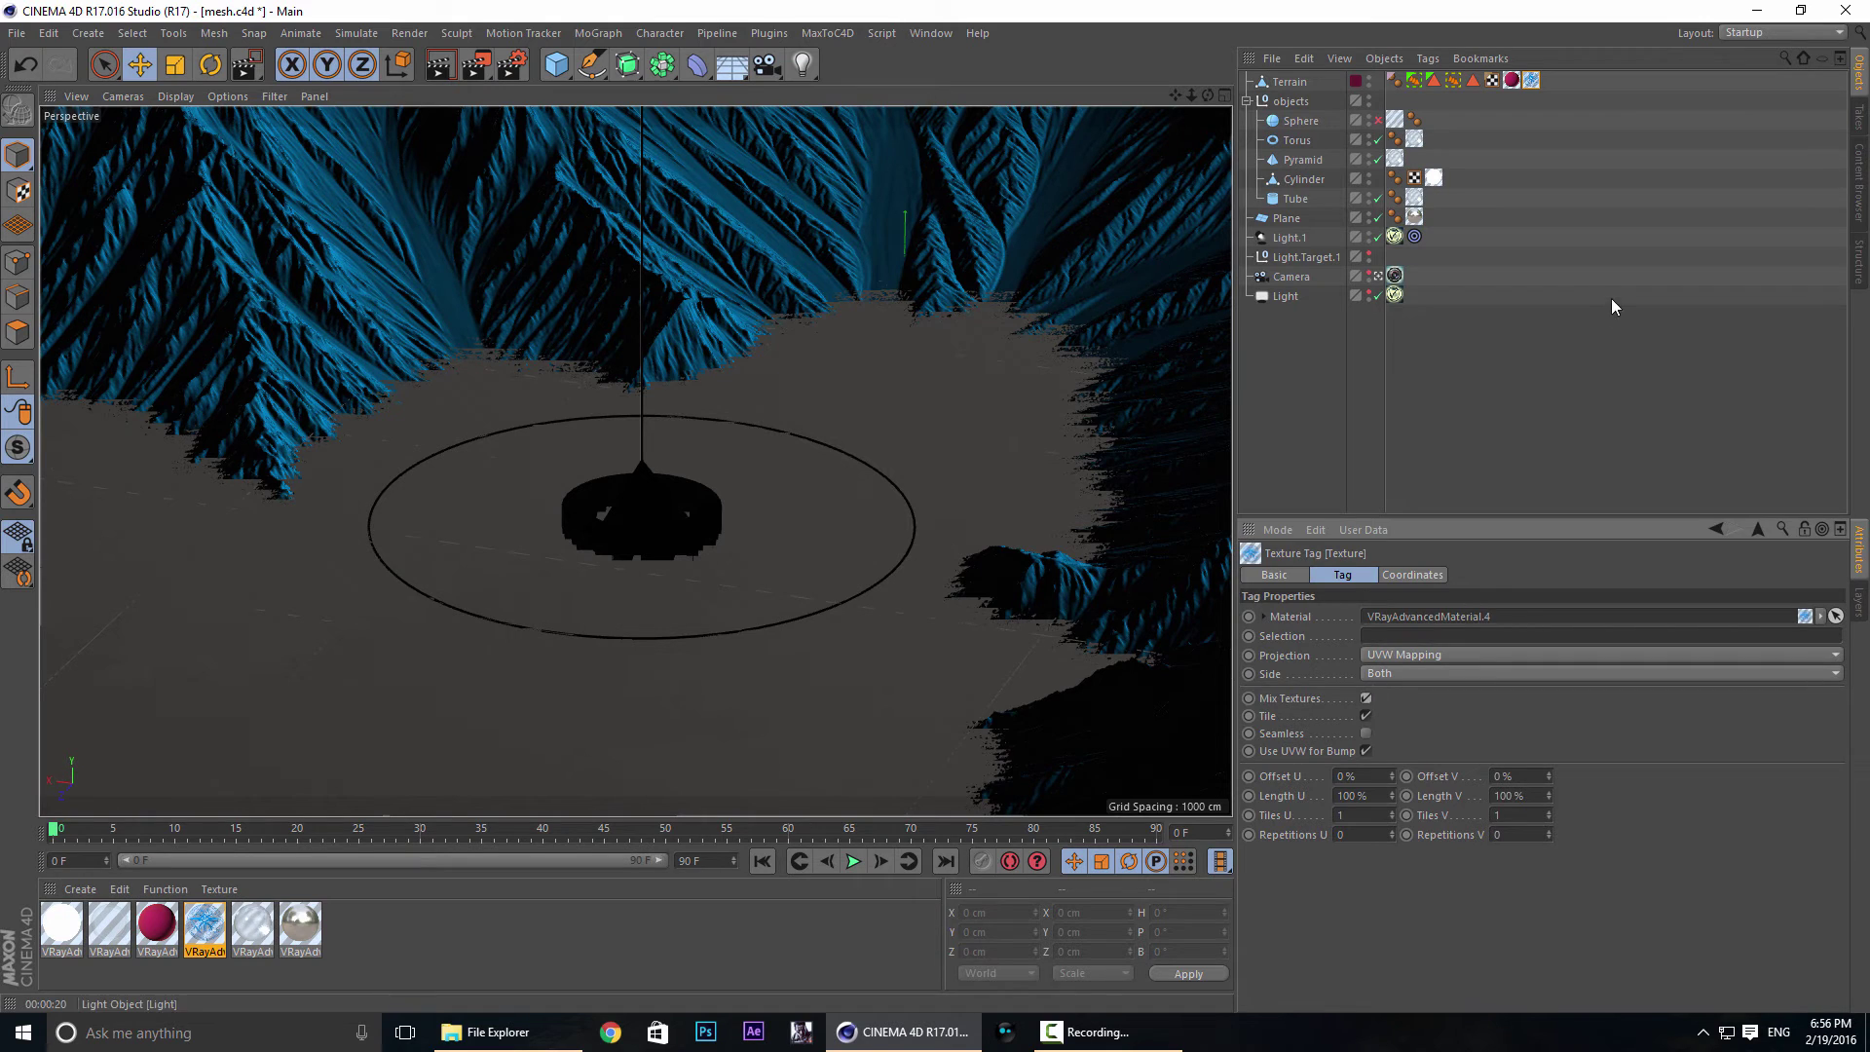
drag(1609, 162, 1503, 72)
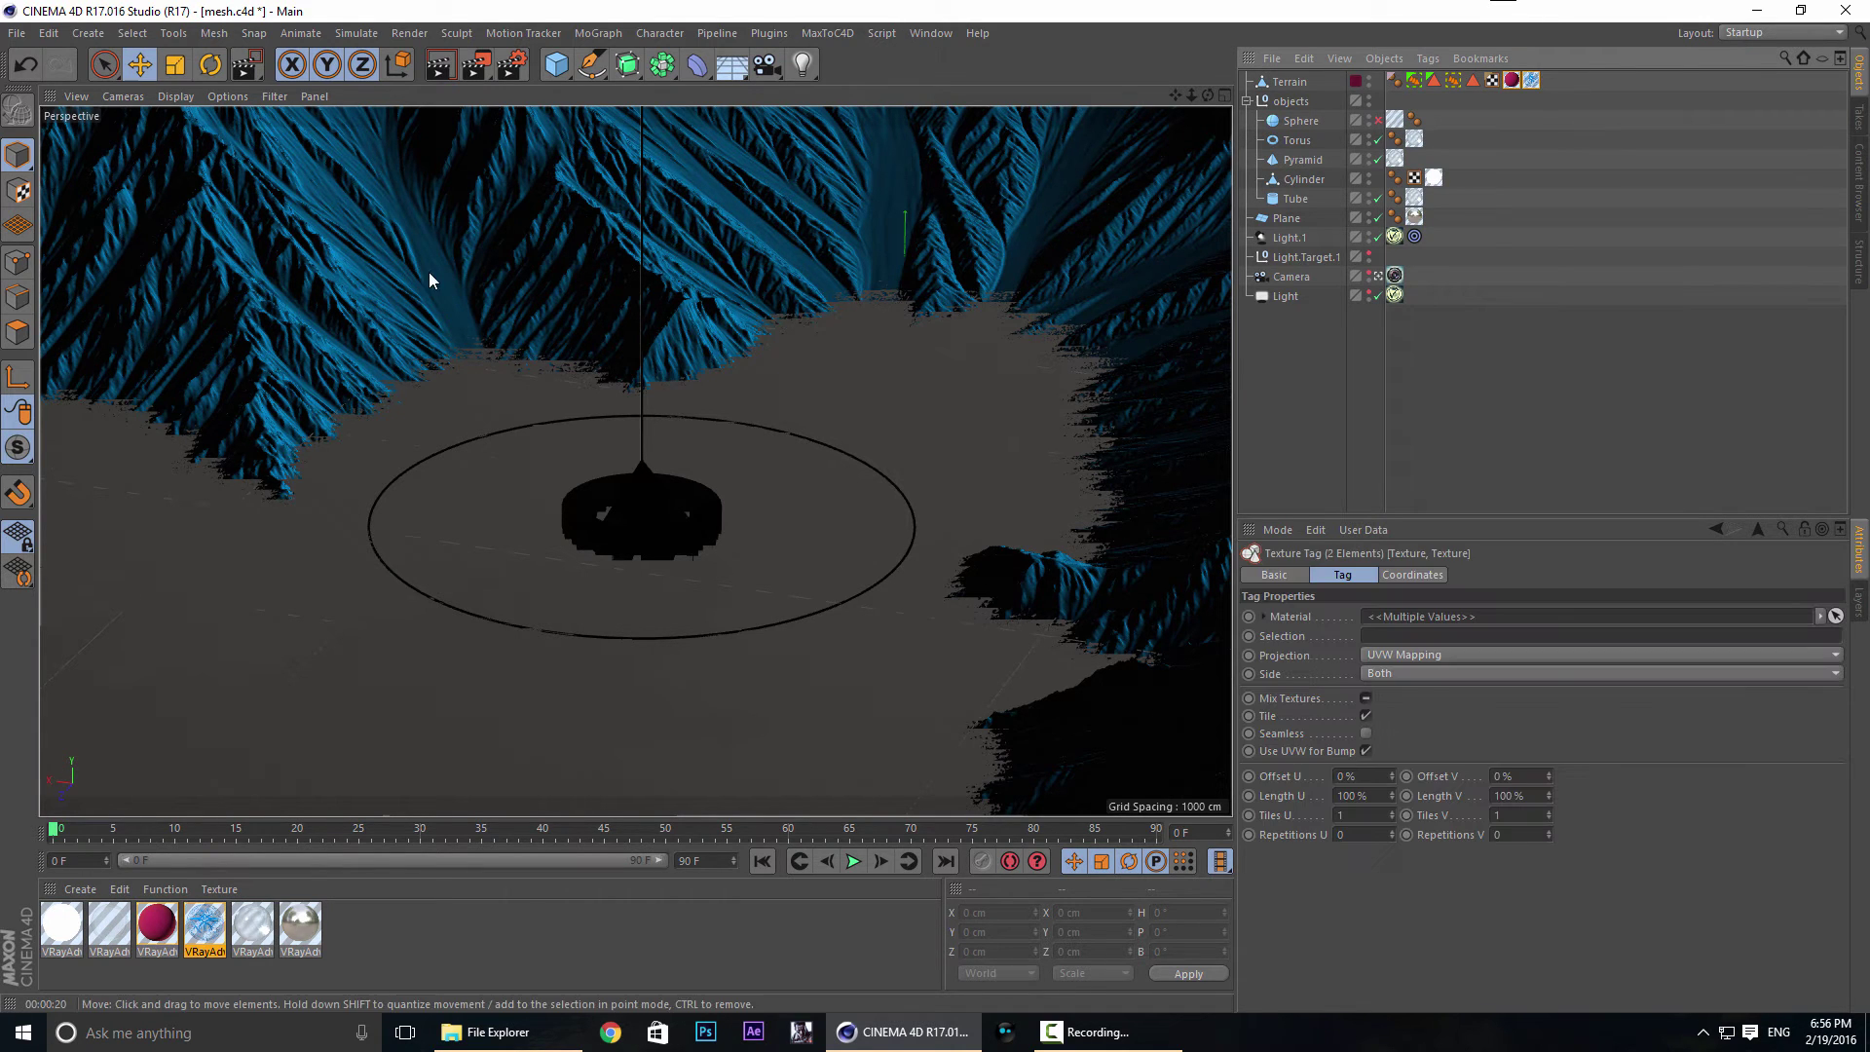
Render a small region over the mountain slope to preview the mixed red and blue materials, and dismiss it.
drag(489, 70, 542, 84)
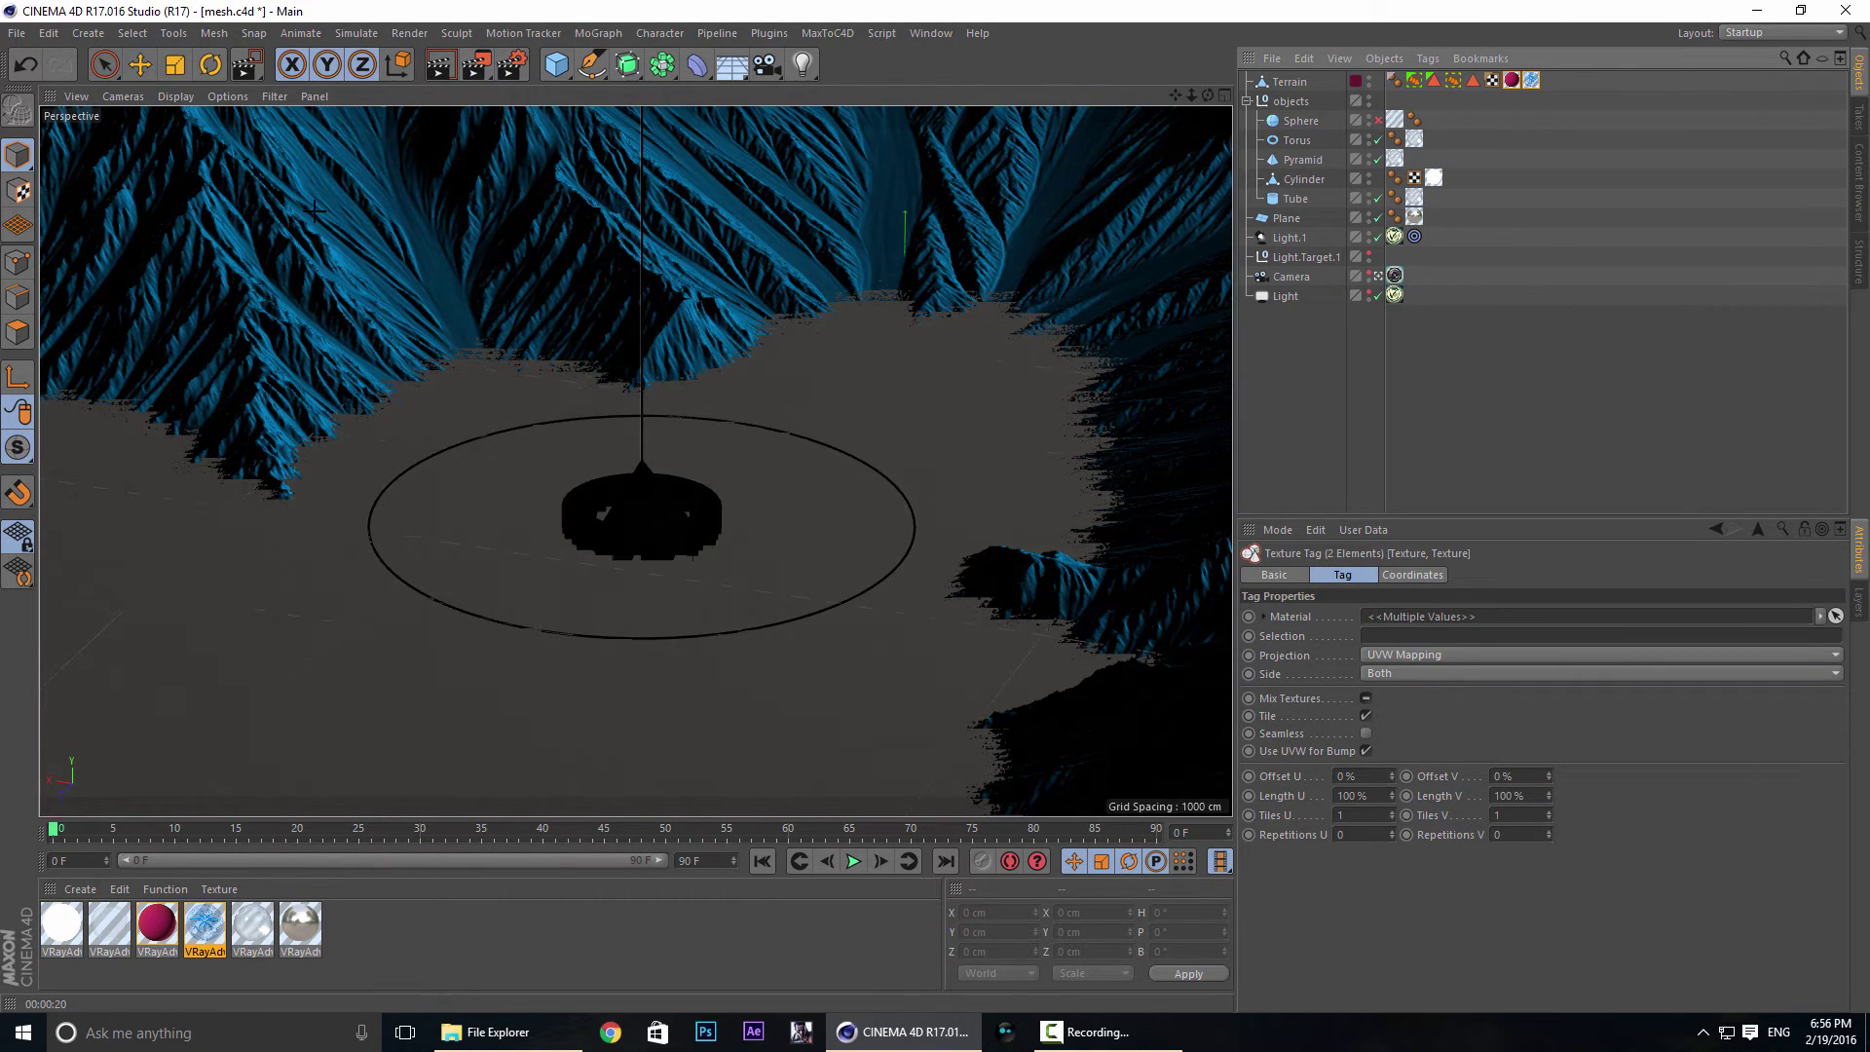
drag(245, 152, 538, 394)
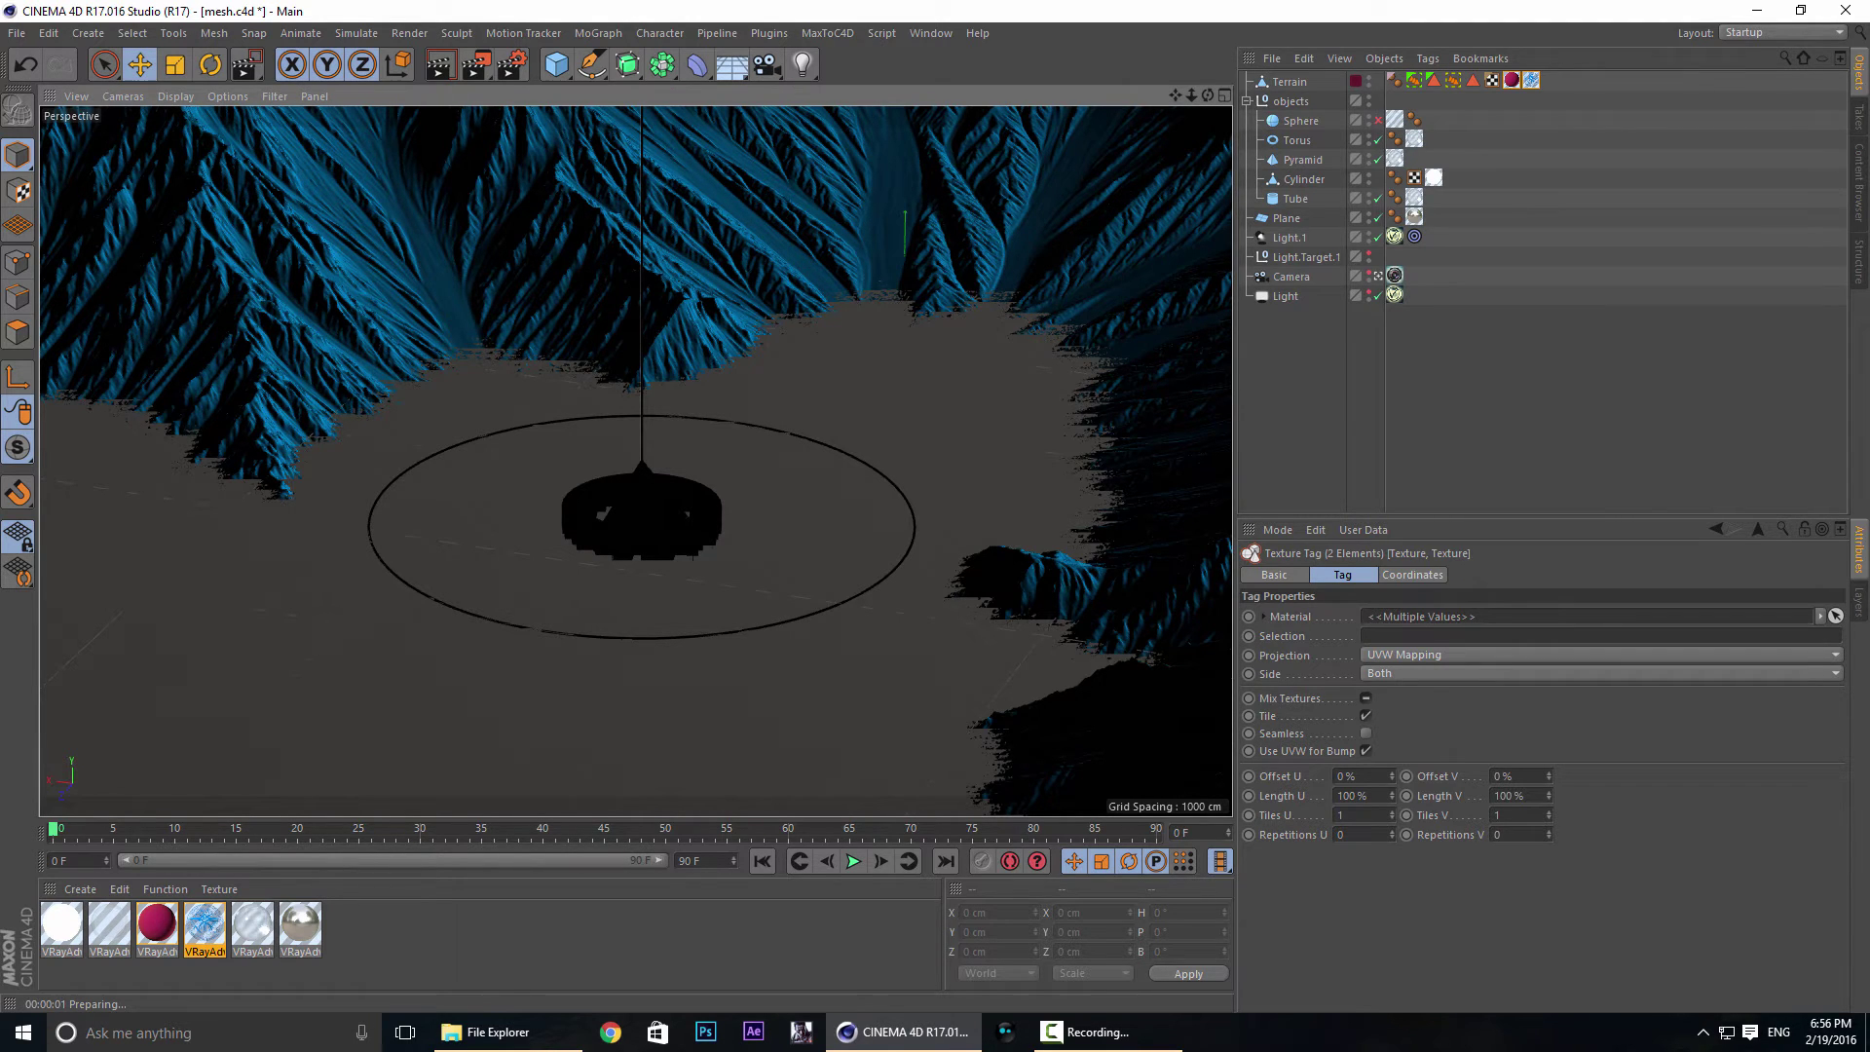
mouse_move(1079, 1046)
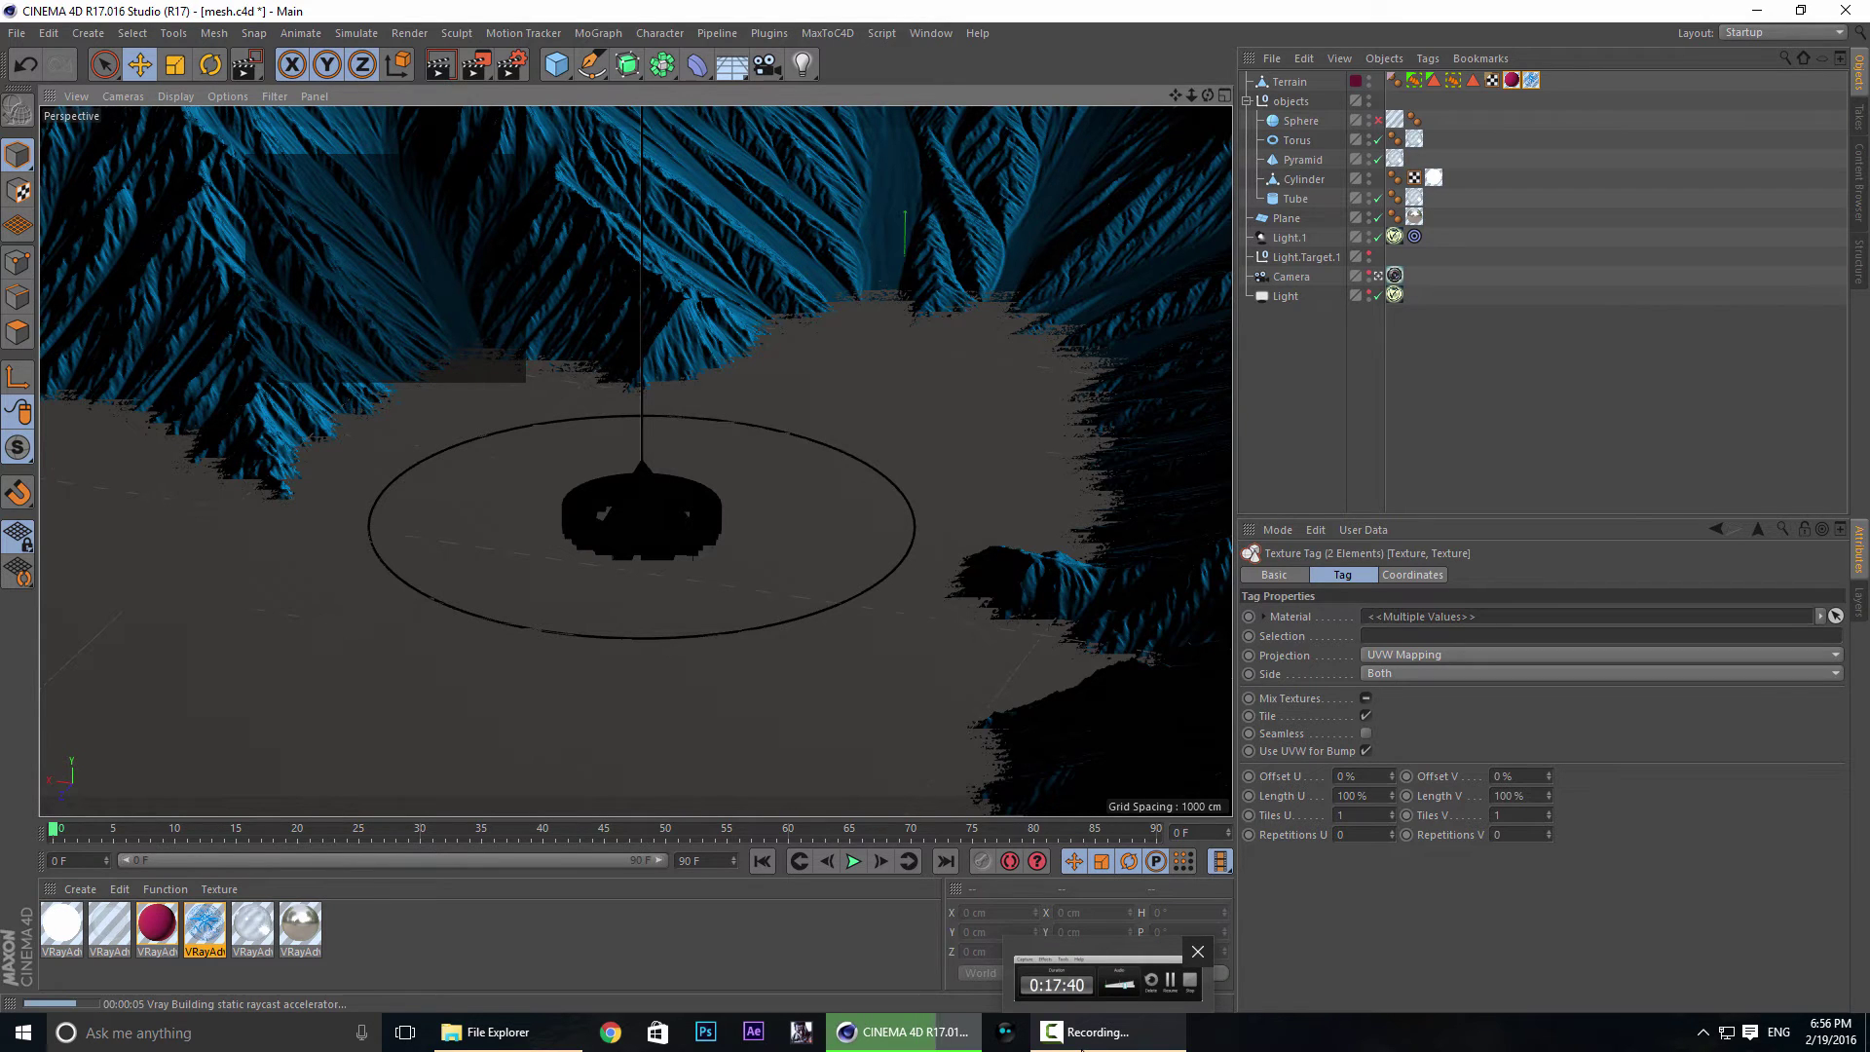
click(1083, 1035)
click(1555, 553)
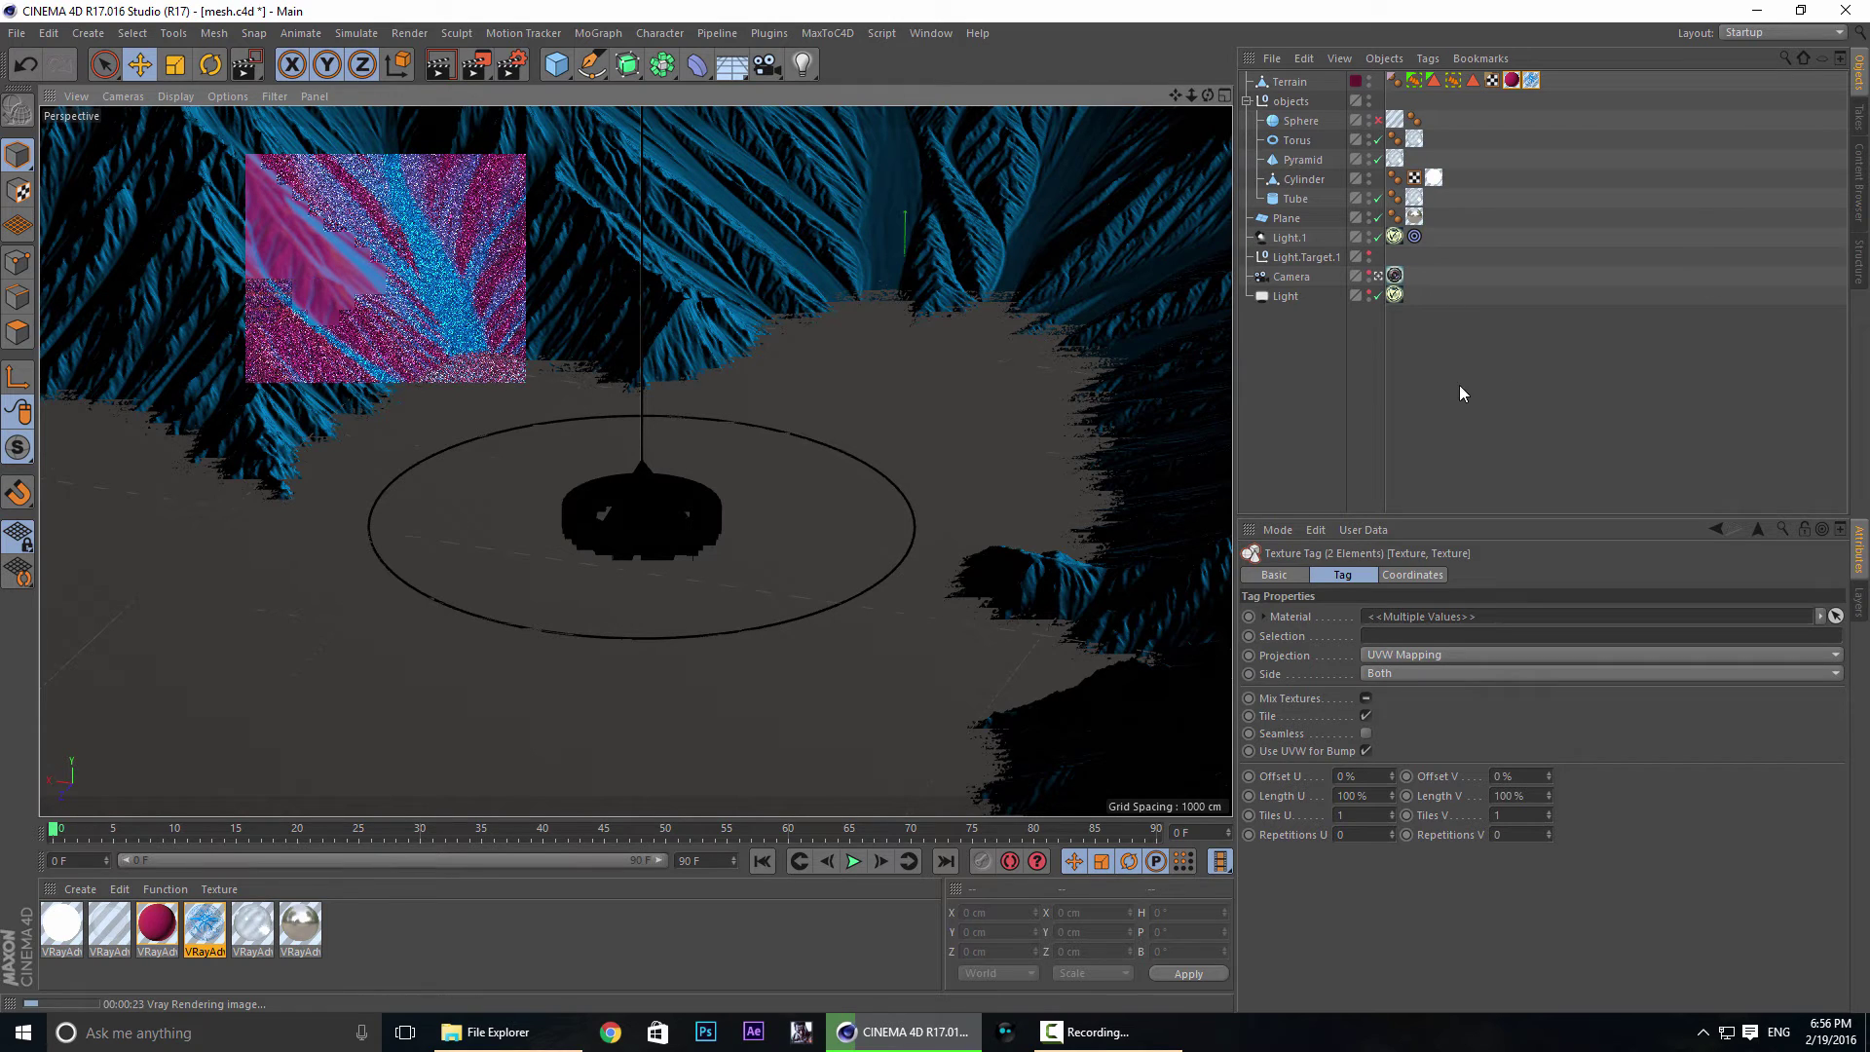
click(1524, 382)
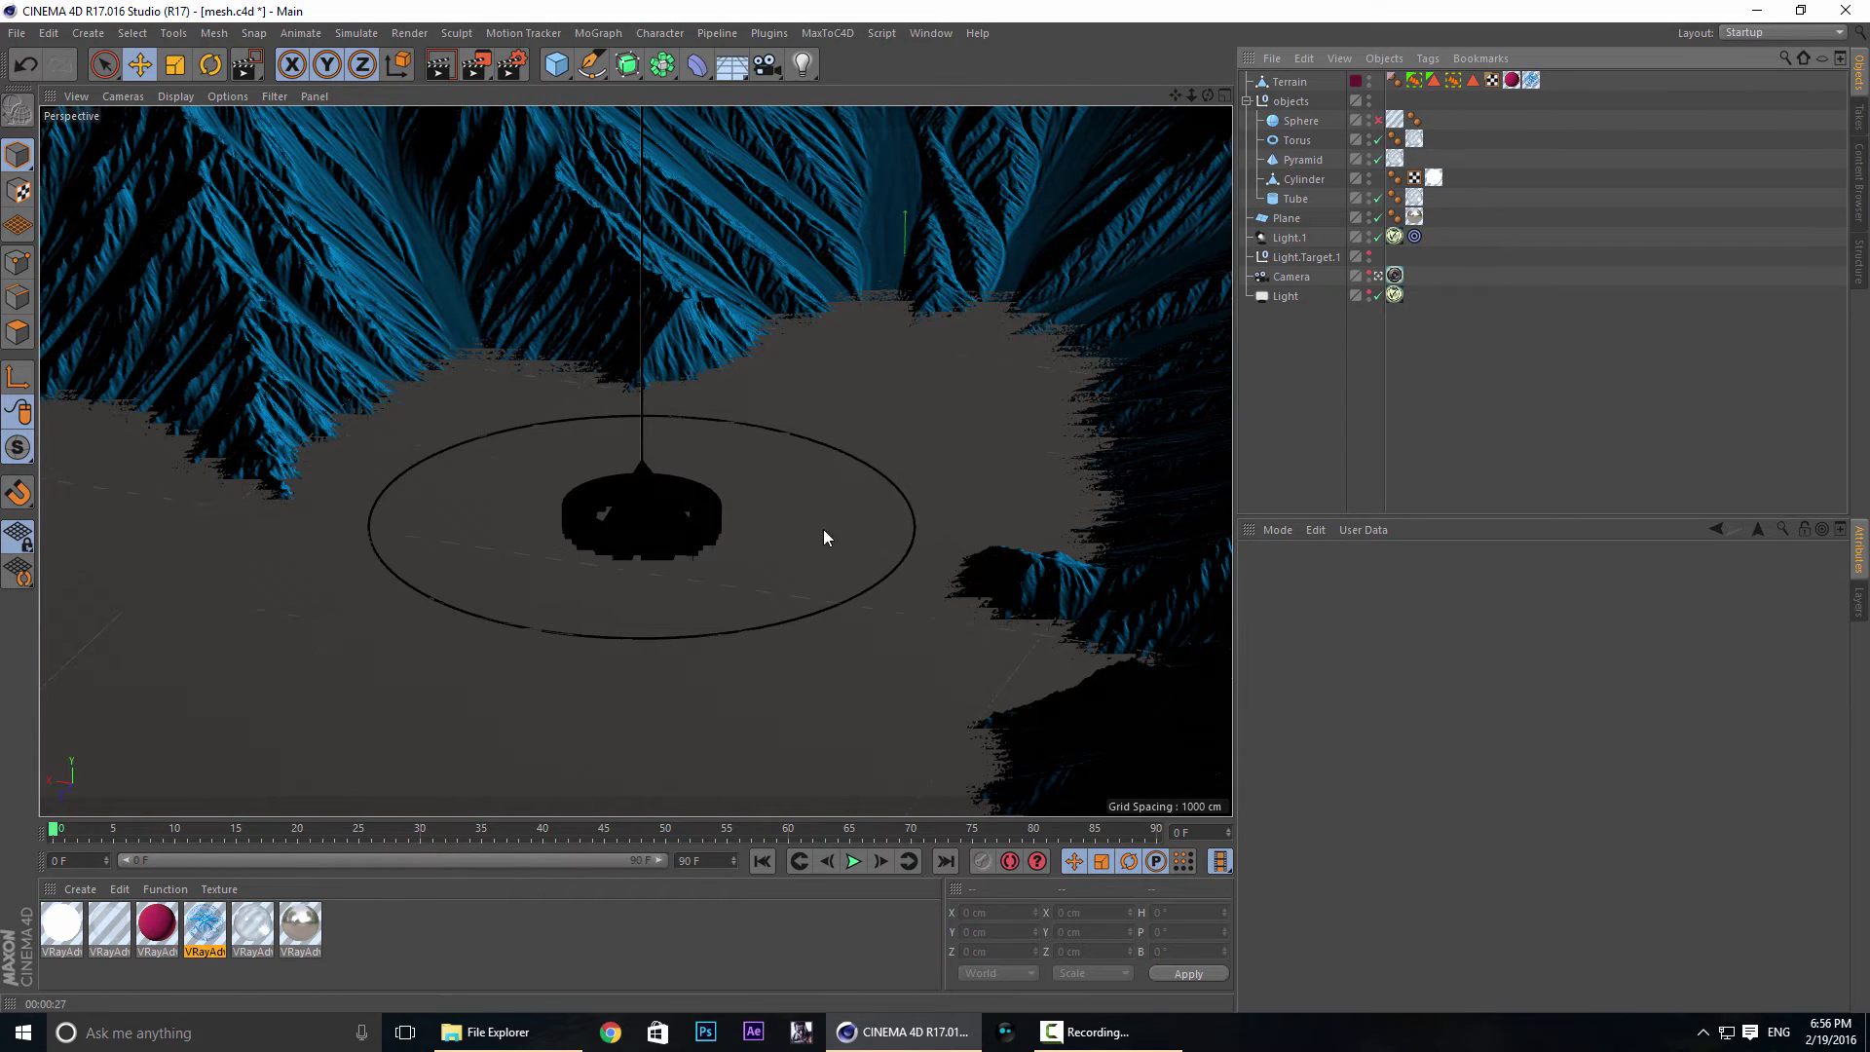
Render the scene to the Picture Viewer, declining to overwrite mesh1.png, and view the finished image in full.
click(478, 63)
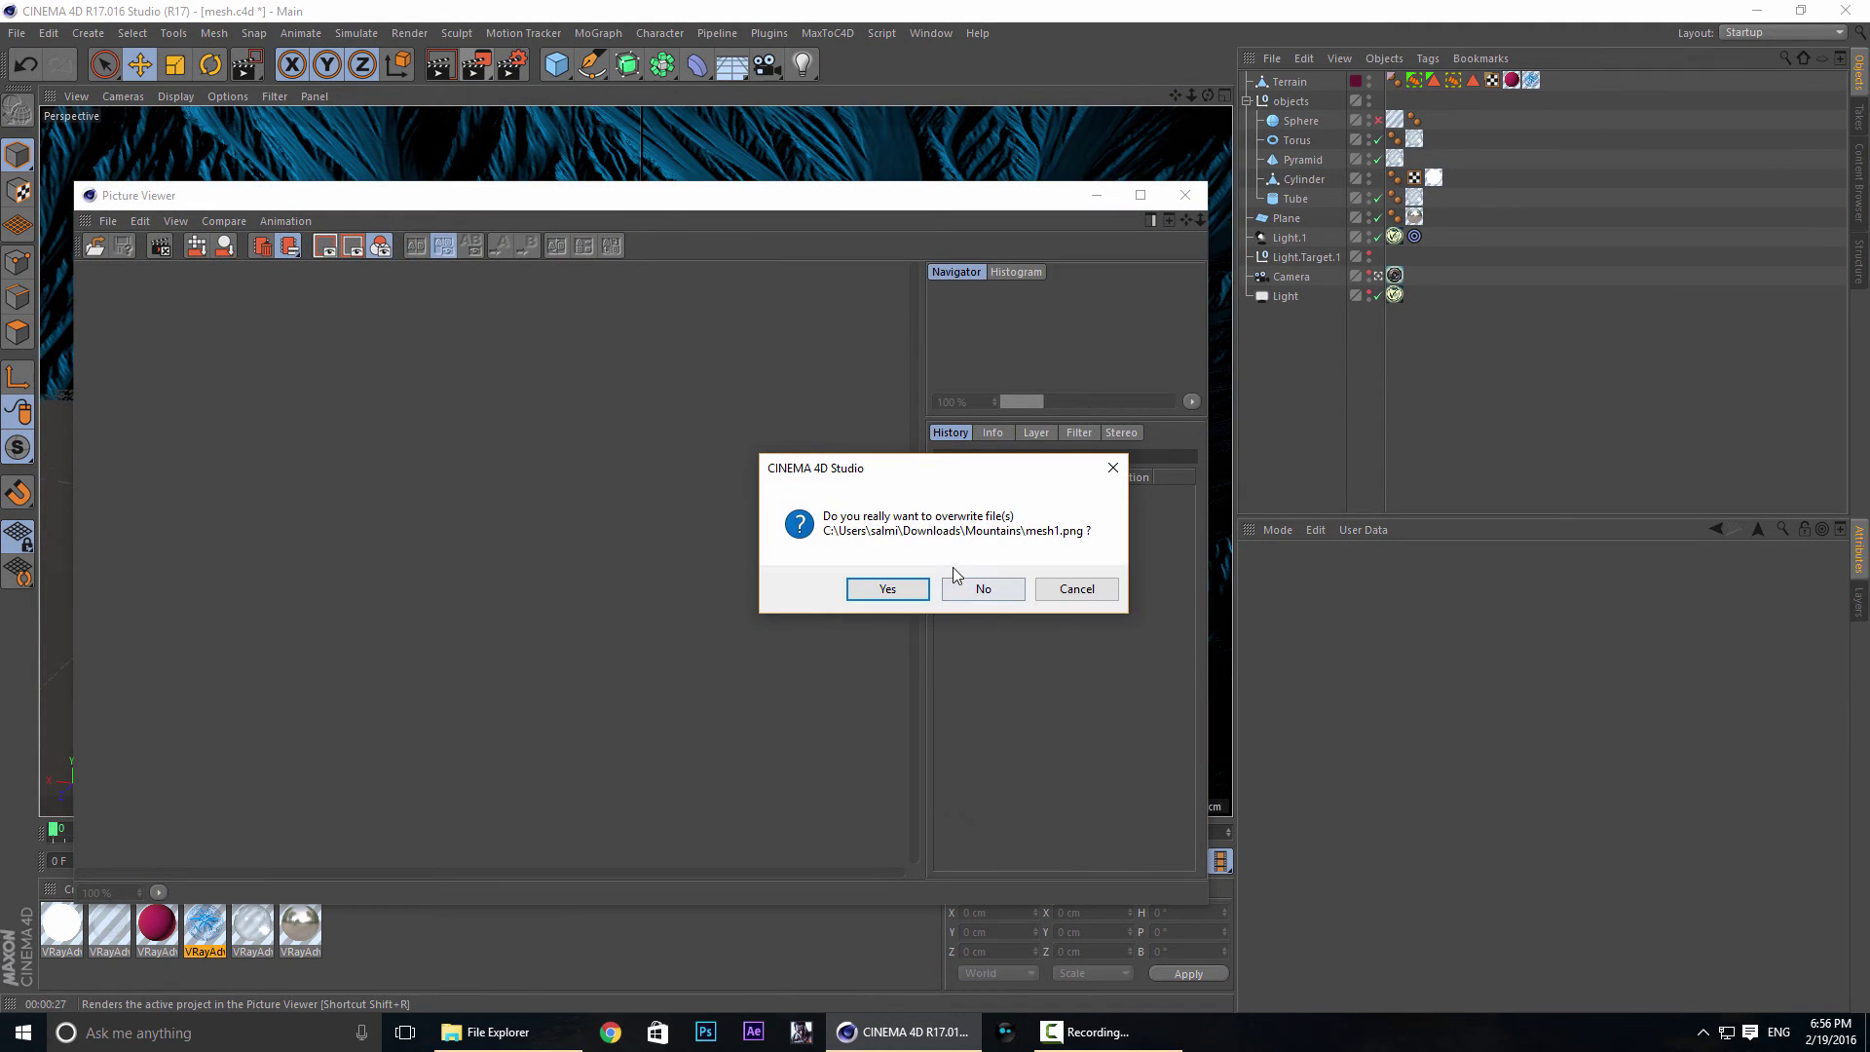
click(1011, 593)
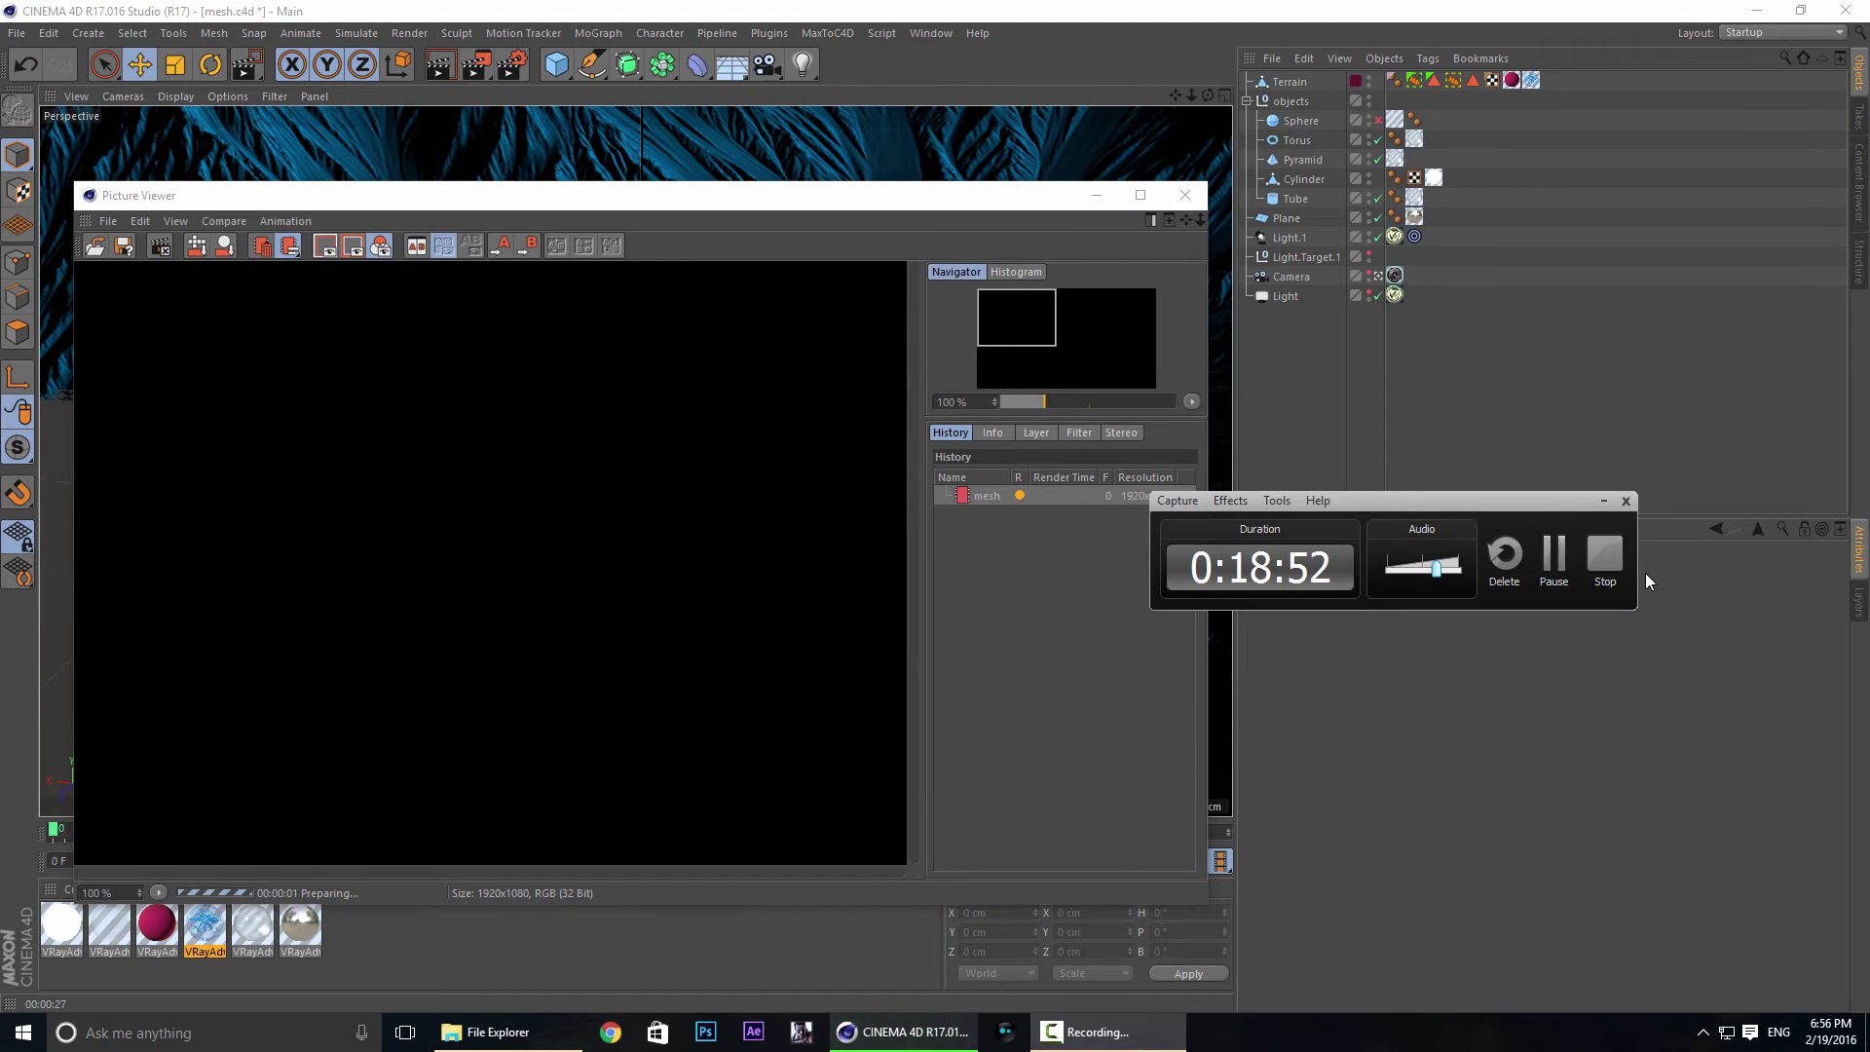
click(1554, 559)
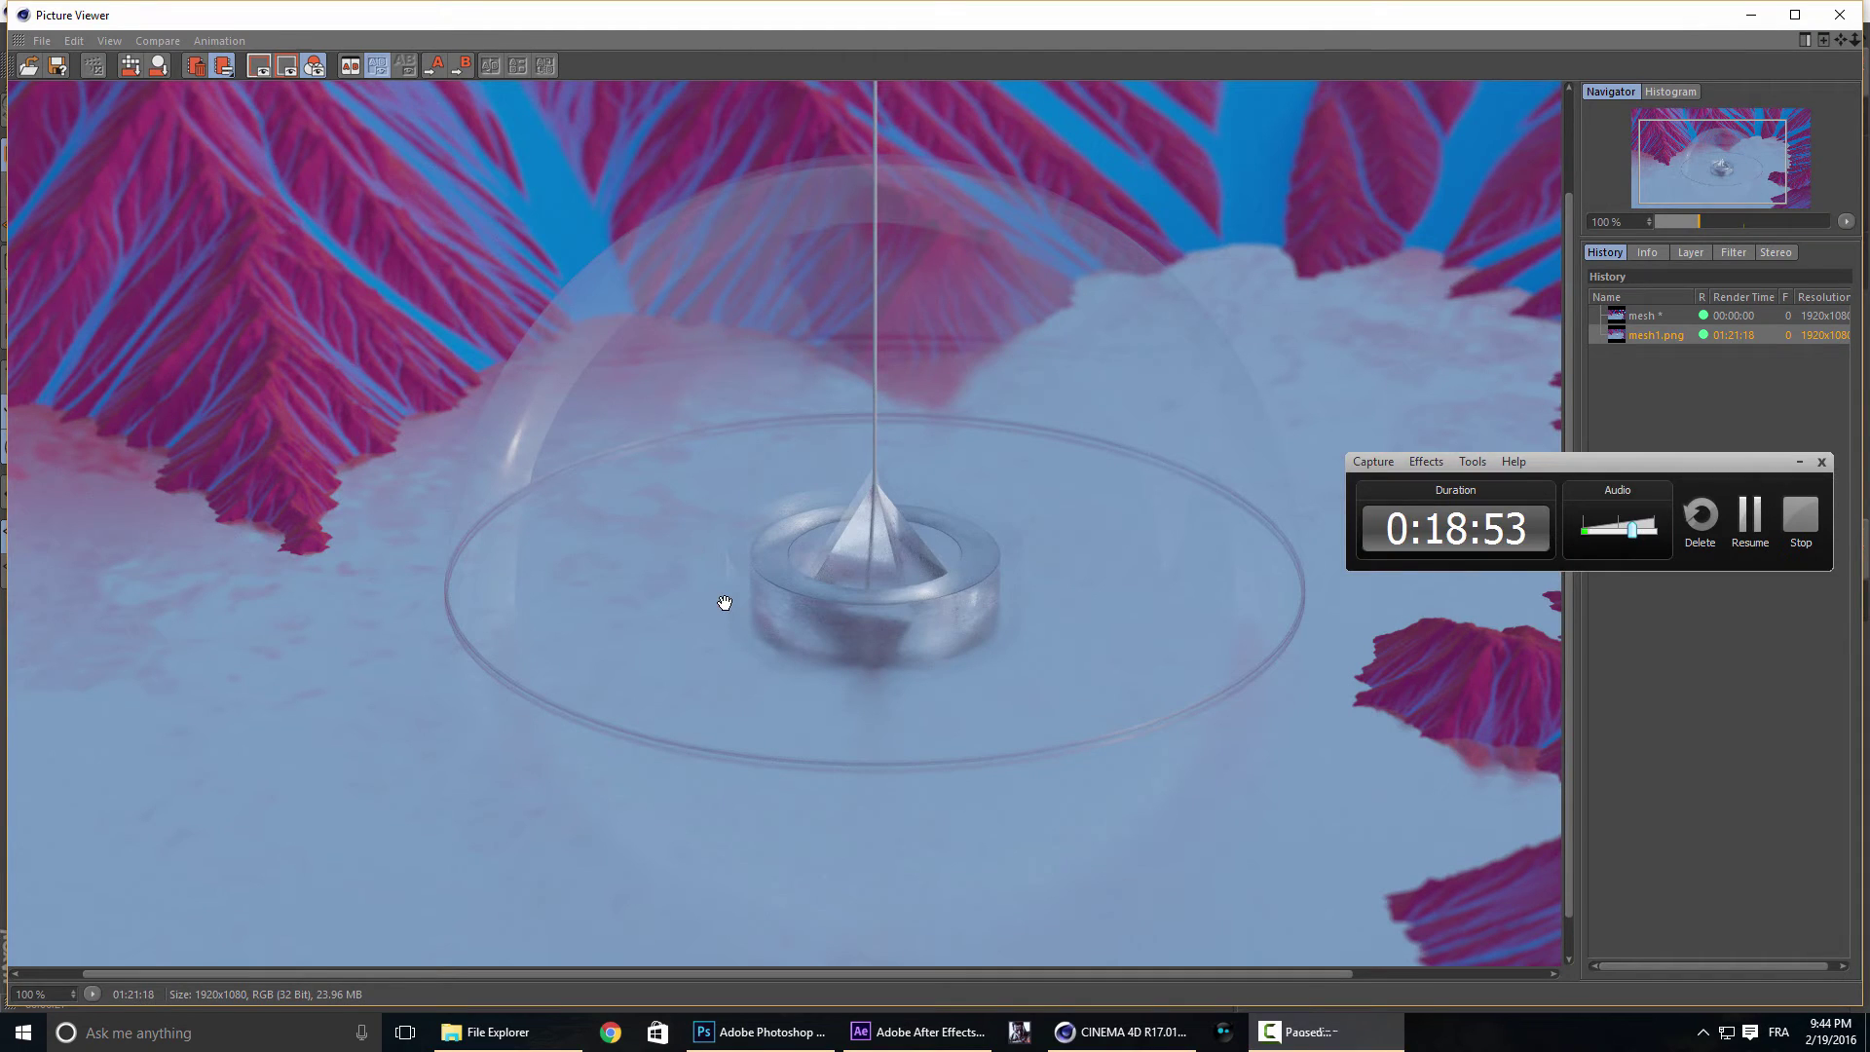
key(F9)
scroll(828, 530, down, 2)
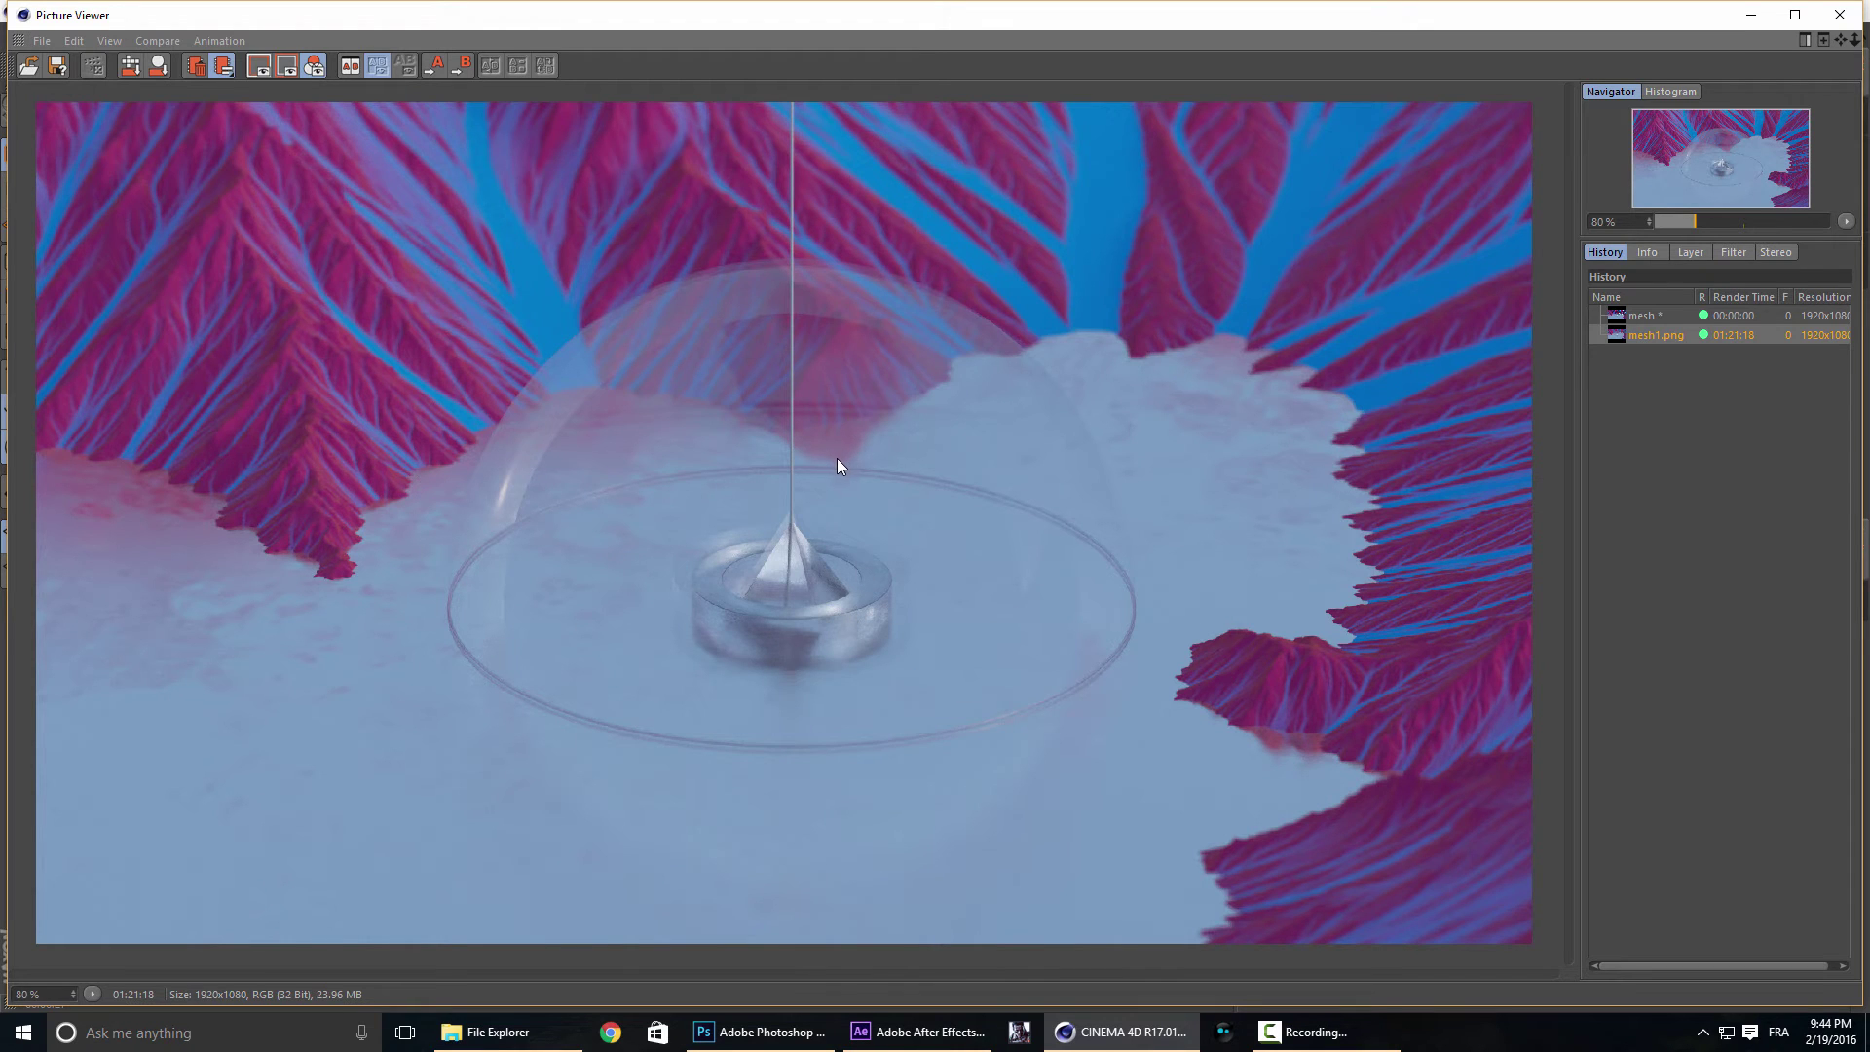
Switch to After Effects and start importing a file into the empty project.
click(918, 1032)
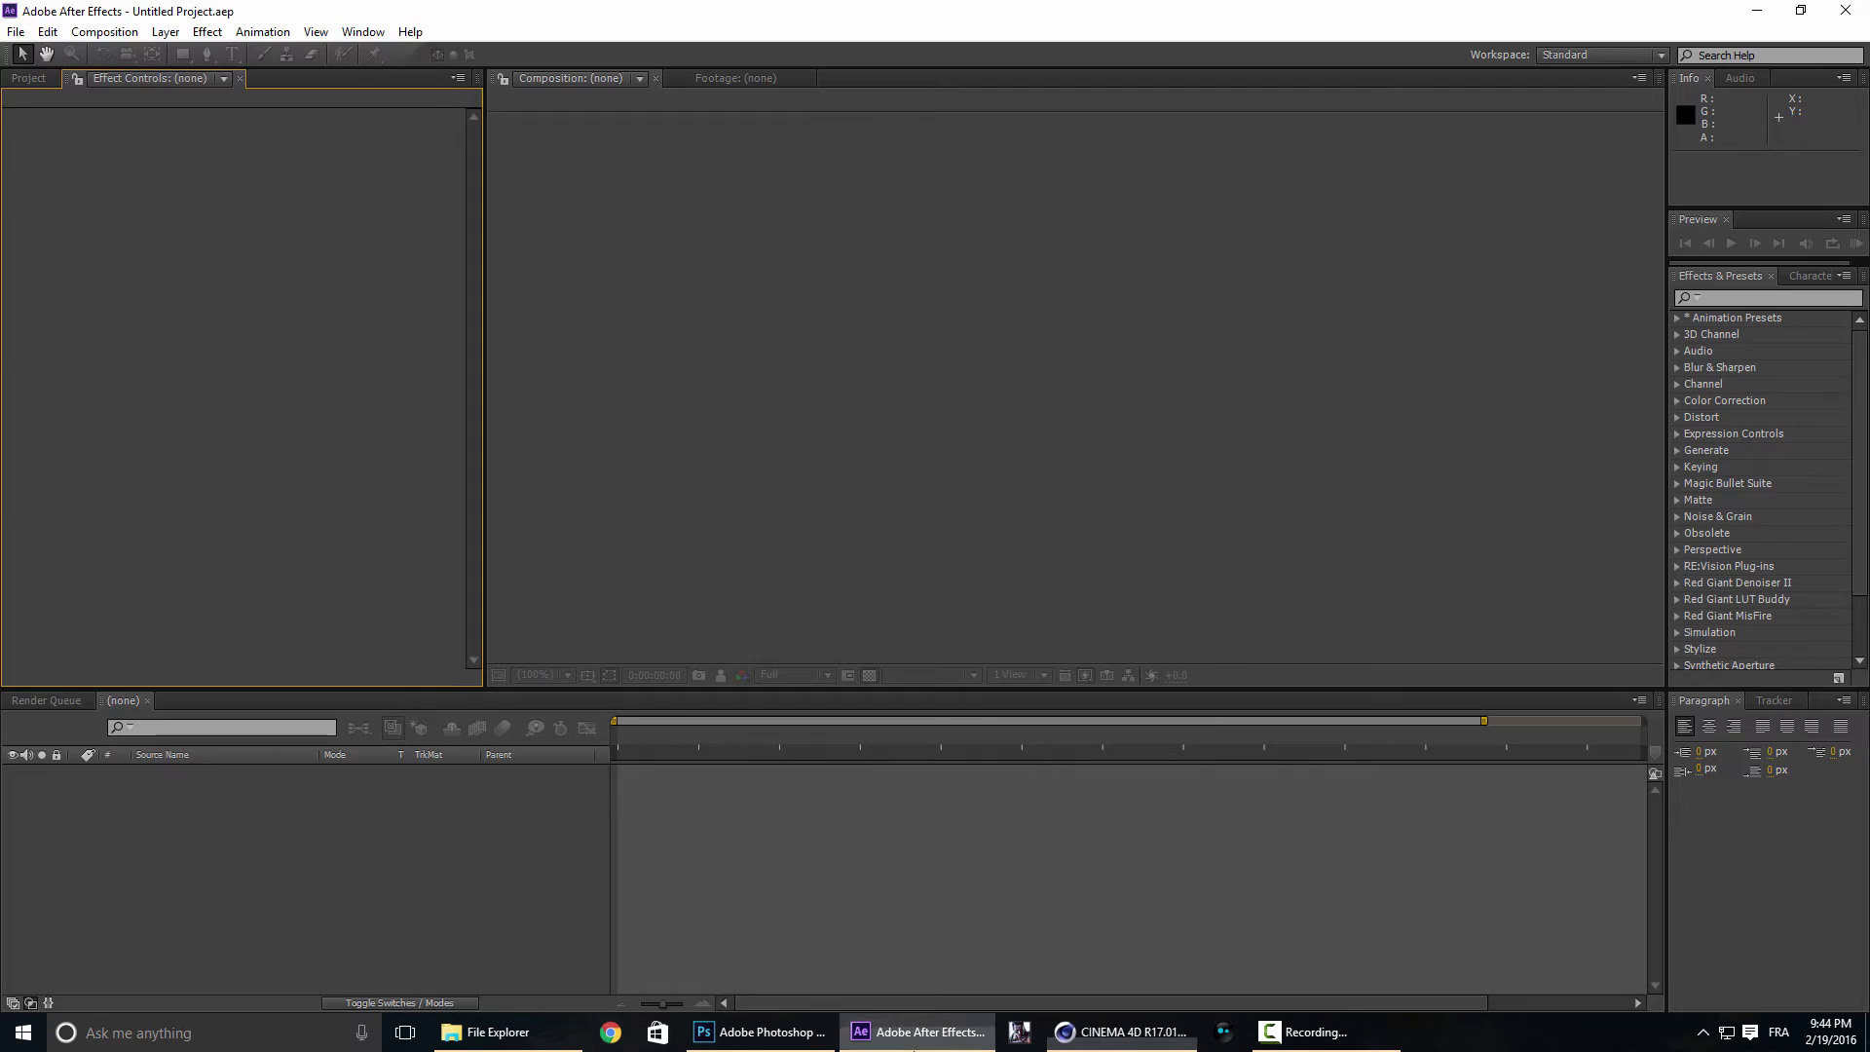
click(32, 78)
mouse_move(894, 1028)
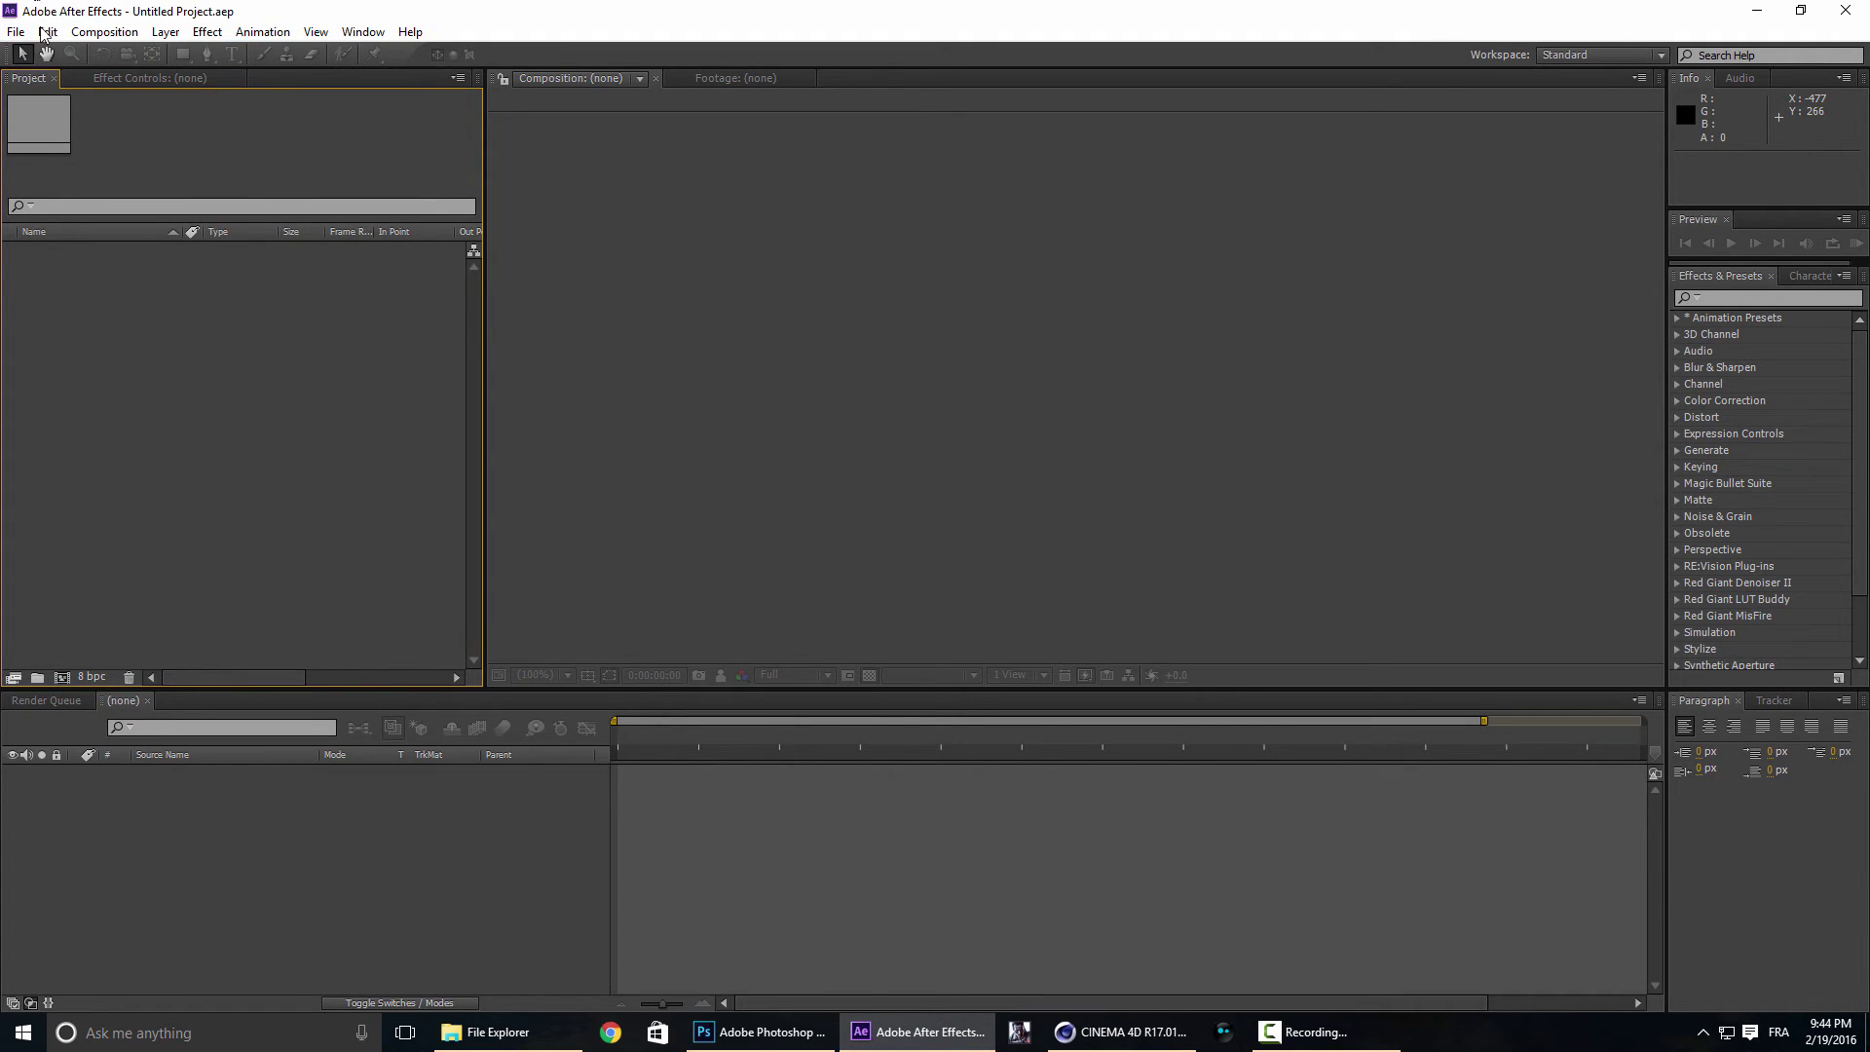
right_click(74, 305)
mouse_move(167, 390)
click(426, 384)
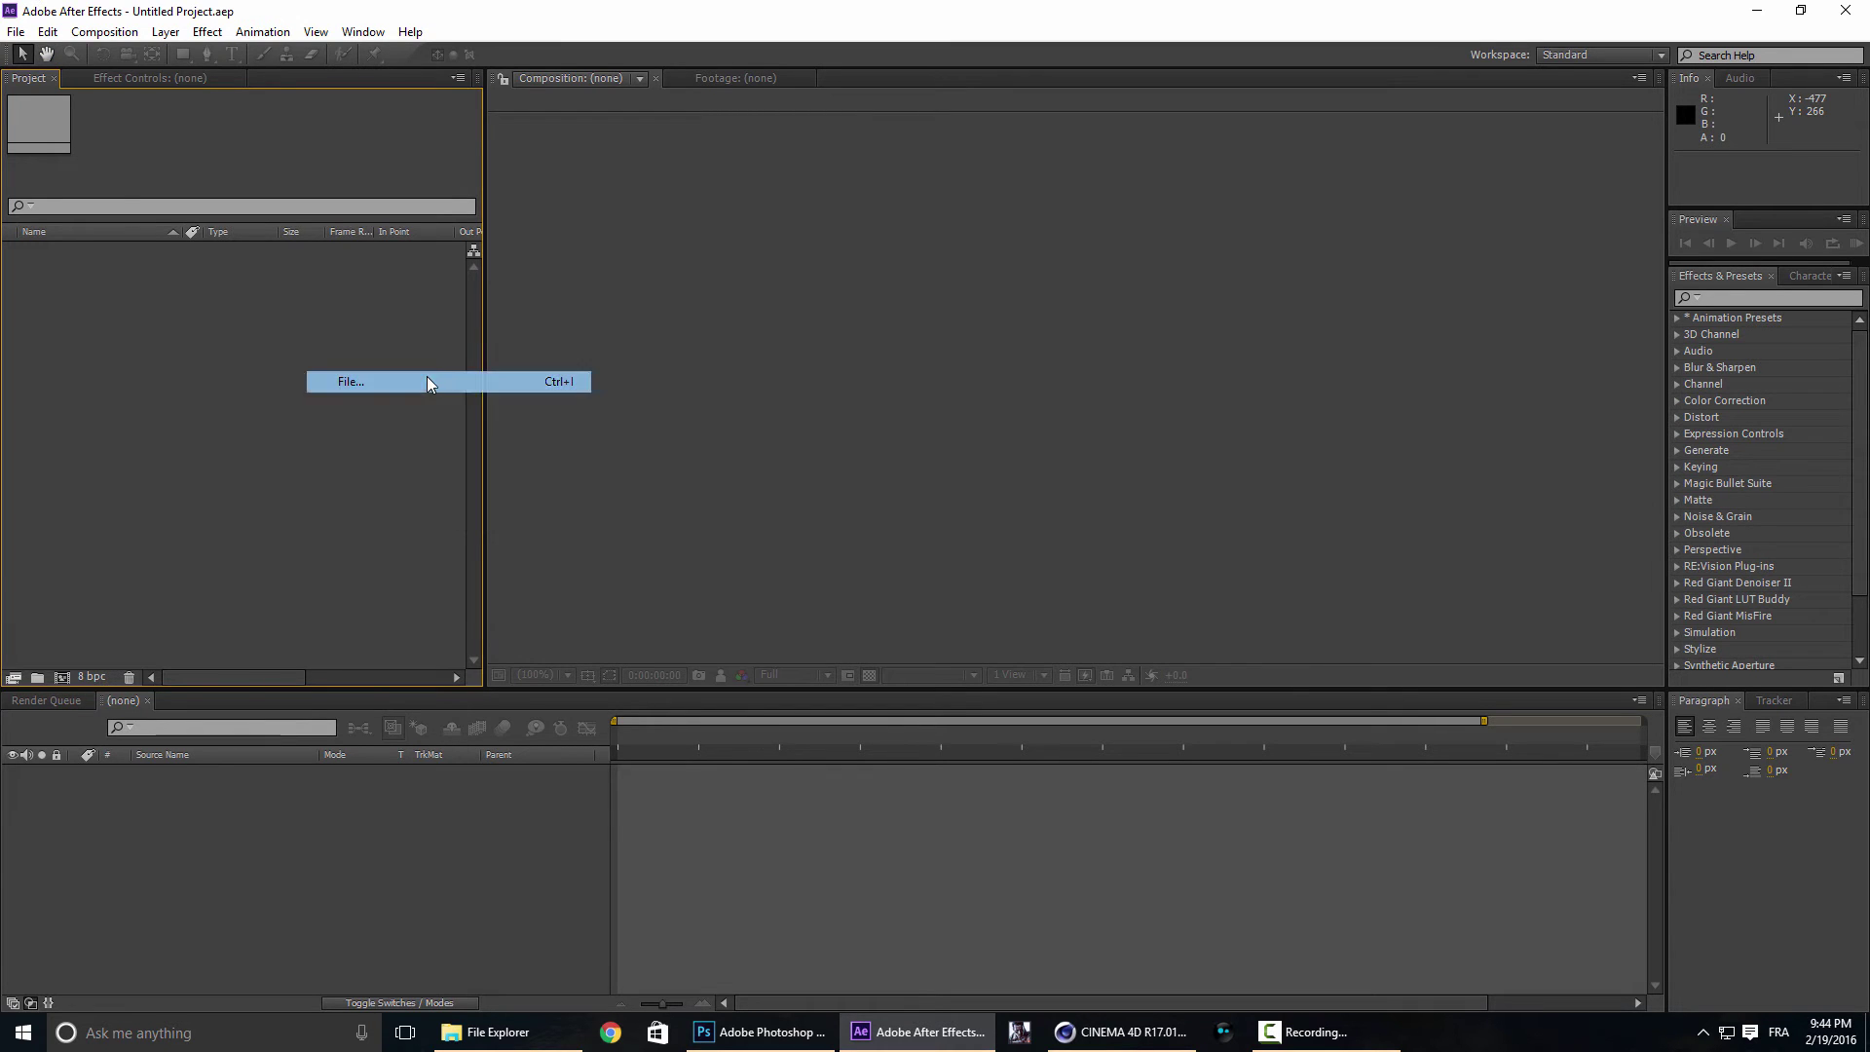
click(760, 1032)
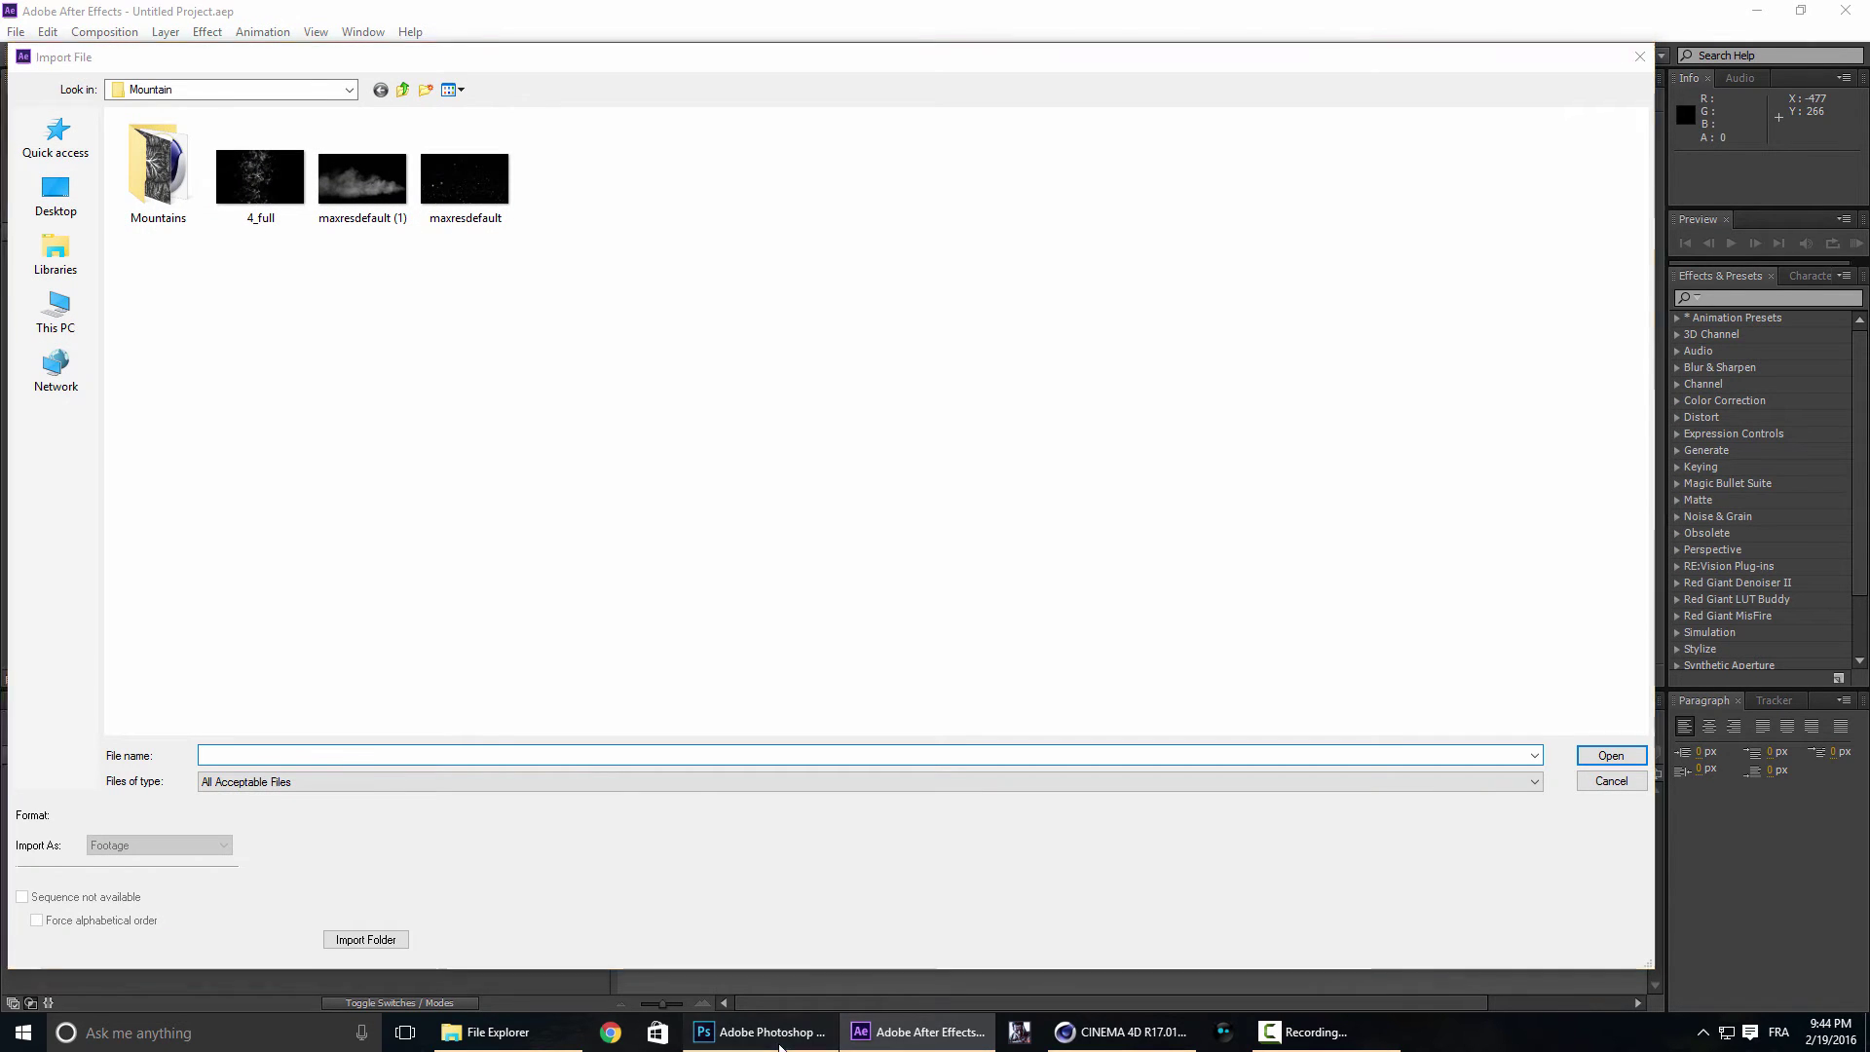
Switch back to Cinema 4D and save the render as an 8-bit PNG still image named mesh1 in the Mountains folder.
click(1121, 1031)
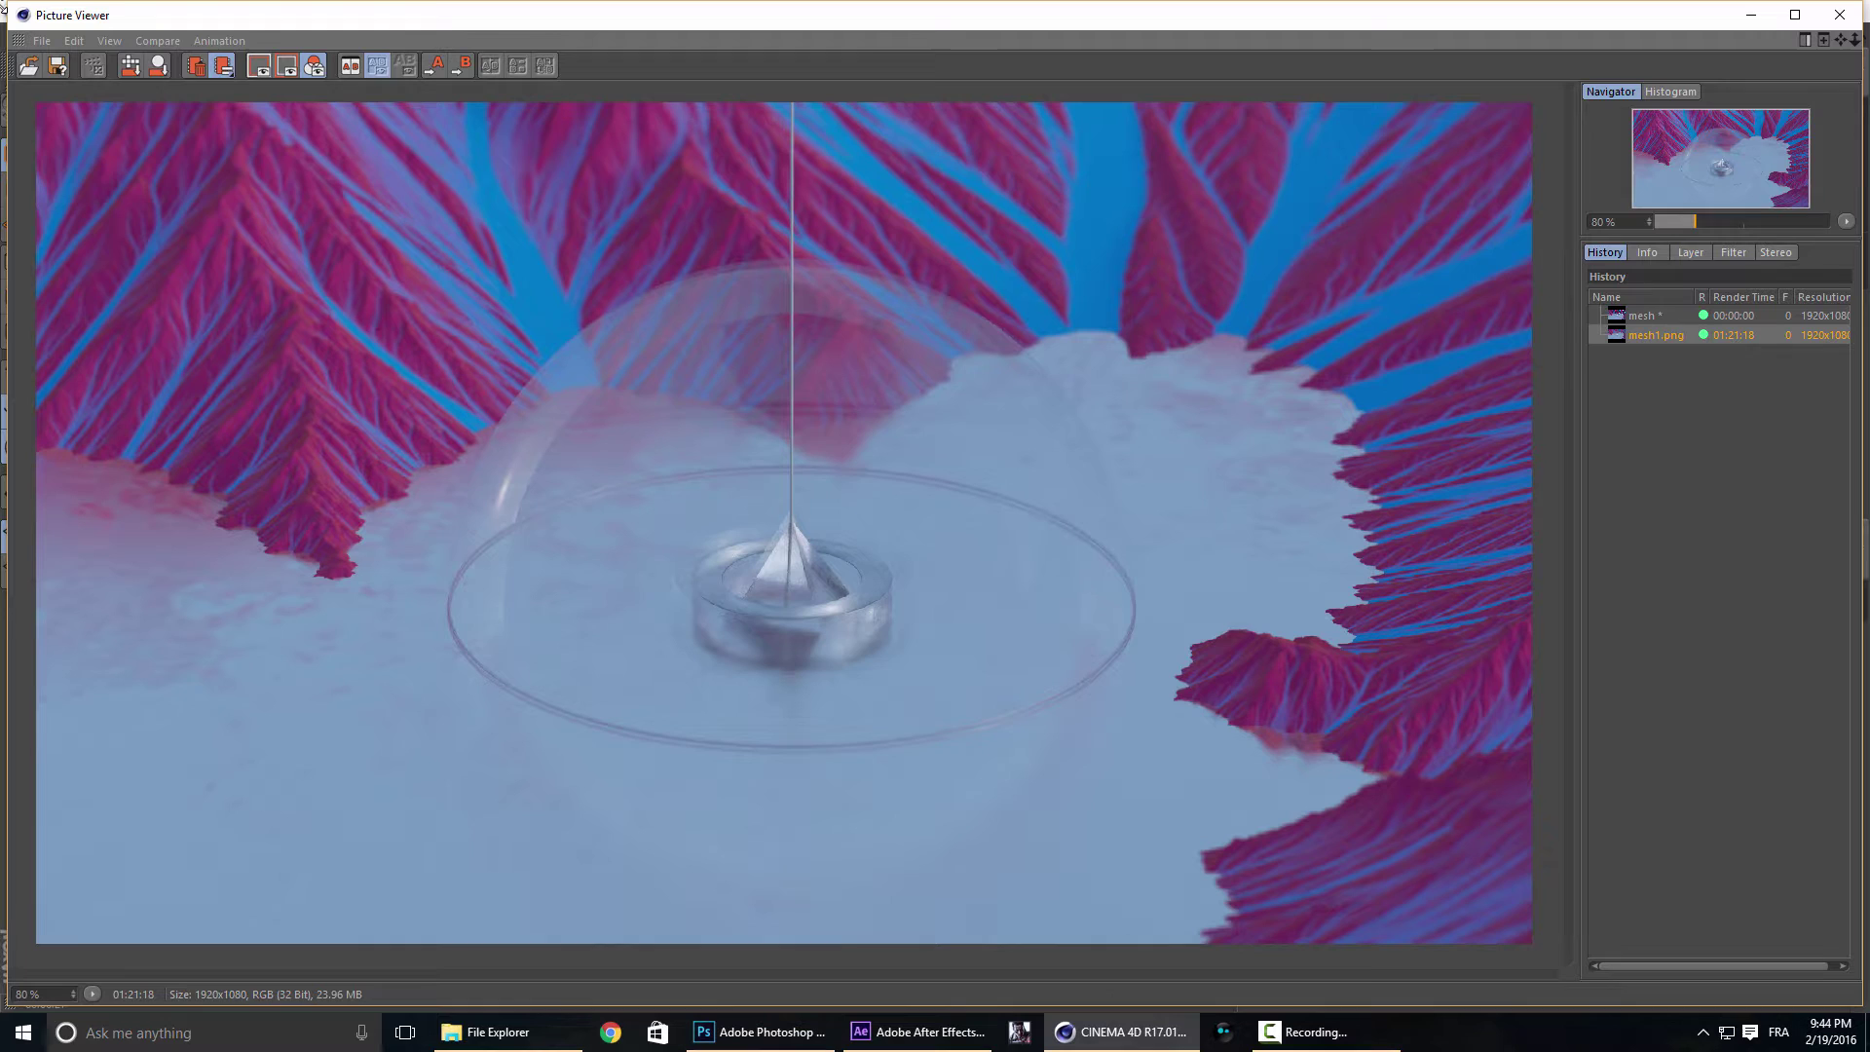
click(41, 40)
click(125, 94)
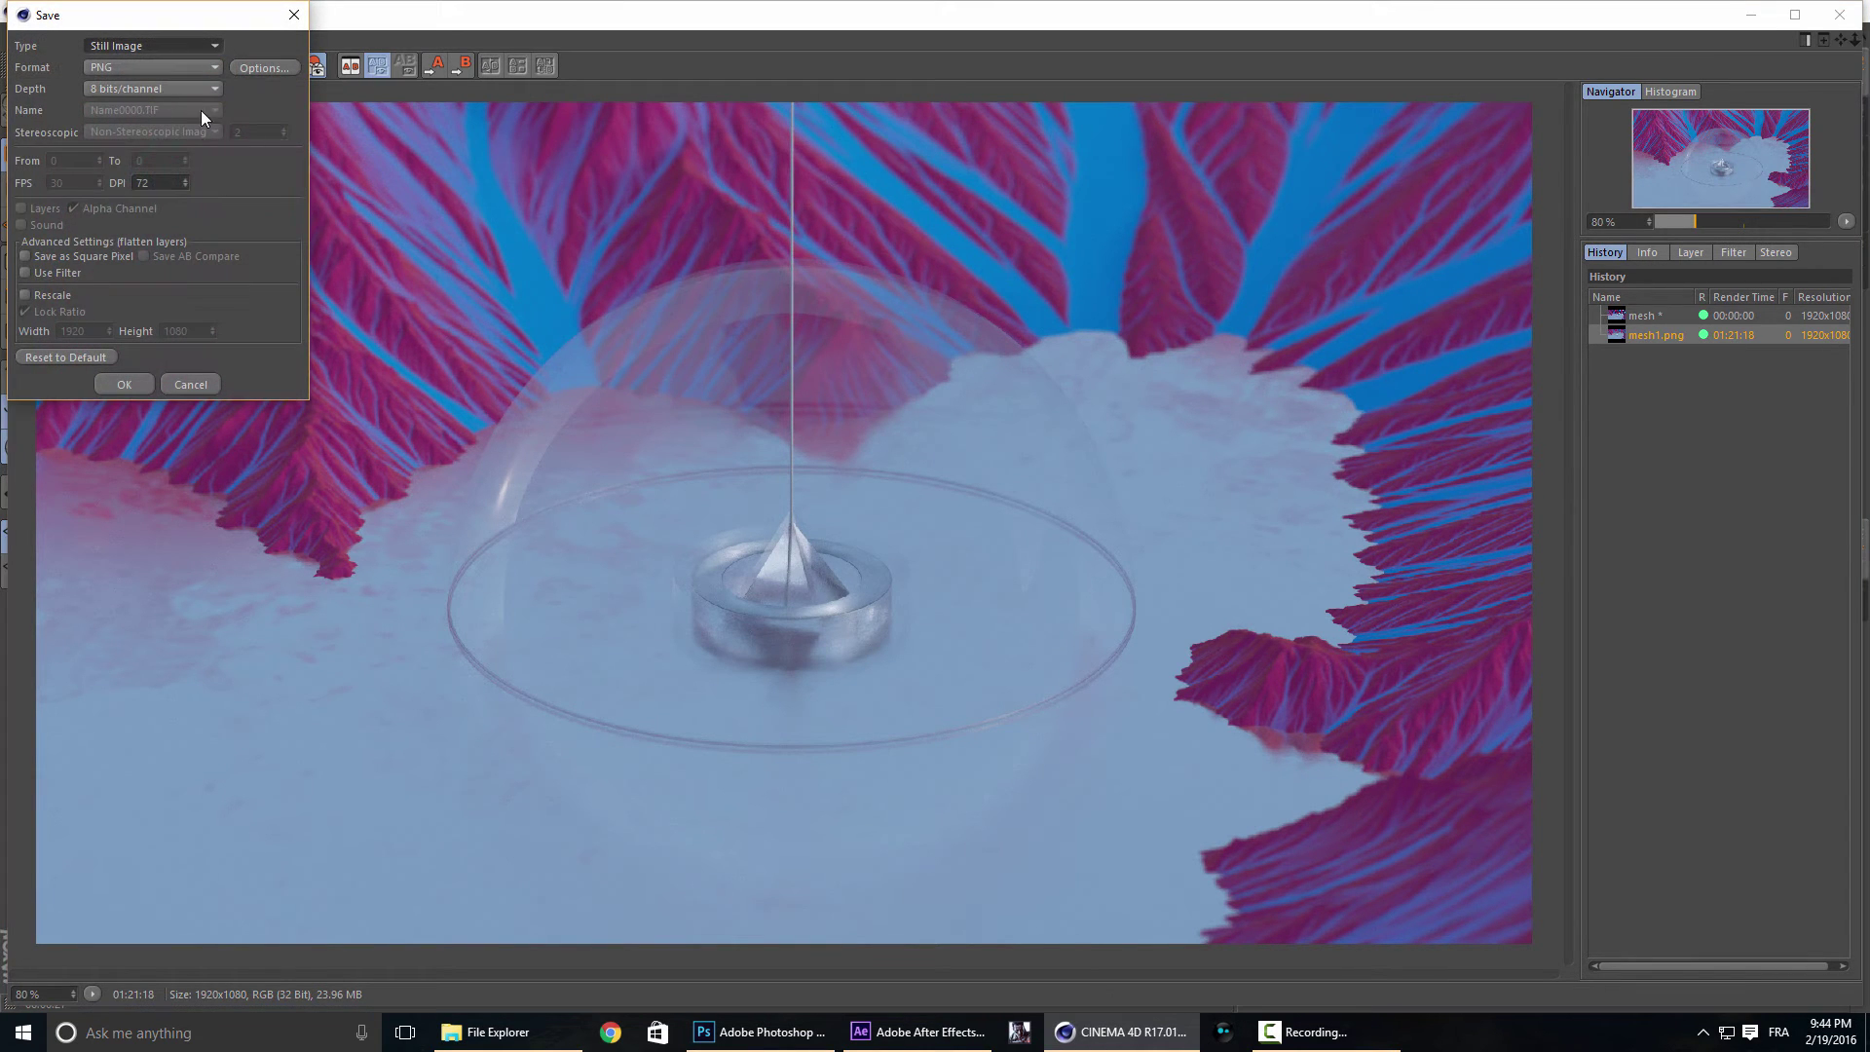
click(97, 385)
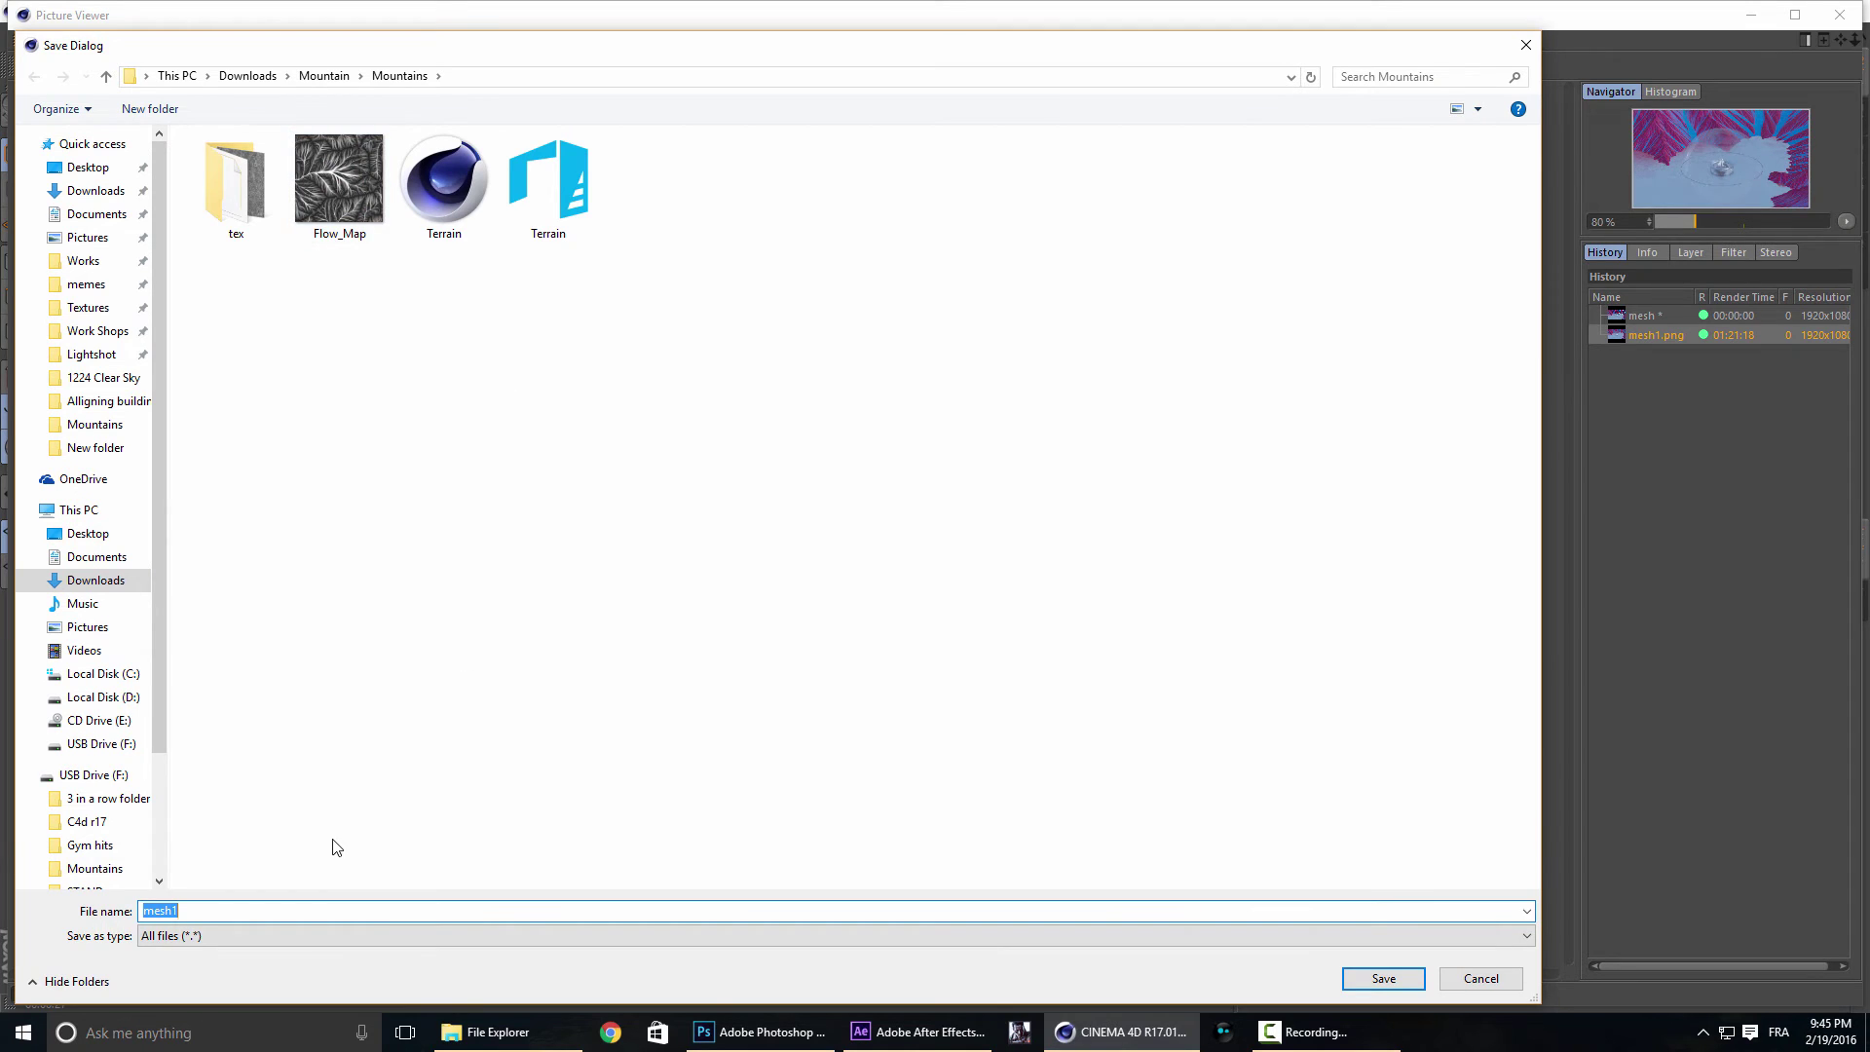
click(1383, 978)
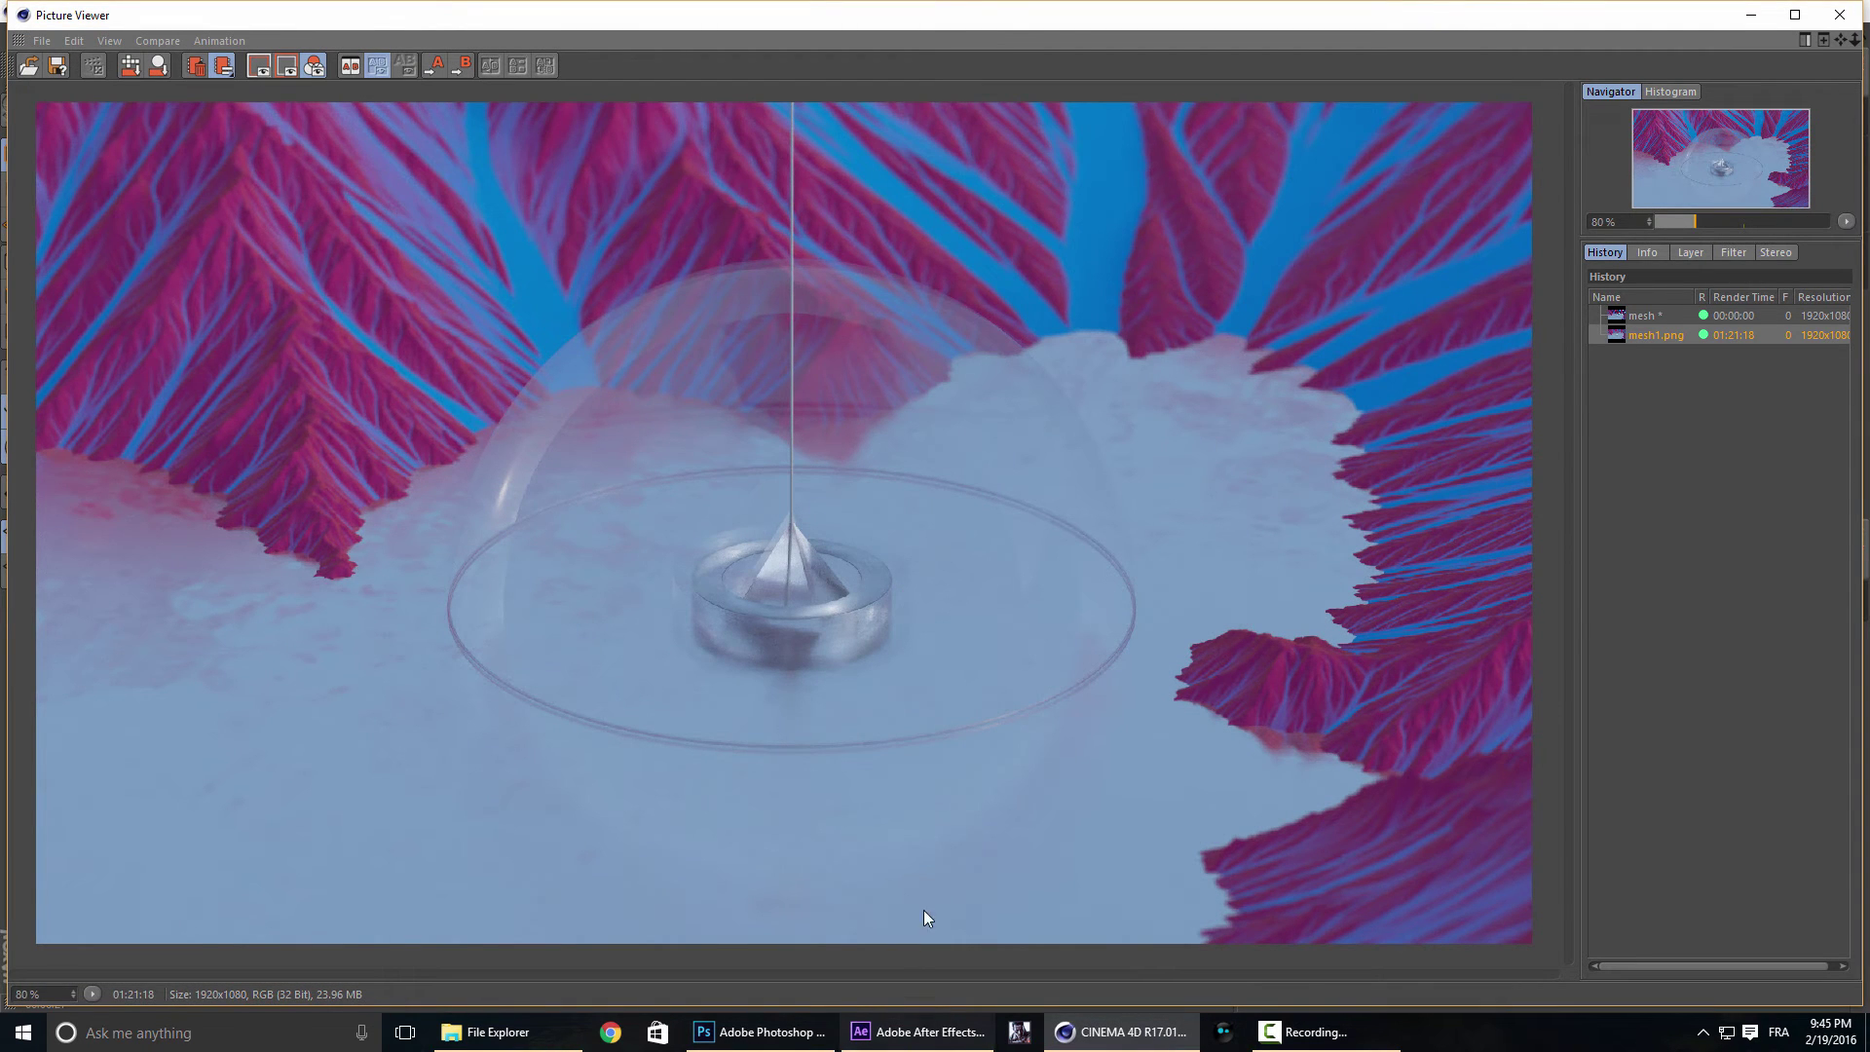
Switch to After Effects, import mesh1.png from the Mountains folder and create a composition from it.
click(917, 1032)
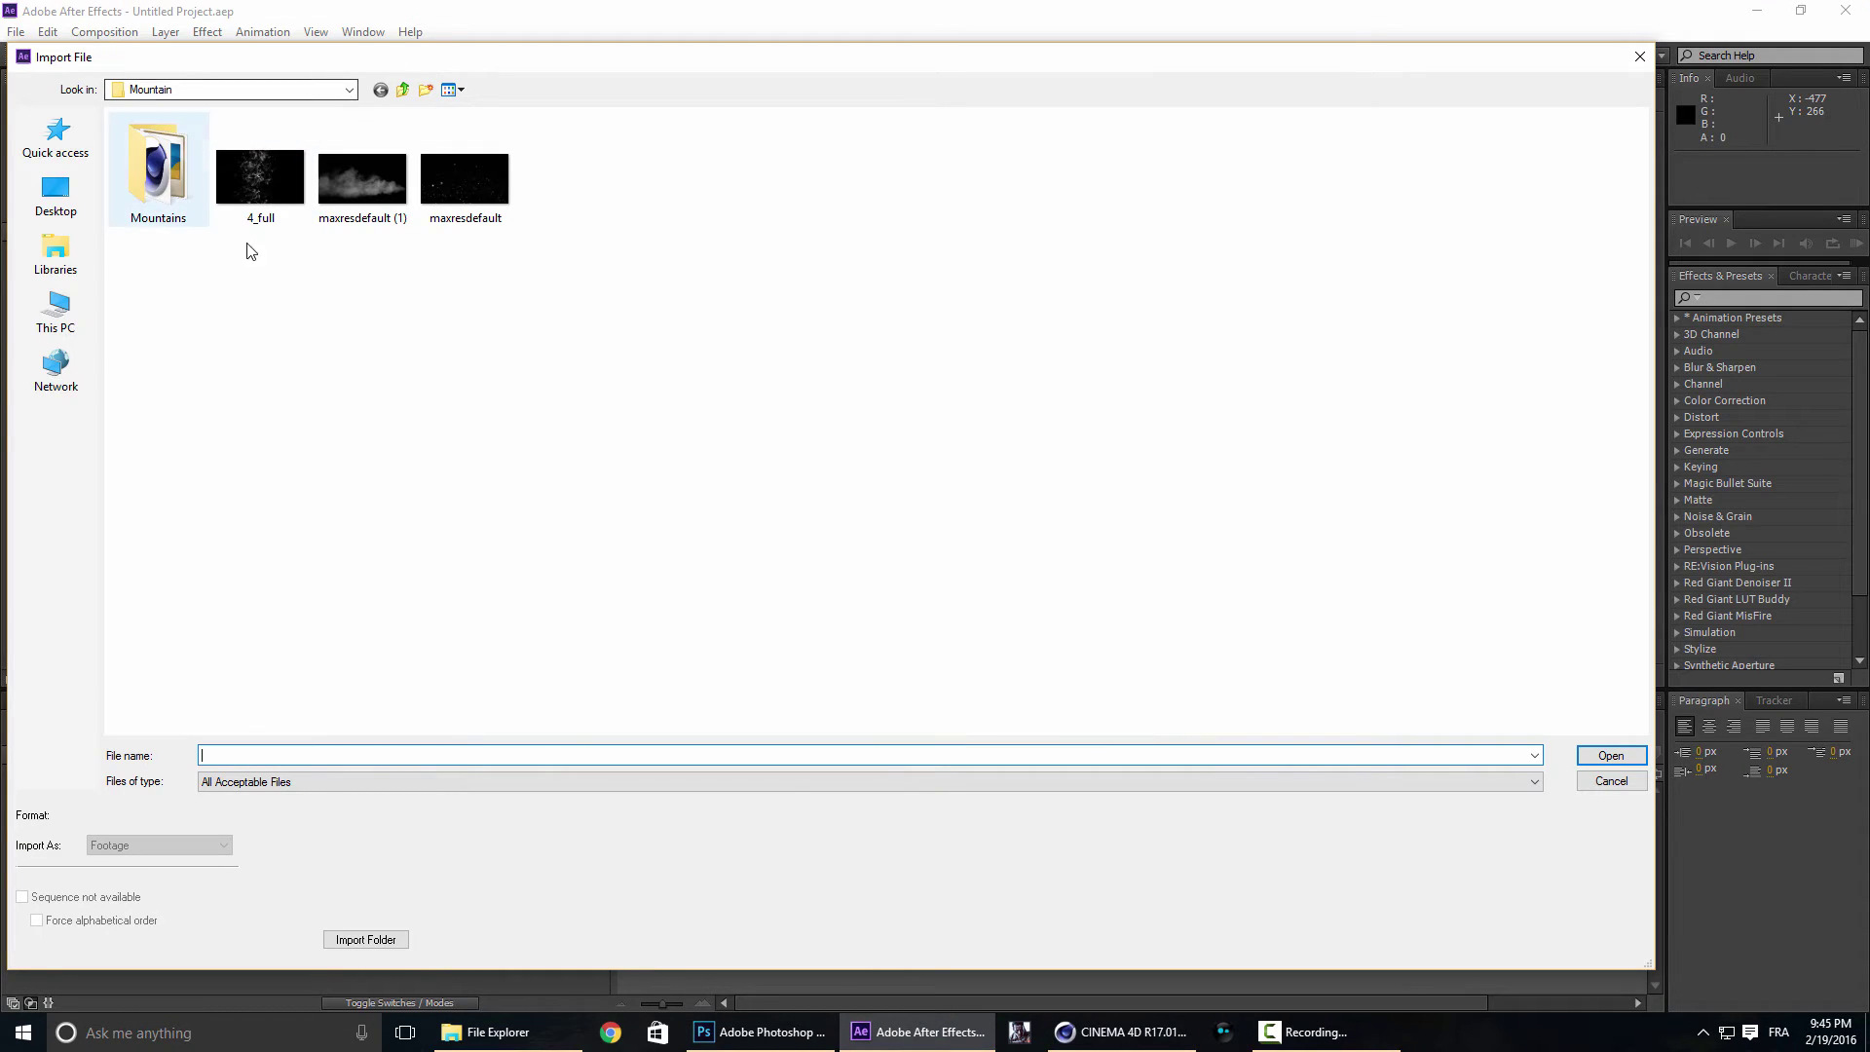
right_click(341, 360)
click(409, 441)
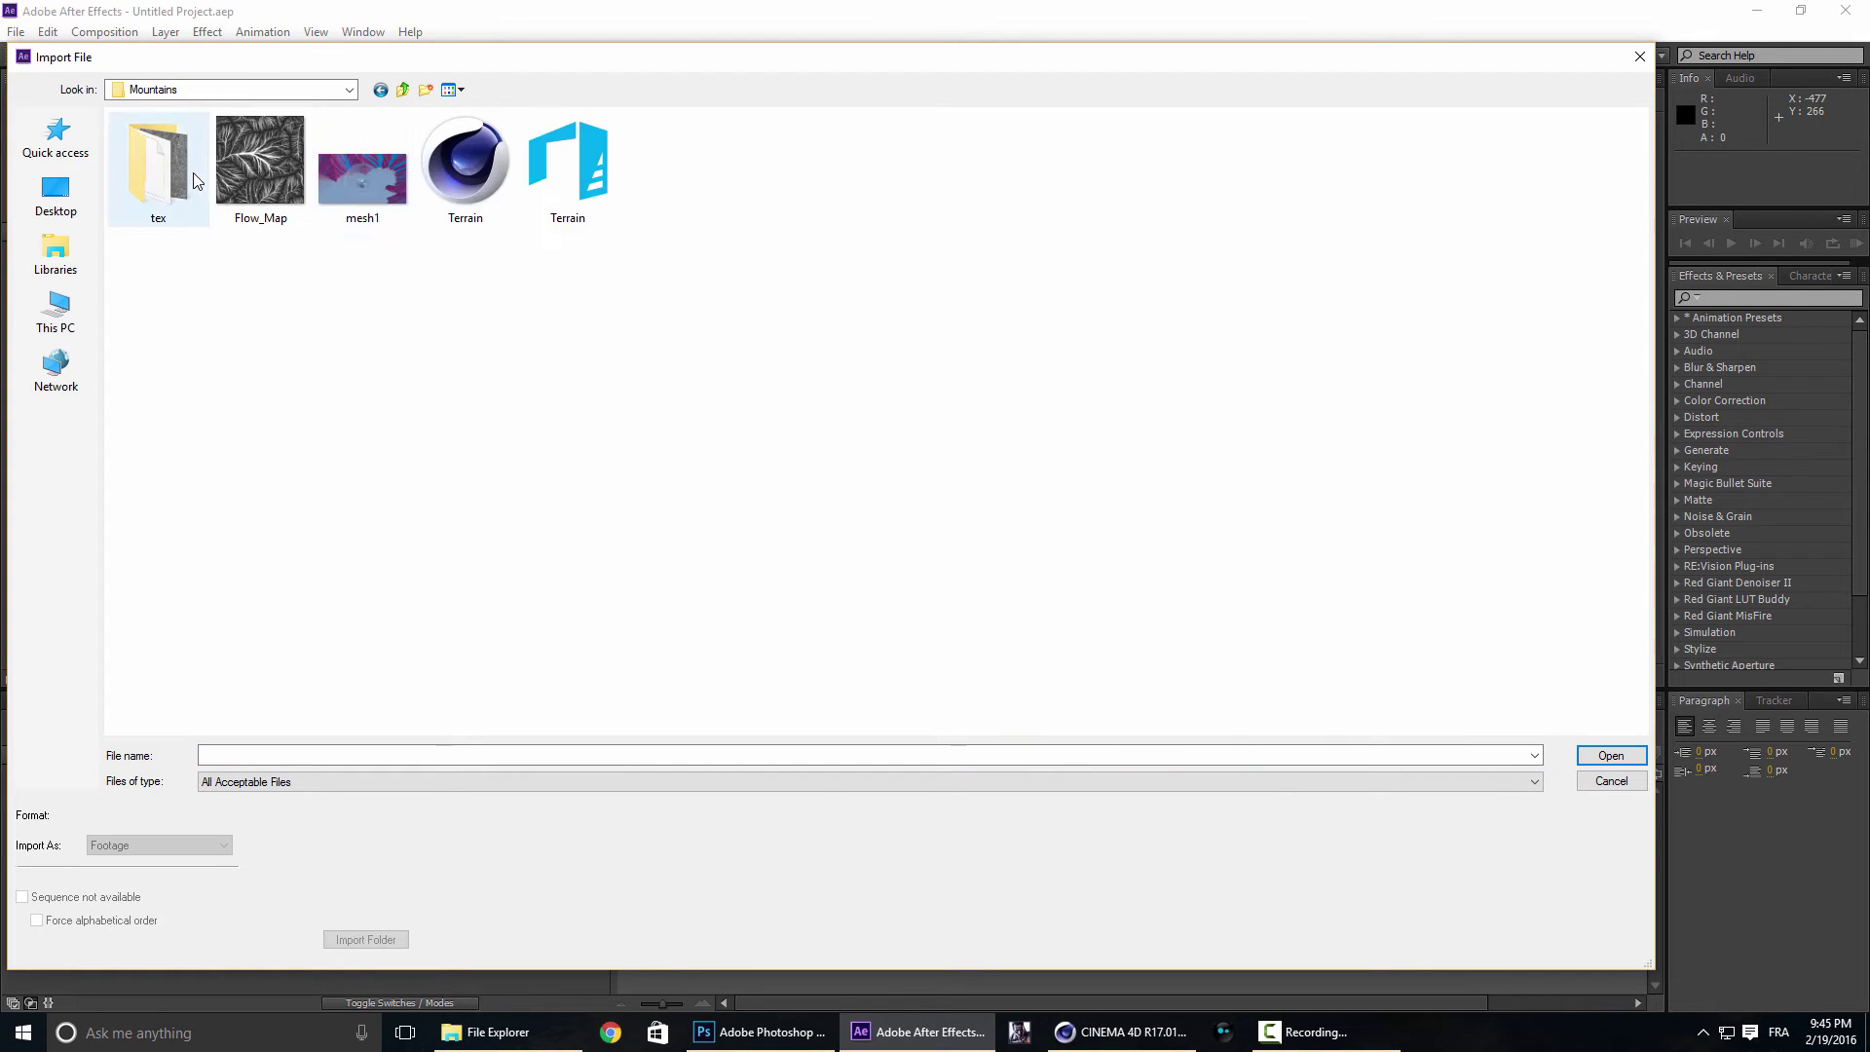
double_click(365, 168)
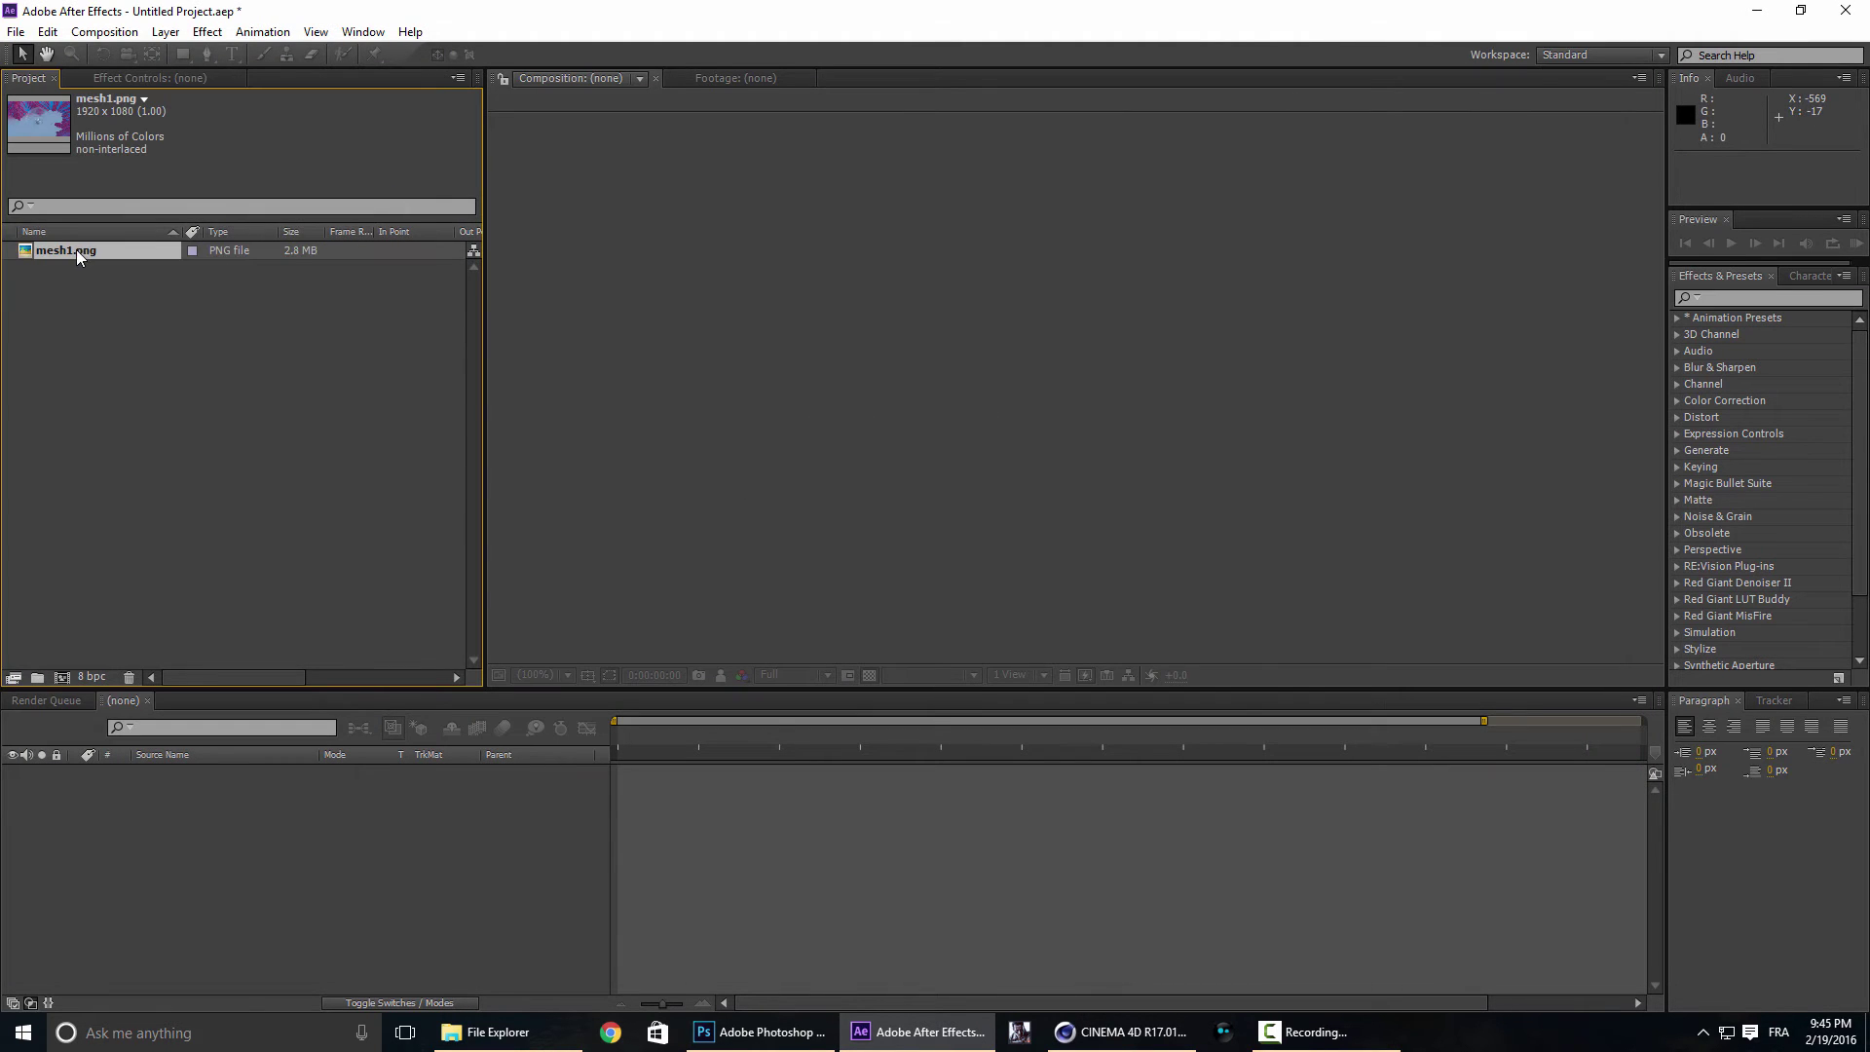
drag(29, 253, 64, 680)
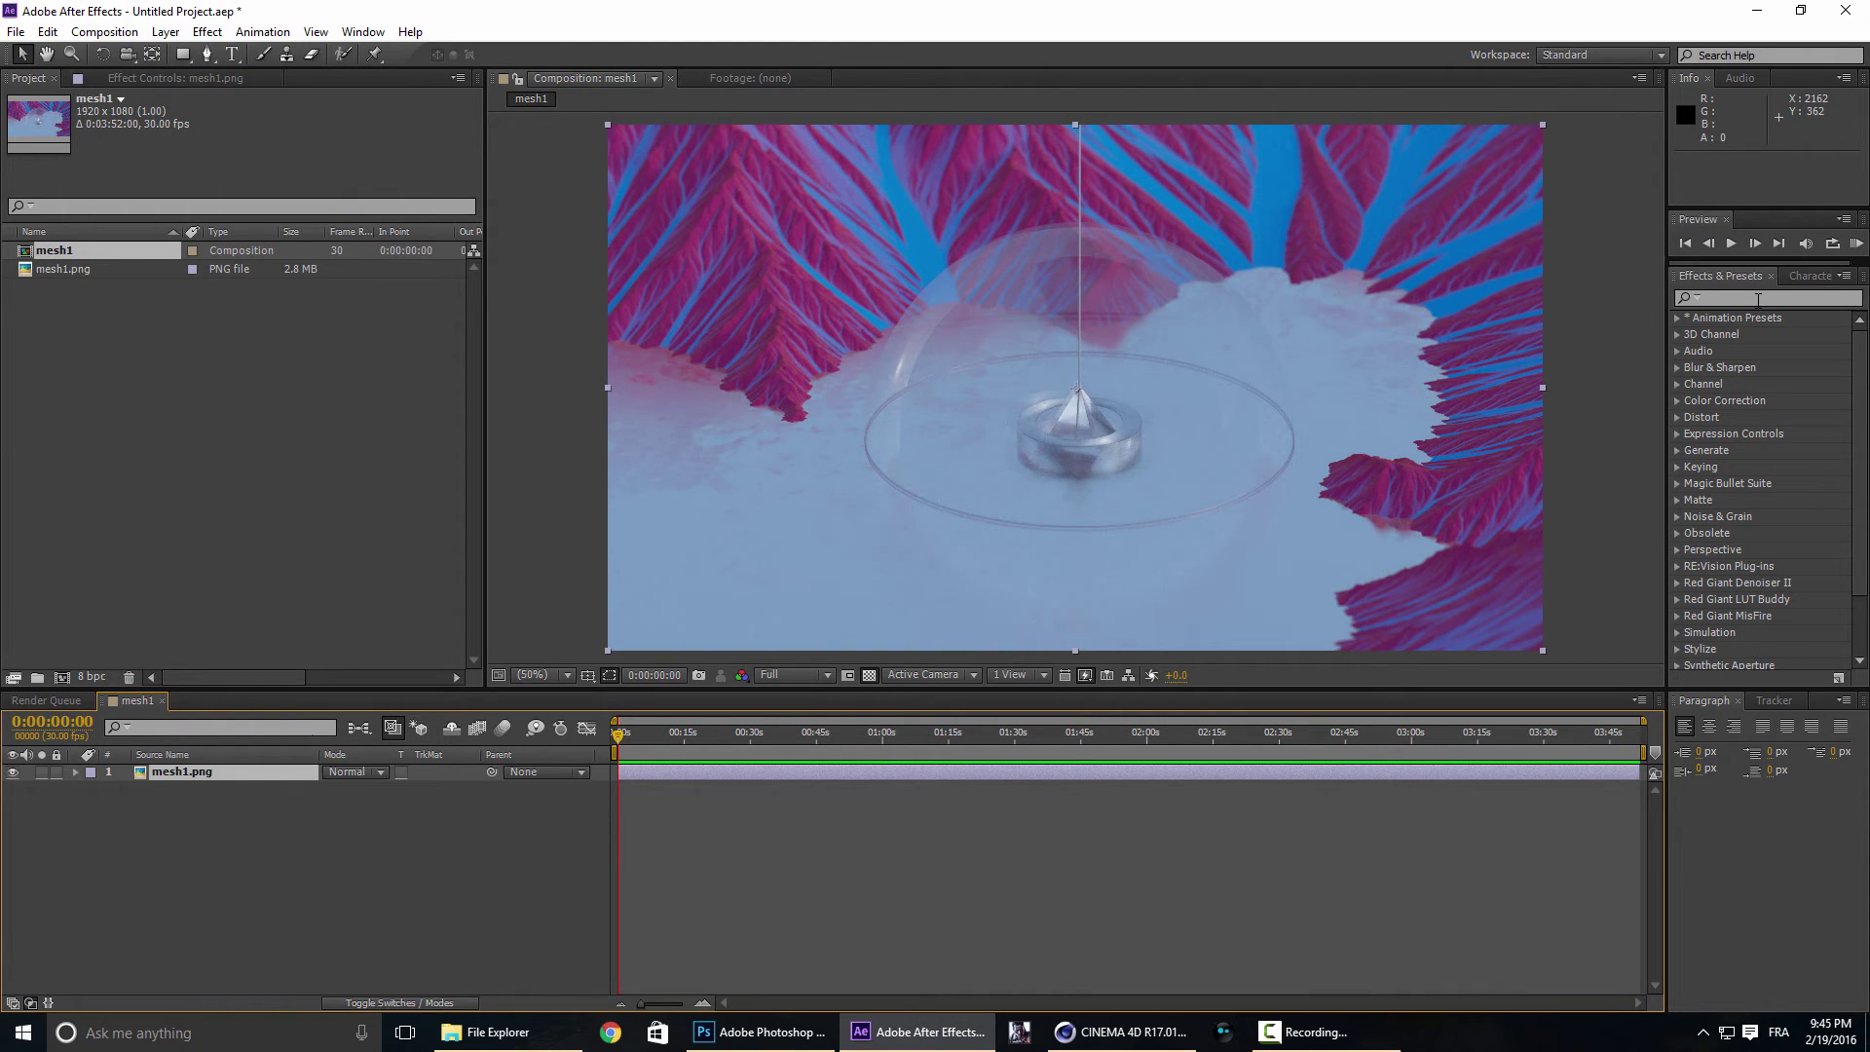
Search the effects for "Looks" and apply Magic Bullet Looks to the mesh1.png layer.
click(1758, 300)
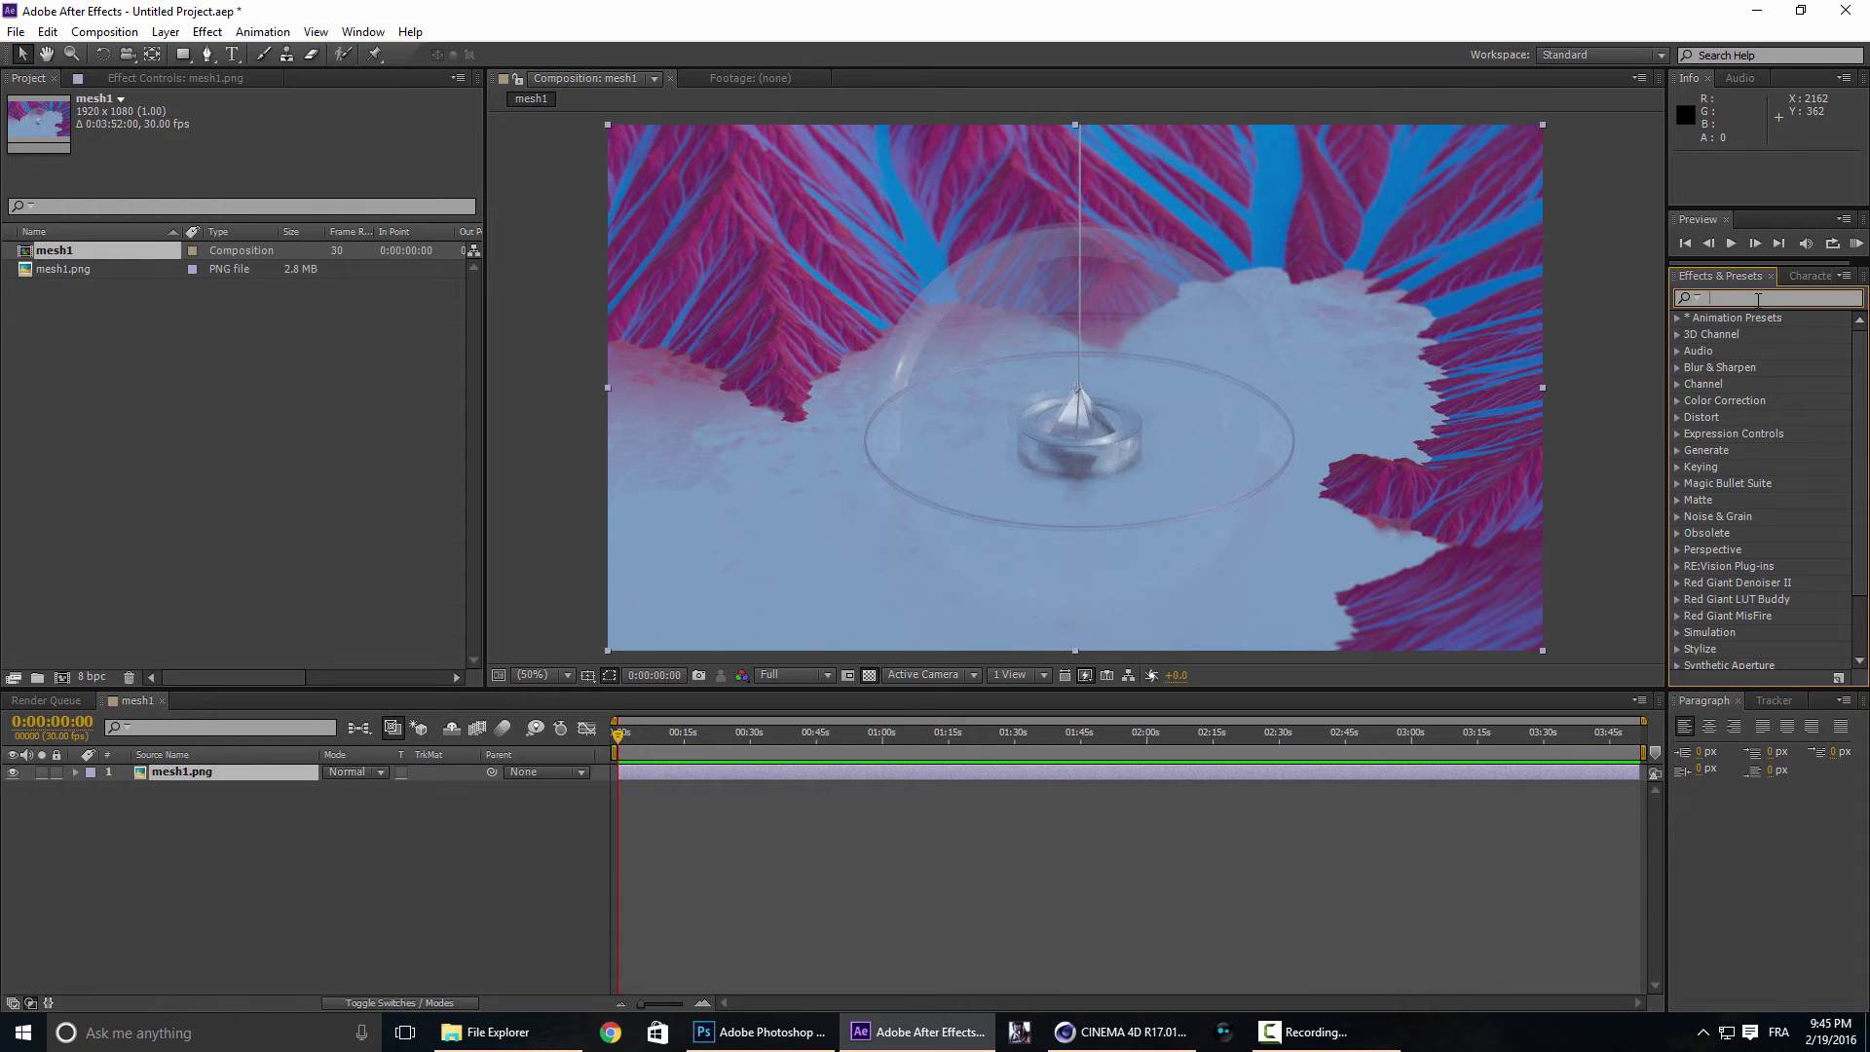
click(1759, 300)
text(Looks)
drag(1761, 333, 185, 780)
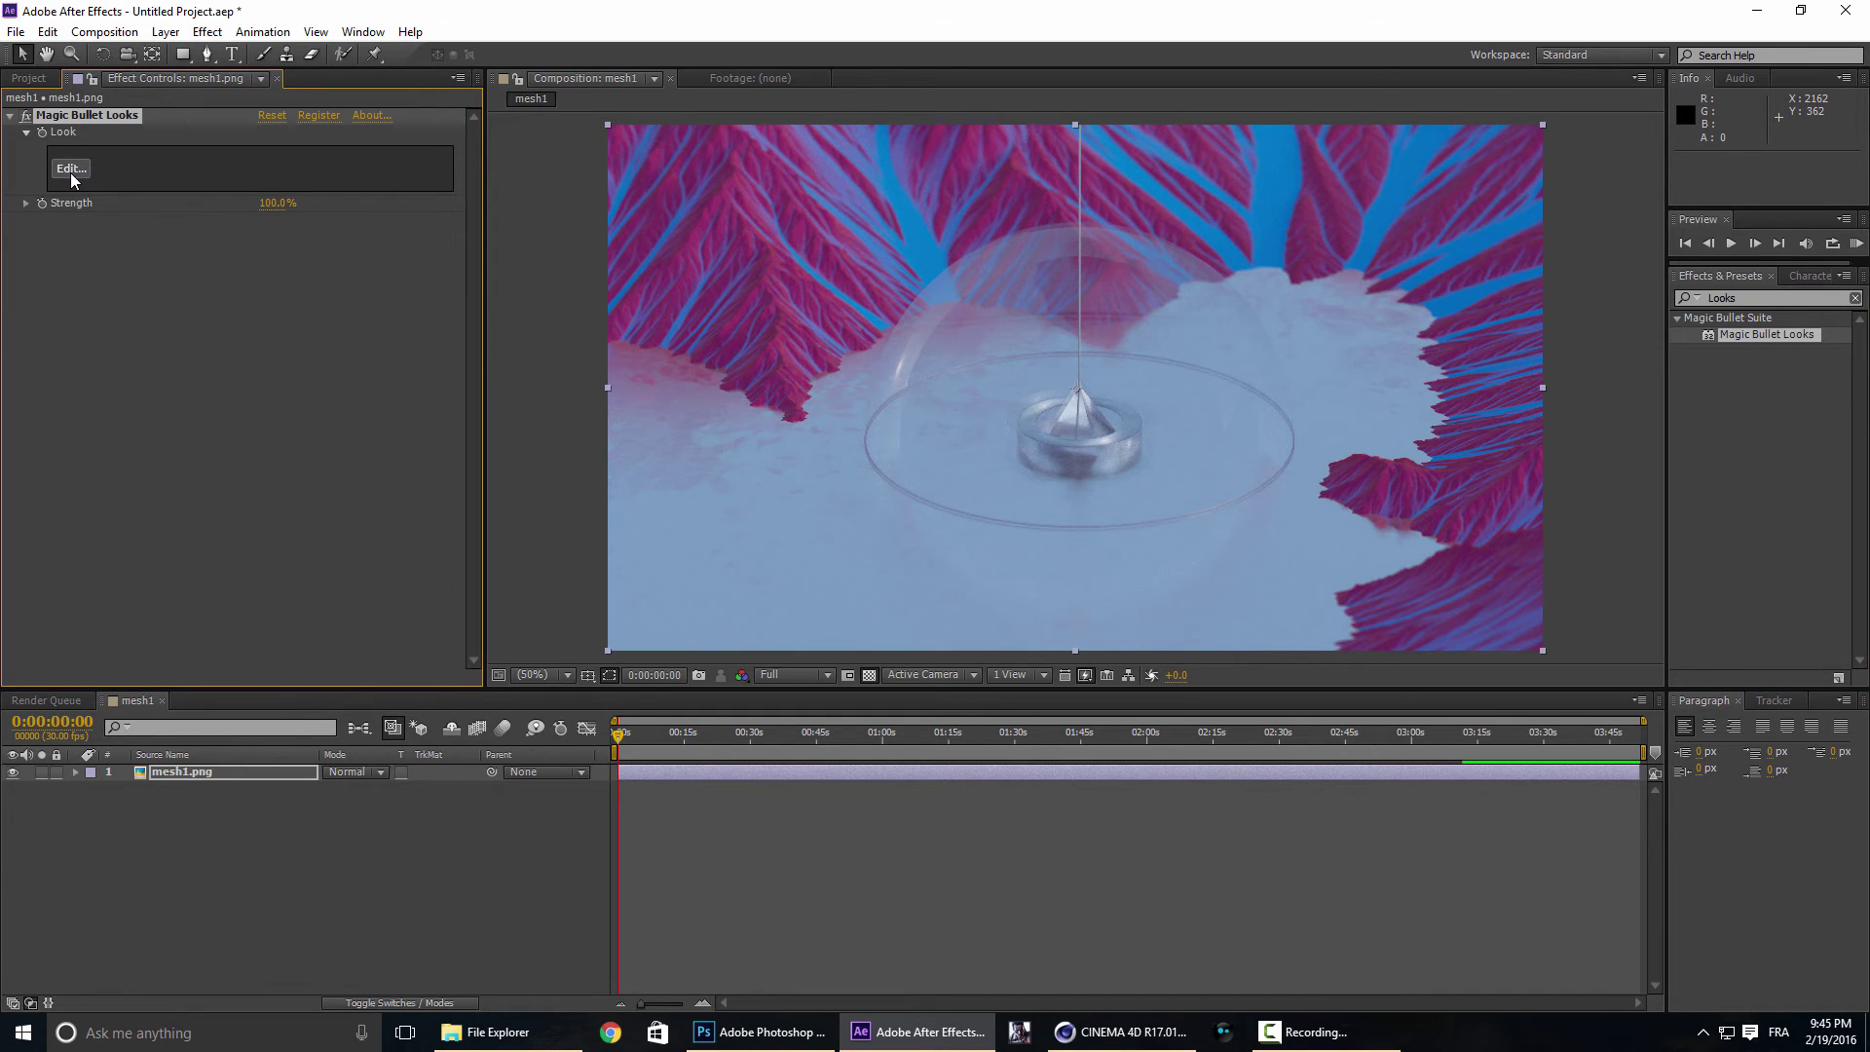
Open the Magic Bullet Looks editor, compare the Blockbuster and Filters presets, and apply the Tanzania look from Filters.
click(73, 168)
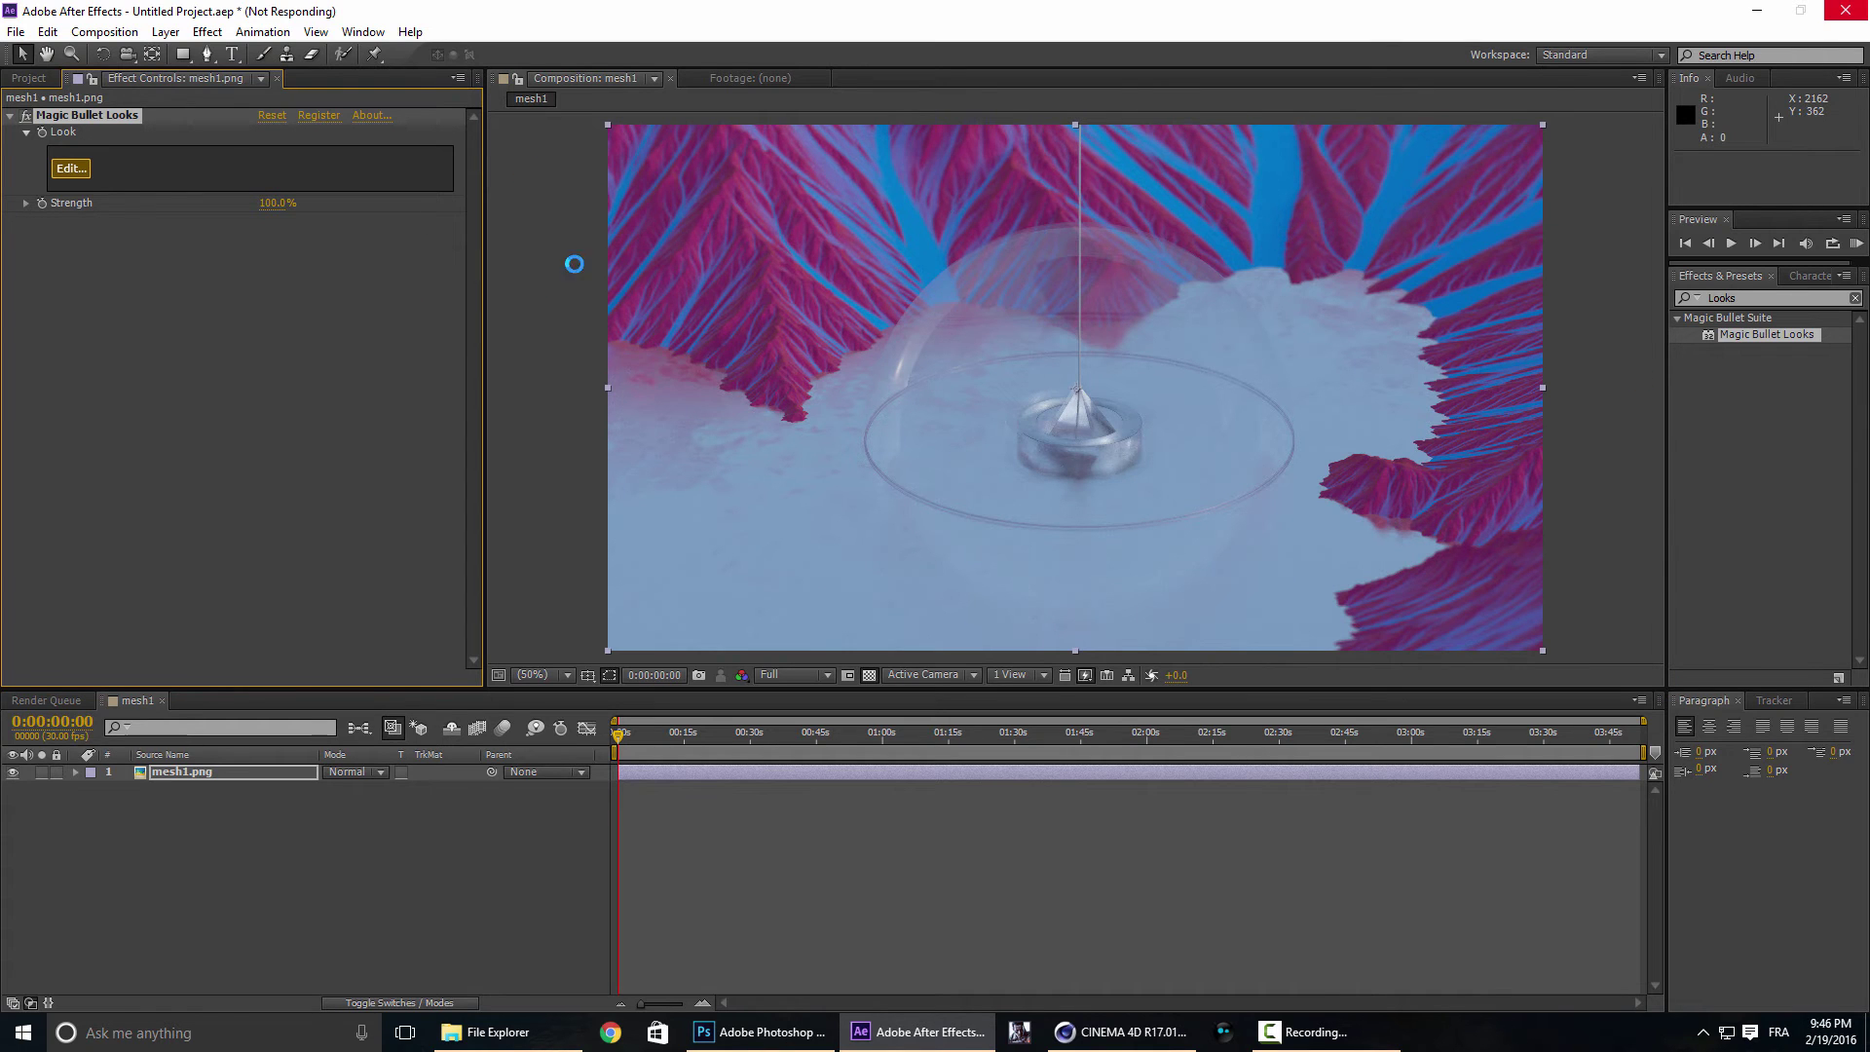
click(1311, 1033)
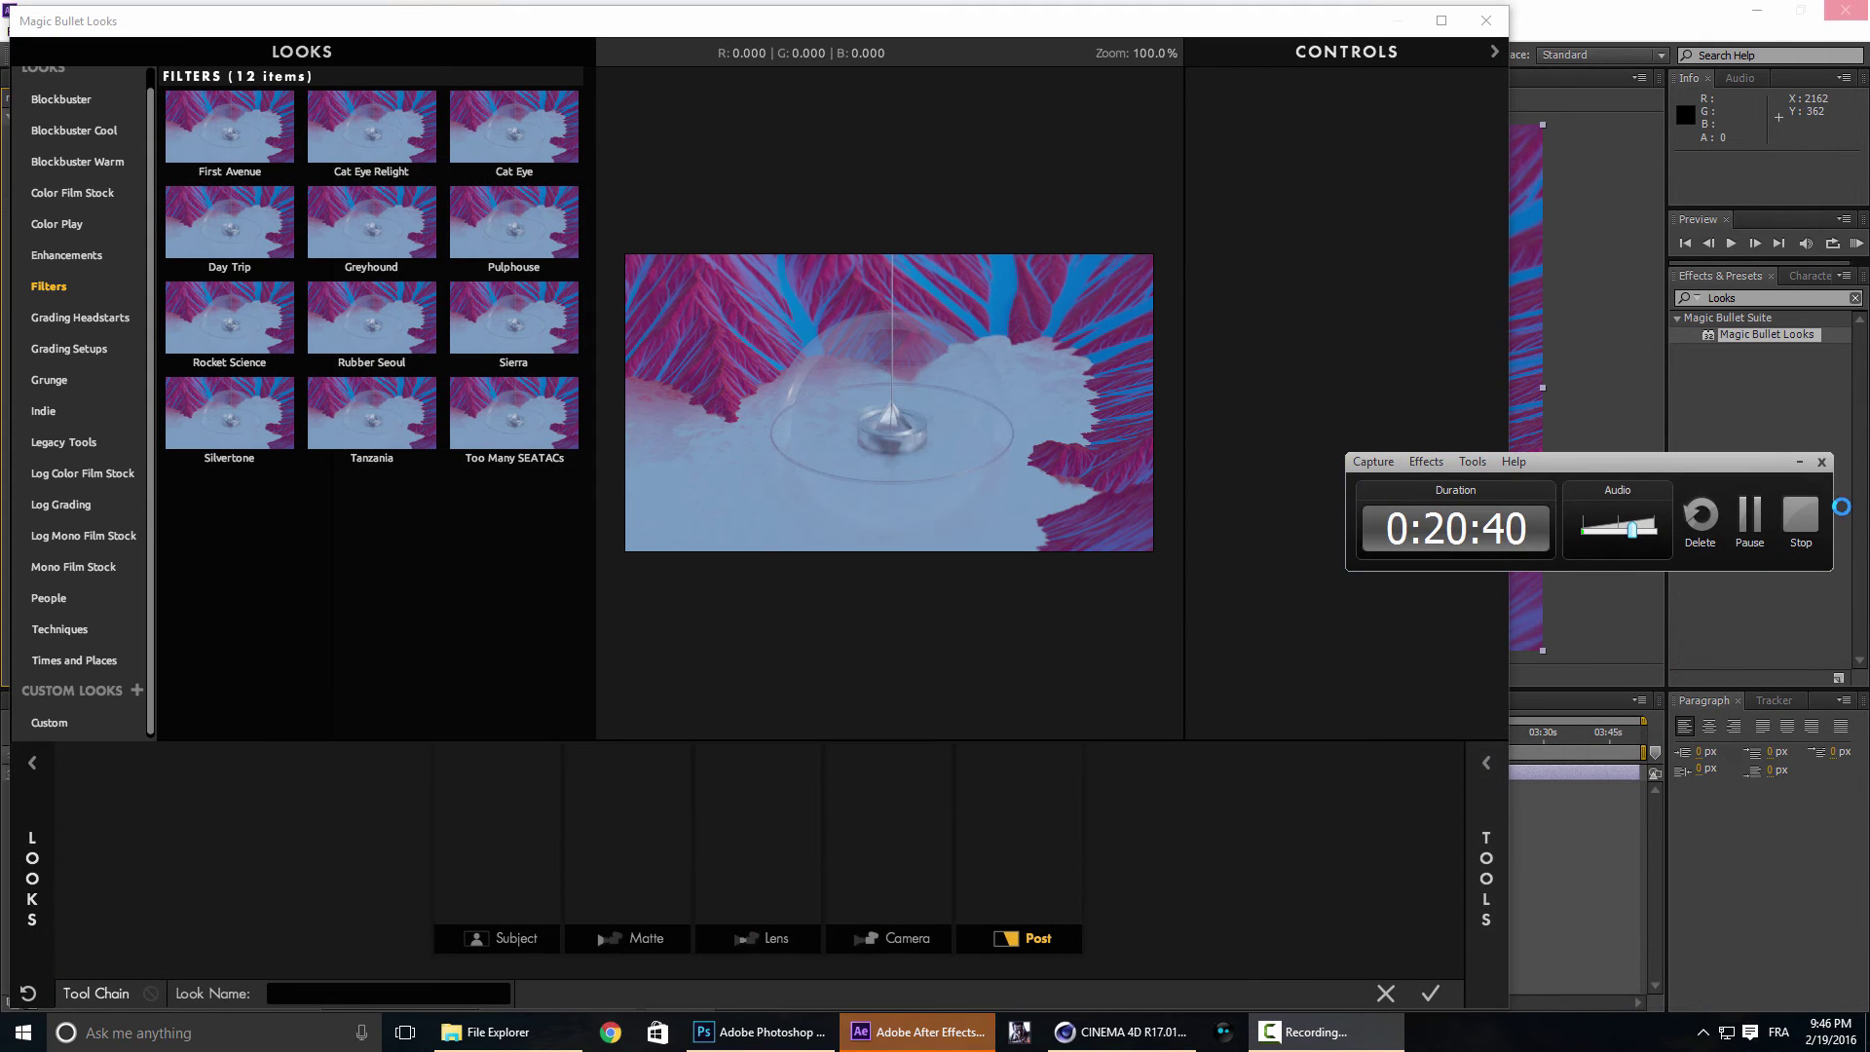
click(1801, 462)
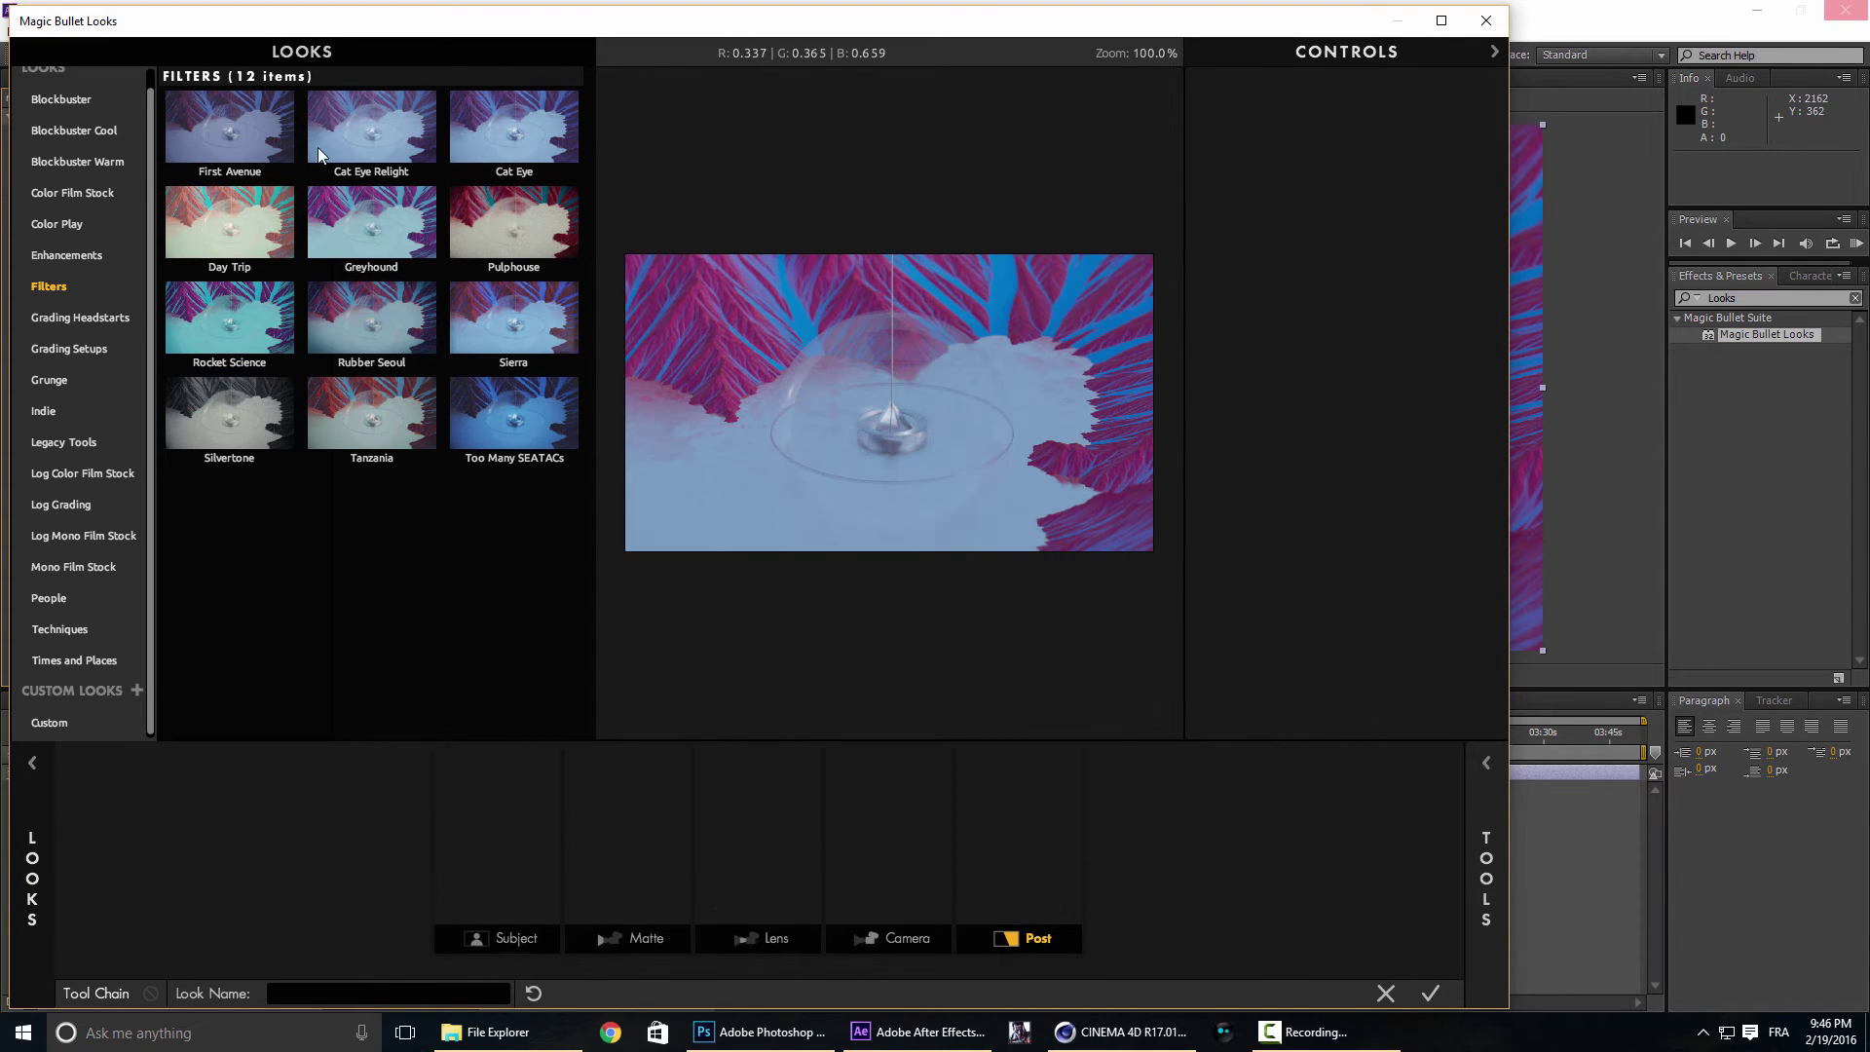
click(69, 98)
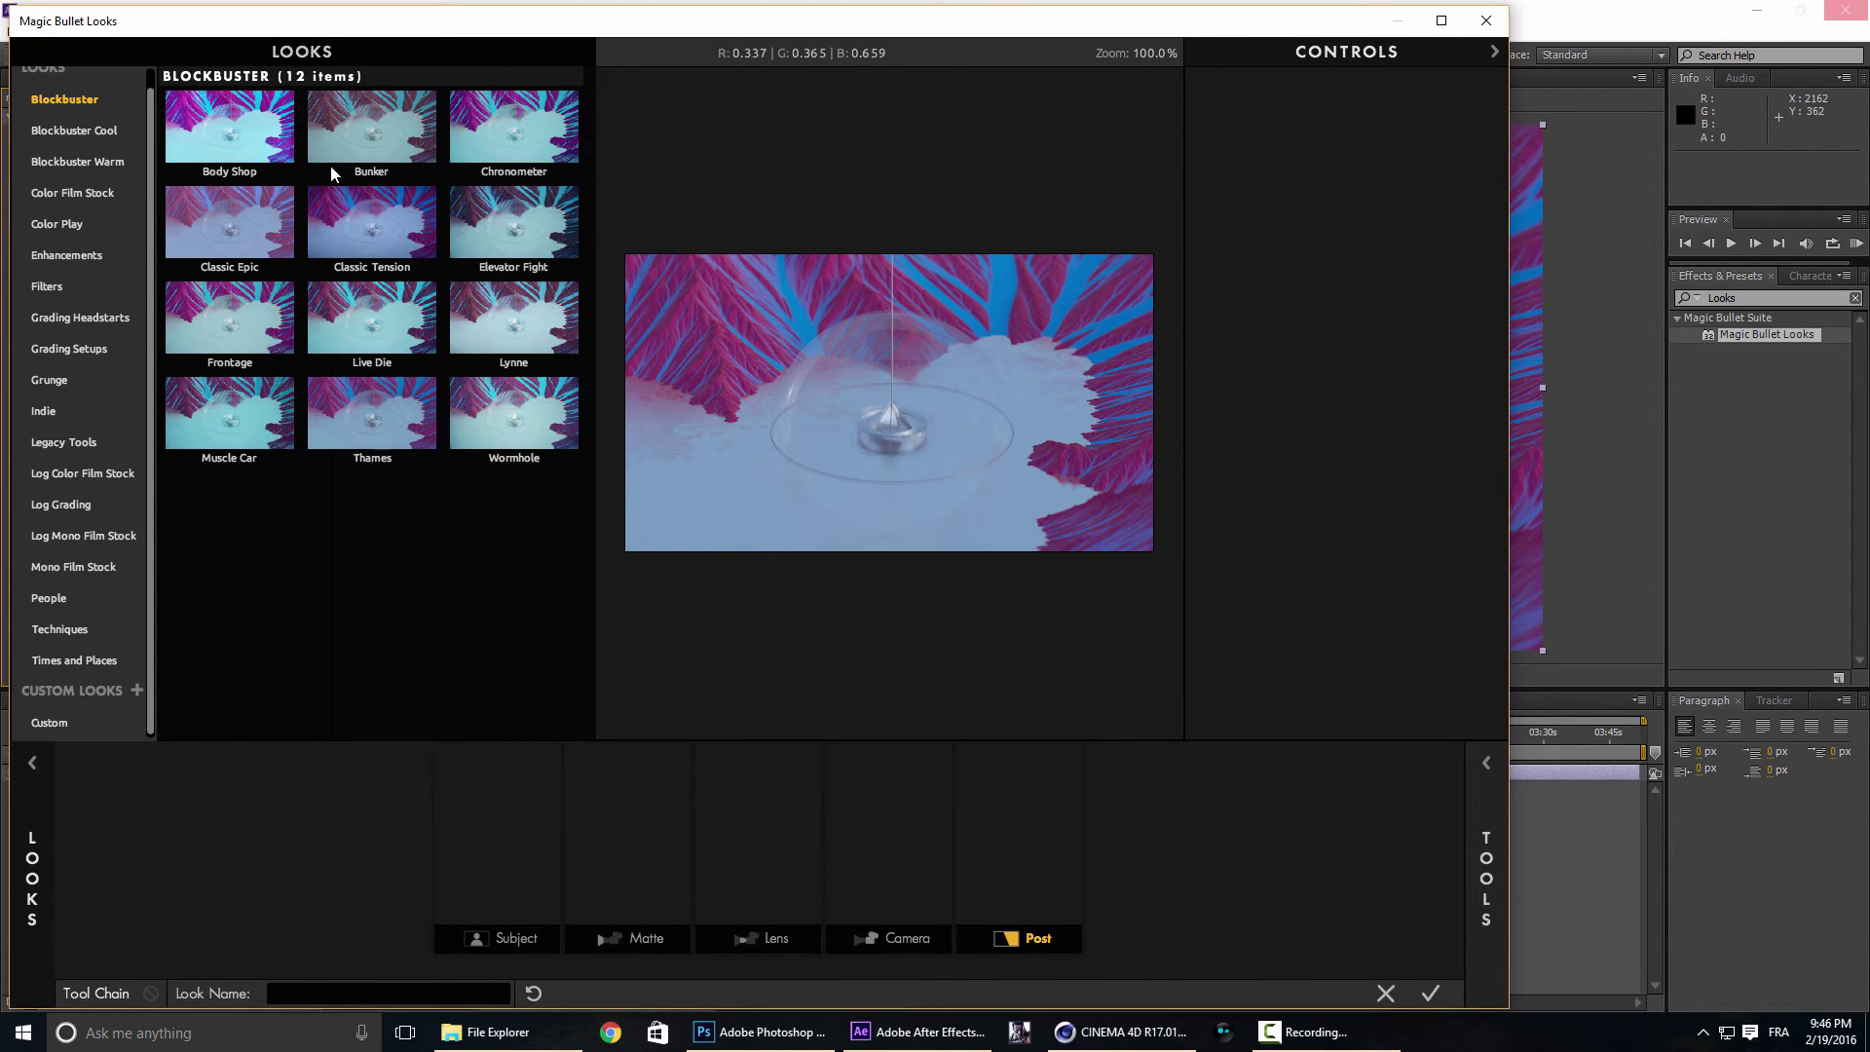
click(47, 287)
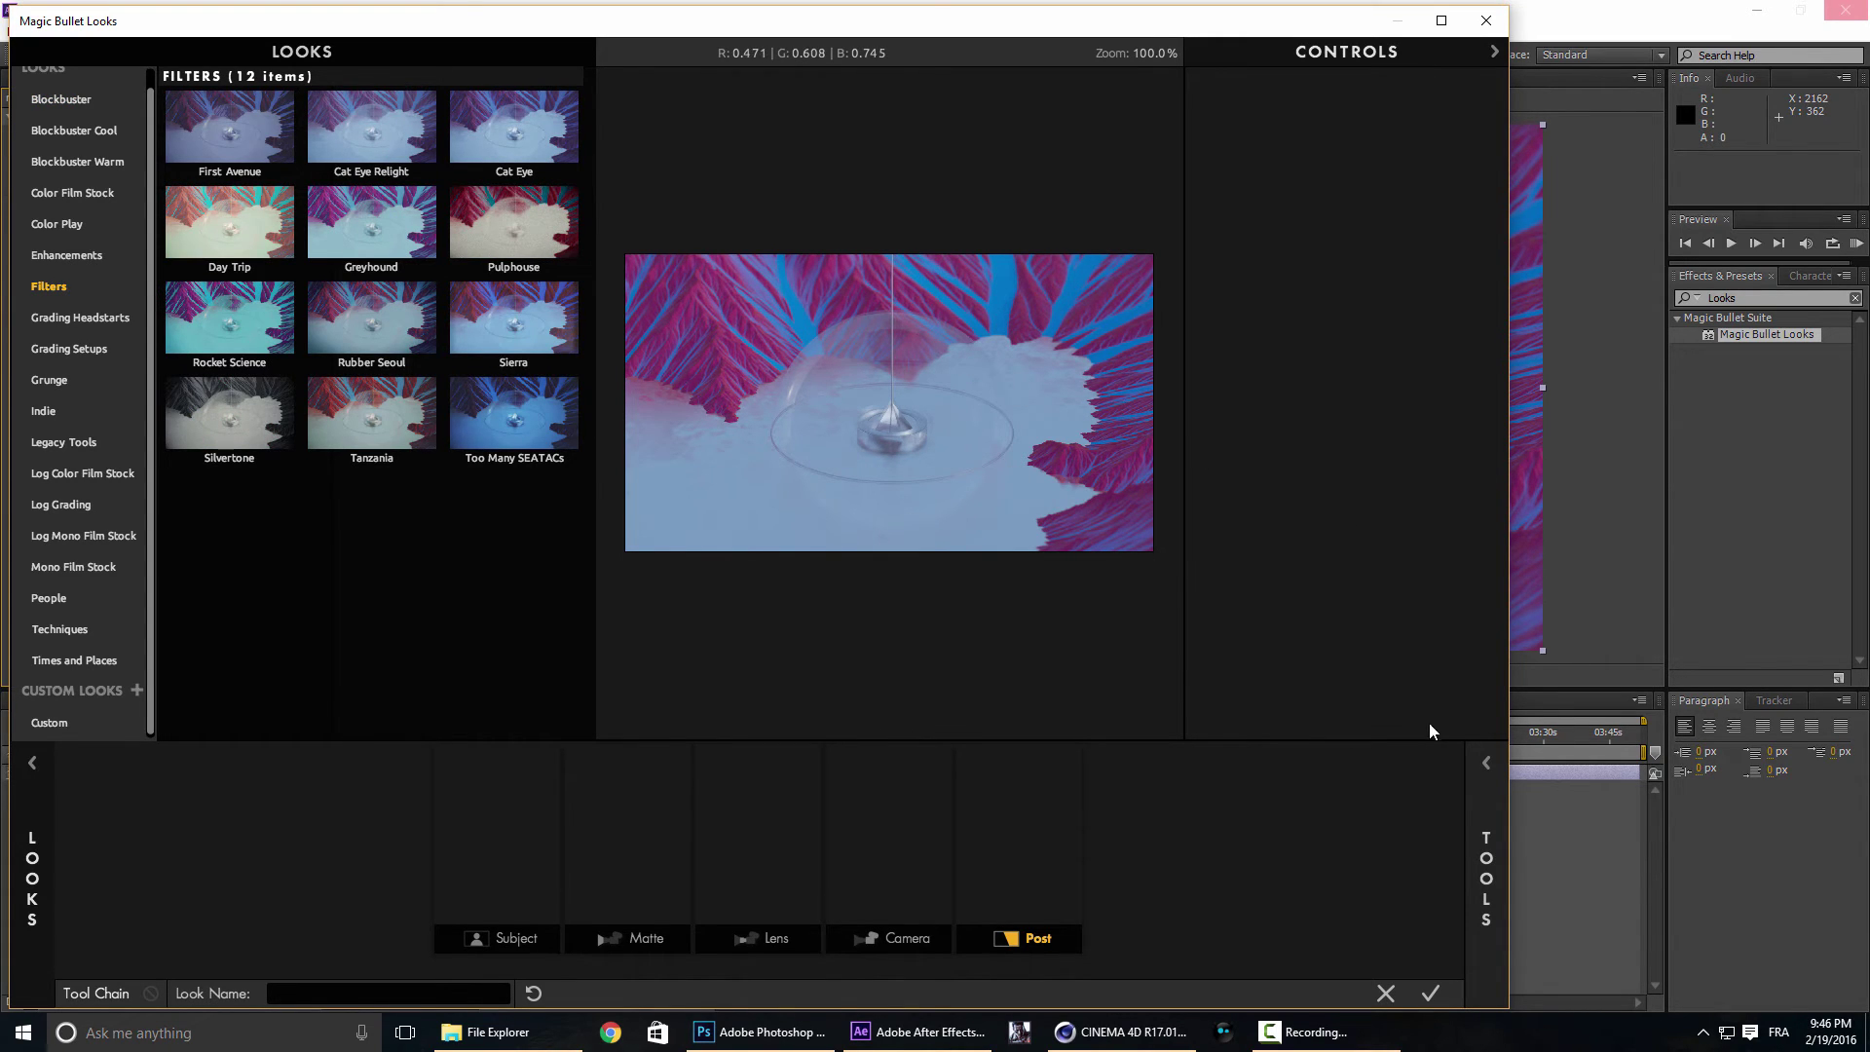
click(366, 386)
click(370, 407)
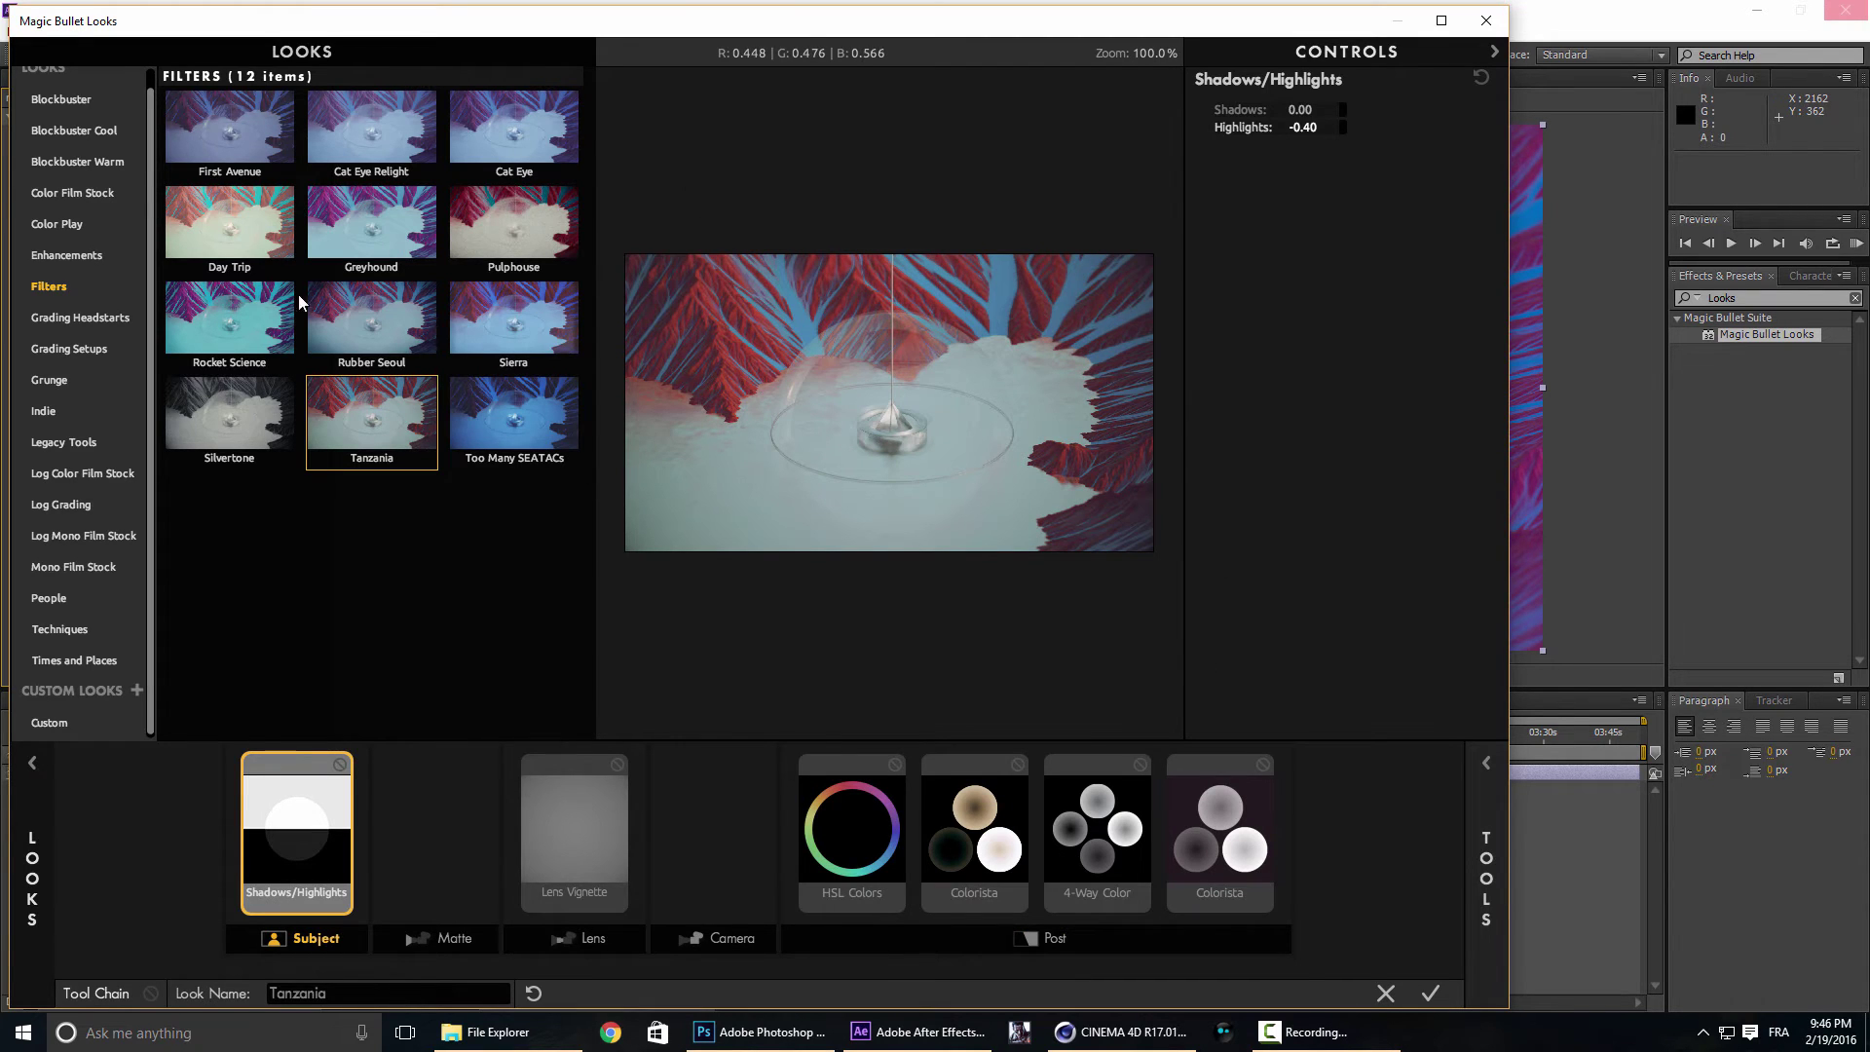
scroll(154, 107, up, 1)
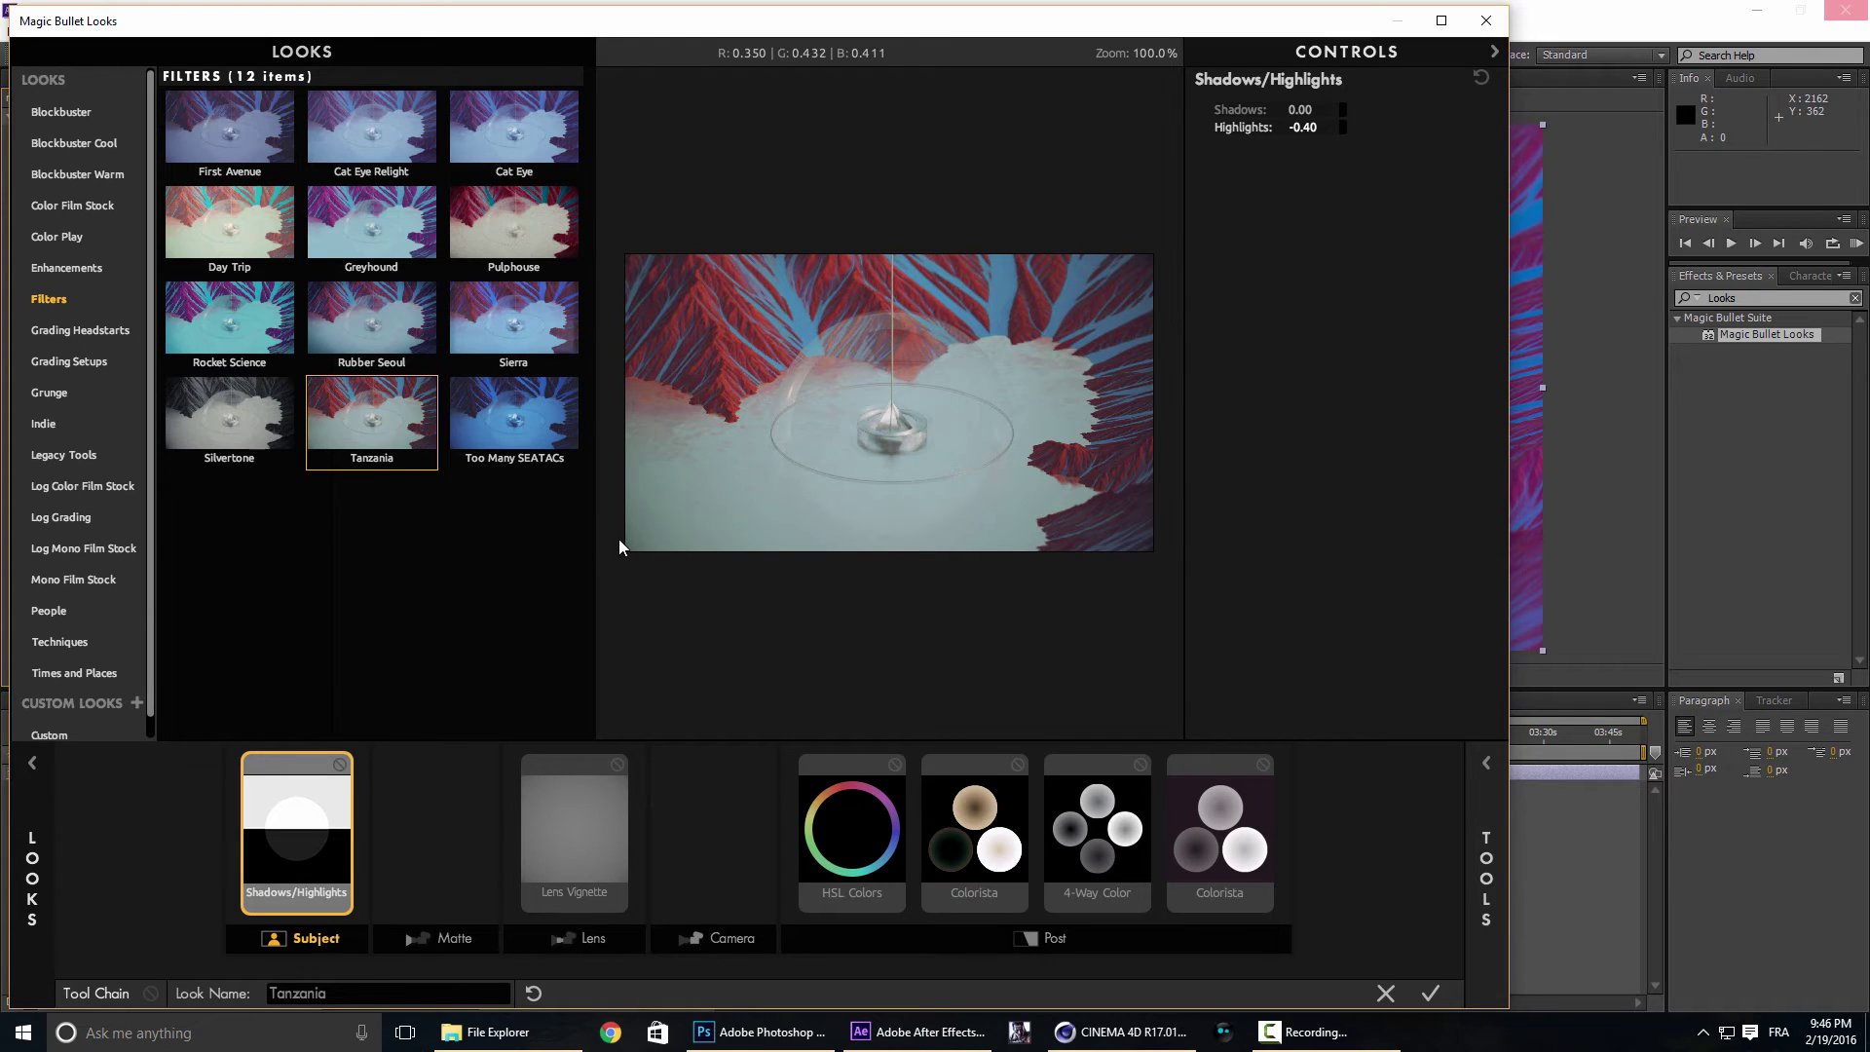
Add the Chromatic Aberration tool to the end of the look's Post stage.
click(1485, 777)
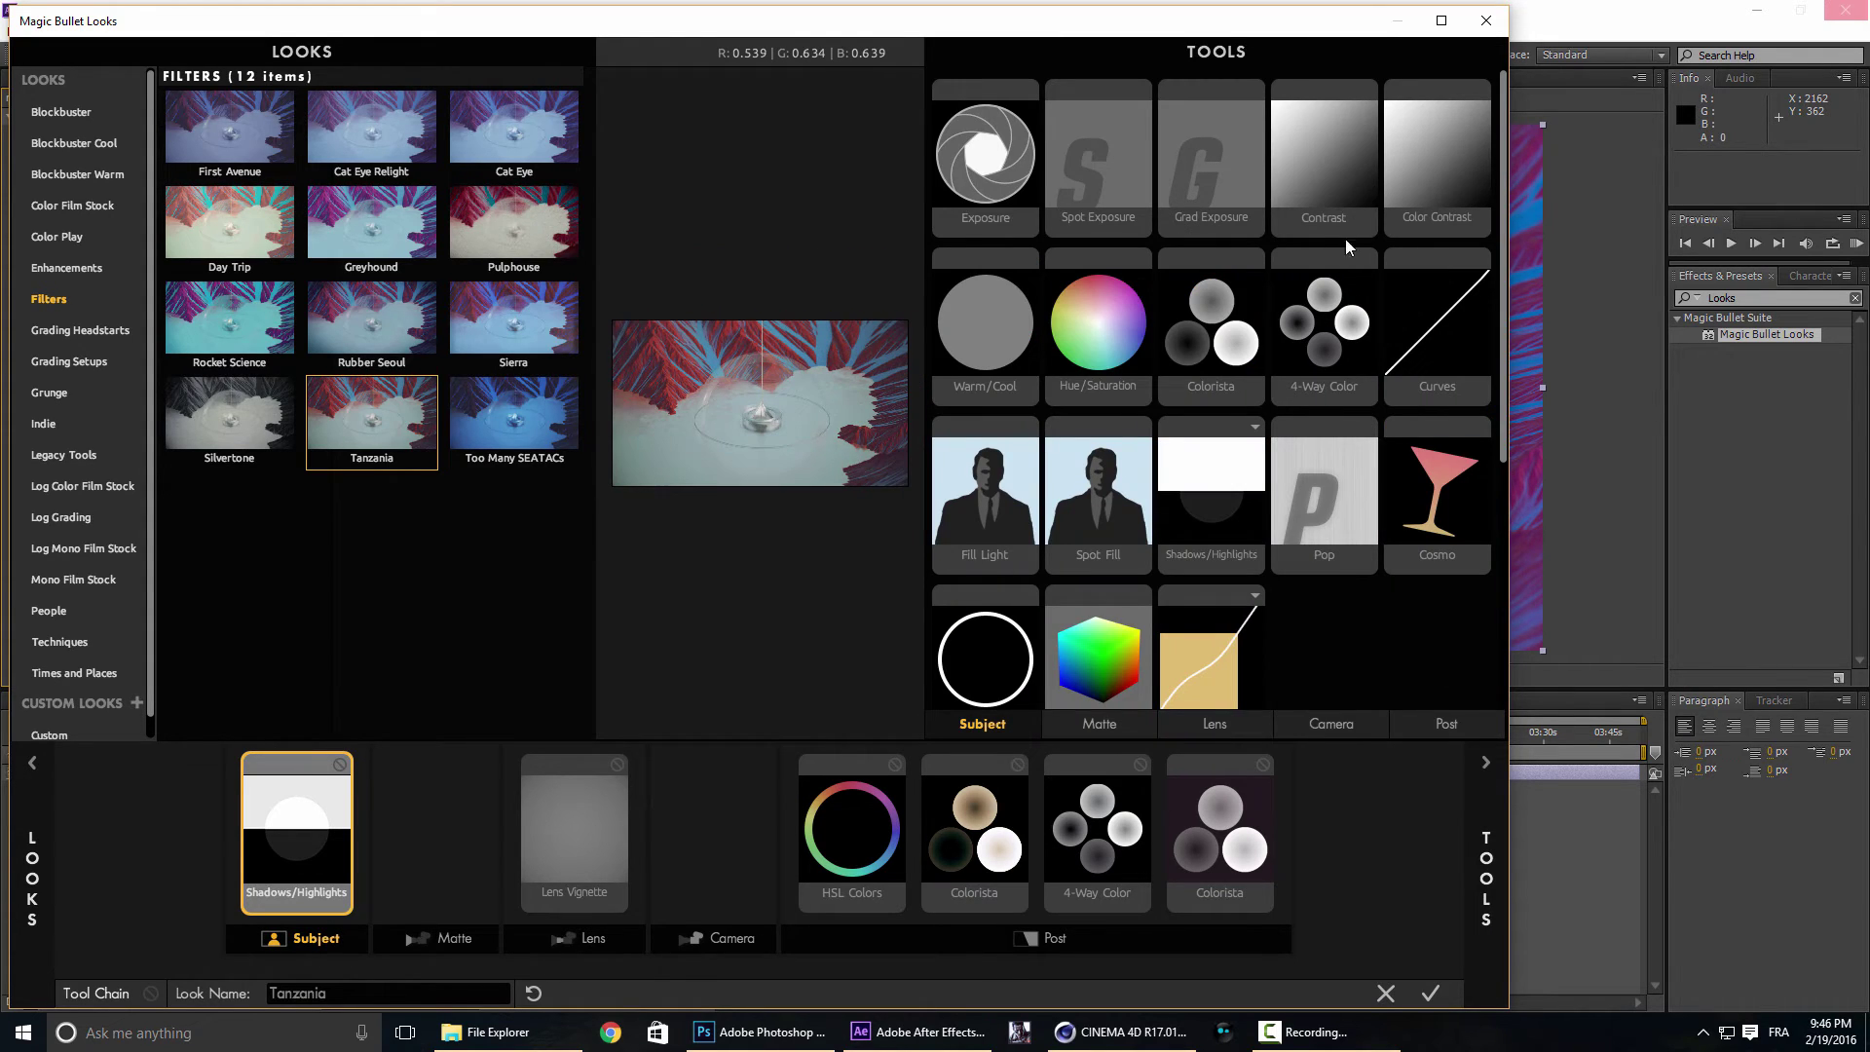
click(1444, 728)
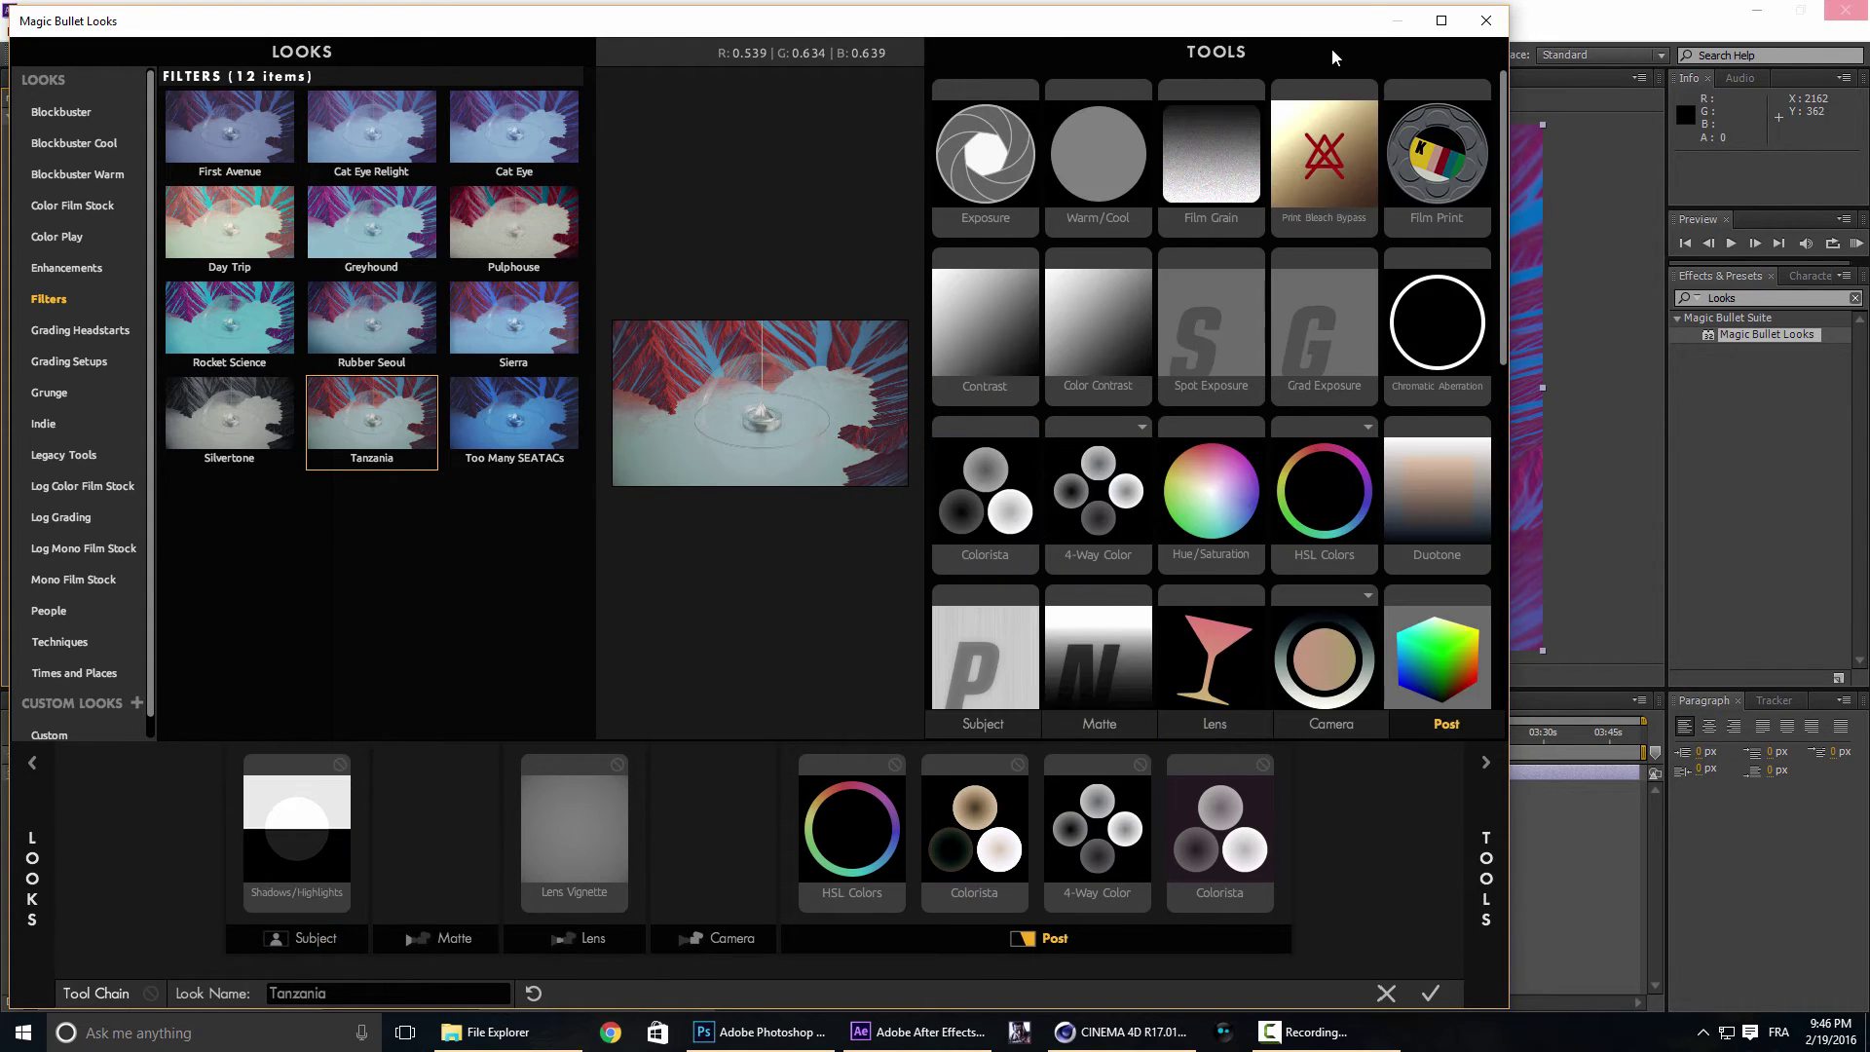
drag(1440, 355, 1269, 832)
click(1494, 797)
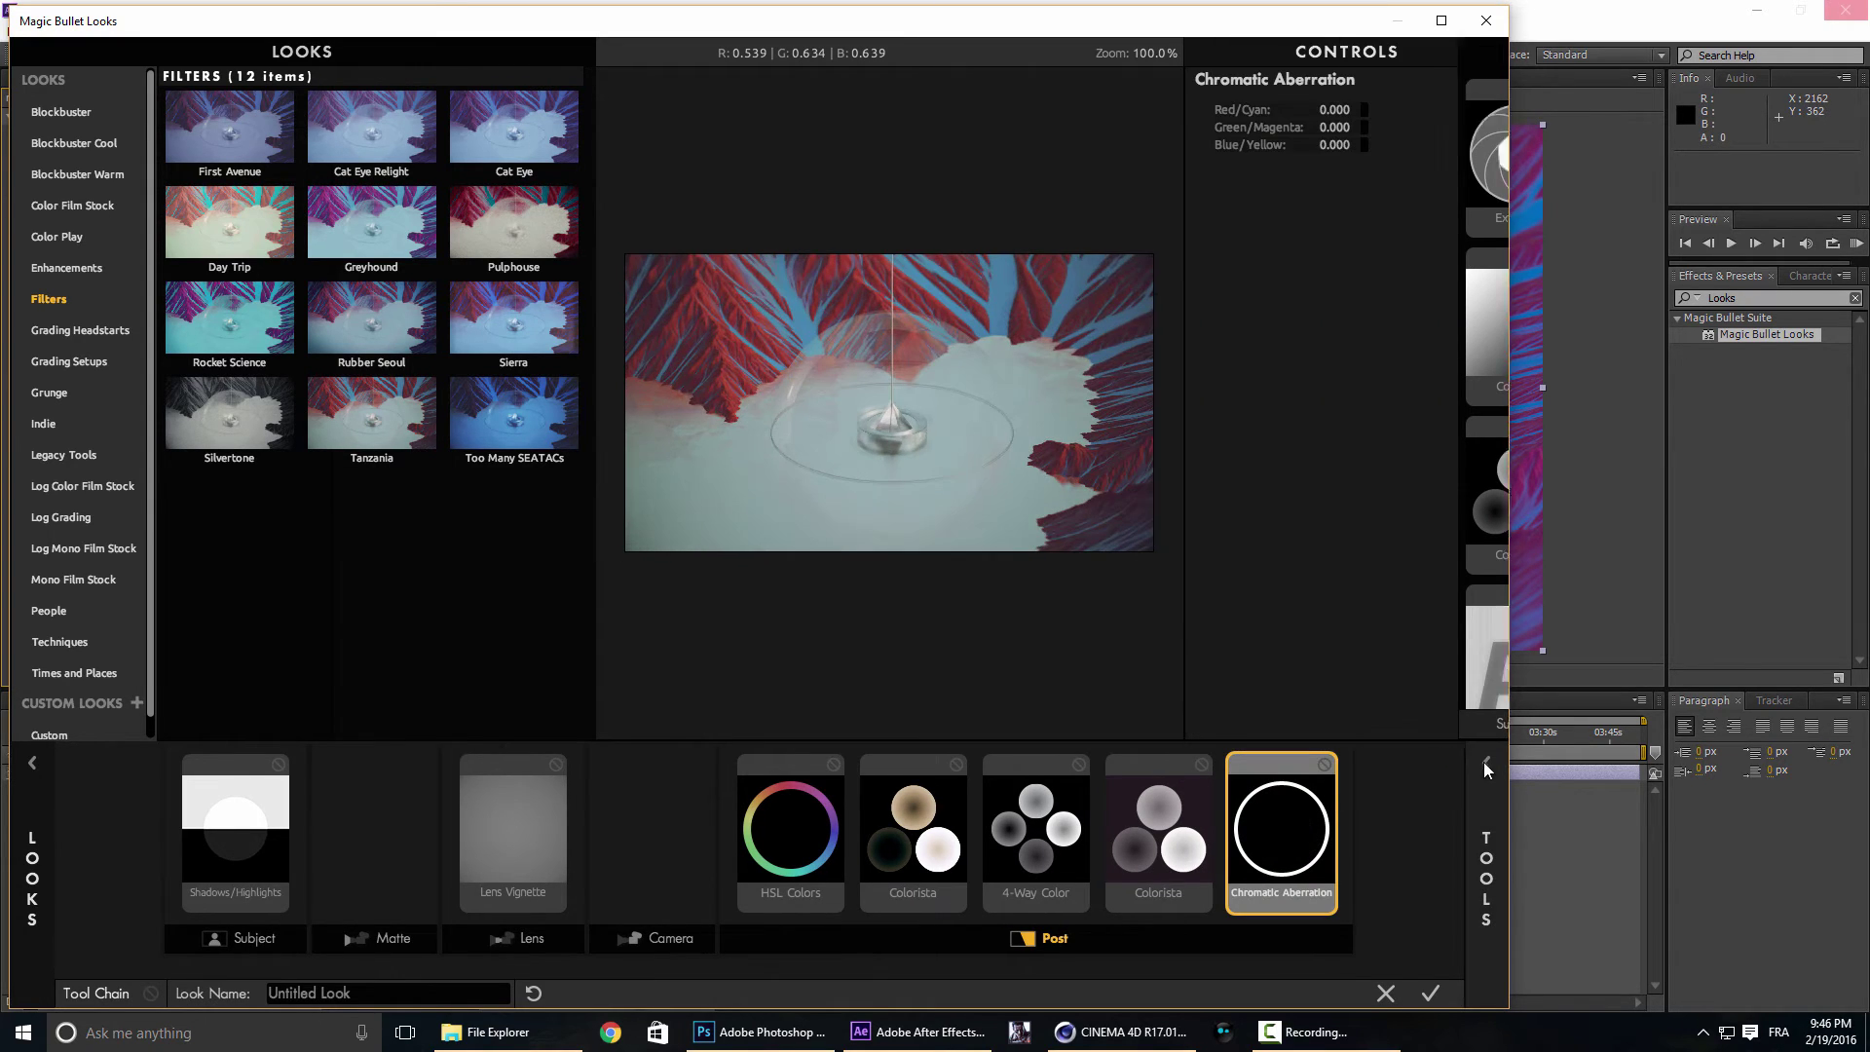
Set the Chromatic Aberration Blue/Yellow value to +1.360 and accept the edited look.
right_click(978, 396)
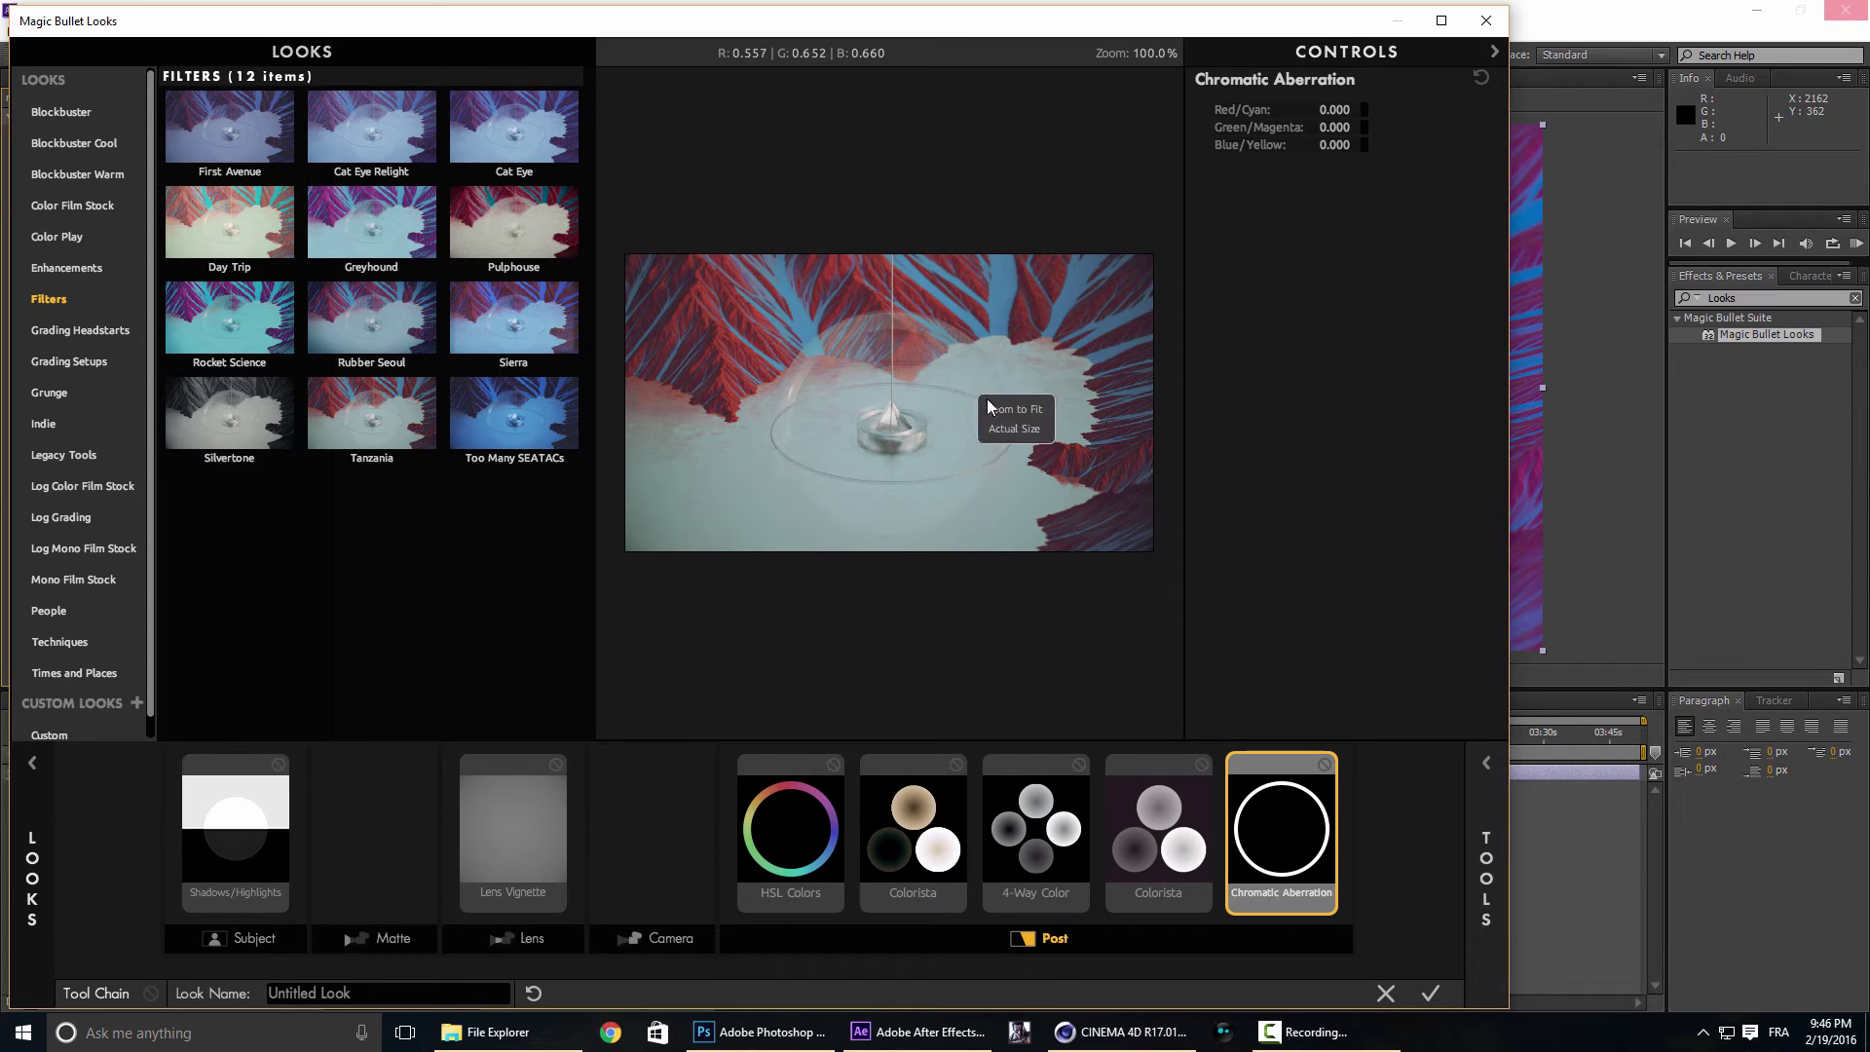
click(1075, 565)
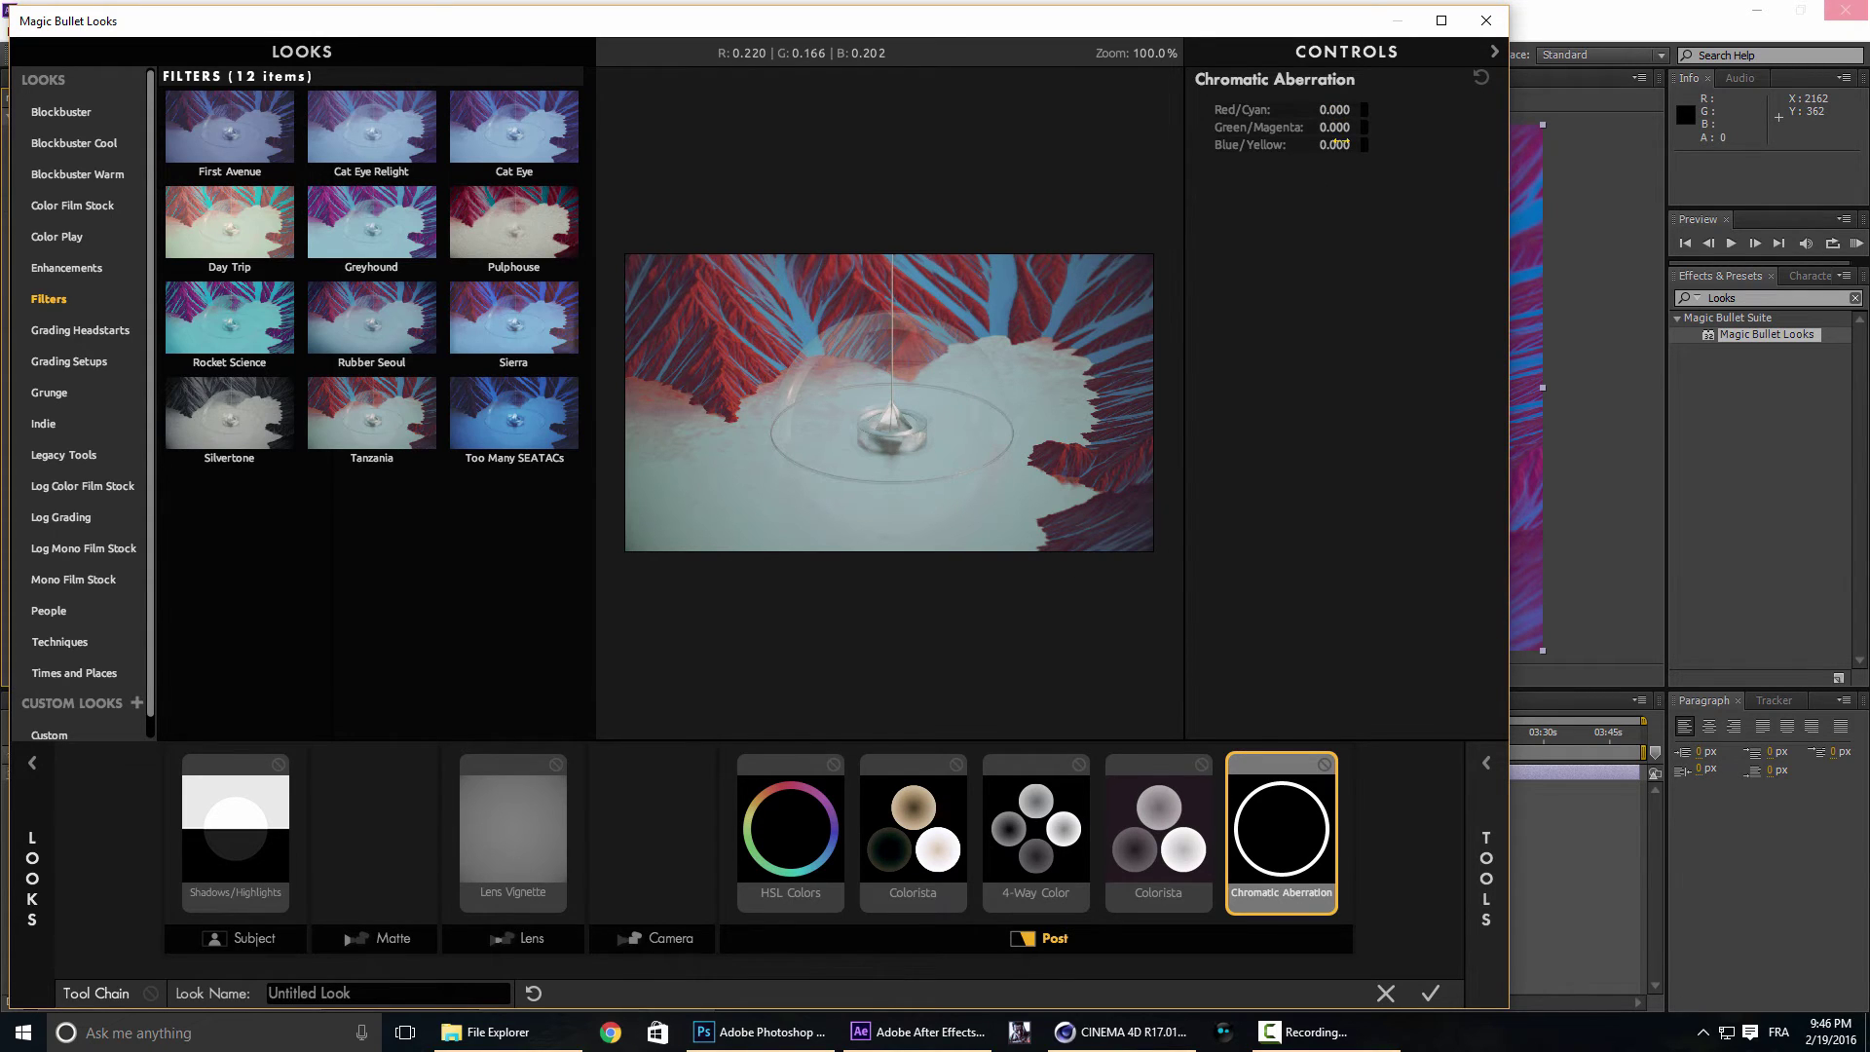
drag(1341, 142, 1362, 142)
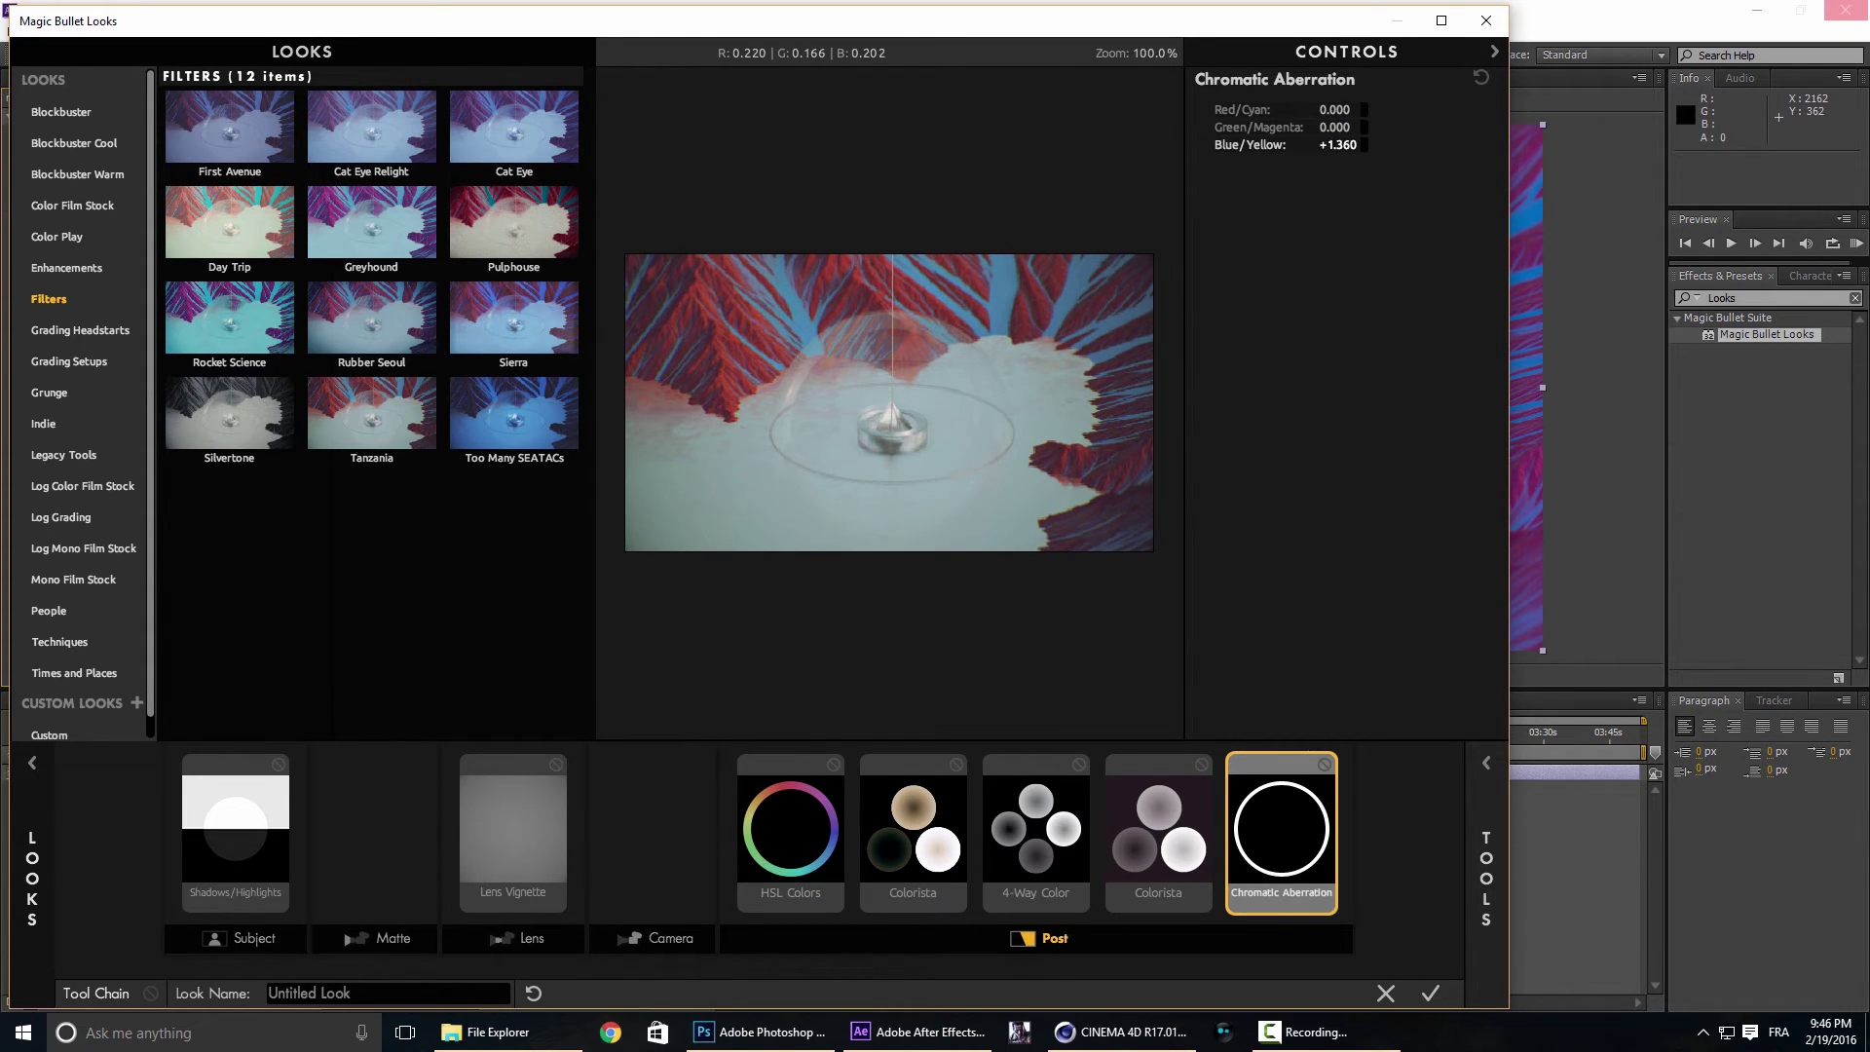
click(1491, 780)
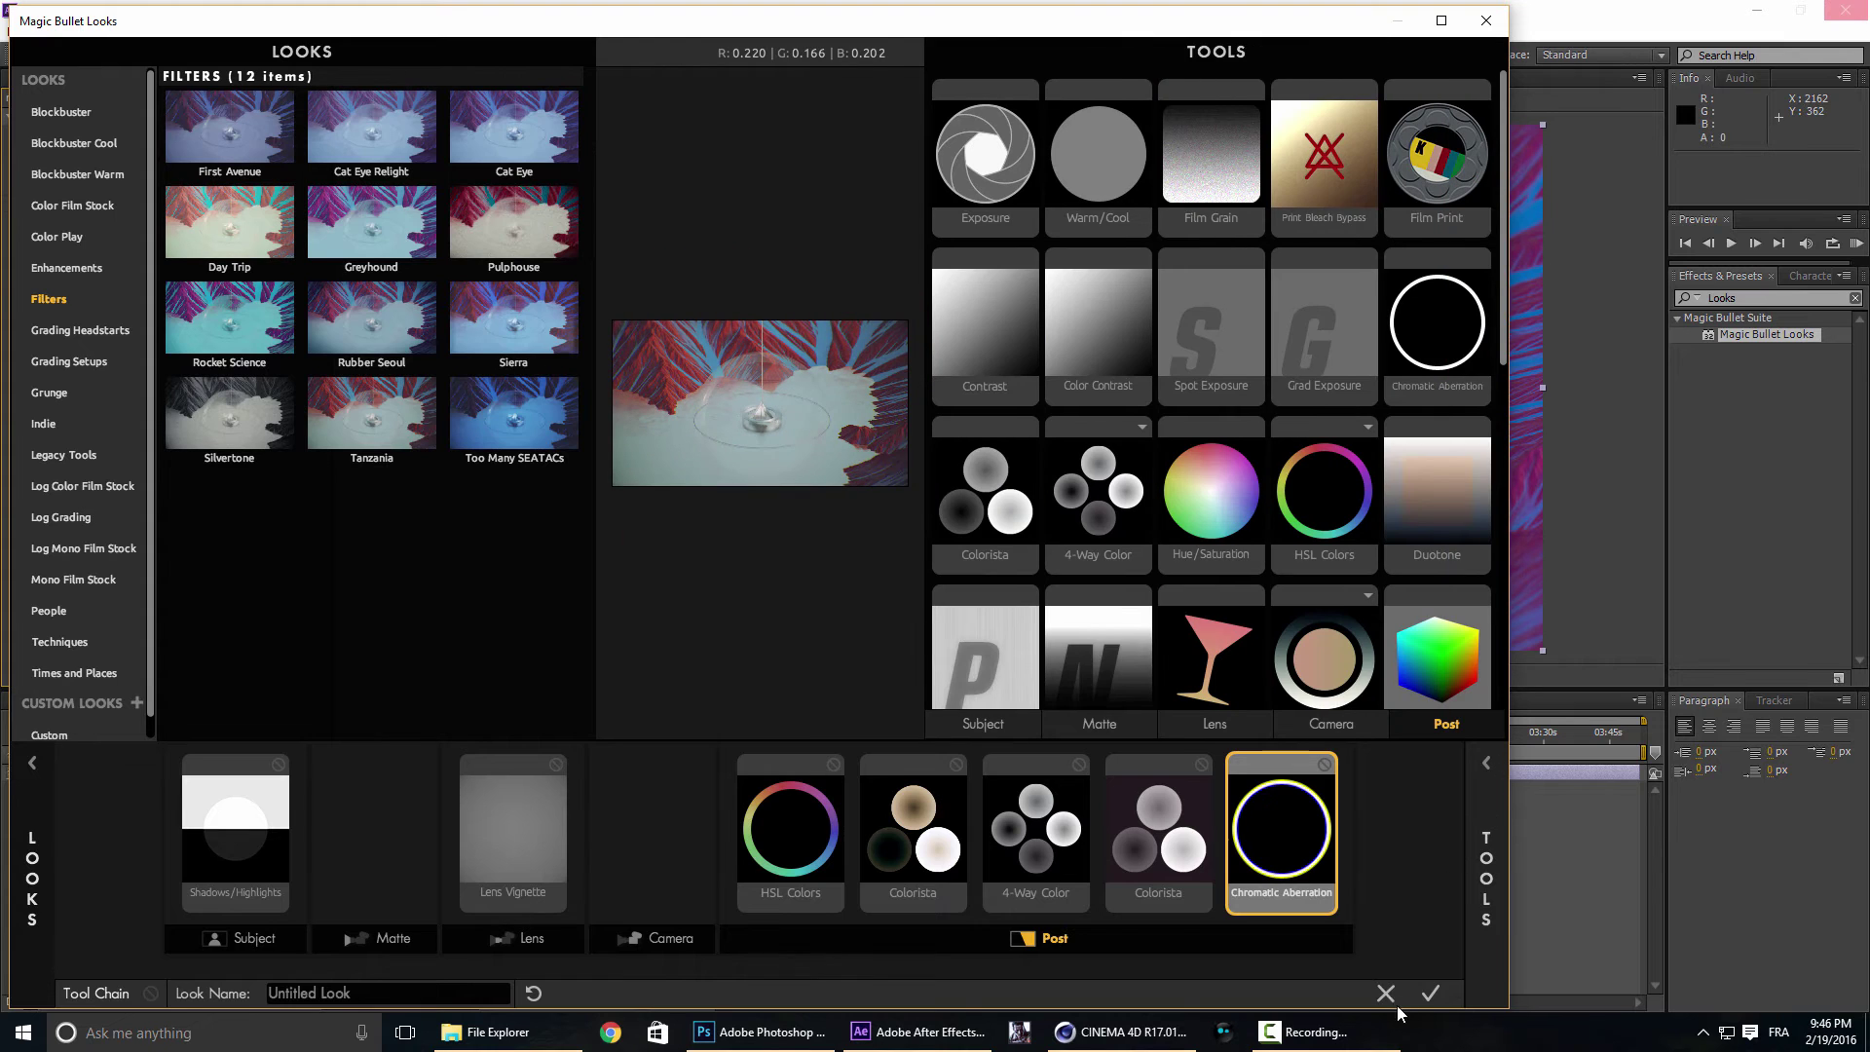
click(1429, 994)
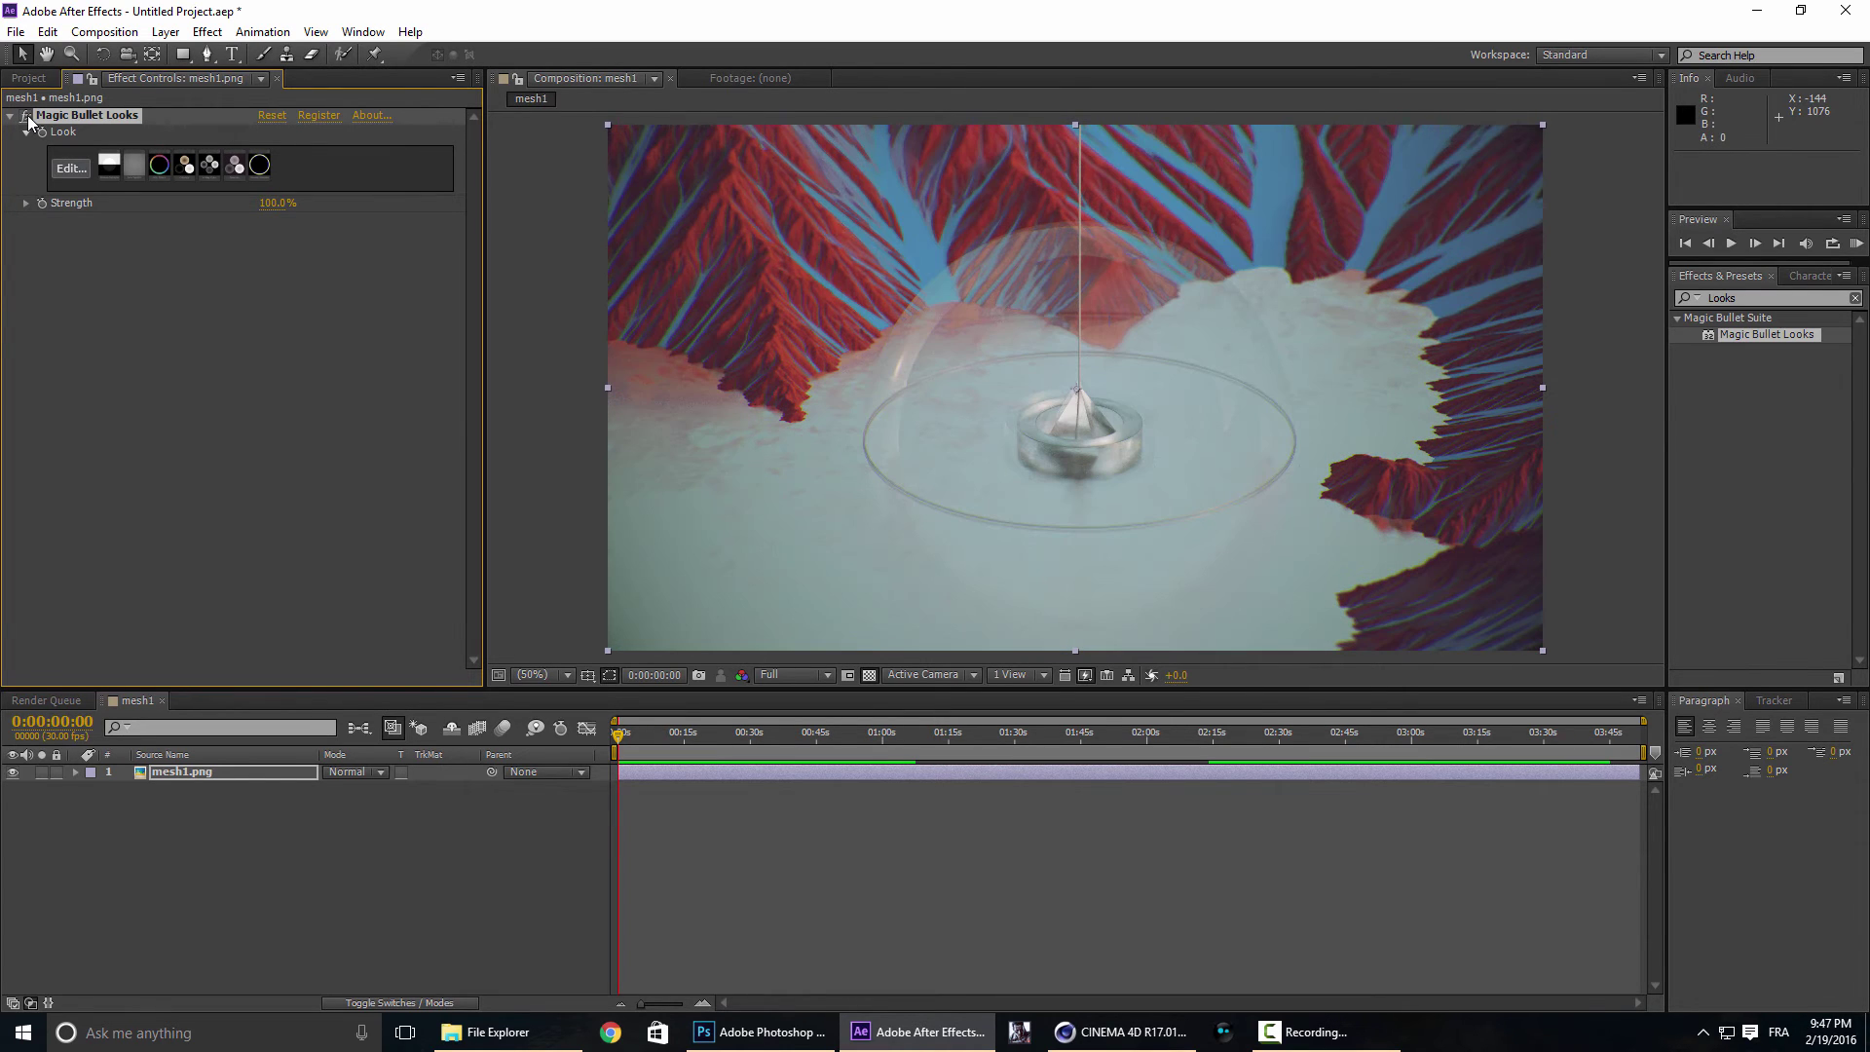
right_click(194, 844)
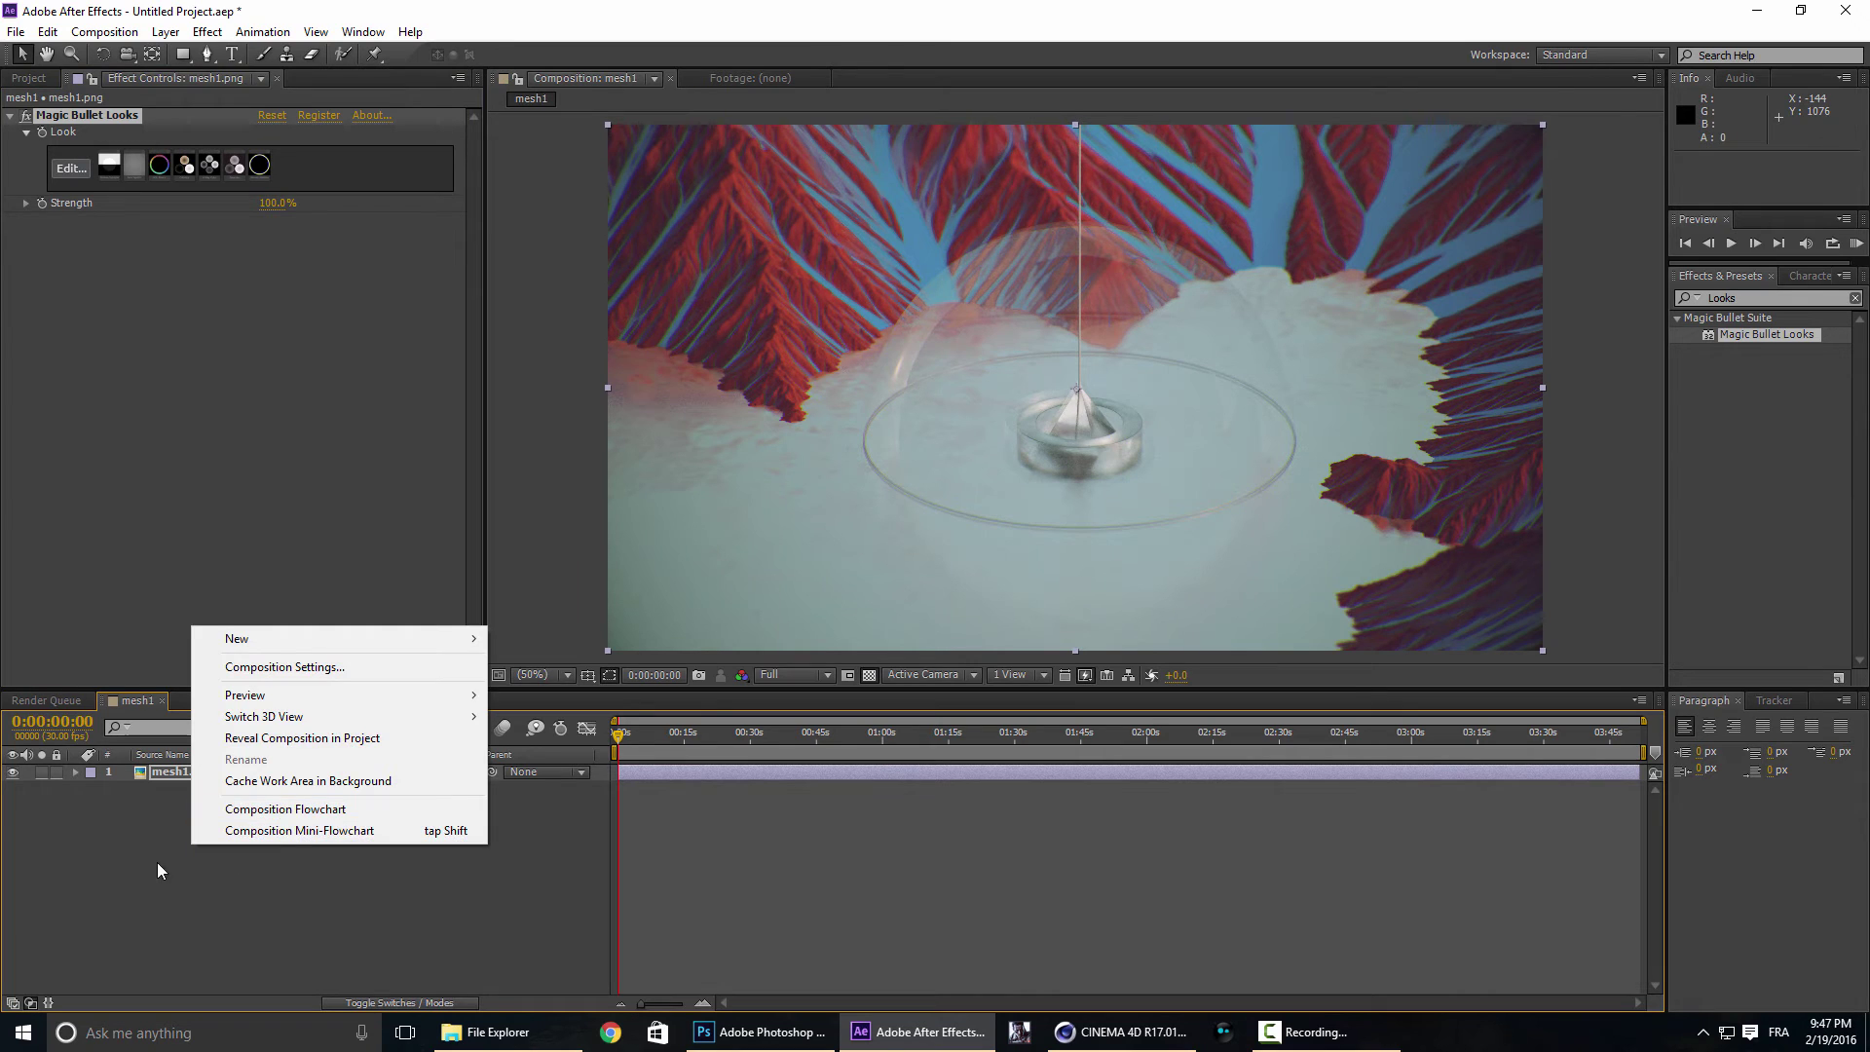
right_click(165, 280)
click(31, 78)
click(31, 78)
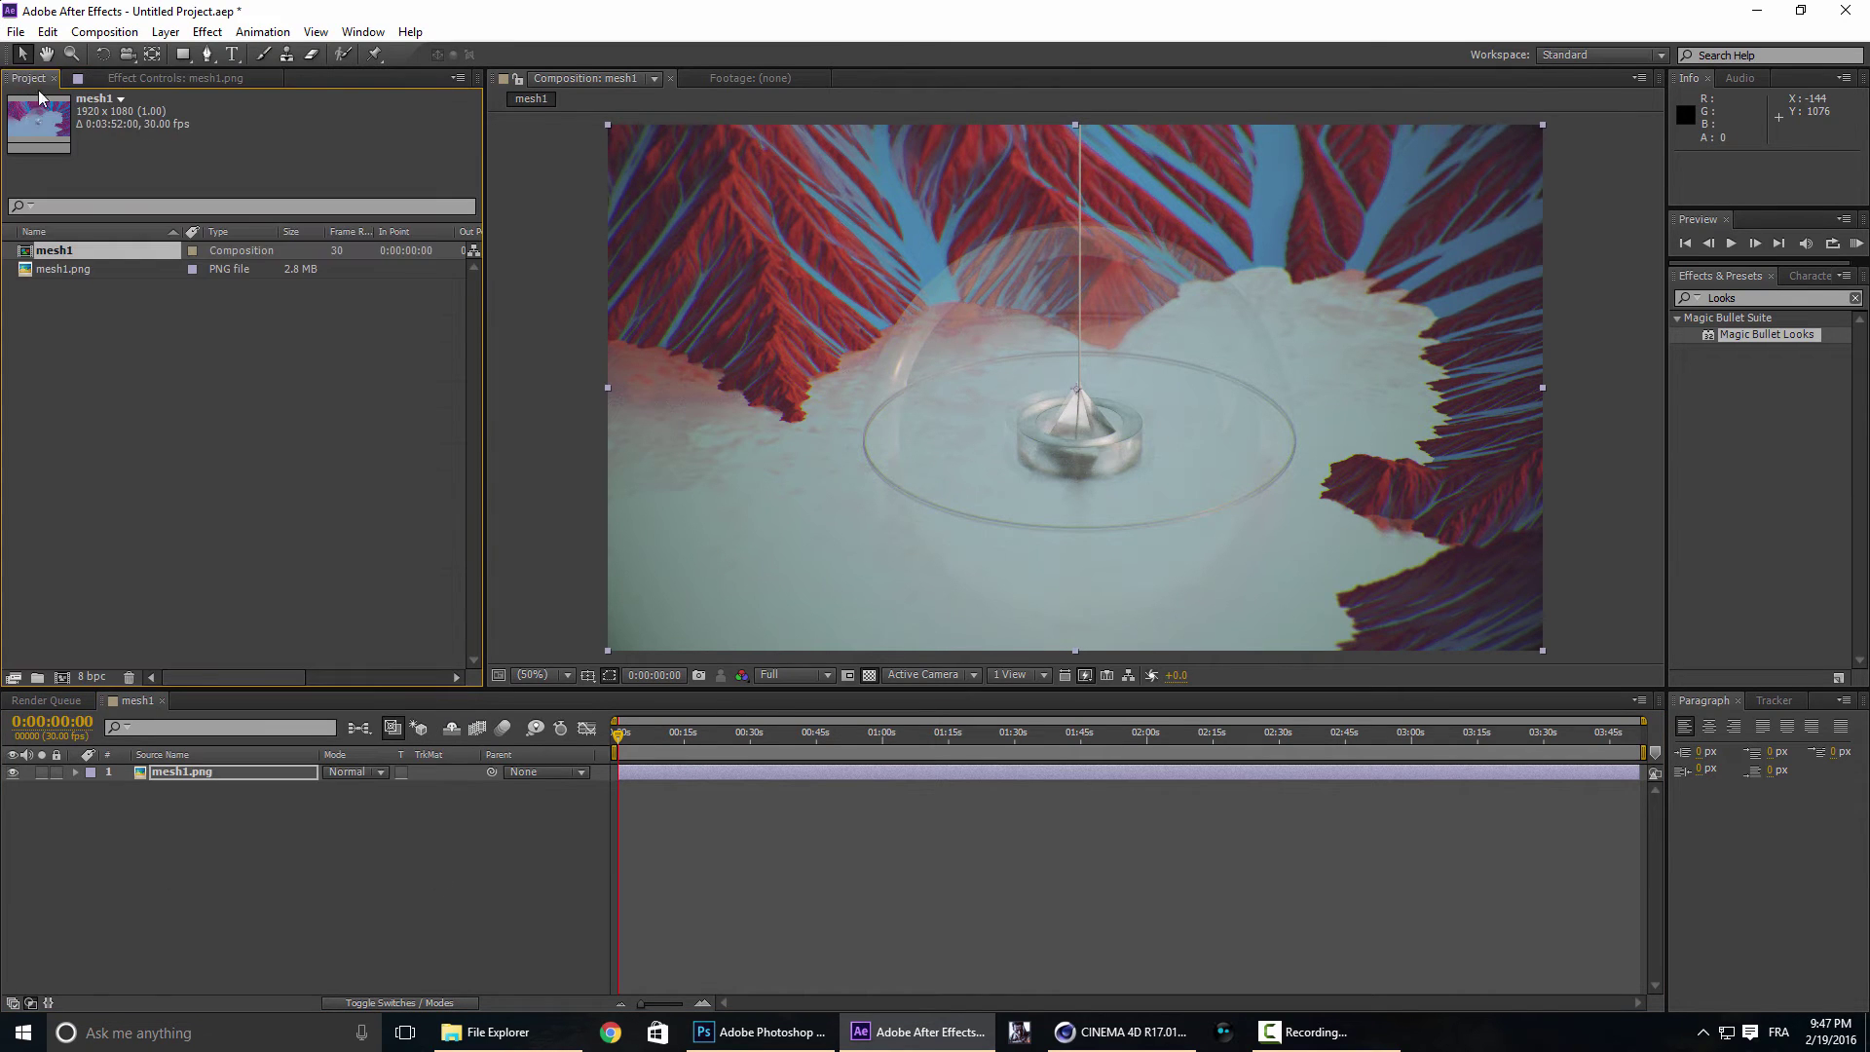
right_click(214, 355)
mouse_move(294, 426)
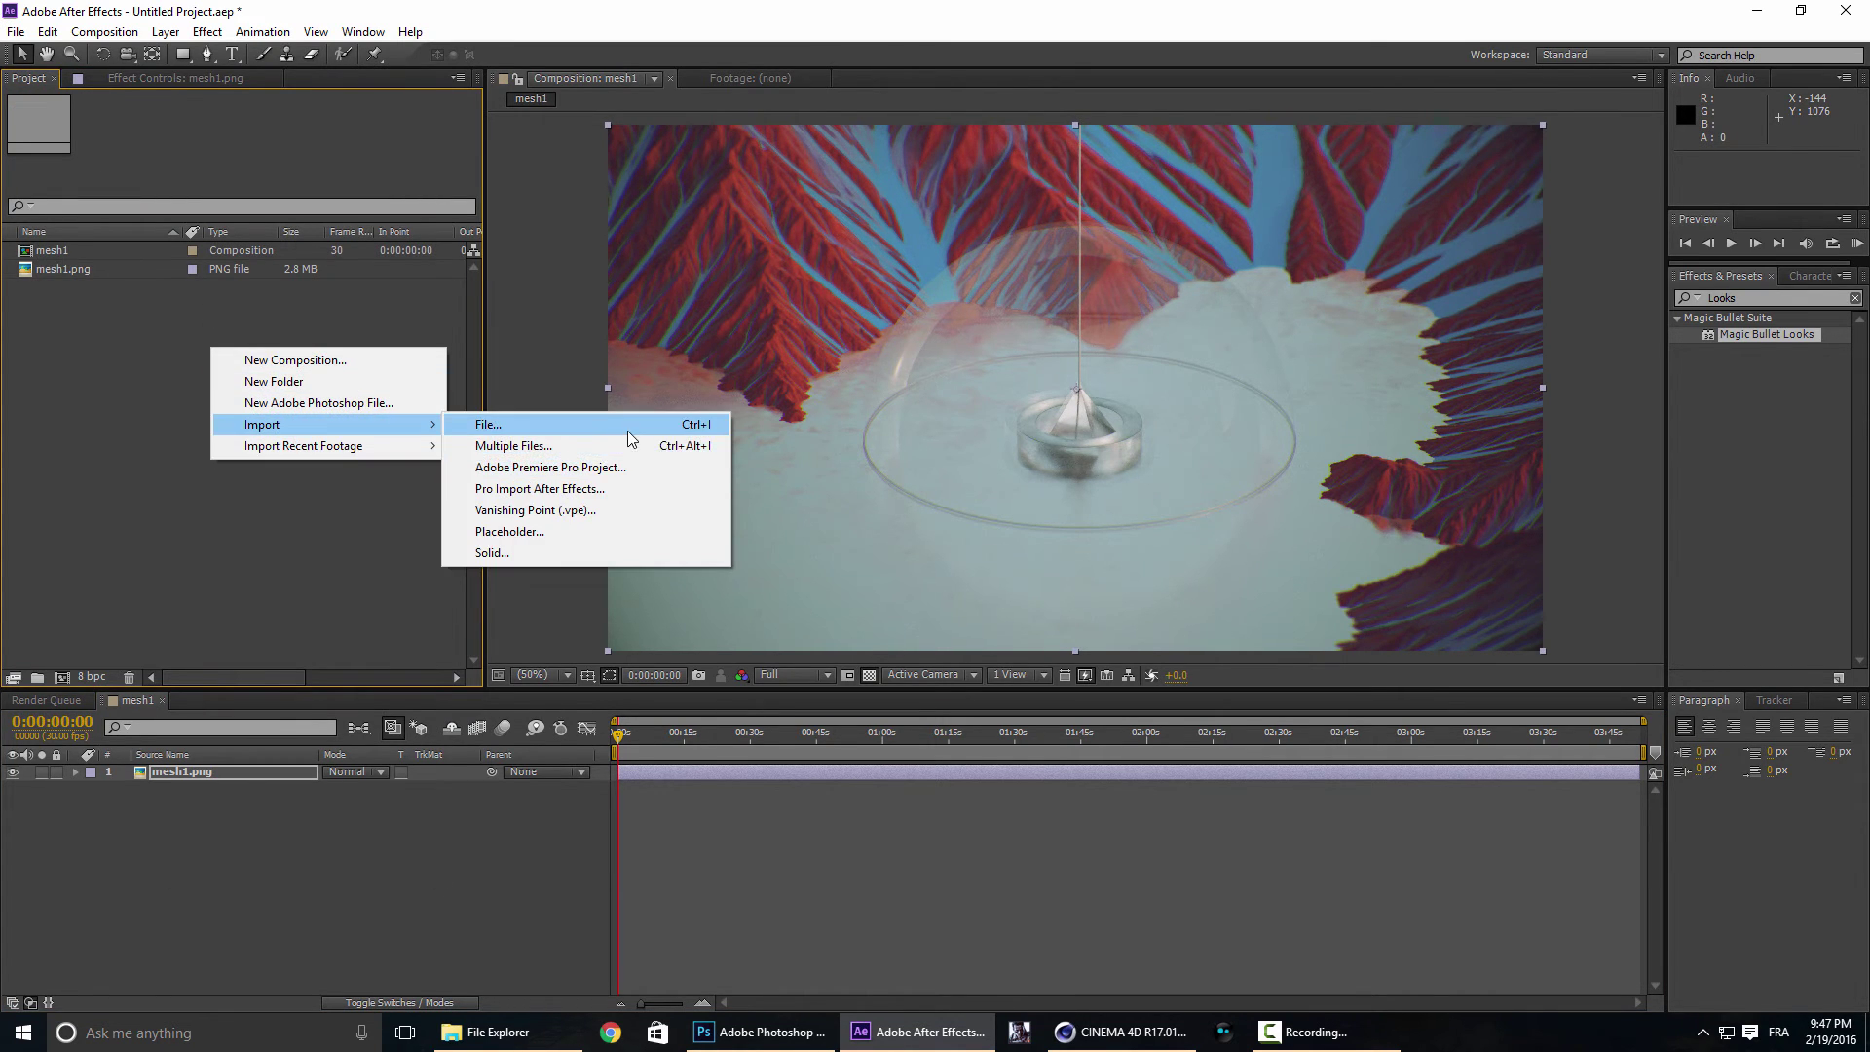
click(628, 428)
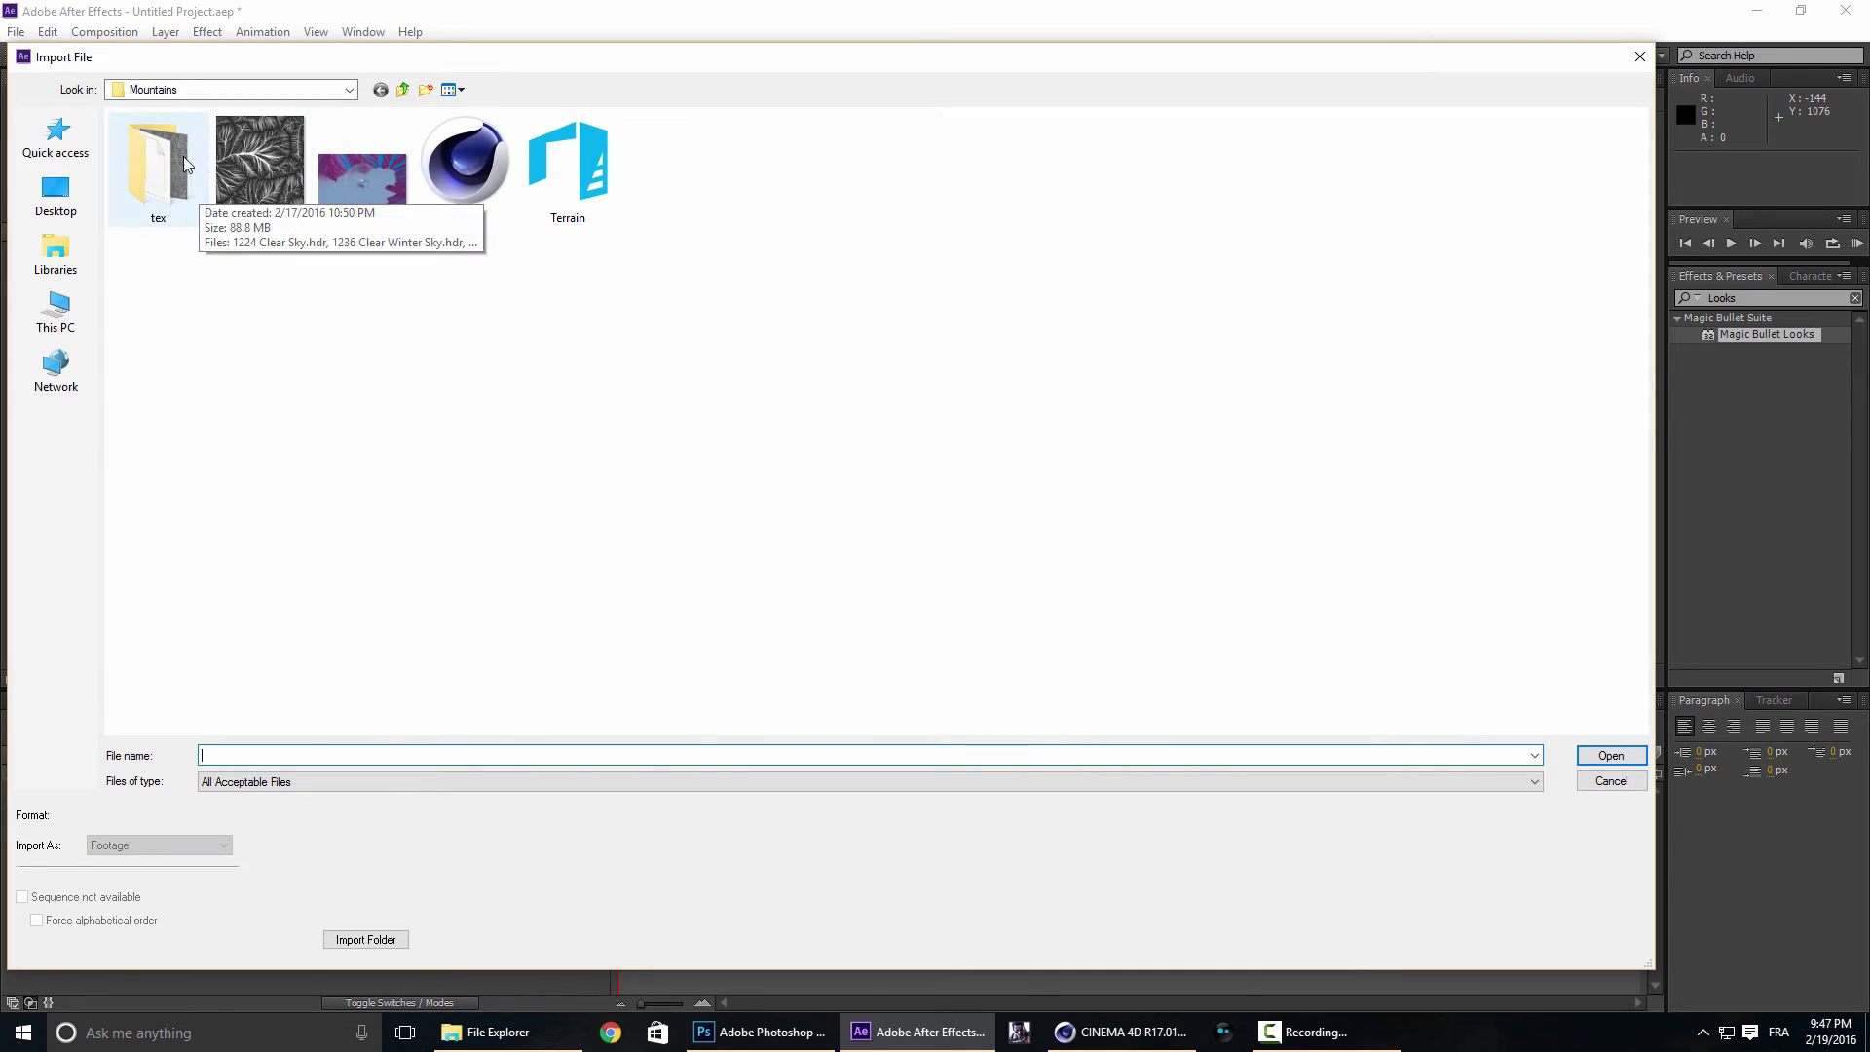
click(401, 90)
drag(701, 359, 260, 114)
click(802, 383)
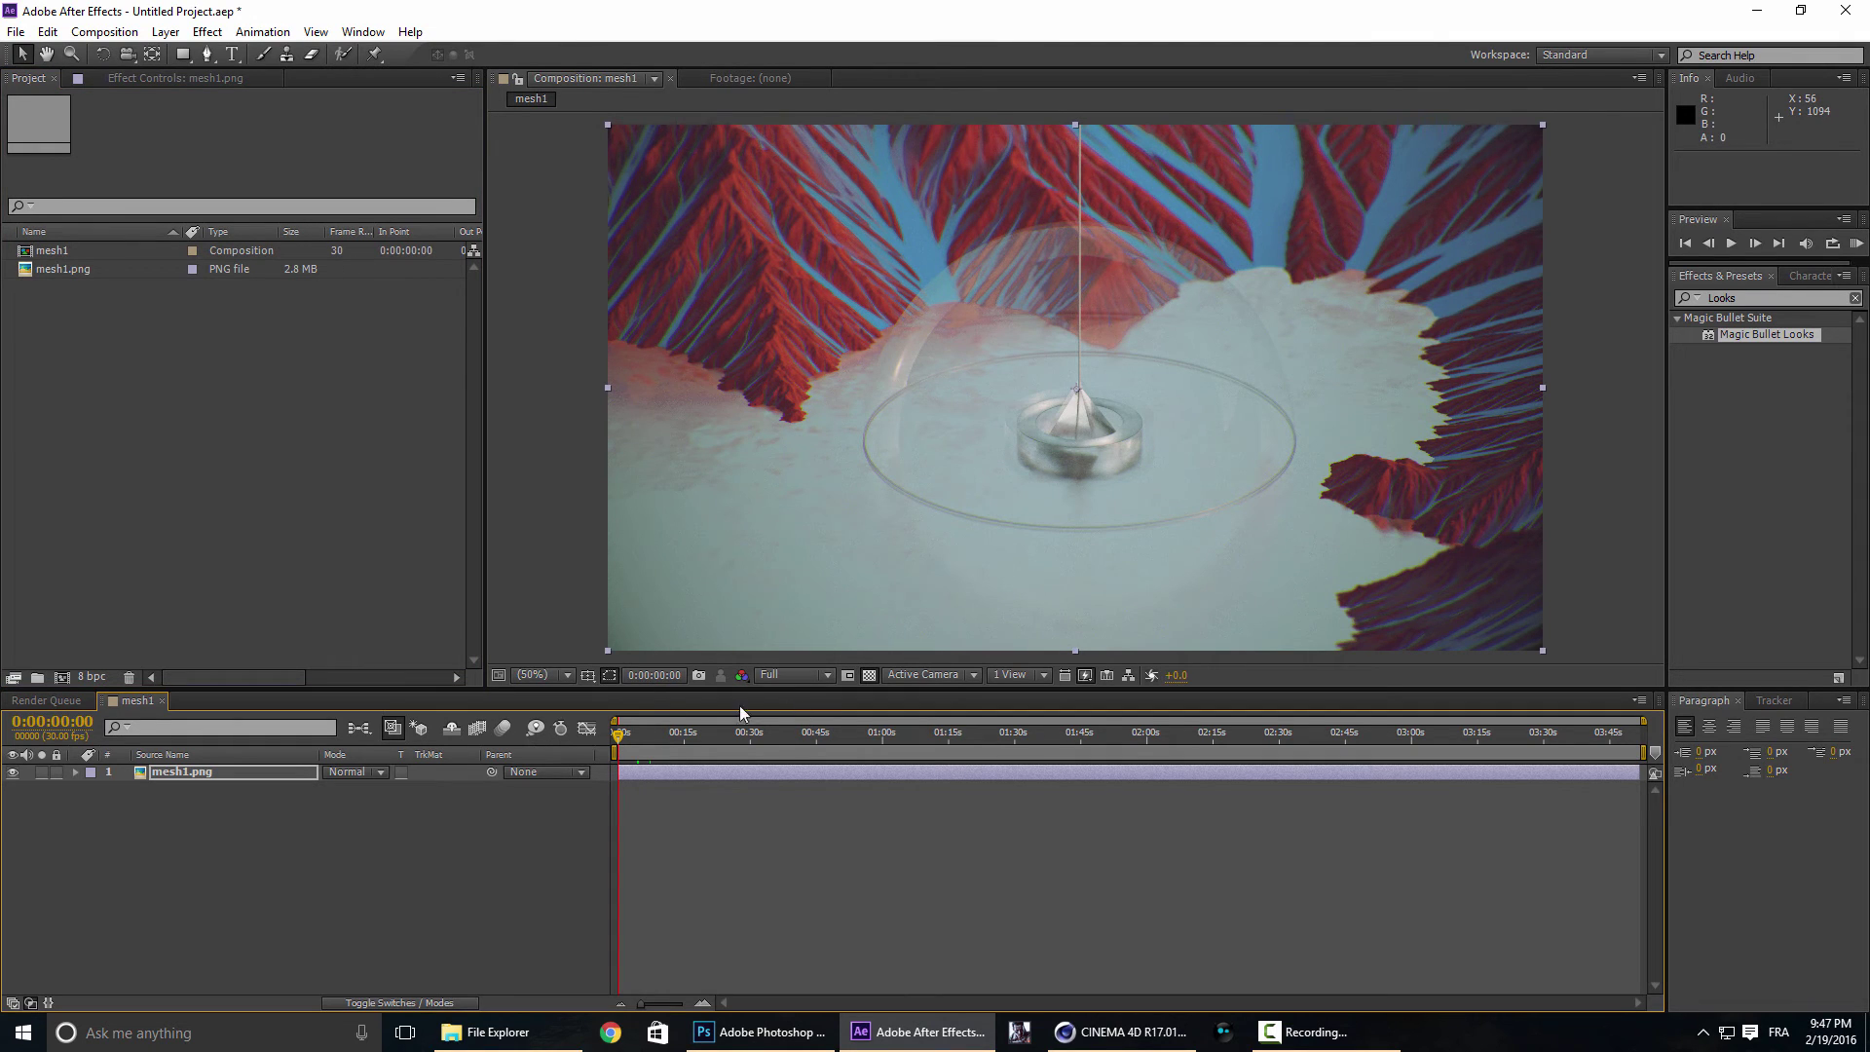
Trim the work area to the first frame and send the mesh1 composition to the render queue as a pre-render.
click(702, 1004)
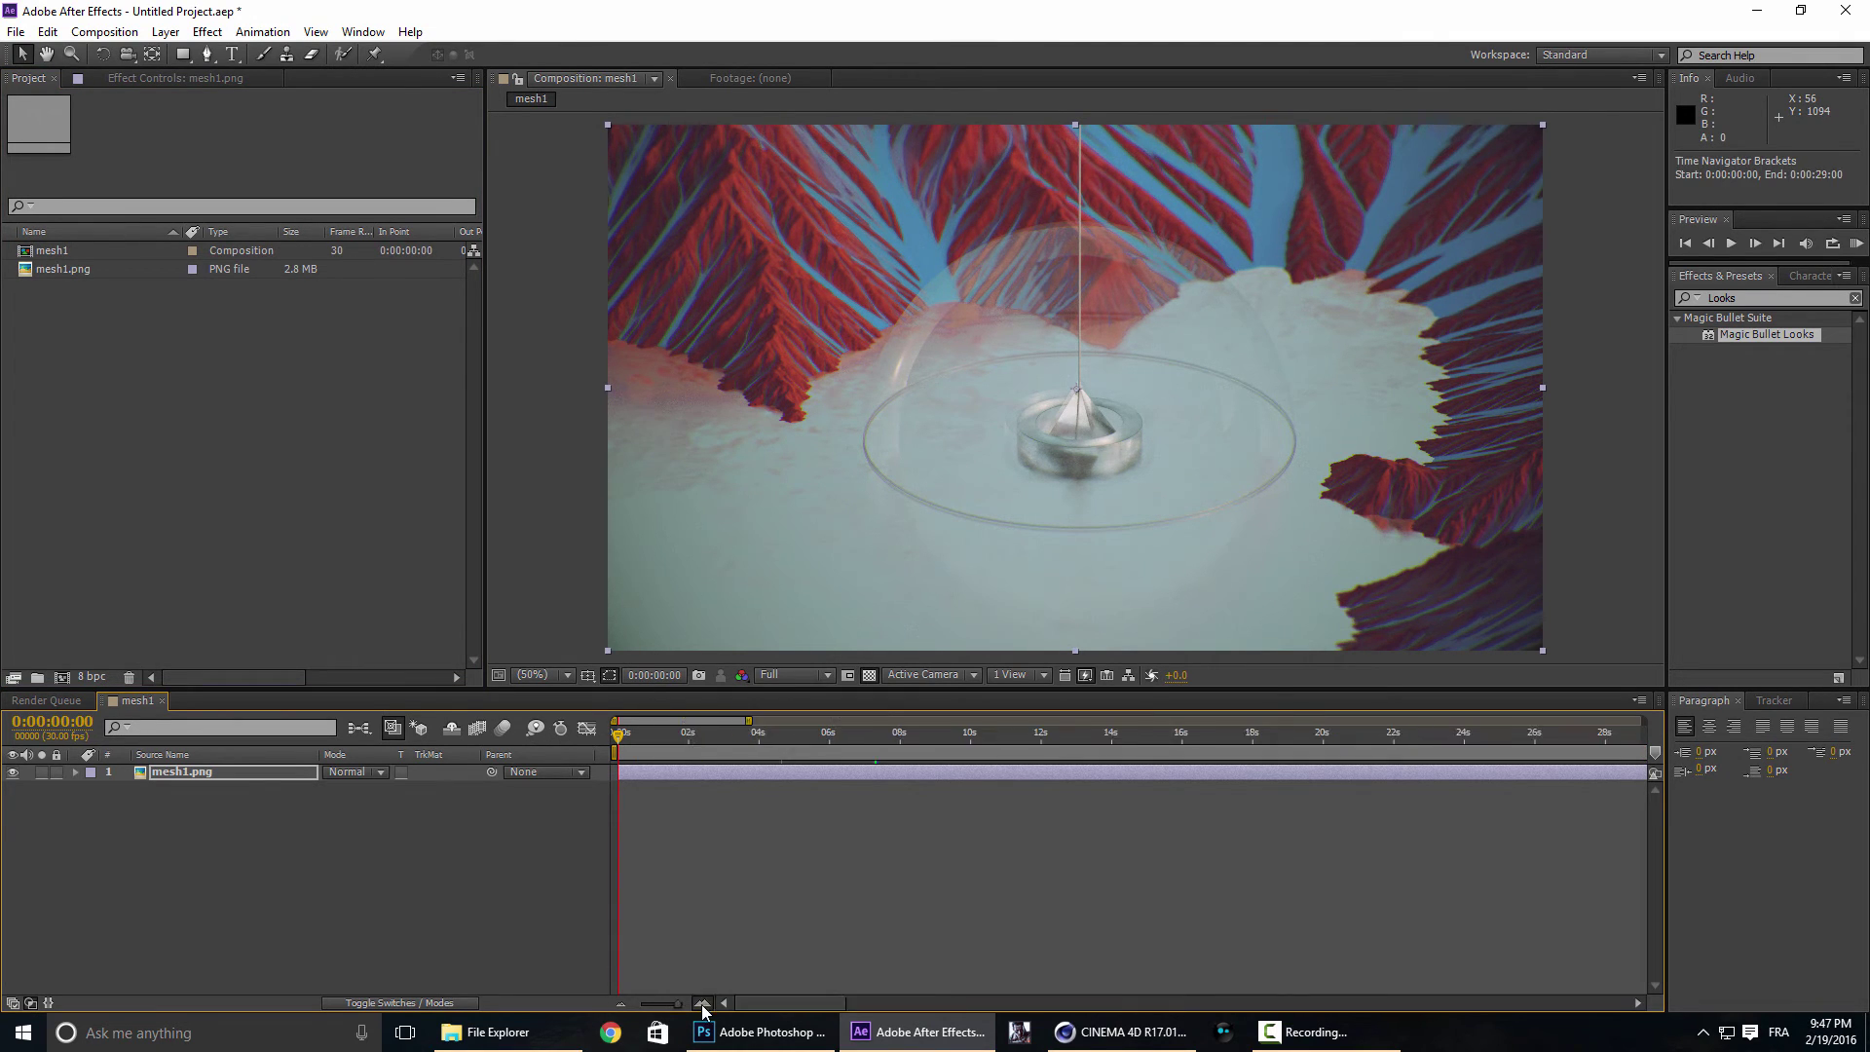
click(702, 1004)
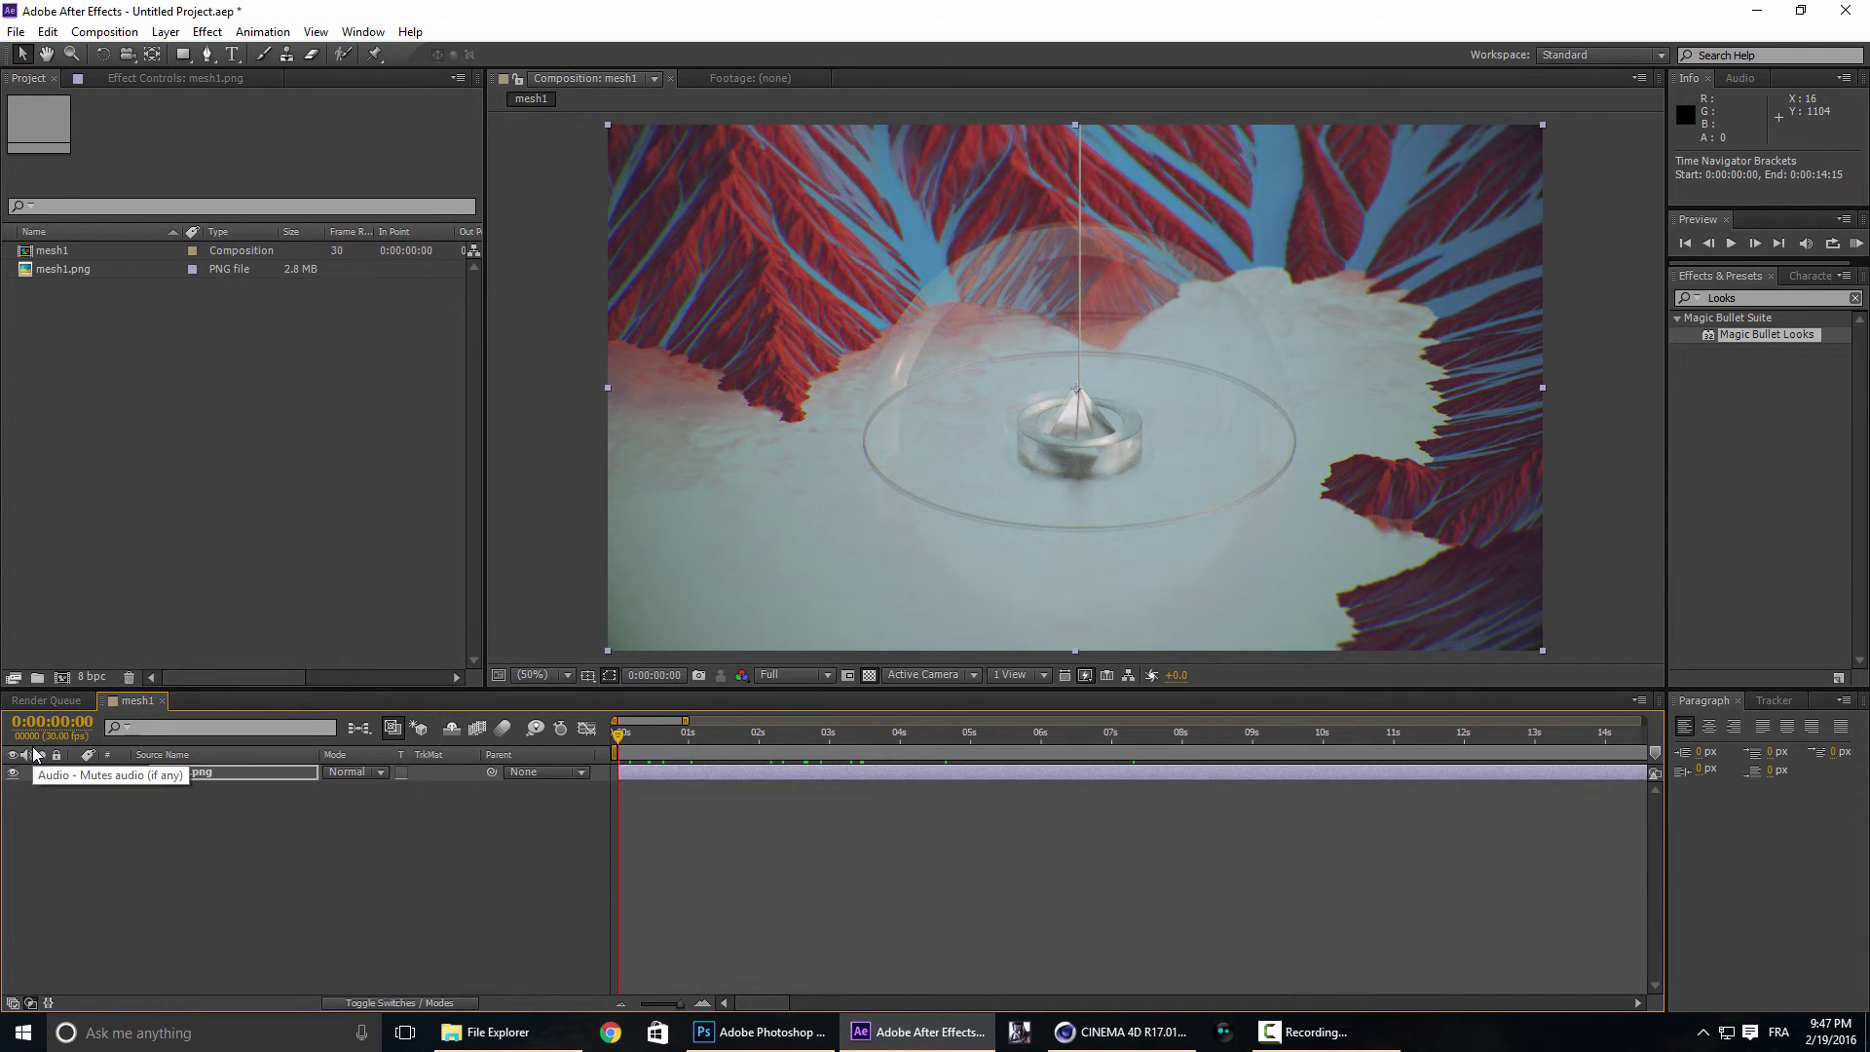
key(n)
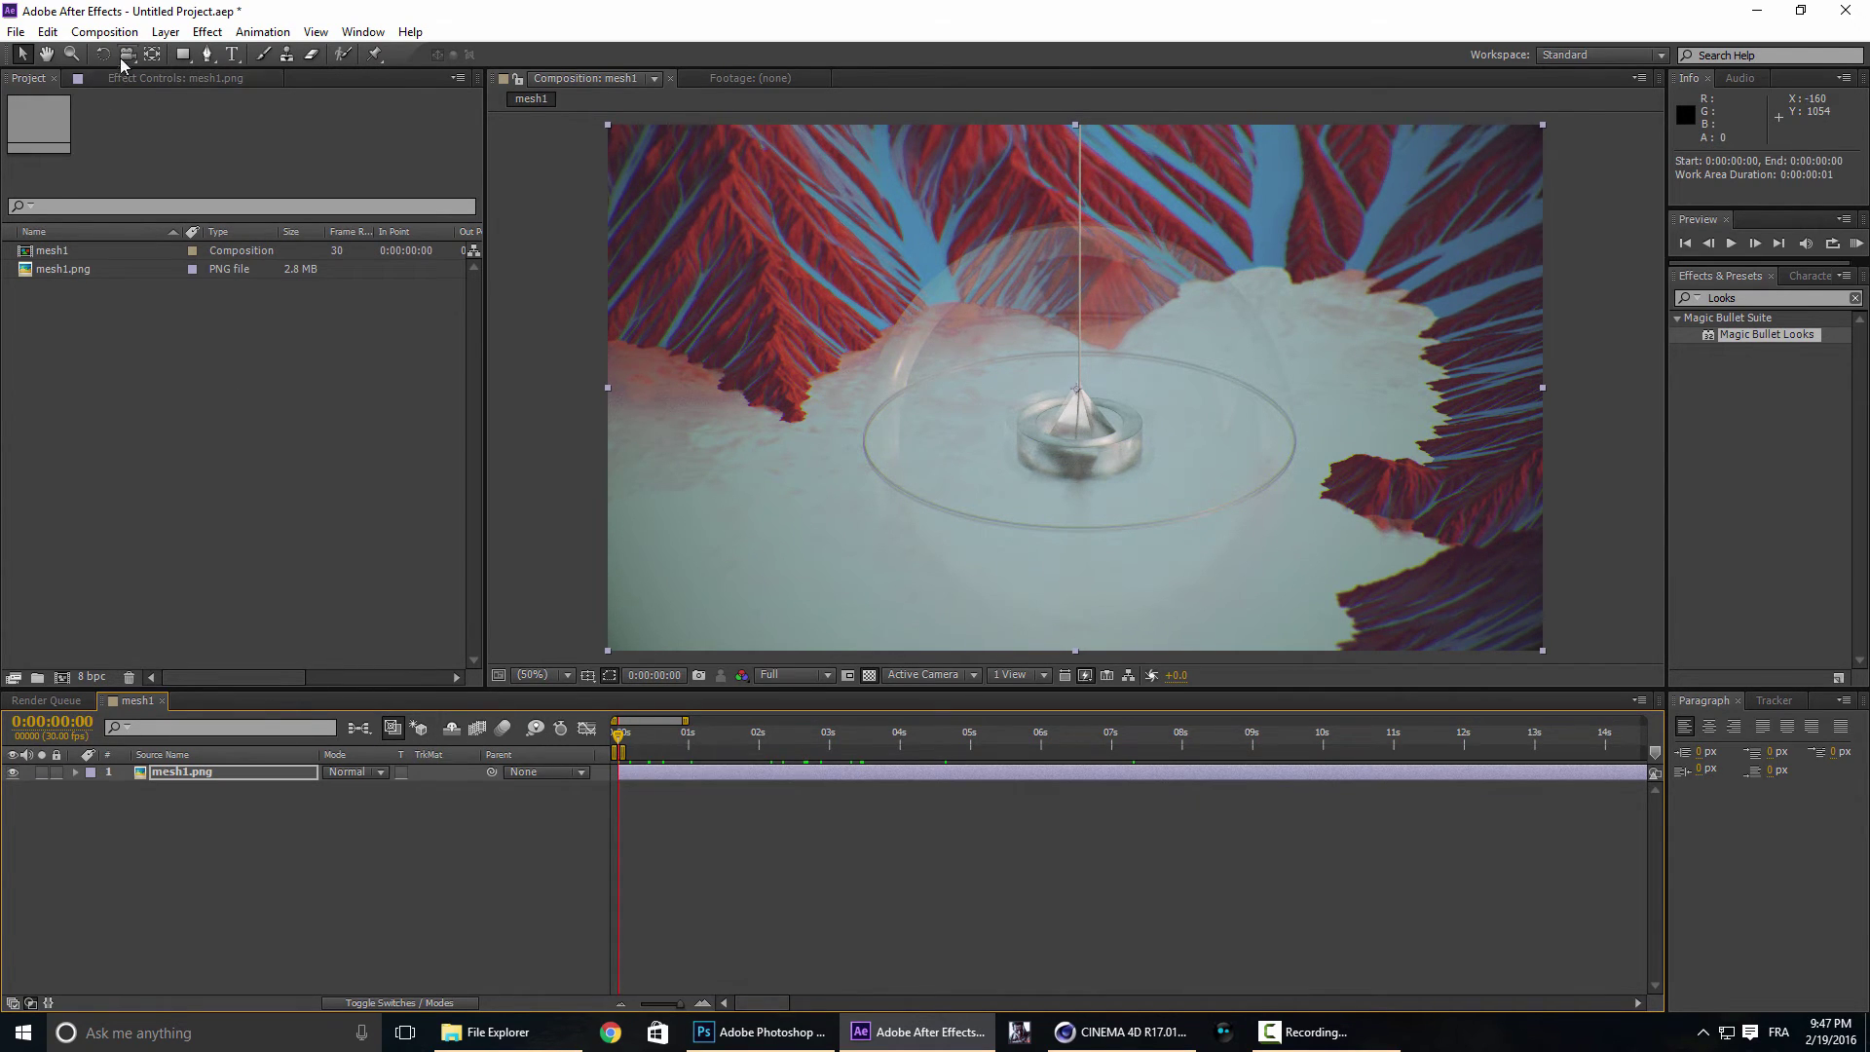
click(104, 31)
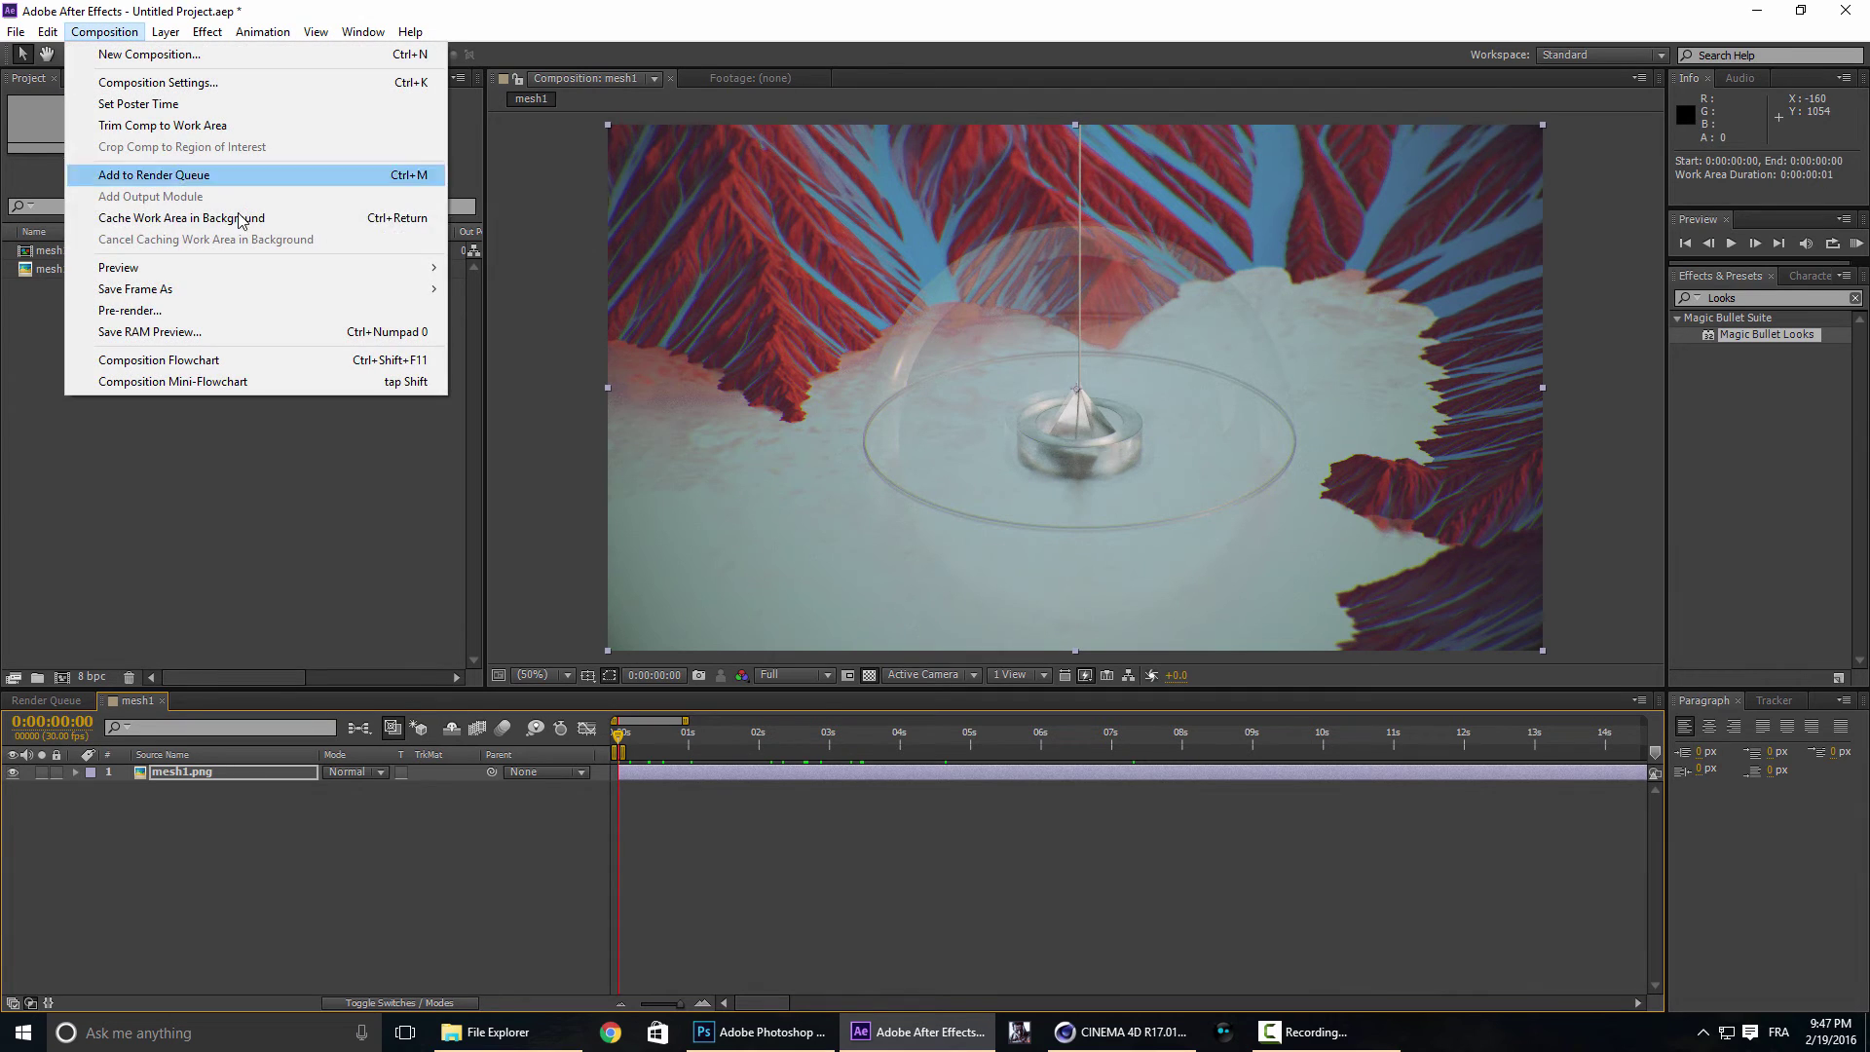
click(153, 311)
Set the output module format to PNG Sequence with no compression and accept the RGB + Alpha settings.
click(192, 826)
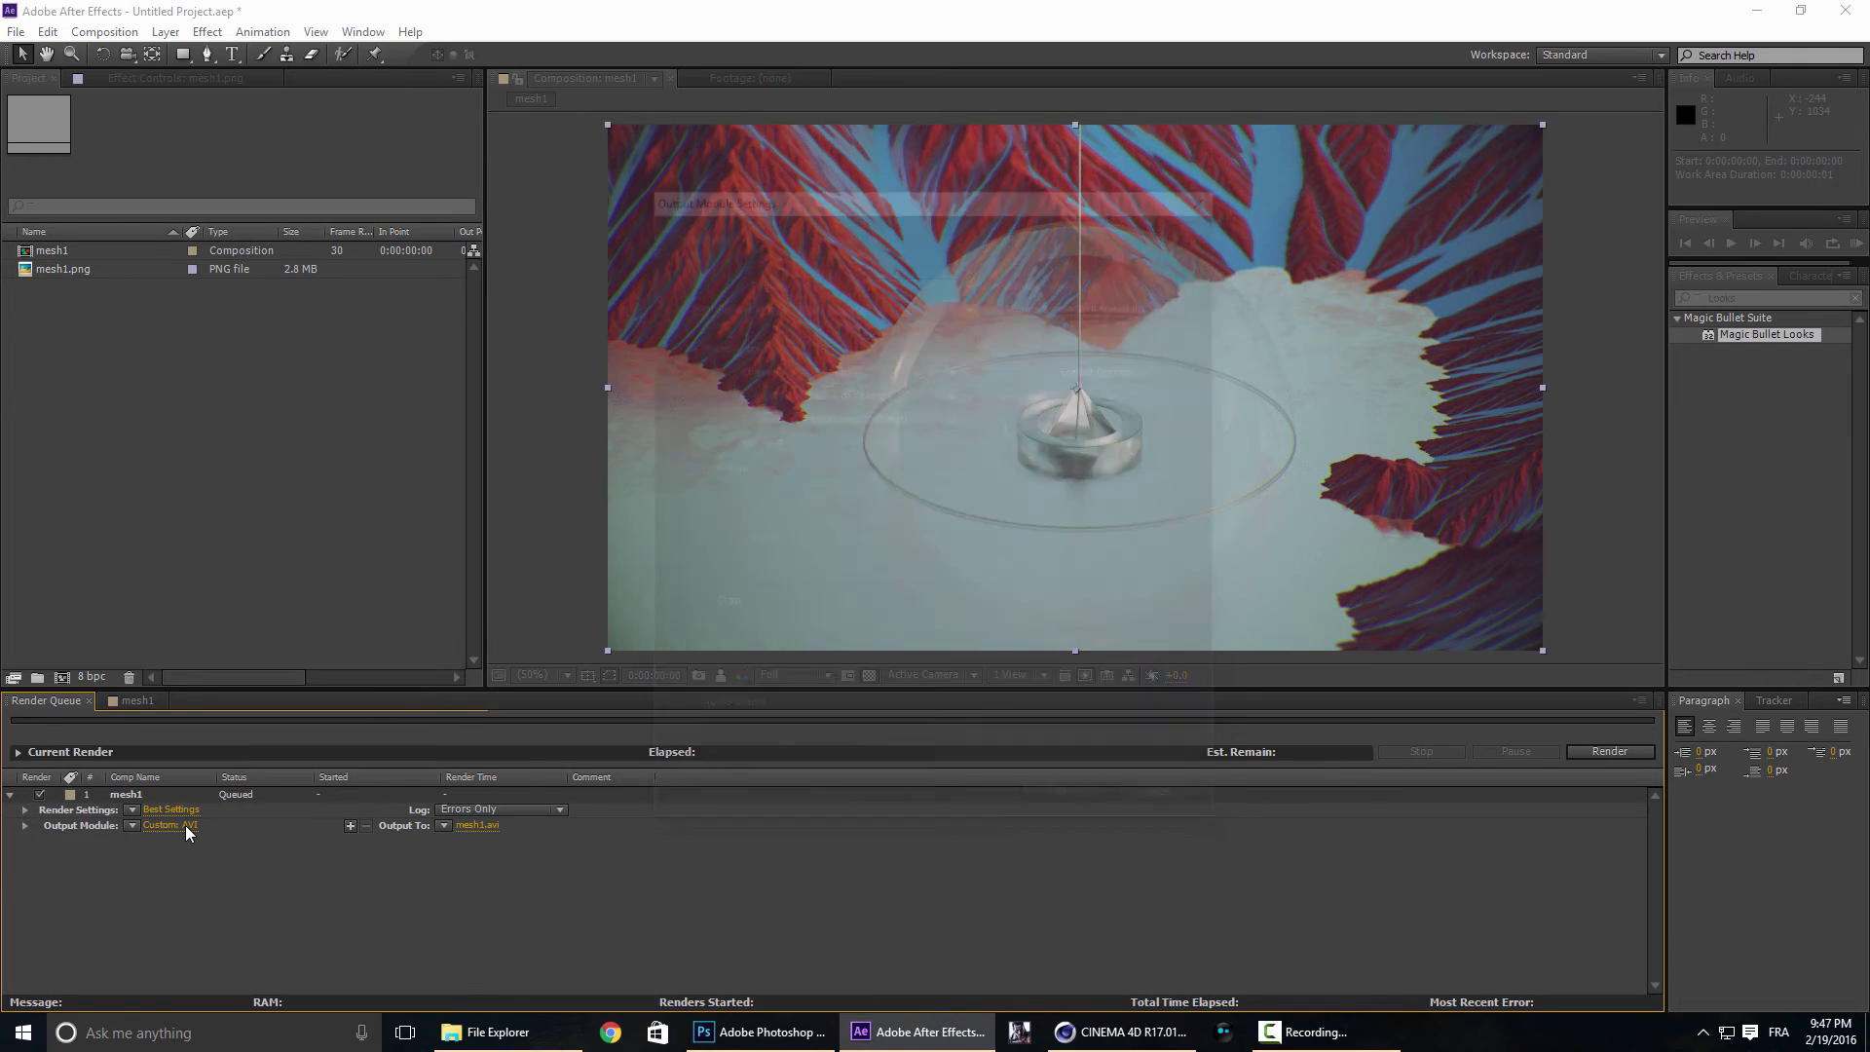
click(841, 278)
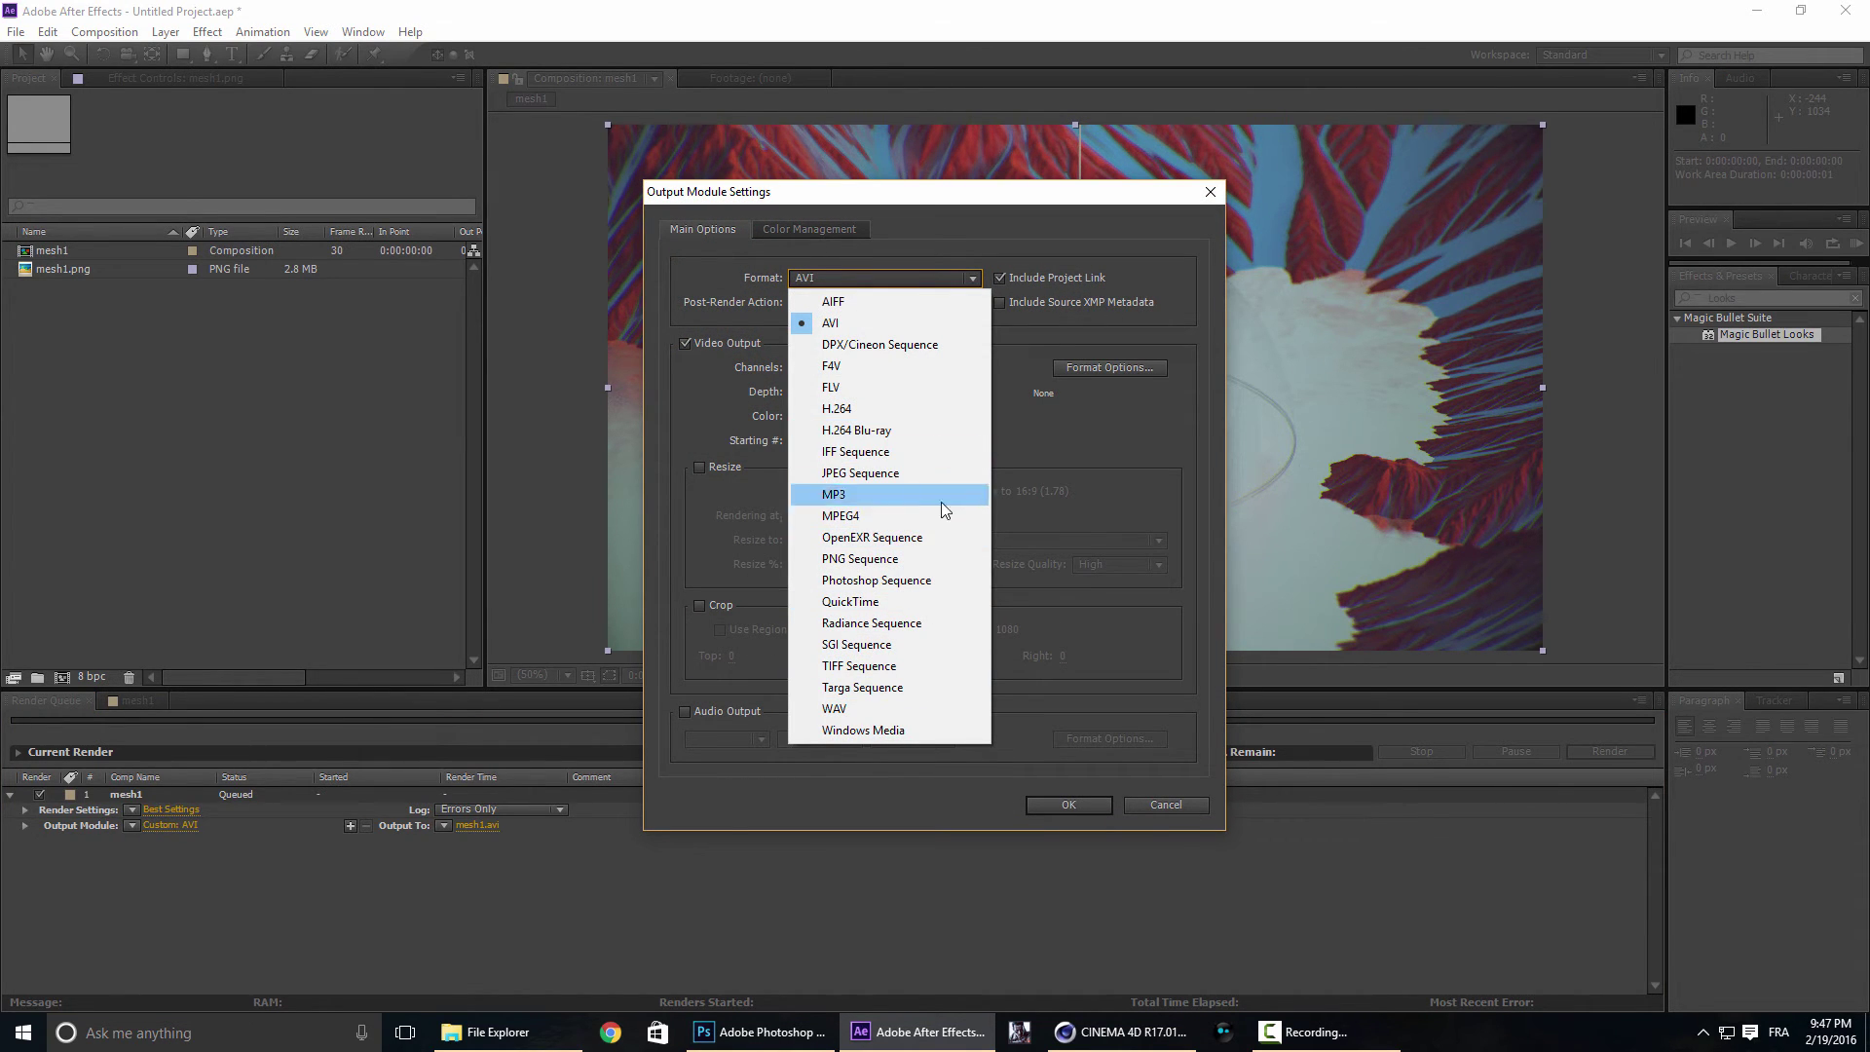
click(931, 558)
click(1113, 368)
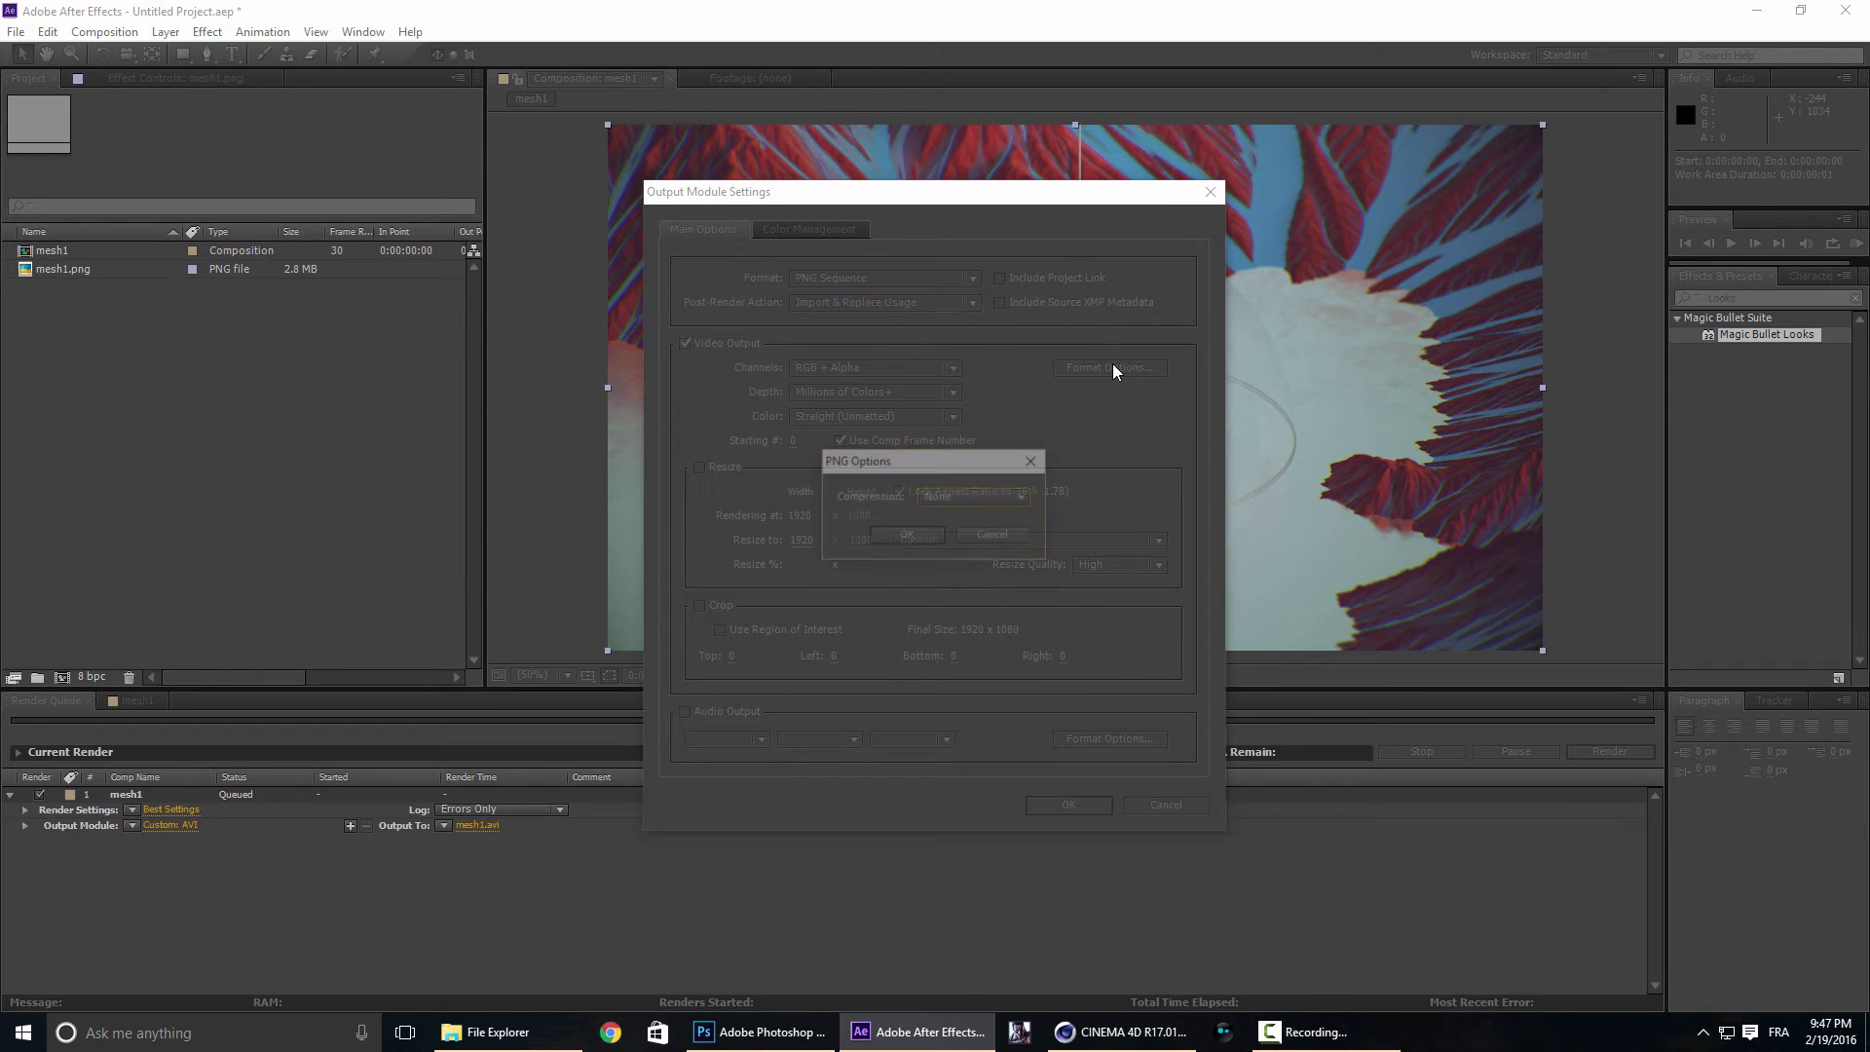
click(907, 536)
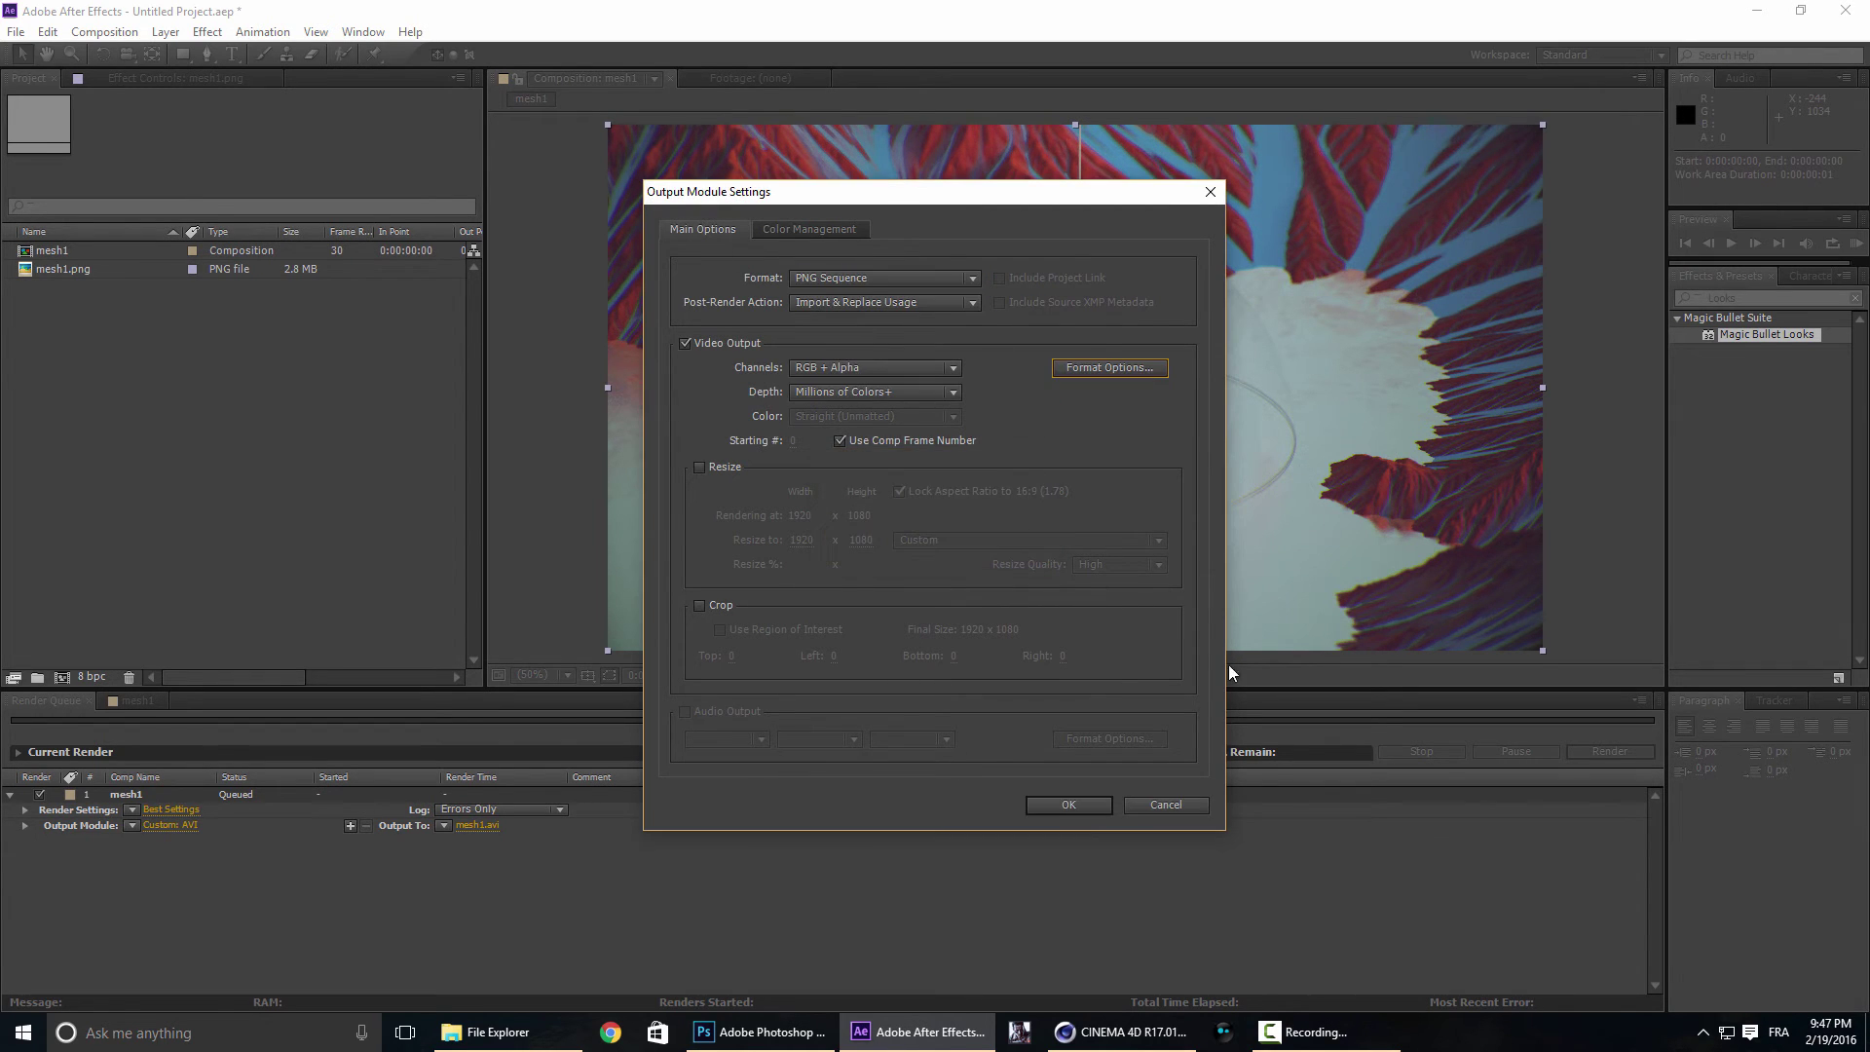
click(1069, 805)
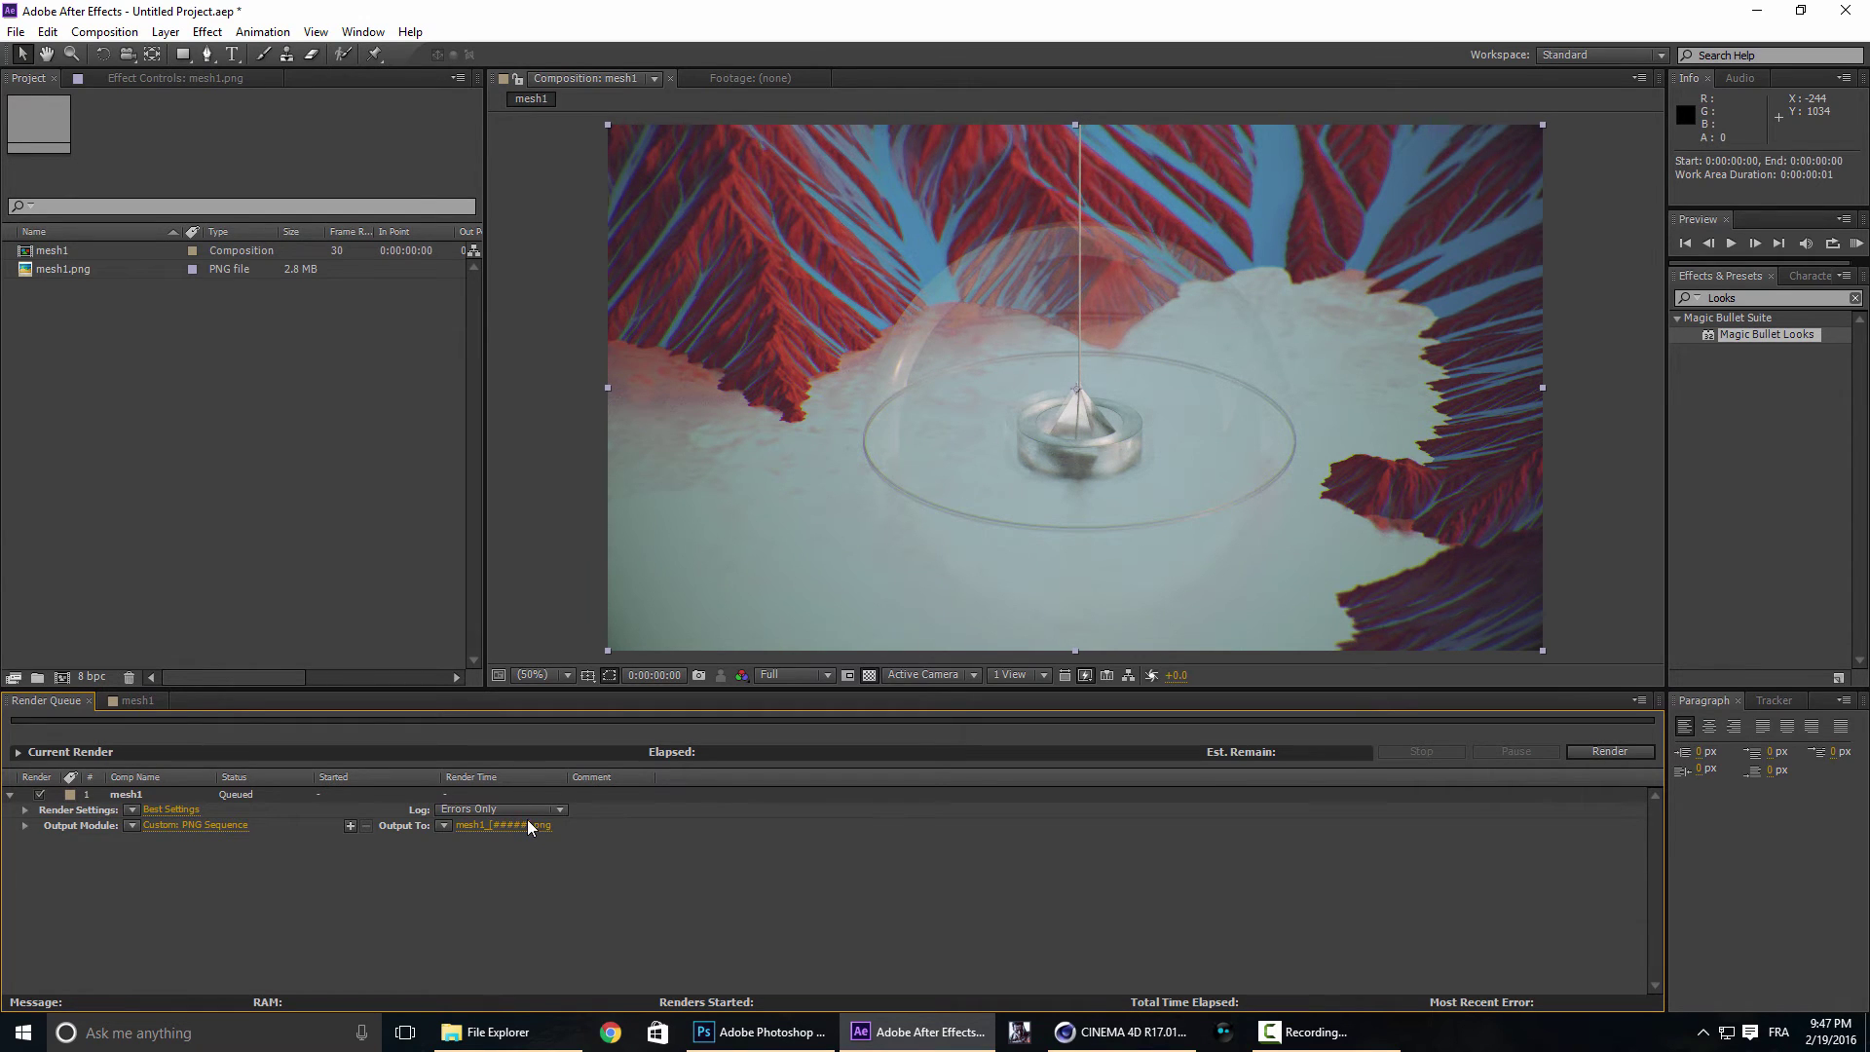
Set the render output to mesh1_[#####] in the Mountain folder under Downloads and start rendering.
click(527, 828)
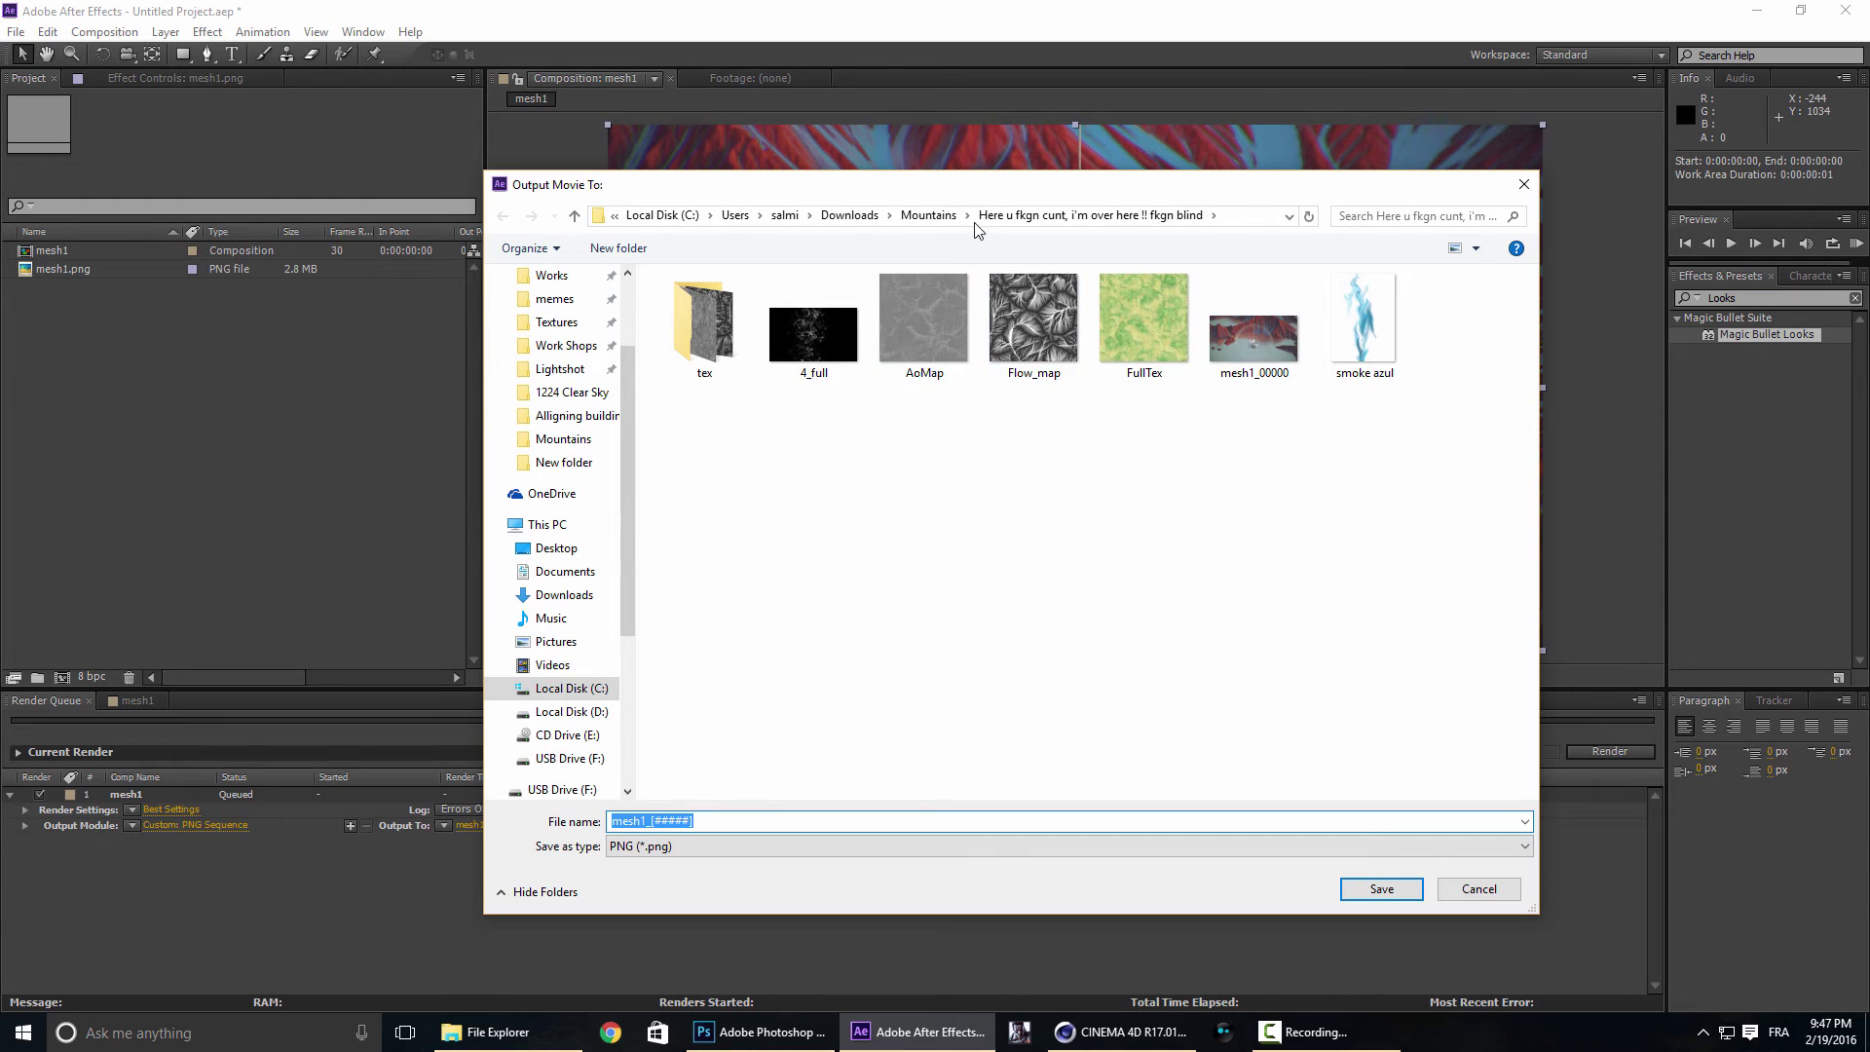
click(849, 215)
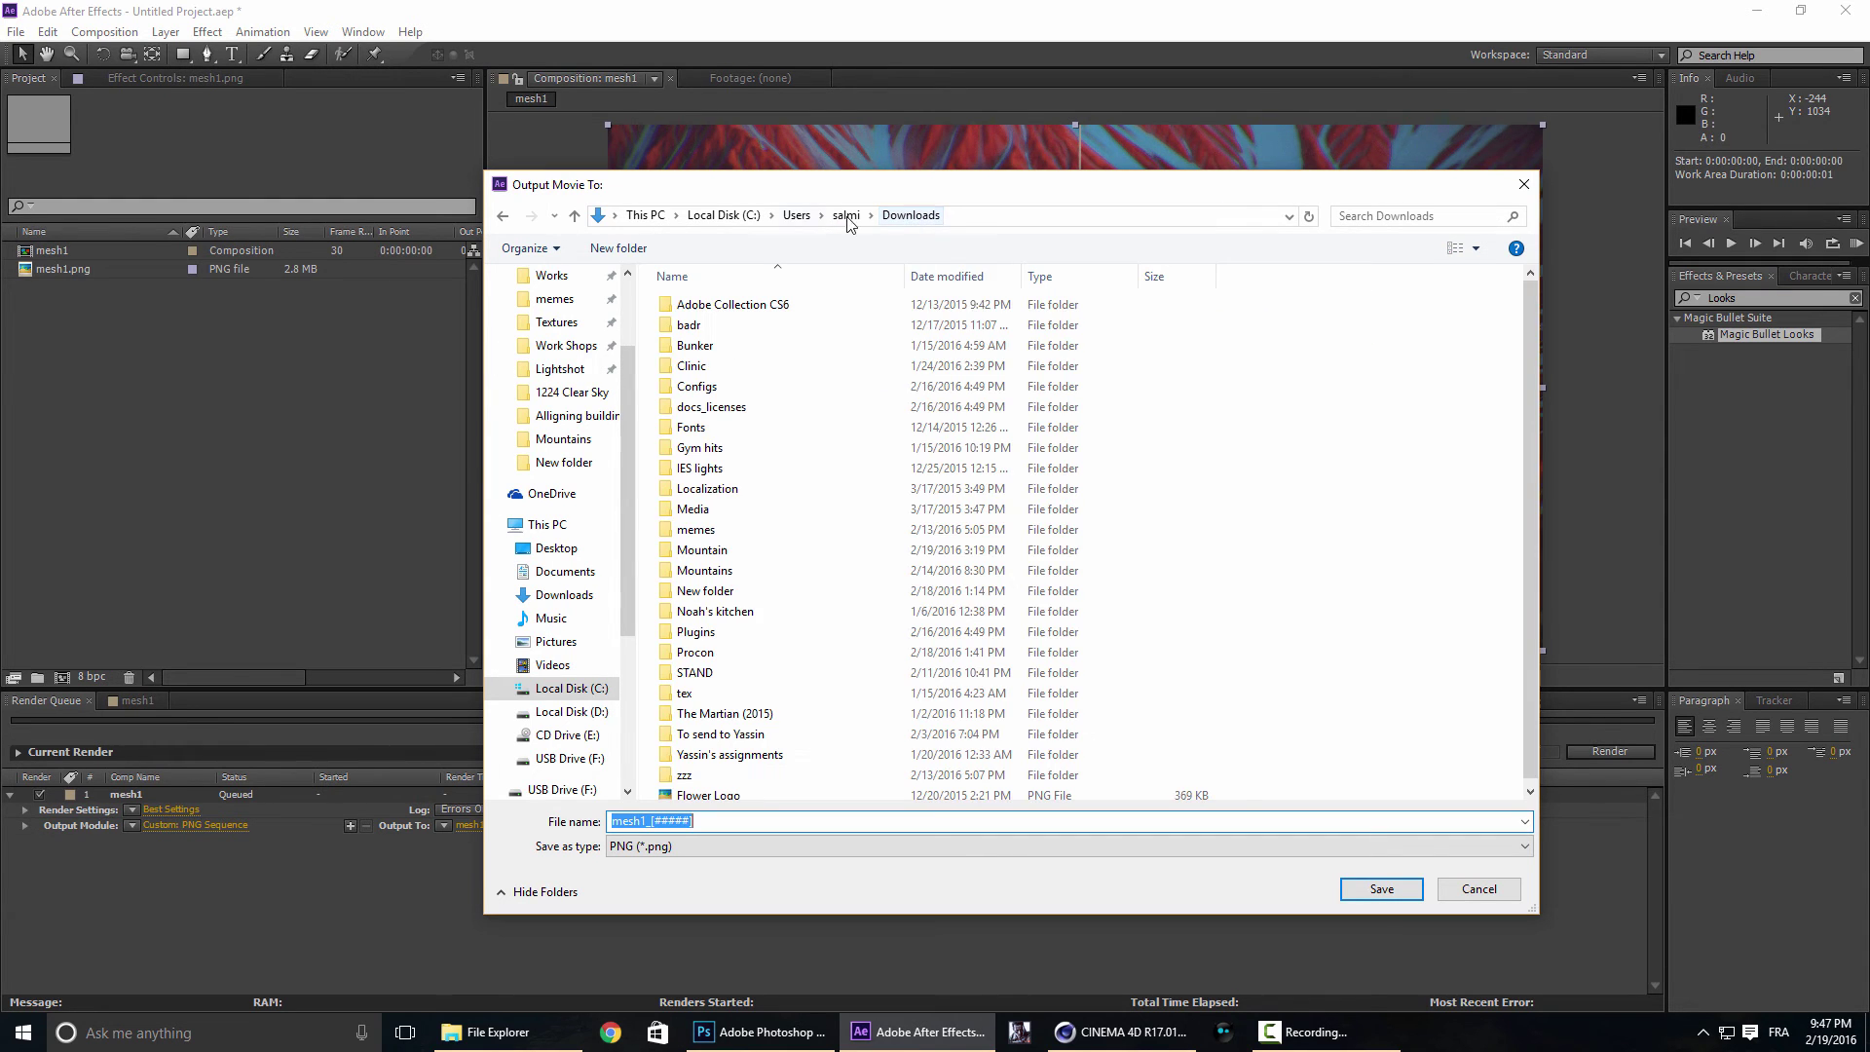
double_click(758, 571)
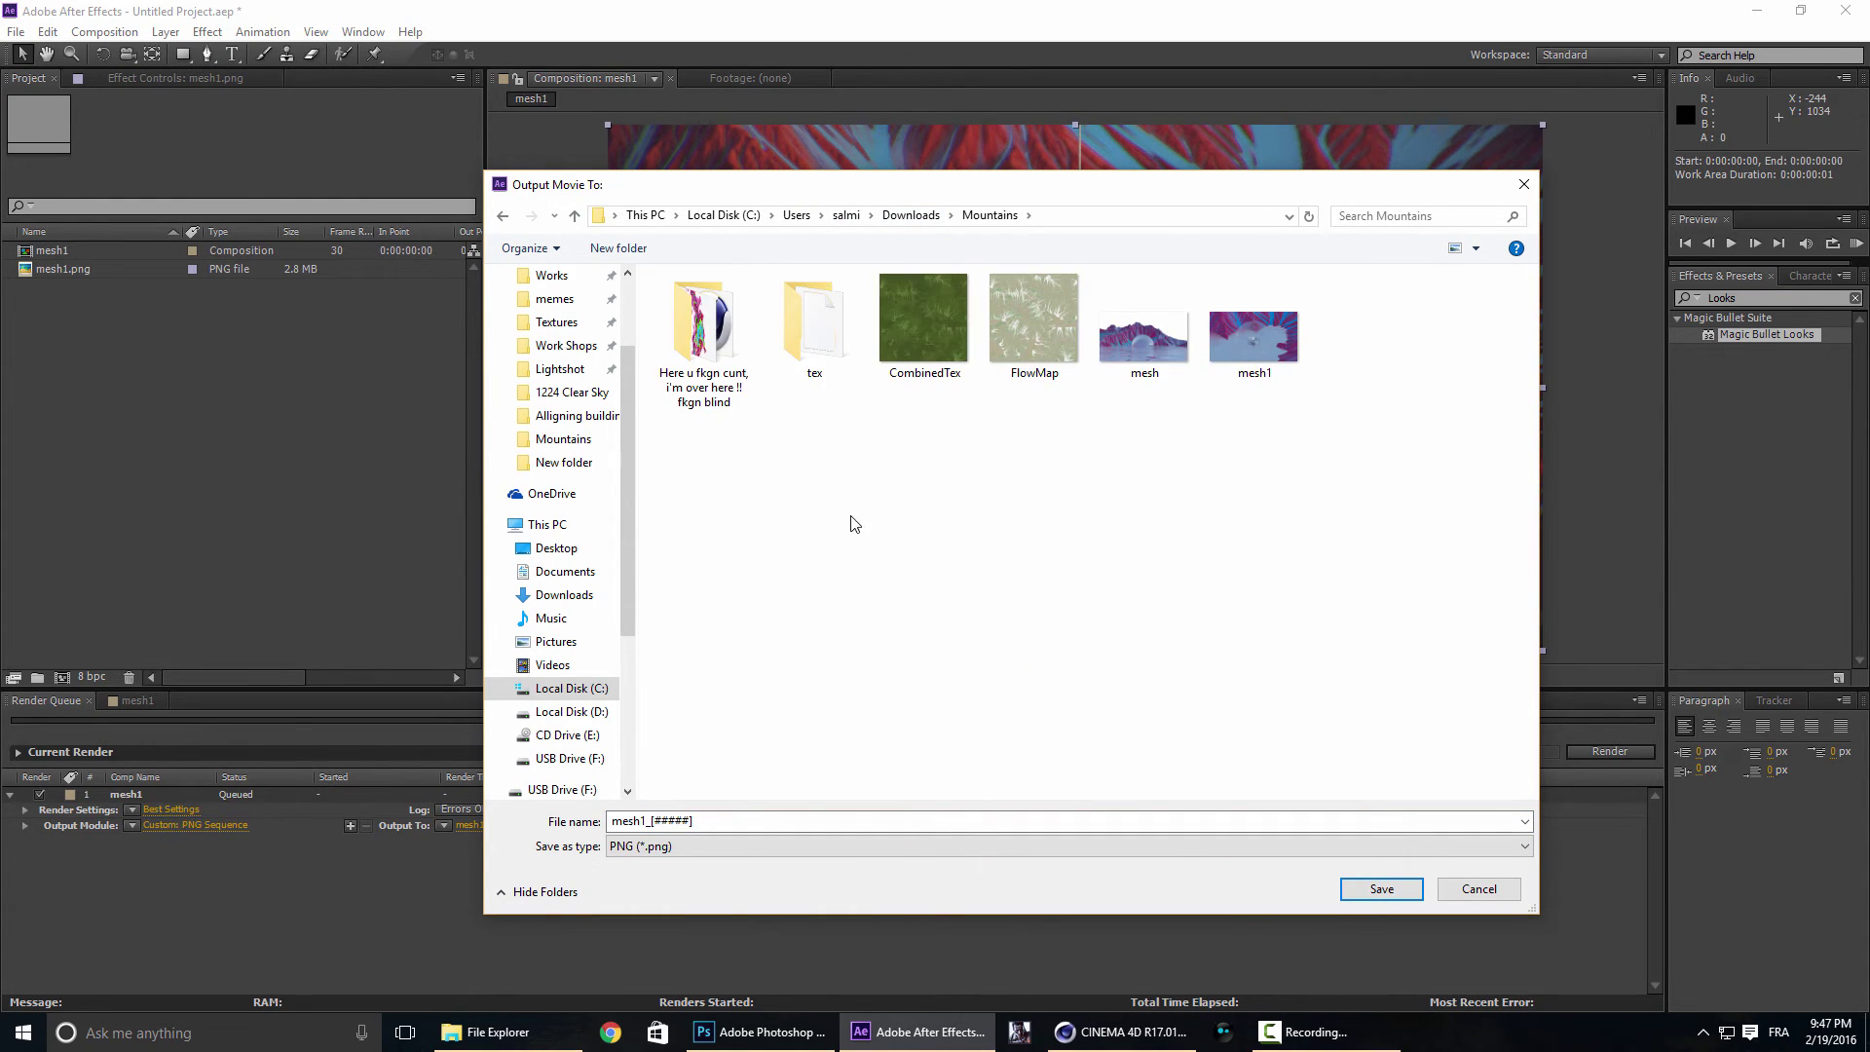
key(alt+Left)
double_click(760, 544)
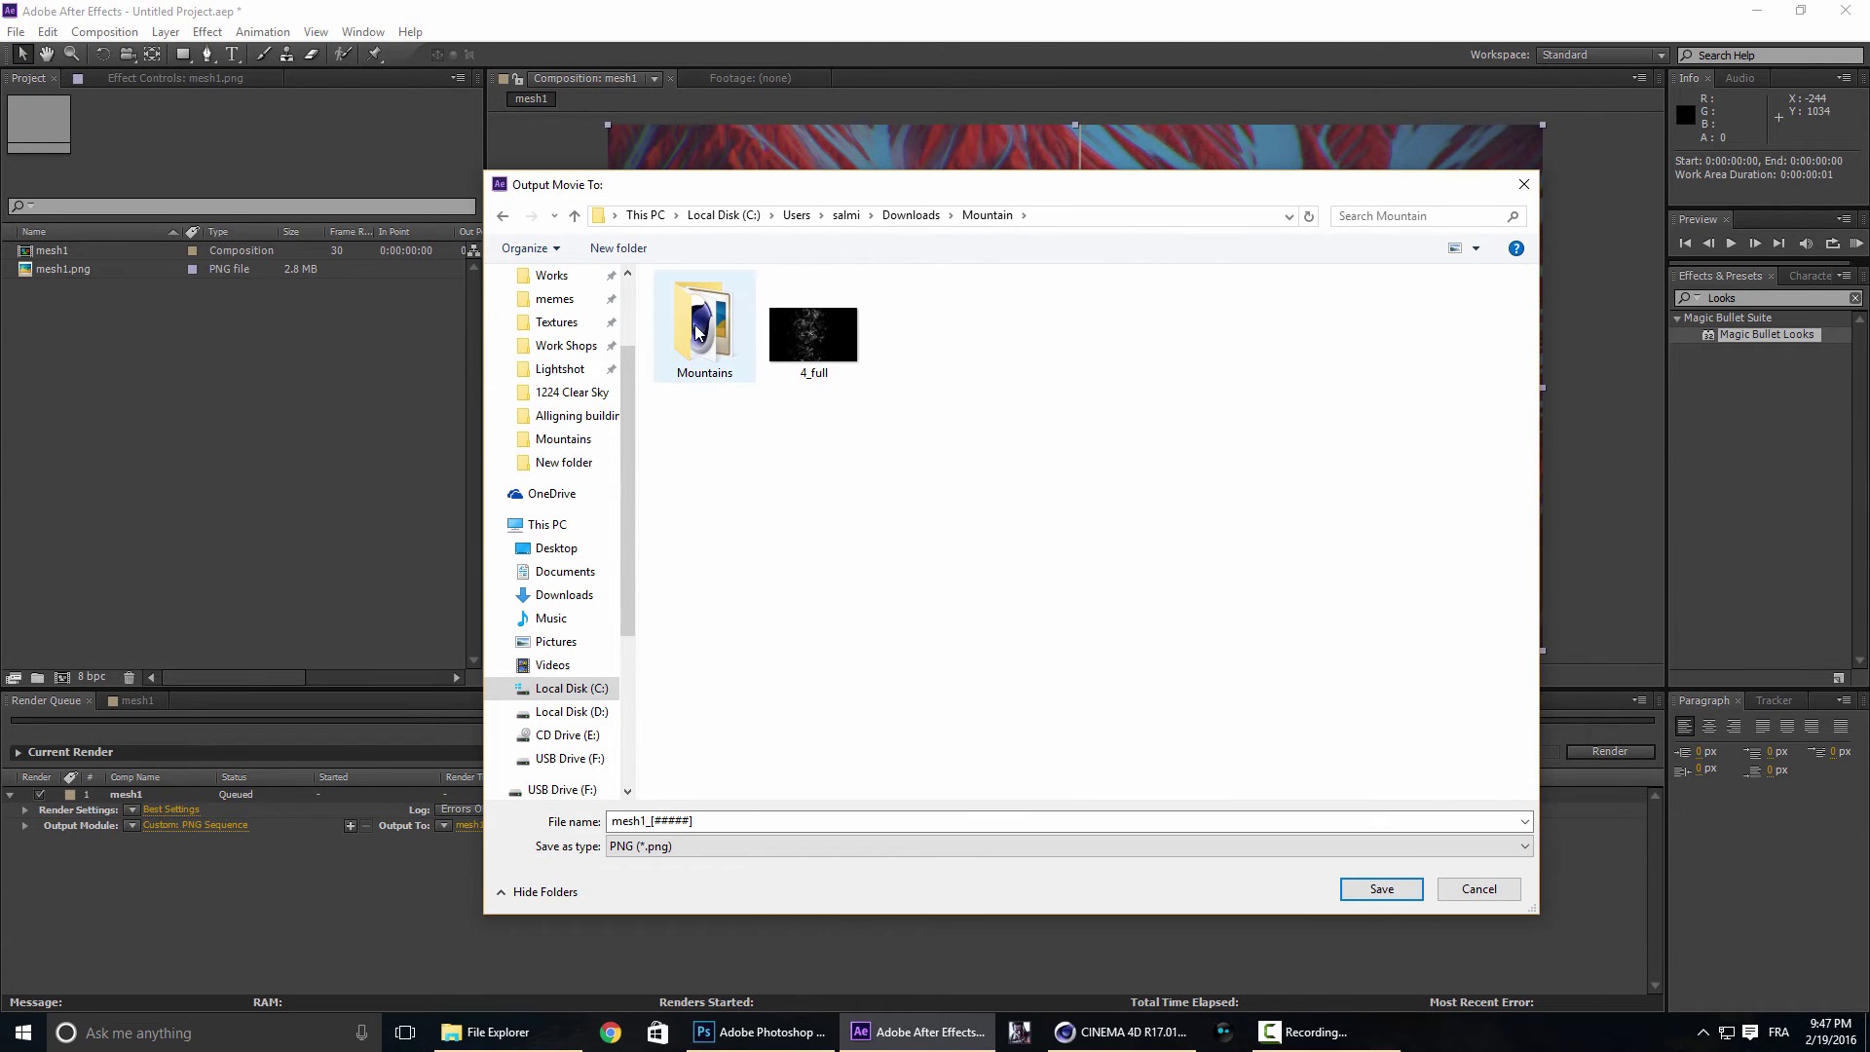
click(1382, 889)
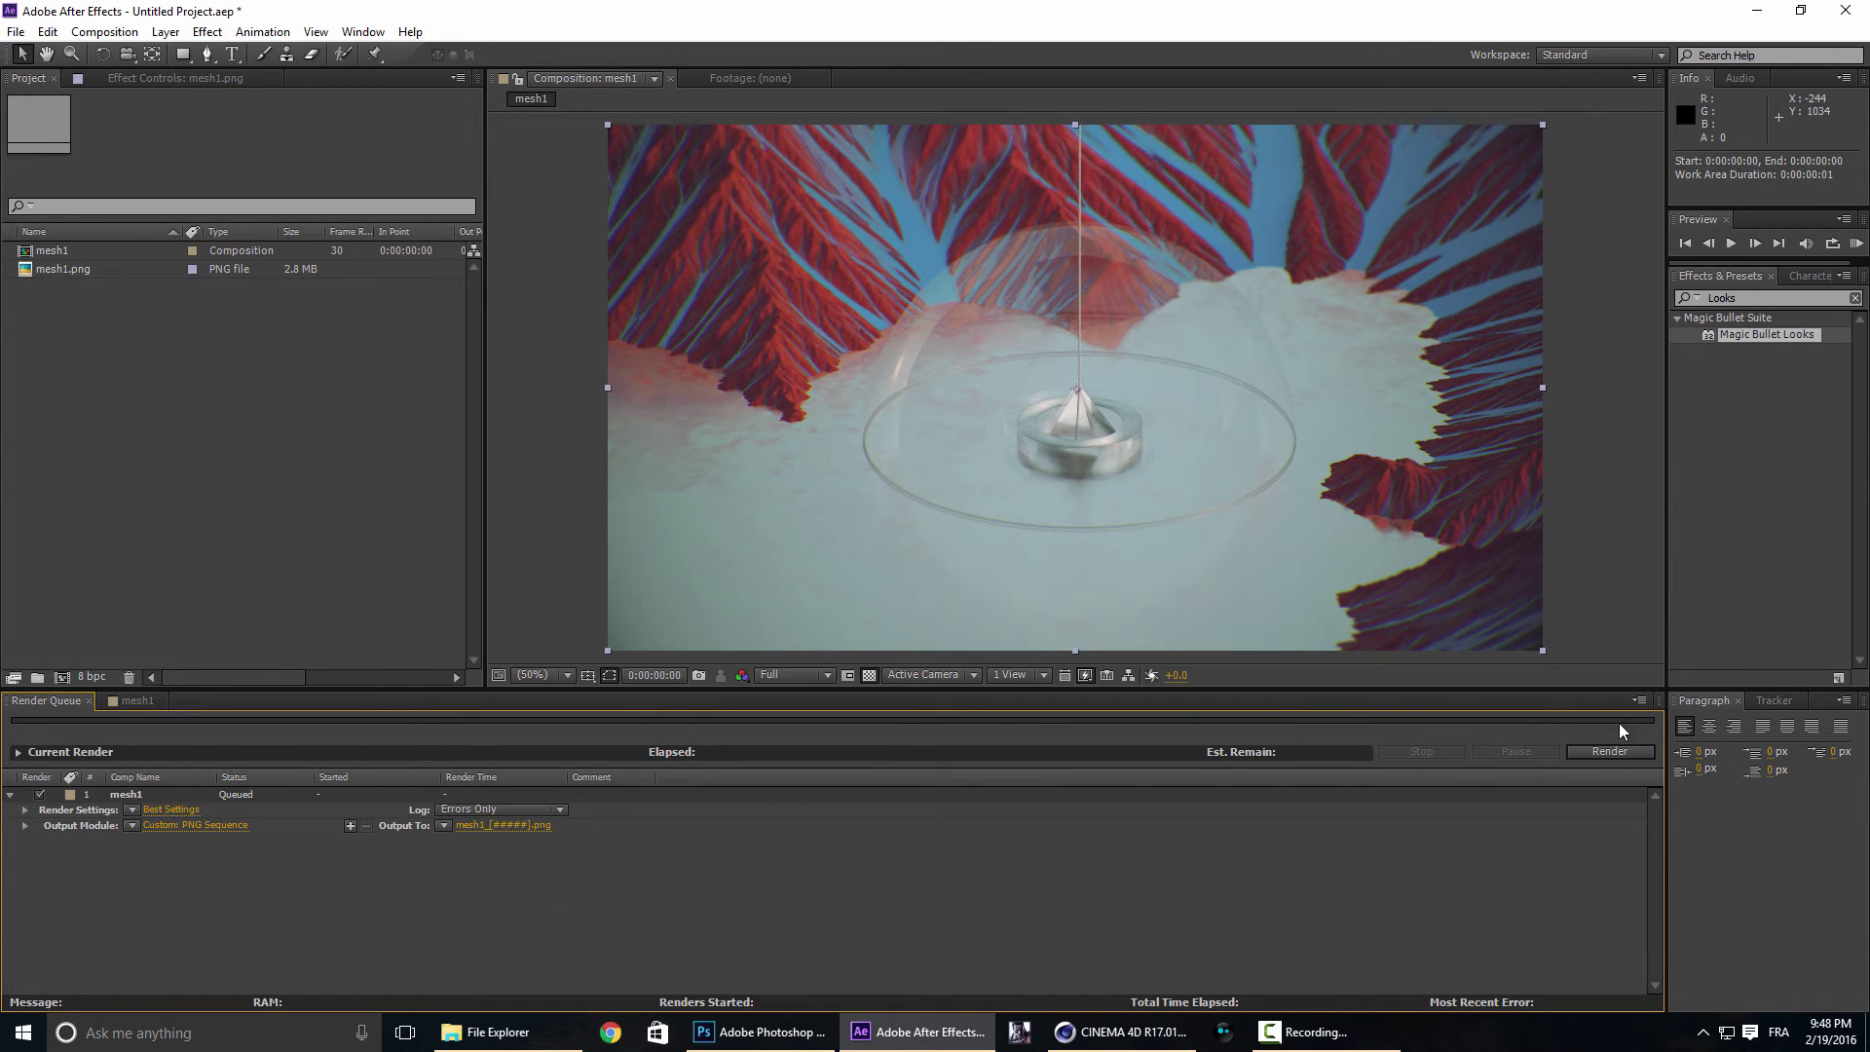
click(1608, 752)
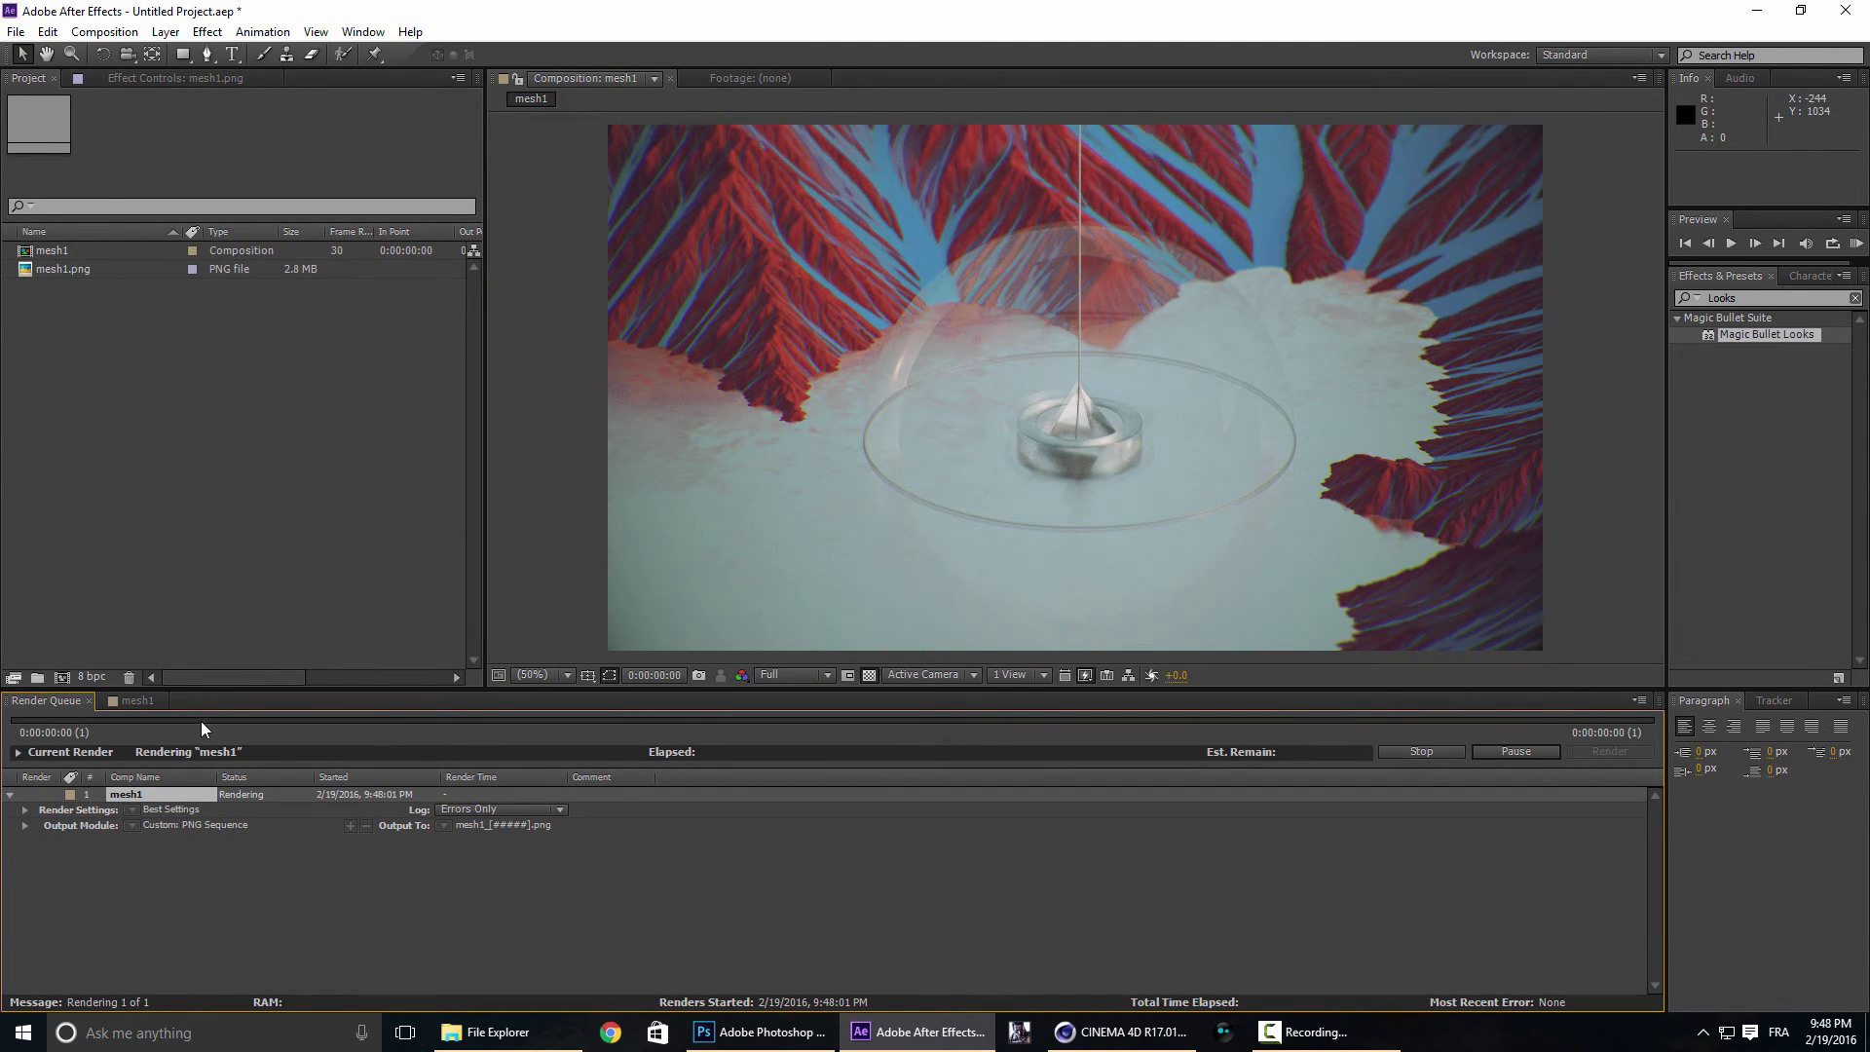
Switch to Photoshop and open the rendered mesh1_00000.png from the Mountain folder in Downloads.
click(835, 1033)
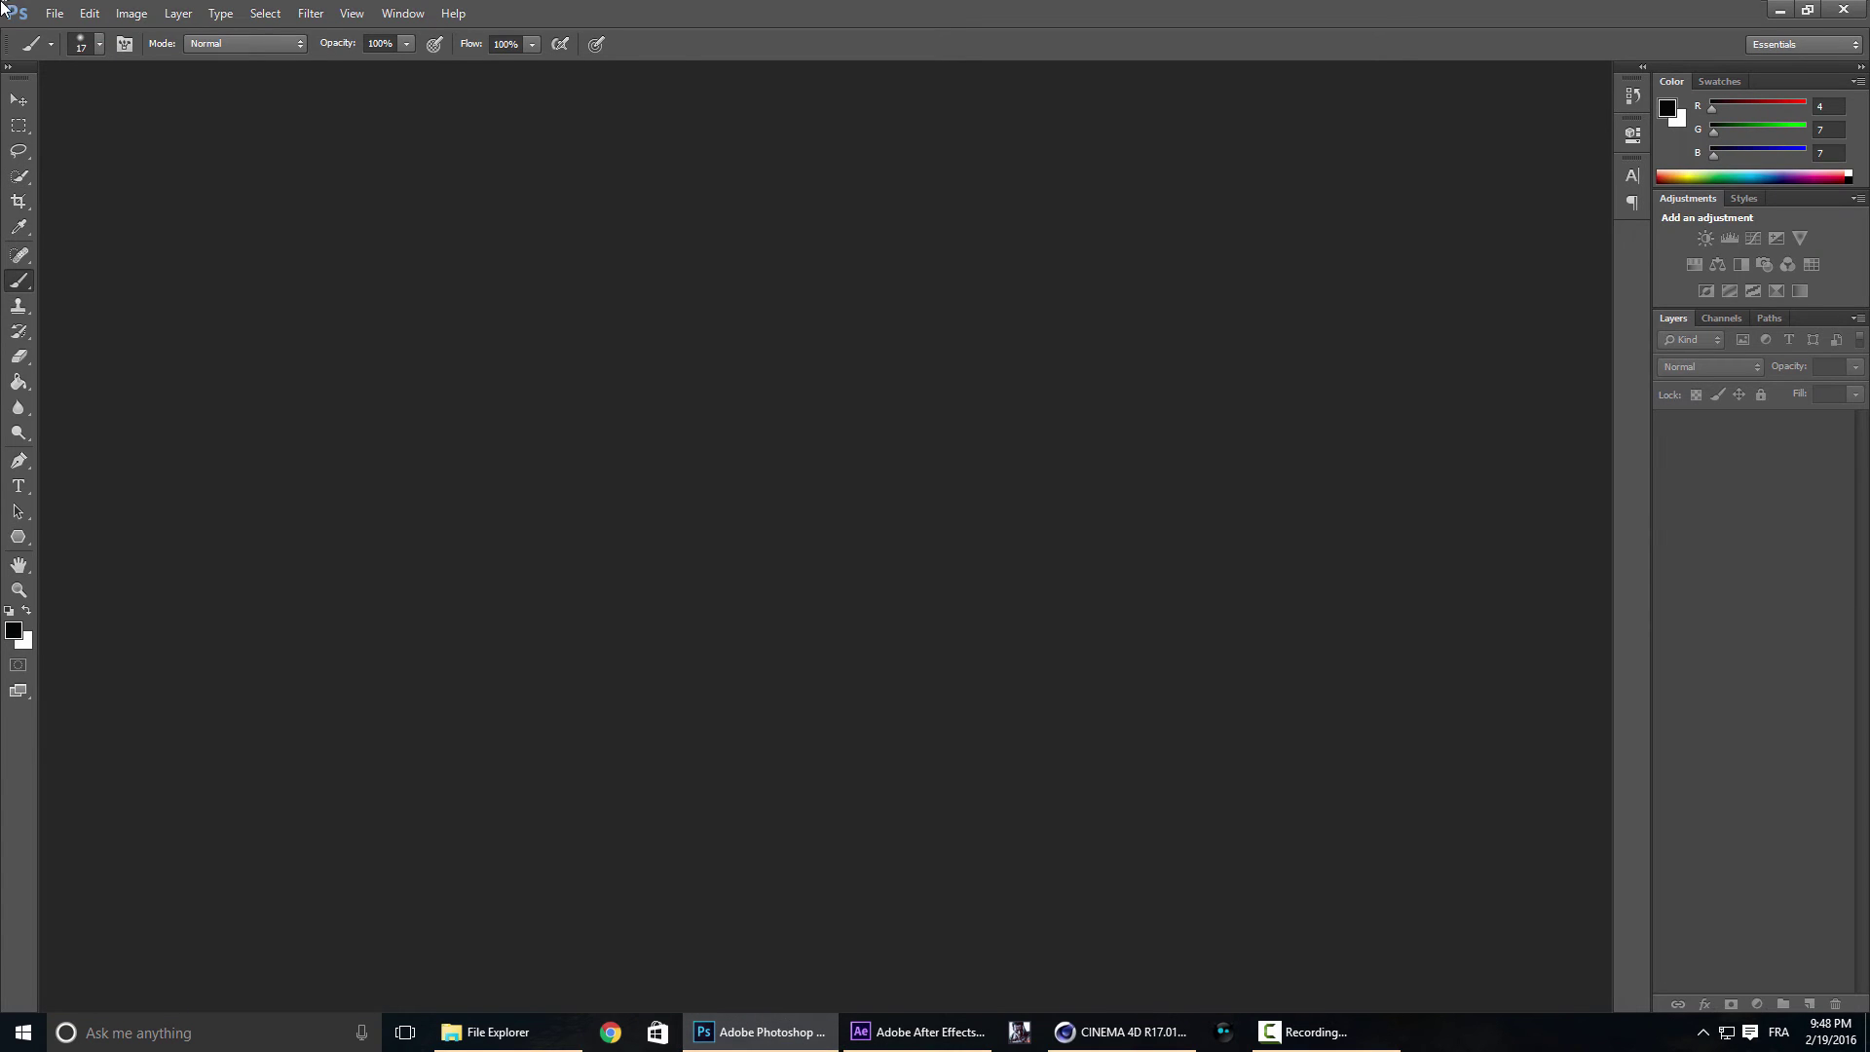
click(54, 13)
click(94, 57)
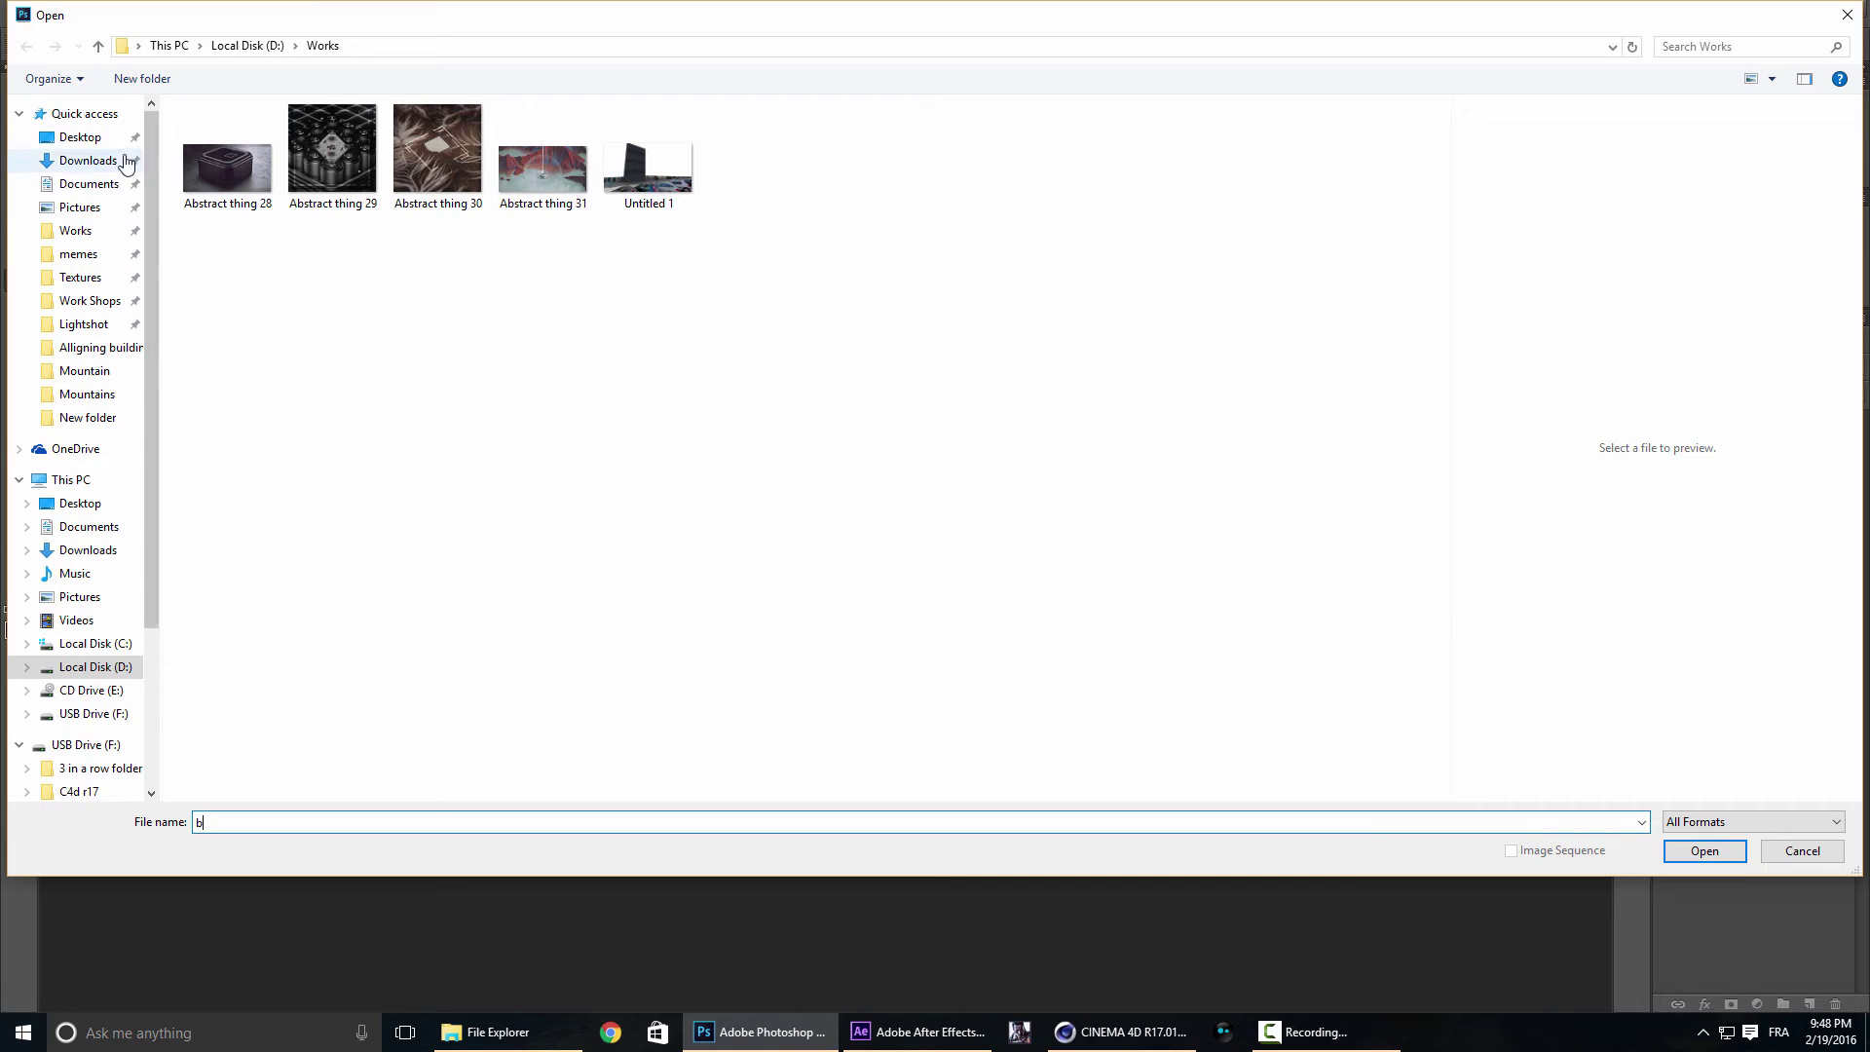
click(87, 161)
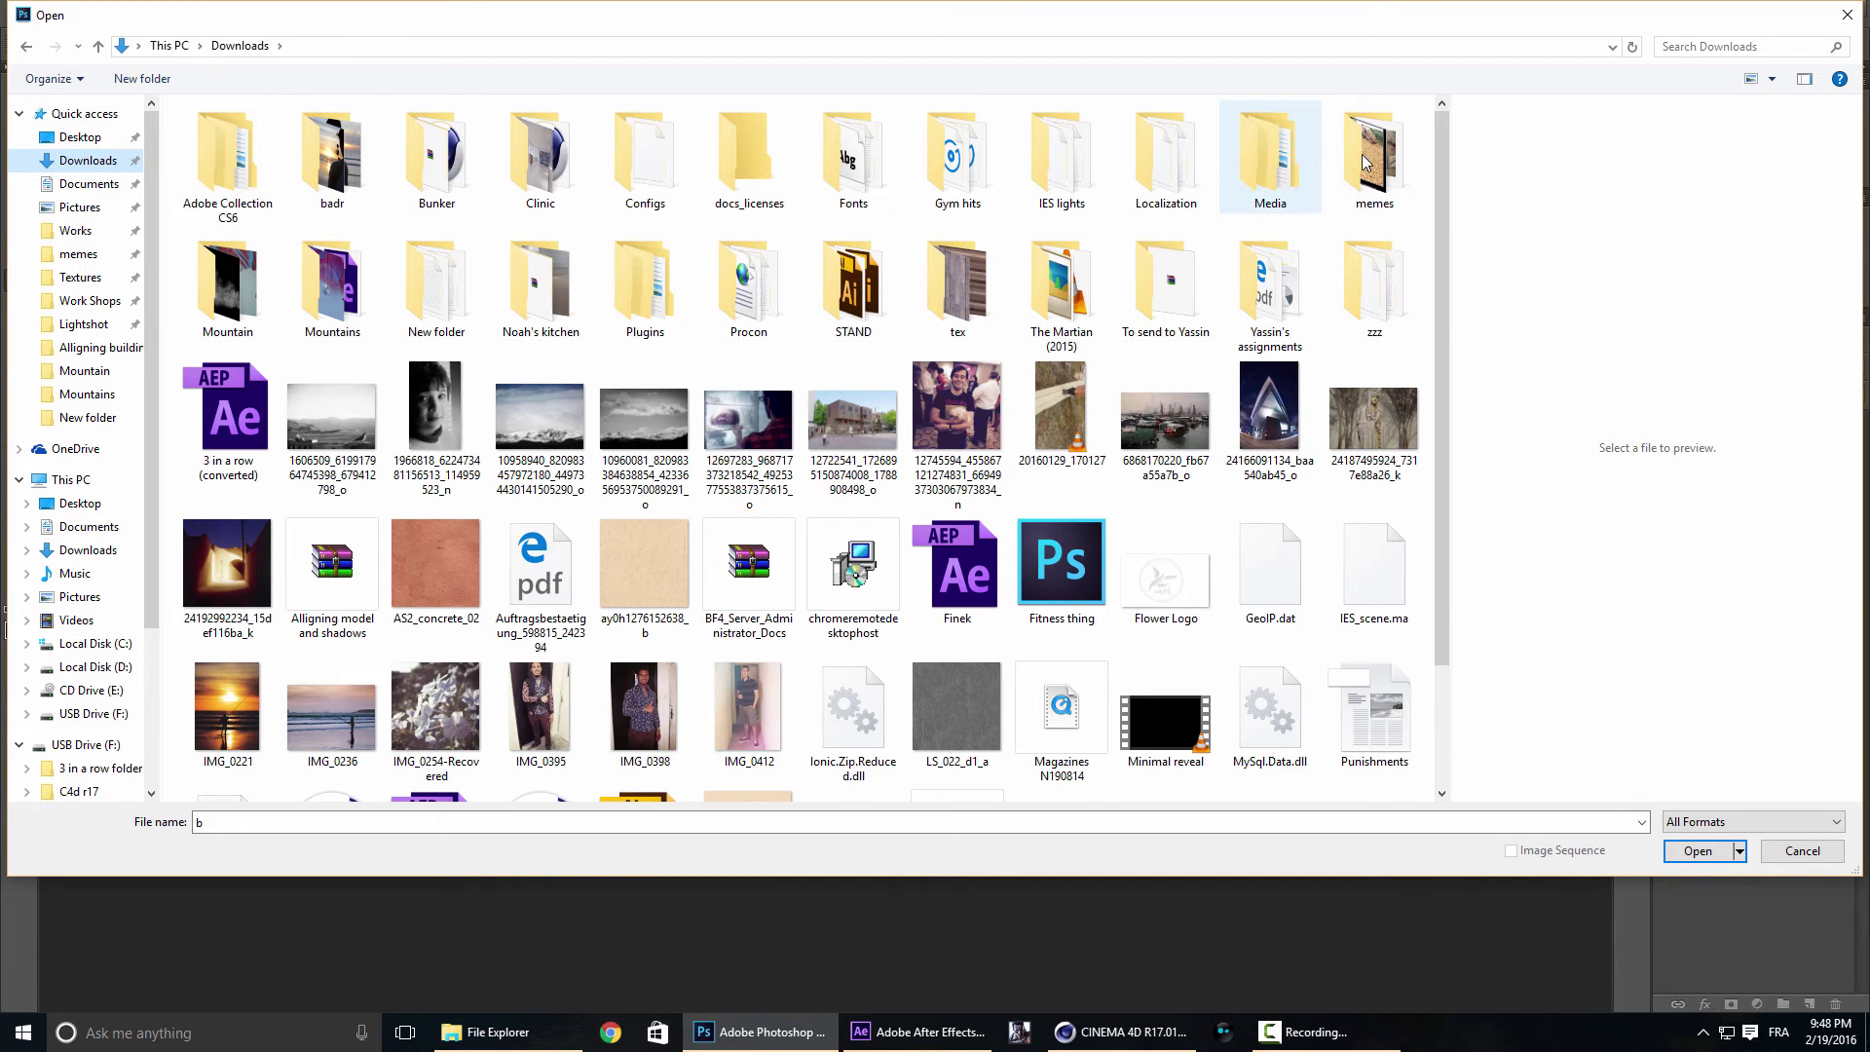
double_click(332, 284)
double_click(669, 158)
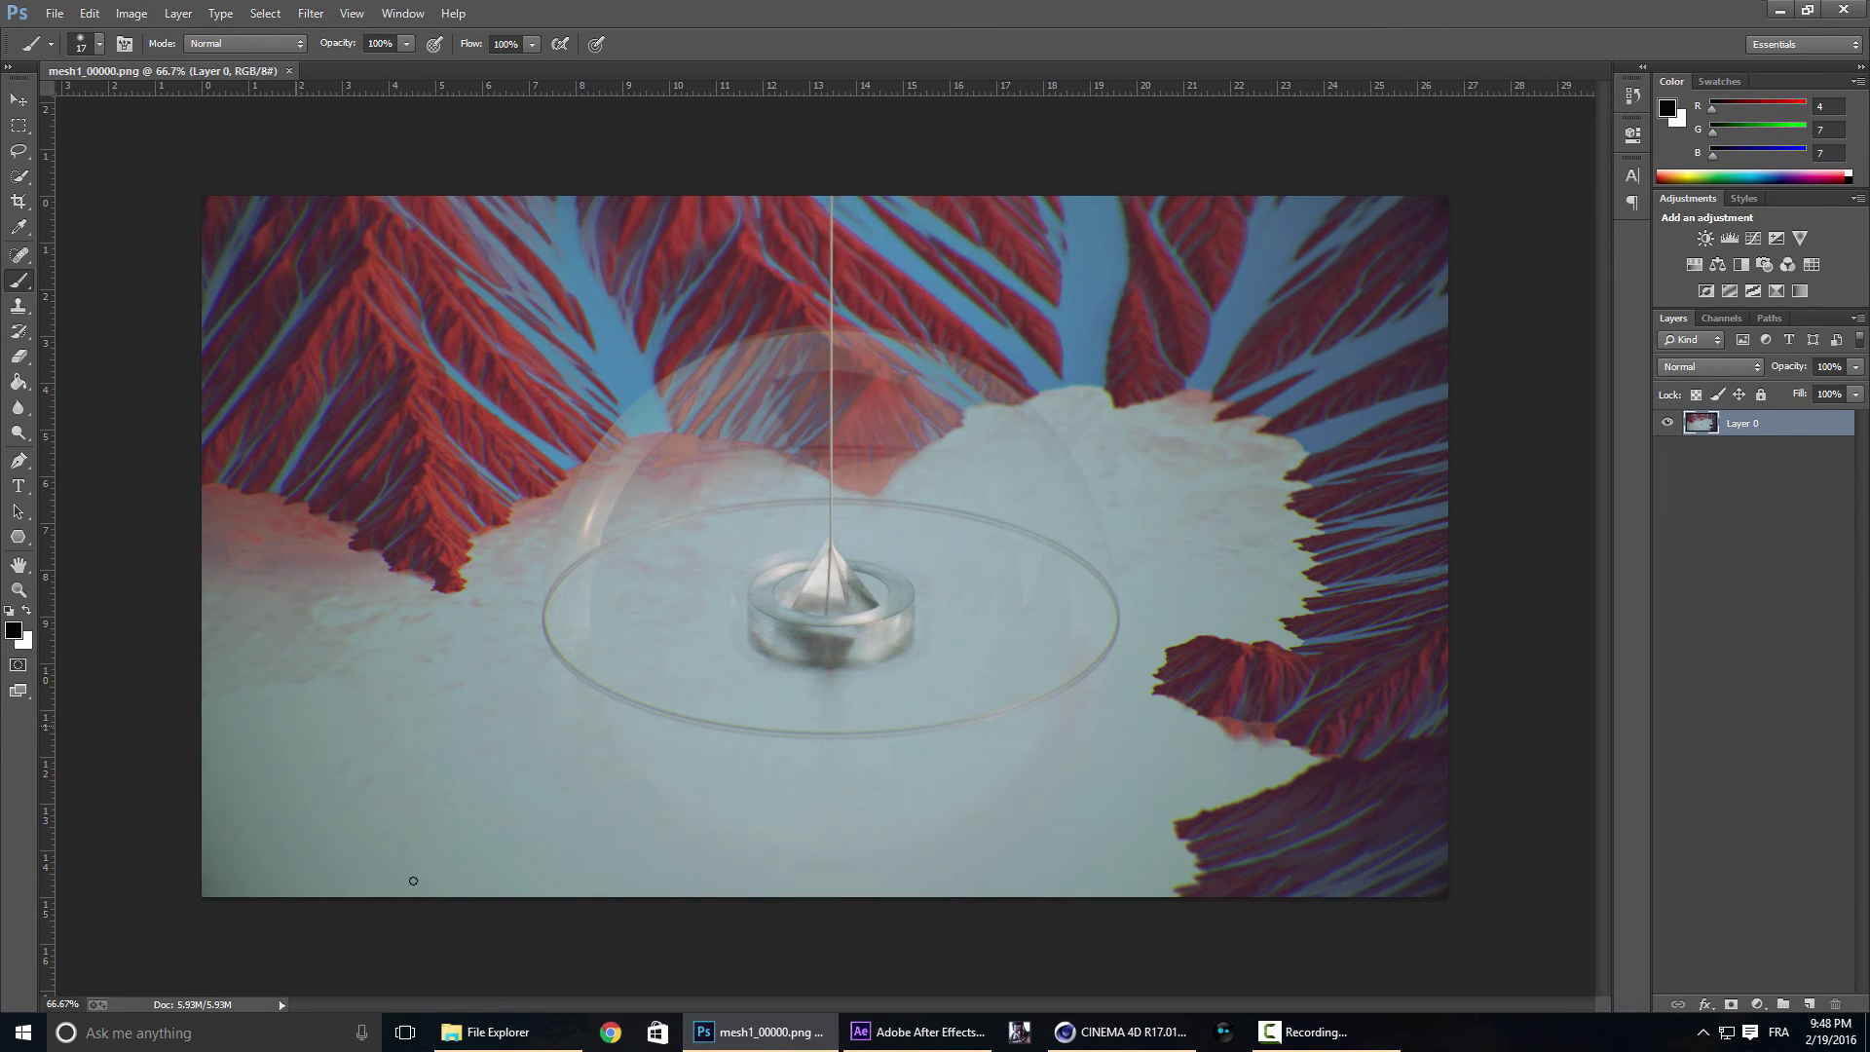
Switch to File Explorer and look through the overlay images in the Mountain folder under Downloads.
click(487, 1032)
click(175, 304)
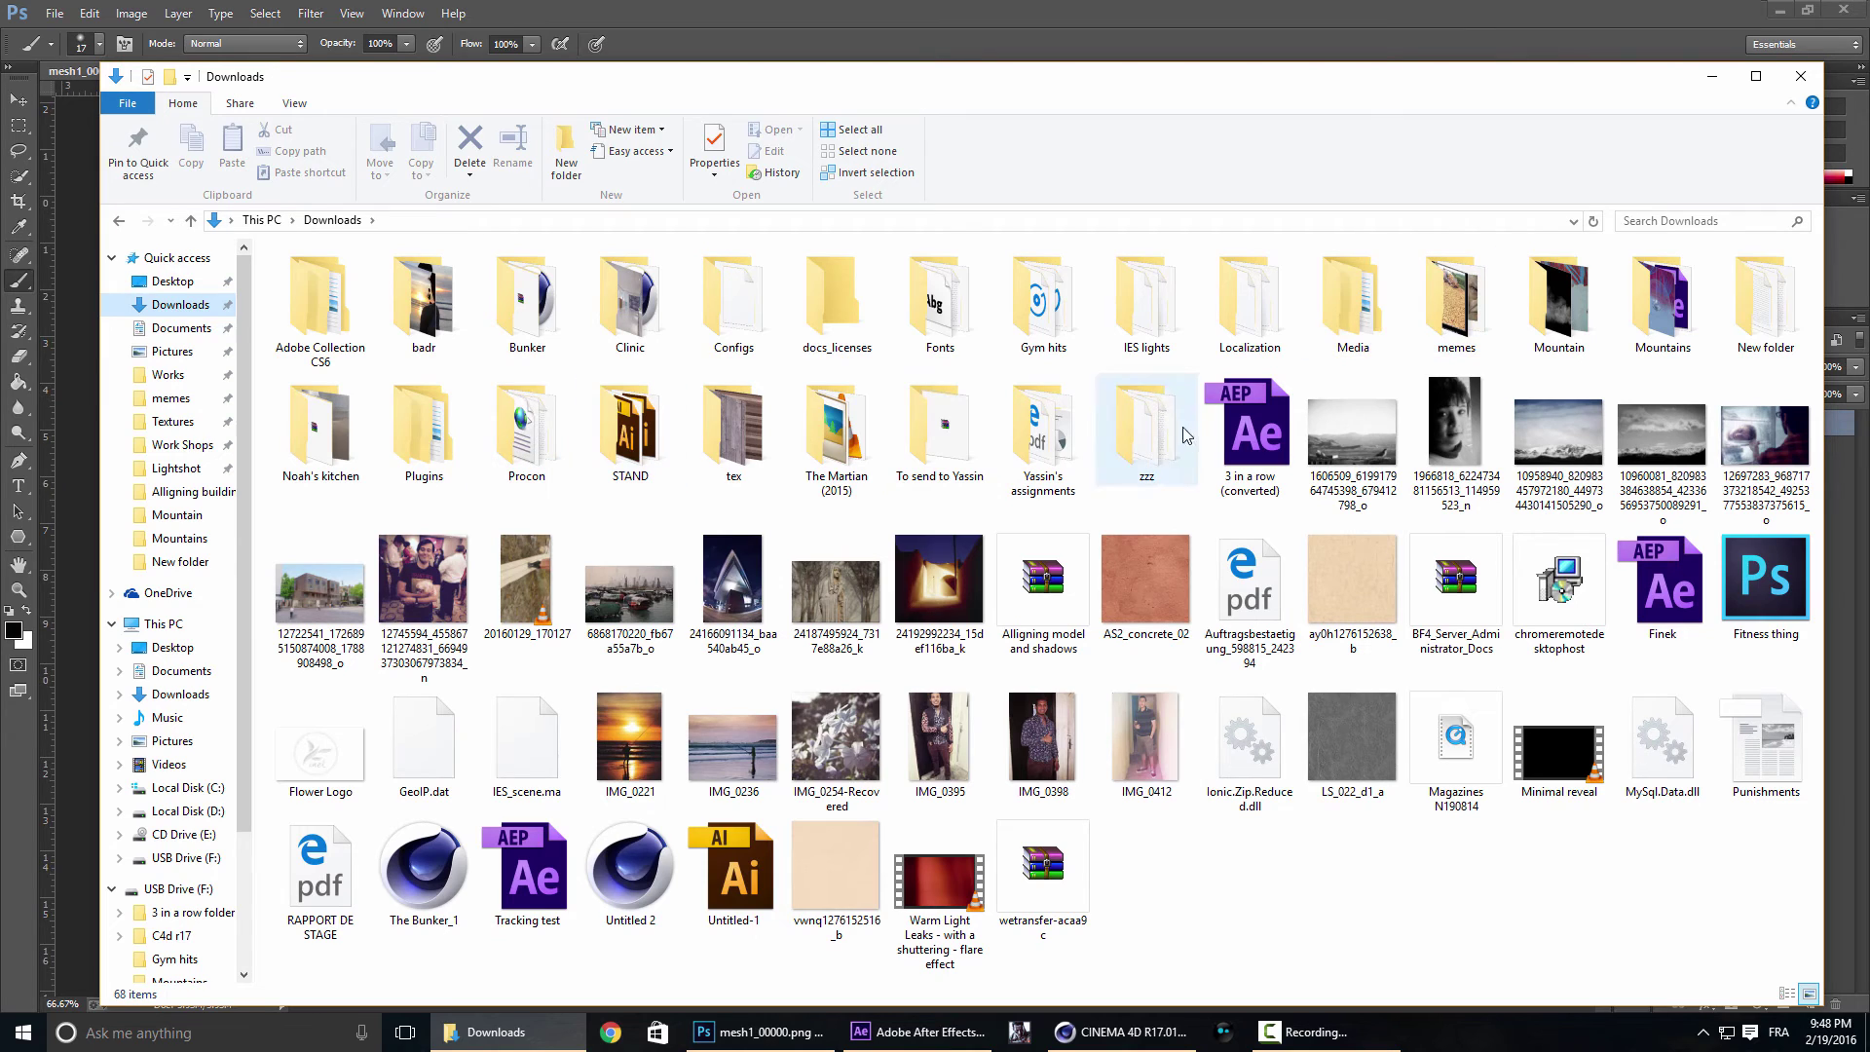
double_click(1537, 310)
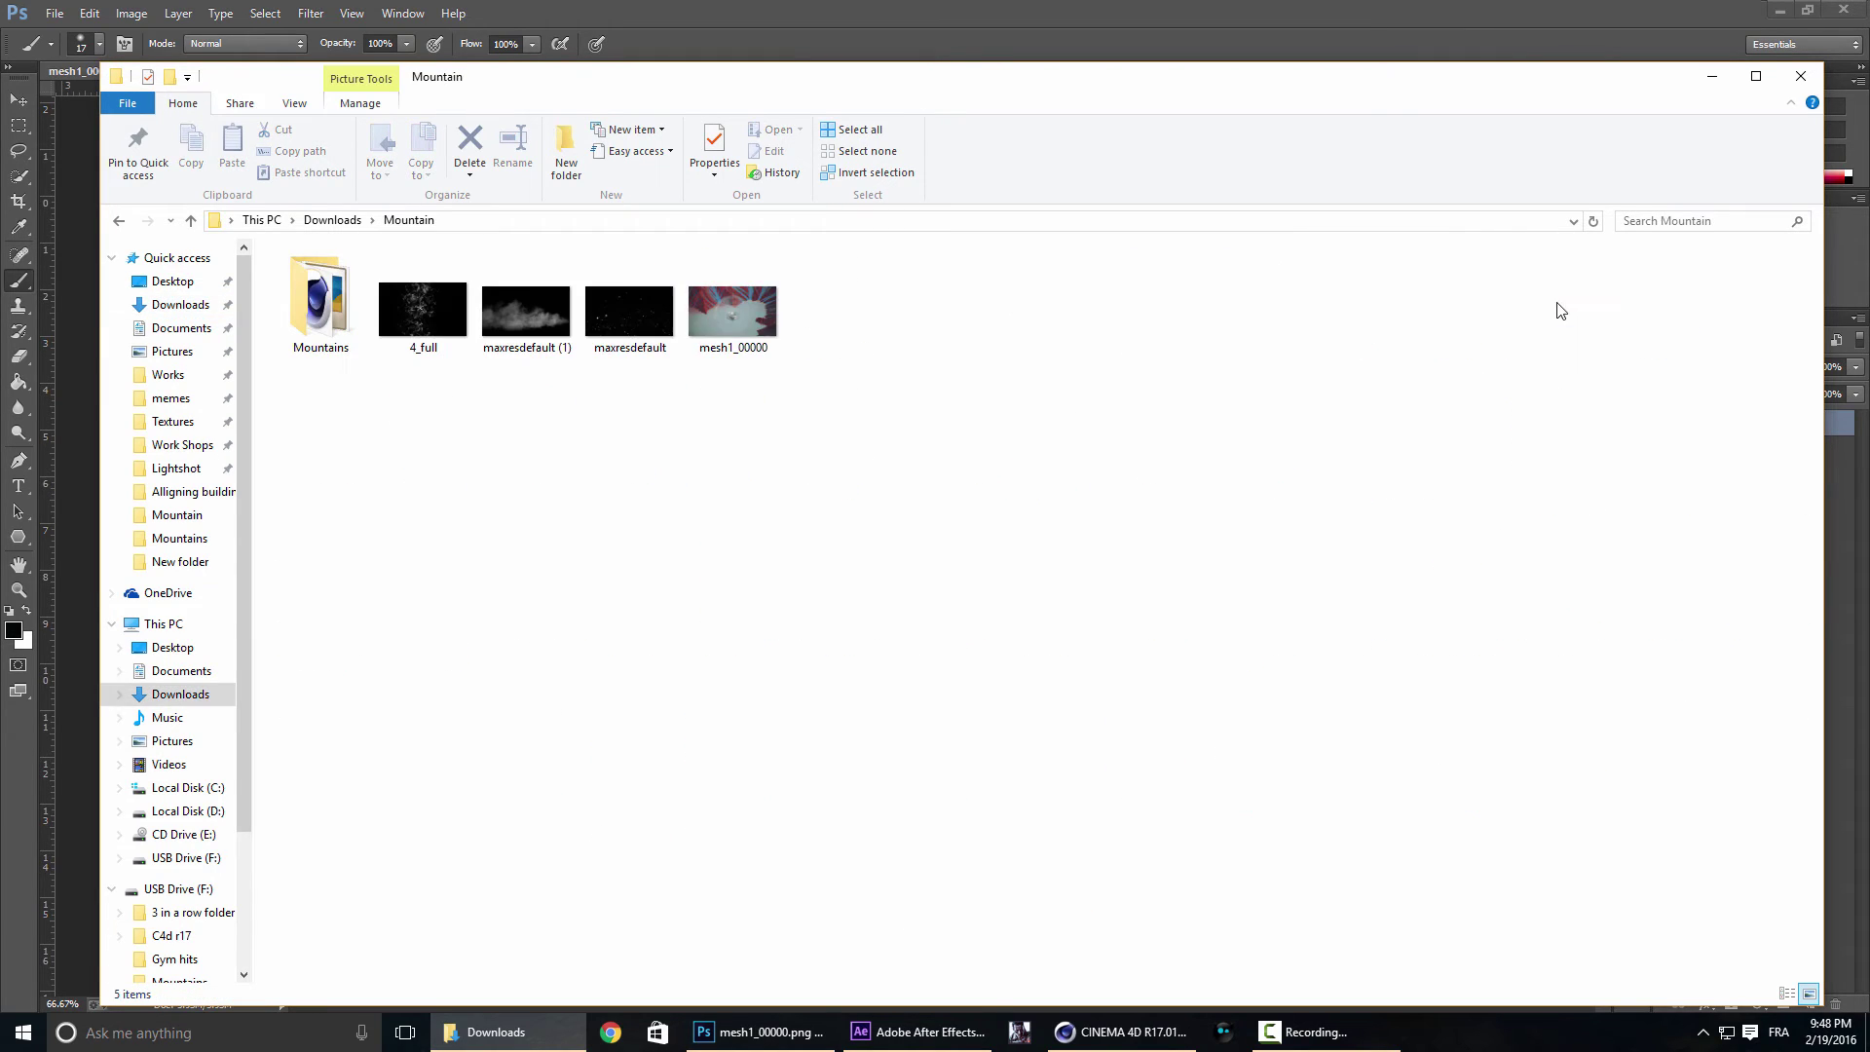
click(446, 307)
click(501, 317)
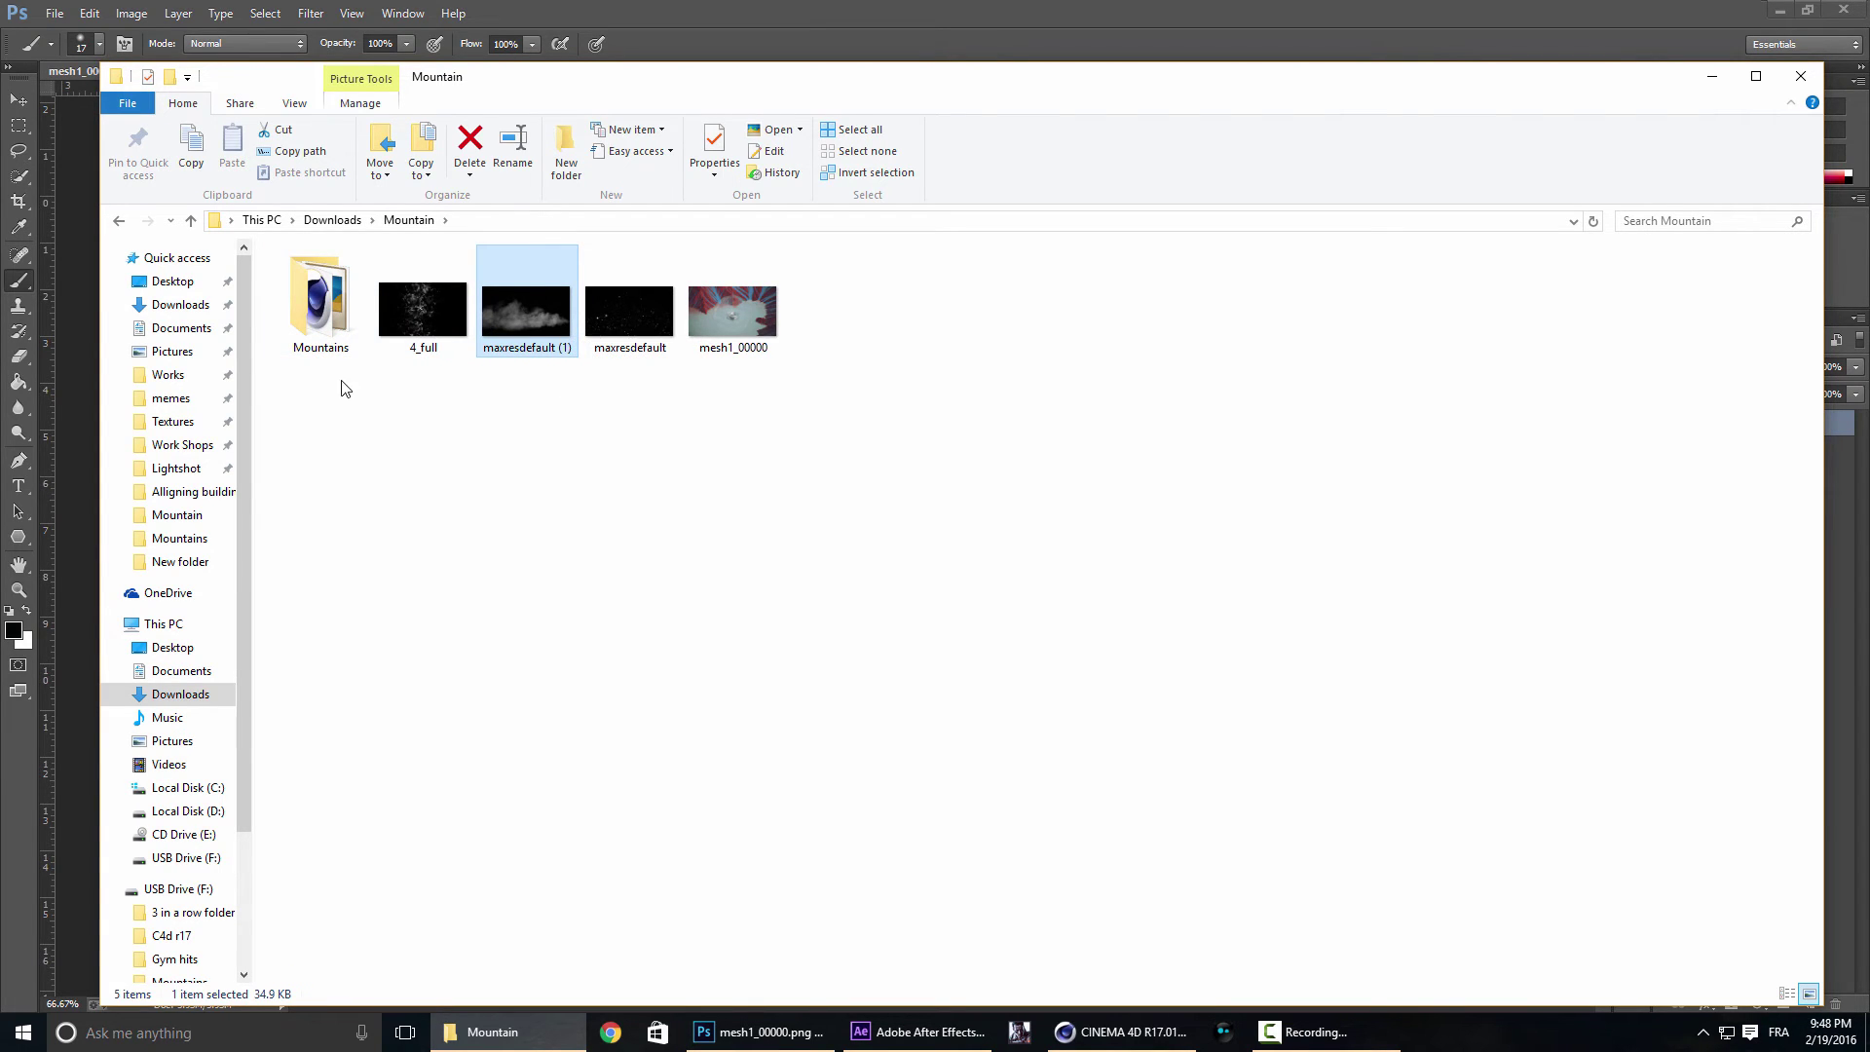
Preview the dust2 image from the Textures folder on drive D at a larger zoom and close the preview.
click(174, 420)
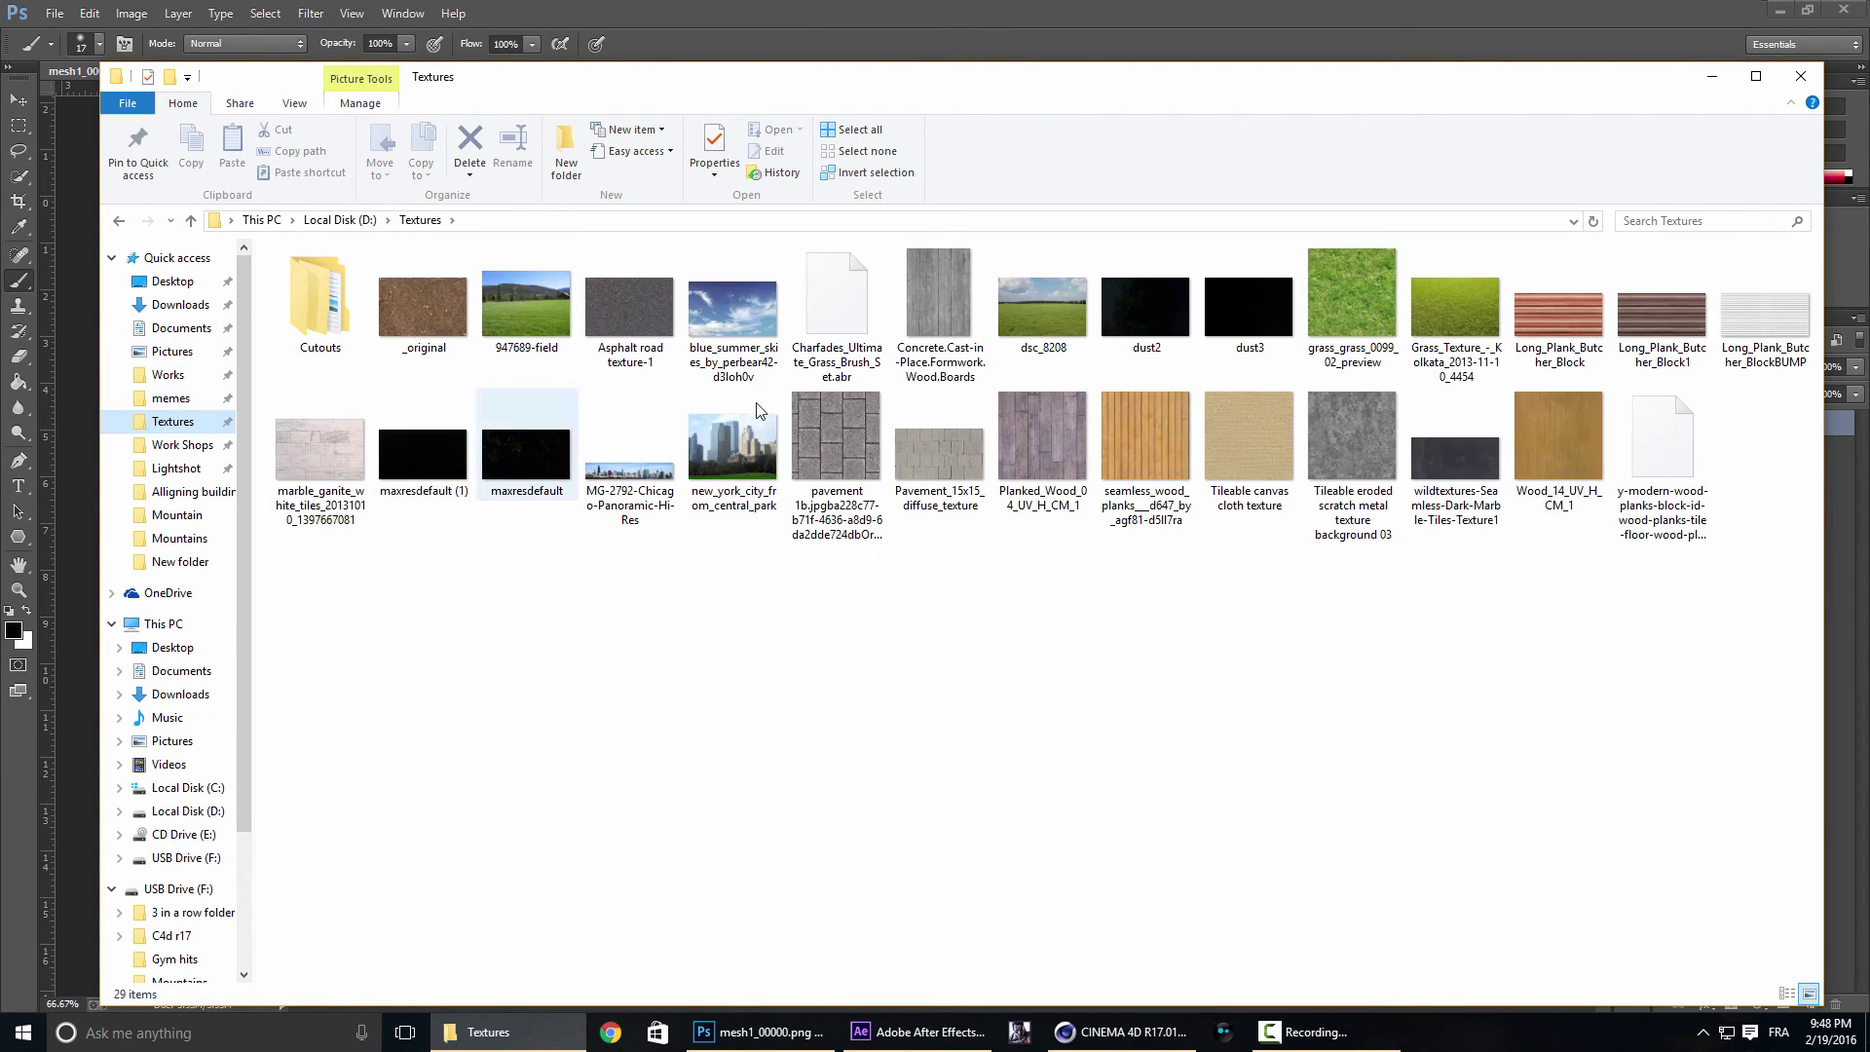
double_click(1166, 296)
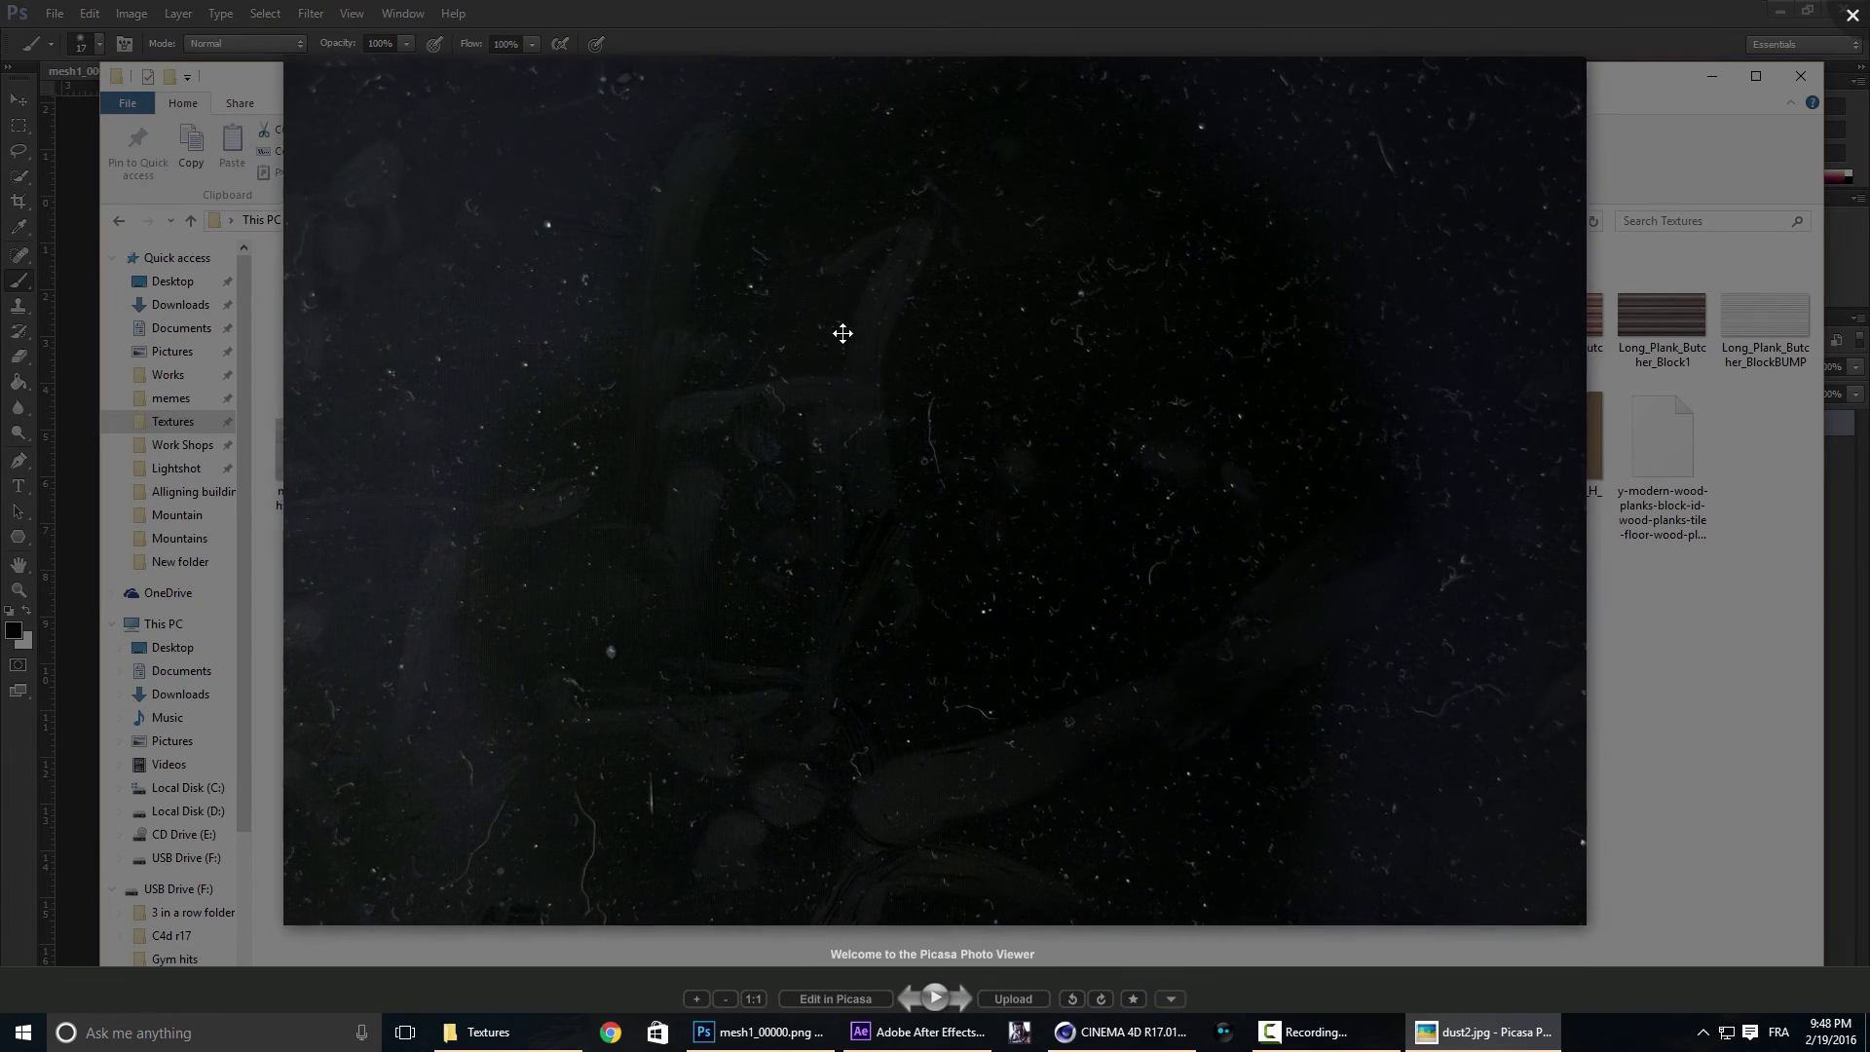
scroll(849, 305, up, 2)
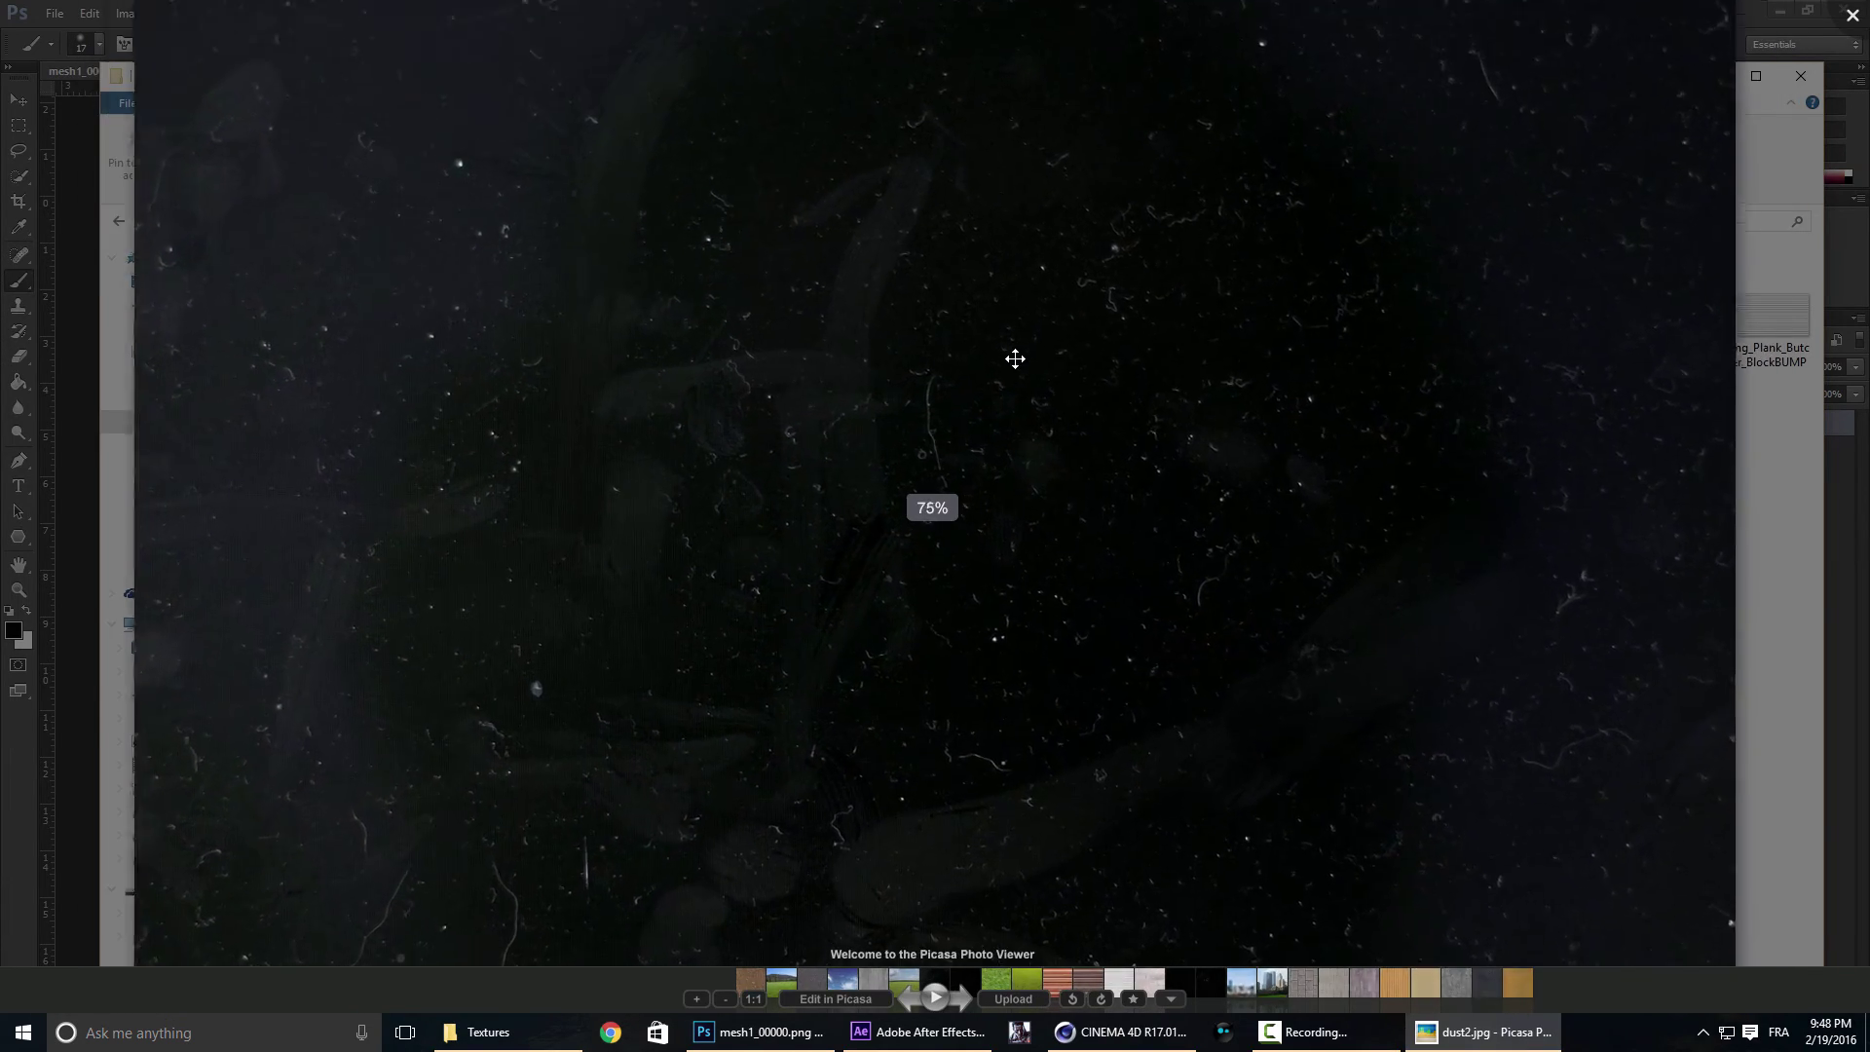
scroll(1015, 358, up, 2)
click(1852, 16)
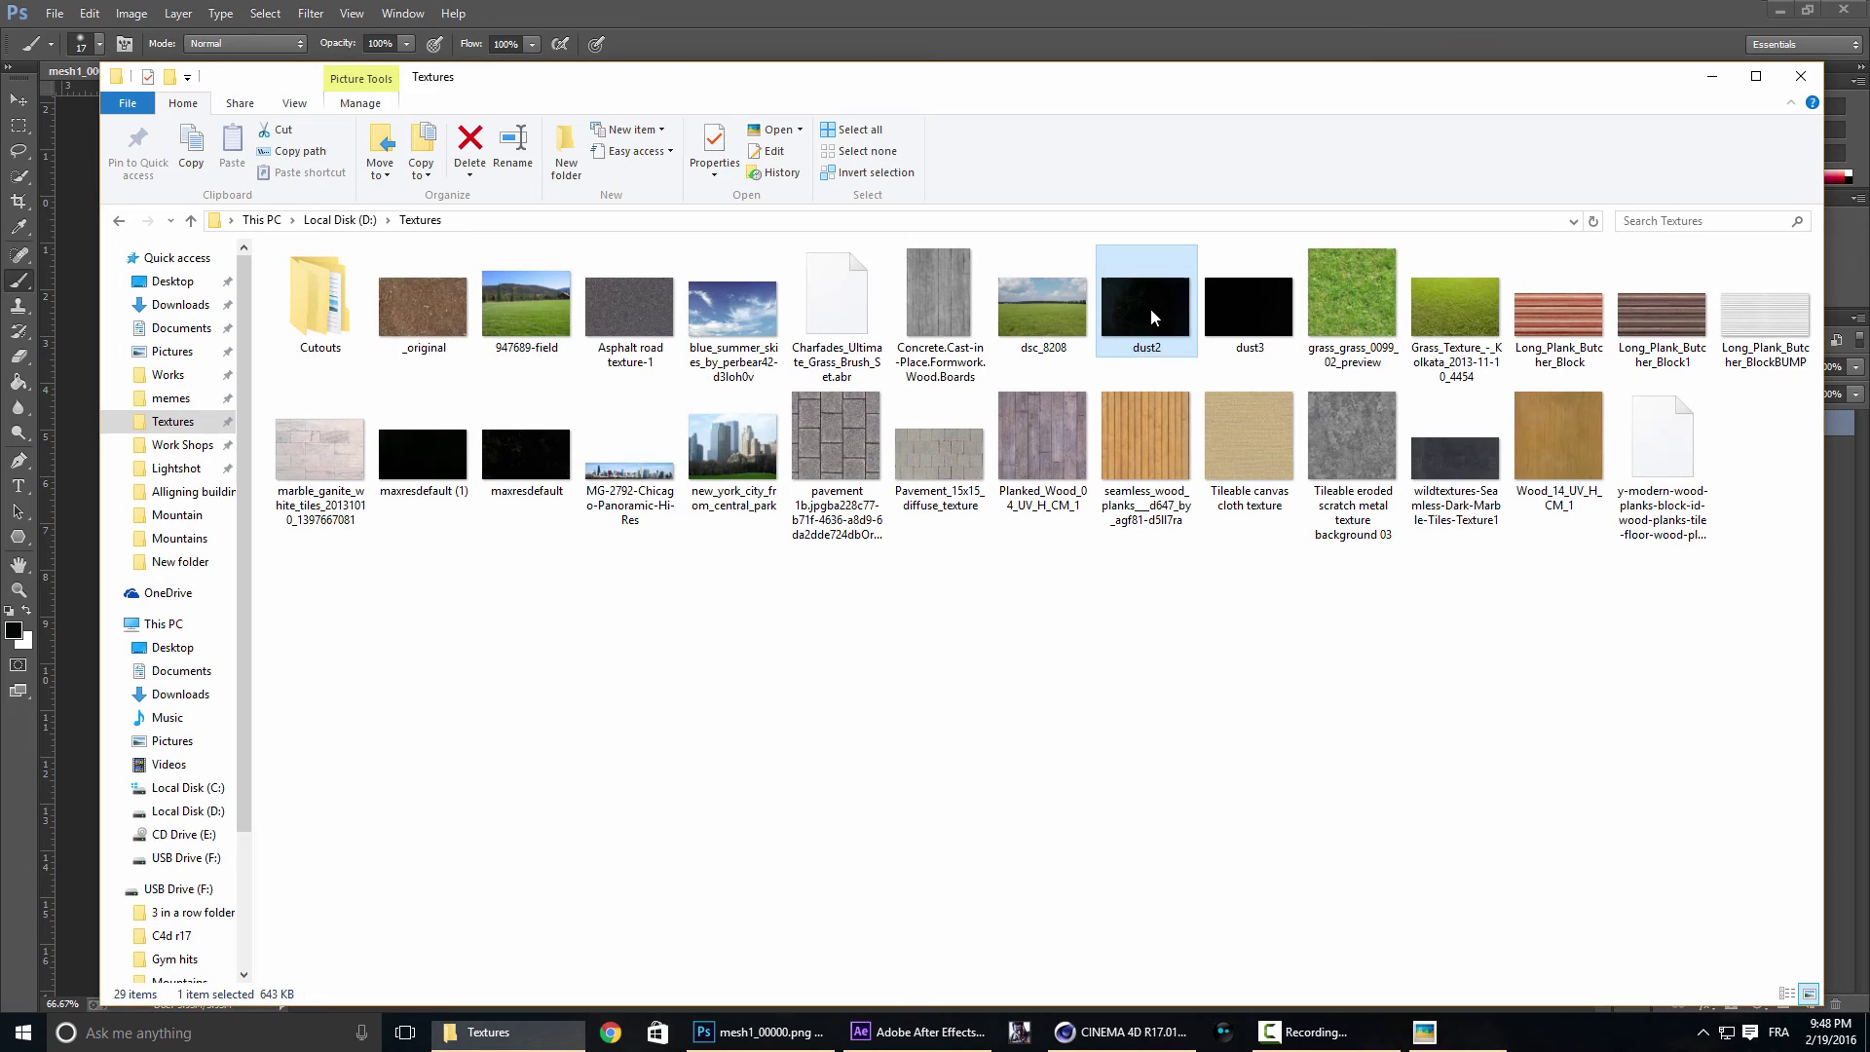
Place dust2 from the Textures folder into the mesh1_00000.png document in Photoshop and scale it proportionally from its center to cover the canvas.
drag(1150, 308, 1001, 426)
alt+shift+drag(1359, 216, 1549, 122)
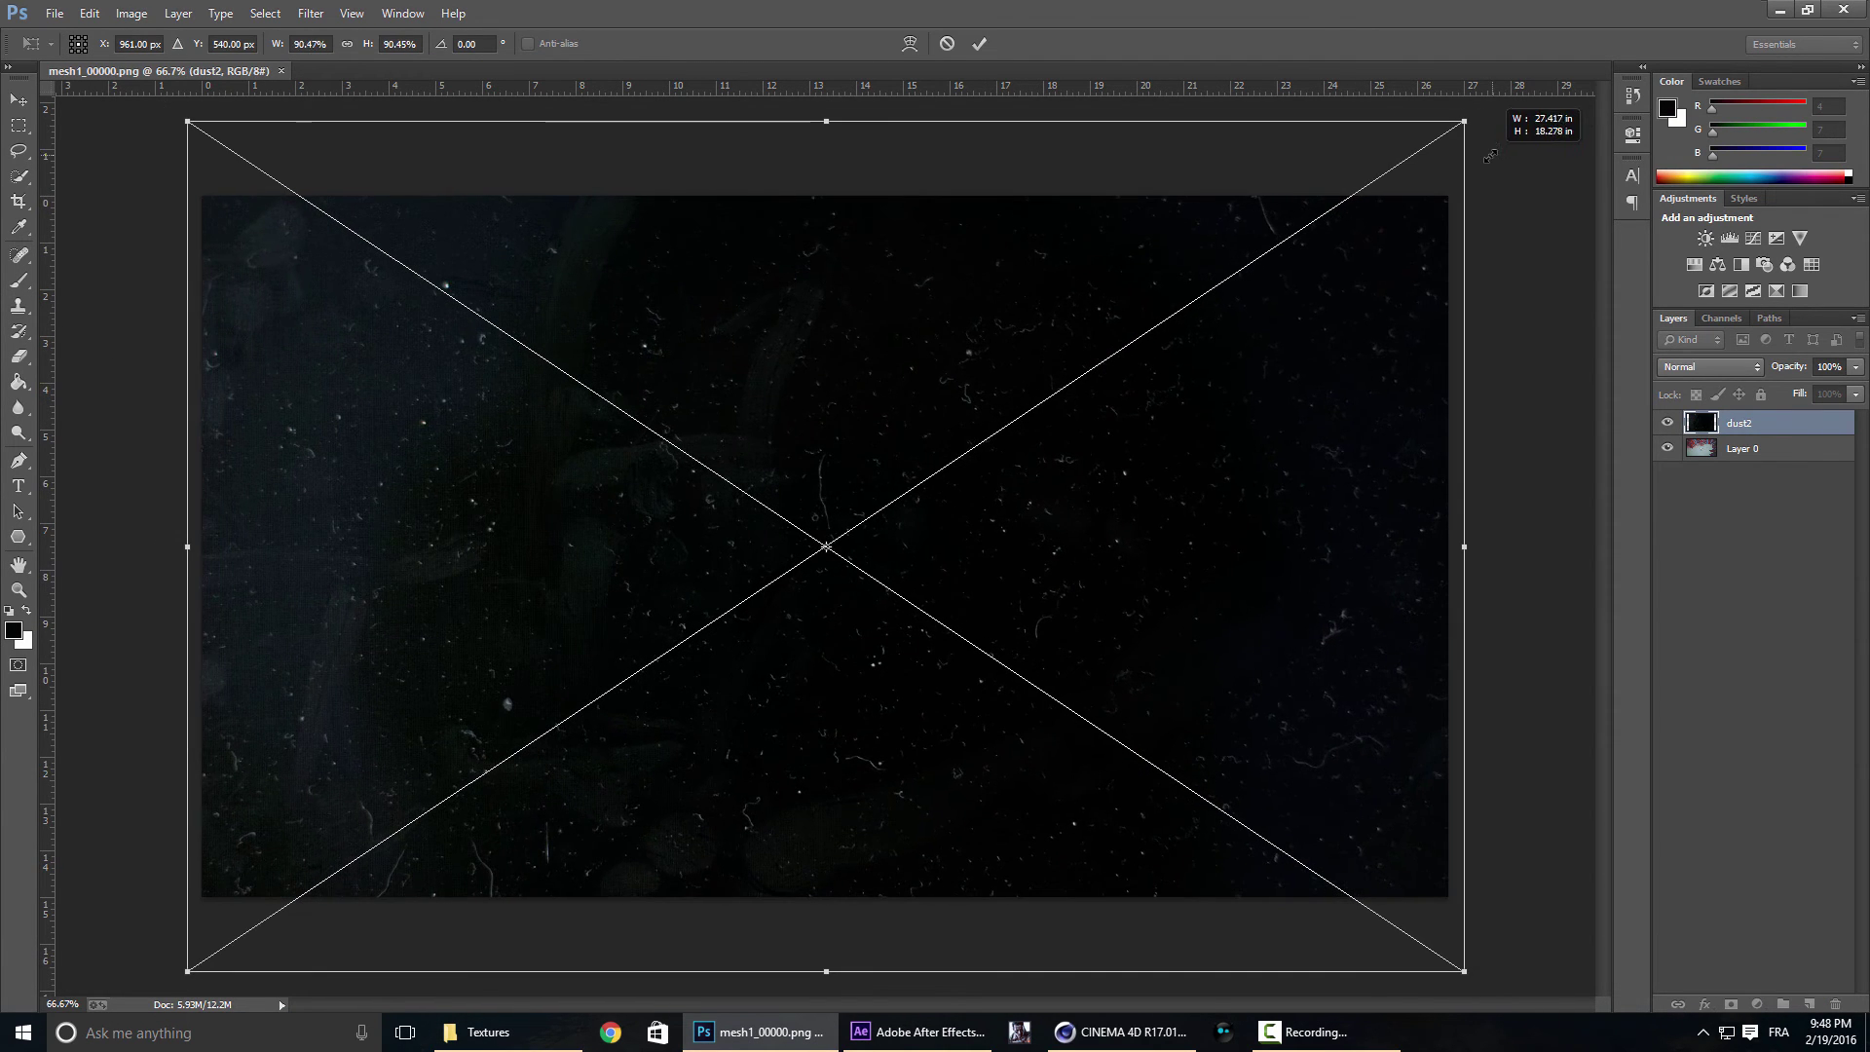
key(Return)
Set the dust2 layer's blend mode to Screen and lower its opacity to 58%.
click(1710, 366)
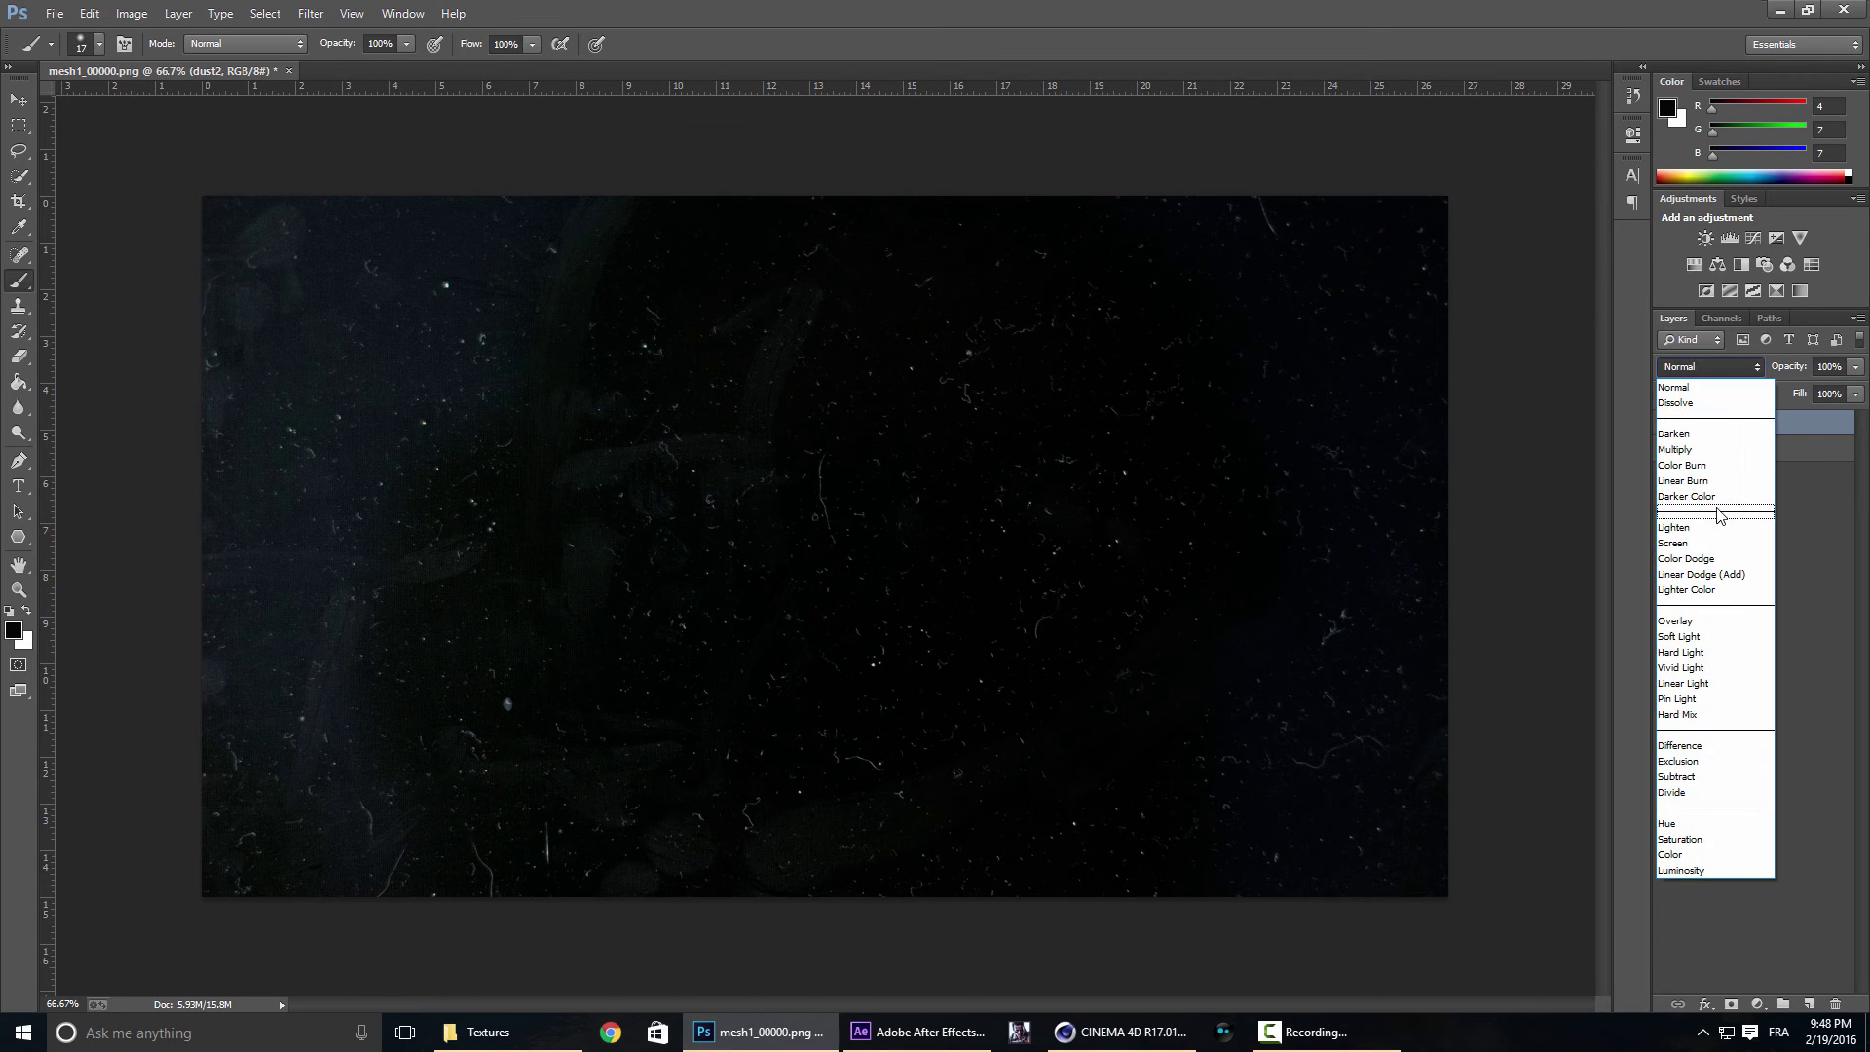
click(1661, 539)
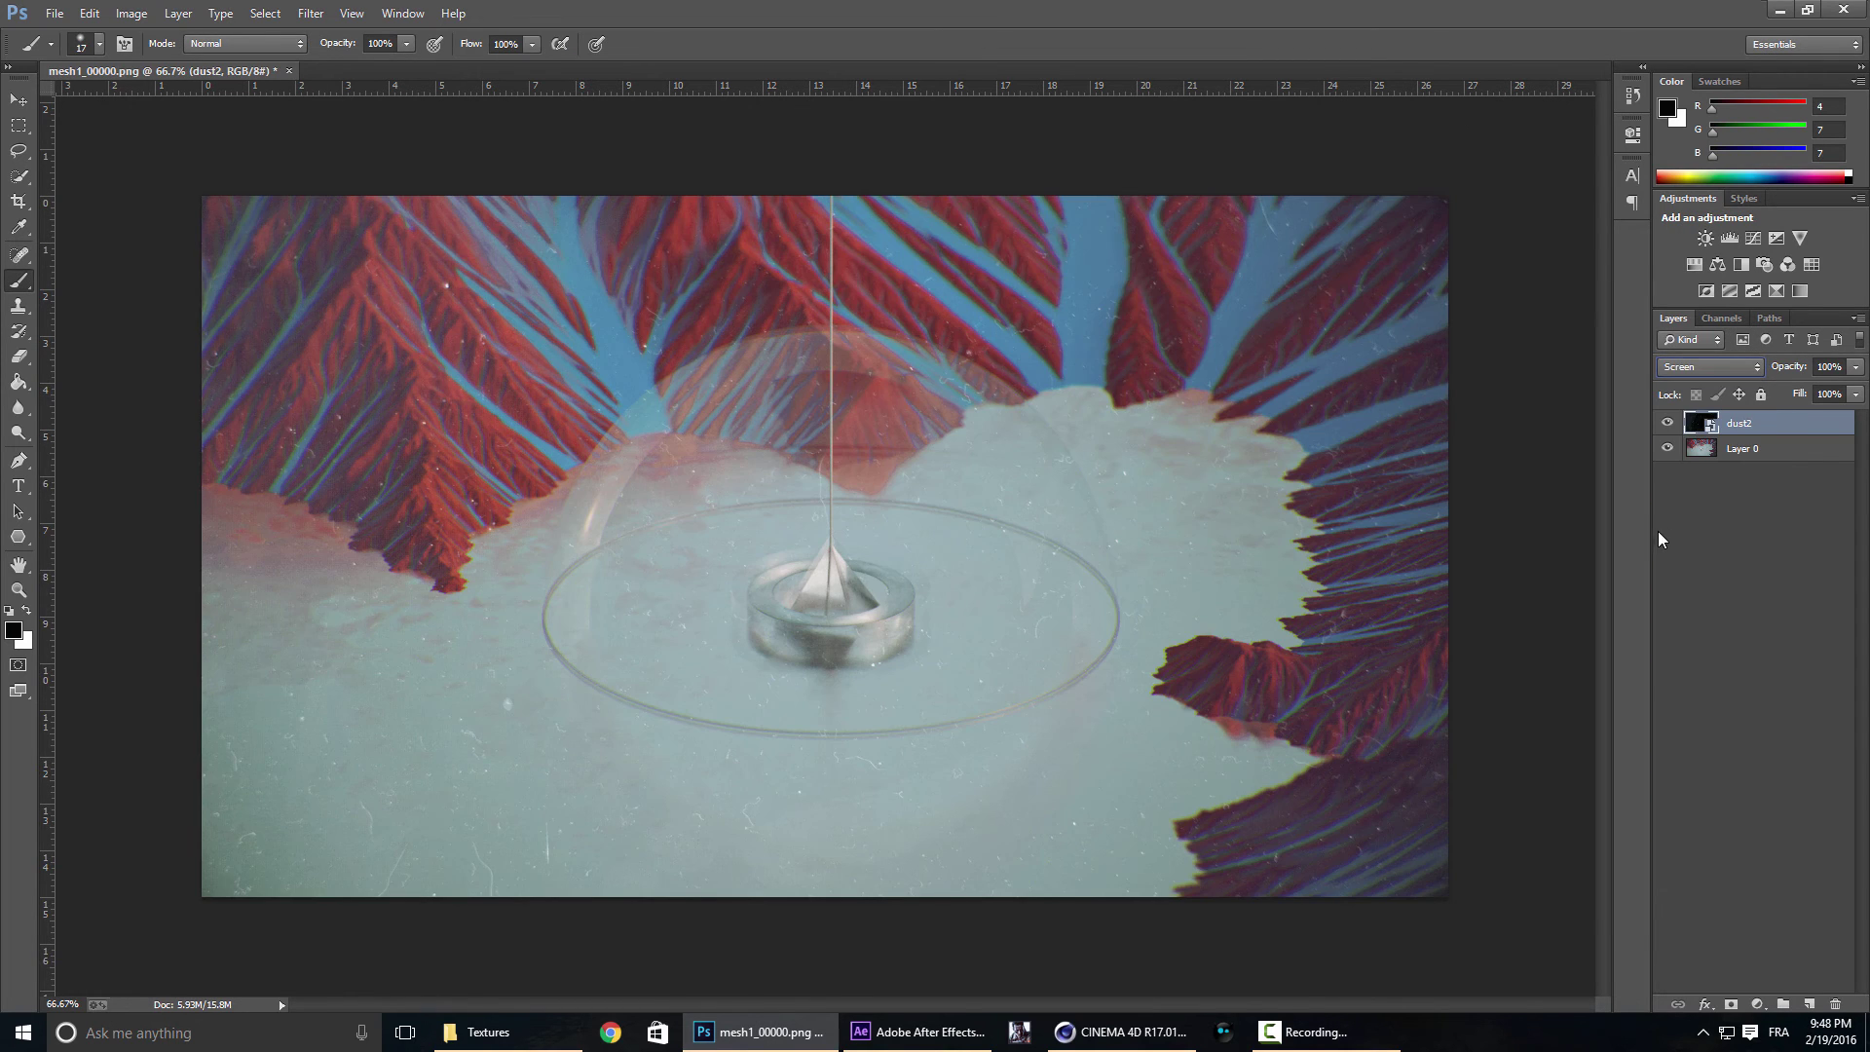
click(1855, 367)
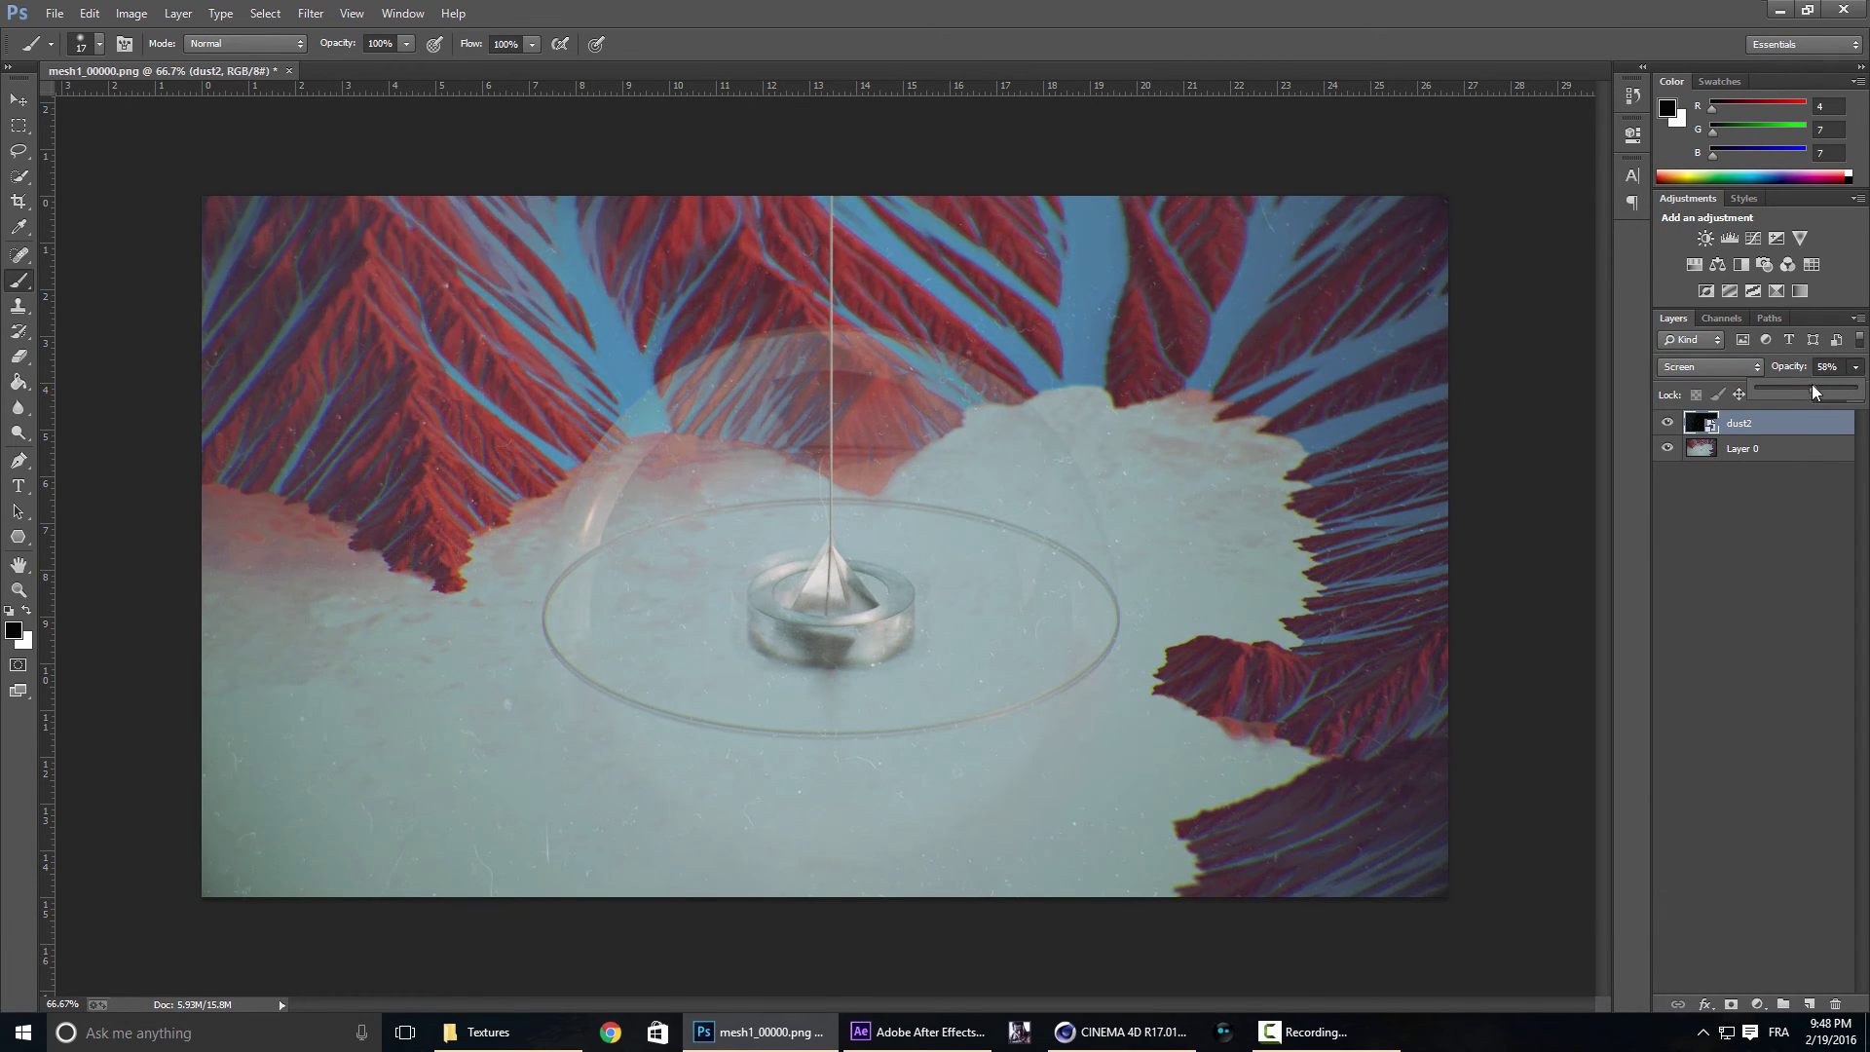
Switch to File Explorer and preview the maxresdefault and maxresdefault (1) images in the Textures folder, closing the preview.
click(496, 1033)
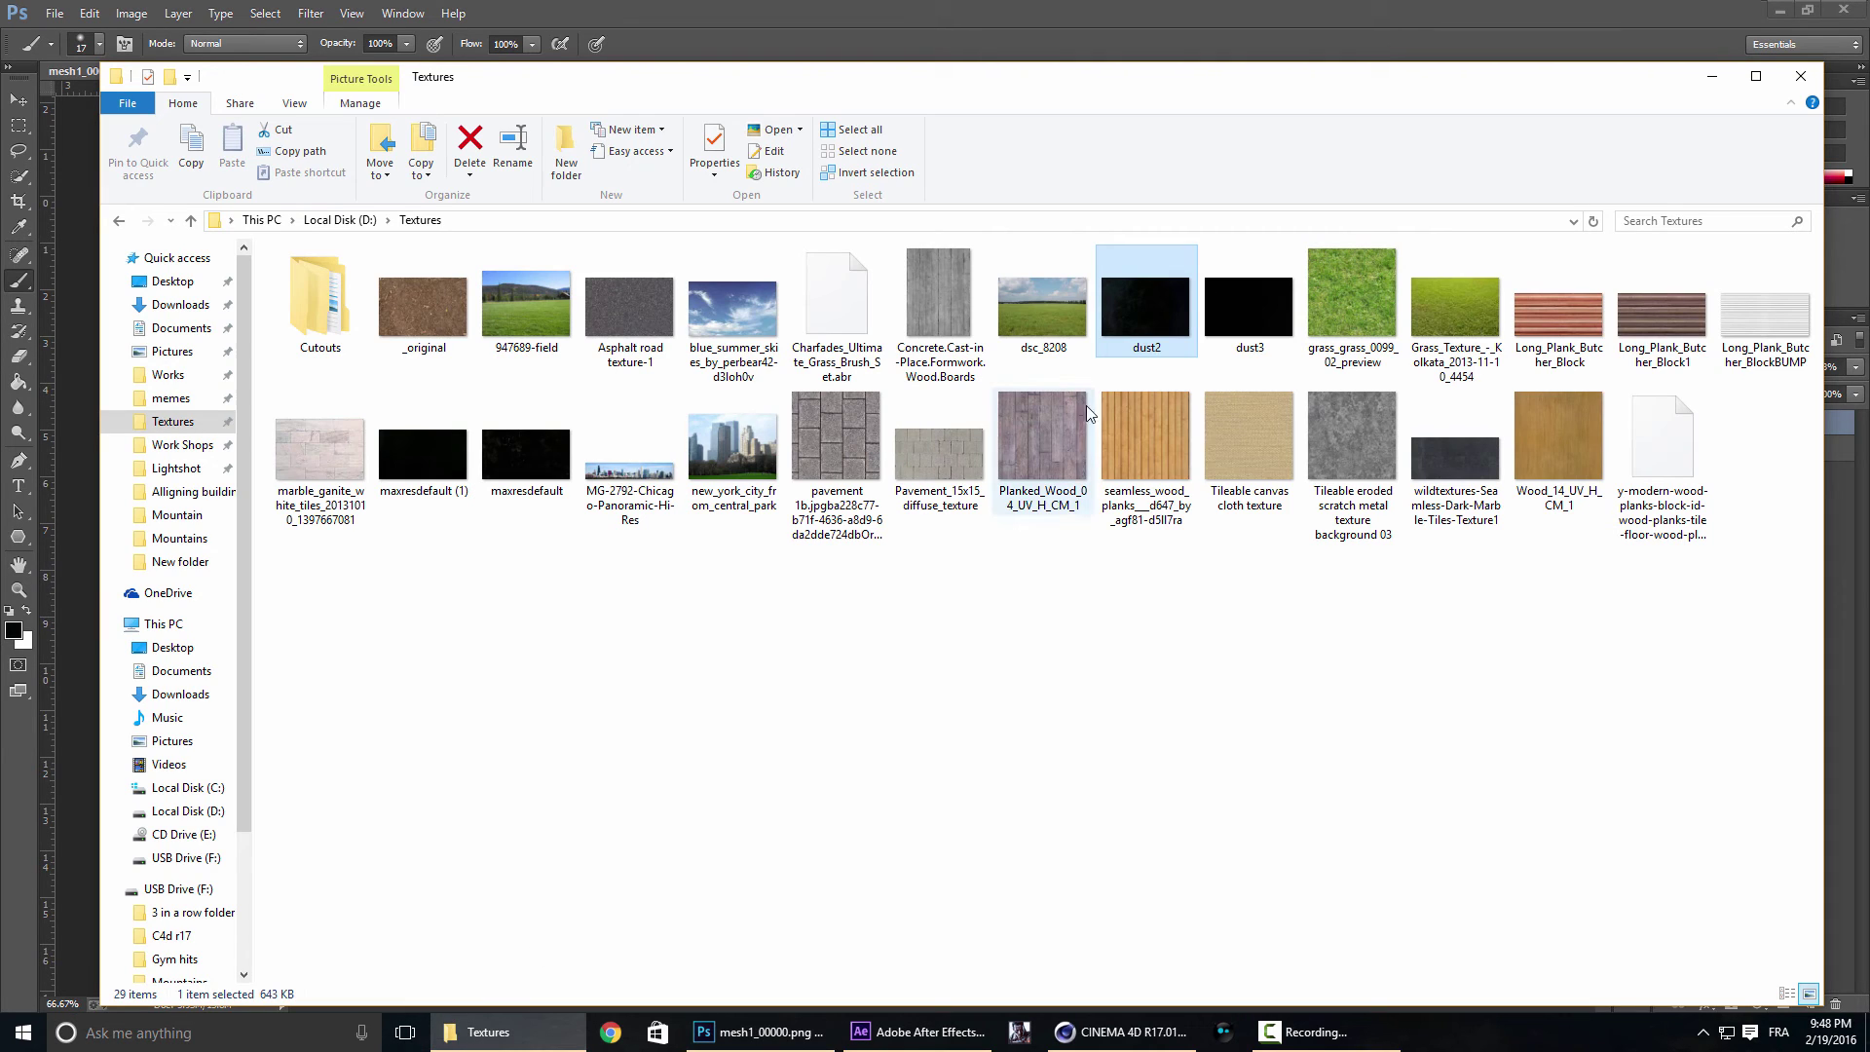
double_click(511, 492)
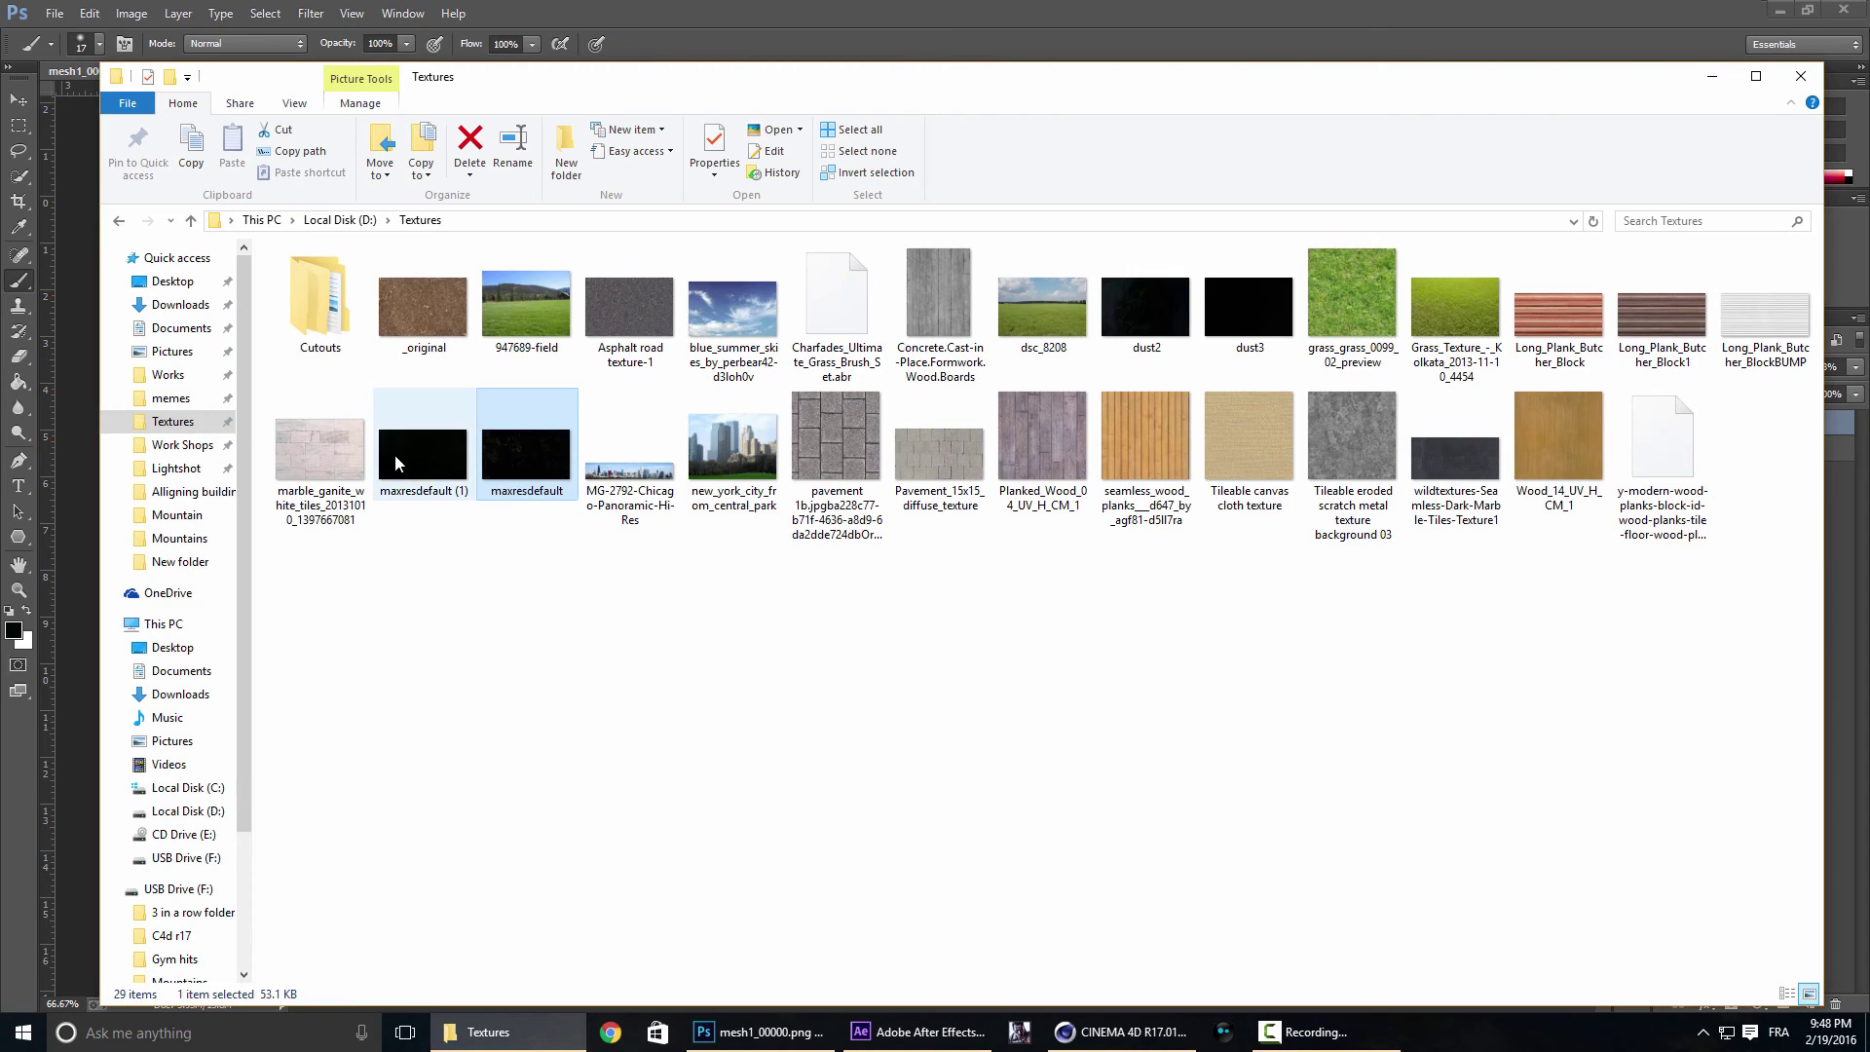
double_click(395, 454)
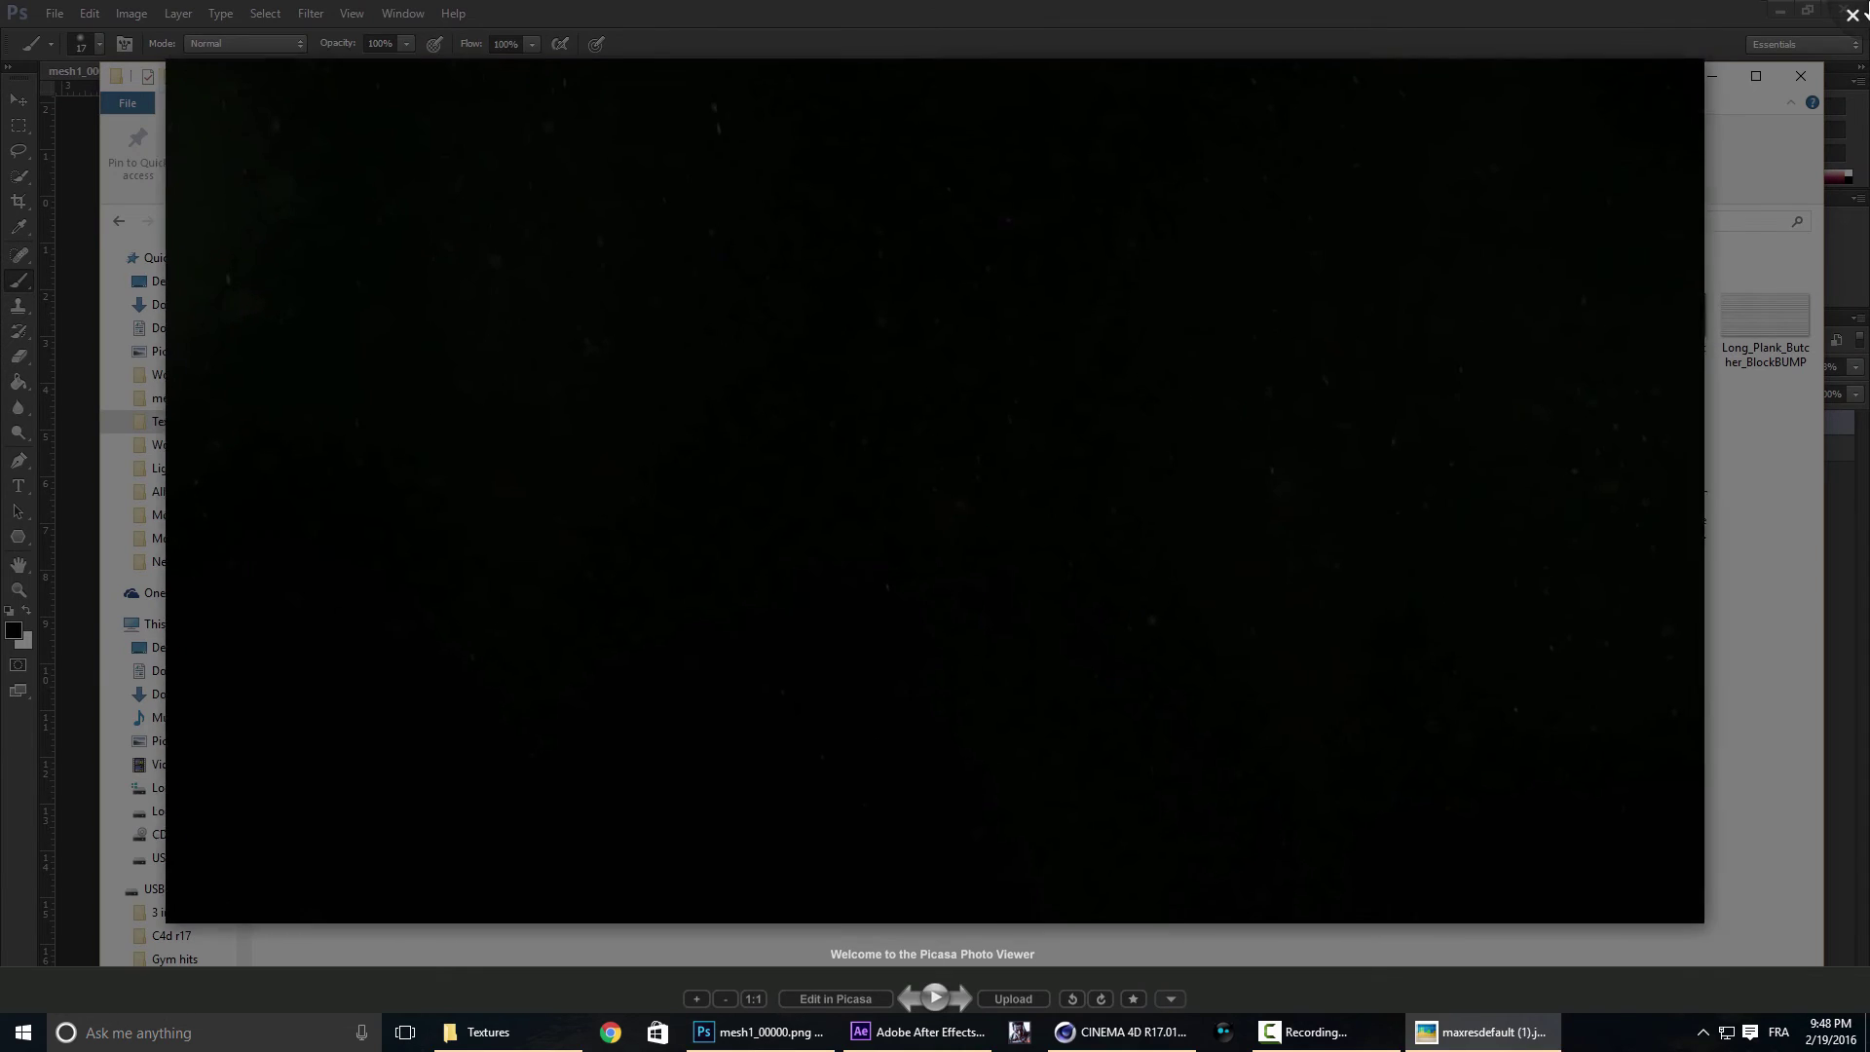
click(1852, 15)
Place dust3 from the Textures folder into the Photoshop document and scale it proportionally from its center to about 89% to cover the canvas.
drag(1279, 262, 84, 372)
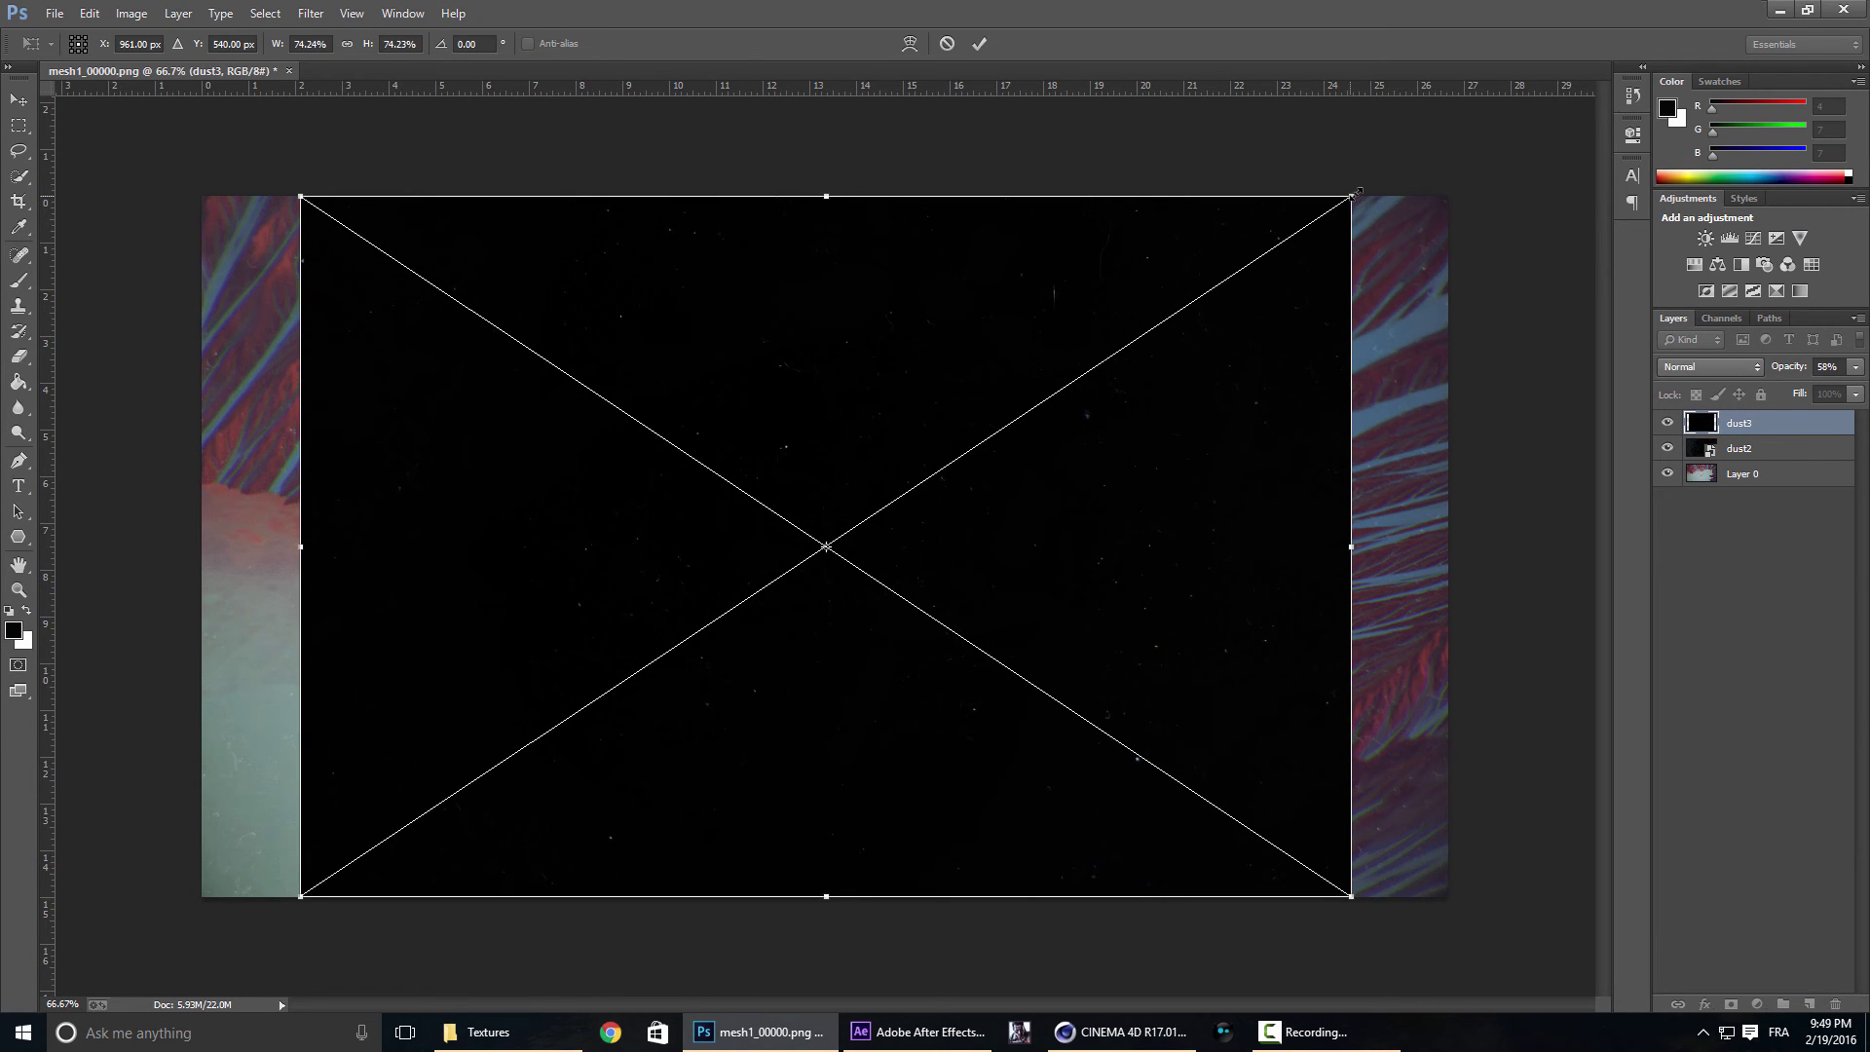
alt+shift+drag(1357, 193, 1470, 149)
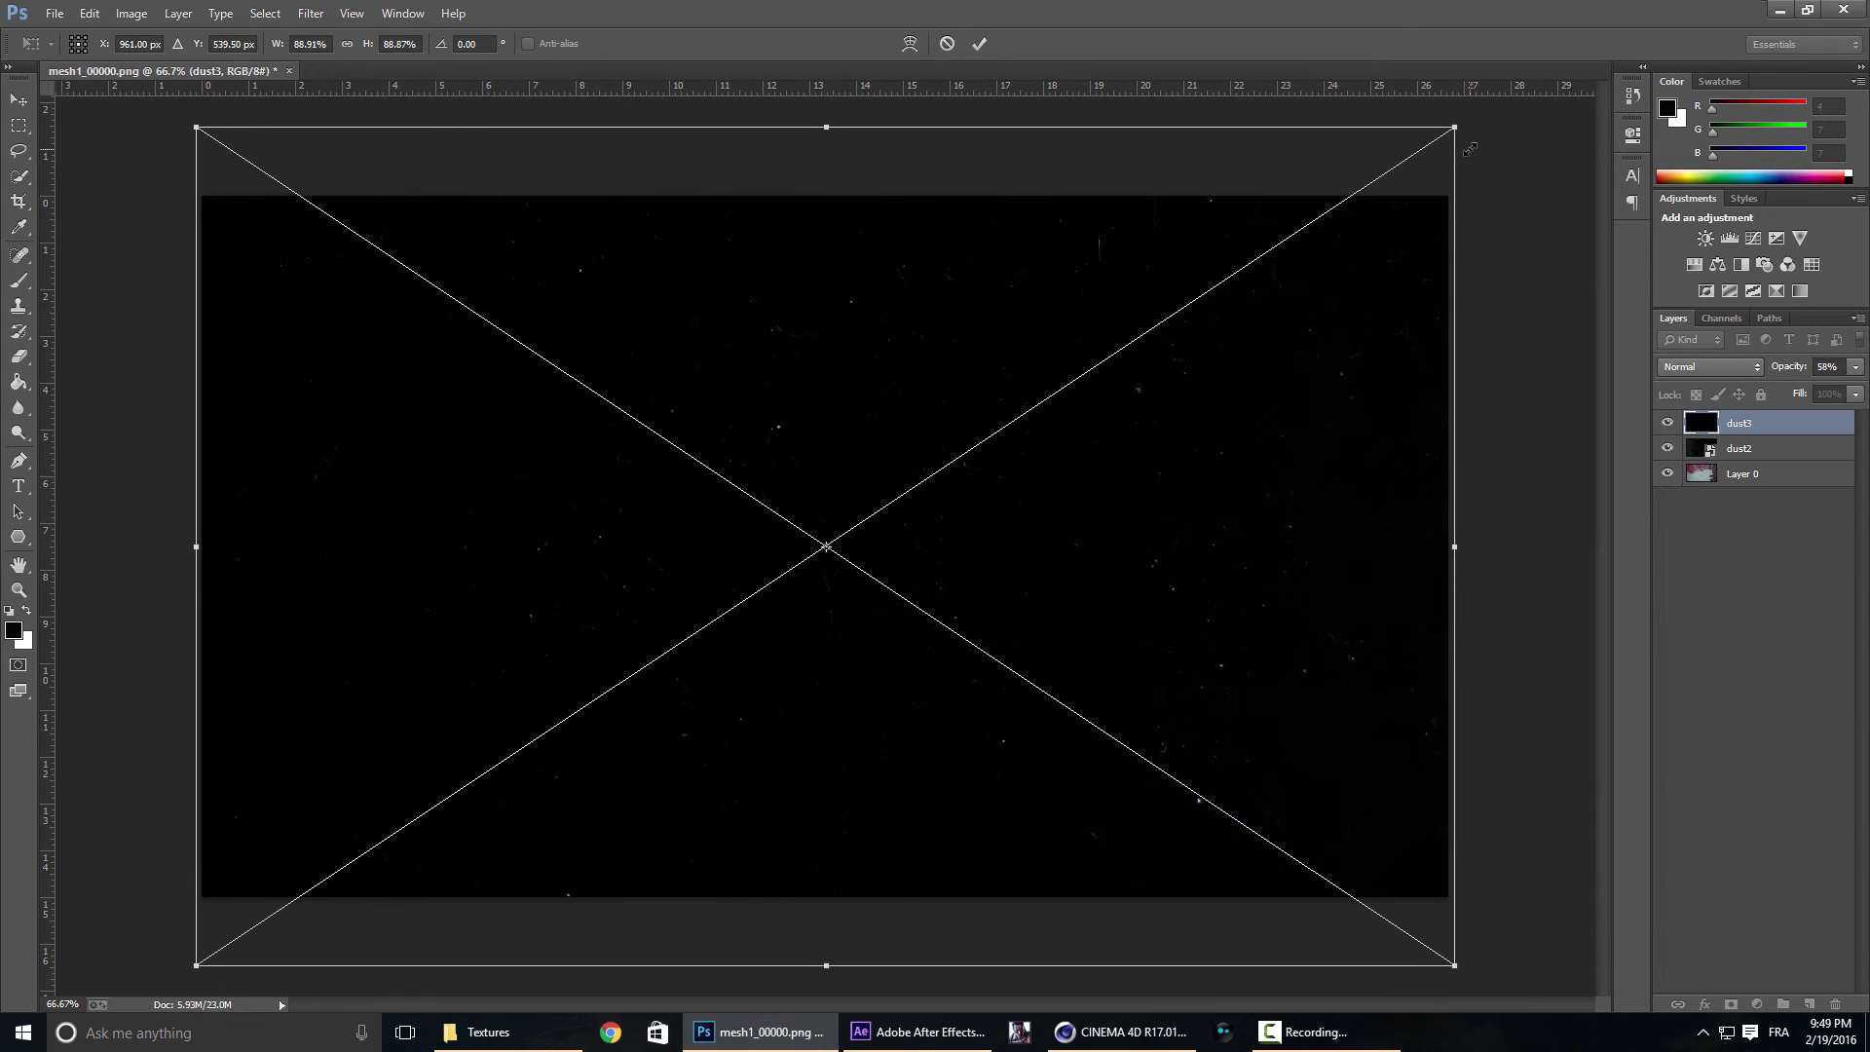
key(Return)
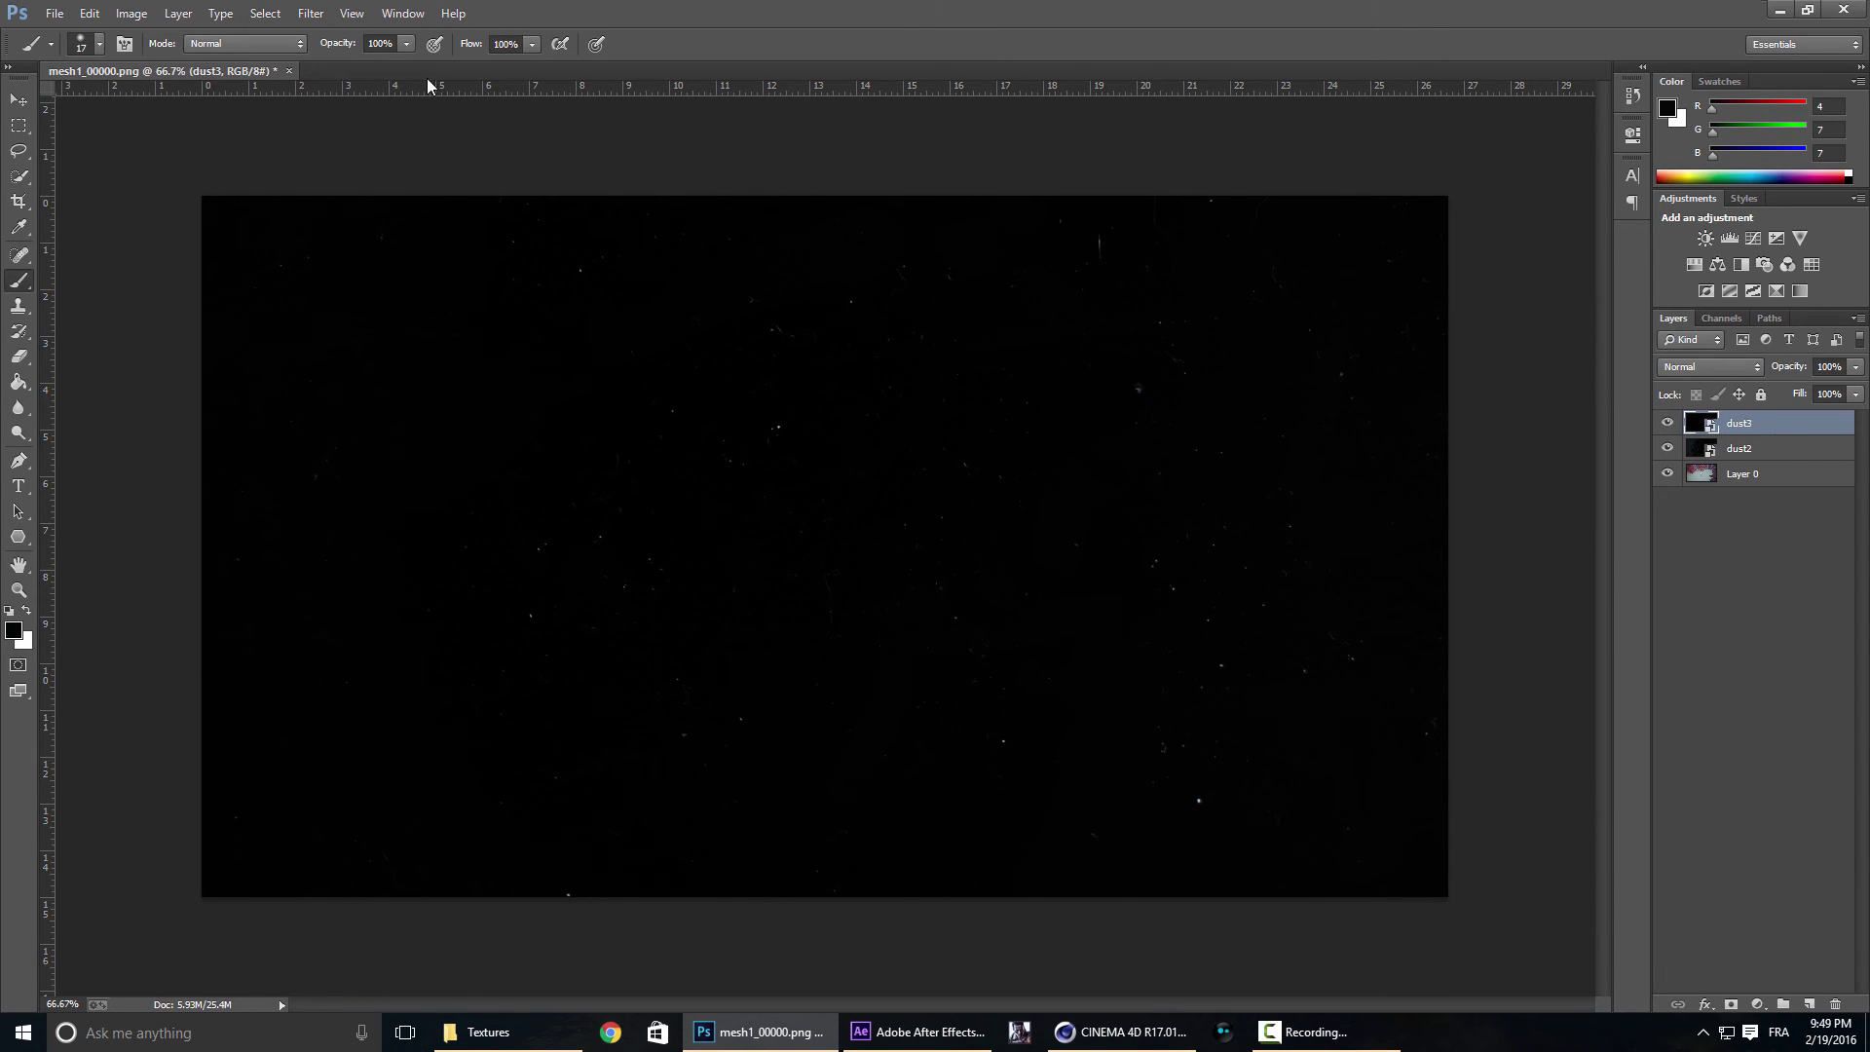
click(312, 13)
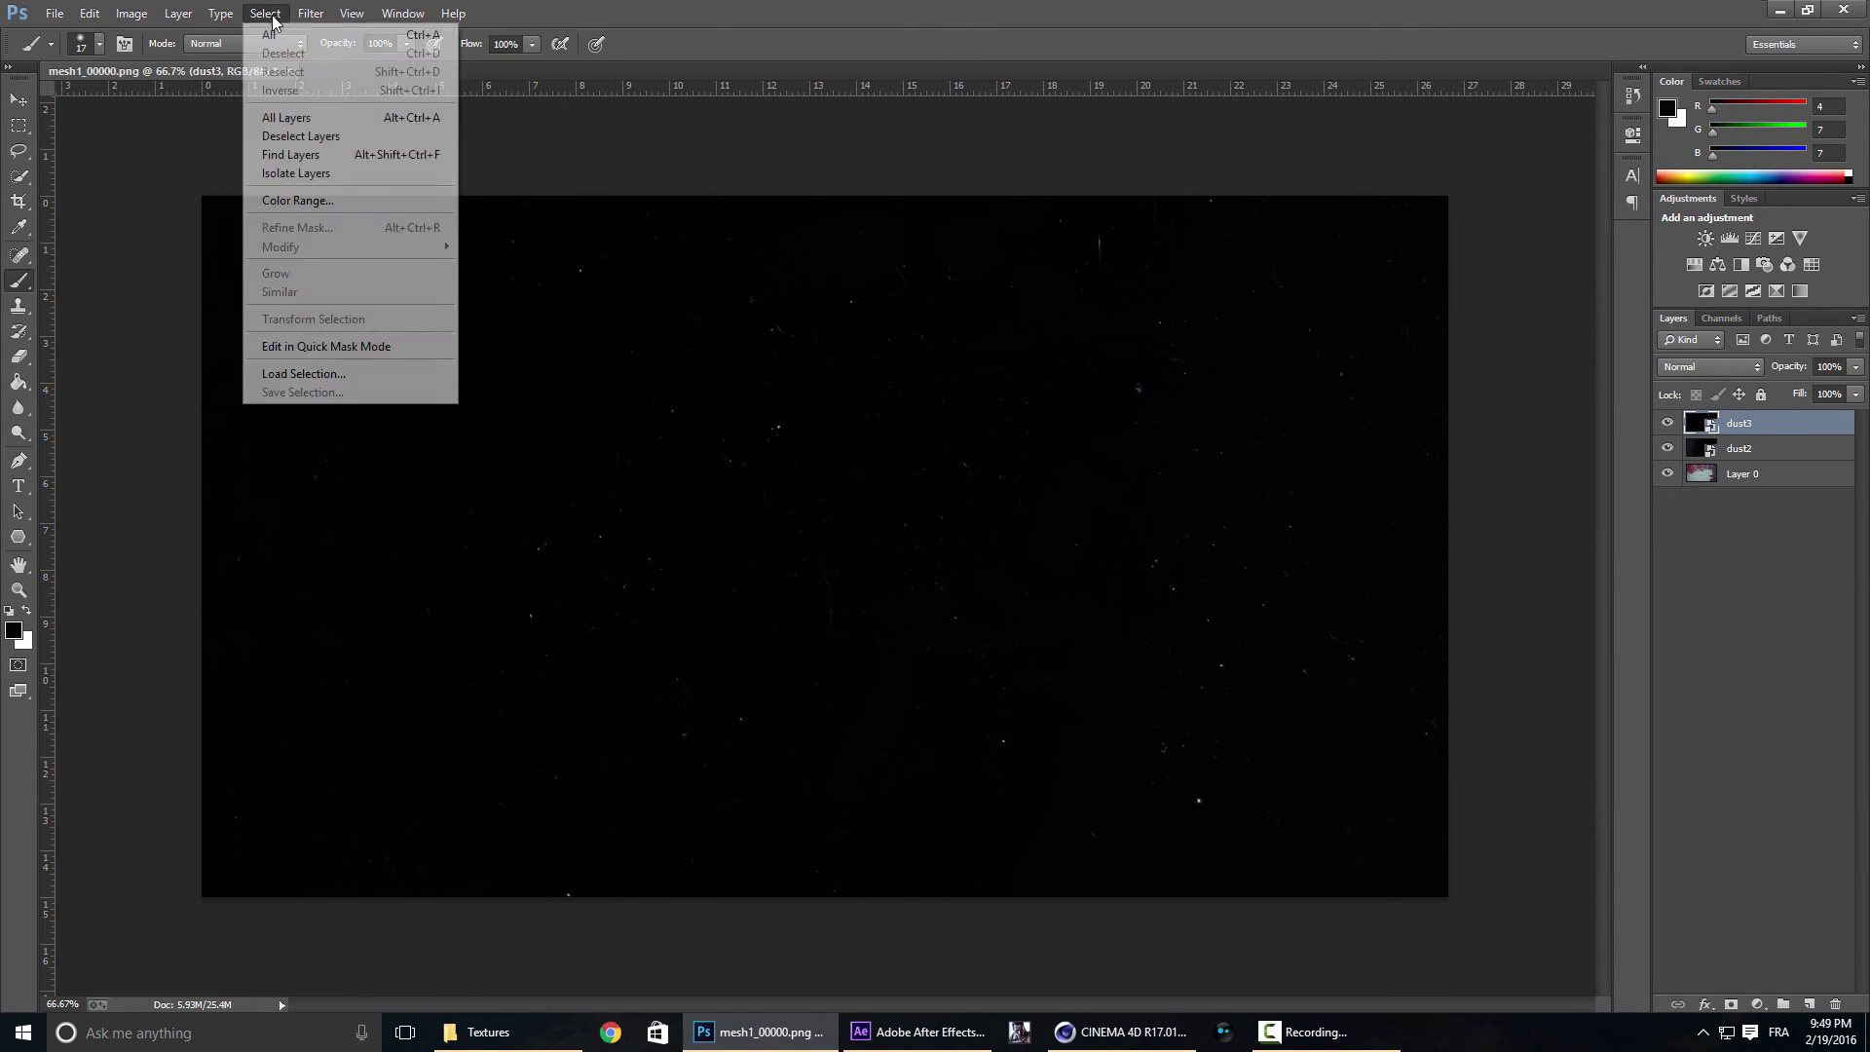
mouse_move(132, 18)
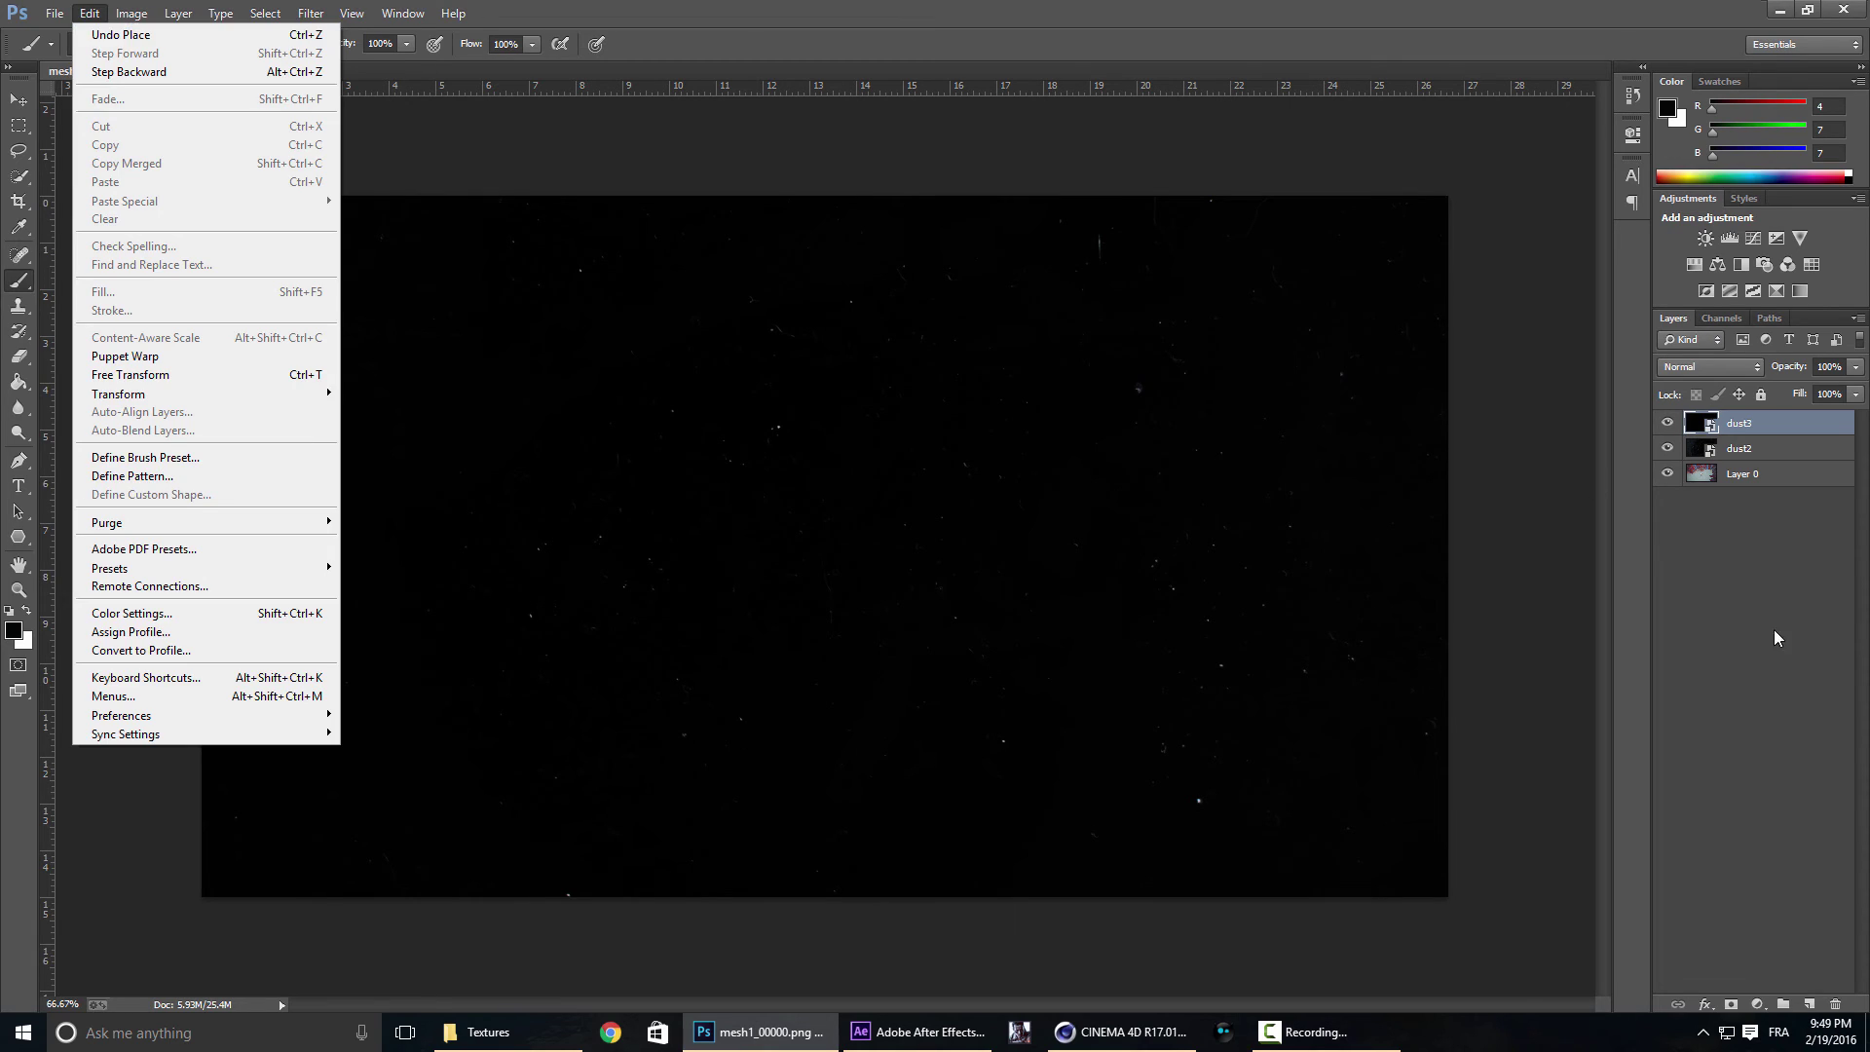
click(1775, 596)
Add an Invert adjustment above the dust3 layer and merge the two into one layer.
click(1768, 429)
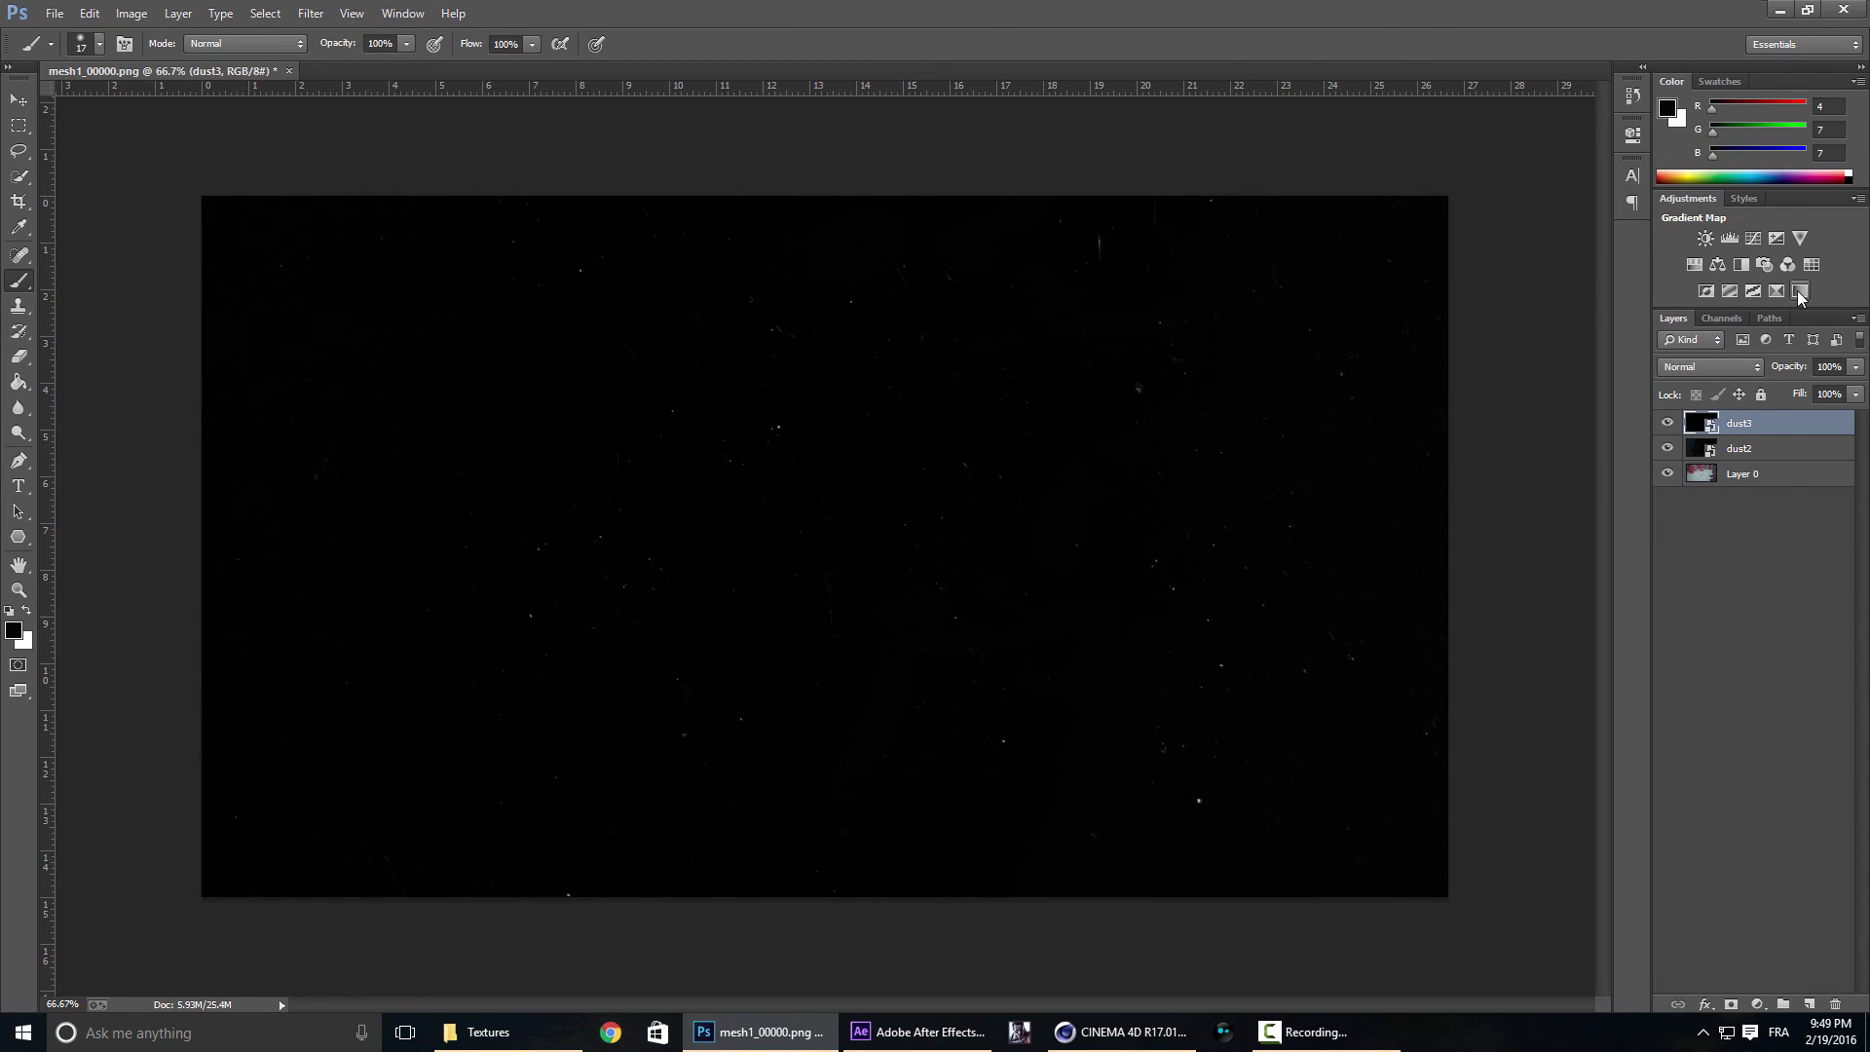
click(1705, 290)
shift+click(1782, 451)
right_click(1782, 455)
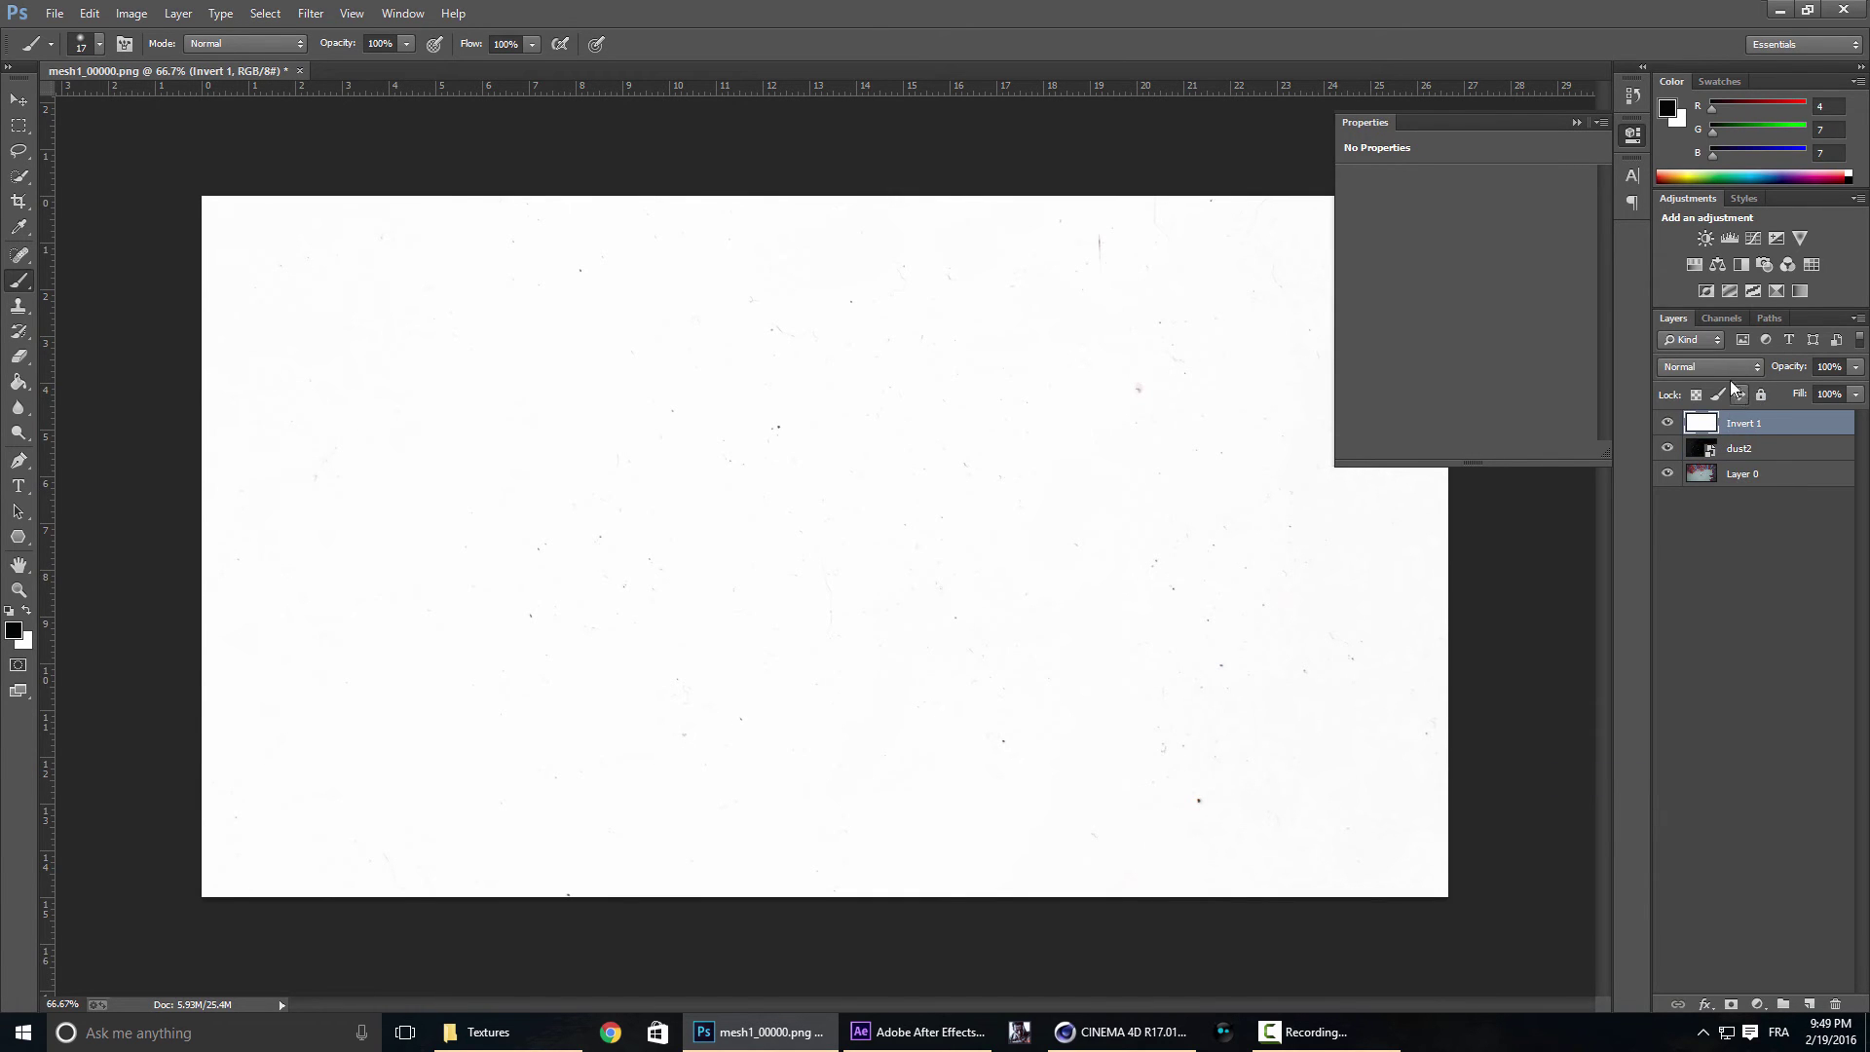
Set the merged inverted dust layer's blend mode to Multiply and collapse its properties.
click(1726, 373)
click(1732, 446)
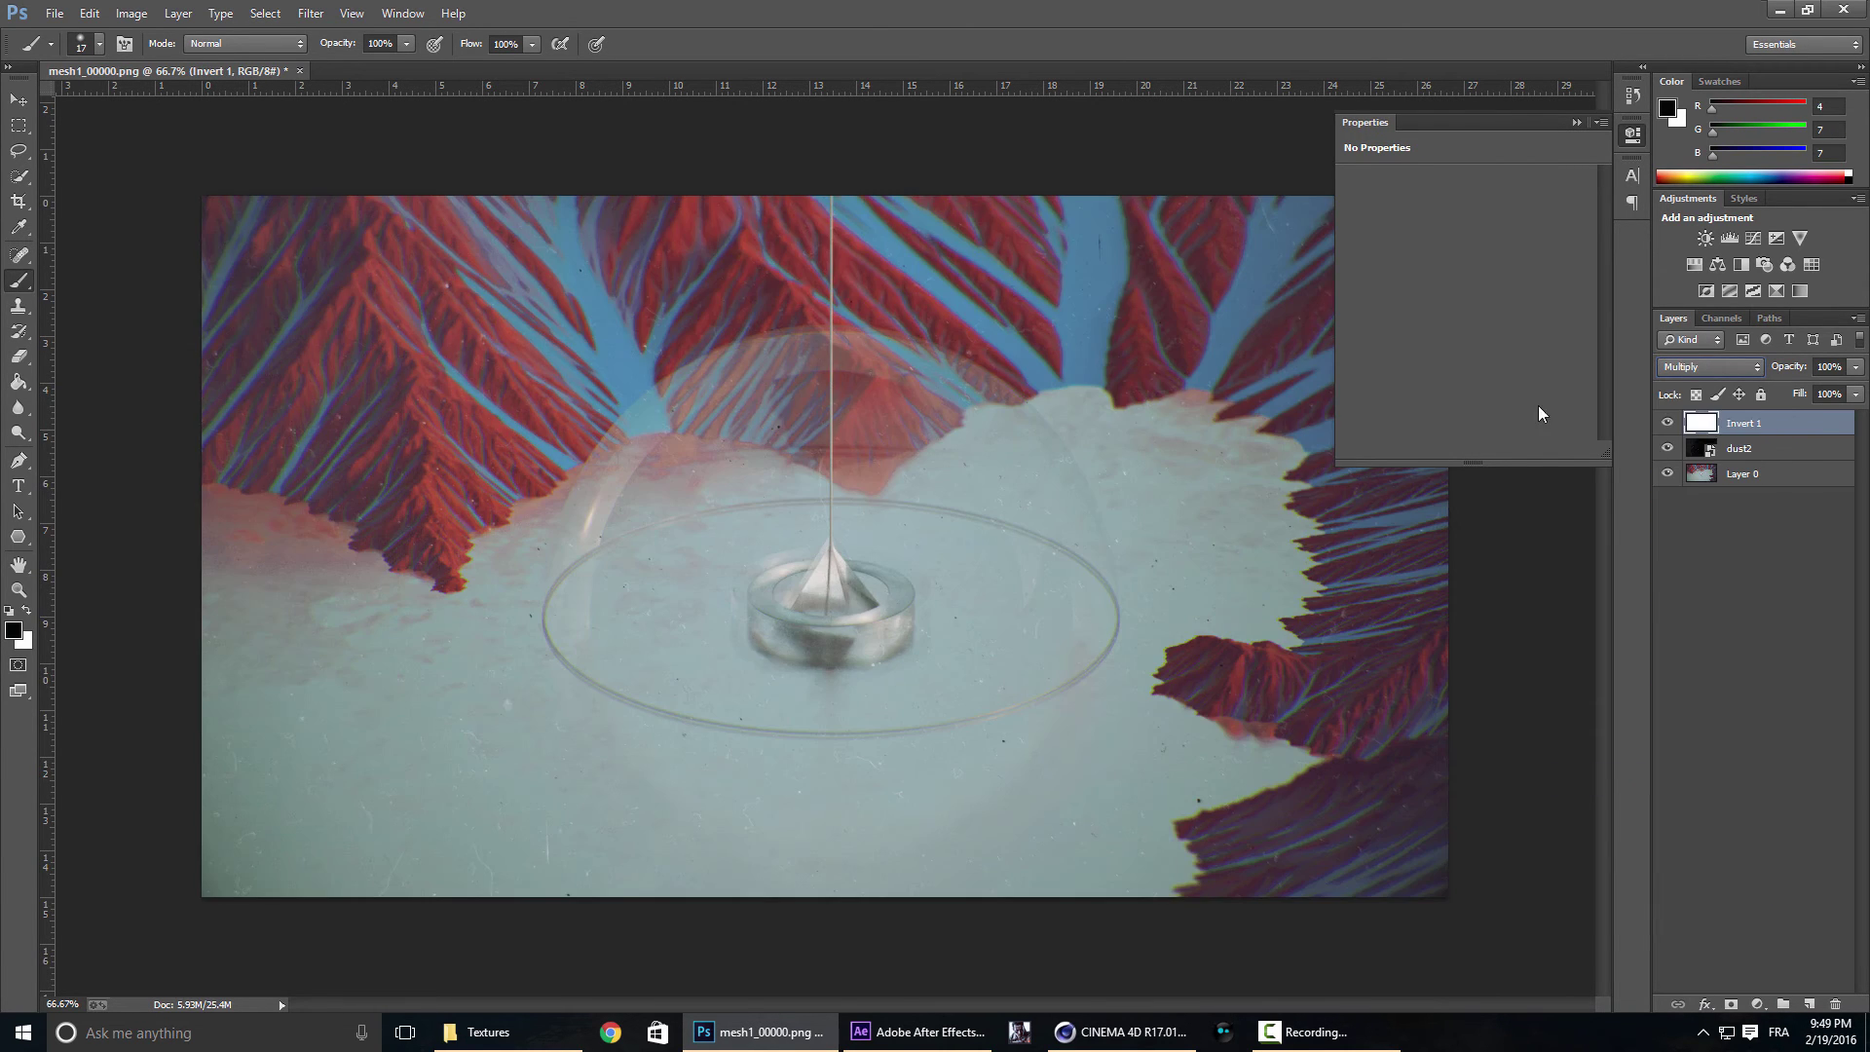
click(1572, 122)
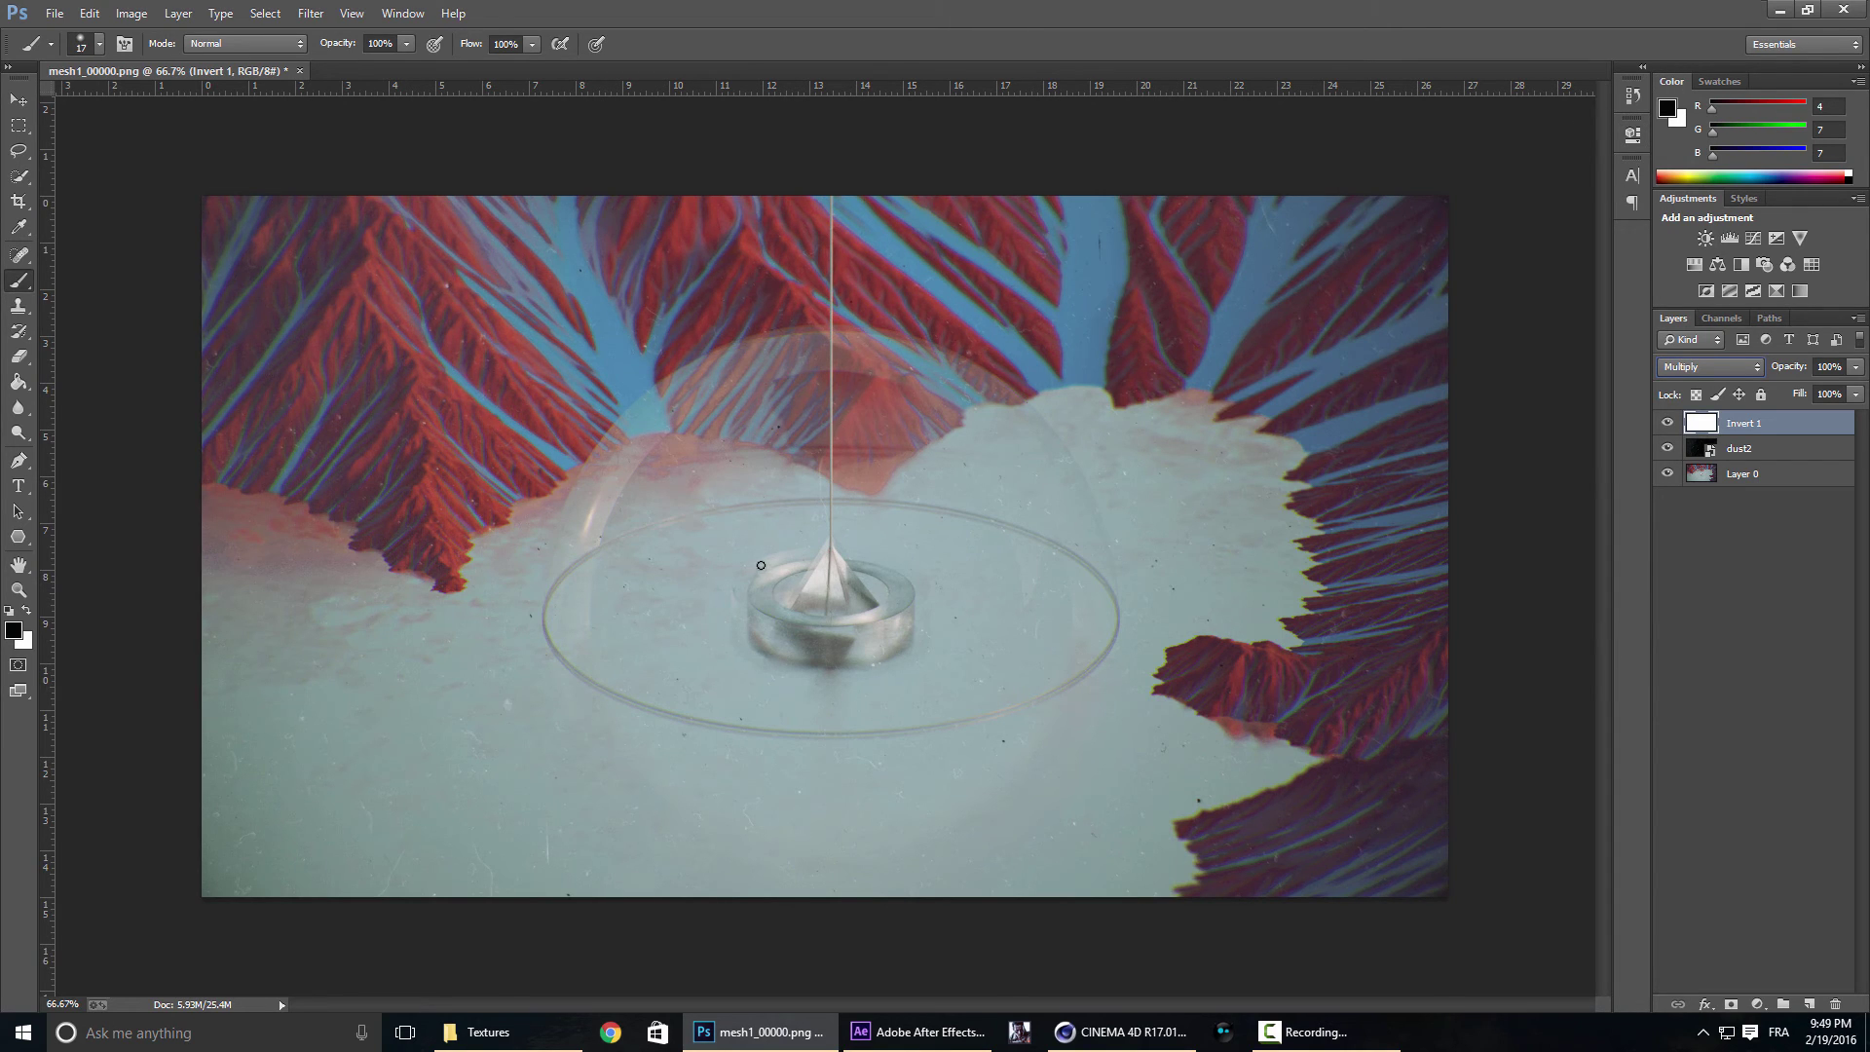
Place the smoke image maxresdefault (1) from the Mountain folder in Downloads into the Photoshop document at full canvas size.
click(488, 1032)
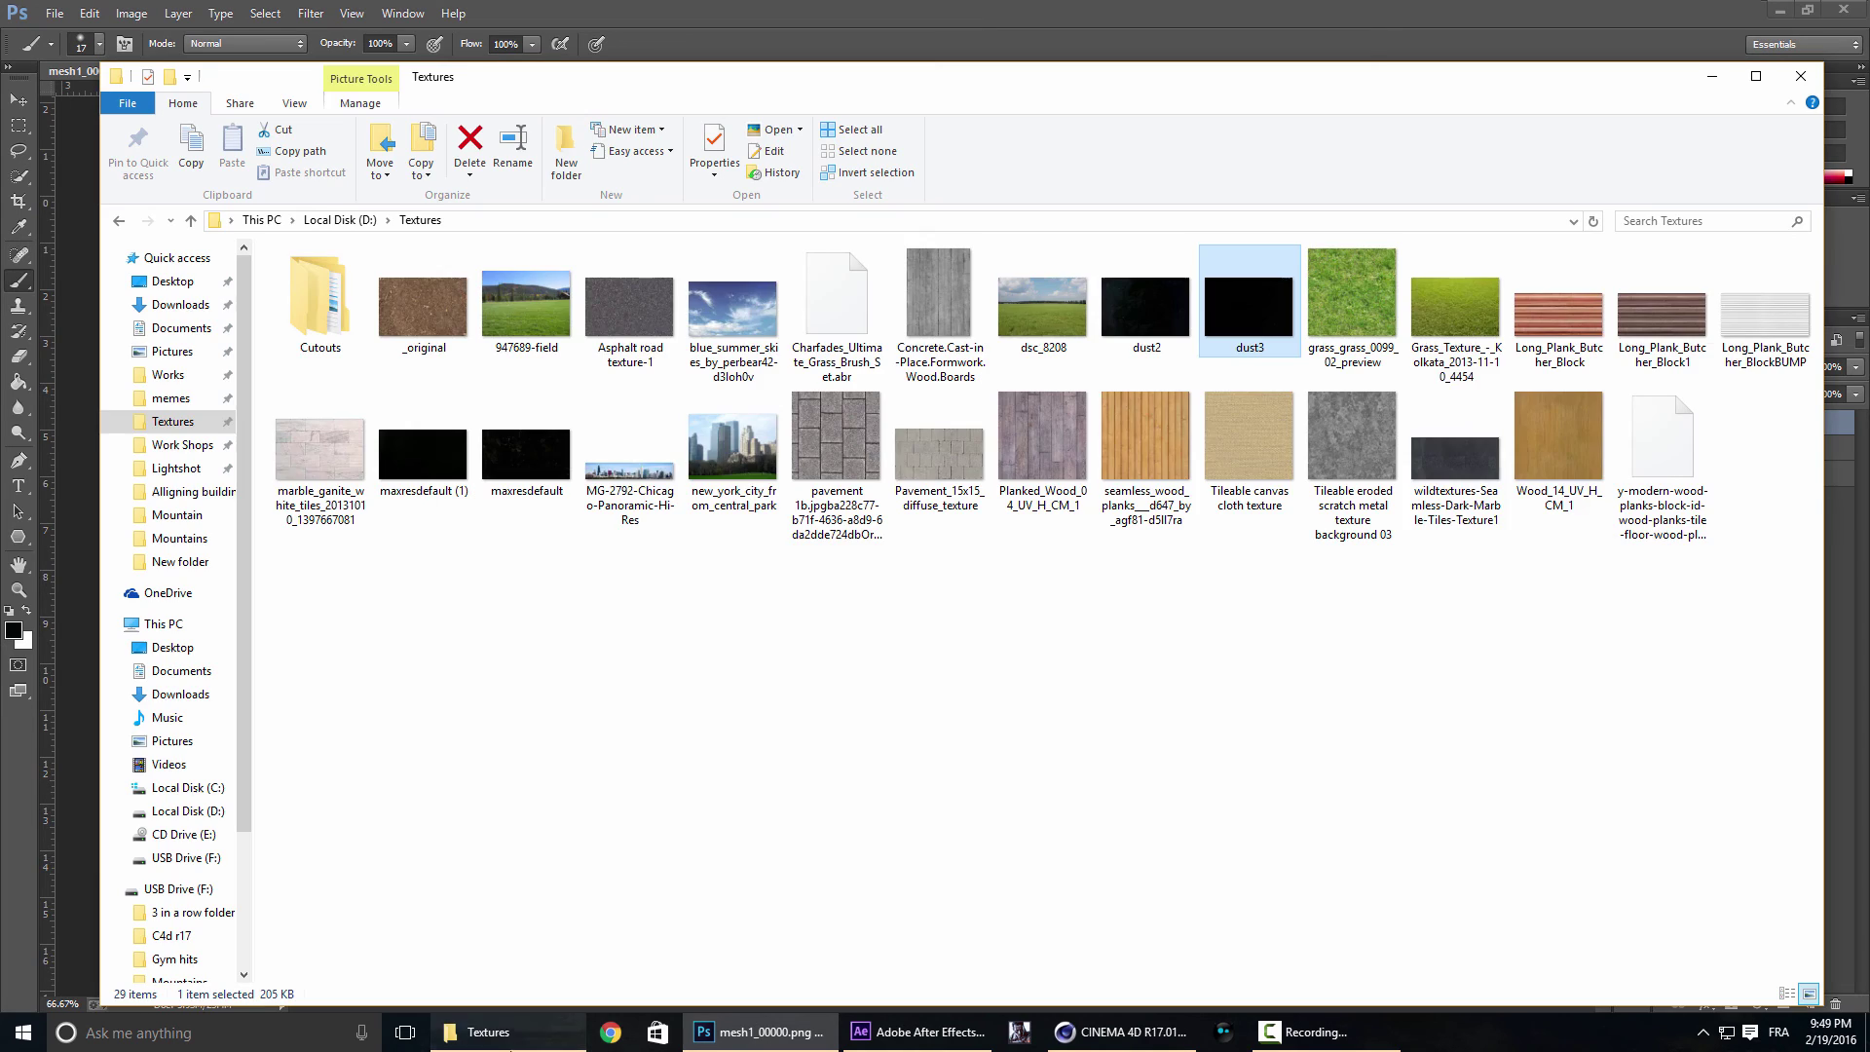
key(alt+Left)
drag(528, 291, 74, 302)
double_click(515, 329)
key(alt+F4)
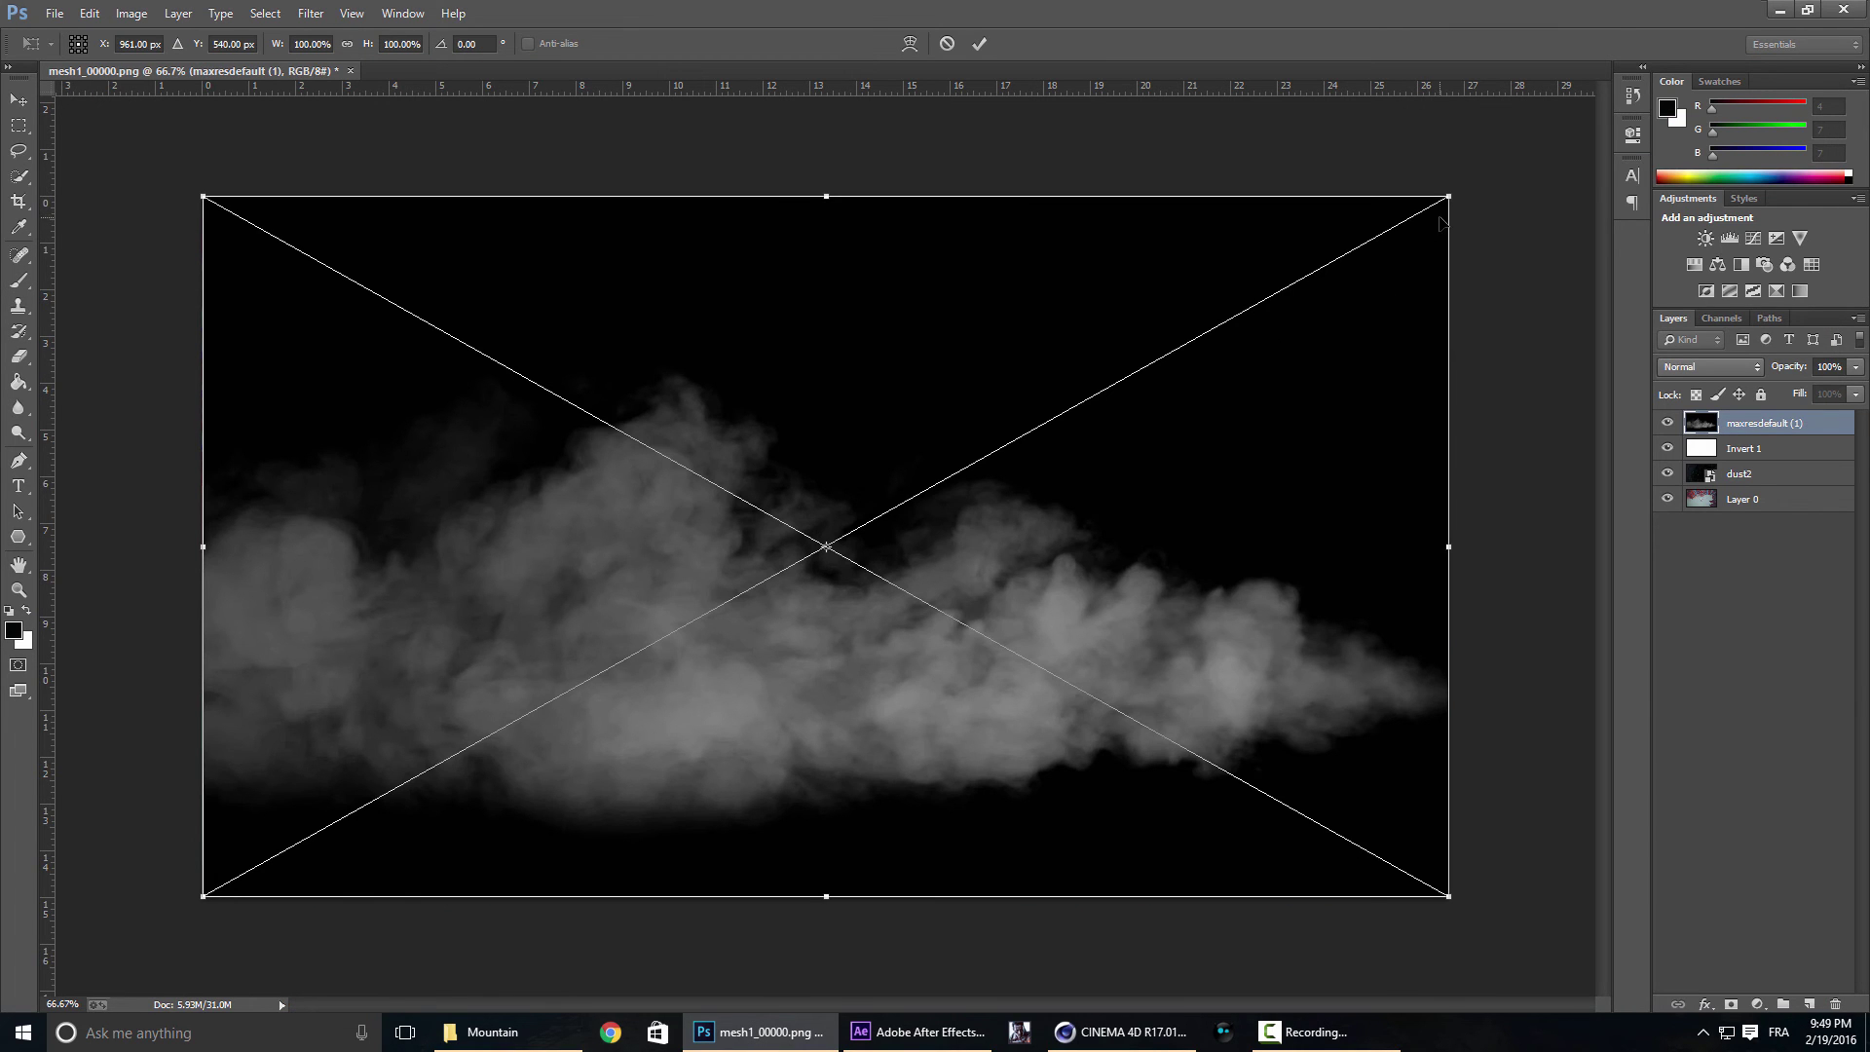
key(Return)
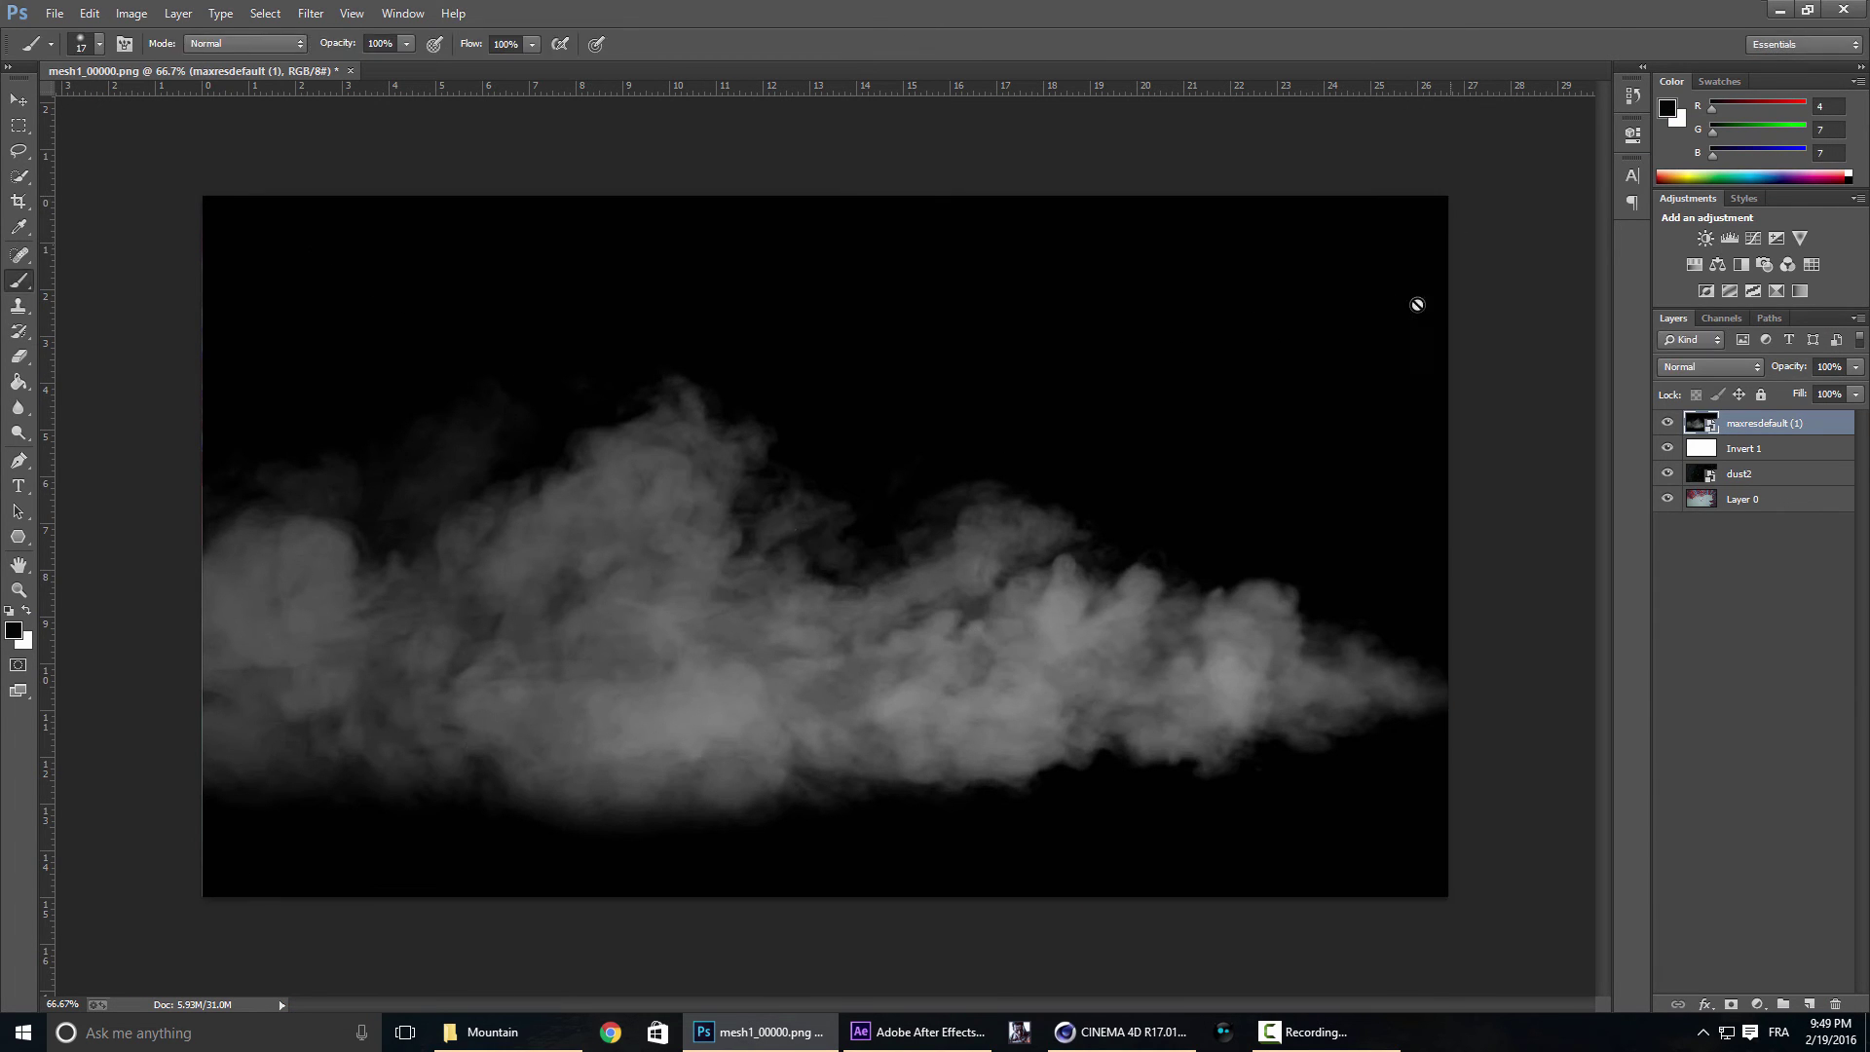
Blend the smoke layer in Screen mode at 44% opacity and move it down over the lower part of the image.
click(1698, 367)
click(1708, 542)
click(19, 101)
drag(939, 563, 992, 752)
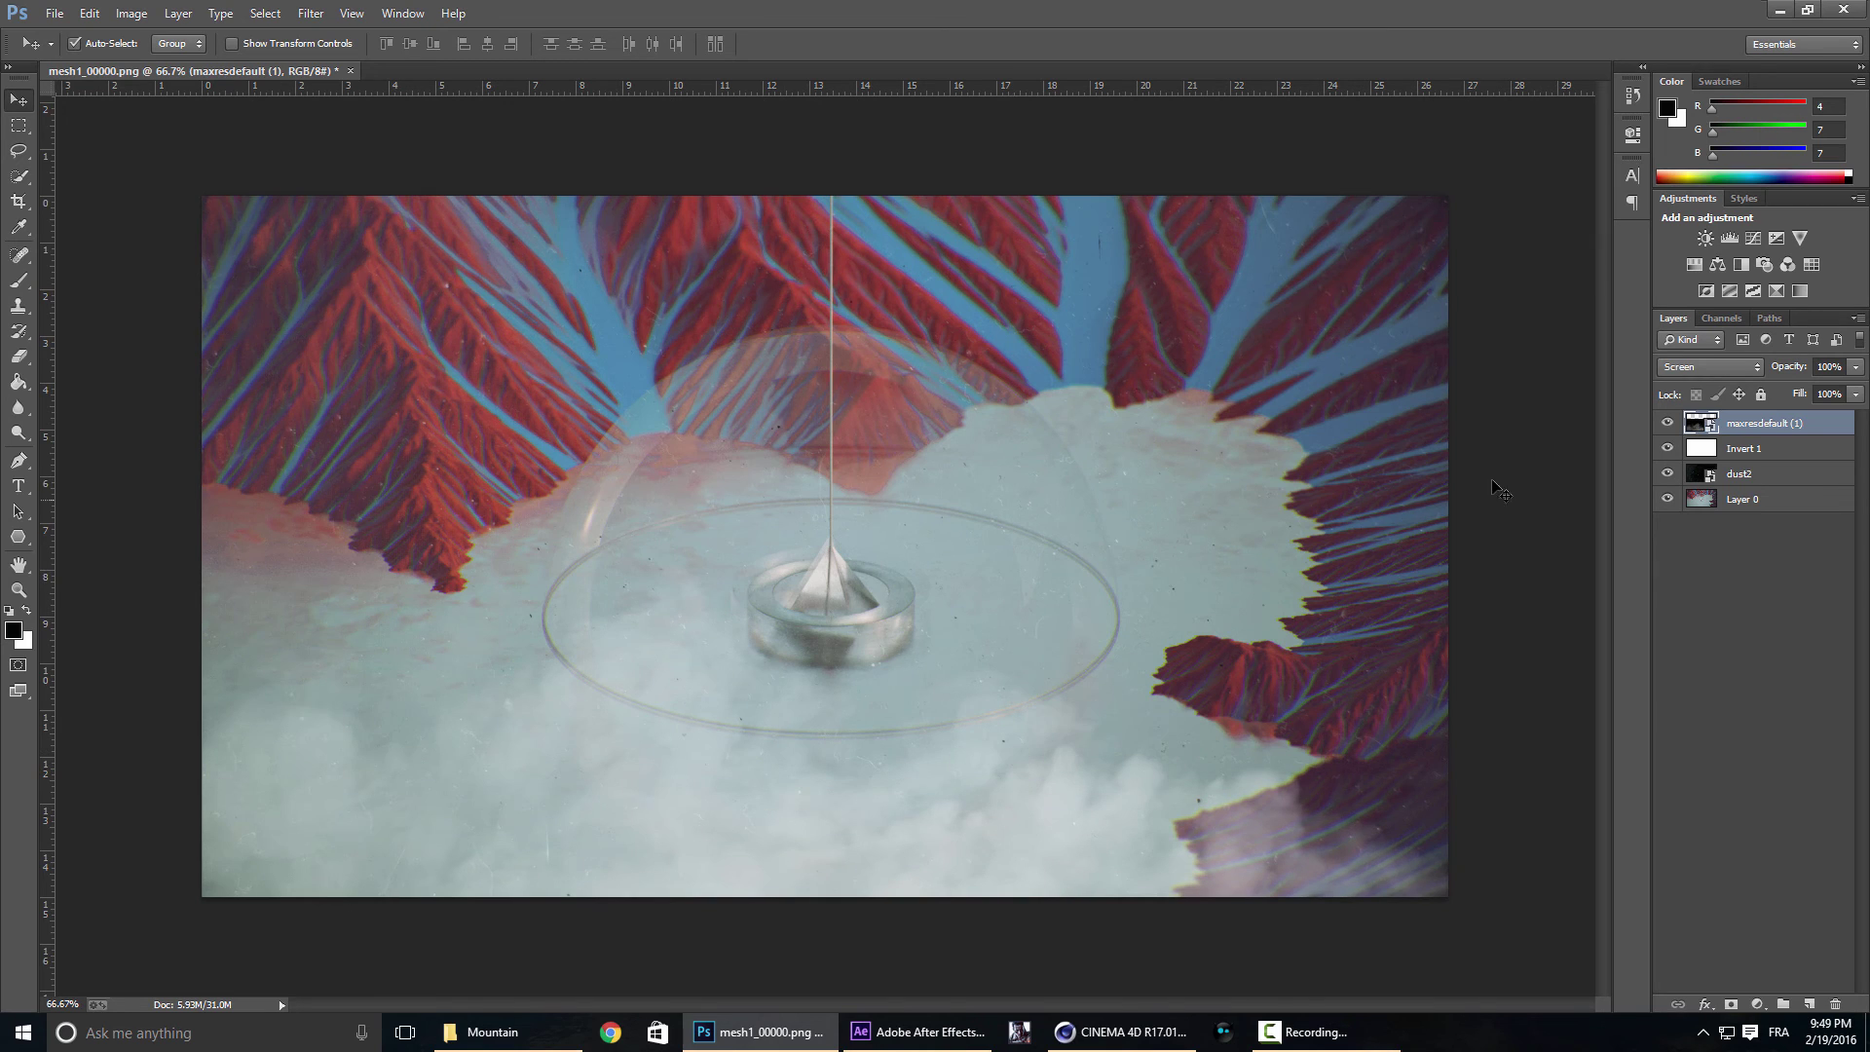
click(1855, 367)
drag(1818, 383, 1800, 383)
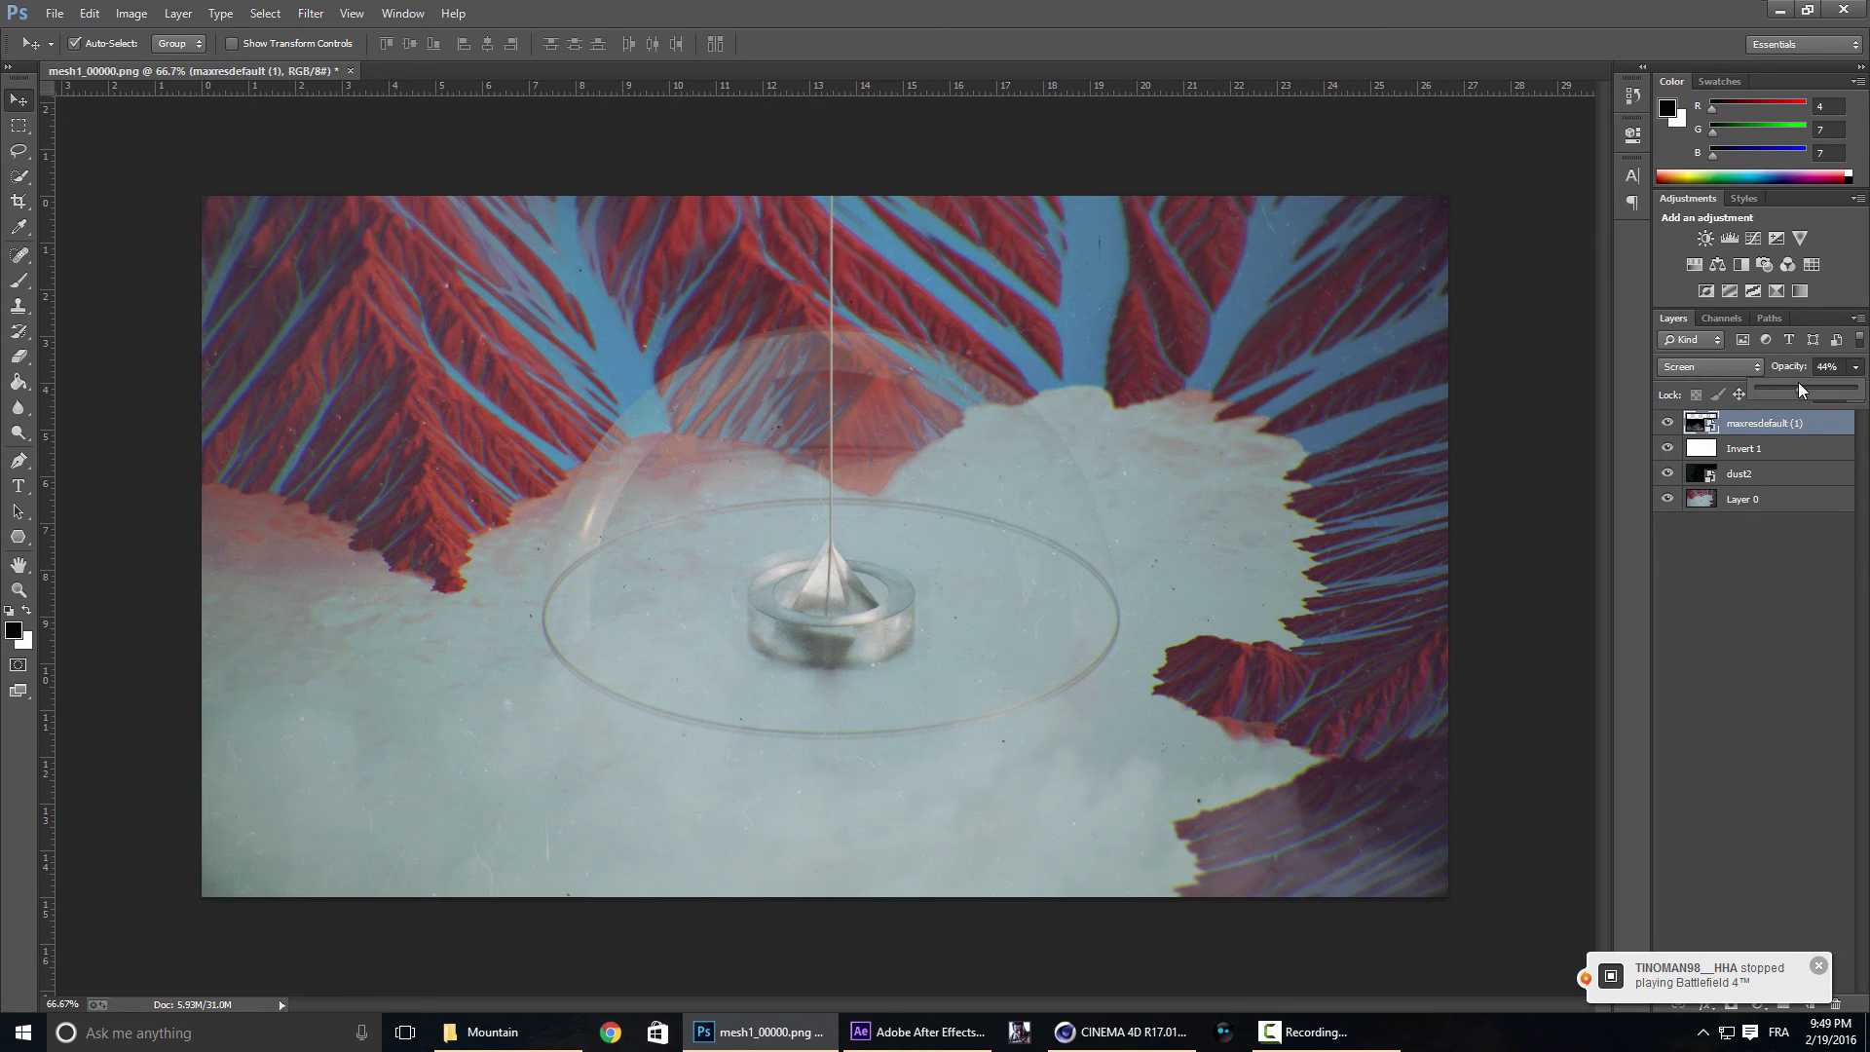
Switch to File Explorer and preview the maxresdefault and 4_full images in the Mountain folder, closing each preview.
click(492, 1031)
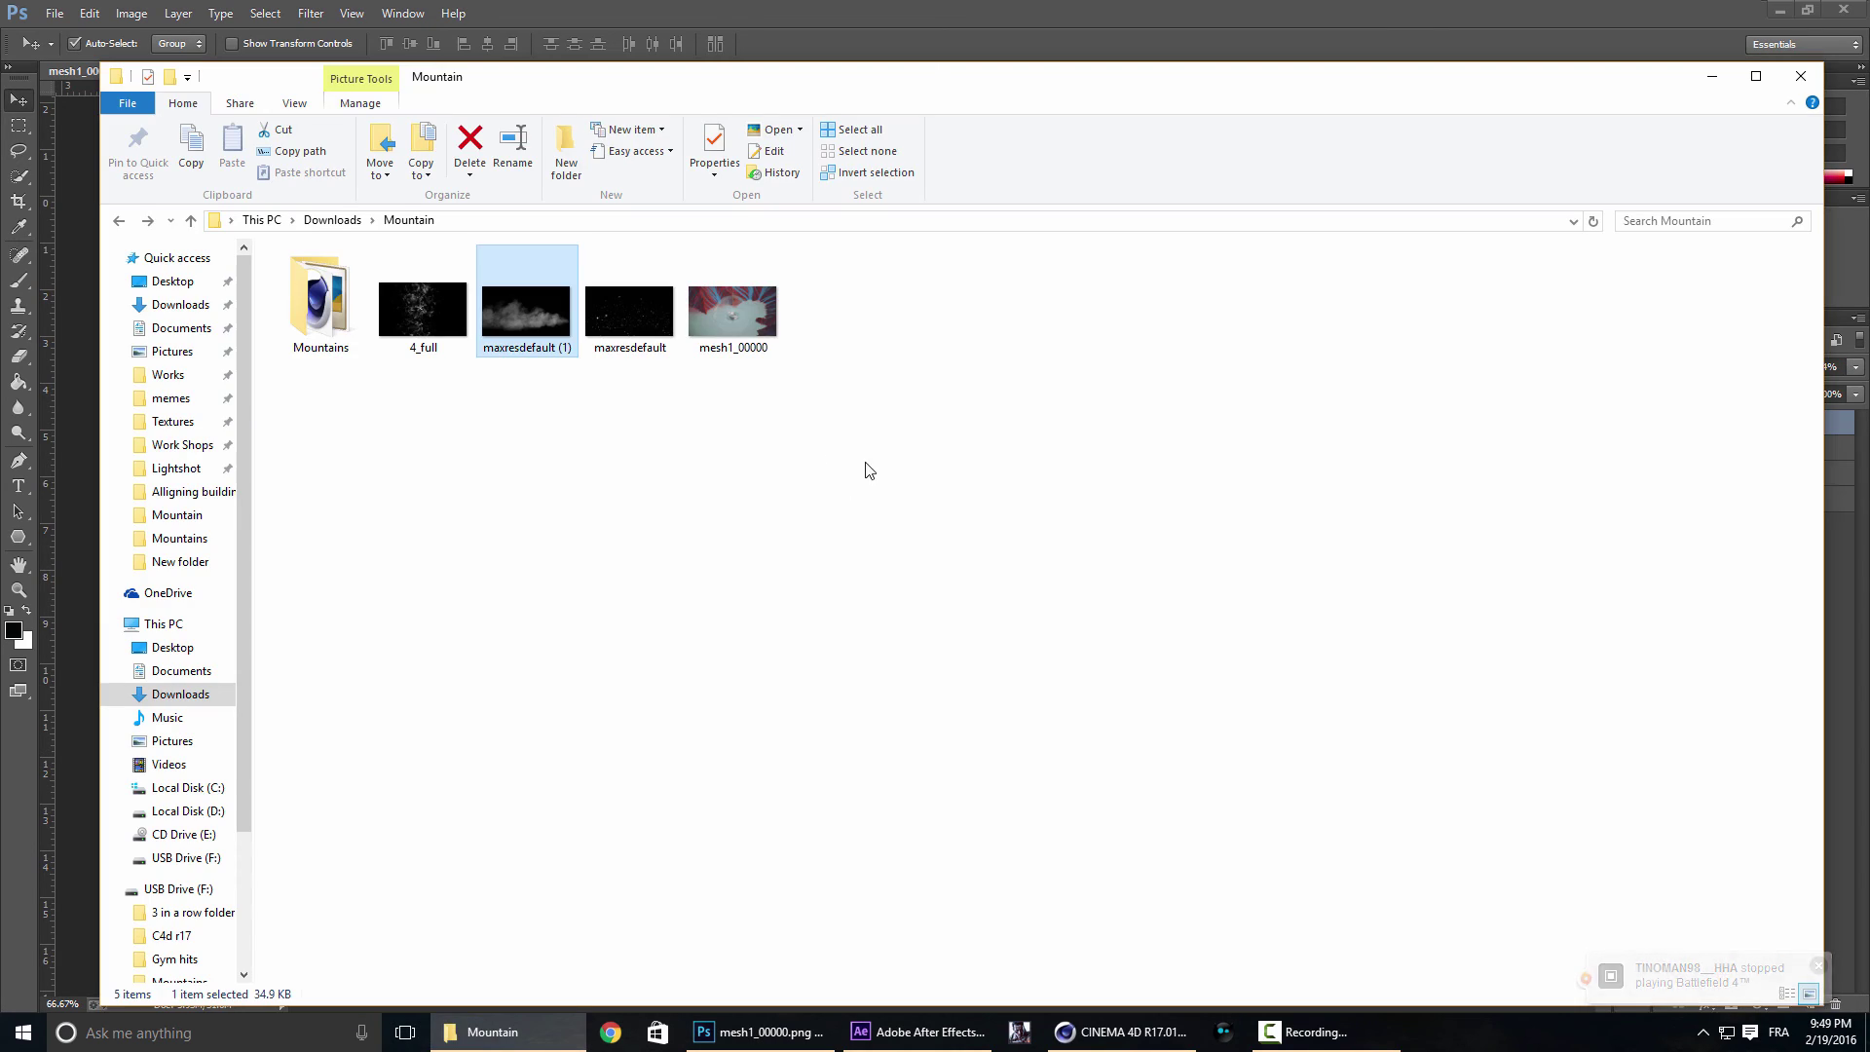
double_click(628, 310)
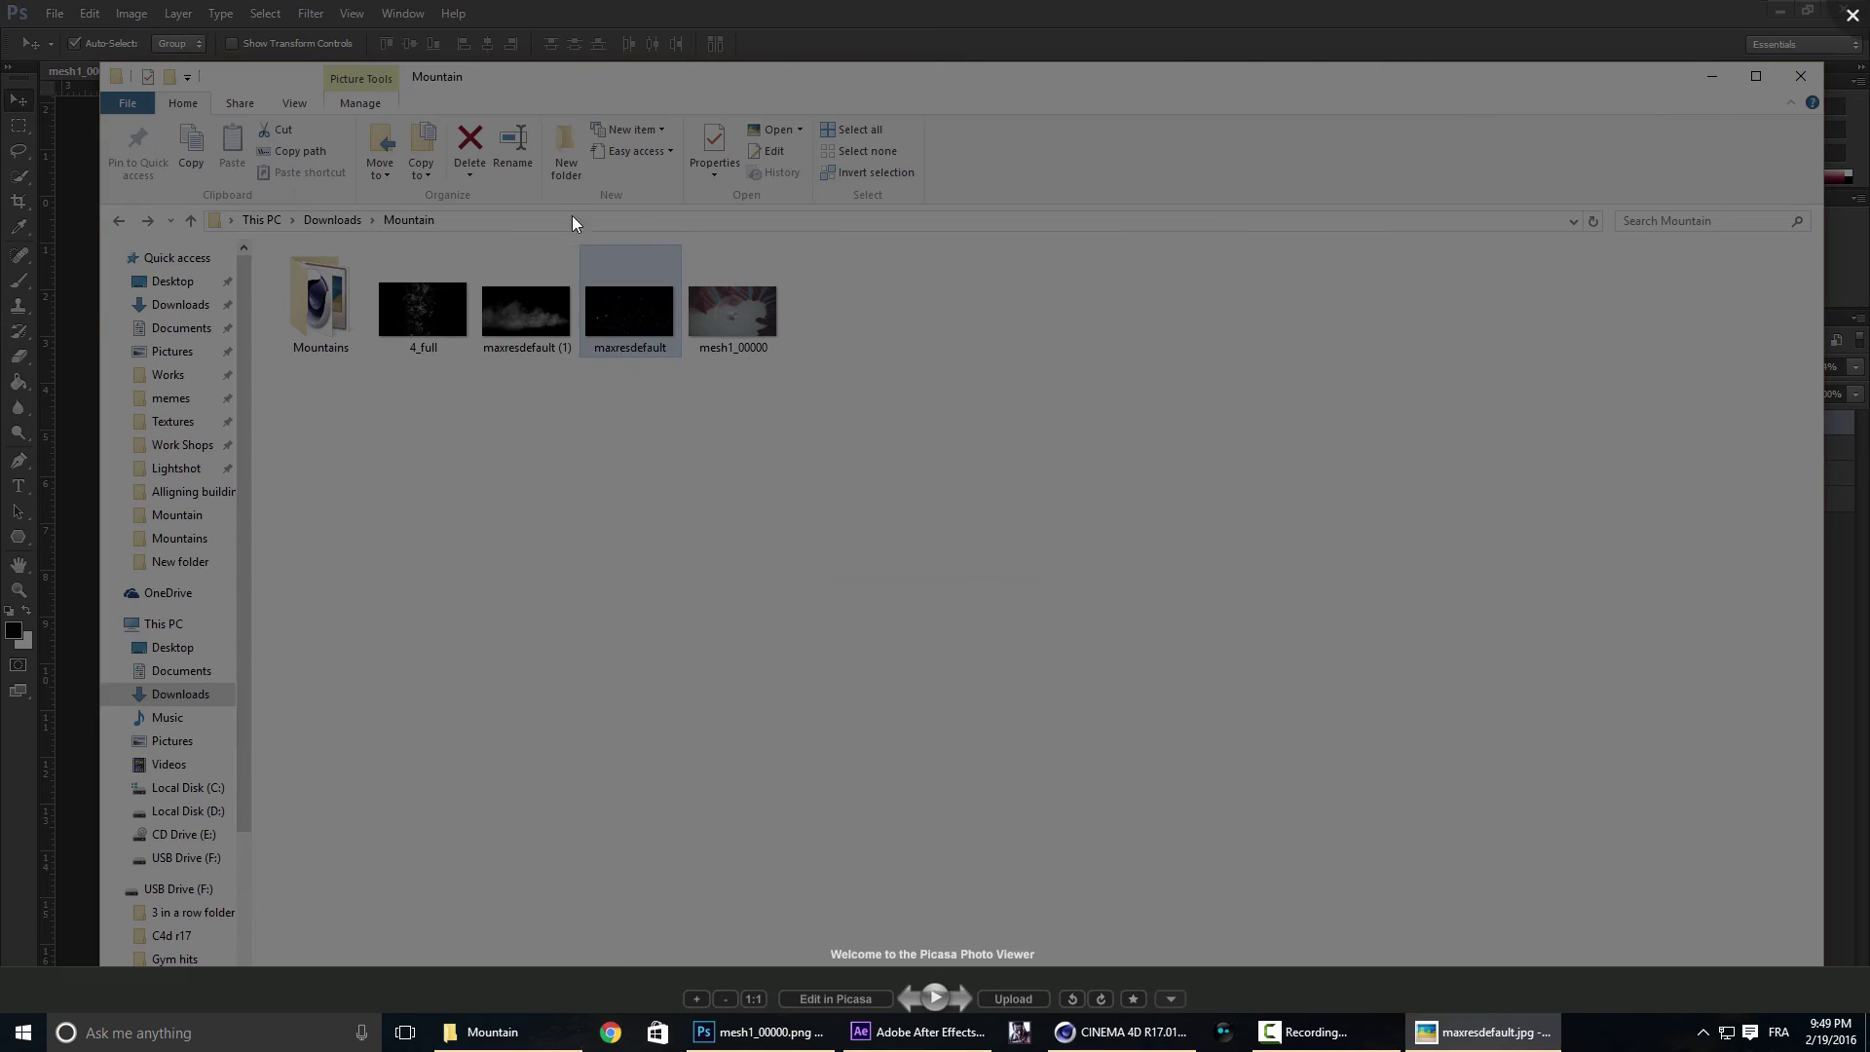
click(573, 222)
double_click(422, 314)
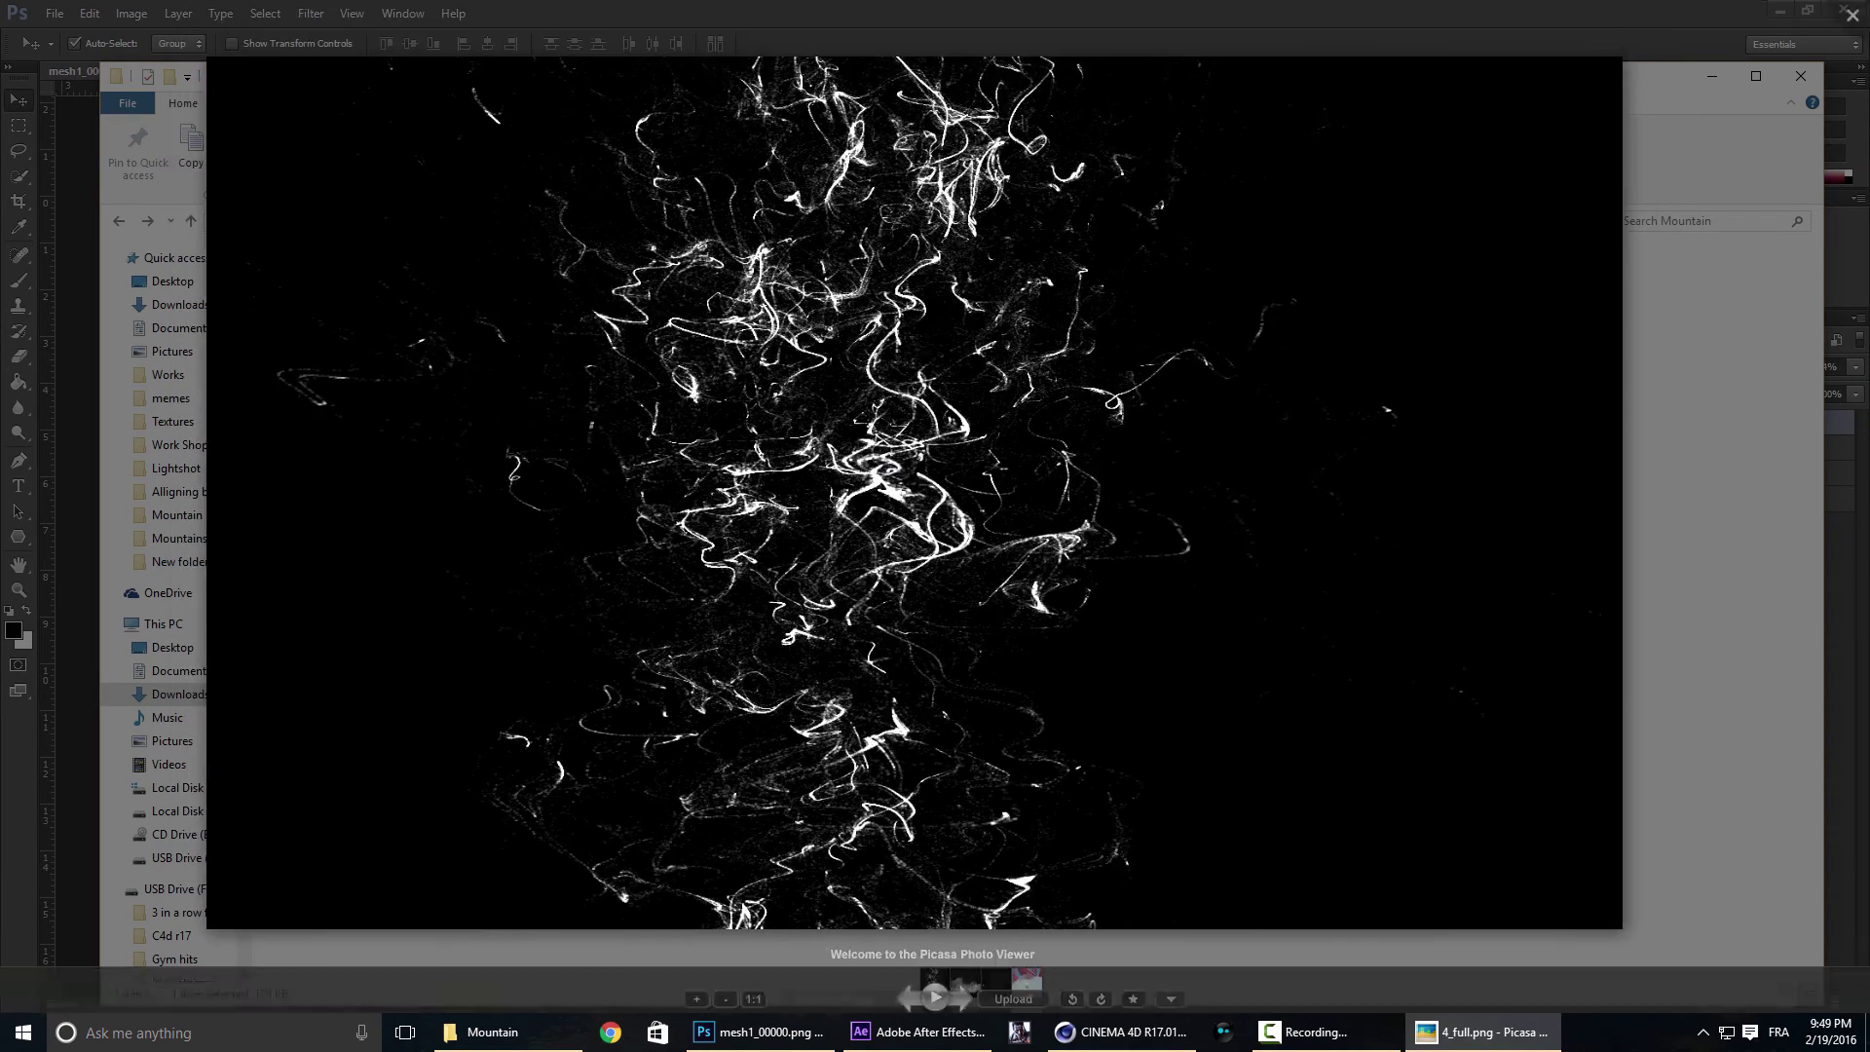
key(Escape)
Place 4_full into the Photoshop document at 51% opacity, about 9% wide and 124% high, over the vertical line above the pyramid.
drag(450, 310, 80, 313)
drag(829, 287, 828, 172)
click(1855, 368)
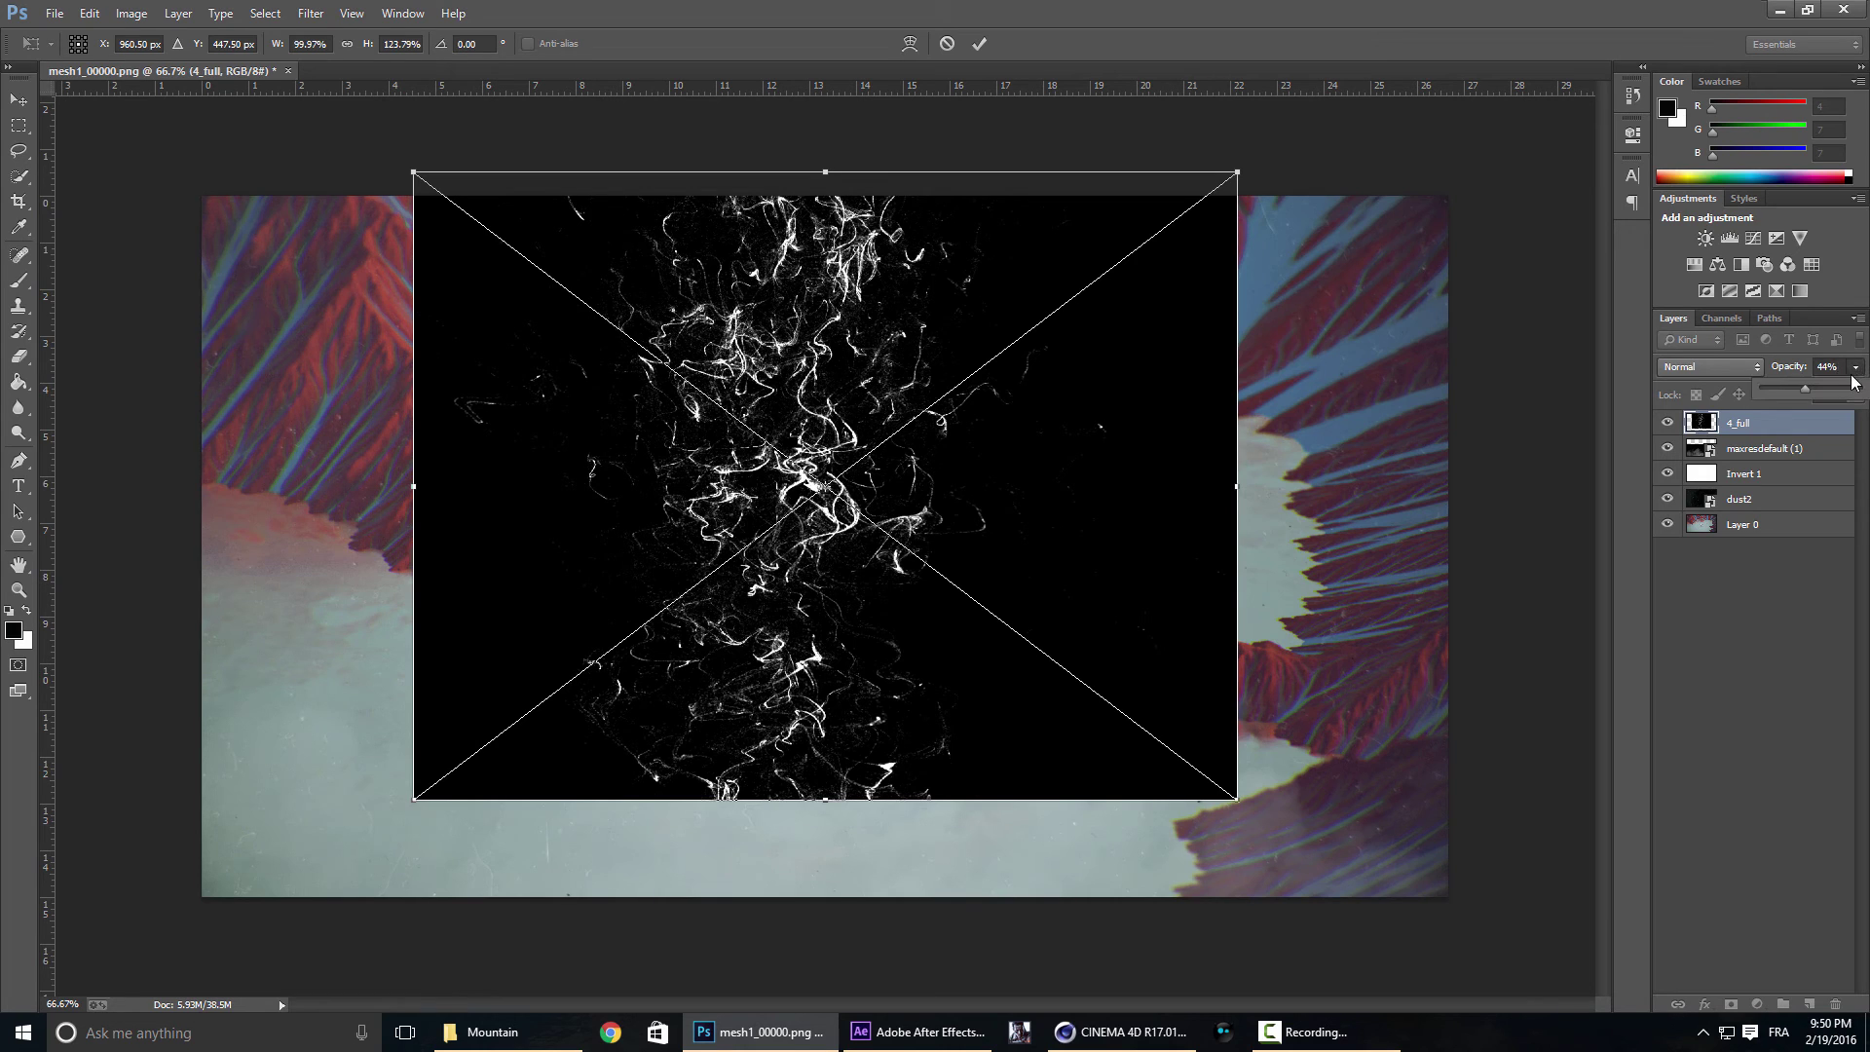
mouse_move(1794, 386)
mouse_down()
mouse_move(1762, 387)
mouse_move(1810, 393)
mouse_up()
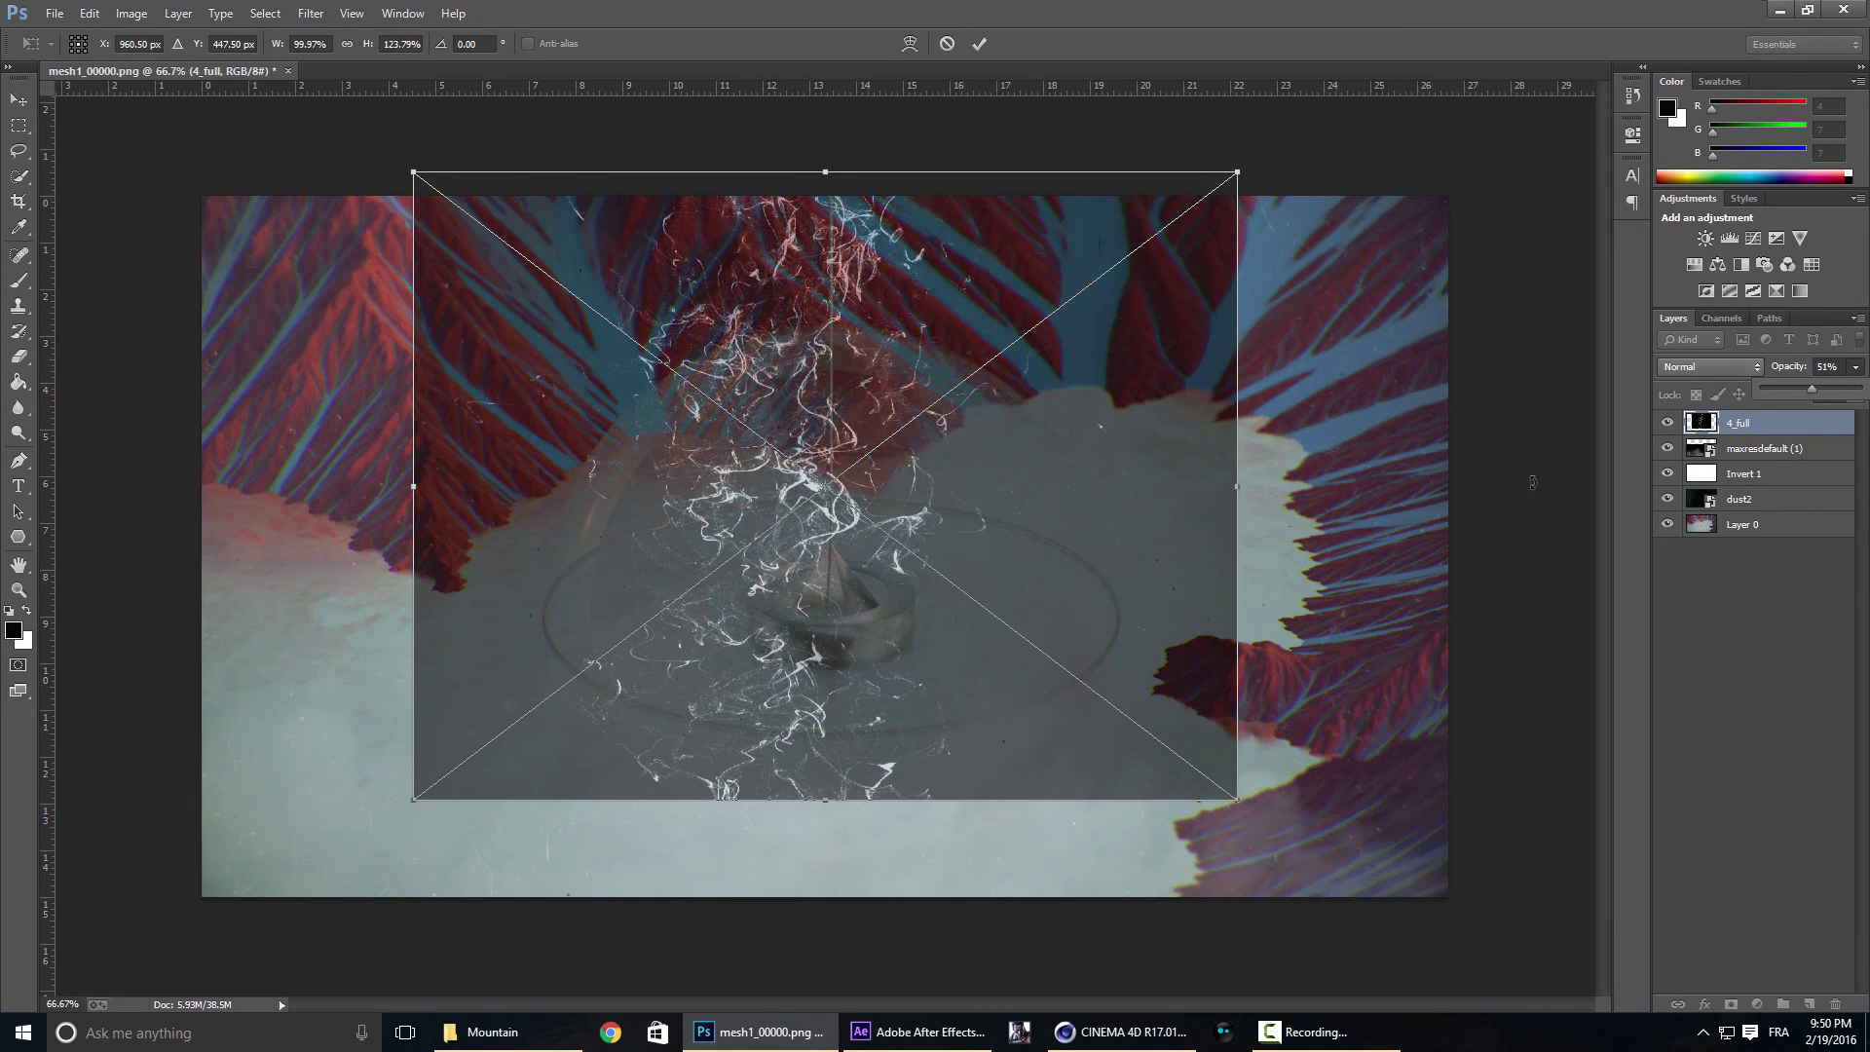
alt+drag(1237, 486, 852, 353)
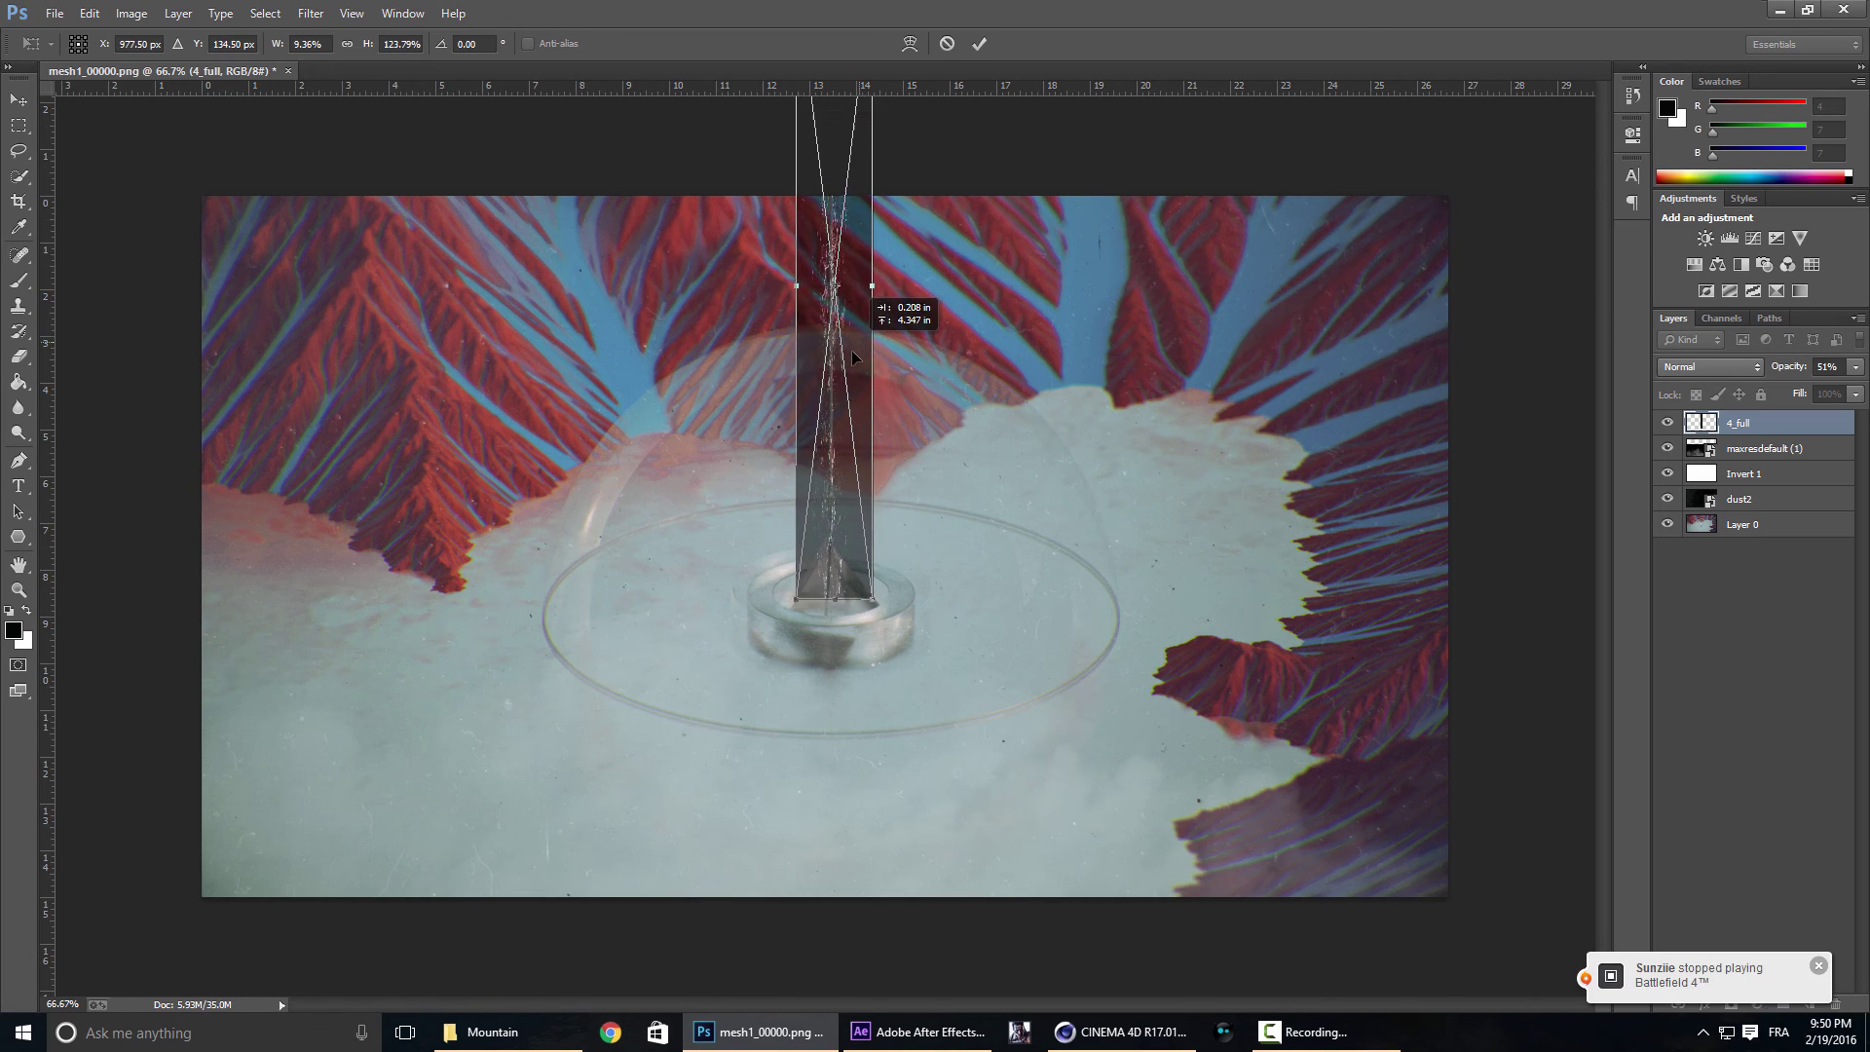
key(Return)
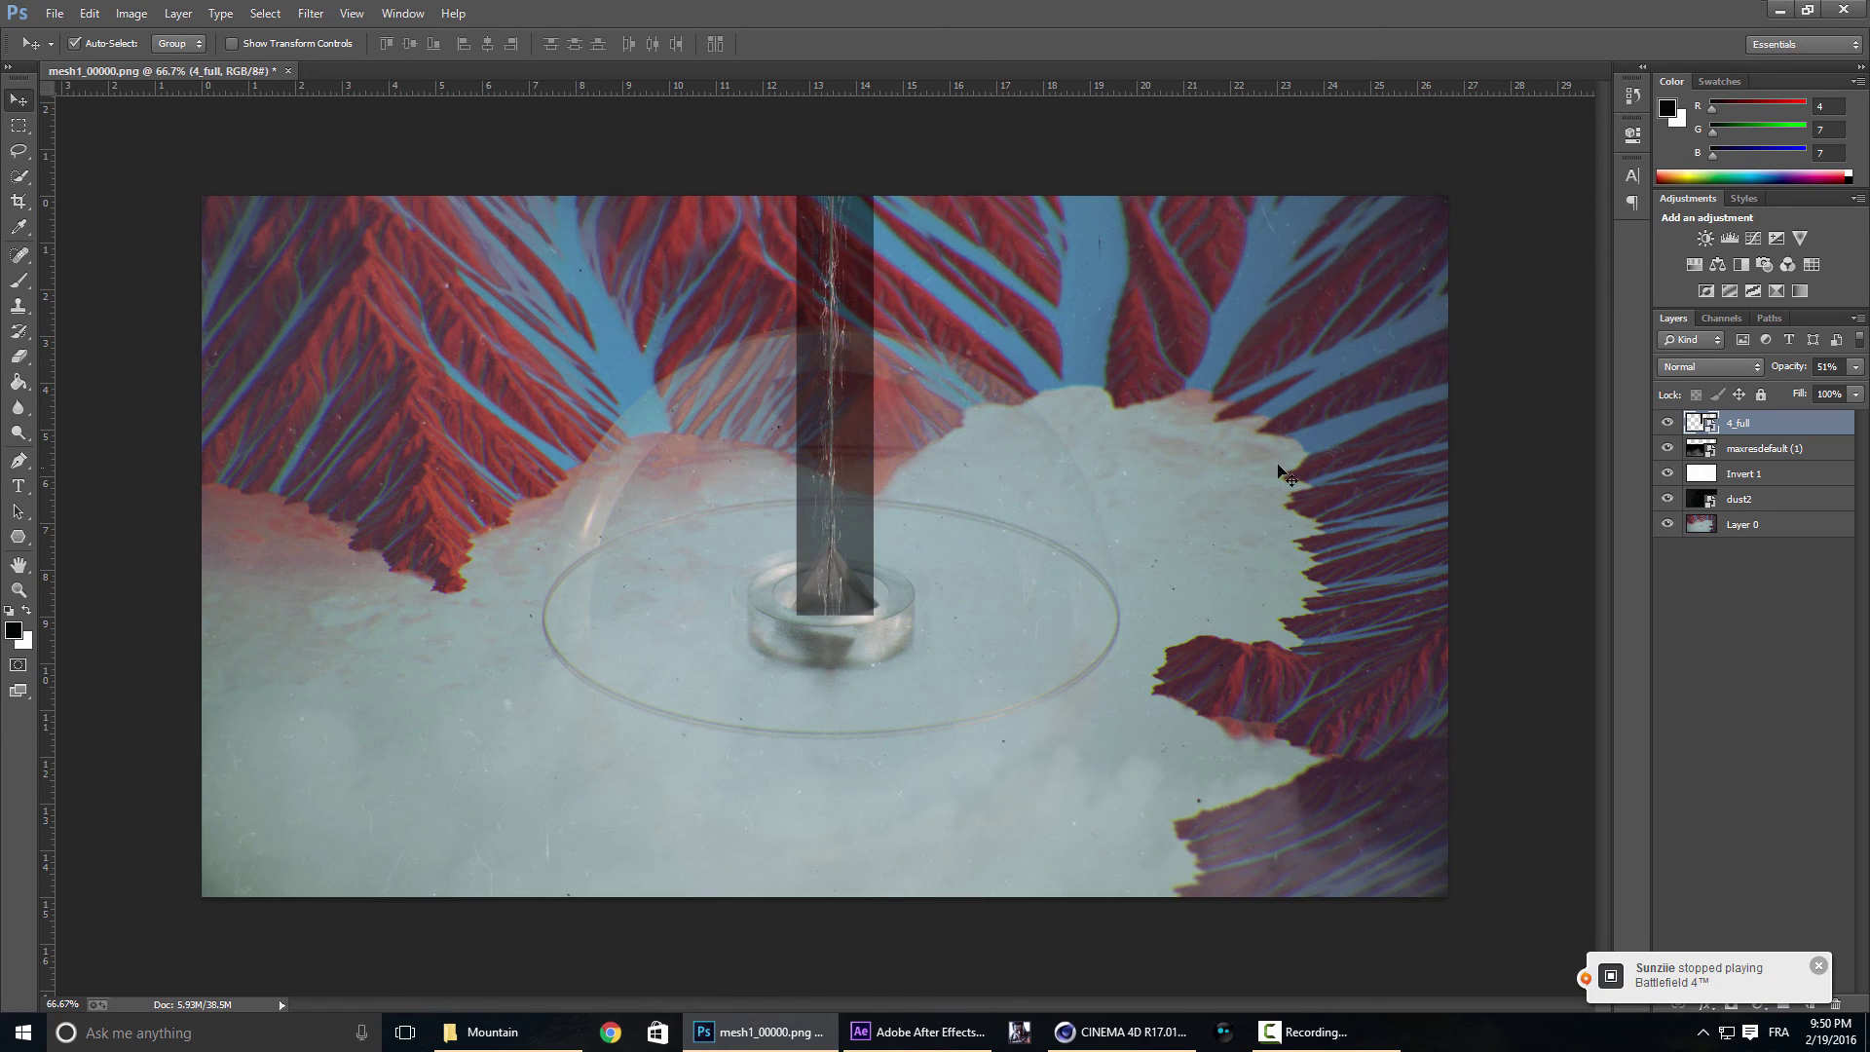
Hide the 4_full layer and examine the vertical line, the pyramid and the ring around it up close.
click(1667, 421)
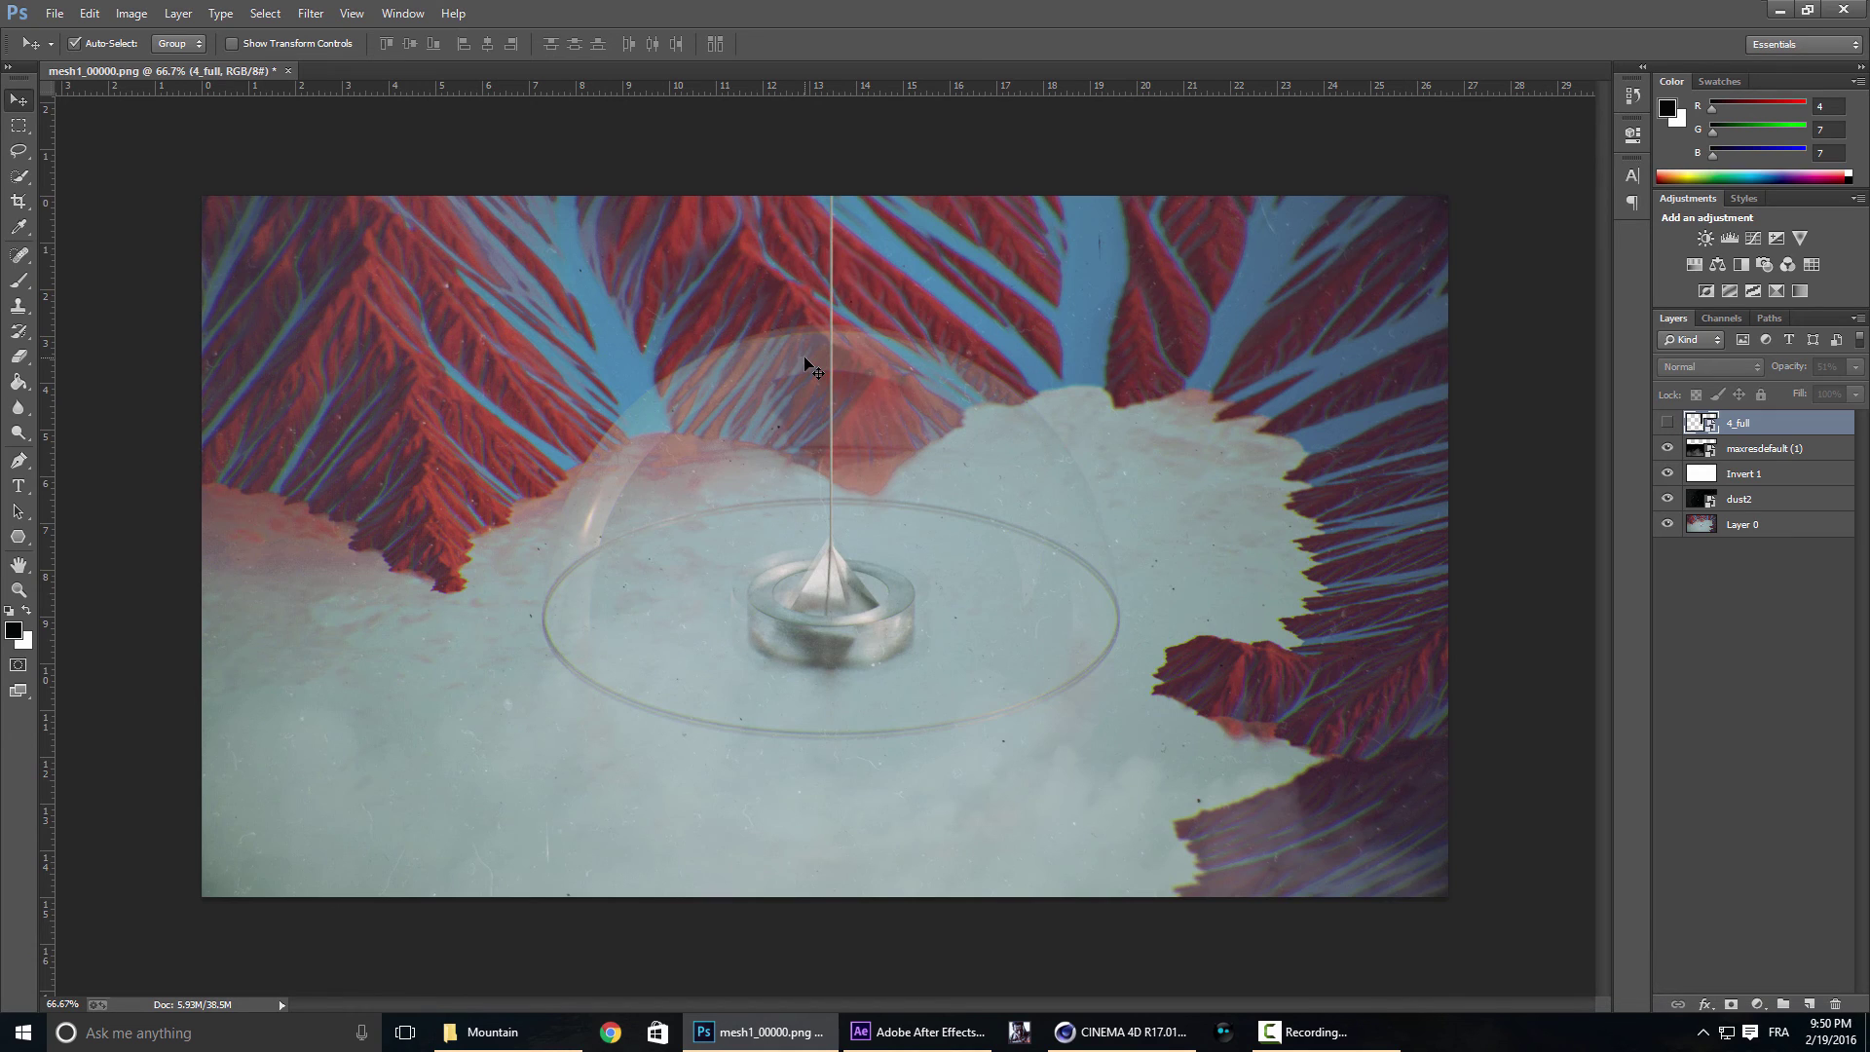
key(ctrl+plus)
key(ctrl+plus)
drag(808, 366, 965, 682)
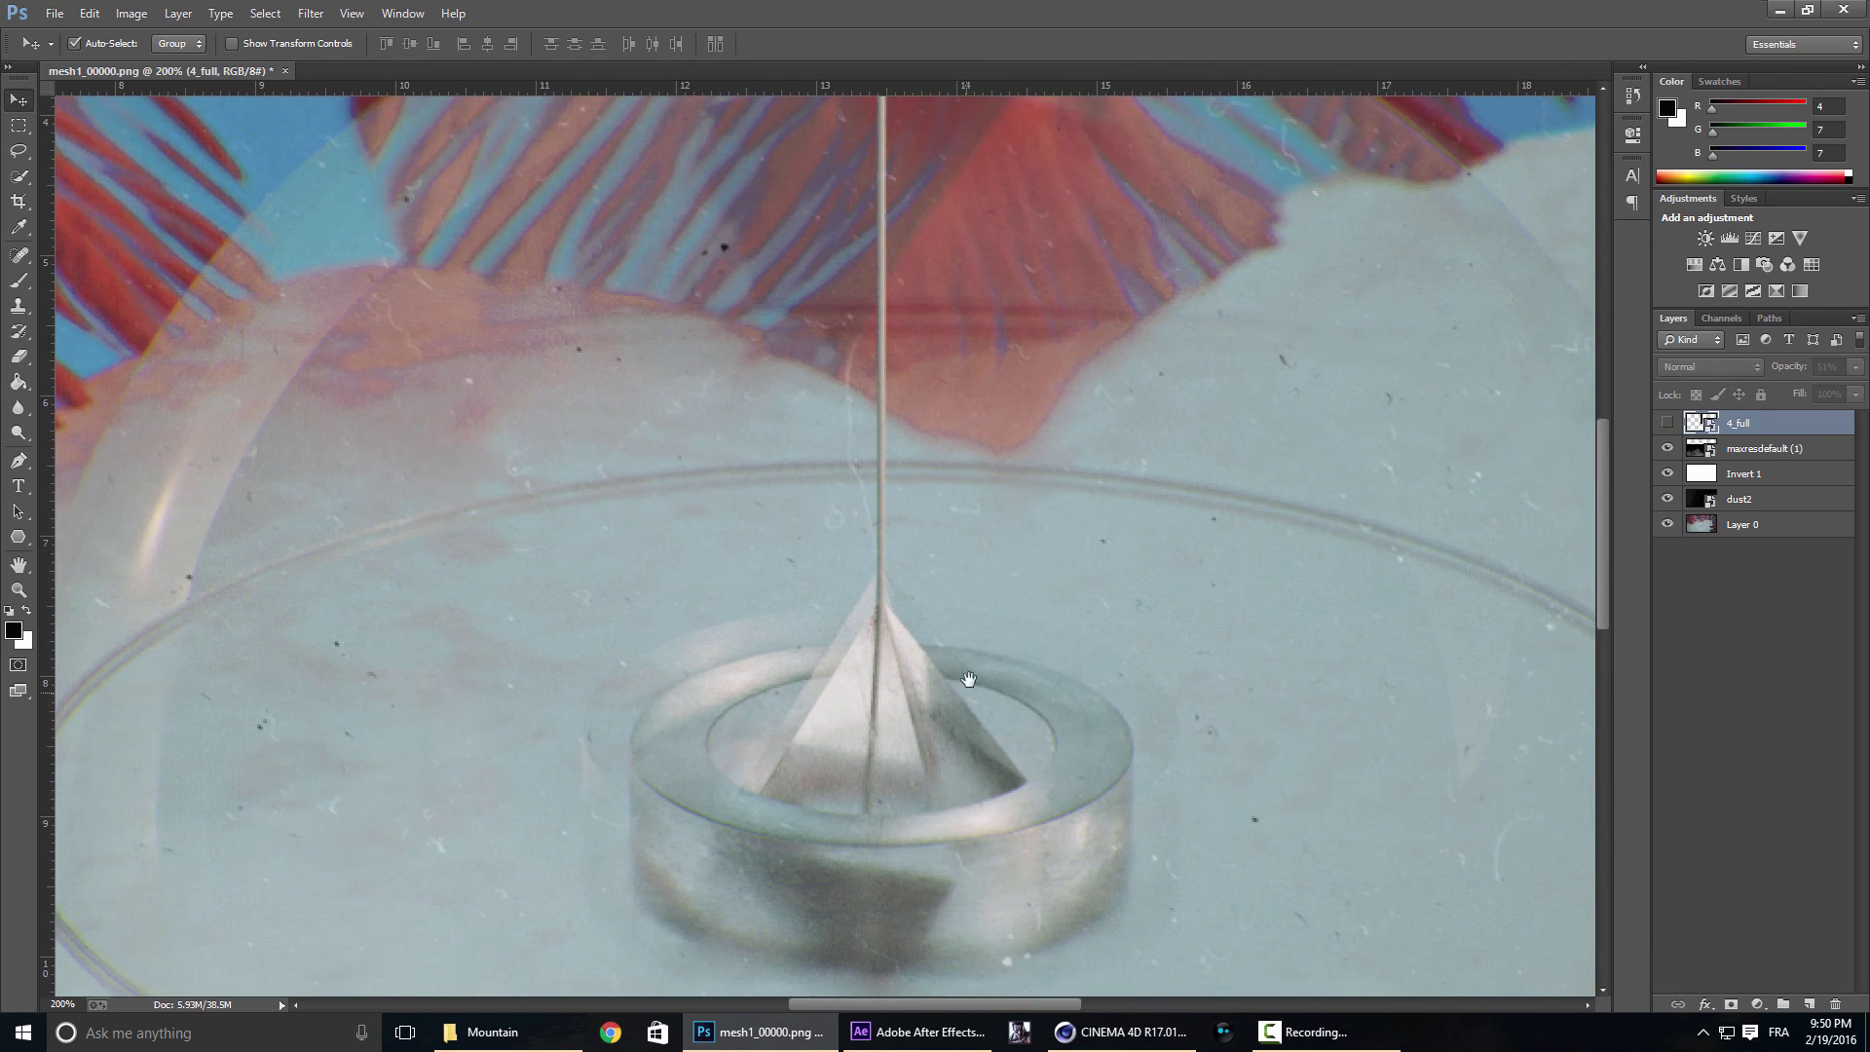
drag(965, 458, 953, 595)
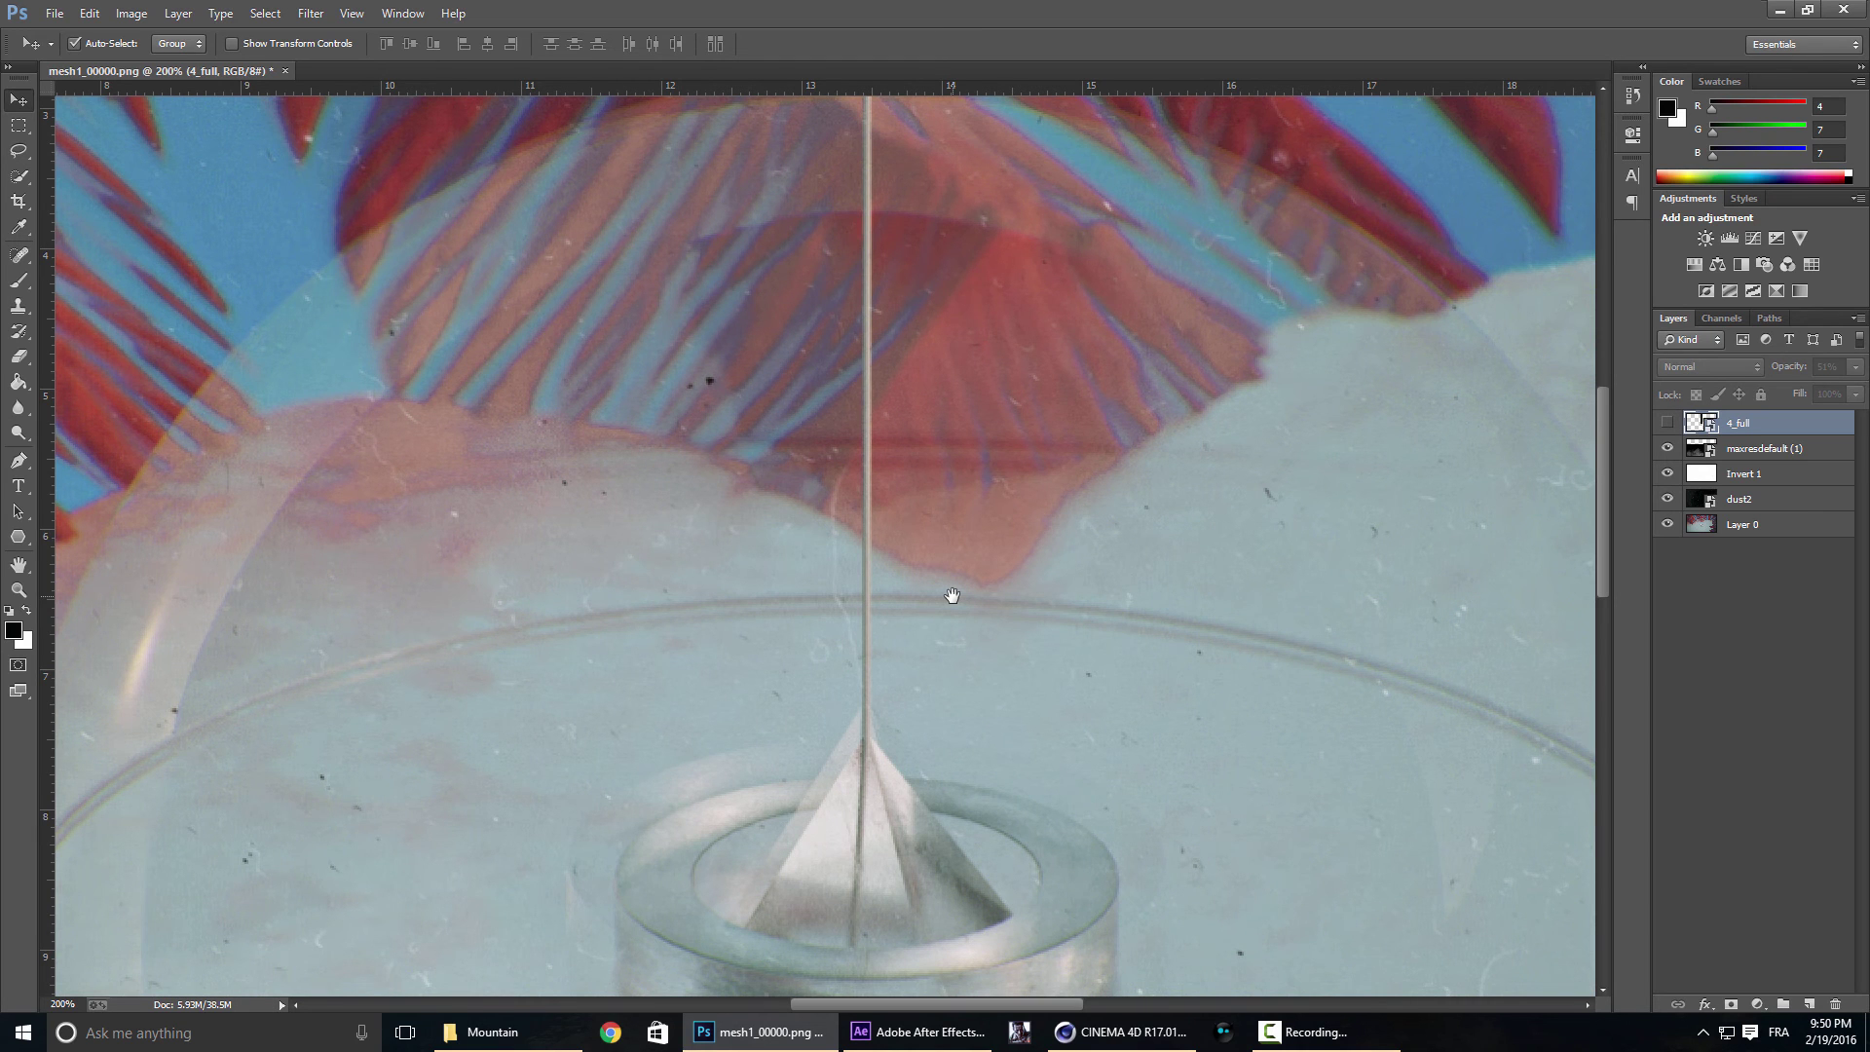
key(ctrl+minus)
key(ctrl+minus)
key(ctrl+minus)
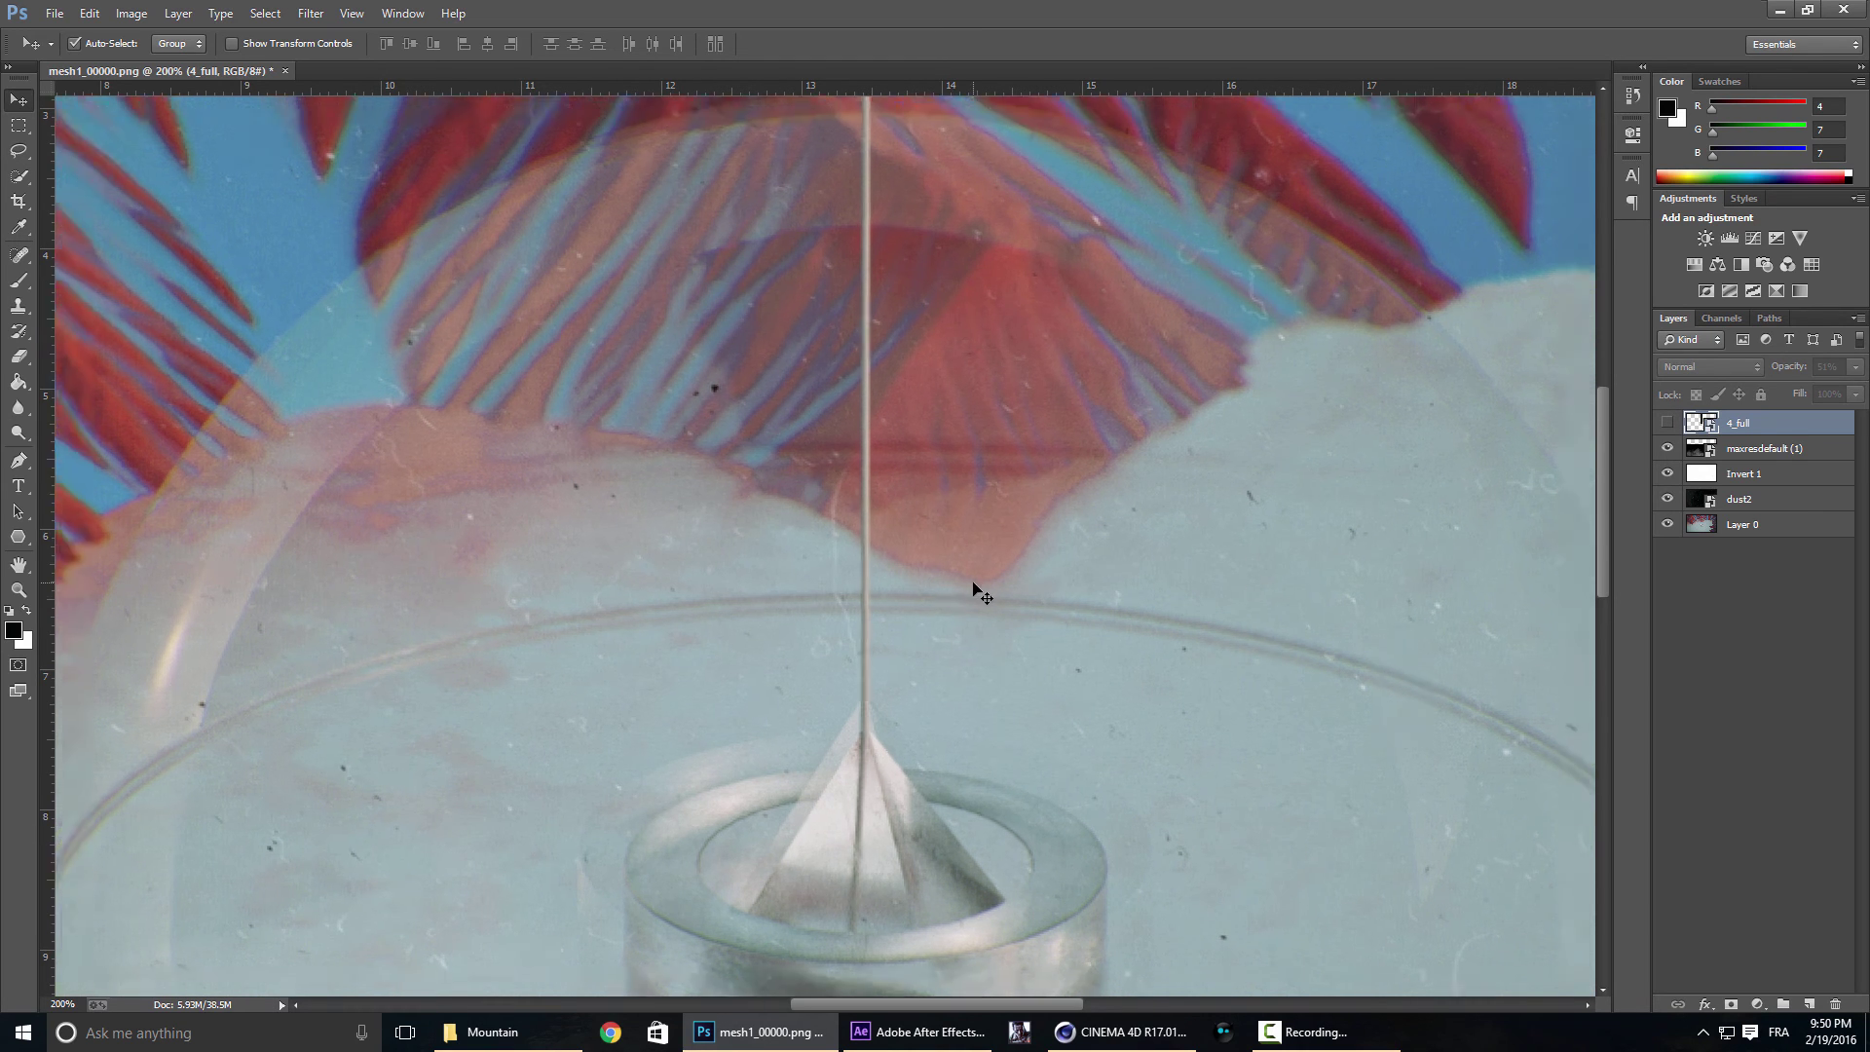
key(ctrl+plus)
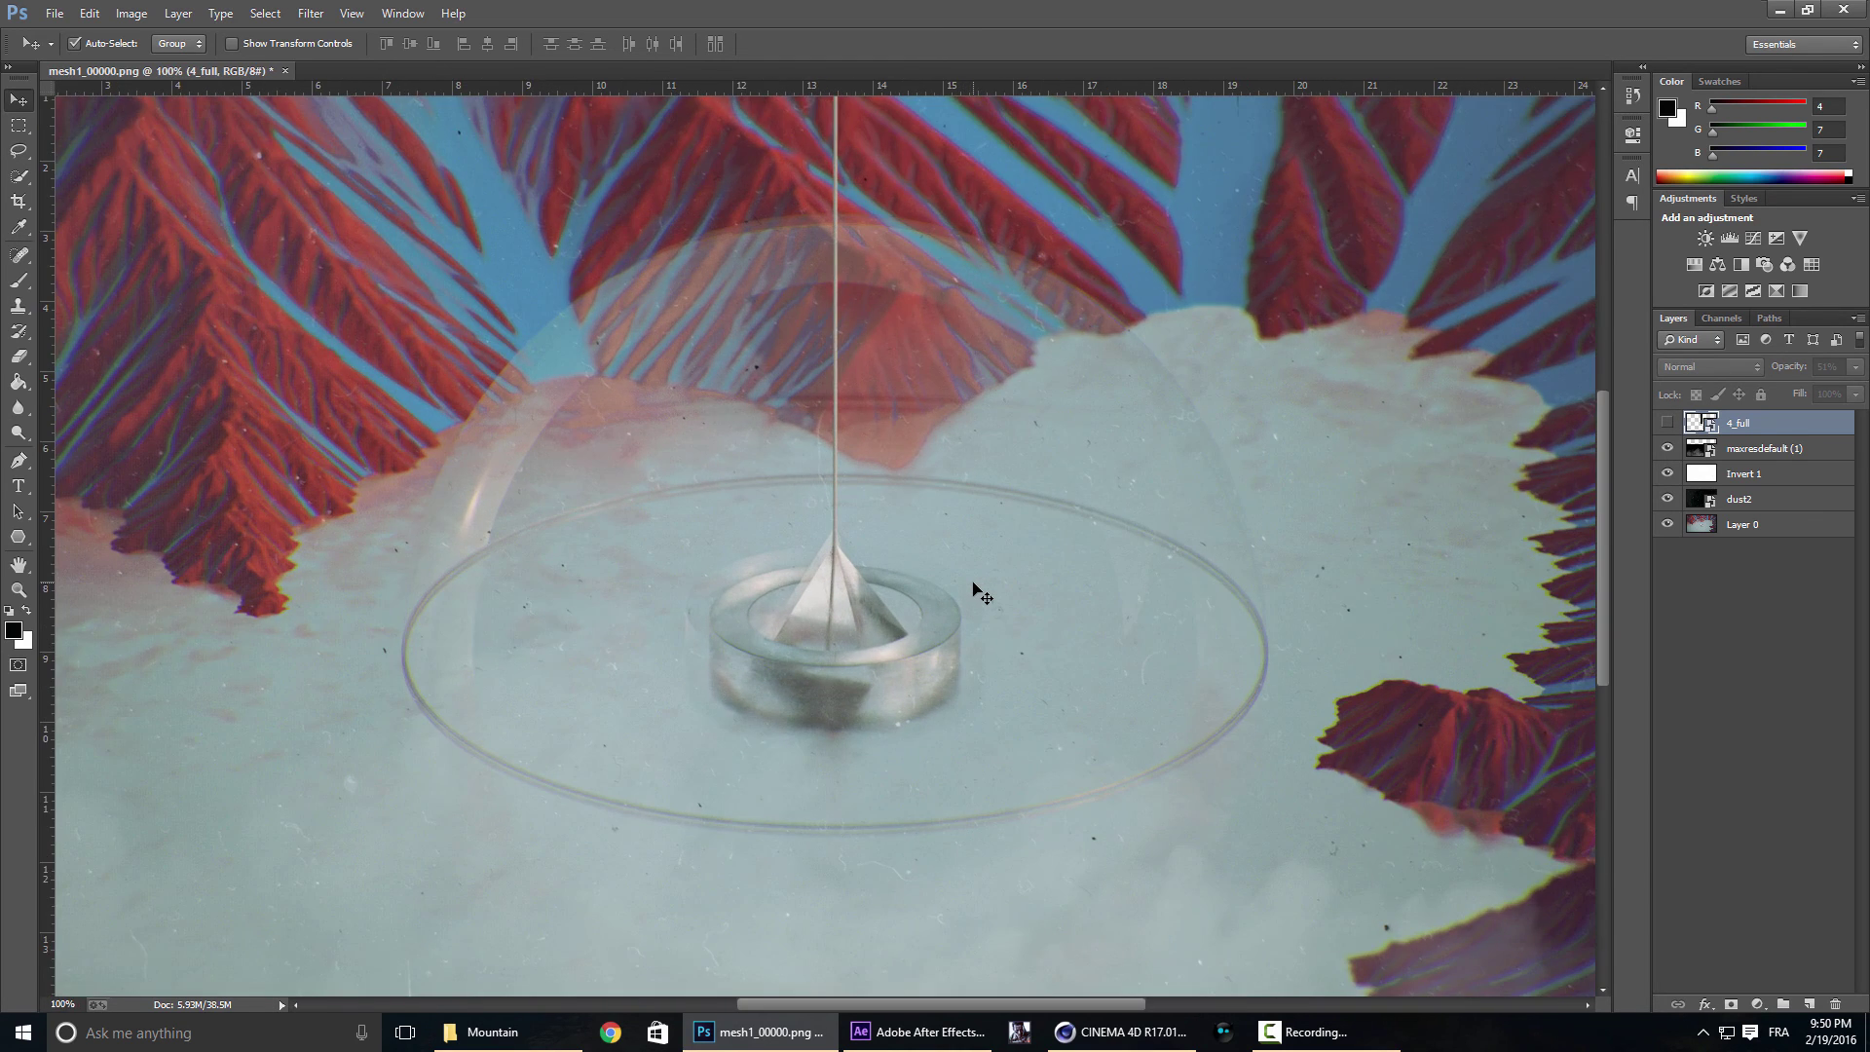
drag(984, 425, 980, 473)
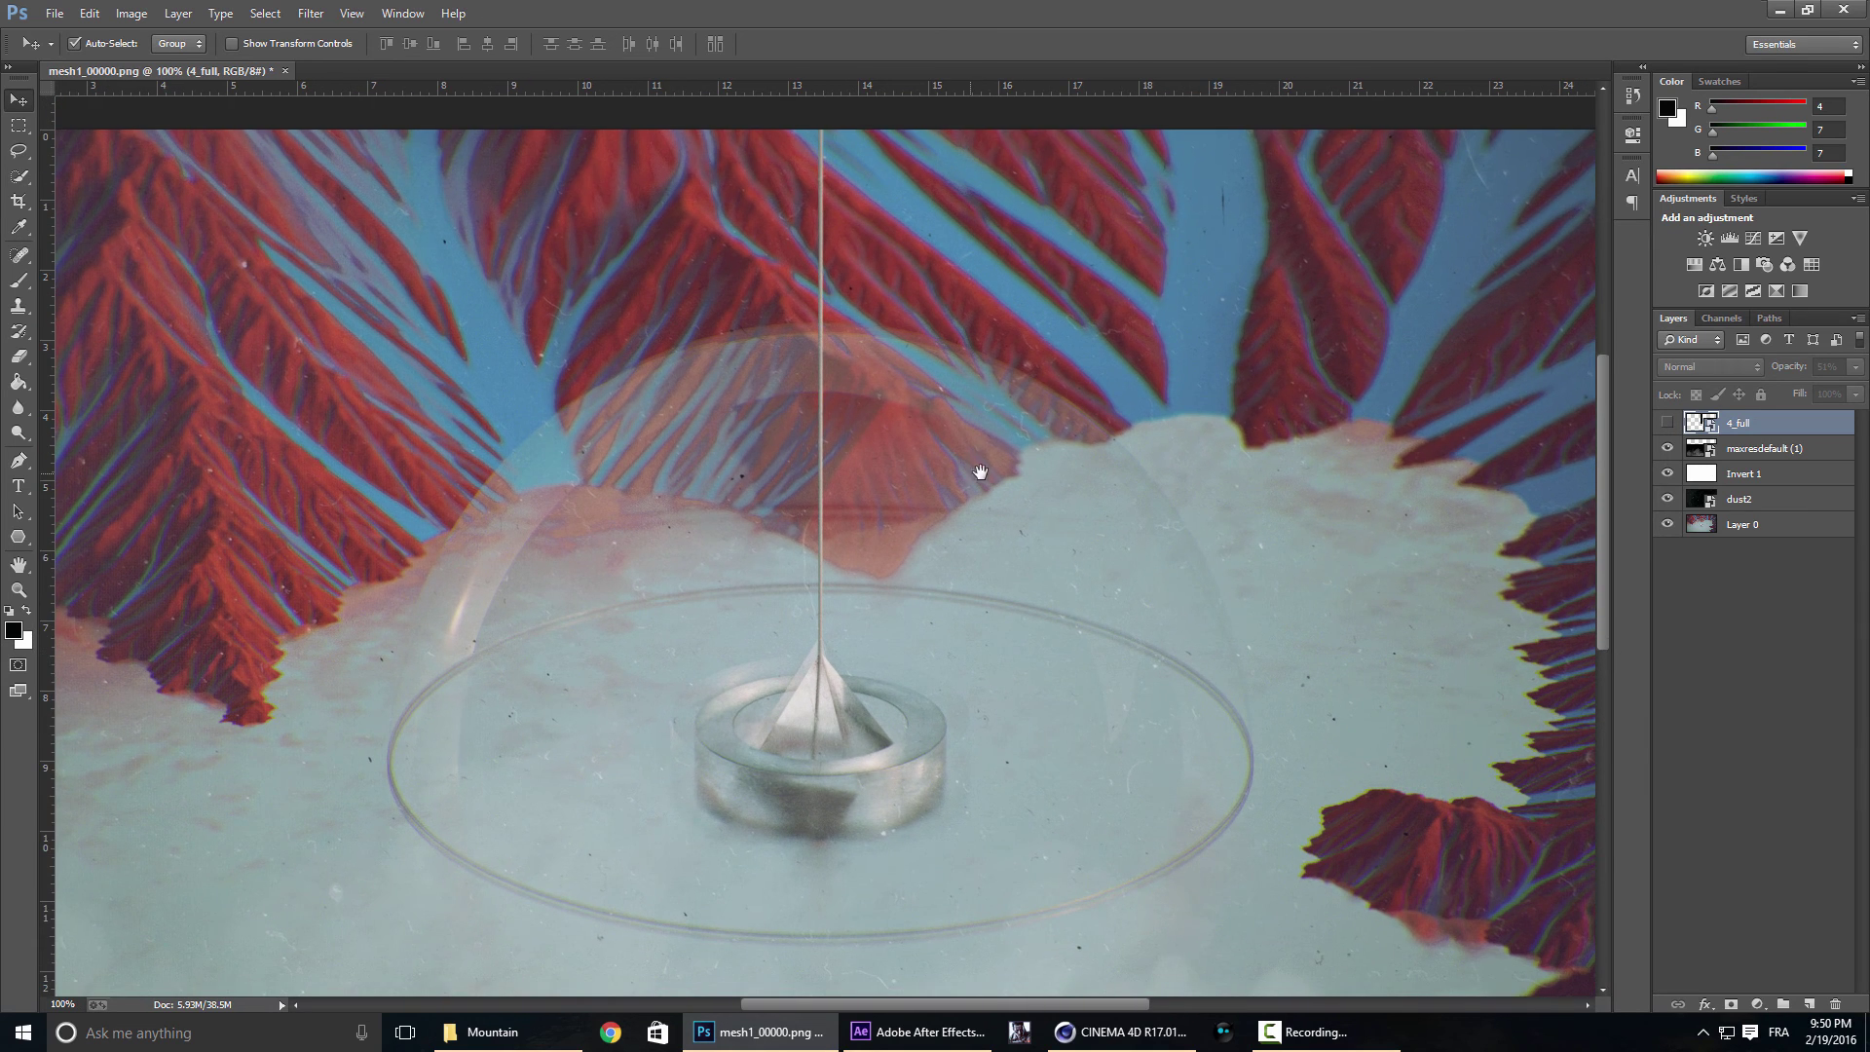
Show the 4_full layer and set its blend mode to Screen.
click(1666, 423)
click(1731, 364)
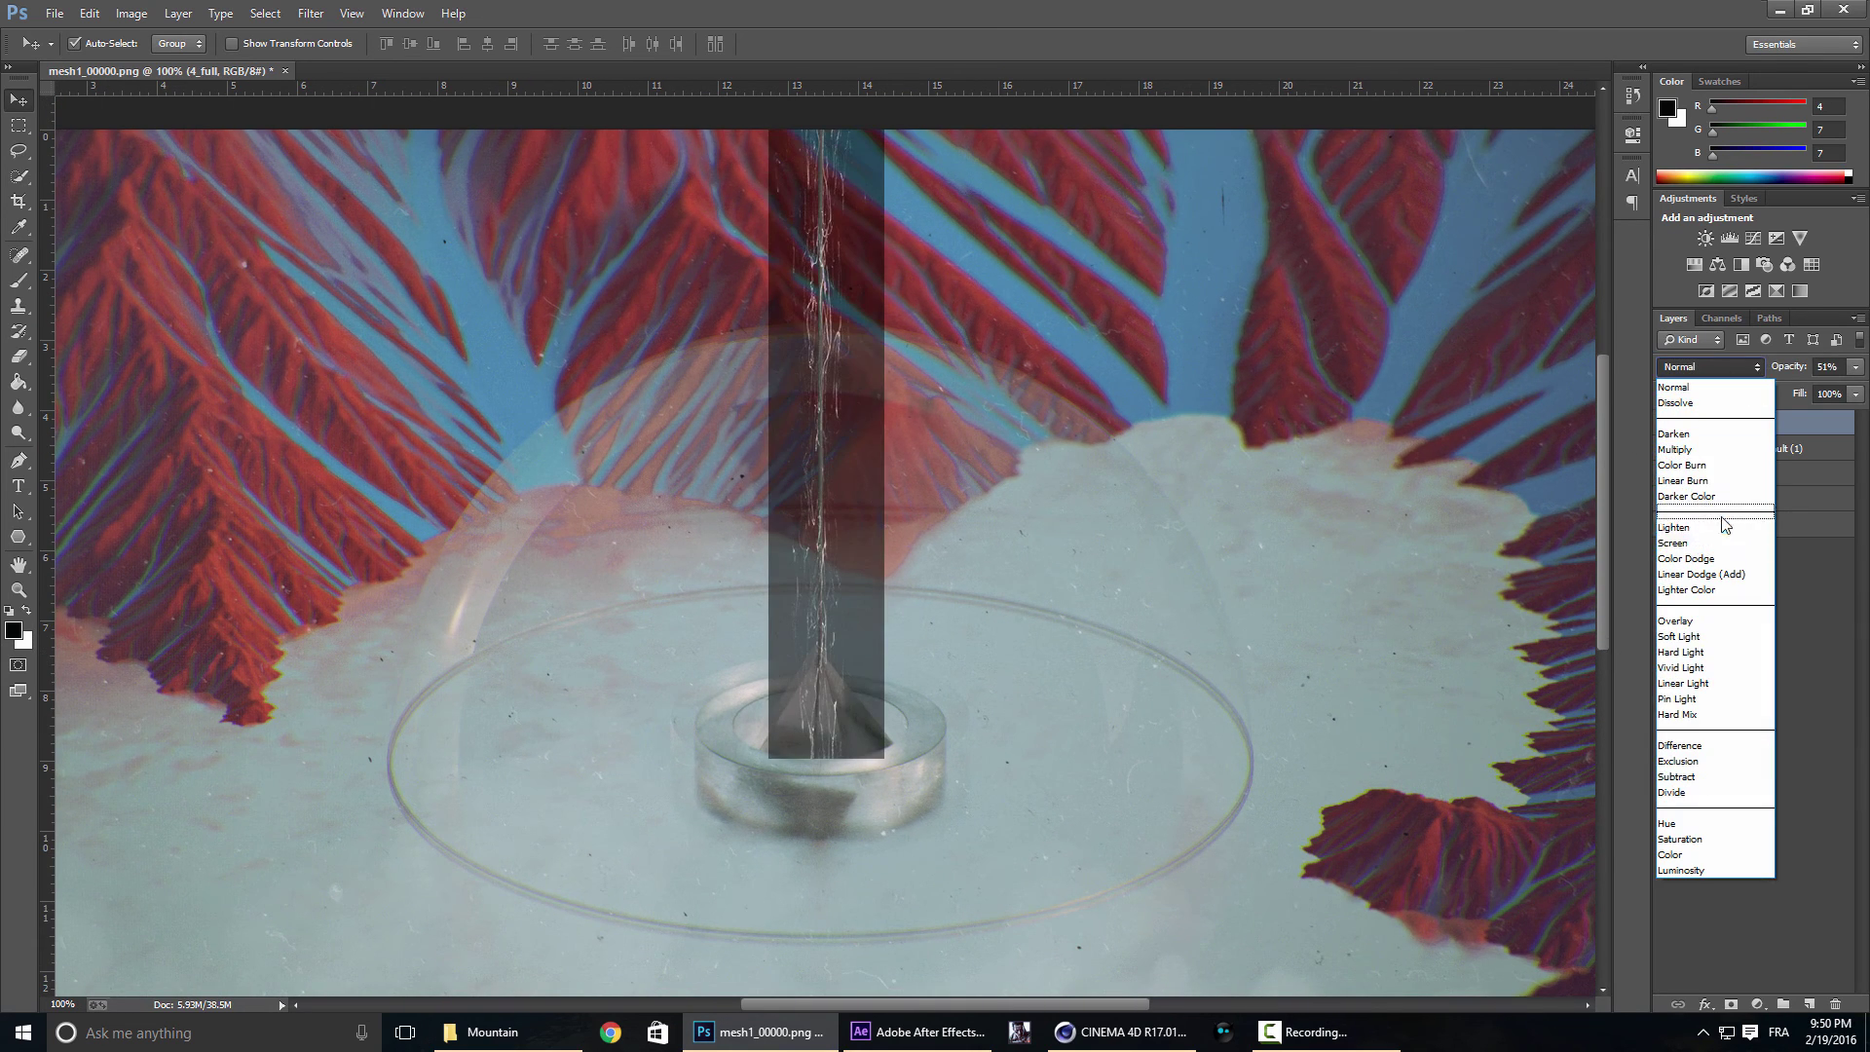
click(1691, 535)
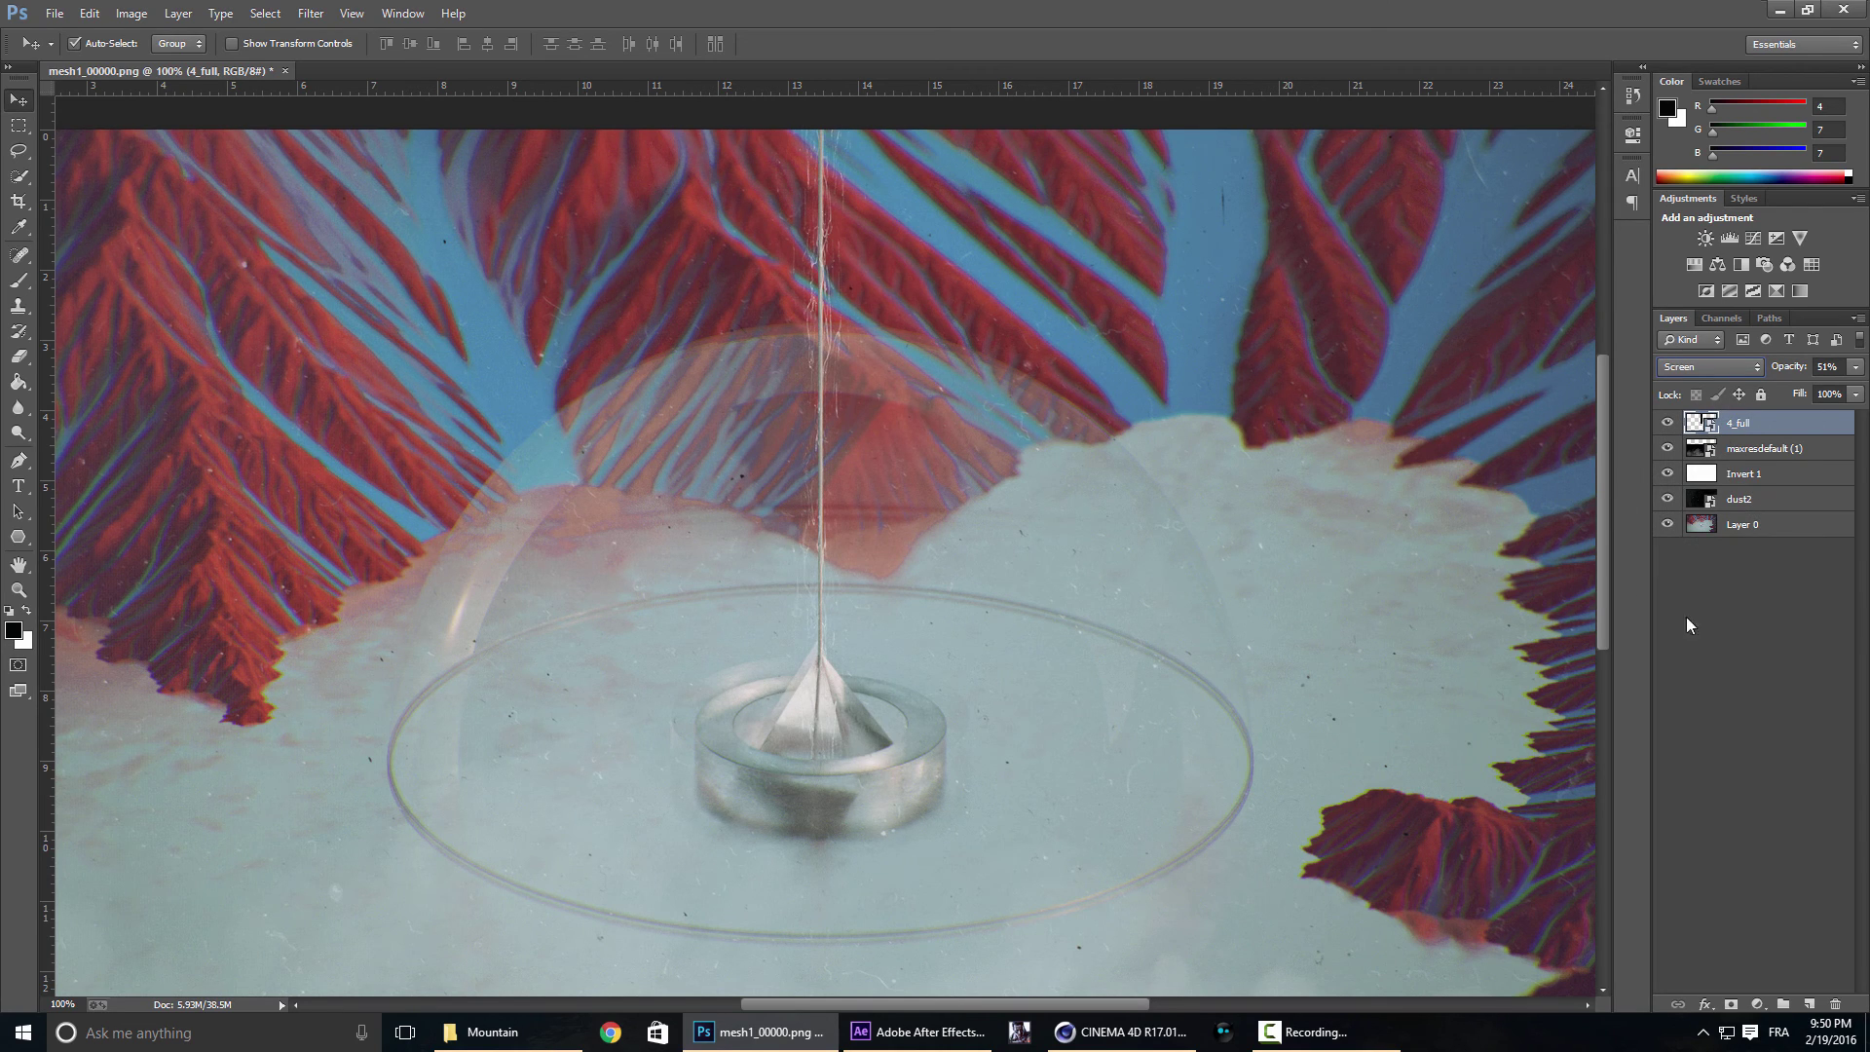
Add a layer mask to 4_full and paint black over the pyramid and ring area with a soft 197 px brush.
click(1731, 1005)
key(b)
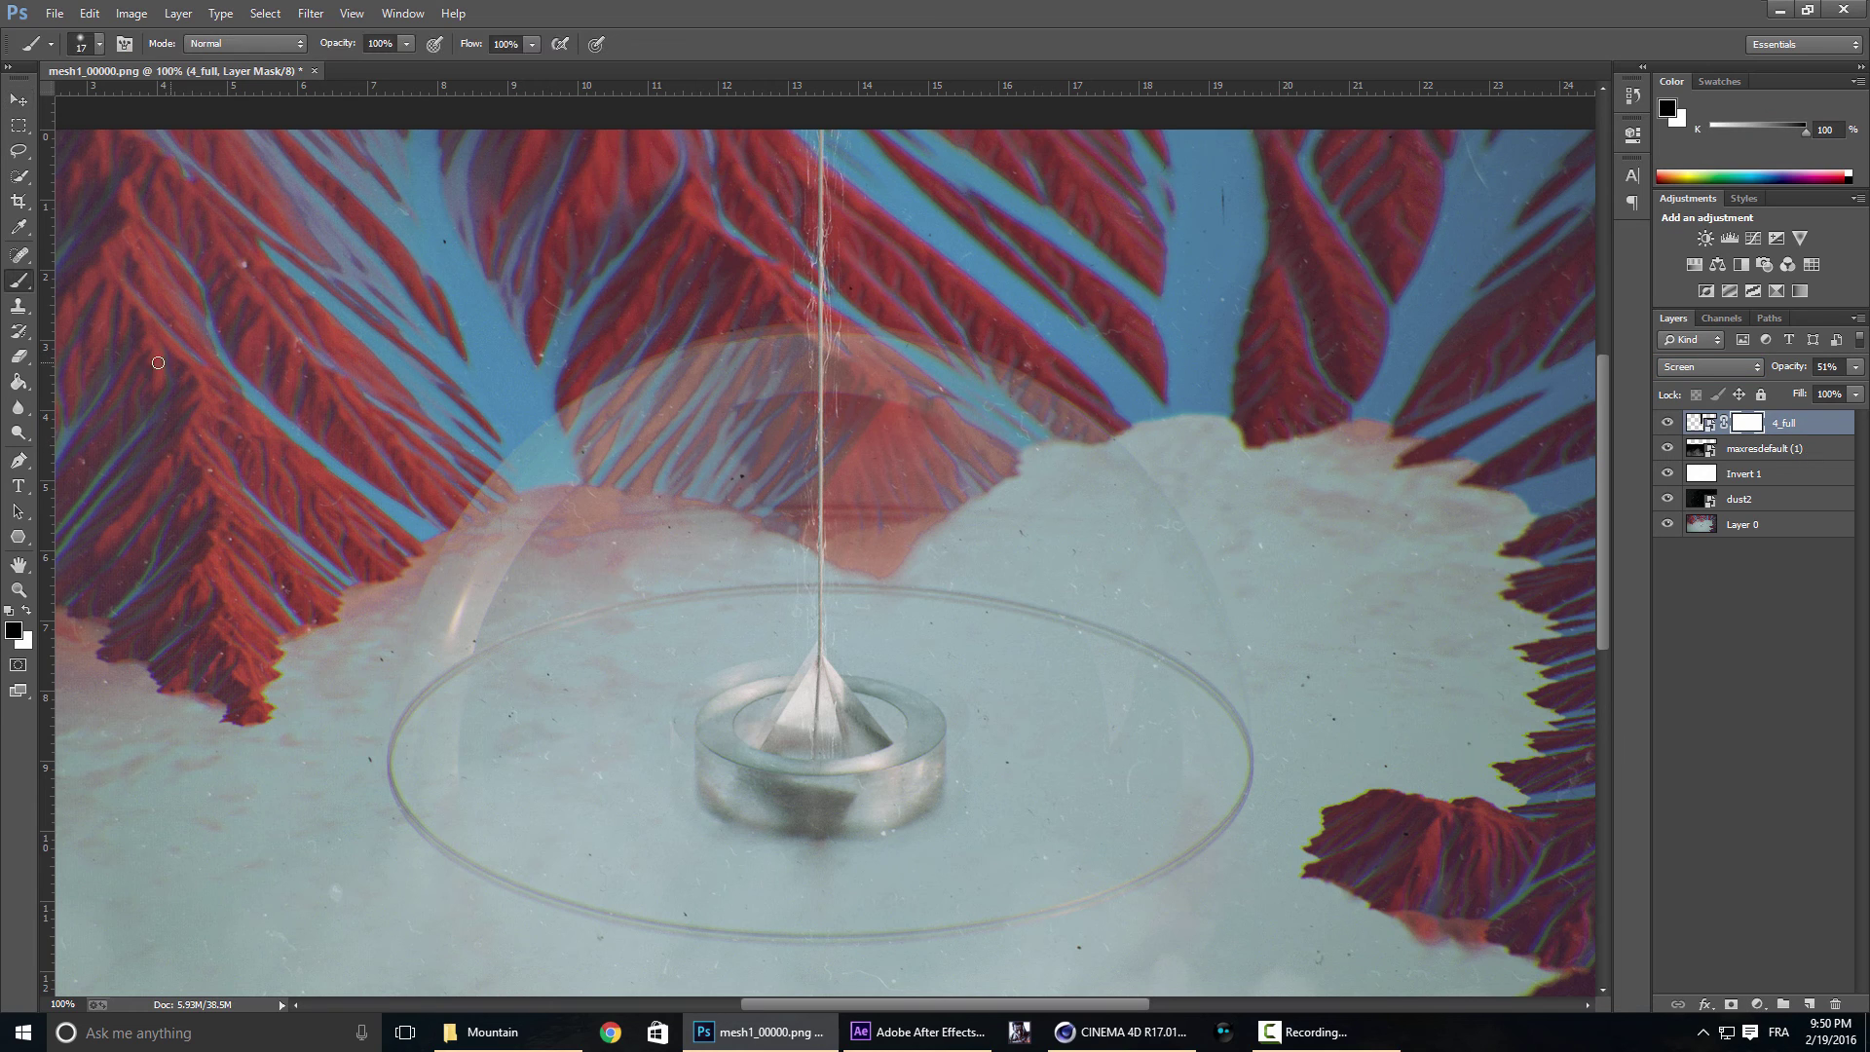
alt+right_drag(654, 557, 742, 552)
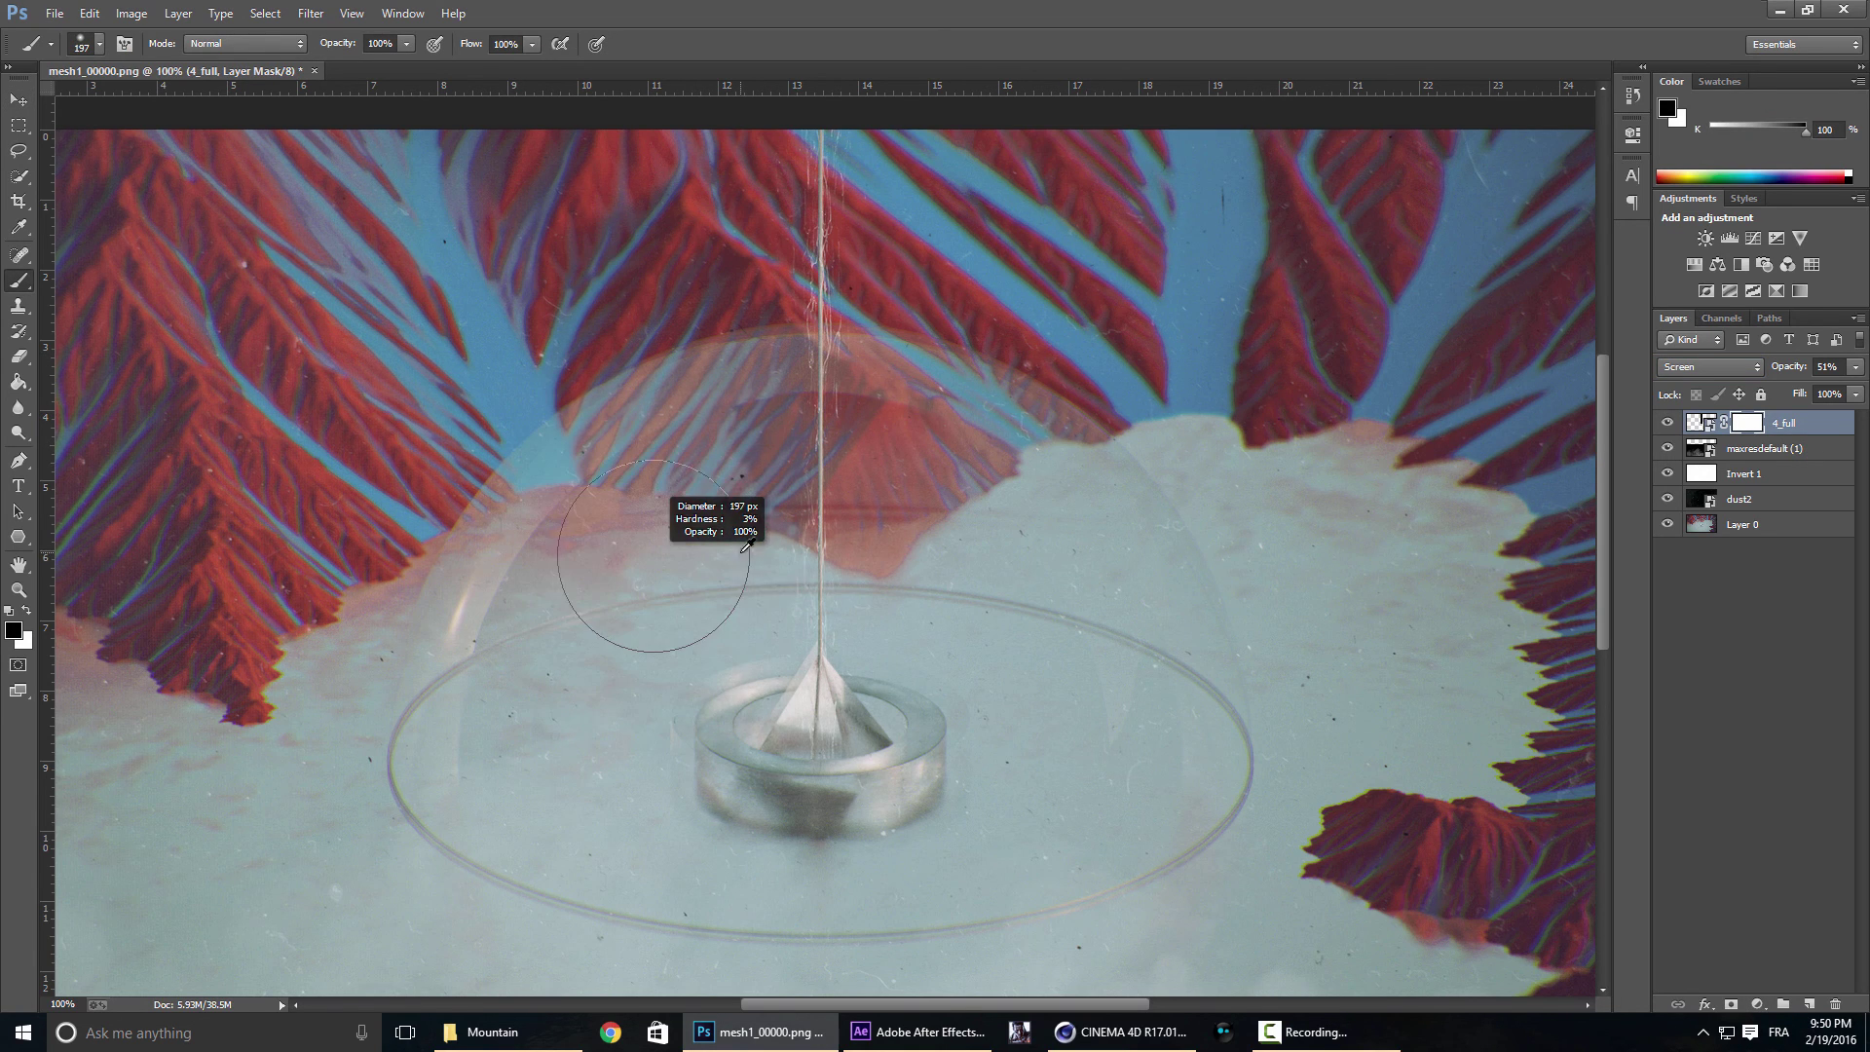
mouse_move(852, 790)
mouse_down()
mouse_move(631, 780)
mouse_move(944, 802)
mouse_move(1157, 761)
mouse_up()
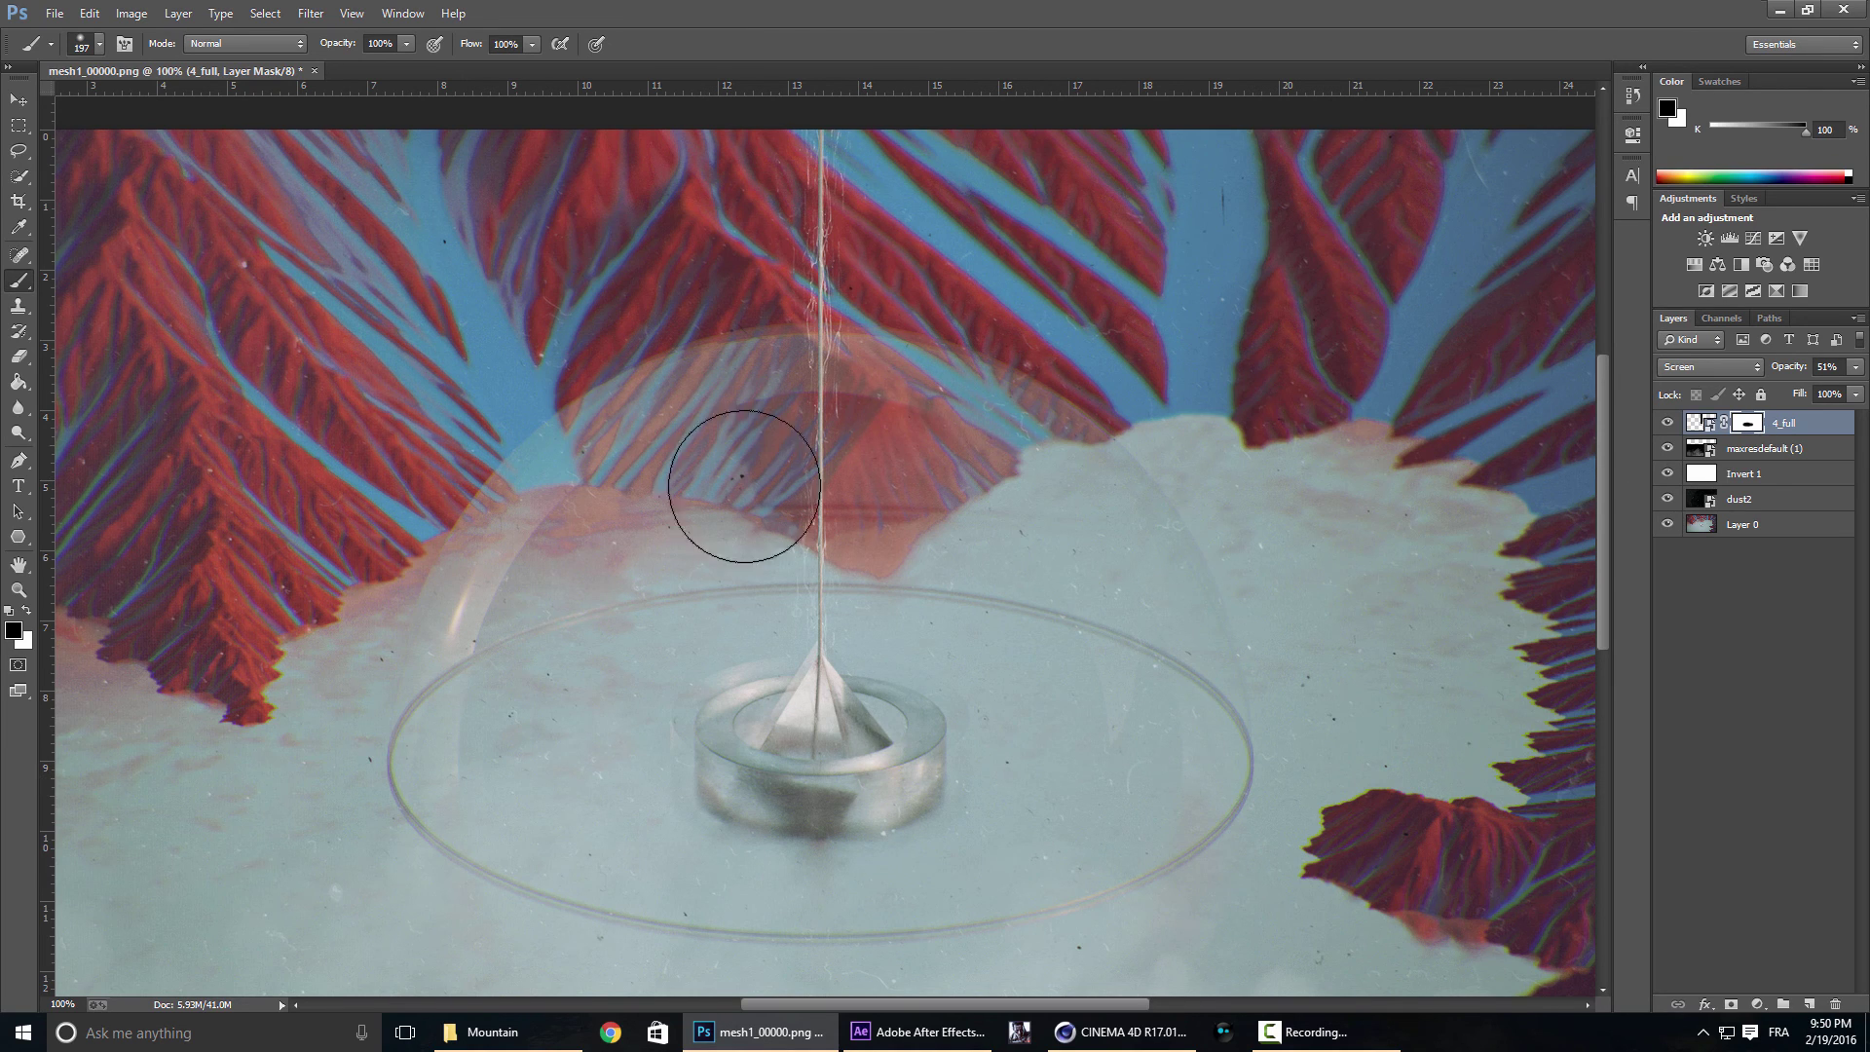
Place maxresdefault from the Mountain folder at about 49.5% scale just above the pyramid and set its blend mode to Screen.
click(526, 1035)
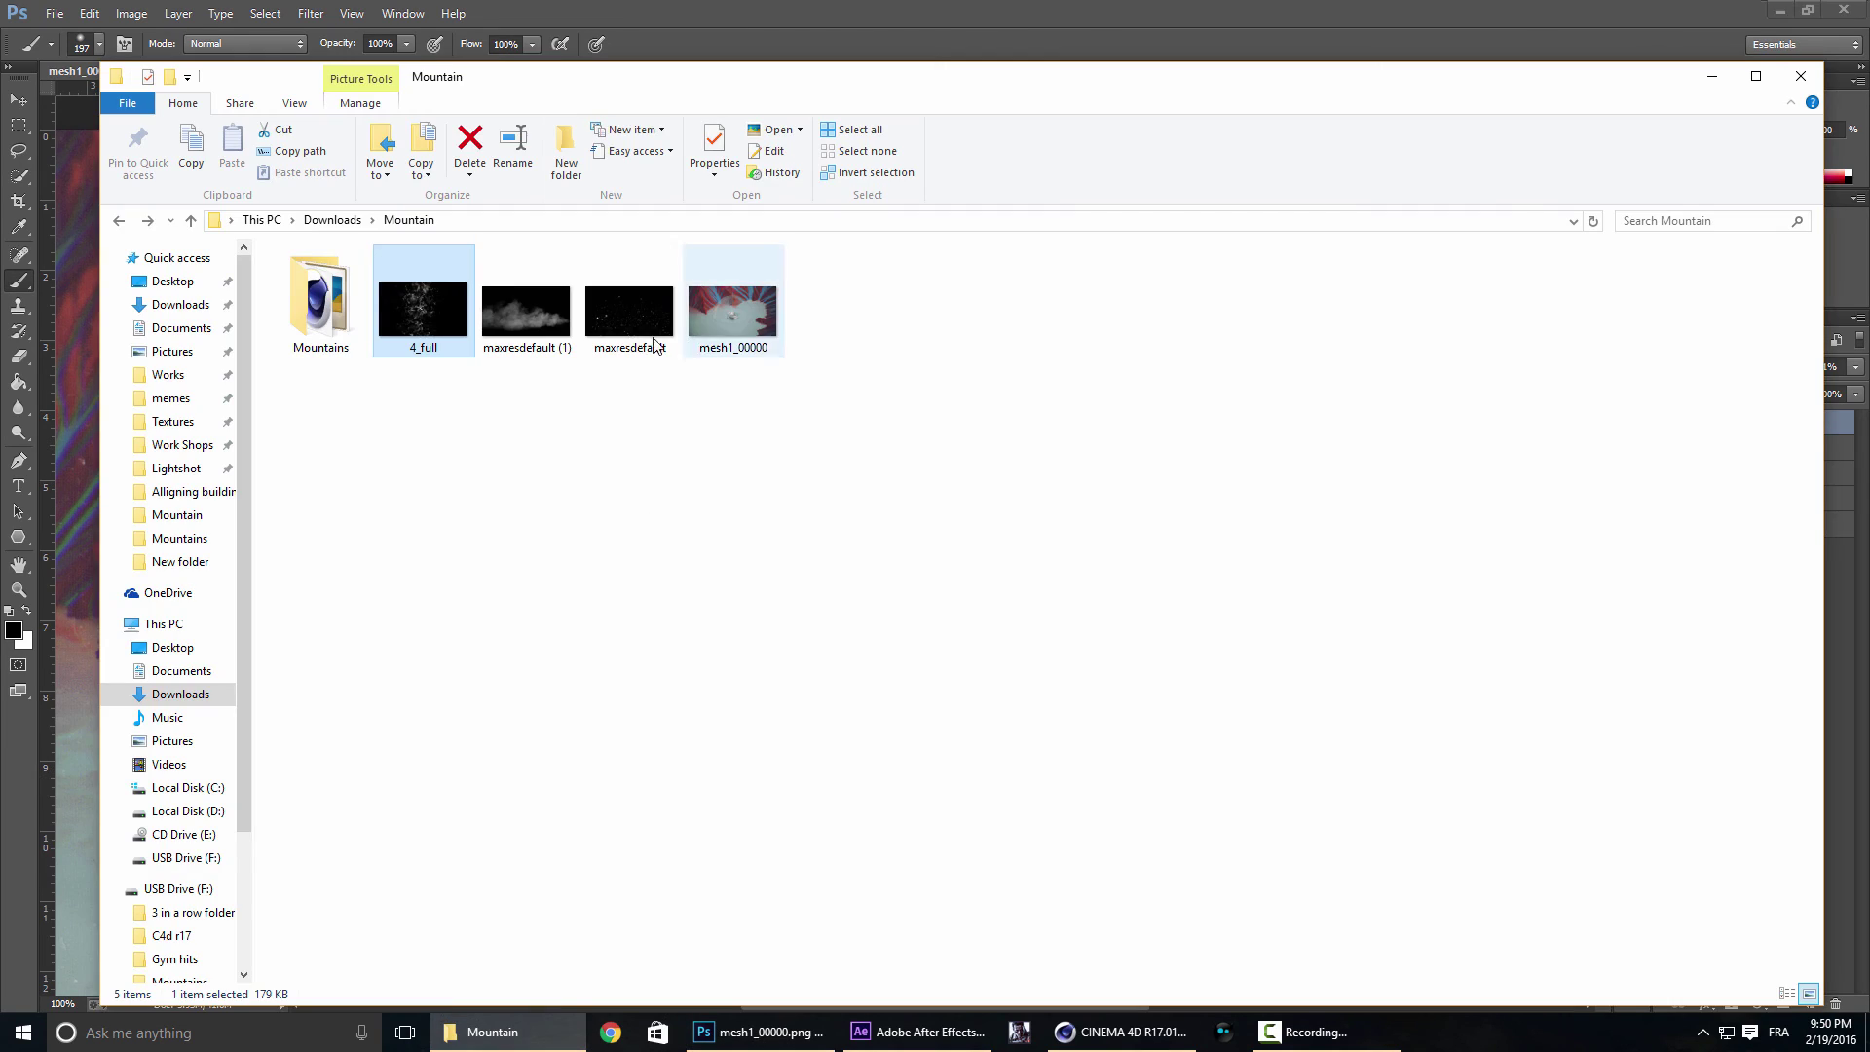
click(645, 330)
drag(655, 312, 68, 302)
key(ctrl+minus)
key(ctrl+minus)
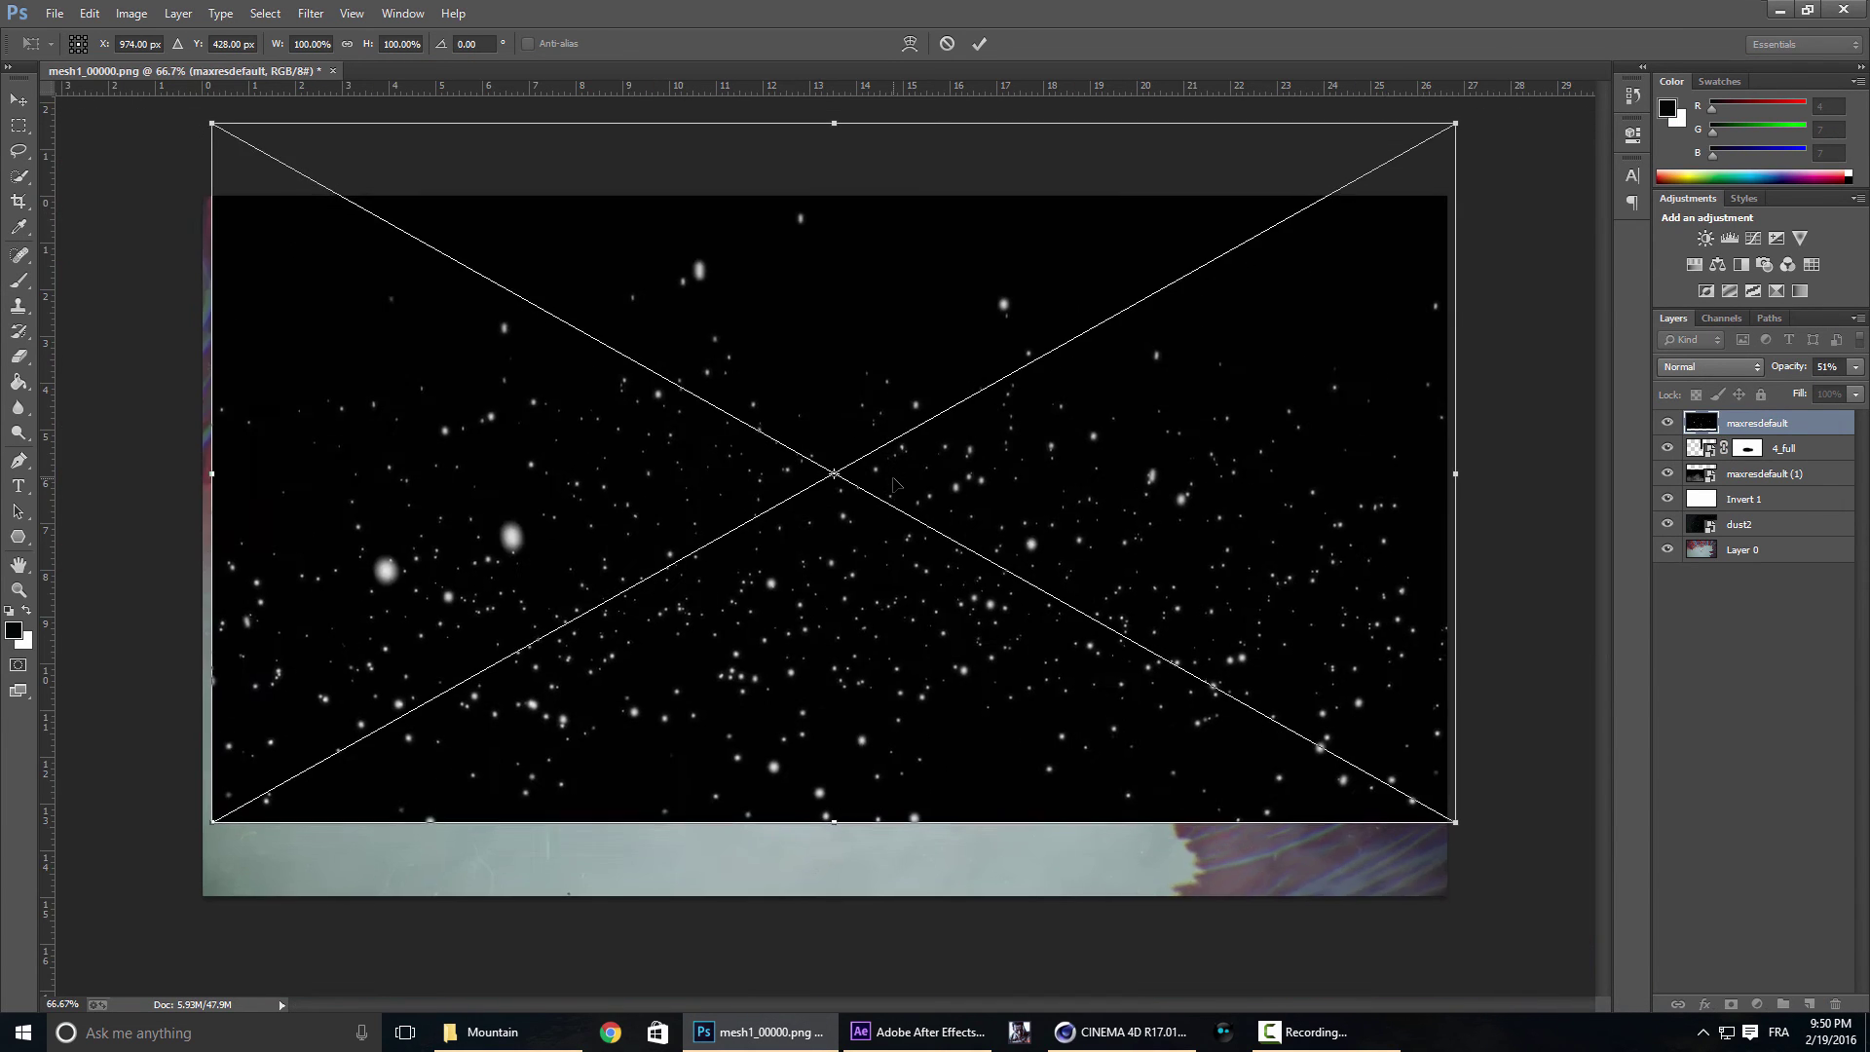
alt+shift+drag(1305, 226, 1063, 363)
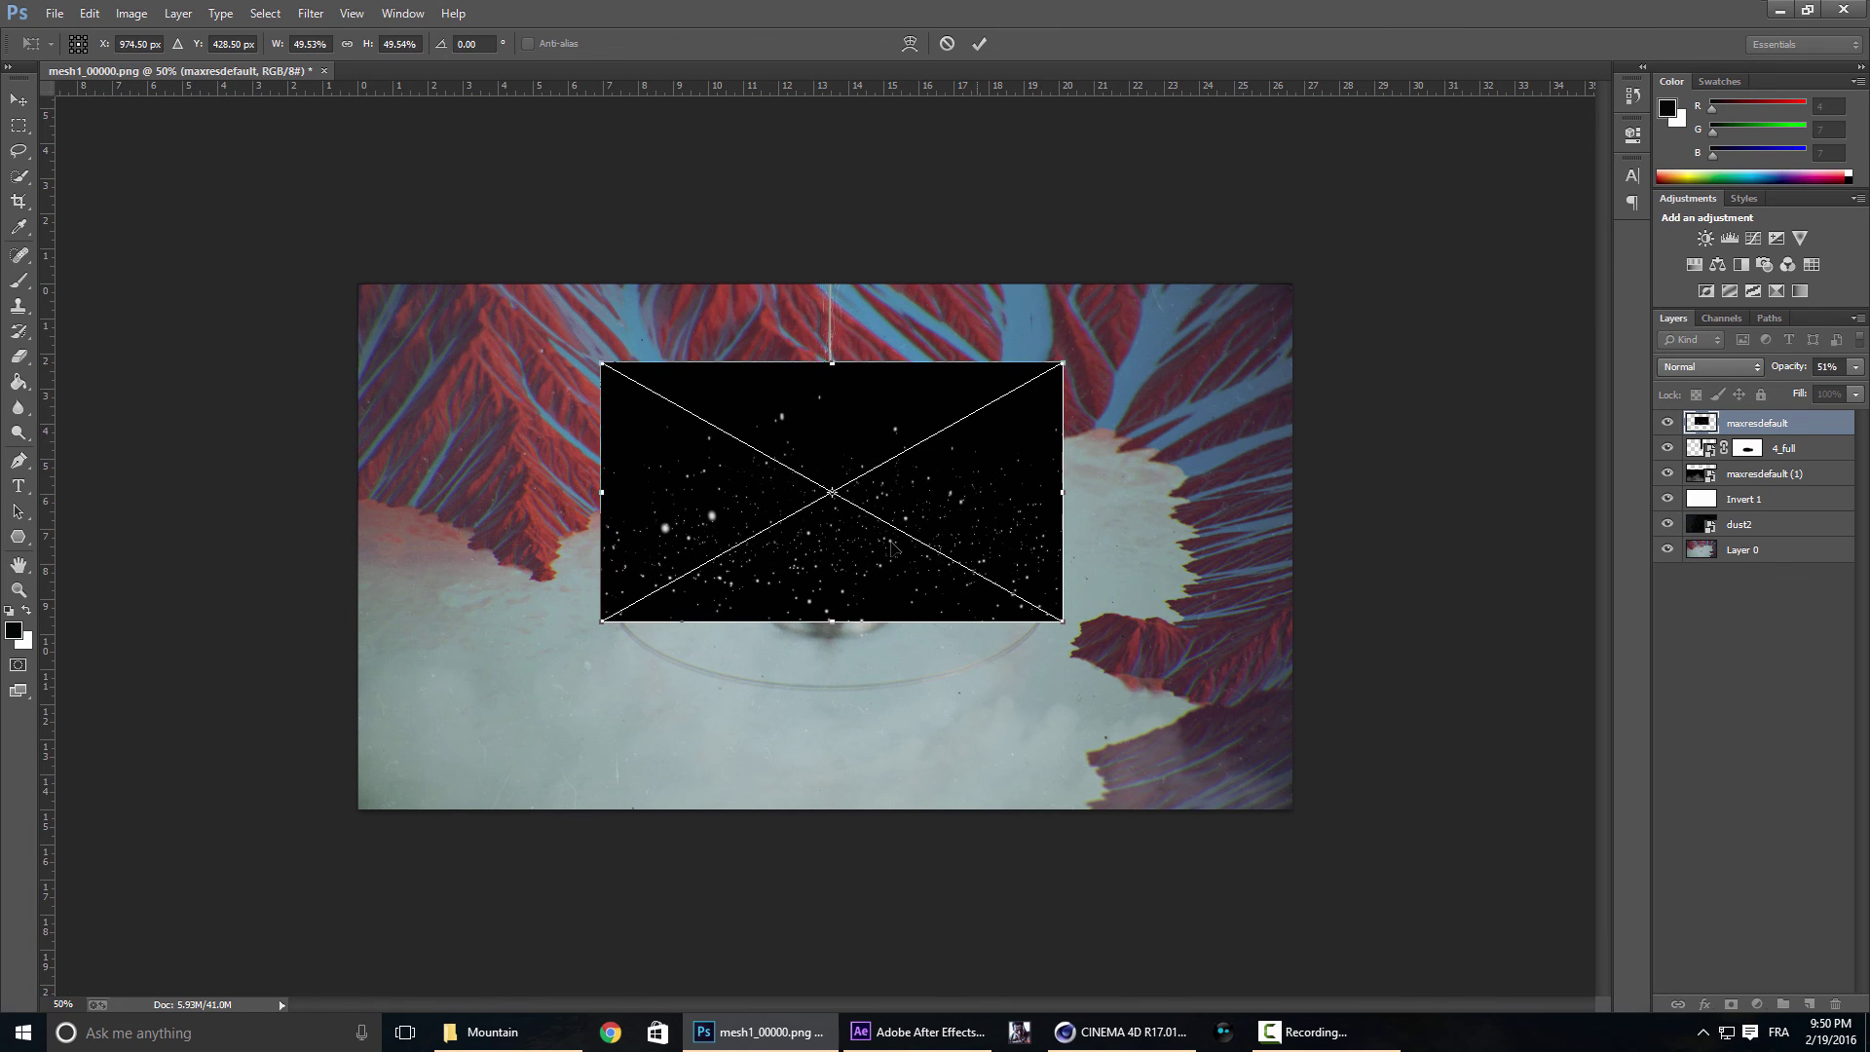
drag(824, 551, 831, 487)
key(Return)
key(b)
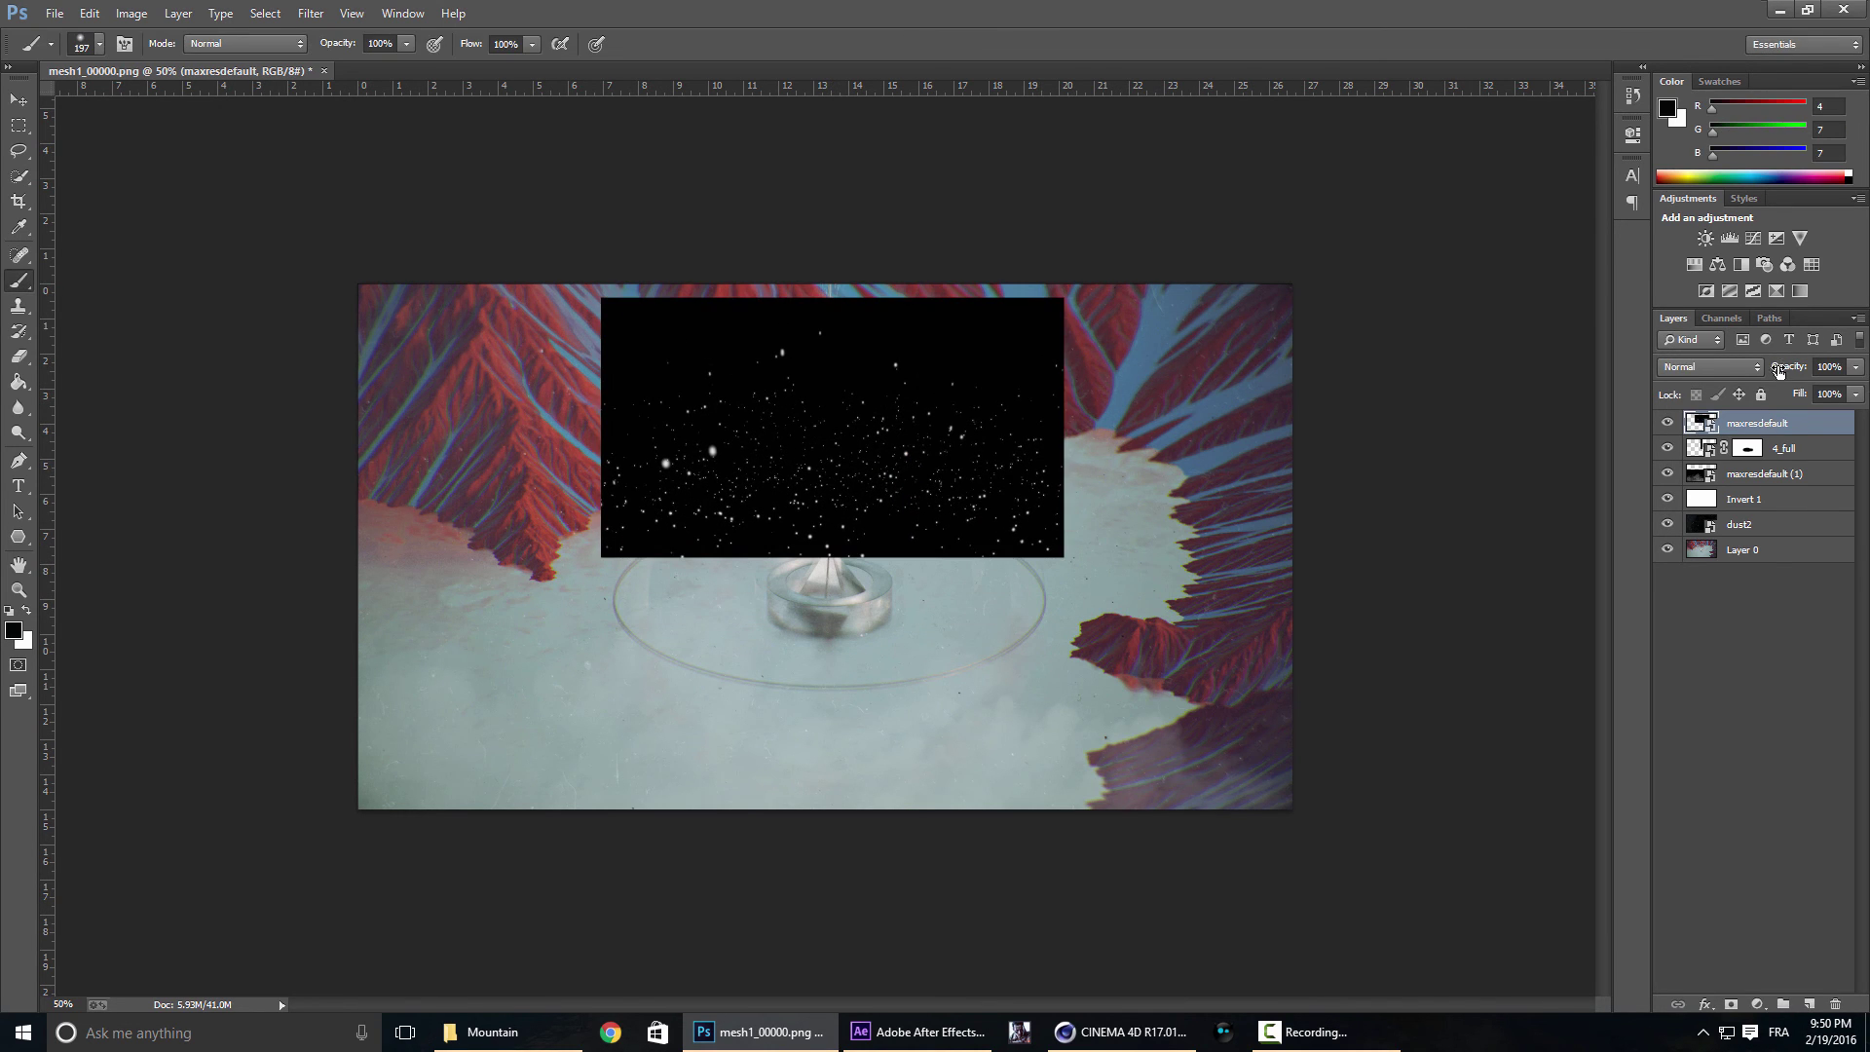
click(1712, 367)
click(1700, 529)
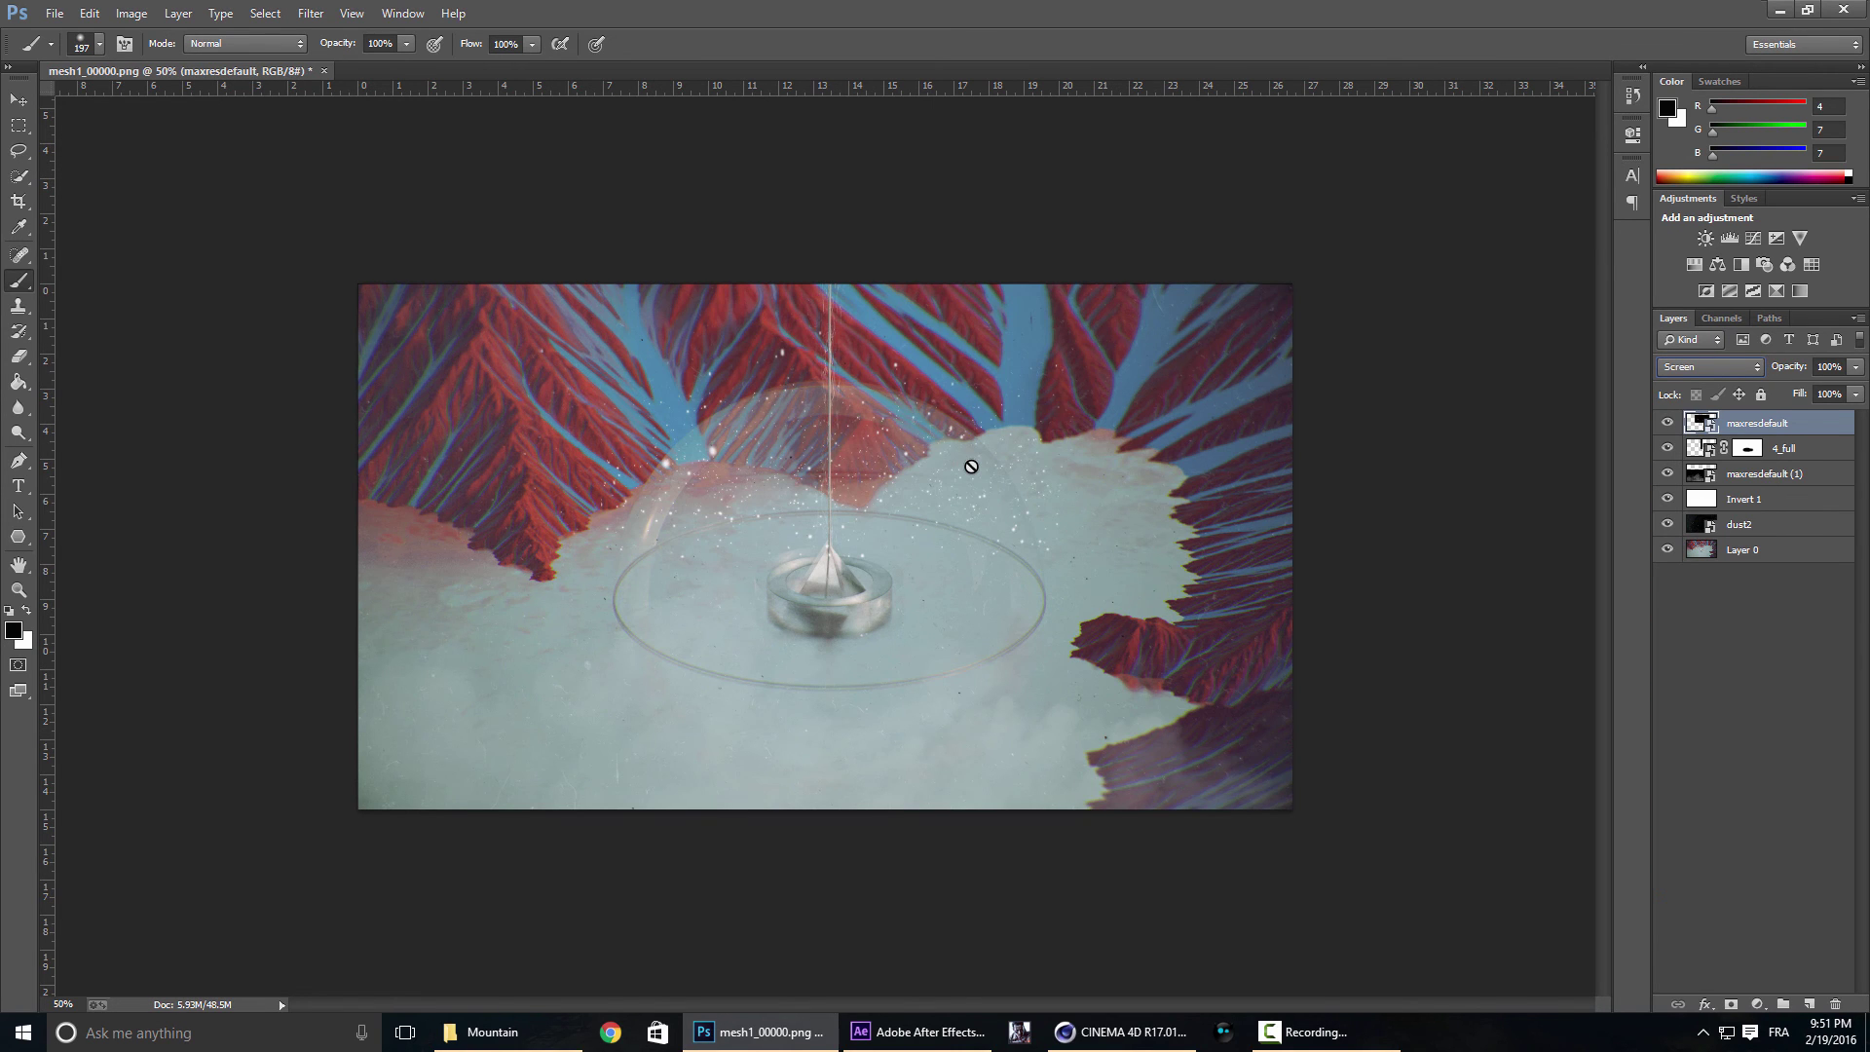
Add a layer mask to maxresdefault and paint out the particles on both sides of the vertical line with a 452 px brush.
key(ctrl+plus)
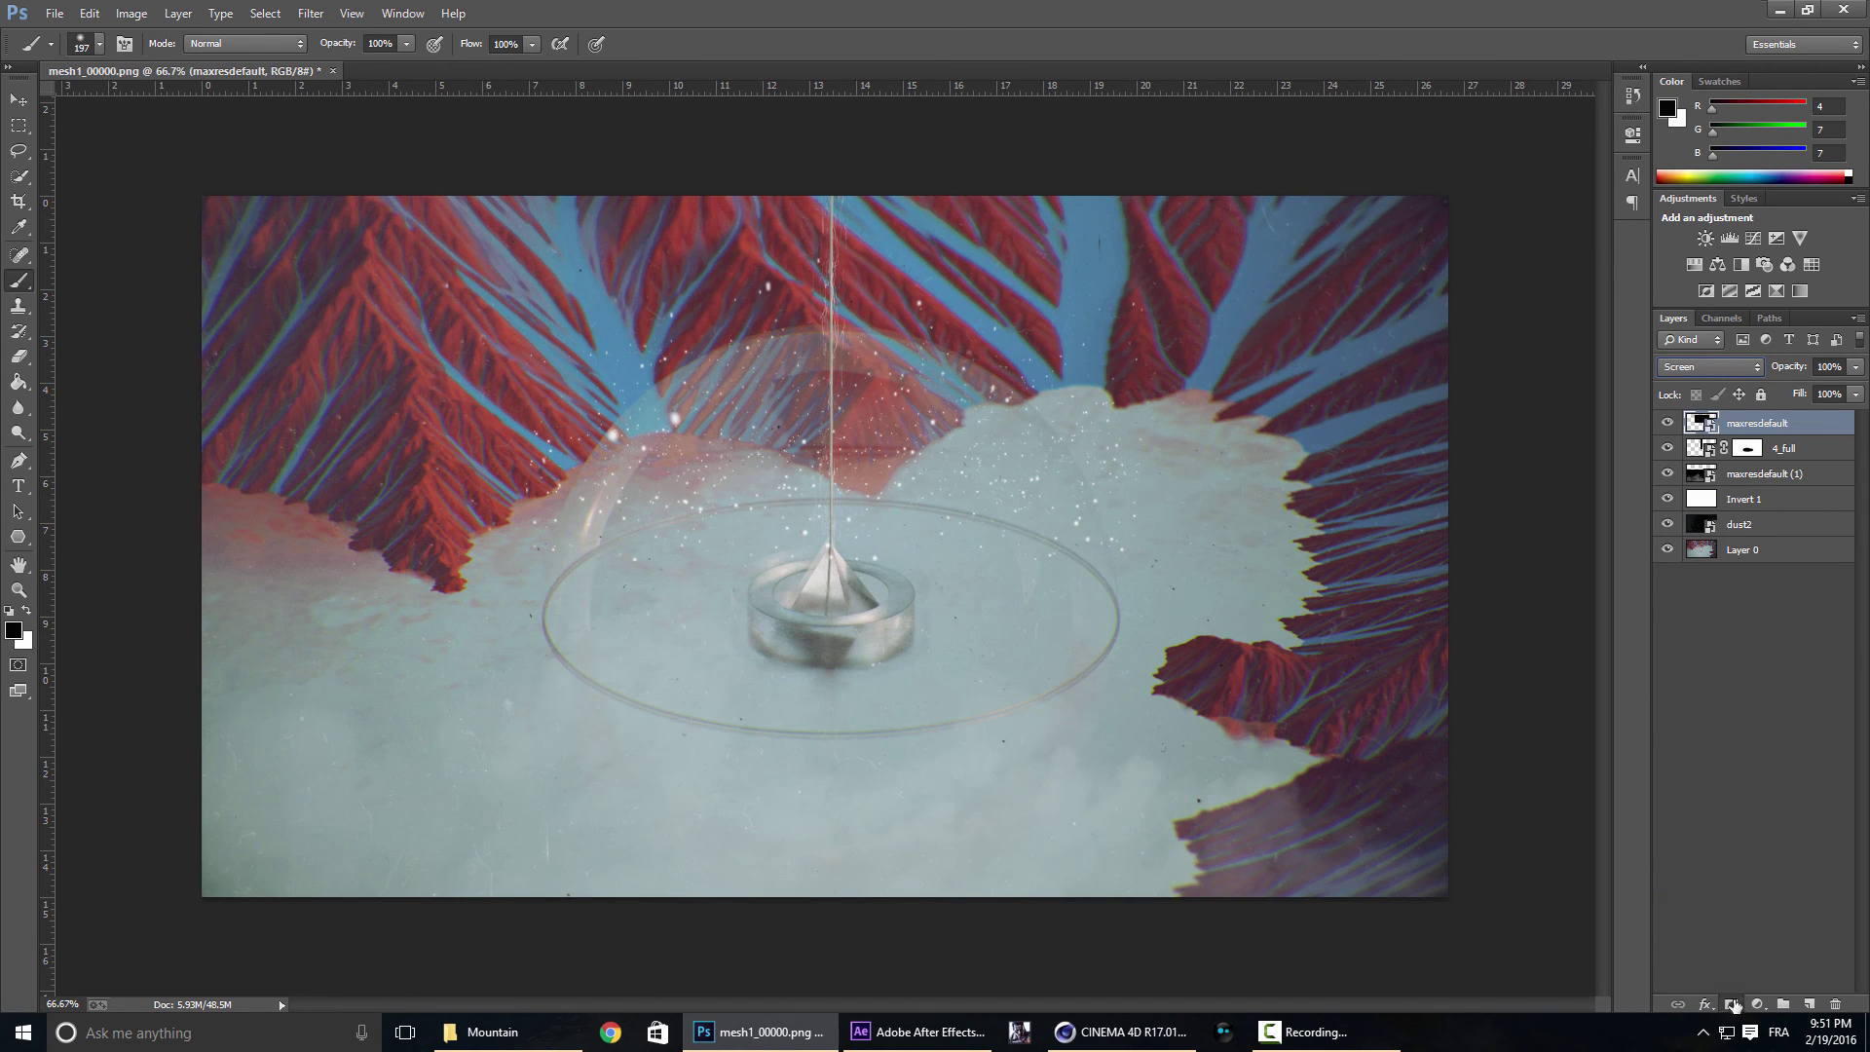
click(1733, 1004)
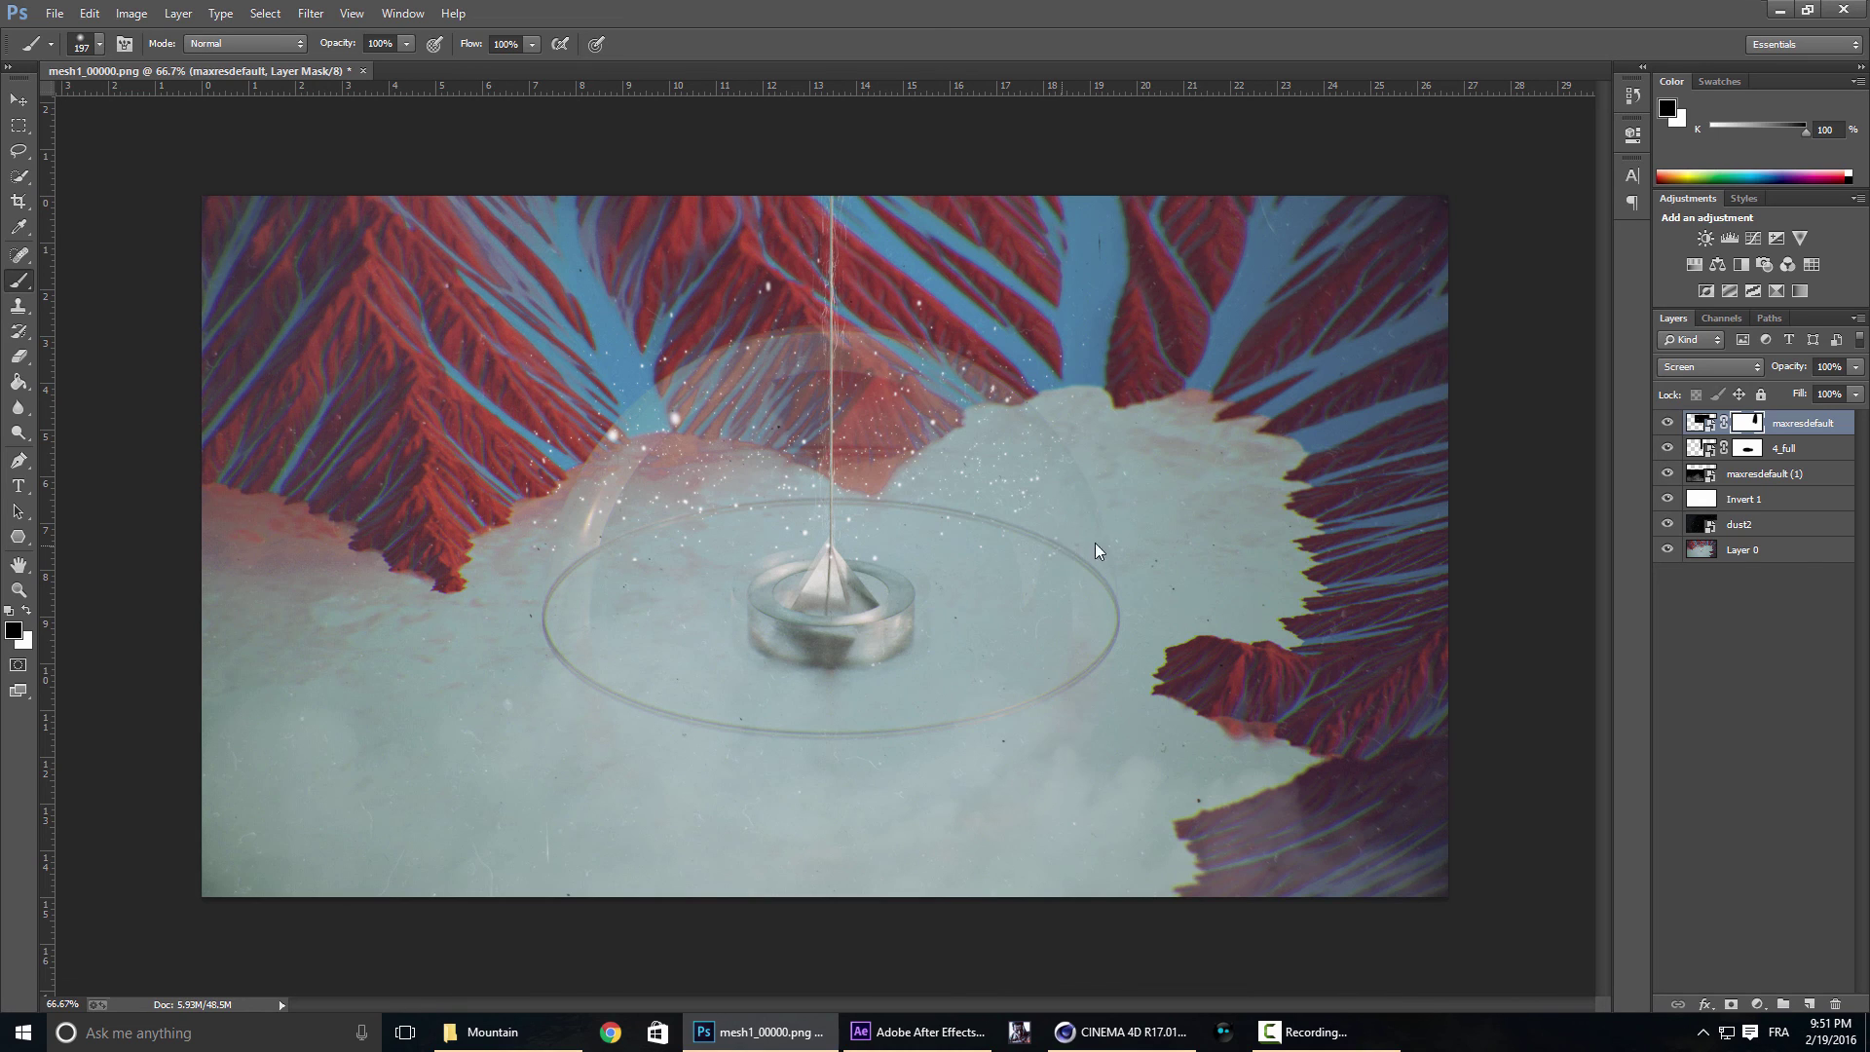
alt+right_drag(1095, 542, 1144, 541)
mouse_move(1061, 500)
mouse_down()
mouse_move(1082, 469)
mouse_move(1073, 280)
mouse_move(1021, 420)
mouse_up()
mouse_move(1001, 302)
mouse_down()
mouse_move(637, 312)
mouse_move(626, 443)
mouse_move(650, 495)
mouse_move(651, 642)
mouse_up()
key(ctrl+plus)
drag(947, 469, 964, 563)
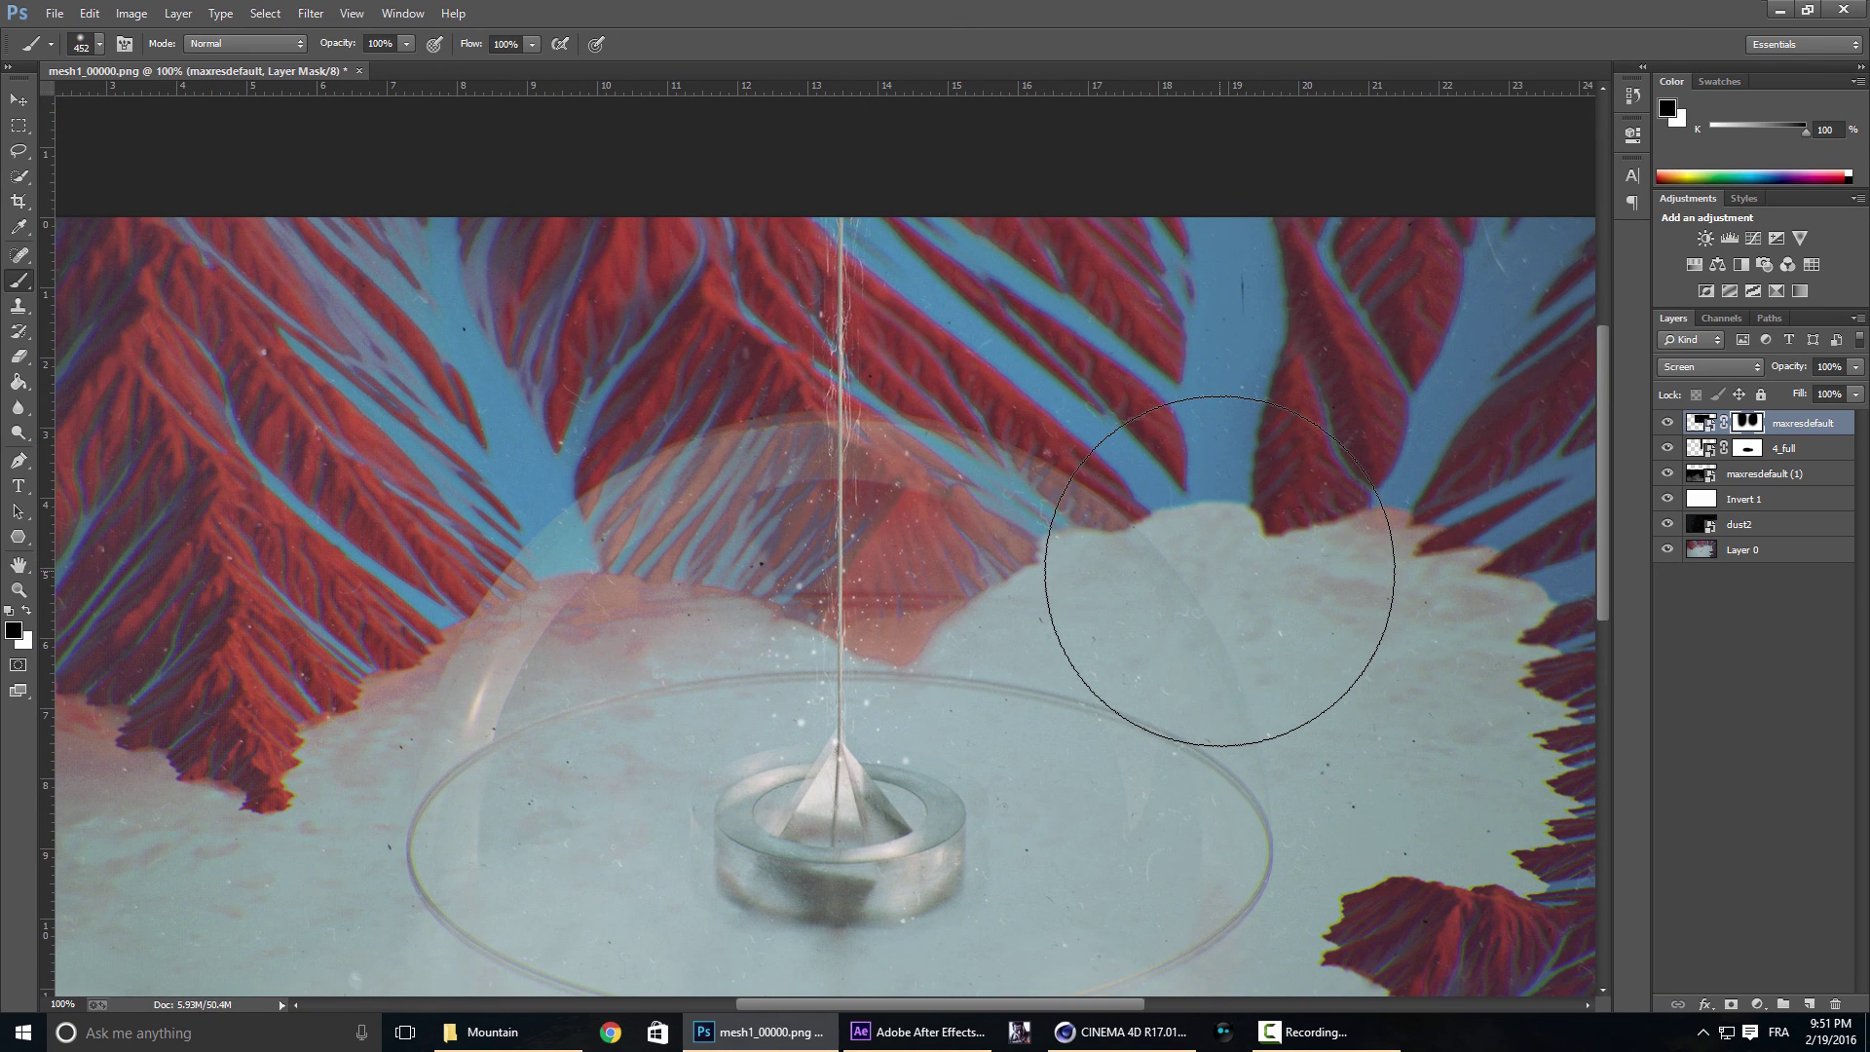
Add a new layer above maxresdefault and paint a thin white strip along the vertical line down to the pyramid's tip.
click(1720, 454)
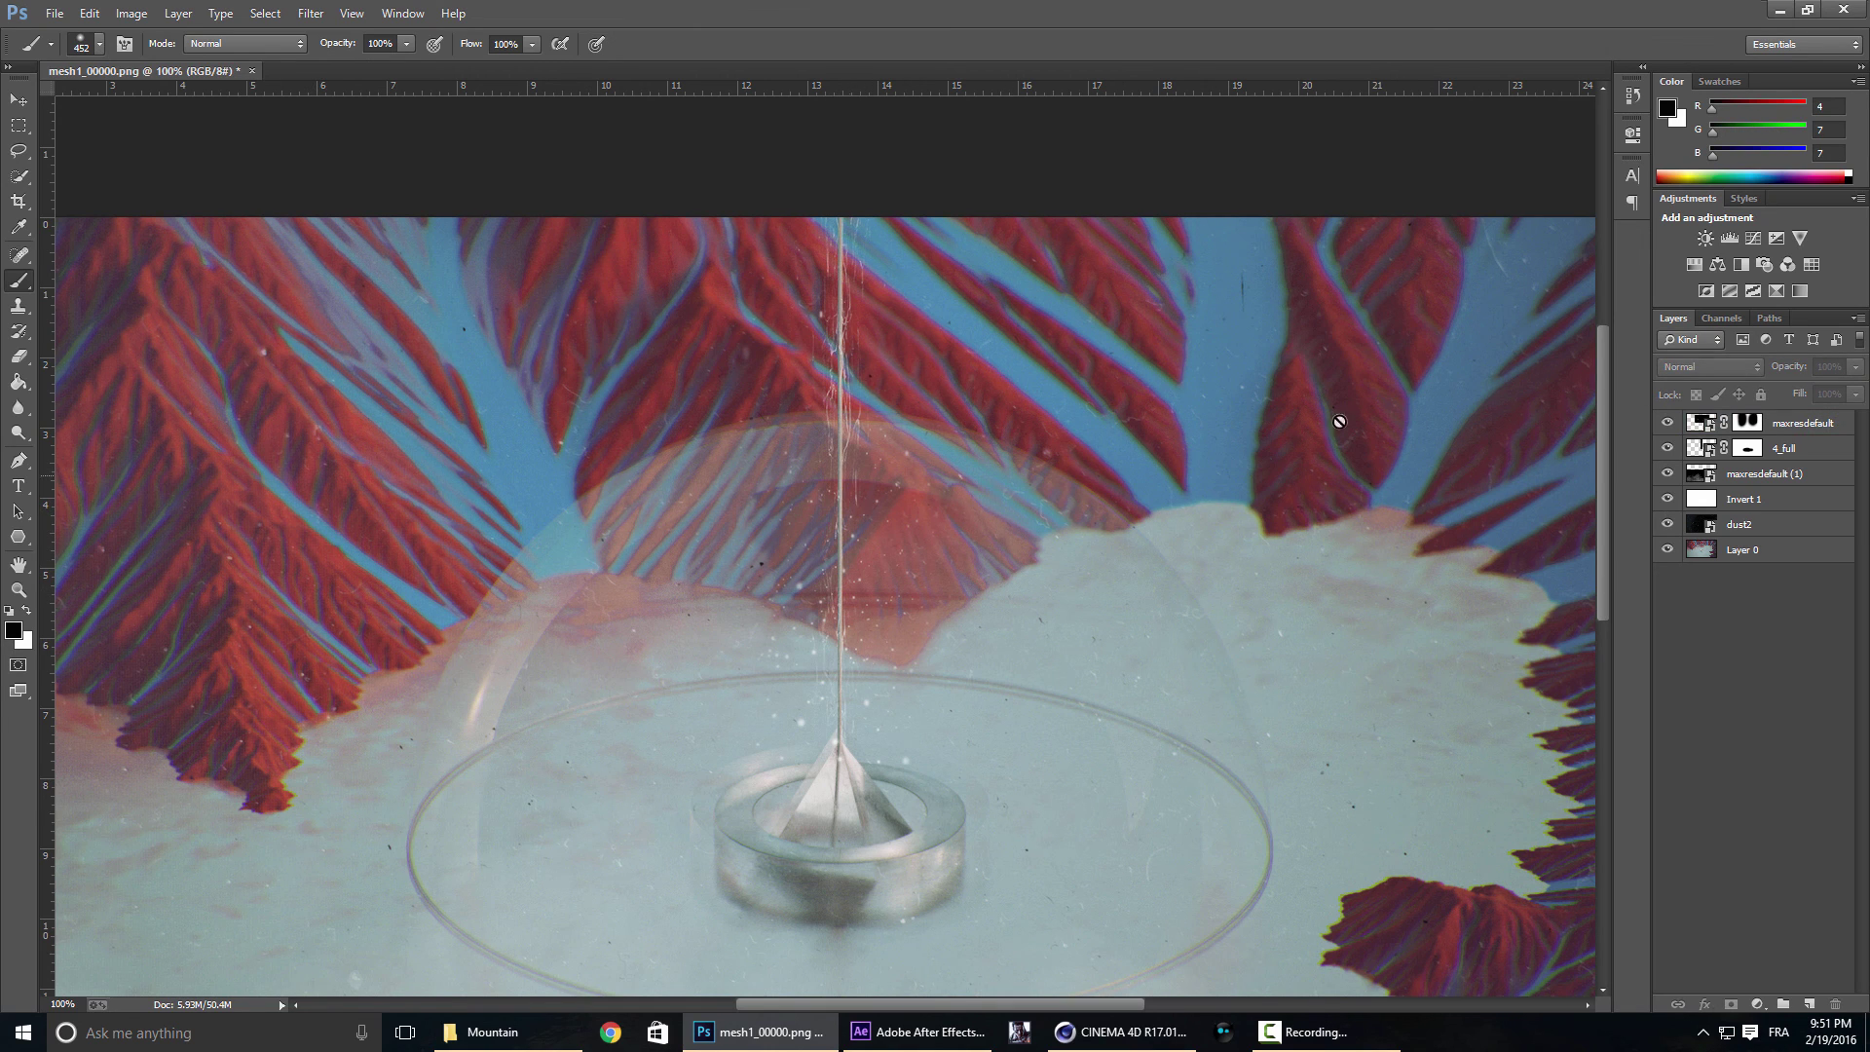
click(1818, 421)
click(1809, 1004)
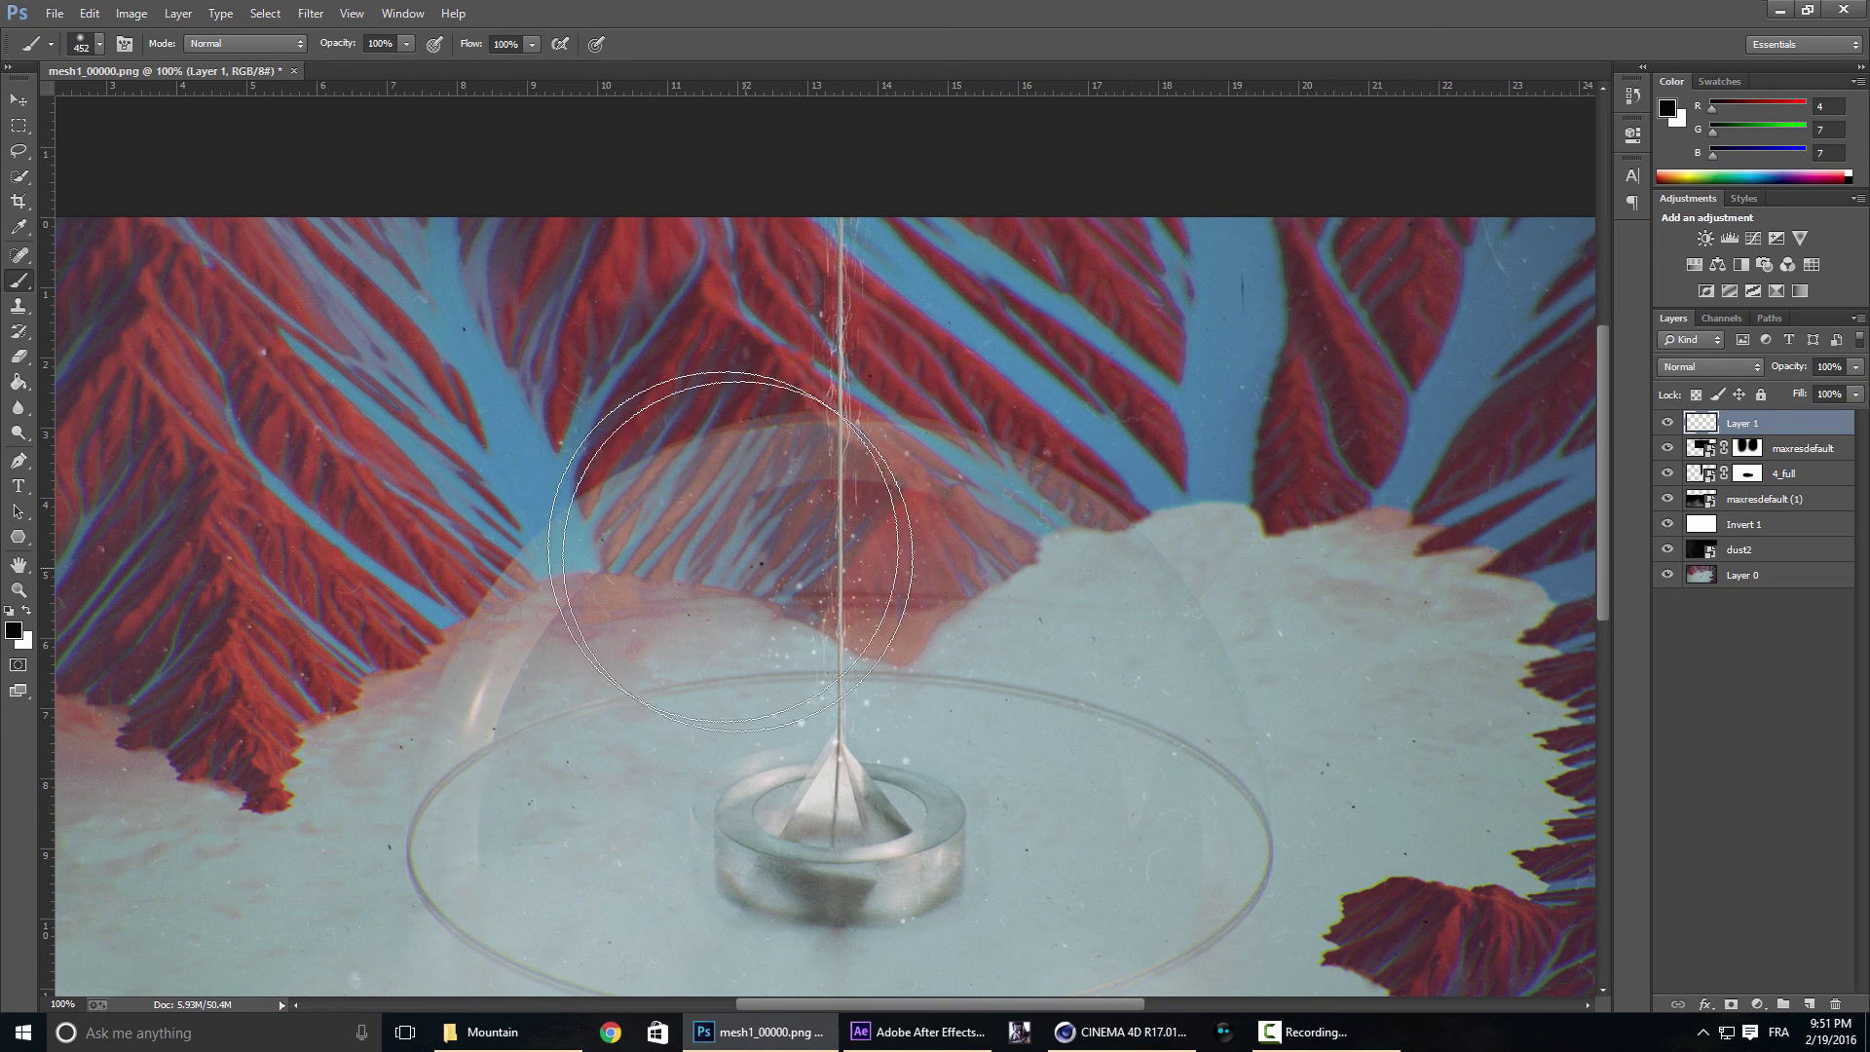
click(18, 125)
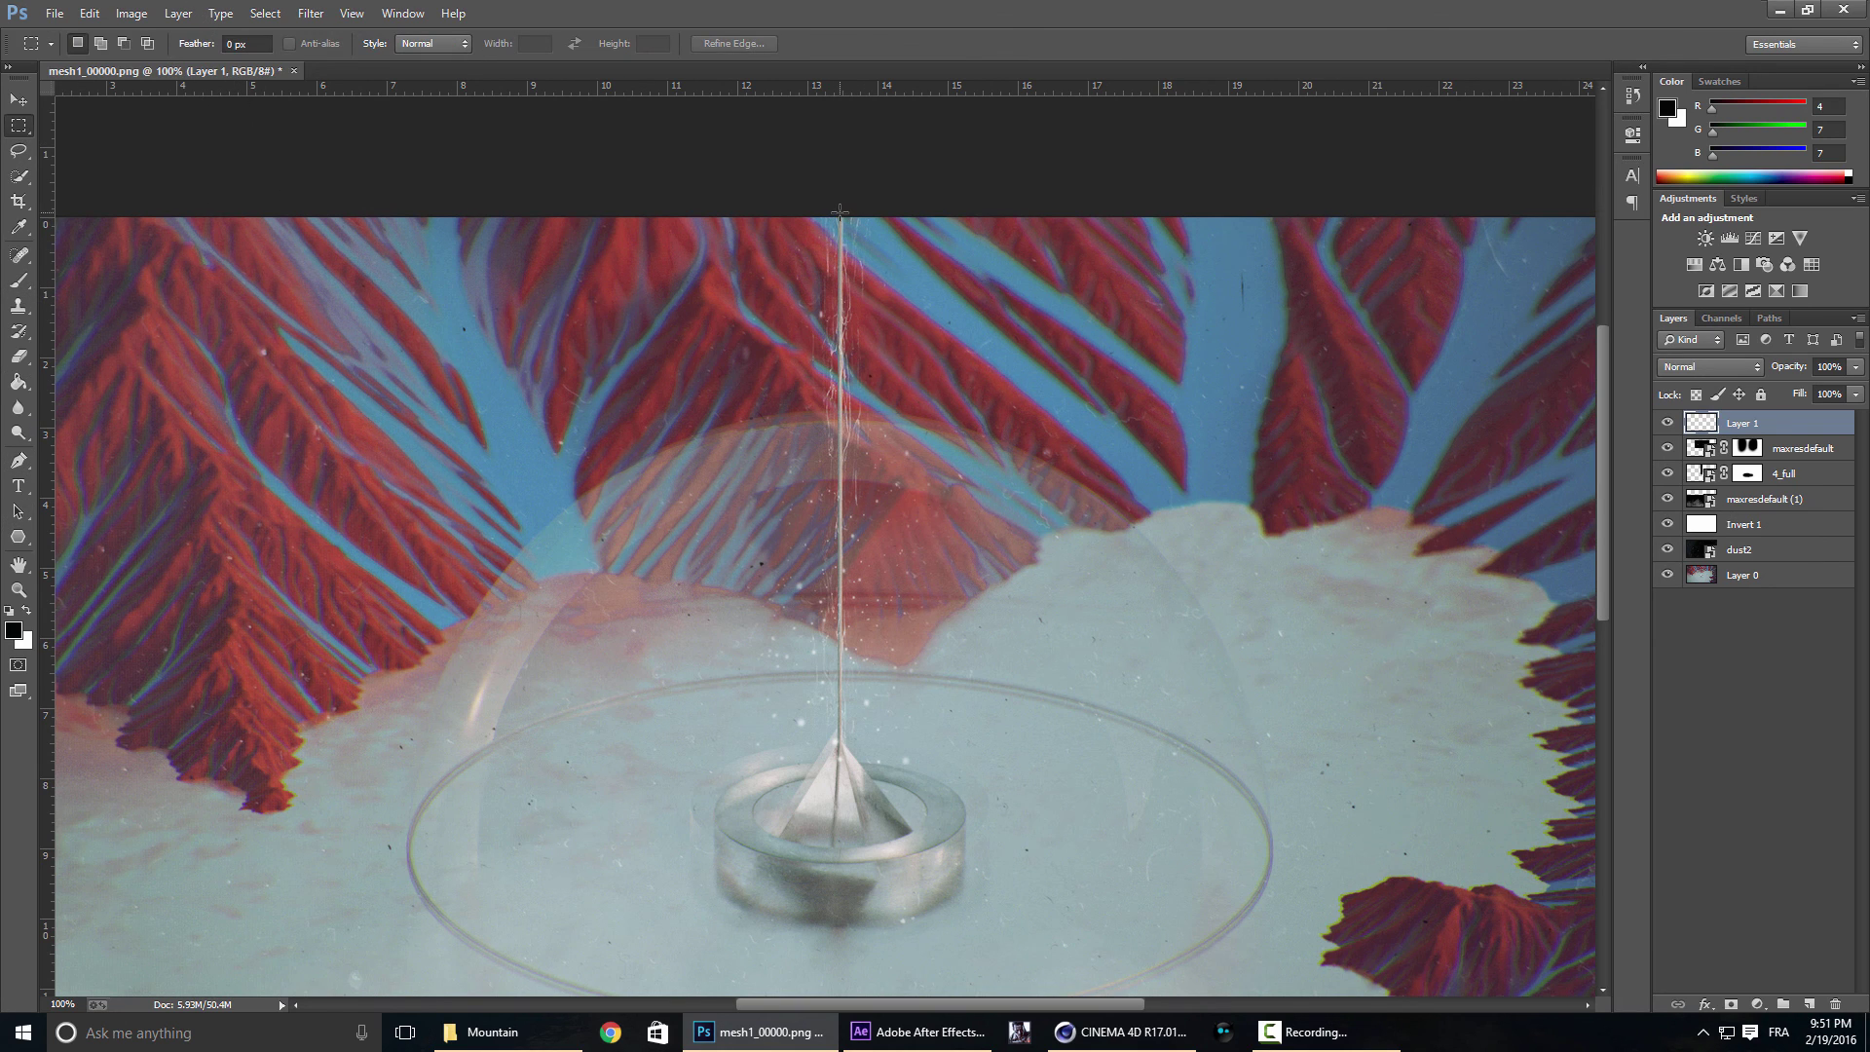
drag(839, 211, 843, 731)
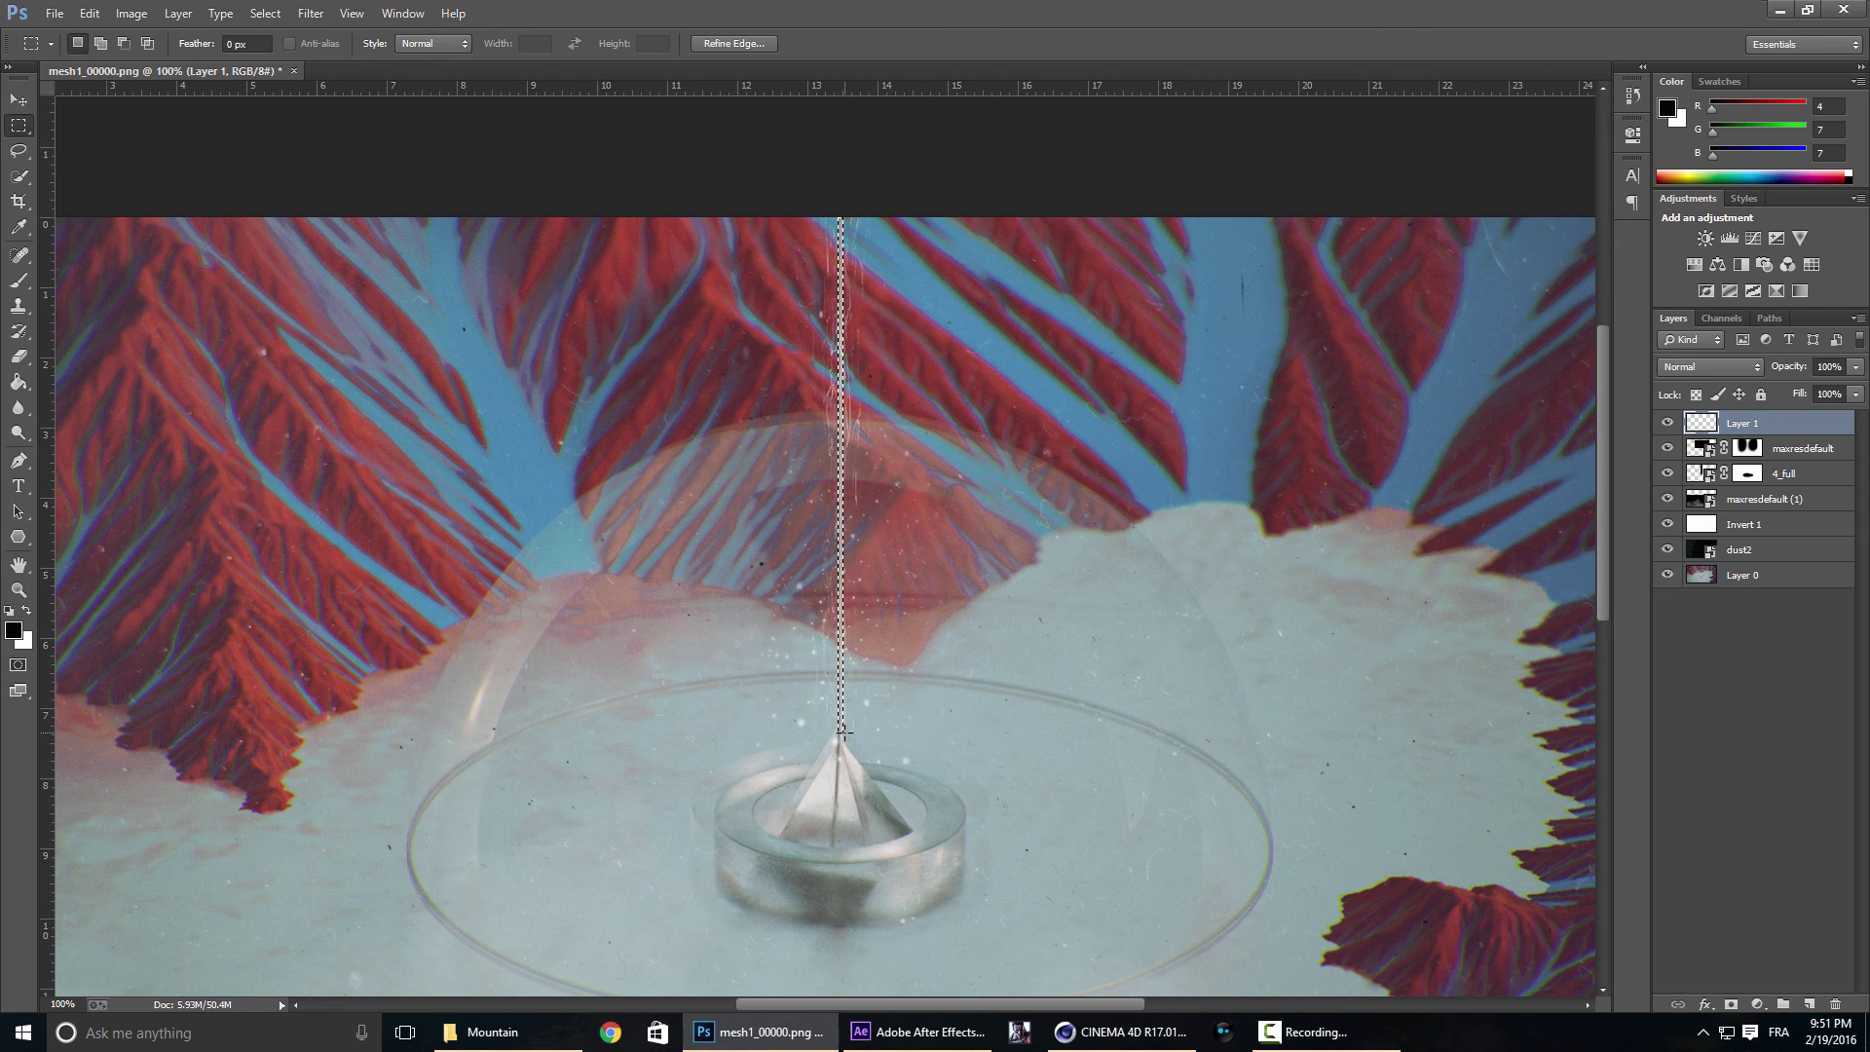
click(19, 280)
key(x)
drag(771, 241, 820, 762)
key(ctrl+d)
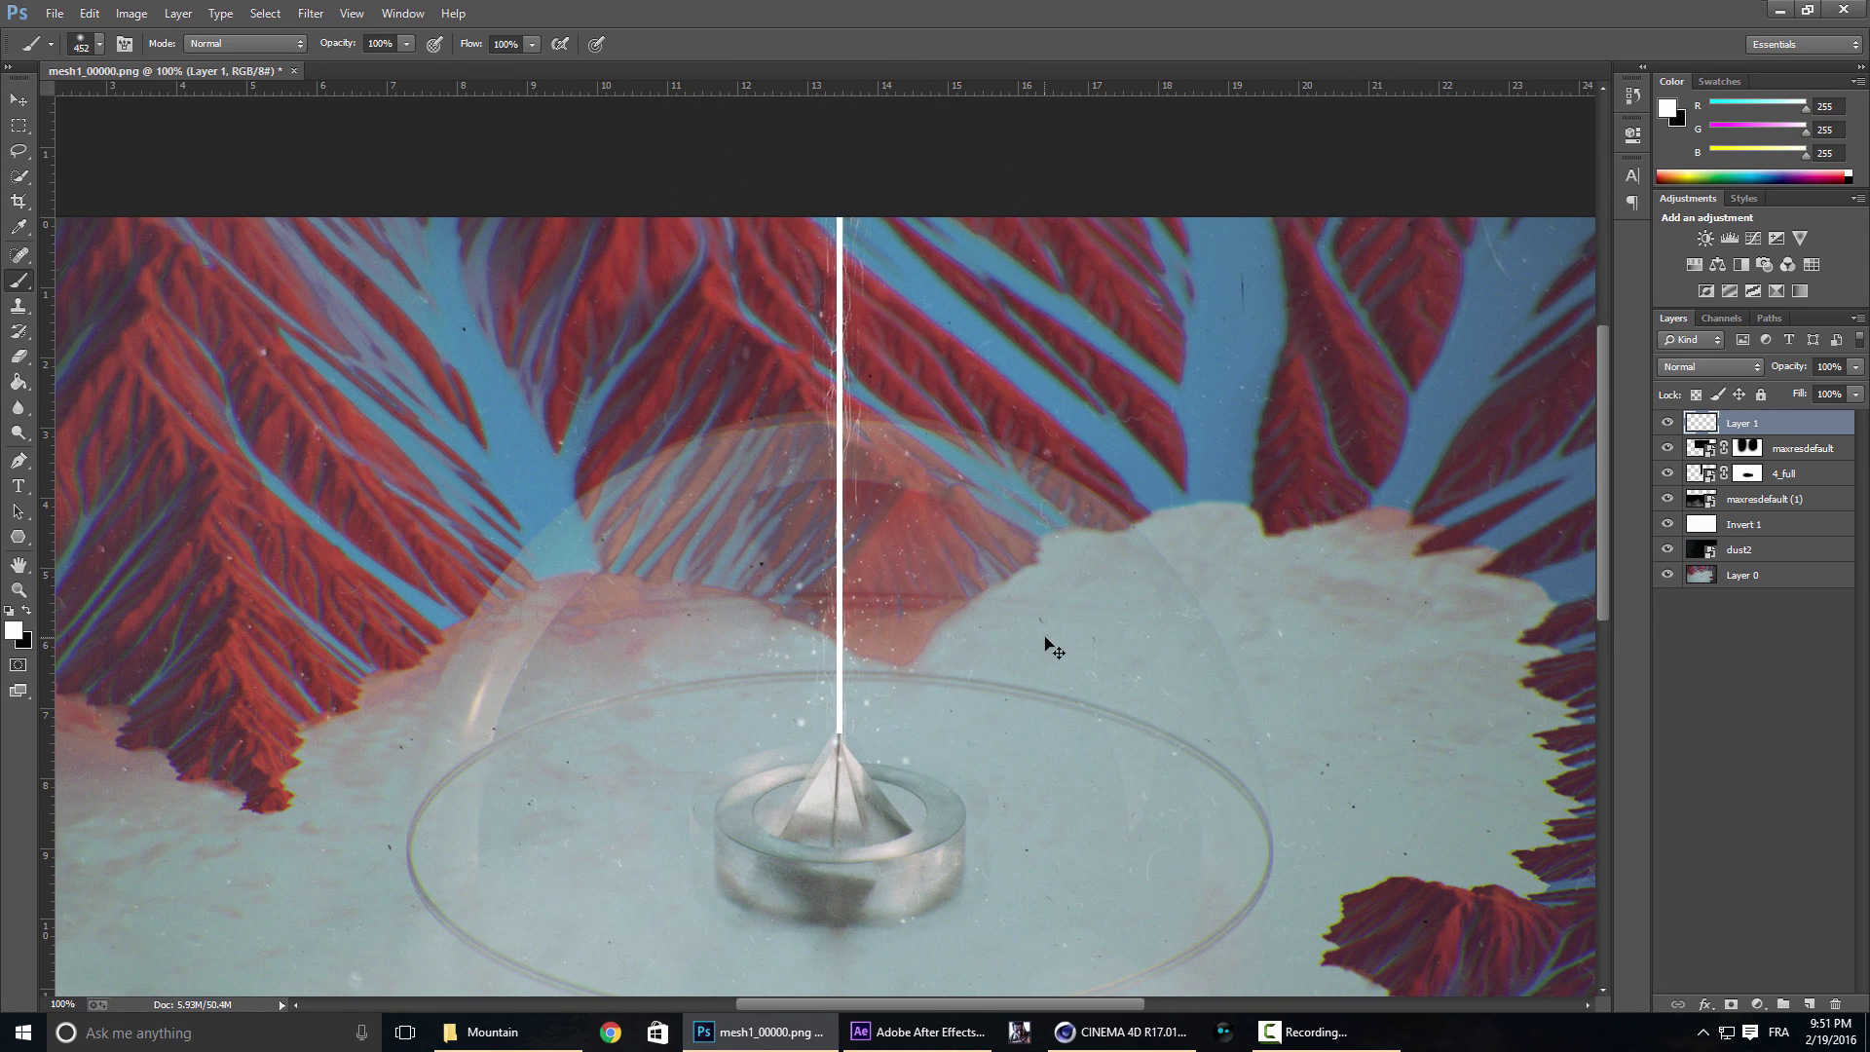
Soften the white strip with a slight Gaussian Blur.
click(311, 13)
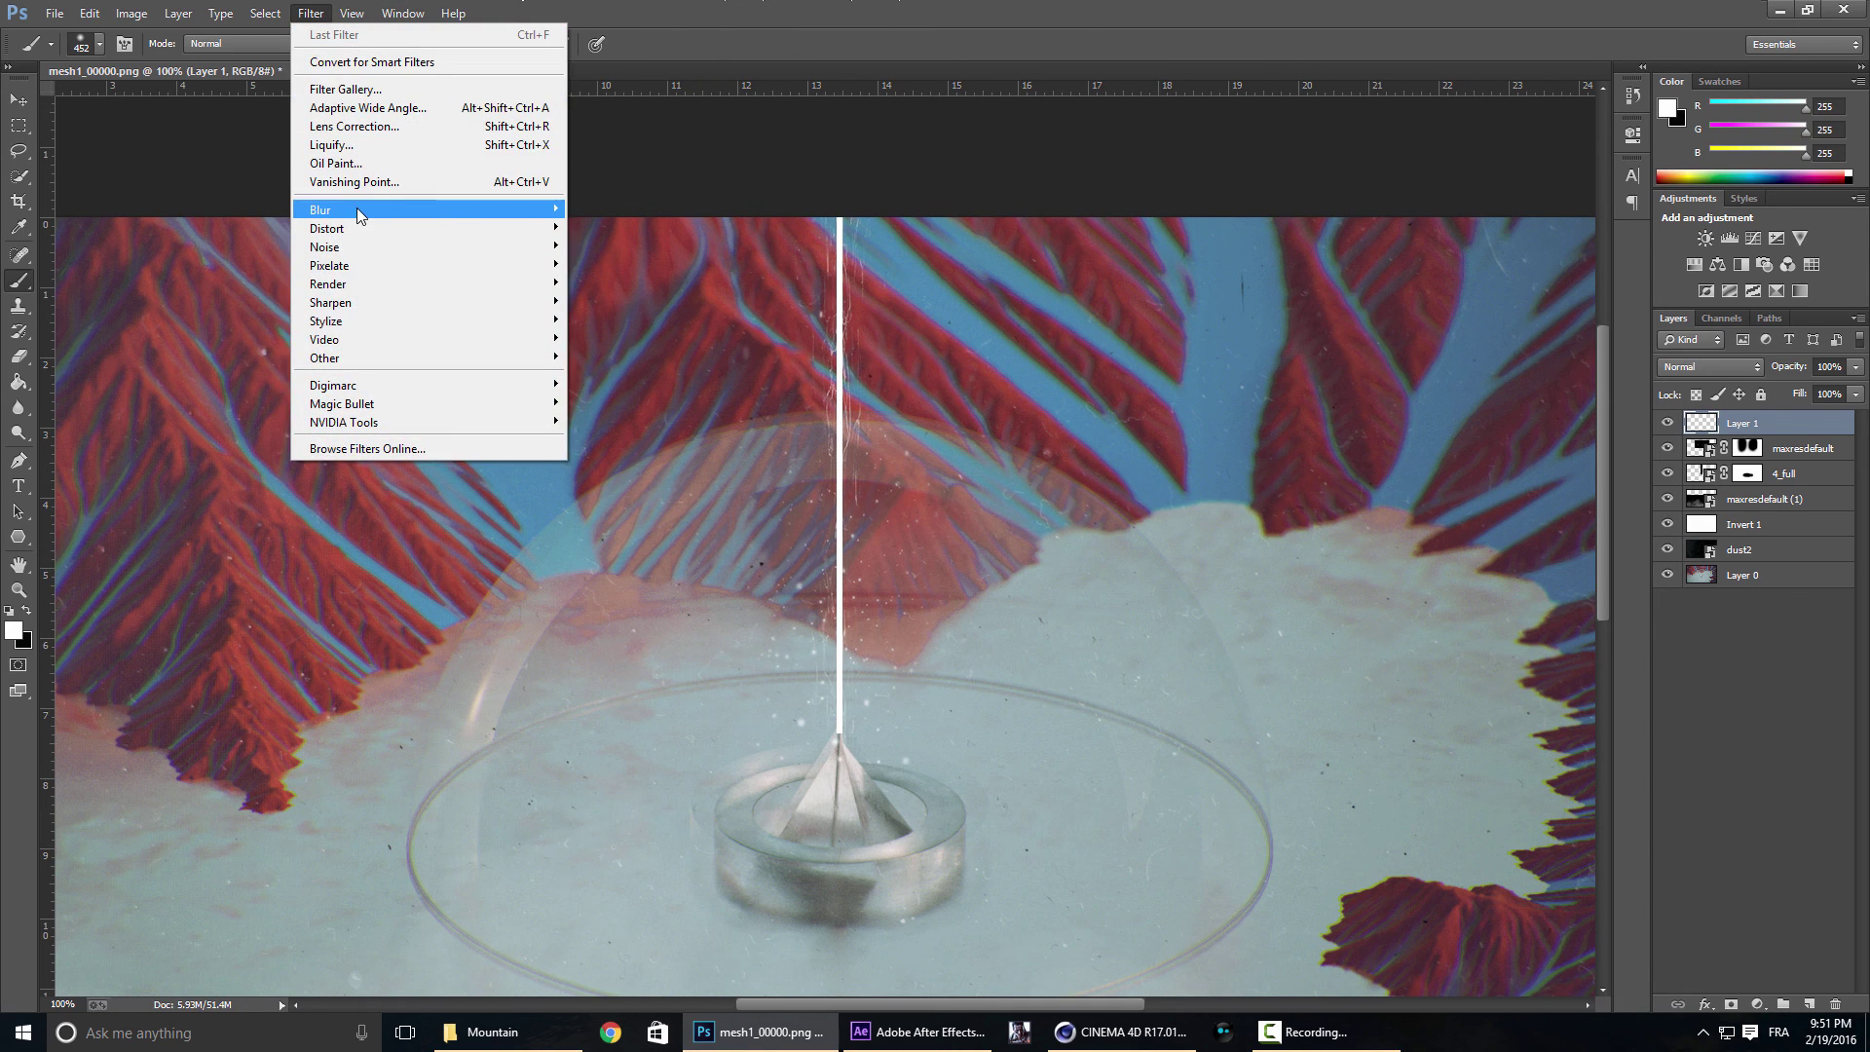
mouse_move(356, 209)
click(640, 345)
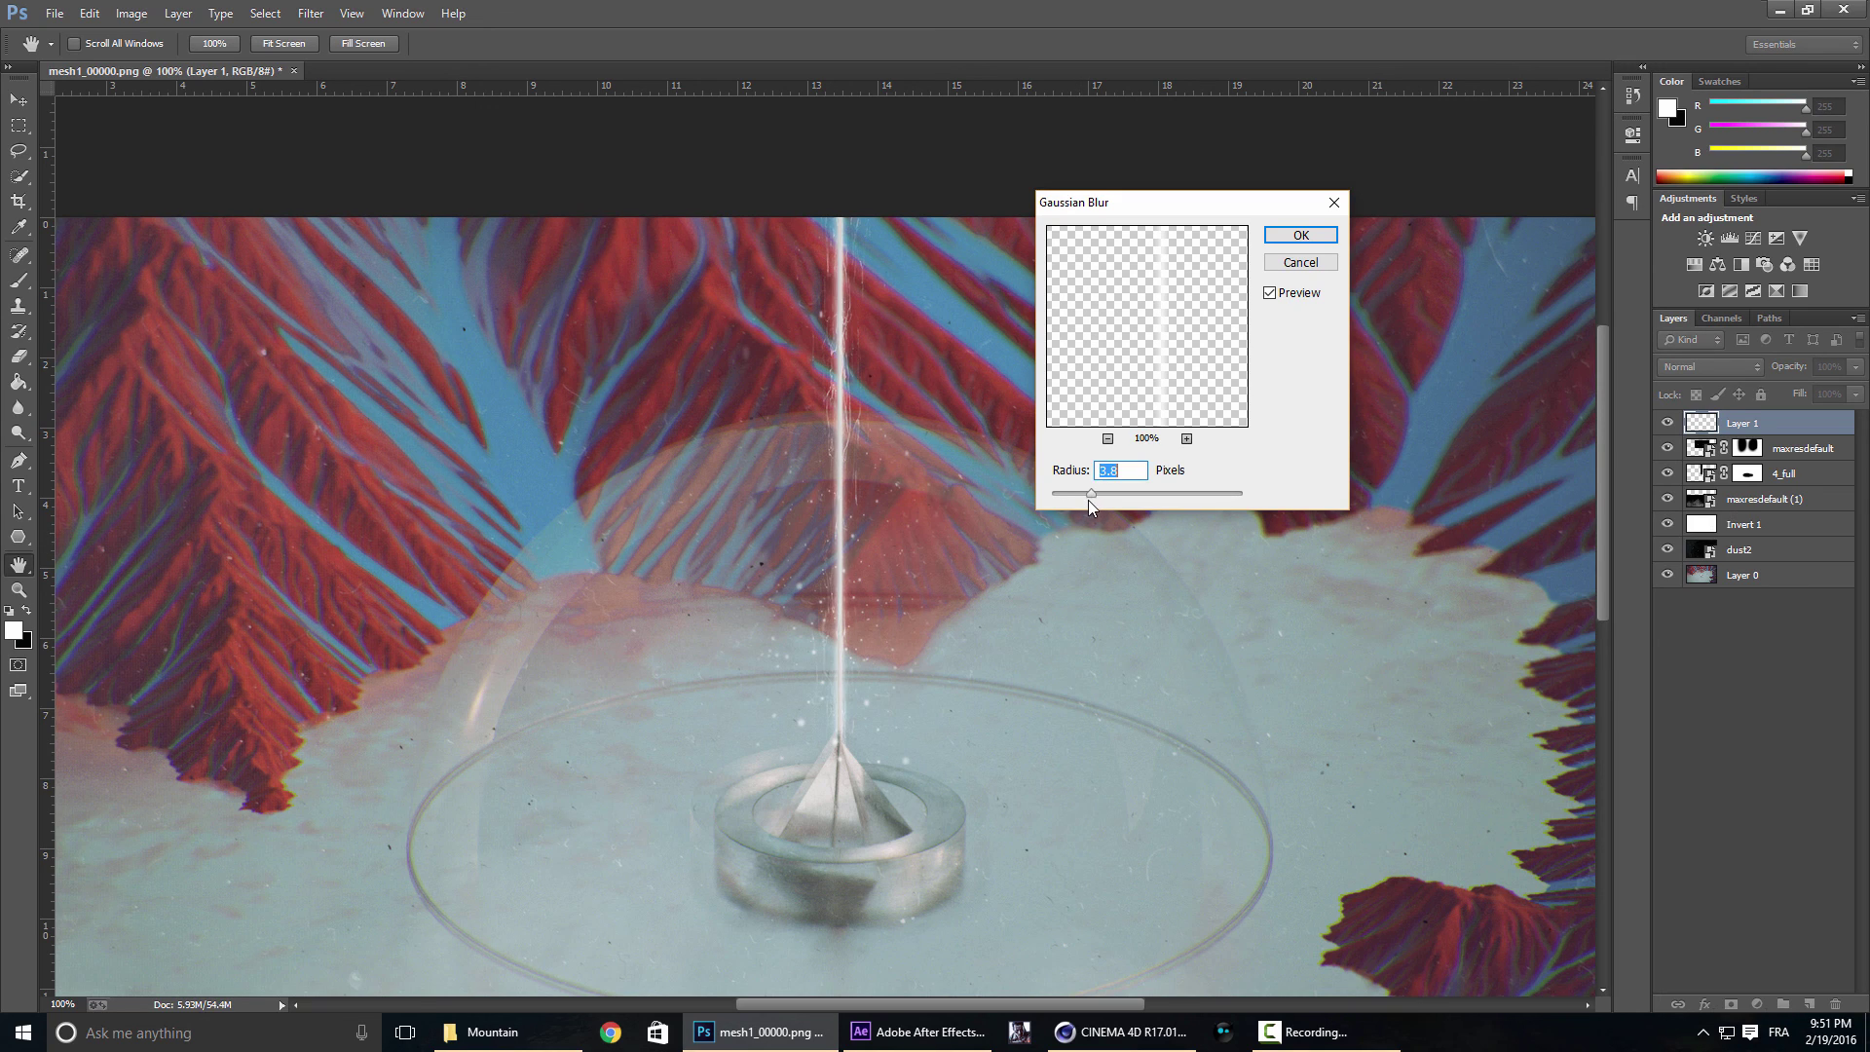
drag(1092, 505, 1097, 496)
click(1301, 234)
key(b)
Lower the blurred strip layer's opacity to 61%, keeping its blend mode at Normal.
click(1720, 368)
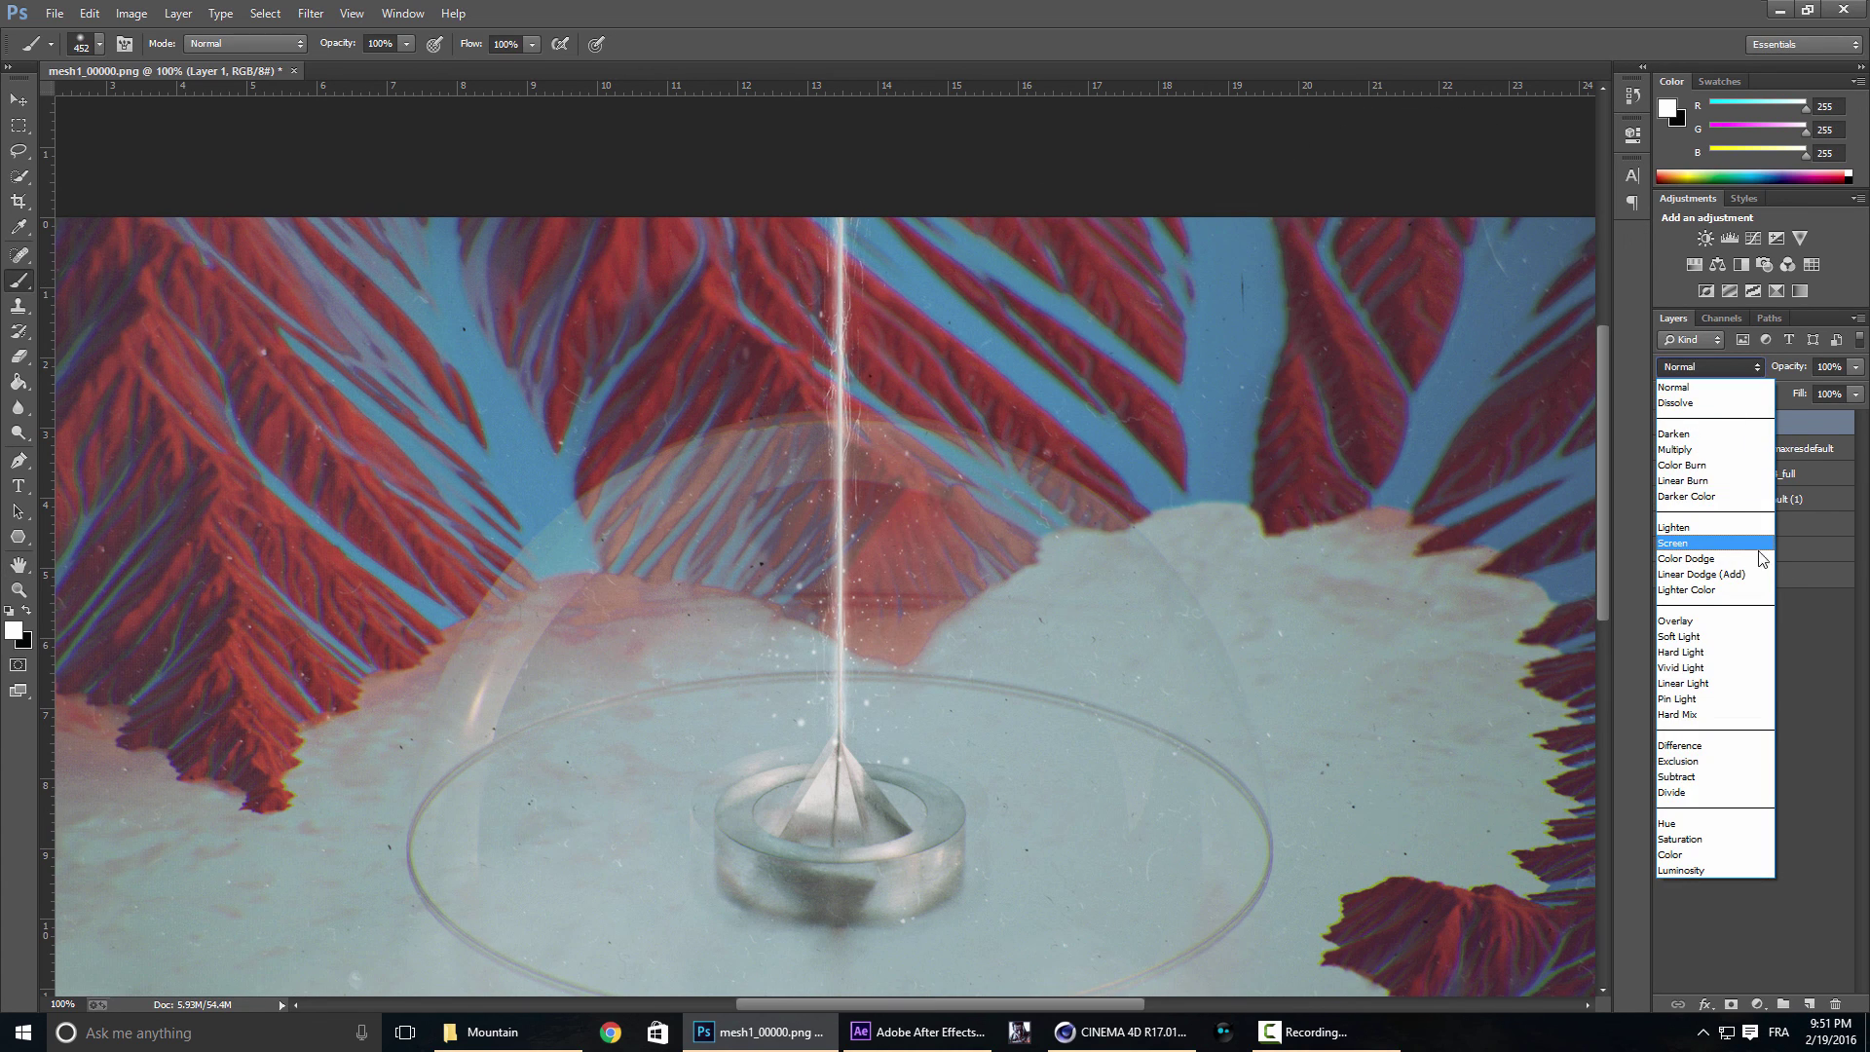
click(1855, 366)
click(1855, 367)
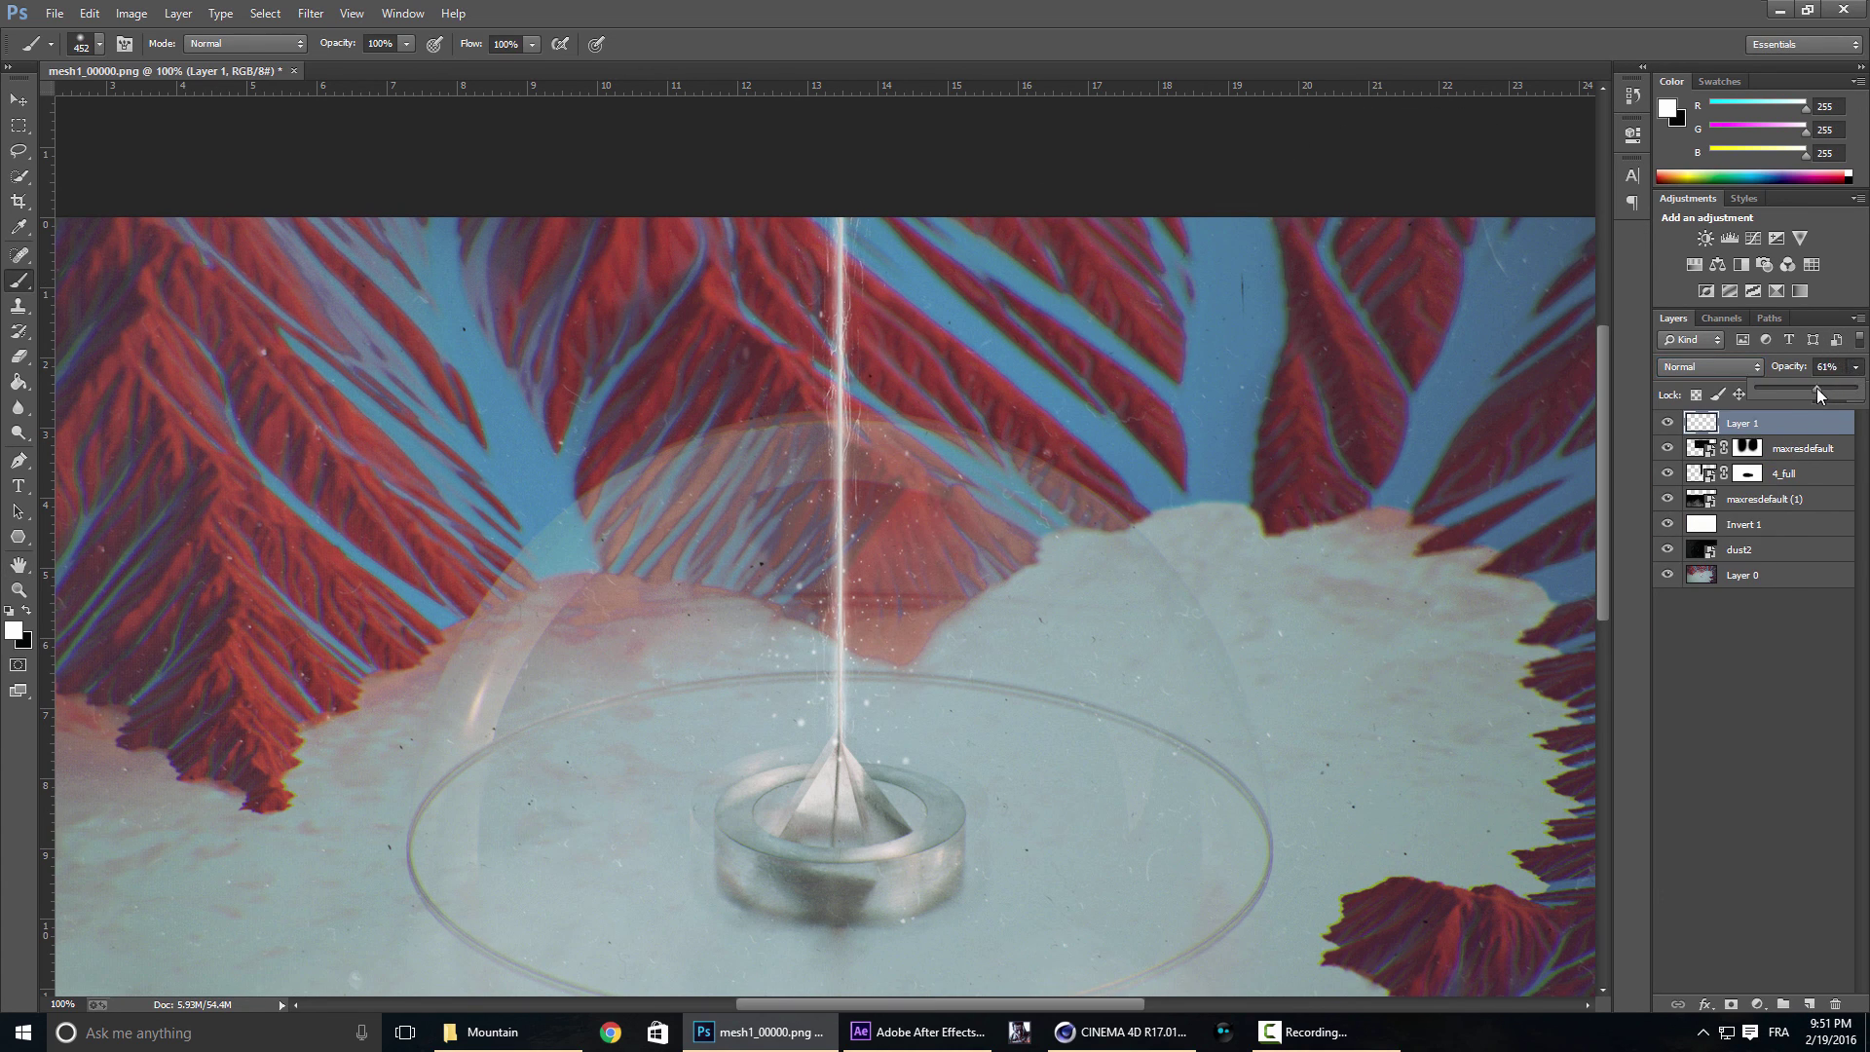
click(1765, 705)
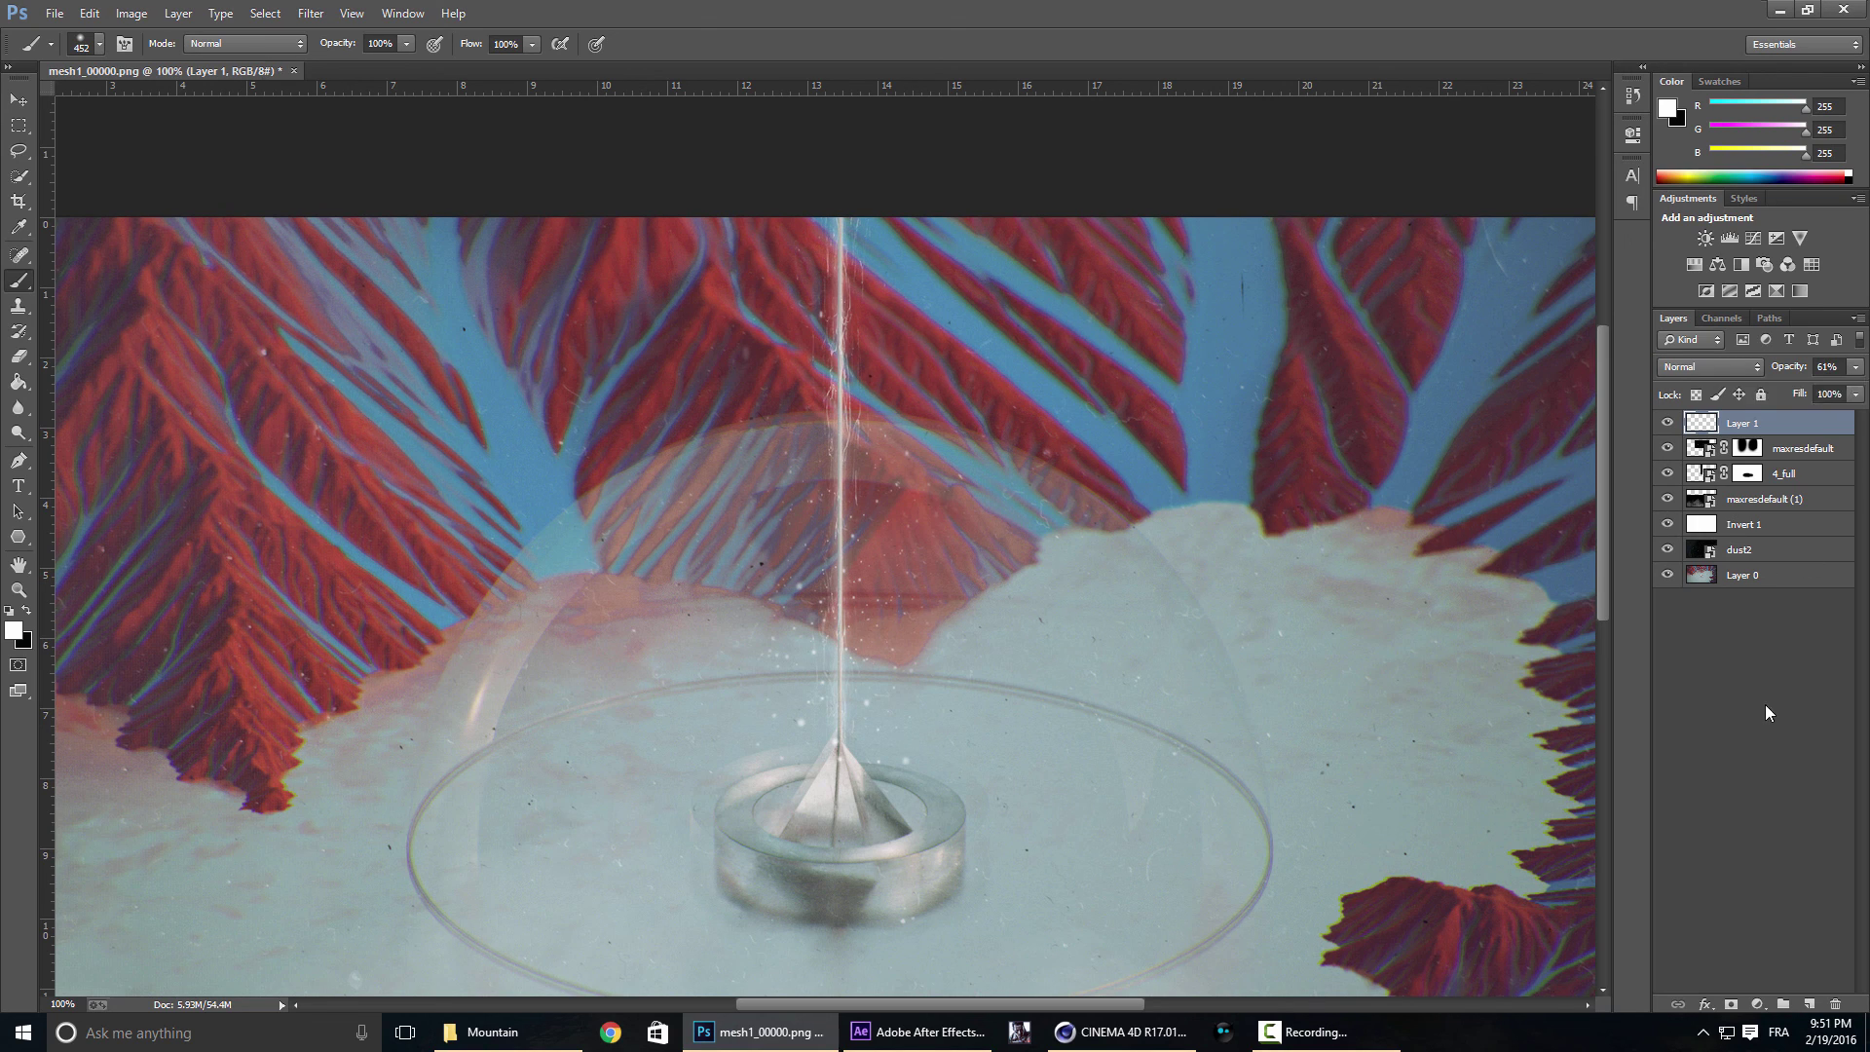
click(1765, 704)
click(1798, 430)
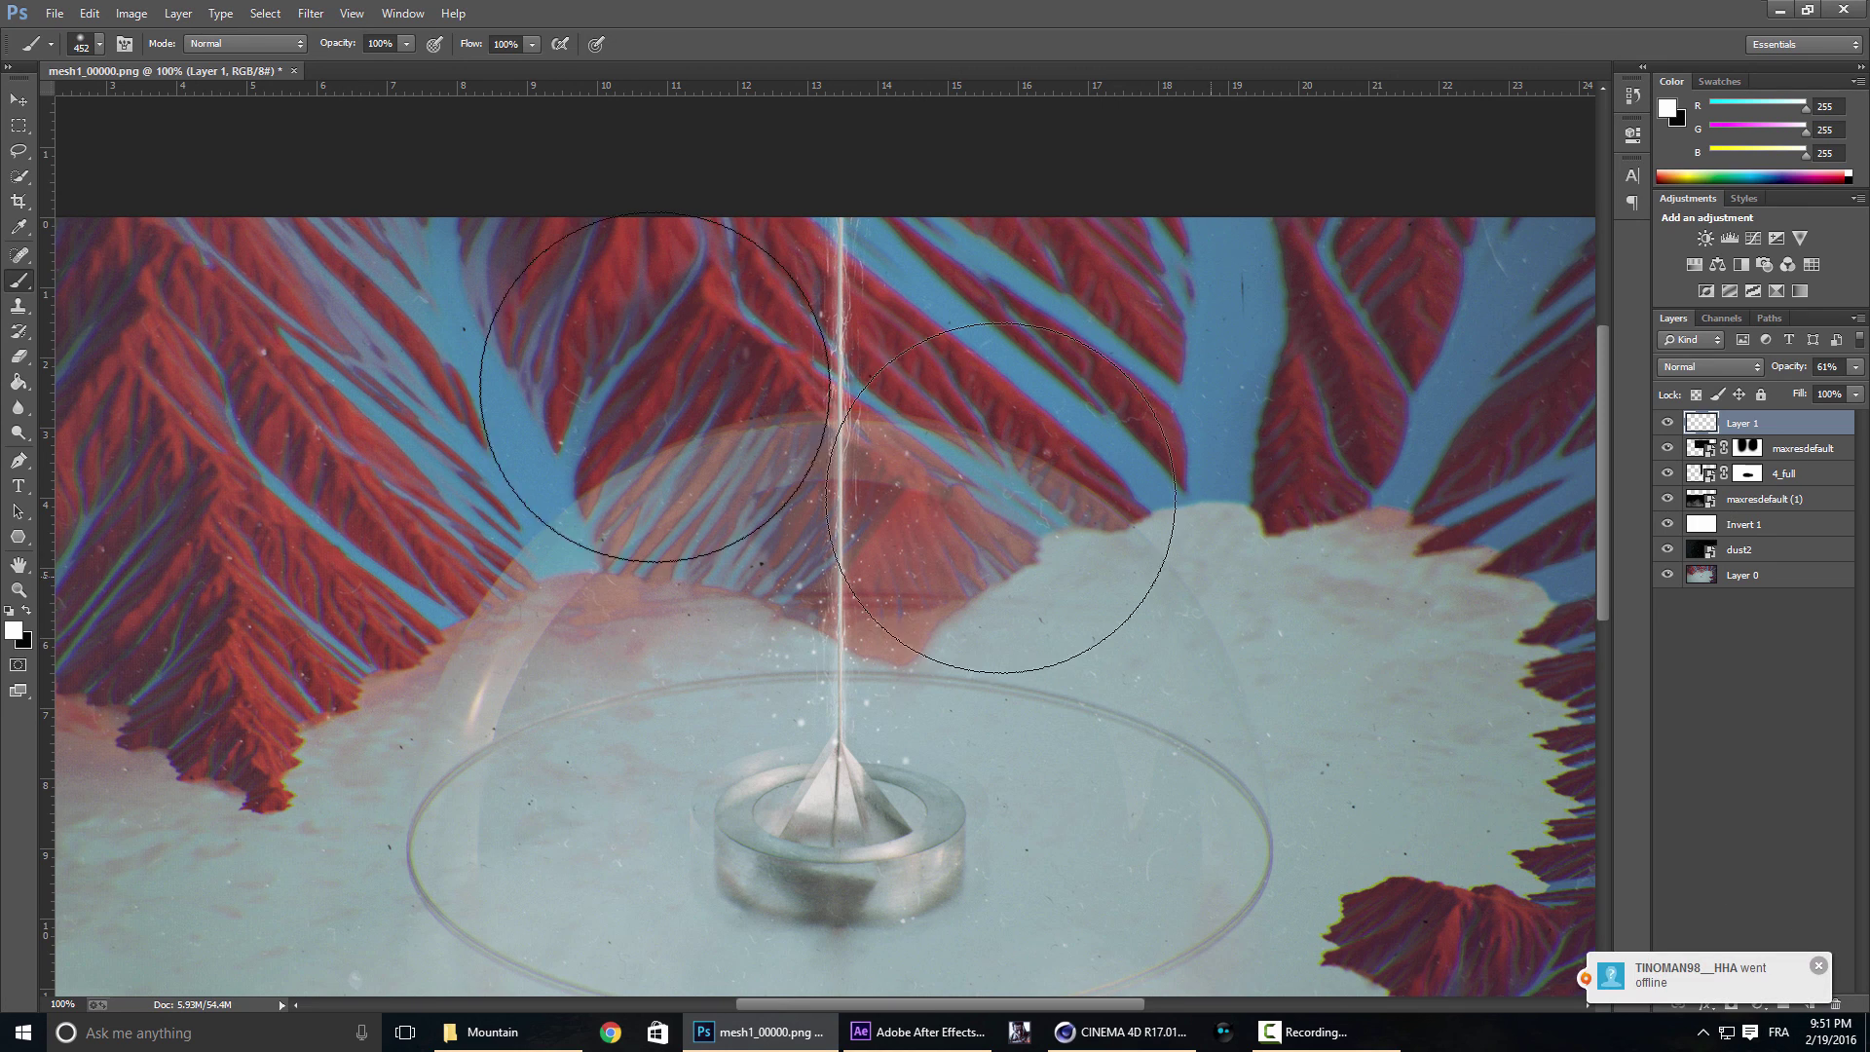
Select a thin strip over the vertical line and paint it white again on Layer 1 to strengthen the beam's core.
click(20, 123)
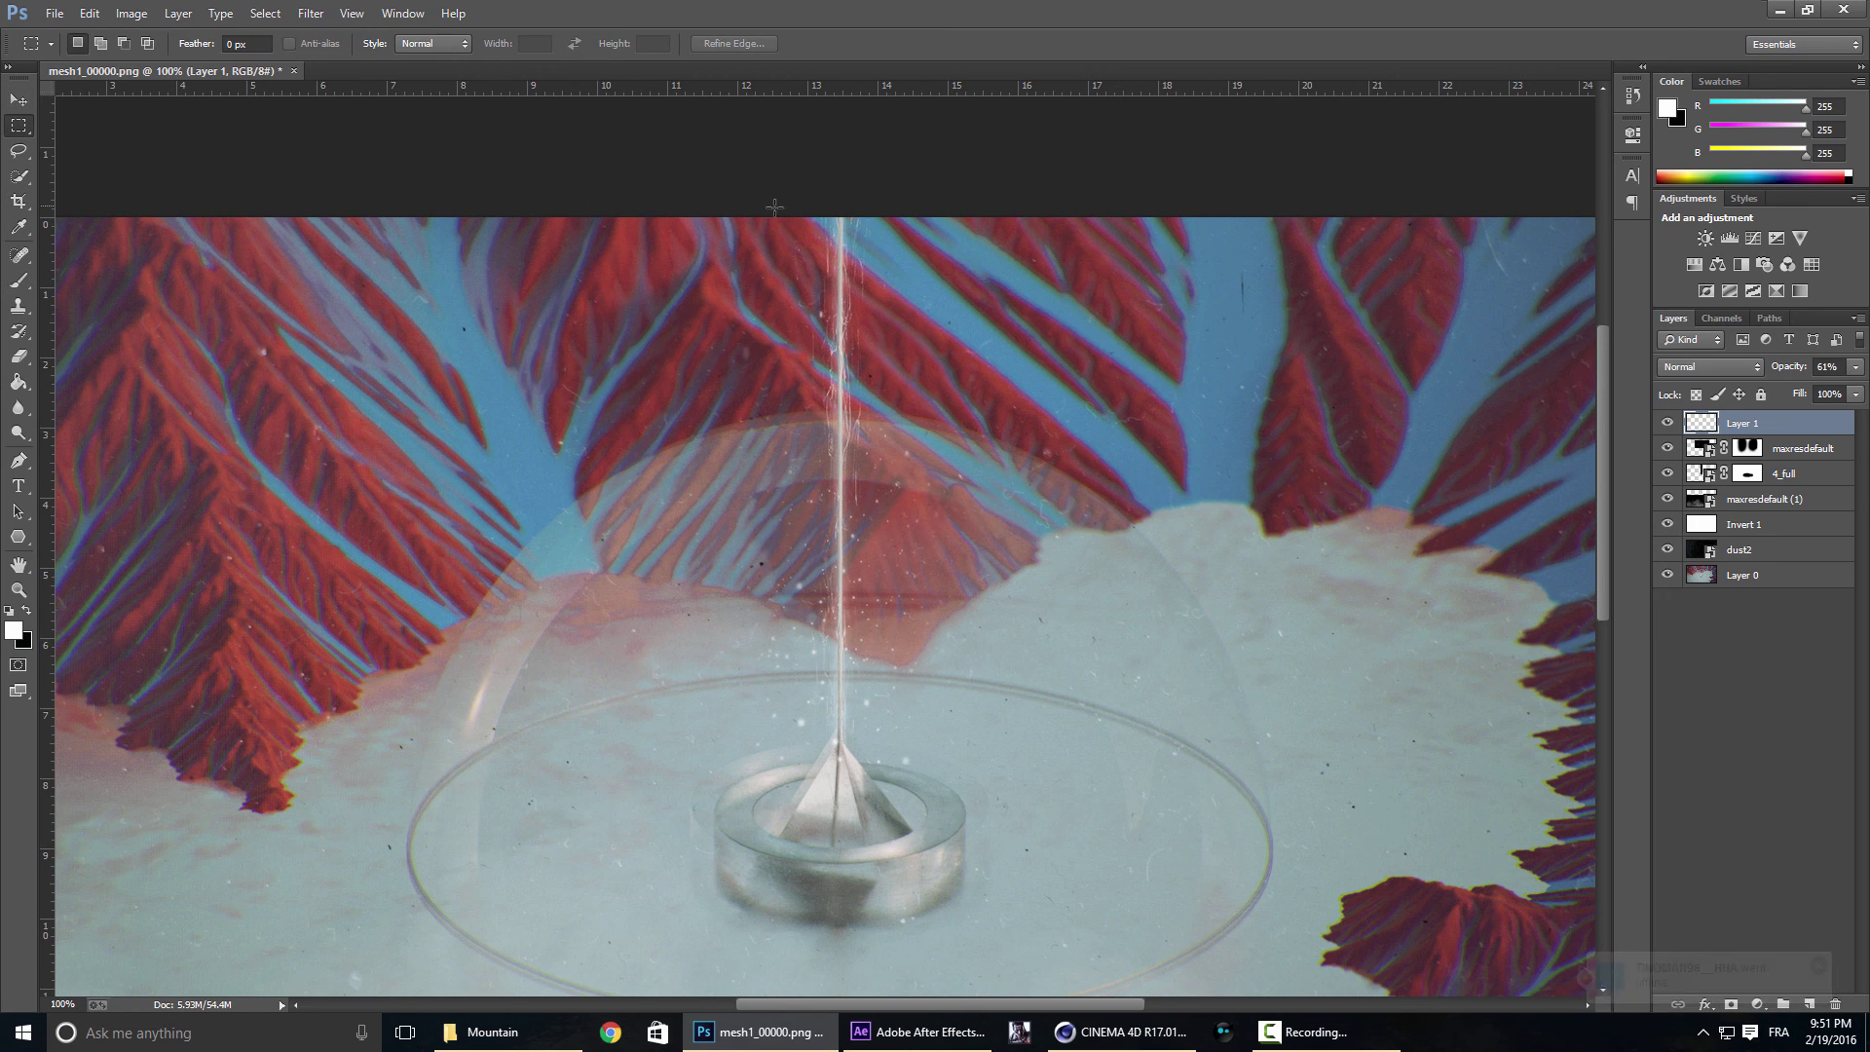
drag(839, 211, 842, 732)
key(b)
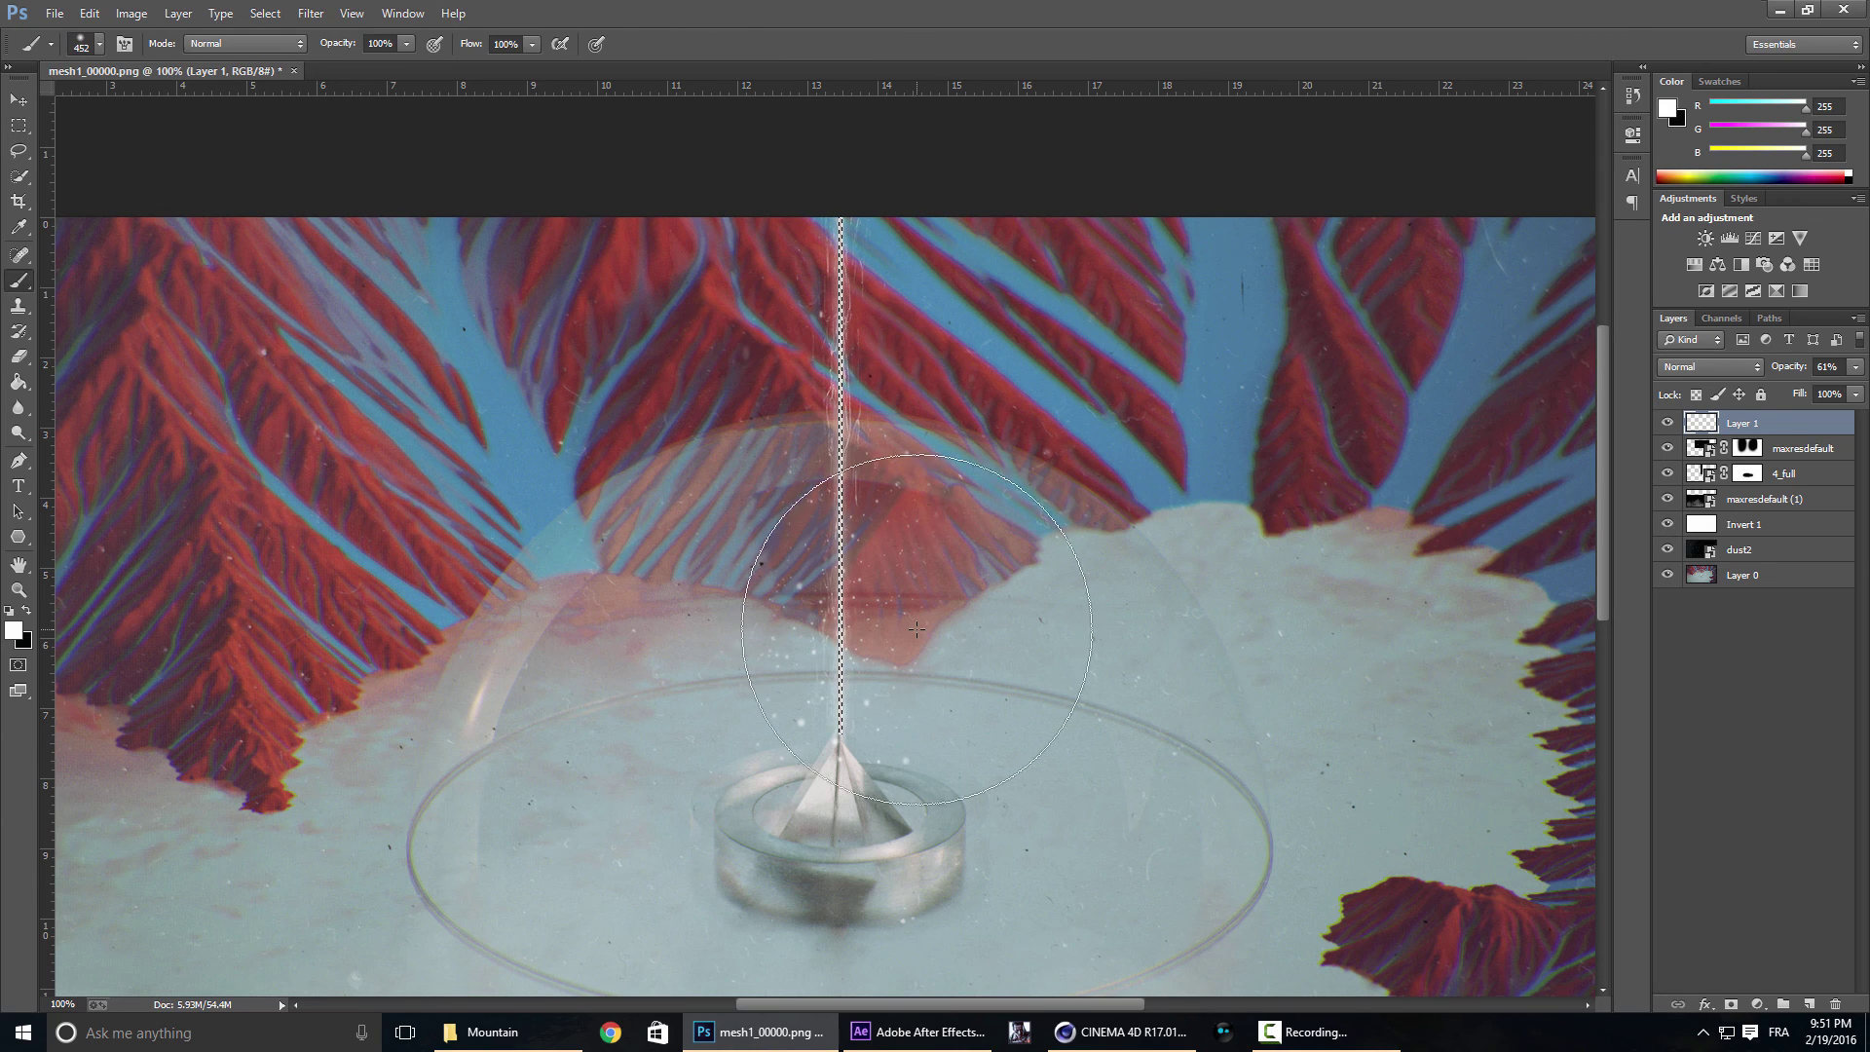
mouse_move(830, 333)
mouse_down()
mouse_move(852, 363)
mouse_move(862, 858)
mouse_up()
key(ctrl+d)
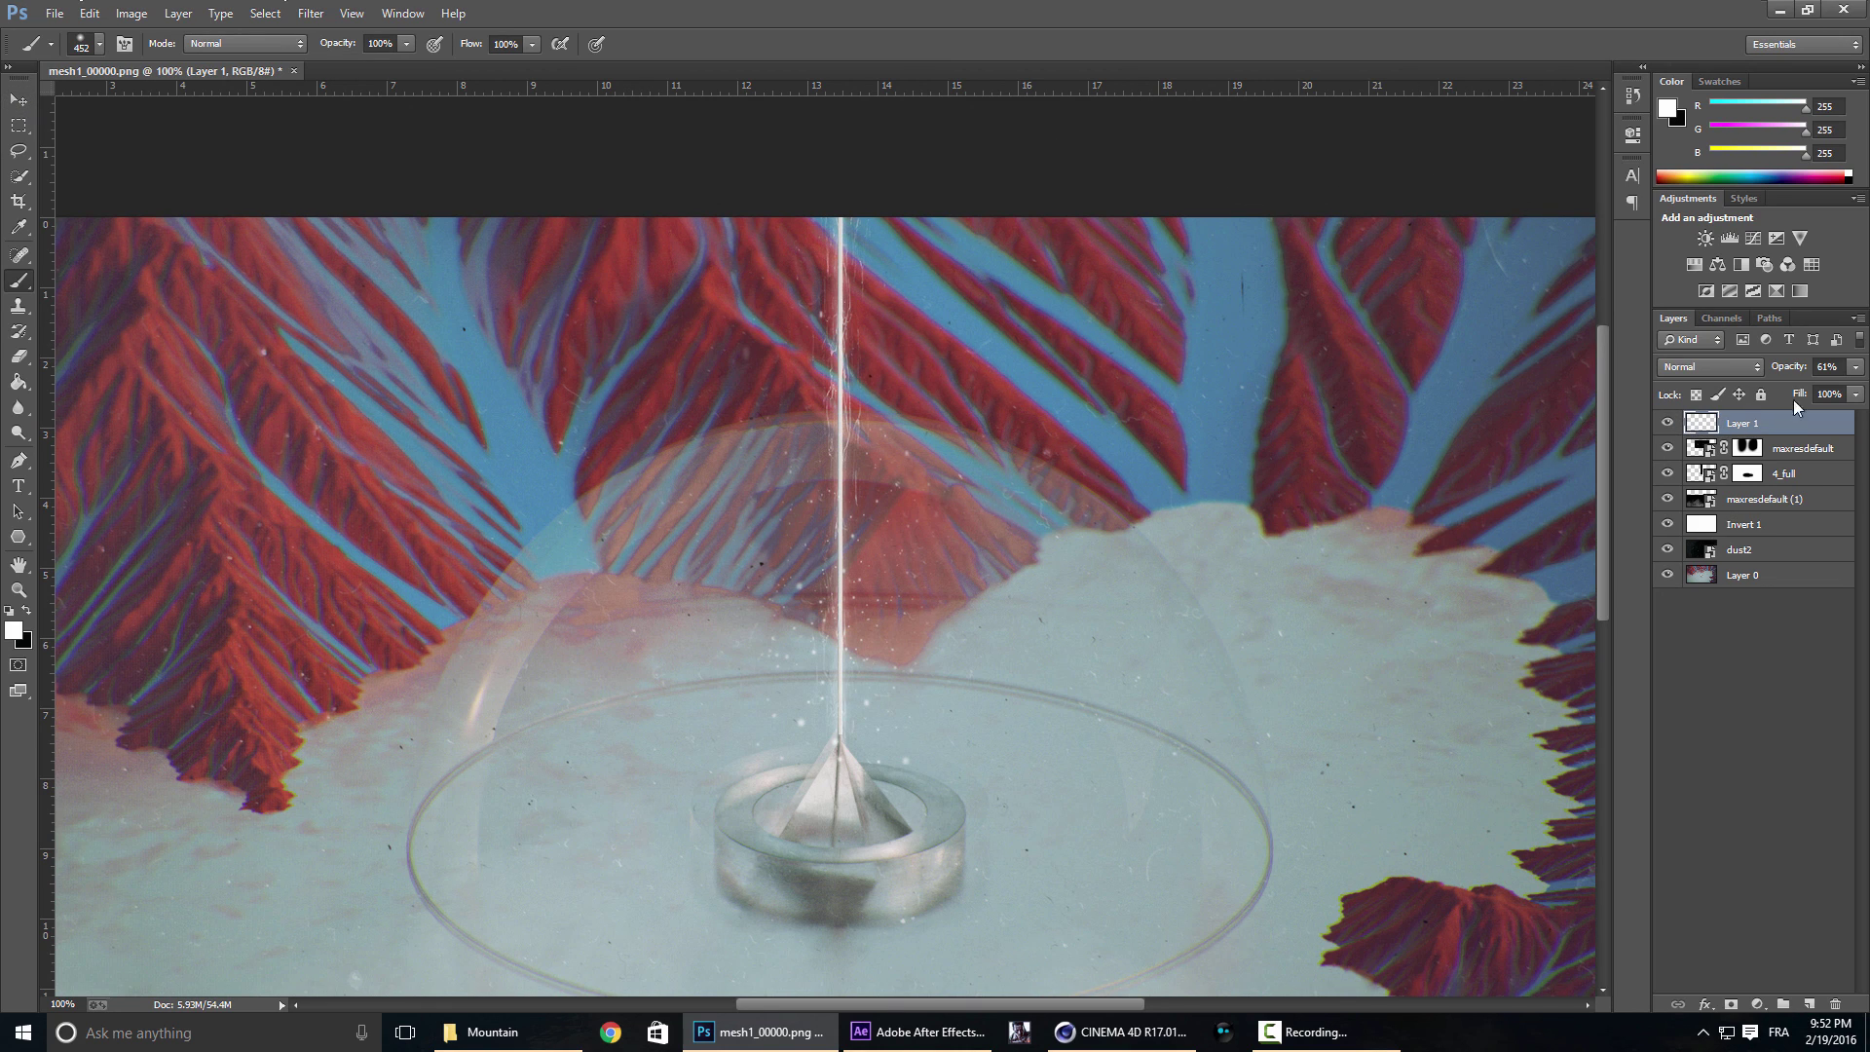
Load Layer 1's outline as a selection and paint it white on a new layer above.
ctrl+click(1701, 422)
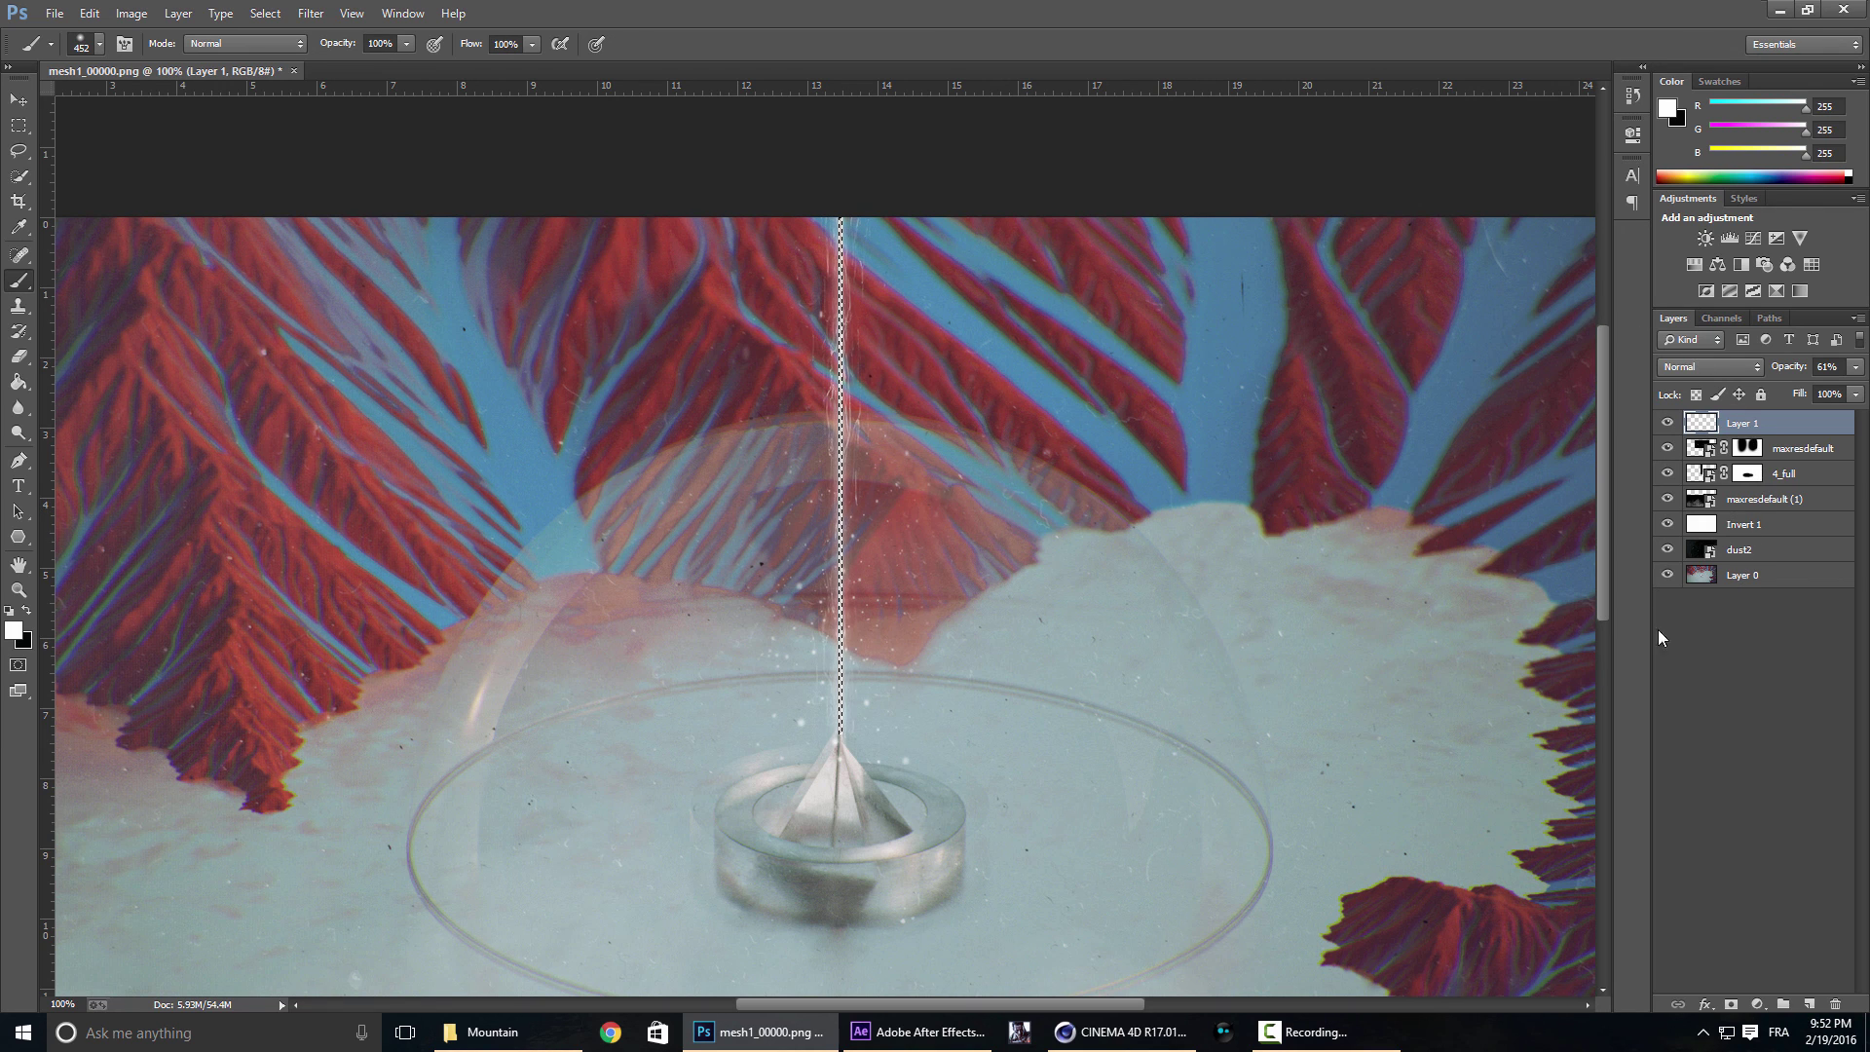
click(1809, 1005)
mouse_move(921, 240)
mouse_down()
mouse_move(864, 779)
mouse_move(869, 266)
mouse_up()
key(ctrl+d)
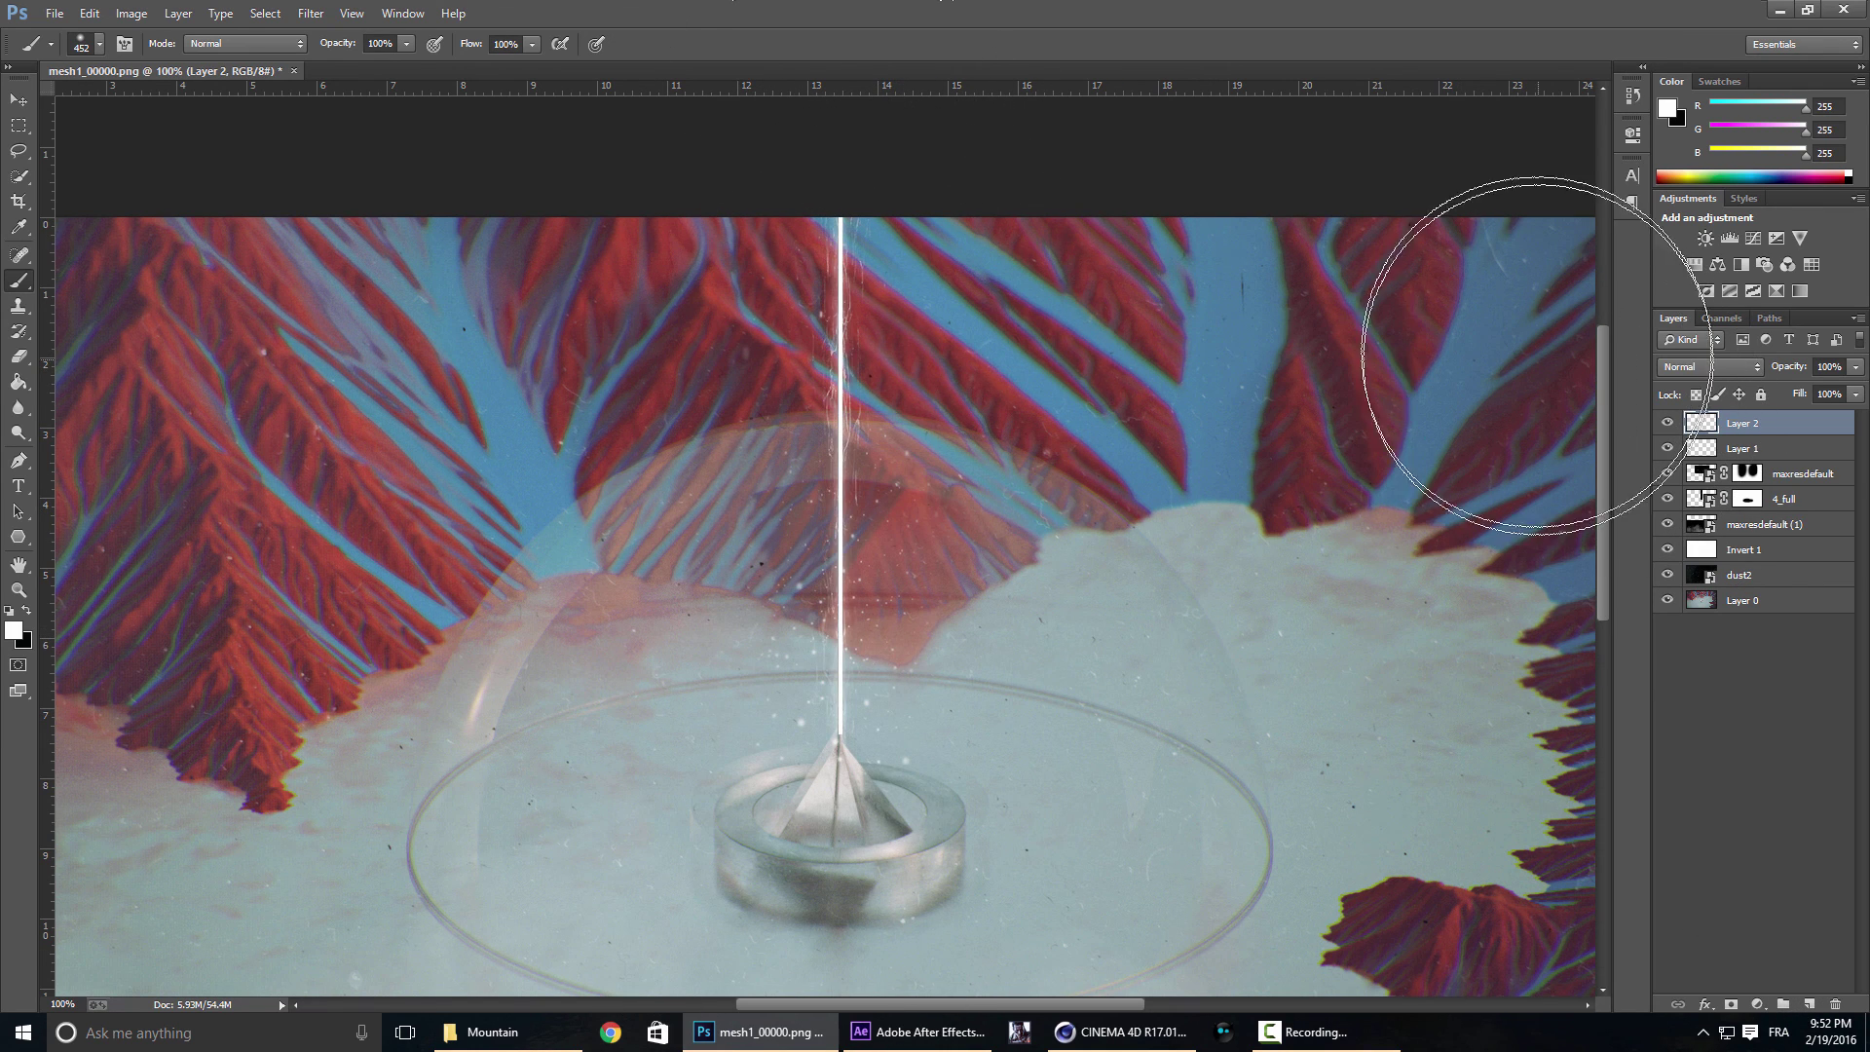
Set Layer 2's blend mode to Soft Light.
click(1700, 349)
click(1761, 357)
click(1744, 367)
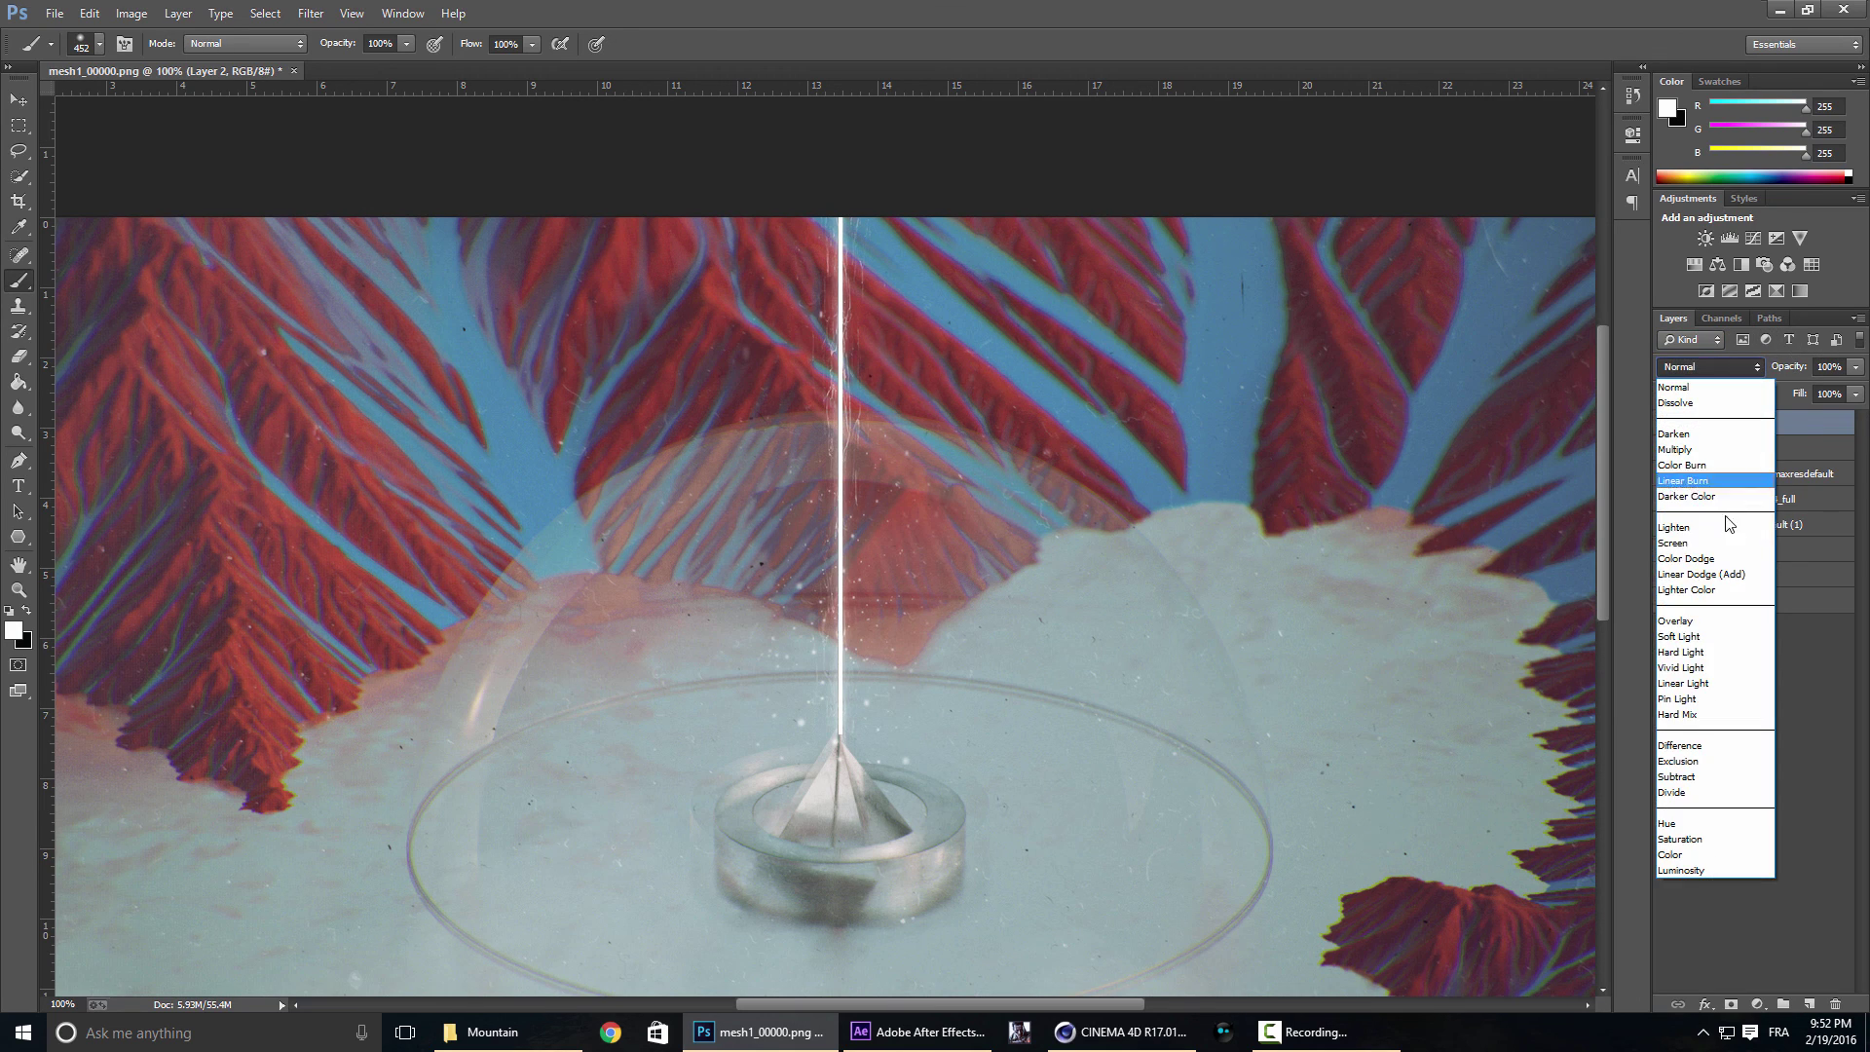
click(1691, 636)
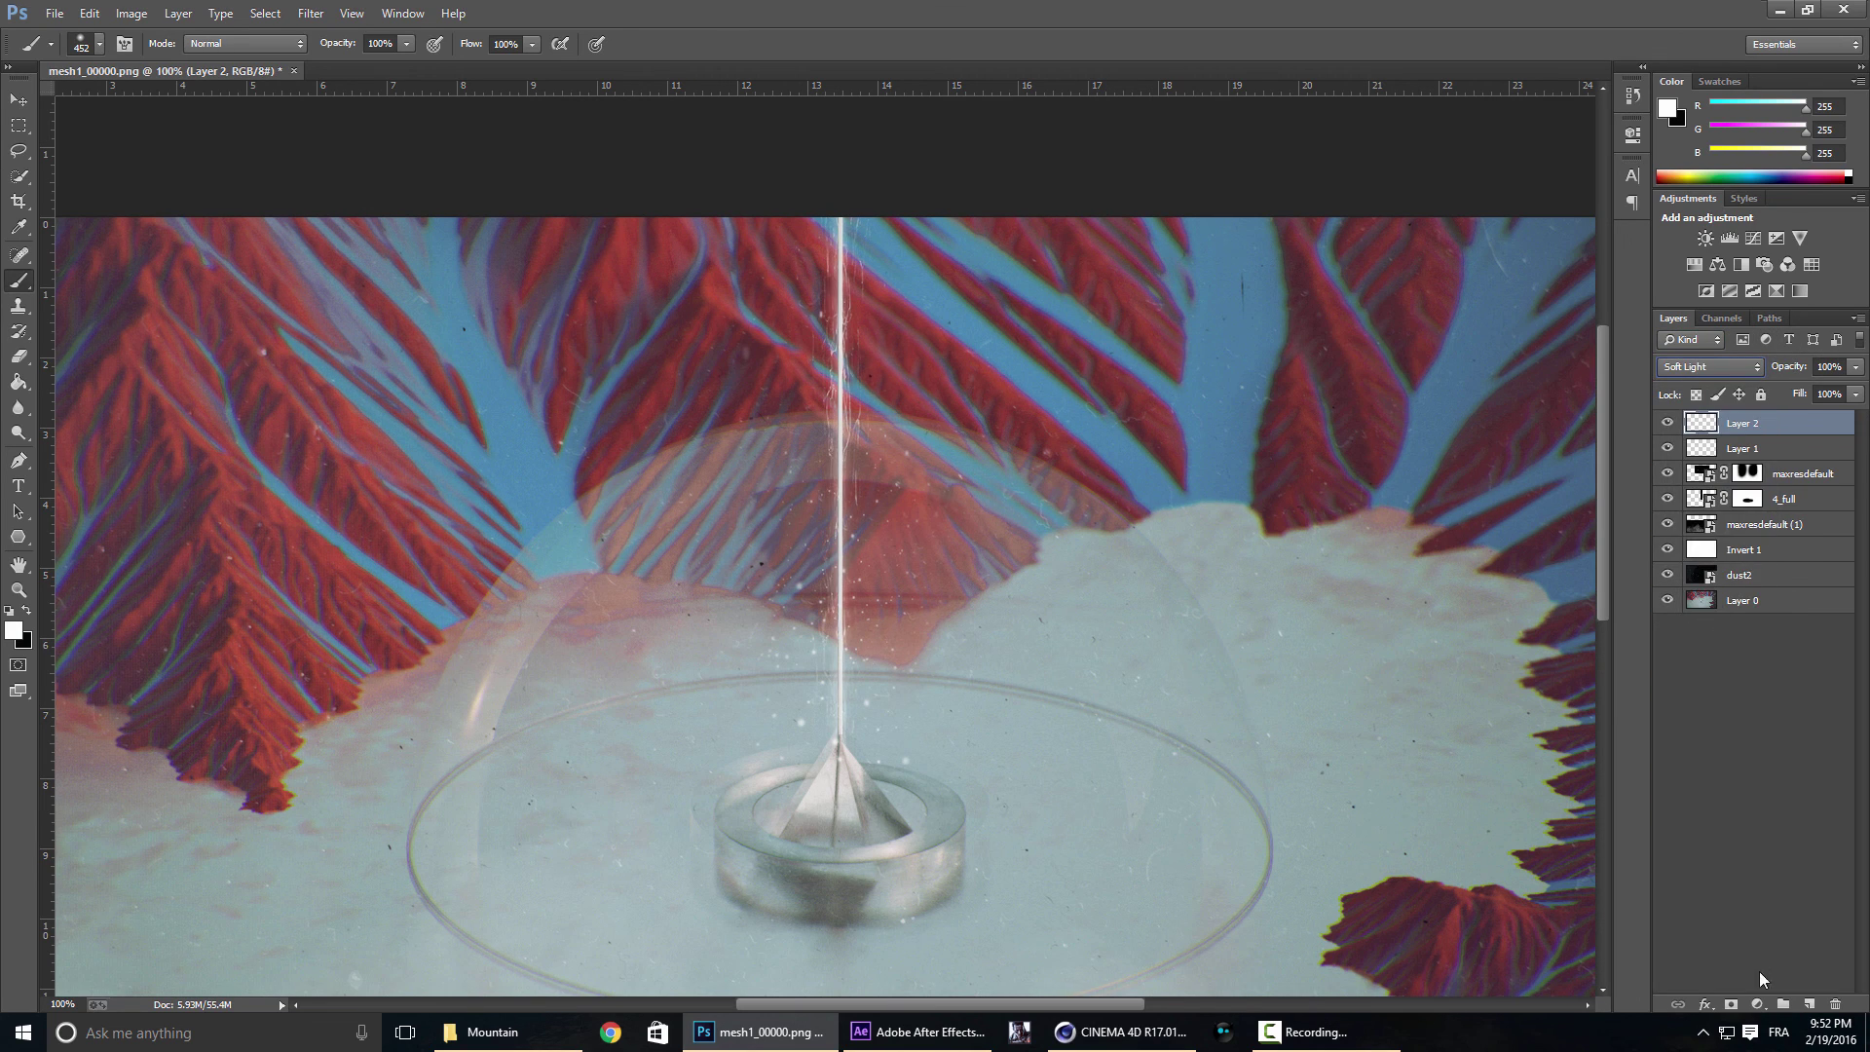
Add a layer mask to Layer 2 and paint black across the pyramid and ring at the beam's lower end.
click(1734, 1006)
mouse_move(959, 805)
mouse_down()
mouse_move(853, 910)
mouse_move(1034, 855)
mouse_move(635, 845)
mouse_up()
key(ctrl+minus)
key(ctrl+minus)
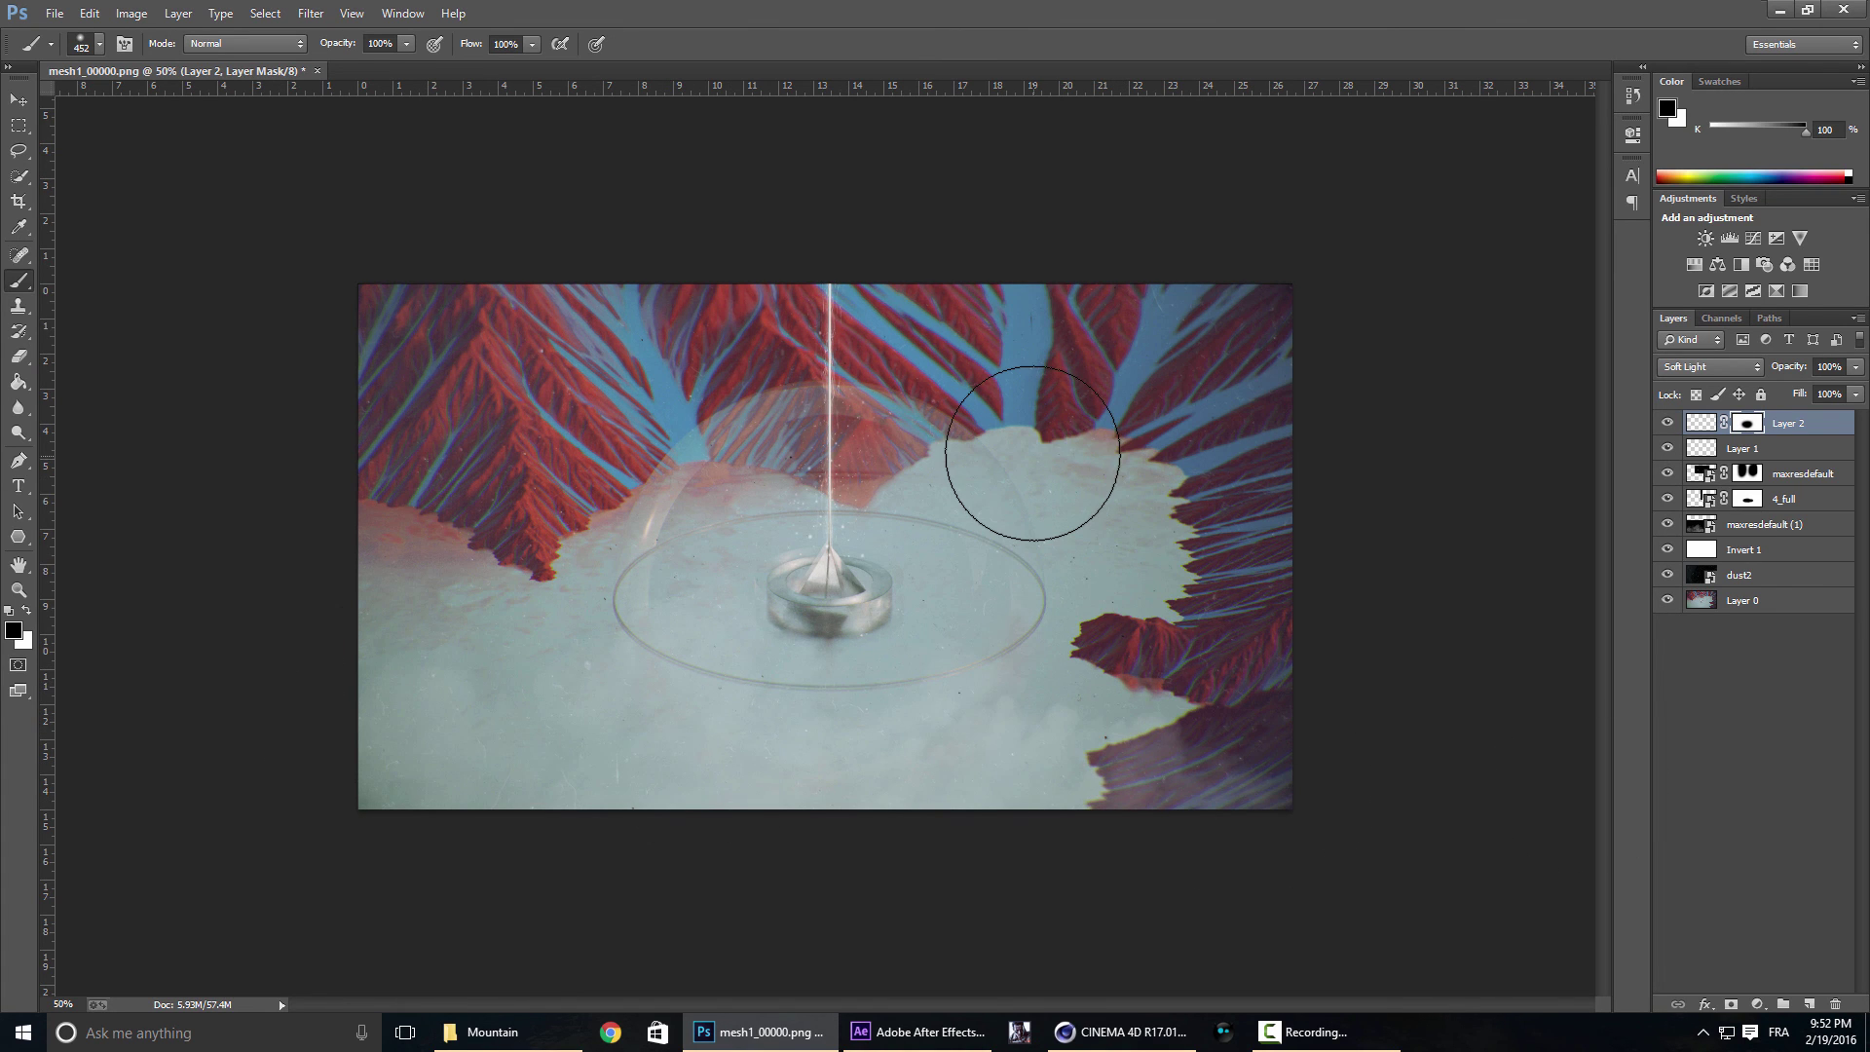
key(ctrl+plus)
key(ctrl+minus)
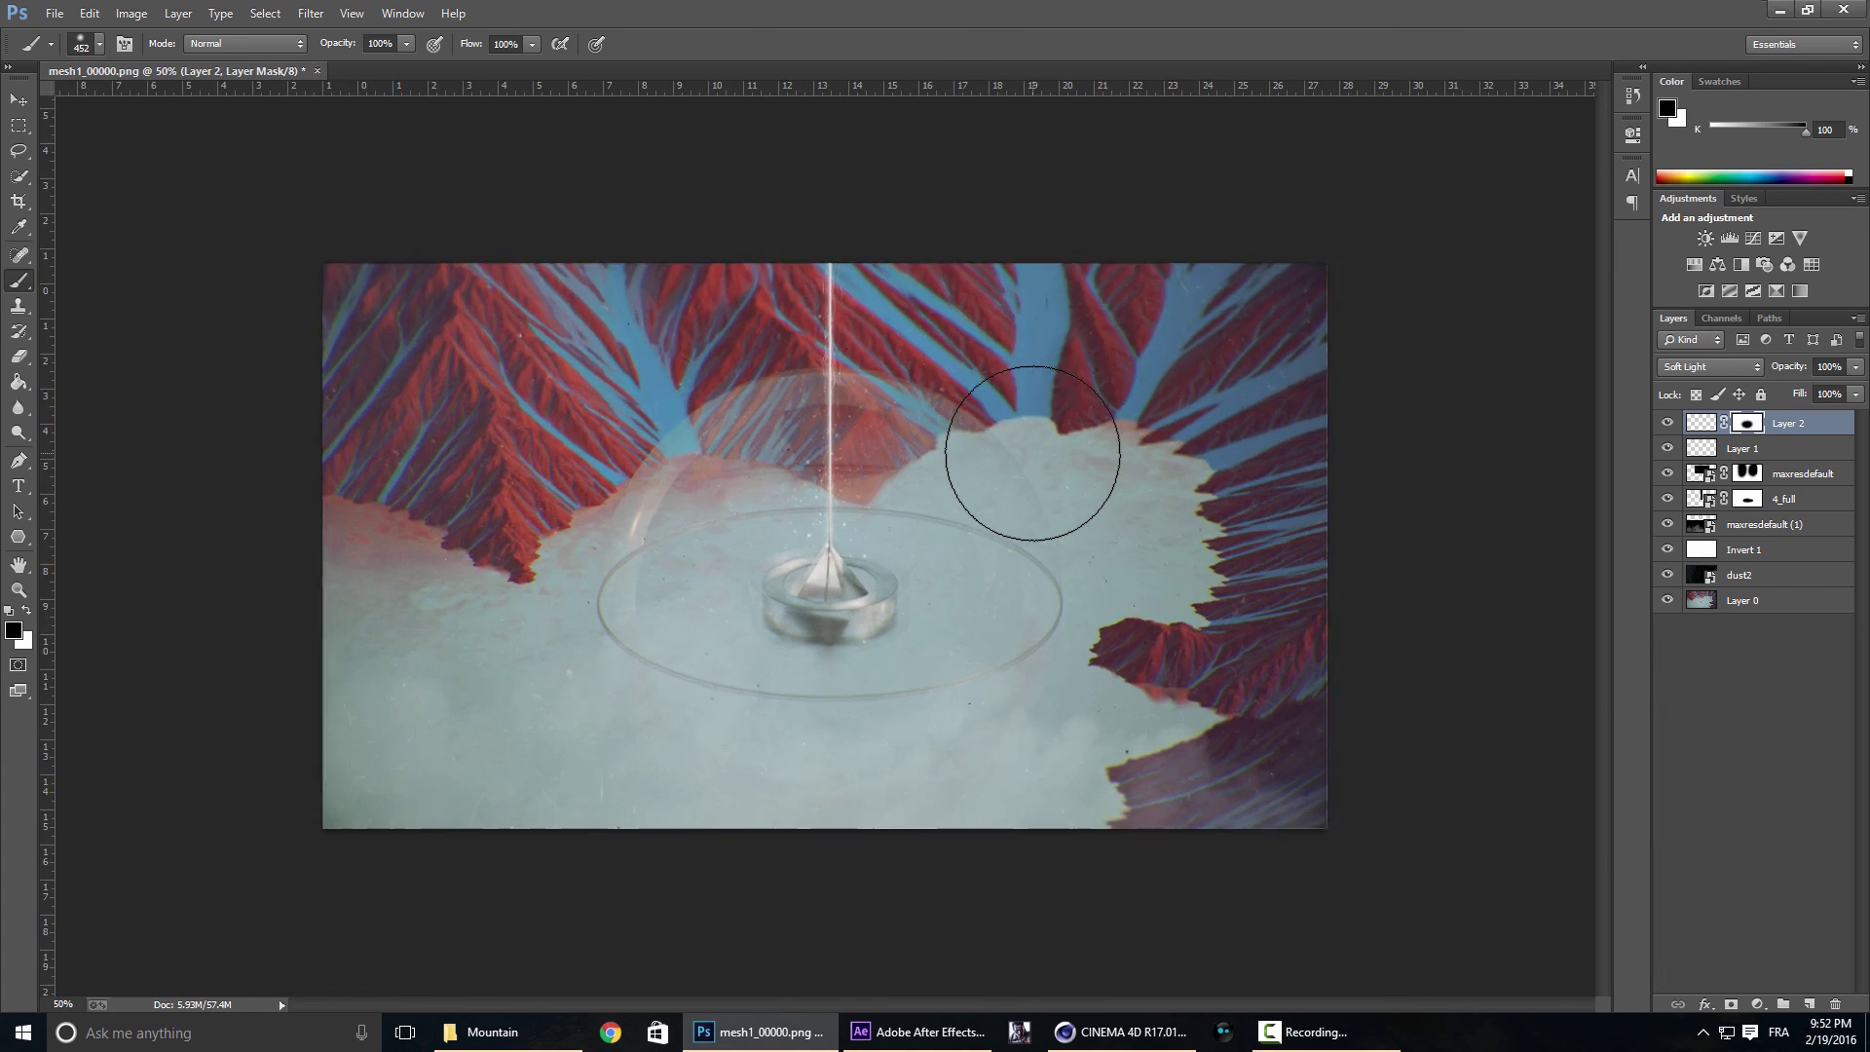
key(ctrl+plus)
Switch to Cinema 4D to compare the original render in the Picture Viewer, and return to Photoshop.
click(1089, 1033)
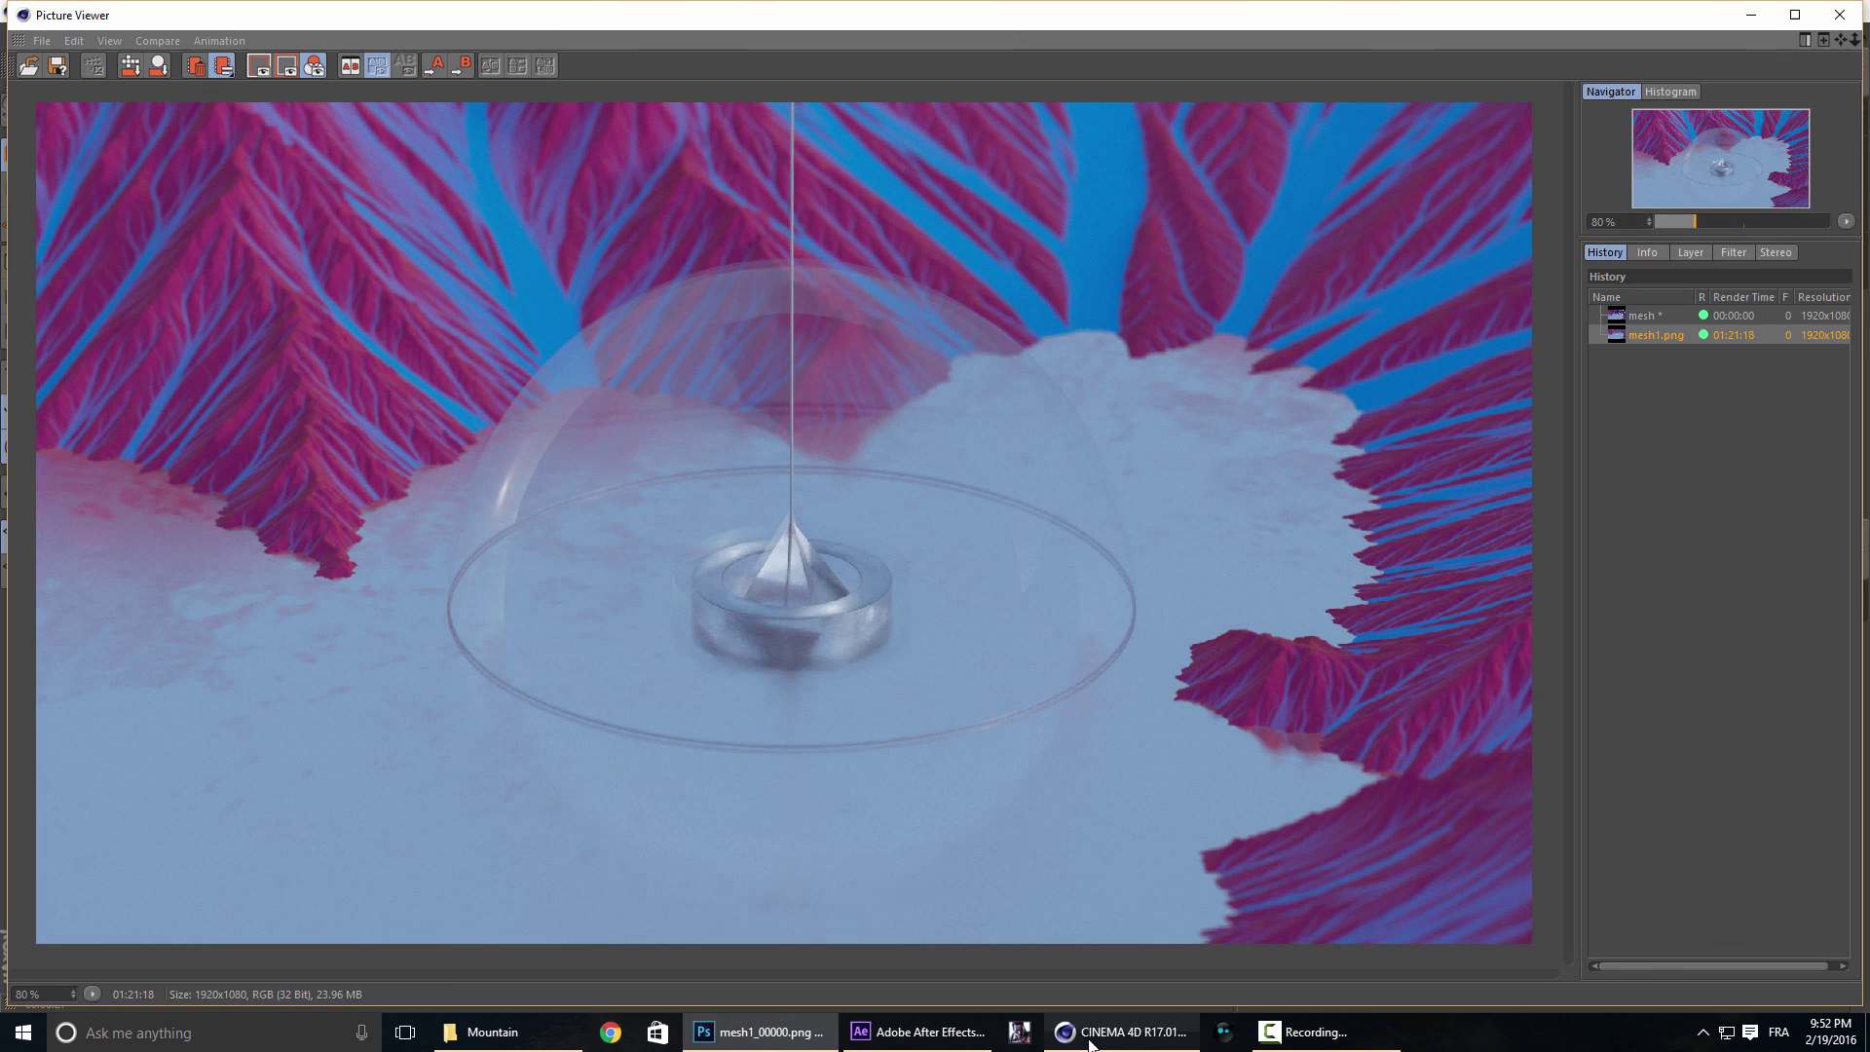
click(760, 1032)
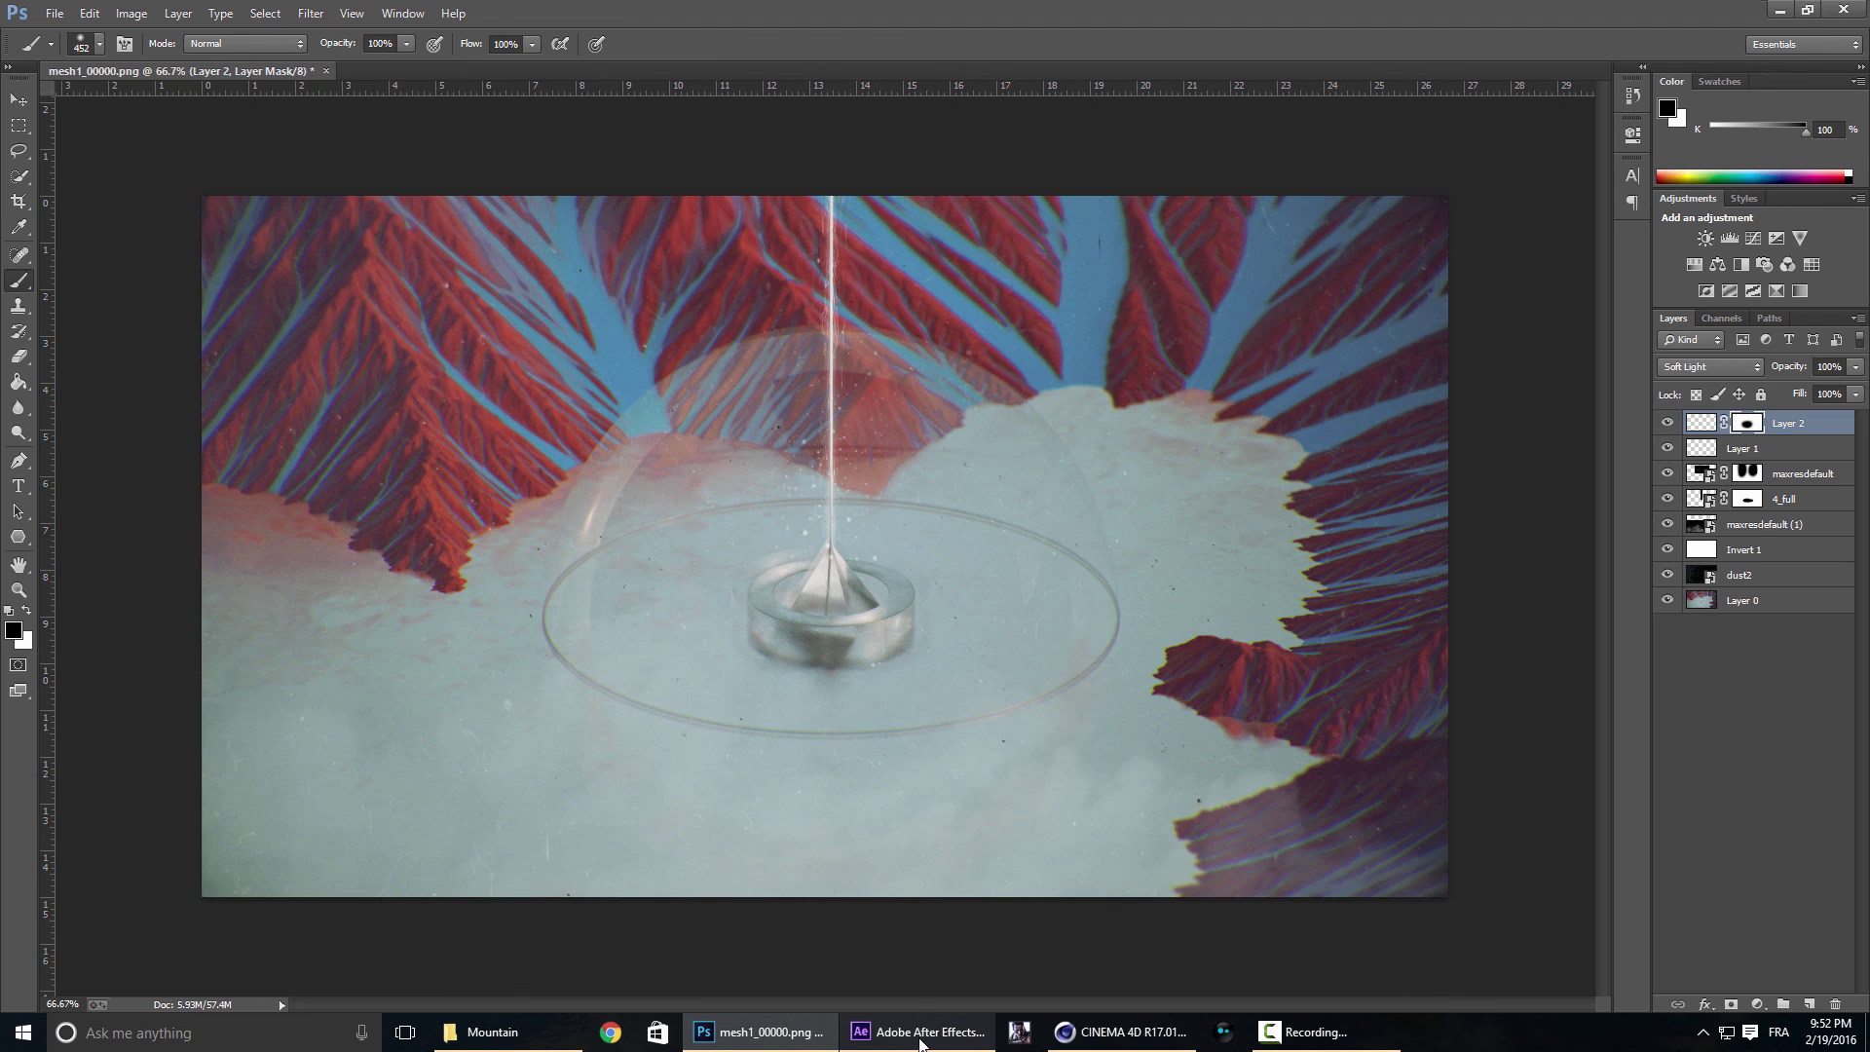
mouse_move(942, 1036)
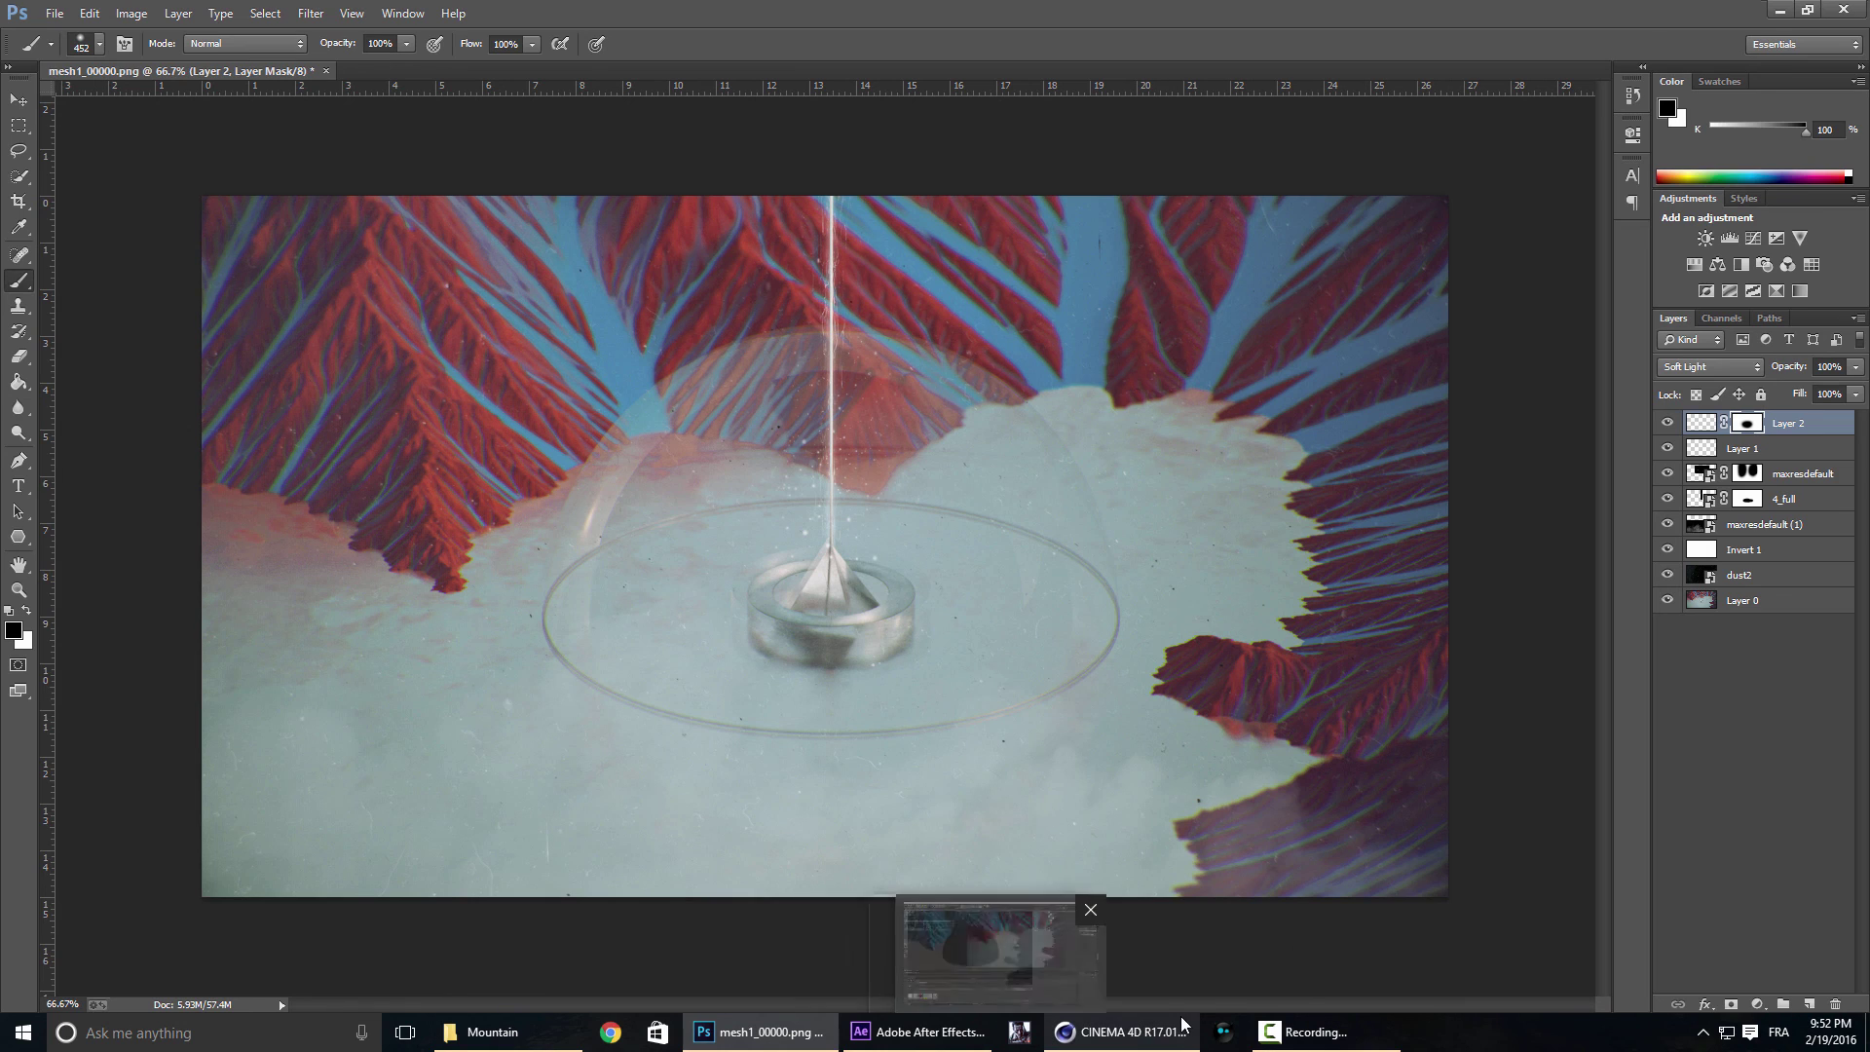
mouse_move(1142, 1023)
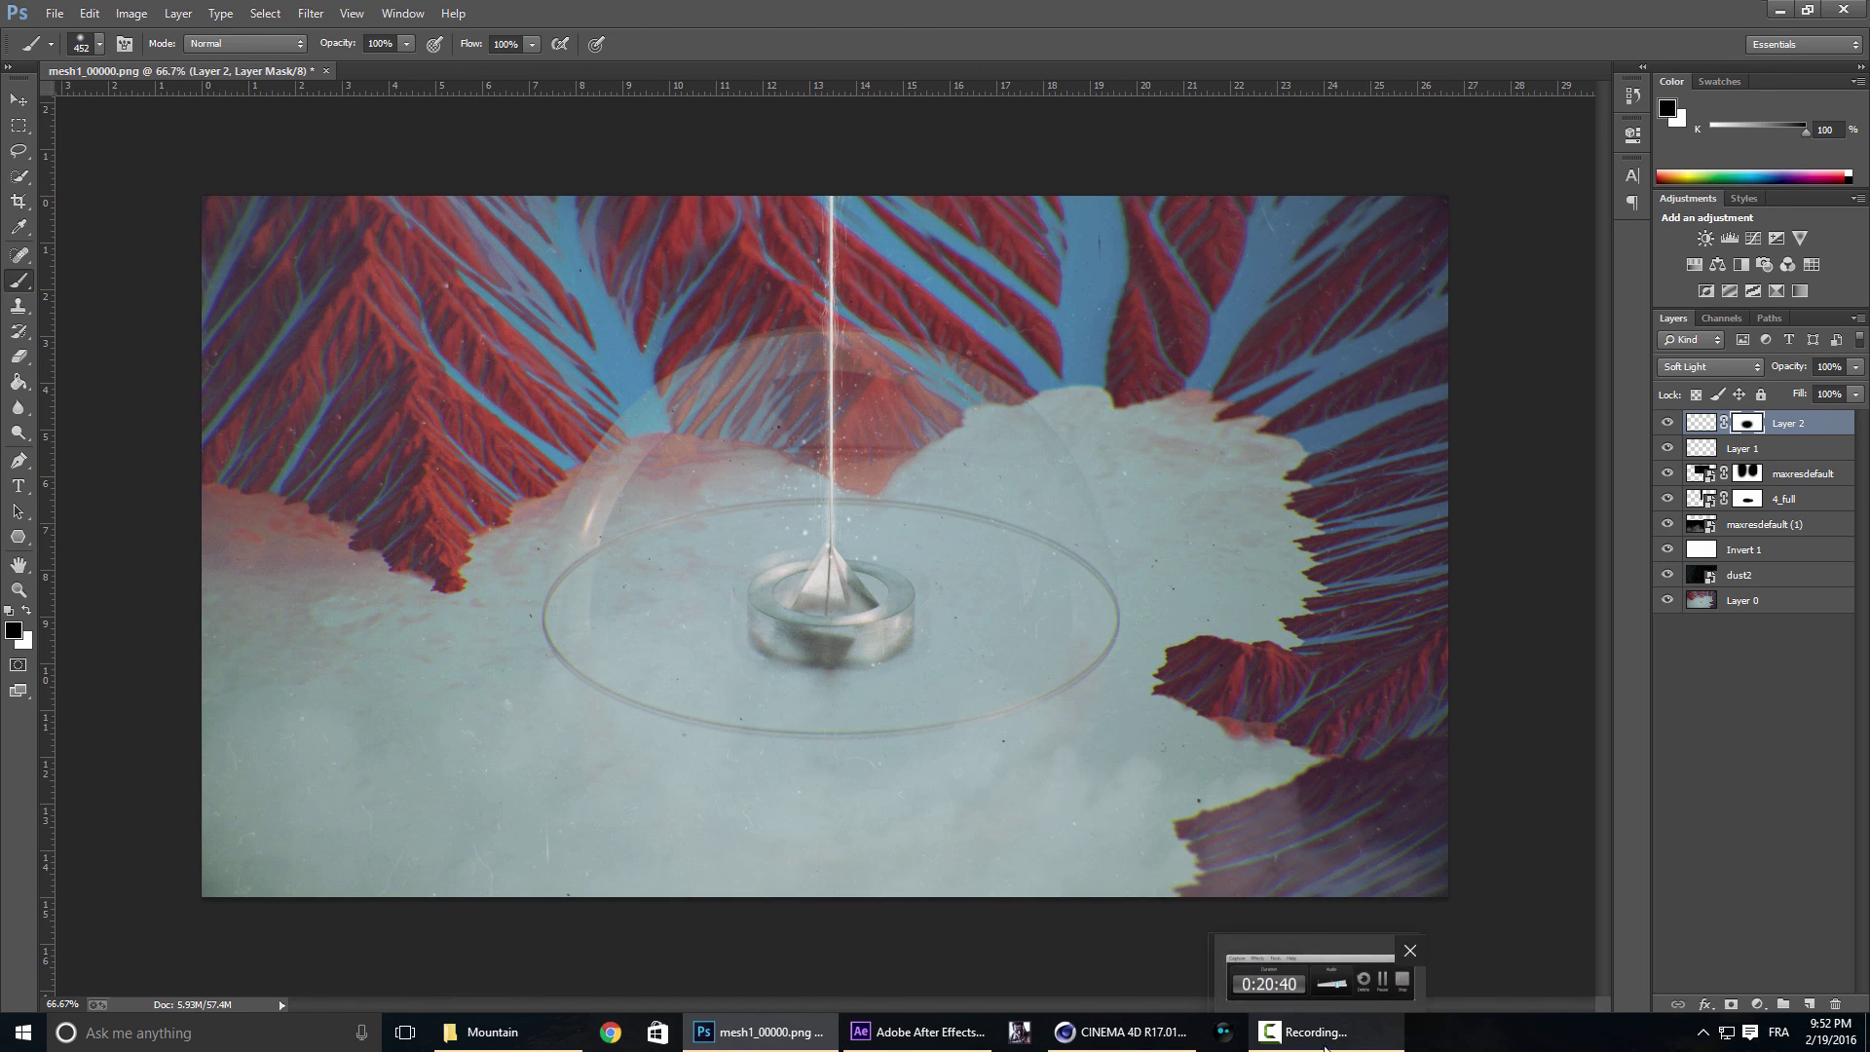